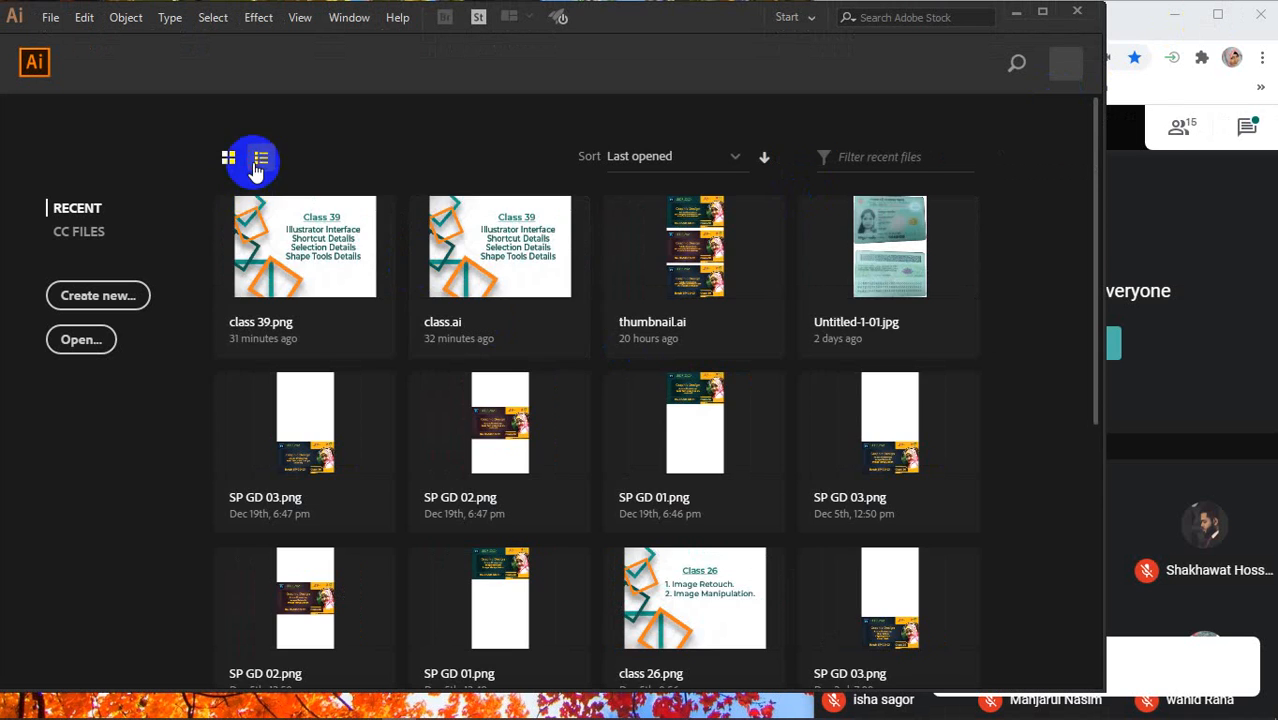
Show the recent files as a list and enlarge the program window in width and height
click(261, 157)
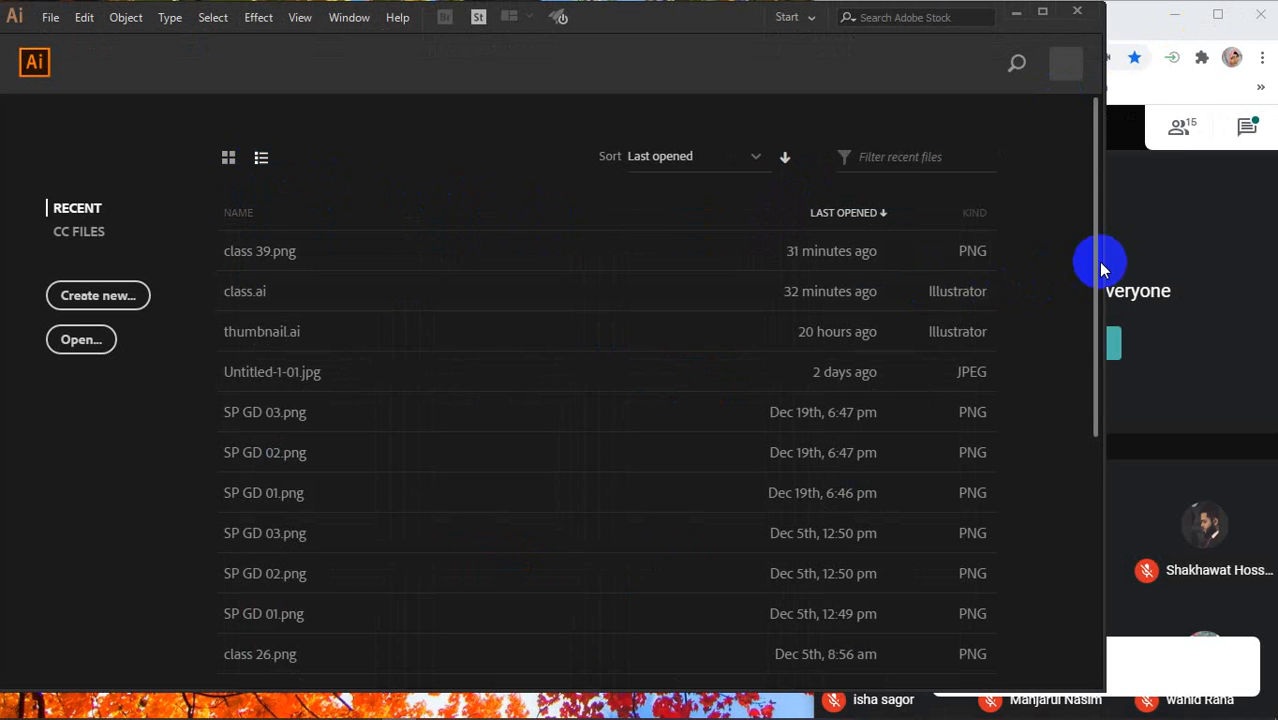
drag(1106, 266, 1150, 271)
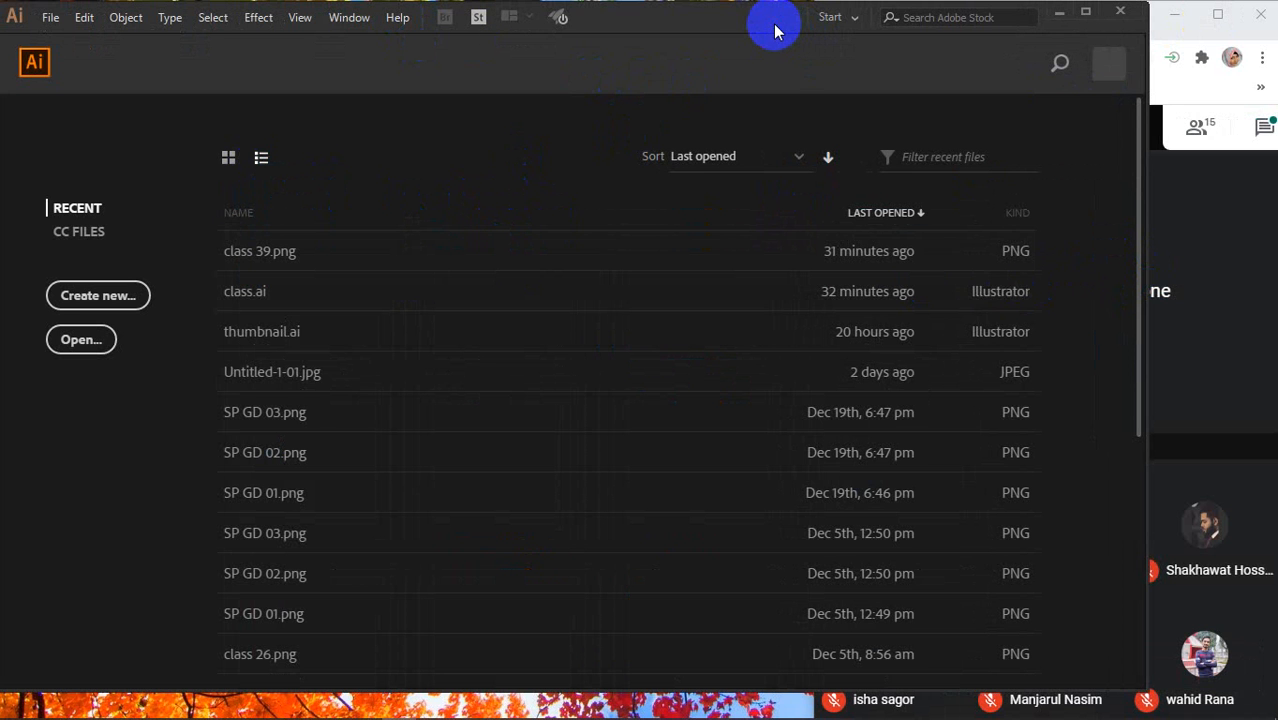
drag(775, 27, 773, 26)
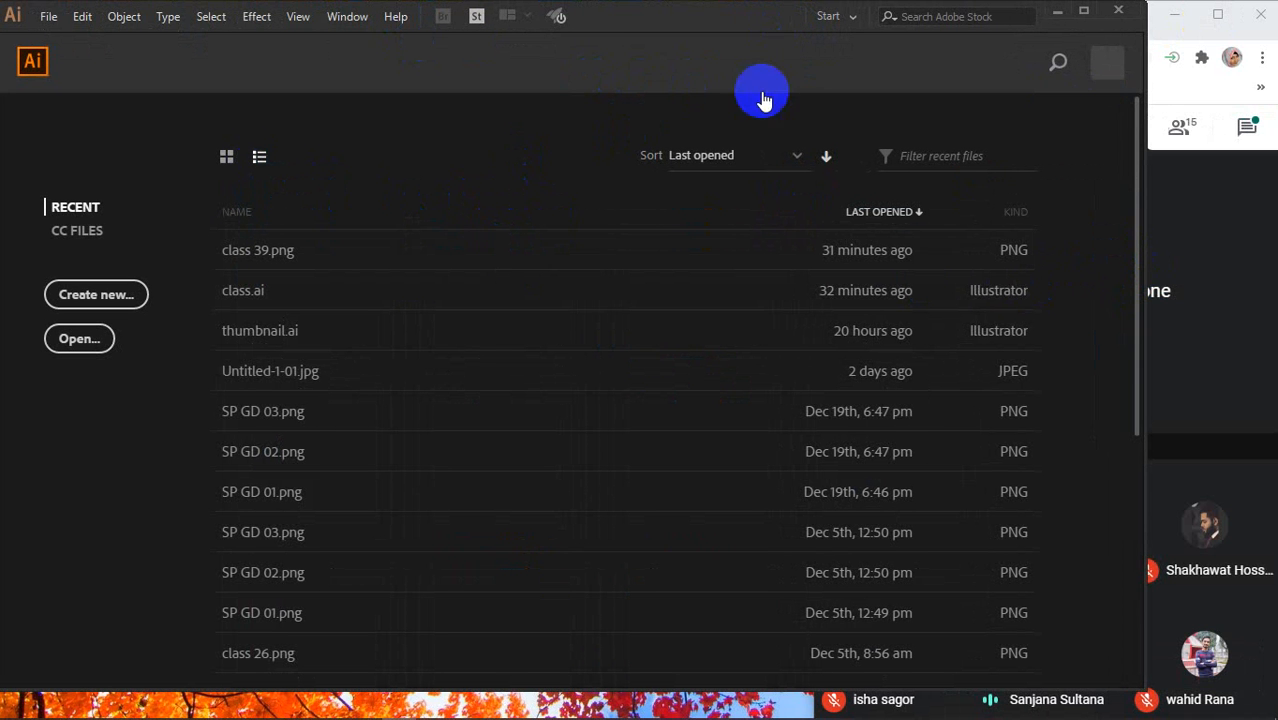
drag(538, 692, 530, 712)
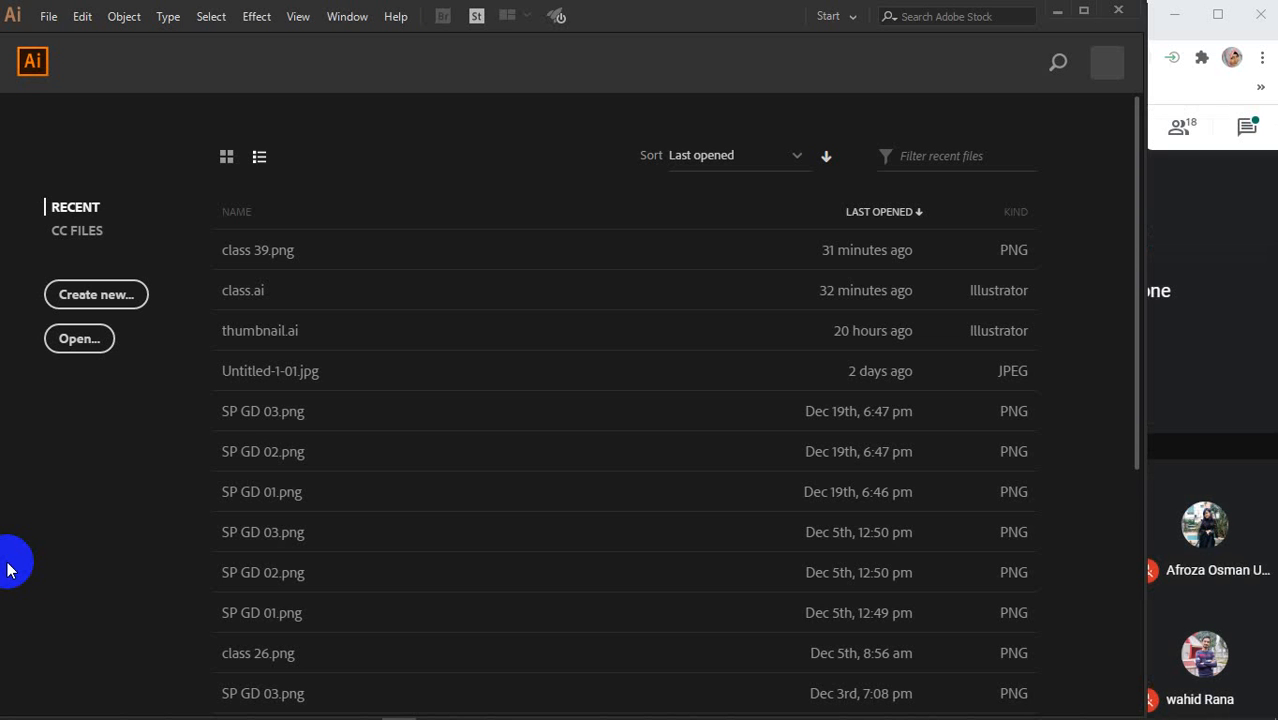
Start a new document and name it "class 39"
key(ctrl+n)
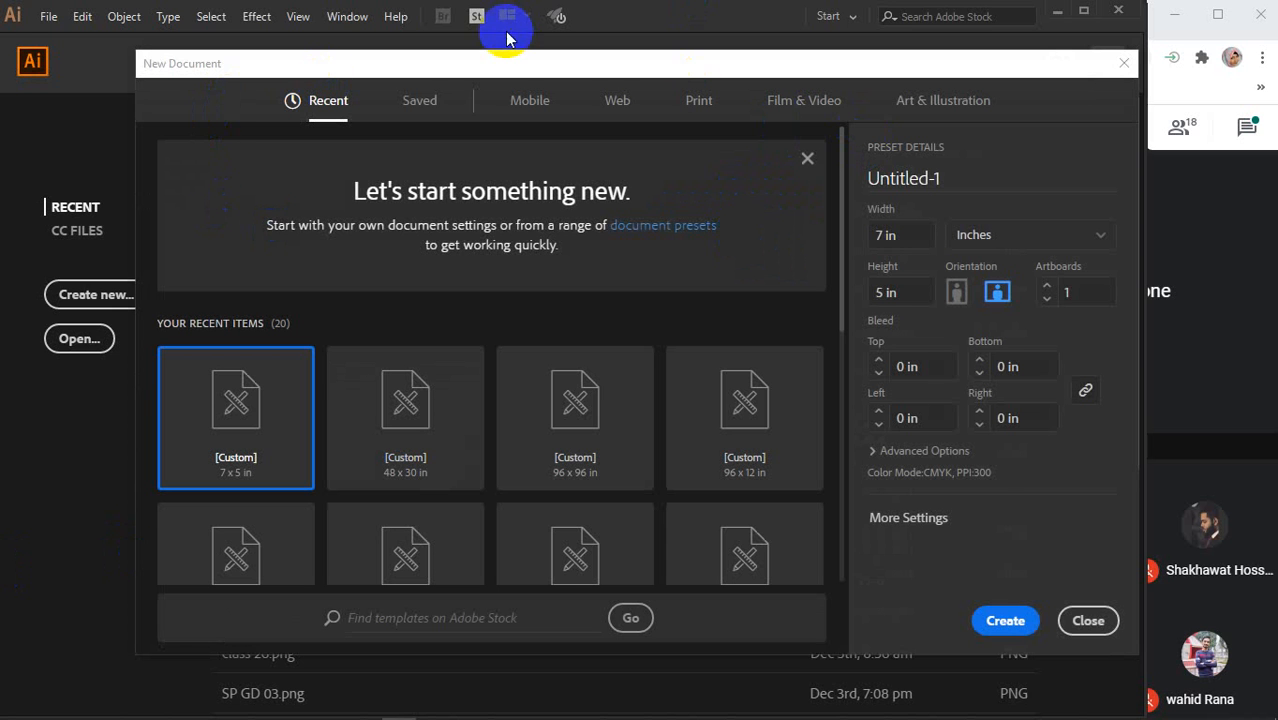
click(951, 180)
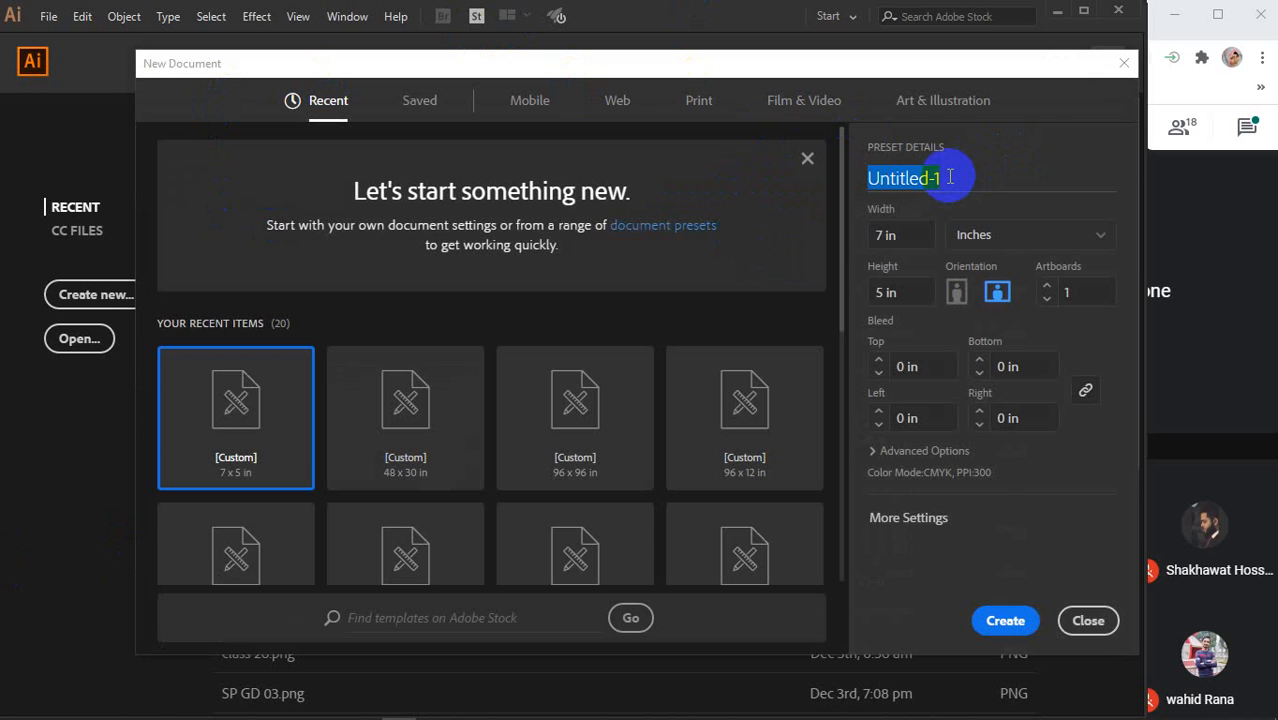
text(cla)
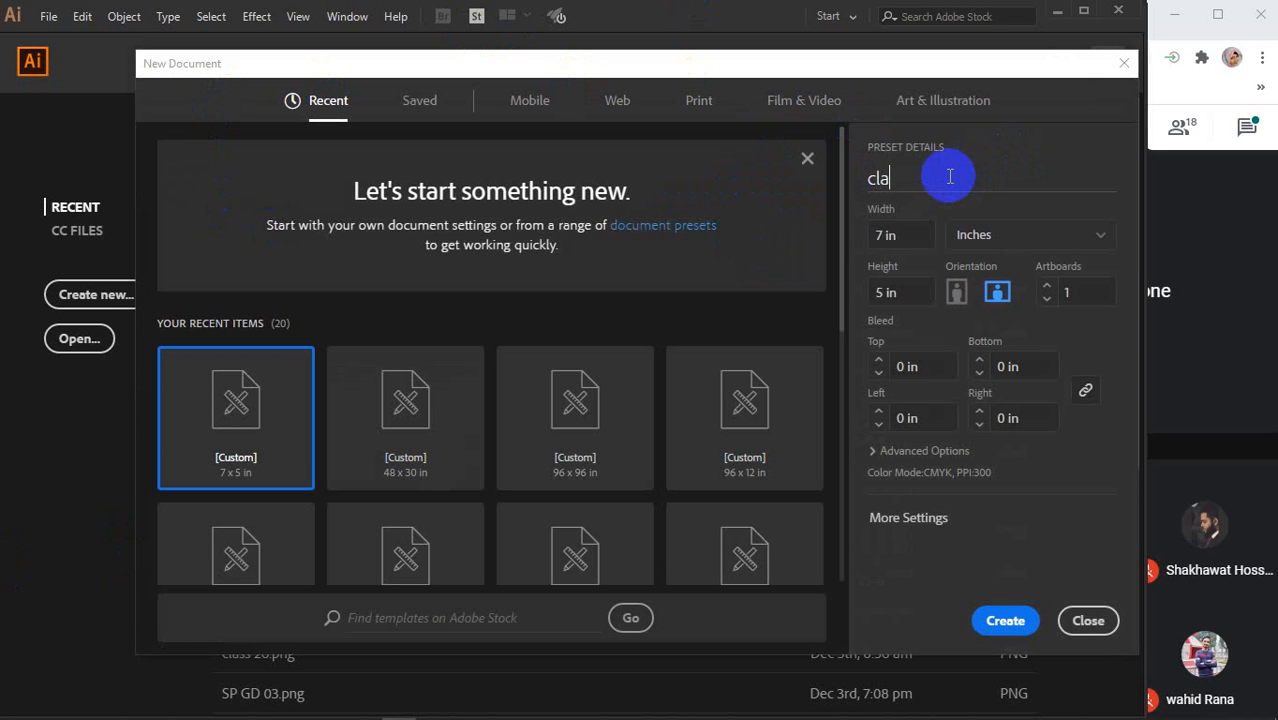
text(ss 39)
Examine the new document's width, height, available units and artboard count settings
click(912, 225)
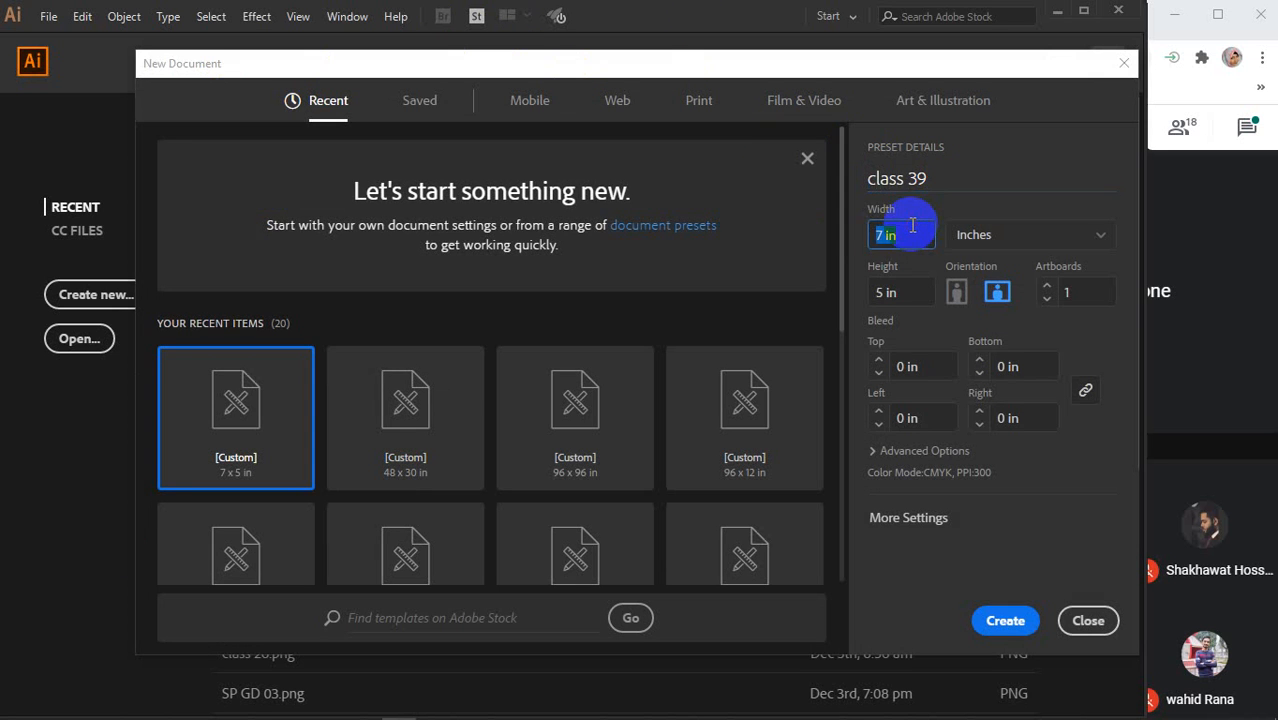
click(906, 293)
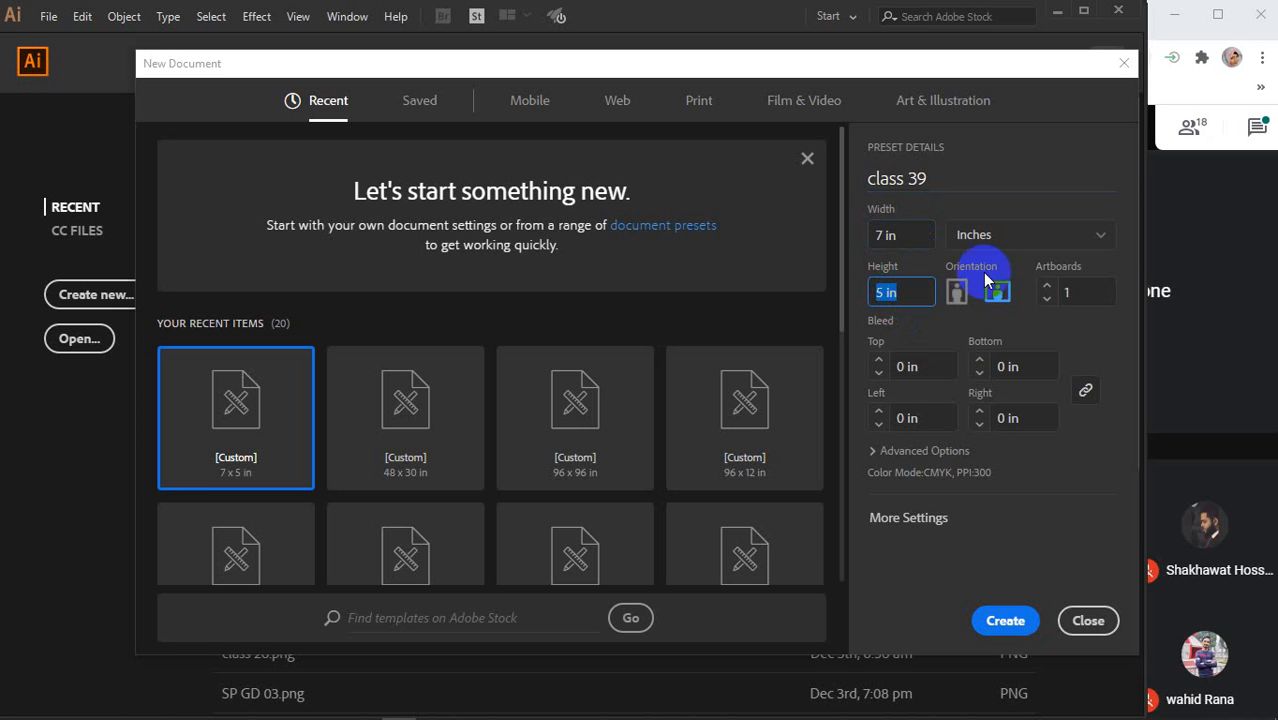
click(1030, 240)
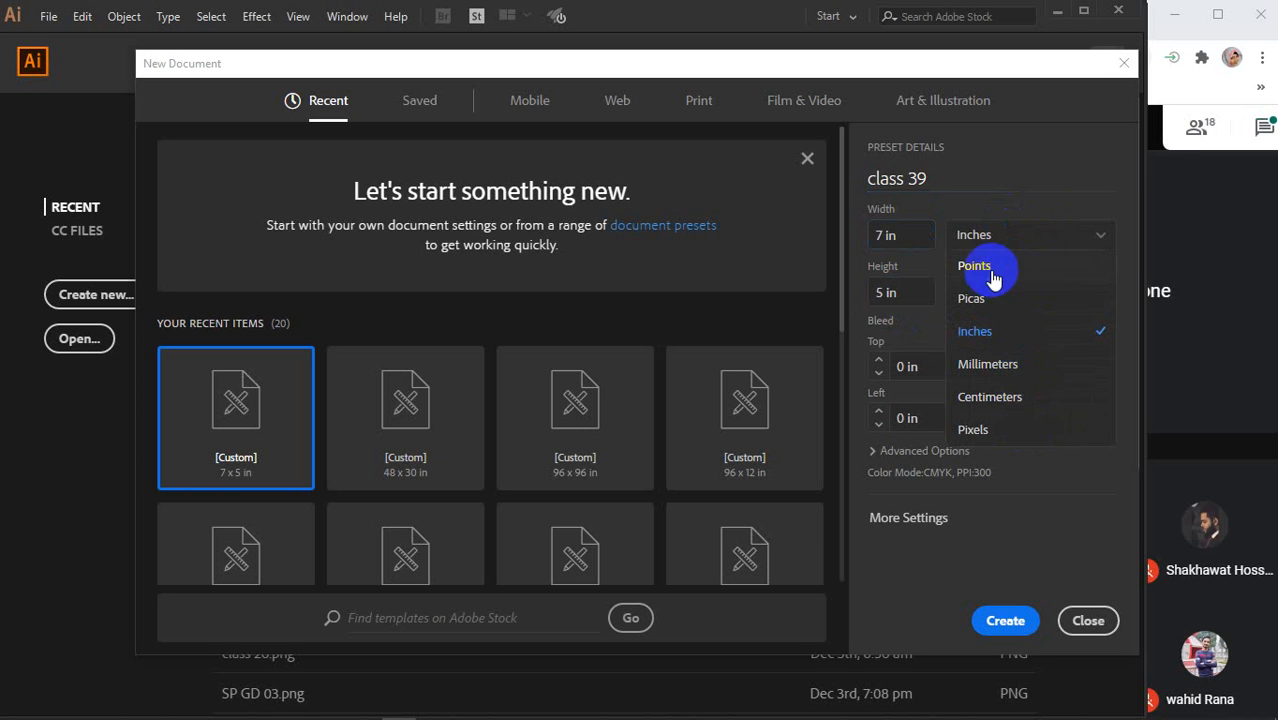
click(1012, 235)
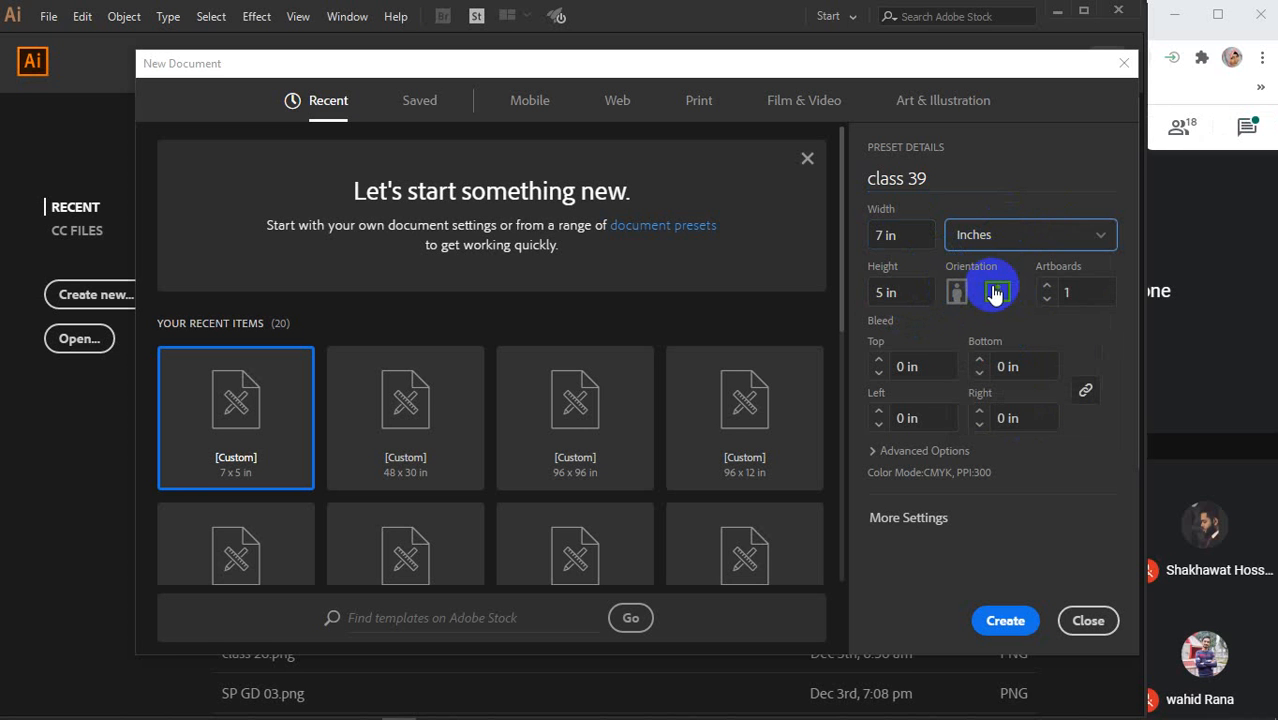
click(1088, 291)
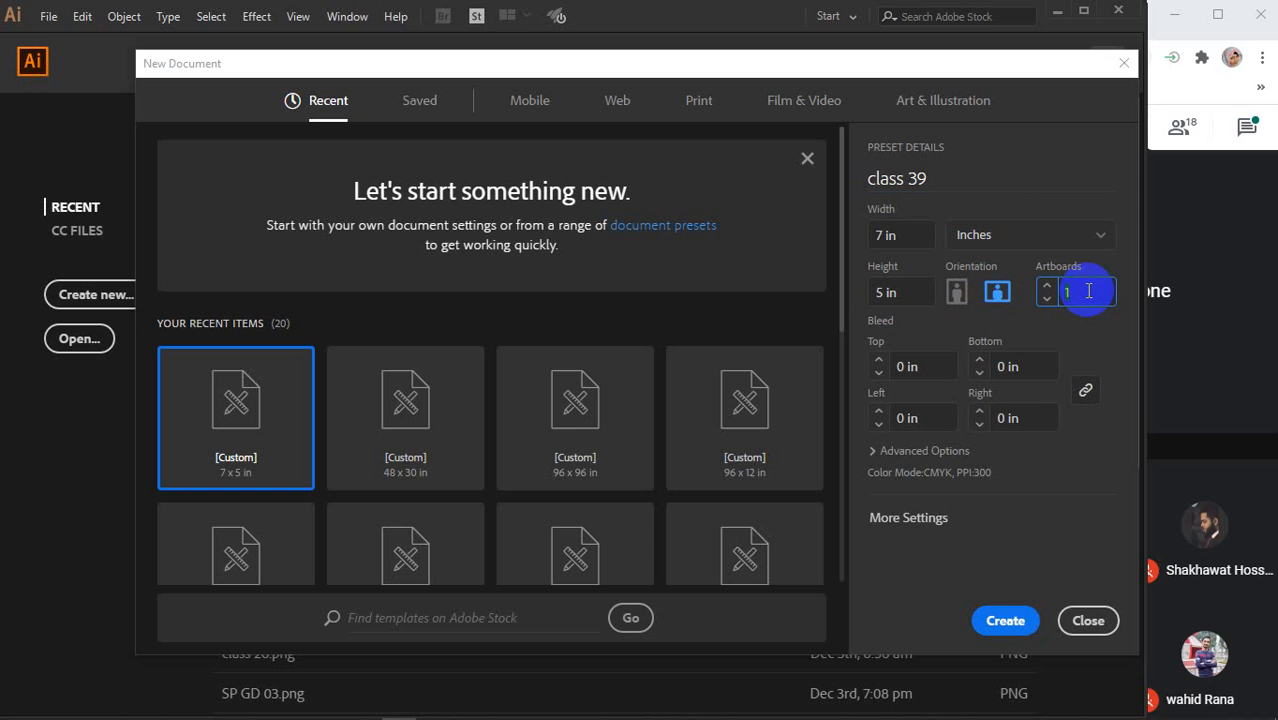
click(1083, 293)
drag(1083, 294, 1061, 304)
click(1083, 295)
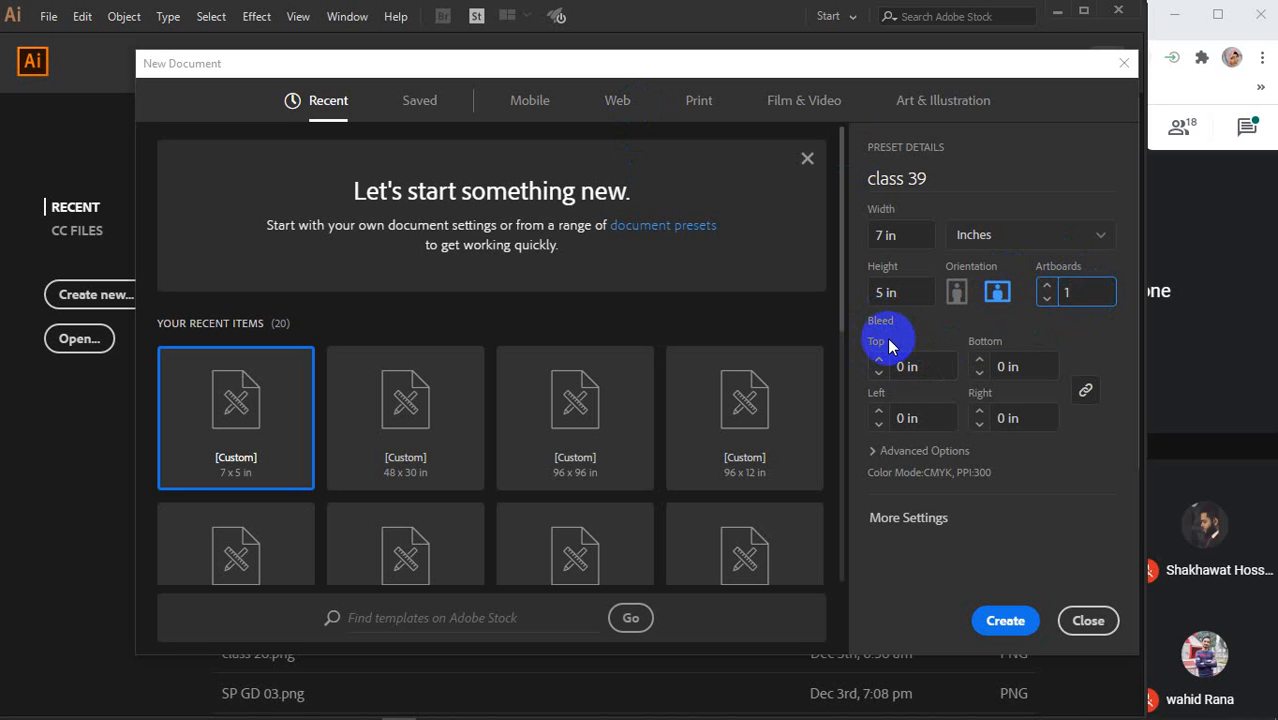
Set the linked bleed to 0.5 in on all four sides of the new document
click(907, 366)
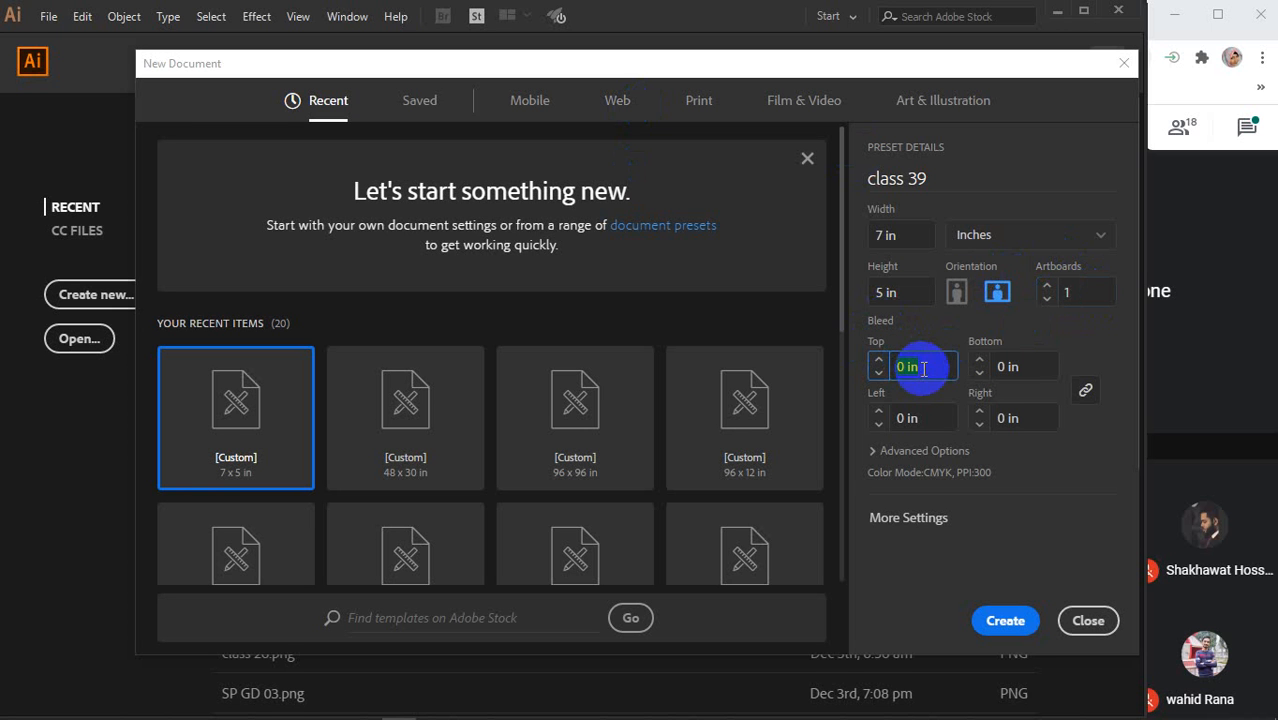
click(1018, 367)
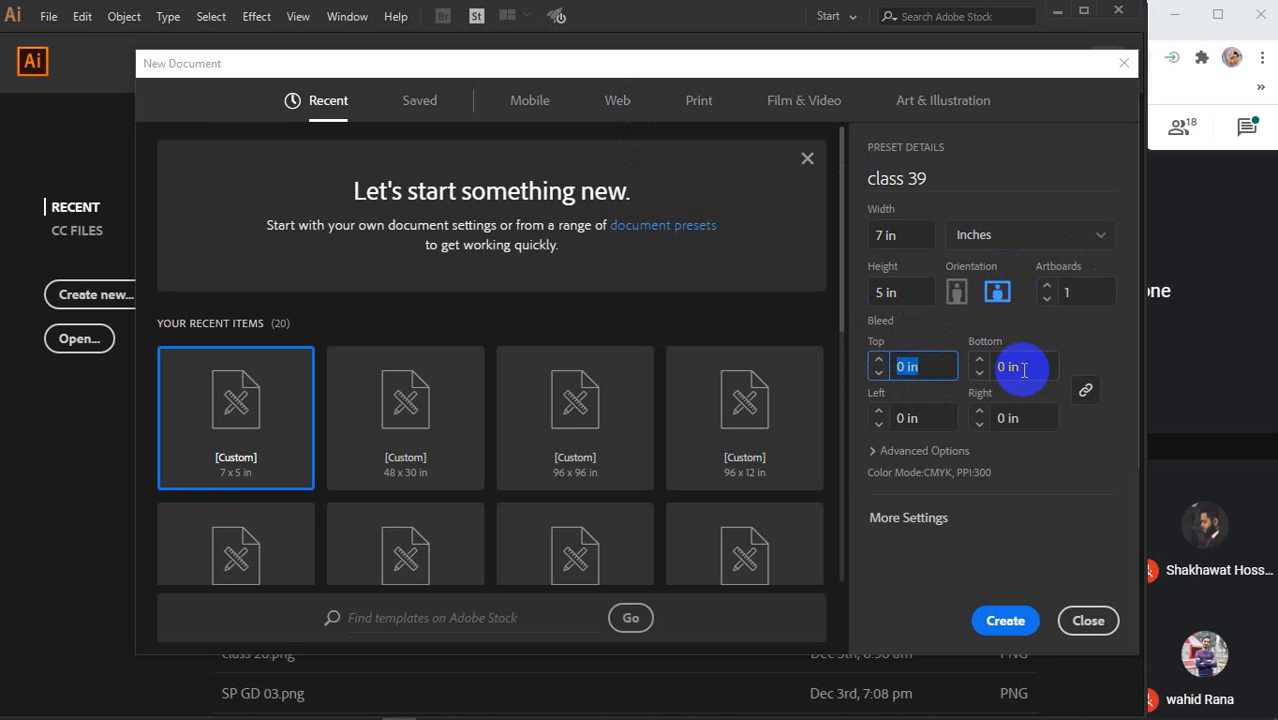
click(946, 417)
click(1040, 419)
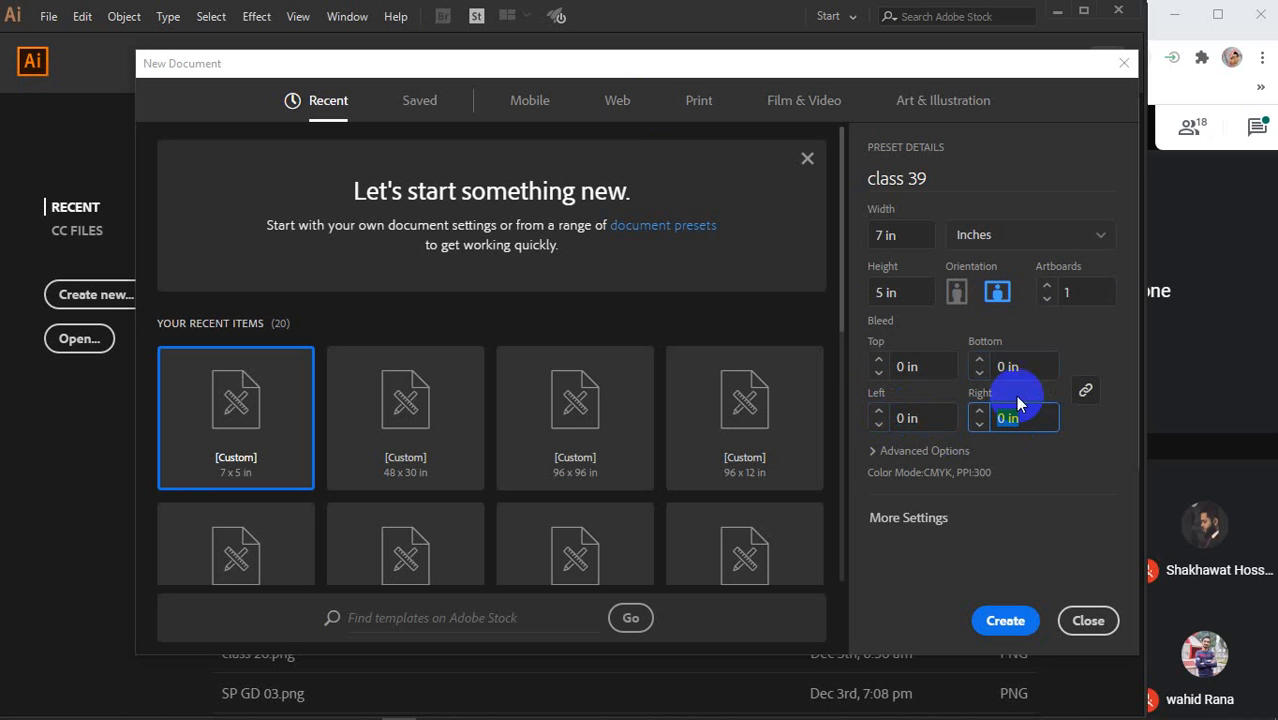
click(925, 367)
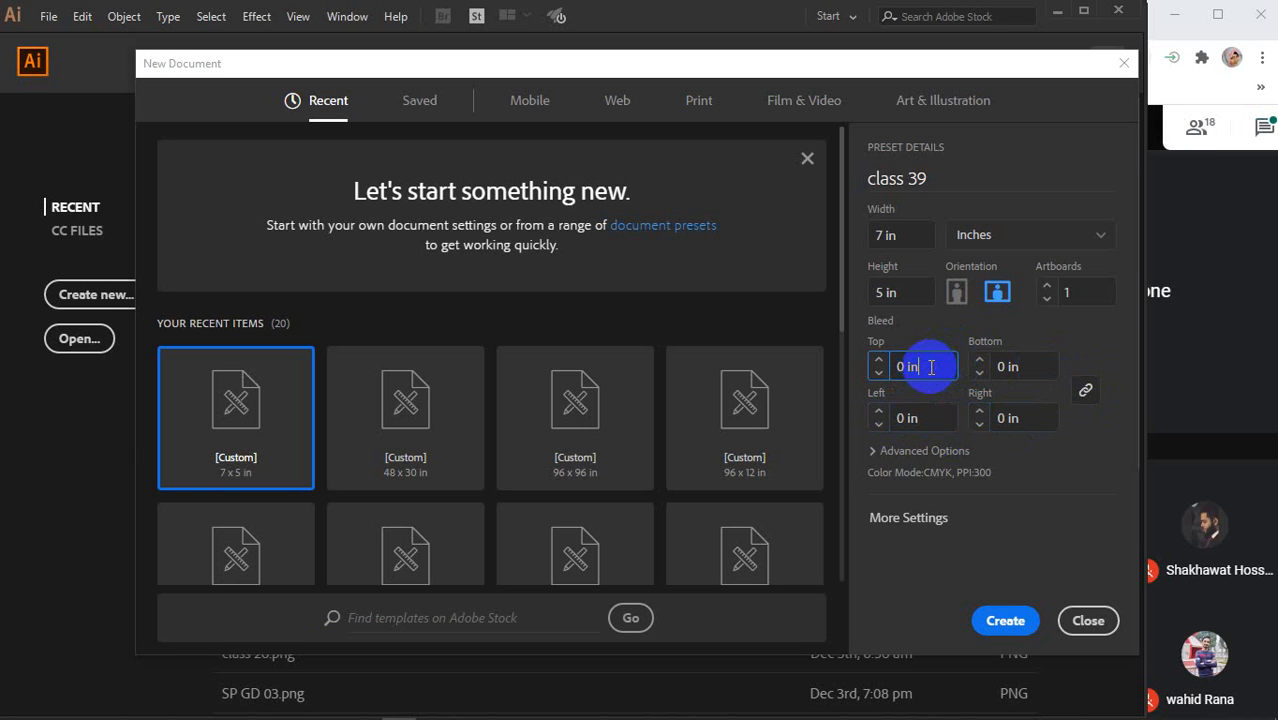
click(893, 367)
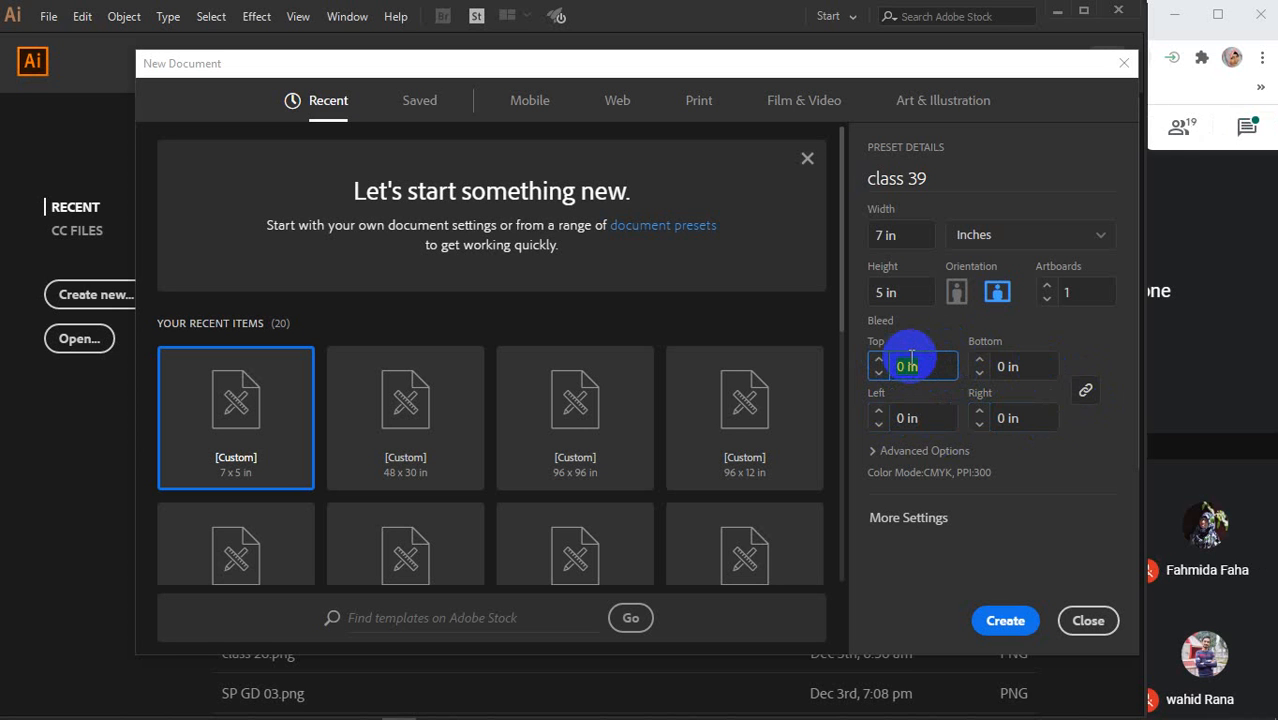
text(.5)
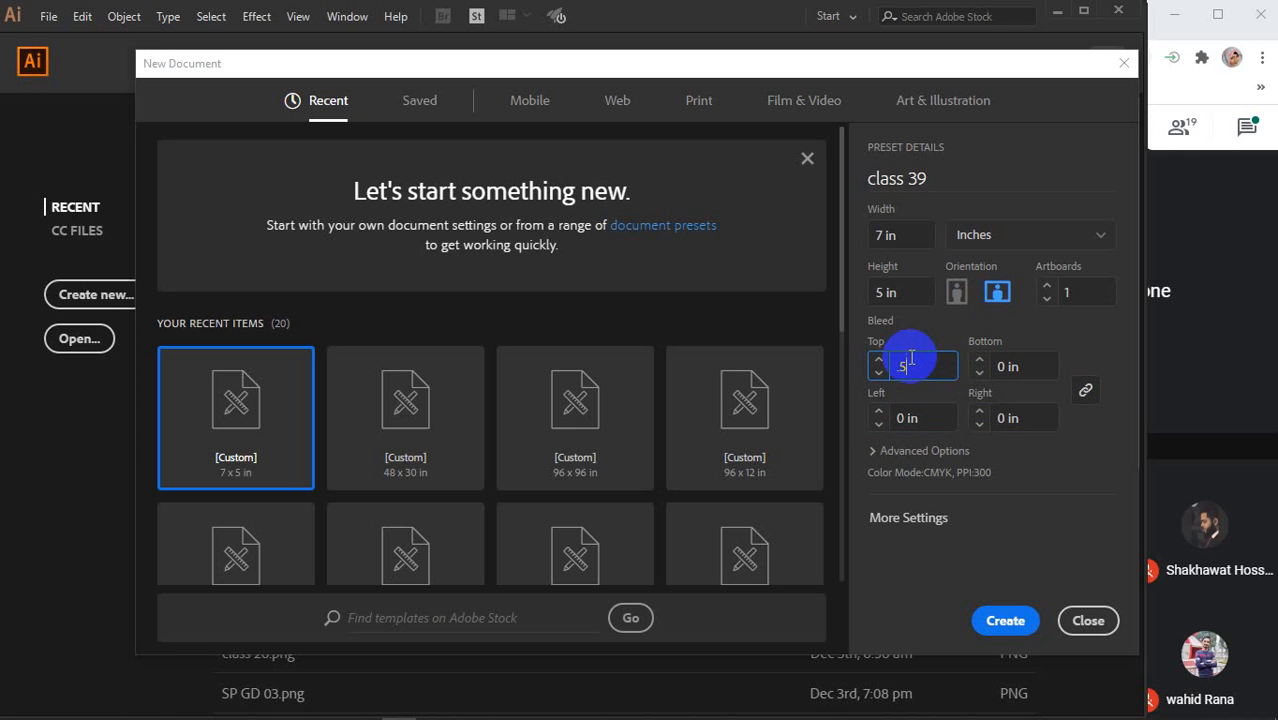
click(1035, 418)
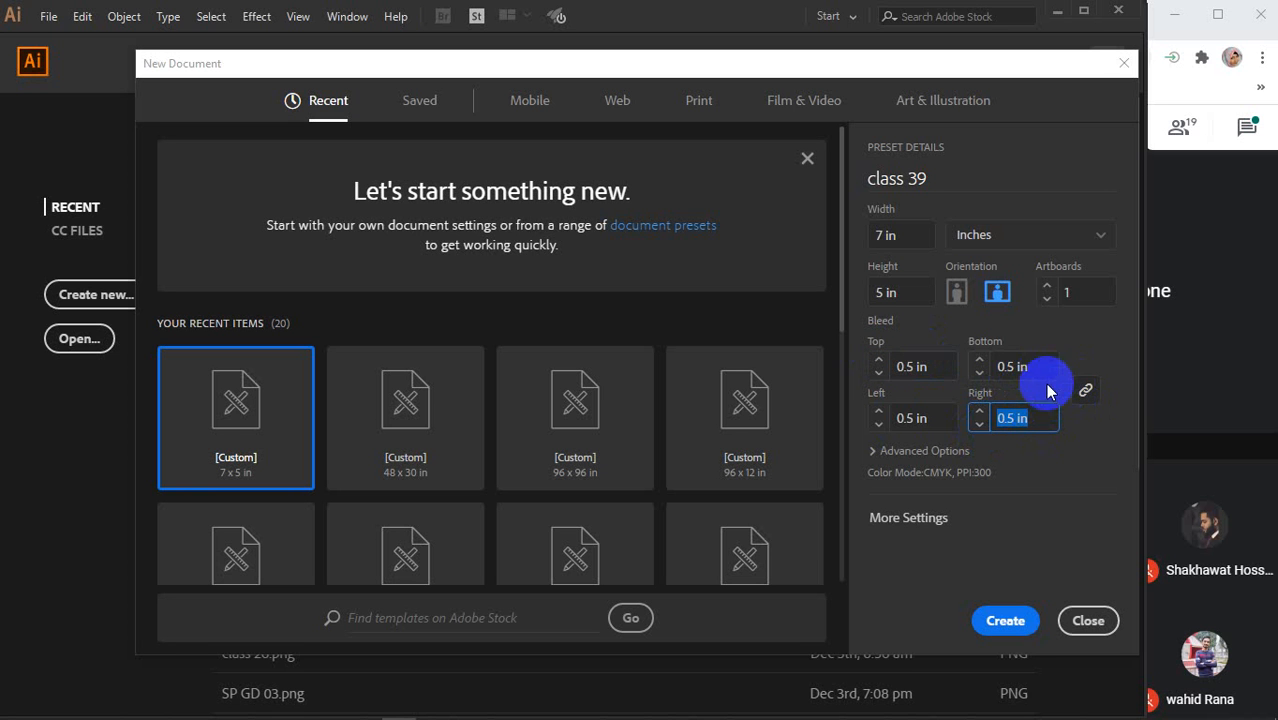
Reset the bleed to 0 in on all sides and unlink the four bleed values
click(913, 366)
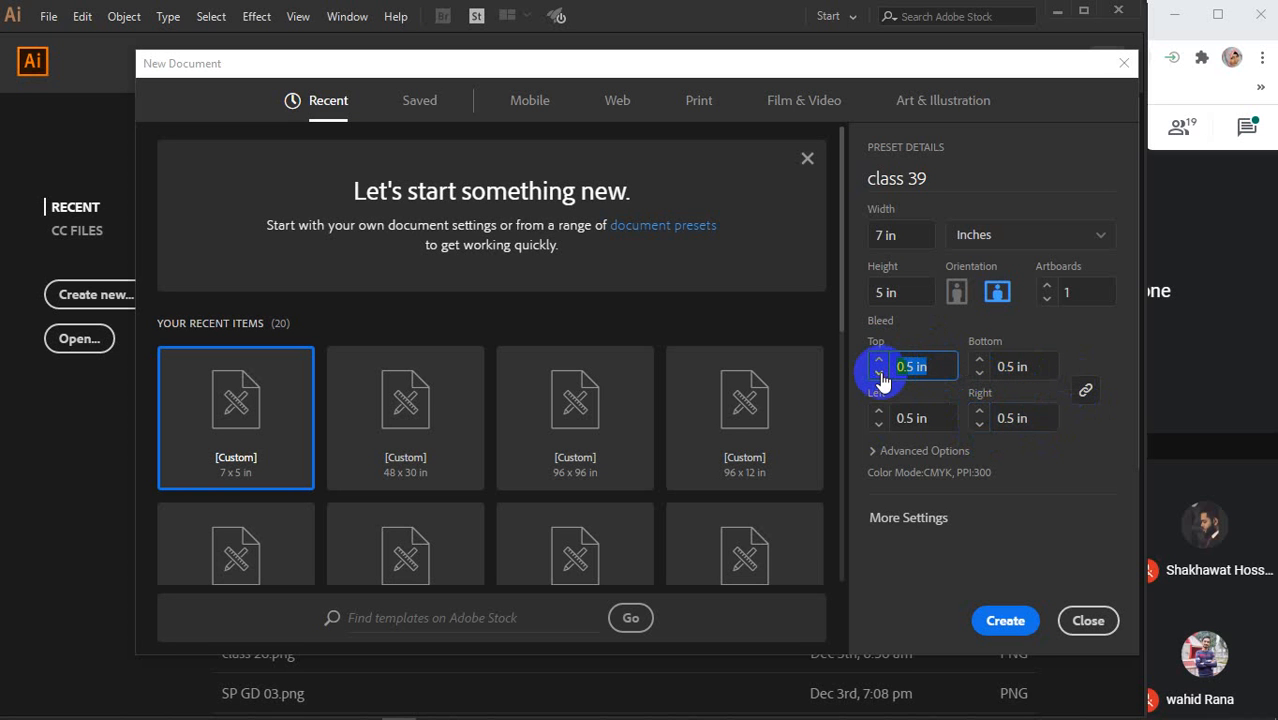
click(1038, 456)
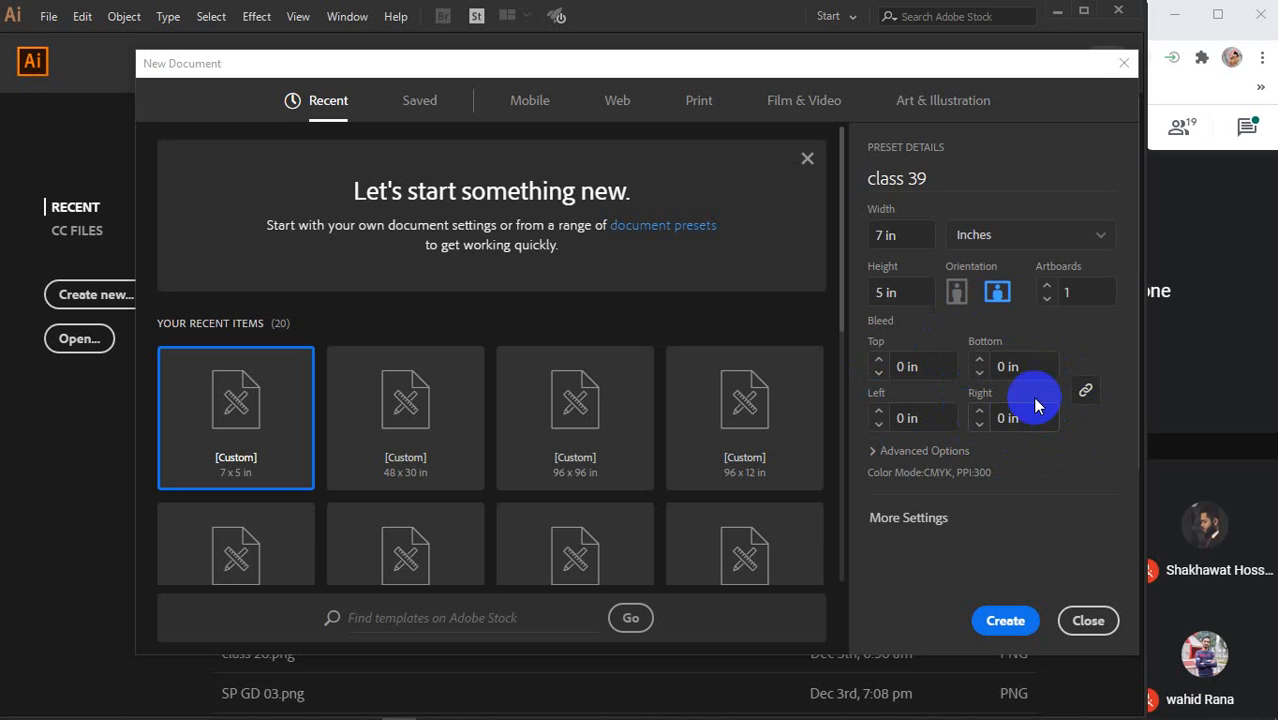
click(1088, 392)
Set the unlinked top and bottom bleed values to 1 in each
click(882, 366)
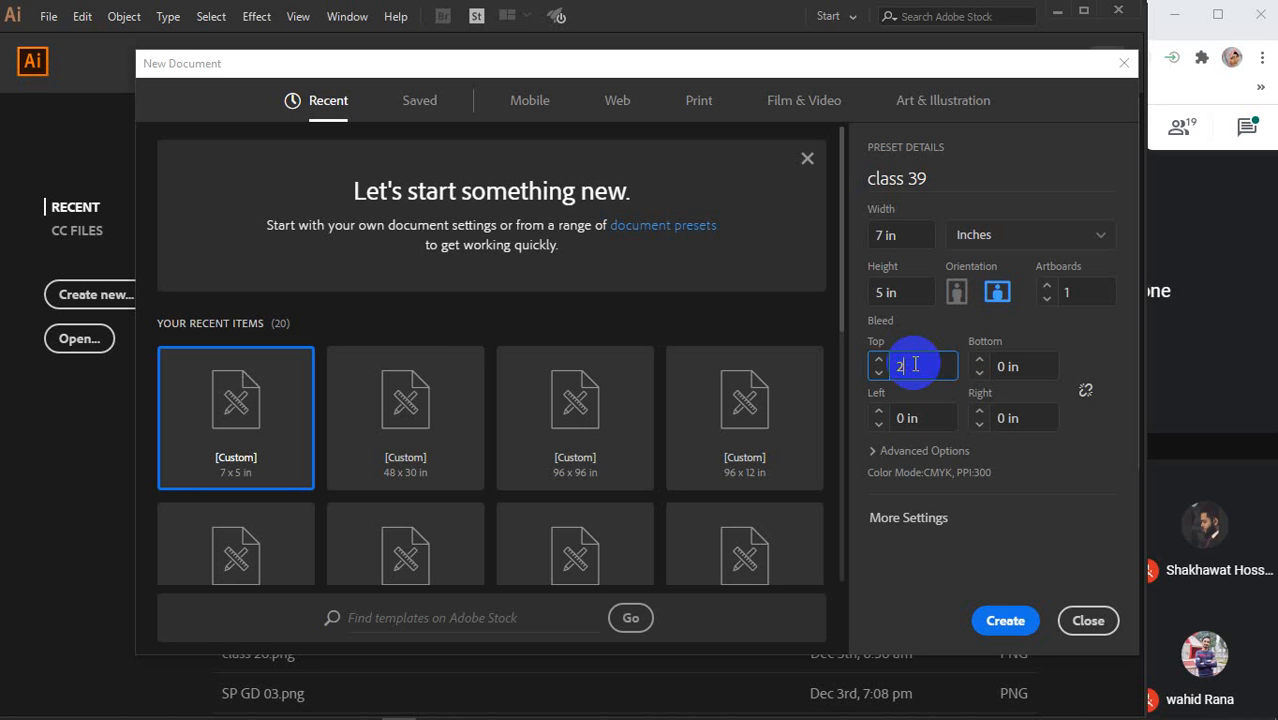
click(1028, 367)
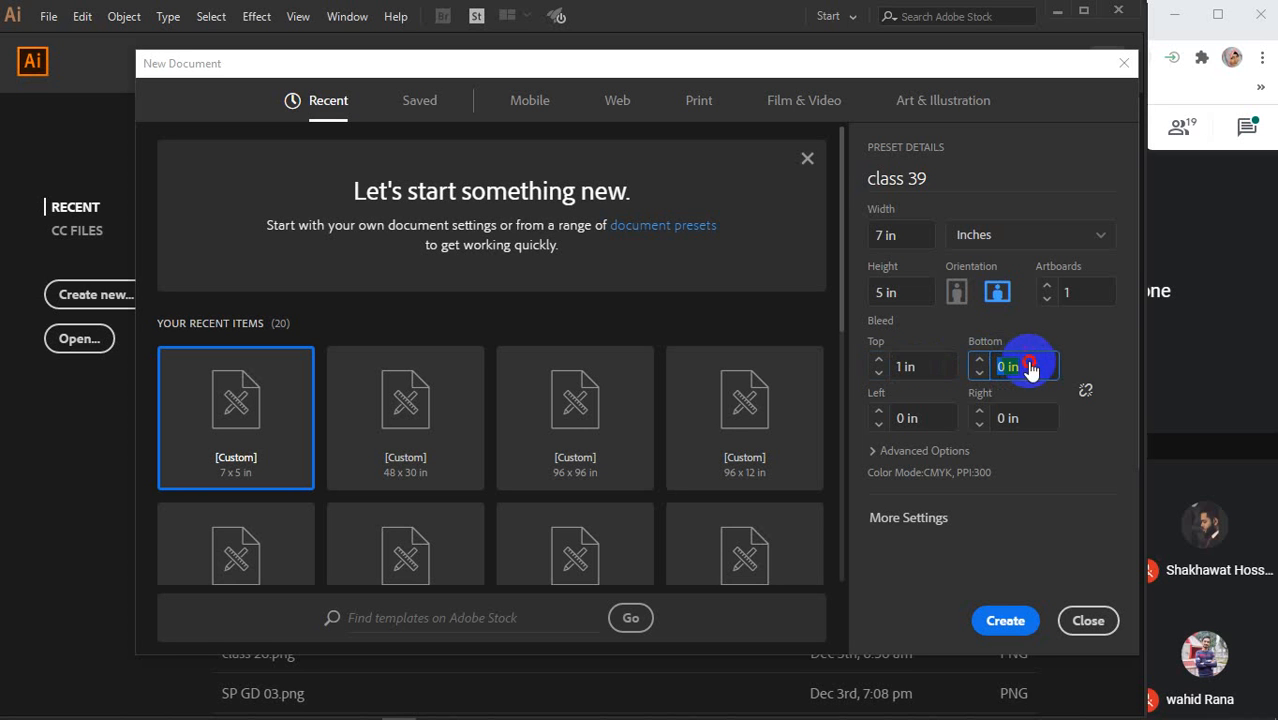
drag(1029, 364, 968, 363)
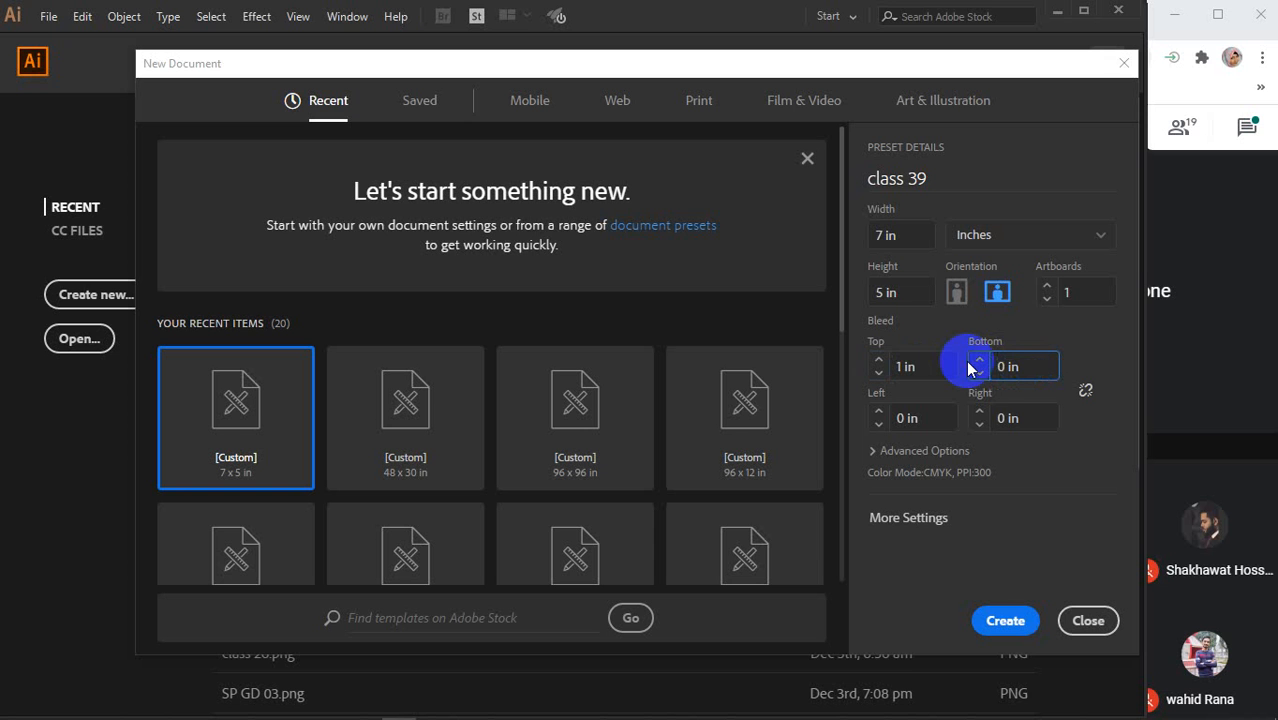
click(935, 420)
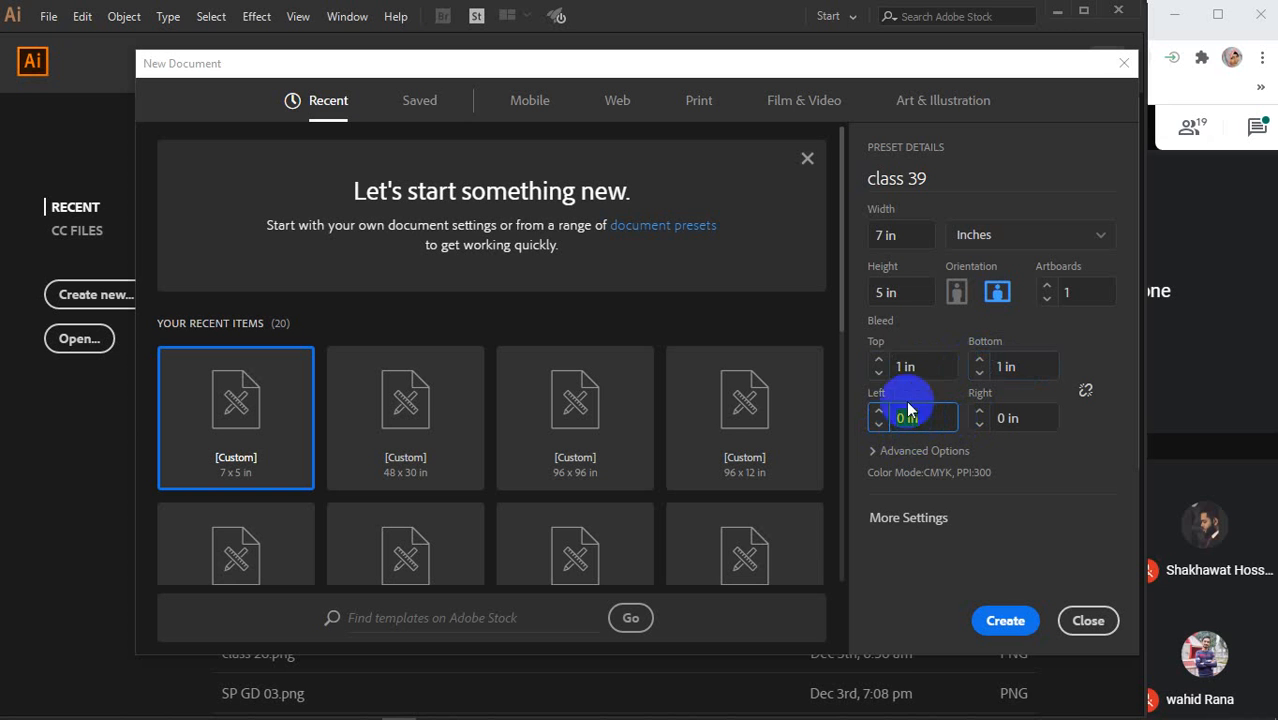
click(906, 410)
Set the top bleed to 0 in and the bottom bleed to 0.5 in
click(900, 366)
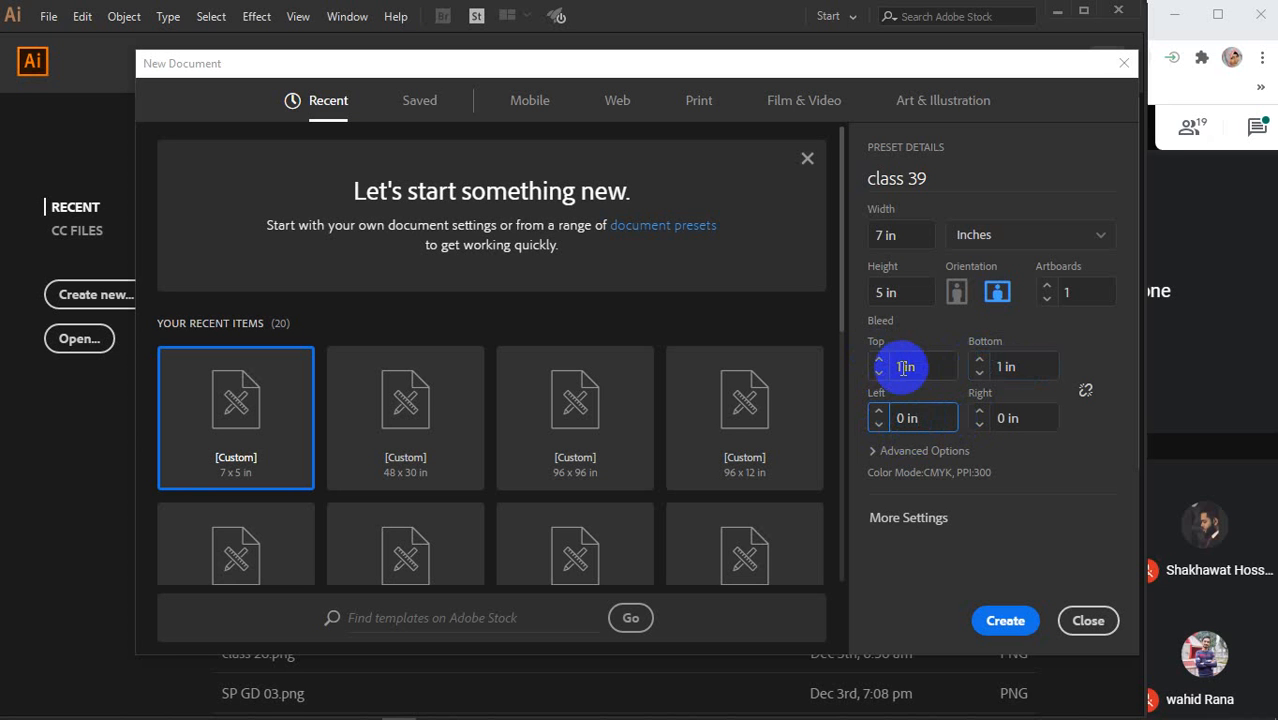
click(880, 373)
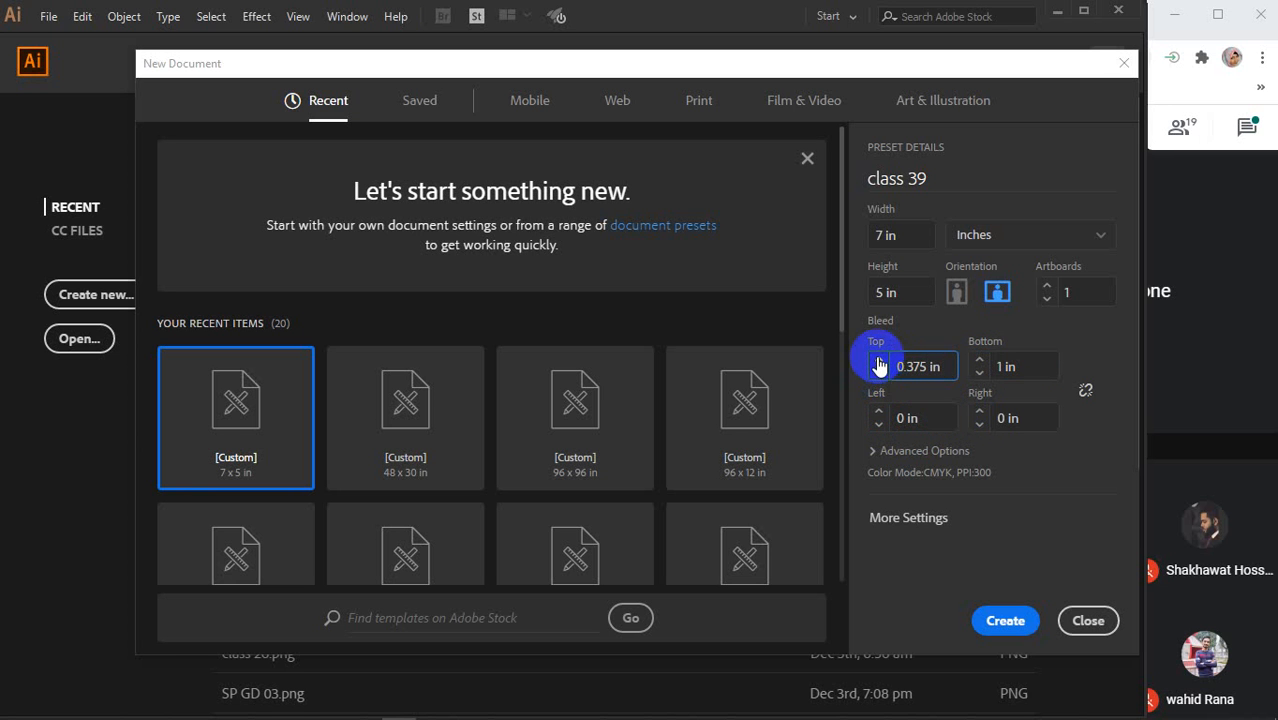
click(880, 373)
click(880, 373)
click(881, 373)
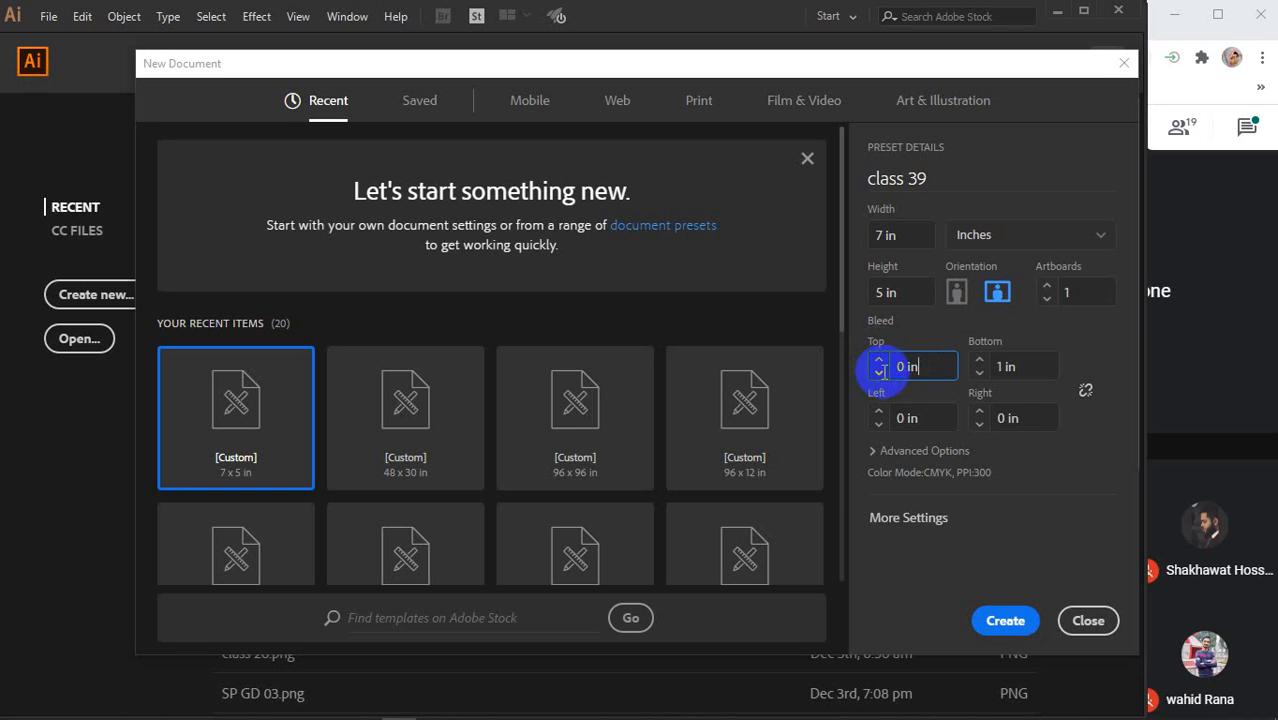
double_click(1005, 367)
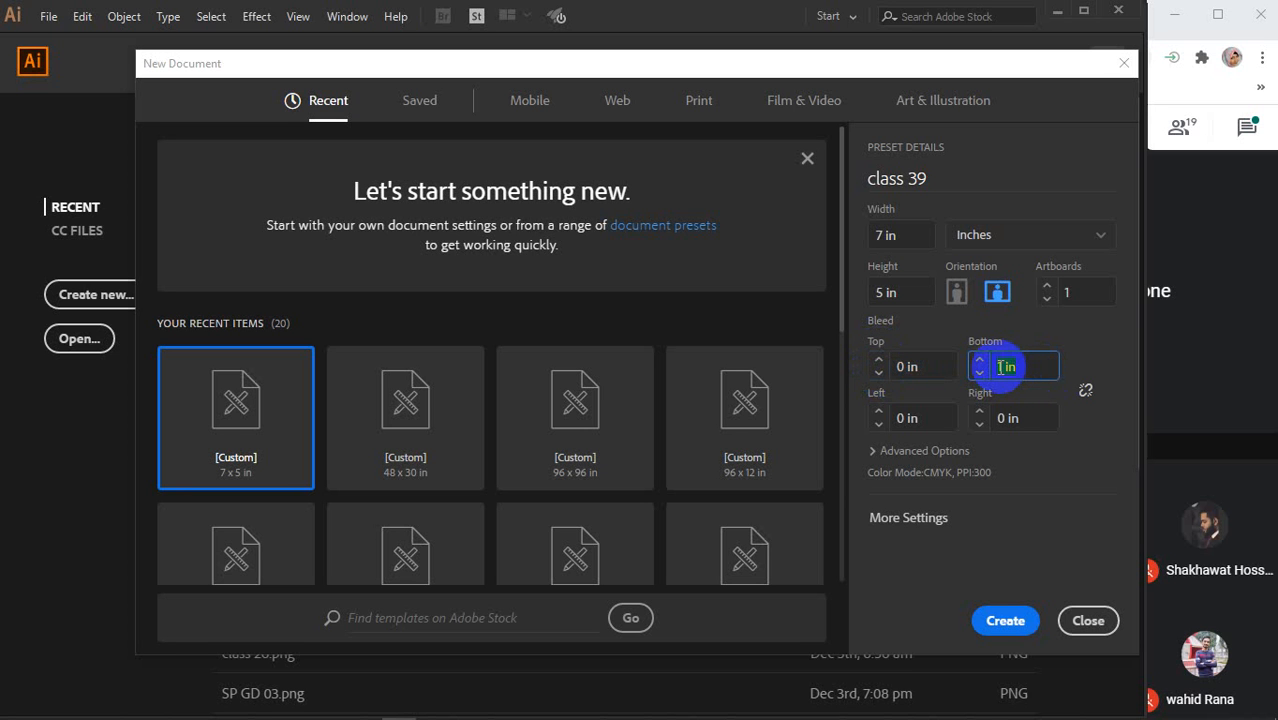
text(.5)
Set the left bleed to 0.6 in and link the bleed values so all four sides match
double_click(912, 418)
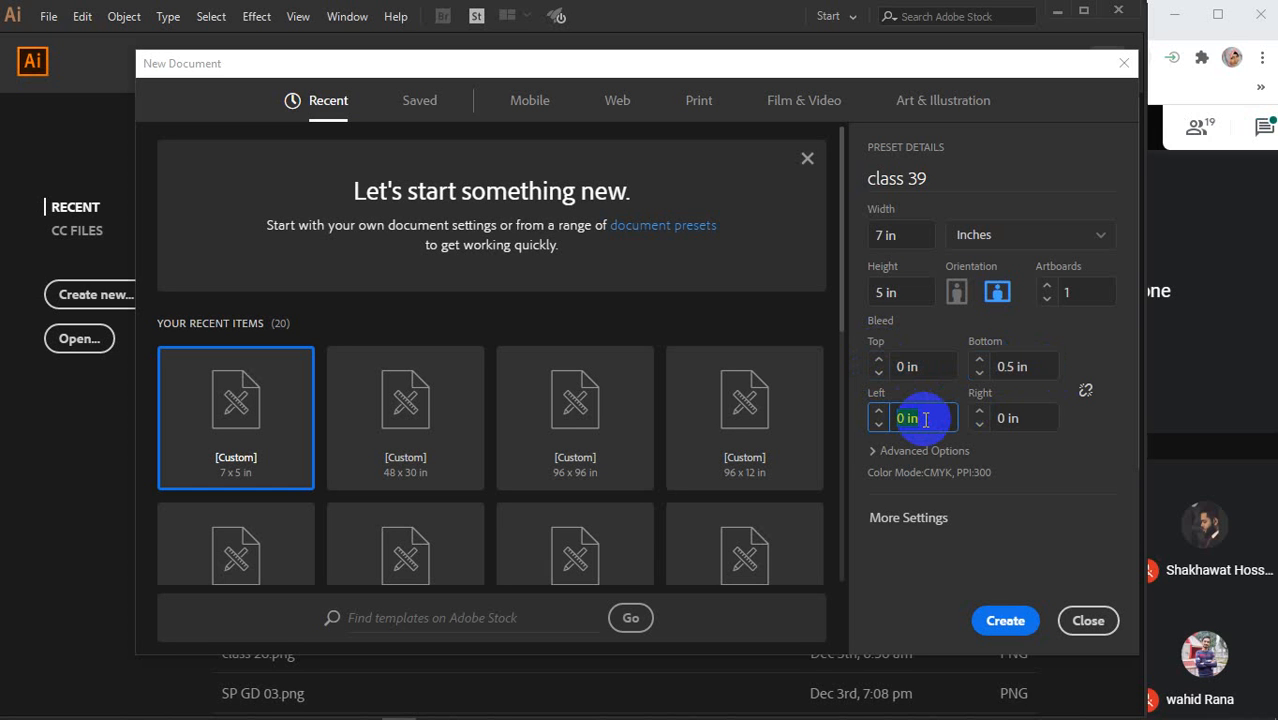
text(.6)
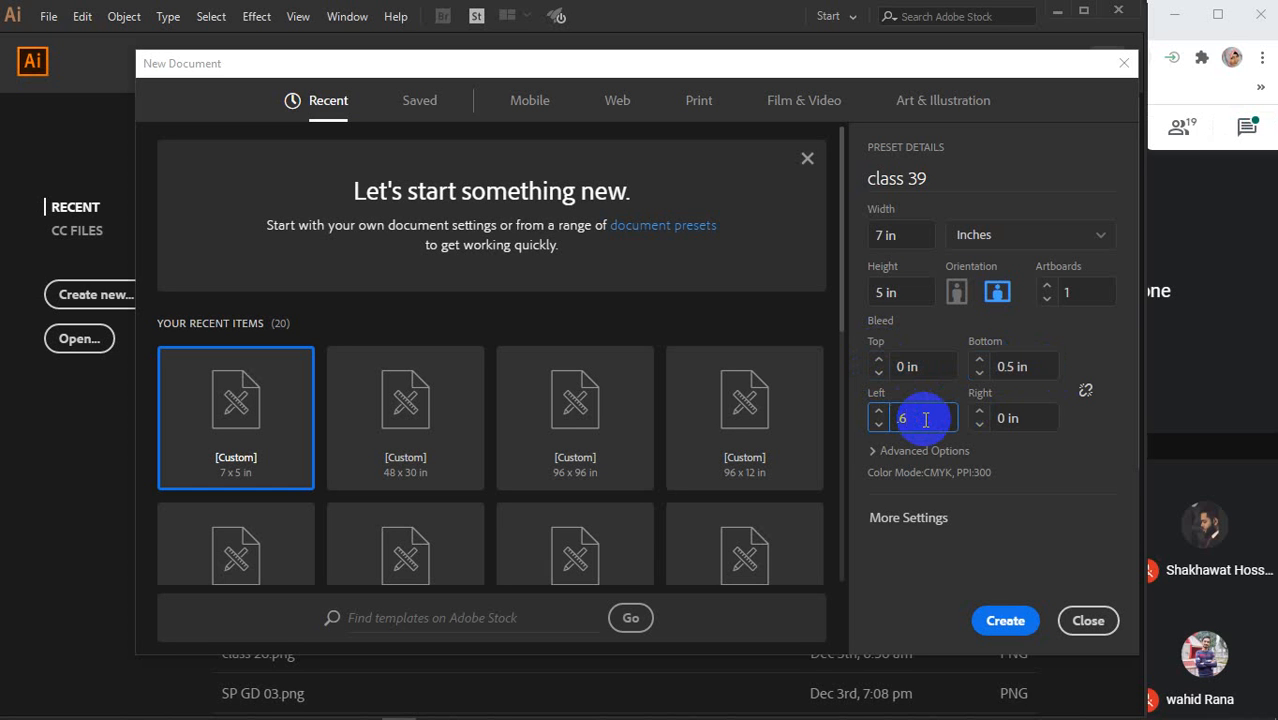
double_click(1010, 418)
double_click(915, 366)
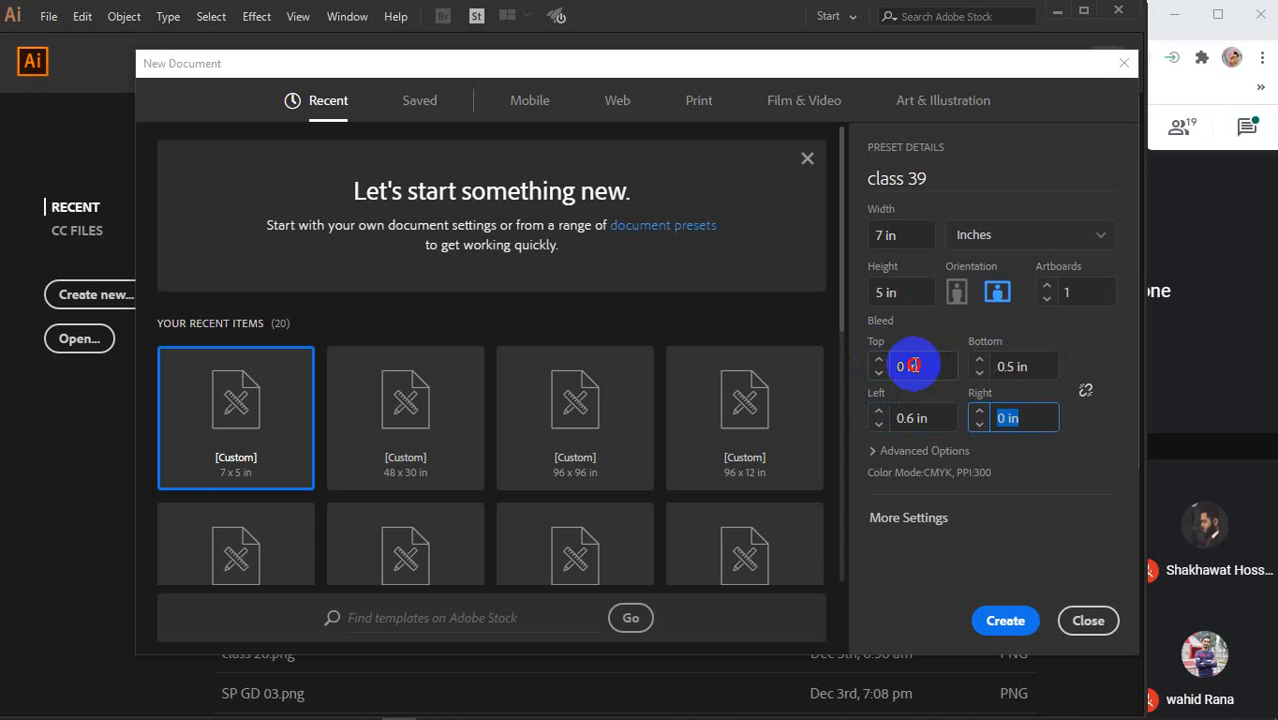
click(1085, 390)
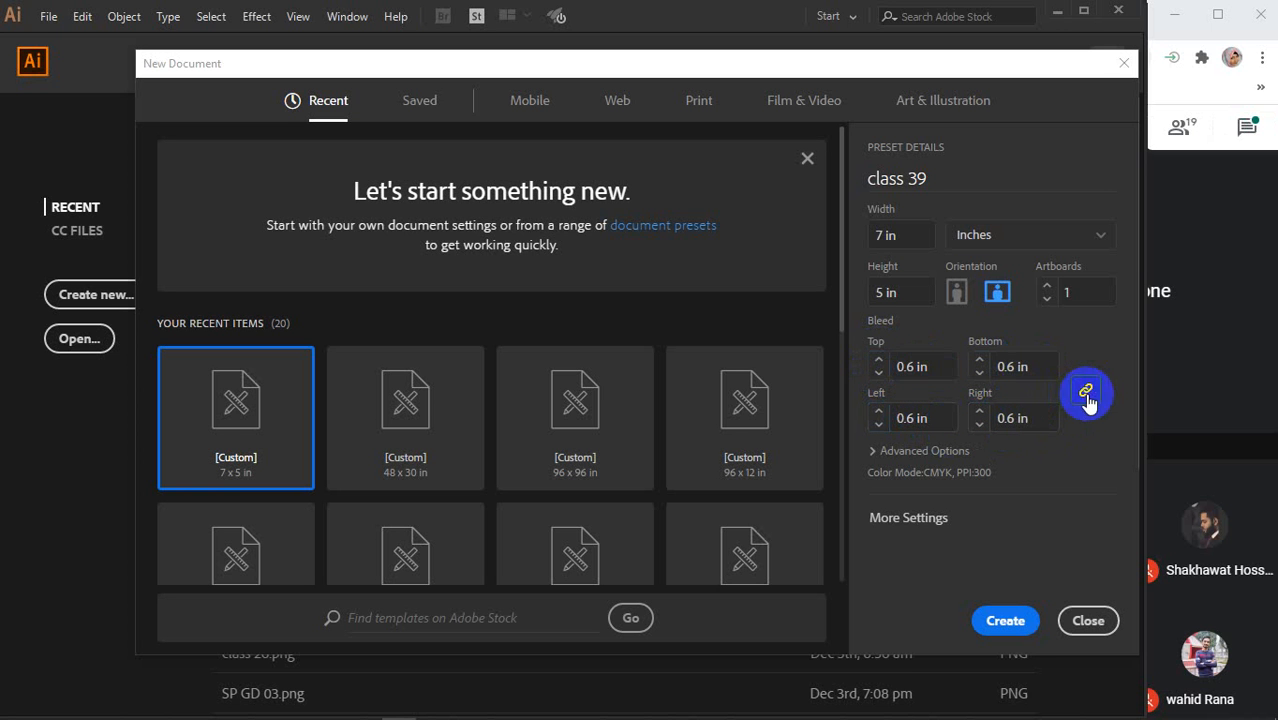
Set the linked bleed of the new document to 0 in on all four sides
double_click(905, 368)
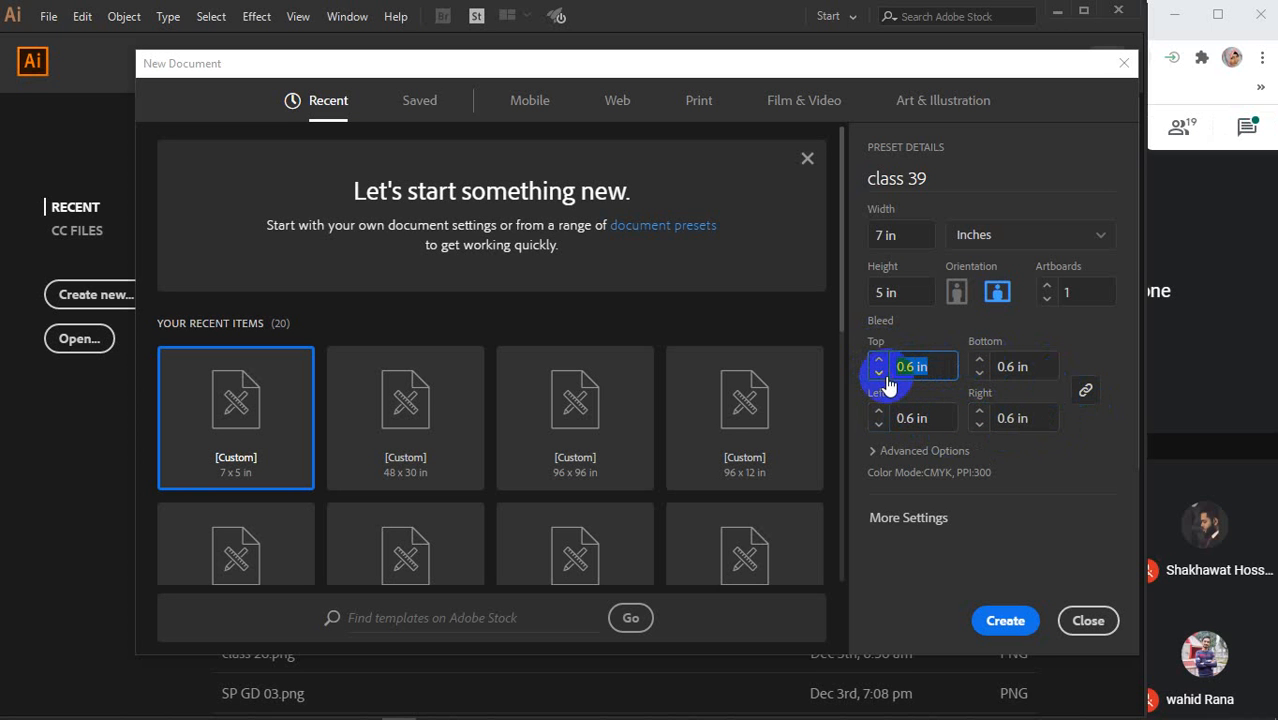
text(0)
key(Return)
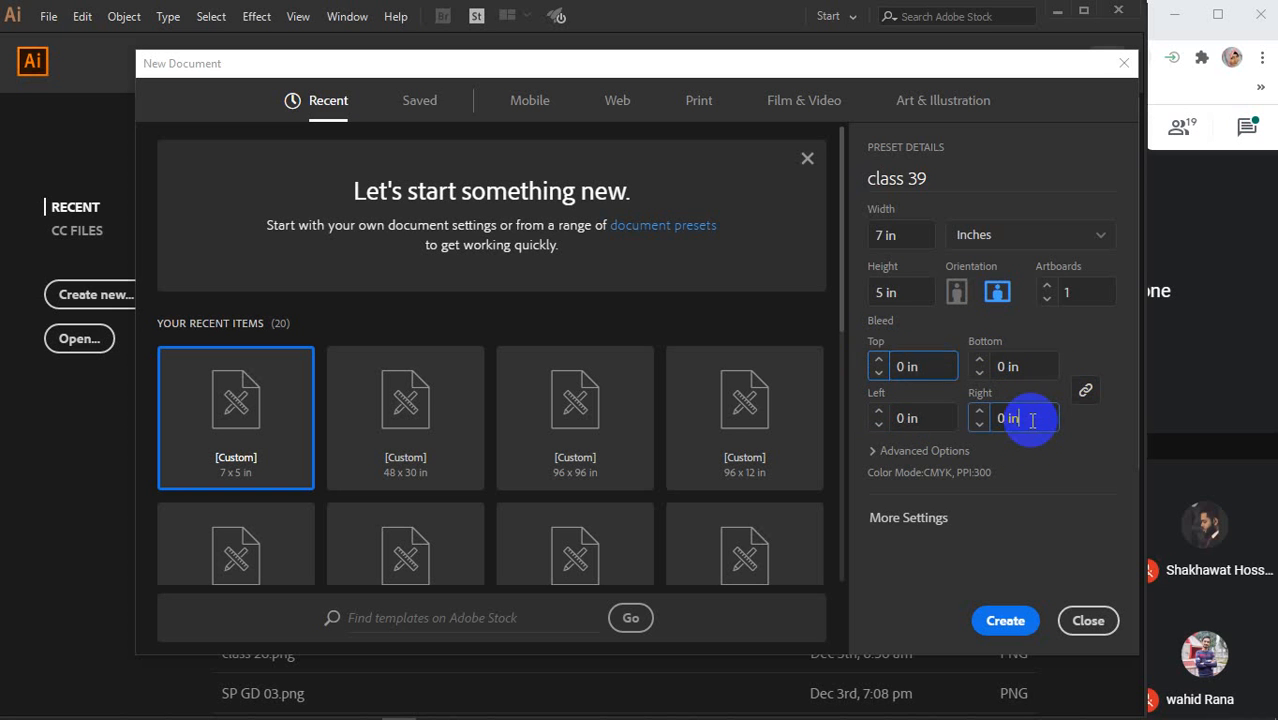
double_click(1030, 420)
Expand the advanced options and keep CMYK Color, High (300 ppi) raster effects and the Default preview mode
click(900, 451)
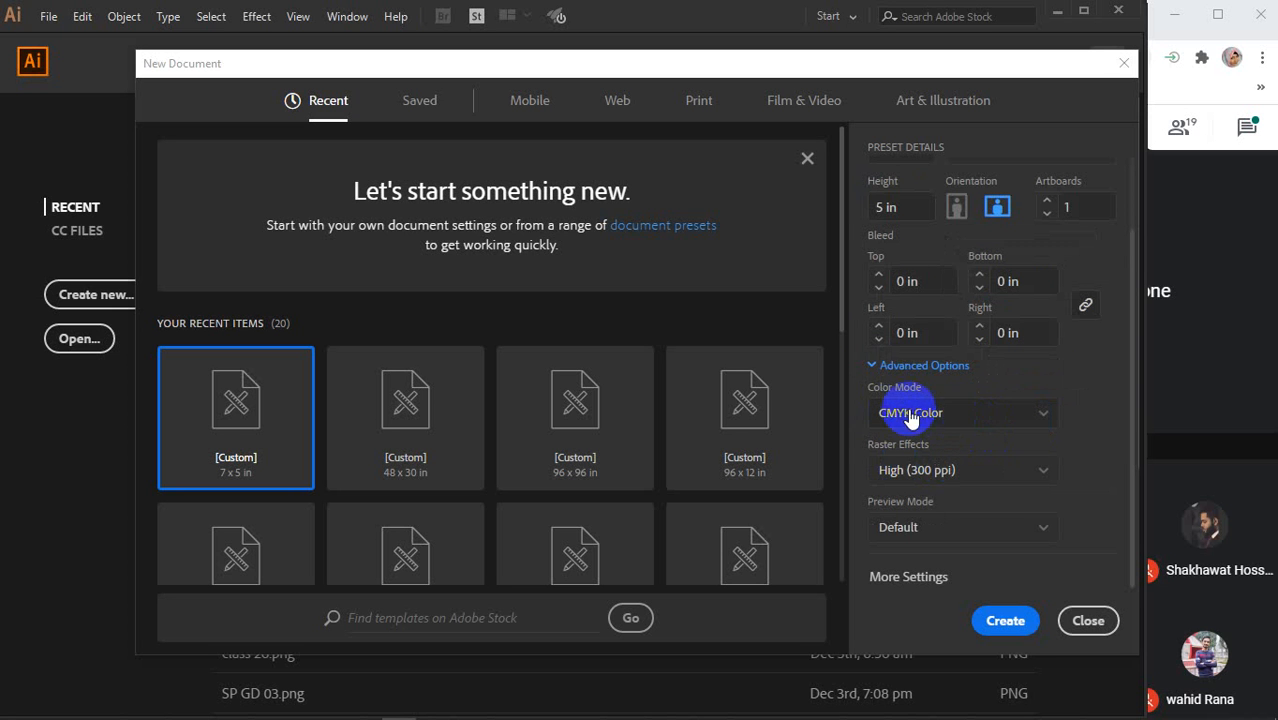
click(1045, 413)
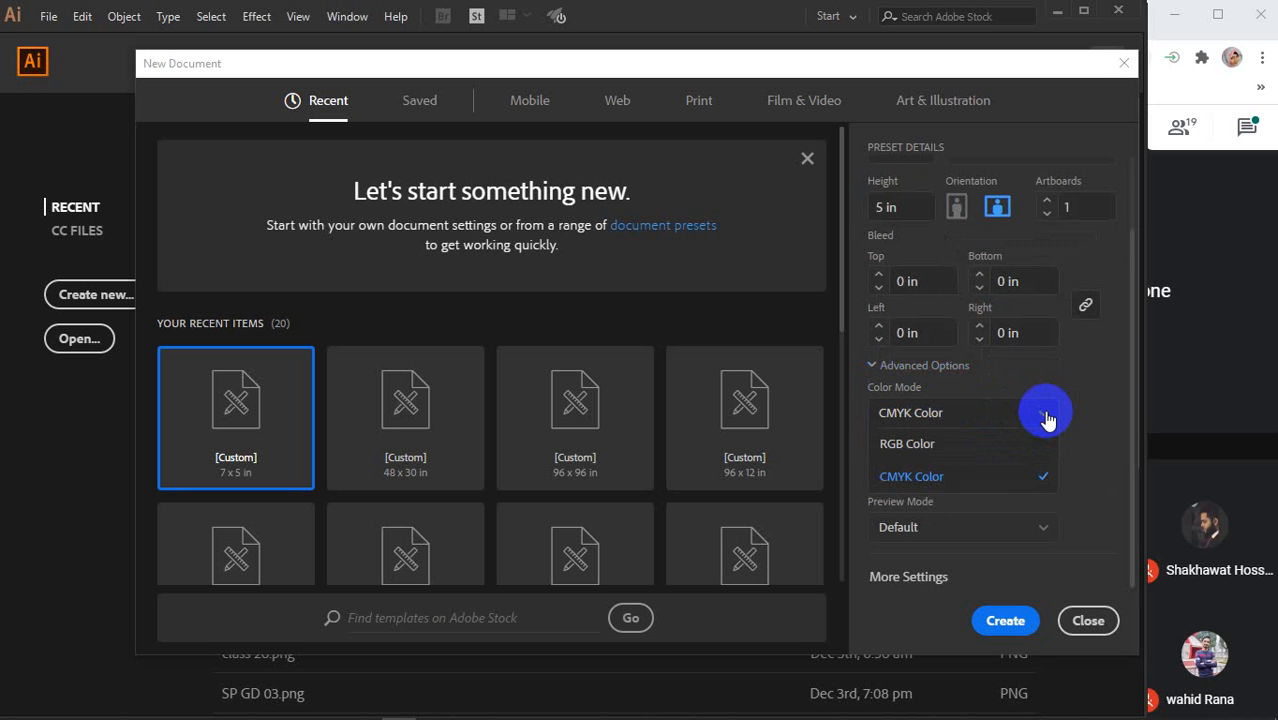
click(930, 478)
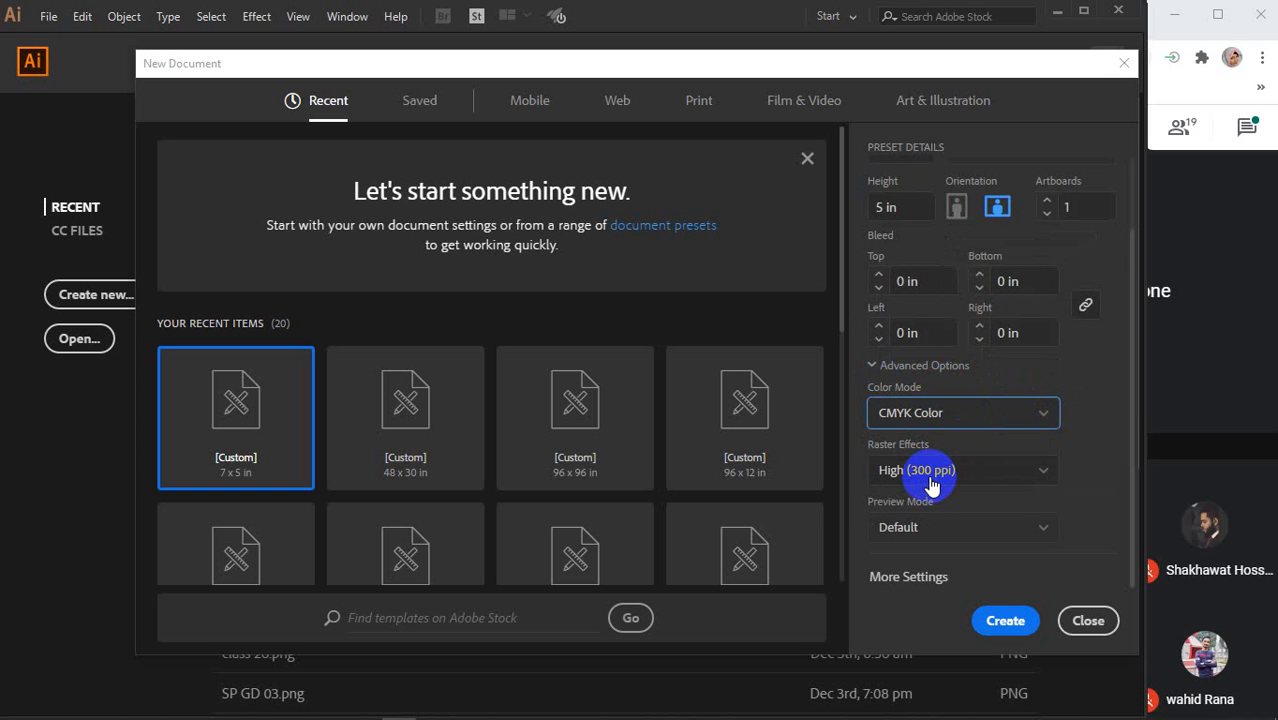
click(955, 471)
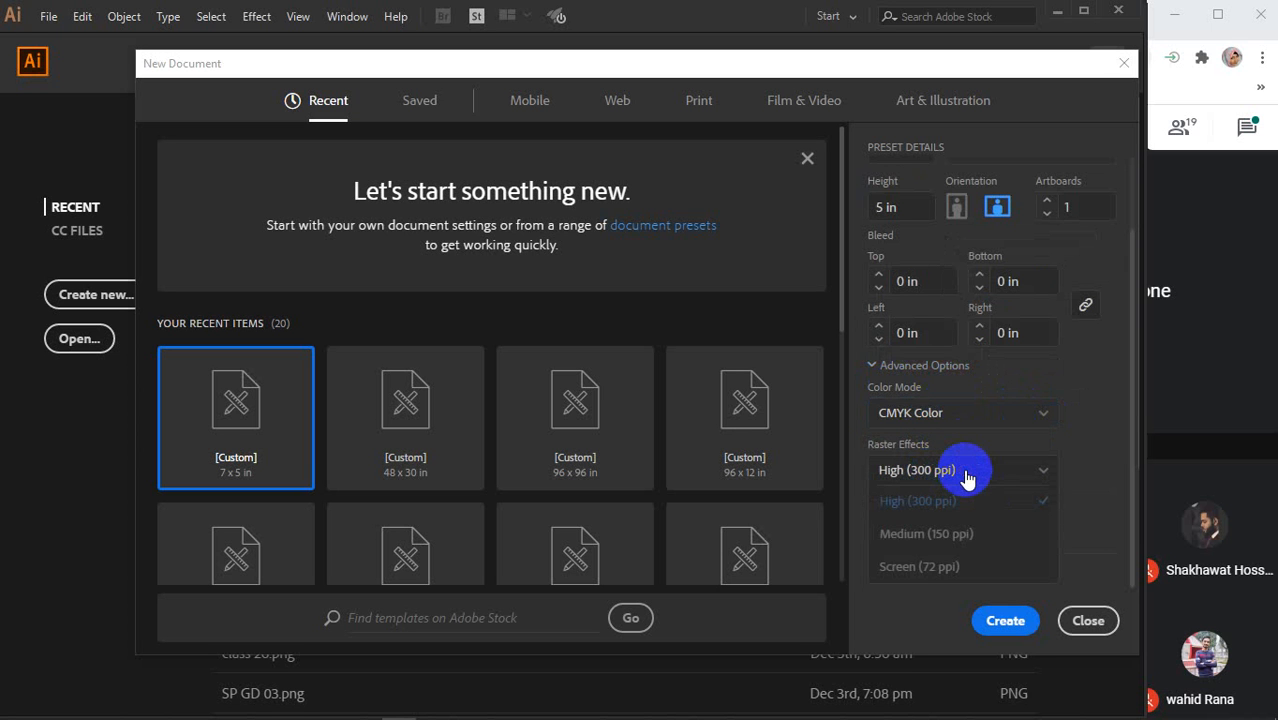
click(968, 471)
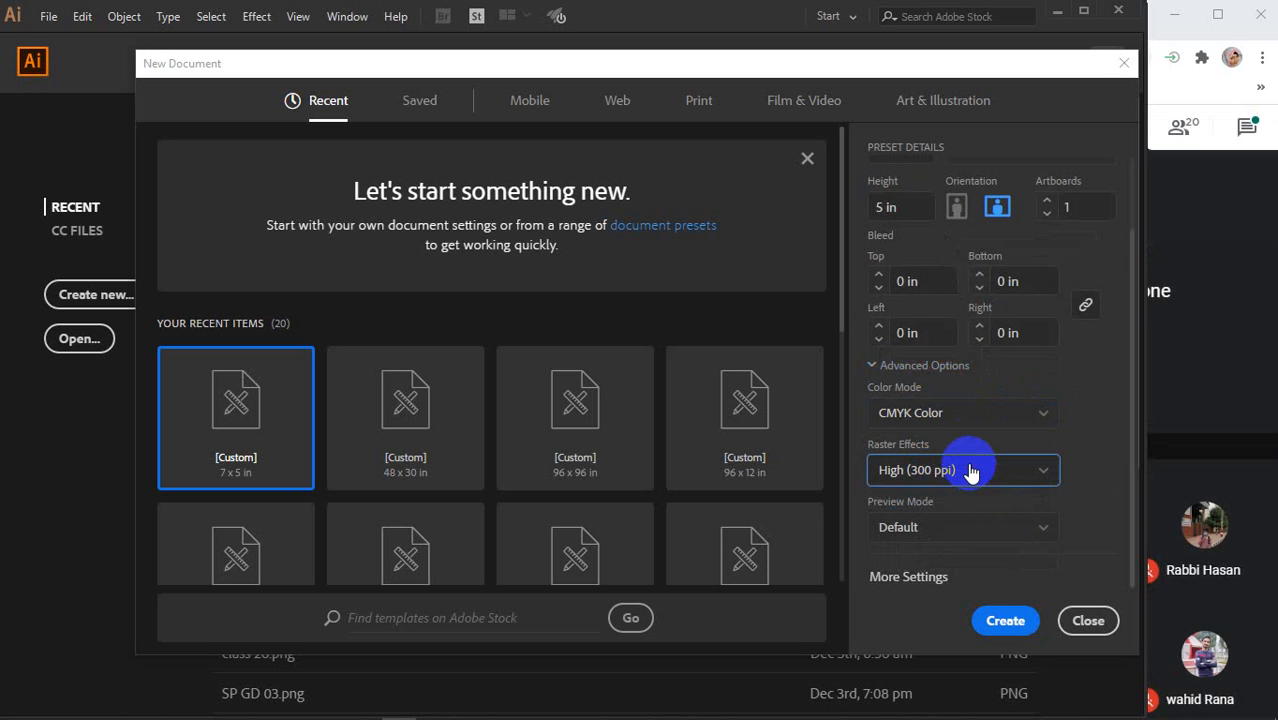
click(966, 532)
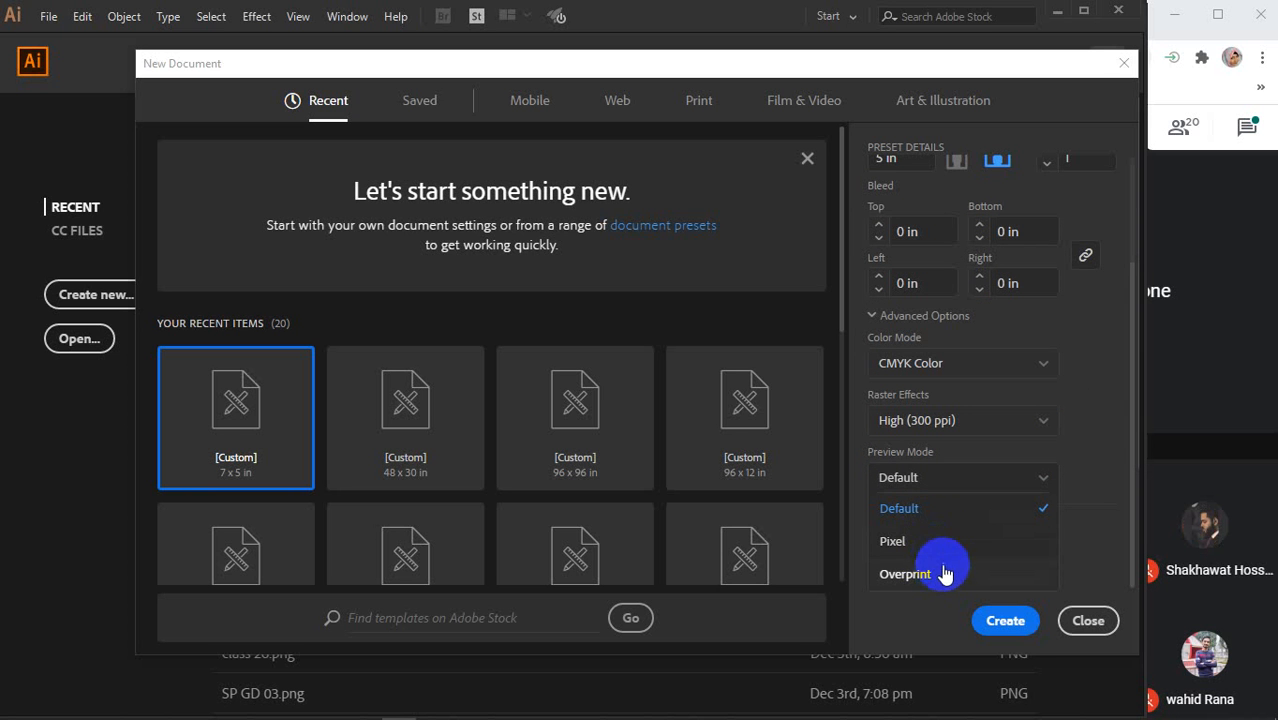
click(944, 506)
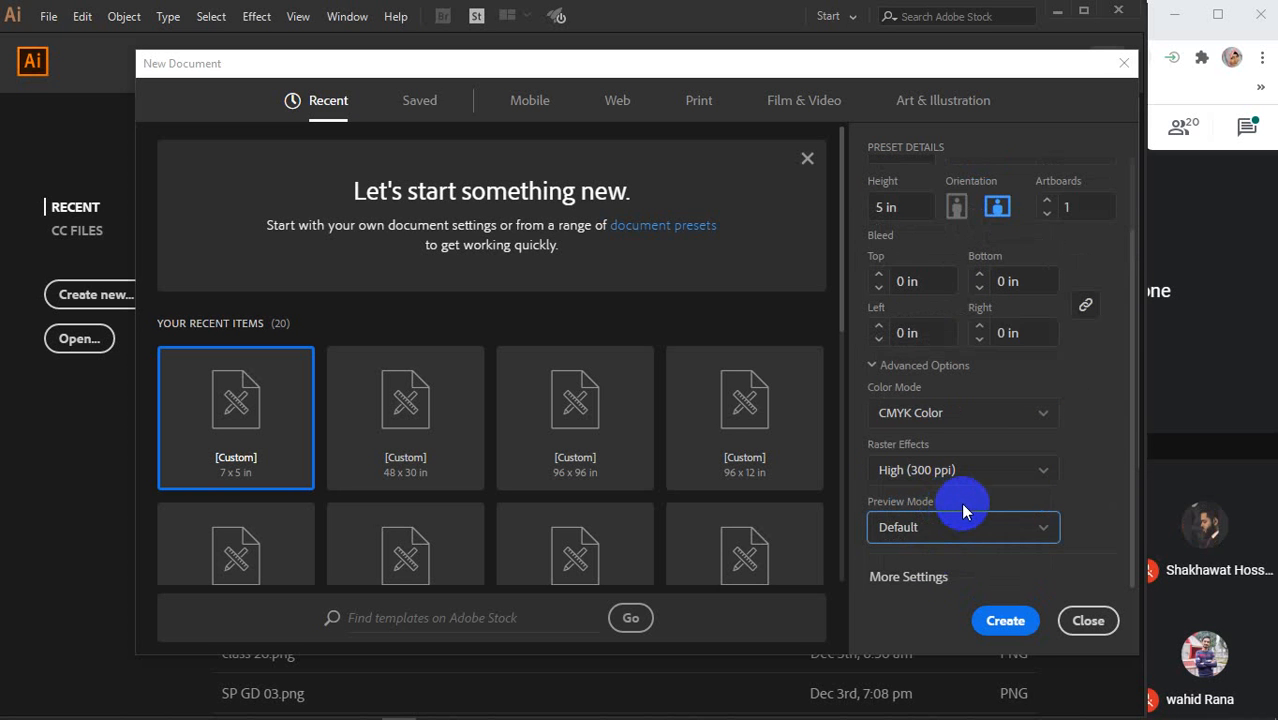
Look over the additional document settings without changing them, and create the class 39 document with one artboard
click(918, 578)
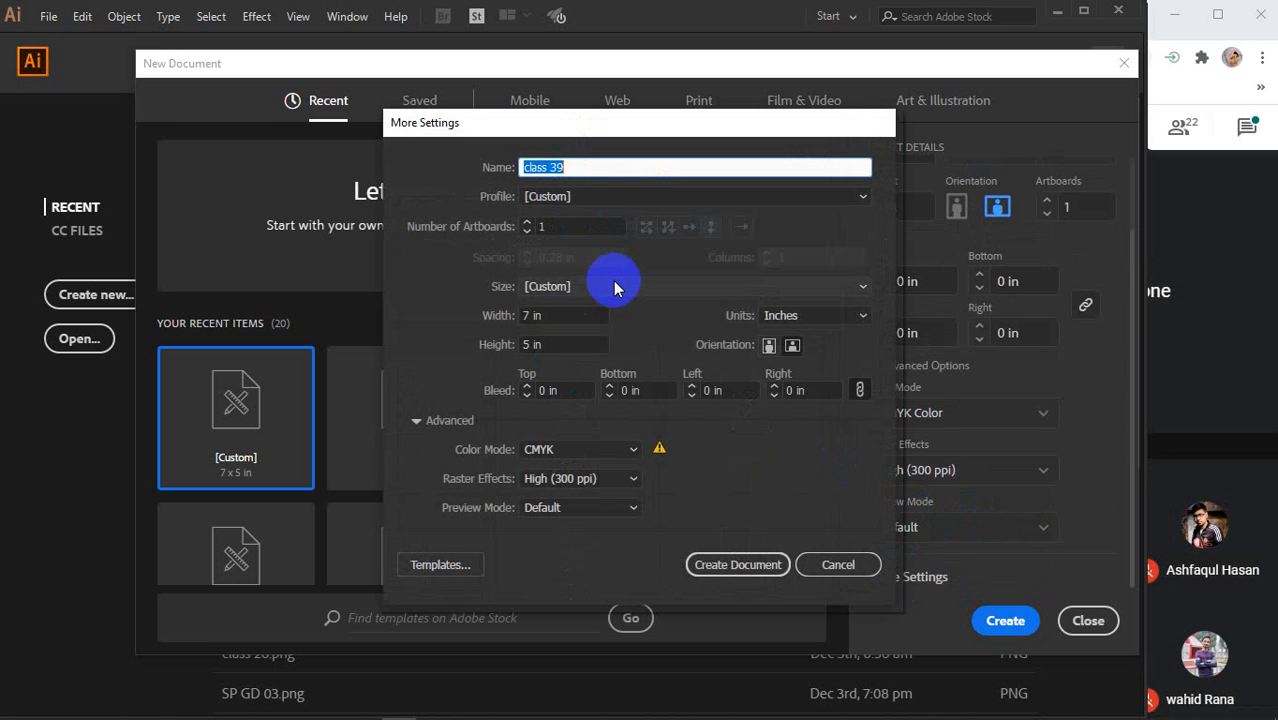
click(838, 566)
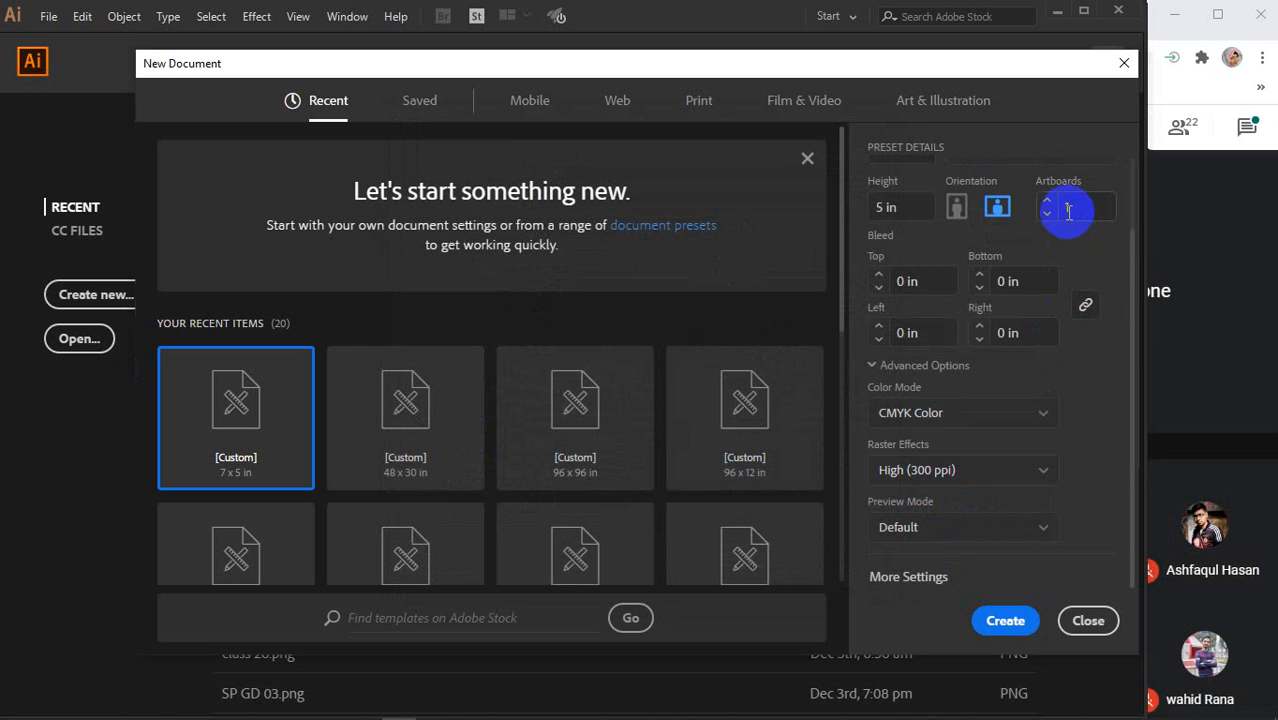
click(1086, 205)
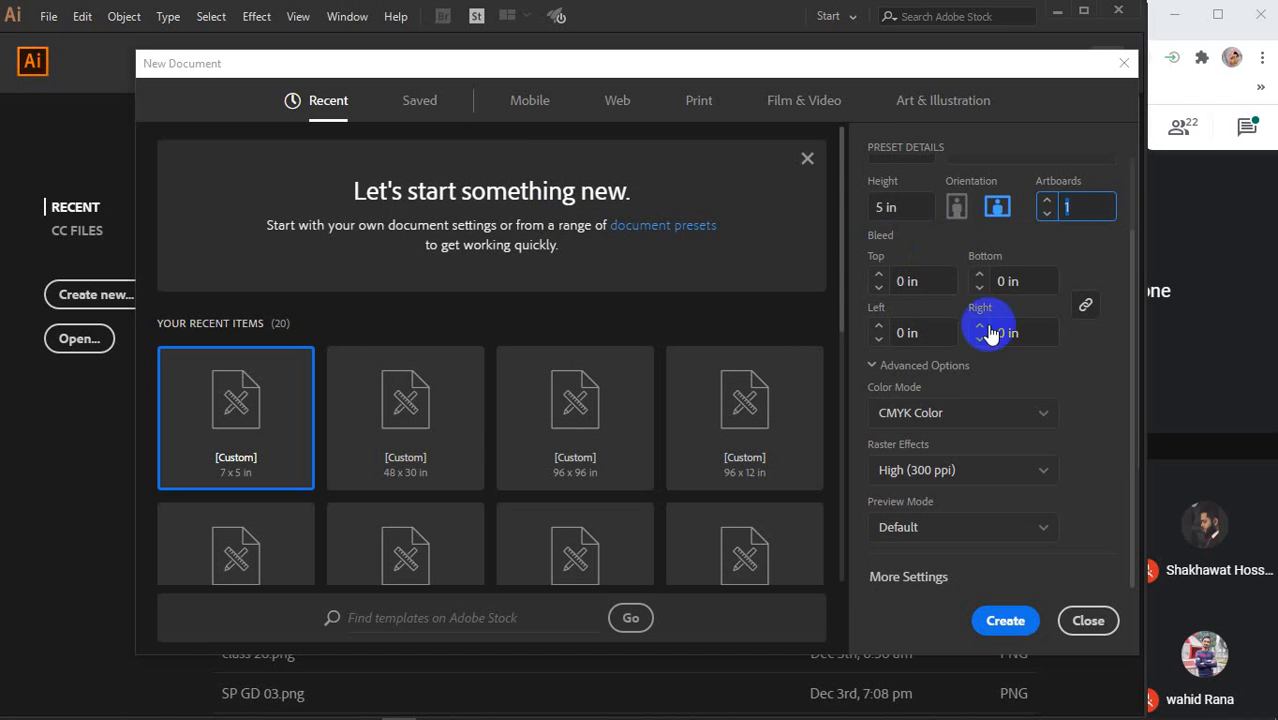
click(1009, 617)
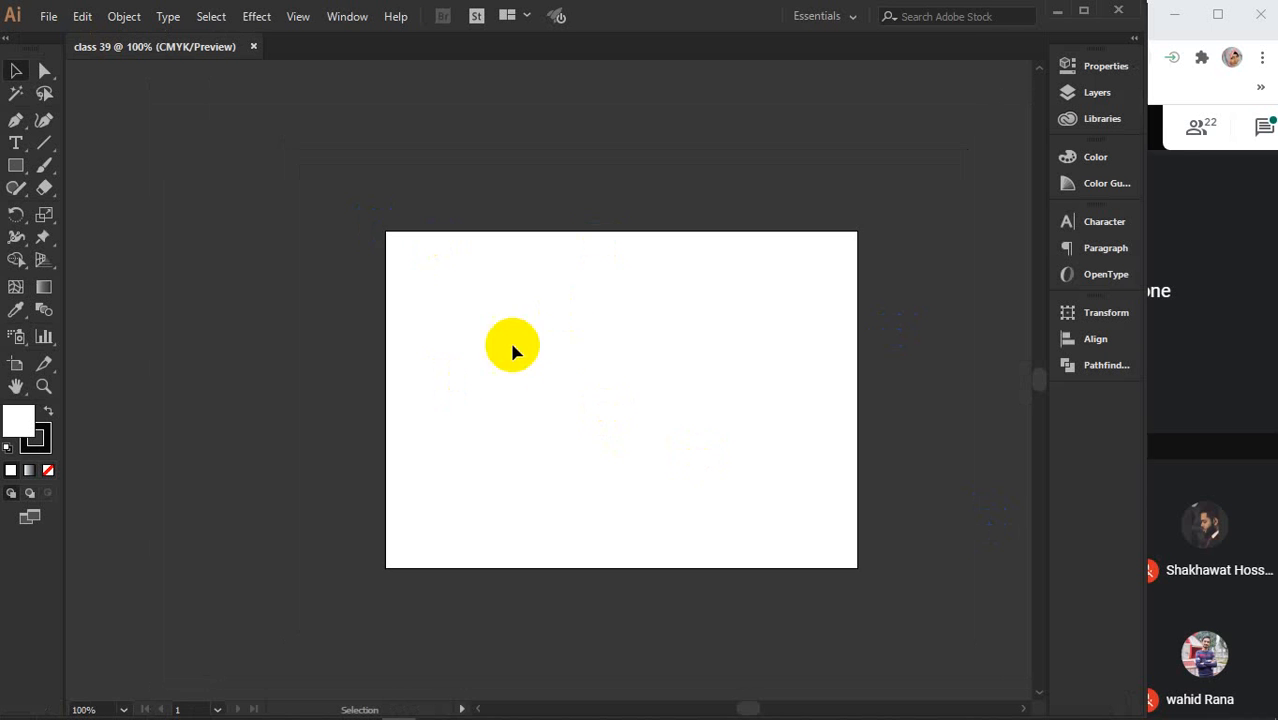
key(a)
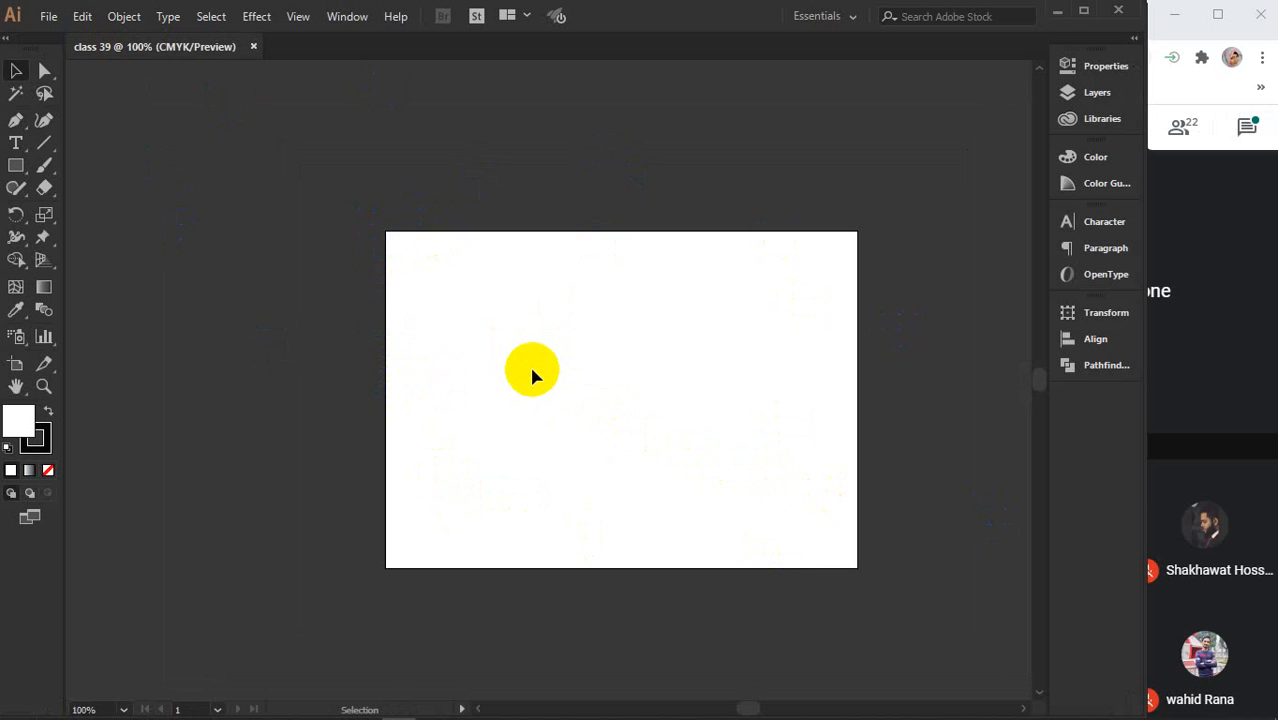
Create a second 7 x 5 in document with one artboard and a 1 in bleed on all four sides
key(ctrl+n)
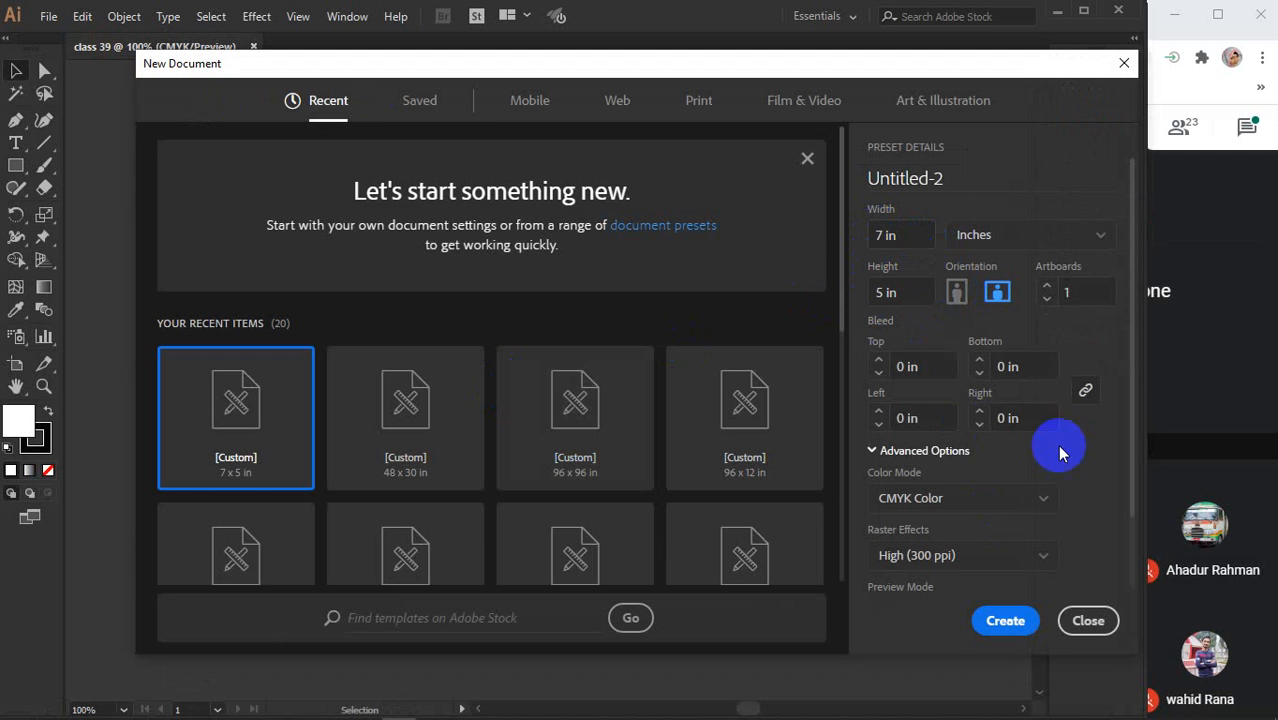
click(1072, 289)
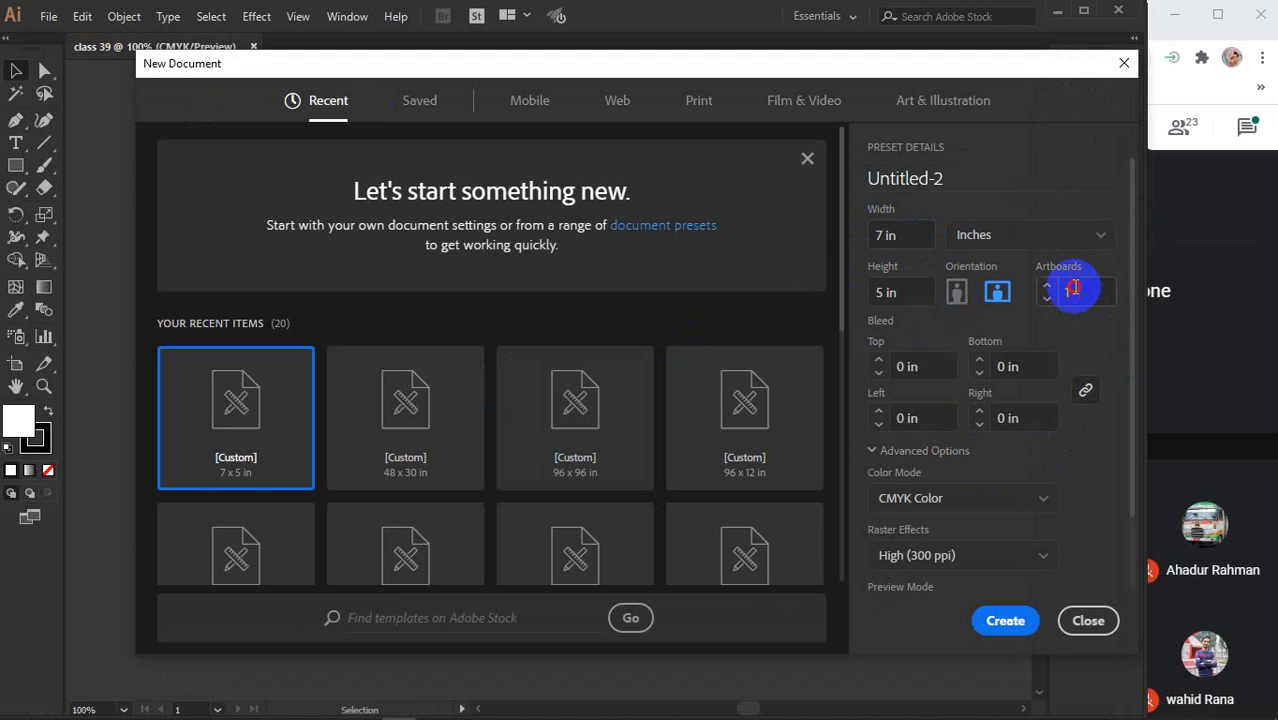
click(921, 366)
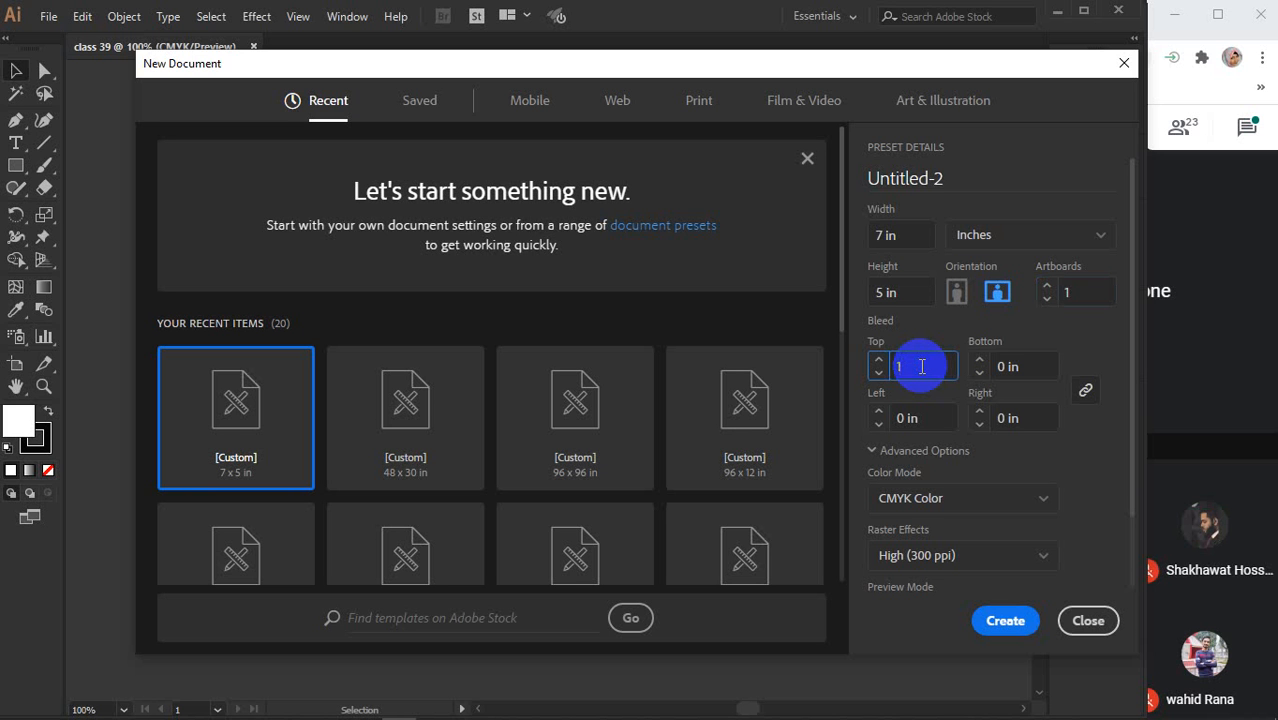
text(1)
click(1016, 366)
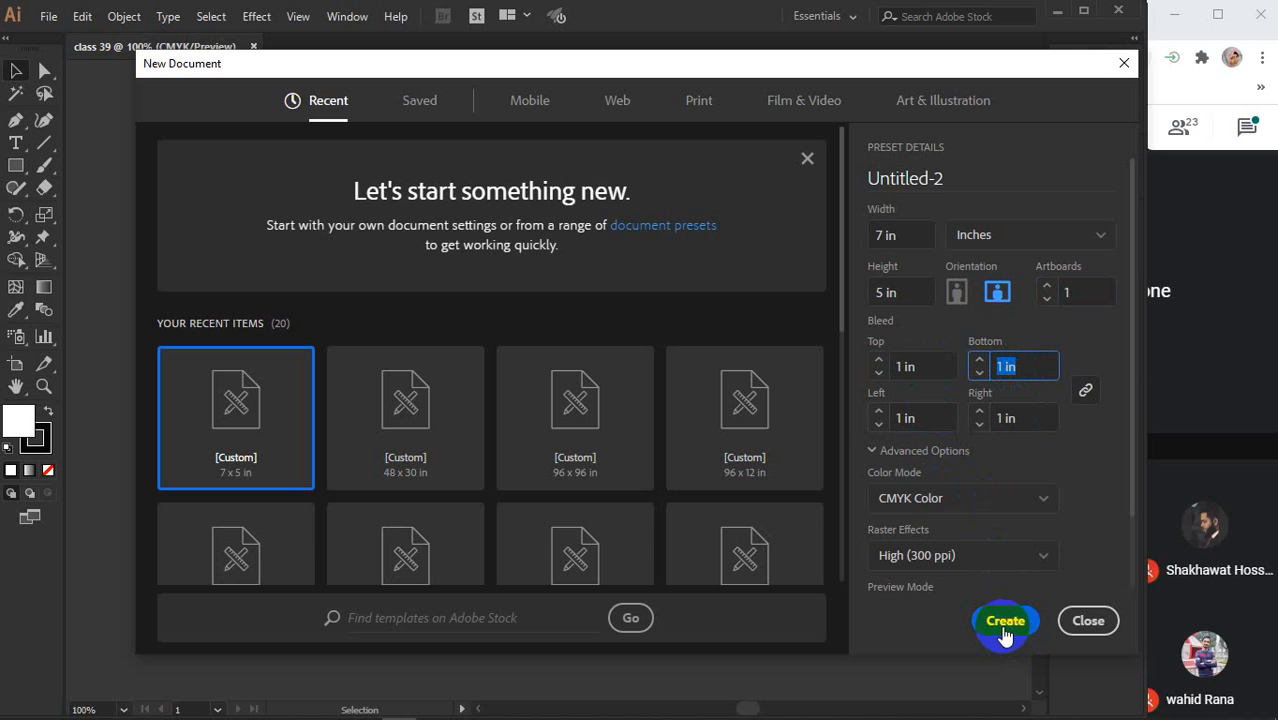
click(872, 450)
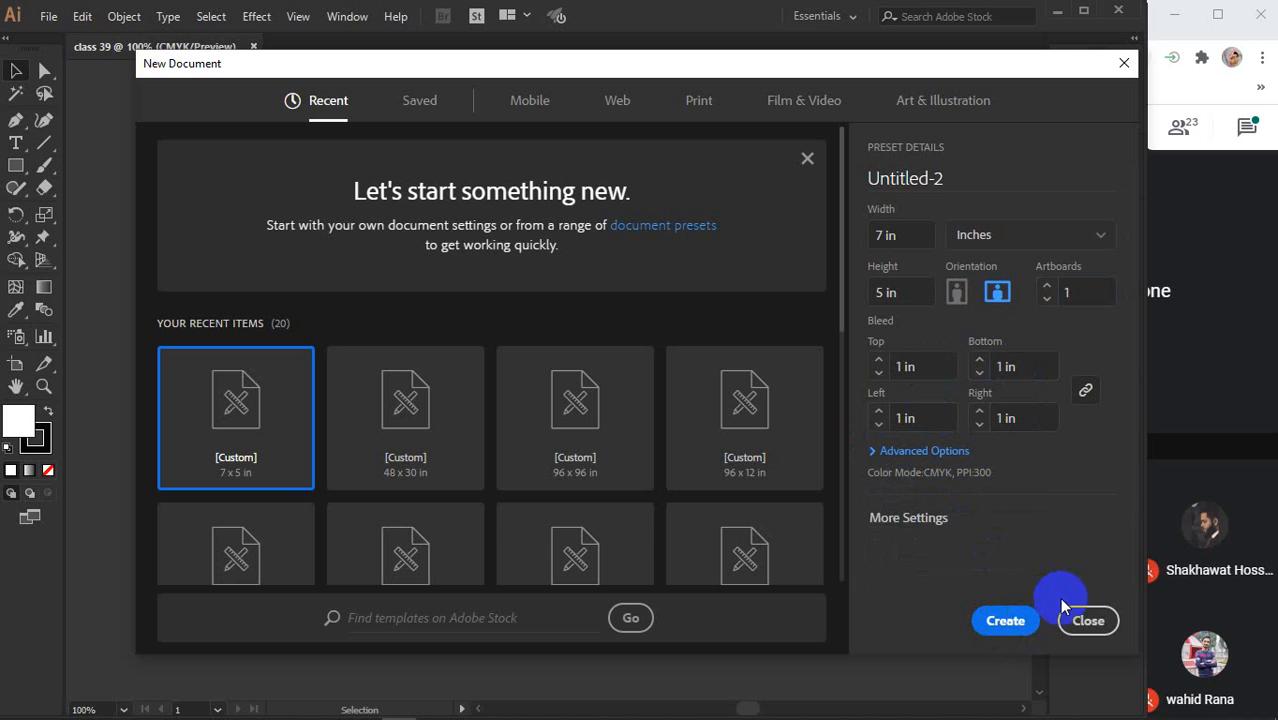
click(995, 618)
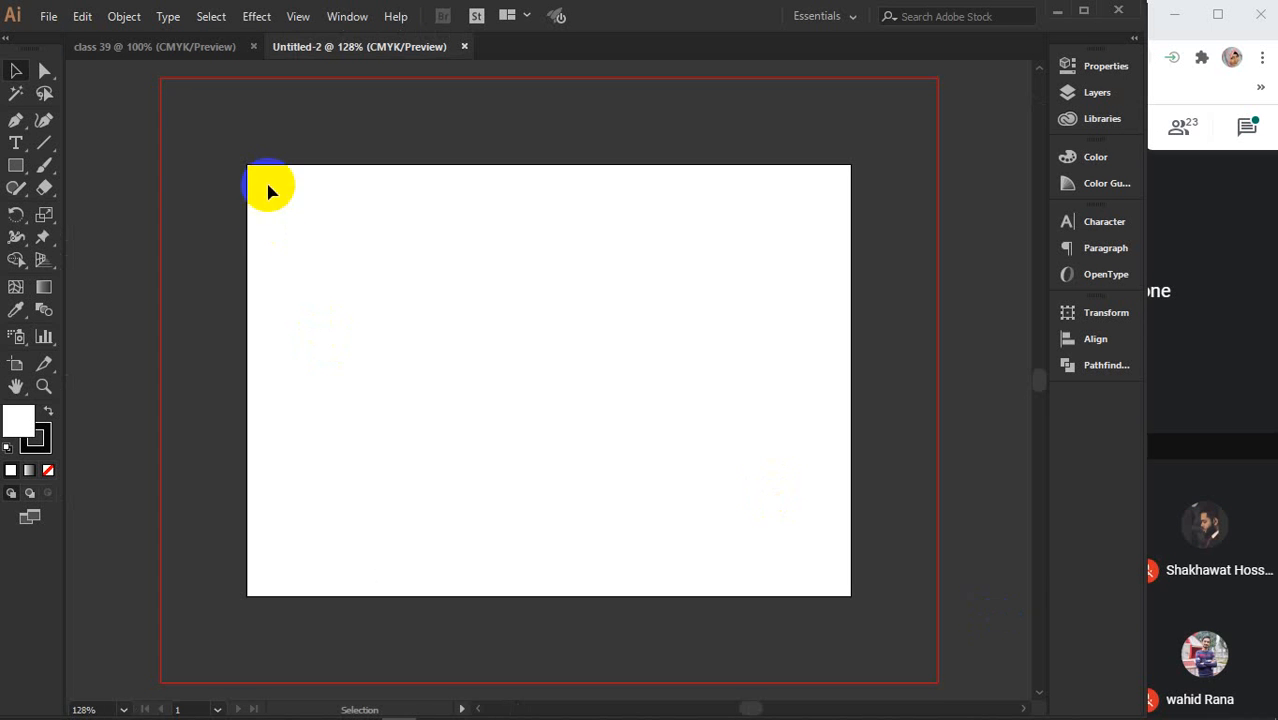
Compare the class 39 artboard with the second document's artboard and examine the bleed outline around it
scroll(363, 343, down, 1)
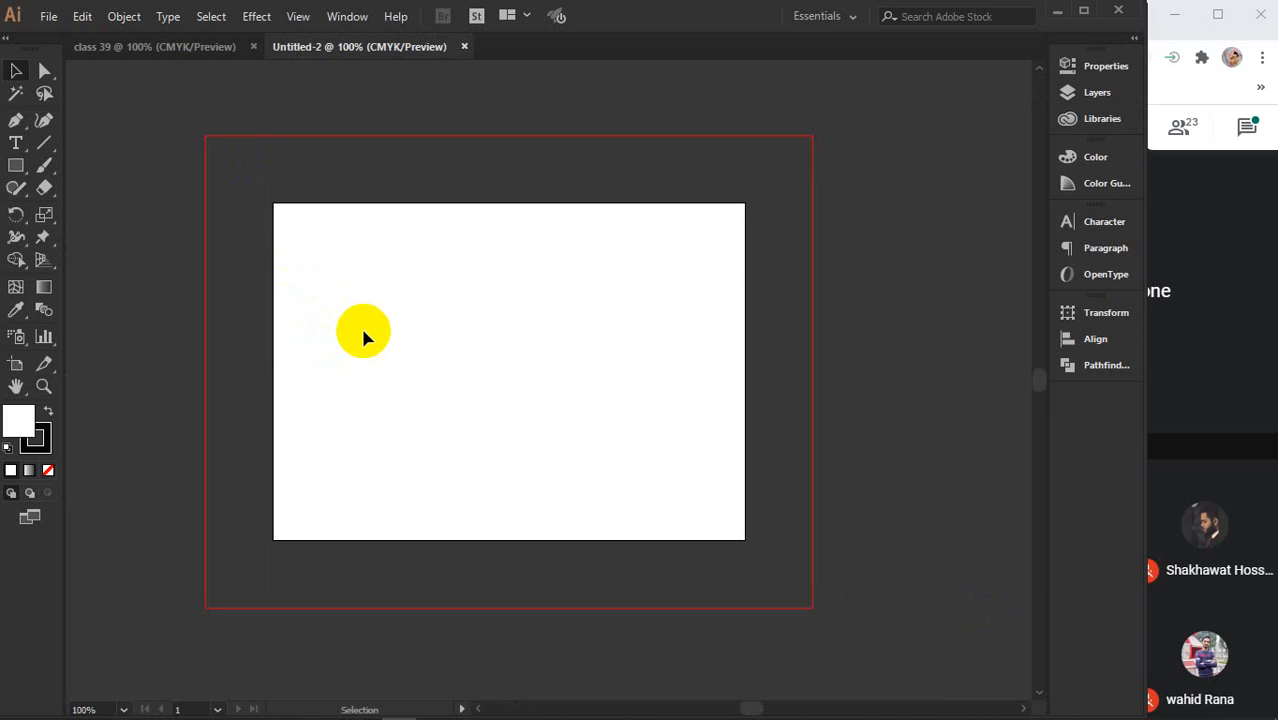
click(105, 46)
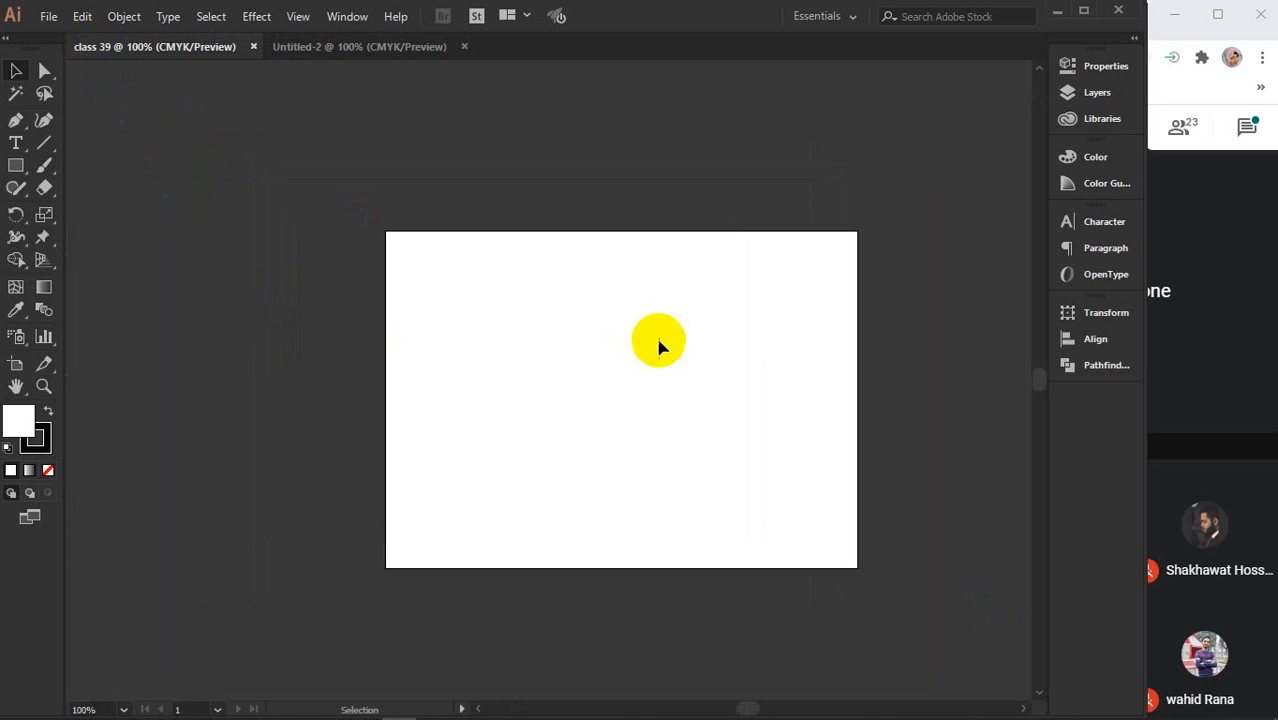
click(351, 55)
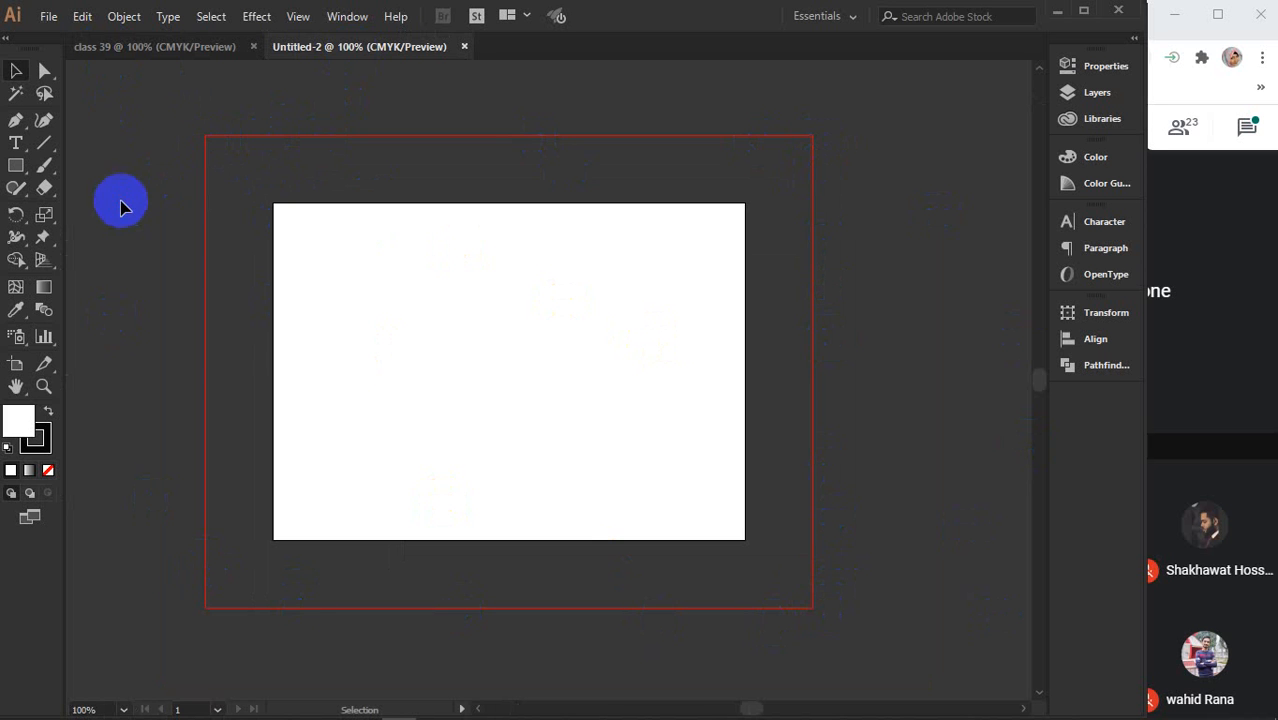
drag(157, 234, 257, 365)
drag(172, 286, 210, 365)
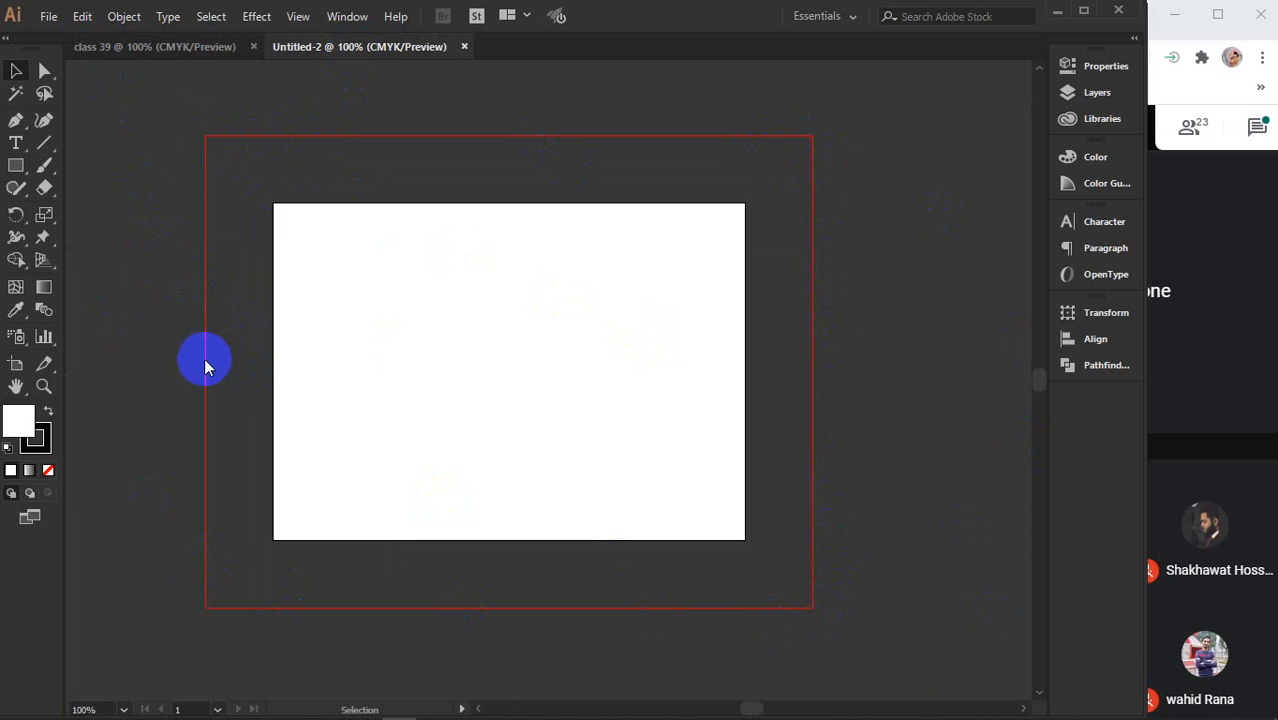
Create a third 7 x 5 in document with 10 artboards and a 0 in bleed on all four sides
key(ctrl+n)
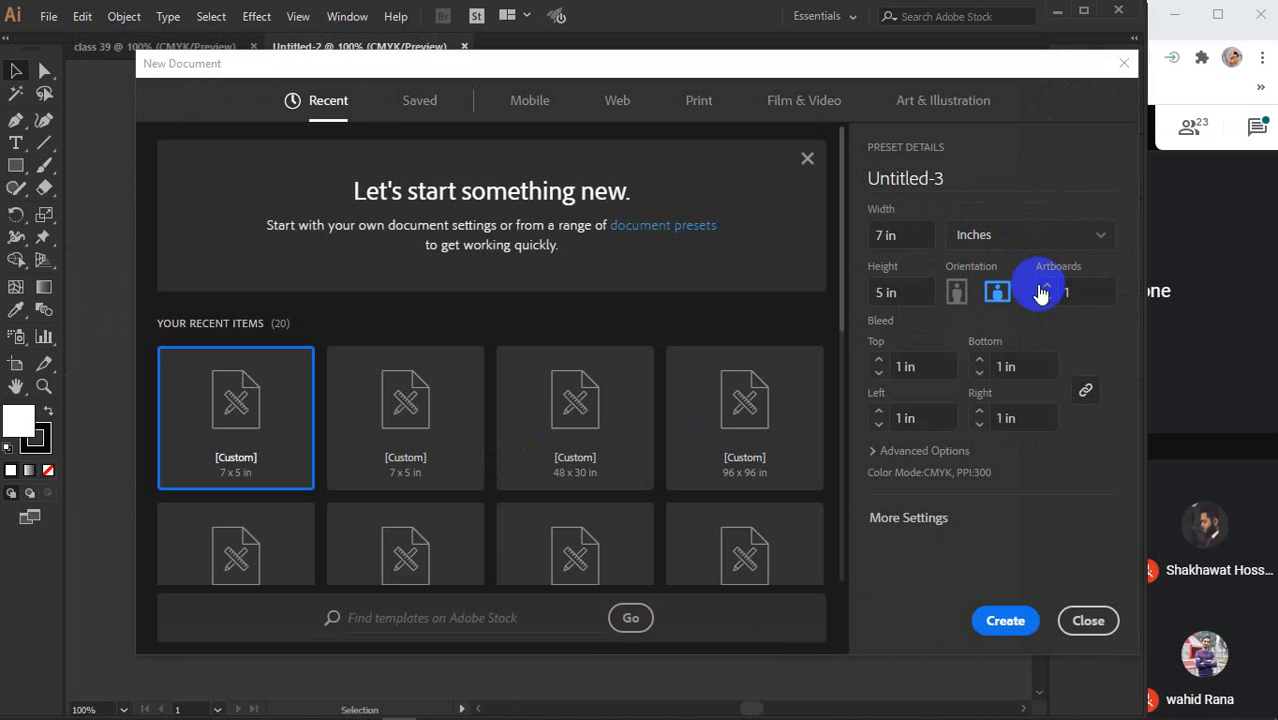
click(1070, 292)
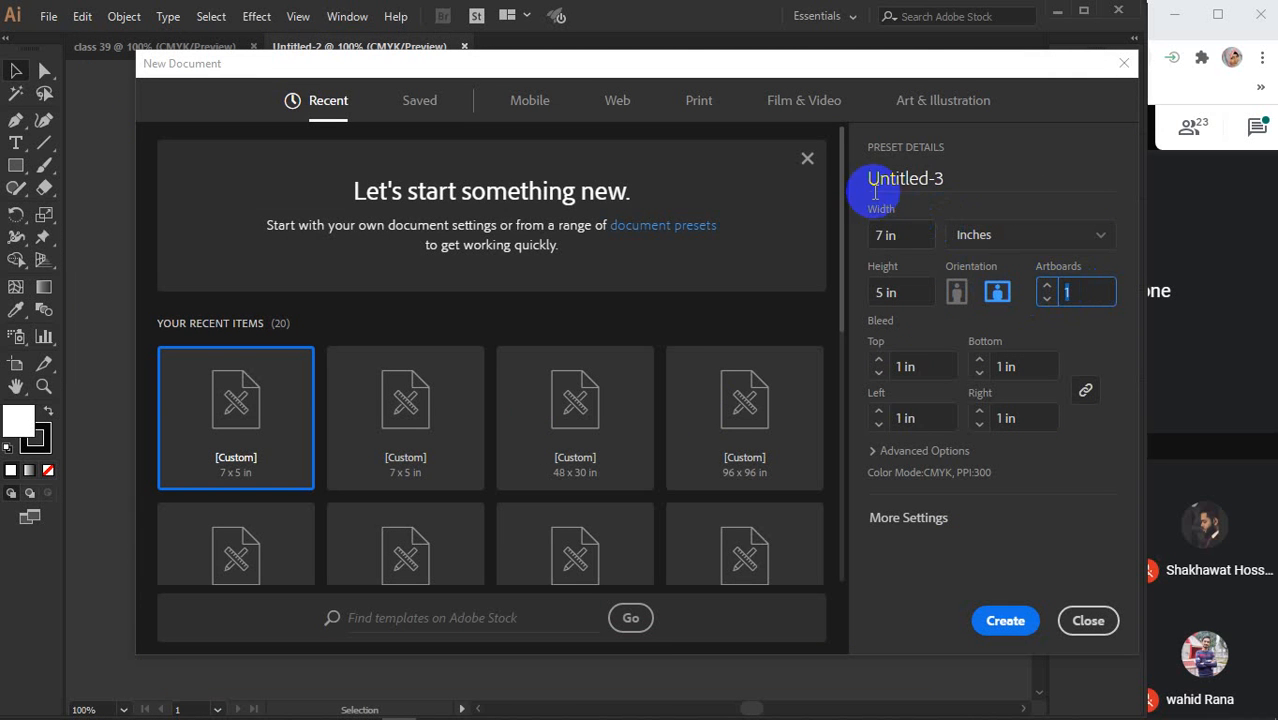
click(930, 367)
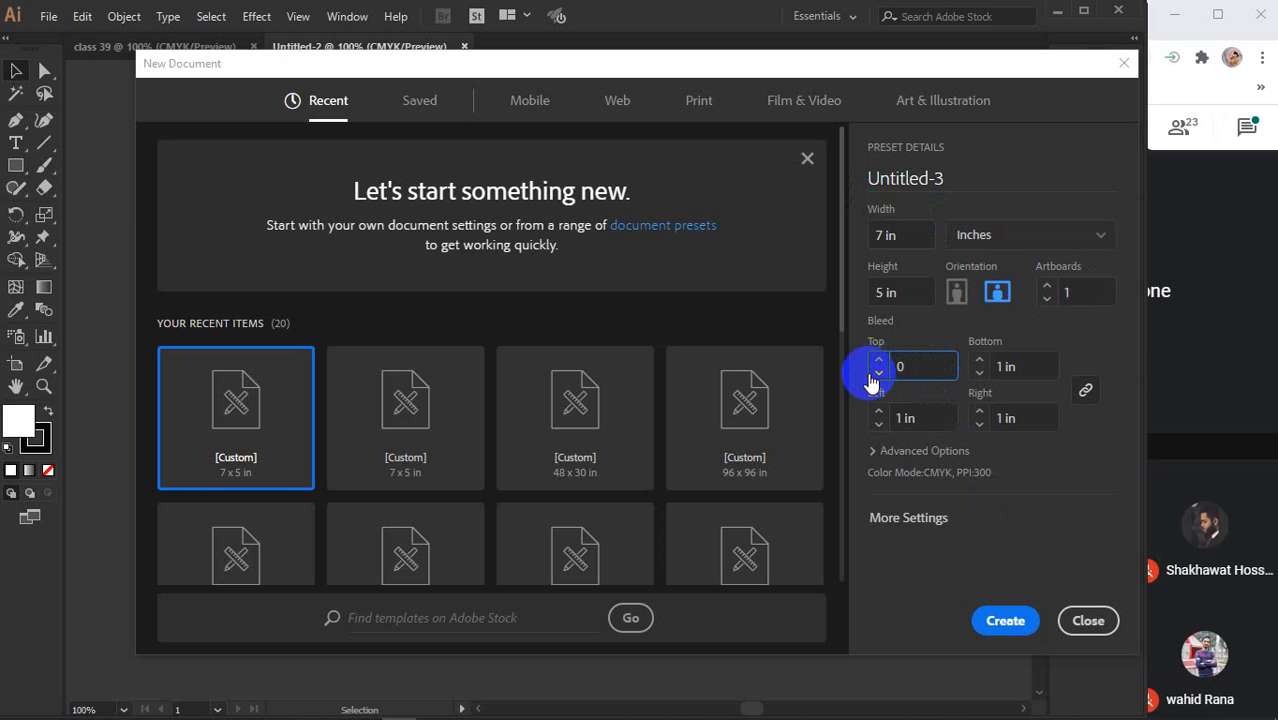
click(1010, 366)
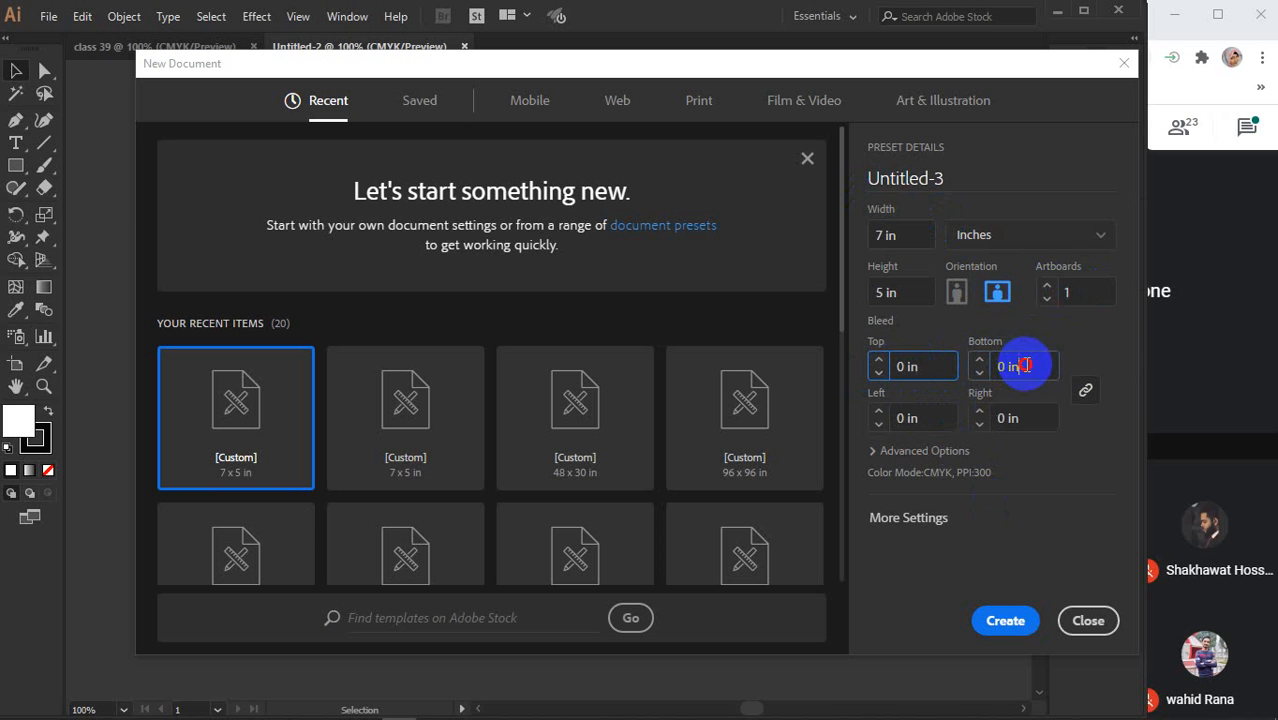
click(1085, 296)
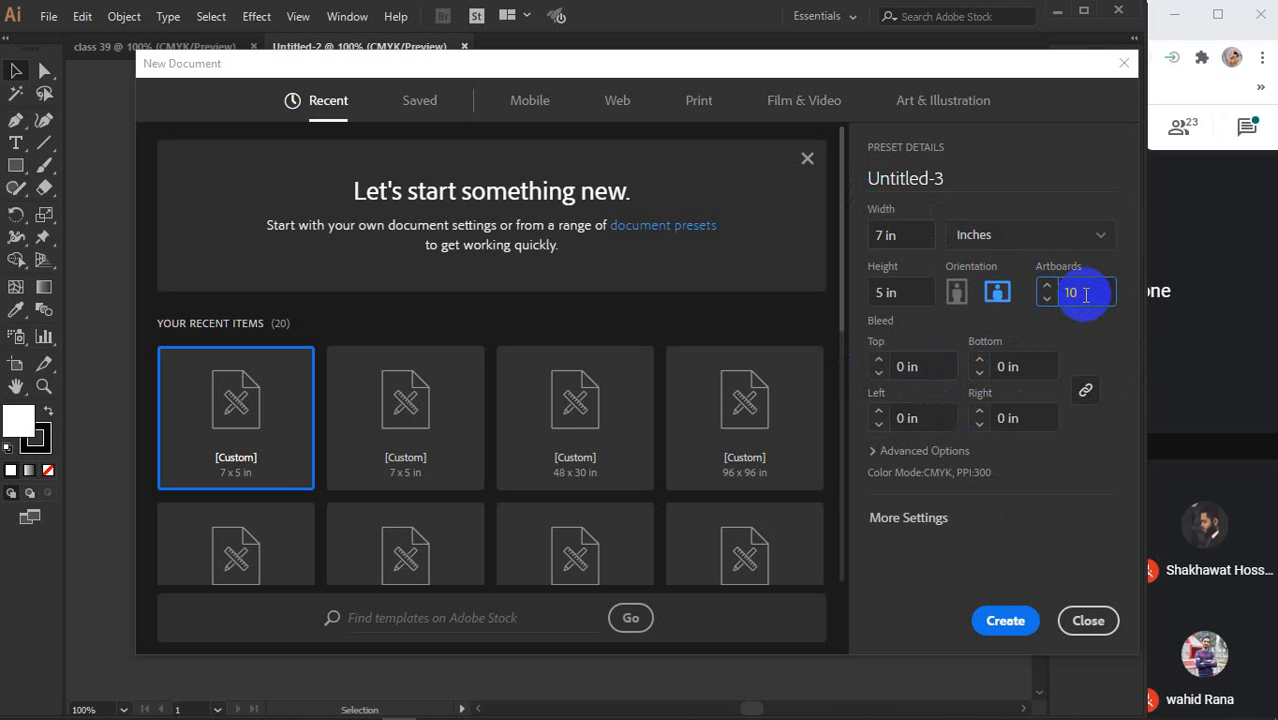
text(10)
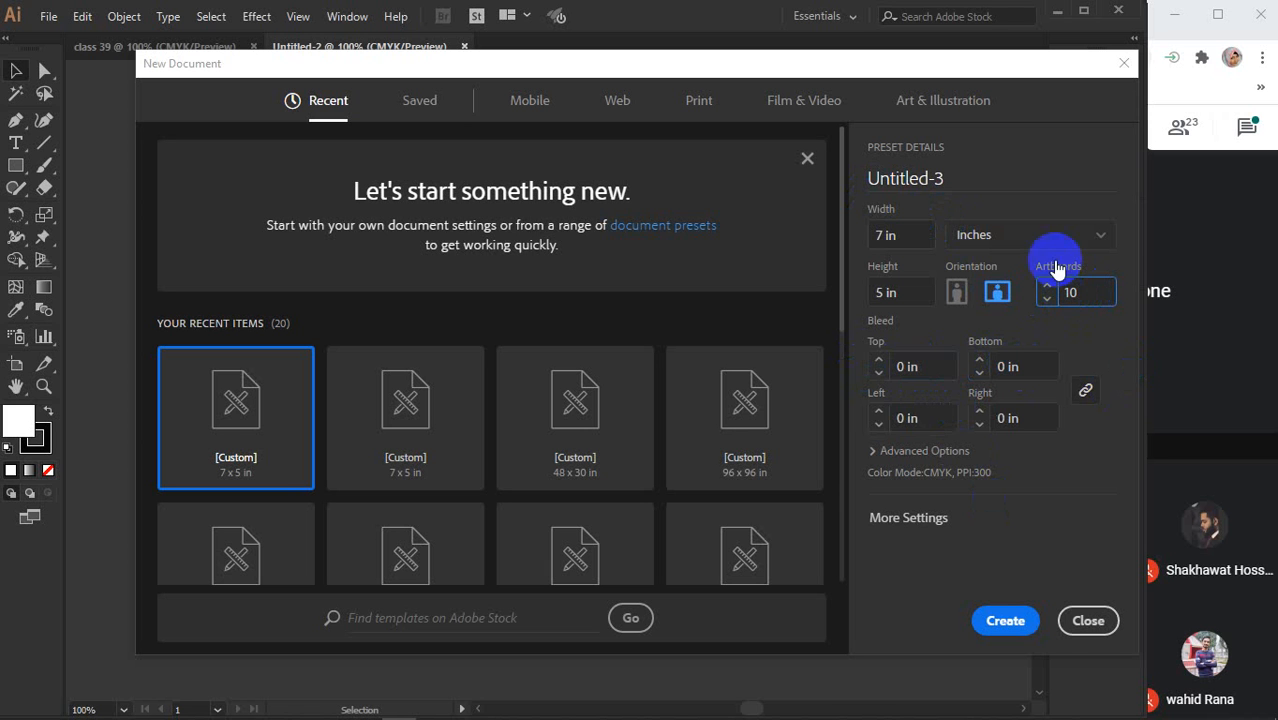
click(1005, 620)
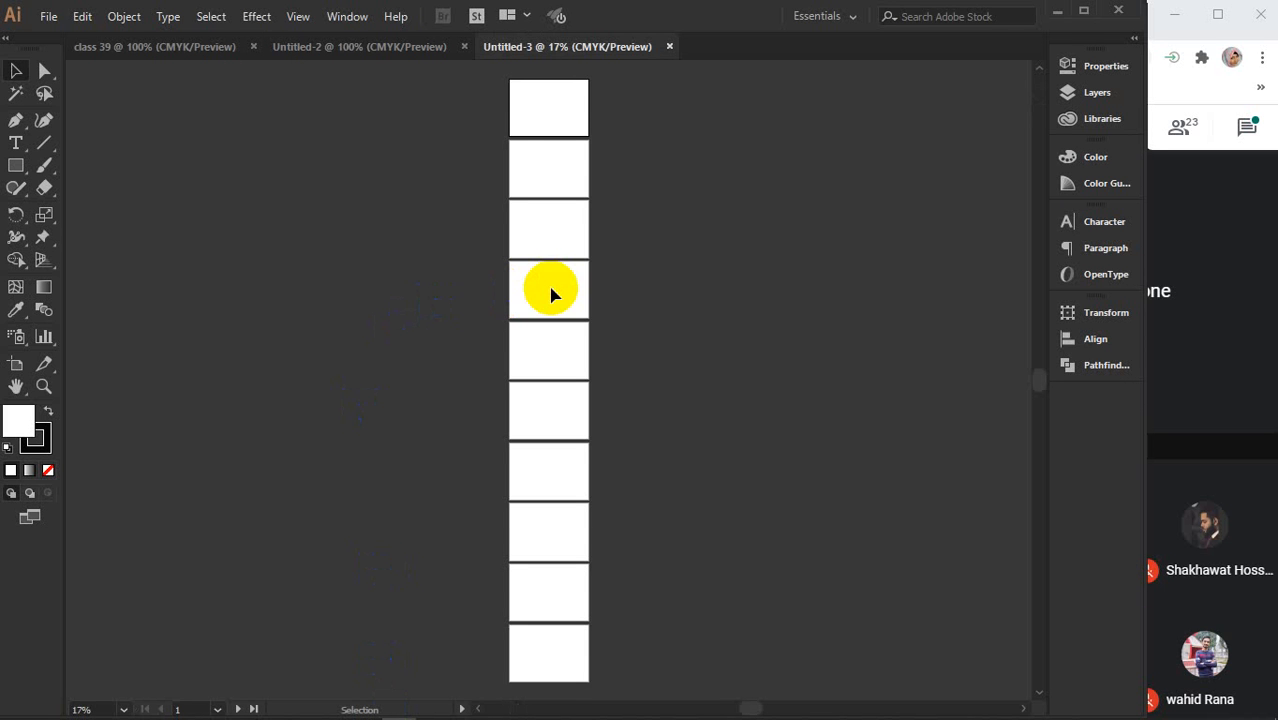
click(542, 116)
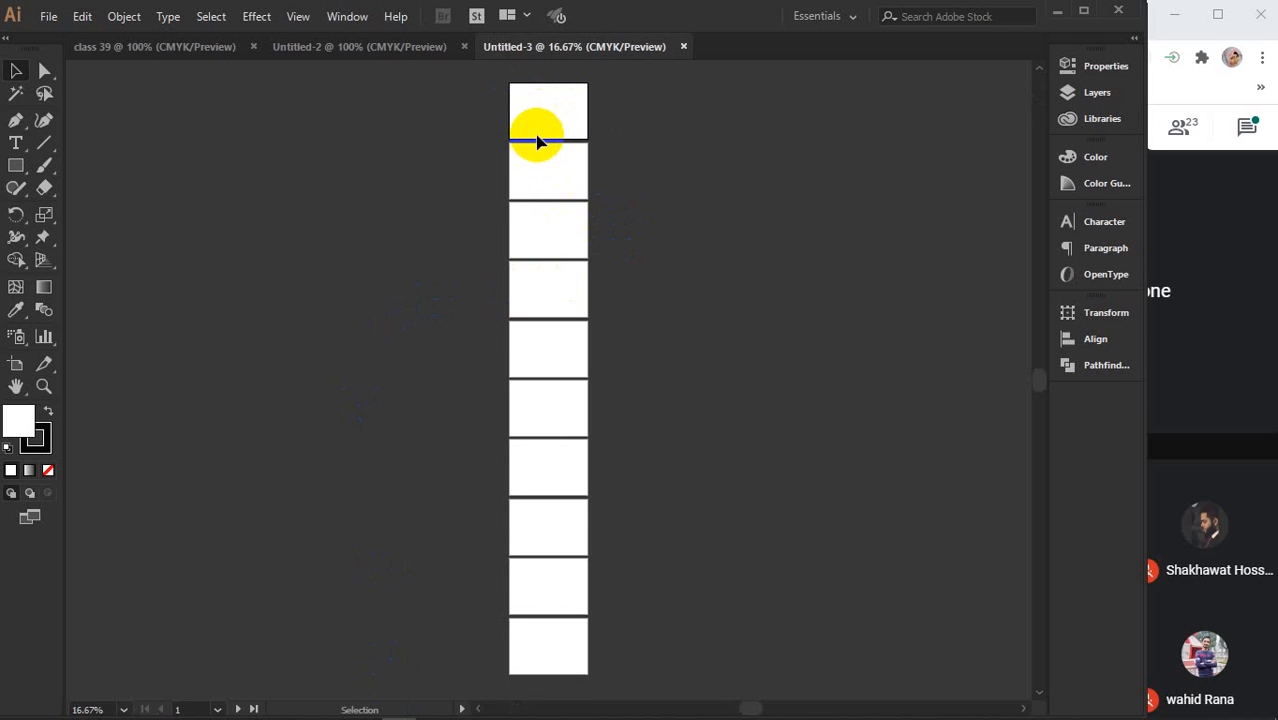
click(538, 131)
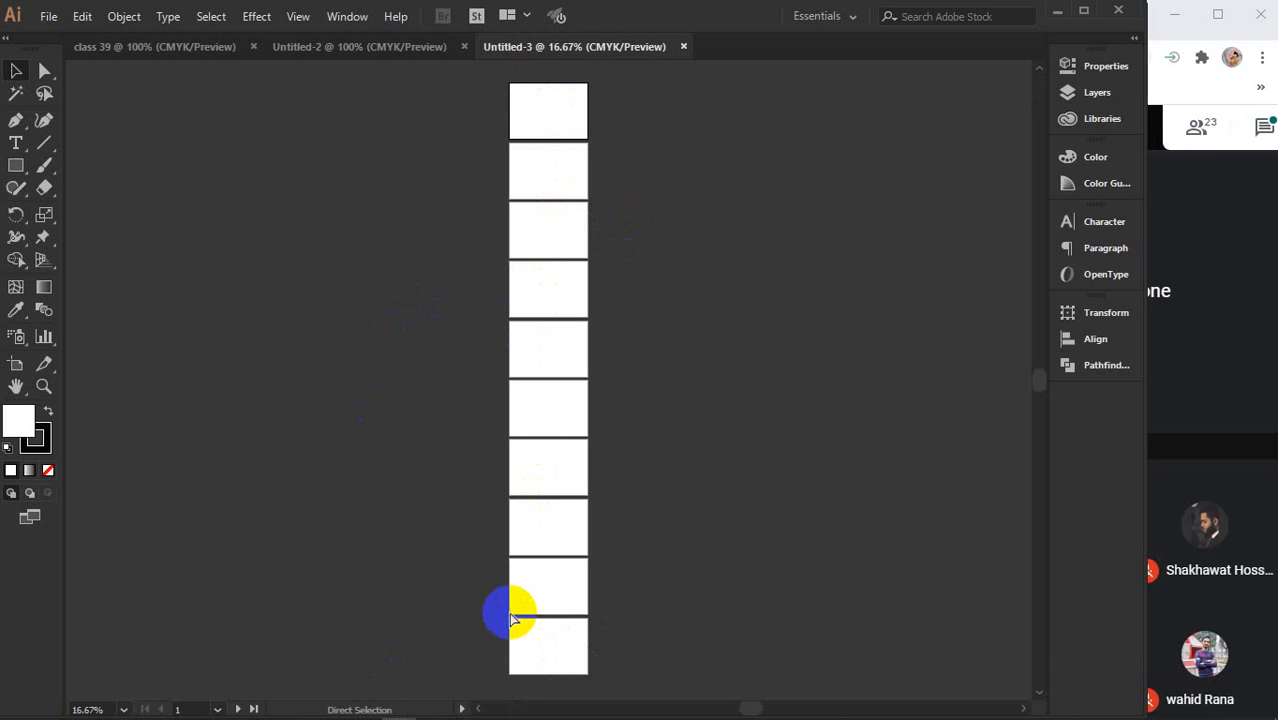
key(ctrl+n)
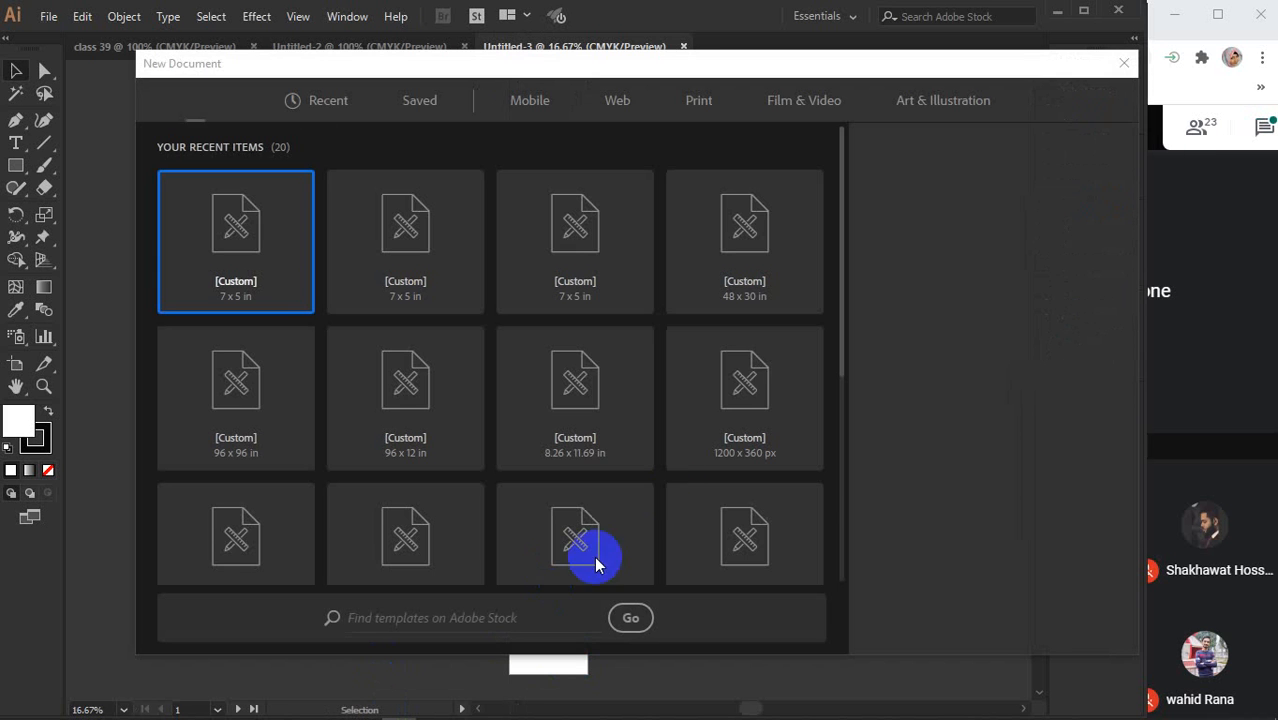
click(1085, 292)
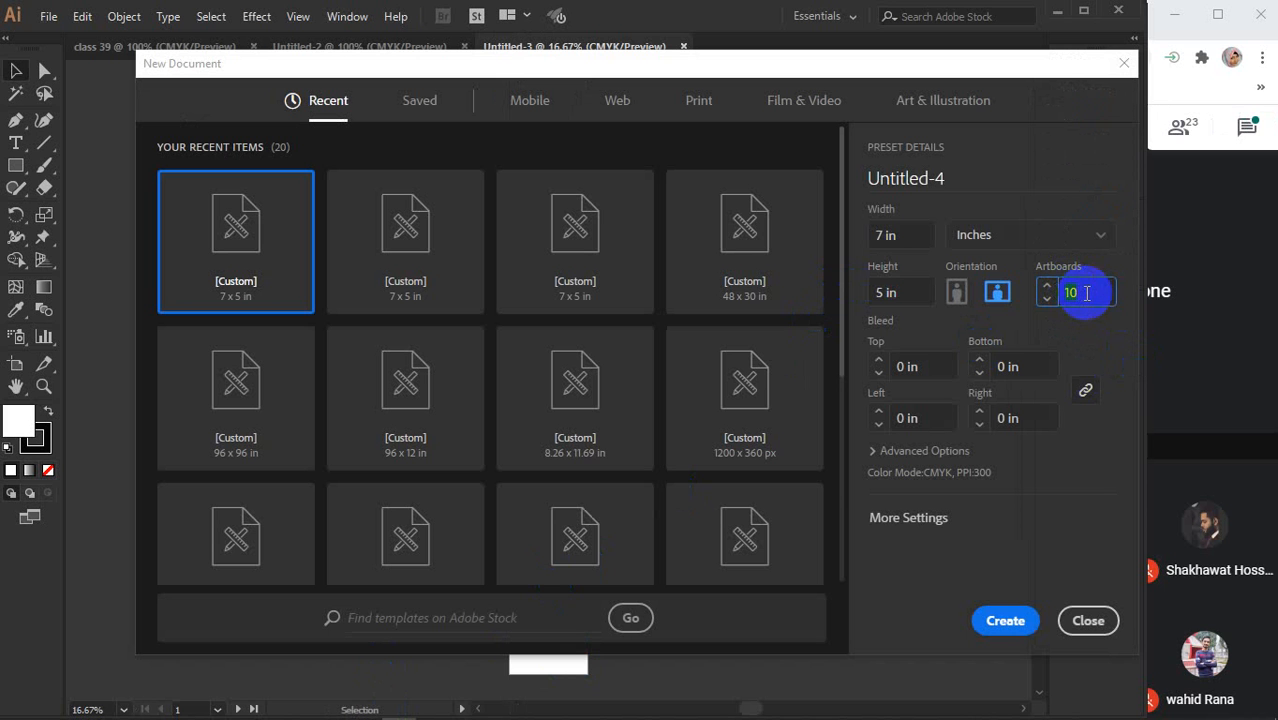
click(906, 519)
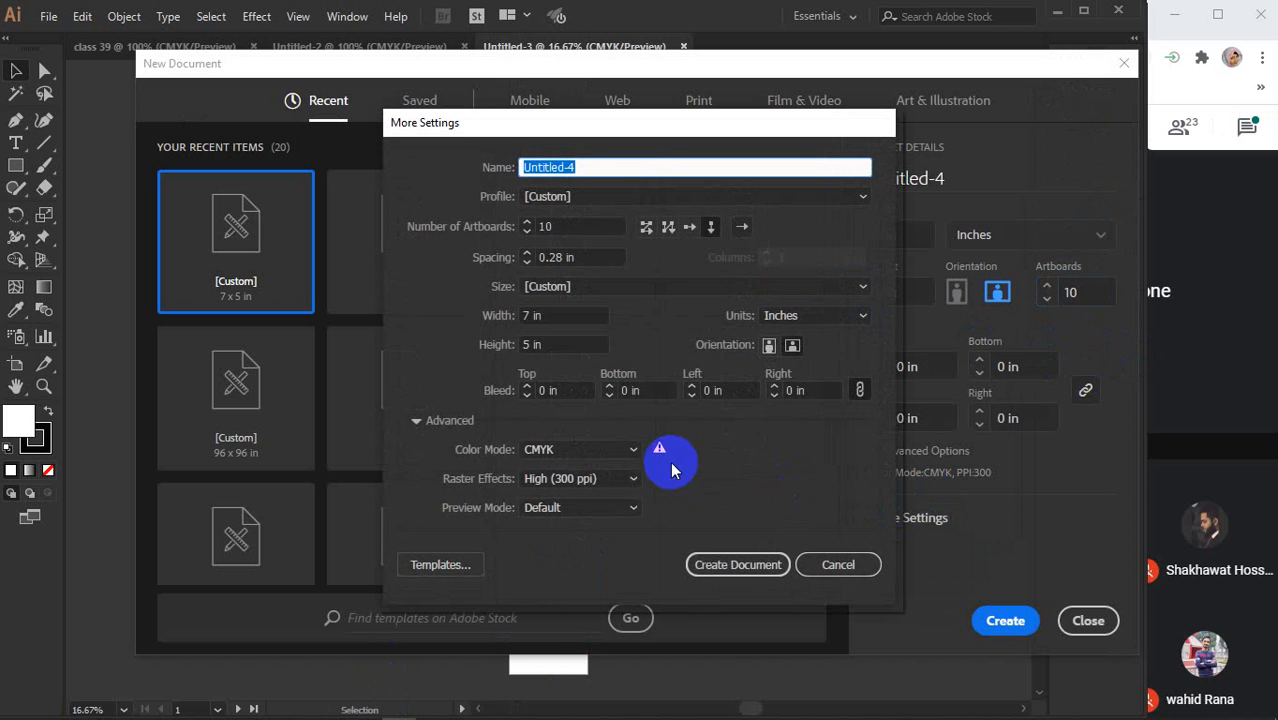
click(560, 226)
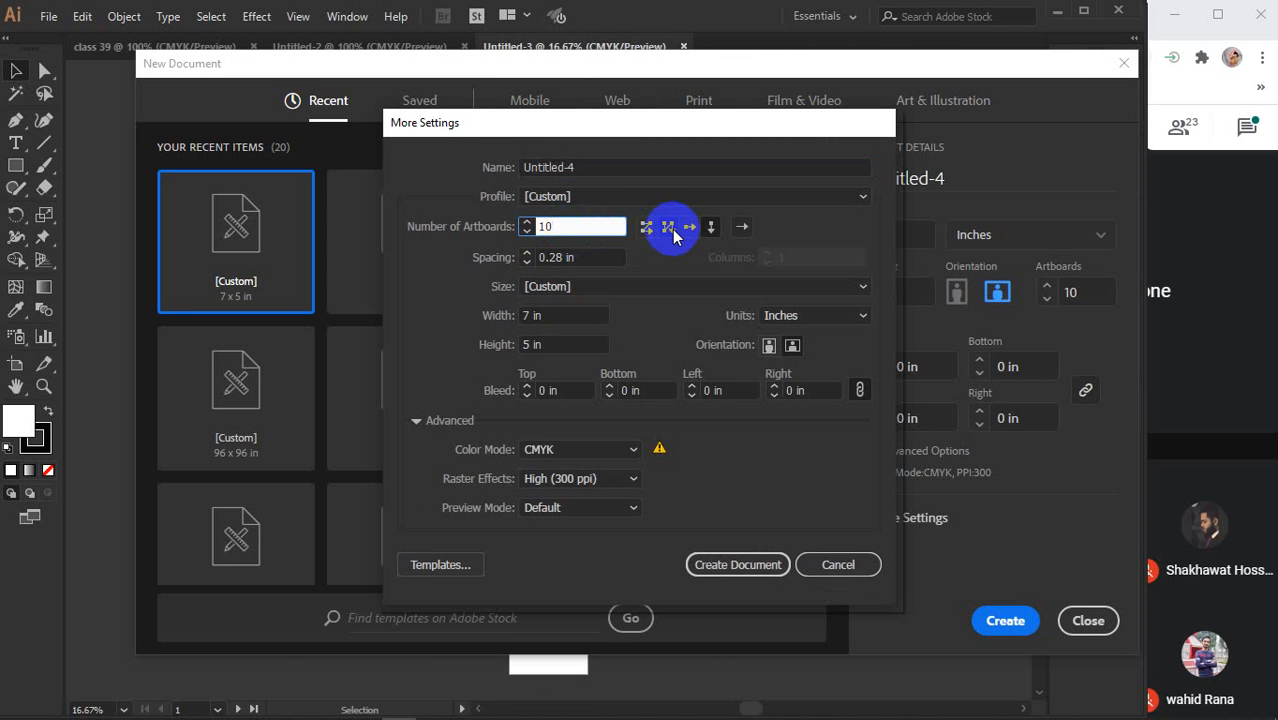
click(630, 228)
click(628, 230)
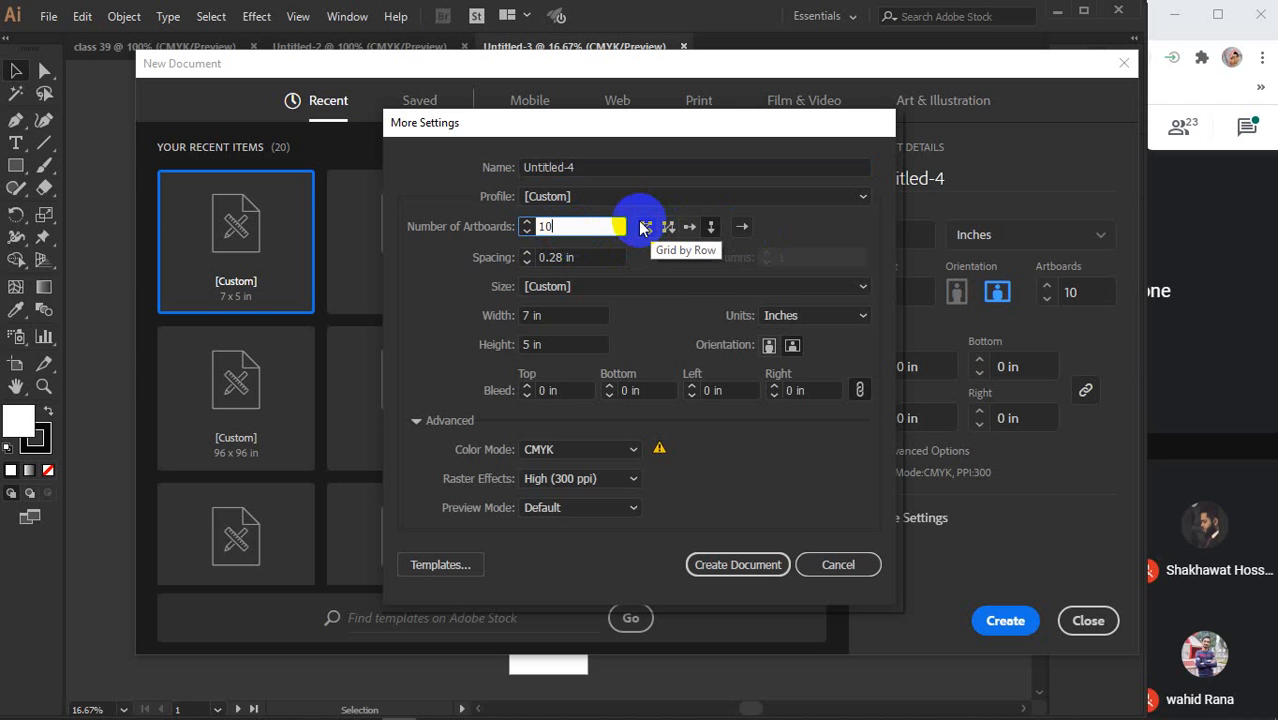
click(645, 228)
click(710, 224)
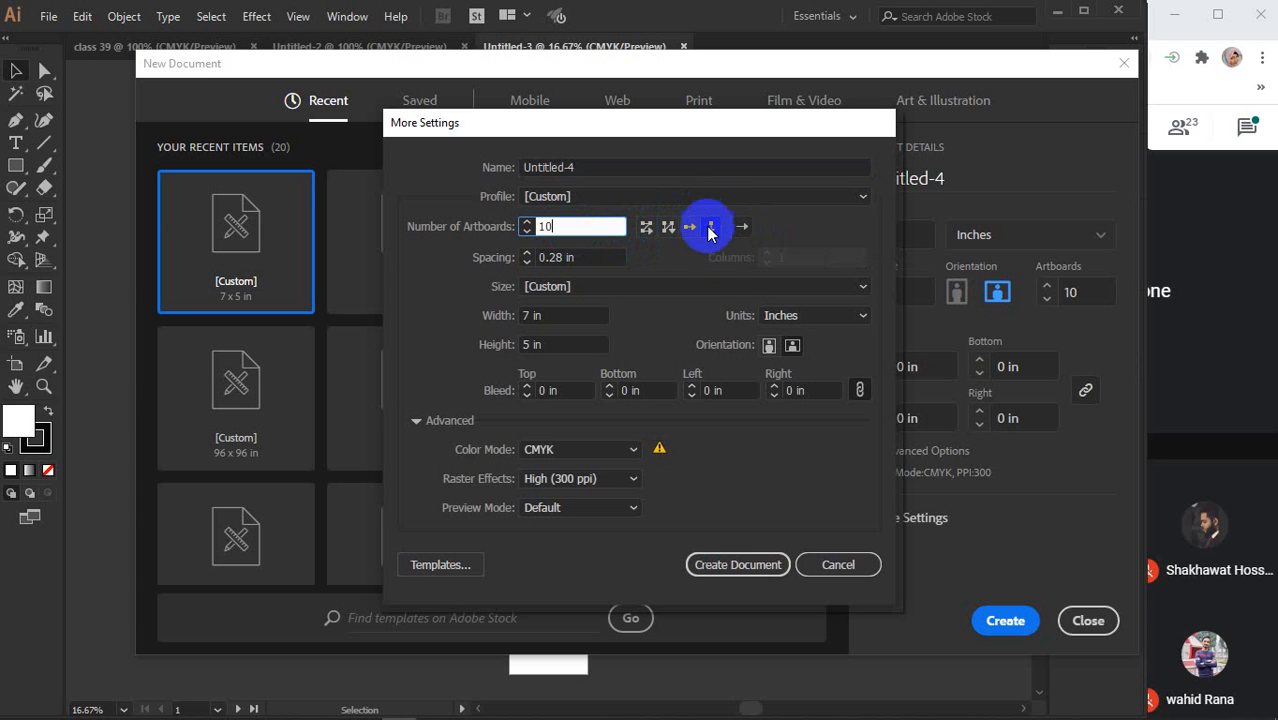
click(838, 566)
click(1080, 617)
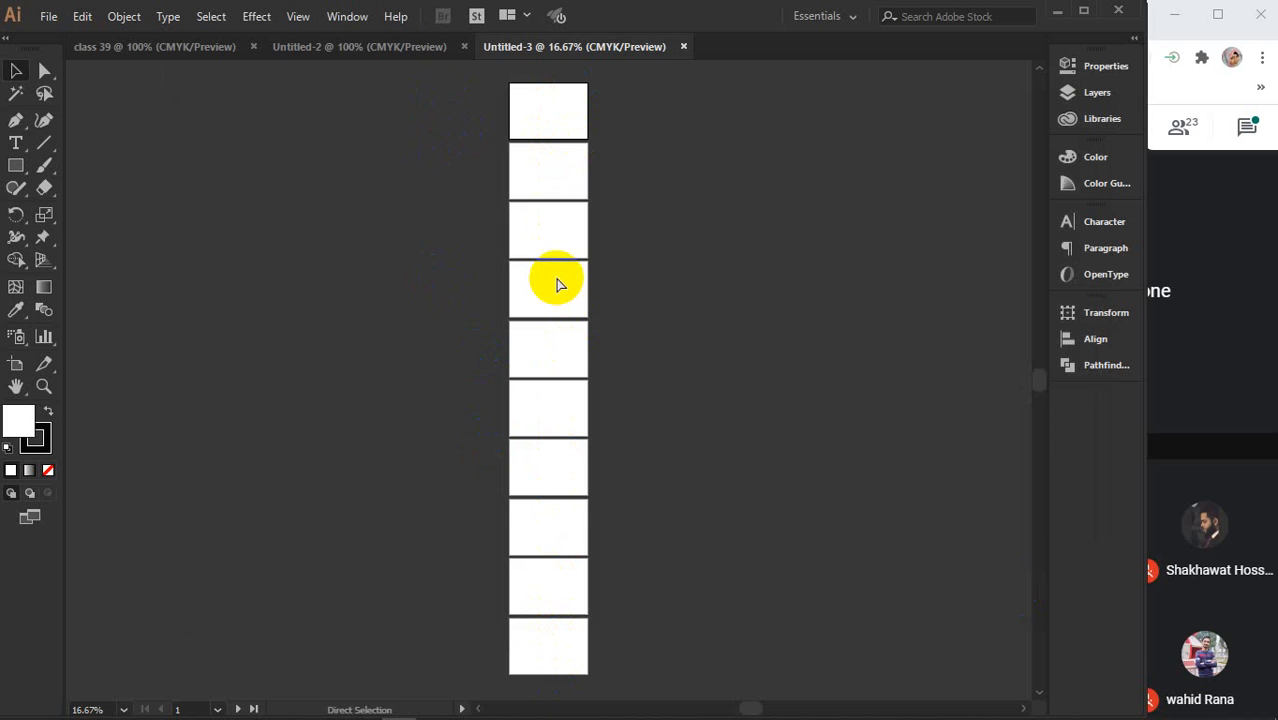
Start a fourth 7 x 5 in document with 10 artboards arranged in a grid by row with 3 columns
key(ctrl+n)
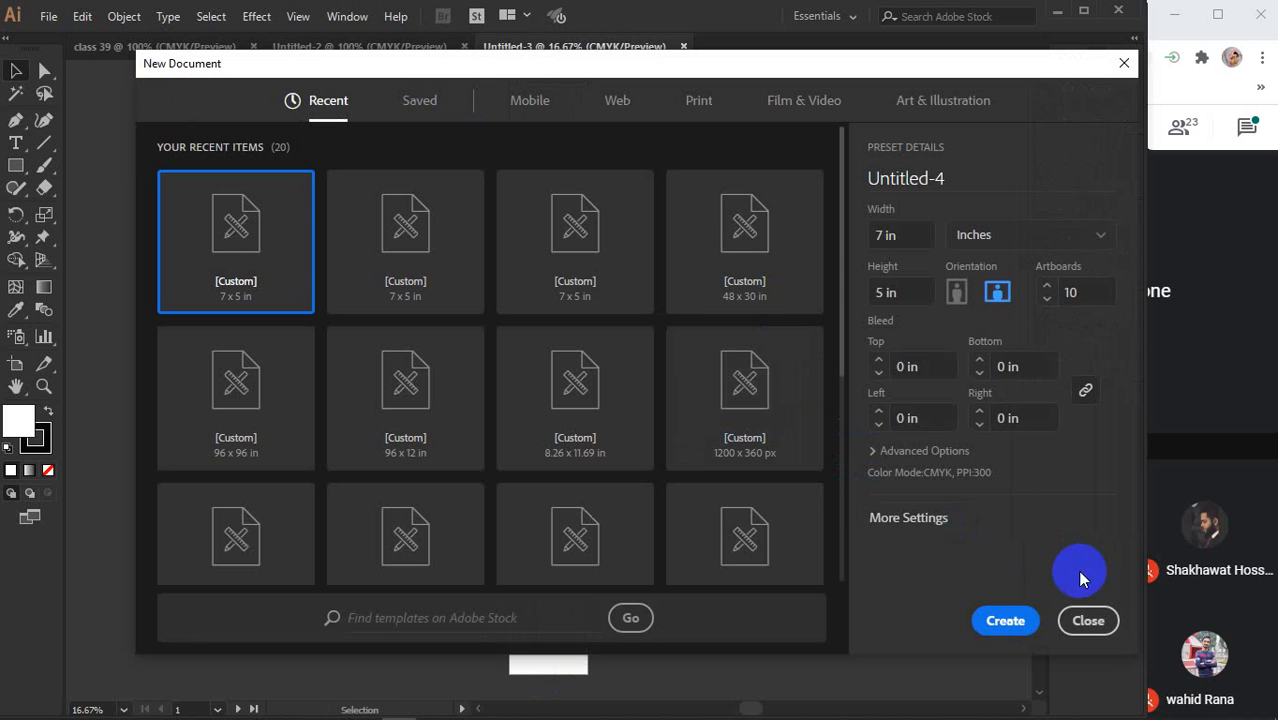
click(908, 519)
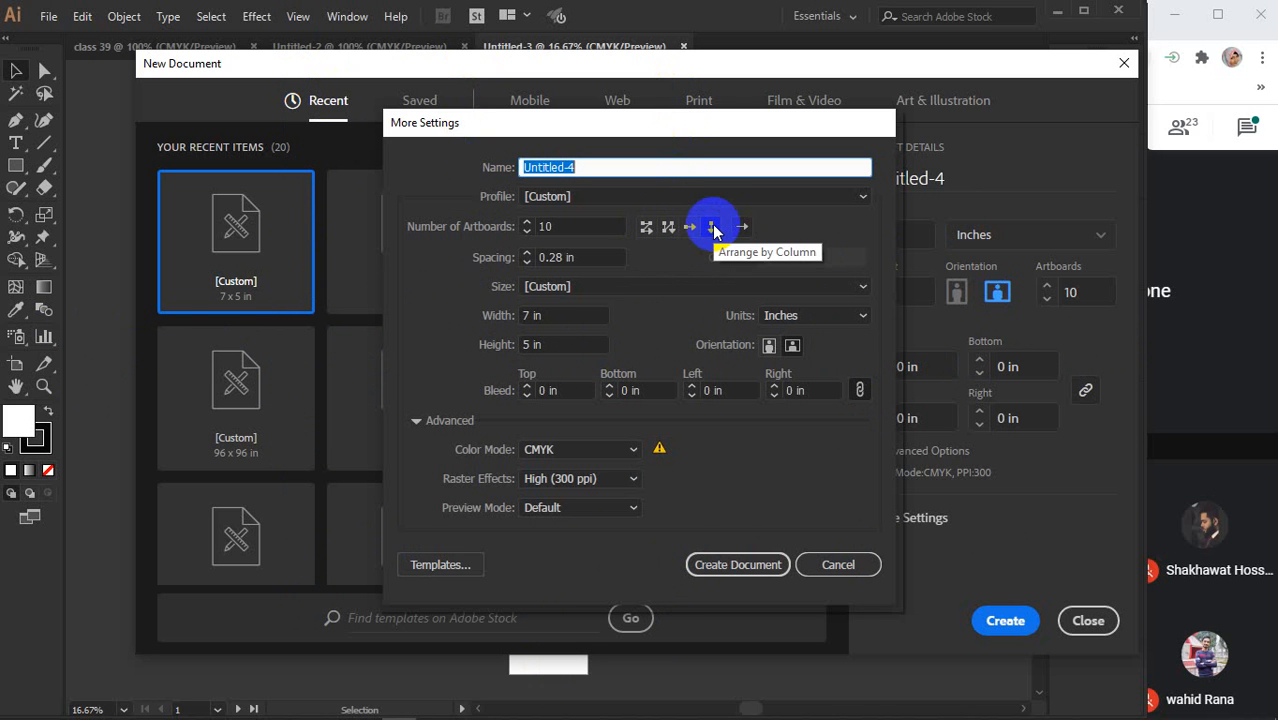
click(645, 228)
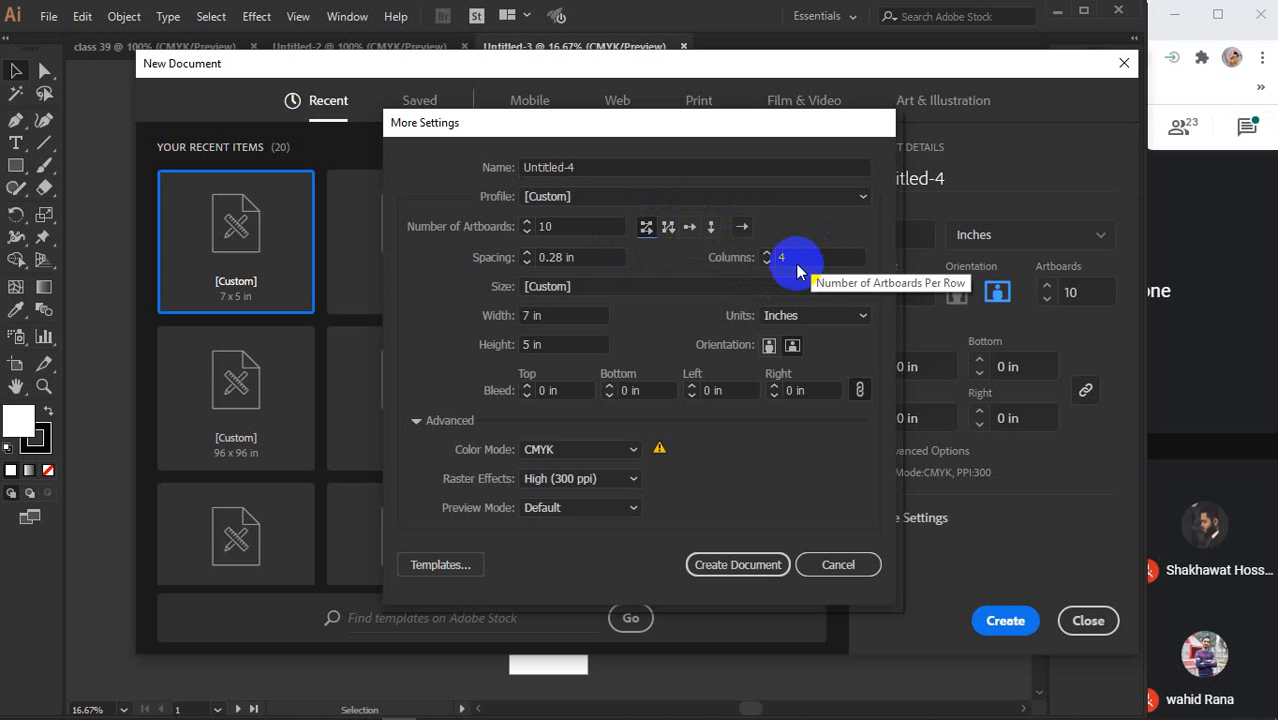
click(565, 226)
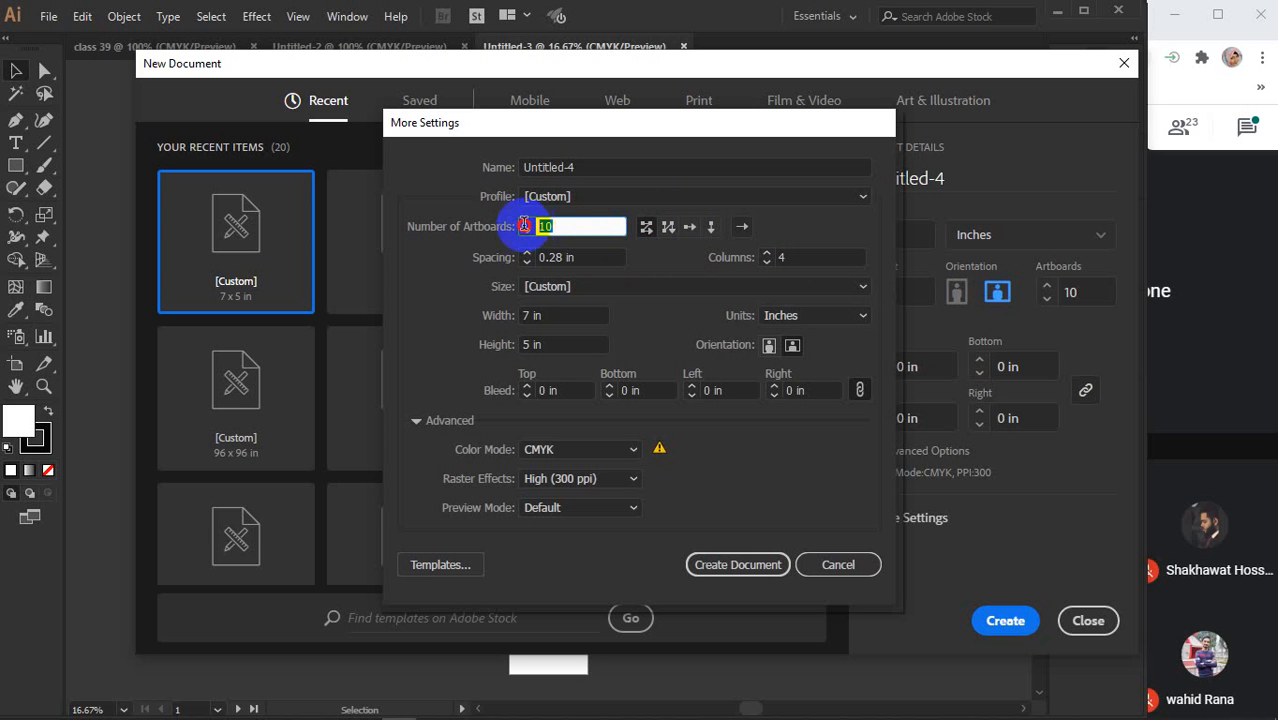
click(565, 227)
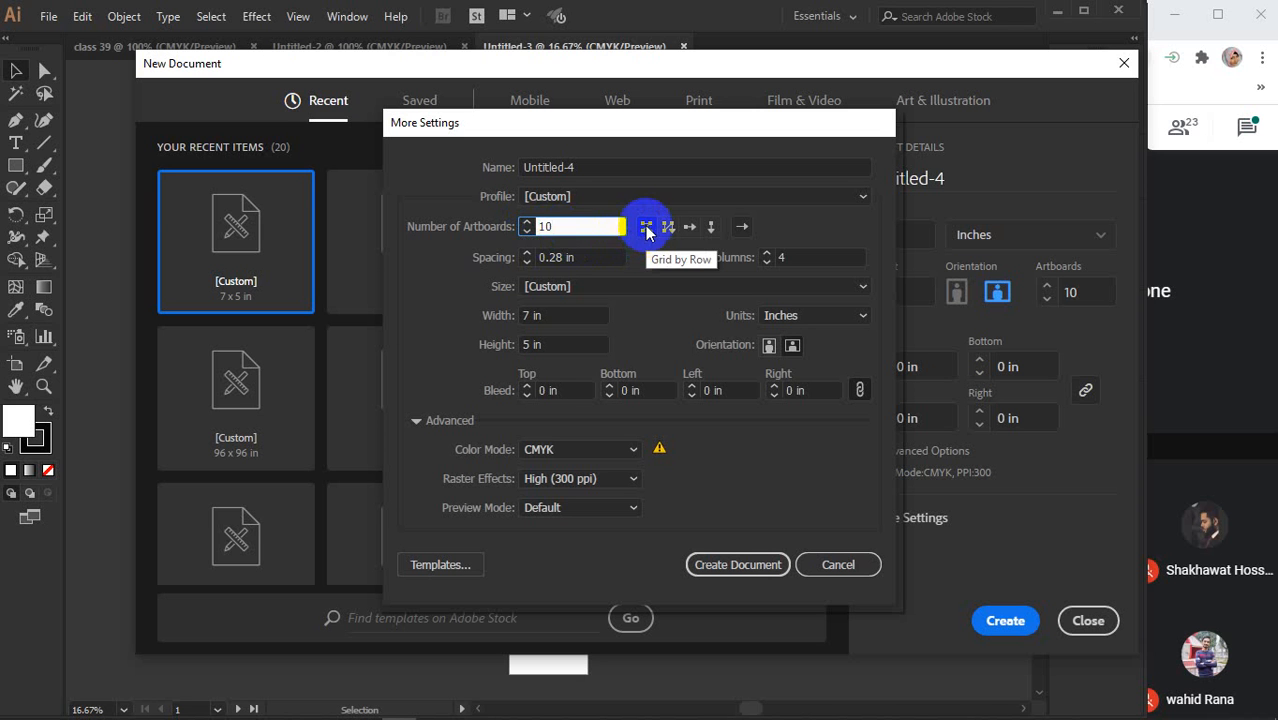
click(807, 259)
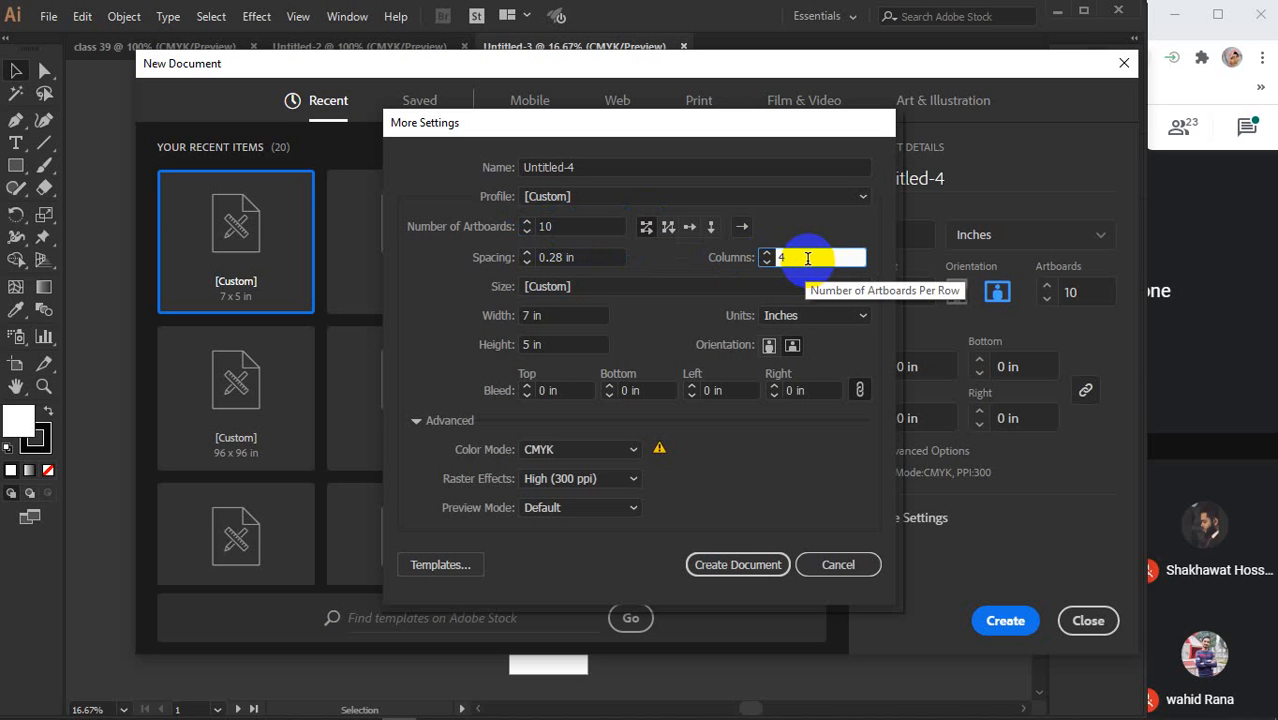
double_click(786, 257)
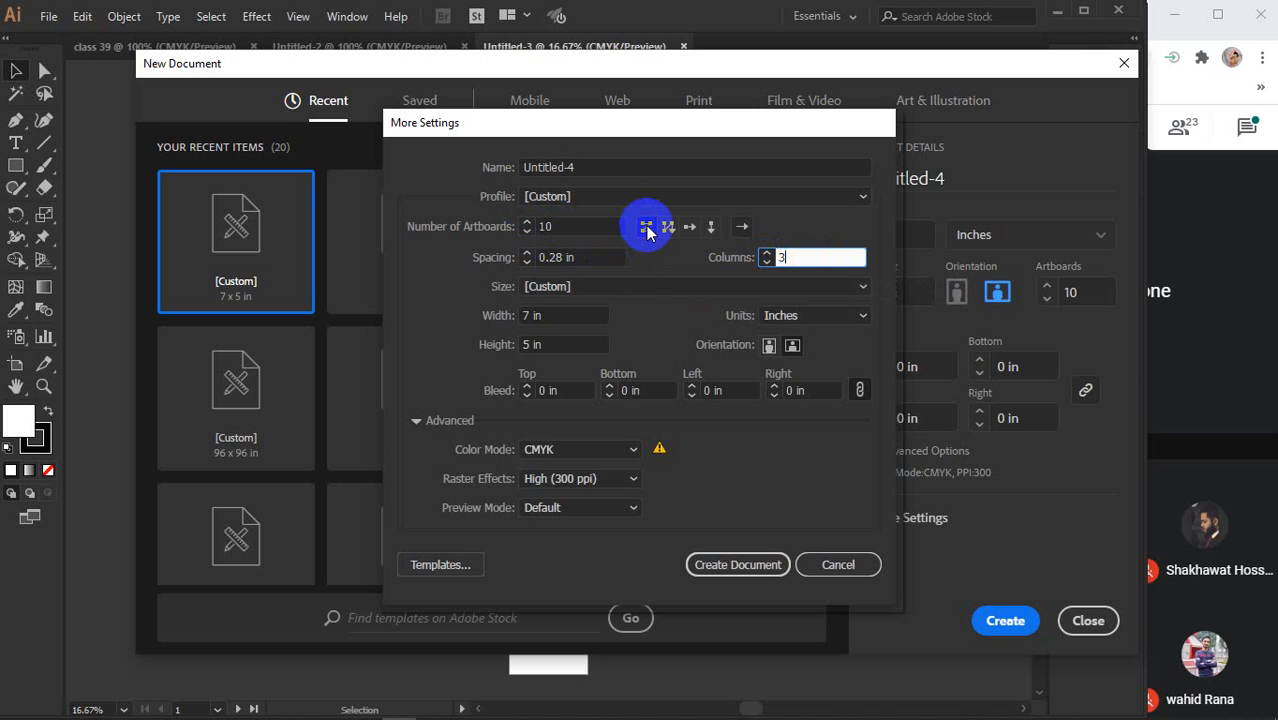
double_click(790, 257)
text(1)
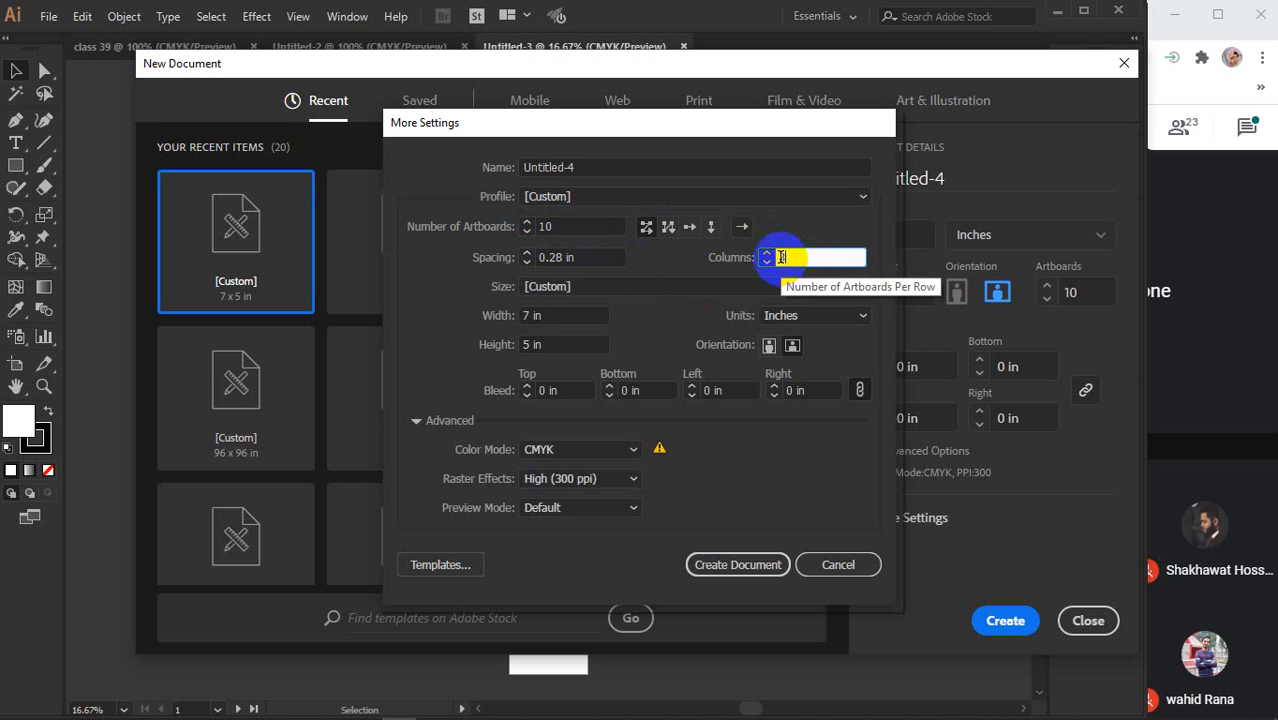
double_click(790, 257)
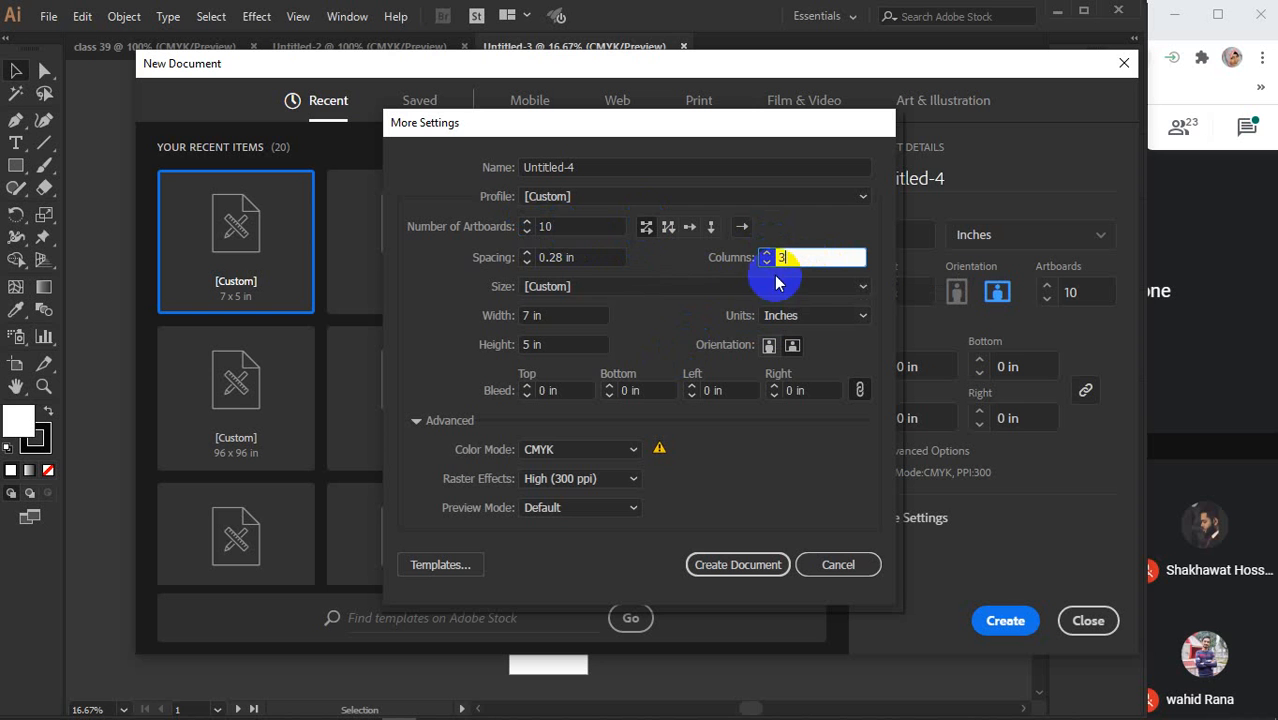
text(3)
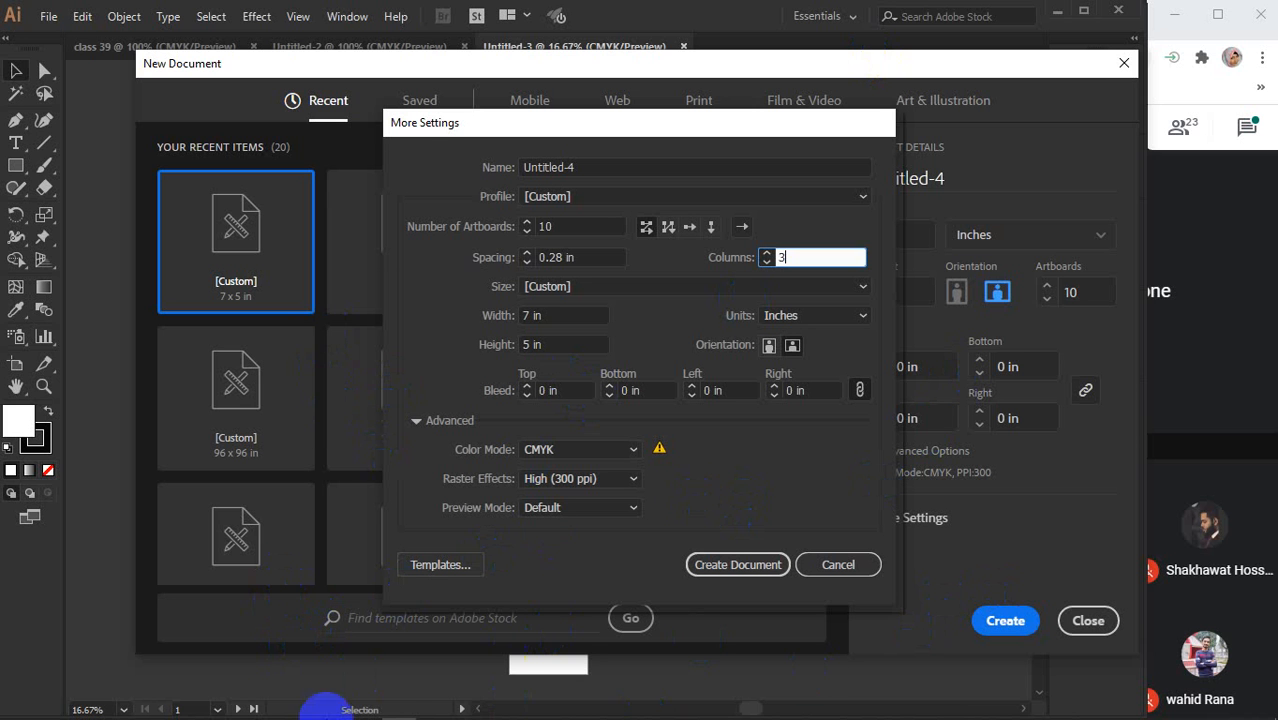
click(815, 264)
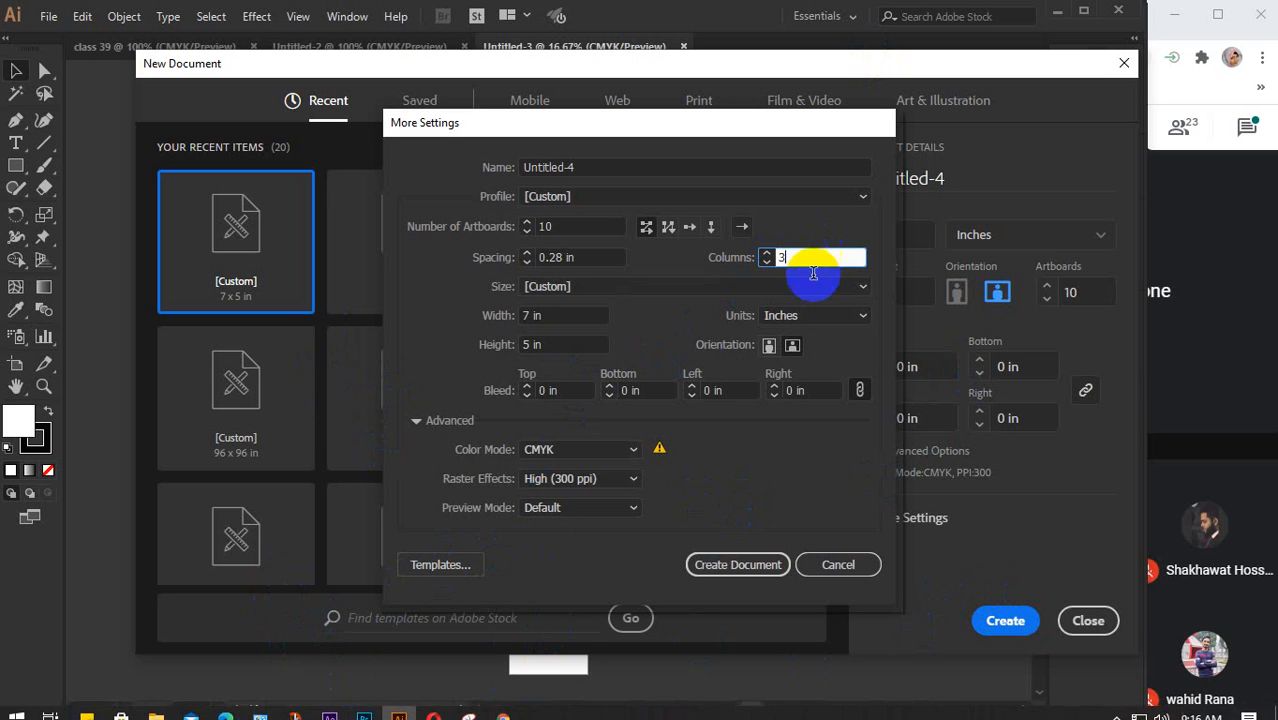
Set the artboard spacing to 0.3 in and create the document
click(588, 257)
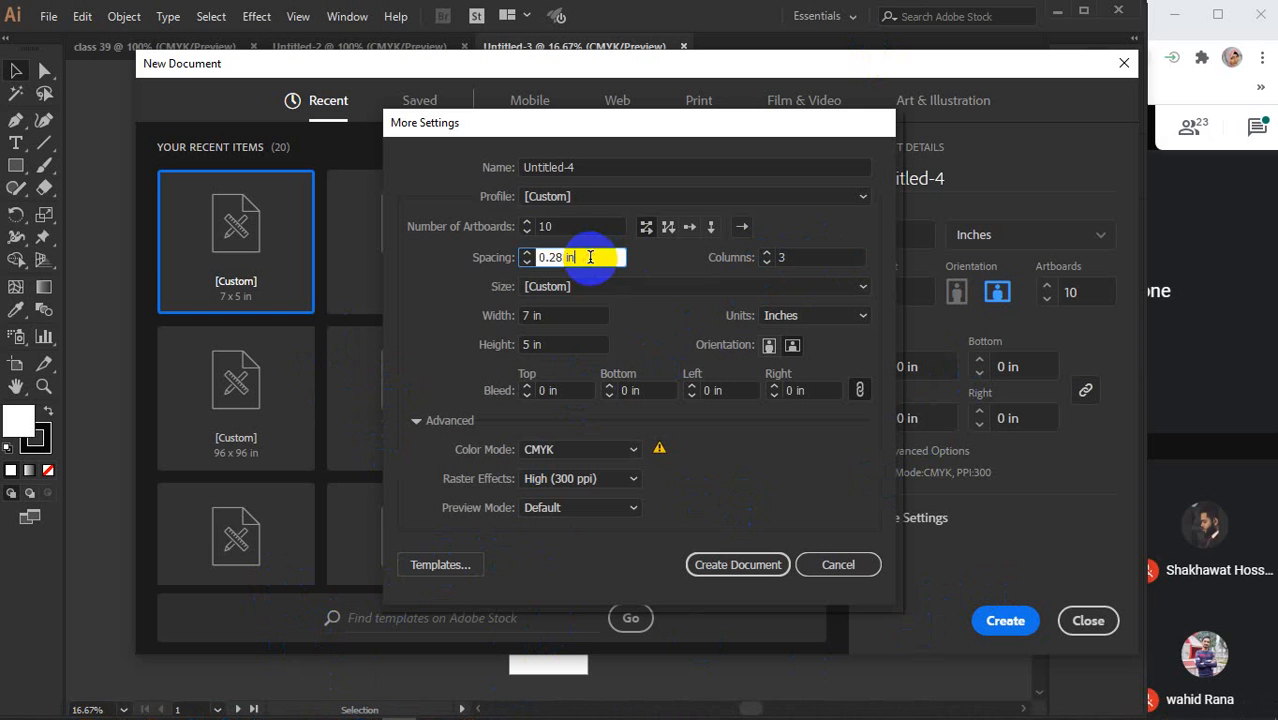
click(525, 254)
click(525, 254)
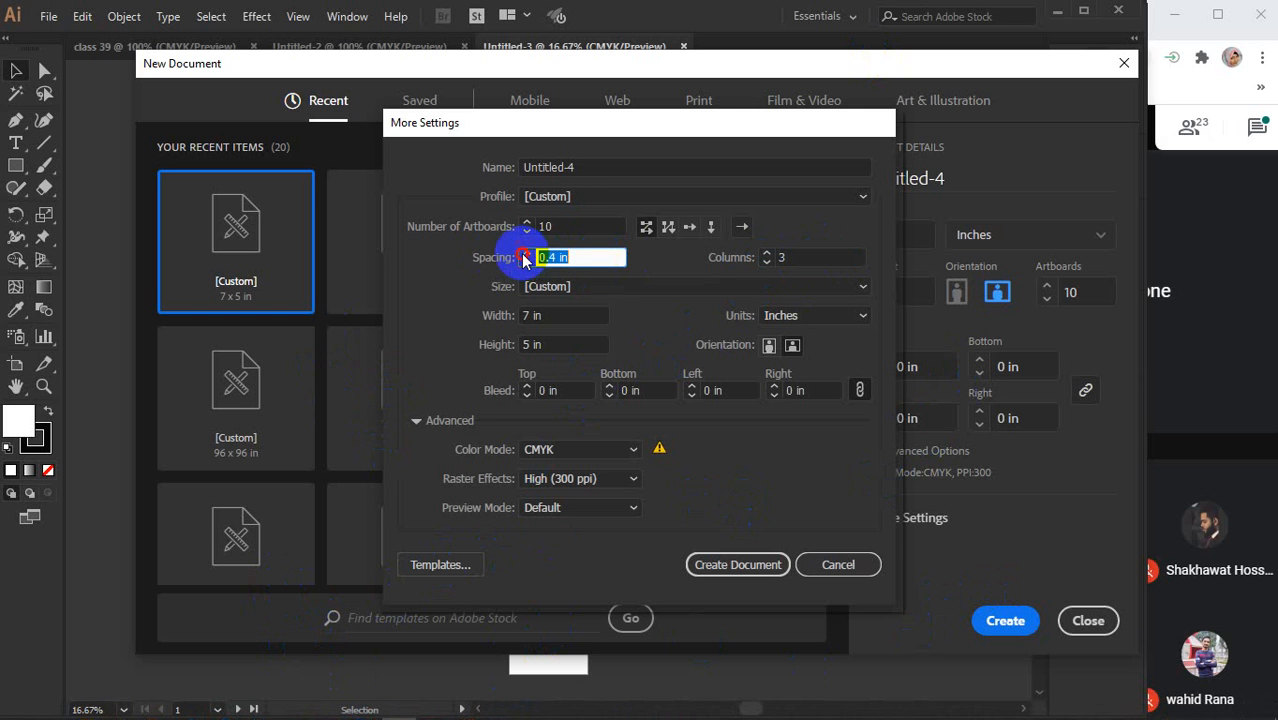
click(525, 253)
click(525, 253)
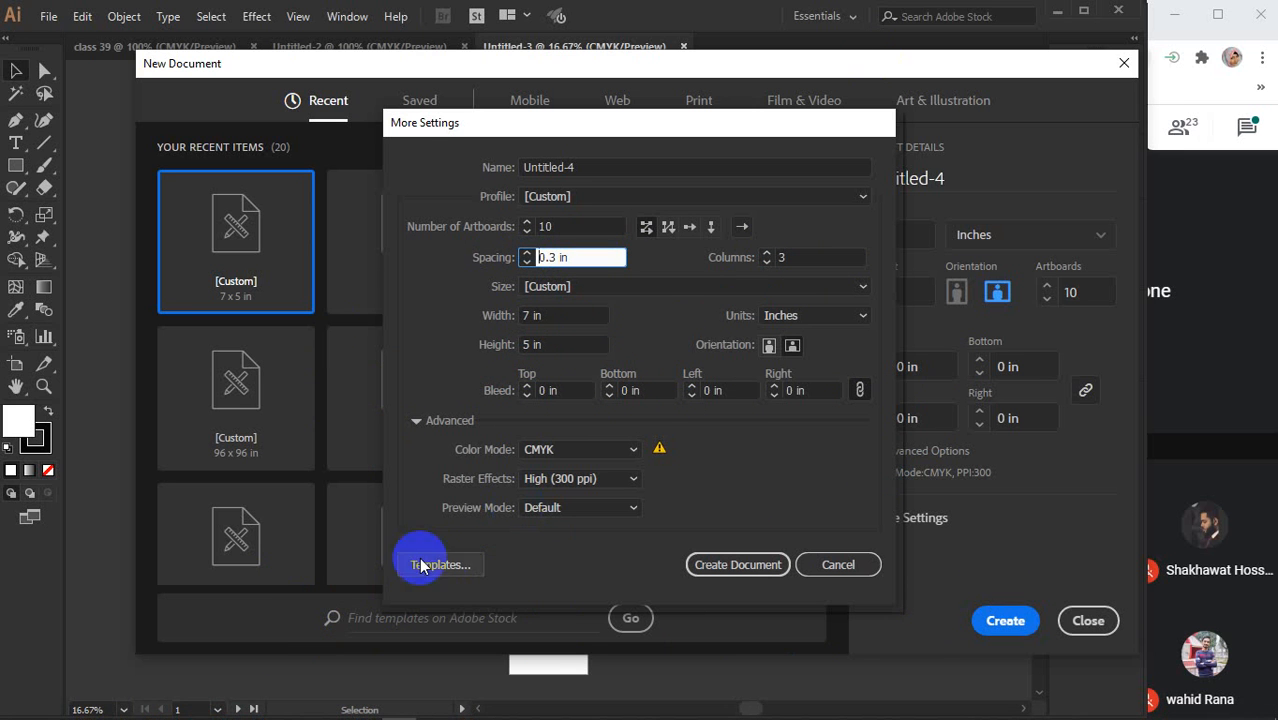
click(717, 567)
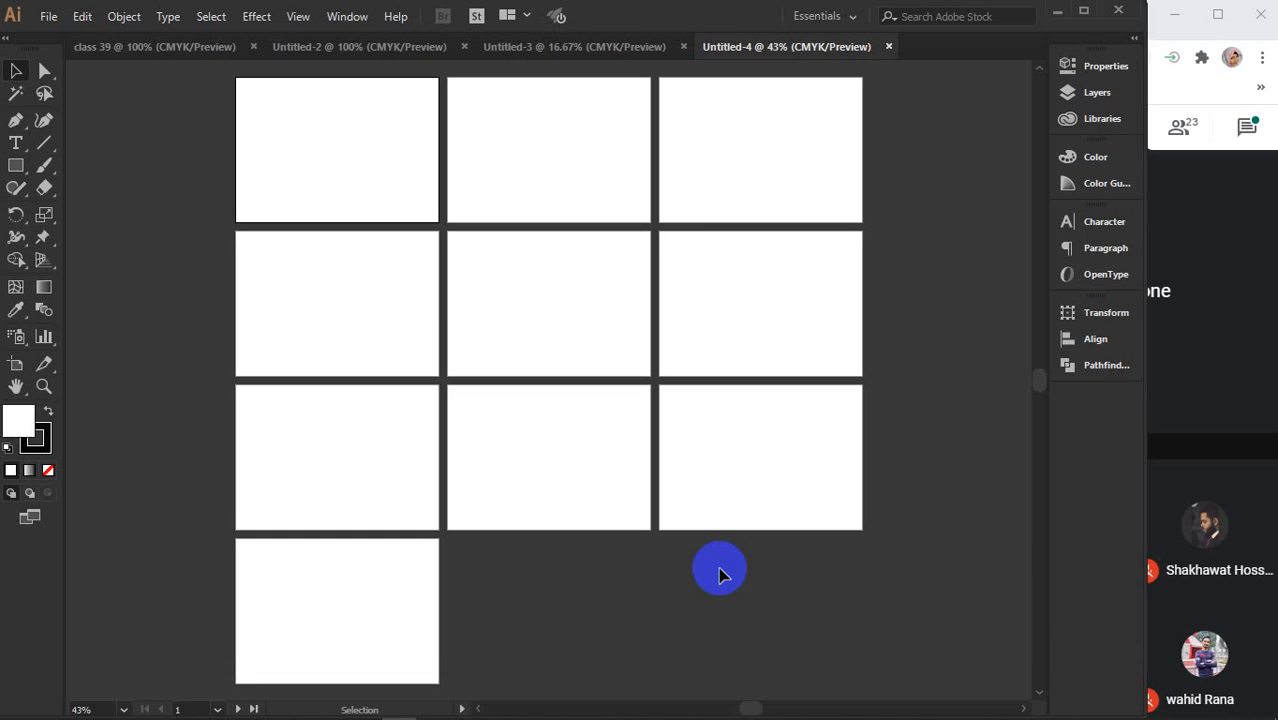
Compare the artboard grid of the fourth document with the single-column artboard layout of the third document
scroll(203, 201, down, 1)
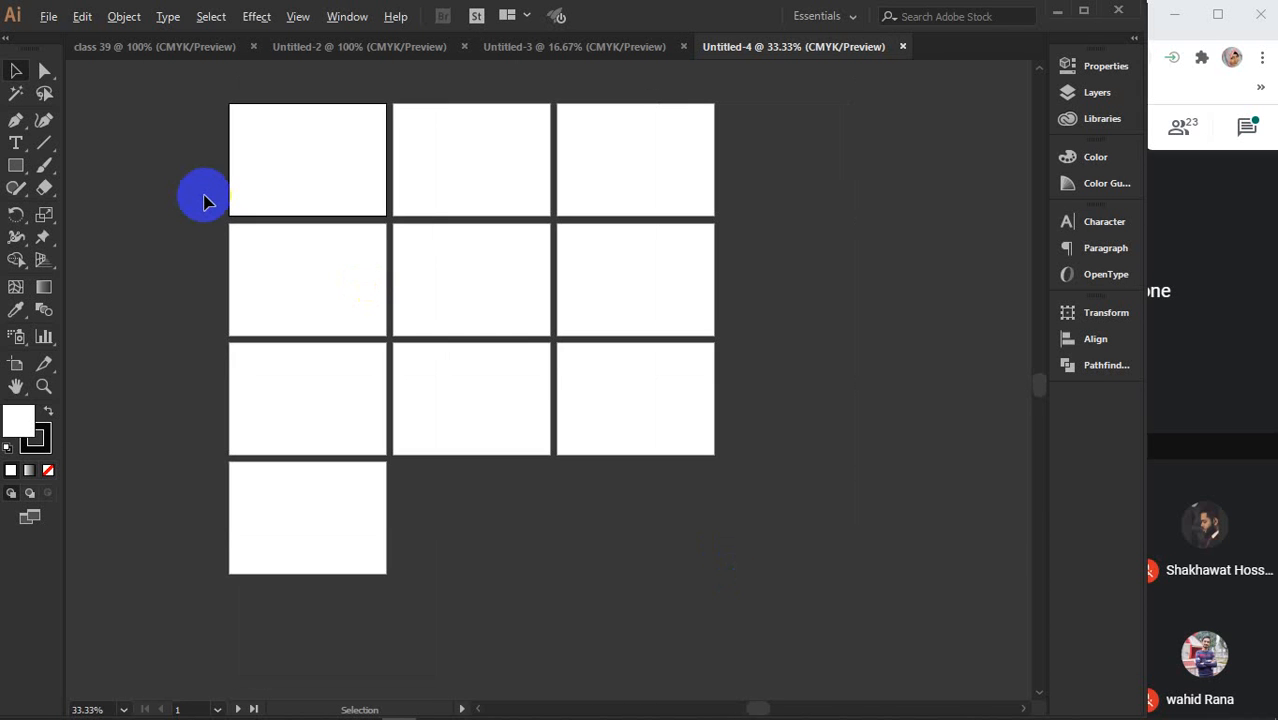
click(560, 60)
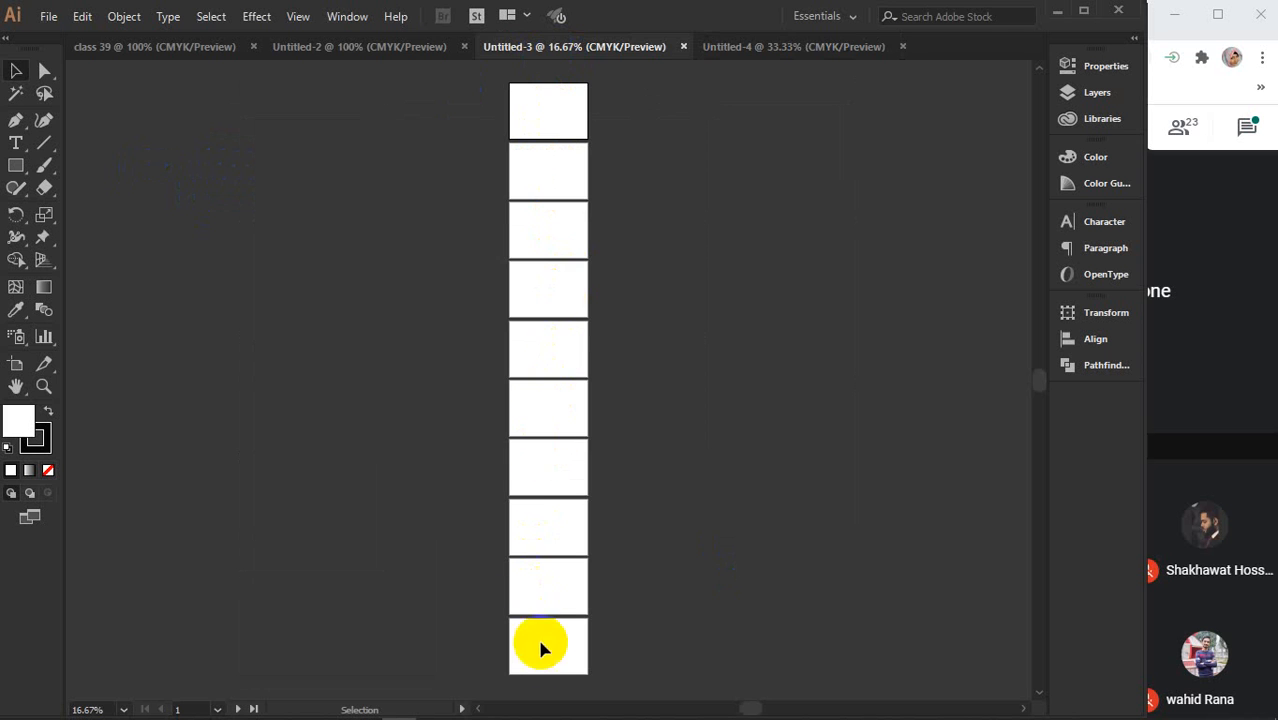
click(742, 47)
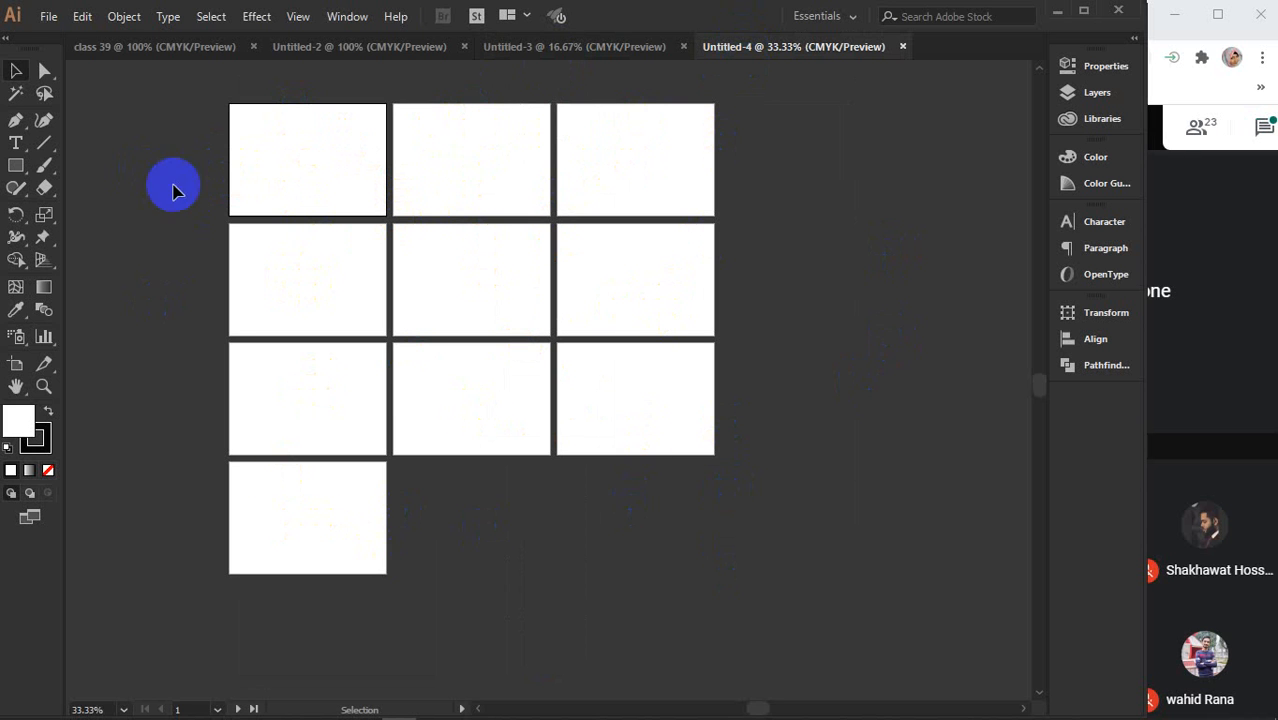
click(271, 148)
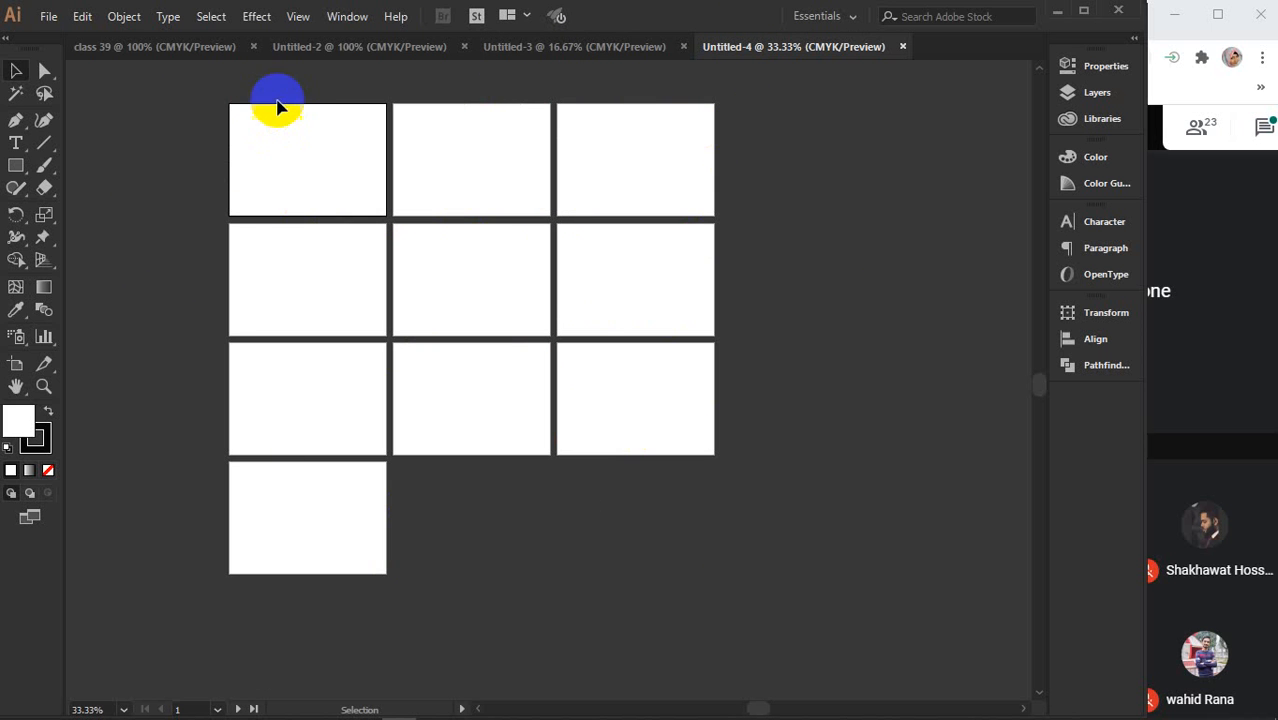
click(313, 452)
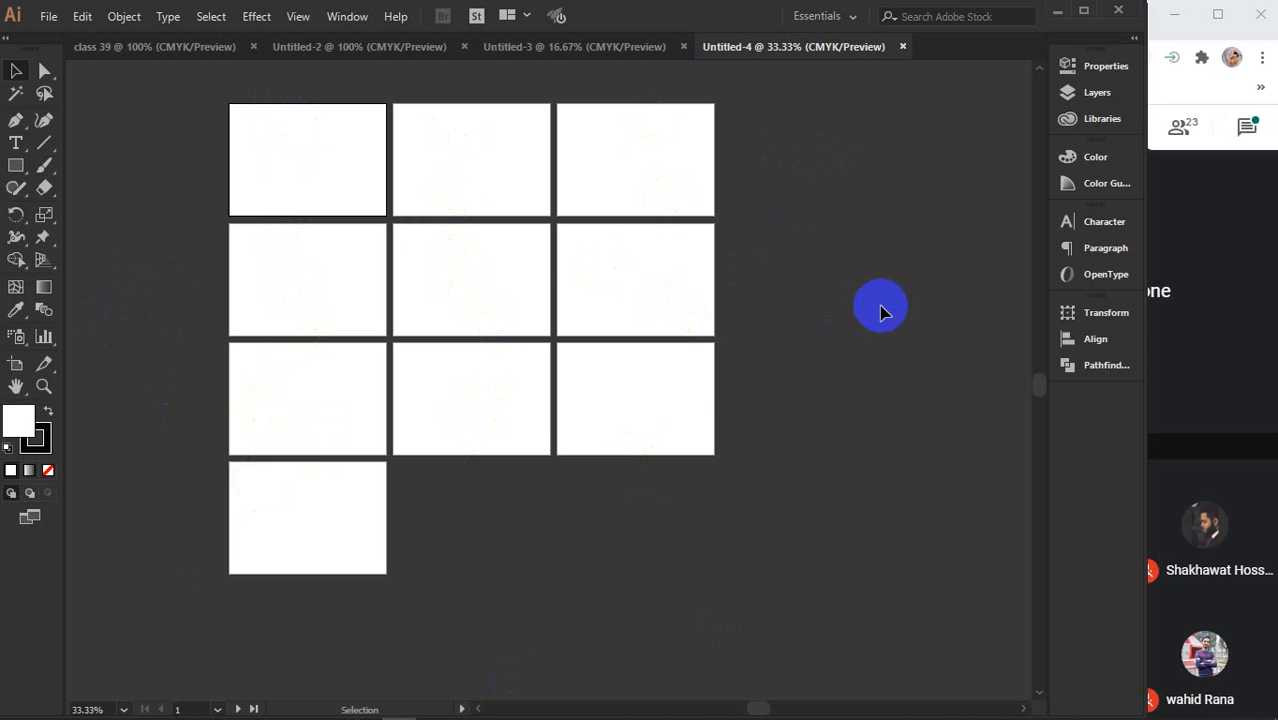
Close the second, third and fourth documents, keeping only class 39 open
click(464, 47)
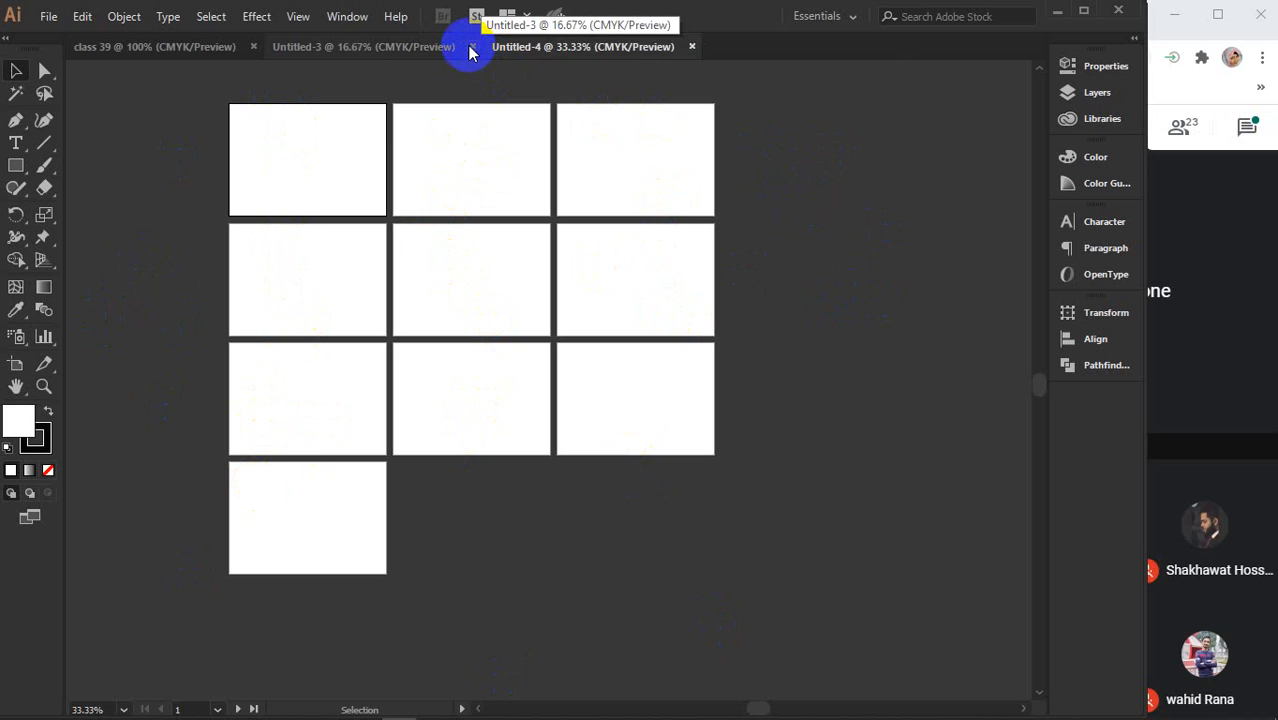
click(472, 47)
click(473, 47)
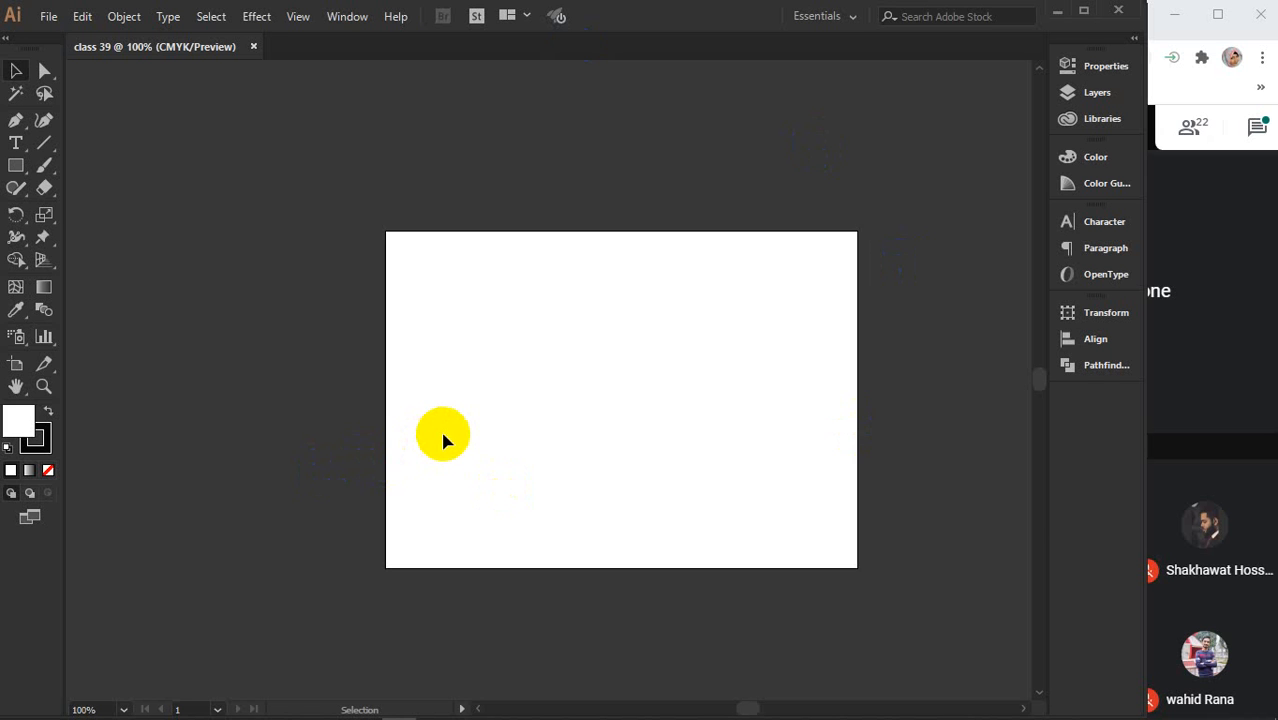
click(442, 242)
click(585, 232)
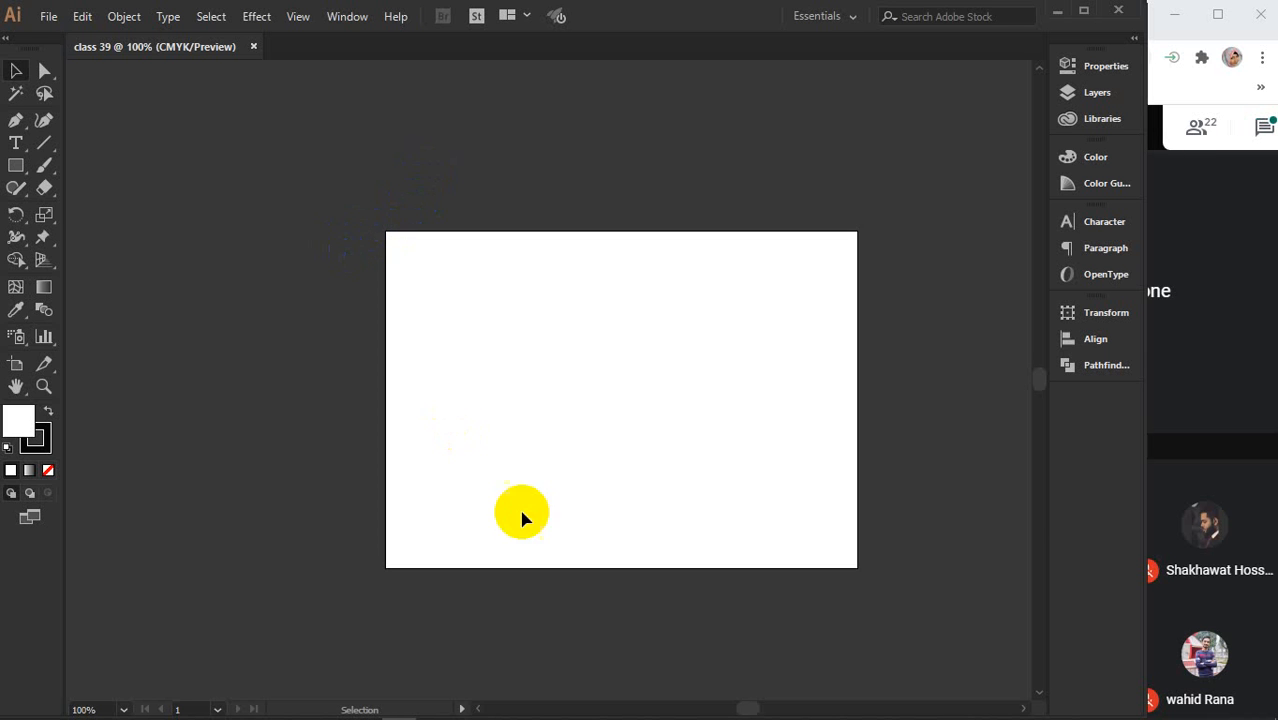
Draw five white rectangles outside the class 39 artboard, four within the dark canvas area and one beyond its right edge
scroll(548, 385, down, 10)
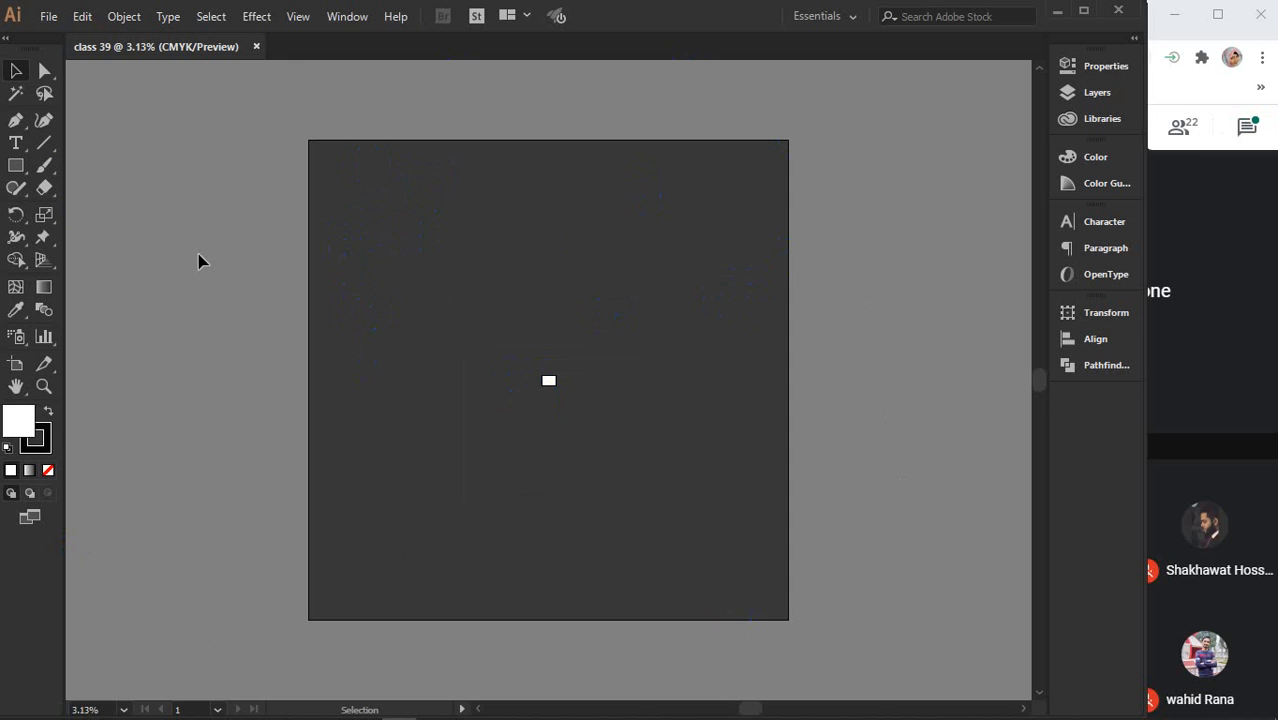
click(13, 172)
drag(337, 183, 390, 245)
drag(602, 226, 658, 290)
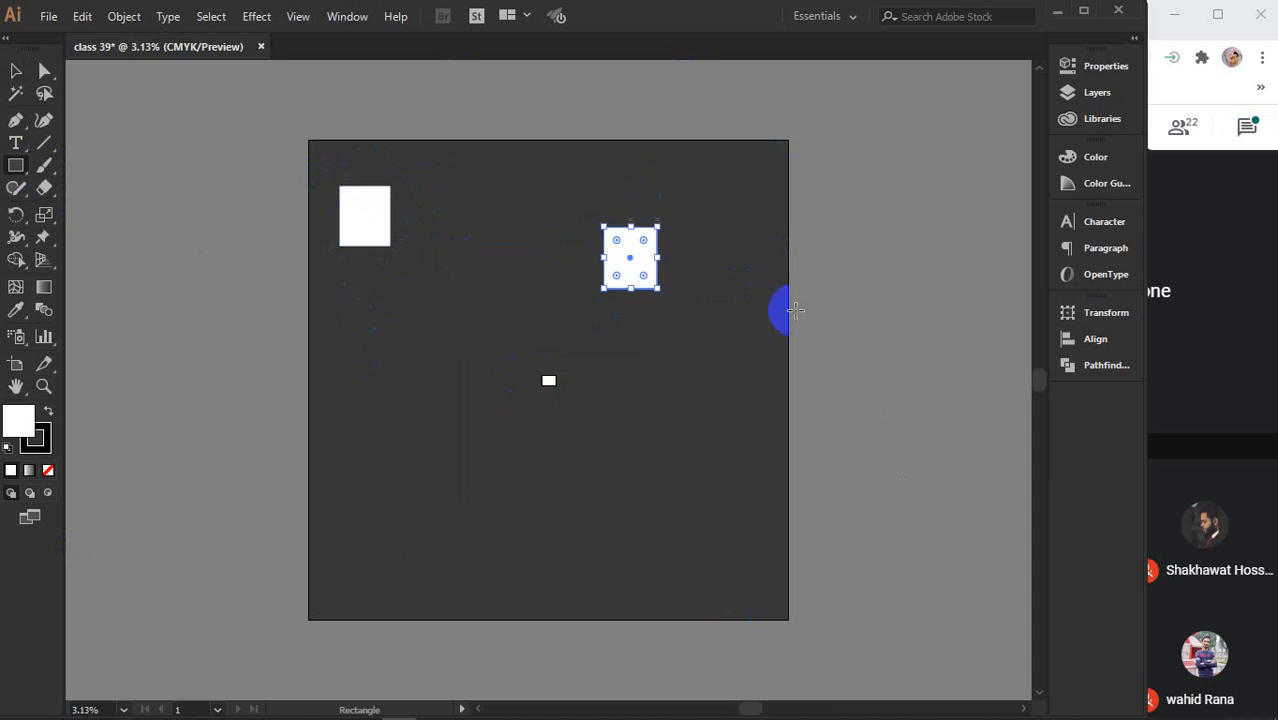
drag(940, 356, 943, 364)
drag(702, 431, 657, 497)
drag(505, 508, 466, 561)
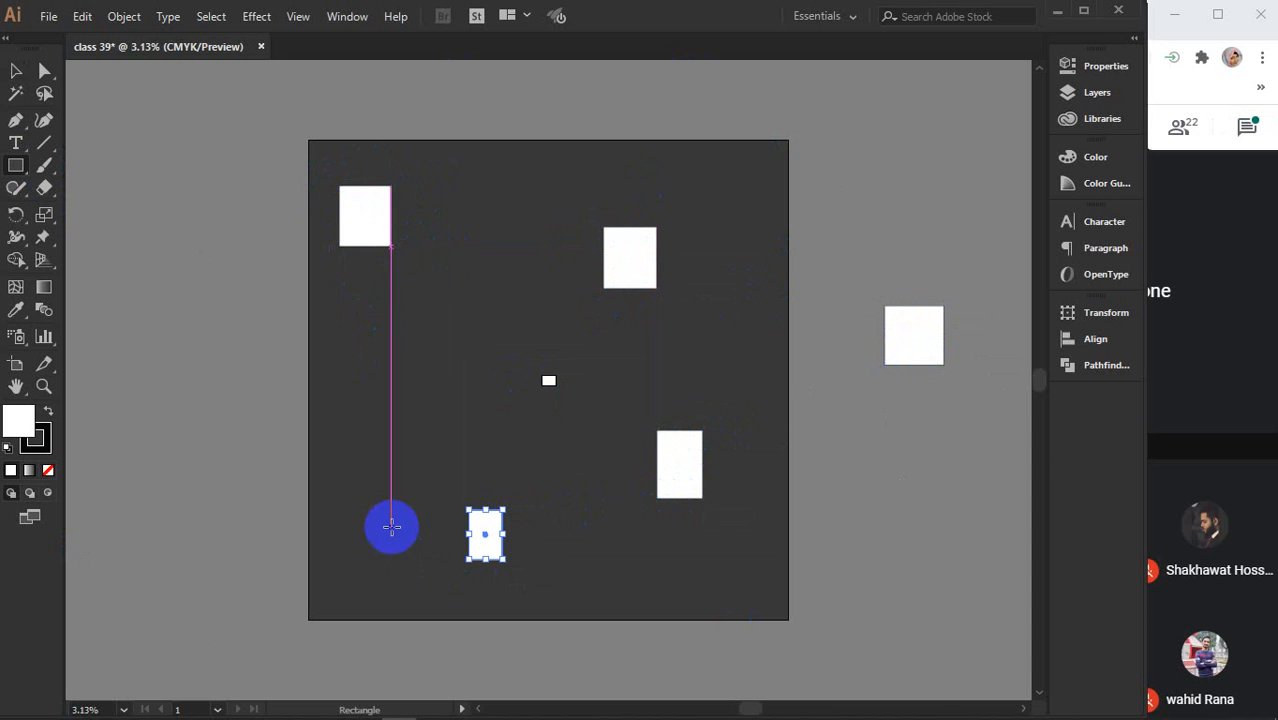
Select all the rectangles drawn around the artboard and delete them
click(15, 70)
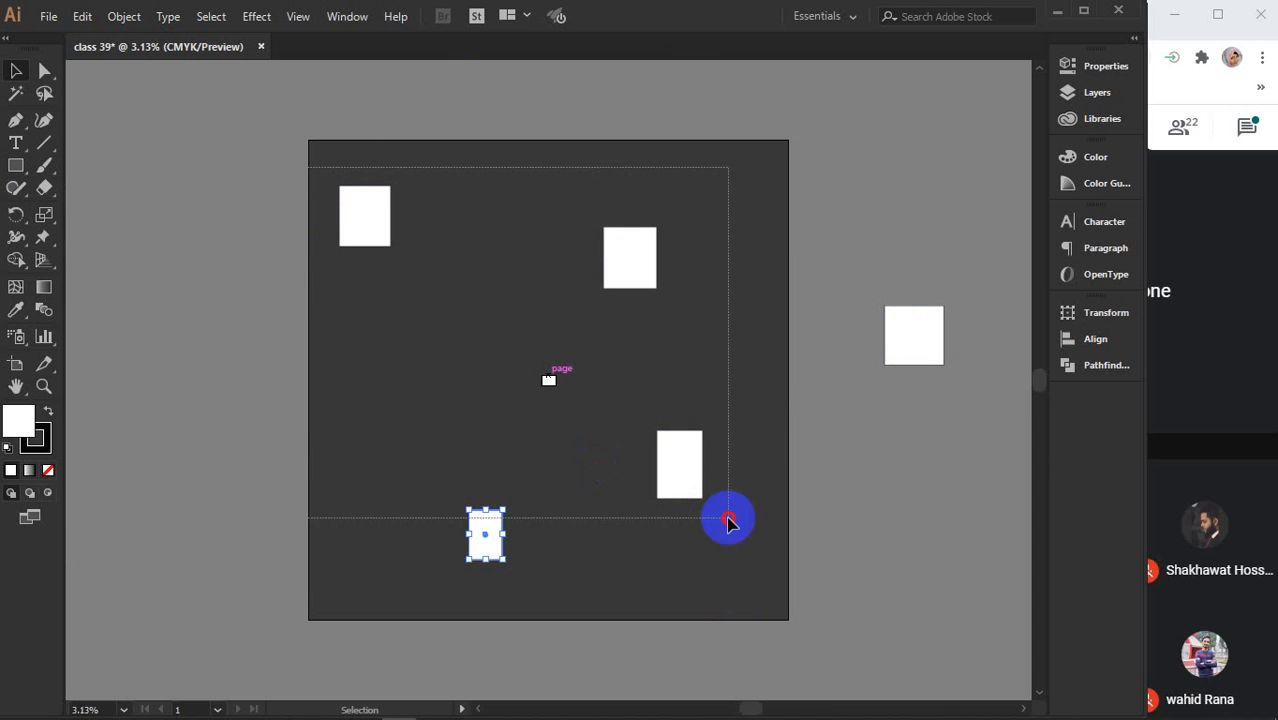
key(ctrl+a)
key(Delete)
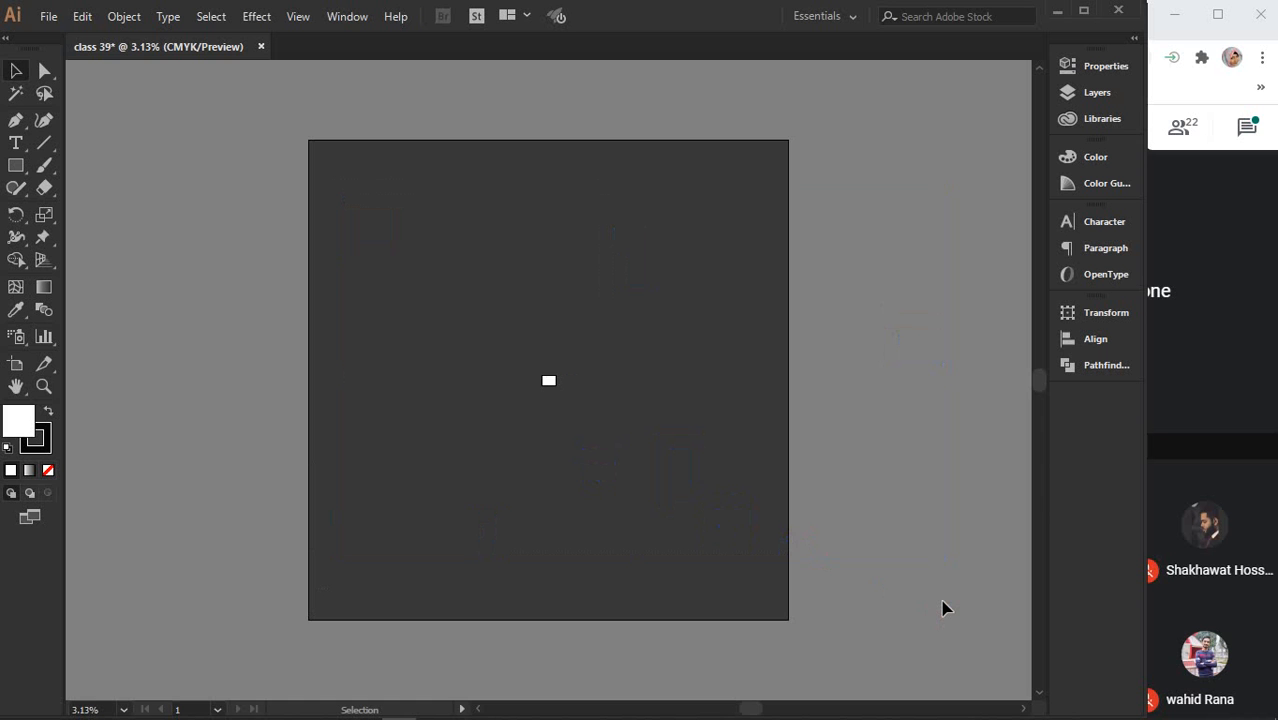
Reset the Essentials workspace and collapse its docked panels to labelled icons
scroll(600, 345, up, 4)
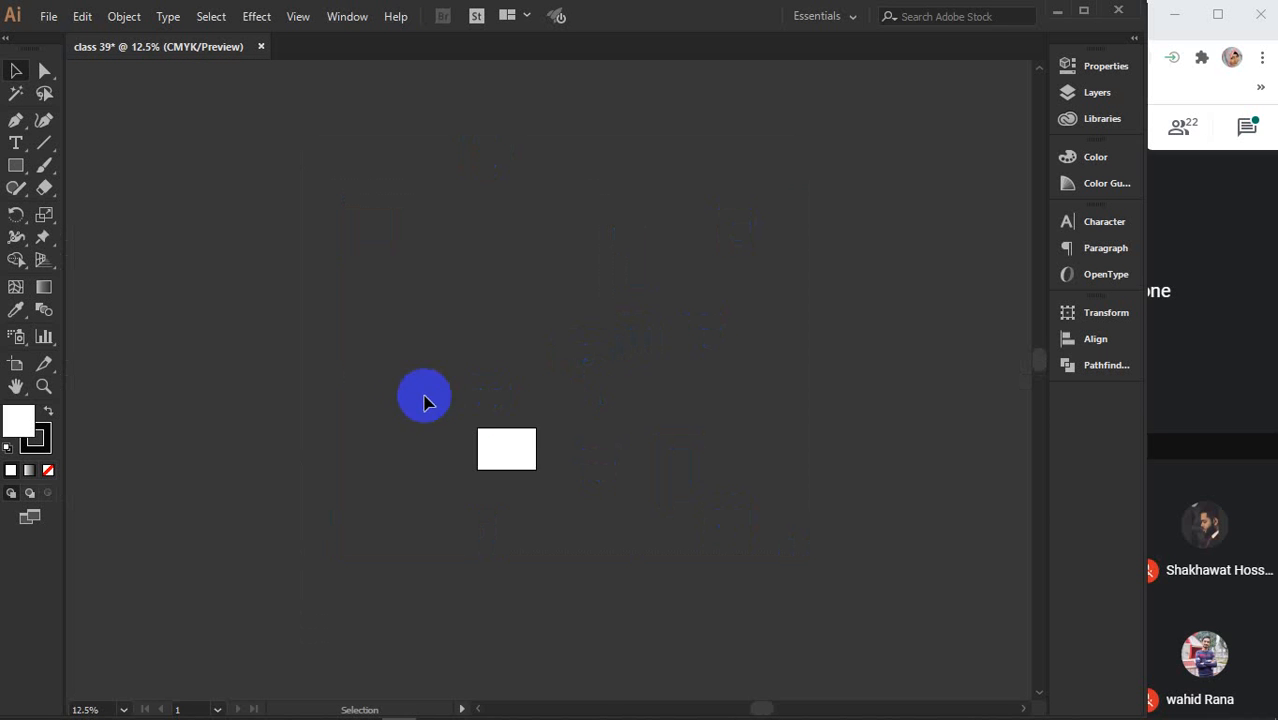
scroll(501, 443, up, 2)
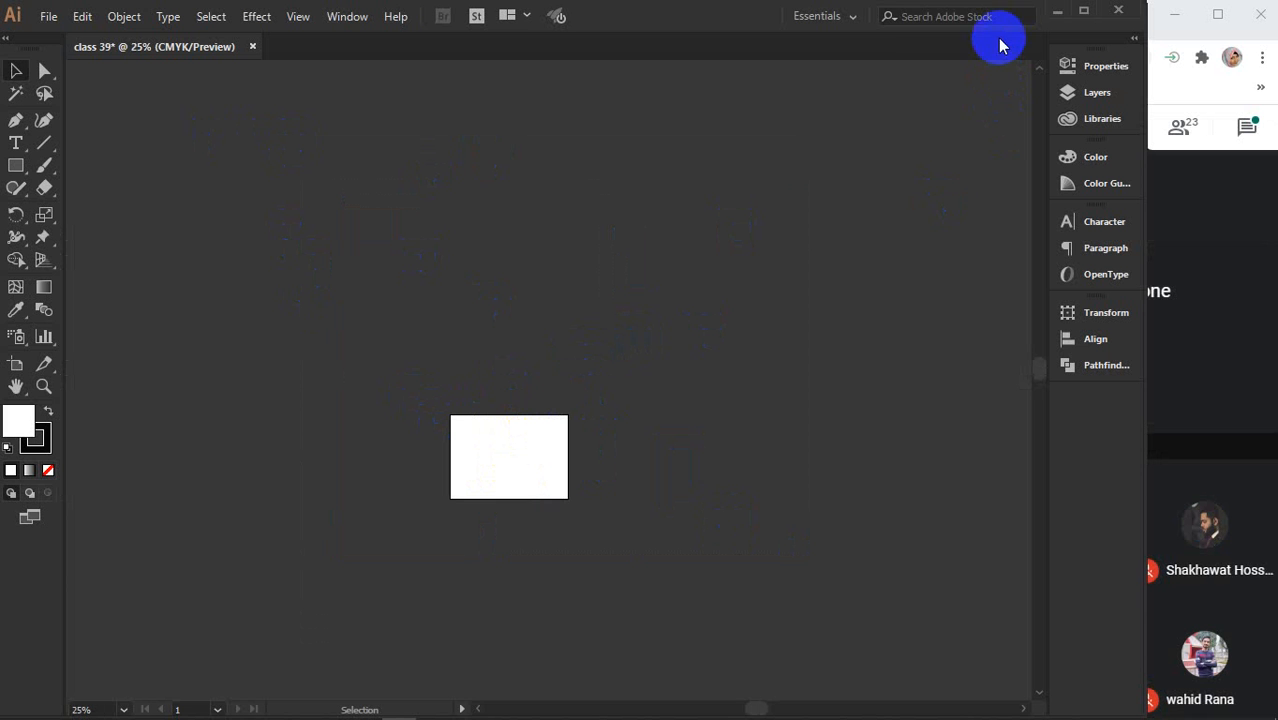
click(850, 16)
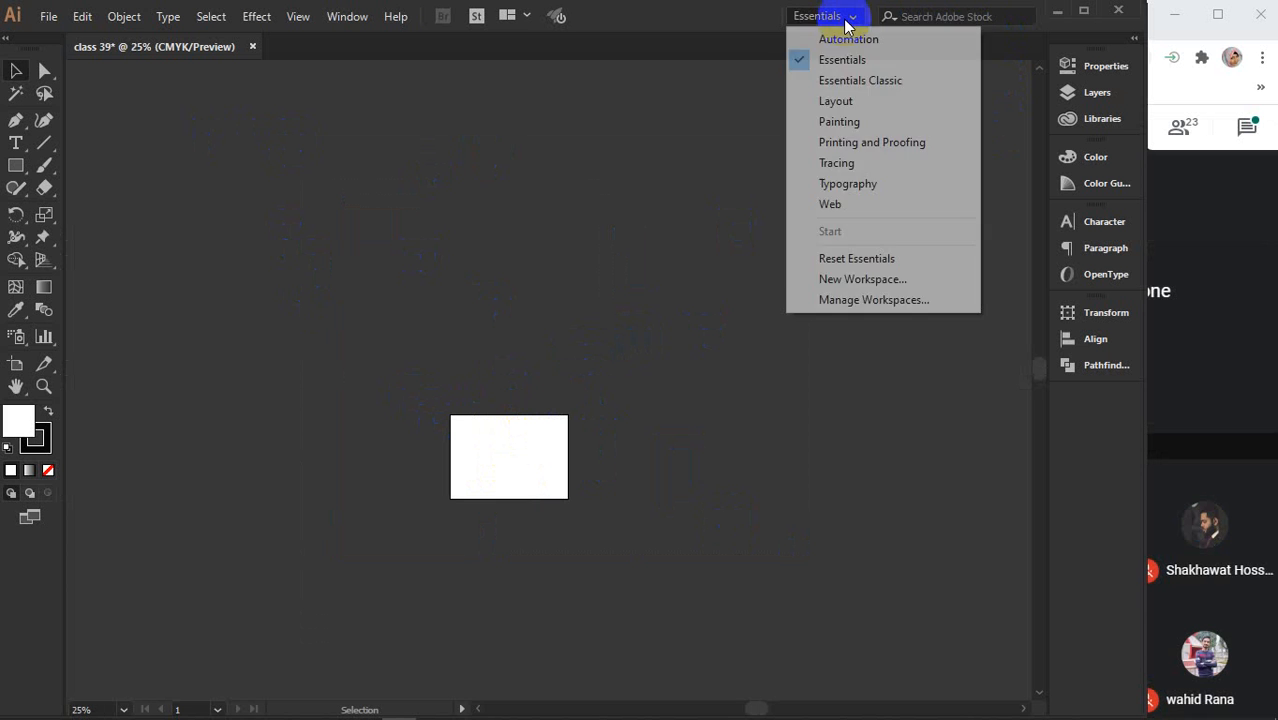
click(846, 259)
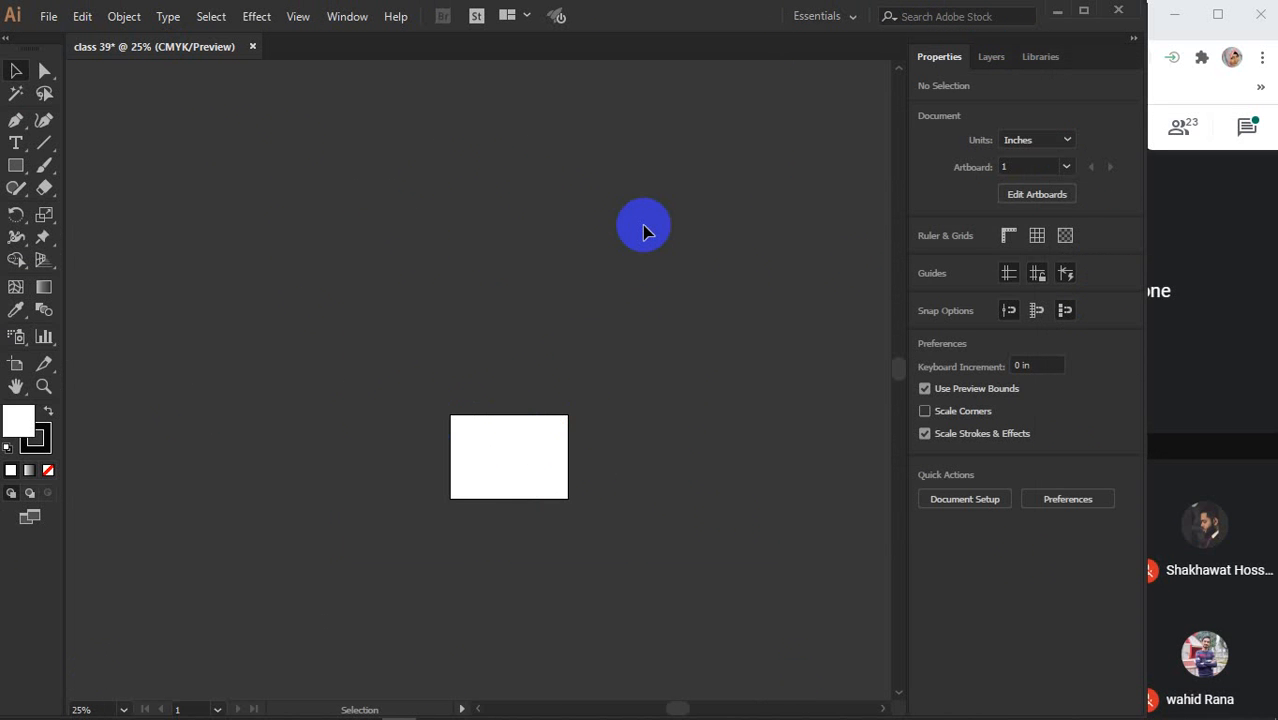
click(1133, 42)
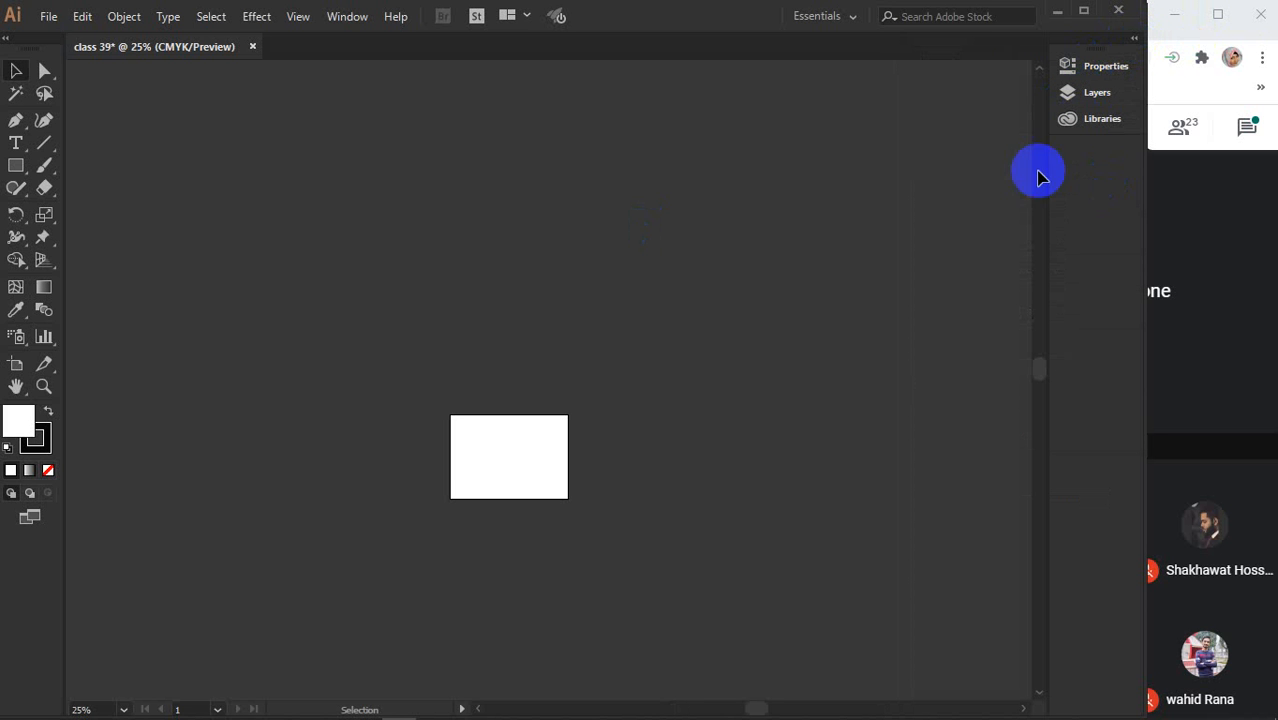
Show the Align panel and dock its Transform, Align and Pathfinder group below Libraries
click(340, 17)
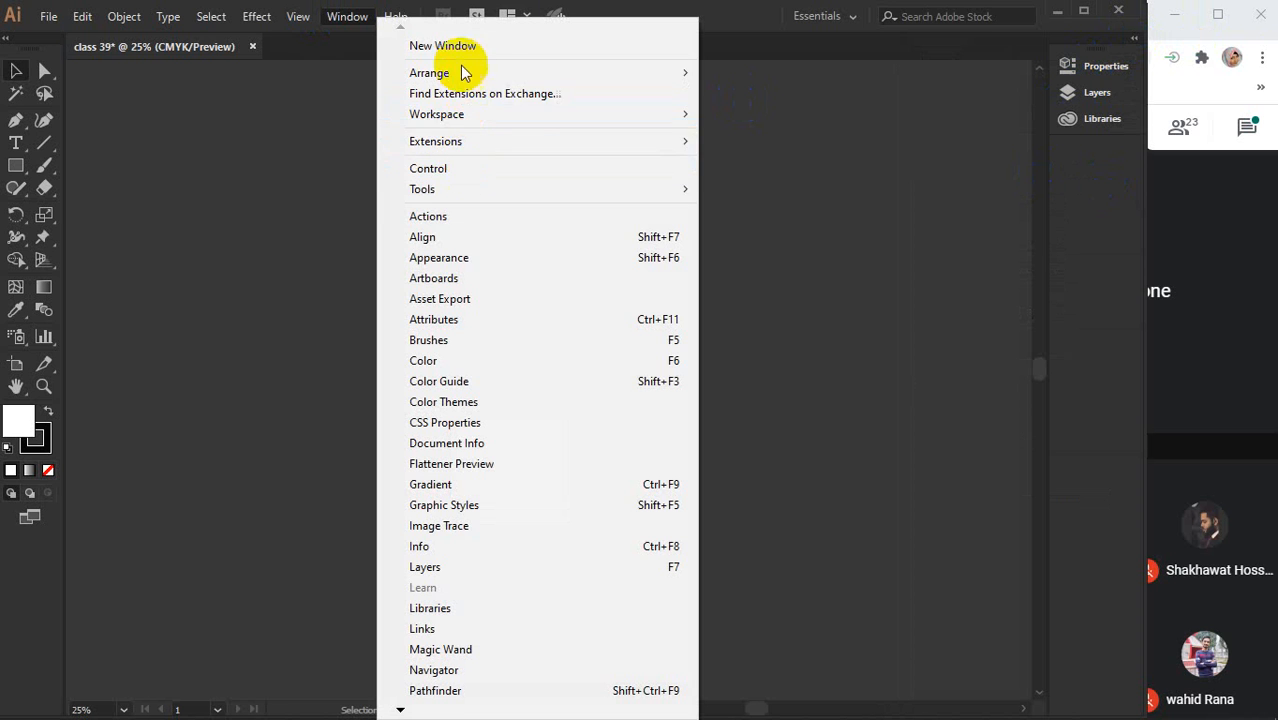
click(450, 236)
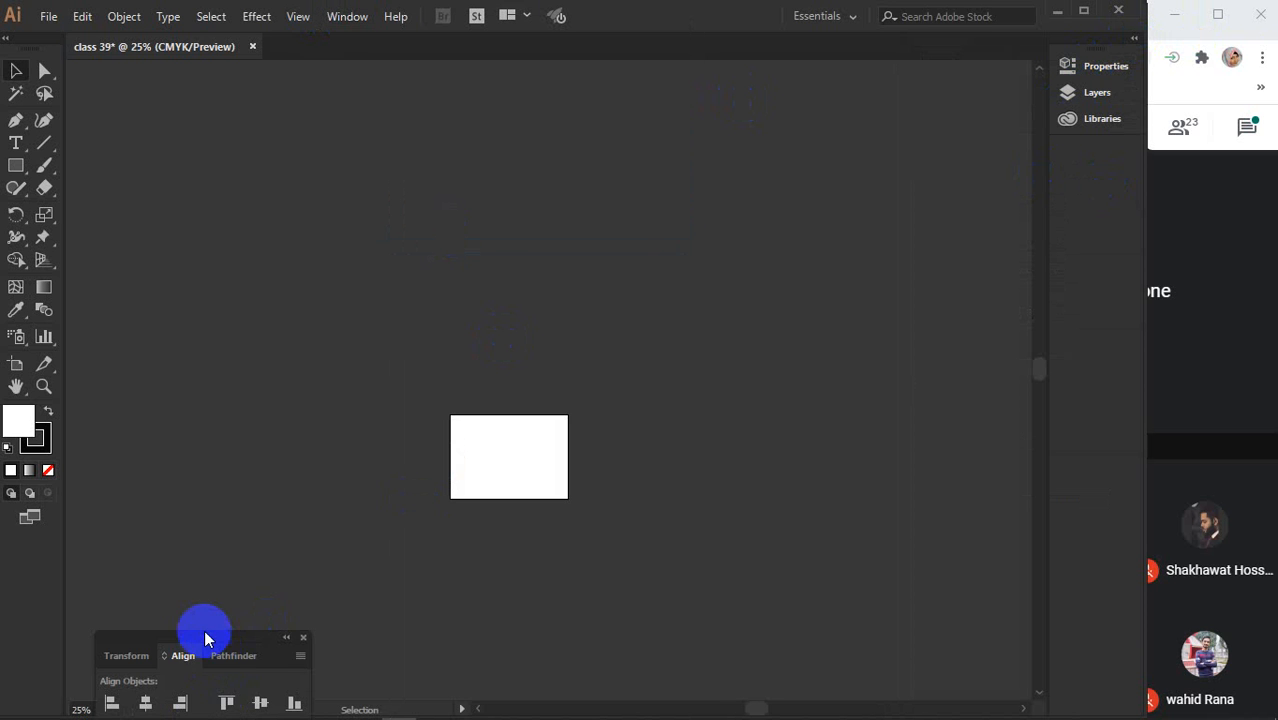
drag(204, 630, 1100, 152)
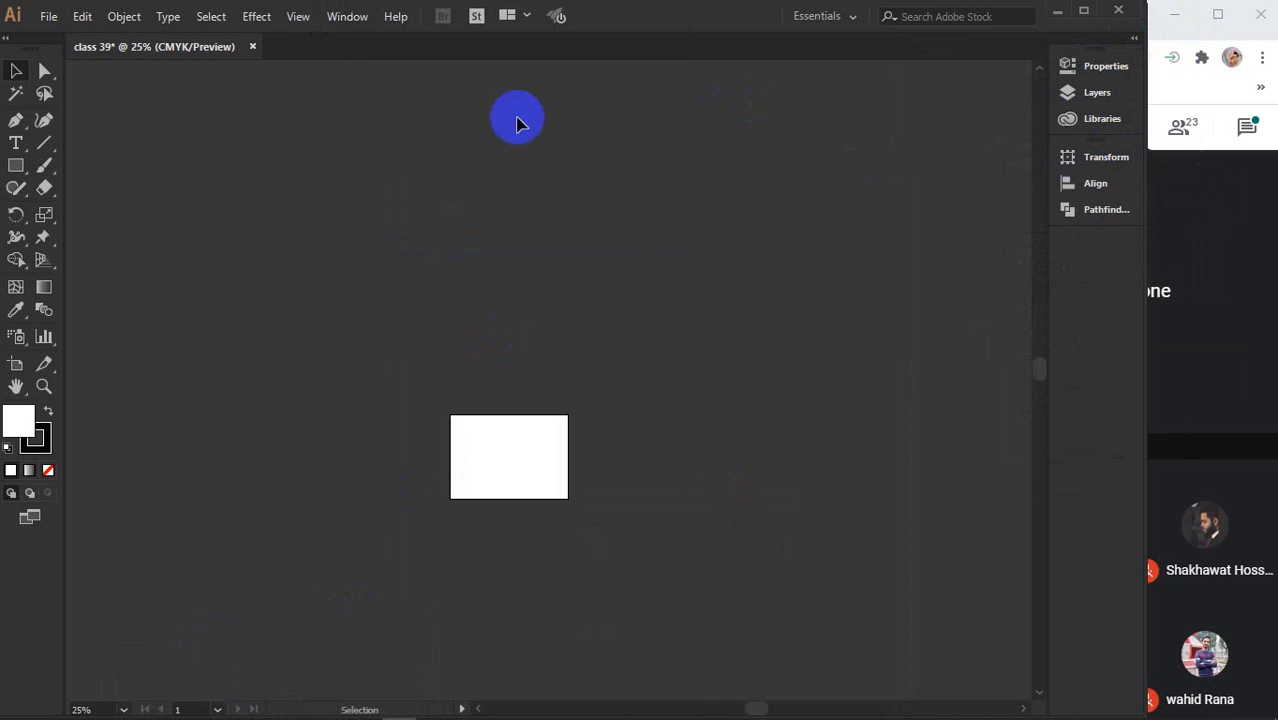
Show the Color panel and dock it with Color Guide below the Pathfinder group
click(347, 16)
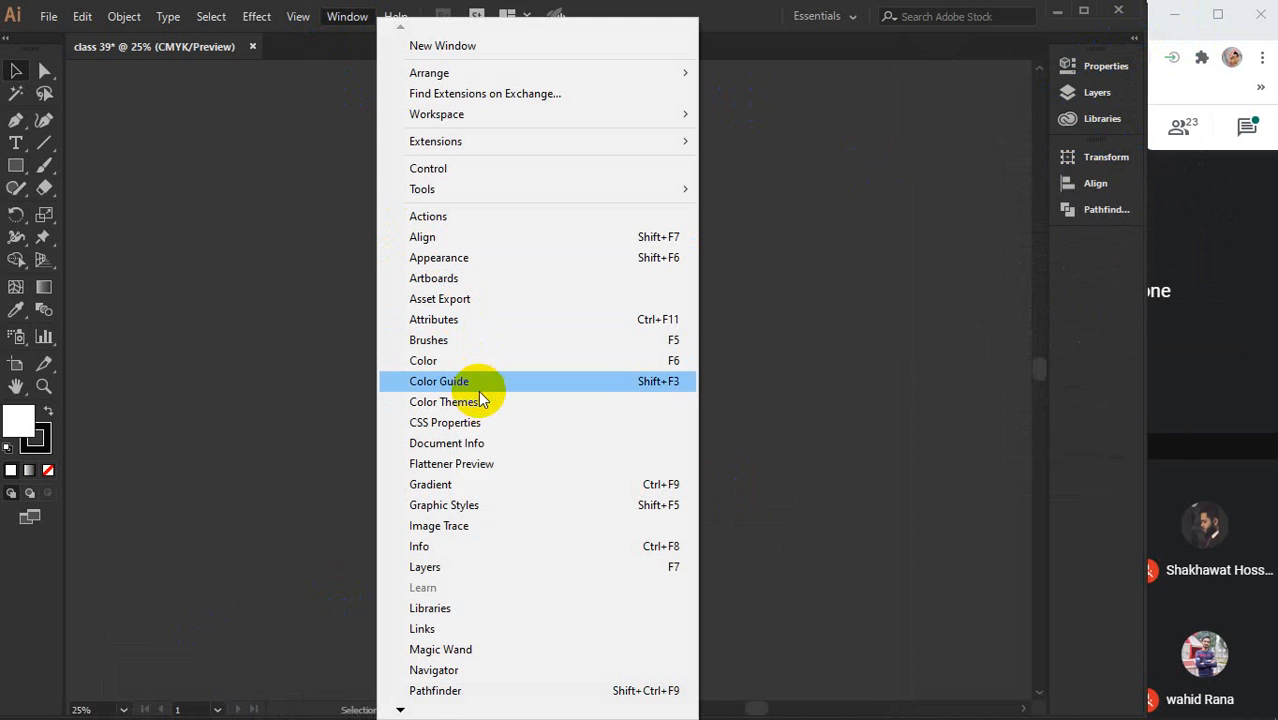
click(465, 360)
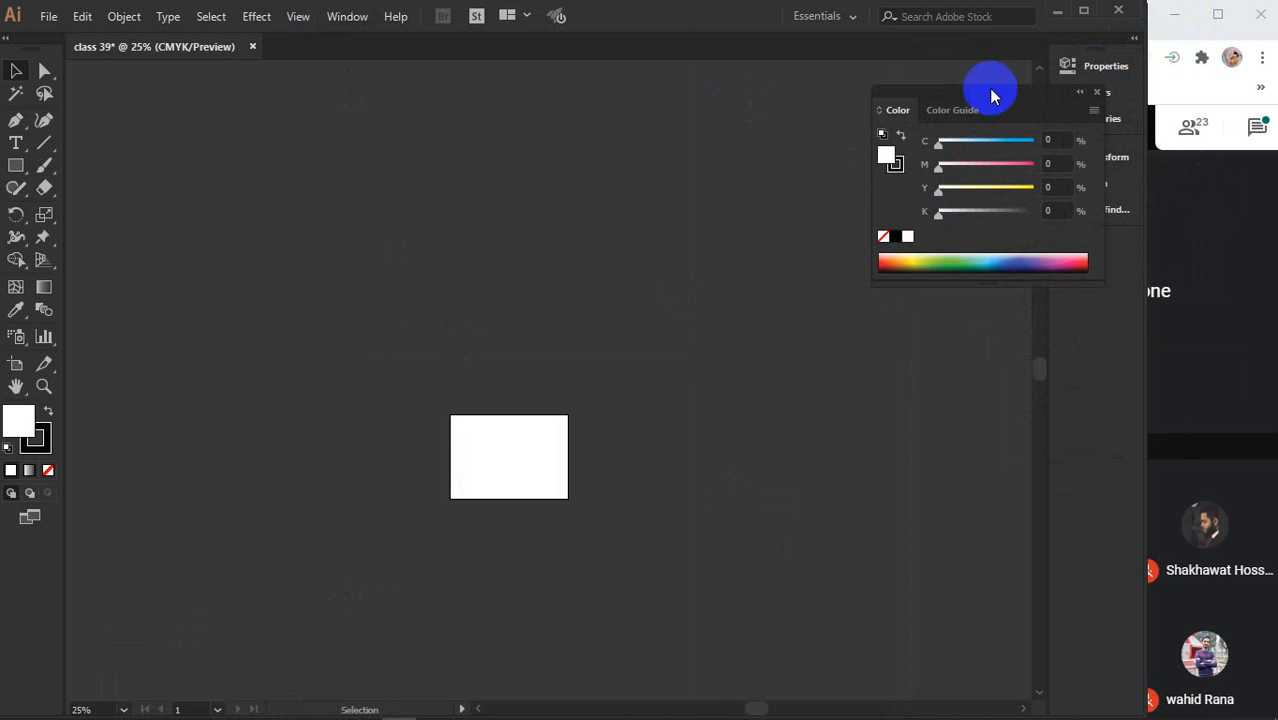
drag(985, 98, 1061, 248)
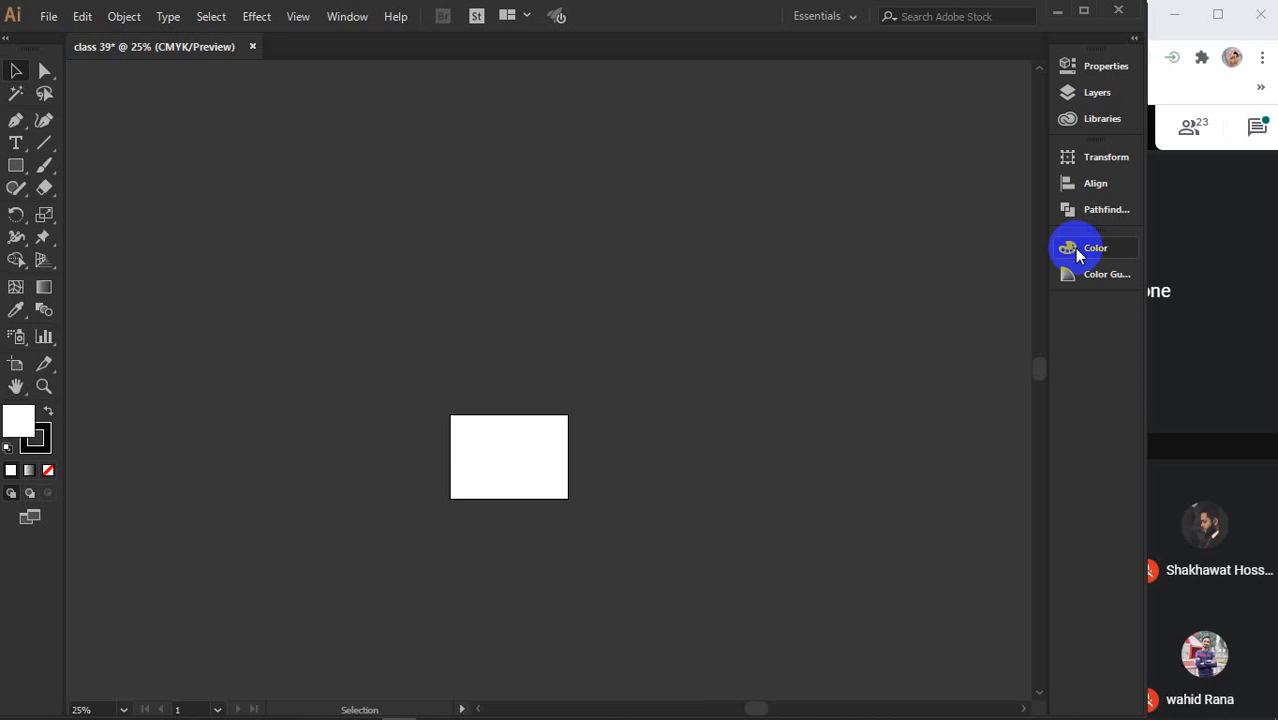
click(336, 17)
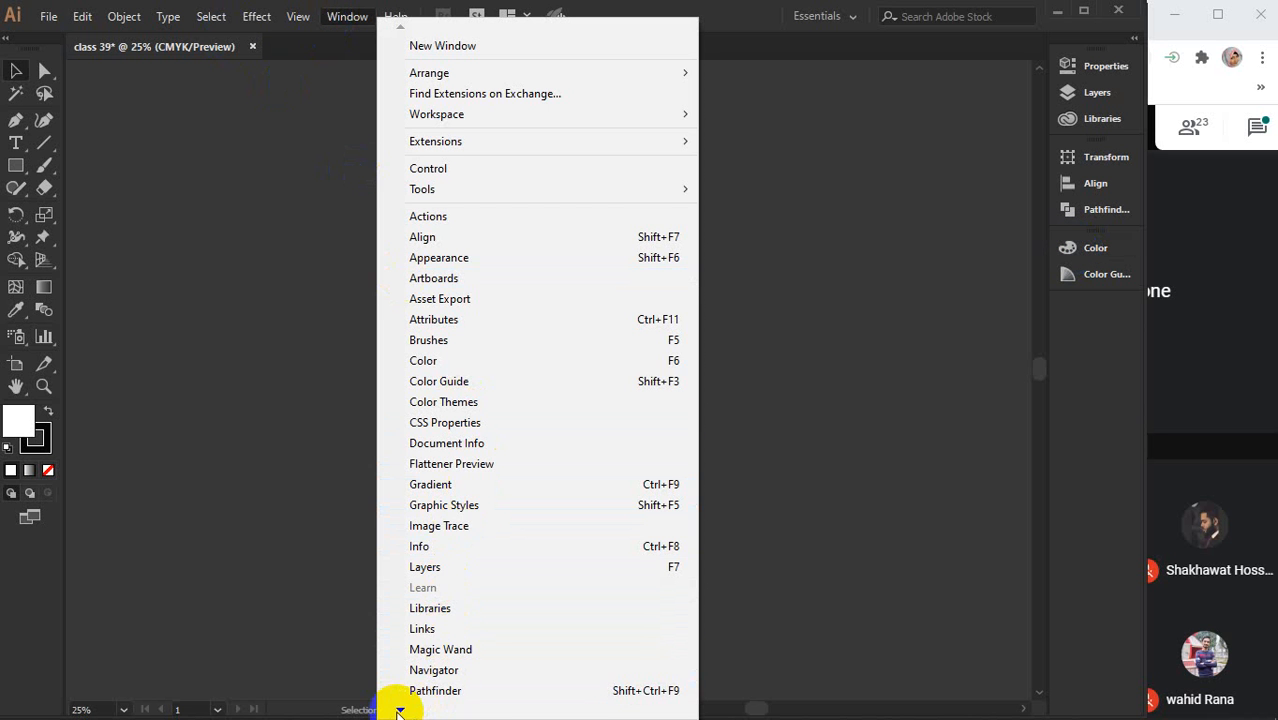
mouse_move(400, 710)
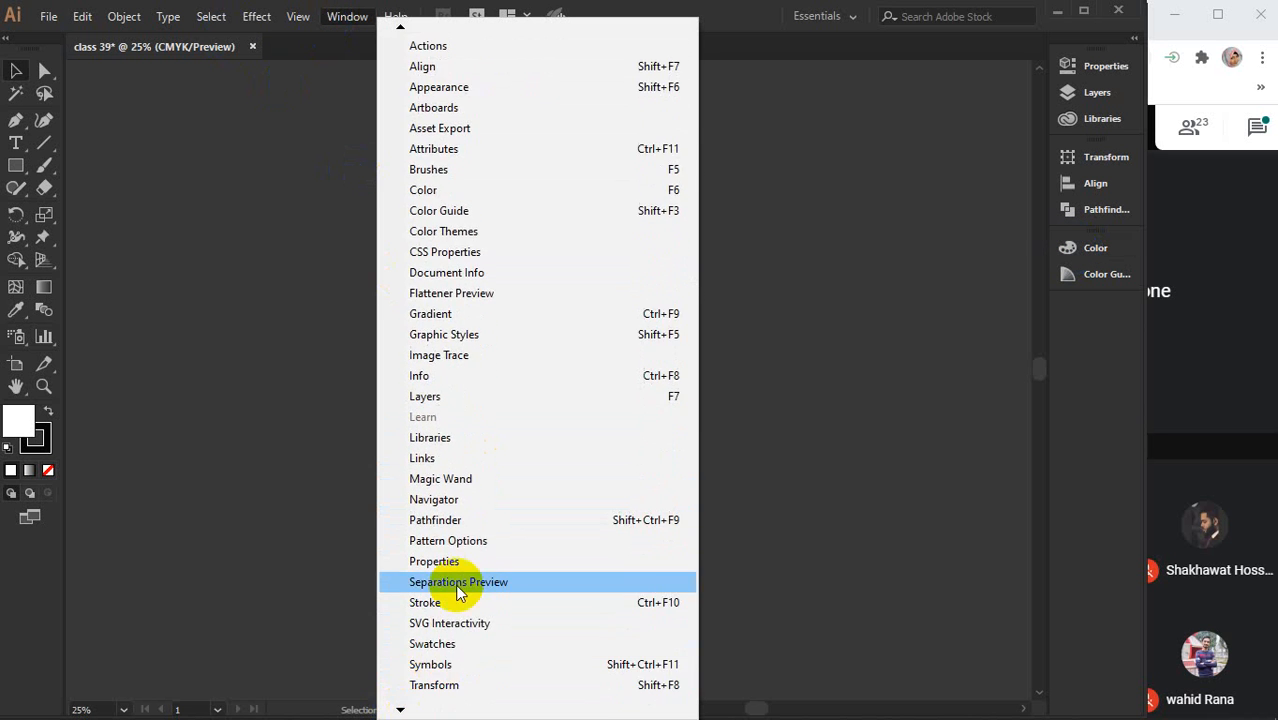
click(470, 525)
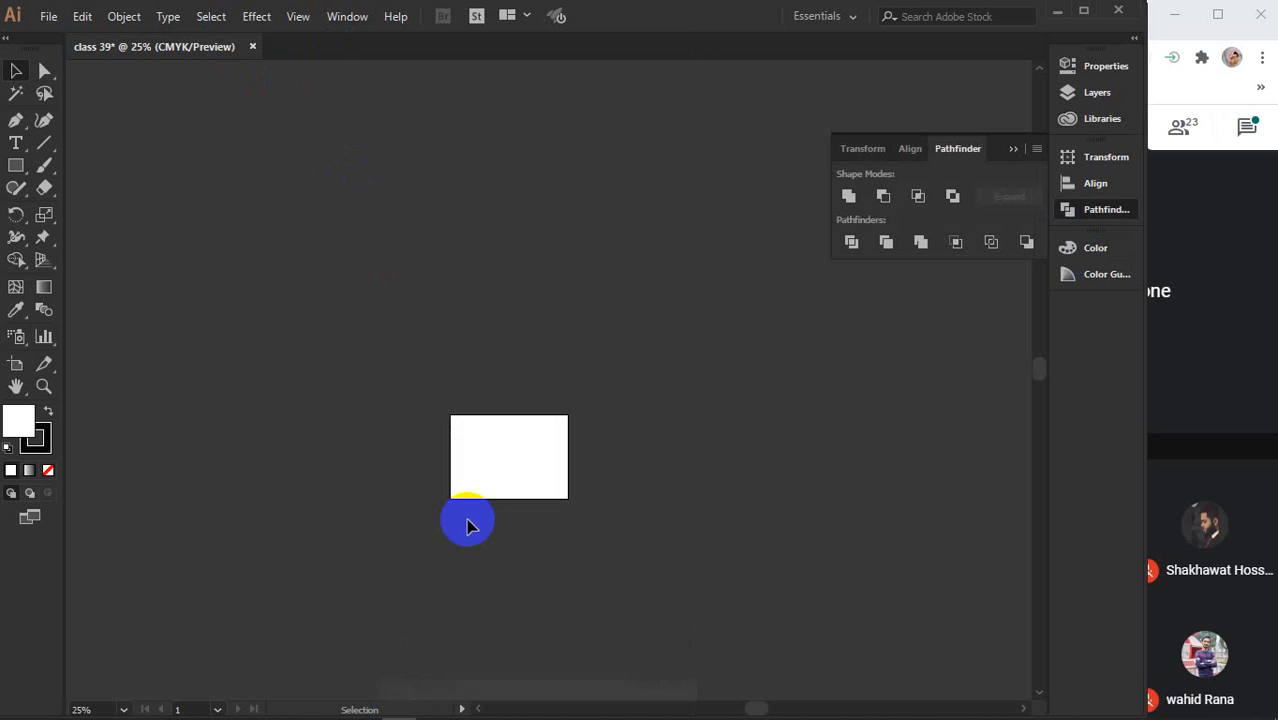
click(1013, 148)
Show the Character panel and dock it with Paragraph and OpenType below Color Guide
click(346, 17)
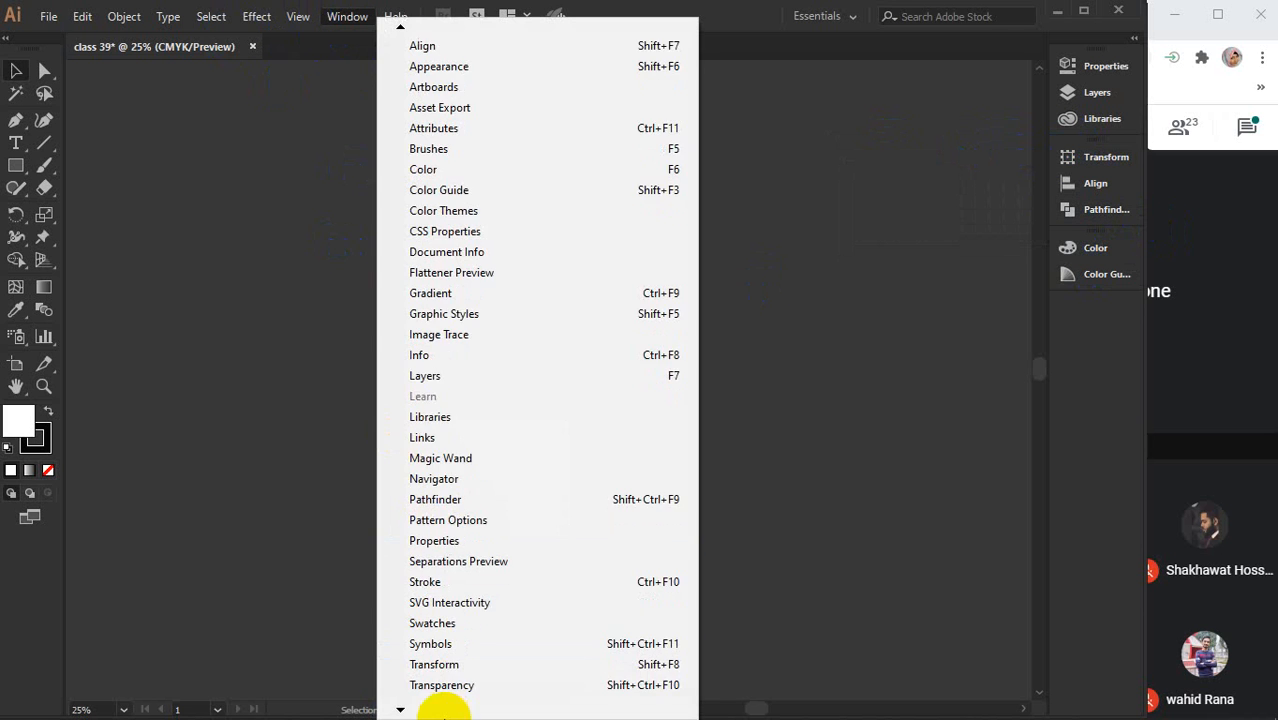
mouse_move(422, 667)
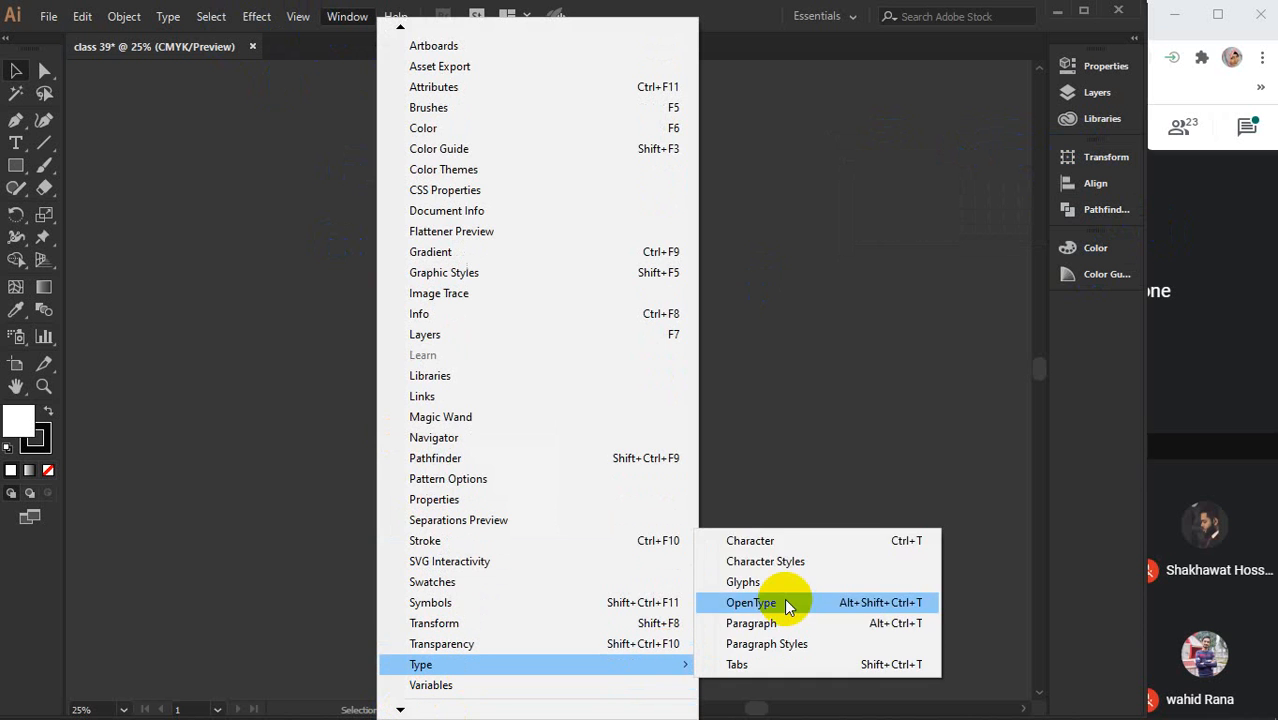
click(775, 543)
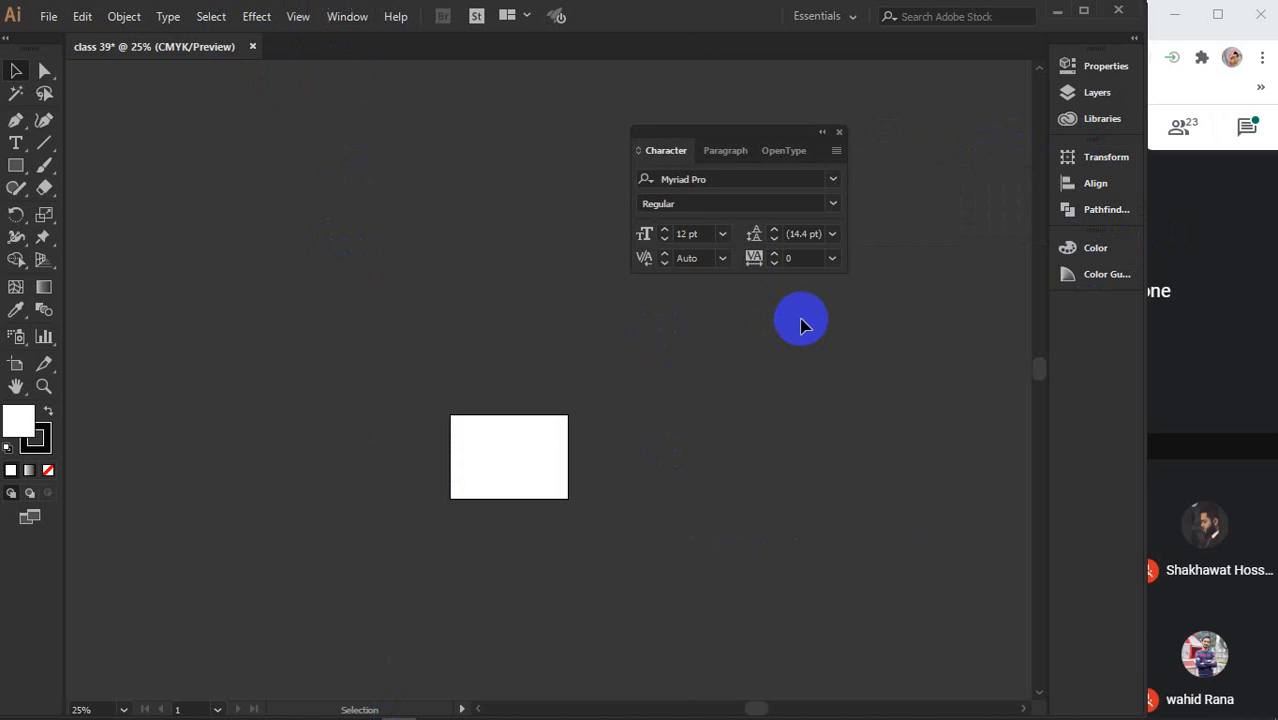
drag(702, 131, 1075, 312)
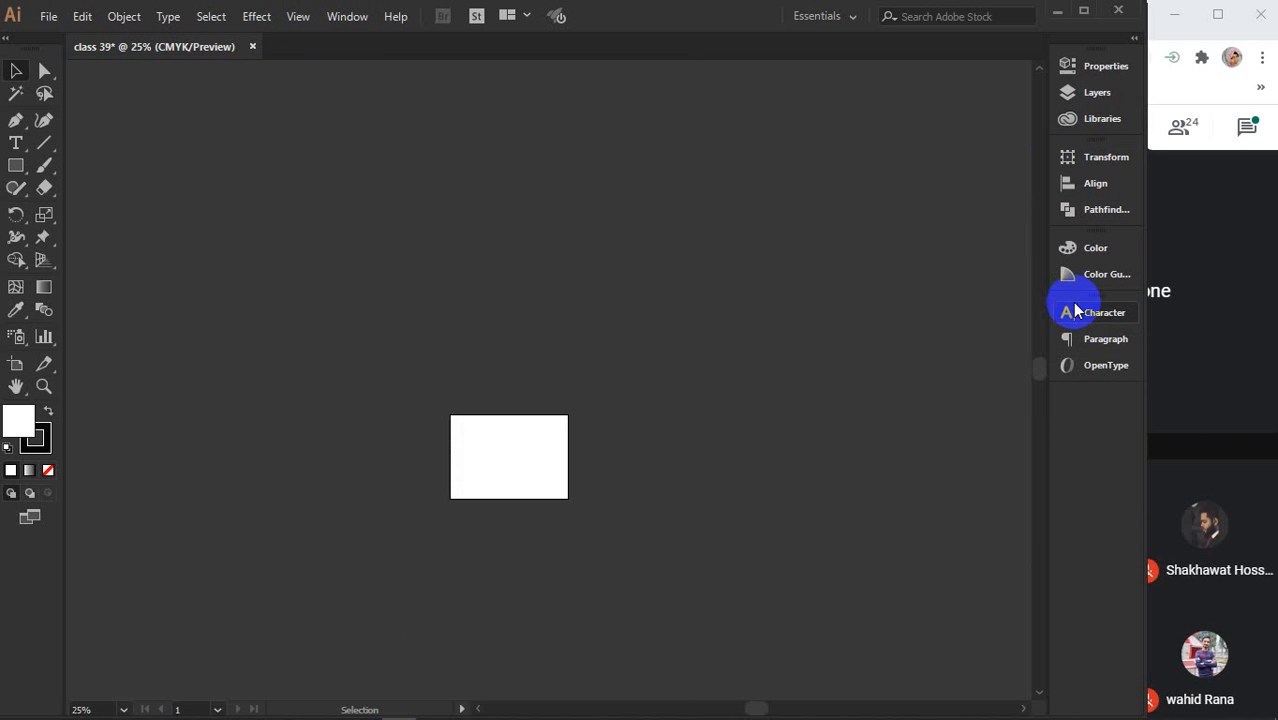
Show the Swatches panel, make it taller, and dock it with Brushes and Symbols below OpenType
click(347, 17)
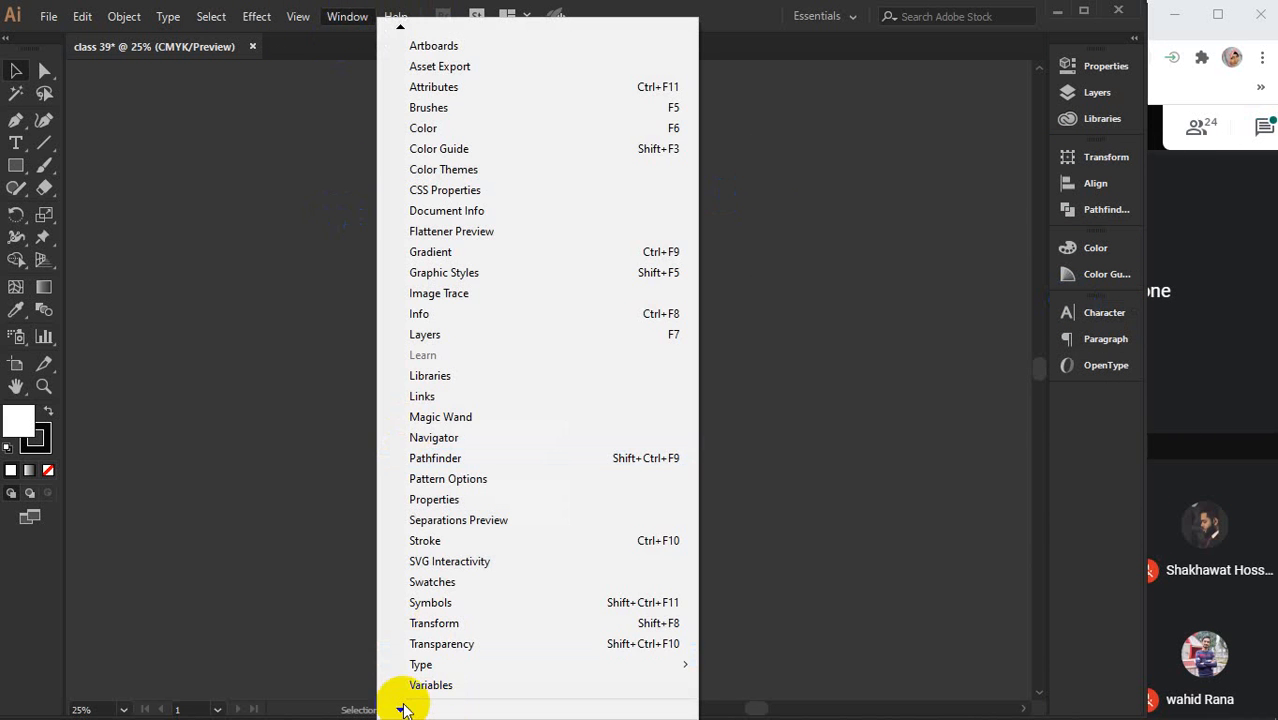
mouse_move(400, 710)
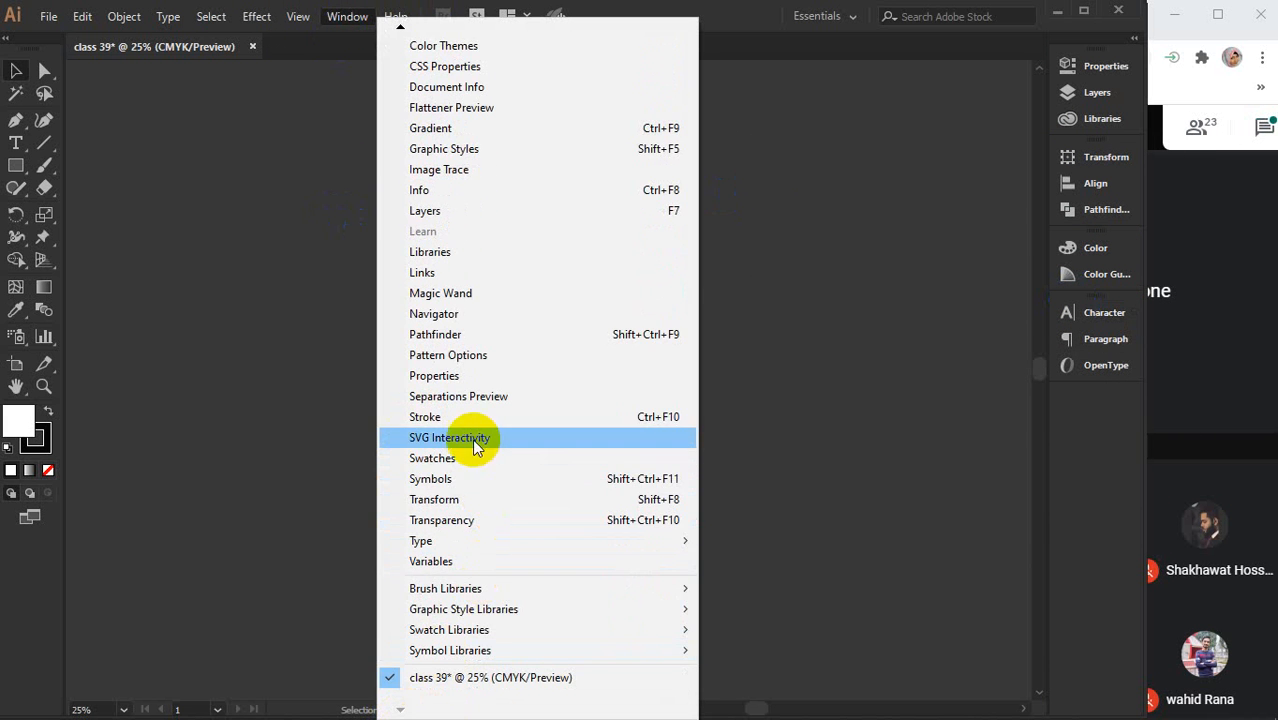
click(440, 458)
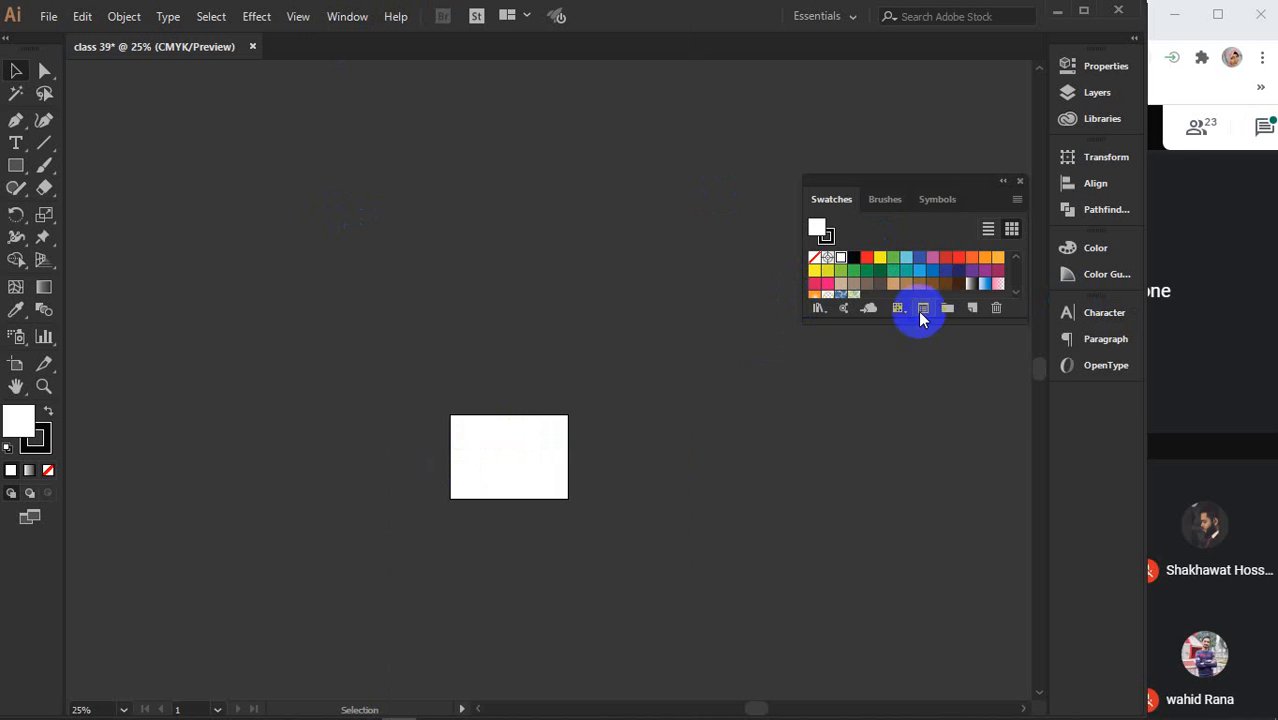
drag(919, 323, 919, 428)
mouse_move(891, 190)
mouse_down()
mouse_move(1021, 419)
mouse_move(1068, 404)
mouse_up()
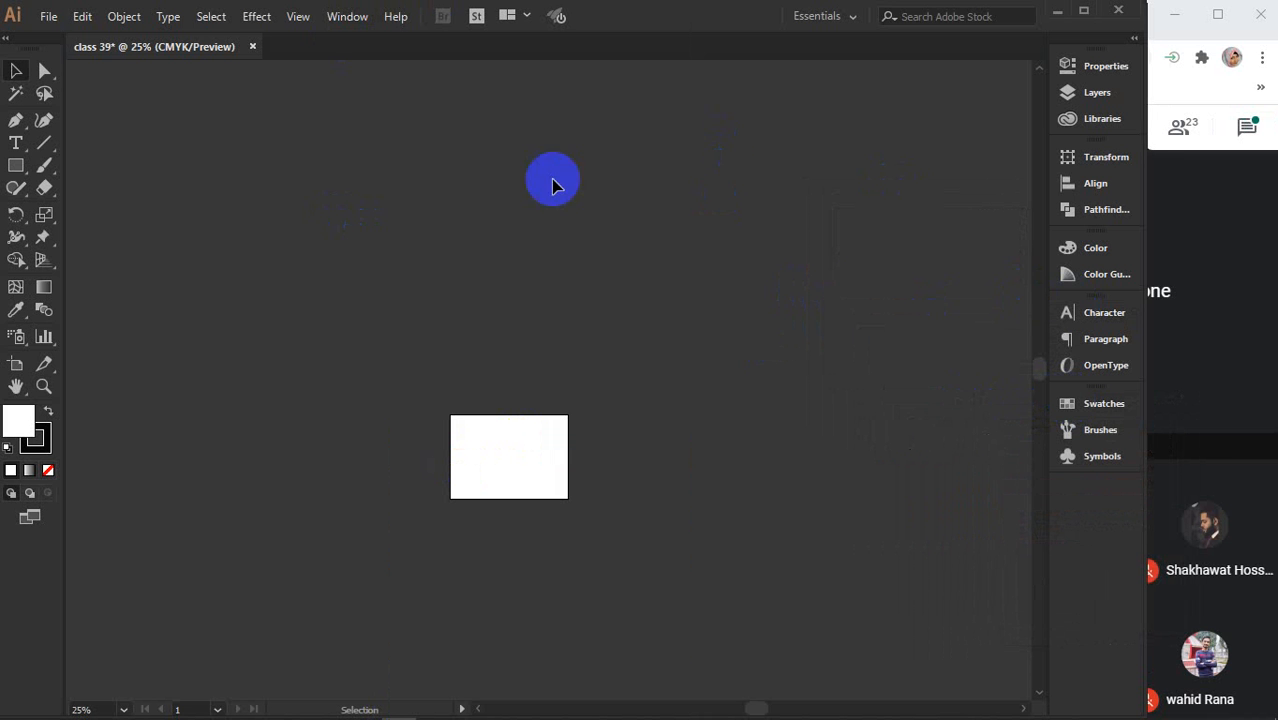
Show the Gradient panel and dock it below the Symbols panel
click(349, 18)
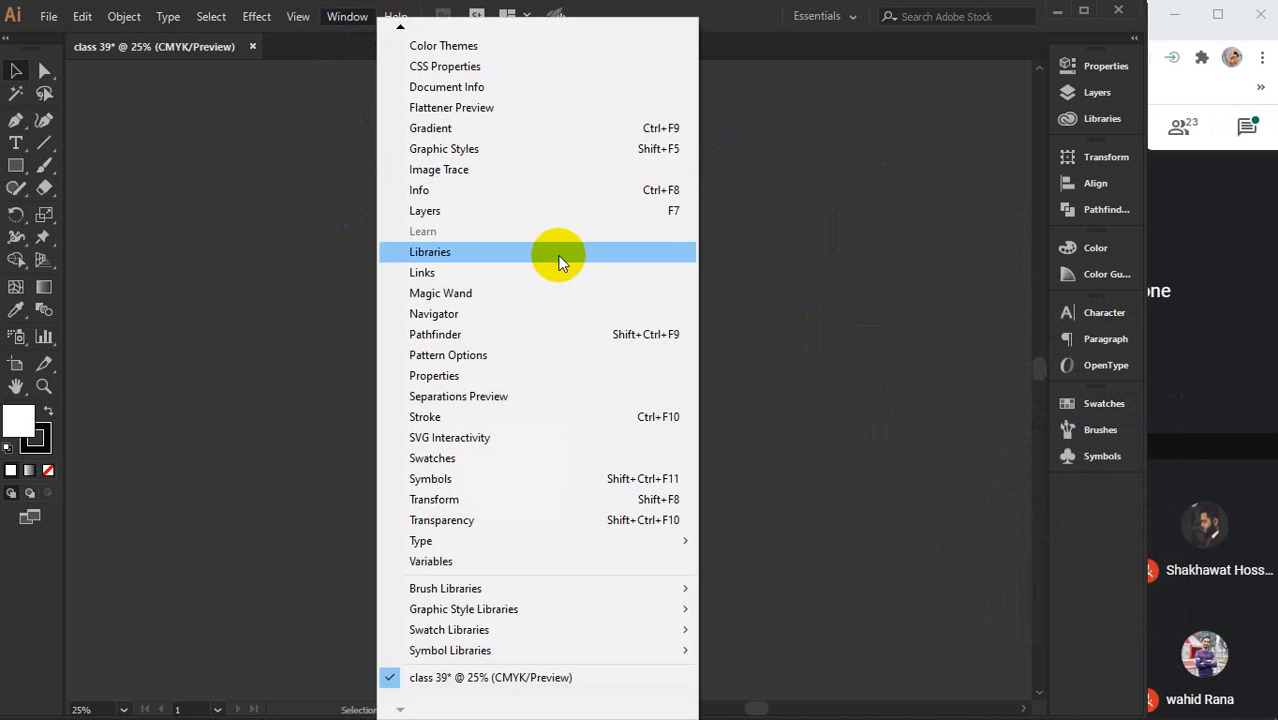
click(463, 128)
drag(789, 540, 1084, 492)
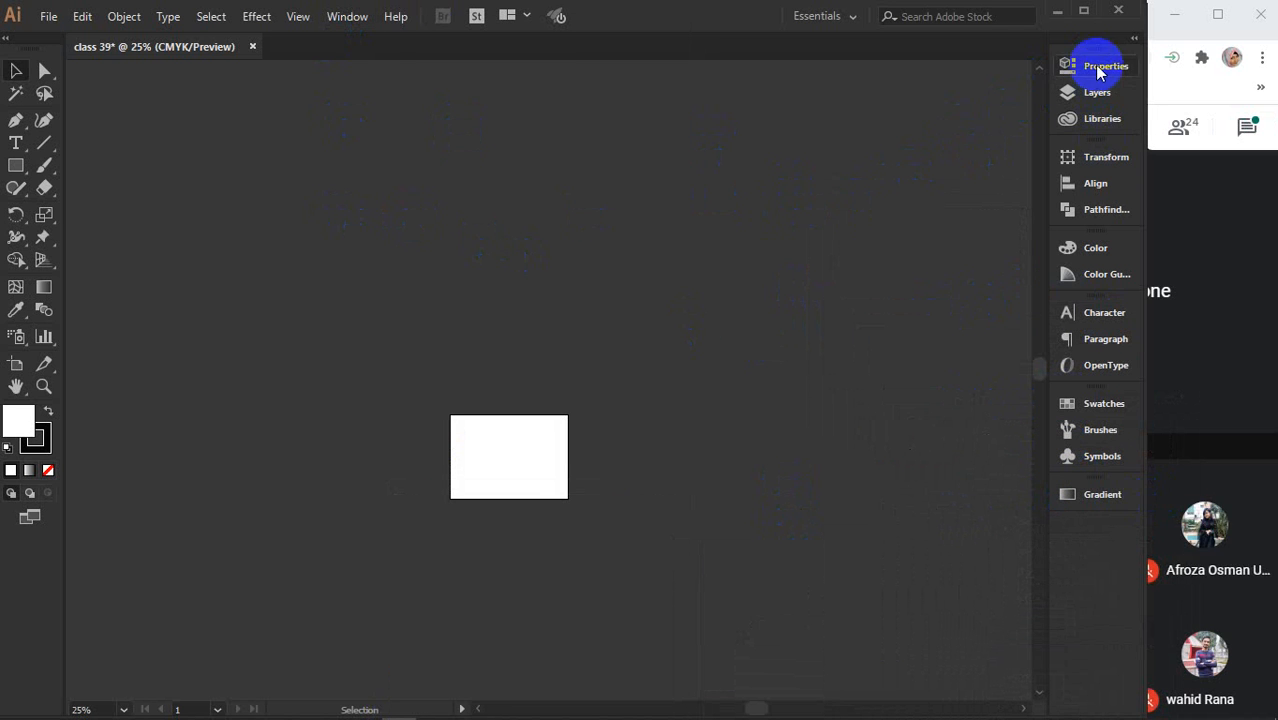
Keep the Essentials workspace selected and display the Control bar above the document
click(848, 18)
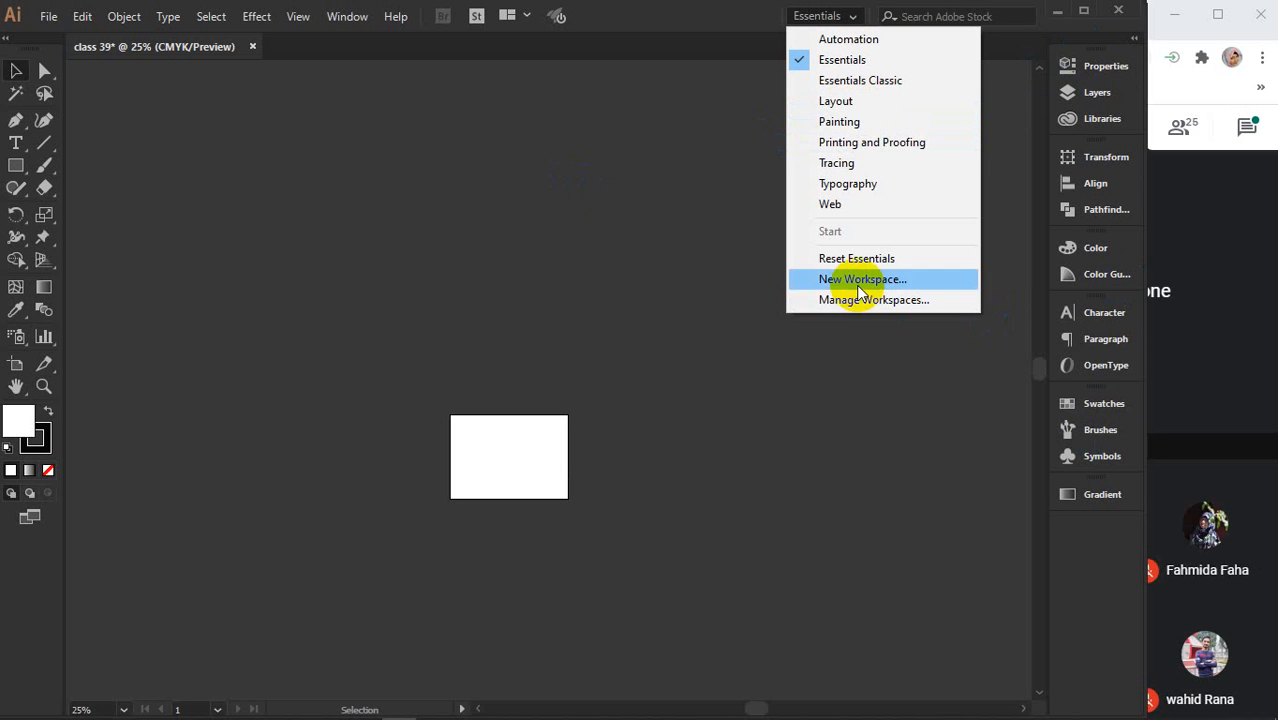
click(837, 65)
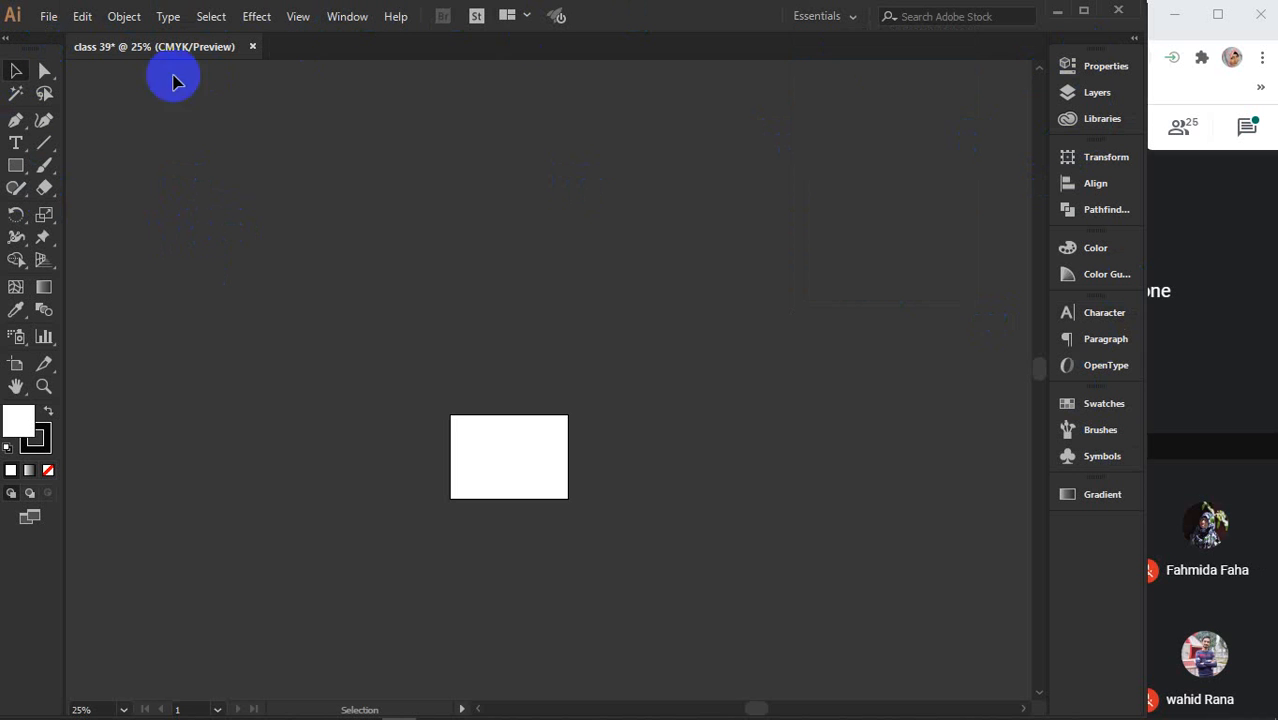
click(347, 20)
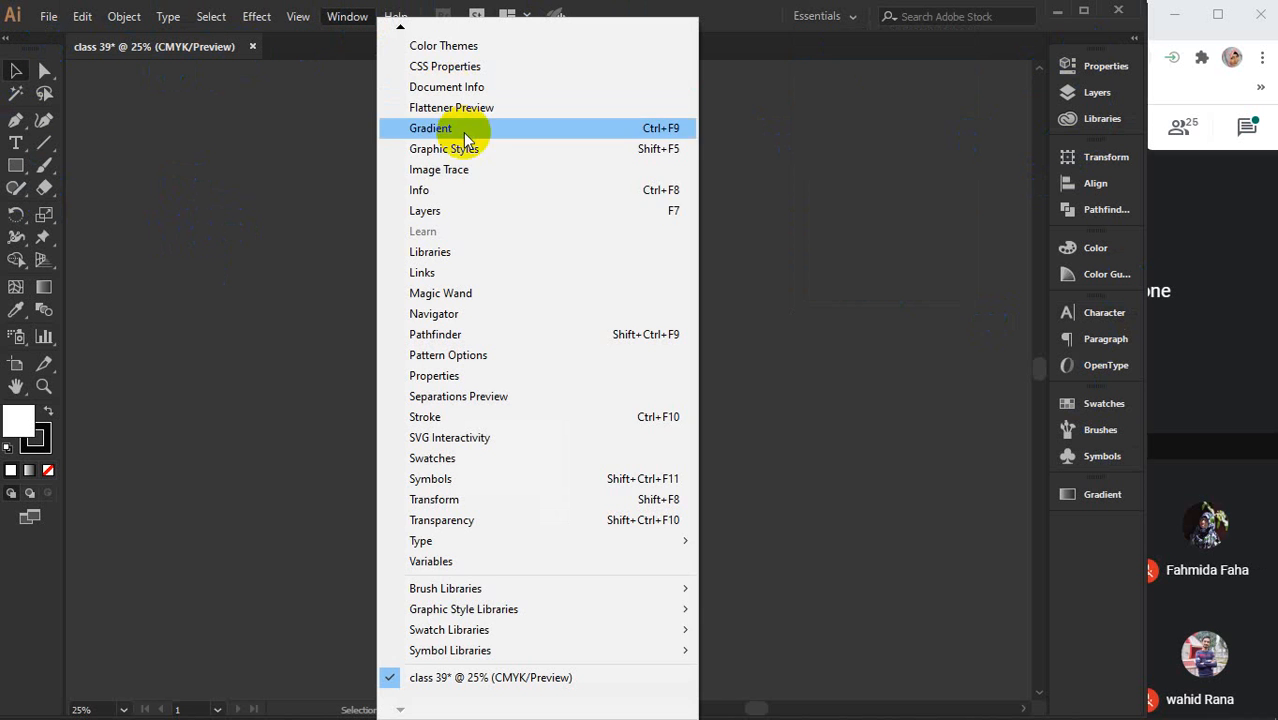
mouse_move(401, 28)
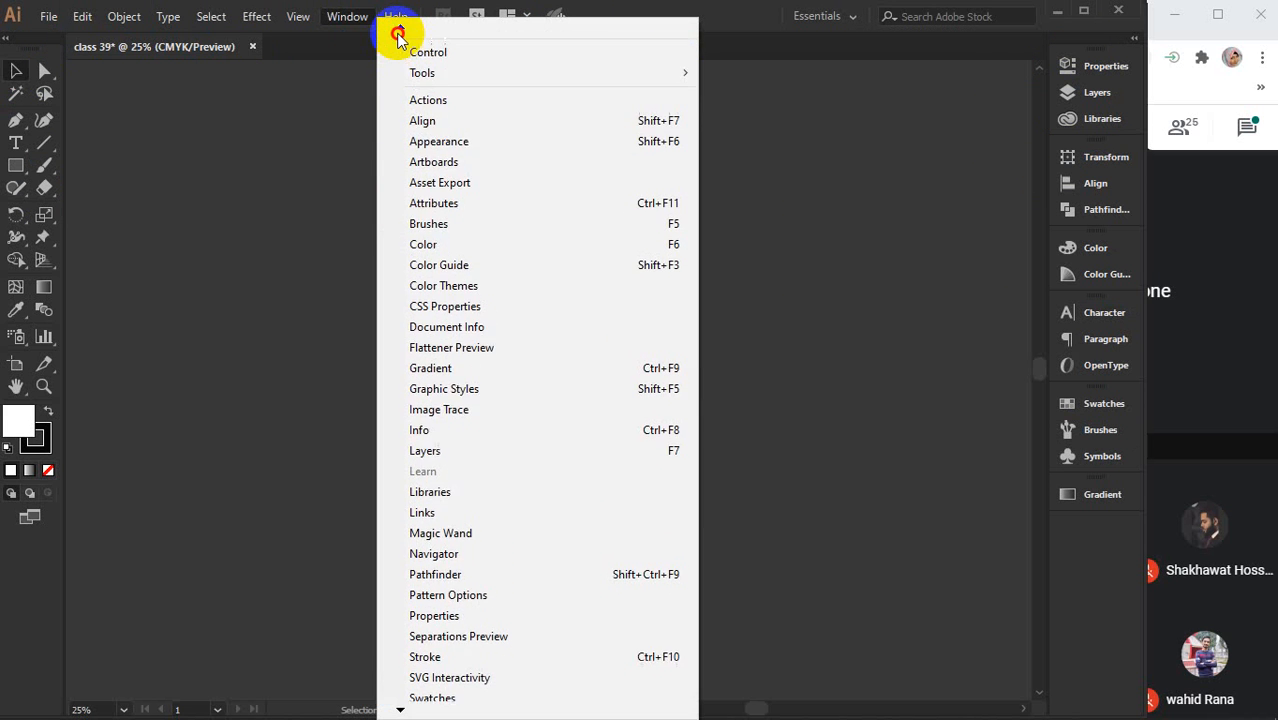
click(431, 72)
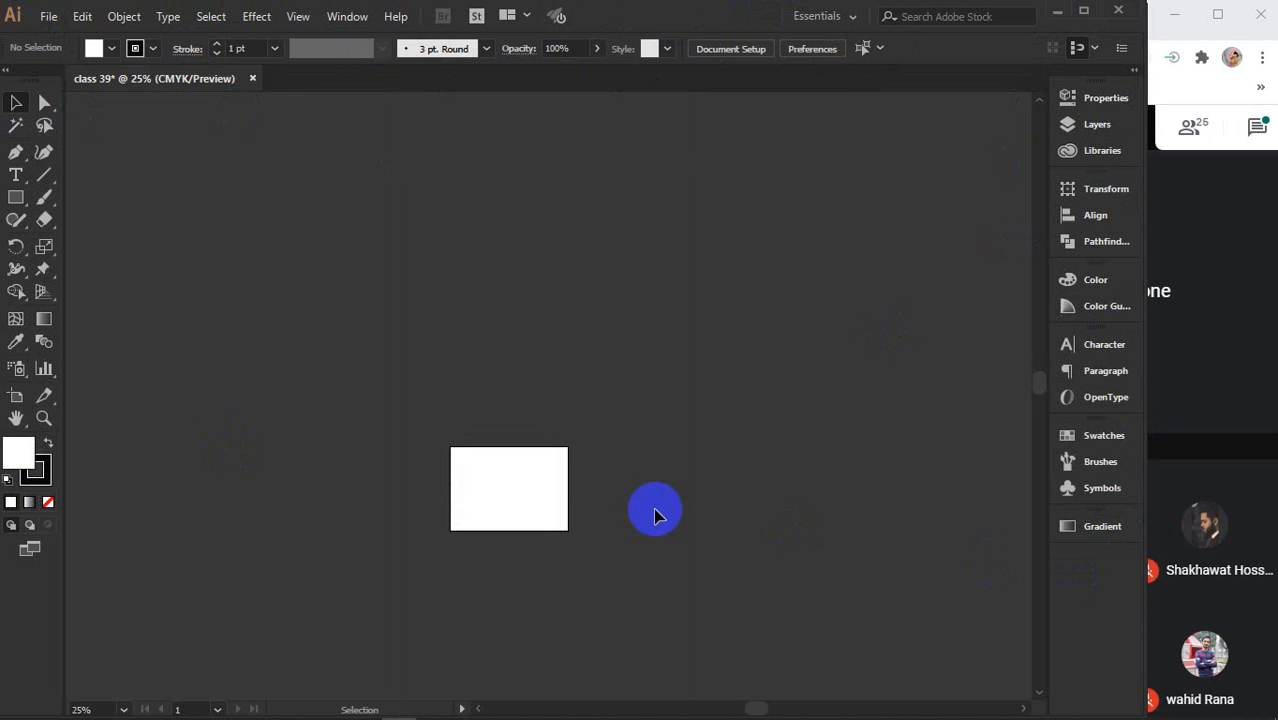
Set the fill colour to green and draw a rectangle near the middle of the artboard with the Rectangle tool
scroll(573, 531, up, 3)
key(space)
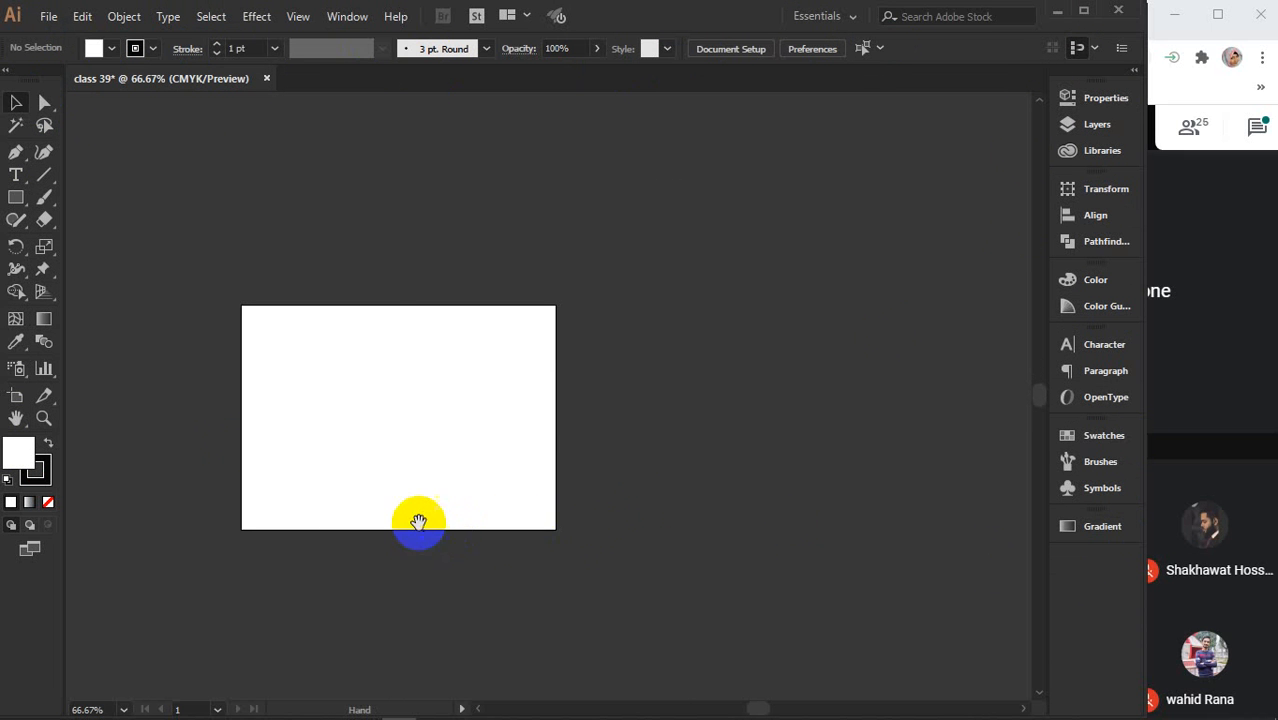
drag(418, 522, 511, 503)
scroll(510, 505, up, 1)
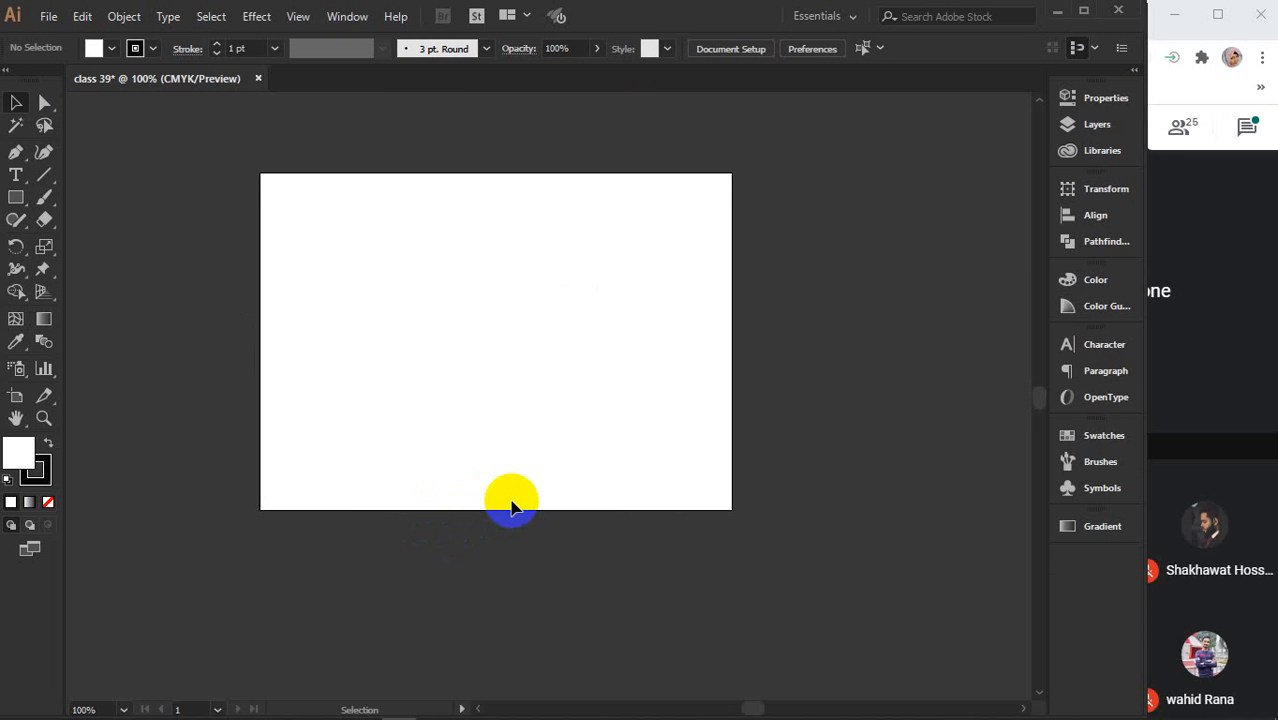
key(space)
drag(536, 405, 534, 453)
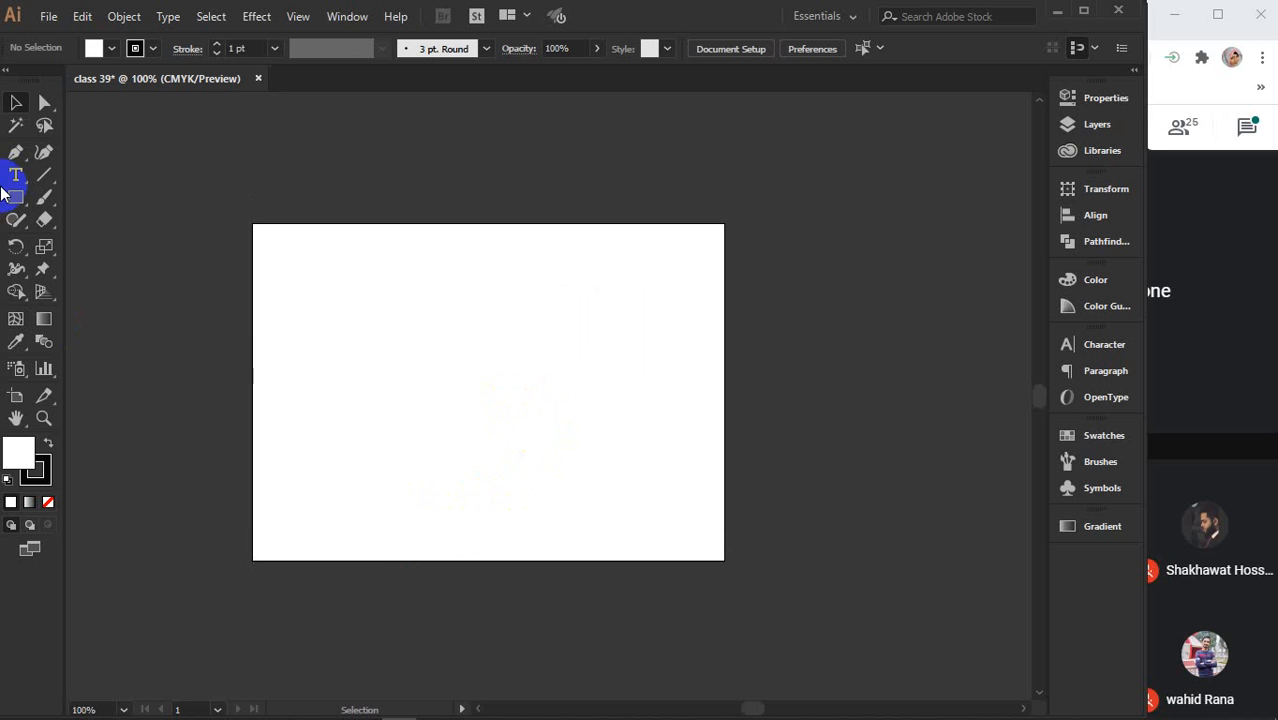
click(15, 199)
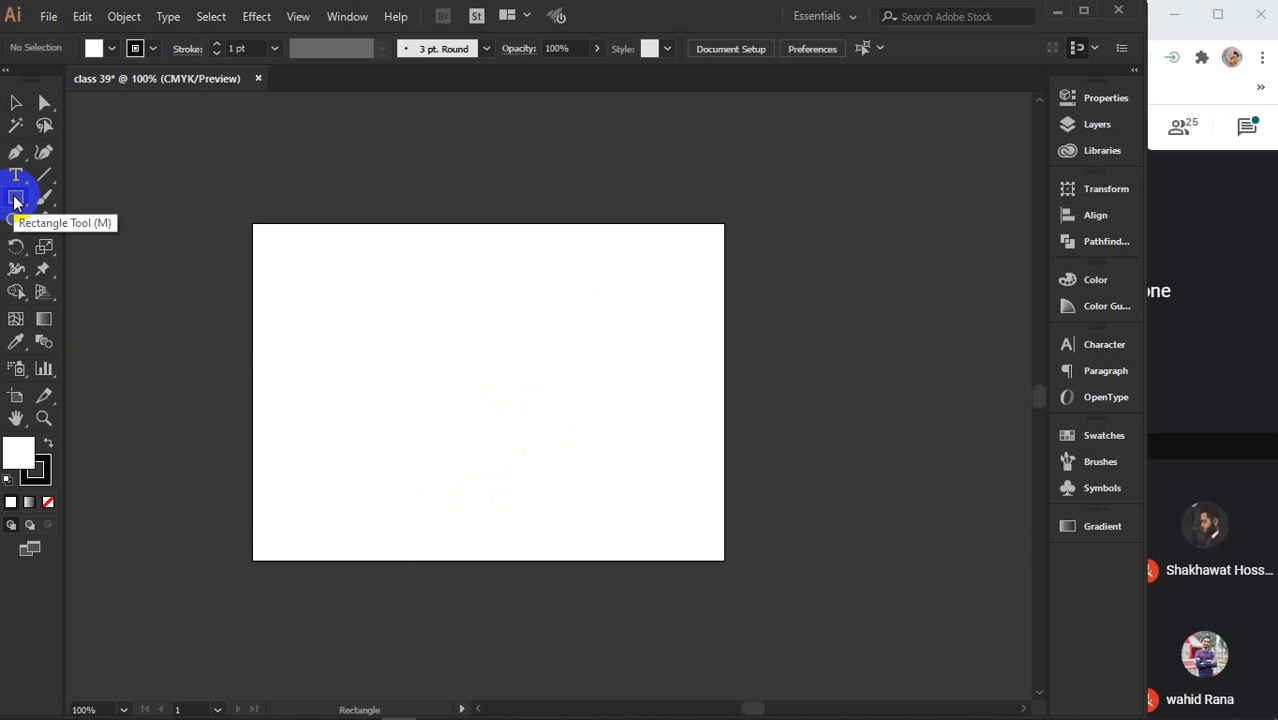
click(6, 456)
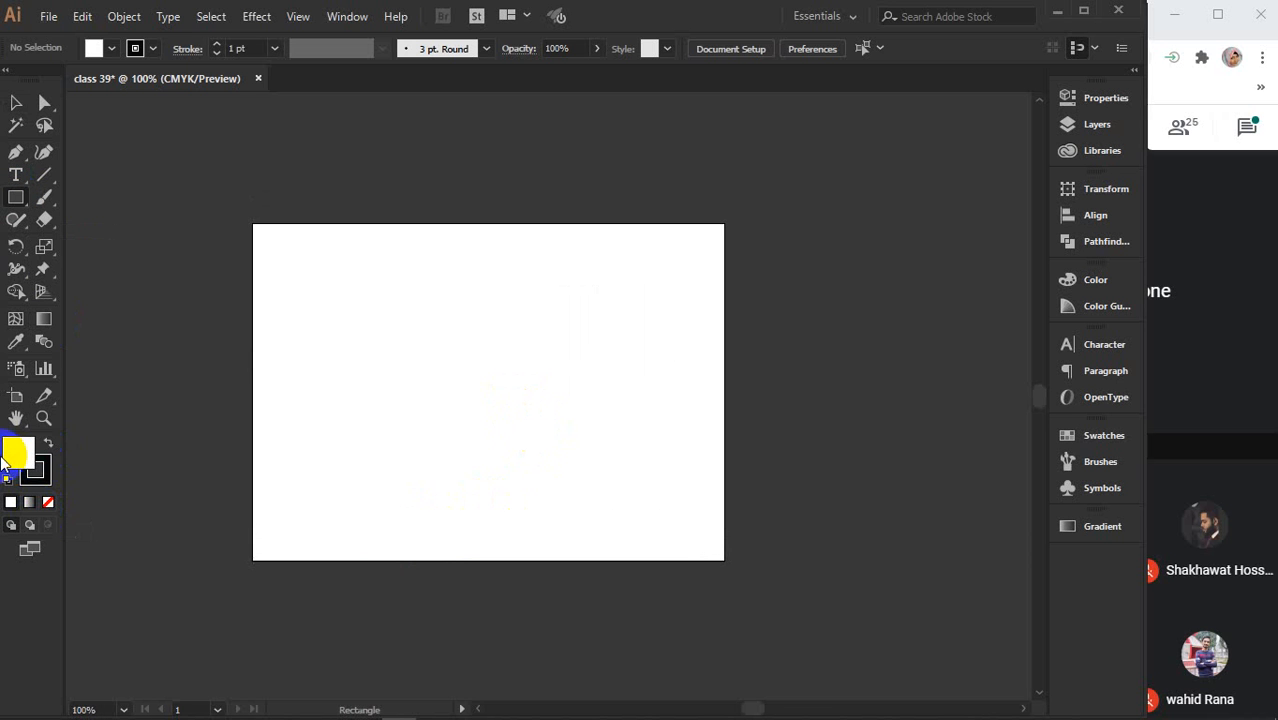
click(111, 48)
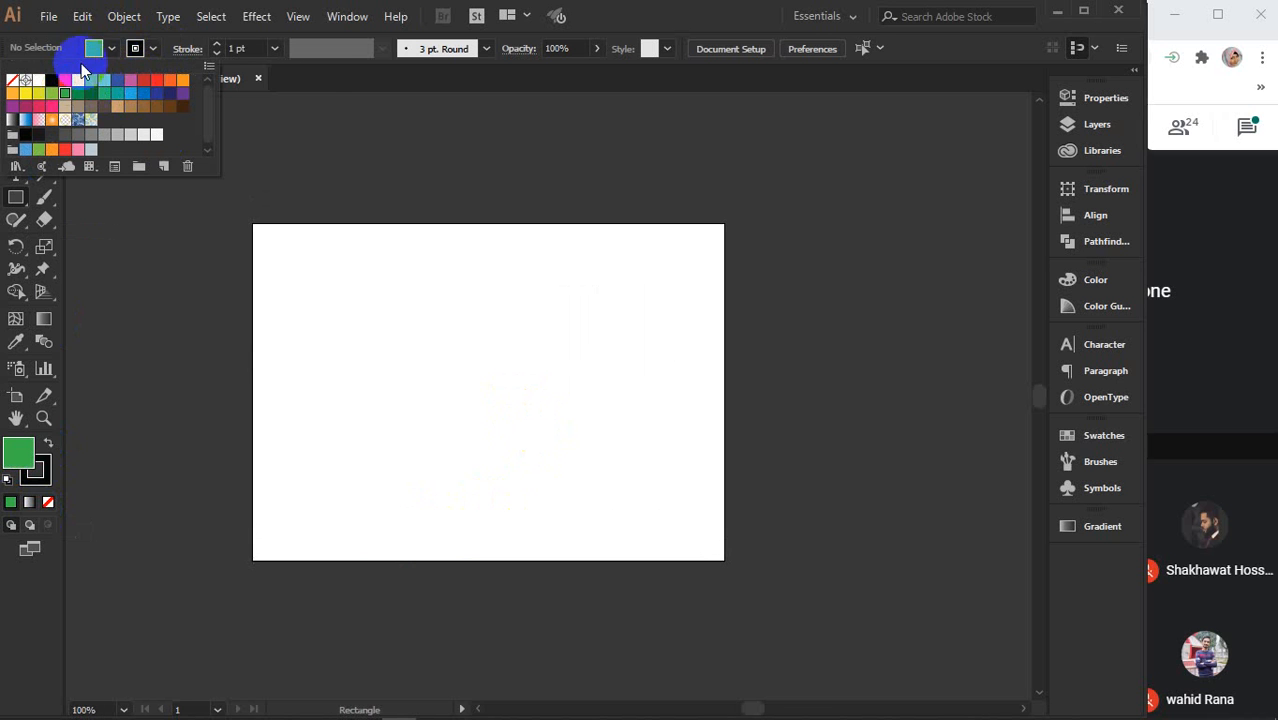
click(628, 355)
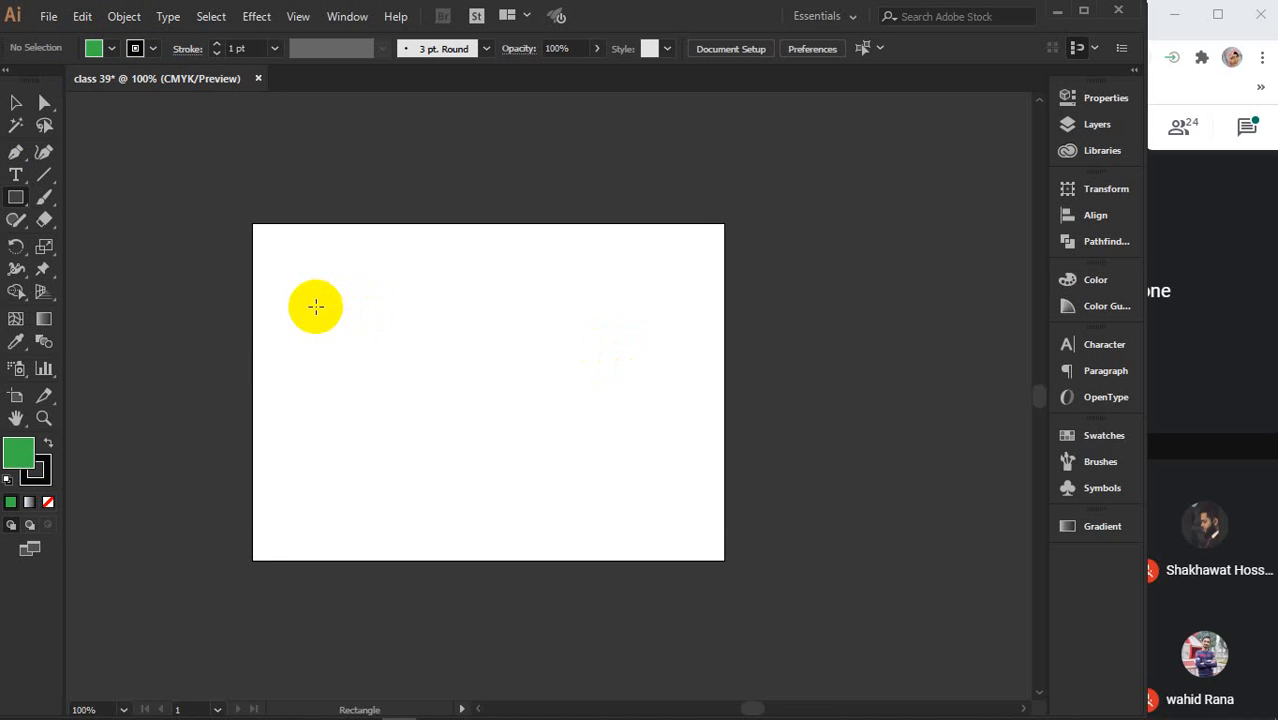
drag(345, 296, 565, 472)
Select and deselect the green rectangle with the Selection tool, leaving nothing selected
click(16, 102)
click(528, 294)
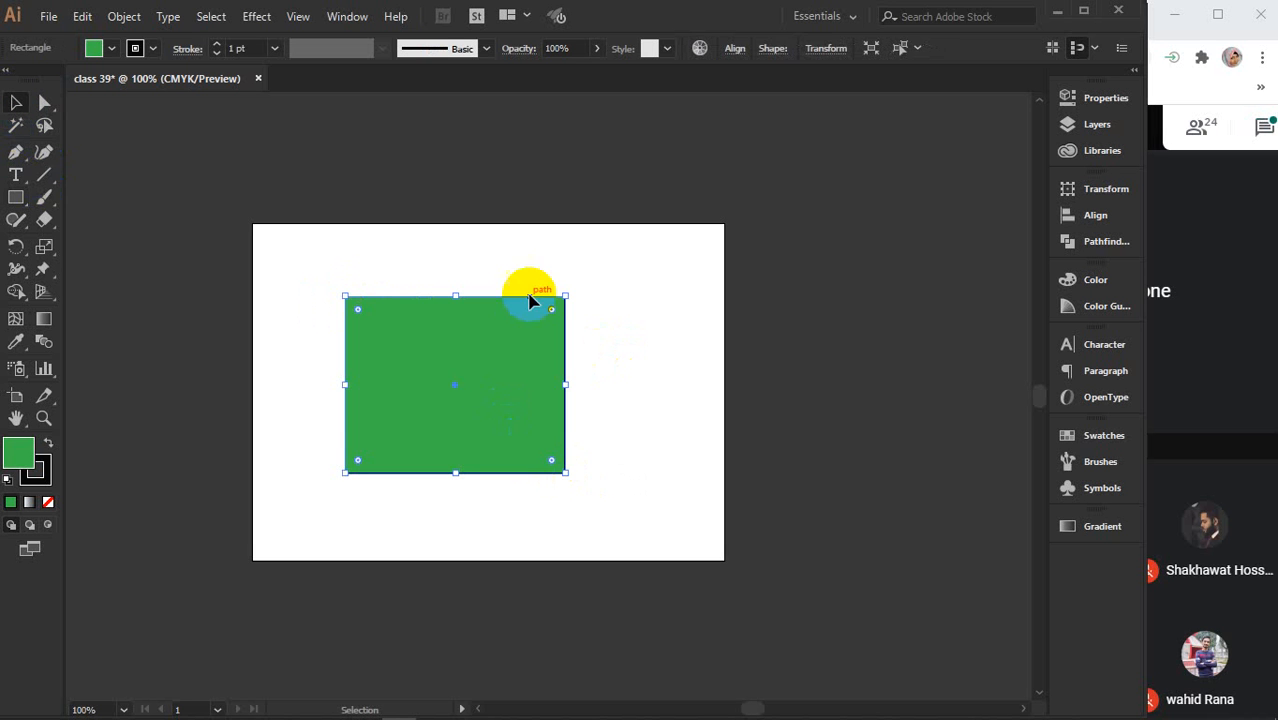
click(858, 347)
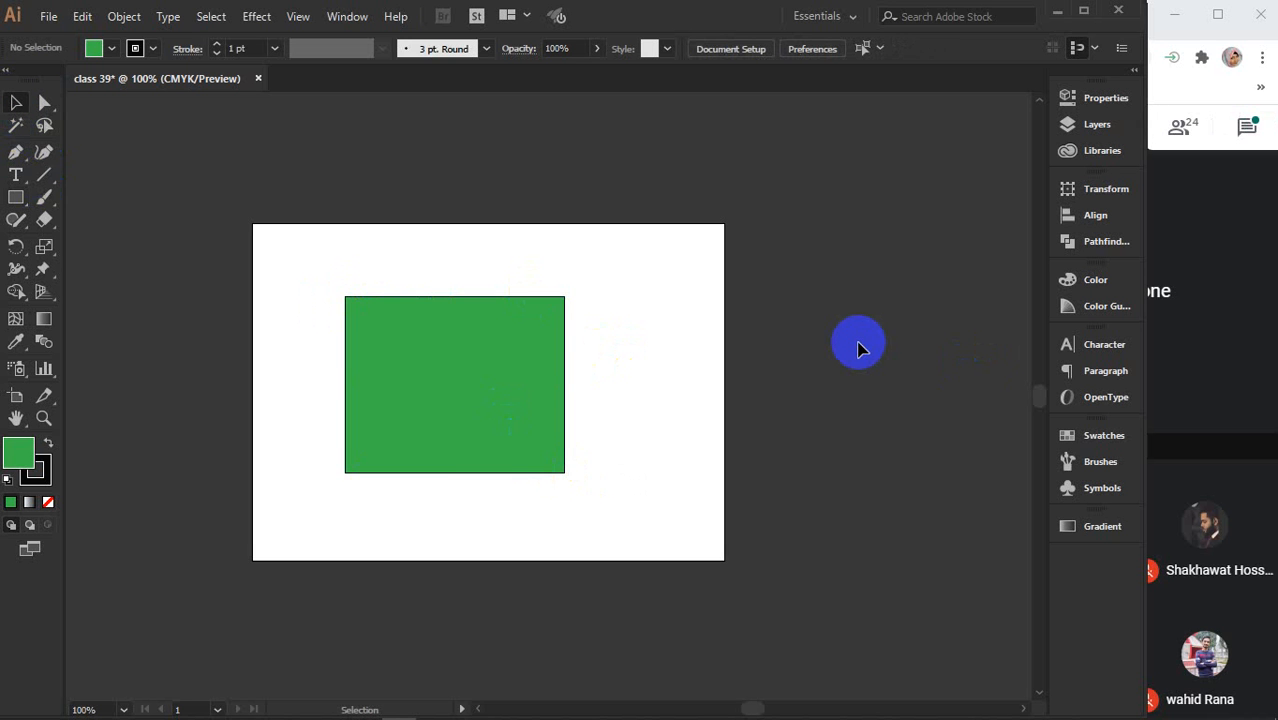
click(414, 371)
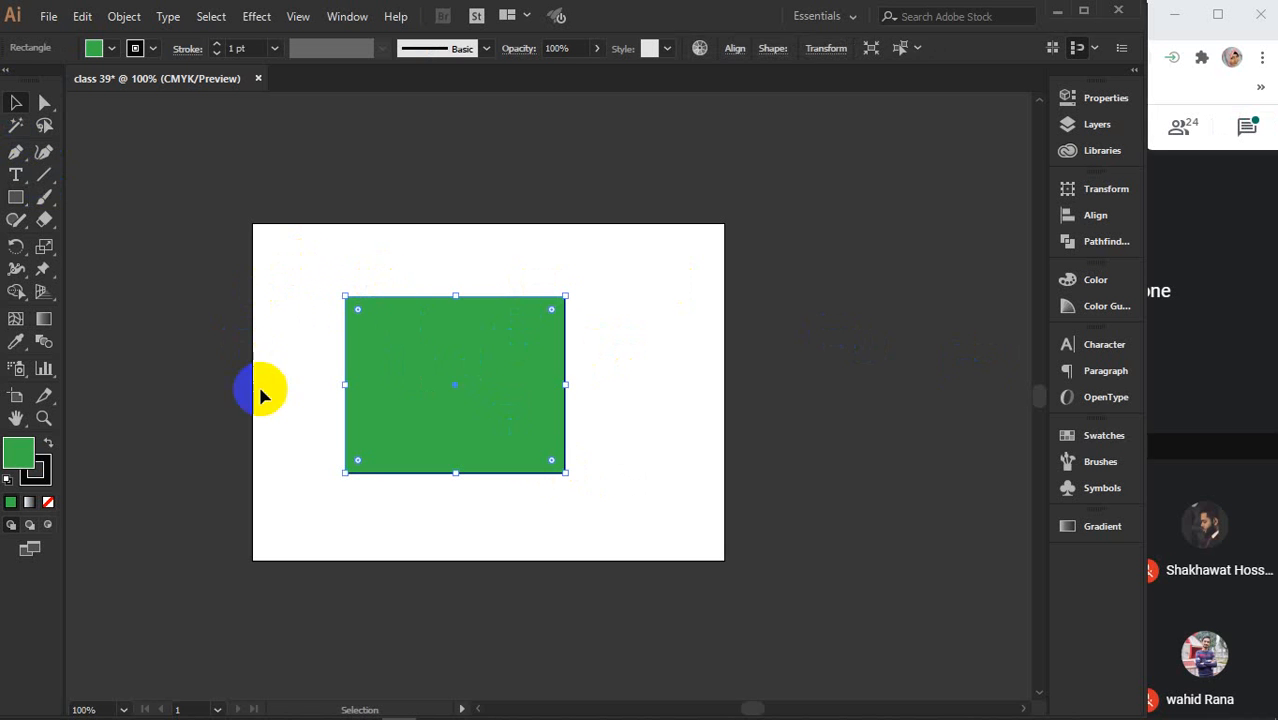
click(359, 205)
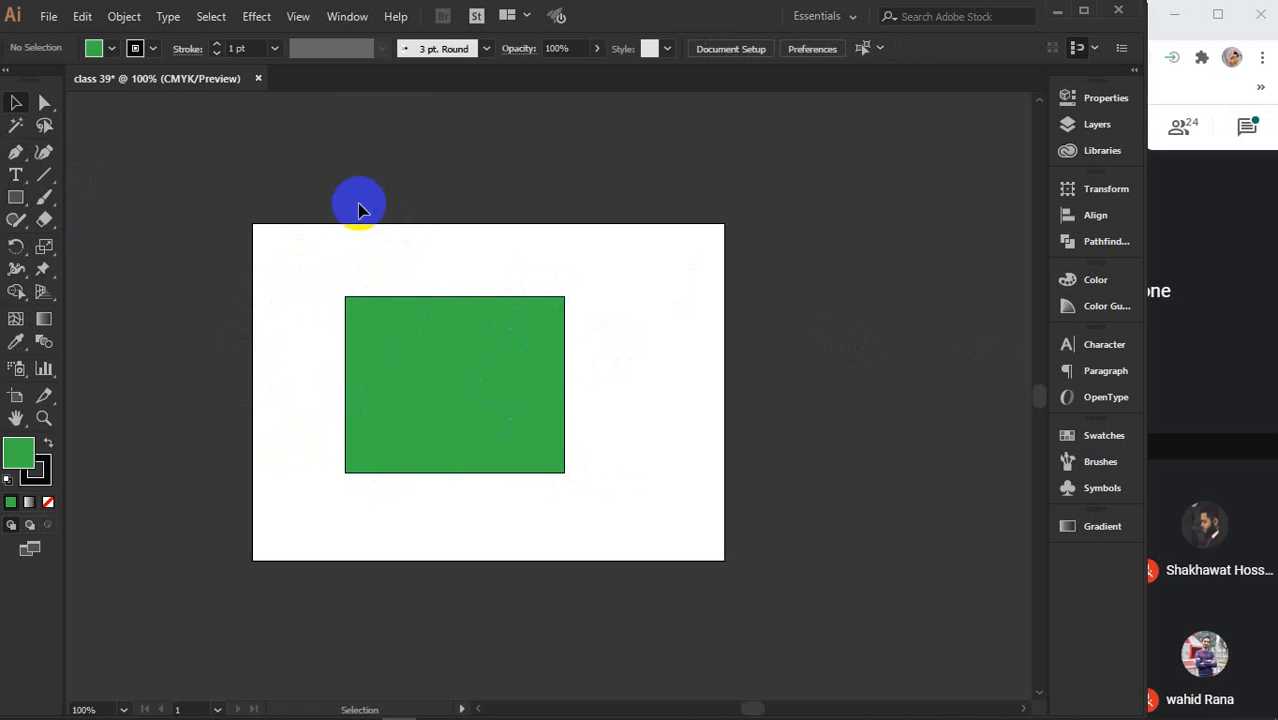
click(12, 92)
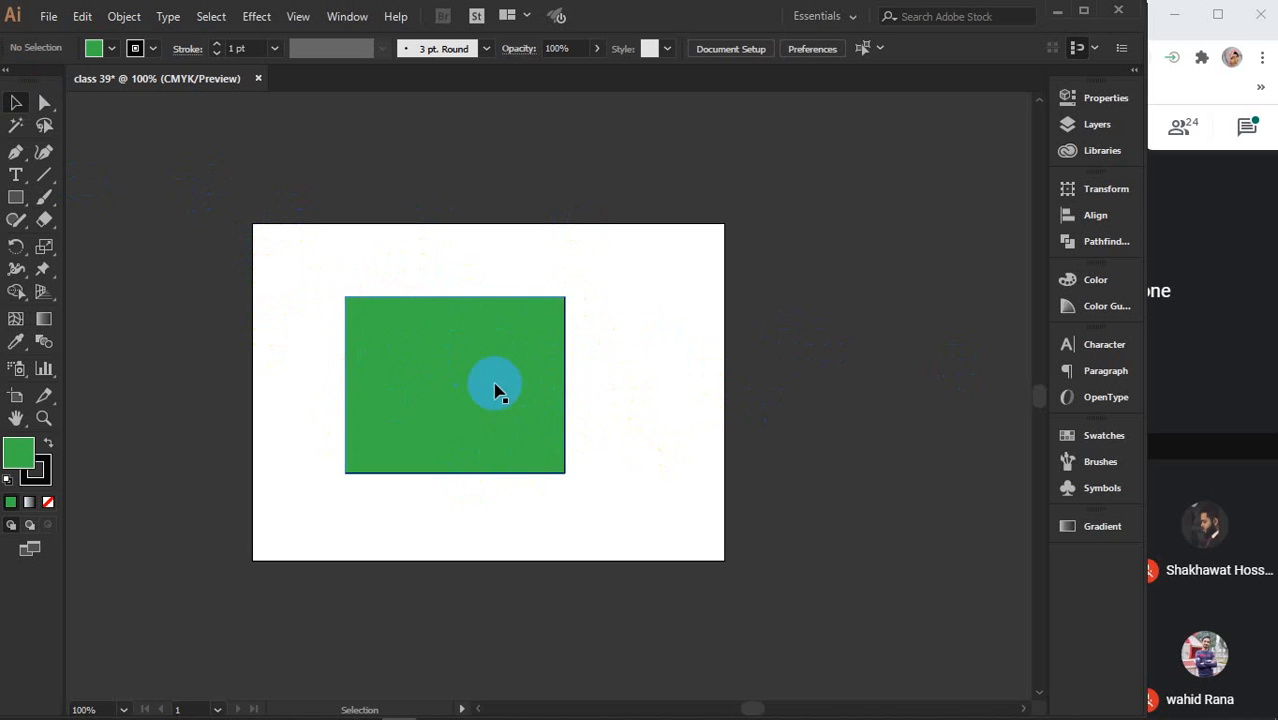
Move the green rectangle to different places on the artboard, ending near the artboard's centre
drag(495, 390, 715, 385)
drag(679, 338, 393, 378)
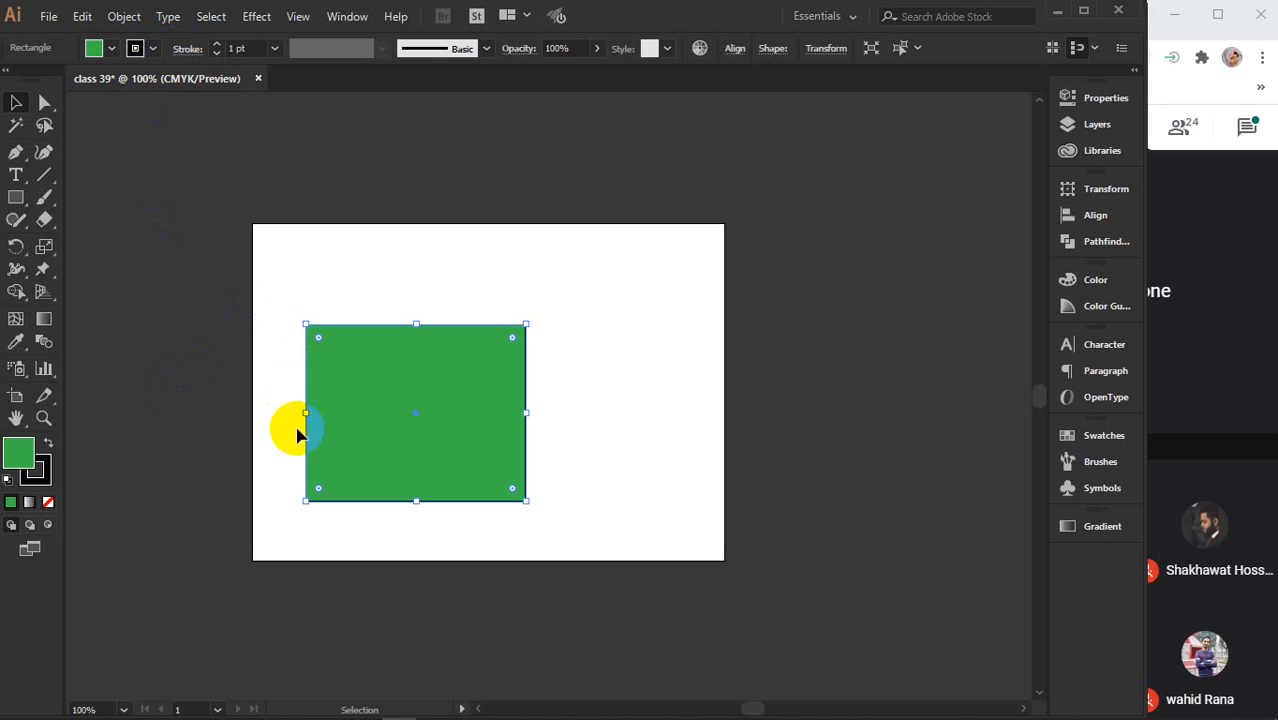
click(454, 260)
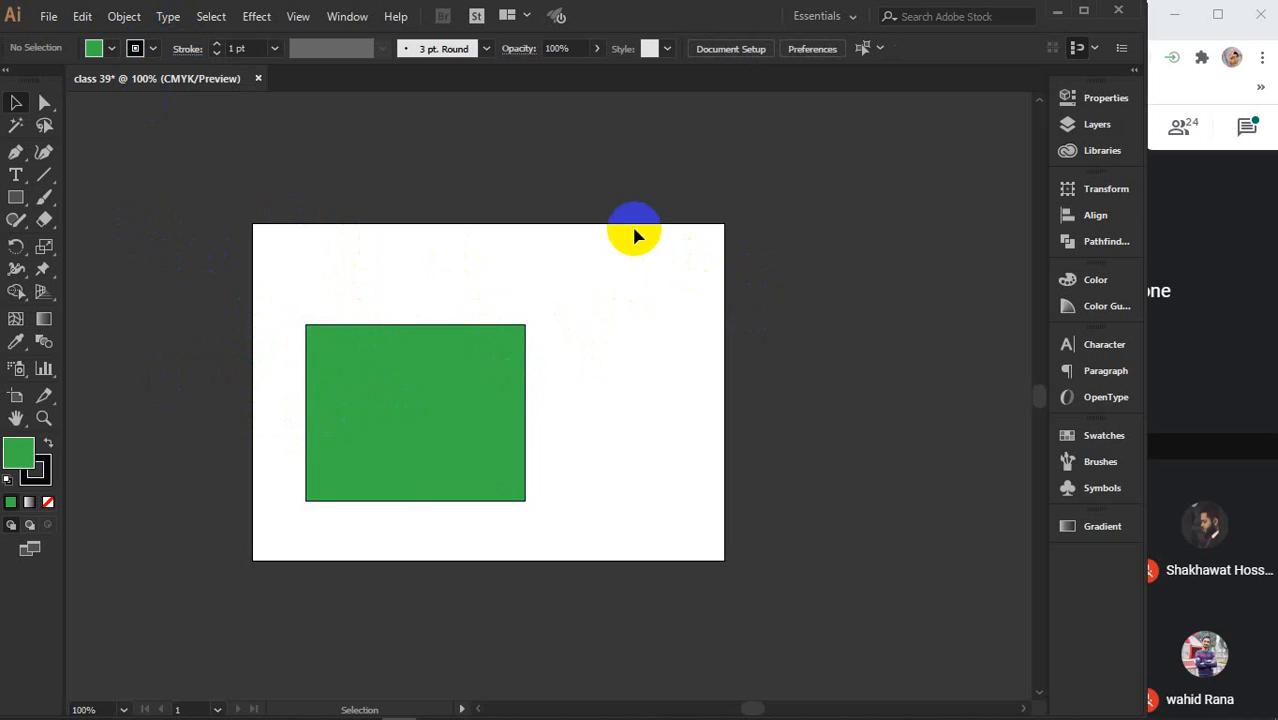
drag(366, 416, 590, 322)
drag(600, 305, 735, 225)
drag(686, 270, 448, 380)
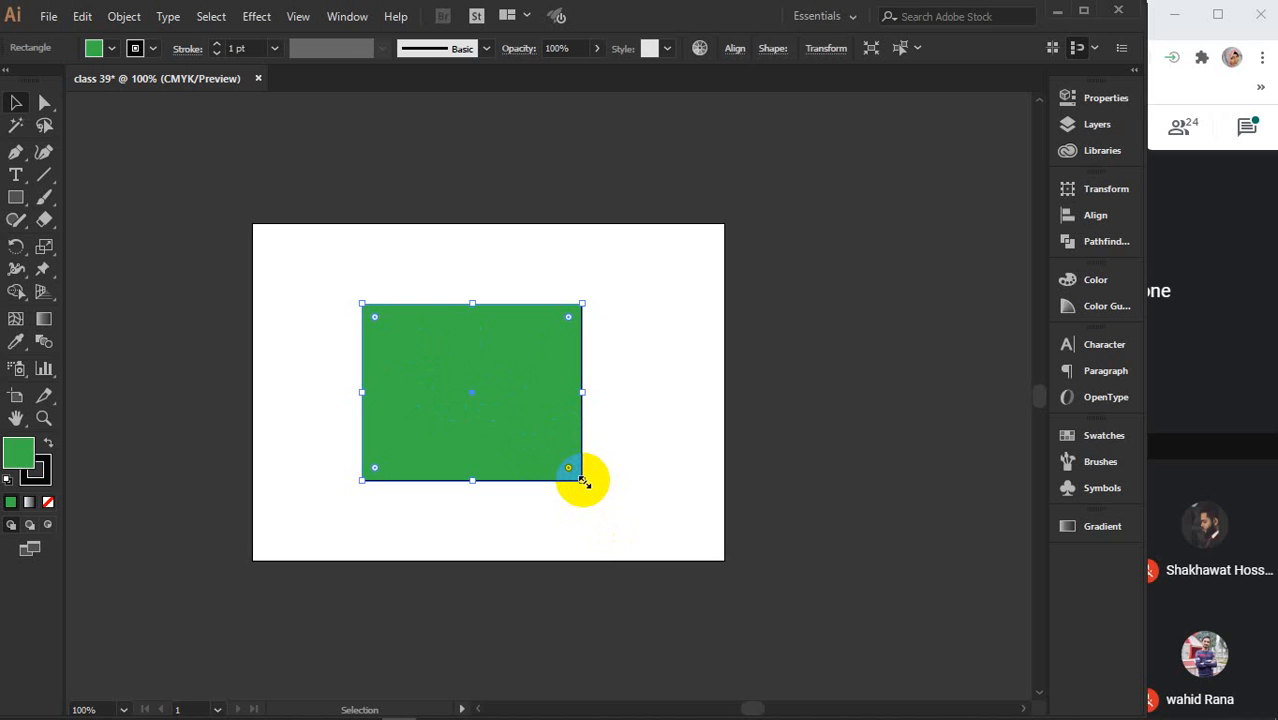
Resize the green rectangle from its lower-right corner, and undo, redo and again undo the last resize
drag(583, 482, 643, 484)
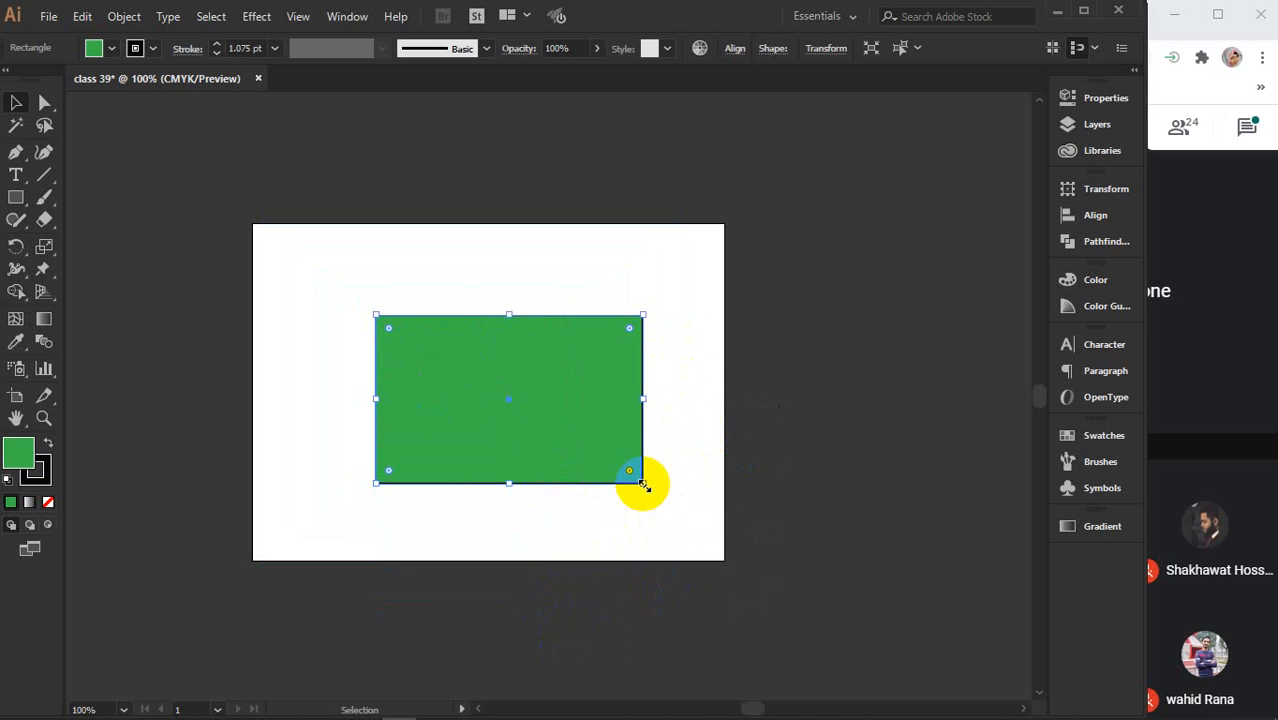
key(a)
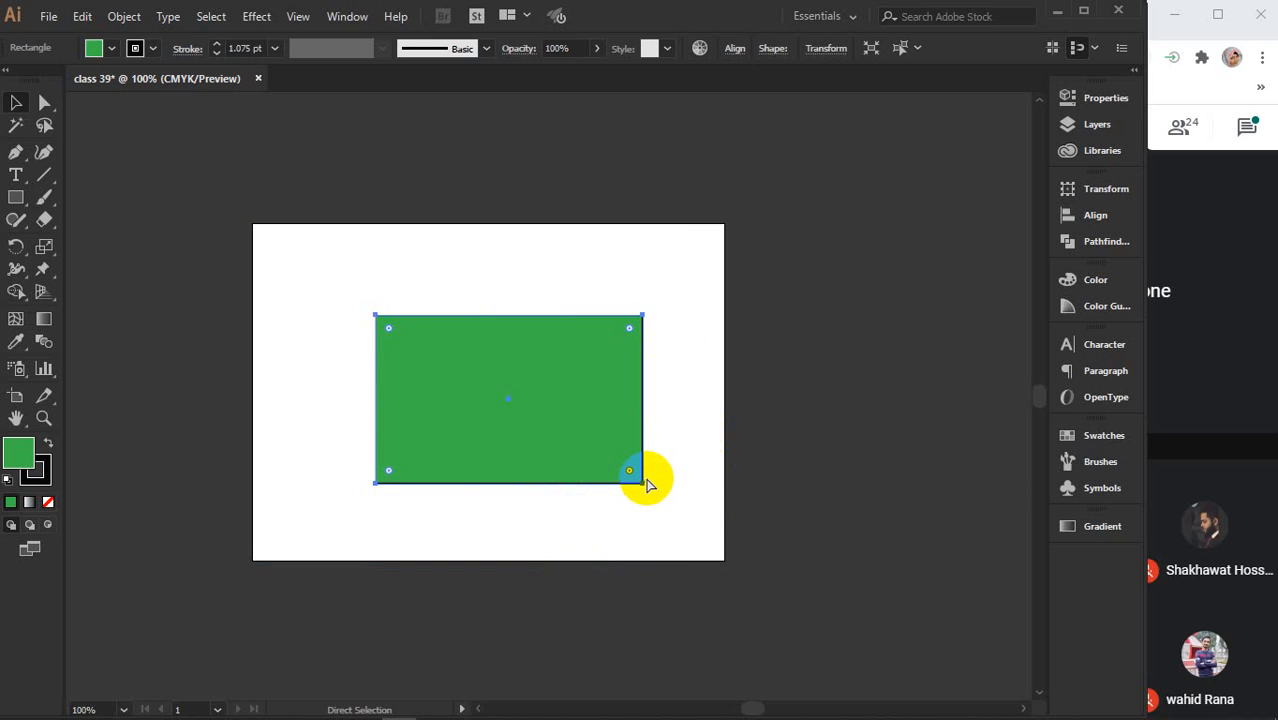
key(ctrl+z)
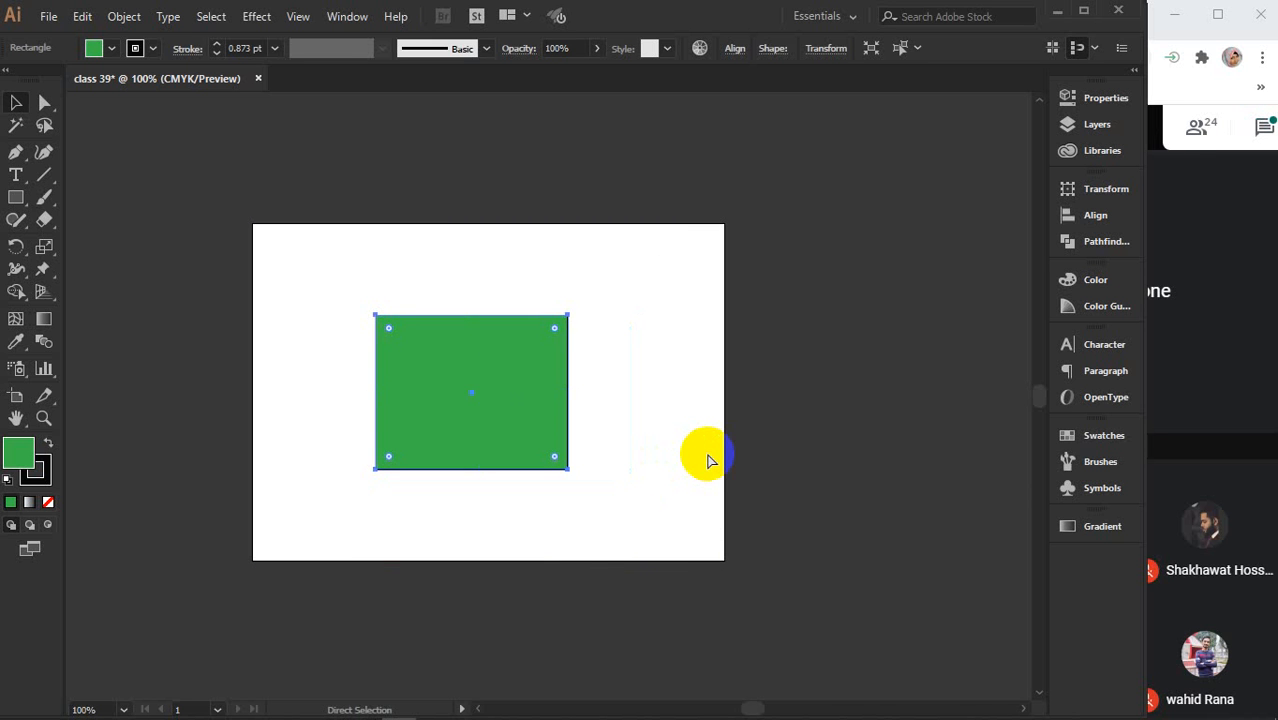
key(ctrl)
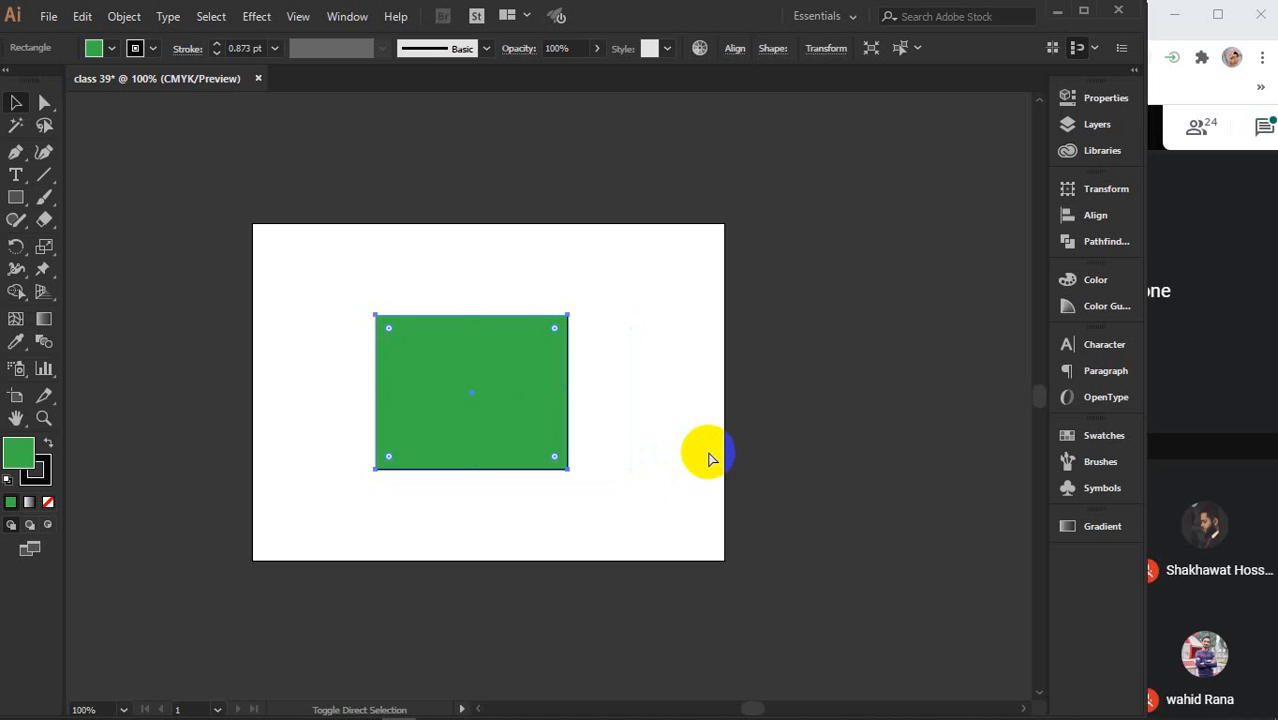
key(ctrl+shift+z)
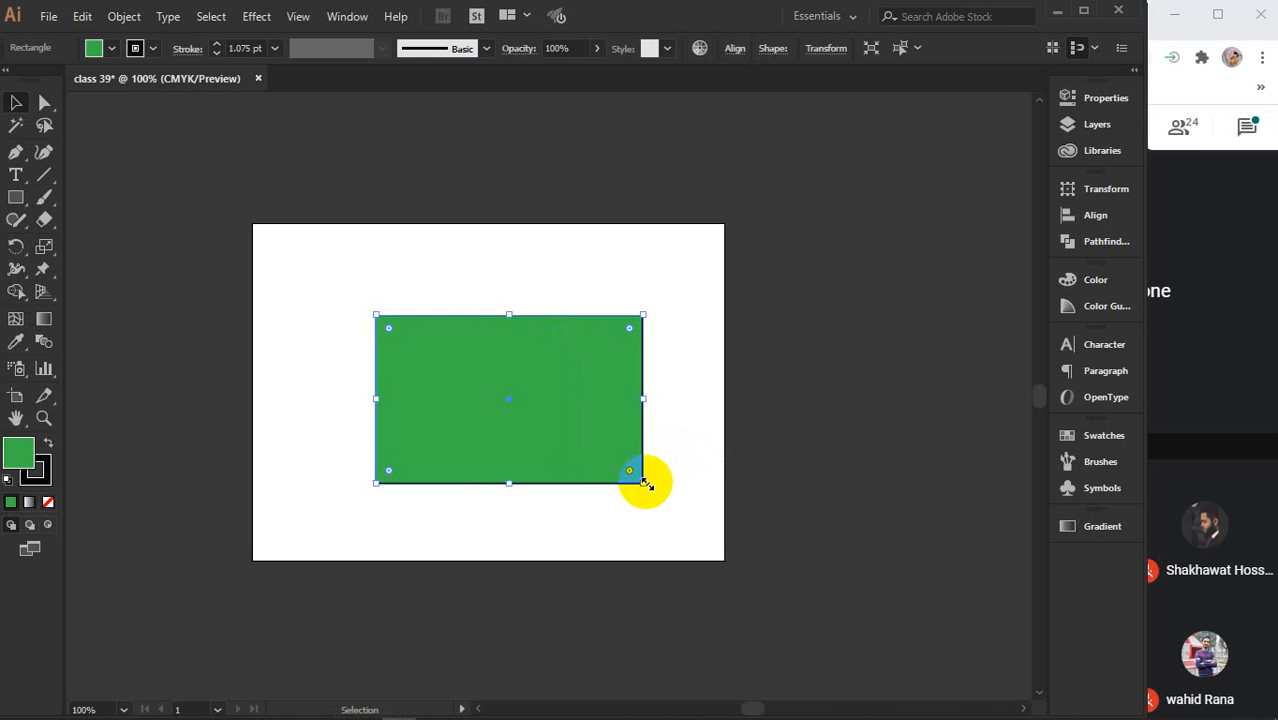
key(ctrl+z)
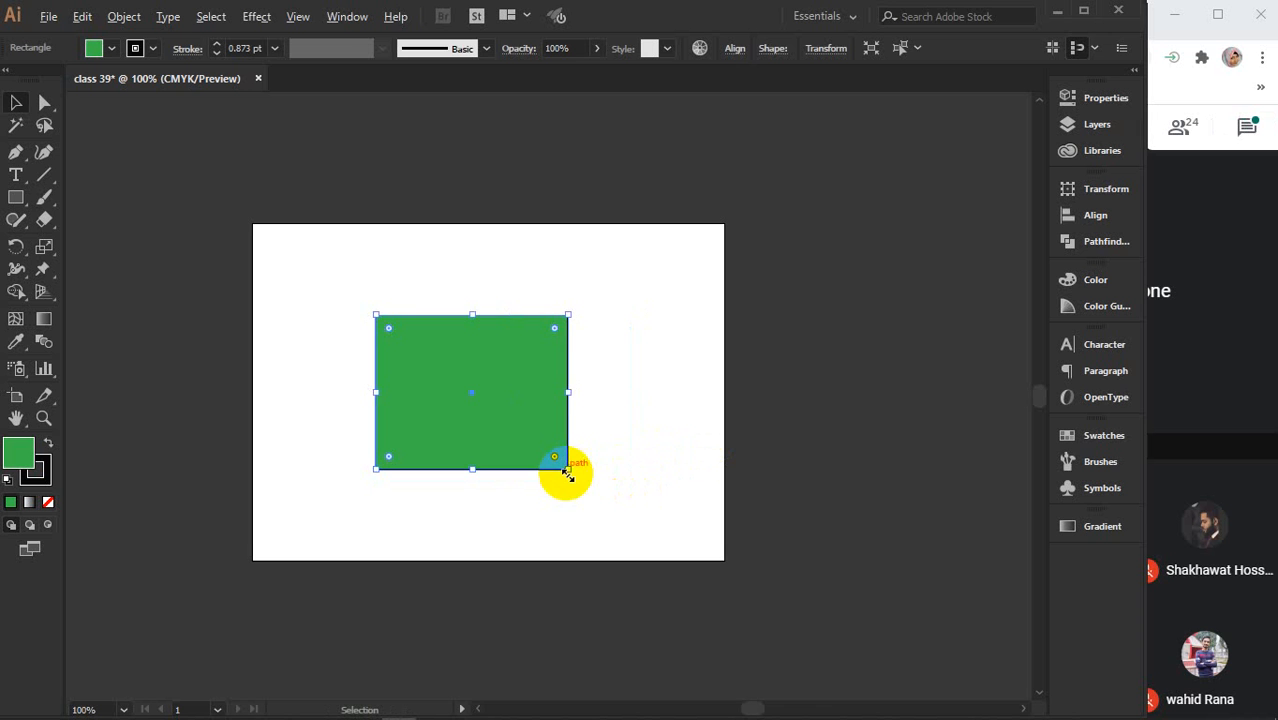
Enlarge the green rectangle proportionally, first from its centre and again from its corner, and move it slightly upward
drag(567, 476, 624, 514)
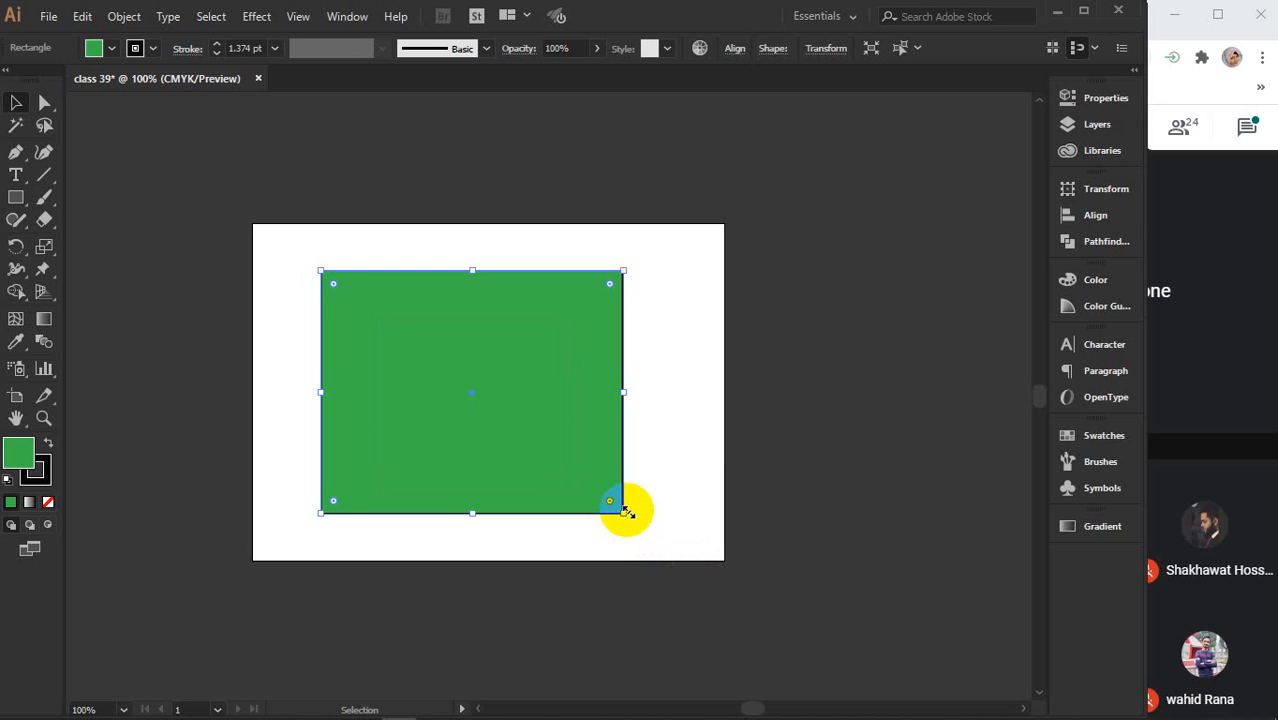
mouse_move(622, 513)
mouse_down()
mouse_move(708, 589)
mouse_move(528, 404)
mouse_move(516, 422)
mouse_move(690, 585)
mouse_move(676, 540)
mouse_up()
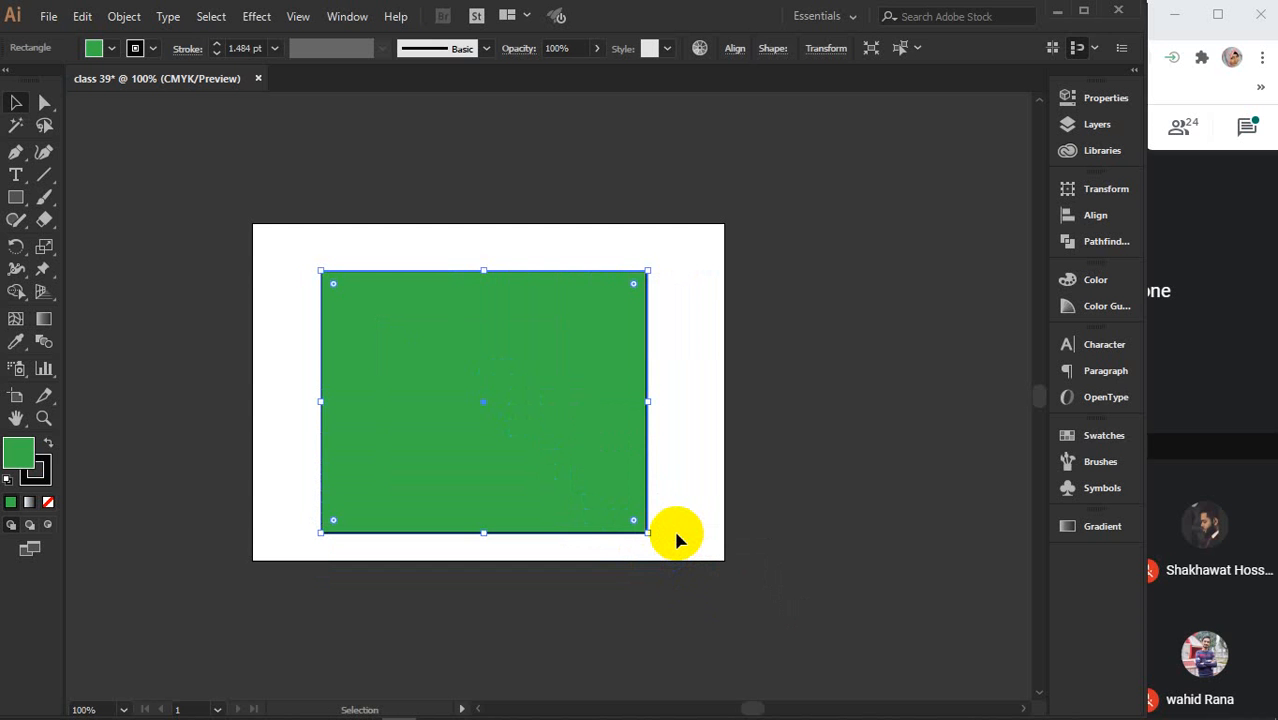
click(677, 426)
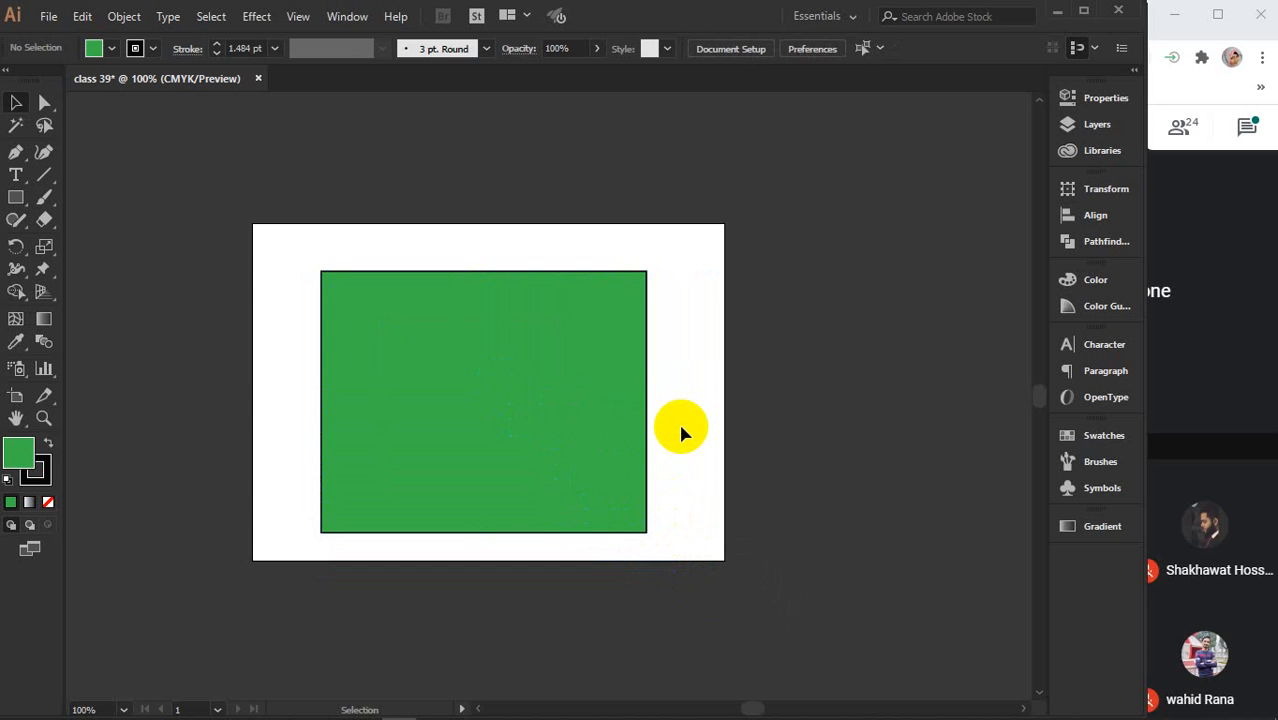
drag(440, 368, 508, 331)
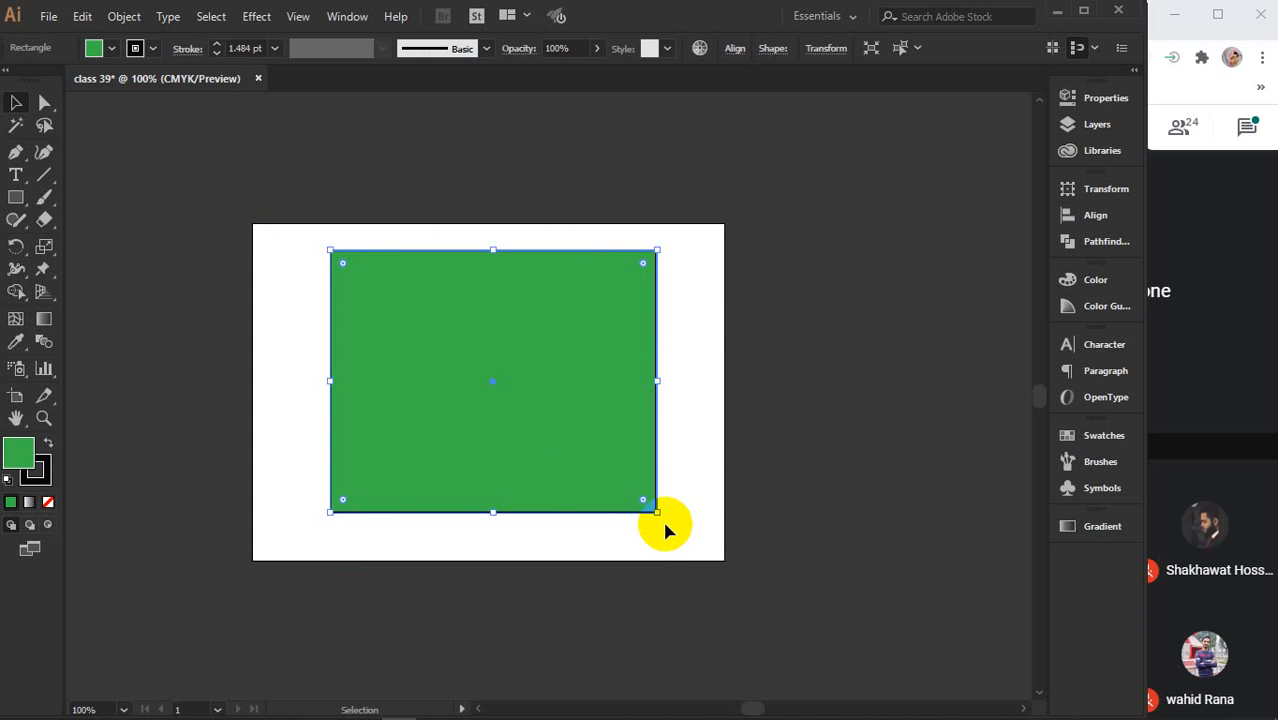
Try rotating the green rectangle slightly counterclockwise and undo the rotation
drag(667, 521, 713, 505)
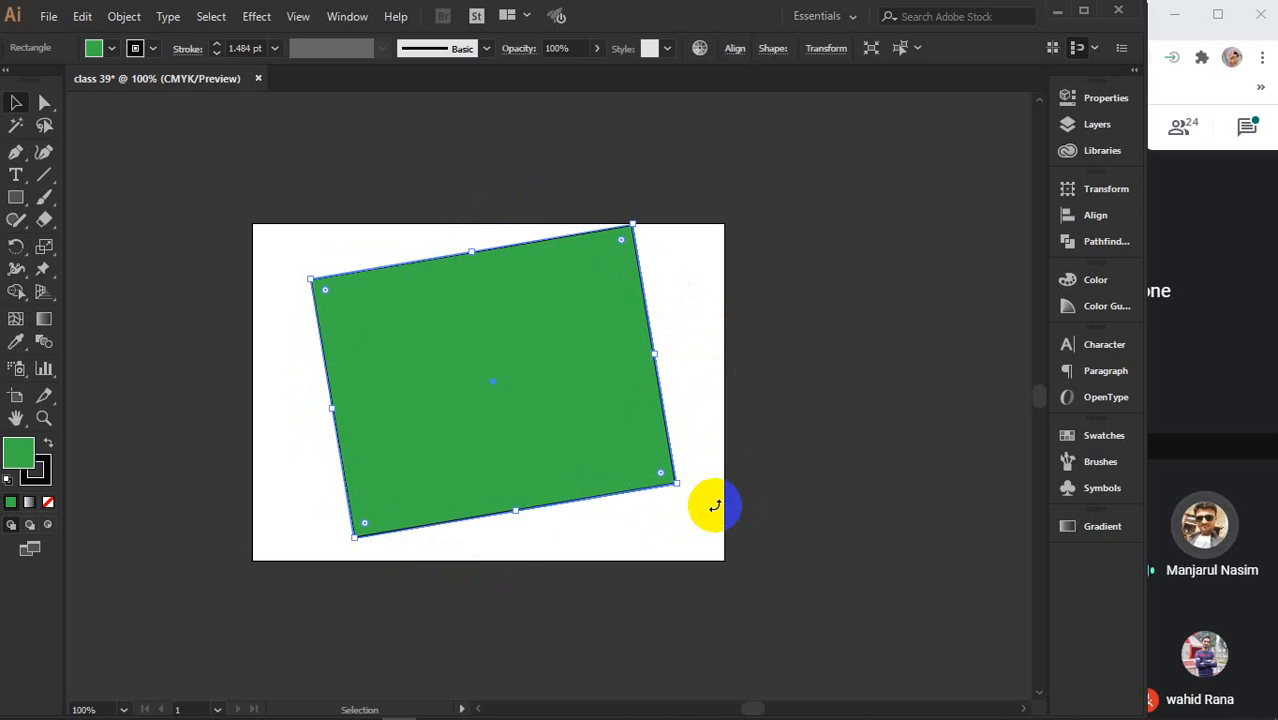
key(ctrl+z)
key(ctrl+z)
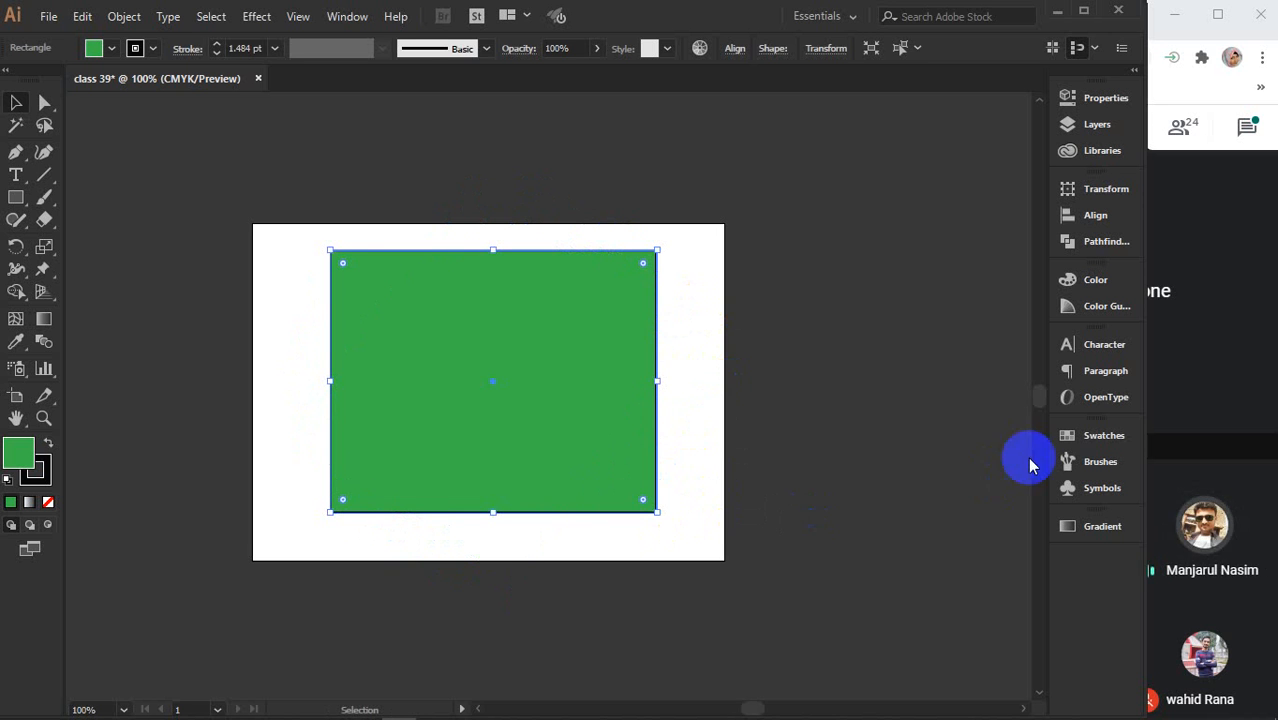
Make the application window slightly narrower
drag(1145, 461, 1112, 472)
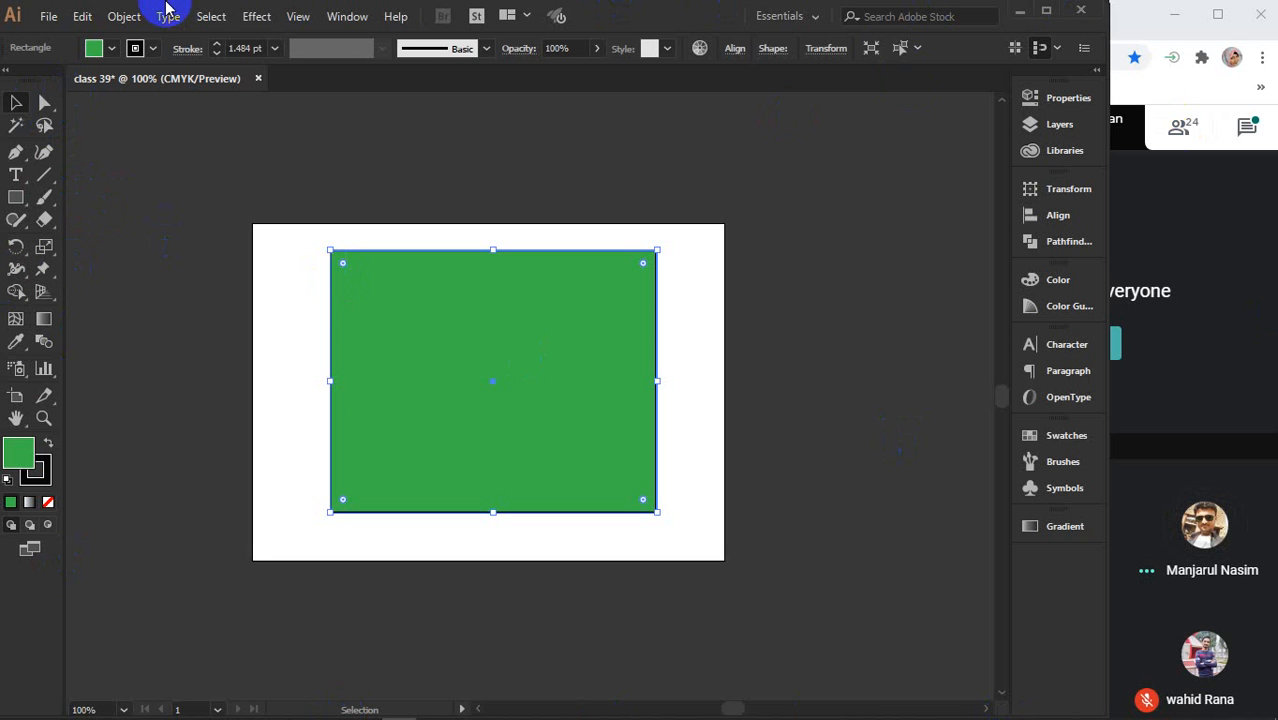
drag(692, 262, 600, 265)
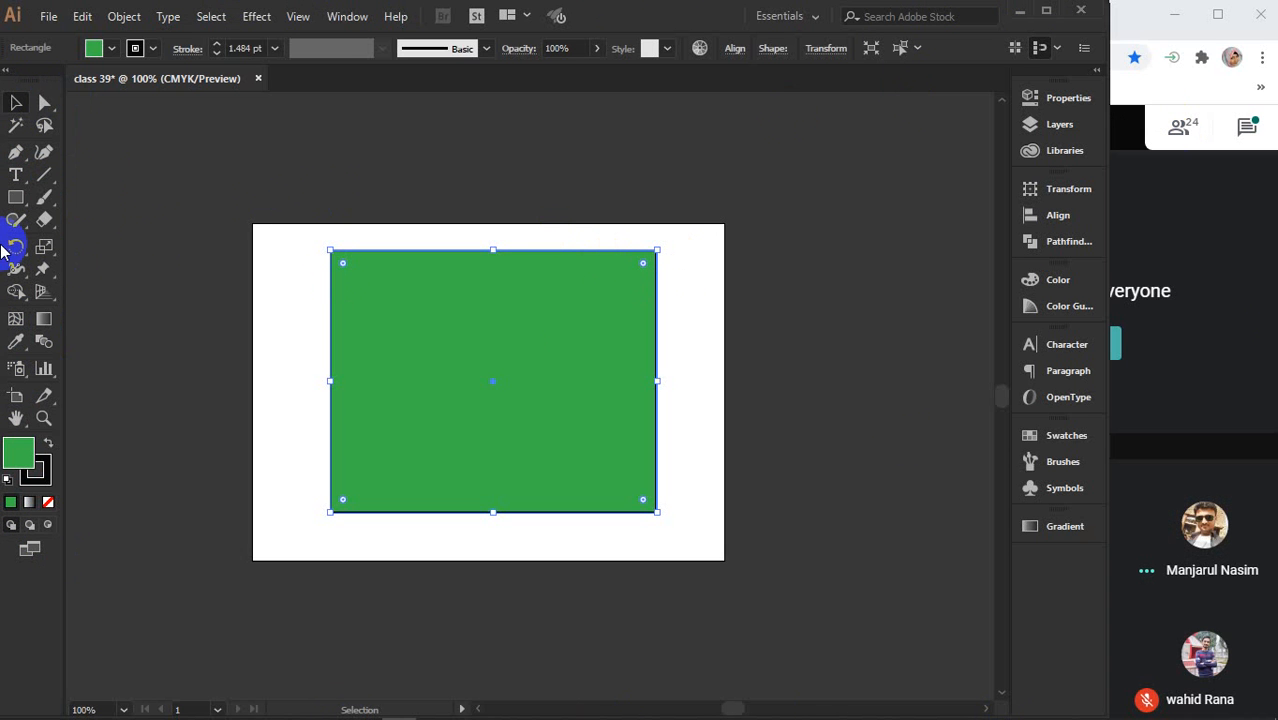
Check which tools panel is enabled among the window's Tools options, and leave the rectangle deselected
click(343, 17)
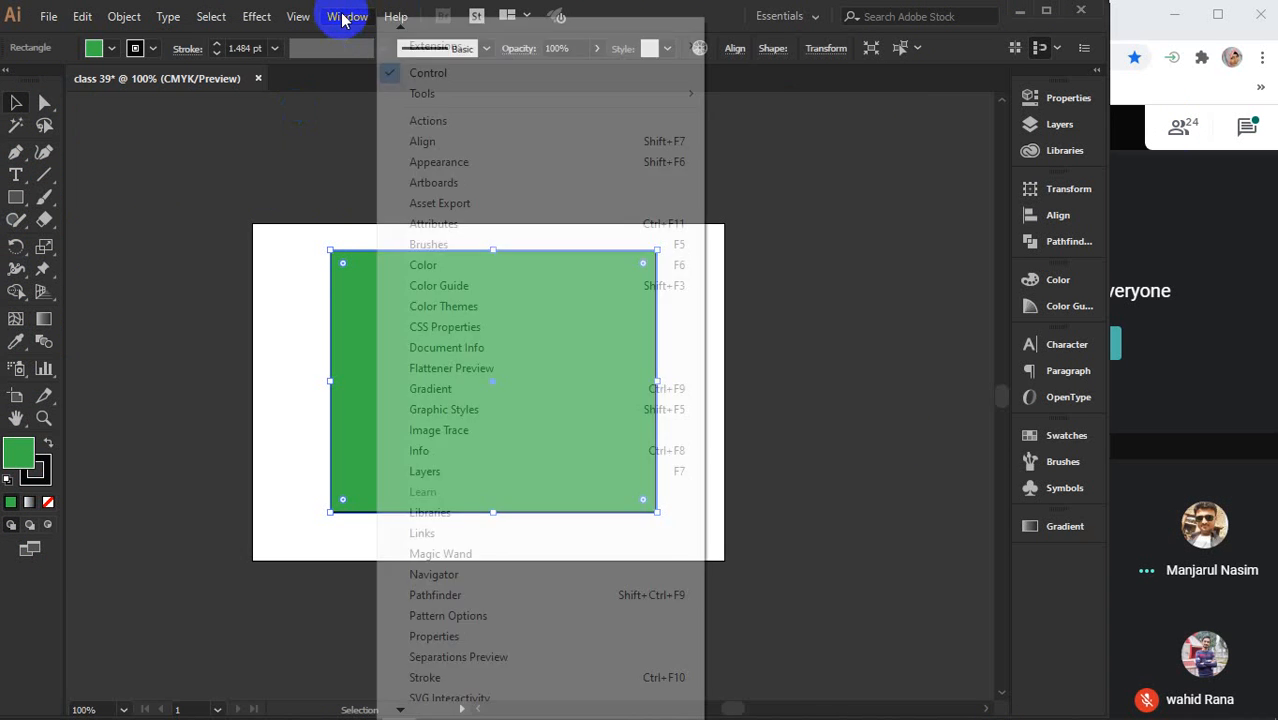
mouse_move(436, 93)
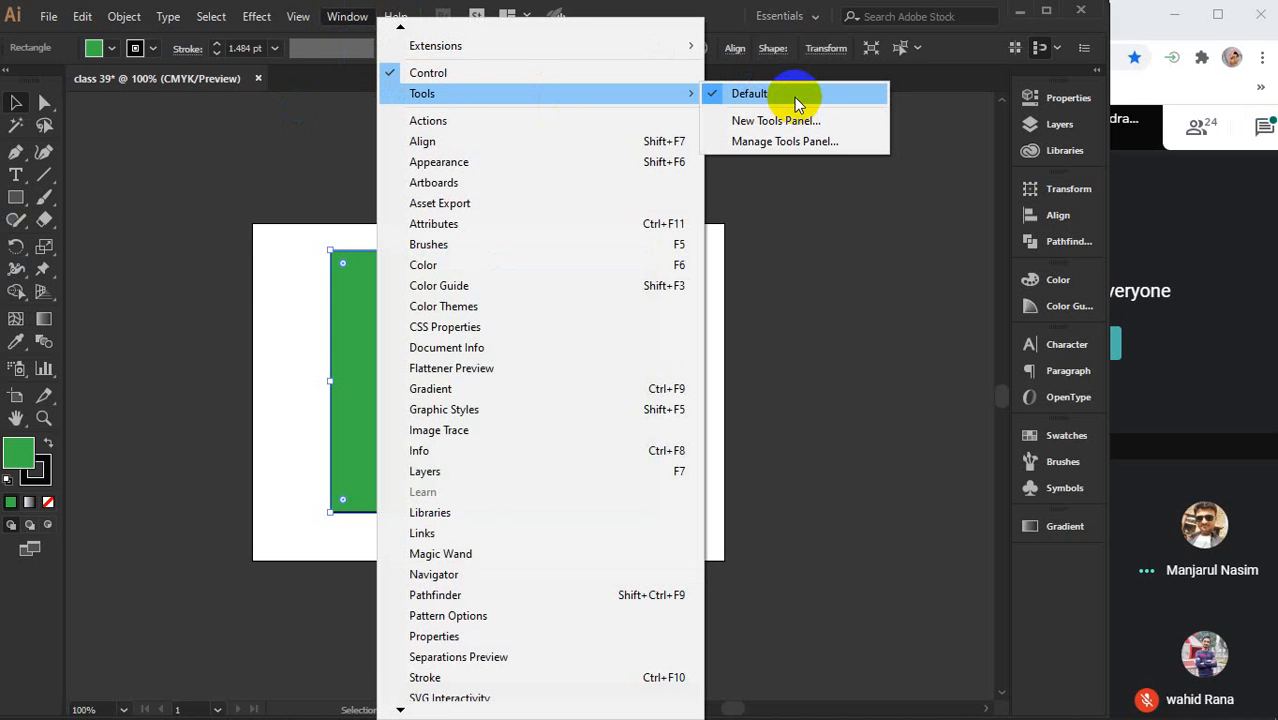
click(829, 287)
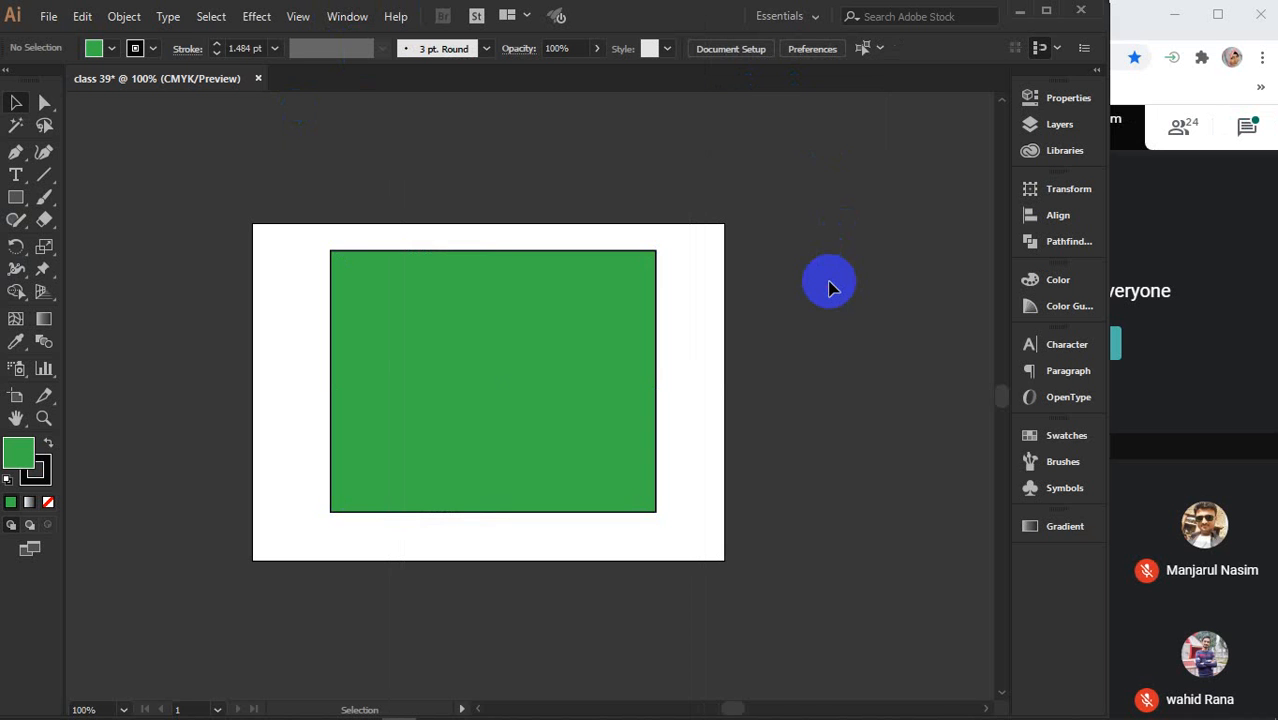
Shift the green rectangle slightly down to centre it on the artboard, and leave it selected
drag(578, 367, 568, 384)
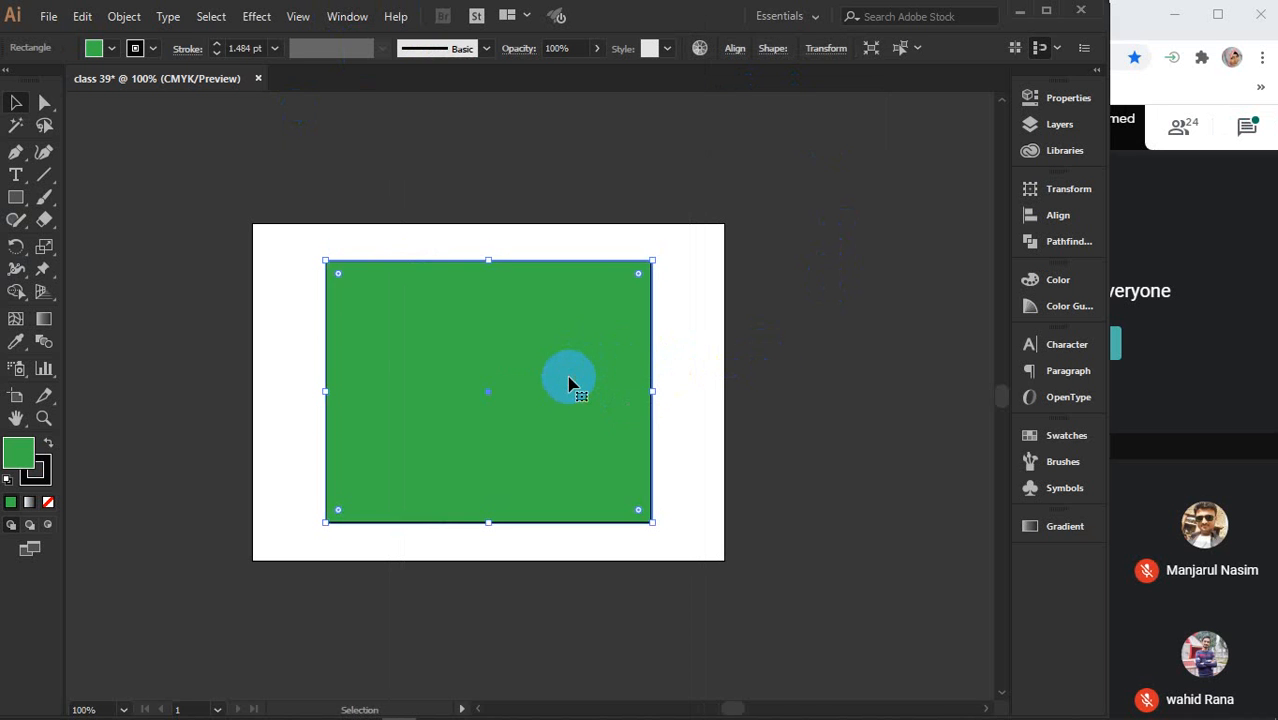
click(800, 374)
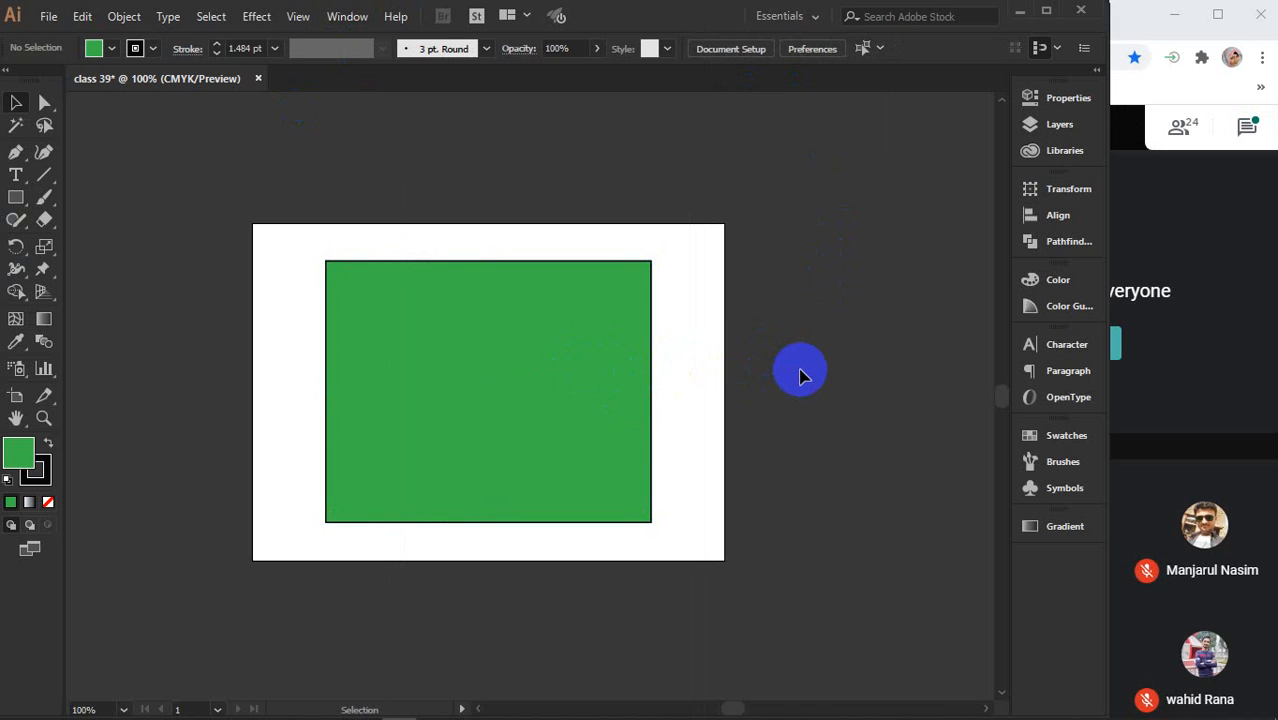
click(465, 343)
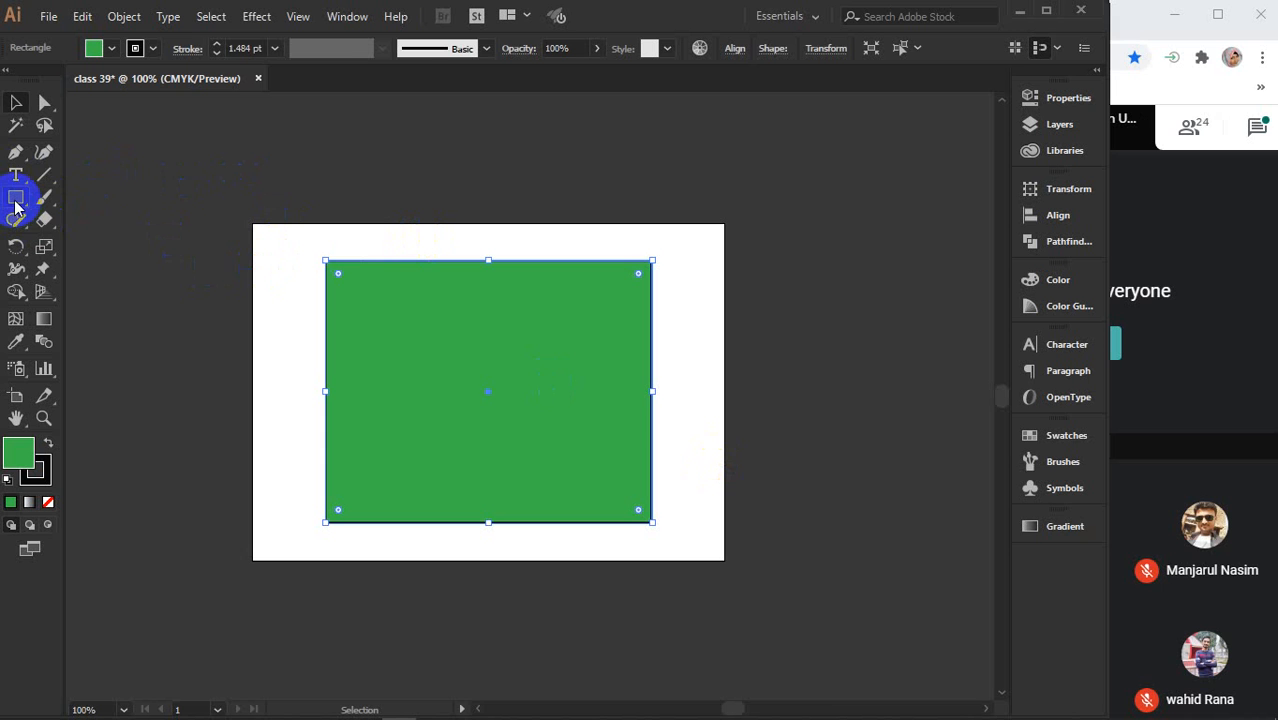
Delete the green rectangle from the artboard
click(535, 308)
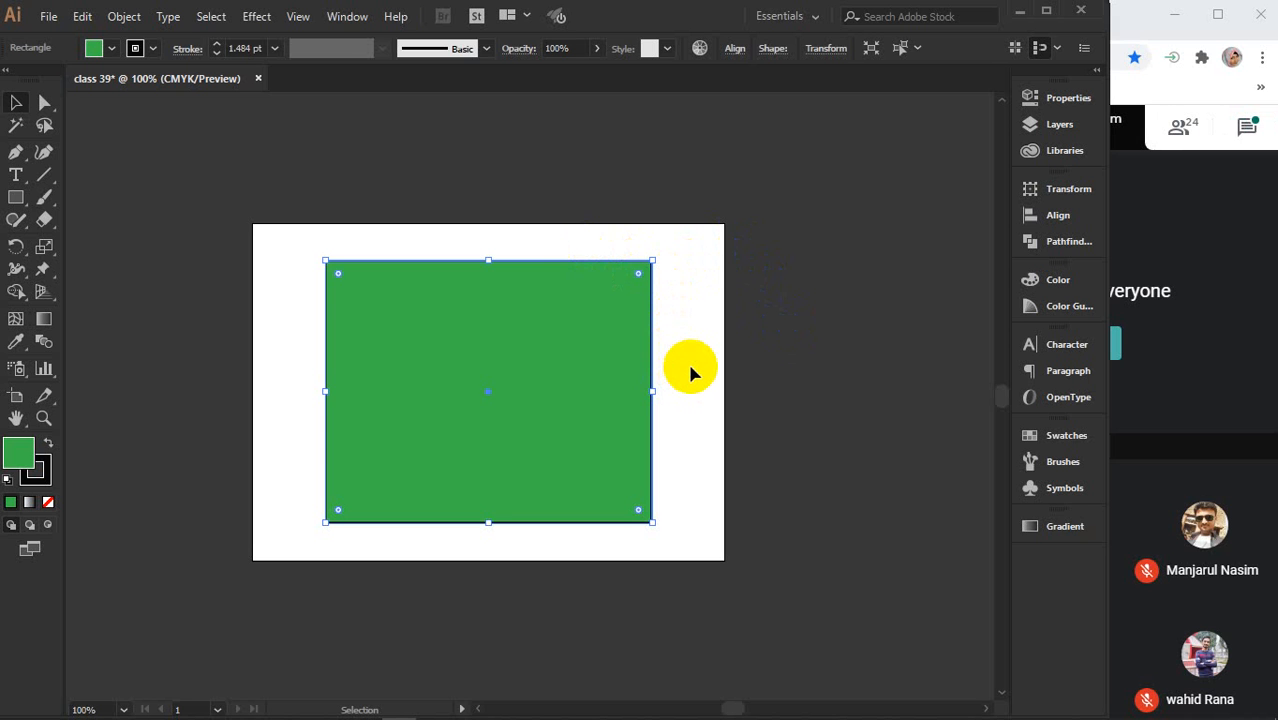
click(573, 345)
key(Delete)
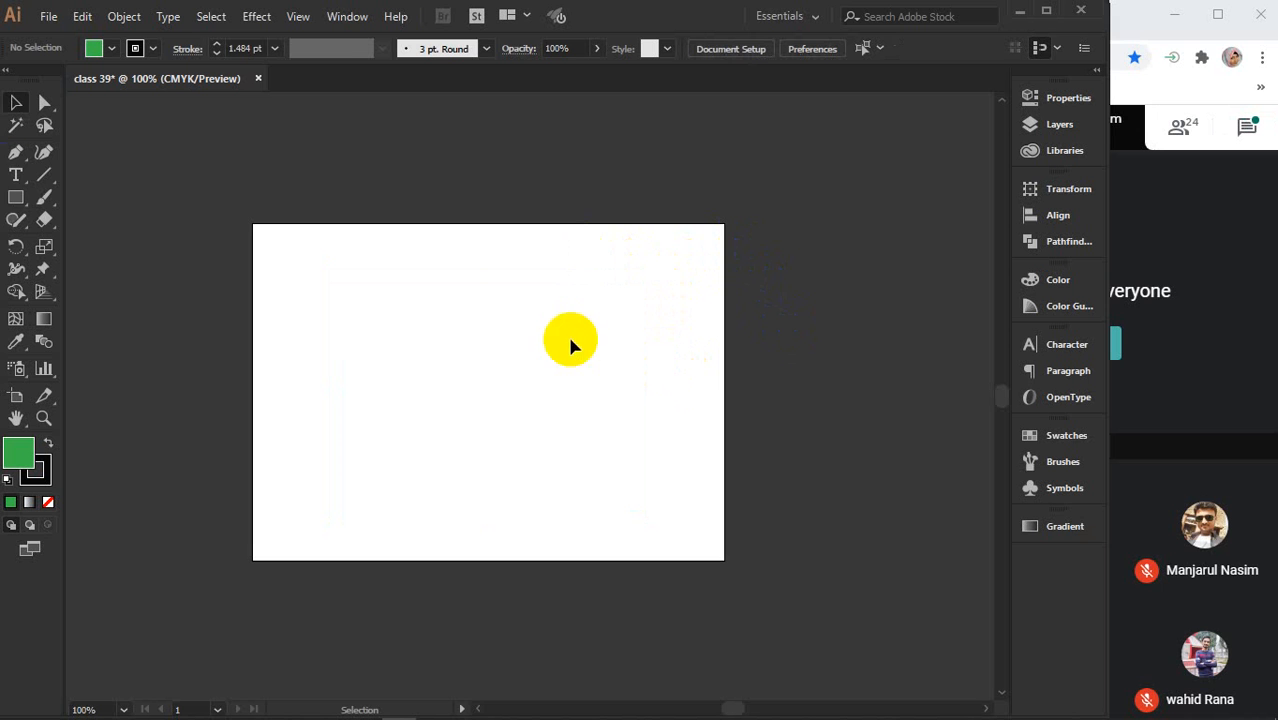
Create a green rectangle exactly 3.5 in wide and 2 in high with the Rectangle tool
click(16, 197)
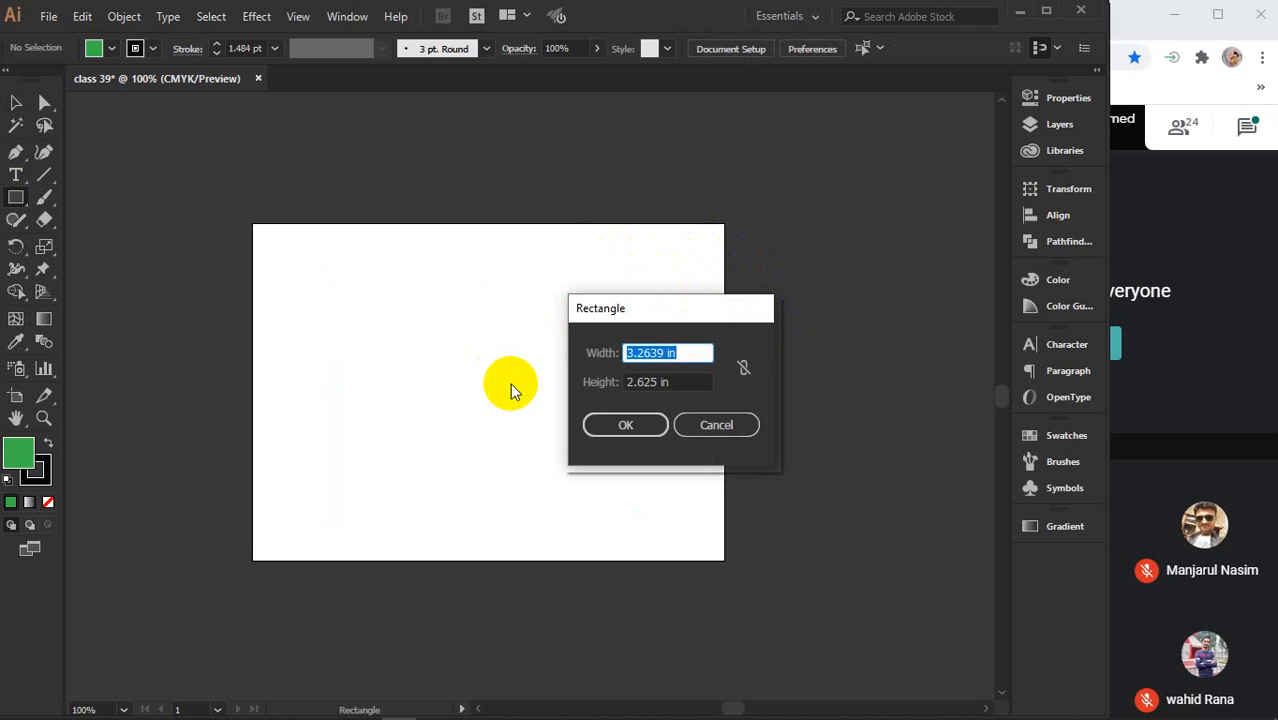
text(3.5)
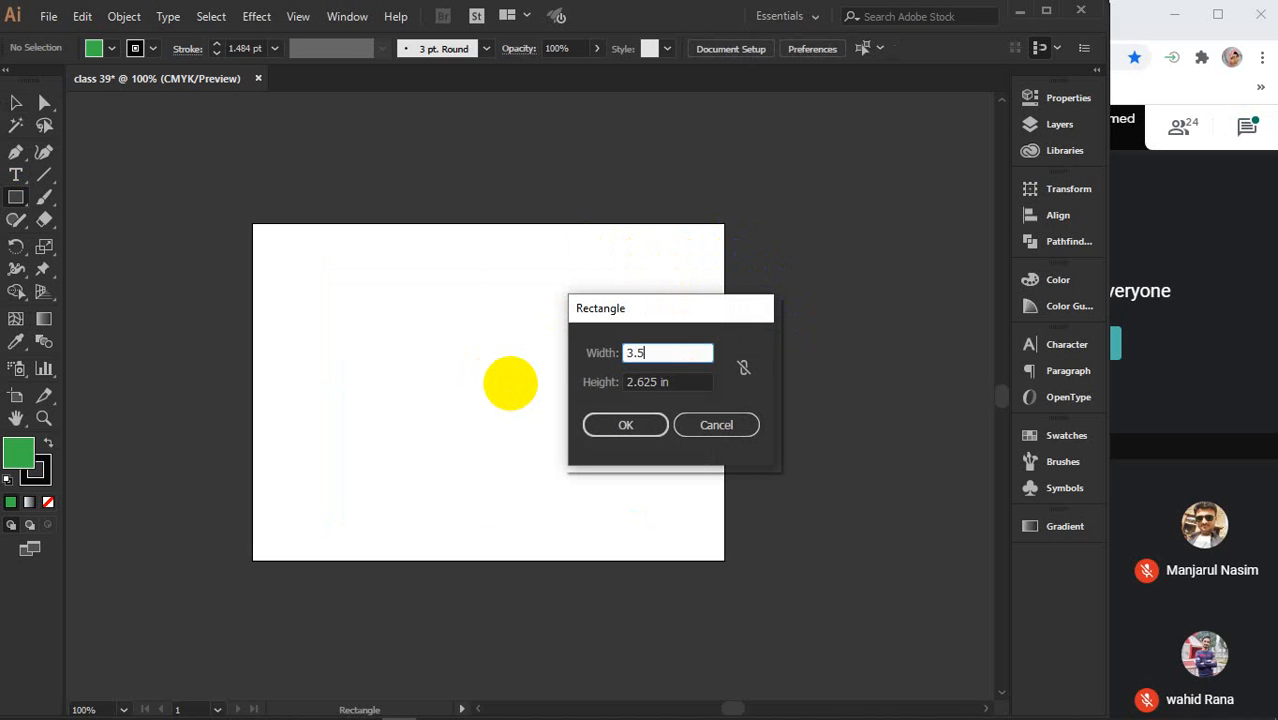
key(Tab)
text(2)
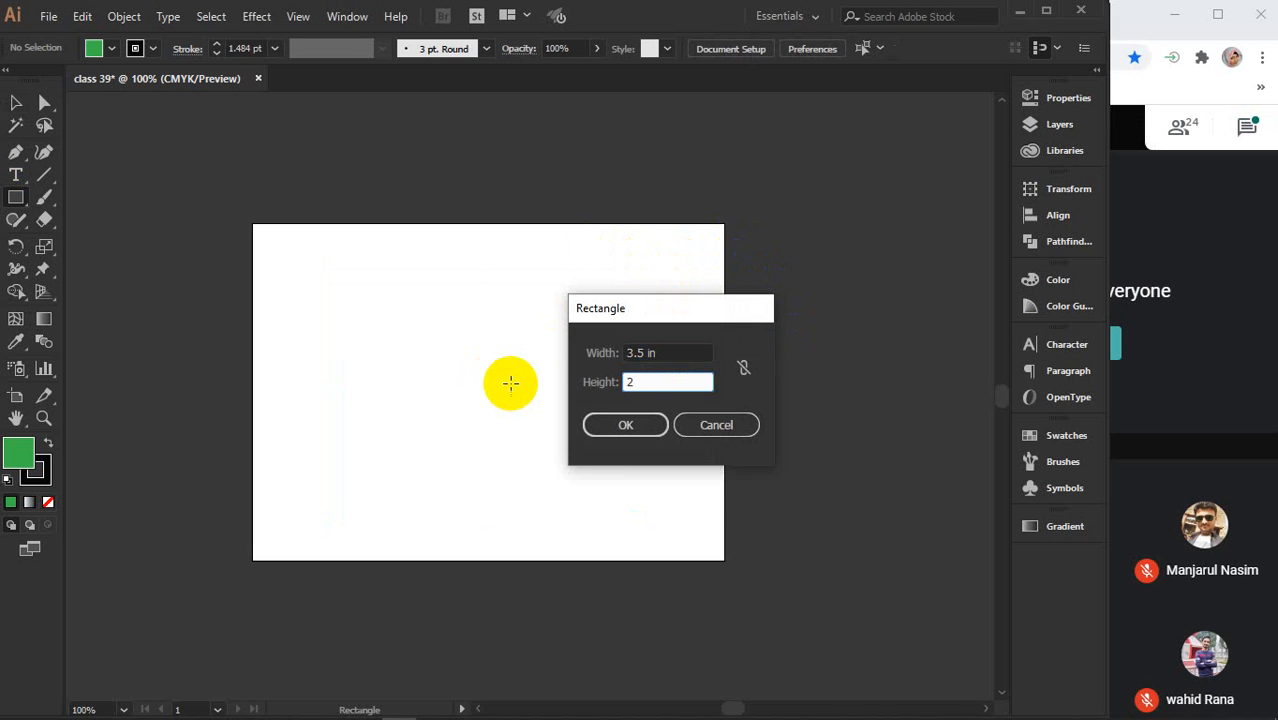
key(Return)
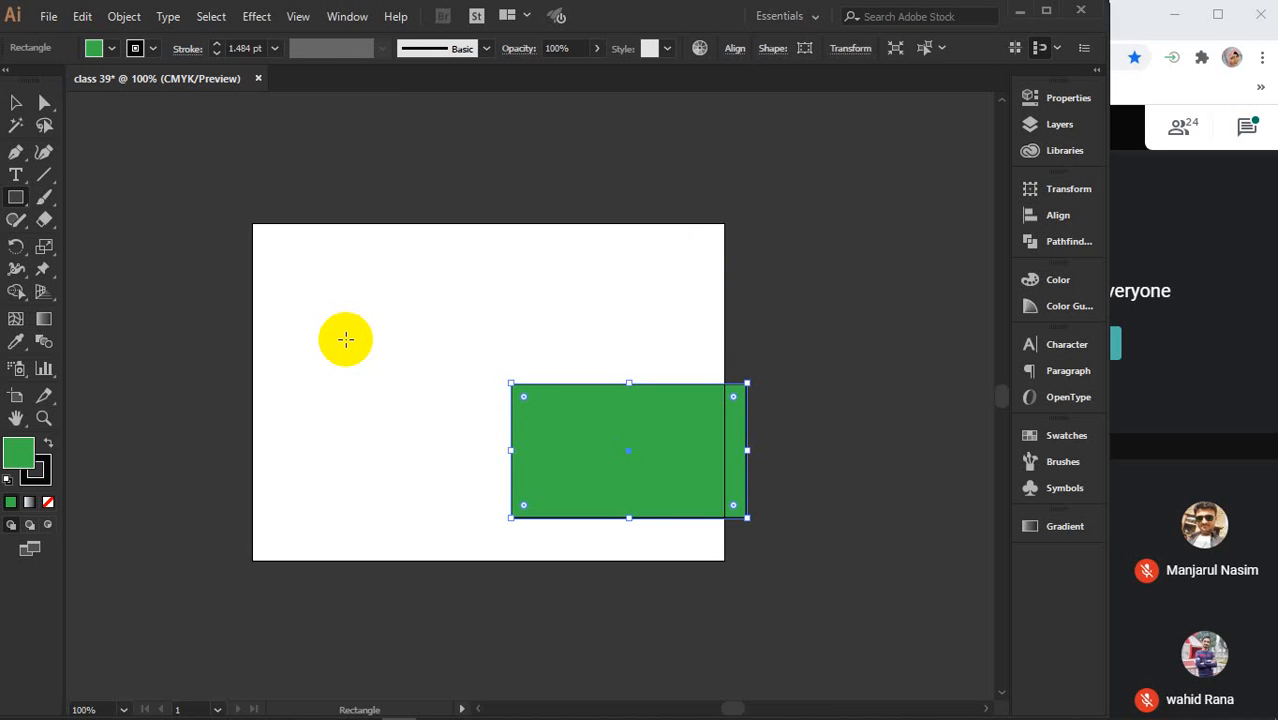
Move the new rectangle to about the centre of the artboard
key(v)
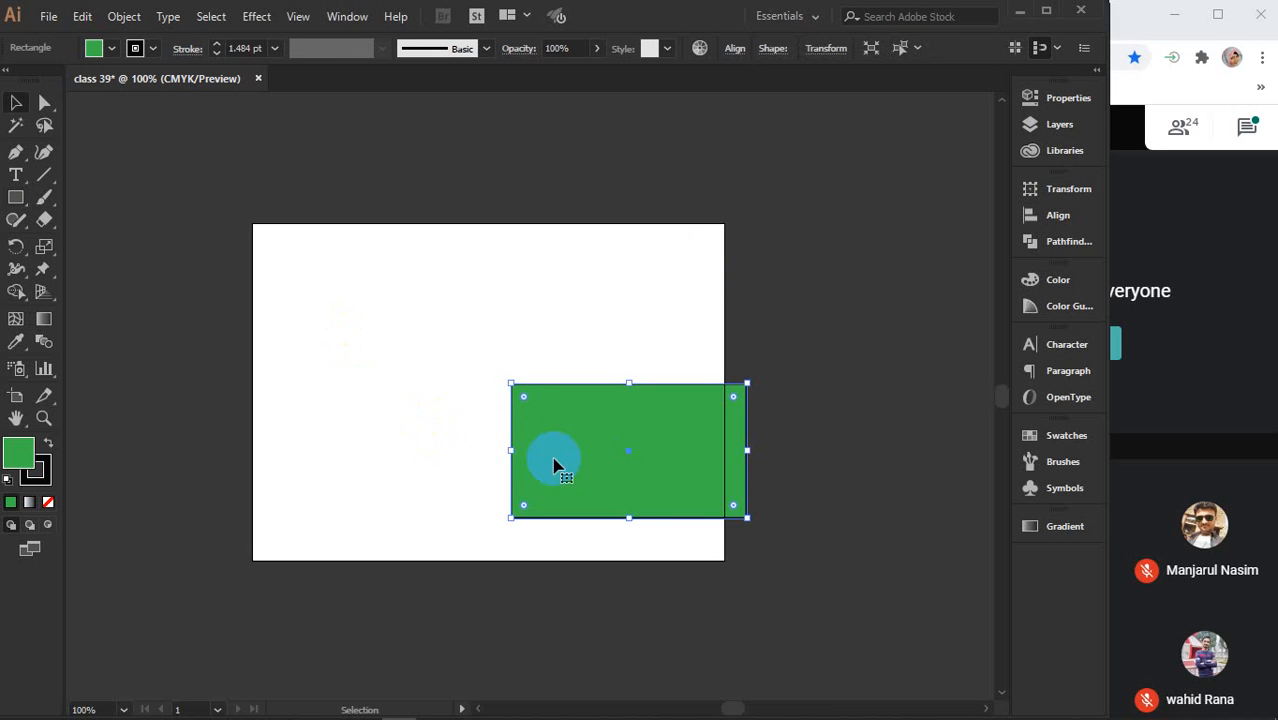
drag(553, 462, 455, 400)
scroll(455, 400, up, 2)
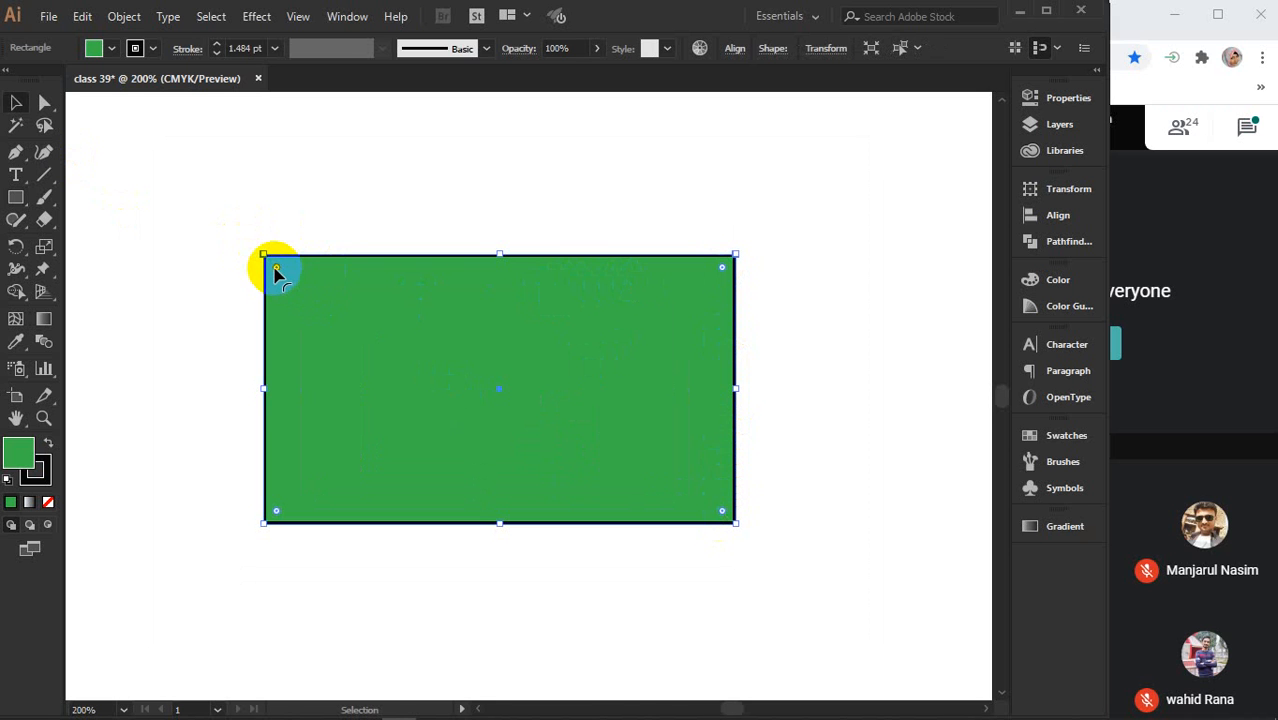
Try rounding all four corners of the rectangle together, first partly and up to the maximum radius, and undo the rounding
drag(277, 272, 297, 322)
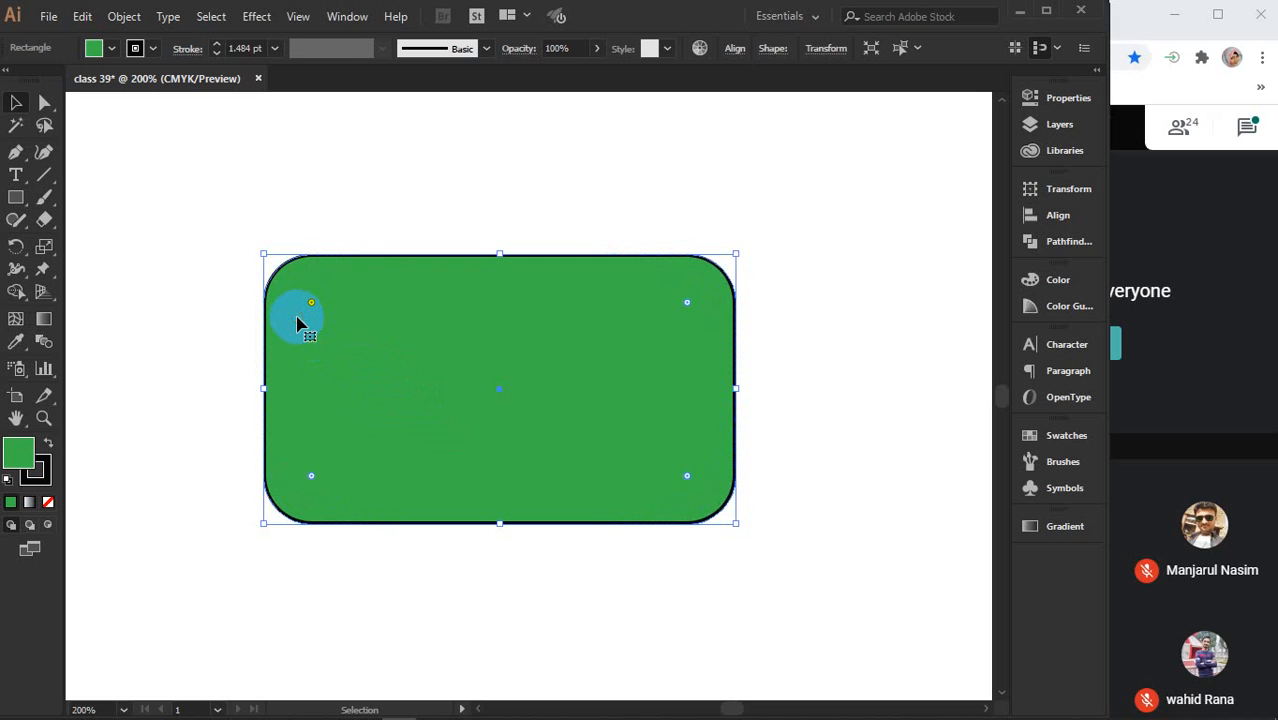
click(870, 272)
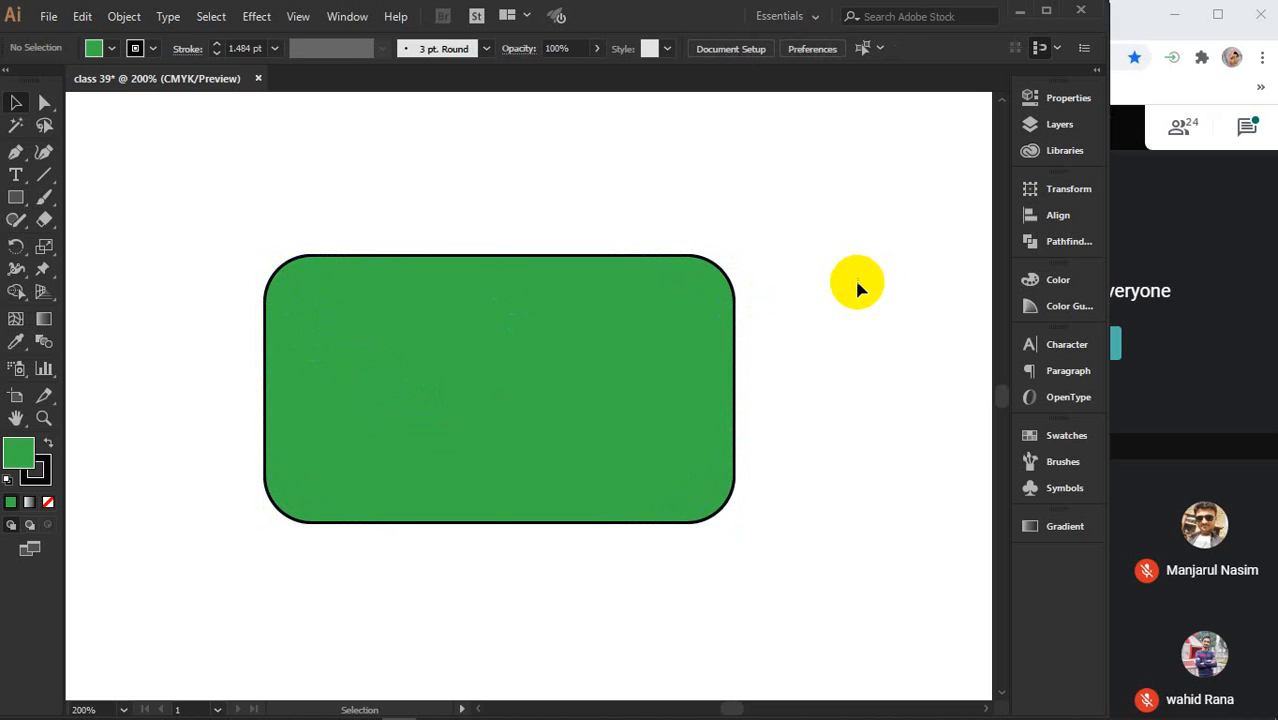
click(605, 365)
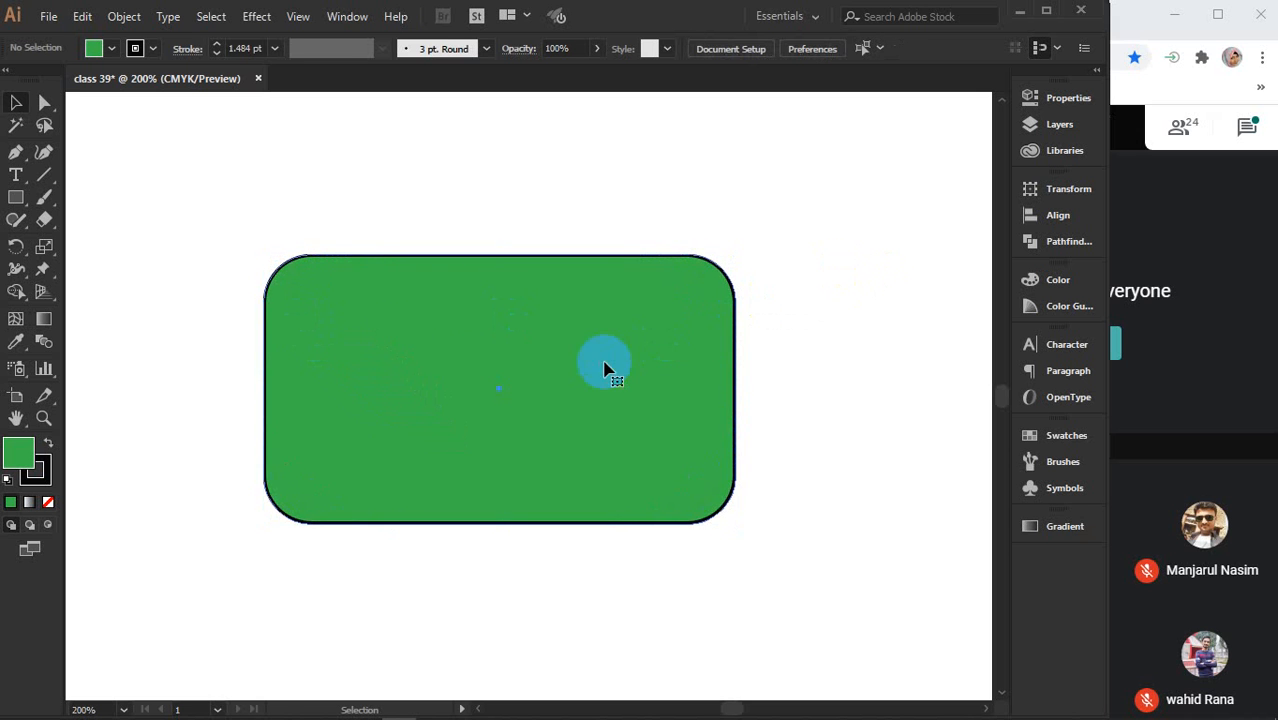
drag(310, 305, 396, 415)
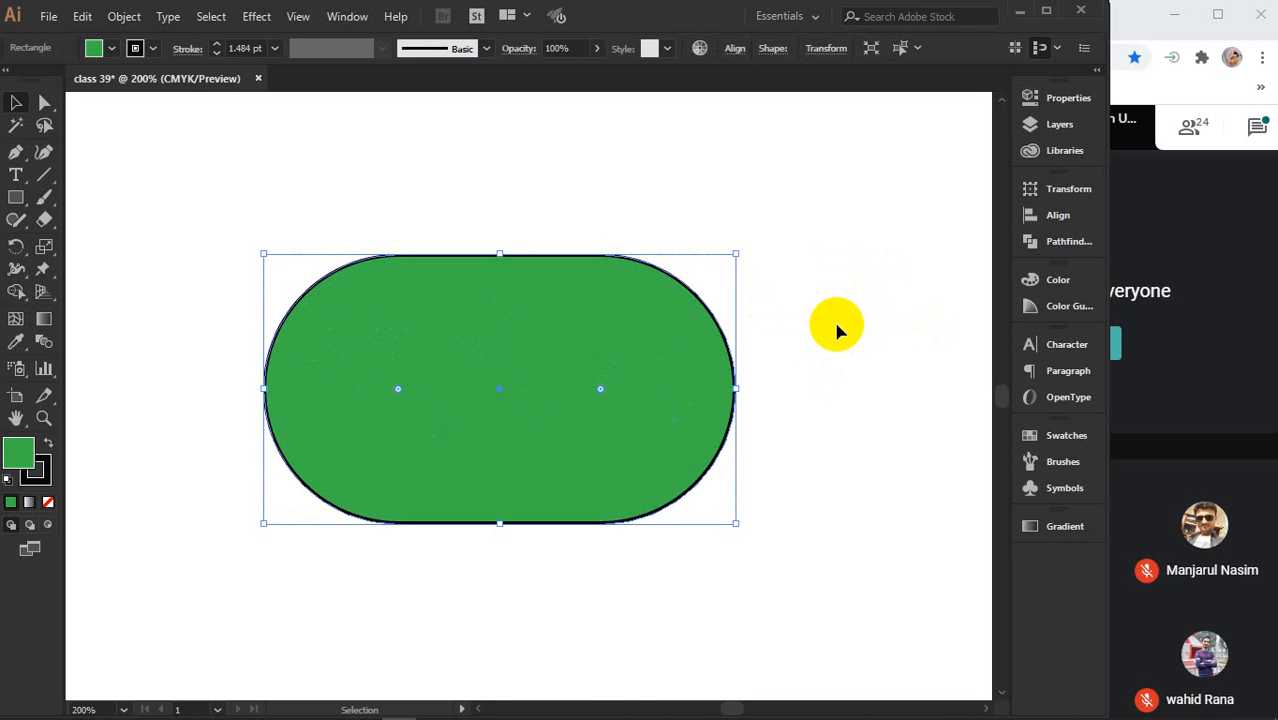
key(ctrl+z)
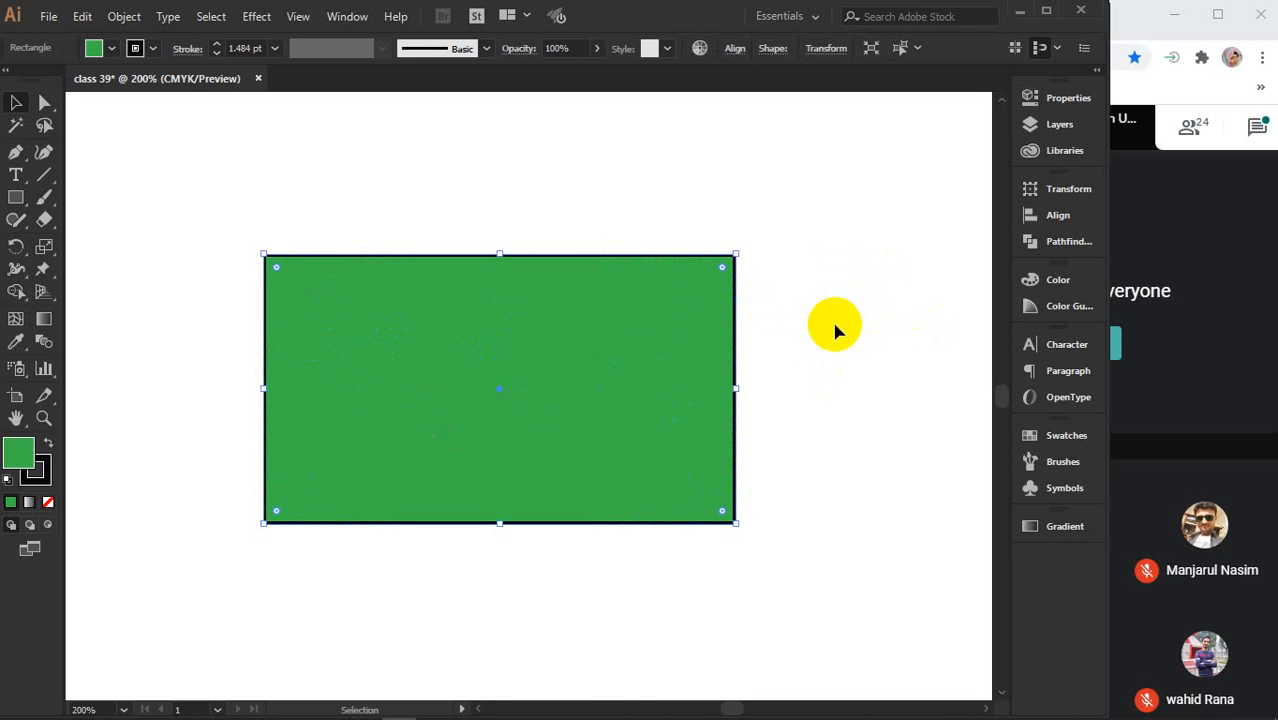
Try rounding the rectangle's upper-right and lower-left corners one at a time, and undo both changes
click(456, 334)
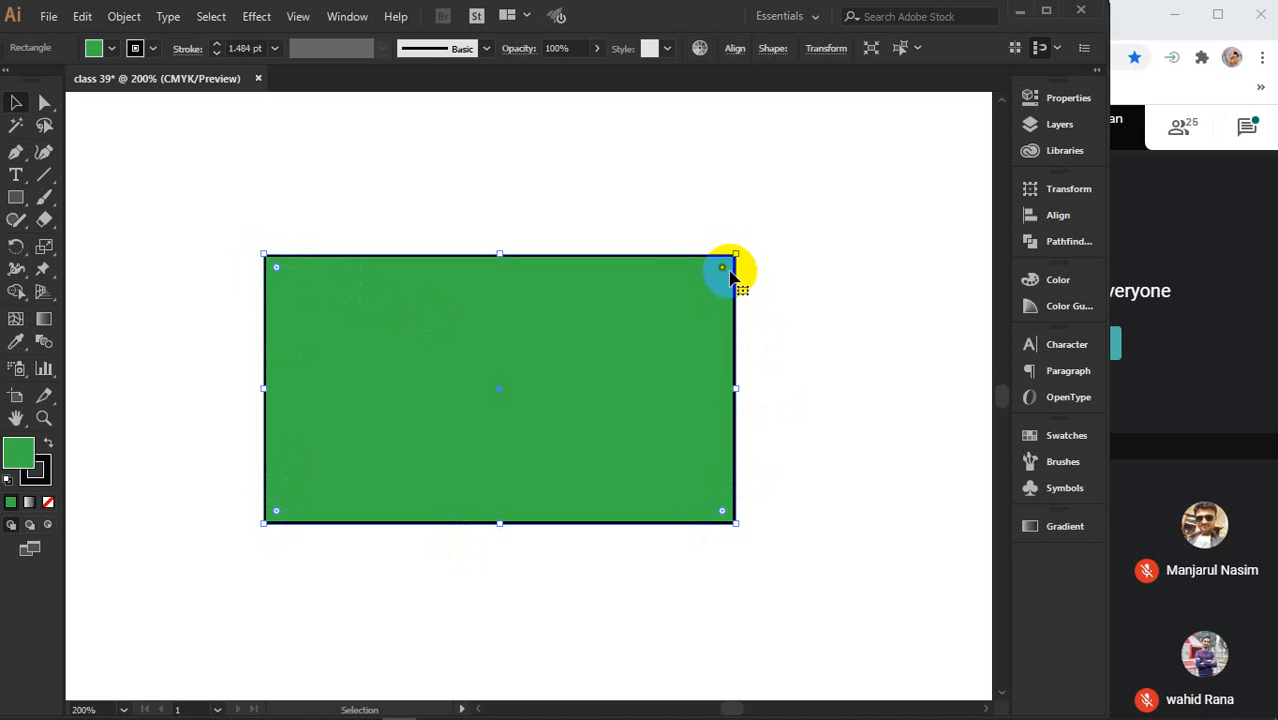
drag(731, 276, 643, 353)
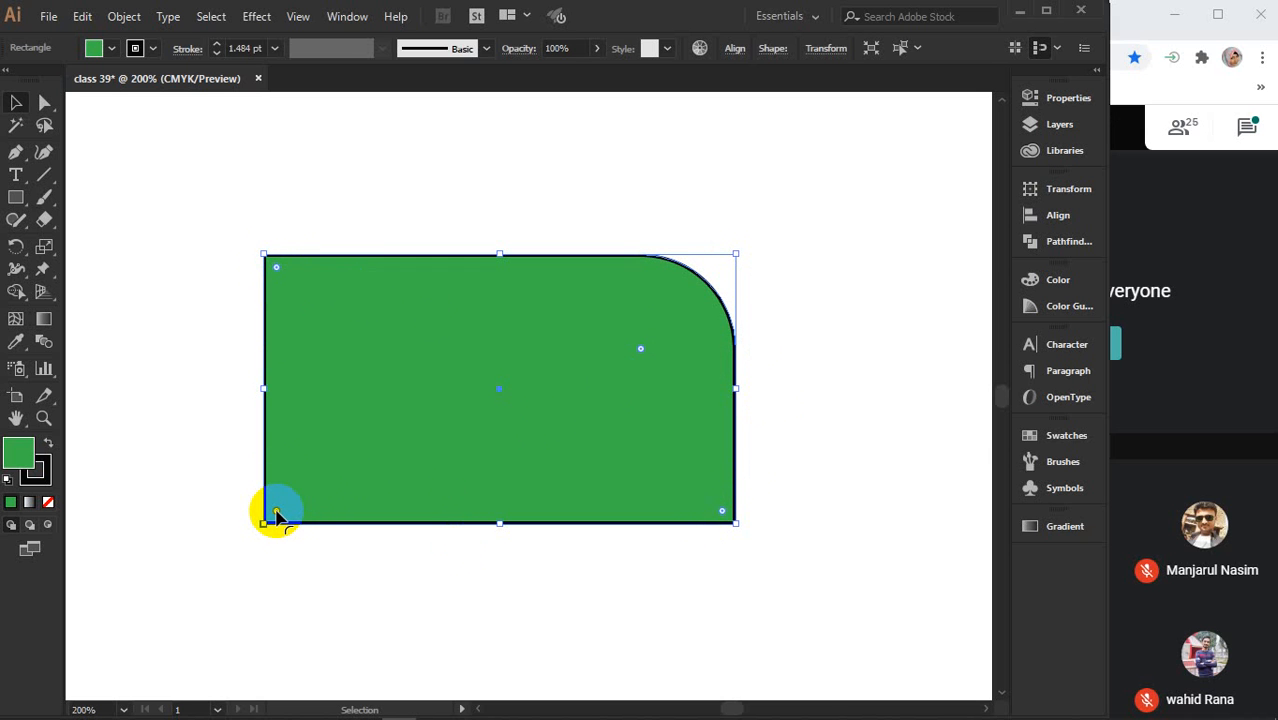
drag(277, 515, 370, 447)
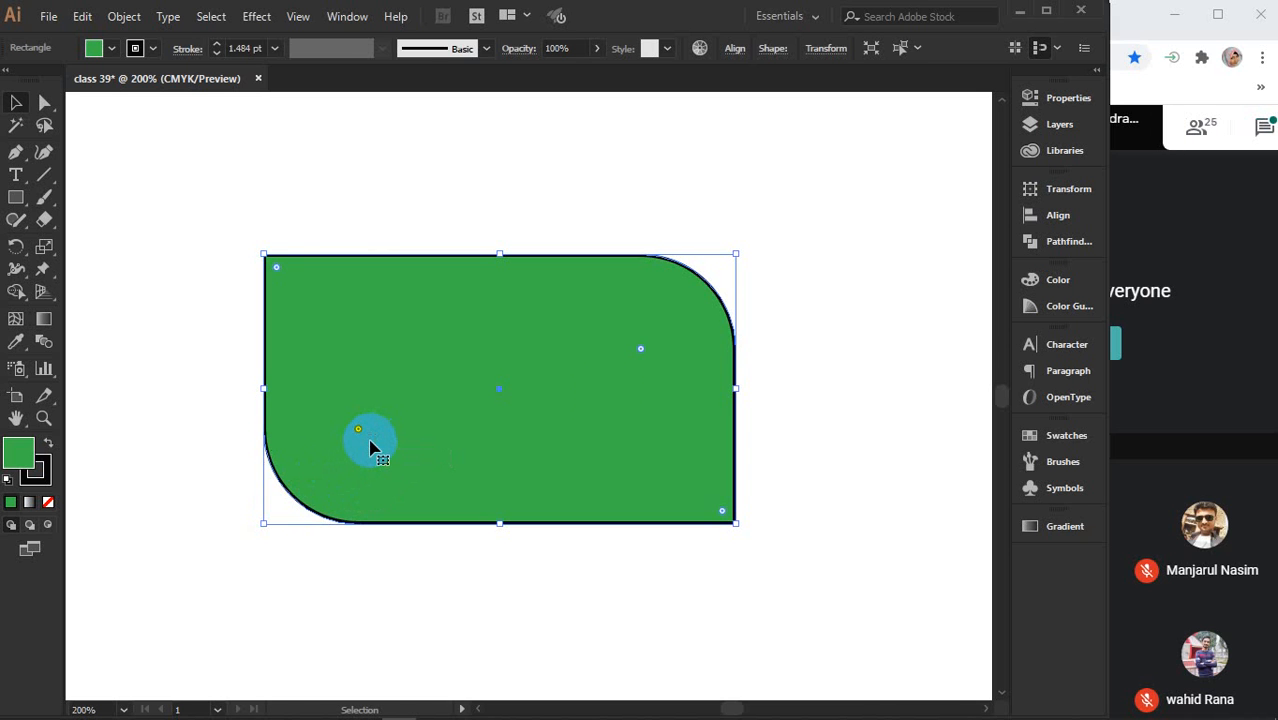
click(846, 349)
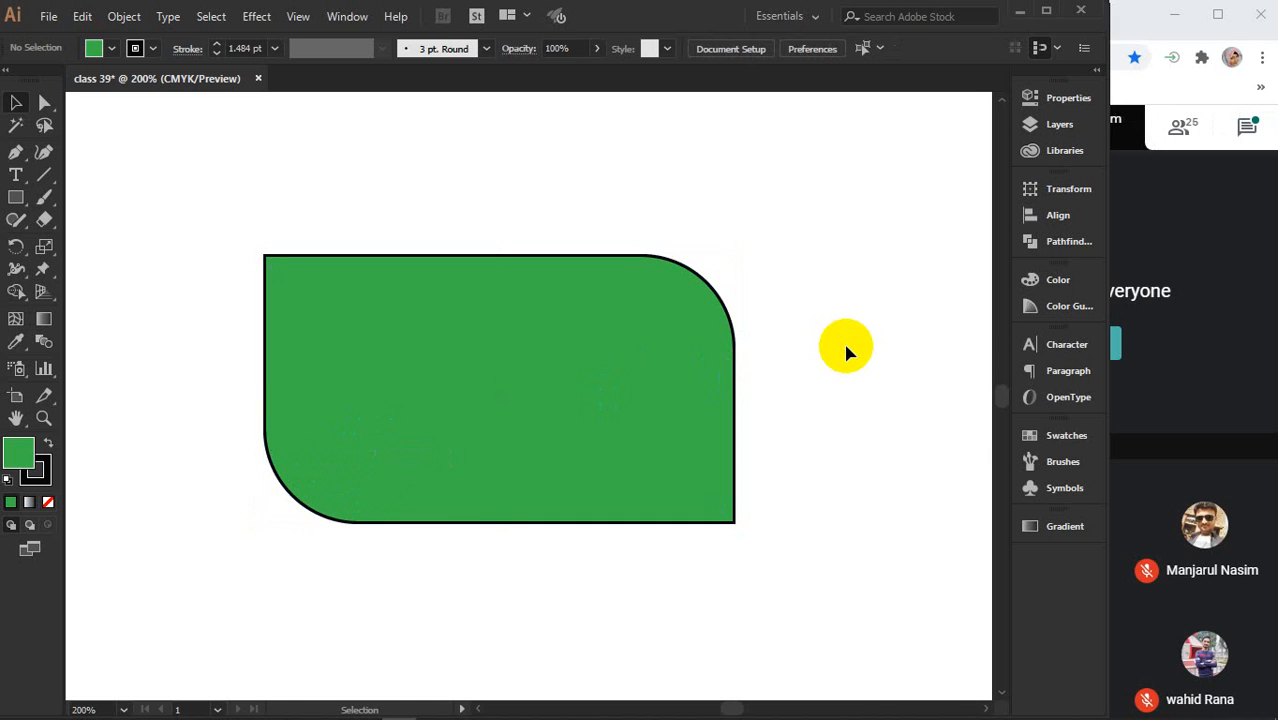
click(671, 371)
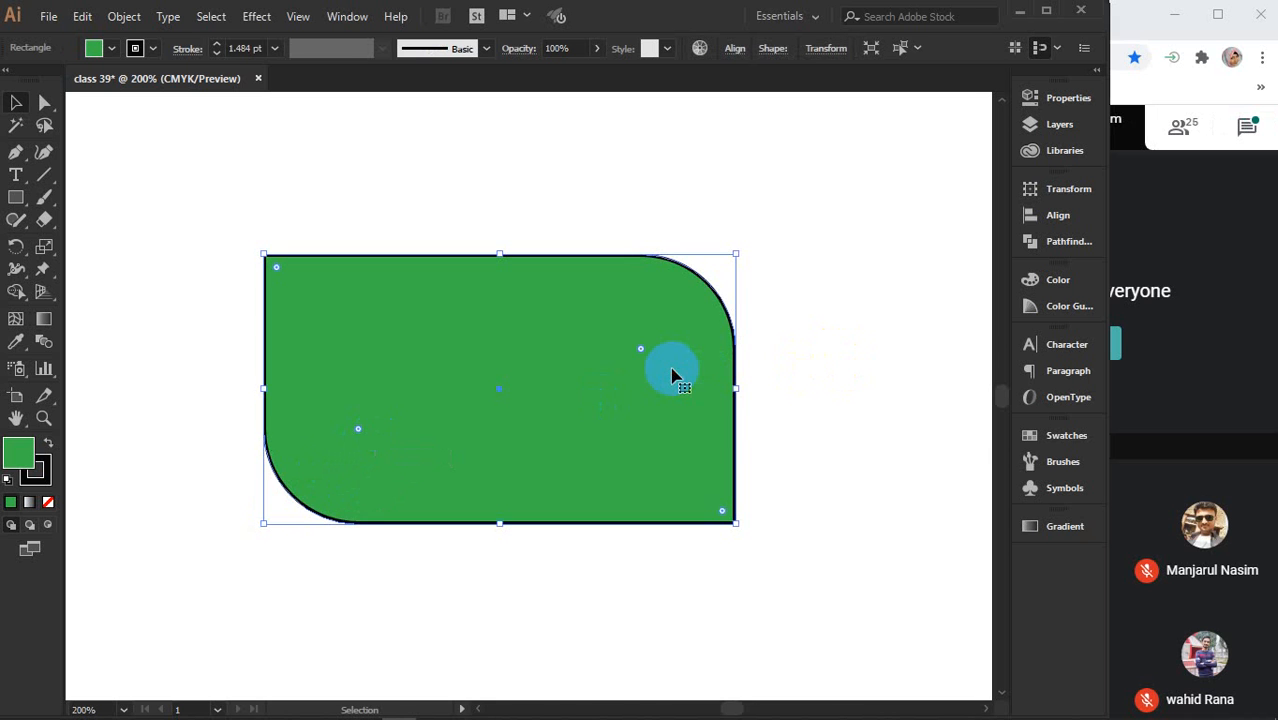
key(ctrl+z)
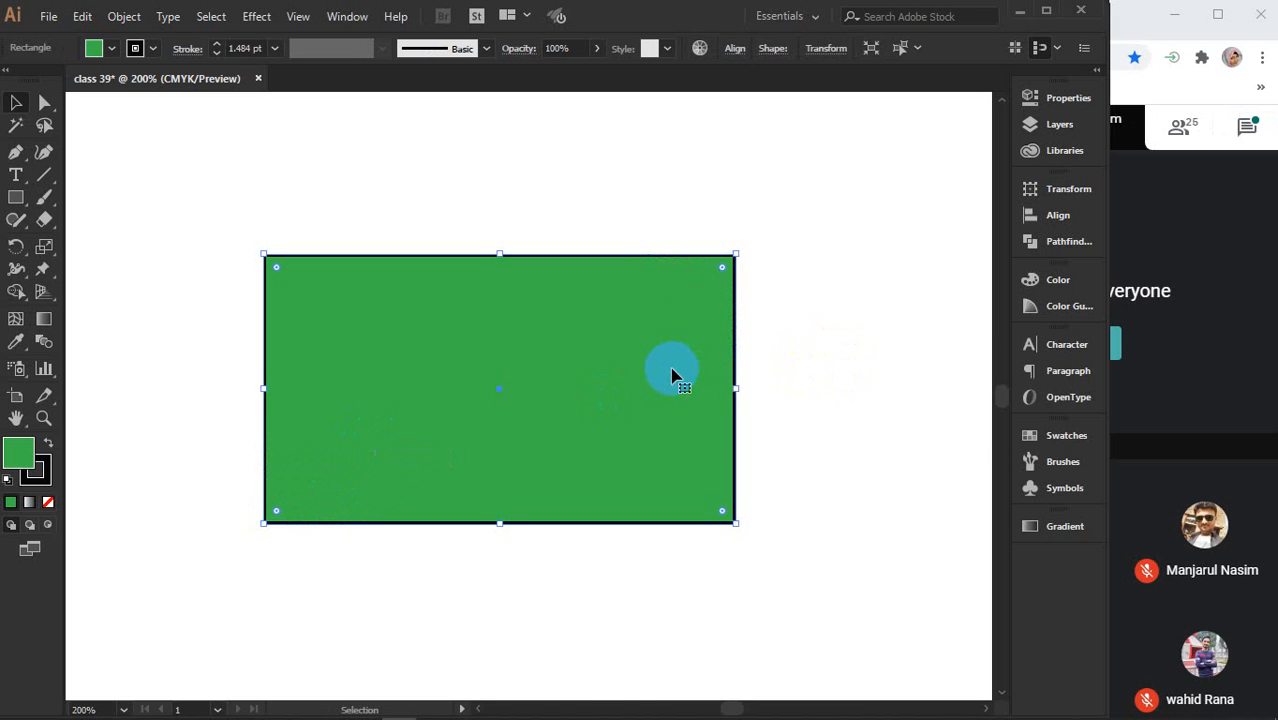
Round only the rectangle's upper-right corner moderately, keeping the other three corners square
click(719, 276)
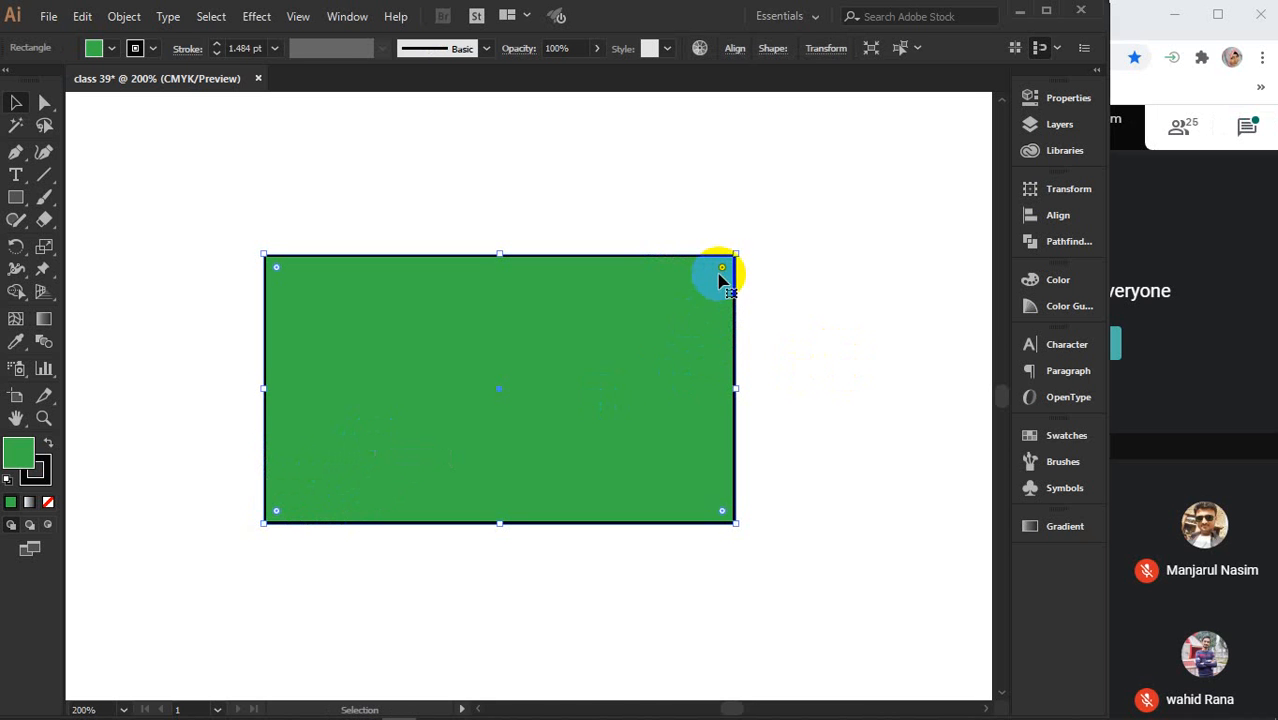
click(825, 271)
click(724, 272)
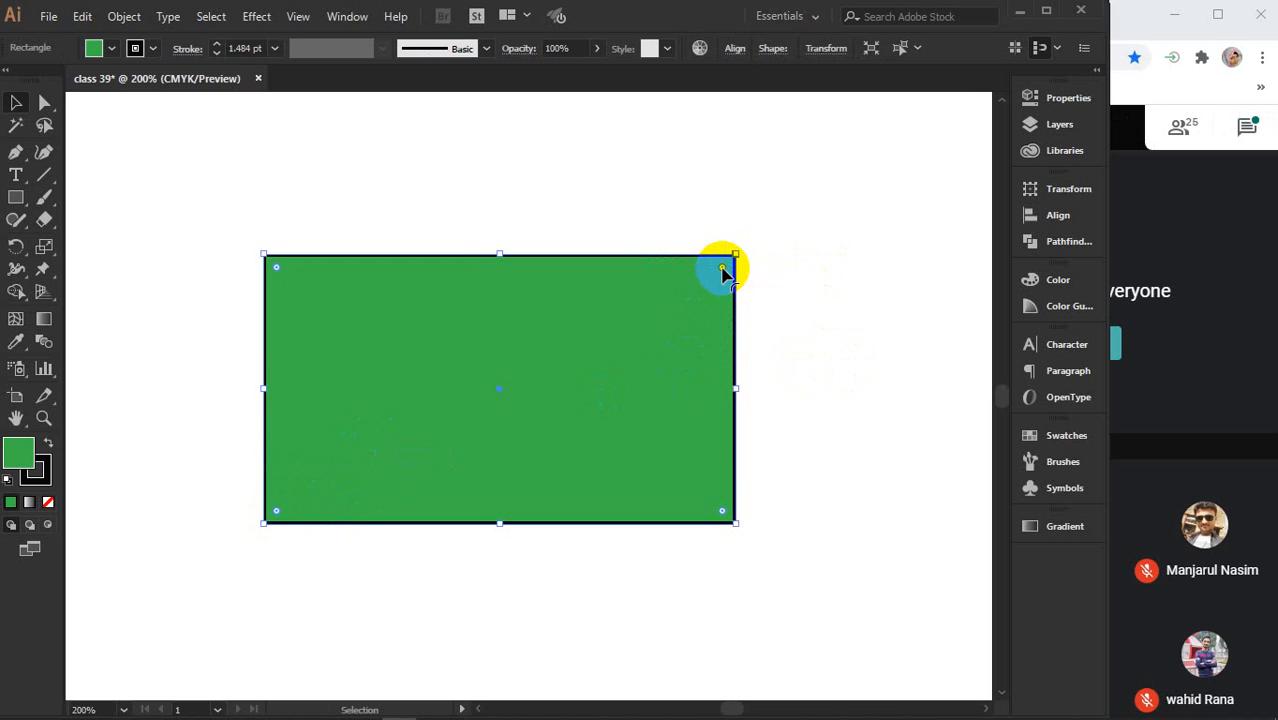
drag(724, 272, 670, 331)
click(670, 338)
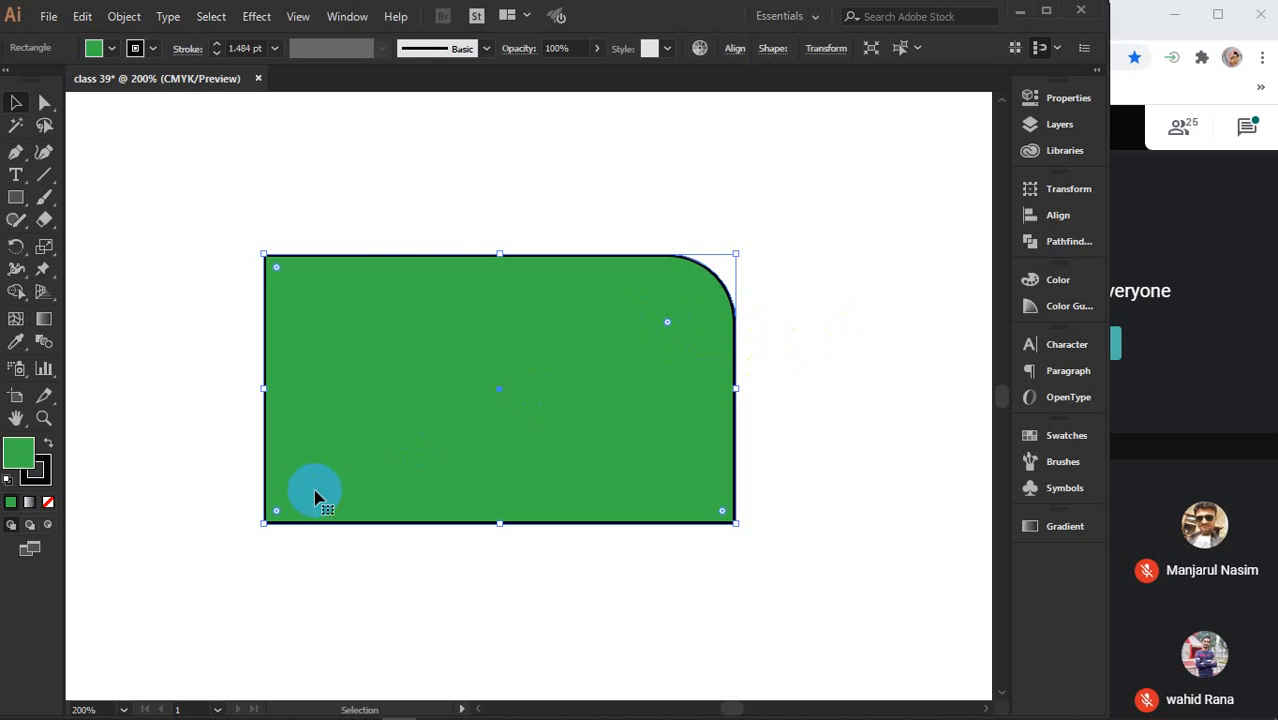
Try rounding the lower-left and upper-right corners together, and undo all corner rounding on the rectangle
click(283, 513)
click(283, 513)
click(276, 511)
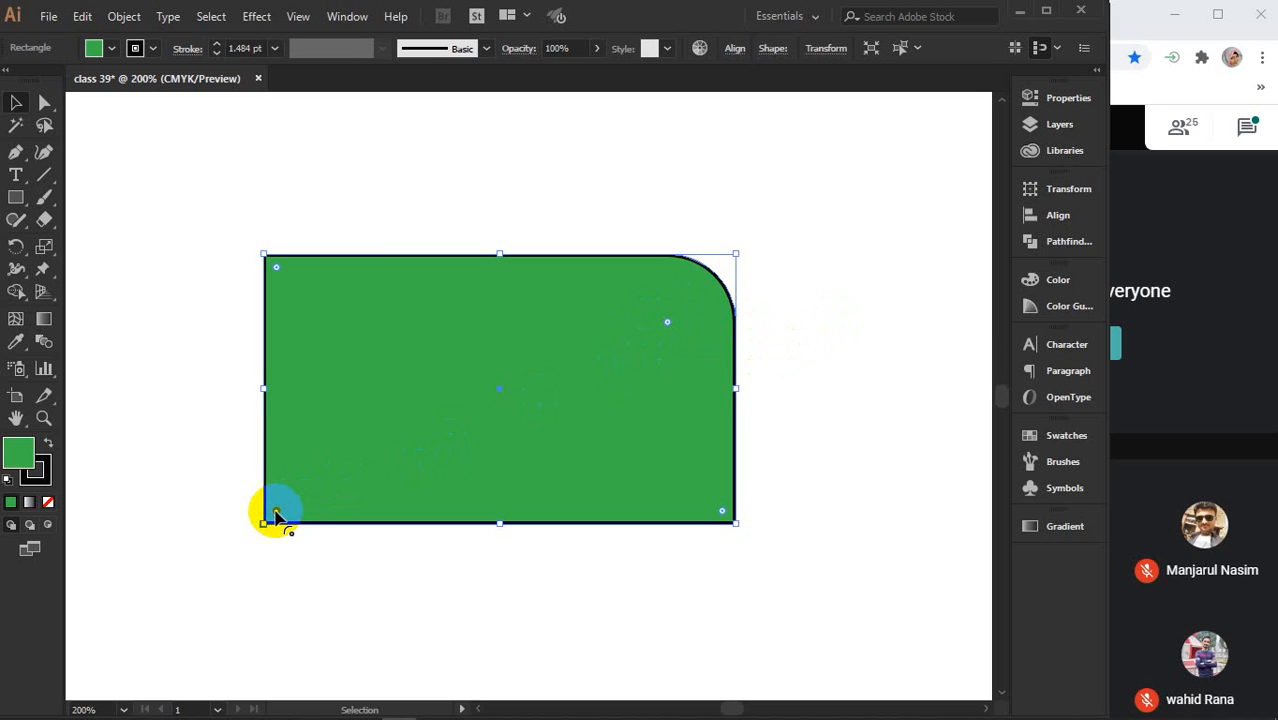
shift+click(667, 323)
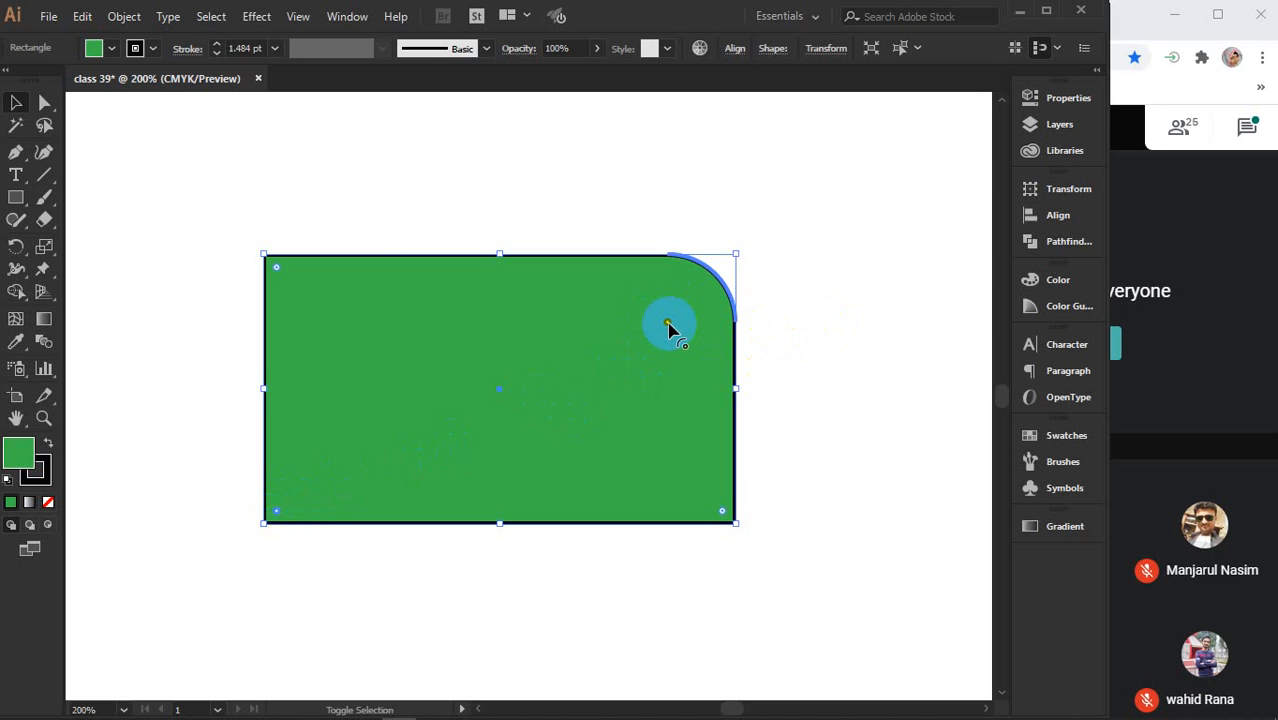
drag(667, 325, 562, 418)
click(786, 322)
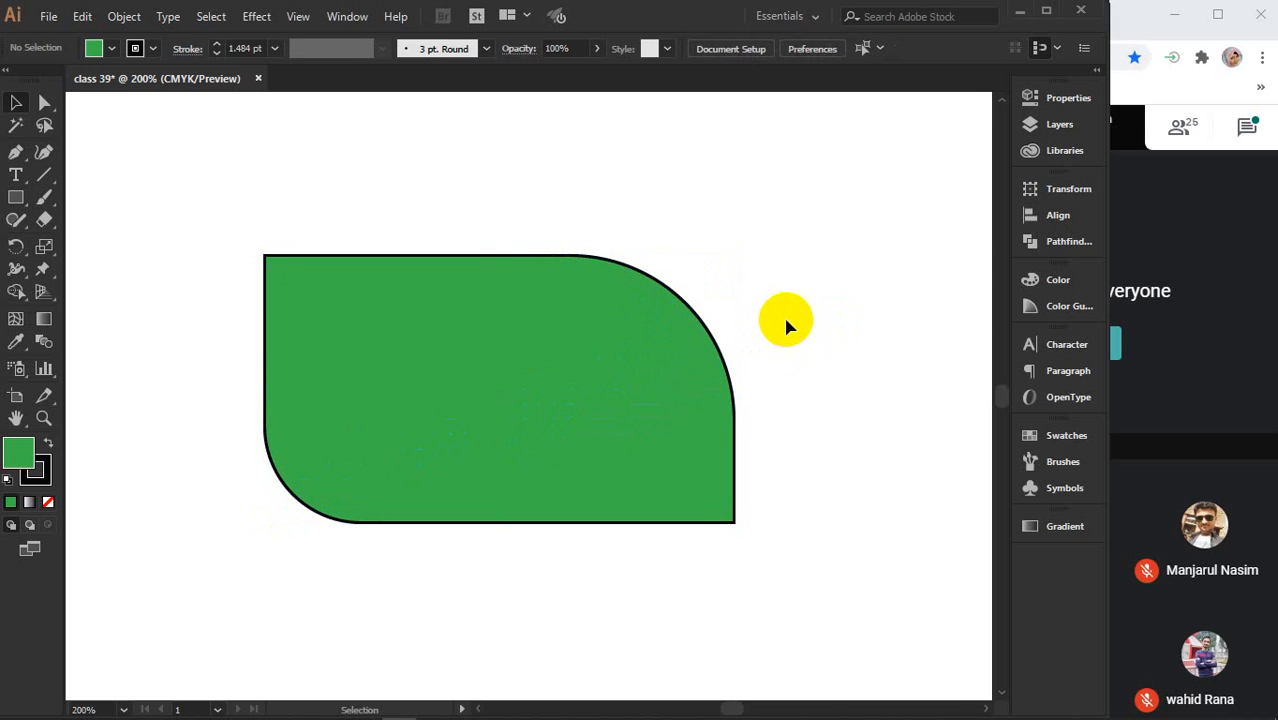
key(ctrl+z)
key(ctrl+z)
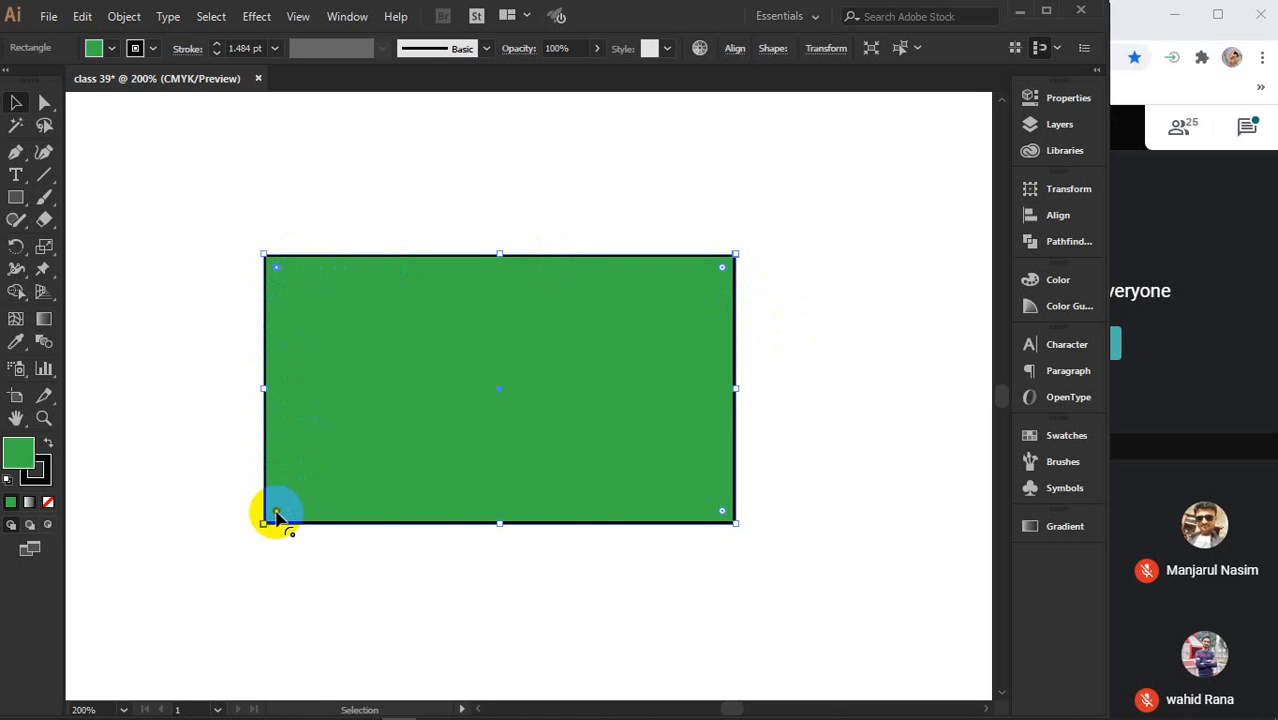
Round the rectangle's two left corners together to the maximum, forming a semicircular end, and leave the shape deselected
drag(276, 515, 545, 498)
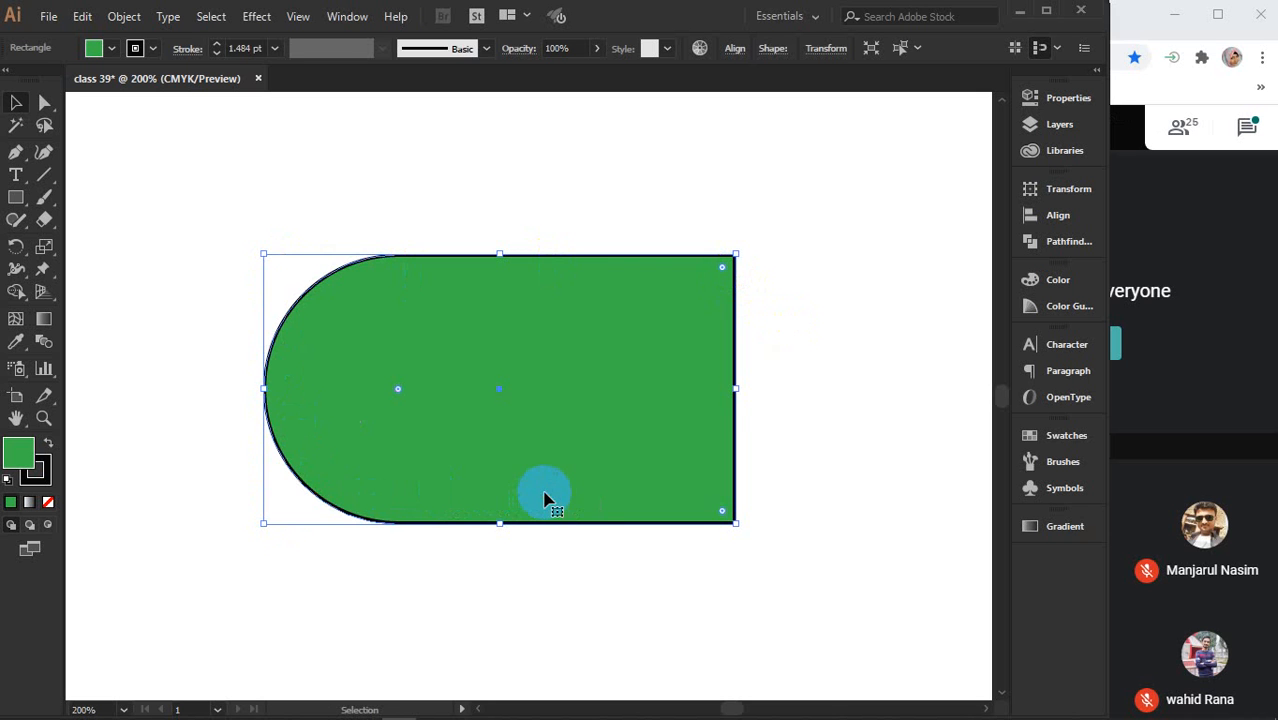
click(780, 390)
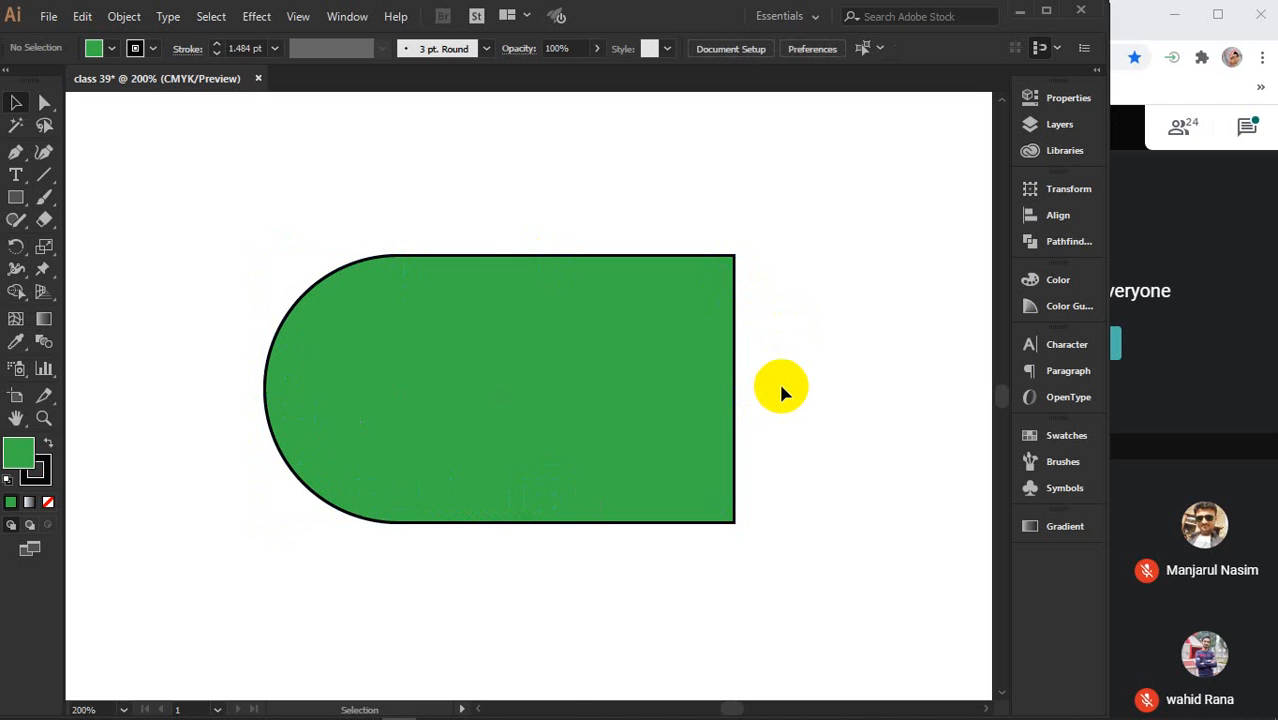
click(623, 408)
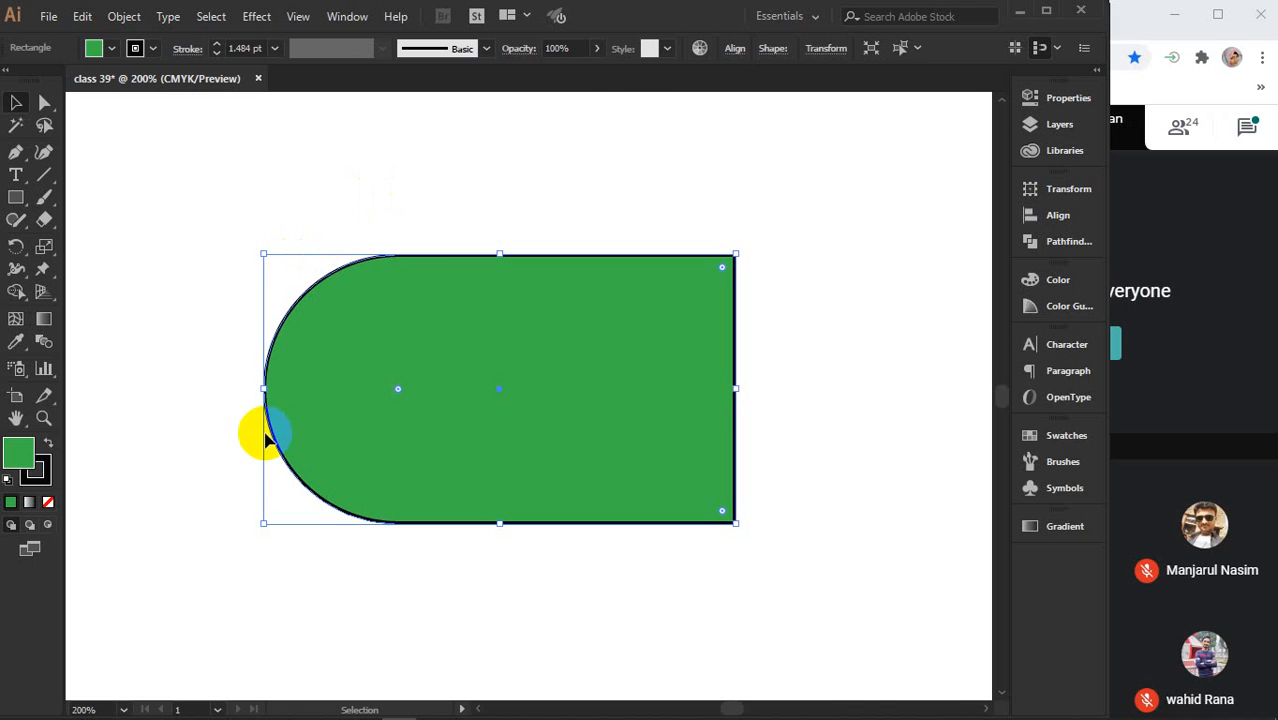
click(575, 183)
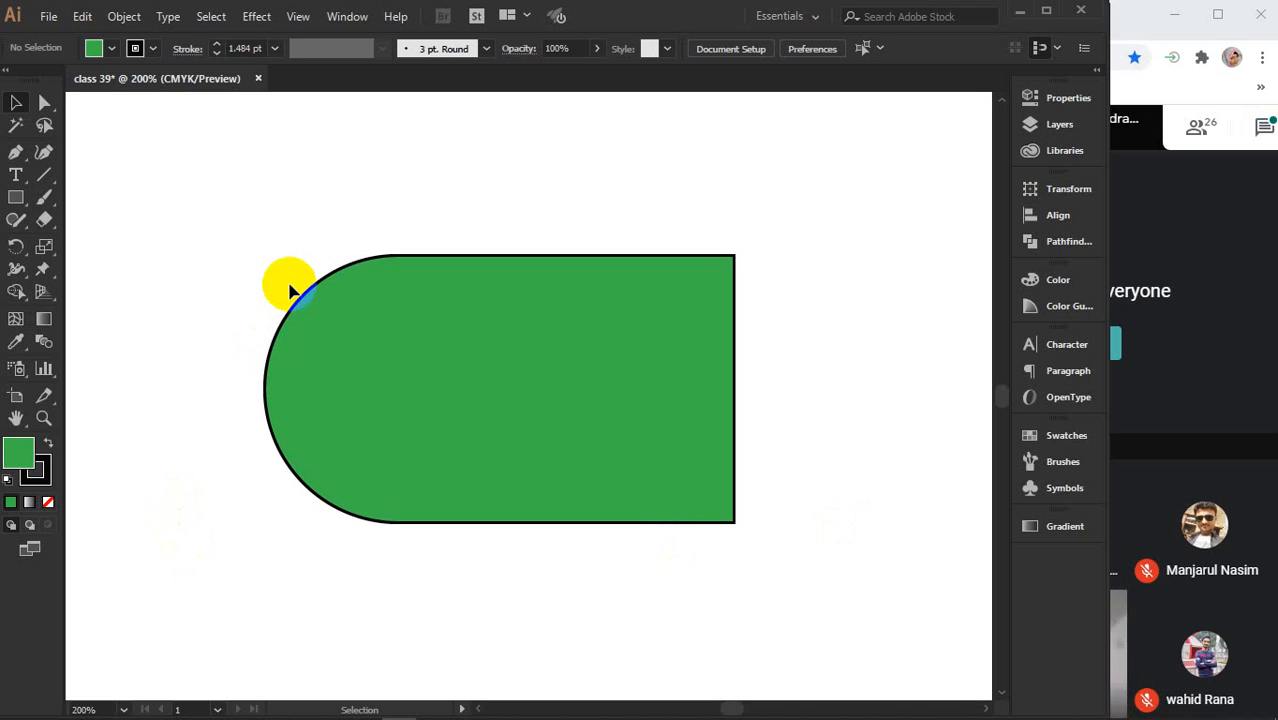
click(608, 360)
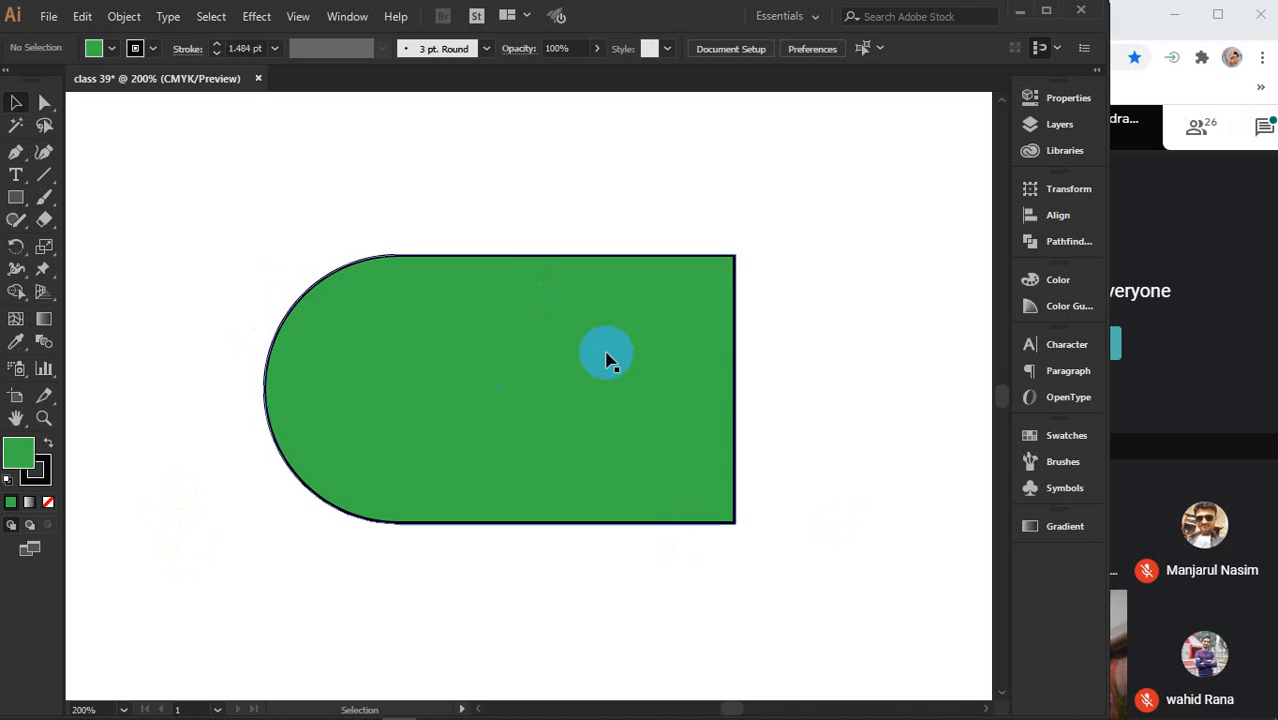
Switch to the Google Meet window to check the call, and return to Illustrator
click(1108, 420)
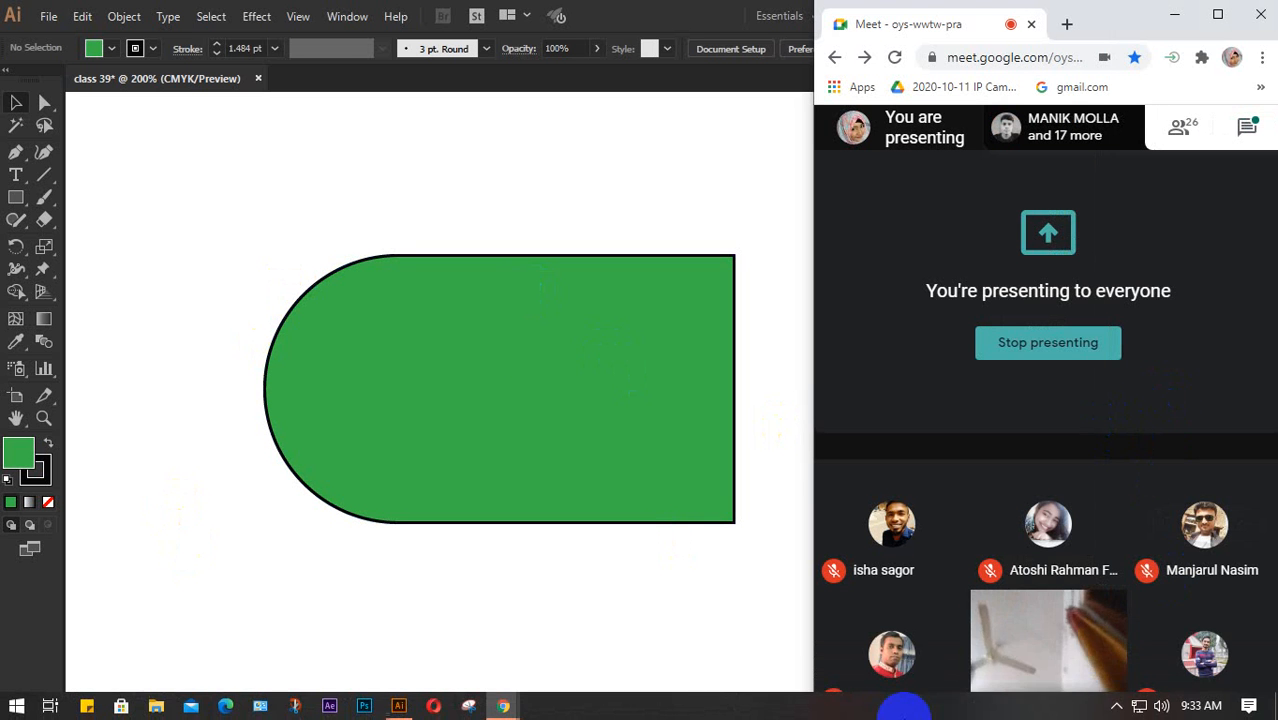
click(1163, 390)
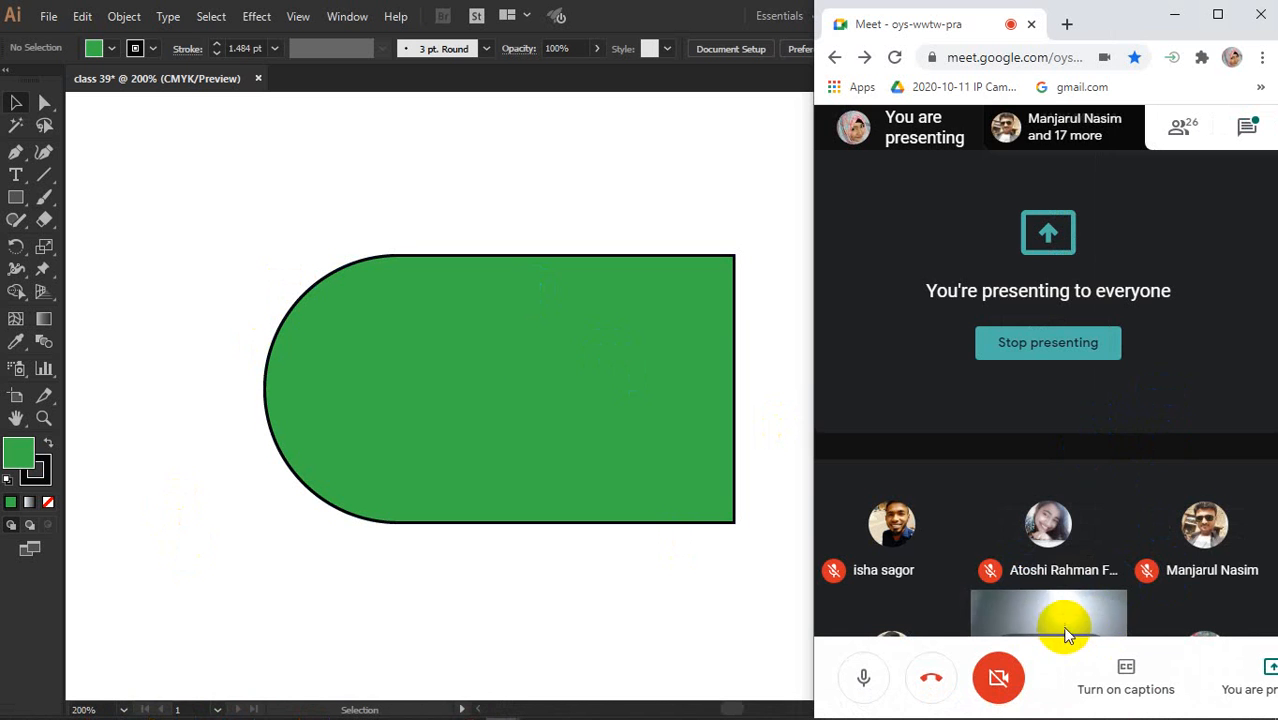
click(738, 285)
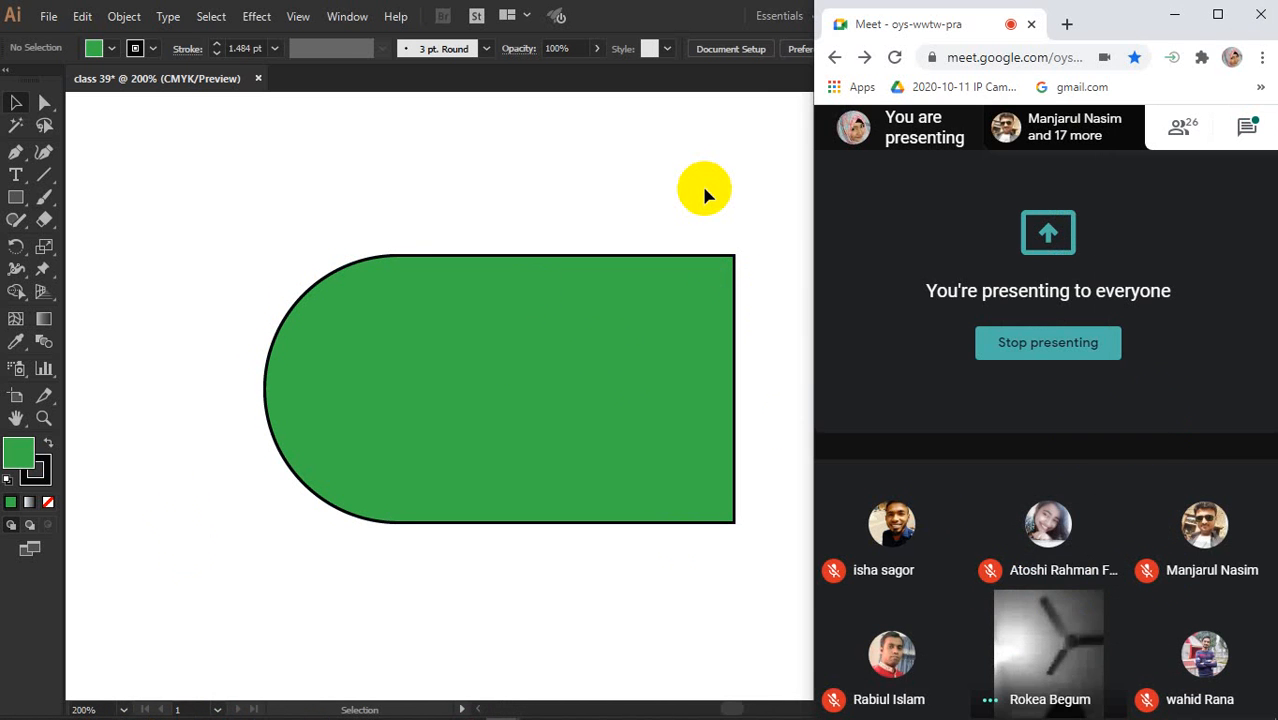
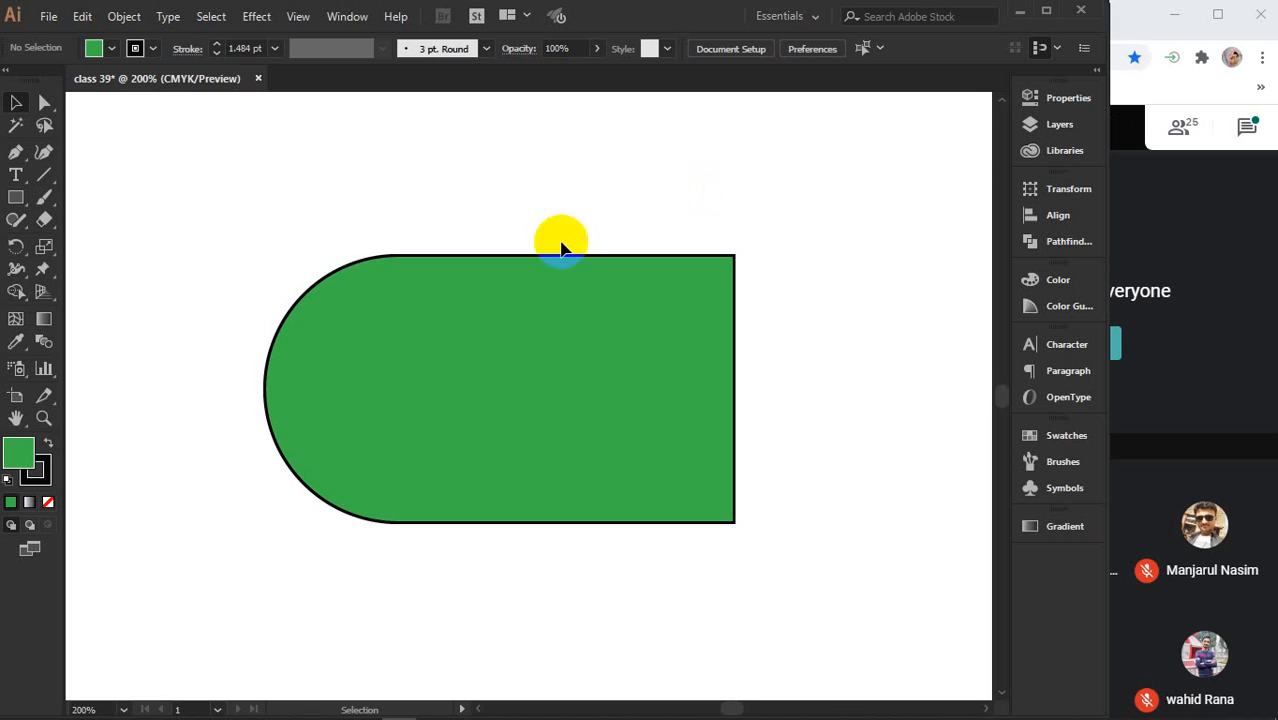
Undo the rounding of the shape's two left corners and leave the square-cornered rectangle selected
drag(262, 337, 415, 335)
click(334, 347)
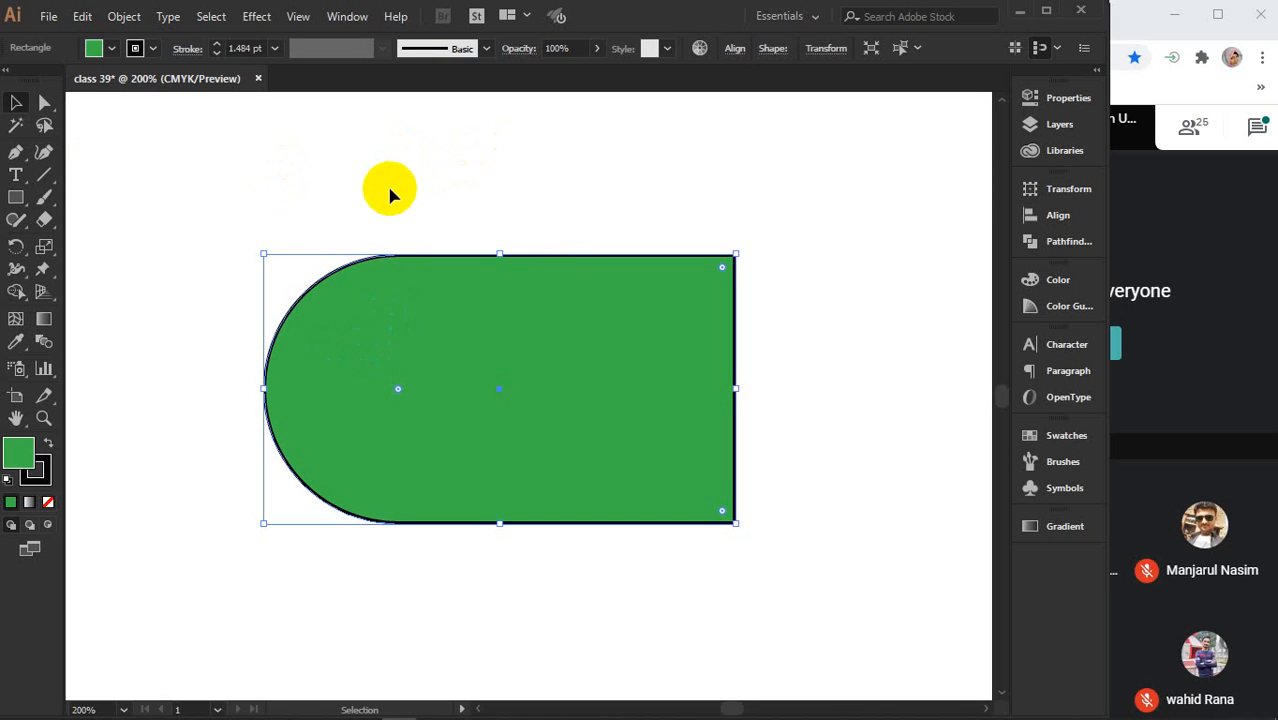
click(451, 292)
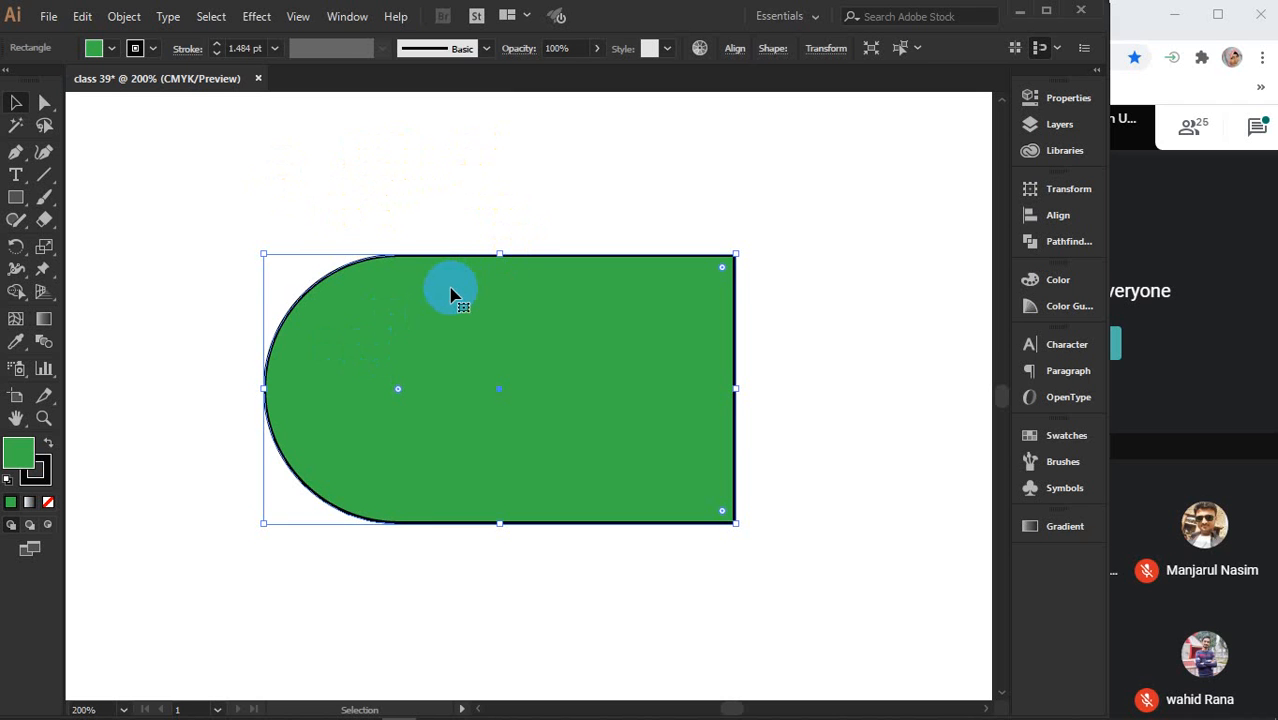
key(ctrl+z)
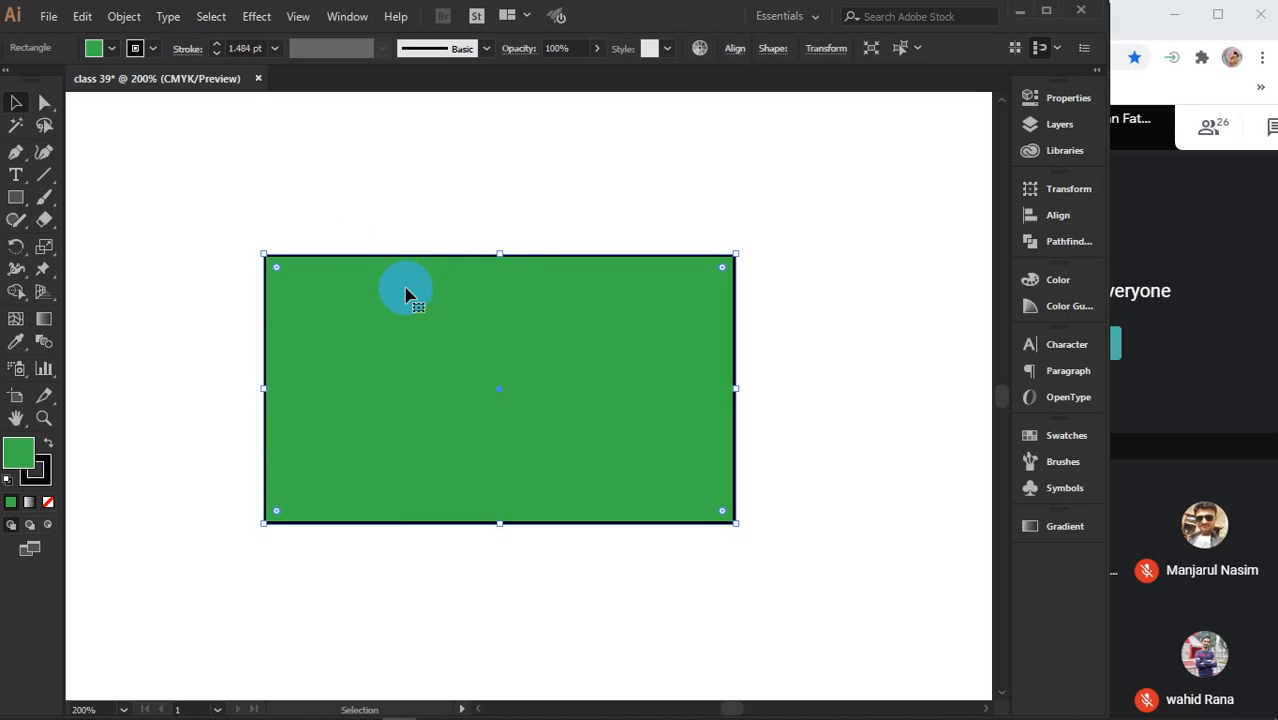
click(218, 215)
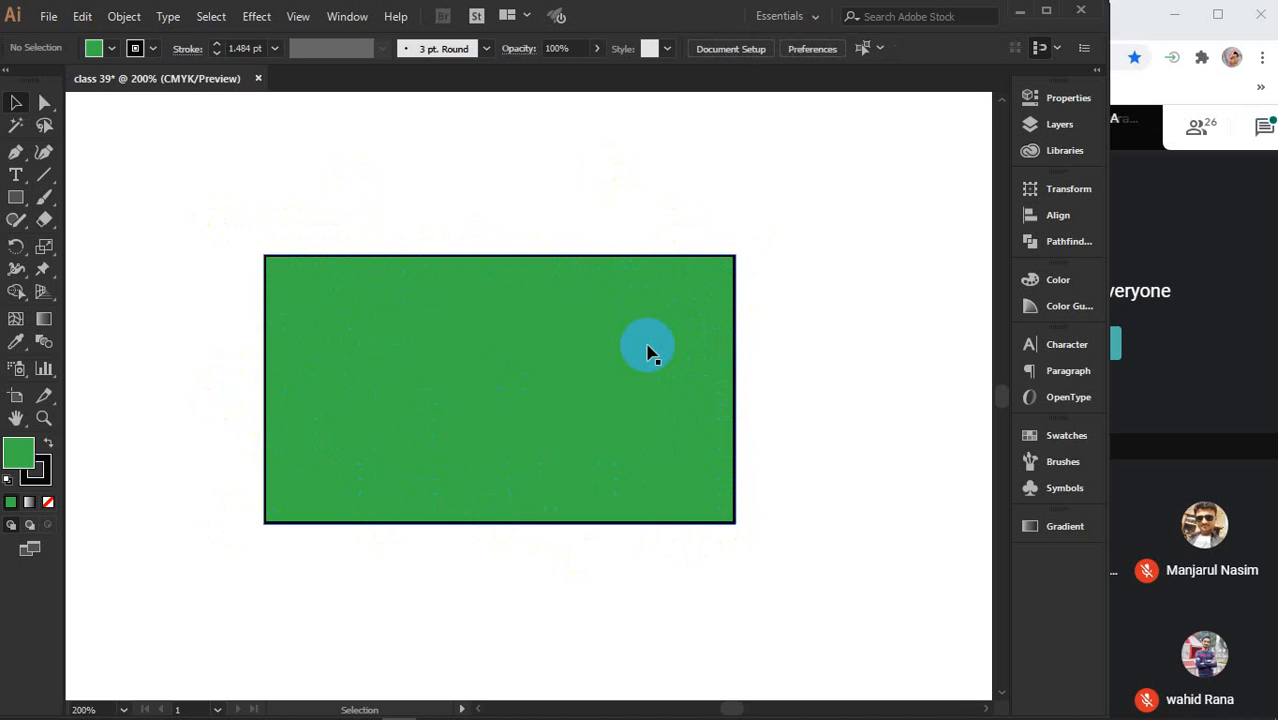
click(342, 331)
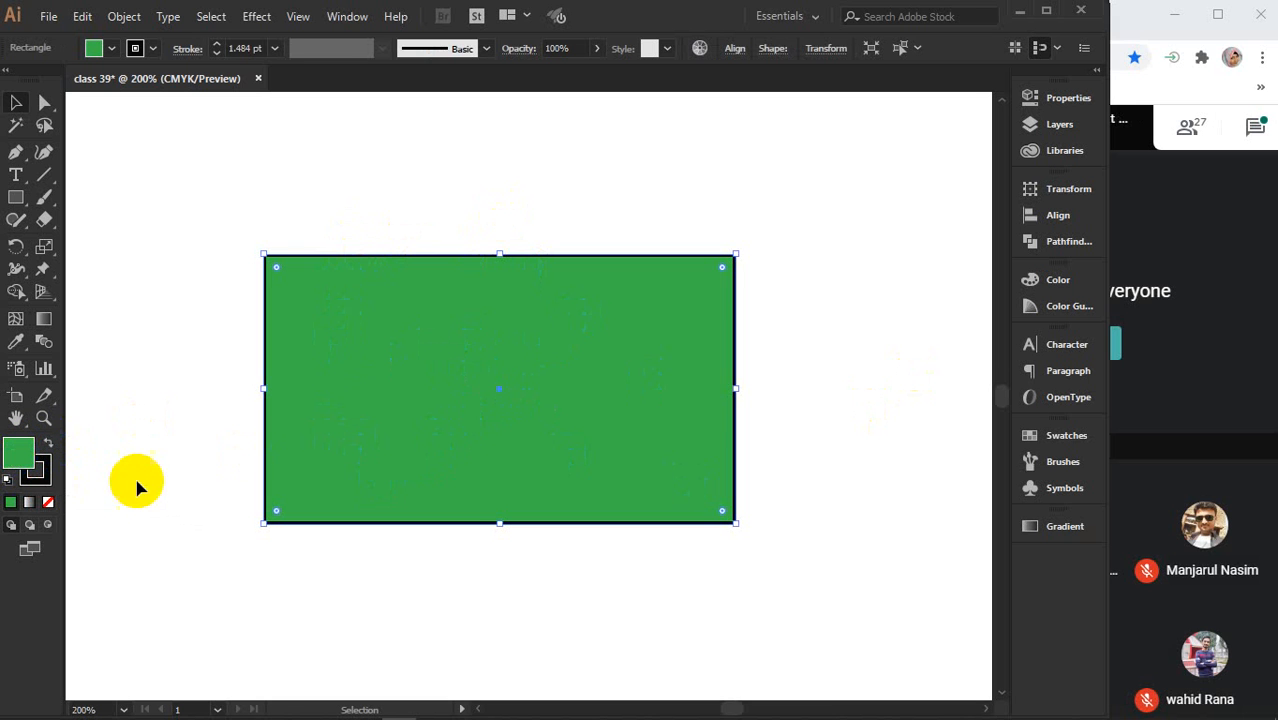
Set the rectangle's fill to a strong golden yellow with a 46° hue using the Color Picker
click(42, 470)
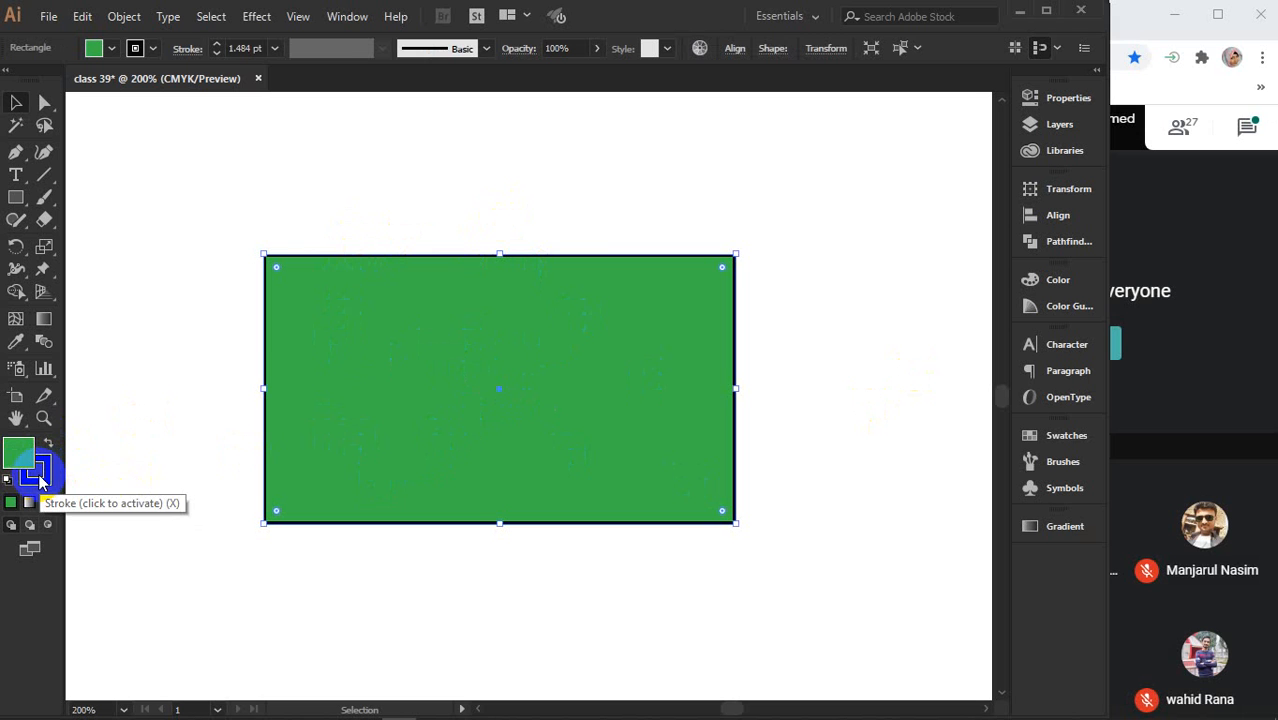
click(17, 456)
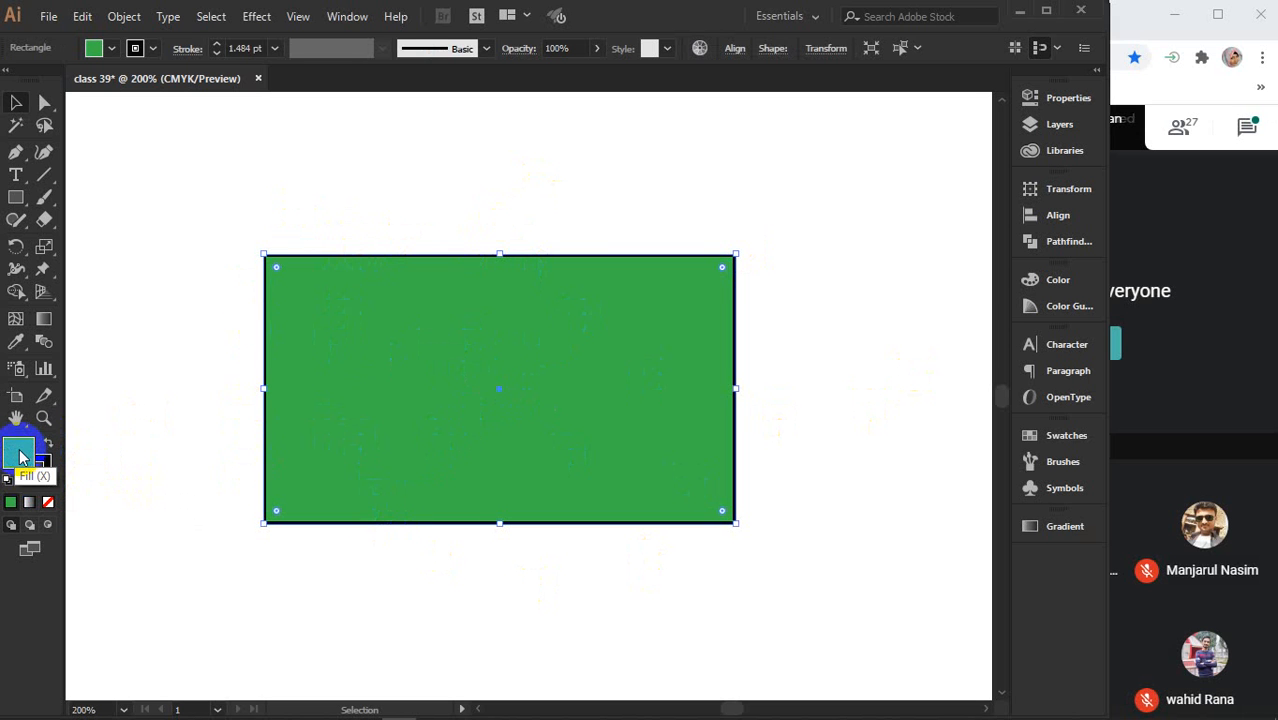
double_click(17, 456)
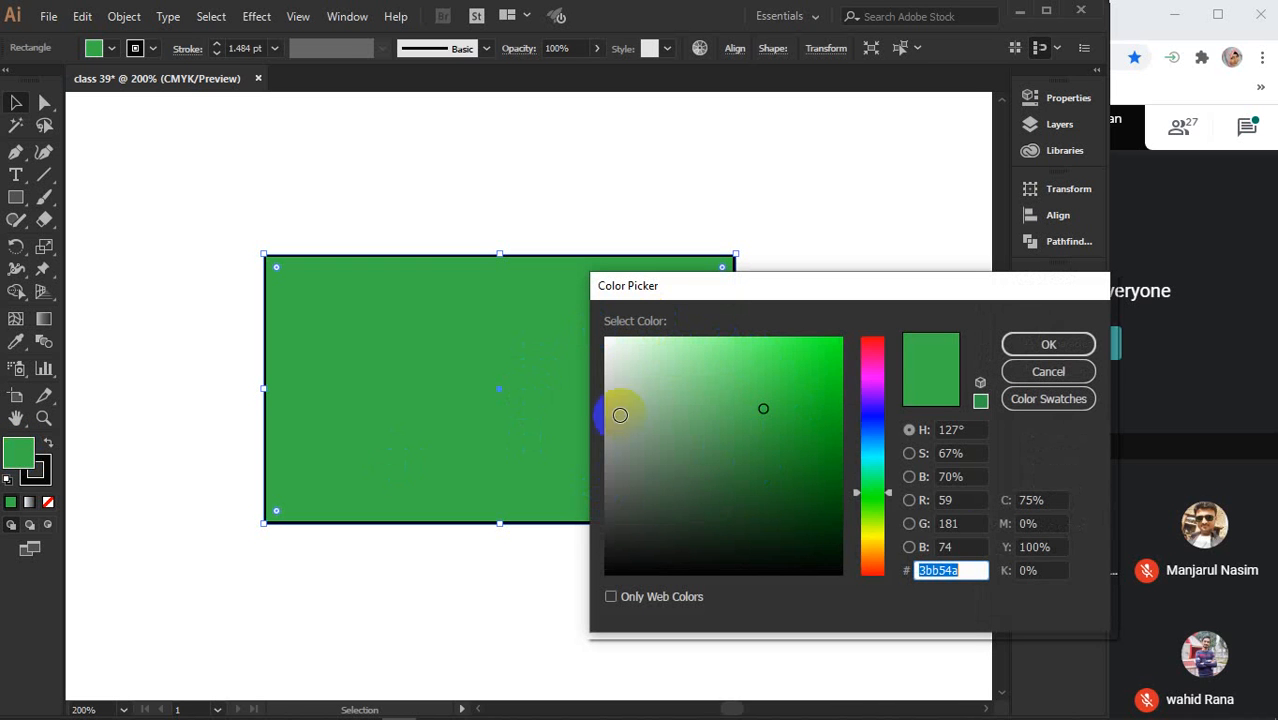
click(811, 368)
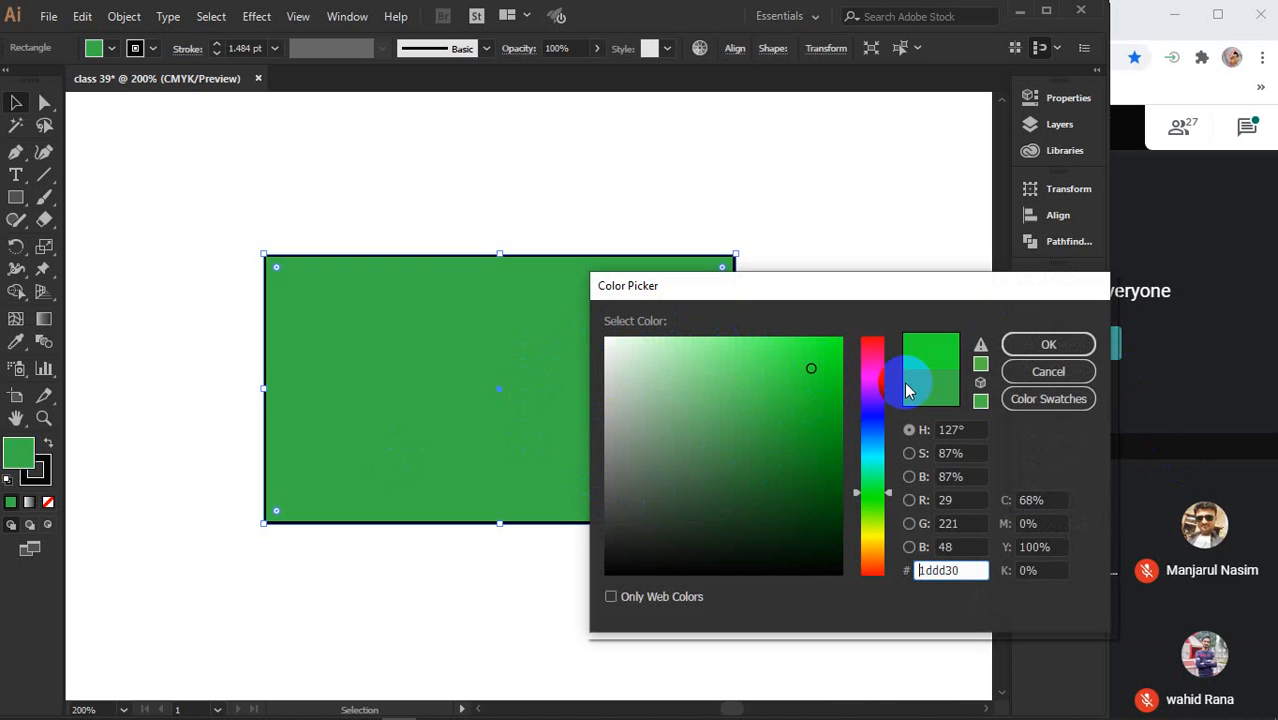
drag(871, 360, 872, 546)
click(735, 510)
click(707, 418)
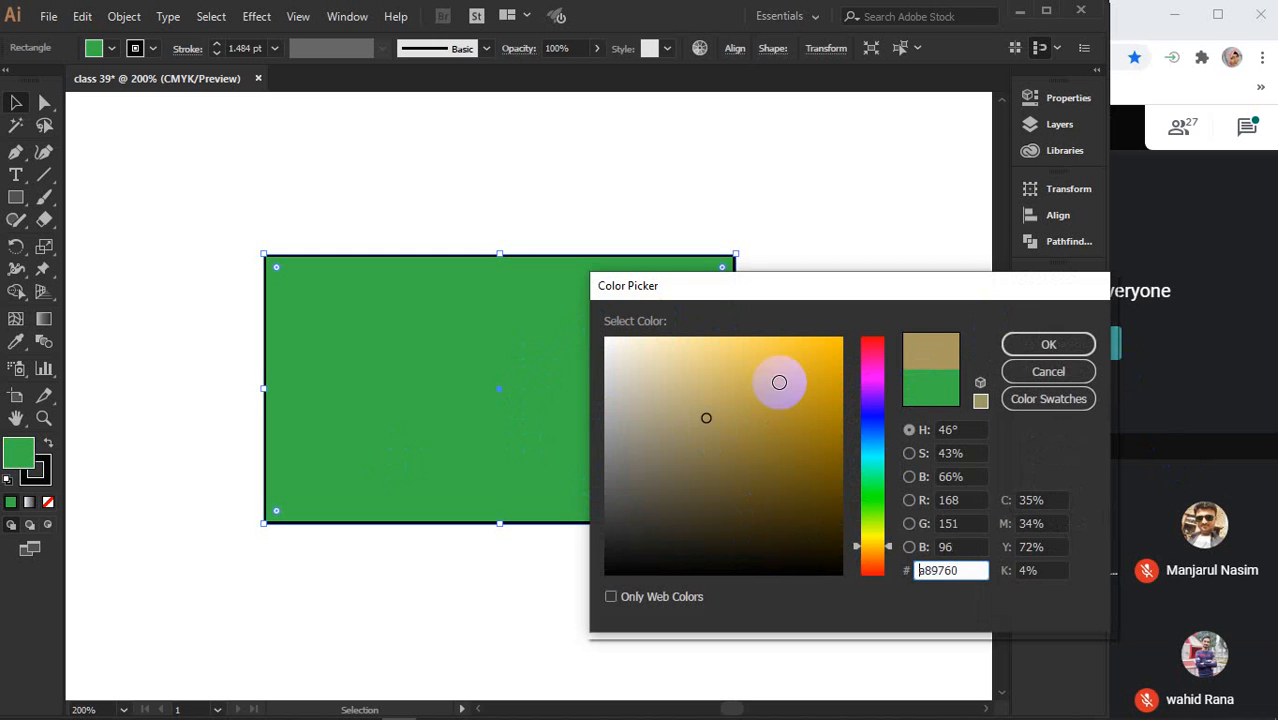
click(1060, 352)
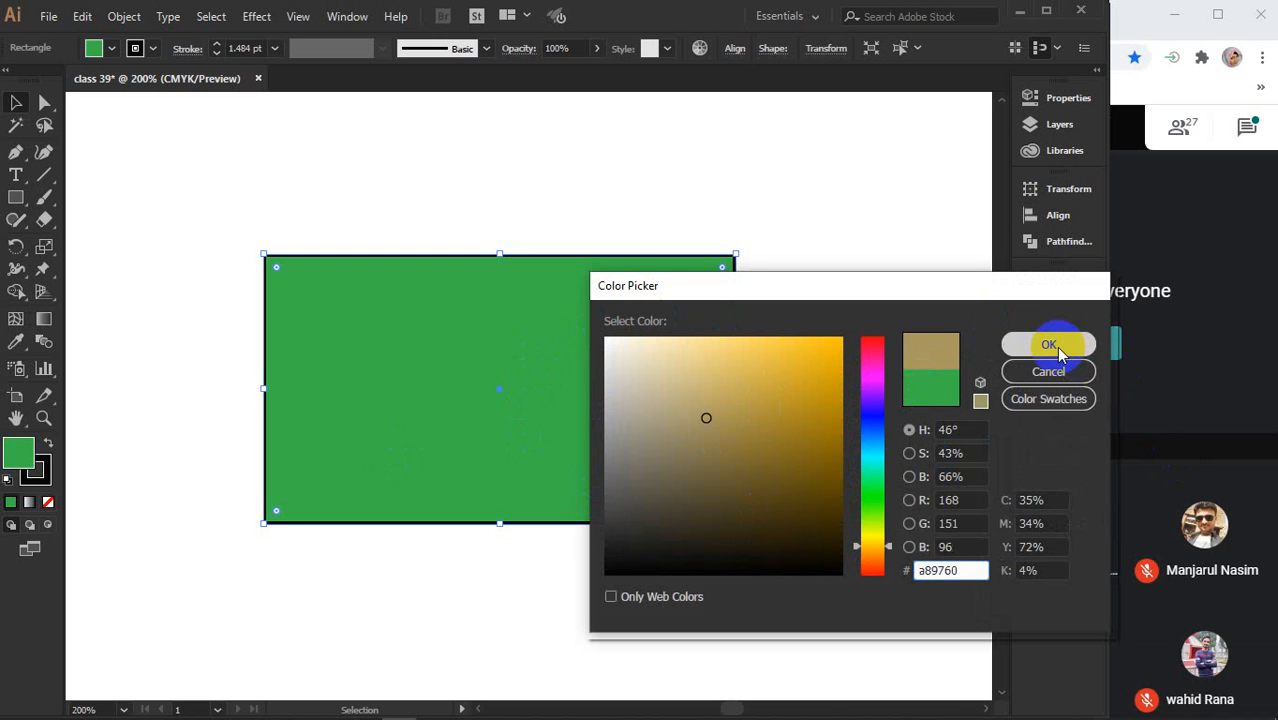
click(843, 368)
click(1052, 345)
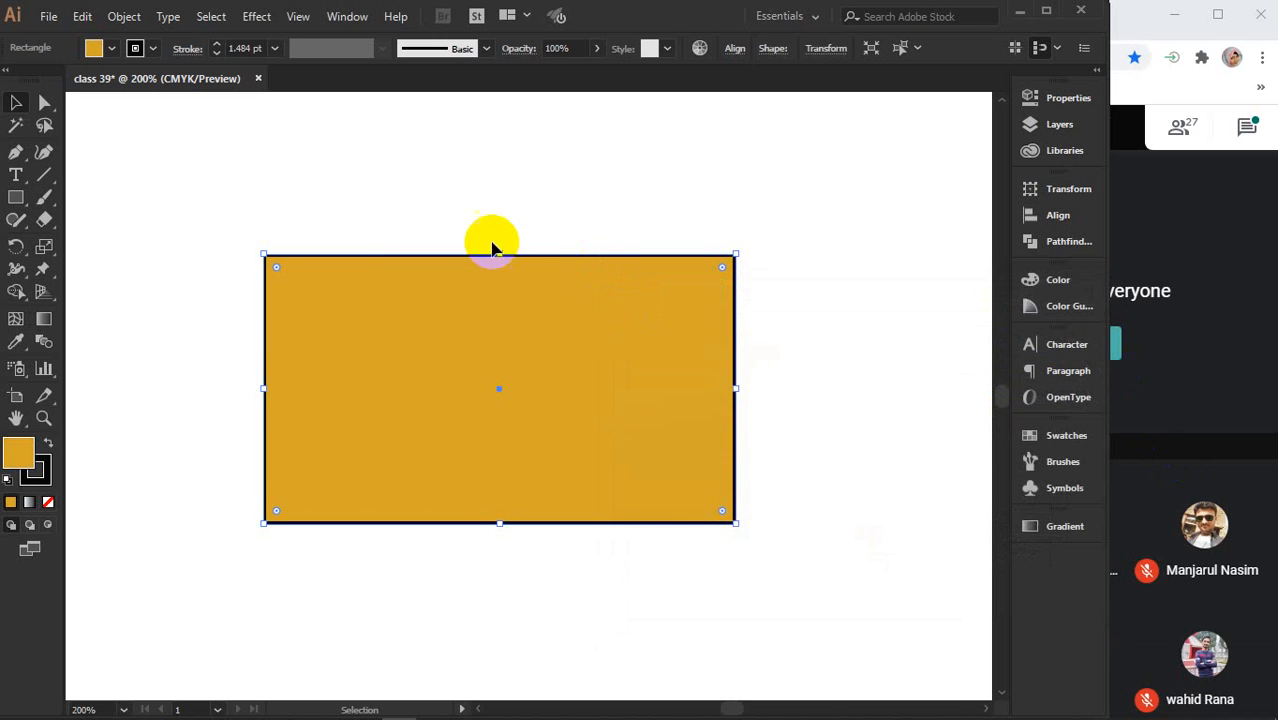
Set the rectangle's stroke to a bright pink with a 321° hue using the Color Picker
click(38, 478)
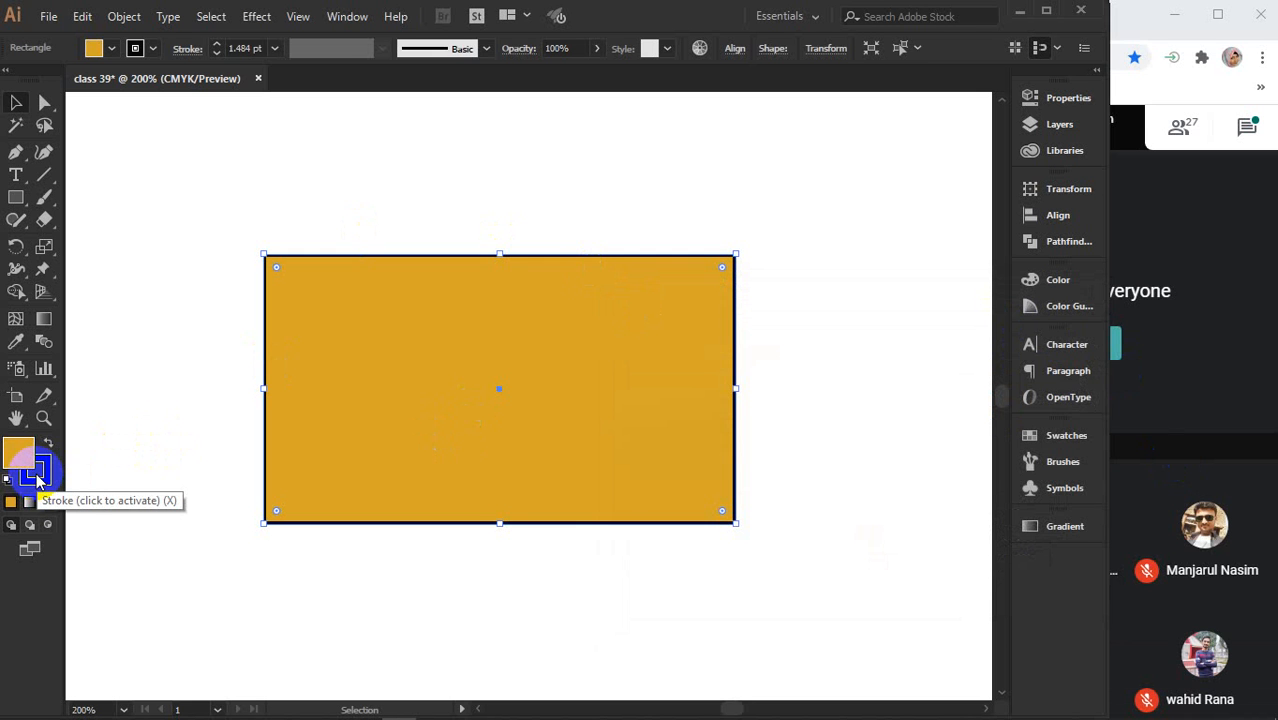
double_click(38, 478)
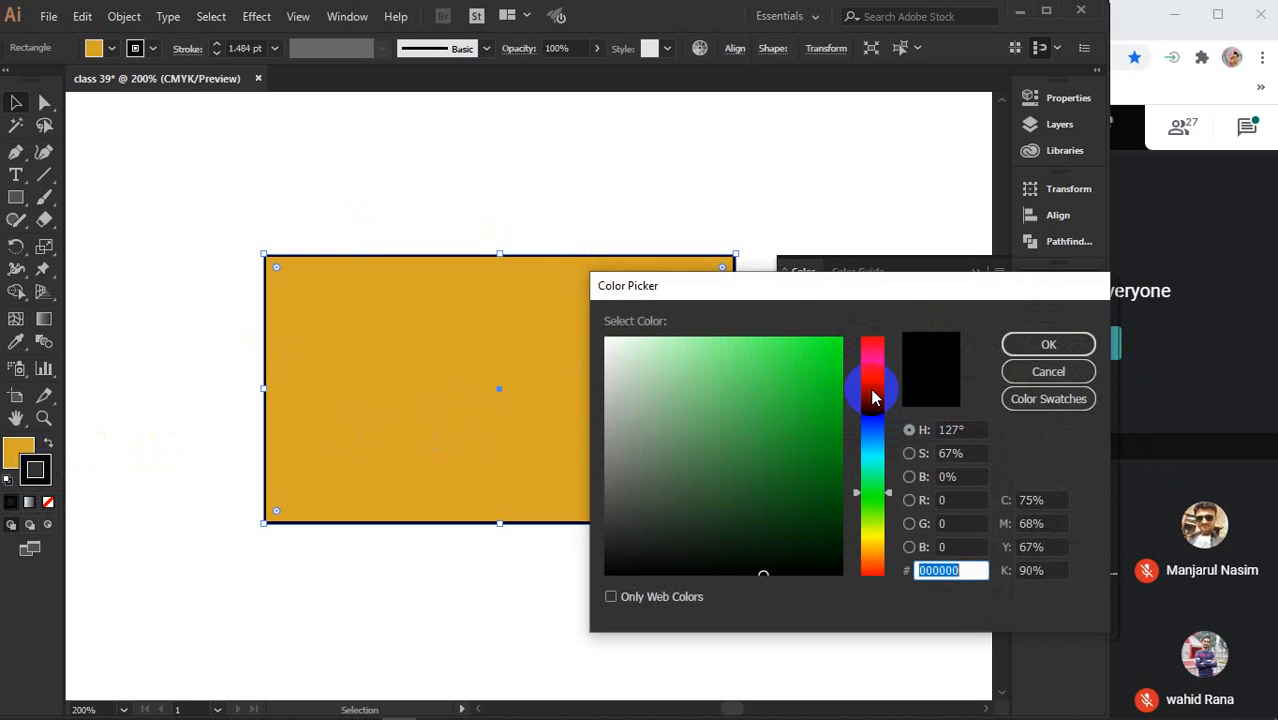
click(823, 388)
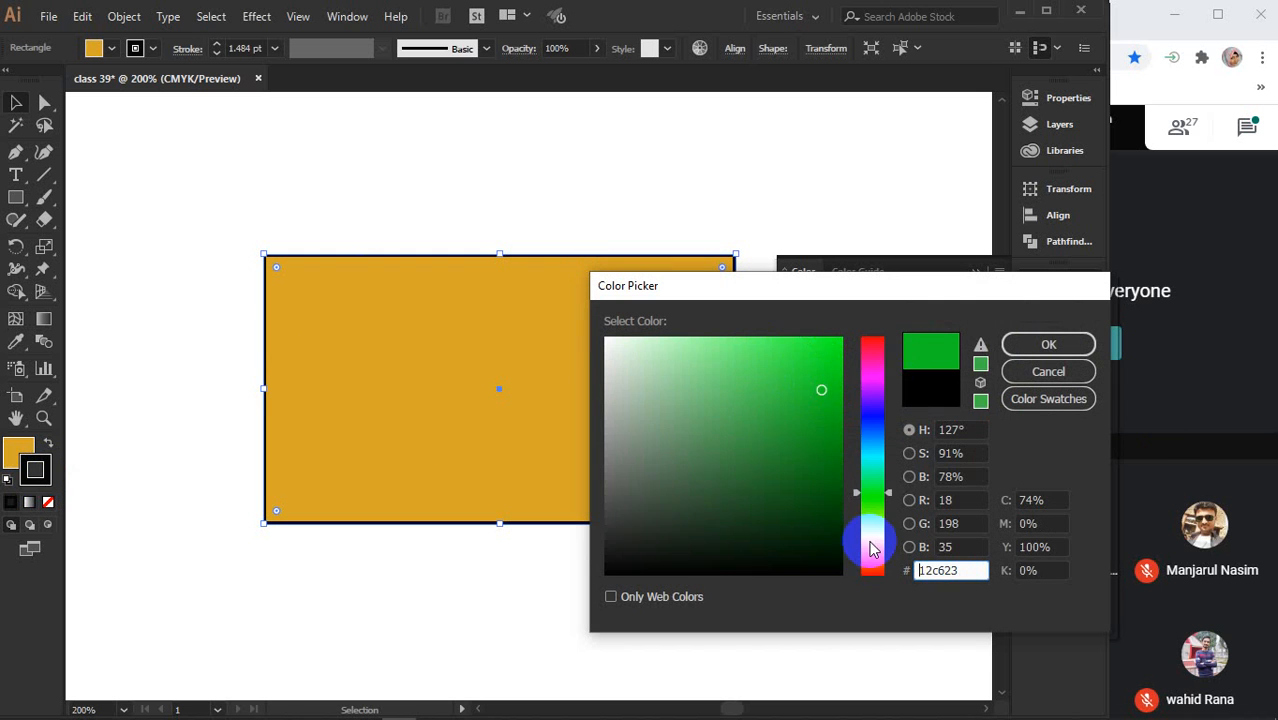
click(872, 540)
click(872, 364)
click(840, 340)
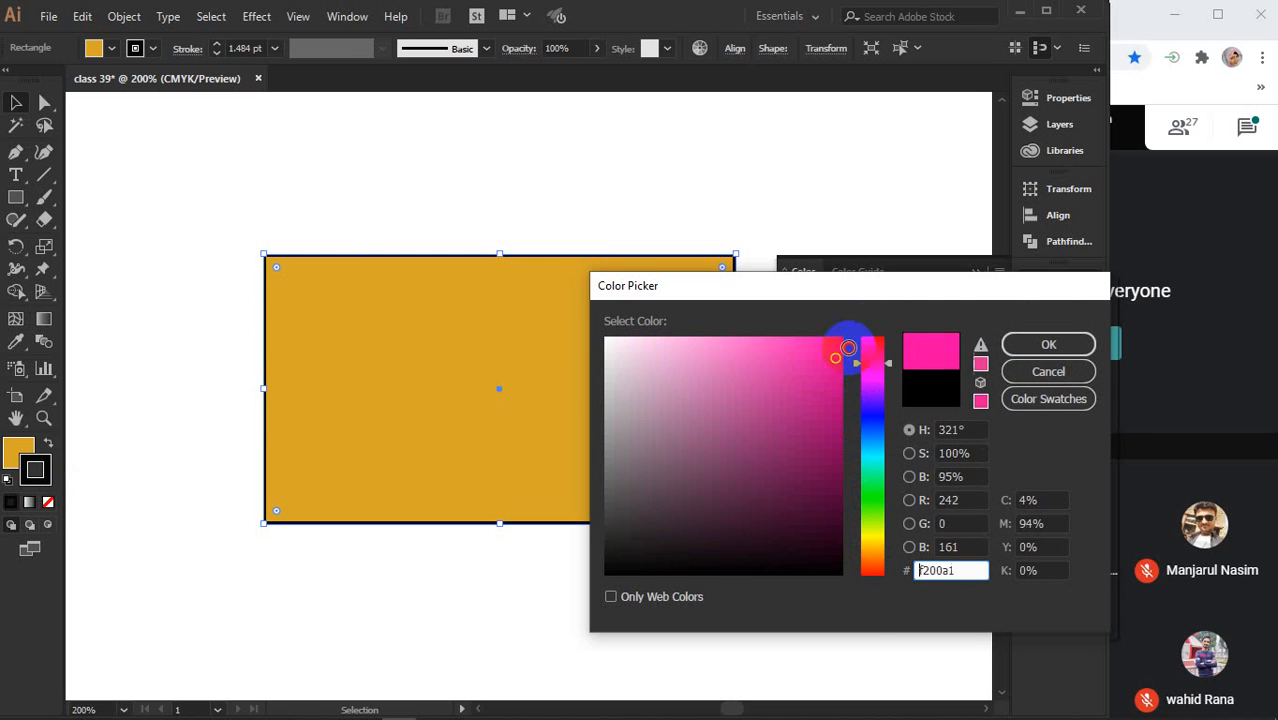
click(1027, 352)
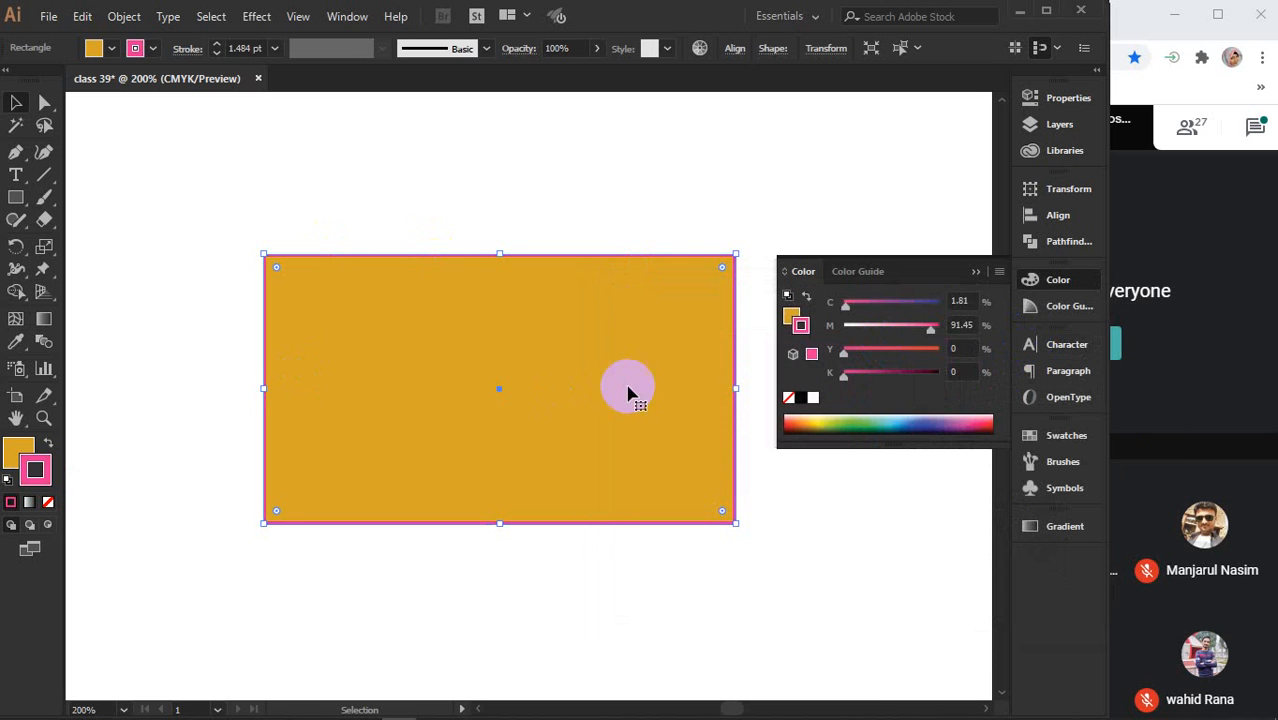
click(975, 272)
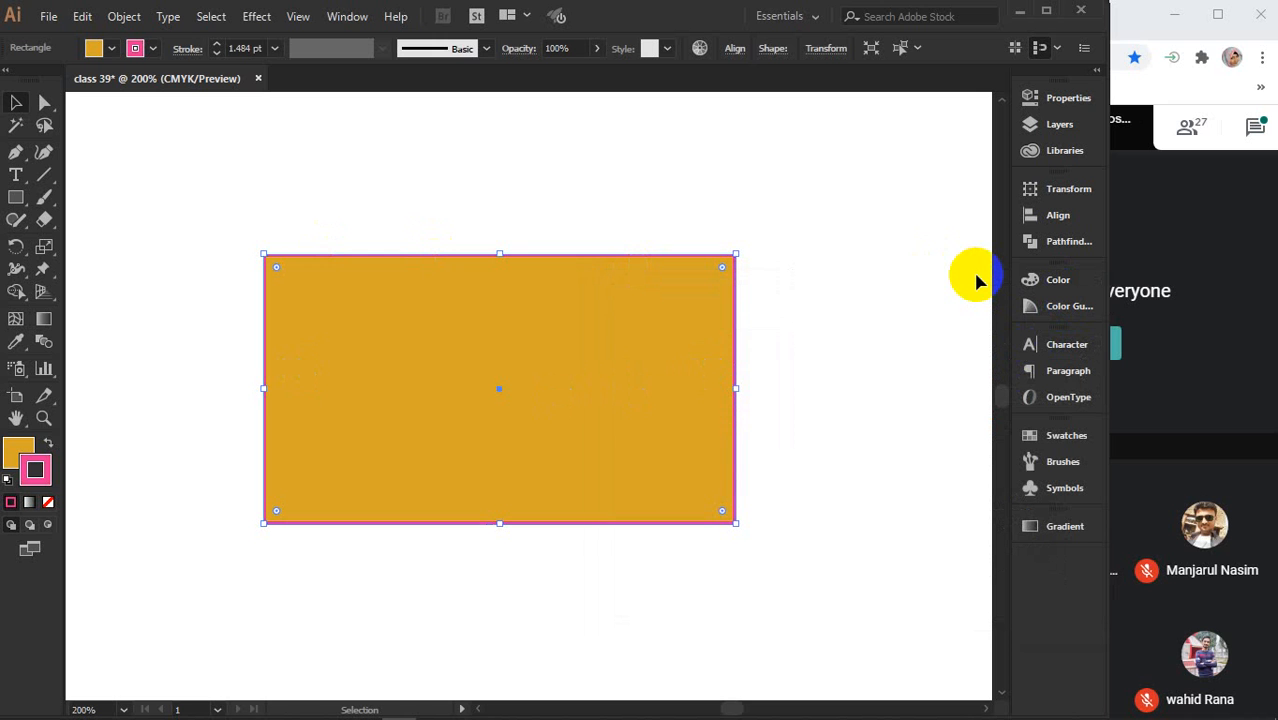
Change the rectangle's fill to light orange, C 0, M 39.22, Y 81.57, K 0, from the Color panel's spectrum
click(16, 450)
click(600, 385)
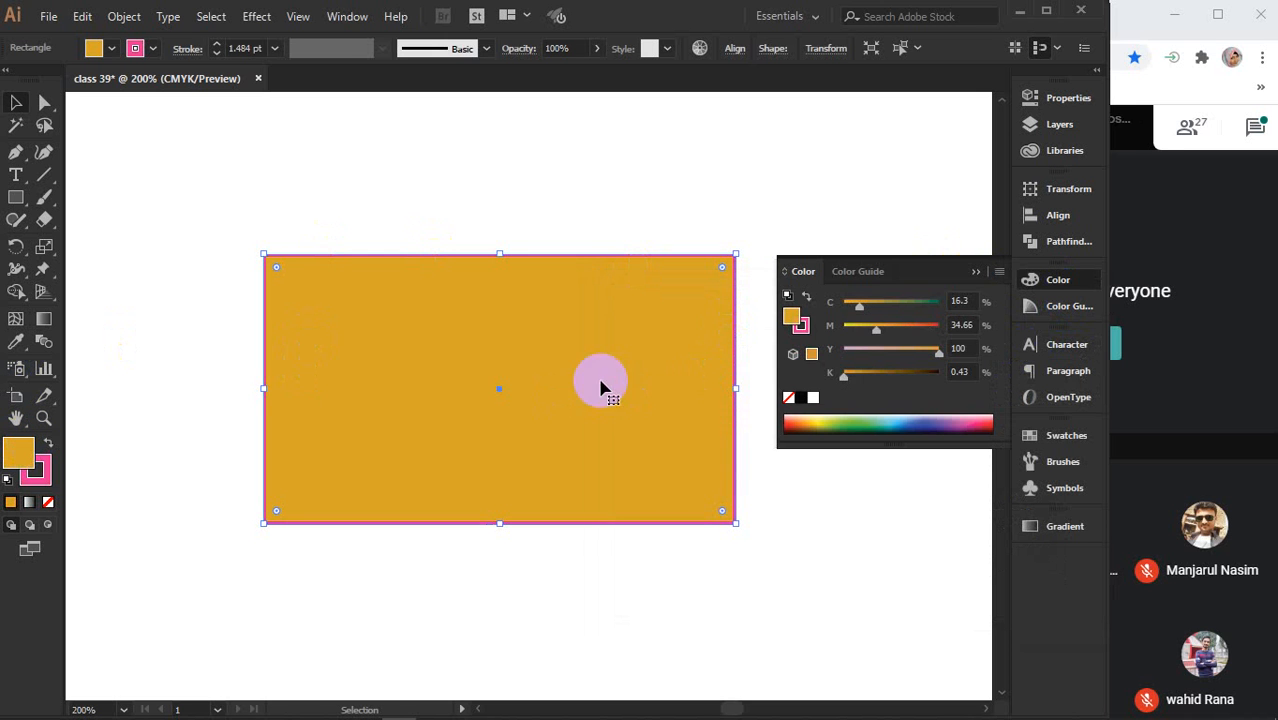
click(974, 273)
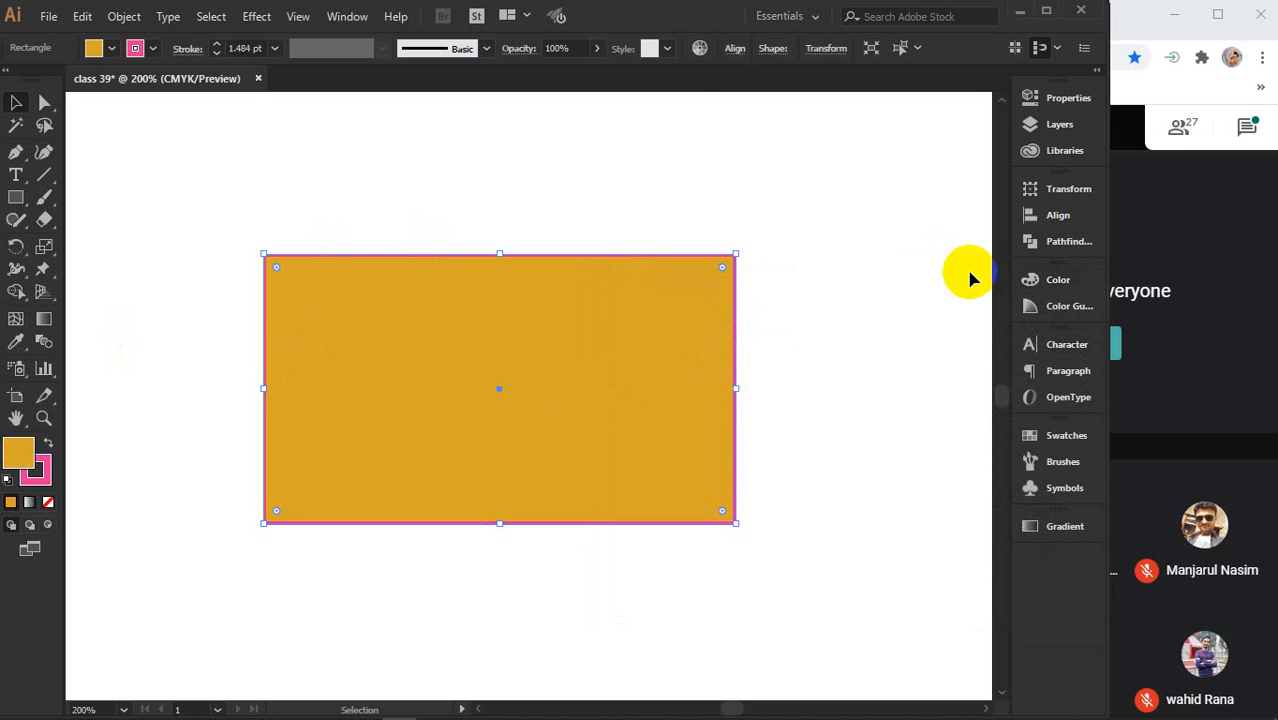
click(343, 16)
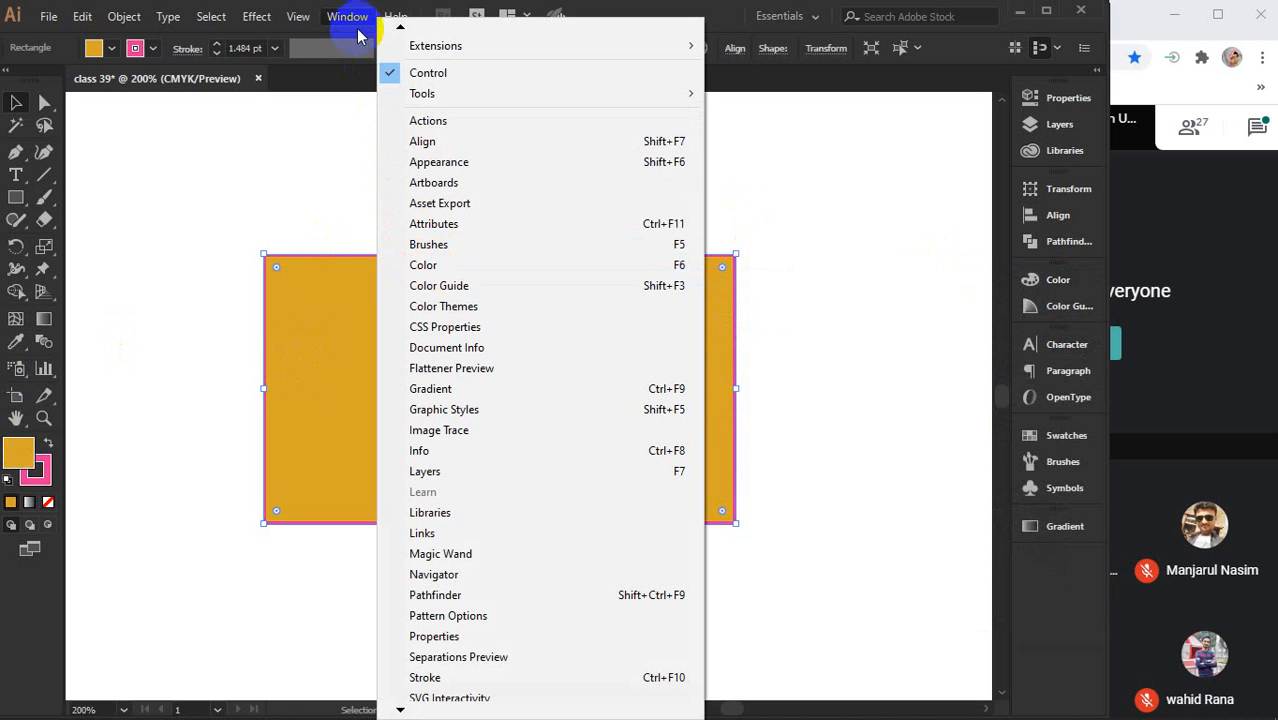
click(349, 16)
click(1040, 283)
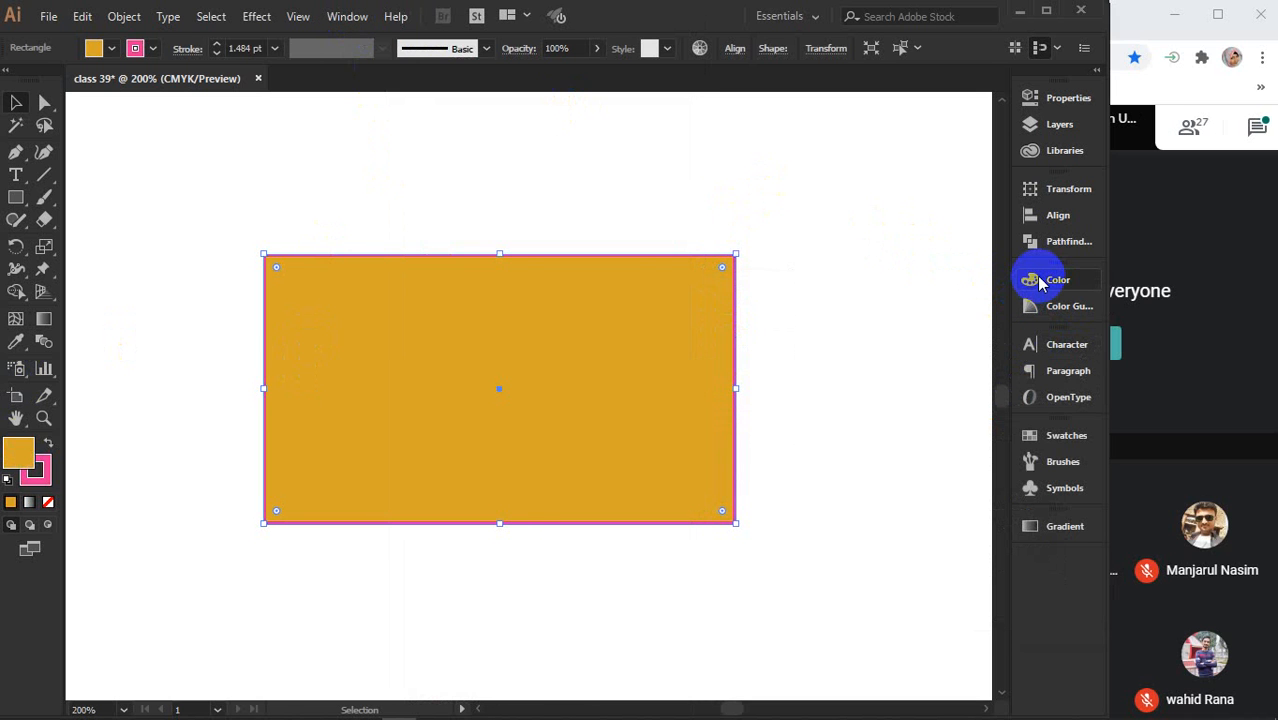
click(1070, 286)
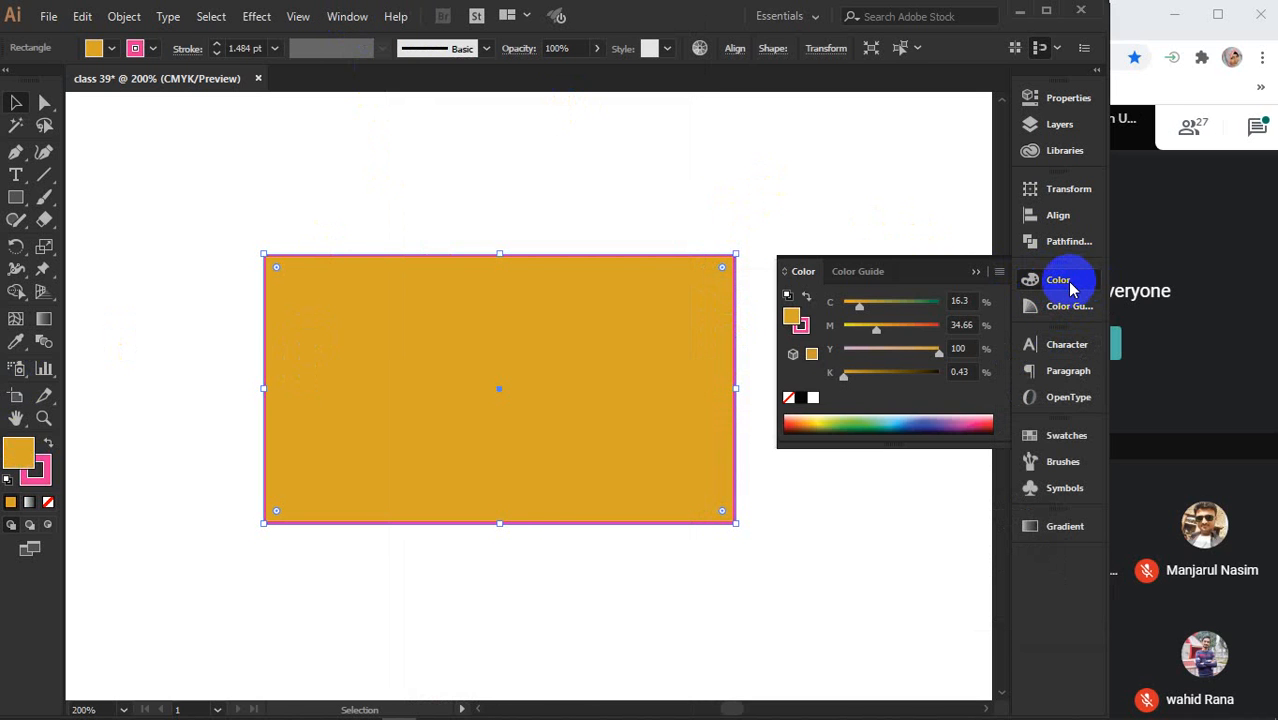
click(791, 321)
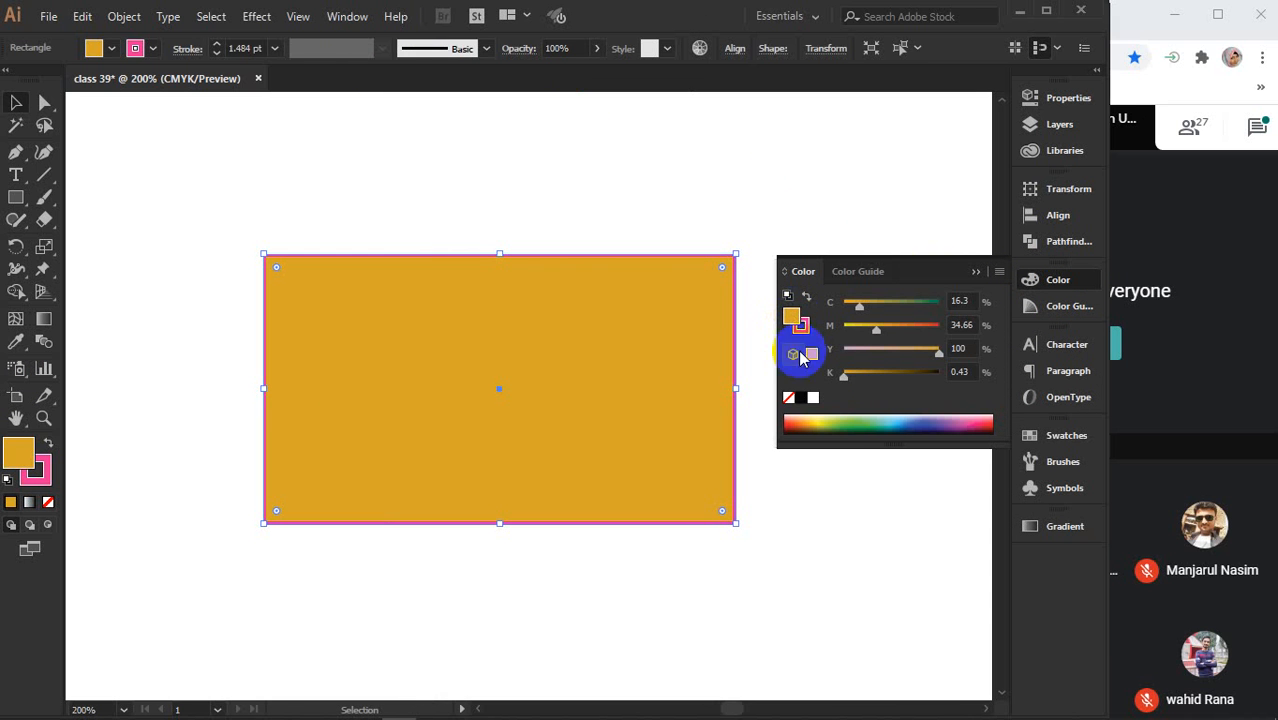
click(849, 418)
drag(849, 418, 796, 420)
click(903, 330)
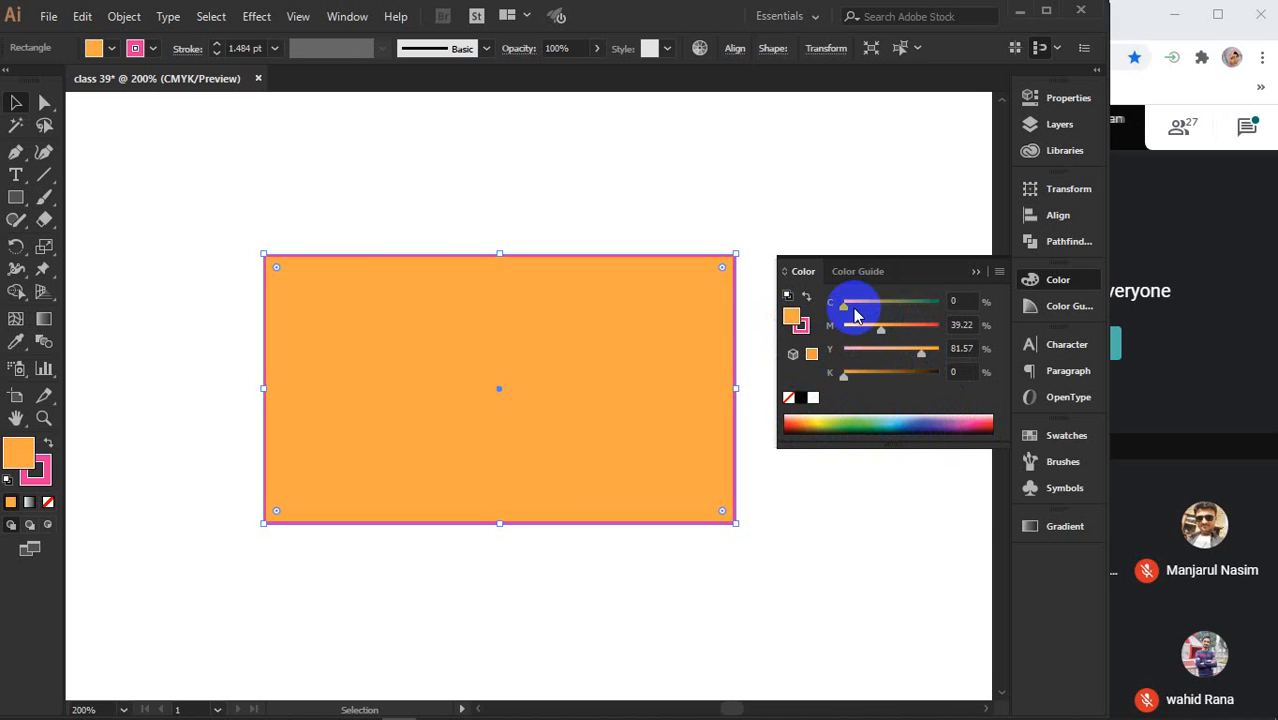
click(960, 348)
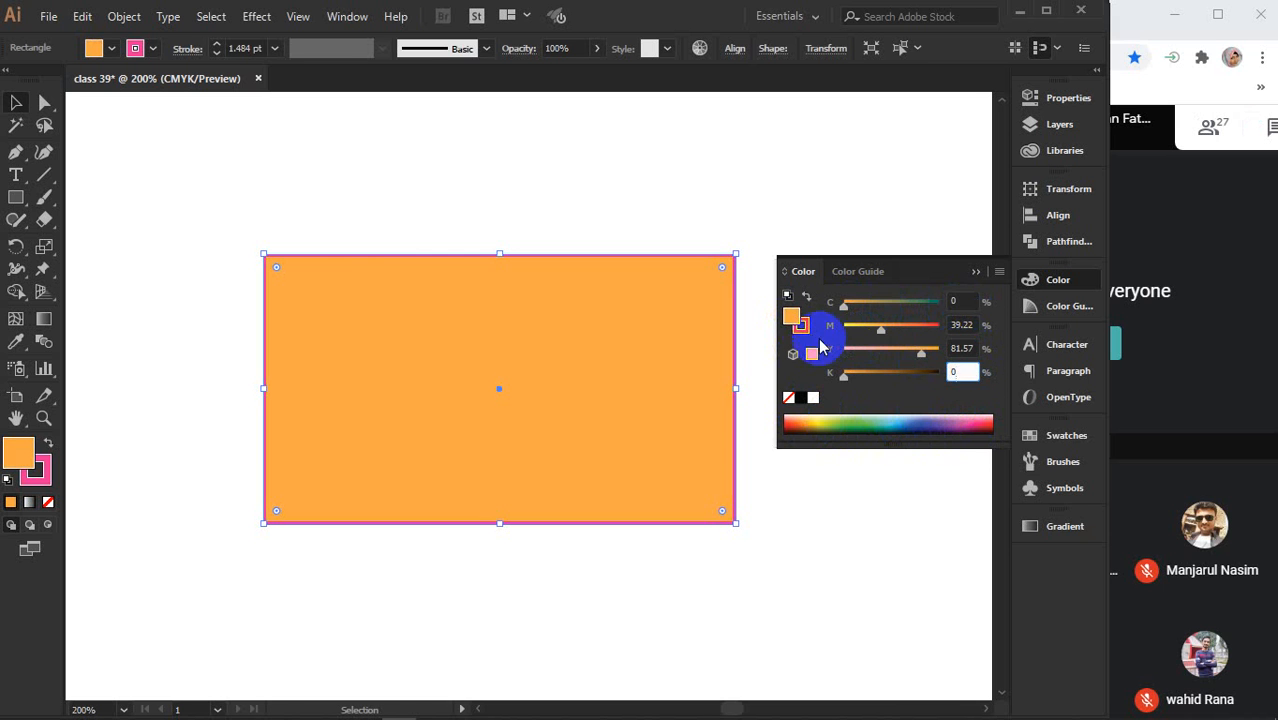
Change the rectangle's stroke to olive green, C 42.75, M 10.98, Y 100, K 0, from the Color panel's spectrum
click(800, 330)
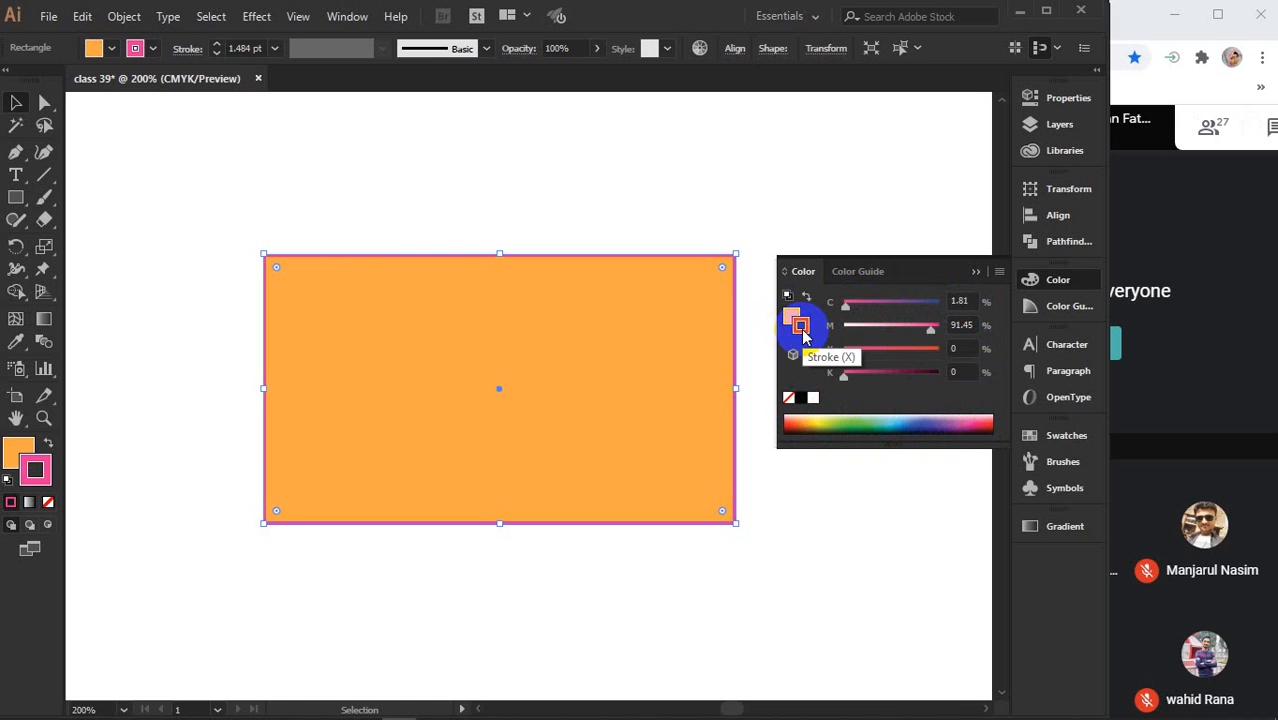
click(898, 443)
mouse_move(898, 443)
mouse_down()
mouse_move(884, 420)
mouse_move(963, 420)
mouse_move(830, 416)
mouse_up()
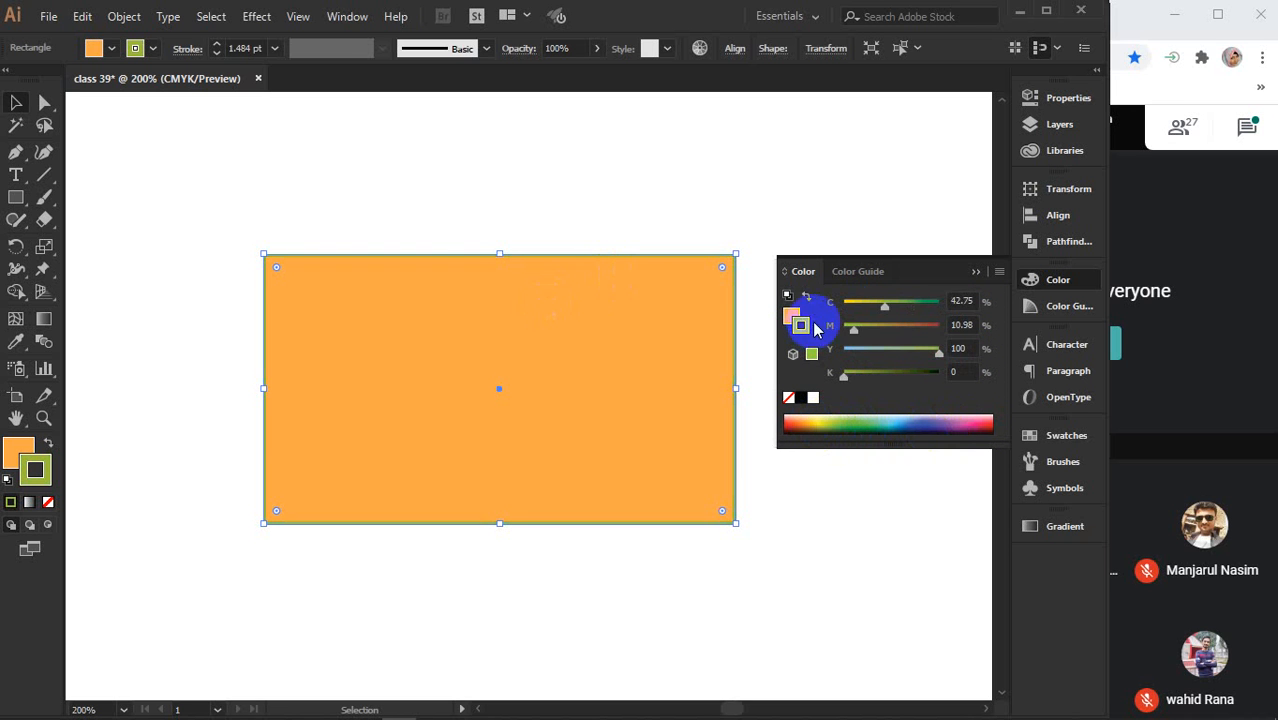
click(976, 272)
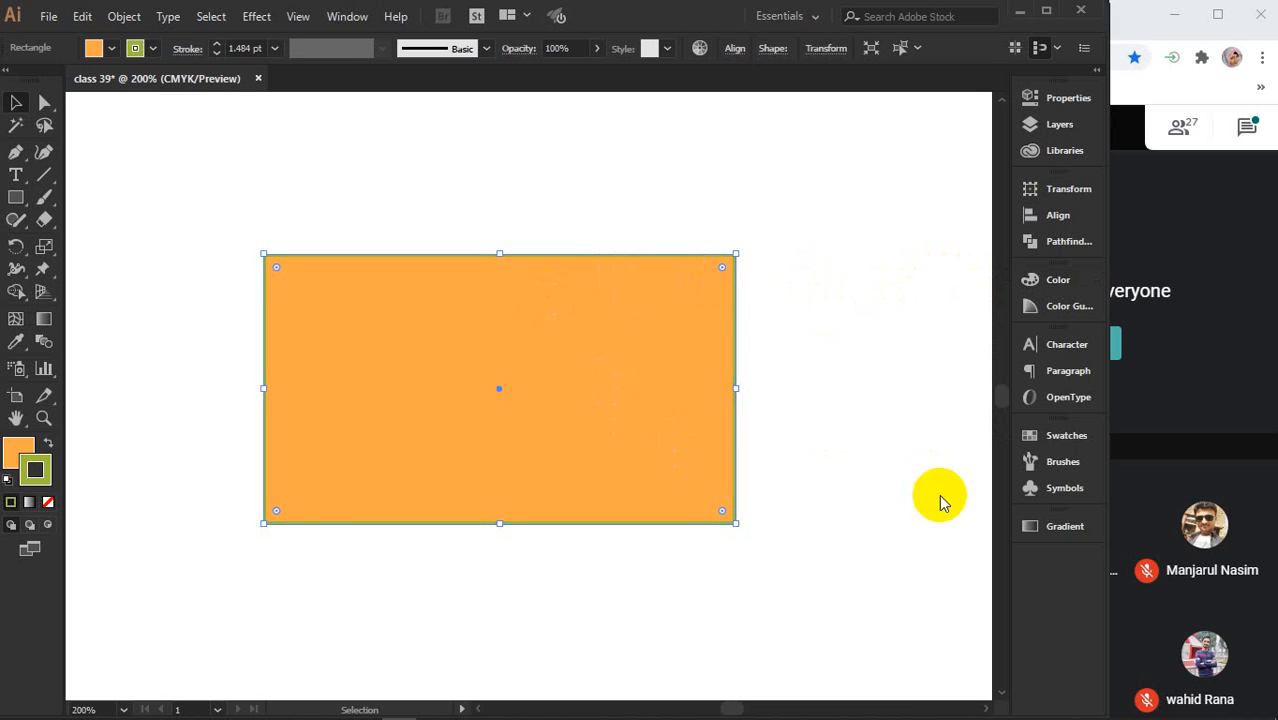
Try several colors from the Swatches panel as the rectangle's fill, starting with dark green and ending with light gray
click(1070, 440)
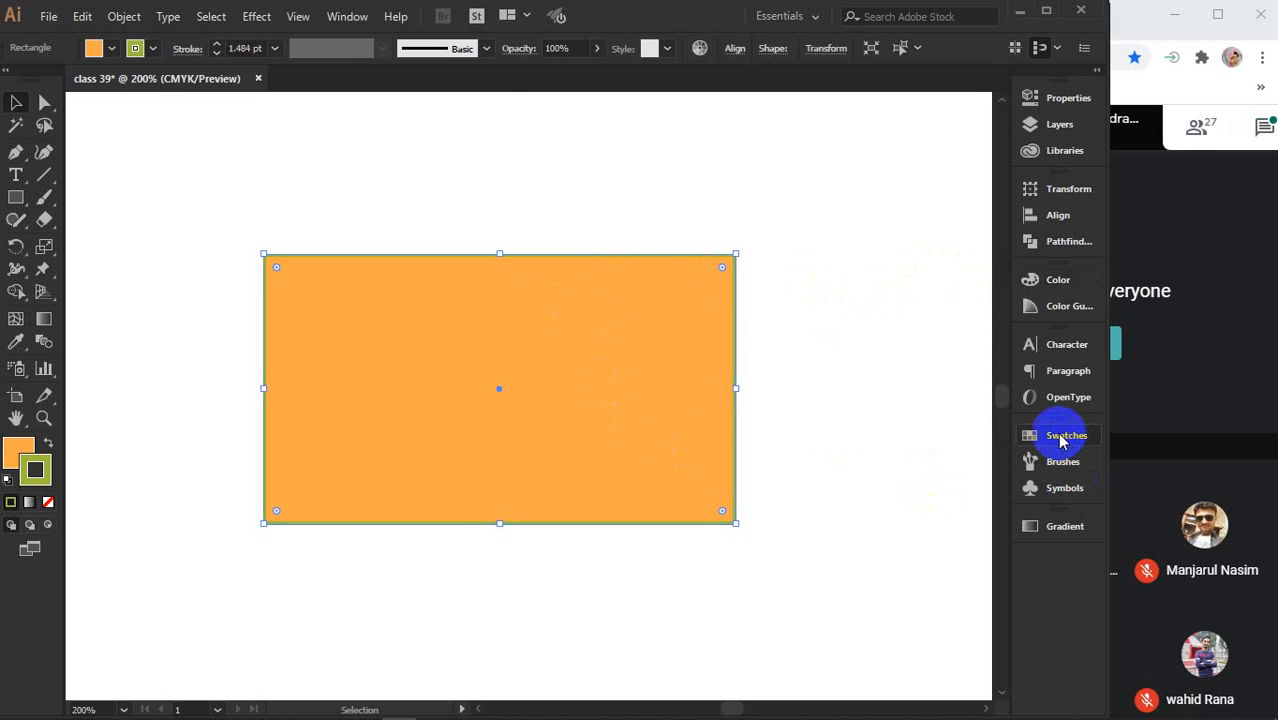
click(348, 16)
scroll(414, 695, down, 2)
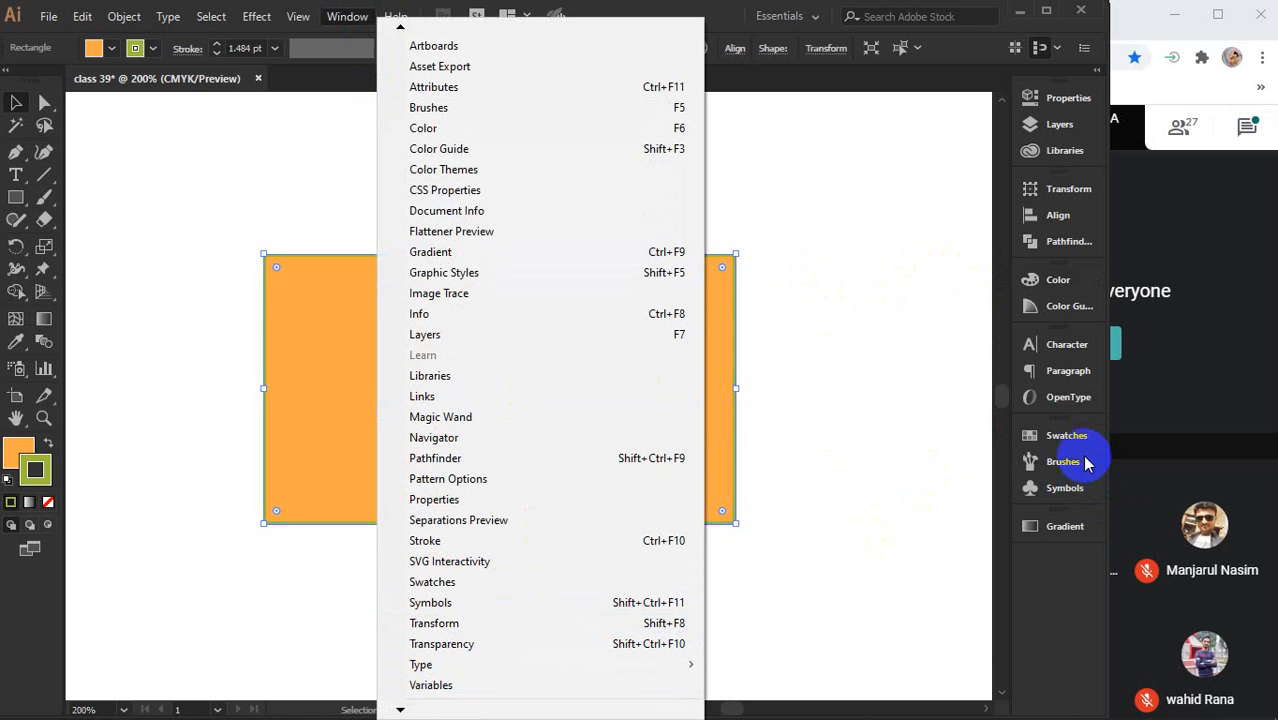
click(1058, 437)
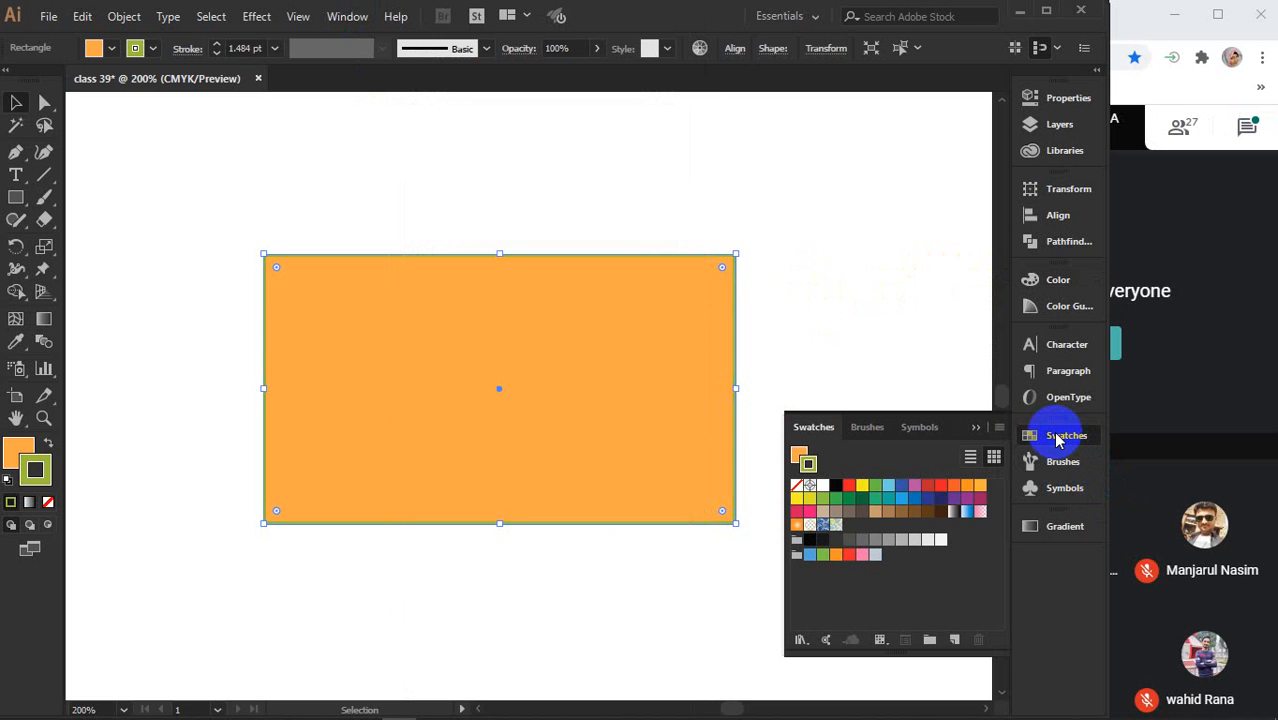
click(807, 460)
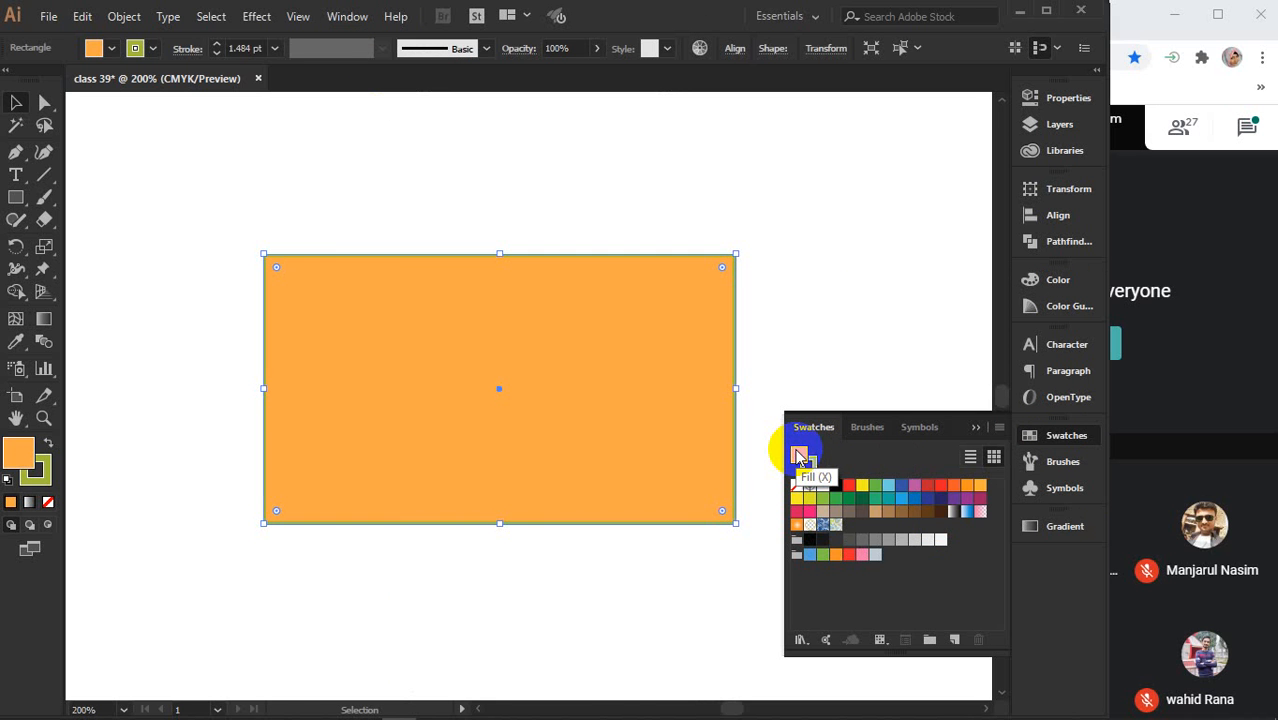
click(849, 497)
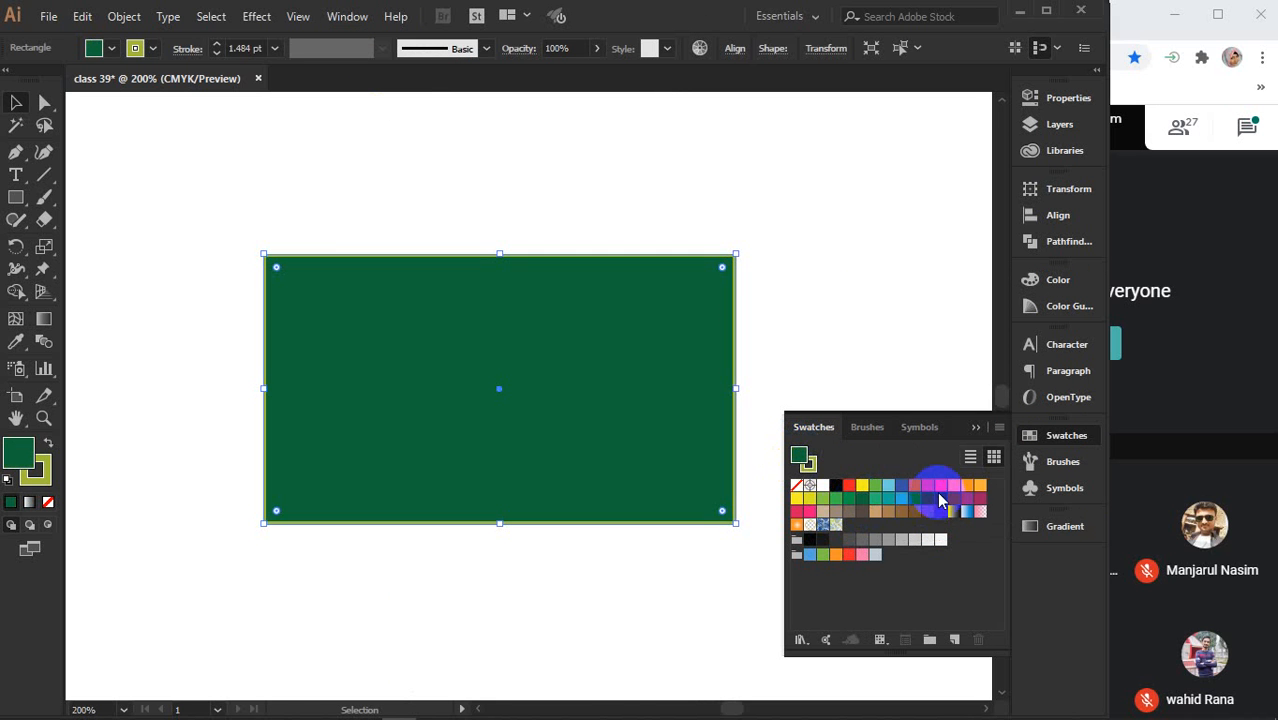
click(933, 489)
click(910, 487)
click(870, 498)
click(823, 512)
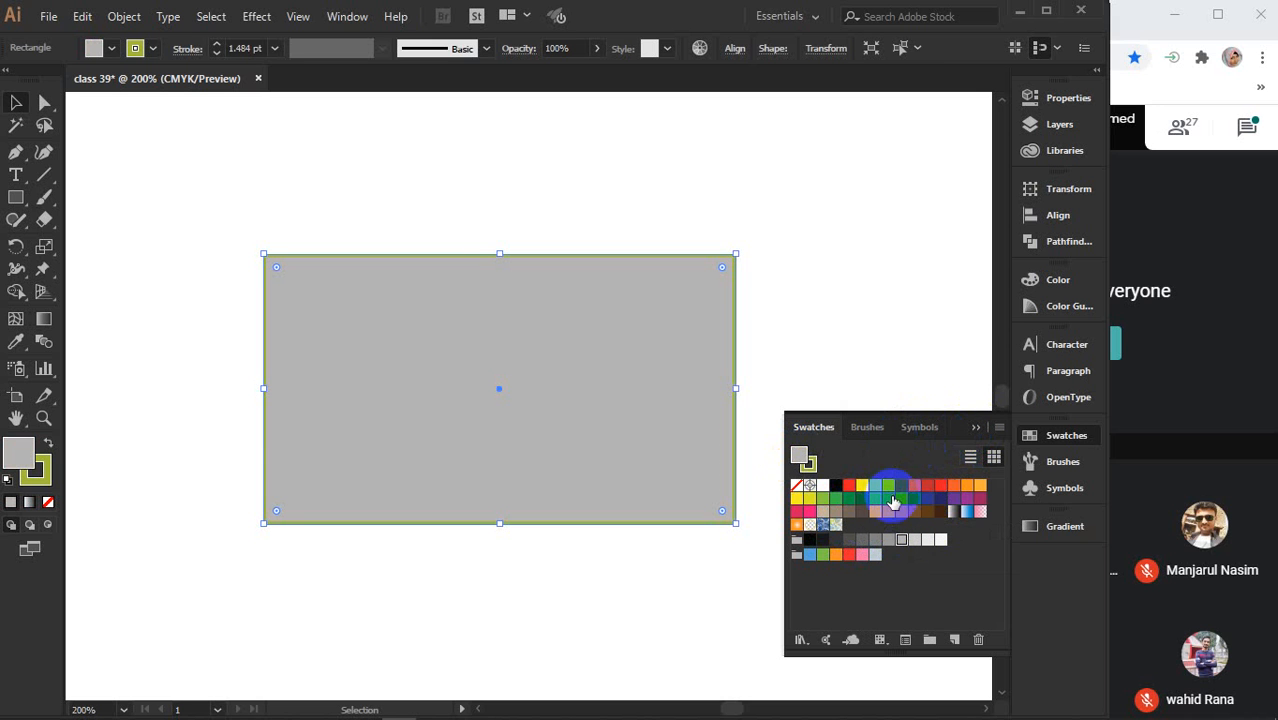
Try several swatches, including black, as the rectangle's stroke from the Swatches panel, ending with the orange radial gradient
drag(893, 502, 812, 478)
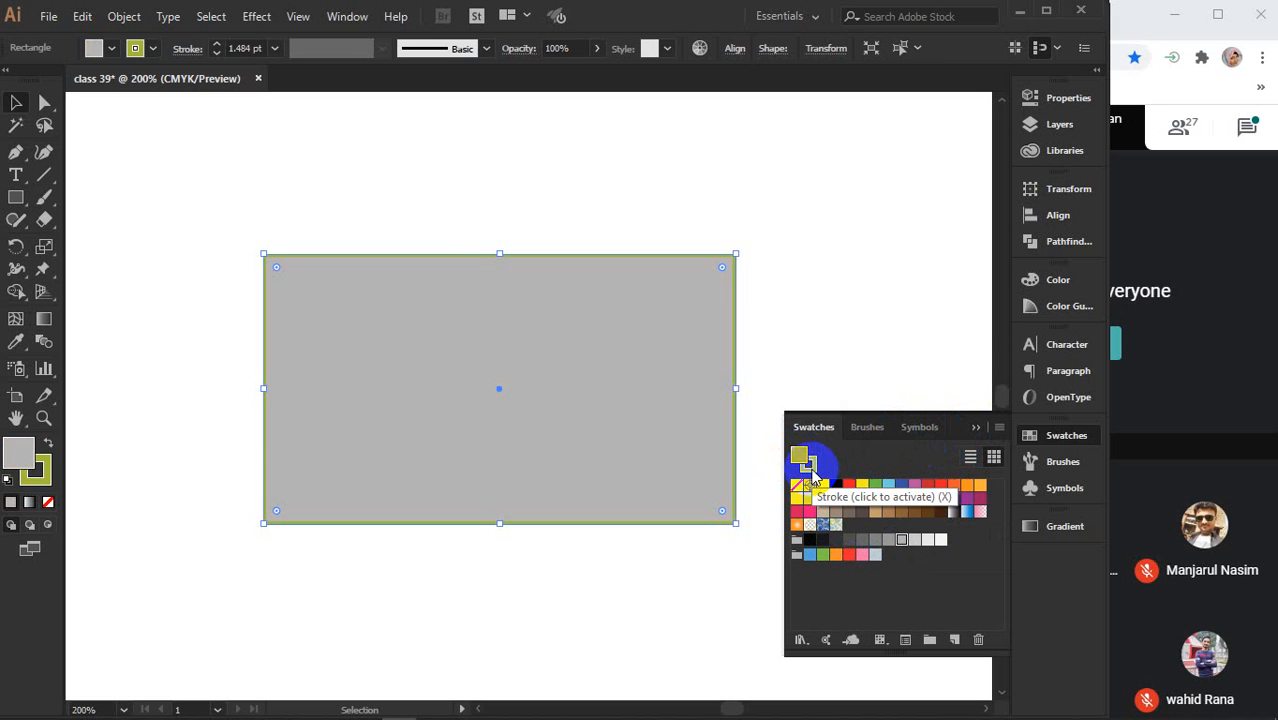
click(812, 478)
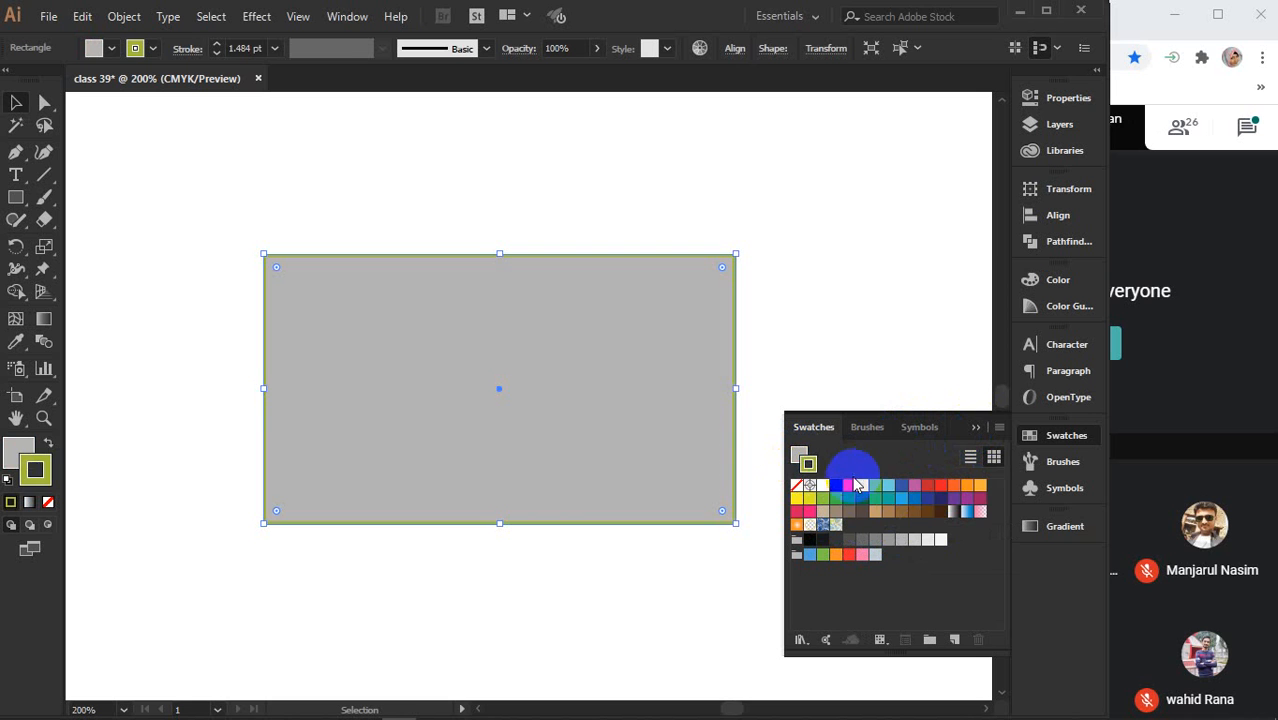
click(849, 484)
click(875, 497)
click(980, 497)
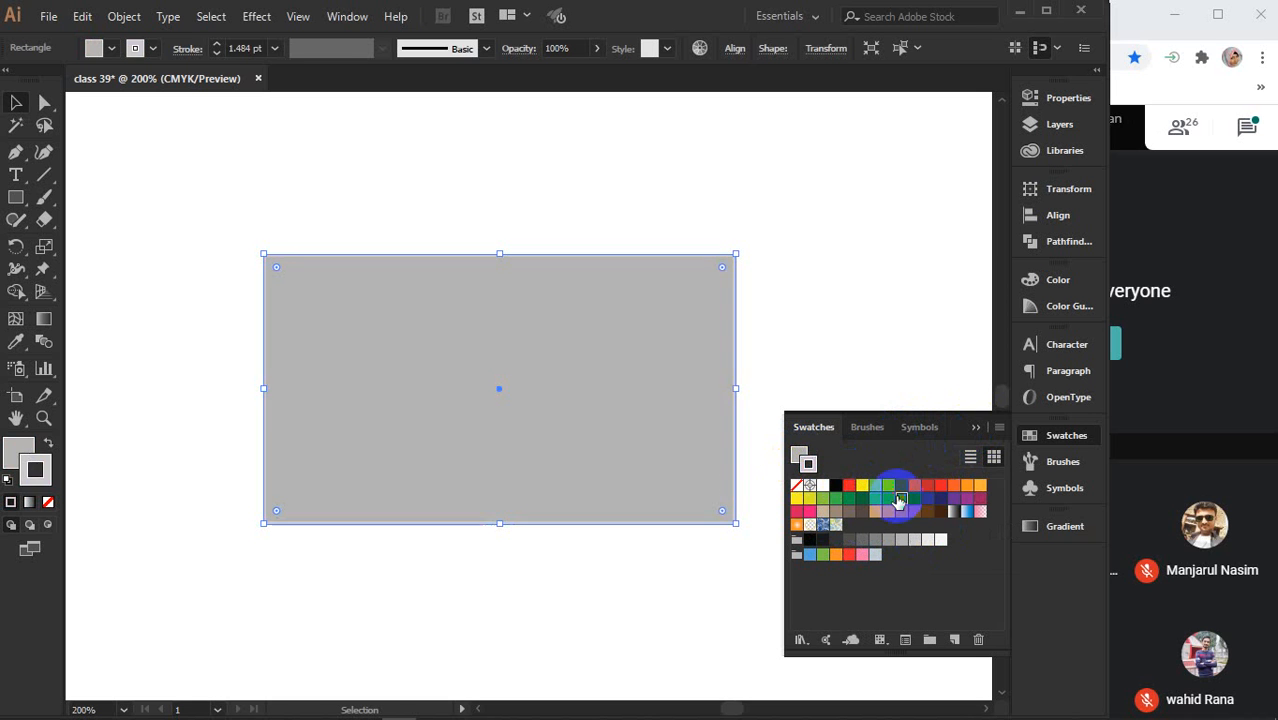
click(836, 485)
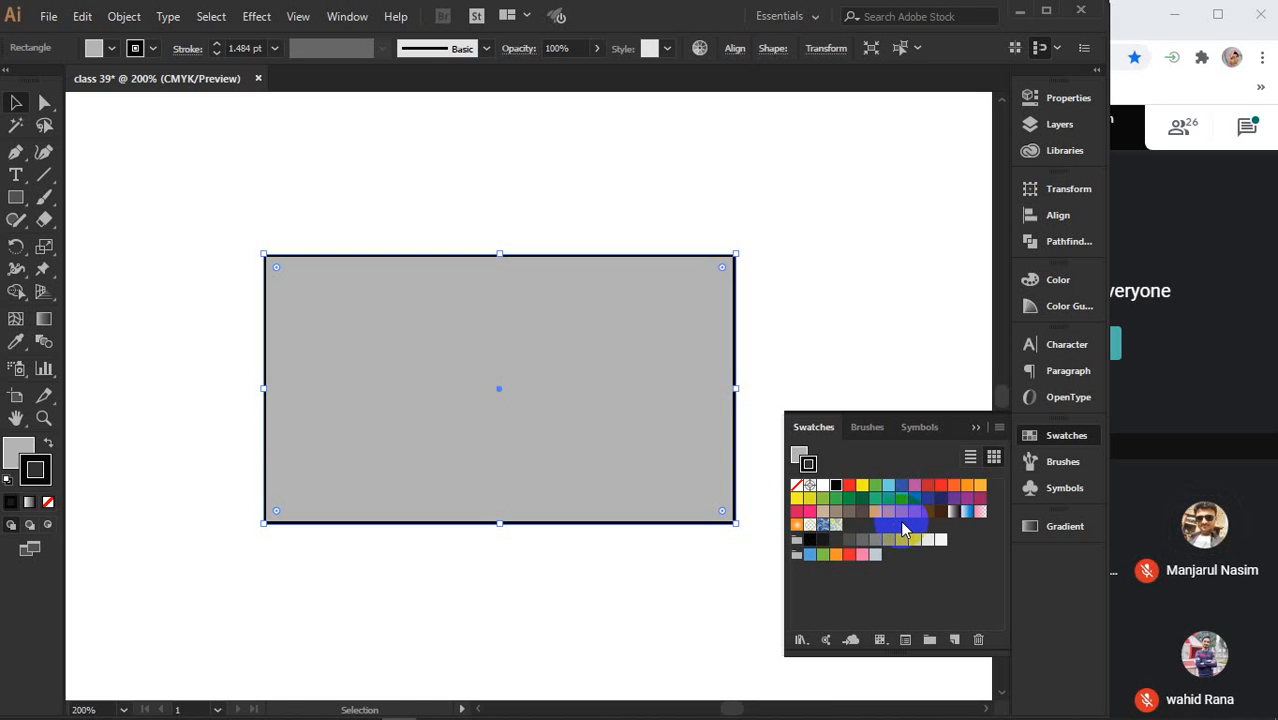
click(797, 525)
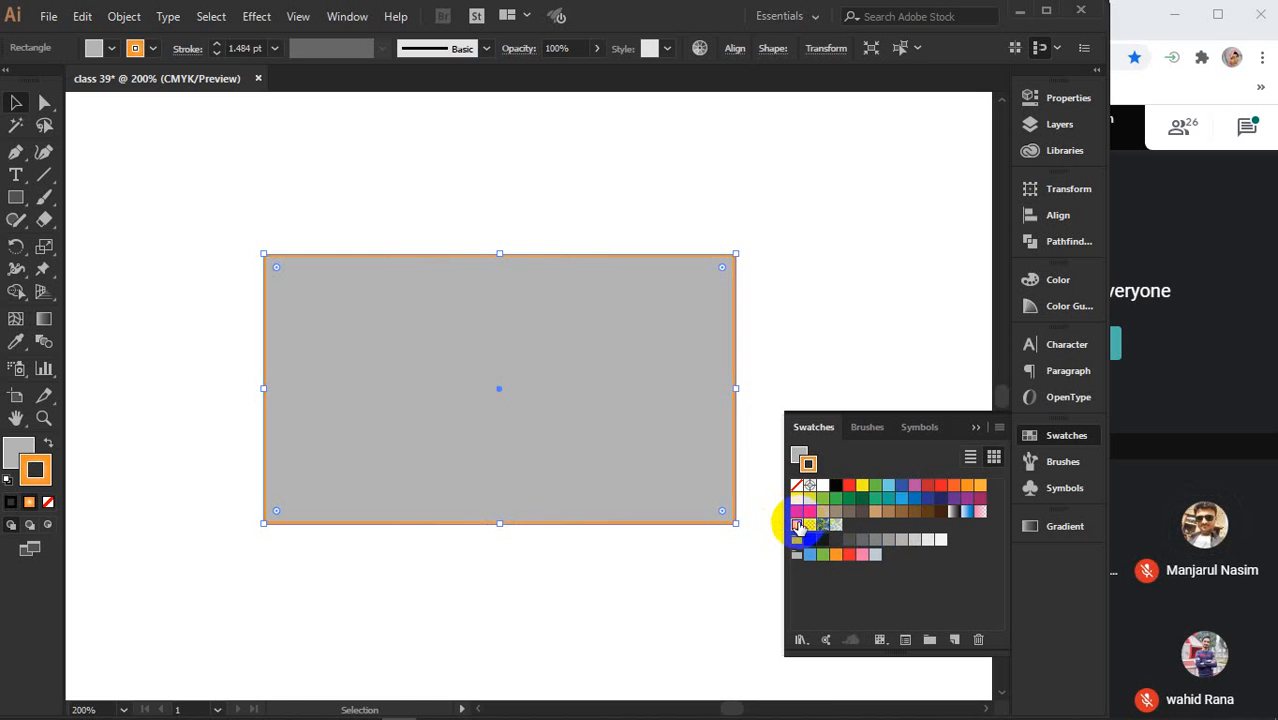
Try the orange gradient, blue and other swatches as the rectangle's fill, ending with green R=34 G=181 B=115, and collapse the Swatches panel
click(799, 453)
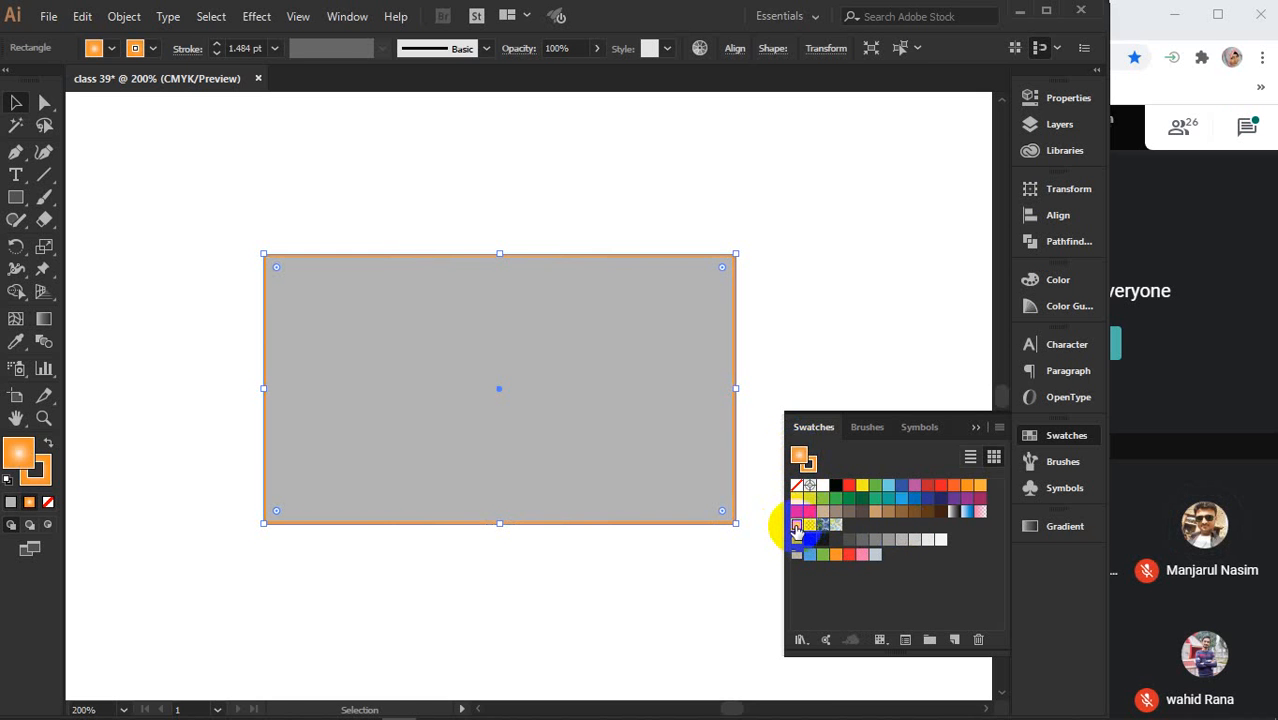
click(797, 527)
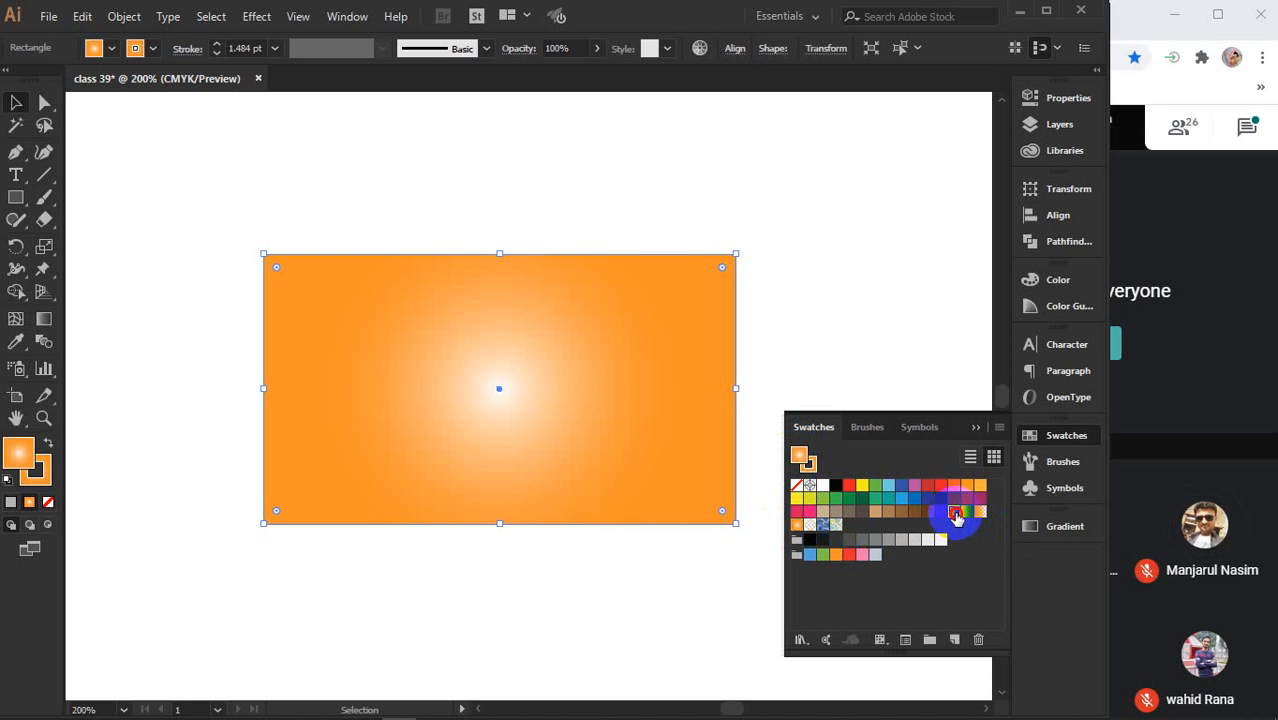
click(955, 515)
click(902, 485)
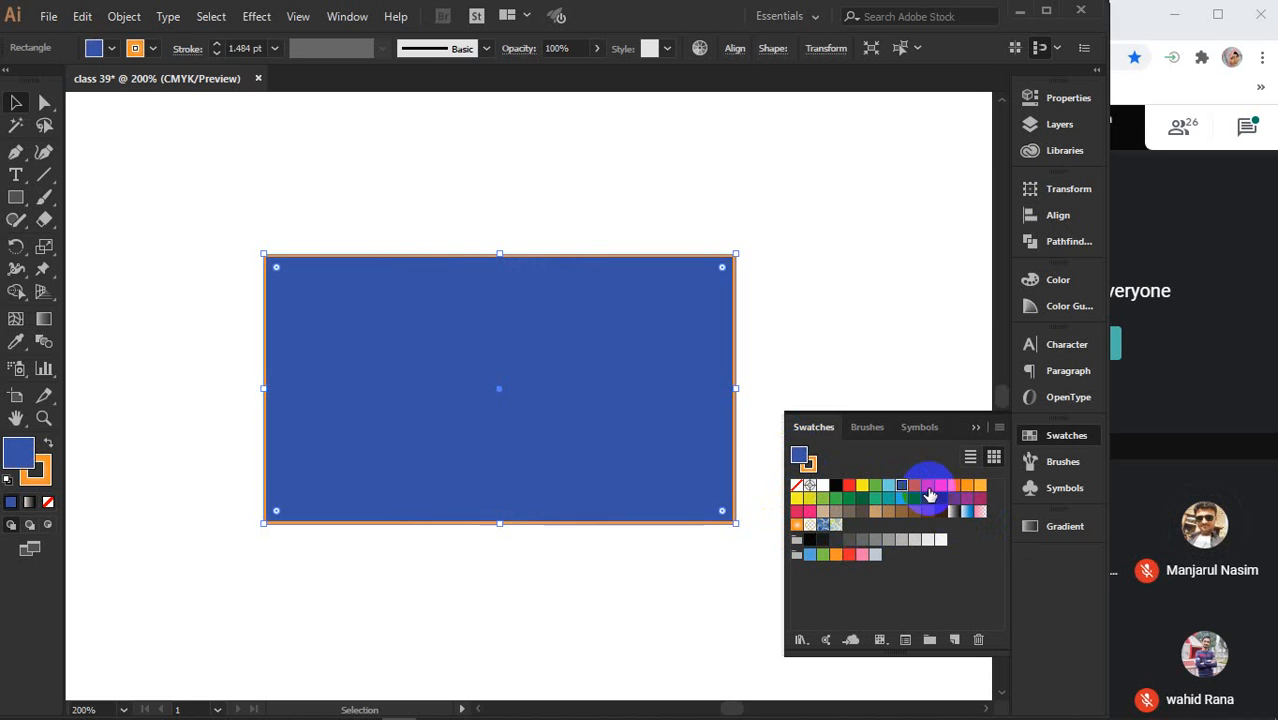
click(954, 498)
click(875, 497)
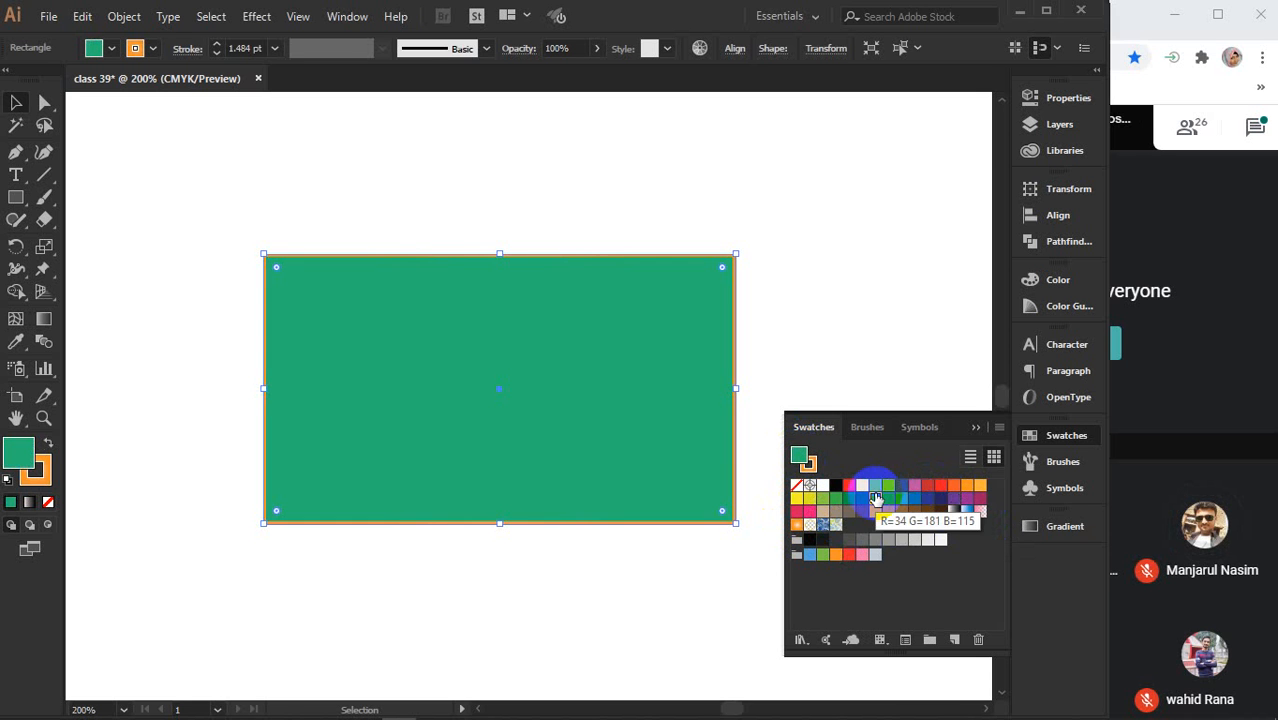
click(983, 429)
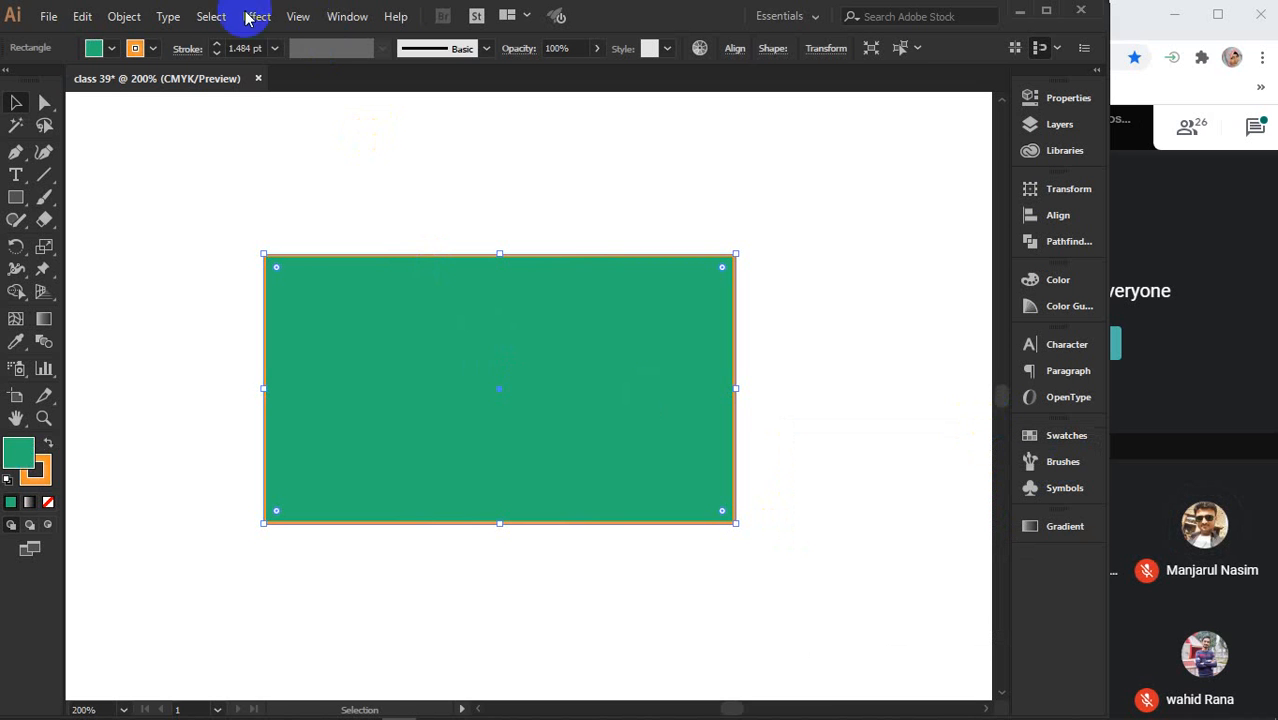
Change the rectangle's fill to dark green from the Control bar's fill swatches, then view the stroke swatches there
click(110, 51)
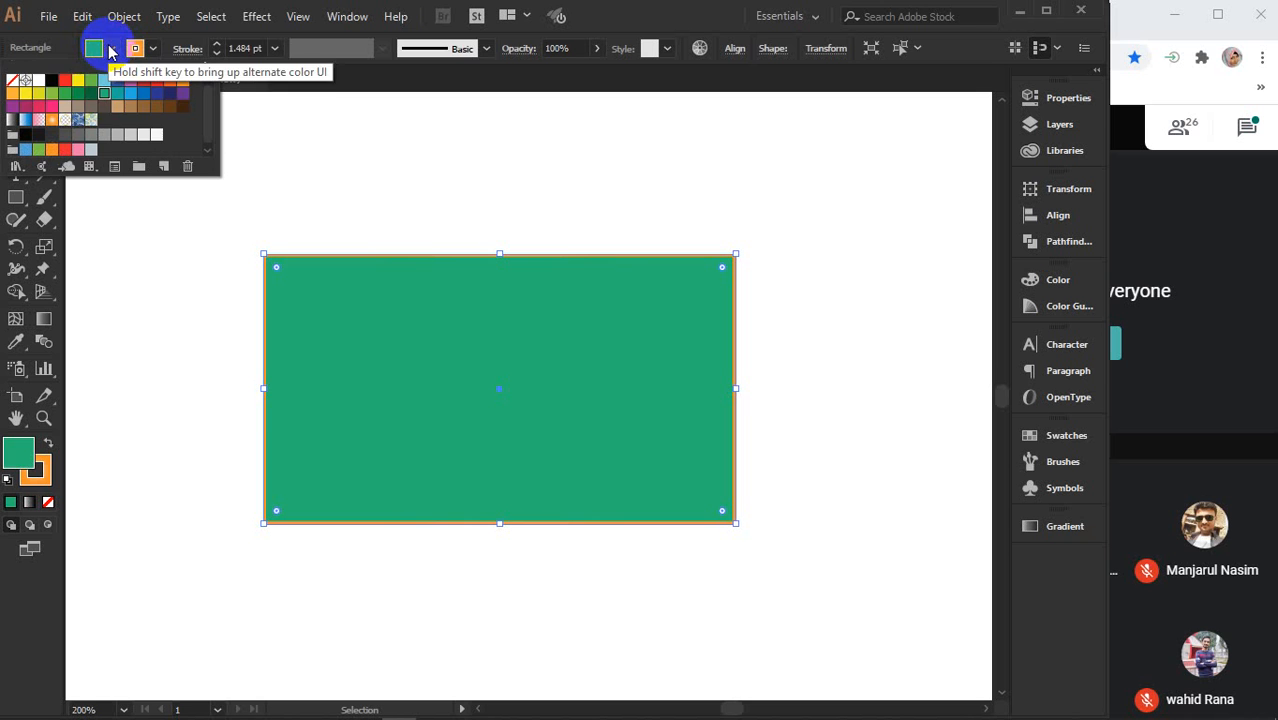
click(64, 80)
click(126, 86)
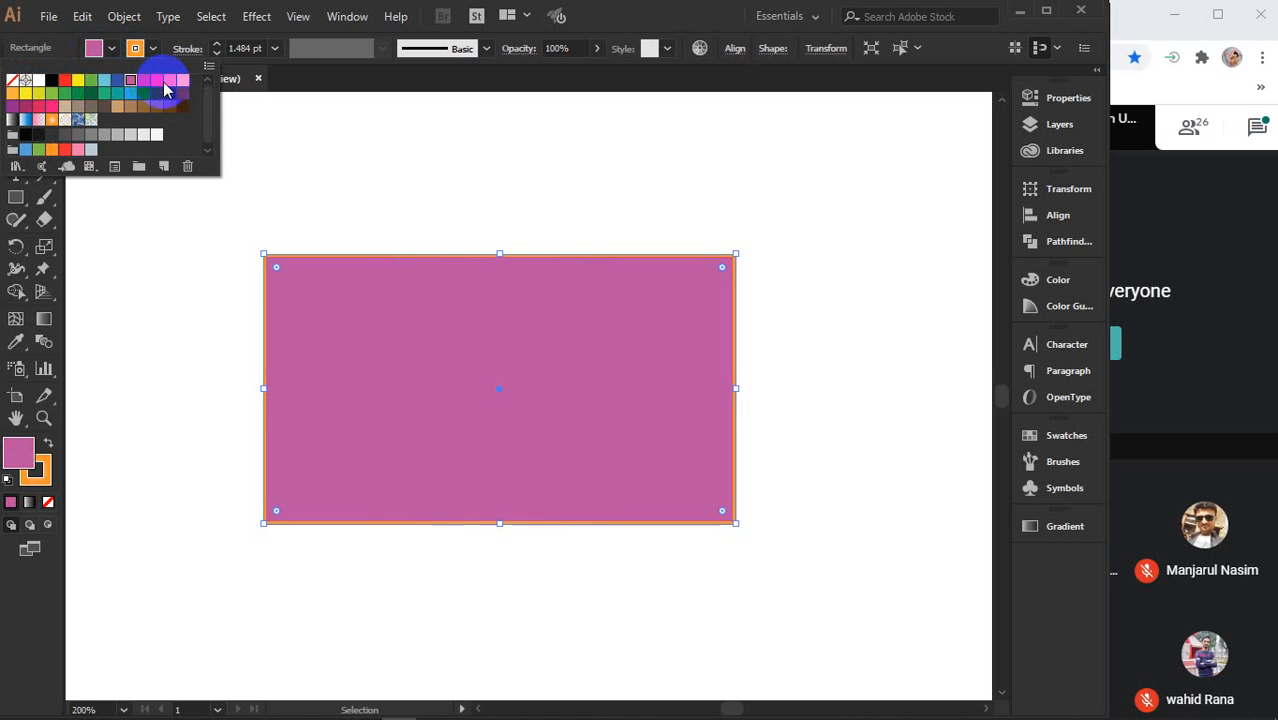
click(65, 88)
click(105, 47)
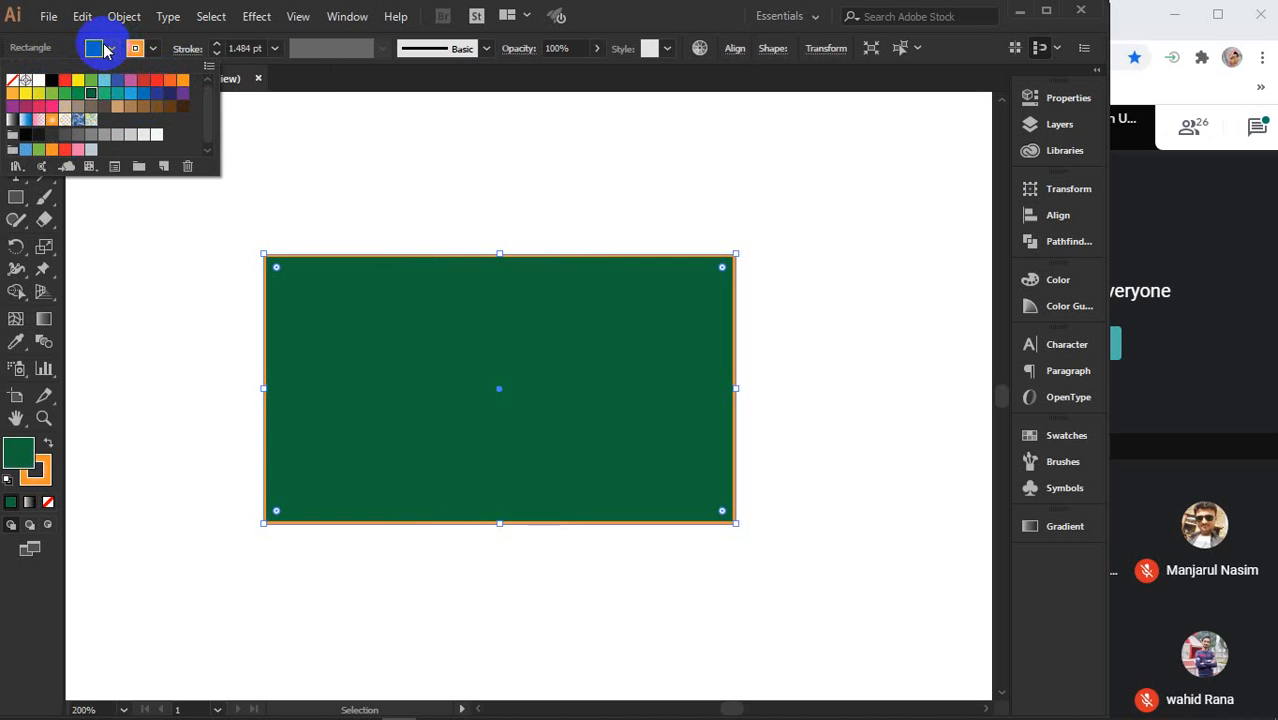
click(152, 50)
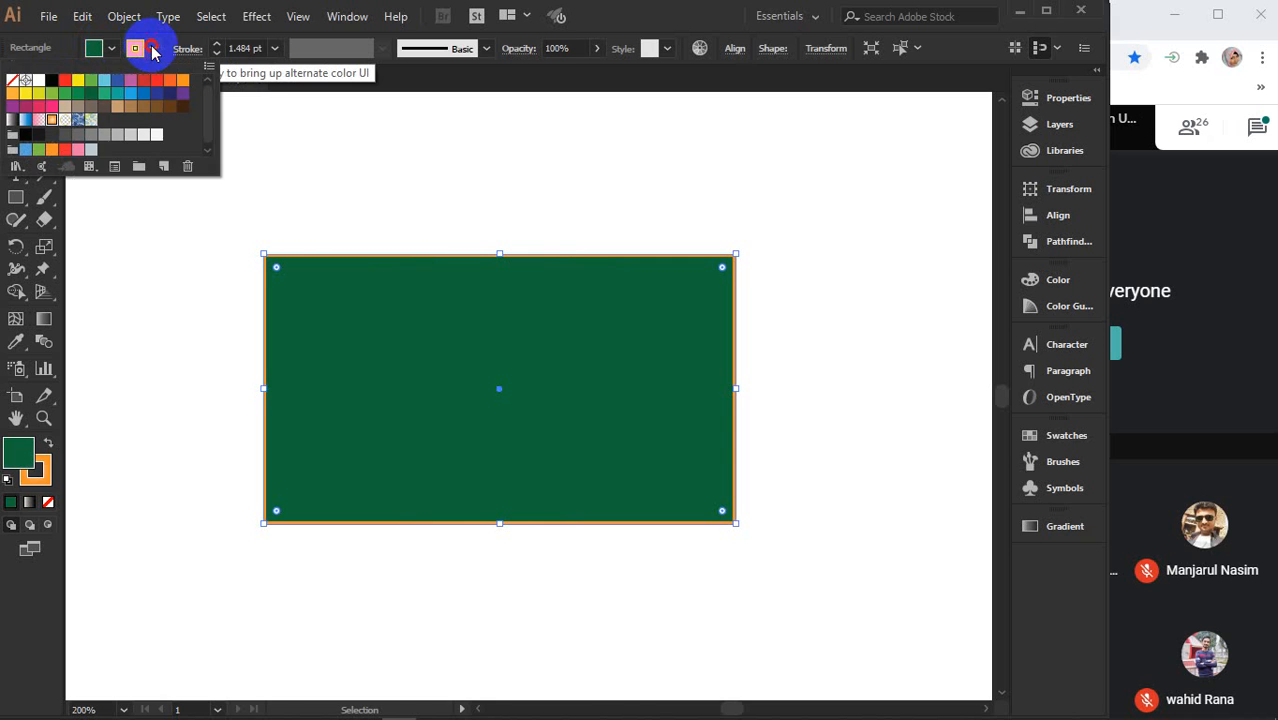
click(153, 50)
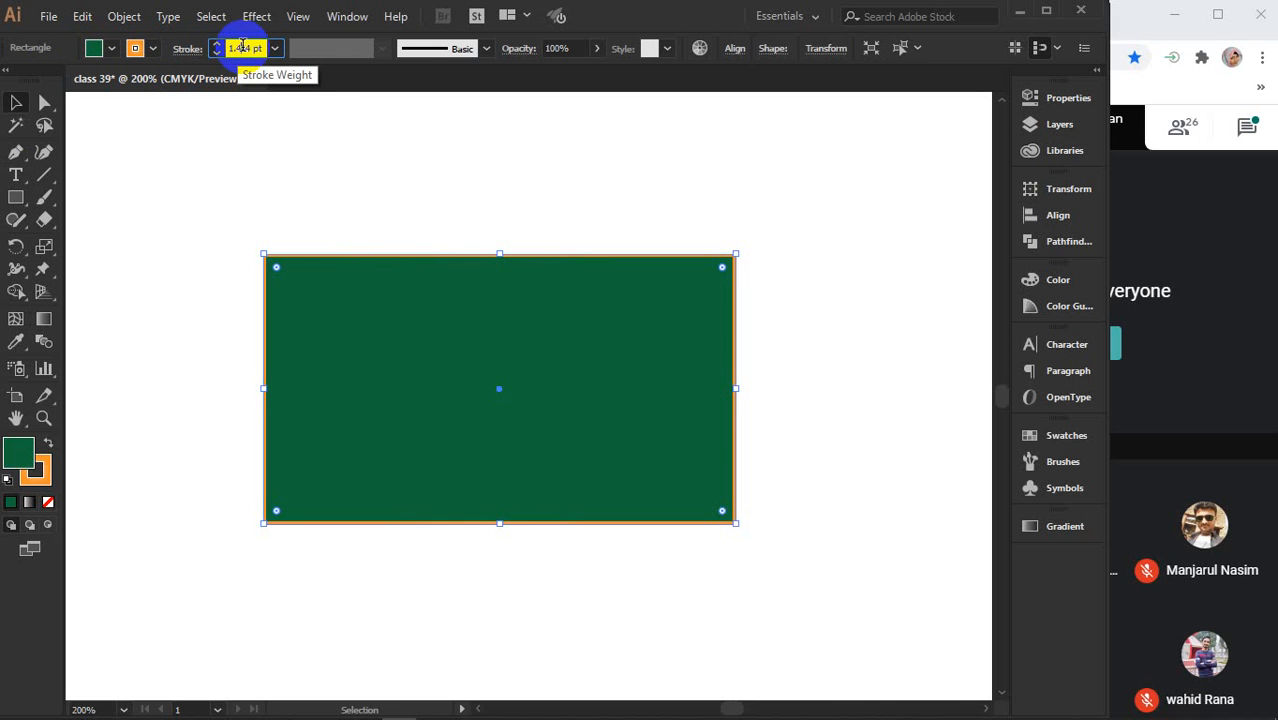
Set the rectangle's stroke weight to 4 pt and look through the list of preset weights
scroll(242, 45, up, 20)
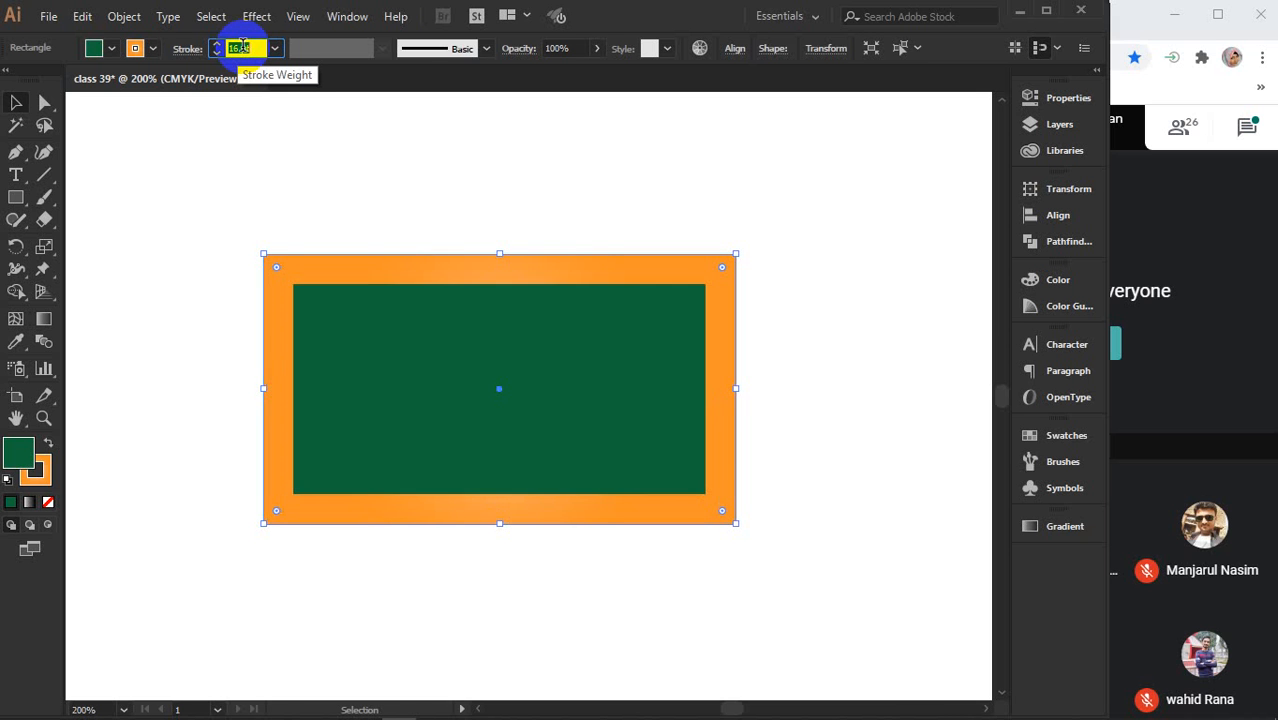
scroll(242, 45, down, 10)
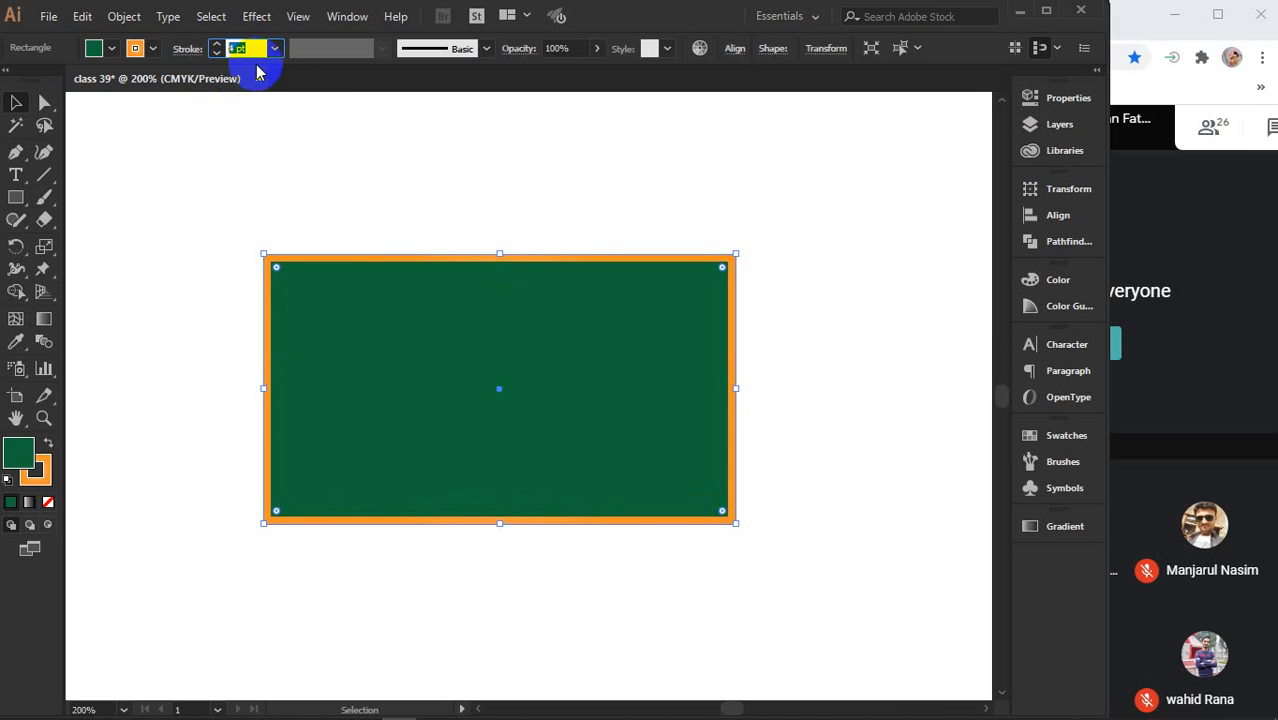
click(274, 49)
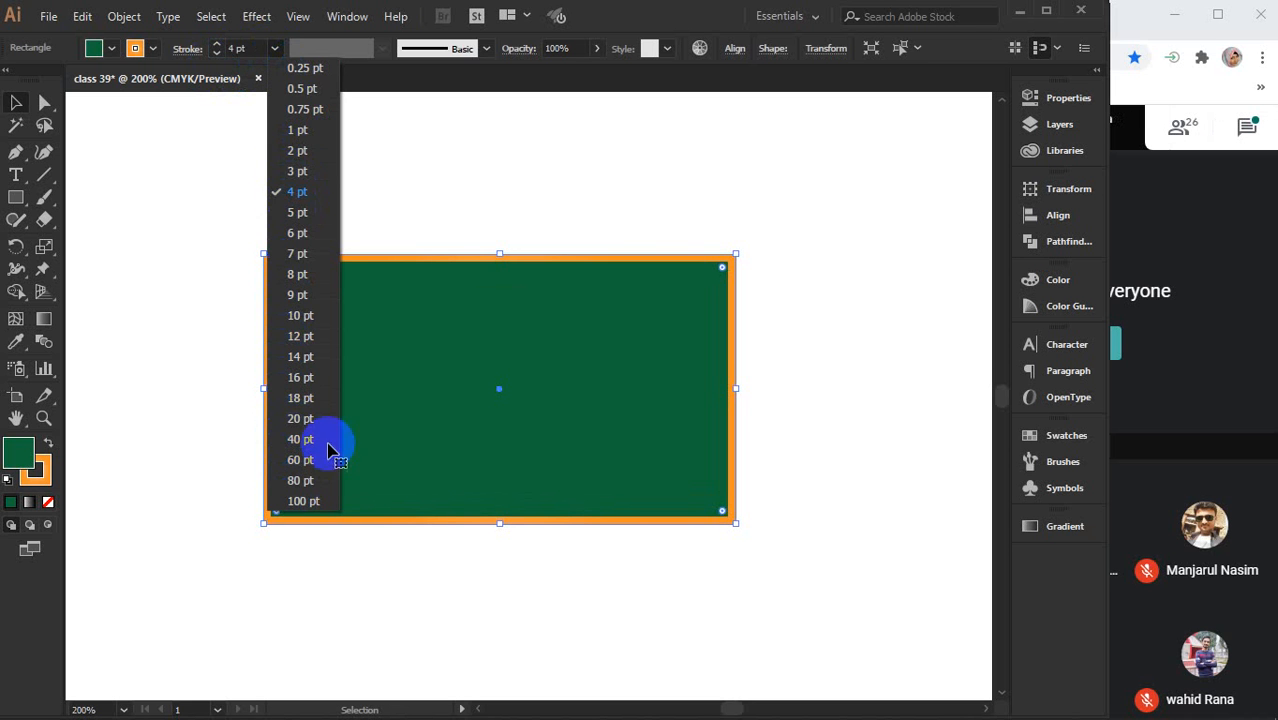
click(571, 197)
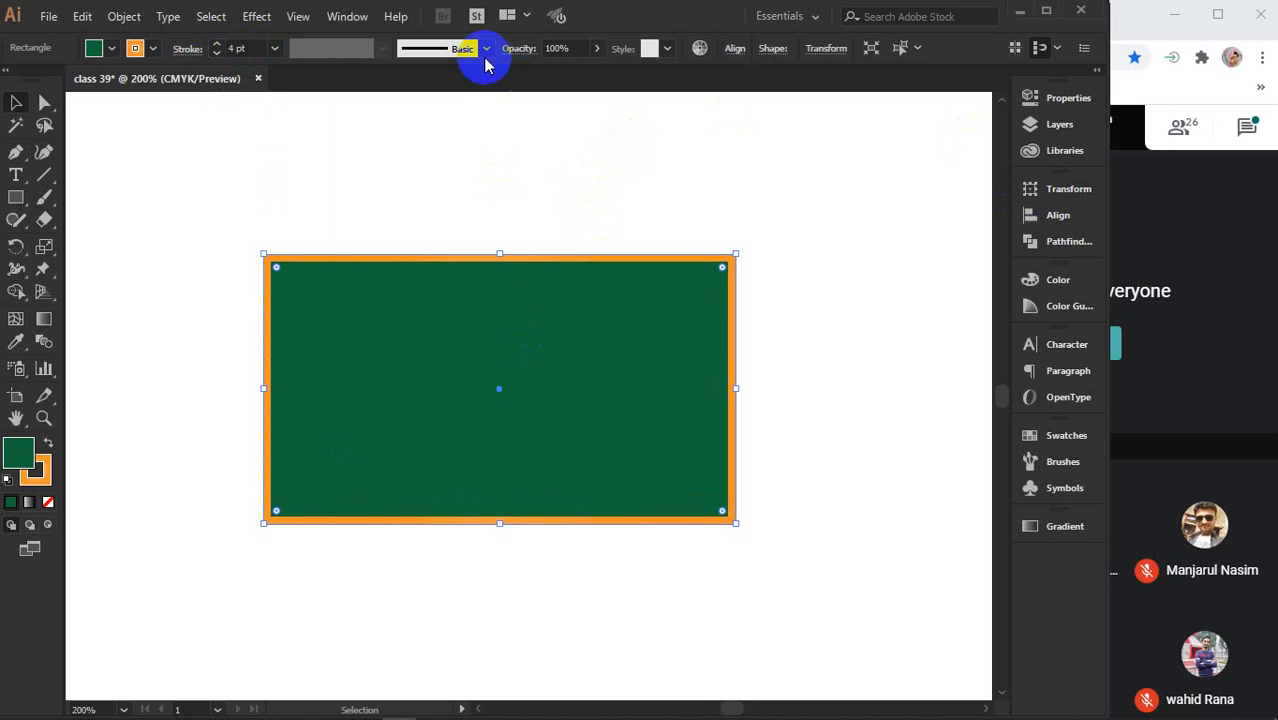
Hide the Control bar, widen the application window slightly, and deselect the rectangle
click(350, 17)
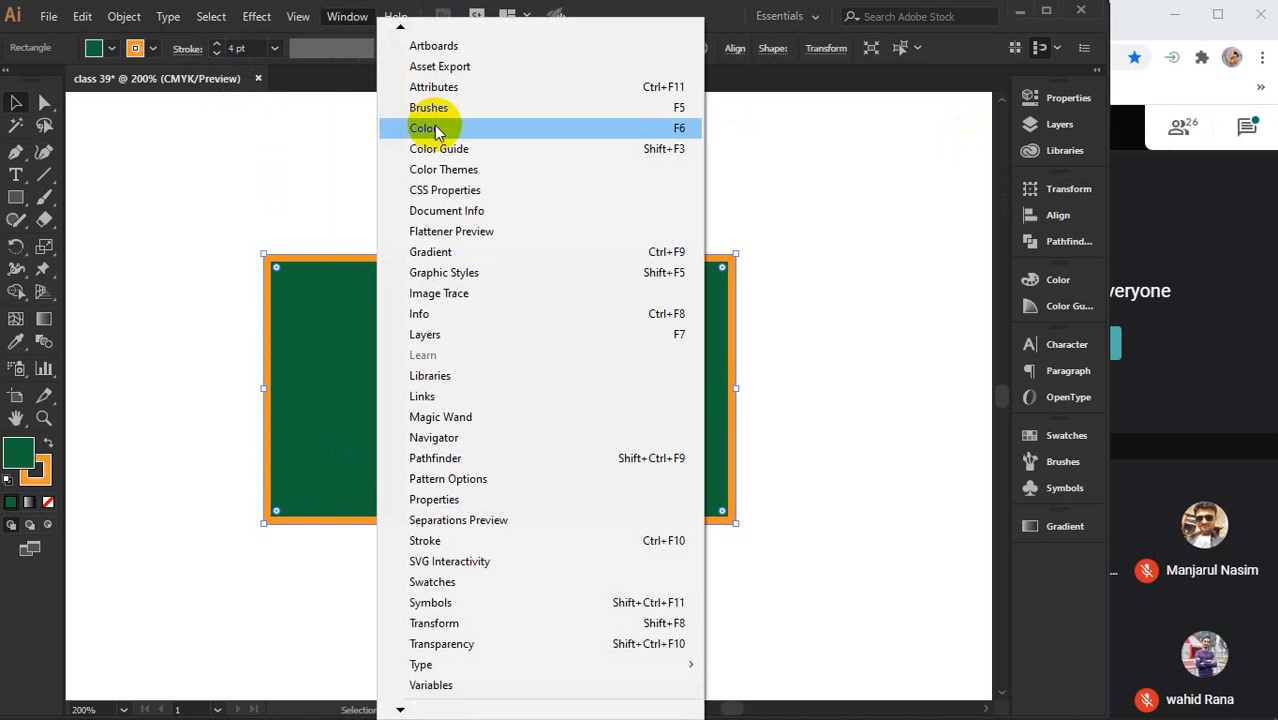
mouse_move(399, 30)
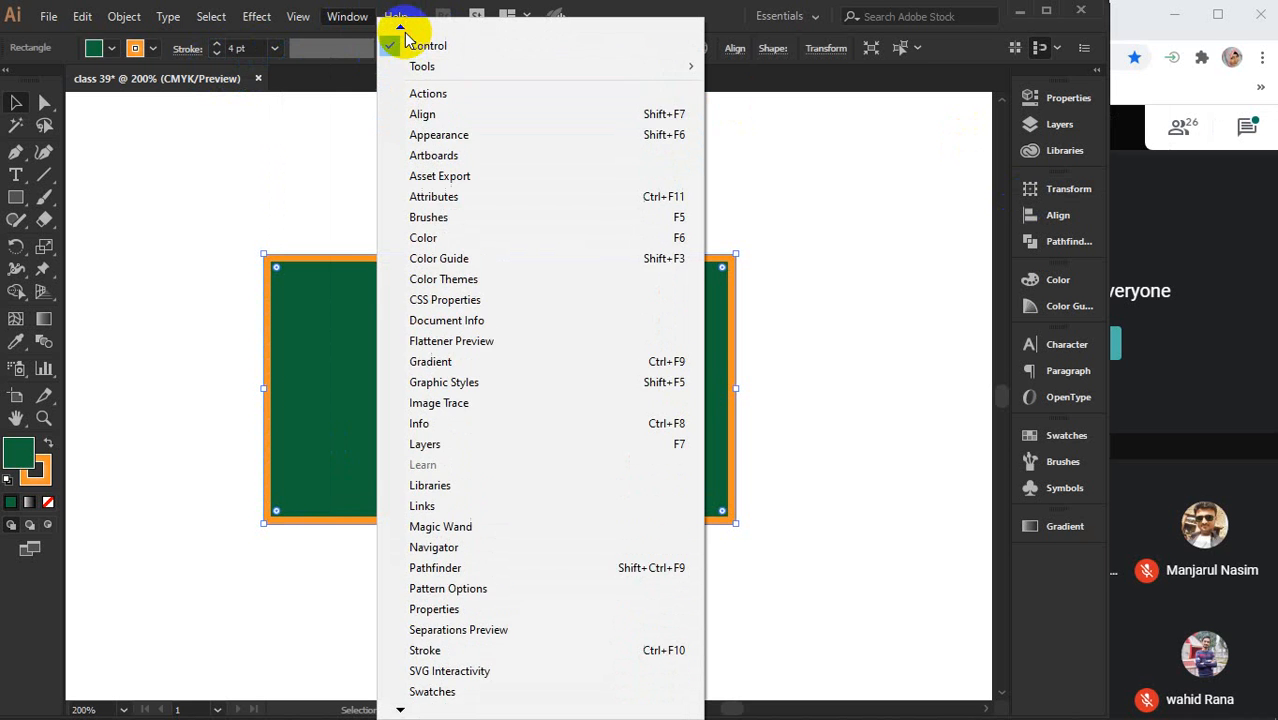
click(440, 80)
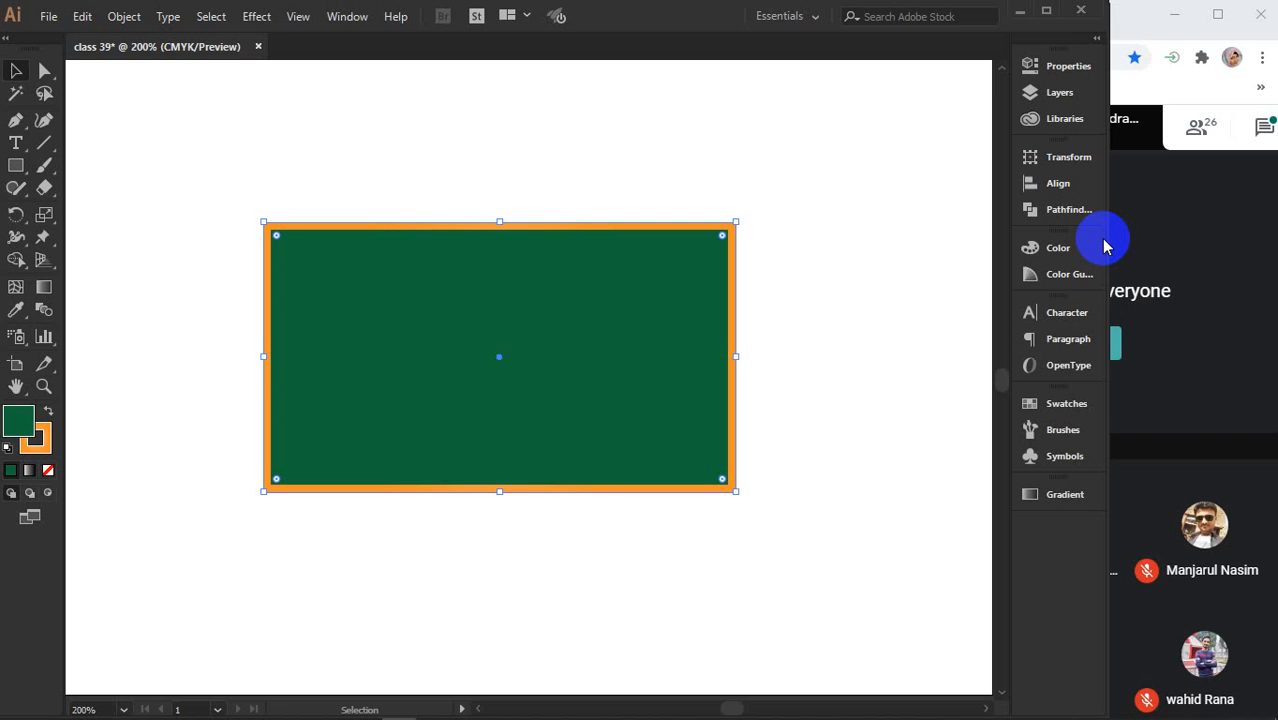
drag(1108, 245, 1158, 248)
click(818, 255)
click(648, 314)
click(145, 397)
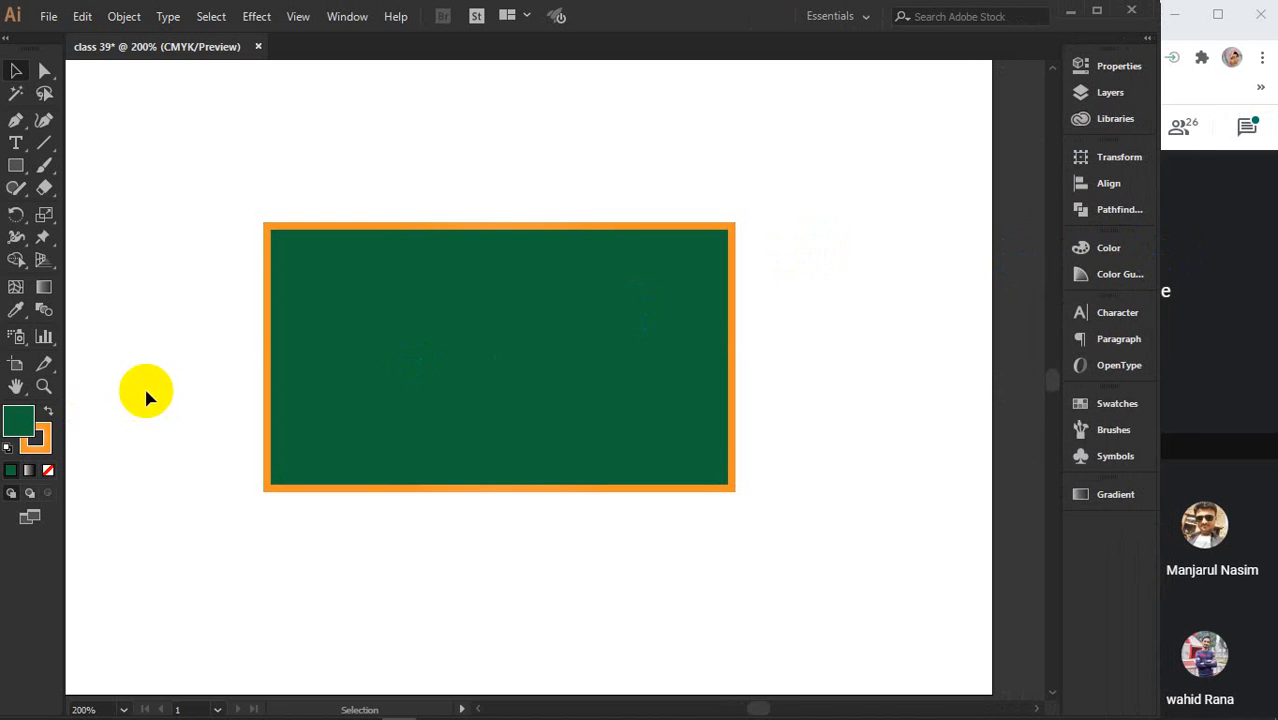
Open the Color Picker for the green rectangle's fill and switch Only Web Colors on and off again
click(386, 370)
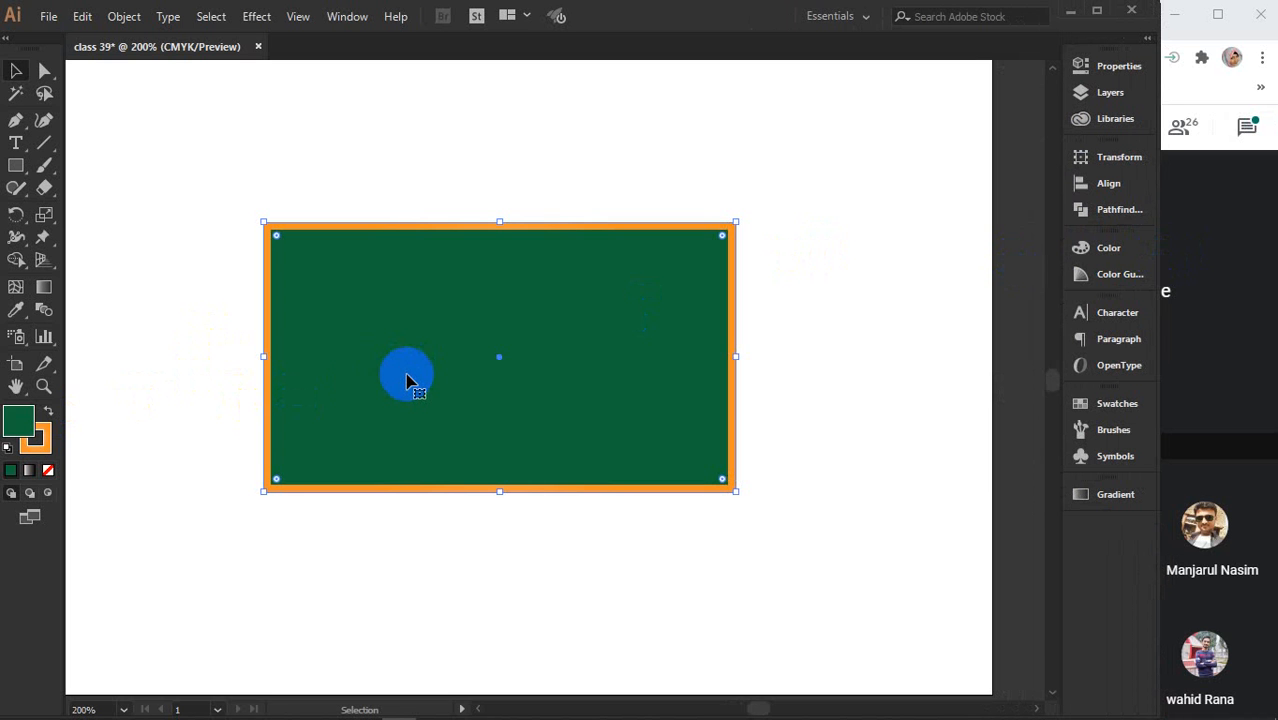
click(18, 424)
double_click(18, 424)
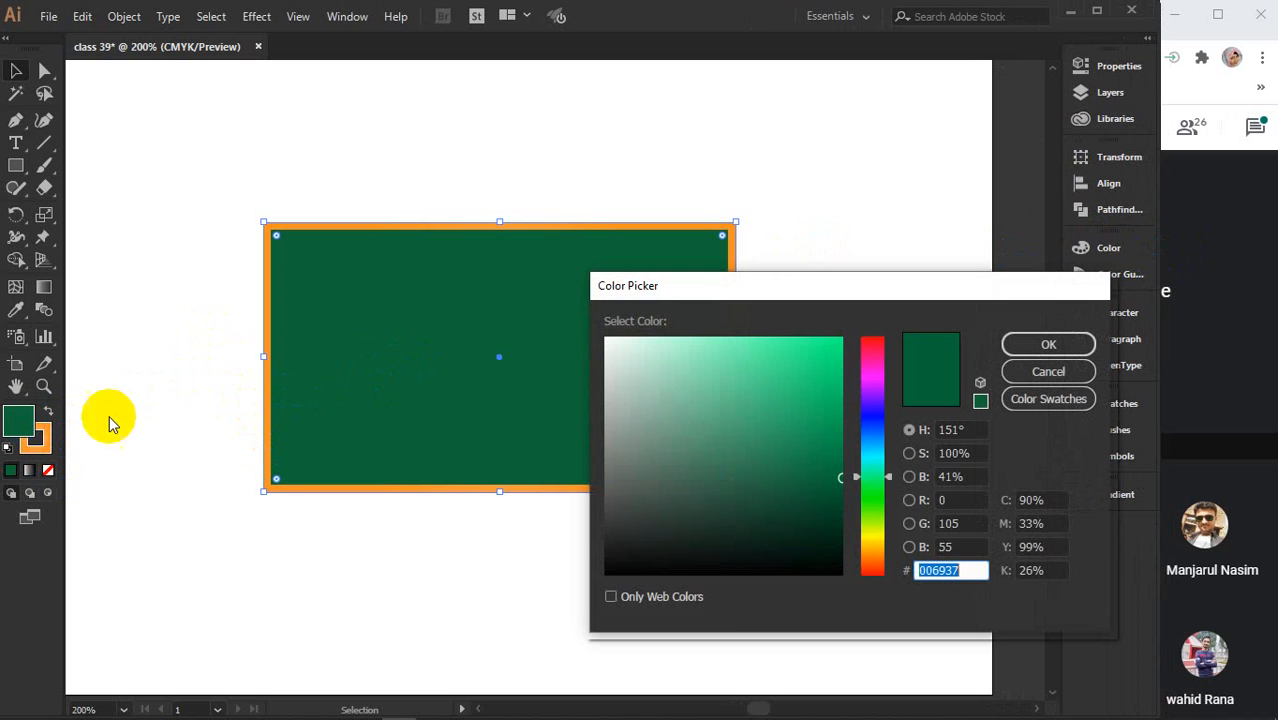
click(643, 598)
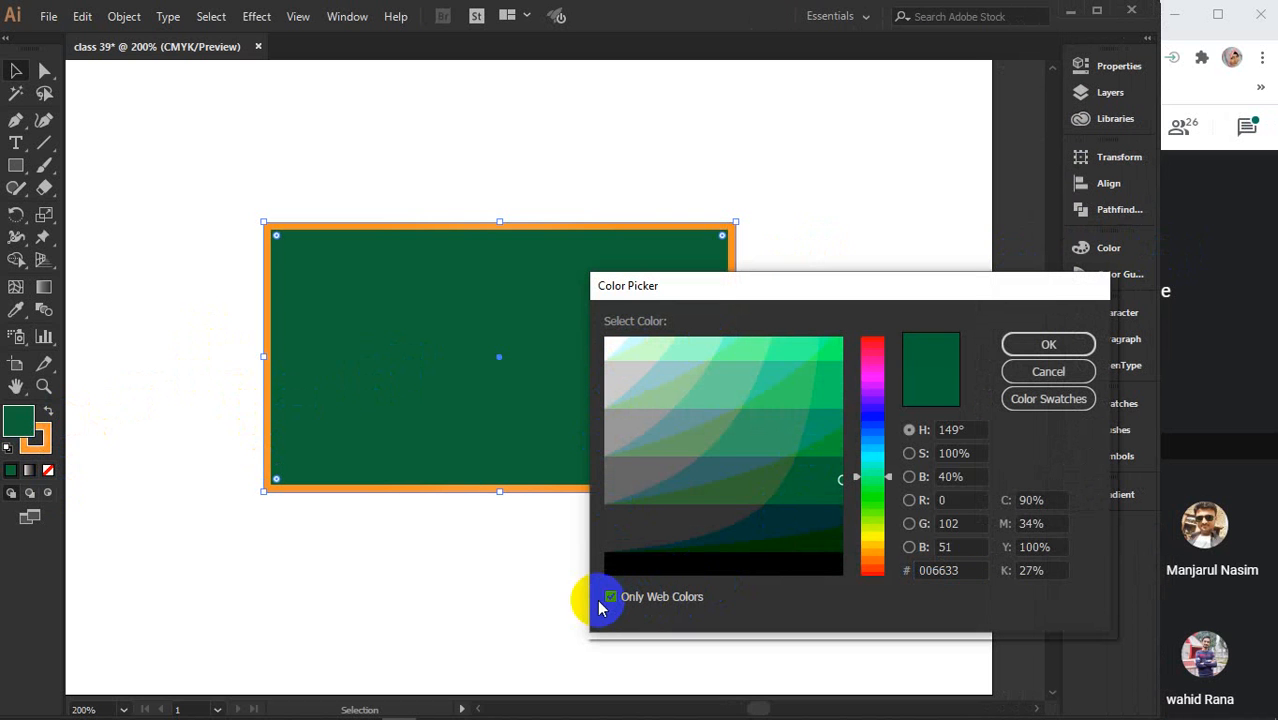
click(610, 598)
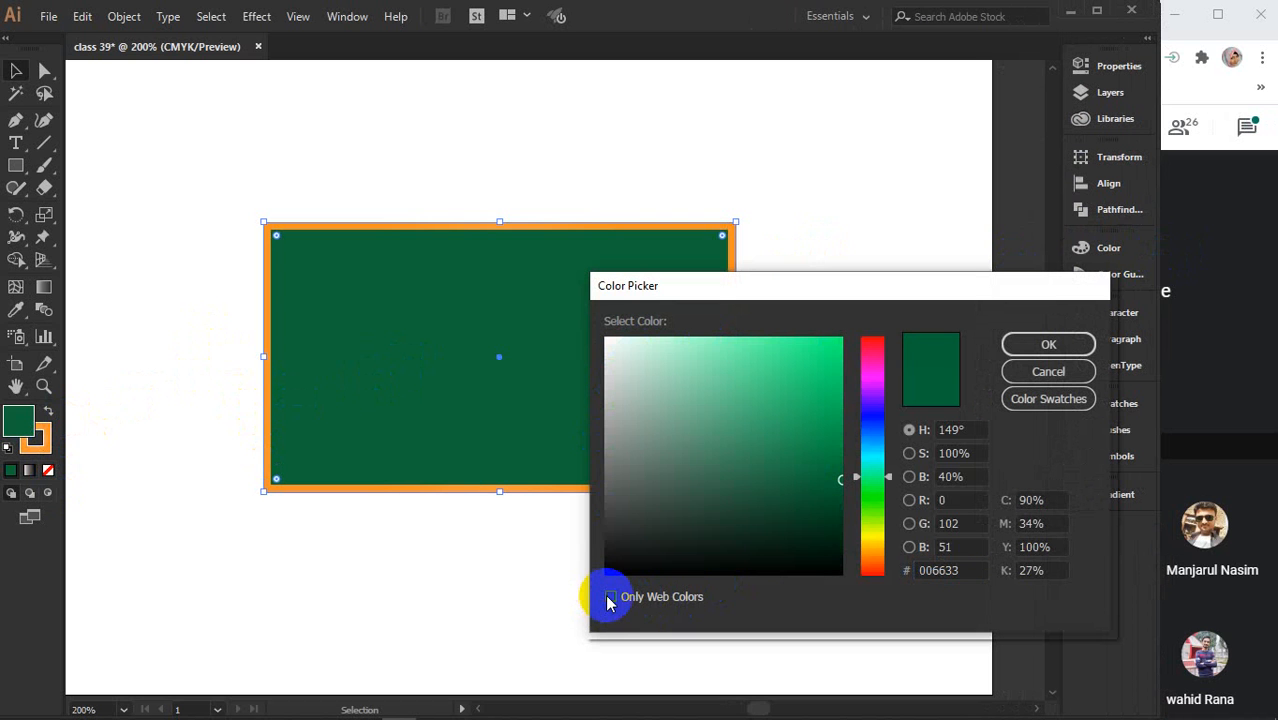
Sample colors across the Color Picker's full color field, including white ffffff and bright green 00ff79
drag(631, 365, 601, 332)
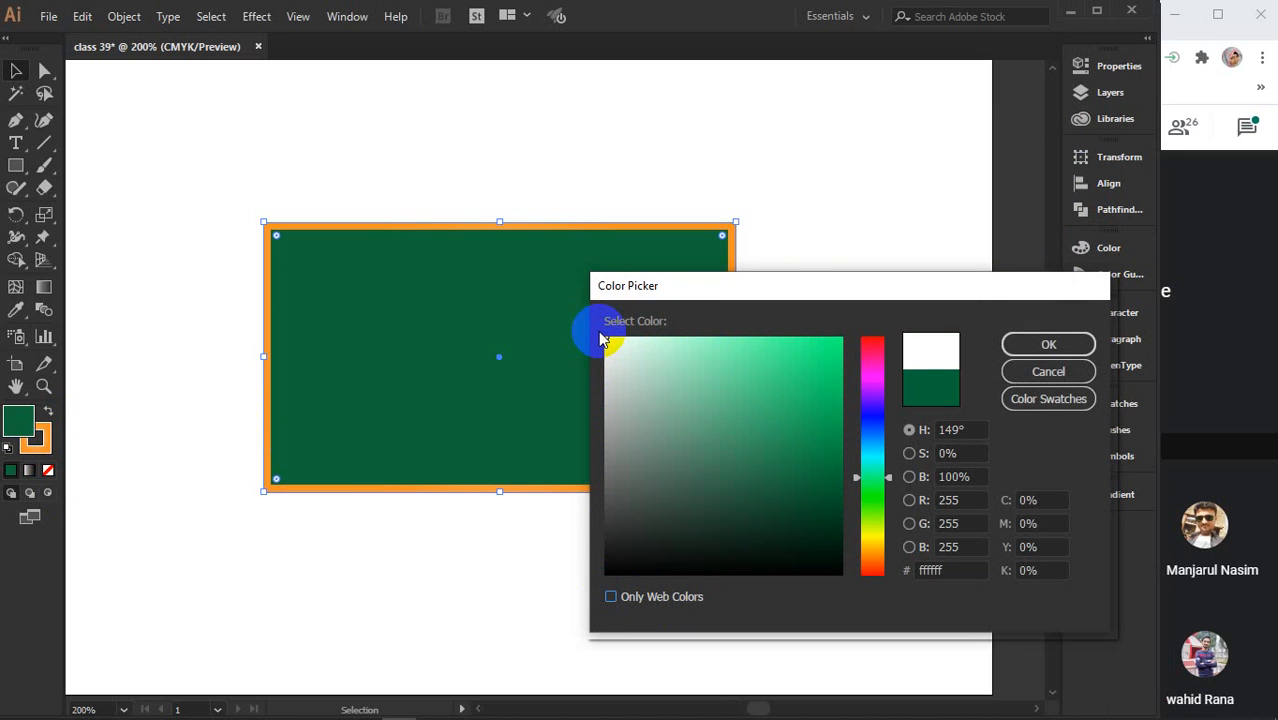
drag(625, 556, 839, 599)
drag(639, 388, 592, 314)
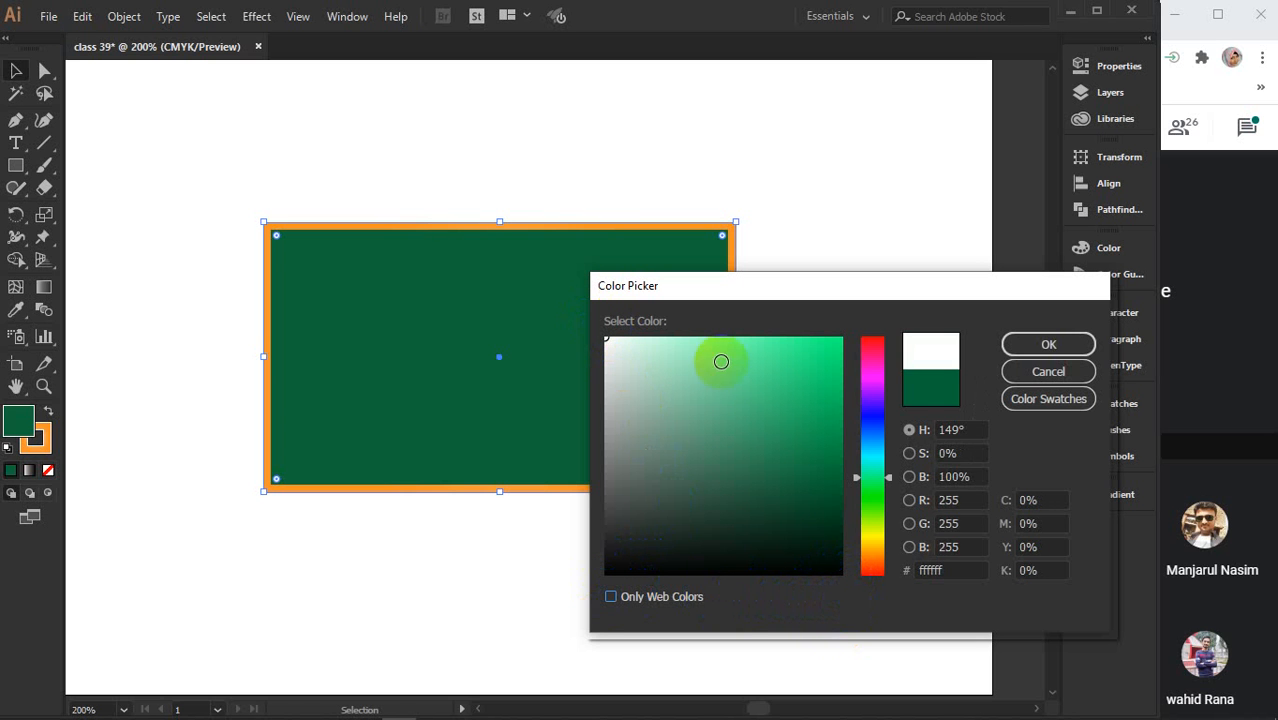
click(842, 337)
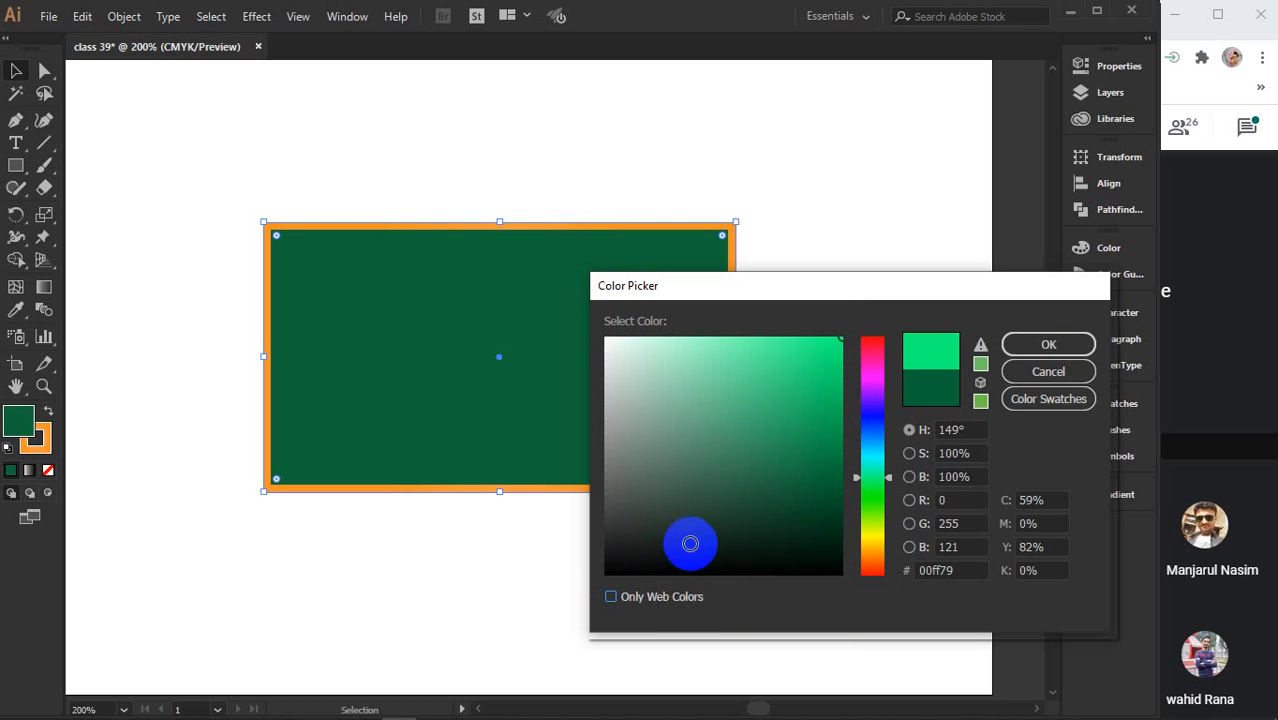
Limit the Color Picker to Only Web Colors and sample its pale tints, including ffffff, ccffff and ccffcc
click(610, 597)
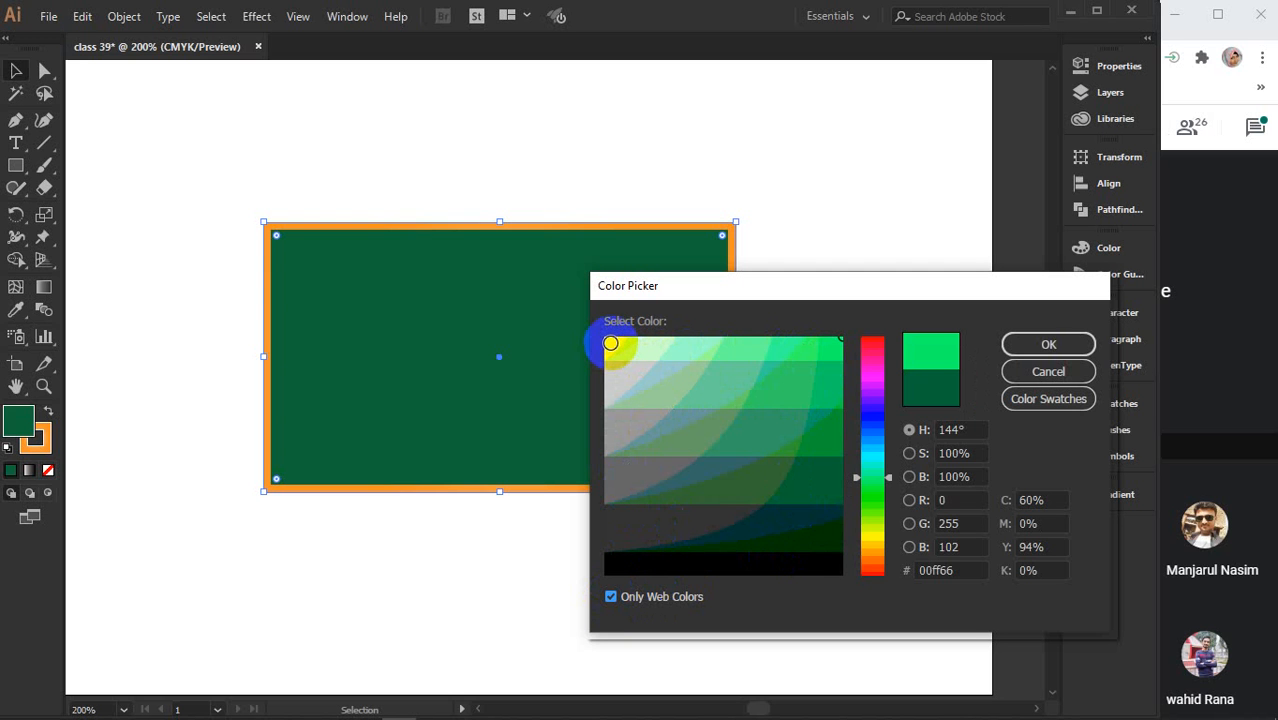
click(610, 344)
click(607, 344)
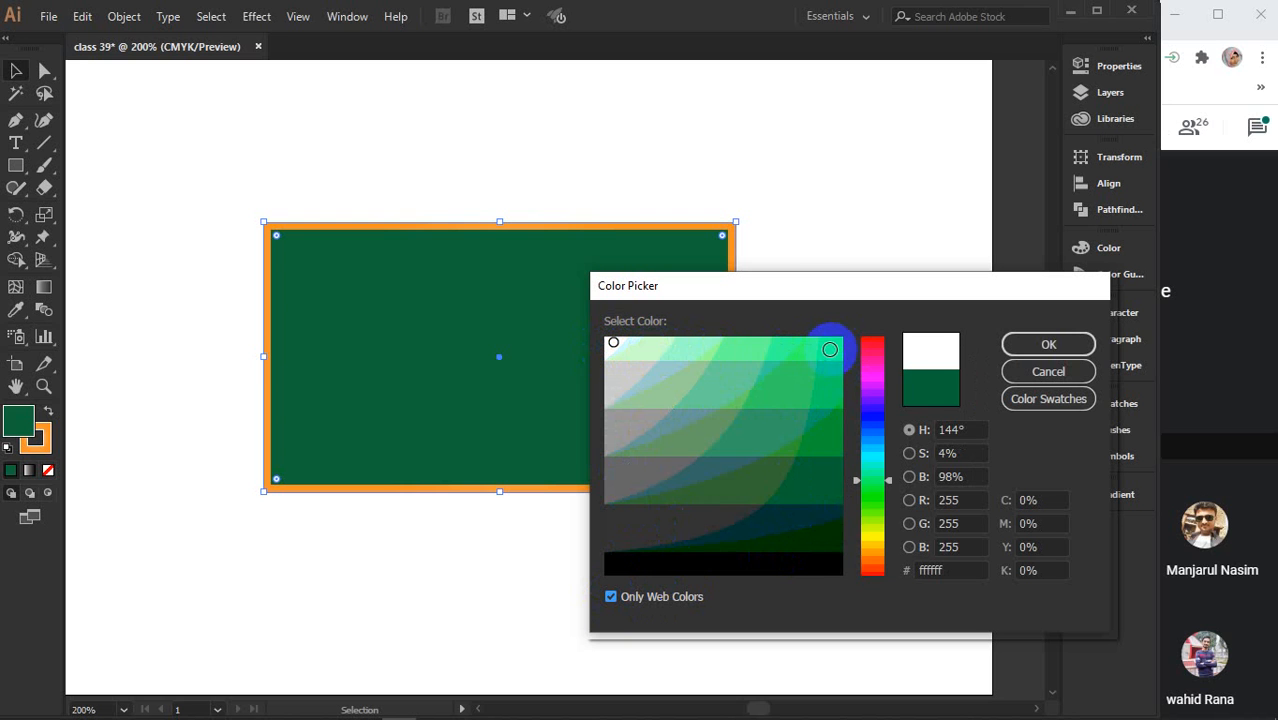
click(630, 342)
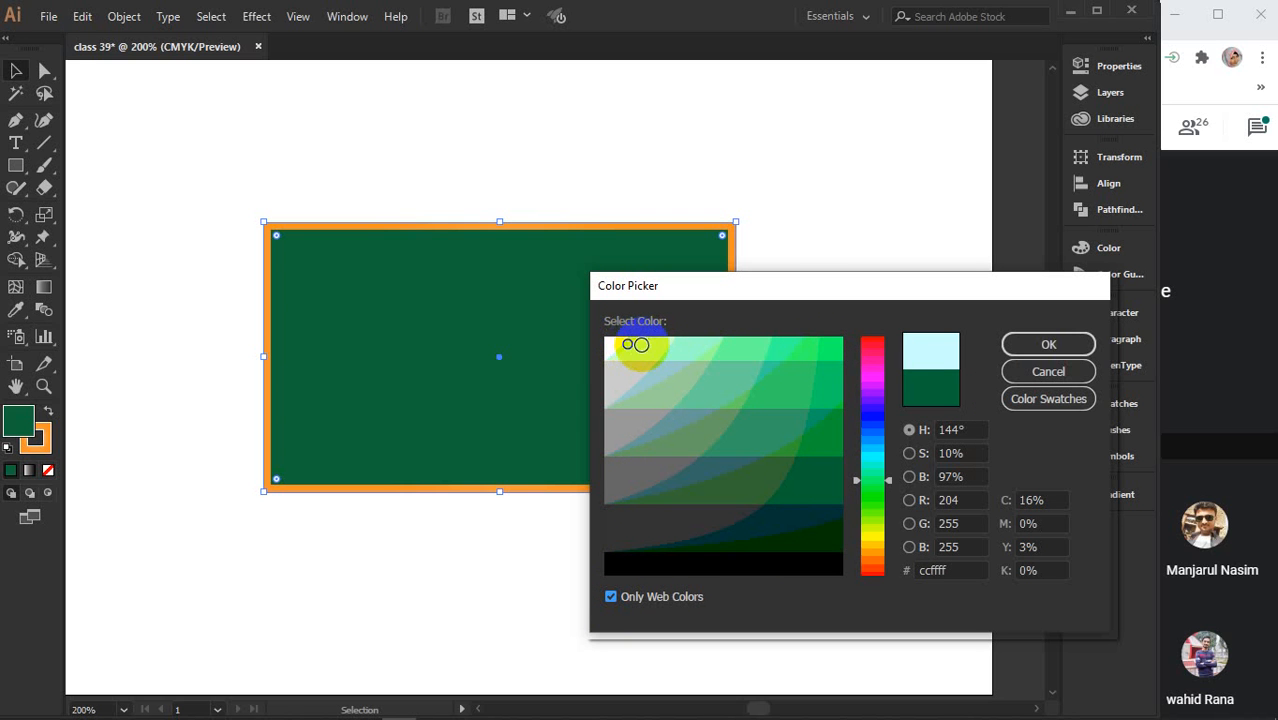
click(641, 348)
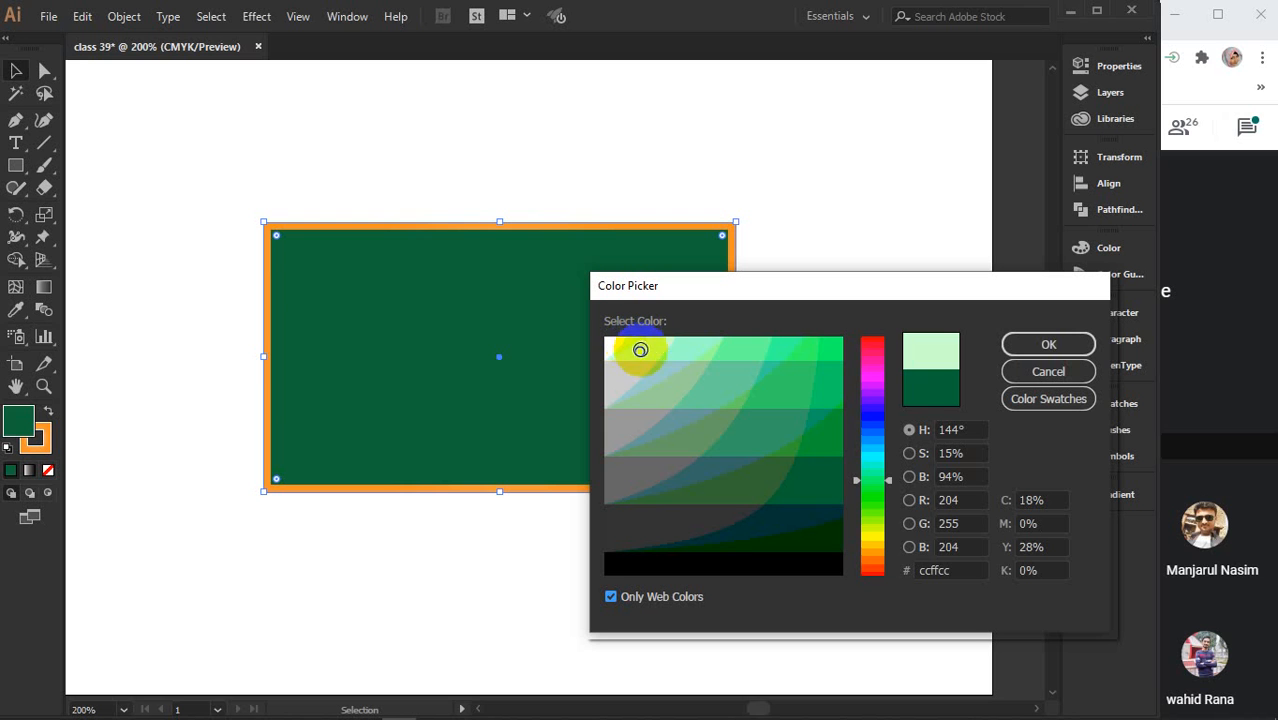
click(641, 349)
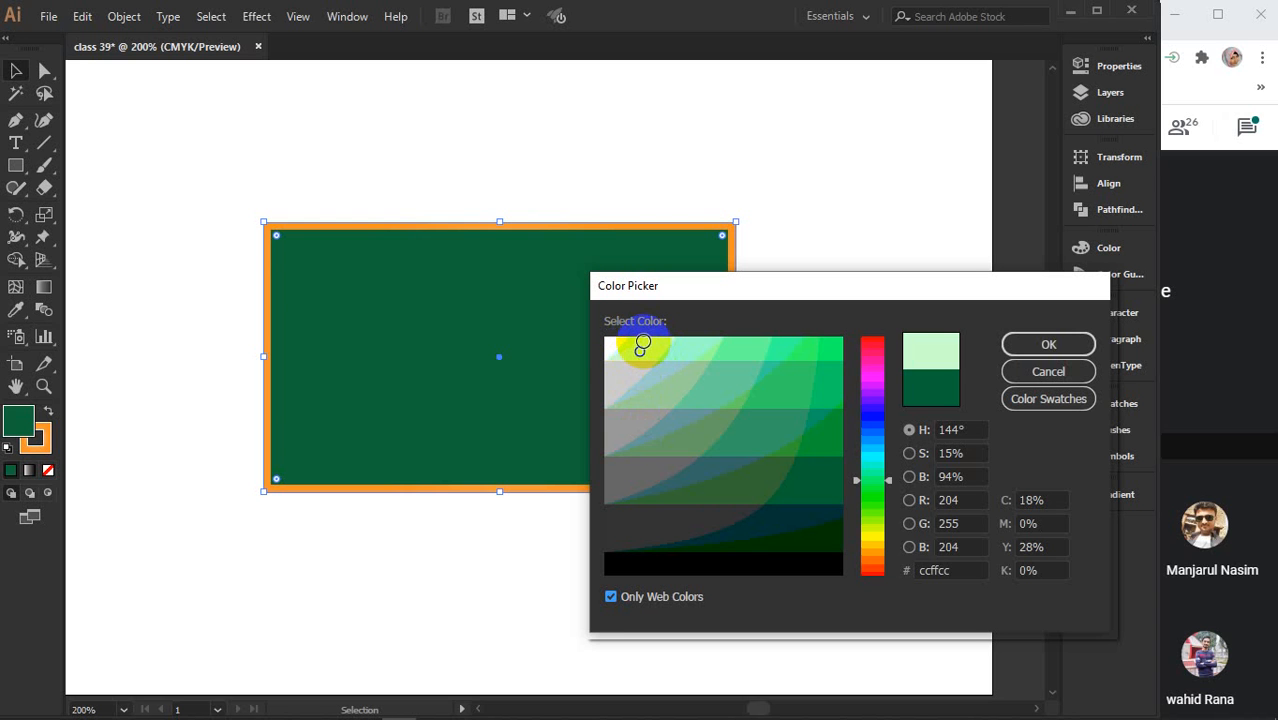
click(913, 345)
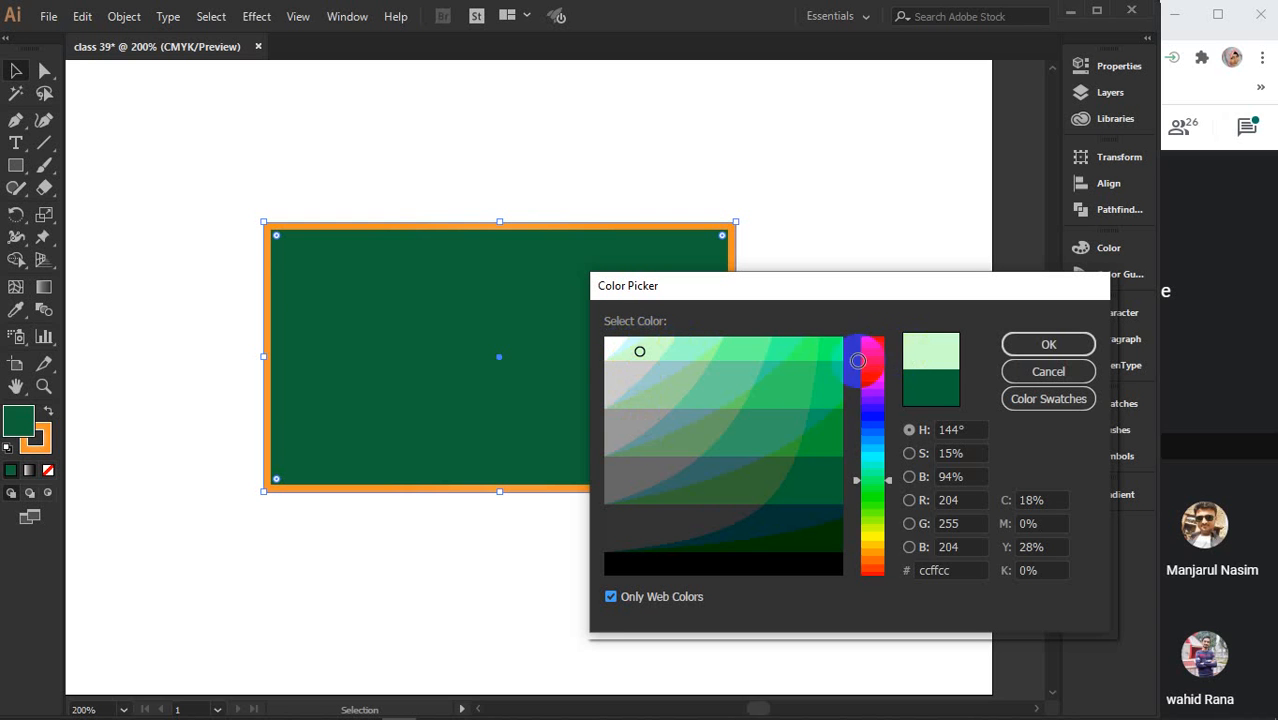
click(926, 354)
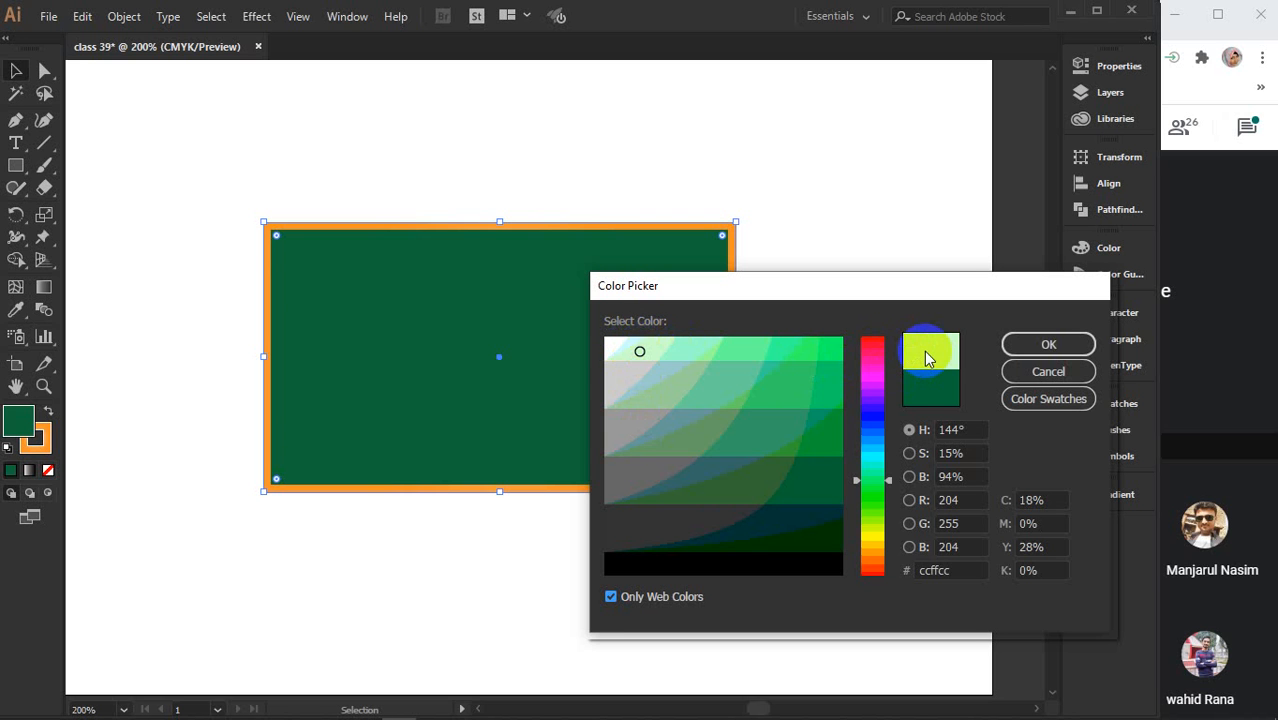
Sample the web greens 99ffcc, 66ff99 and 336633, switch Only Web Colors off, and cancel the Color Picker
click(679, 343)
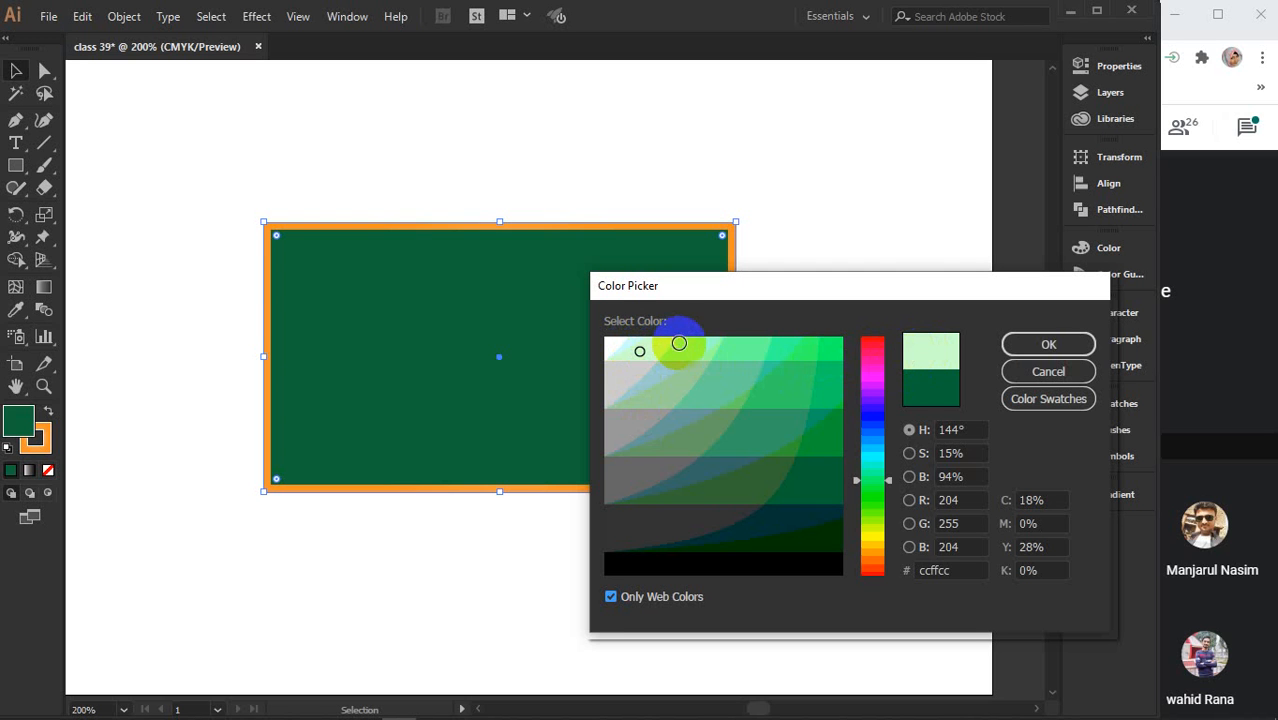
click(740, 354)
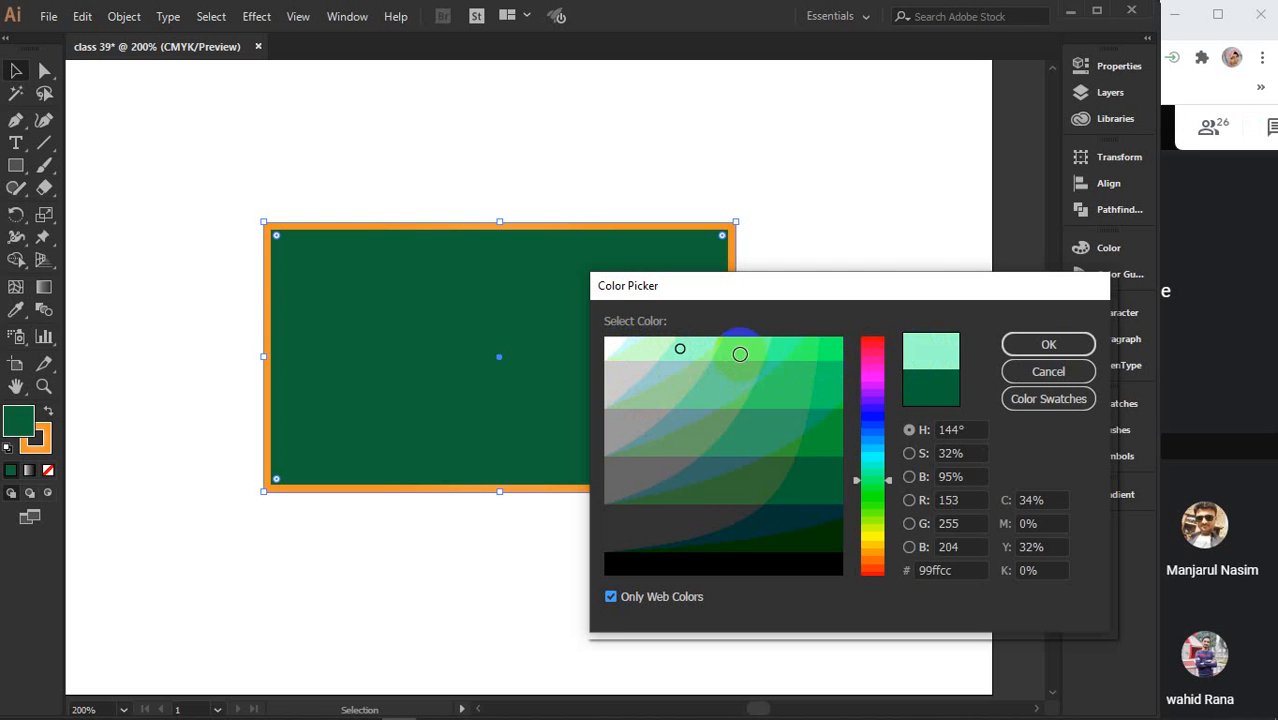
click(819, 441)
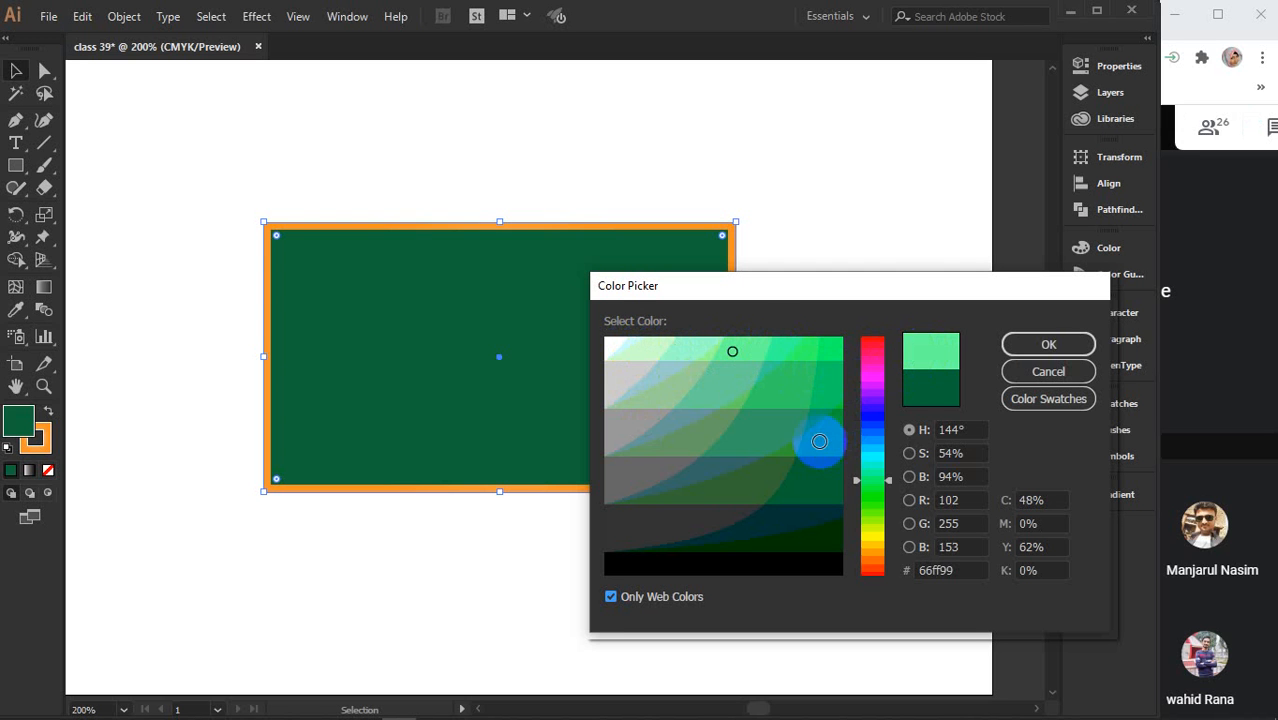
click(756, 437)
click(693, 488)
click(746, 486)
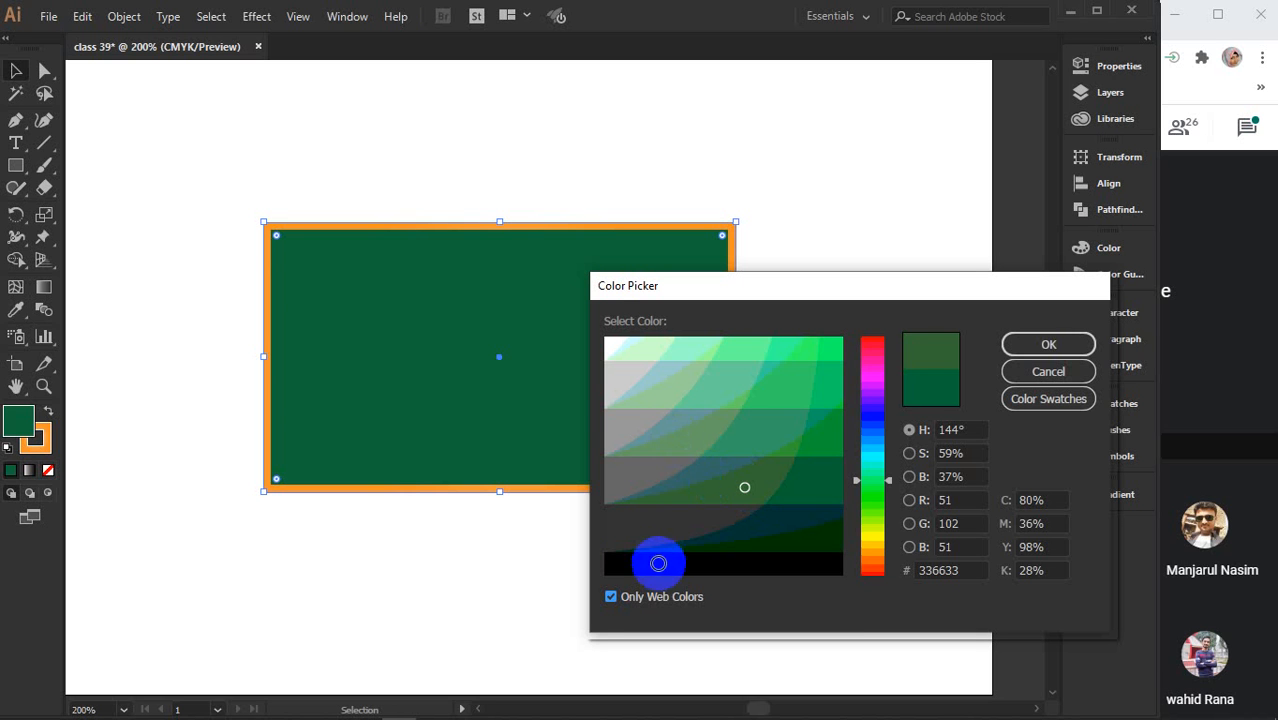
click(609, 598)
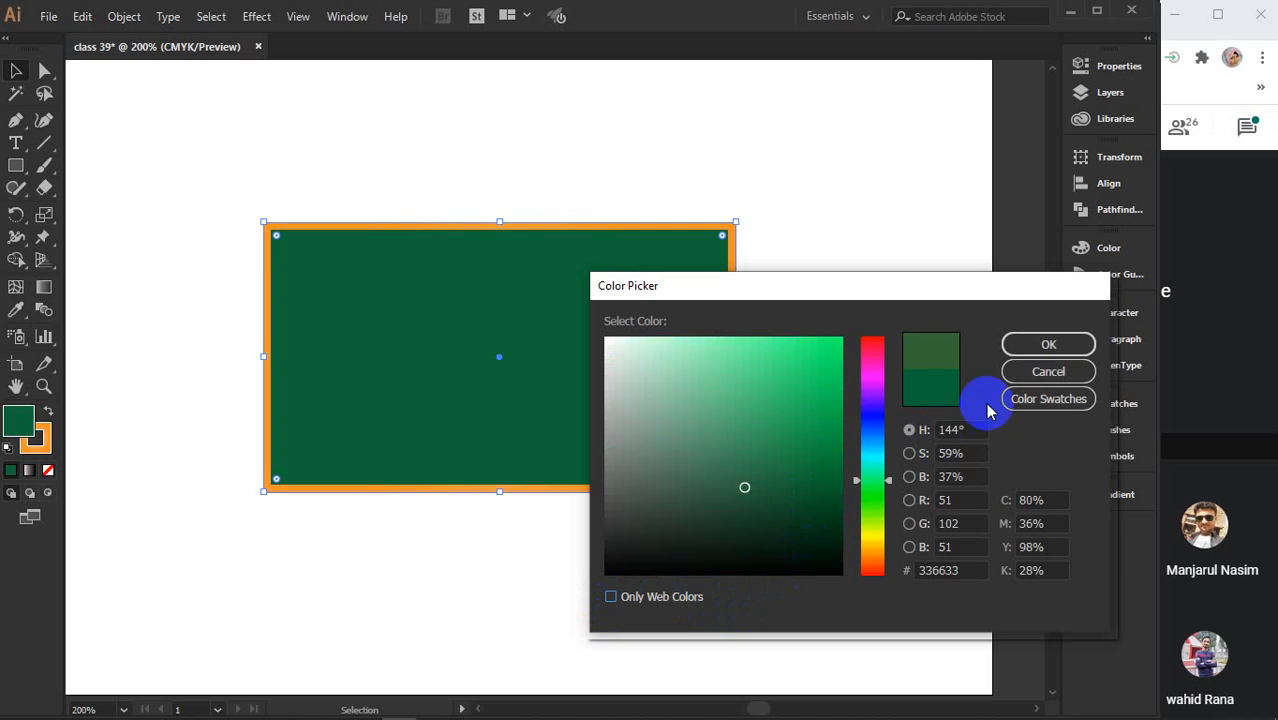
click(1036, 373)
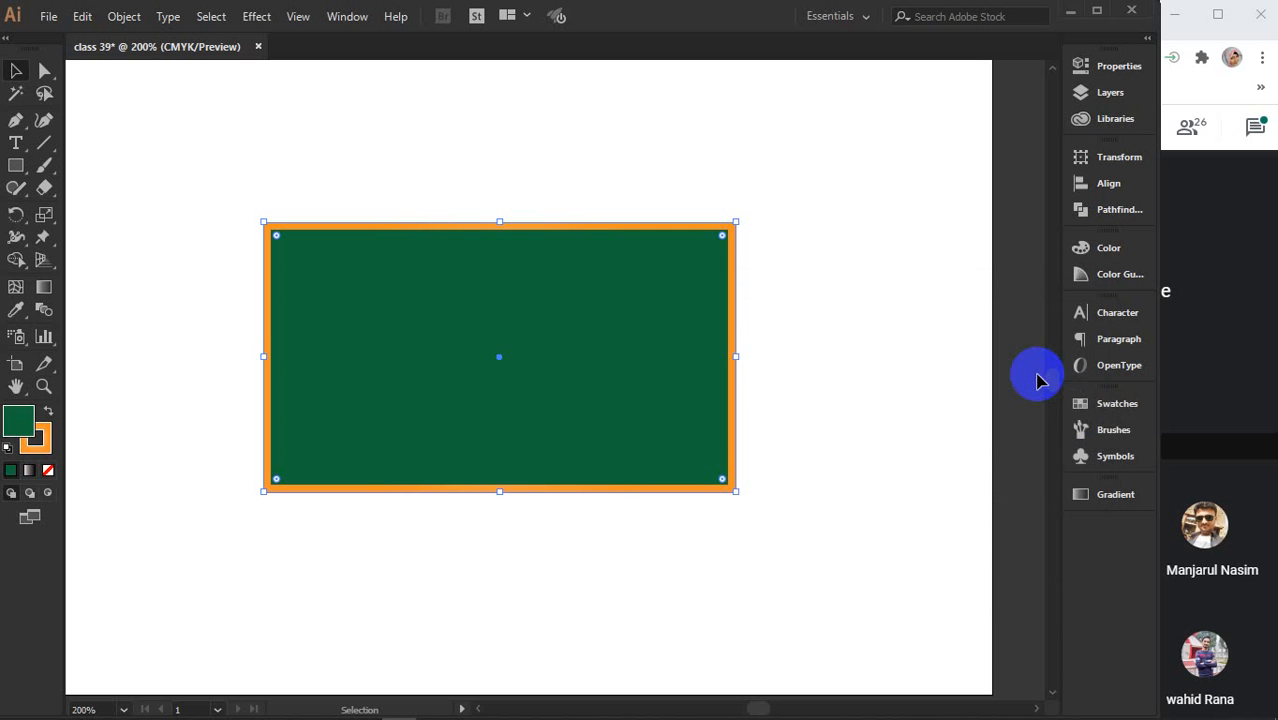
Fill the rectangle with the teal swatch R=0 G=169 B=157 and open that swatch's options
click(1115, 403)
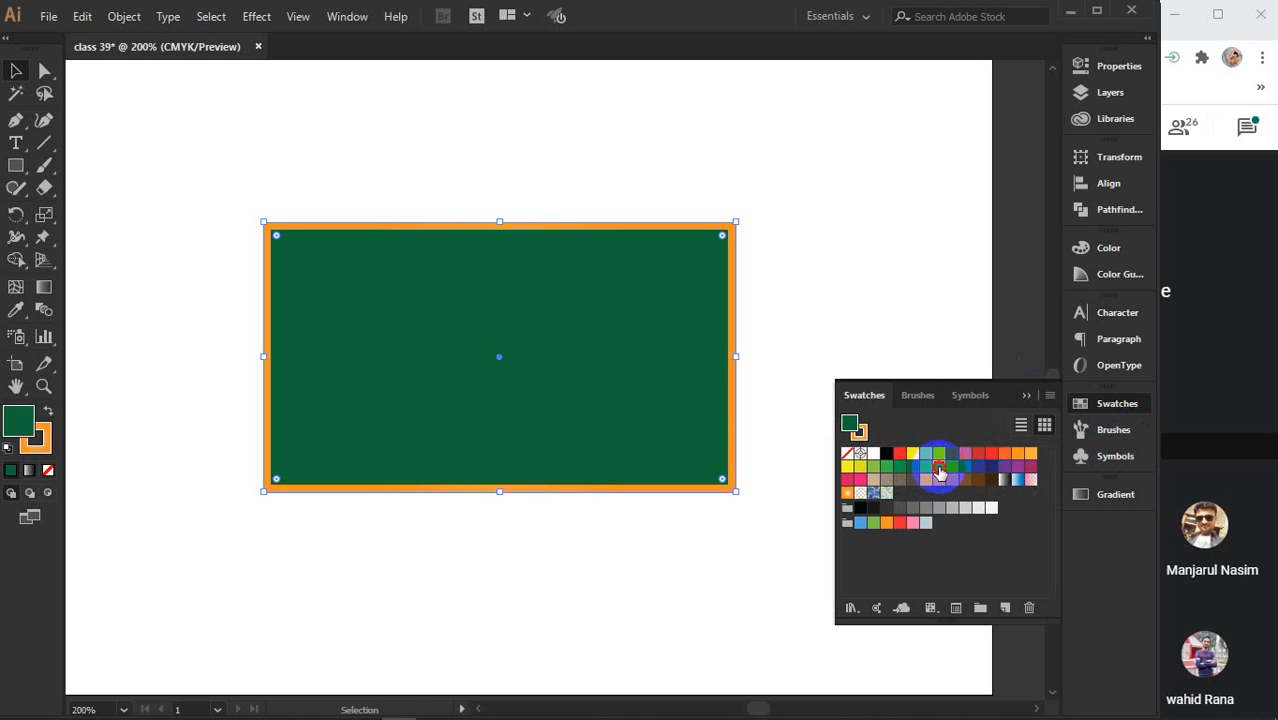
click(939, 468)
double_click(939, 468)
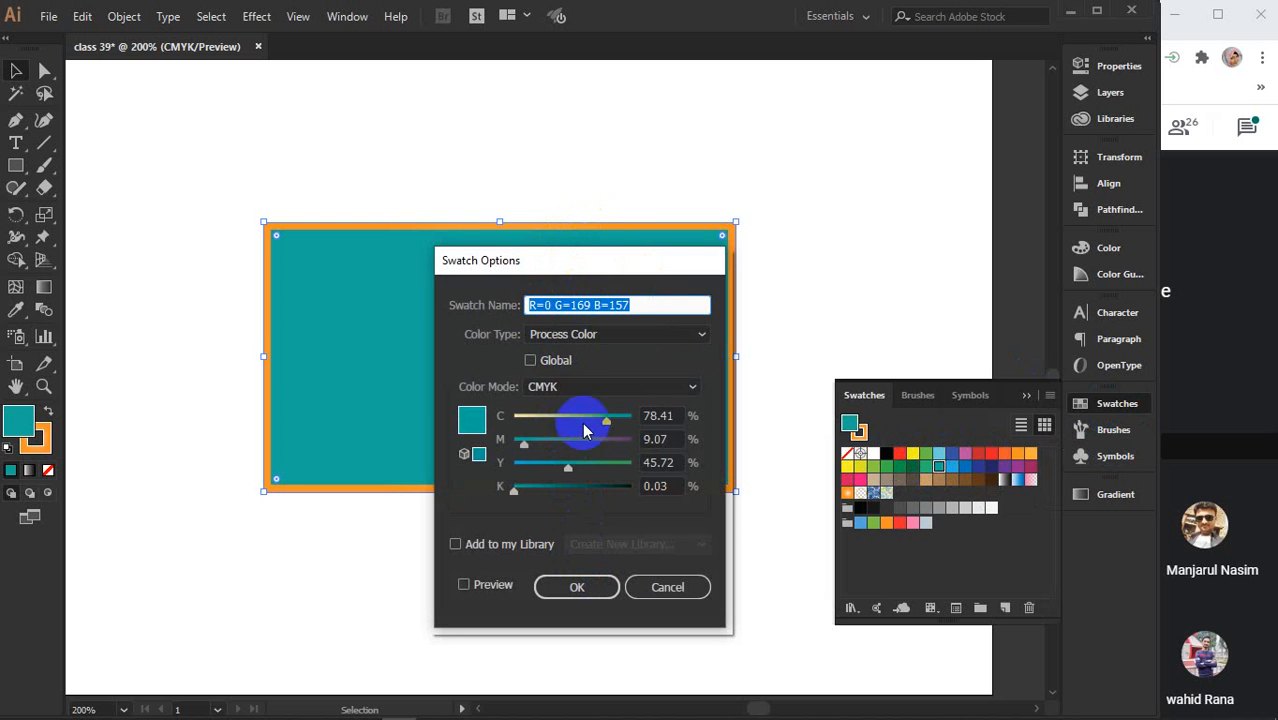
Look through the teal swatch's color types, keep Process Color, switch Global on and off, and cancel the swatch options
drag(660, 308, 537, 305)
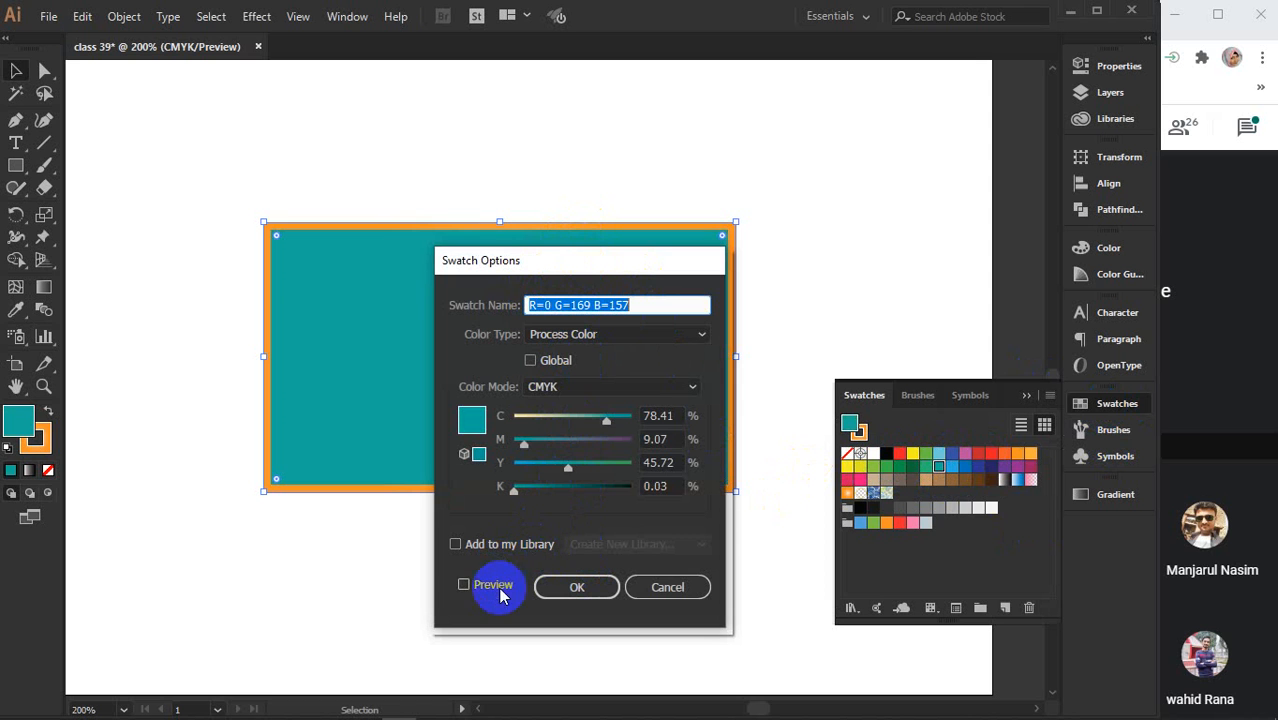
click(685, 334)
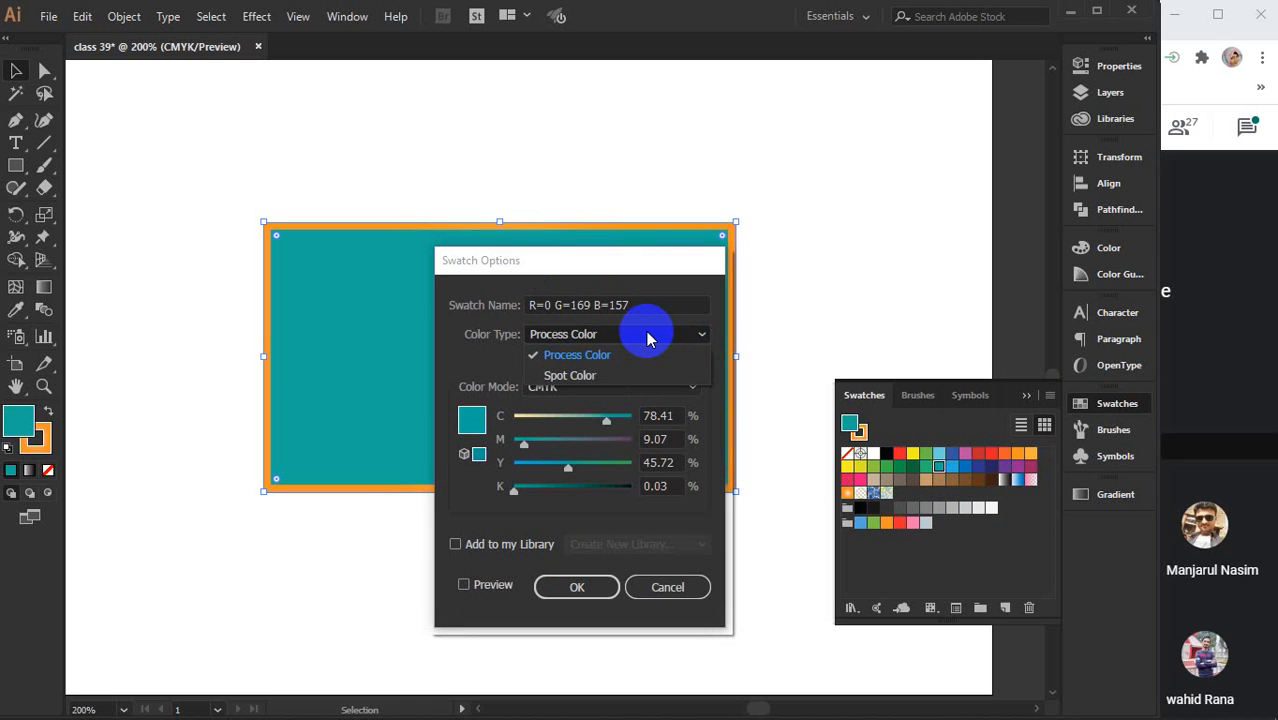
click(613, 355)
click(531, 362)
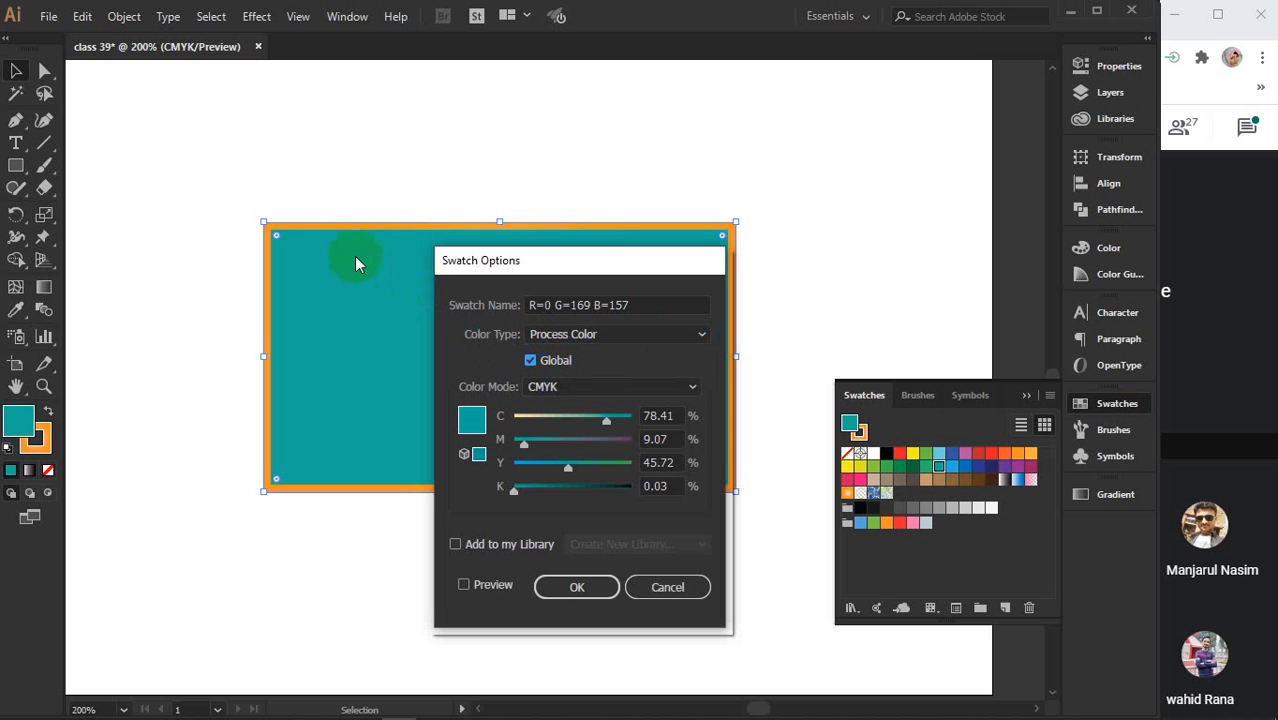
click(530, 362)
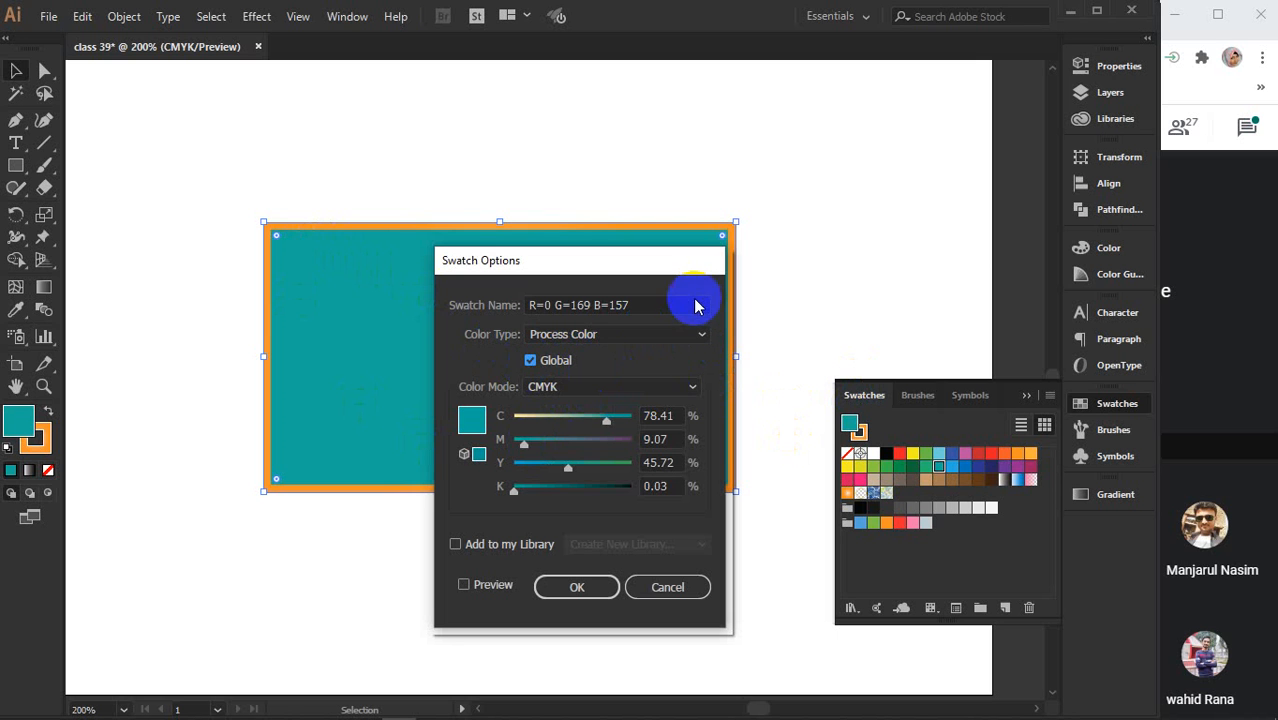
click(530, 360)
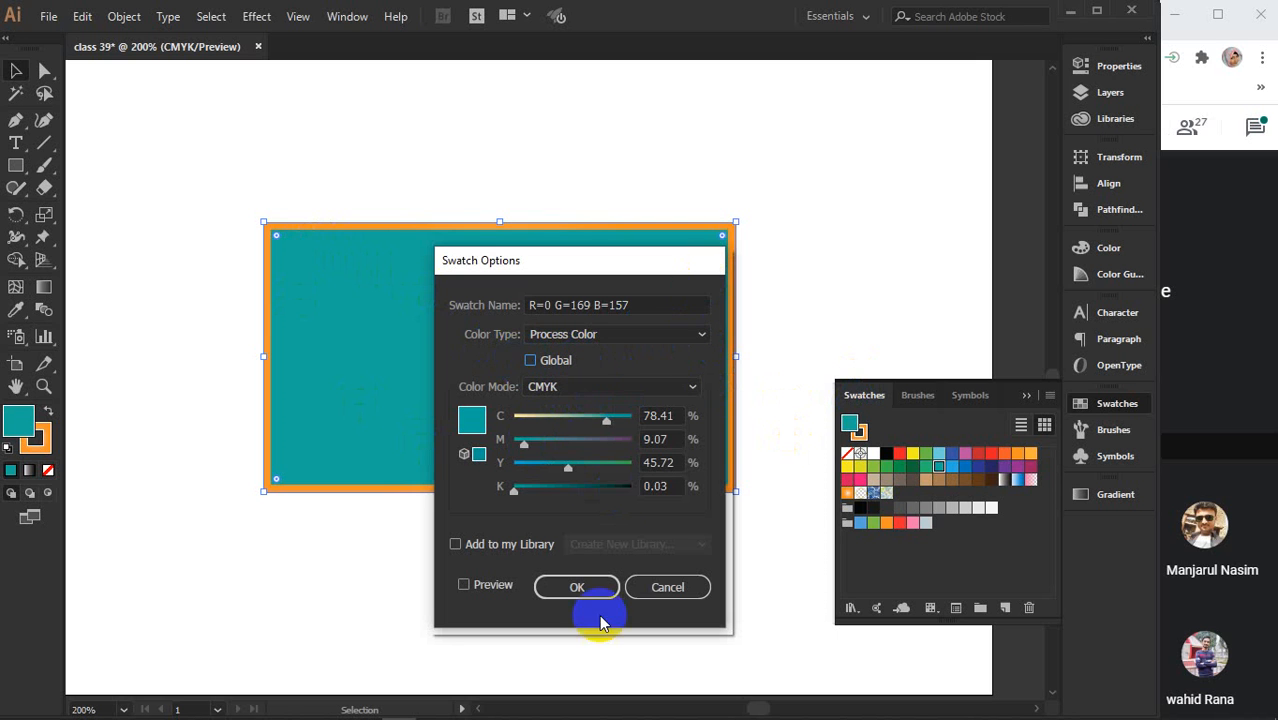
click(664, 589)
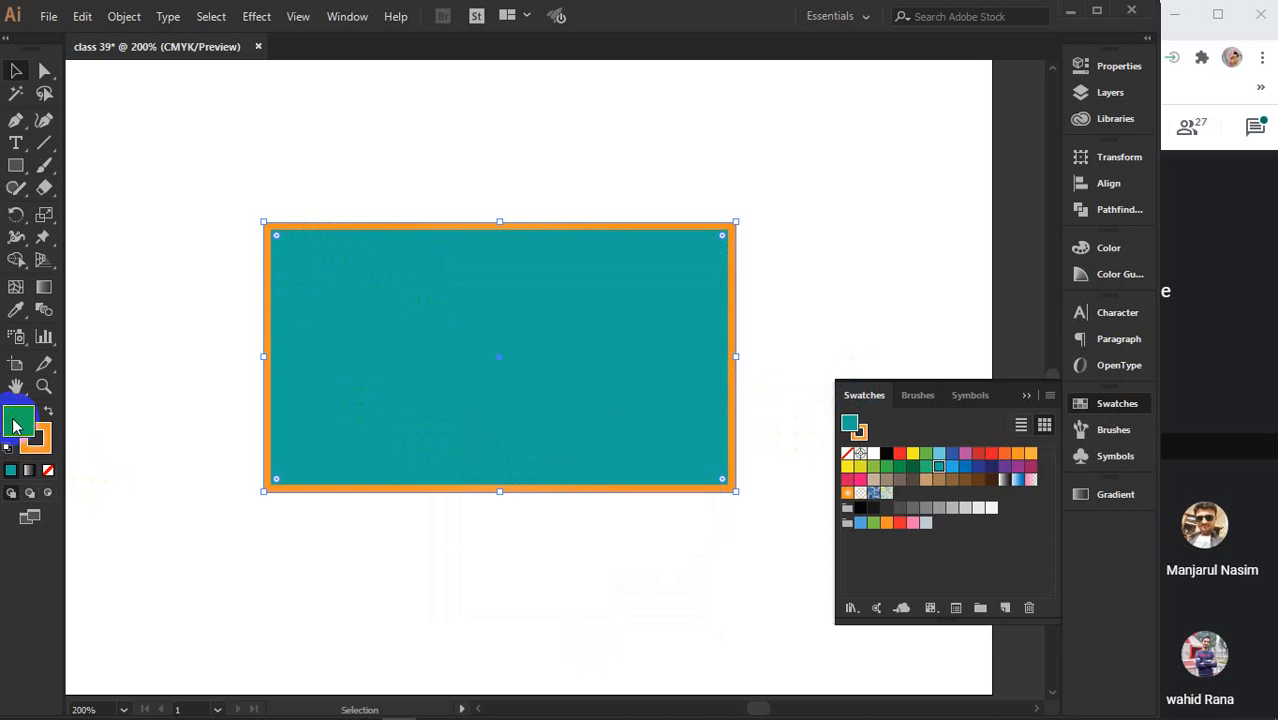
Open the Color Picker for the teal fill, limit it to Only Web Colors, and sample the light teal 66cccc
double_click(14, 426)
click(611, 596)
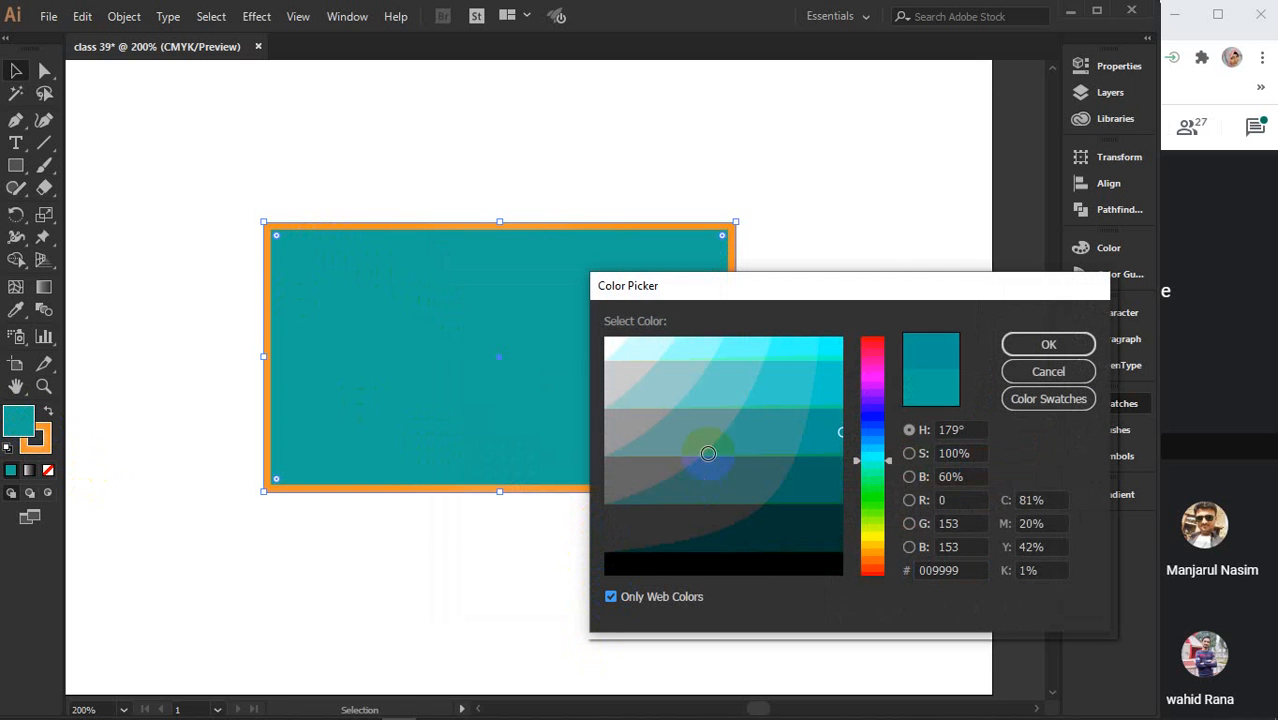
drag(708, 453, 713, 369)
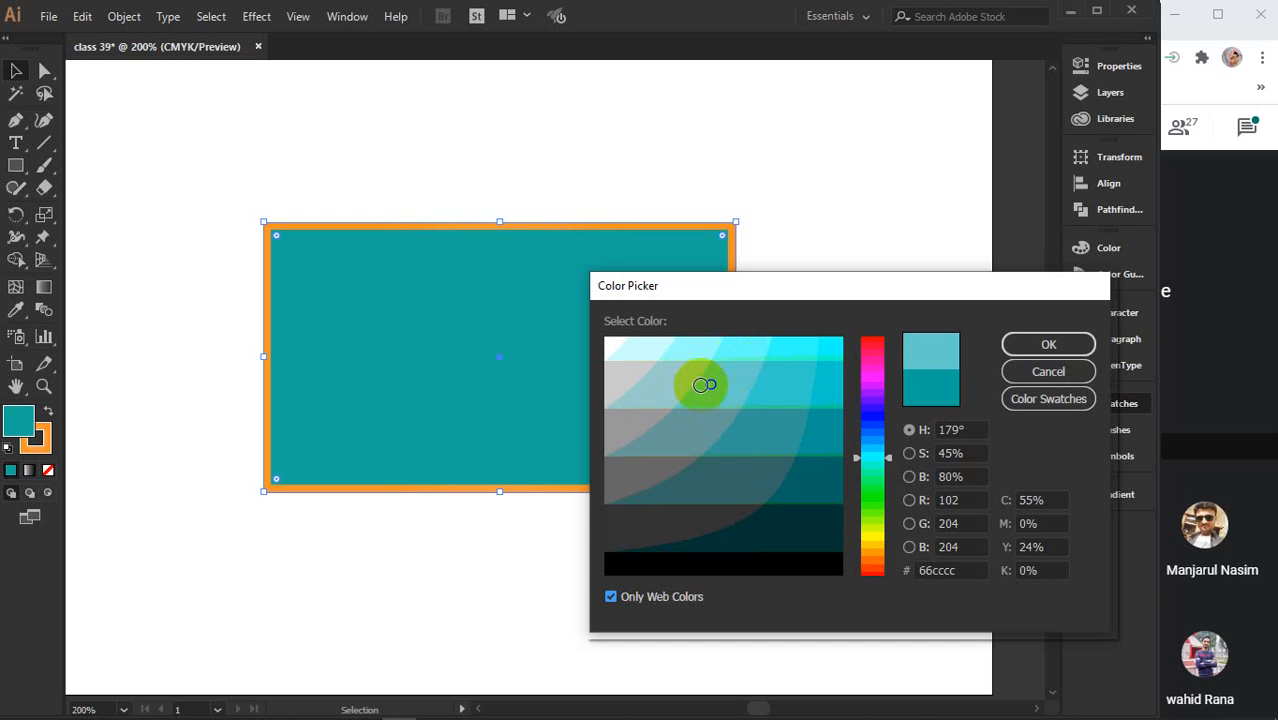
click(733, 380)
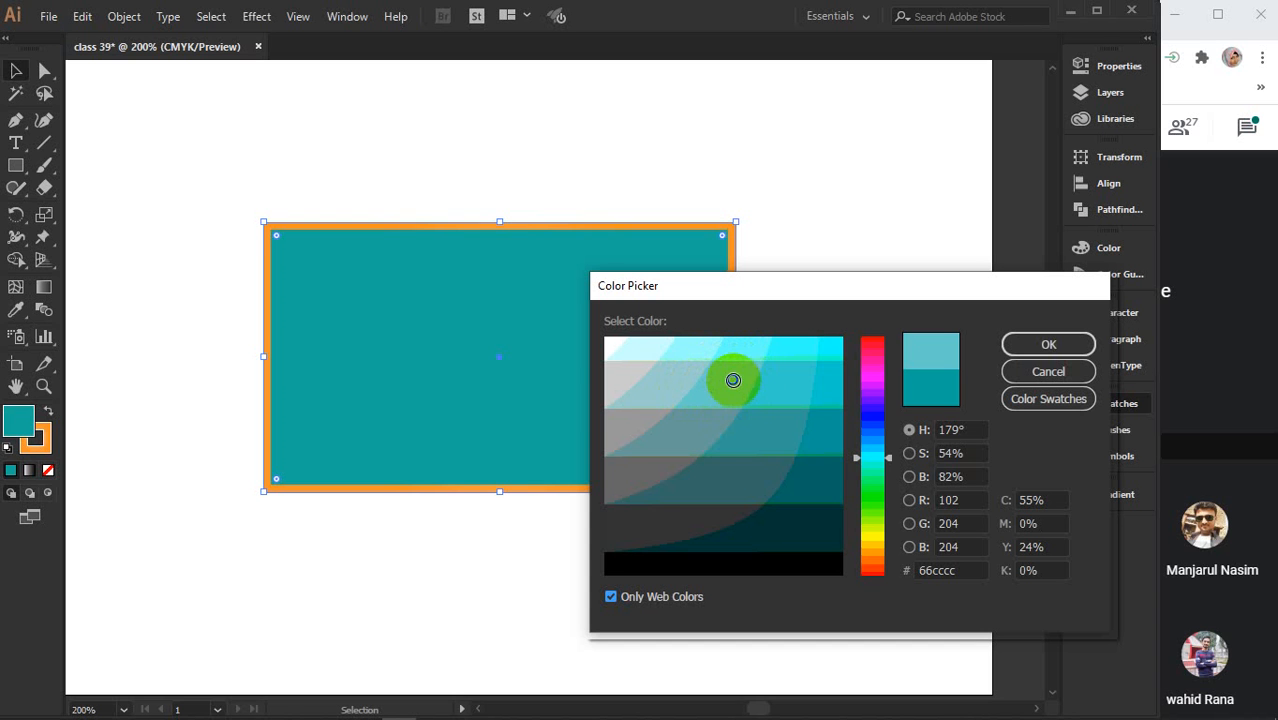
drag(733, 380, 713, 391)
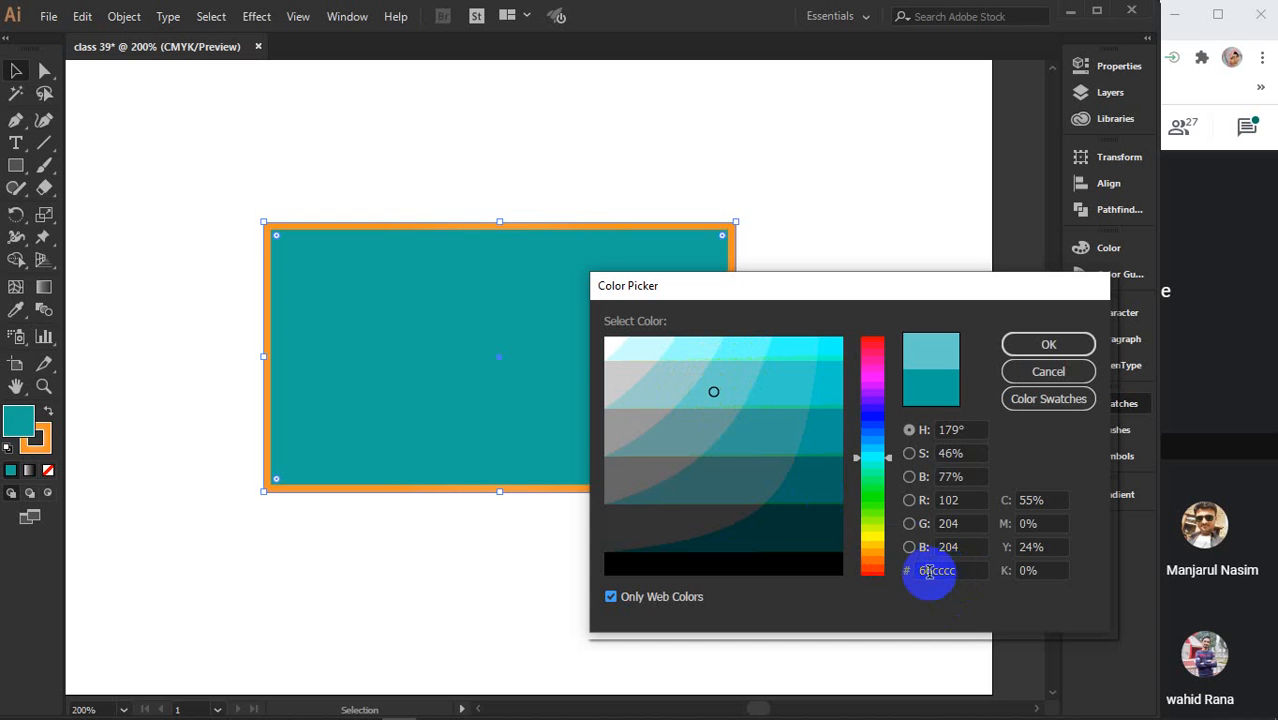
Sample the muted teal web color 669999, cancel, and view the fill in the Color Picker once more without applying a change
click(690, 428)
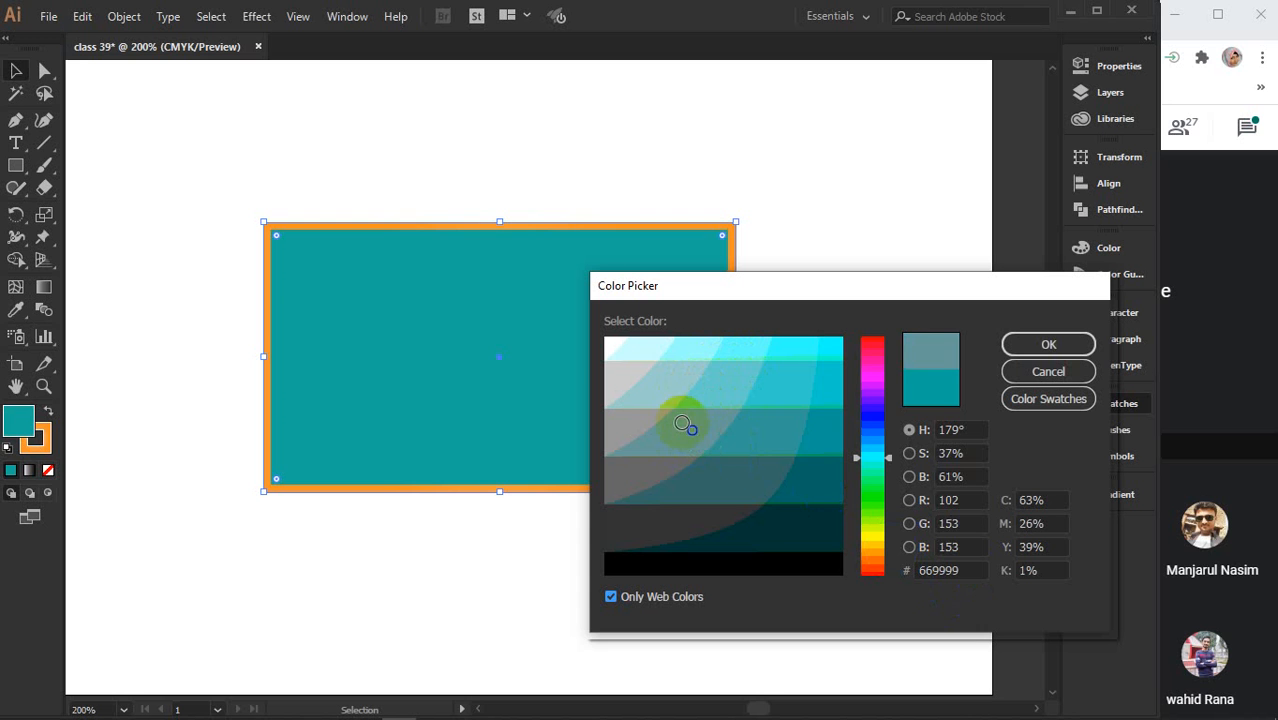
click(680, 444)
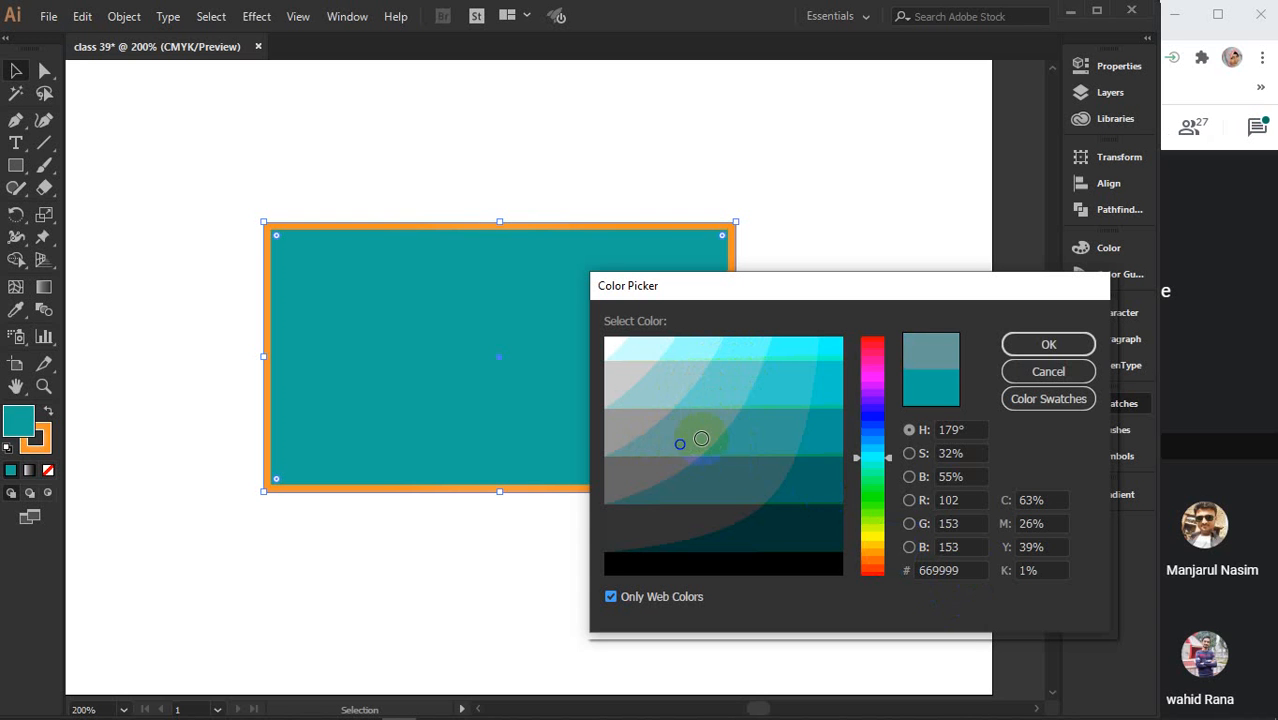
mouse_move(701, 438)
mouse_down()
mouse_move(707, 422)
mouse_move(685, 416)
mouse_move(670, 434)
mouse_move(699, 434)
mouse_move(709, 416)
mouse_up()
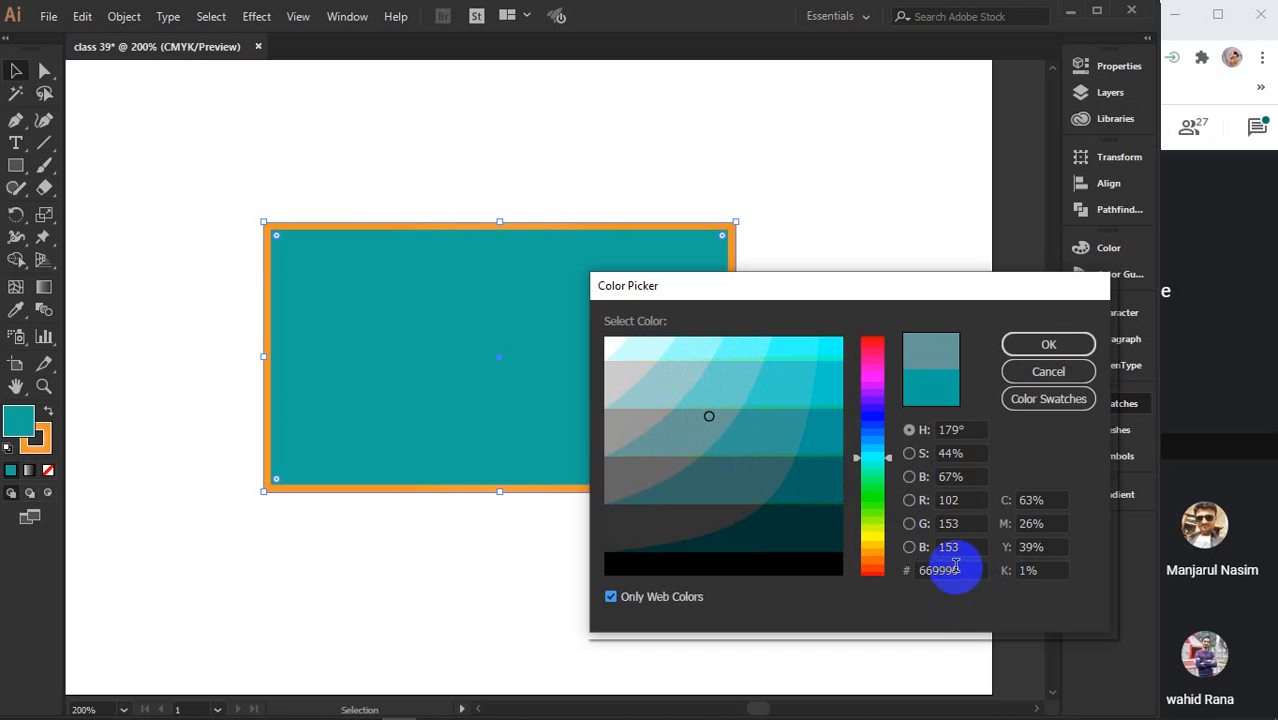
drag(955, 566, 927, 572)
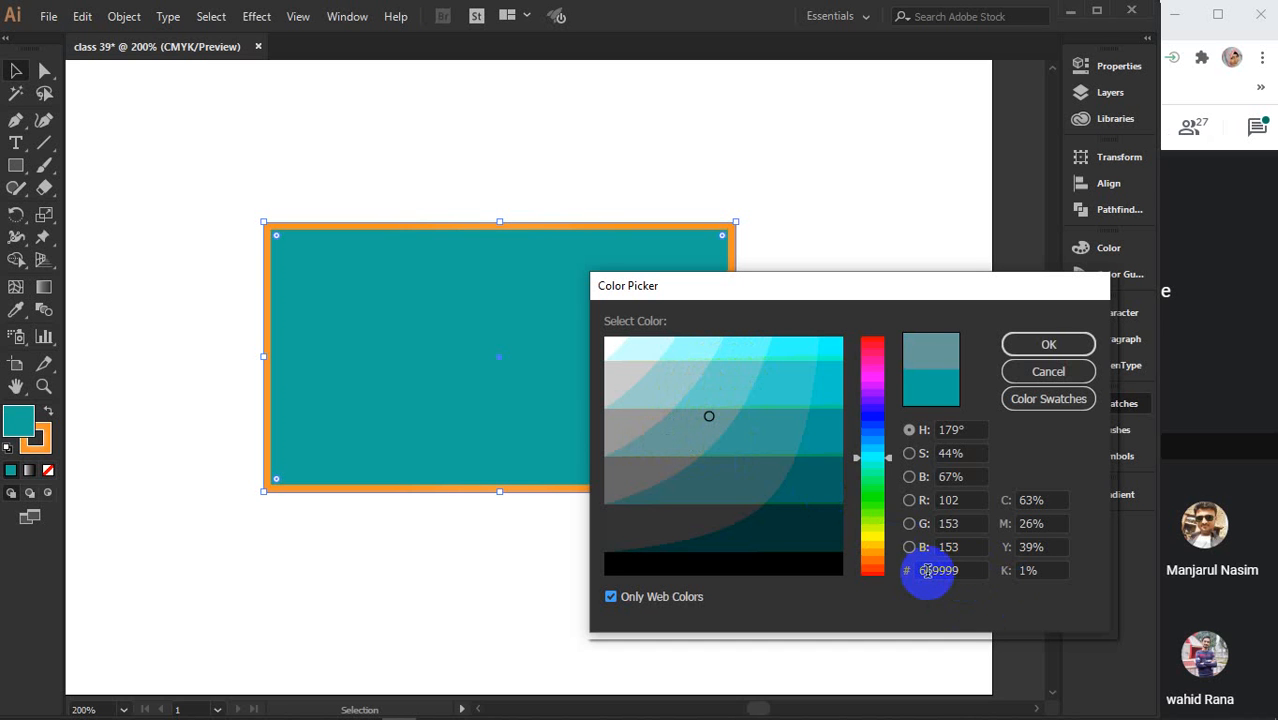
click(1048, 371)
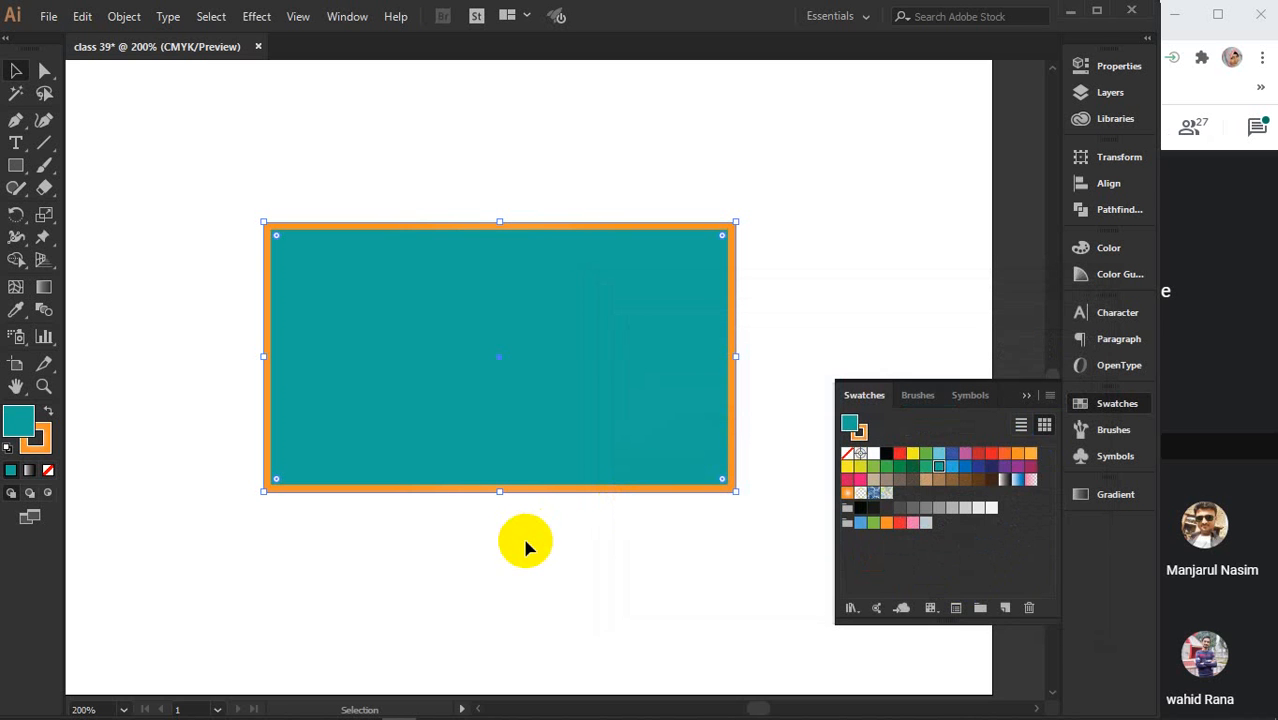
double_click(16, 422)
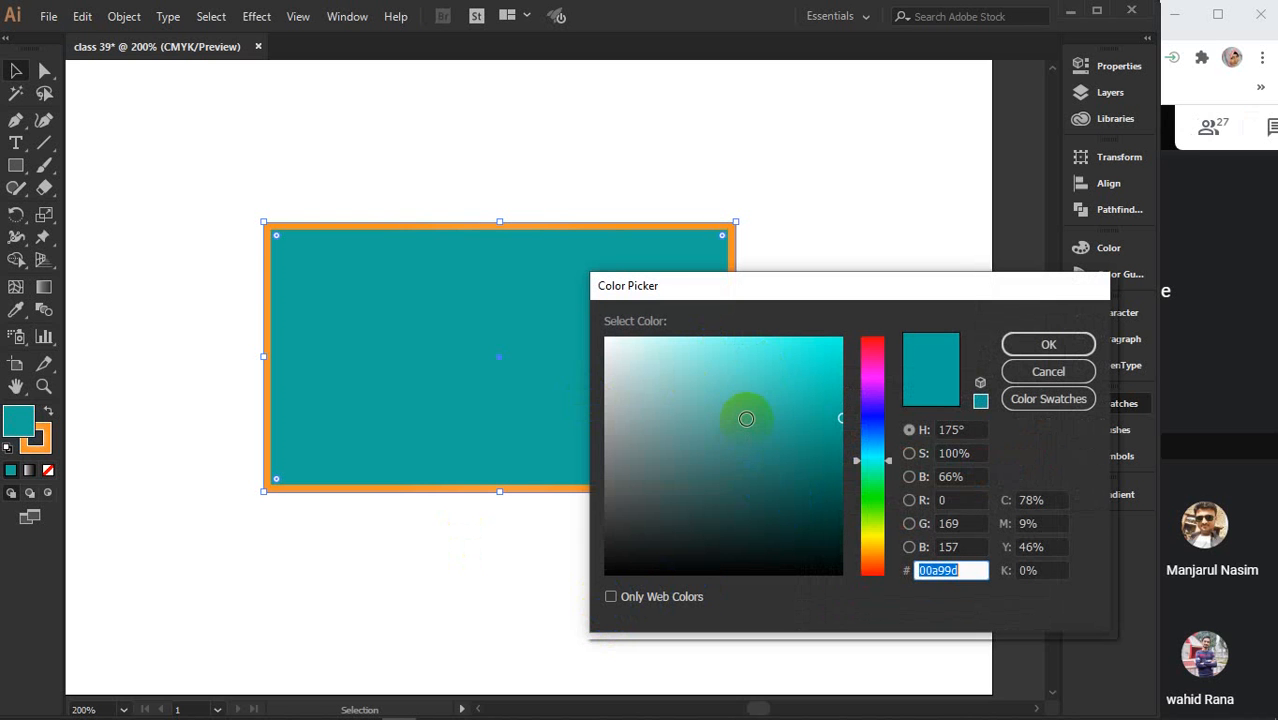
click(1055, 371)
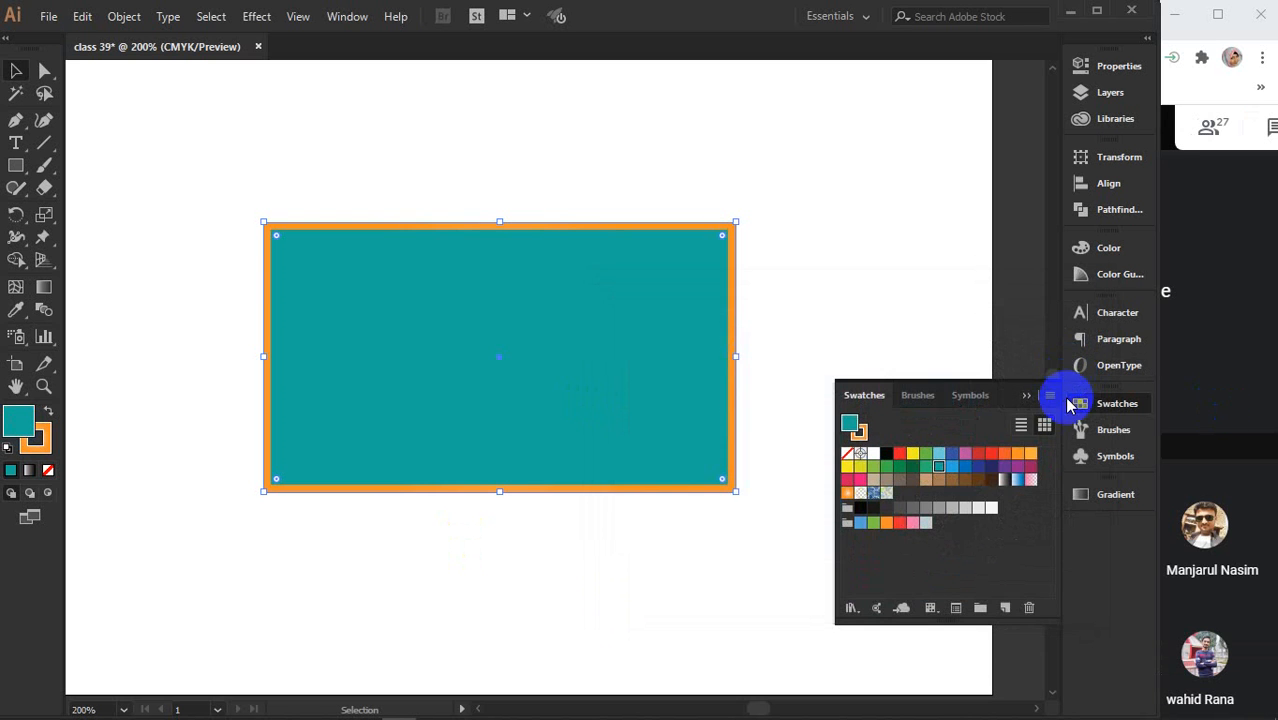
Collapse the Swatches panel and deselect the teal rectangle
click(1021, 392)
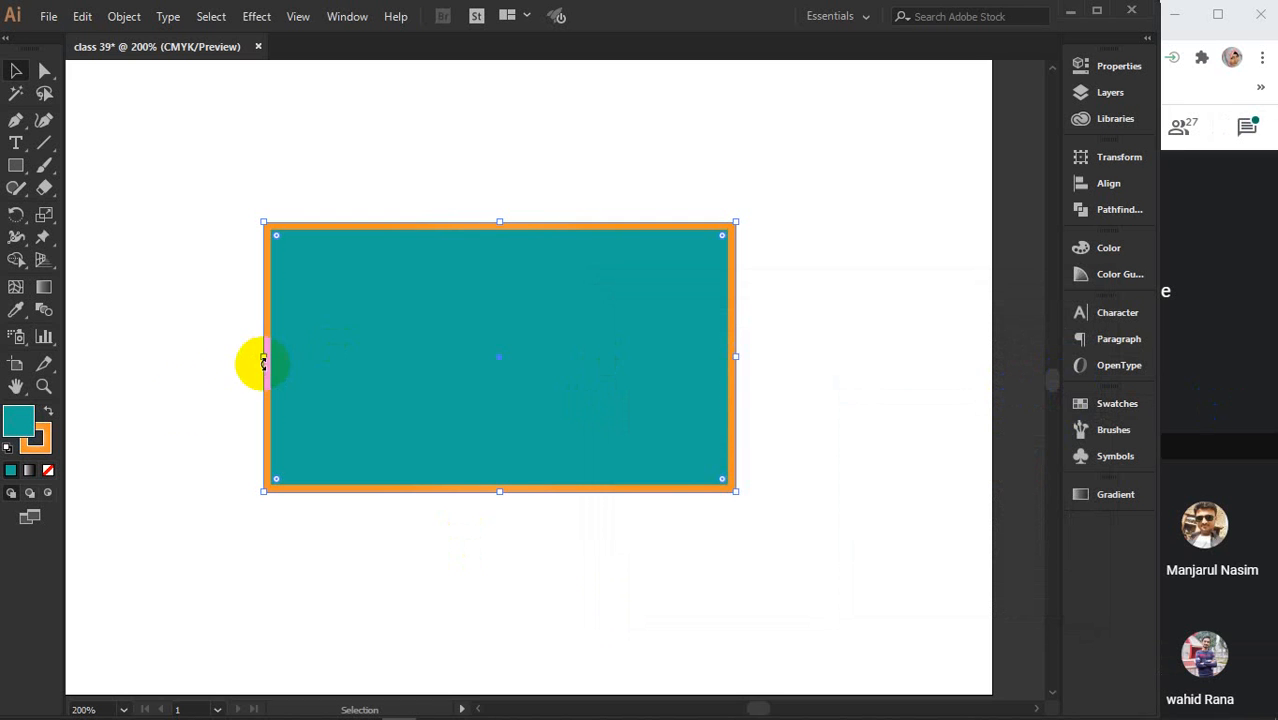
click(176, 220)
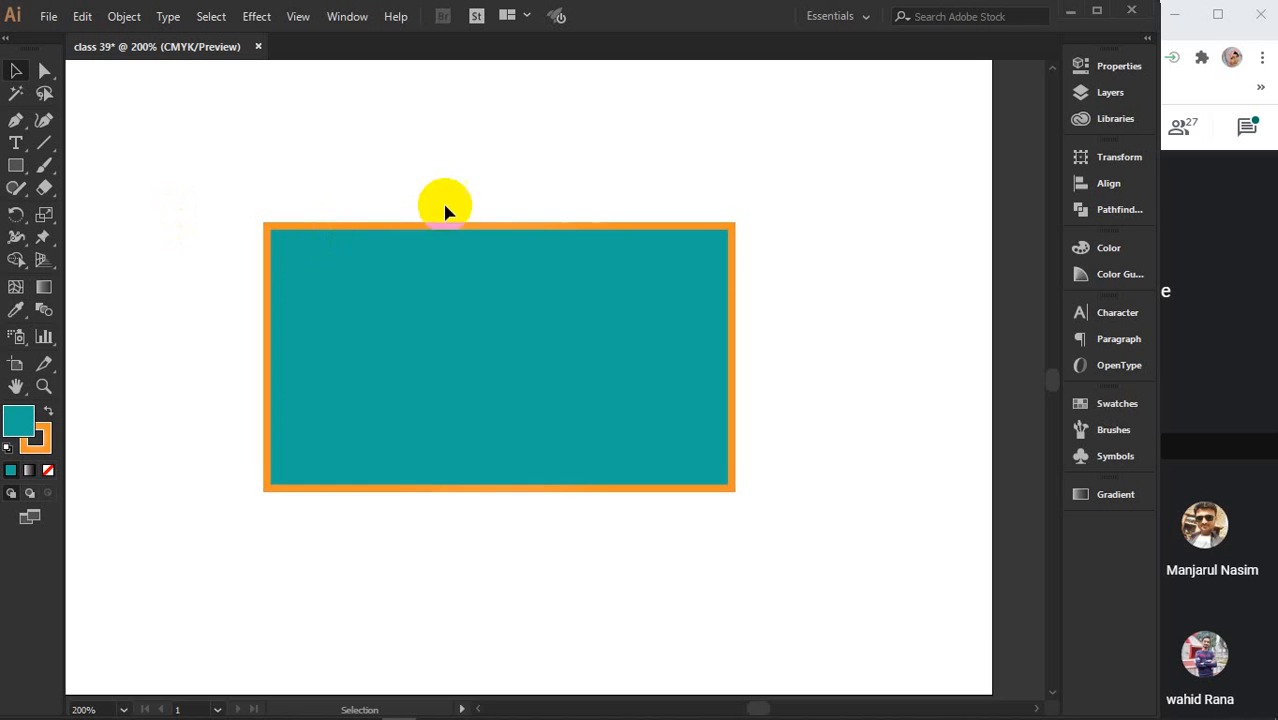
click(572, 237)
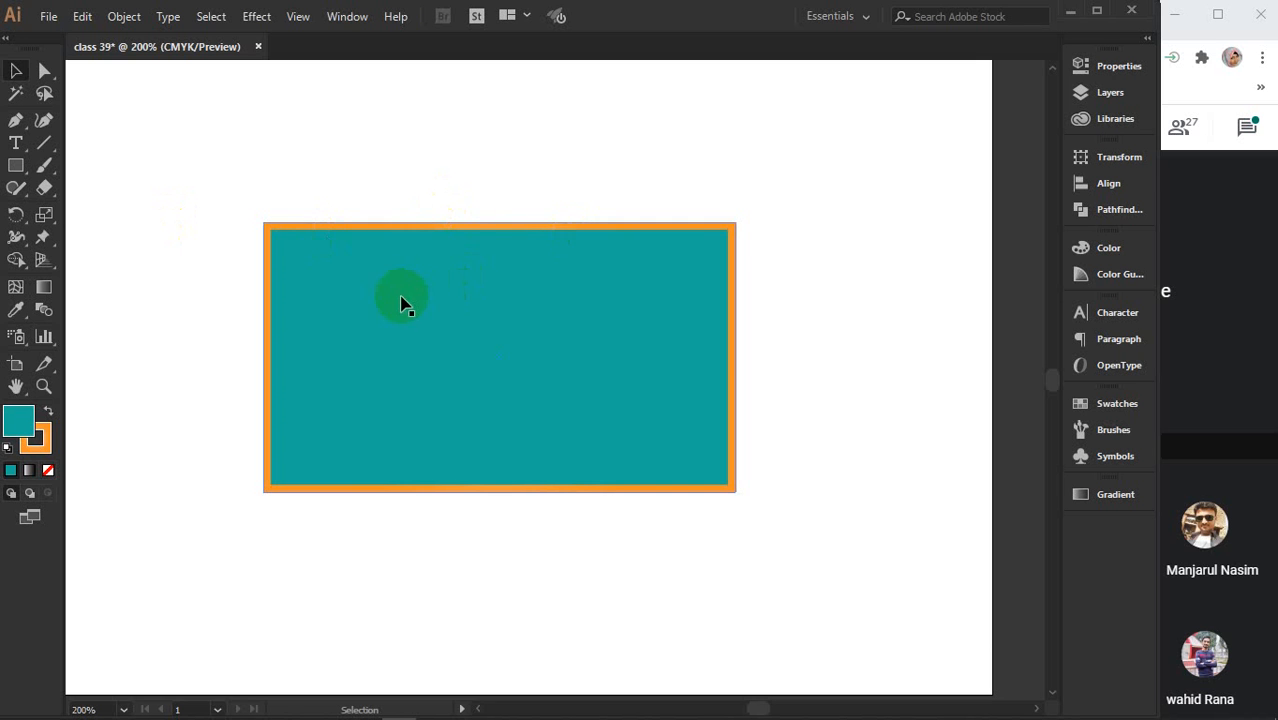
Draw five small rectangles with the current teal fill and orange stroke around the large rectangle, with two extending past the artboard's lower edge
scroll(441, 307, down, 2)
click(390, 258)
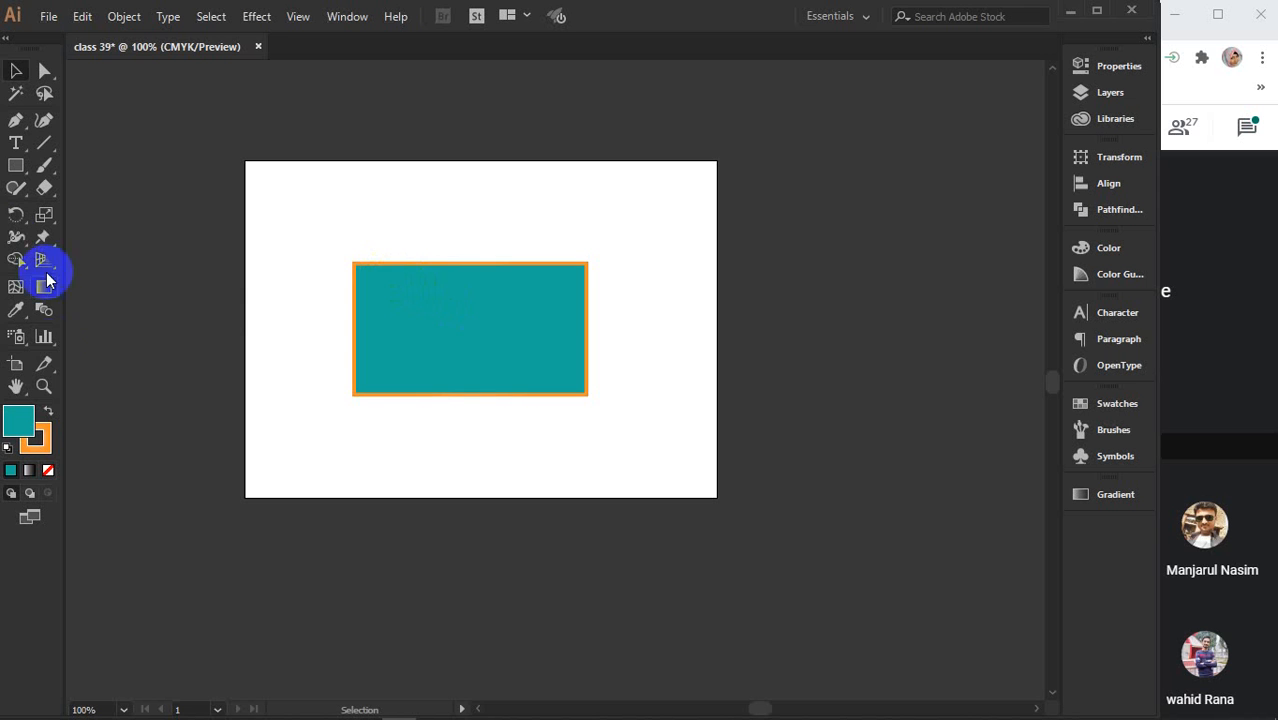
click(15, 168)
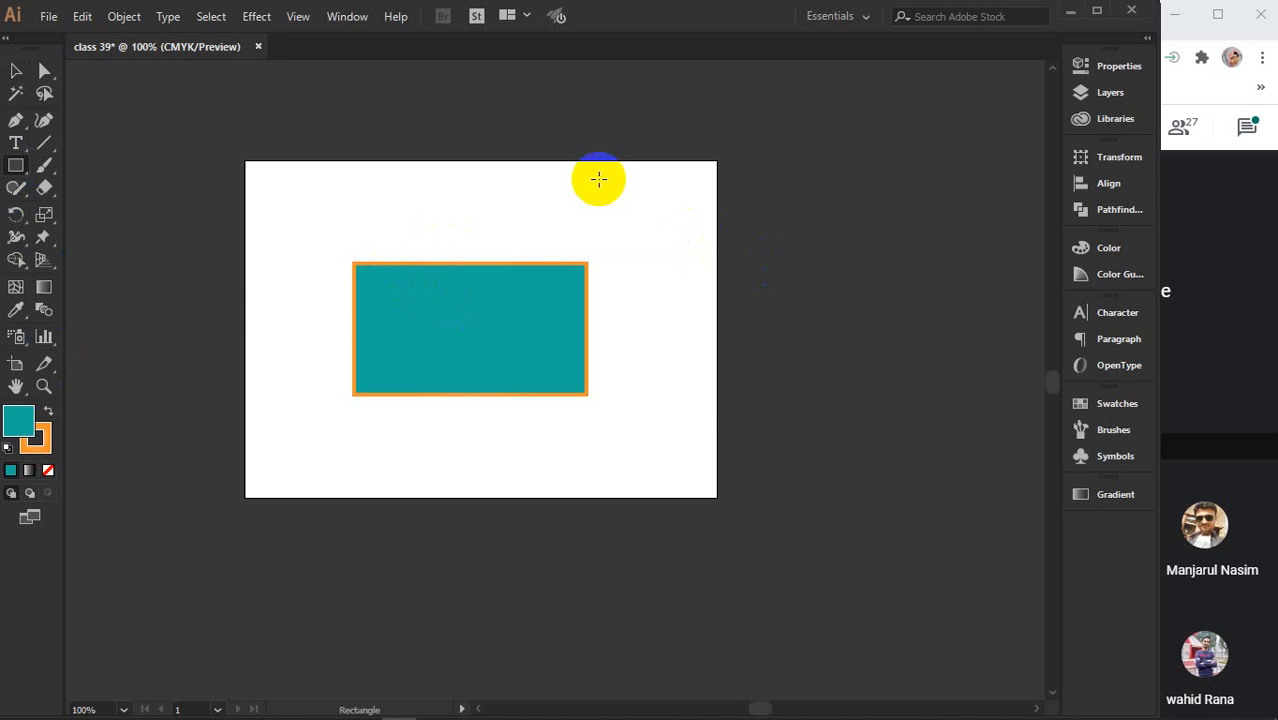
drag(597, 179, 652, 231)
drag(632, 335, 686, 407)
drag(589, 467, 676, 516)
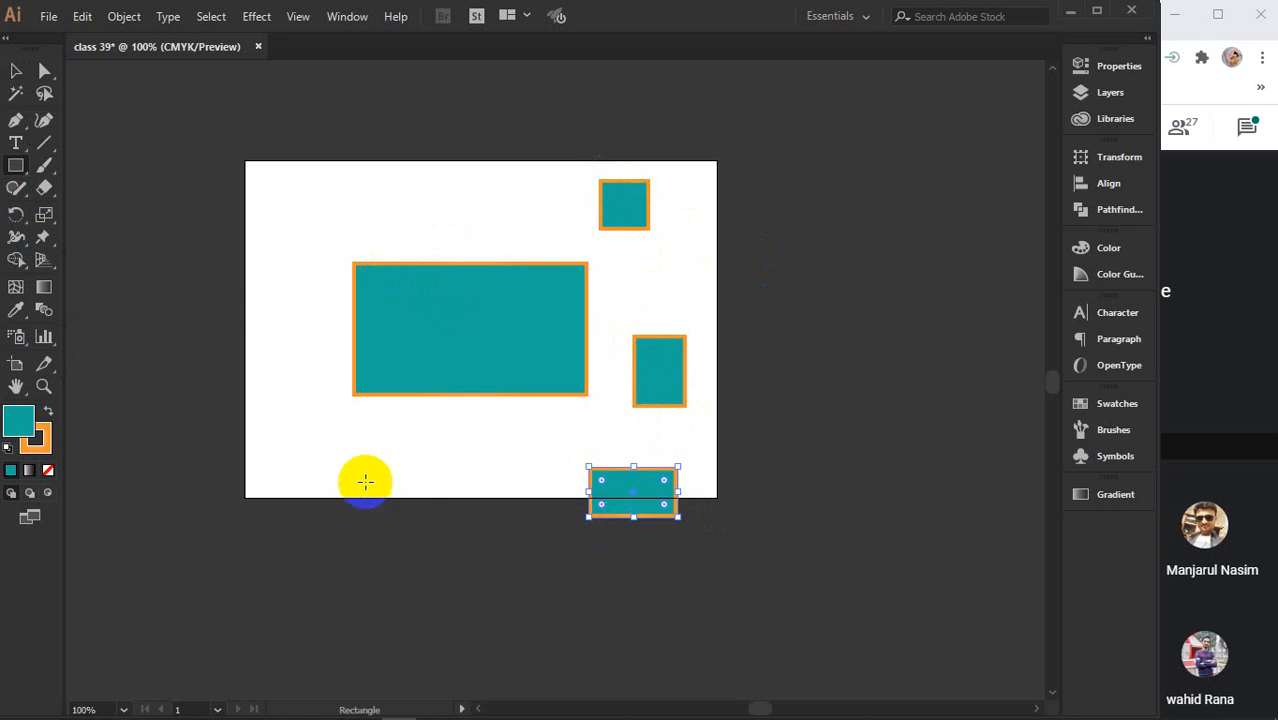
drag(366, 482, 430, 567)
drag(281, 436, 332, 503)
click(15, 69)
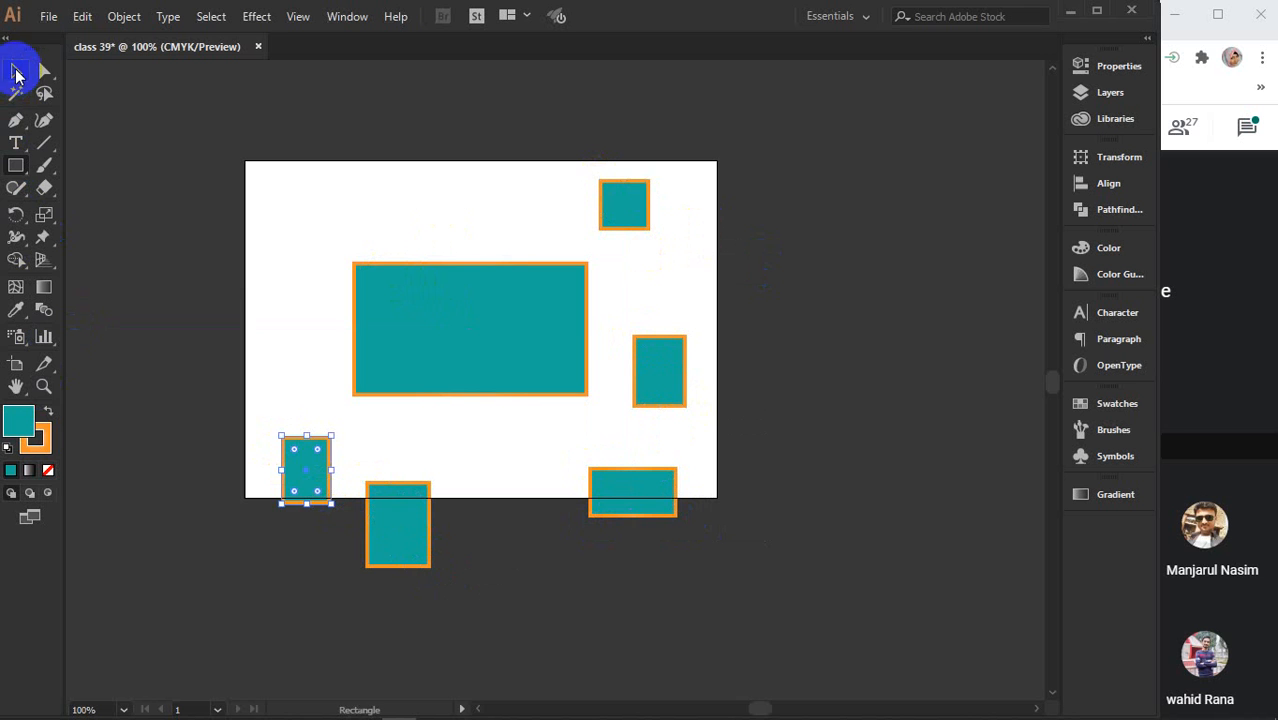
Move the small upper square closer to the artboard's upper-right corner and shift the large rectangle upward
click(815, 255)
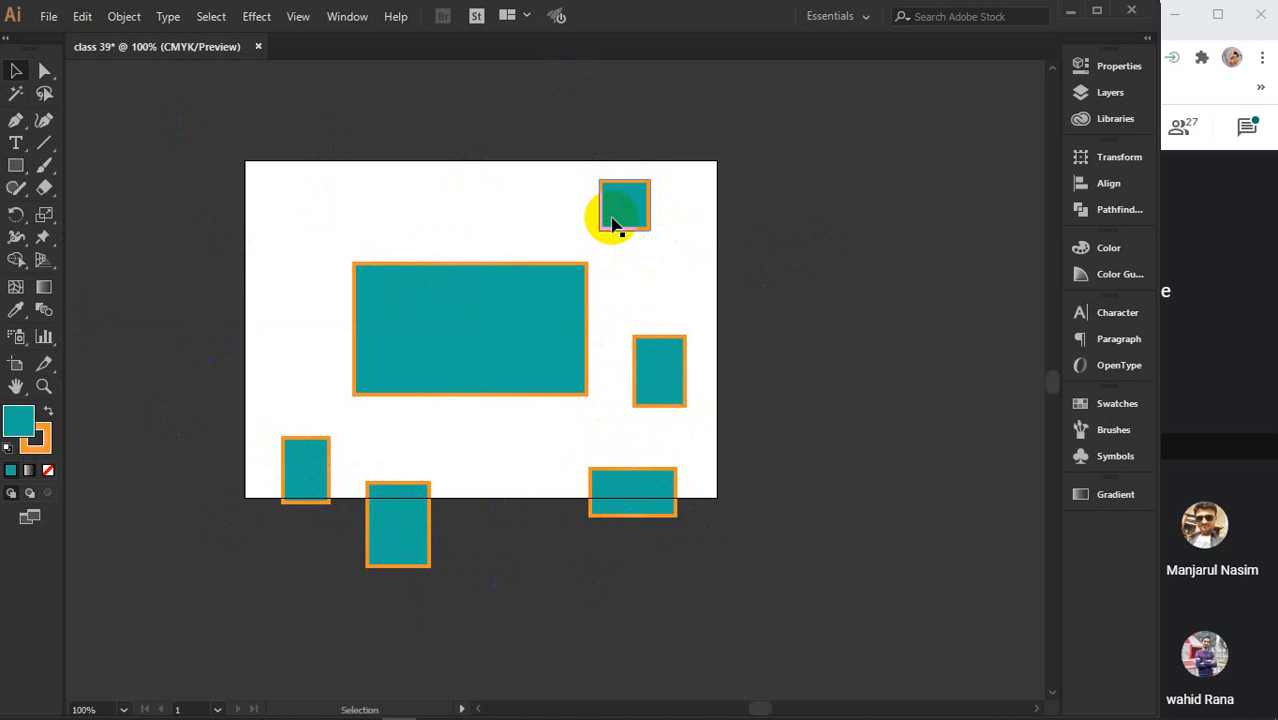
drag(628, 217, 662, 209)
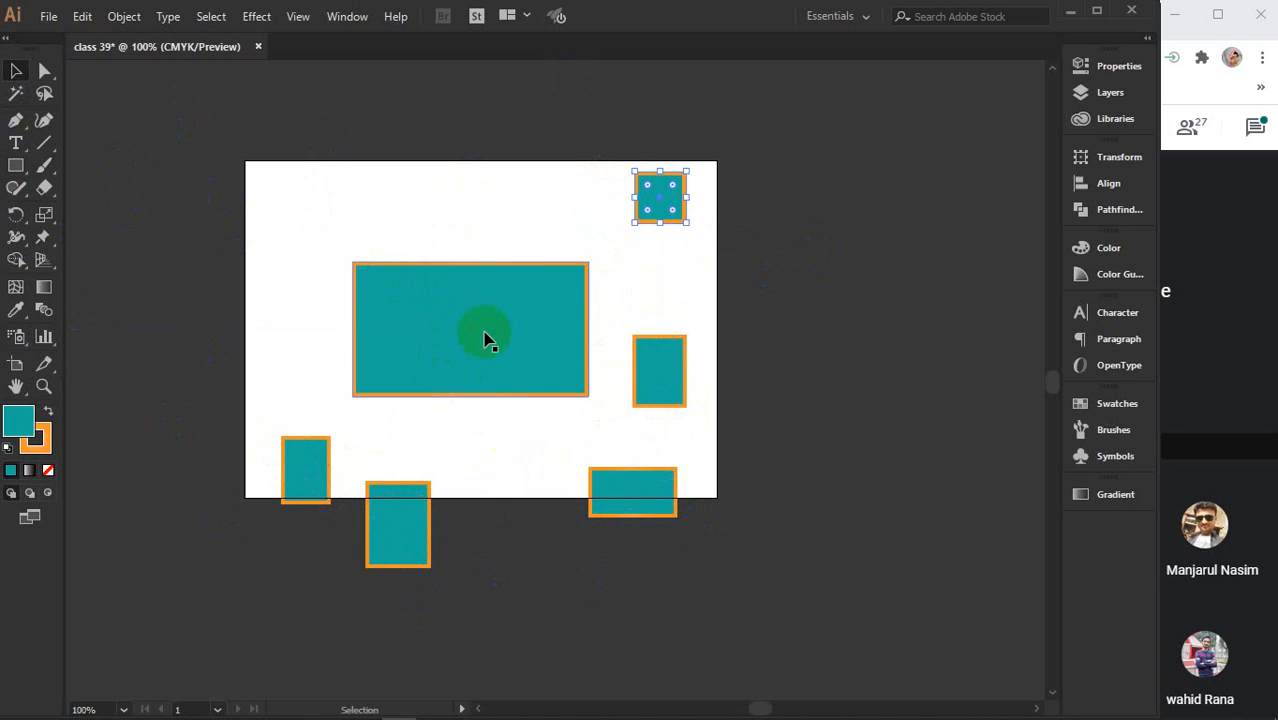
drag(485, 337, 473, 268)
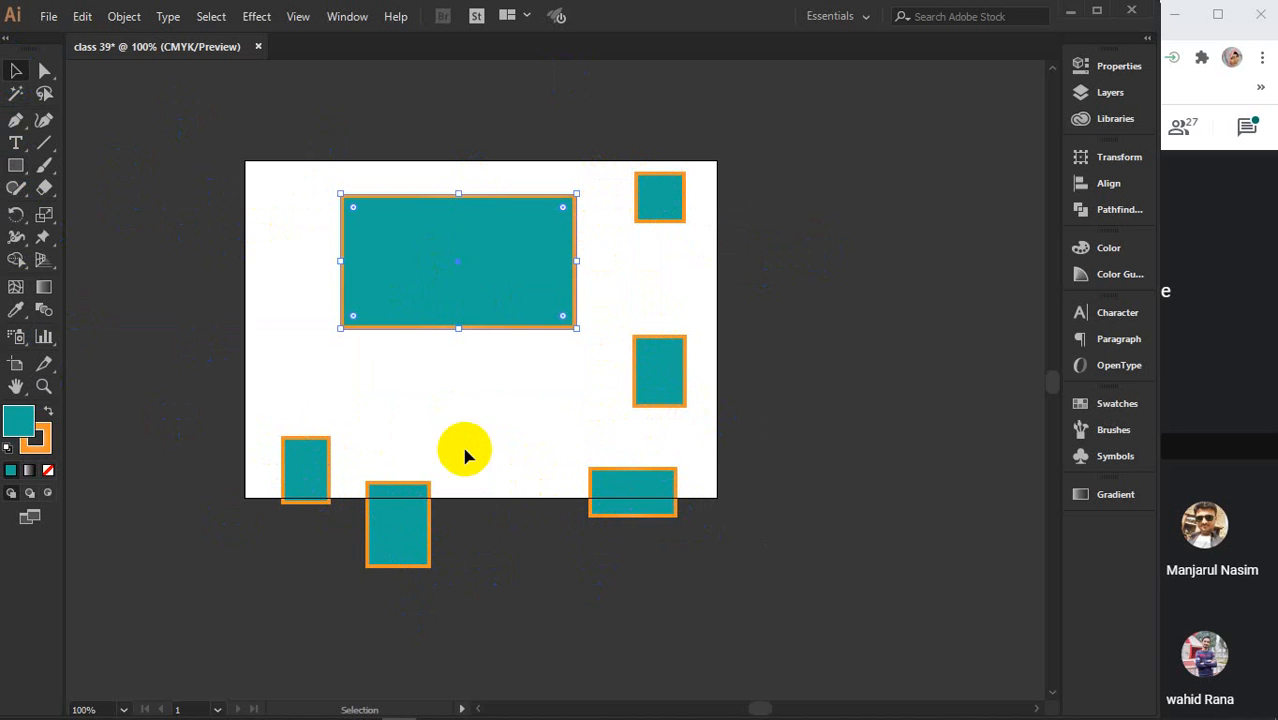
Look through the rectangle objects listed inside Layer 1, then collapse the layer and close the Layers panel
click(1100, 94)
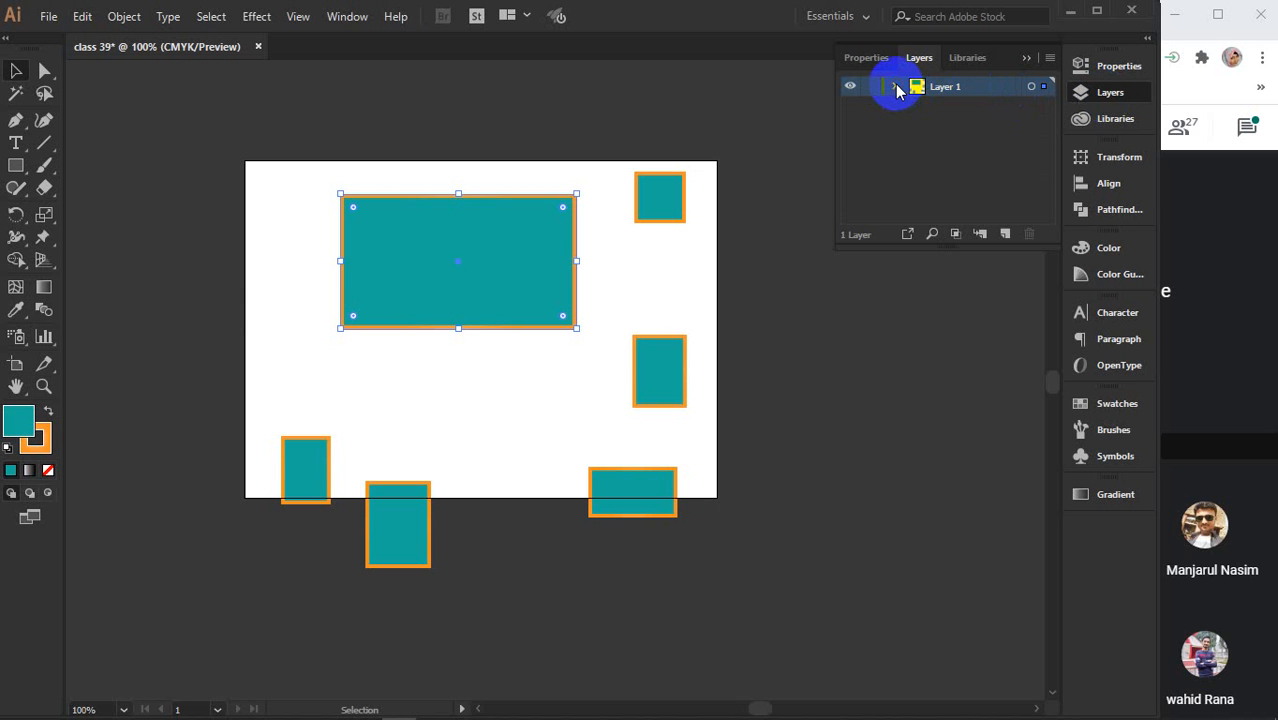
click(896, 88)
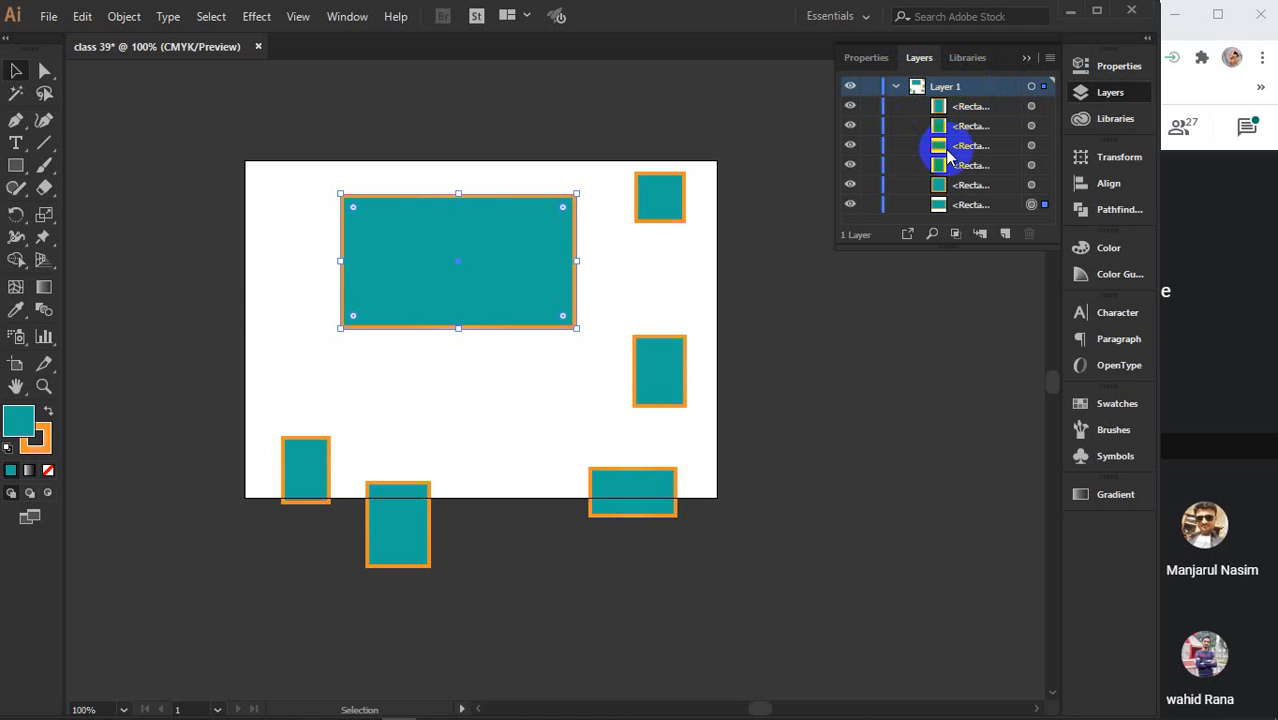
click(895, 87)
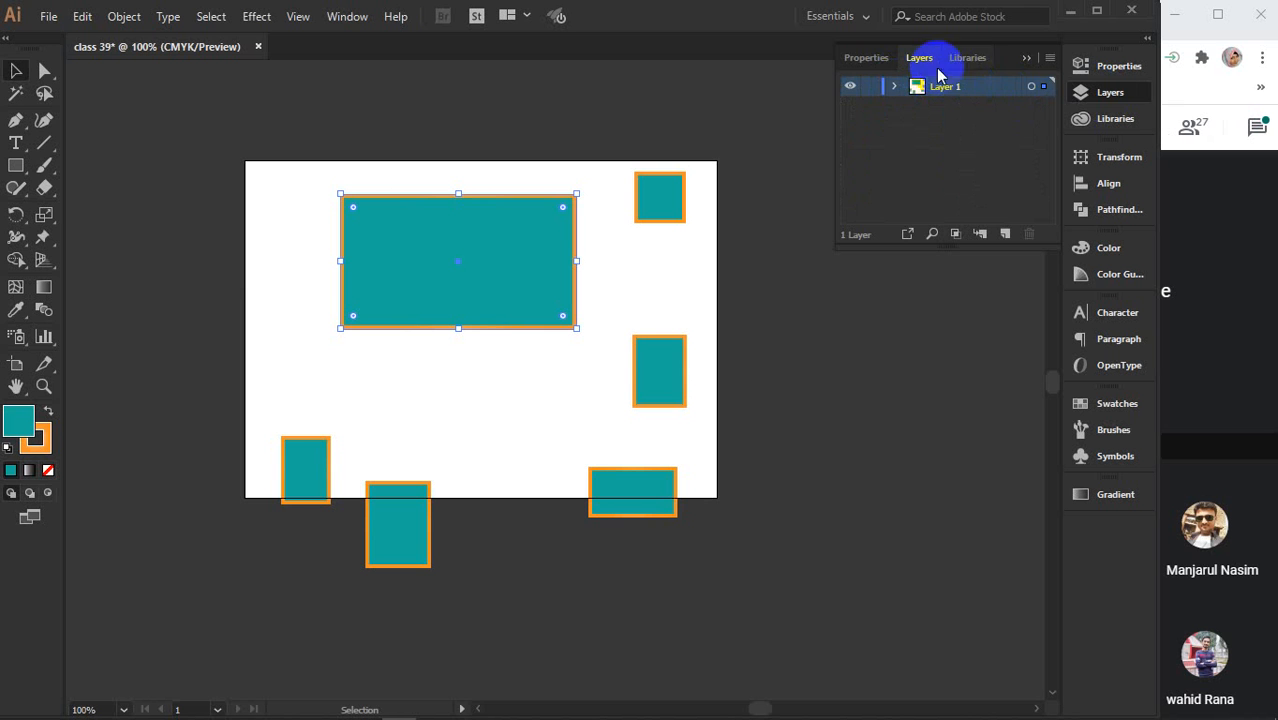
click(1024, 57)
Reposition each of the five small rectangles separately around the large rectangle
drag(658, 214, 685, 239)
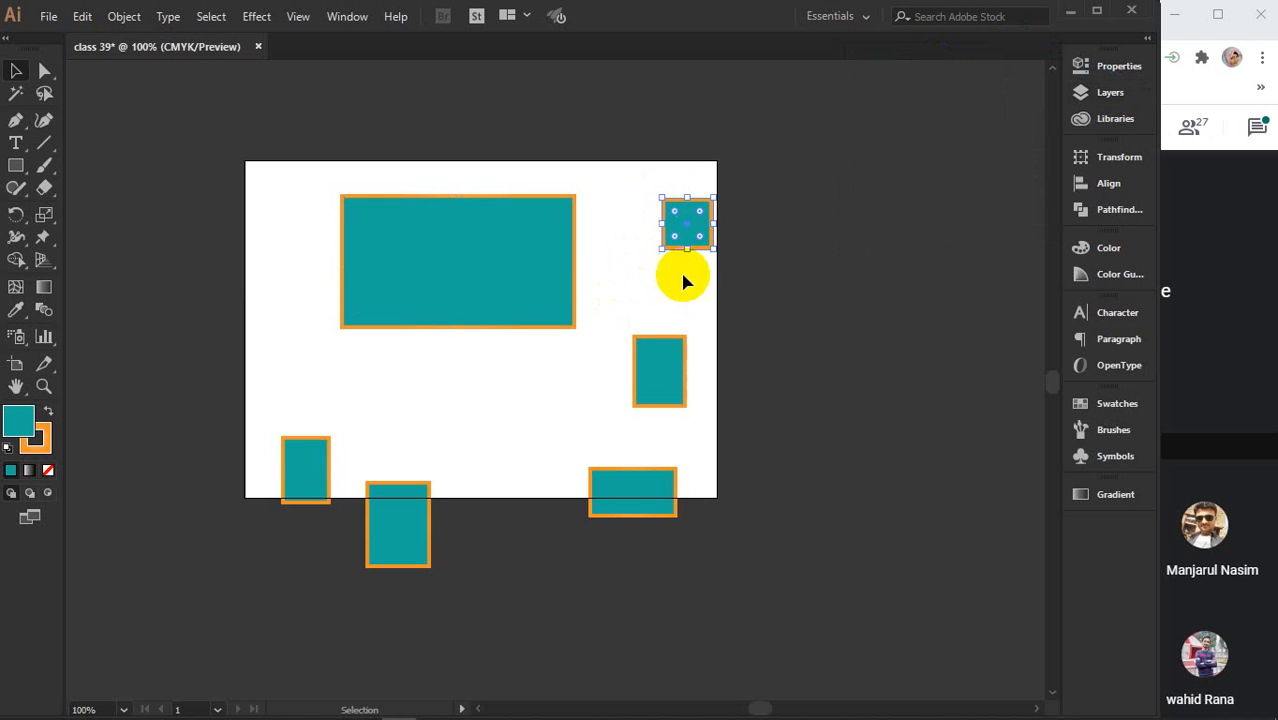
drag(655, 373, 635, 399)
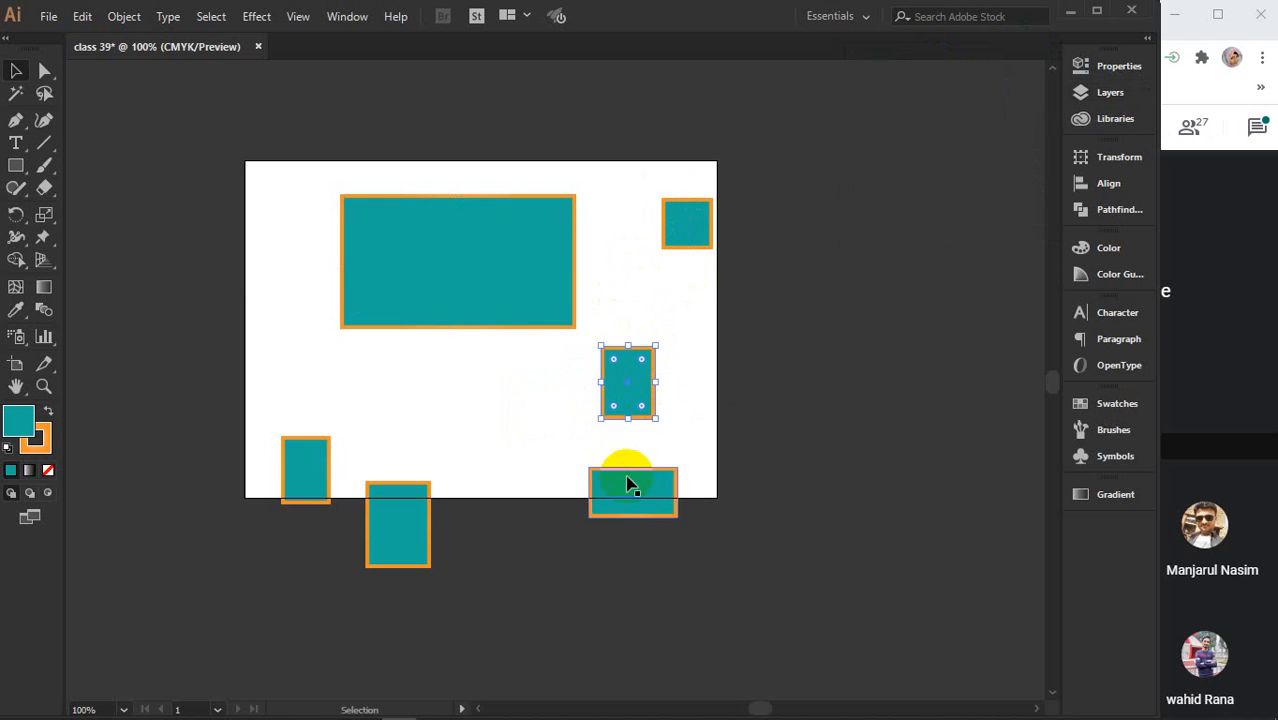
drag(628, 485, 484, 409)
drag(428, 498, 564, 482)
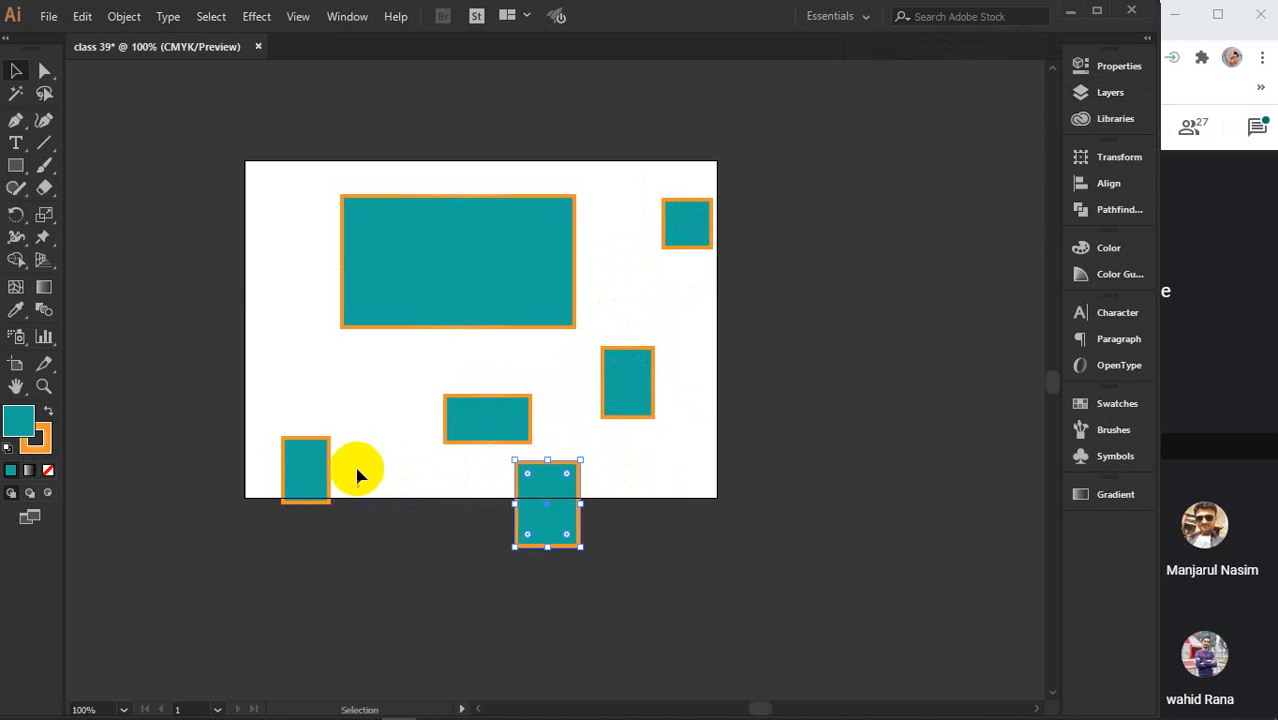
drag(307, 482, 358, 455)
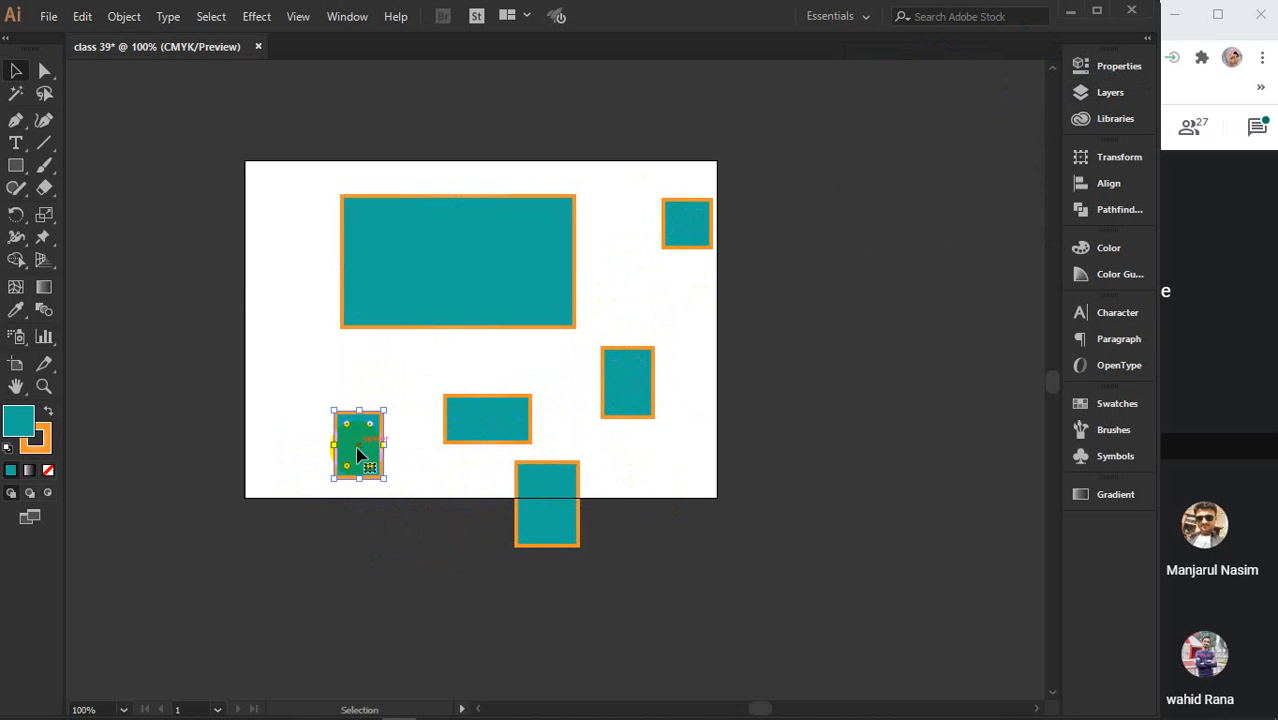
Select all six rectangles together, deselect them, and select the large rectangle and the small square individually
drag(305, 163, 726, 651)
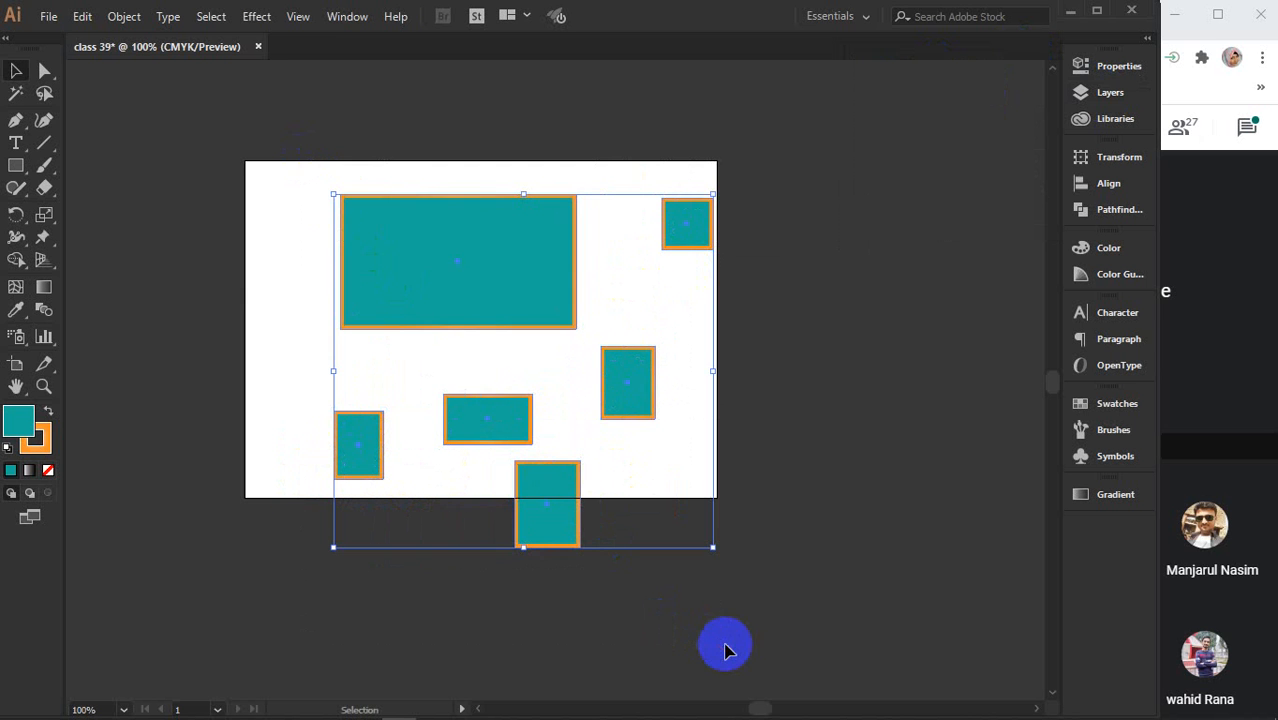
click(808, 403)
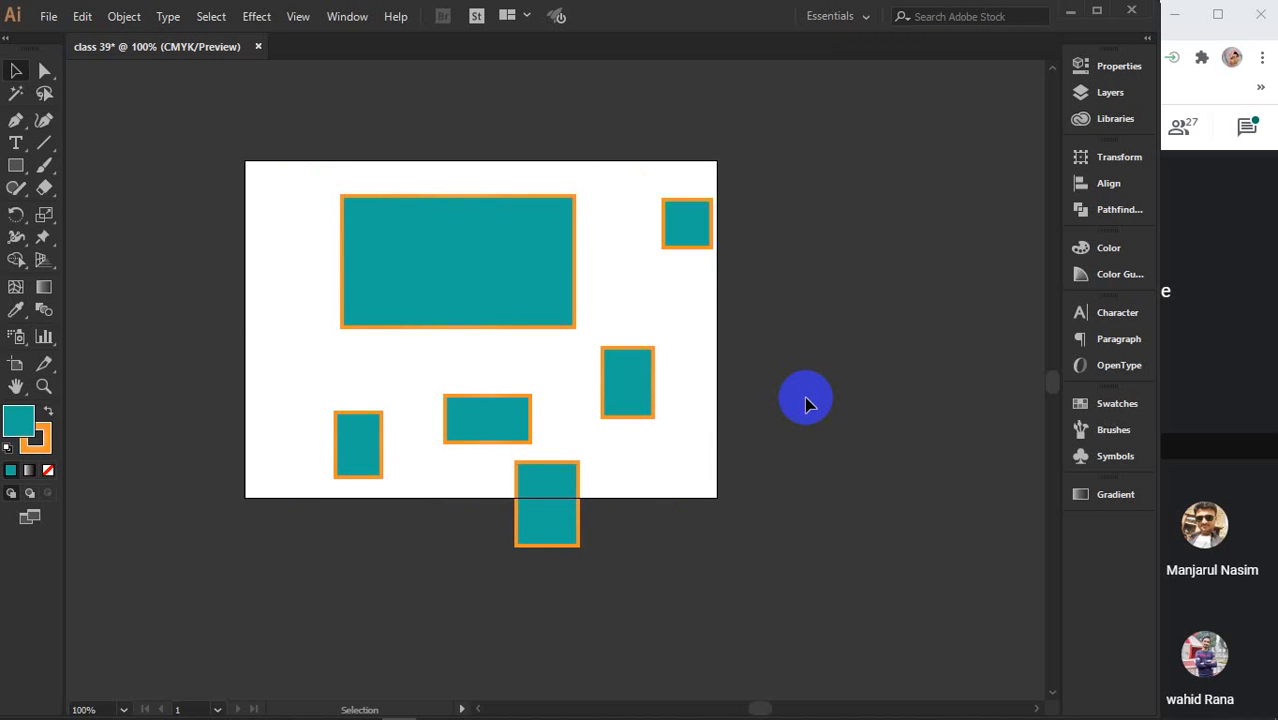
click(548, 284)
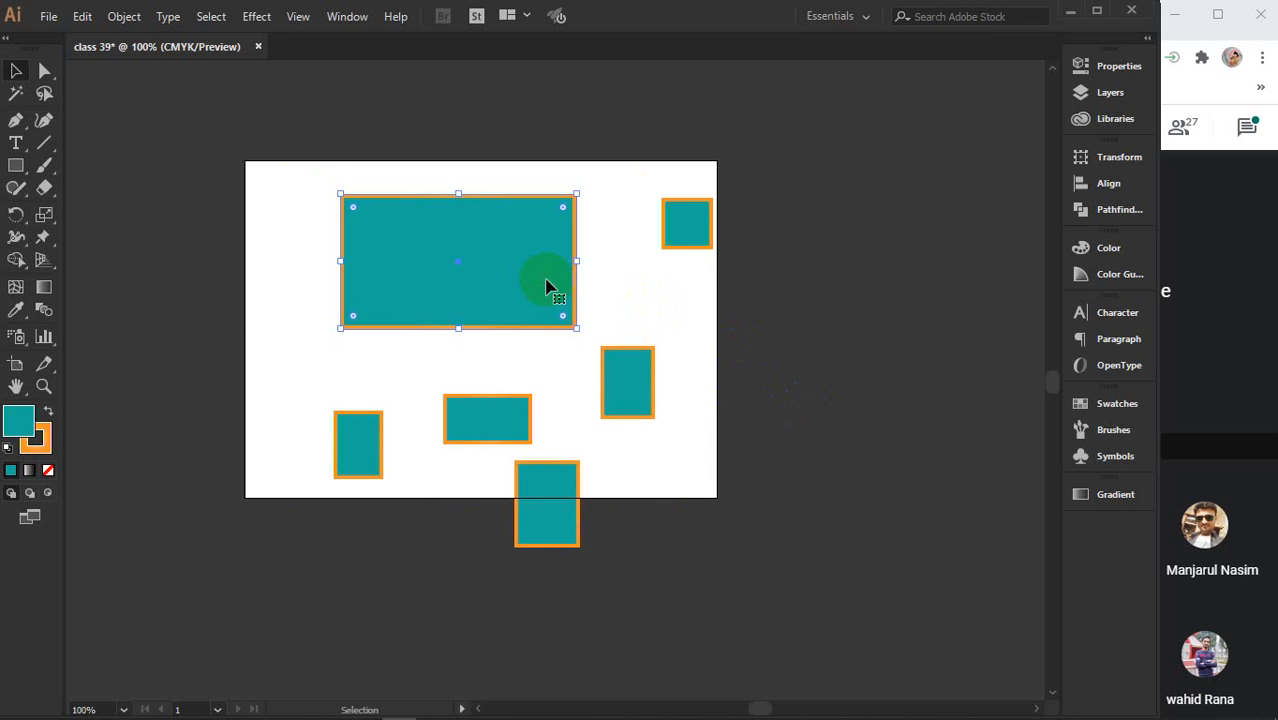
click(690, 237)
click(508, 257)
Arrange three small rectangles in a row beneath the large rectangle and stack the other two along its right side
drag(485, 416, 362, 365)
drag(354, 433, 463, 360)
drag(635, 382, 552, 381)
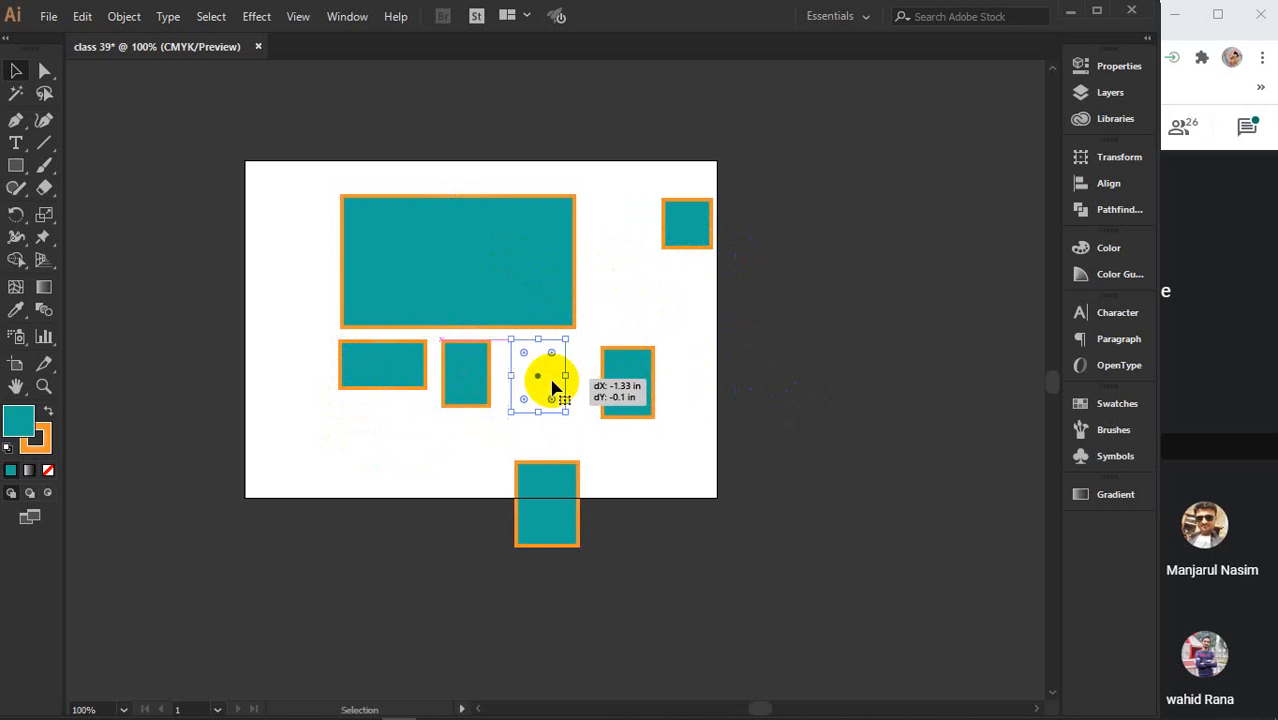
drag(699, 230, 626, 222)
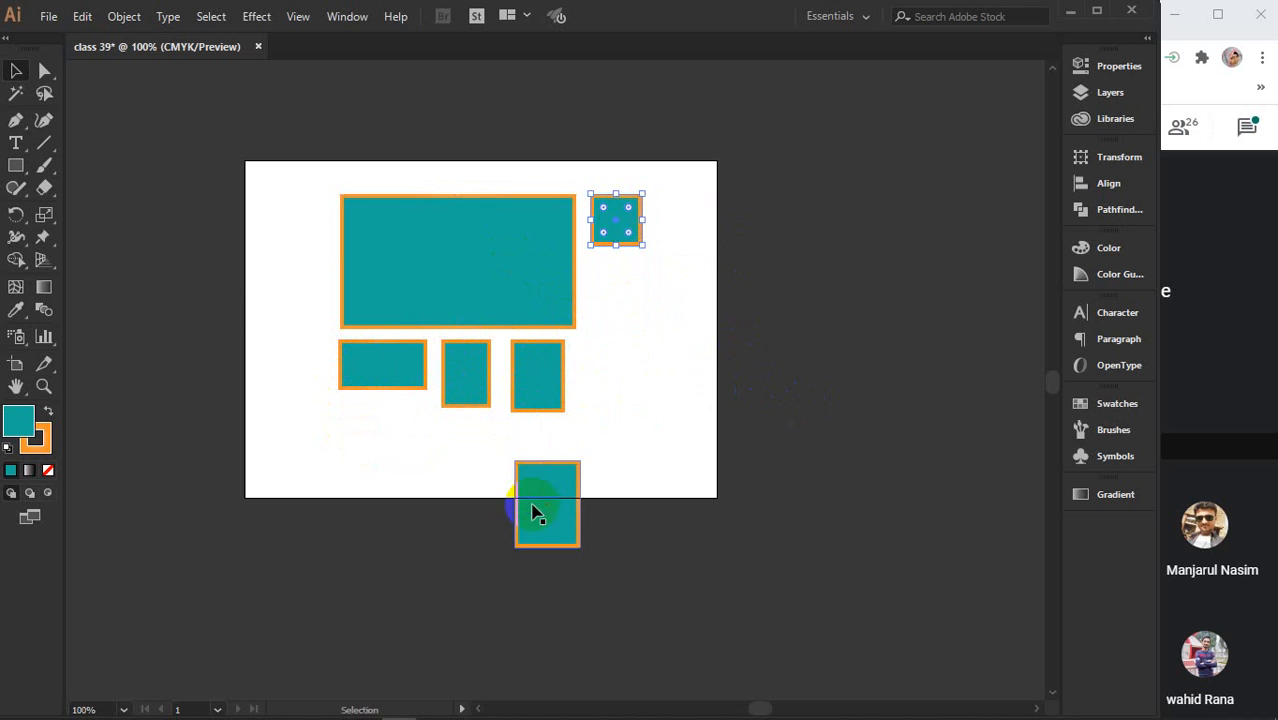
drag(532, 505, 609, 306)
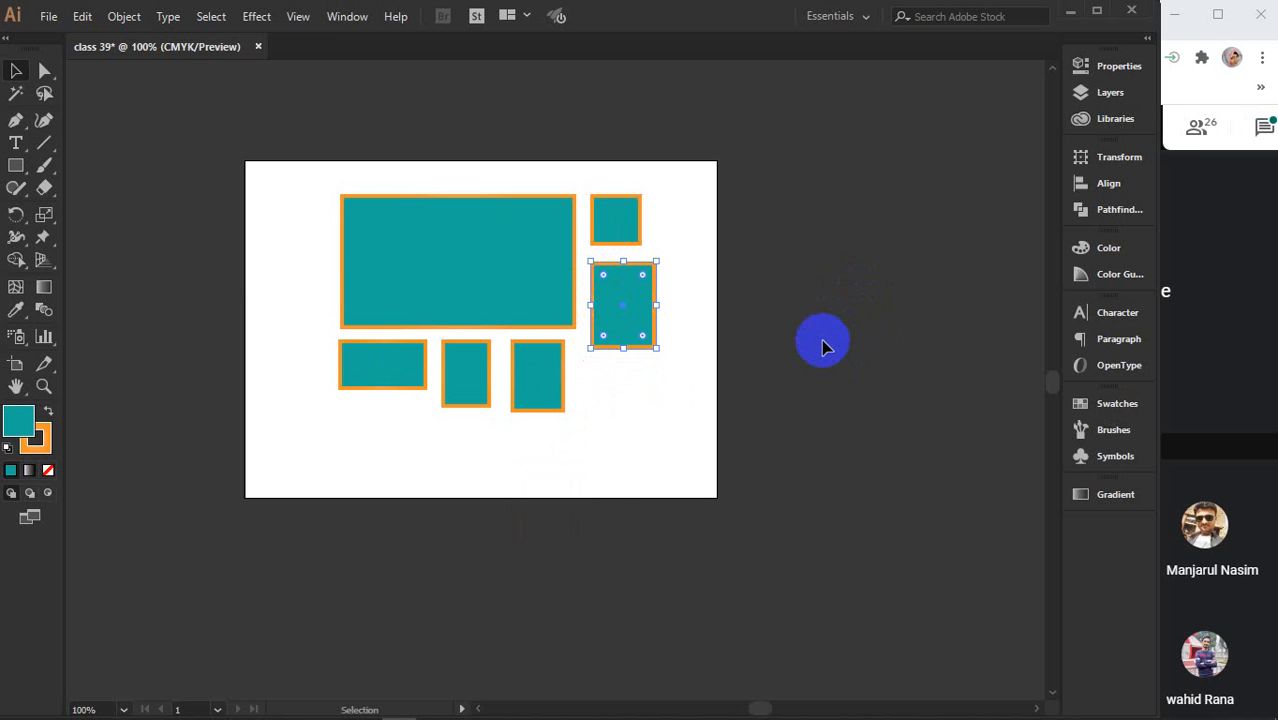
click(821, 339)
Select the rectangle below the small square, expand Layer 1 in the Layers panel to see its objects, and deselect it
click(650, 294)
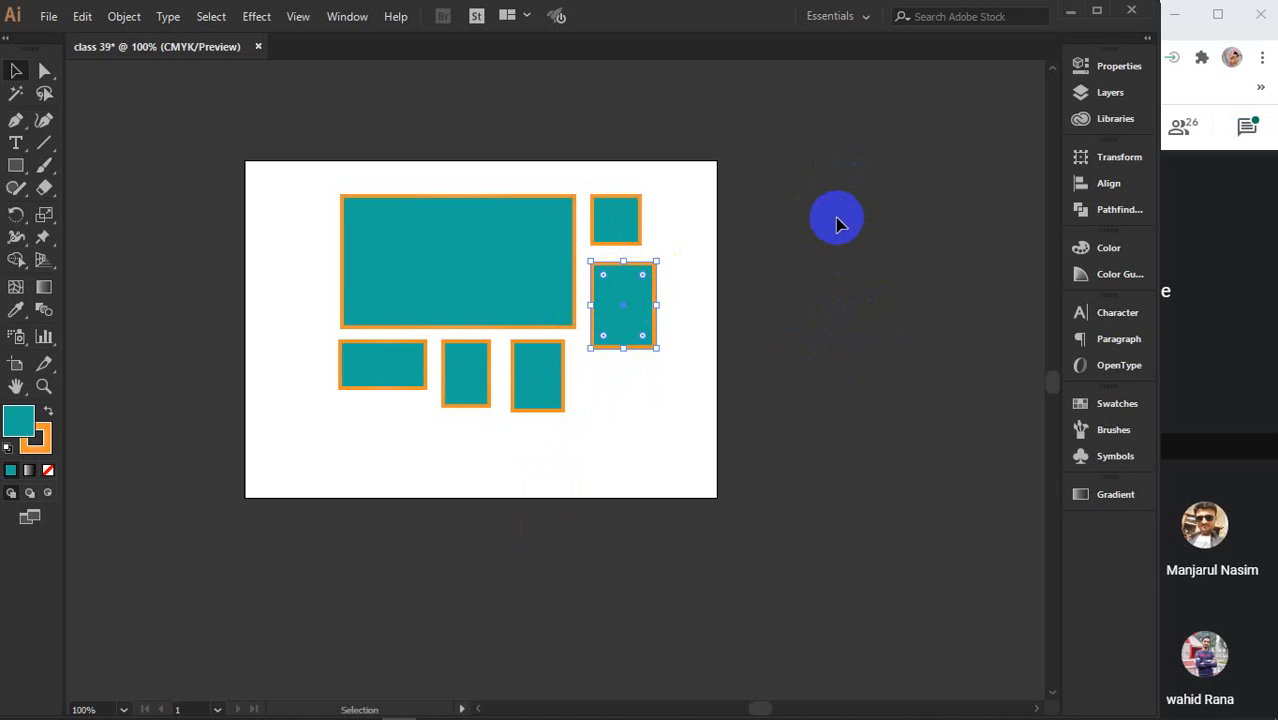
drag(648, 277, 647, 311)
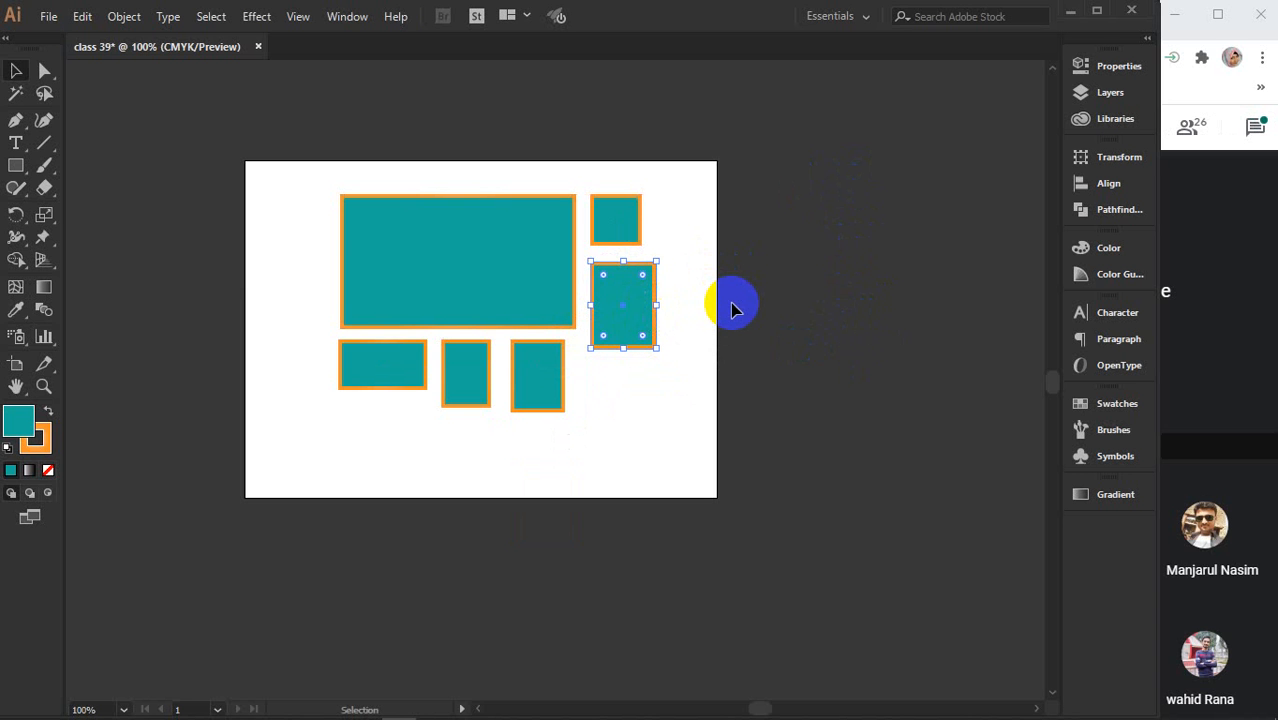
click(1110, 93)
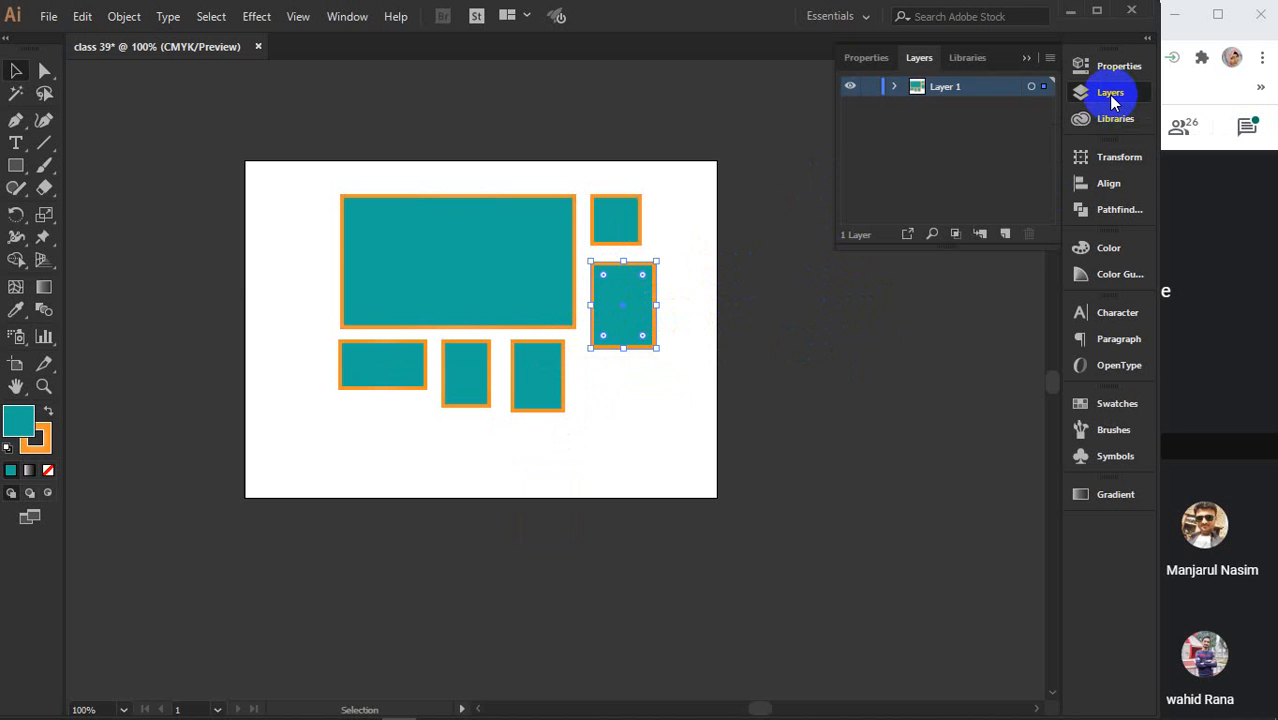
click(894, 87)
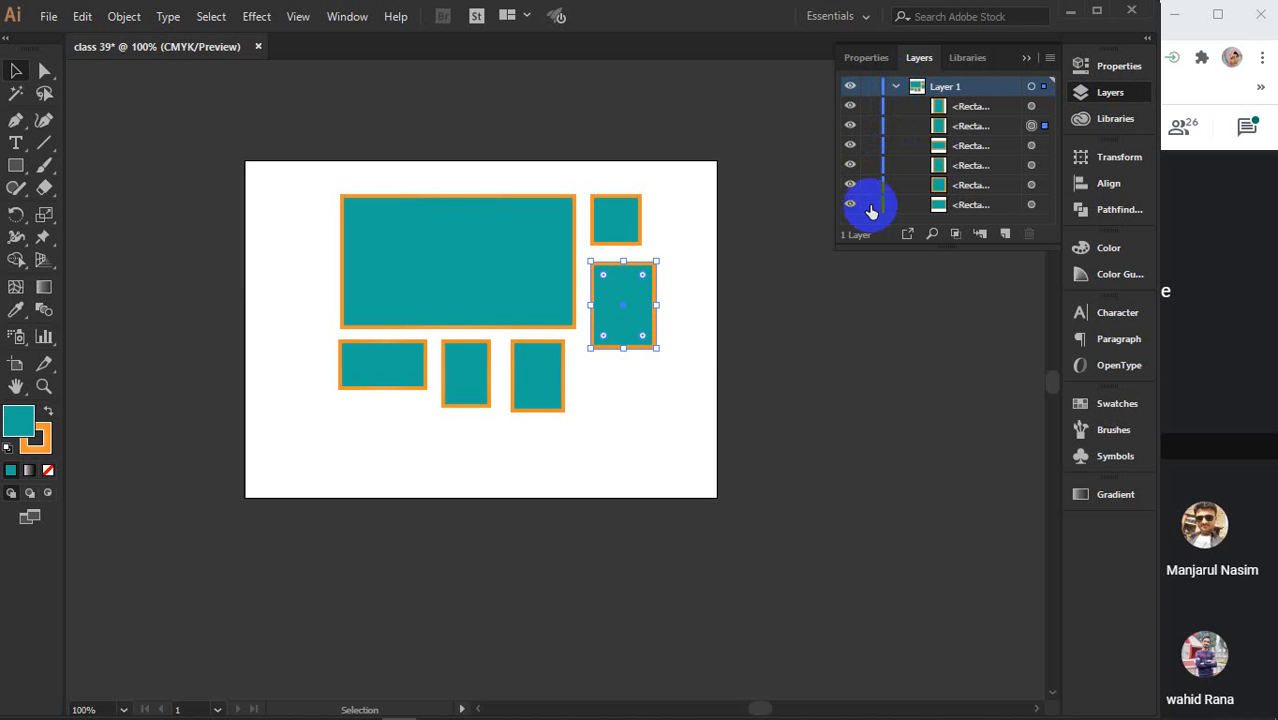
click(841, 347)
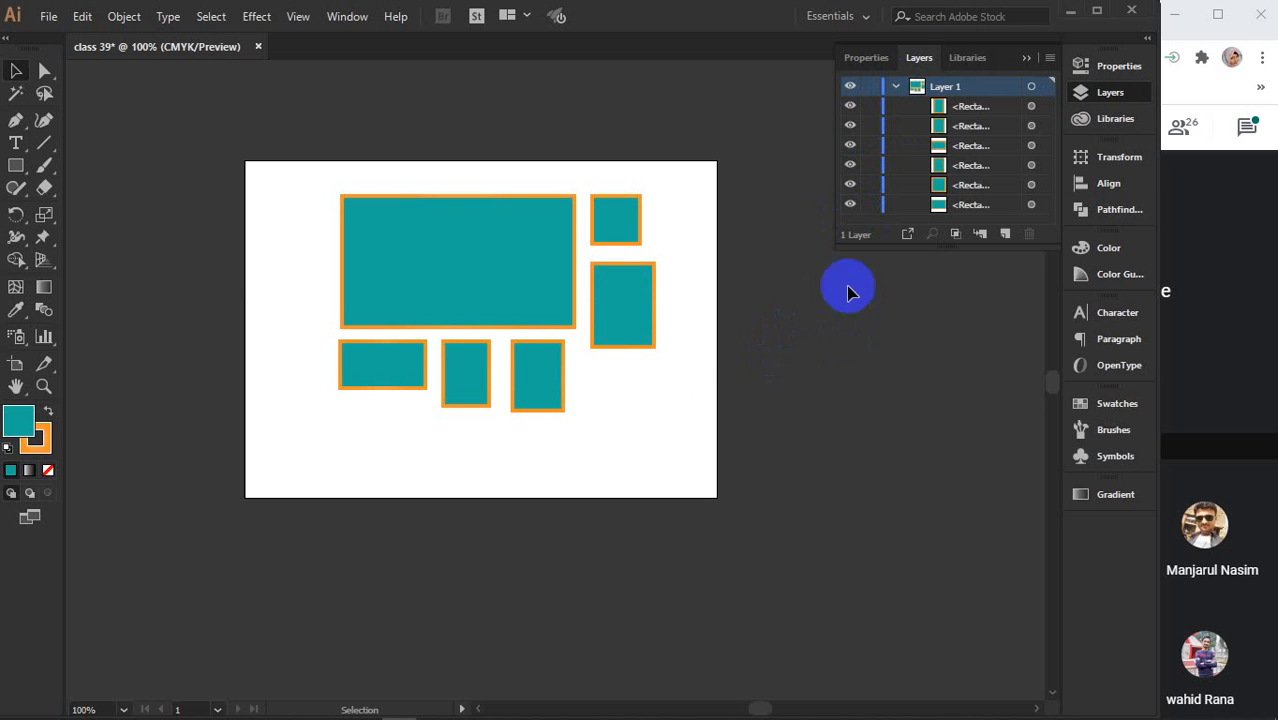
Switch the visibility of individual rectangles in Layer 1 off and back on, leaving all six shown
click(850, 106)
click(850, 106)
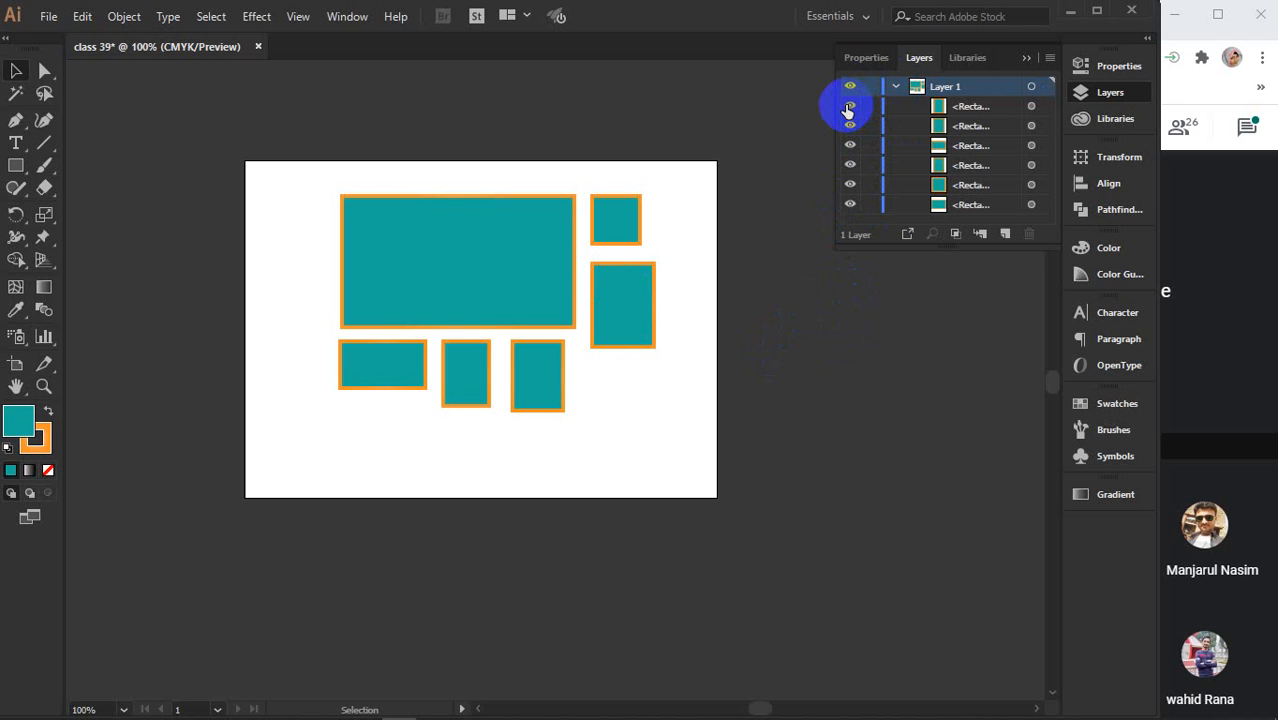
click(850, 106)
click(850, 106)
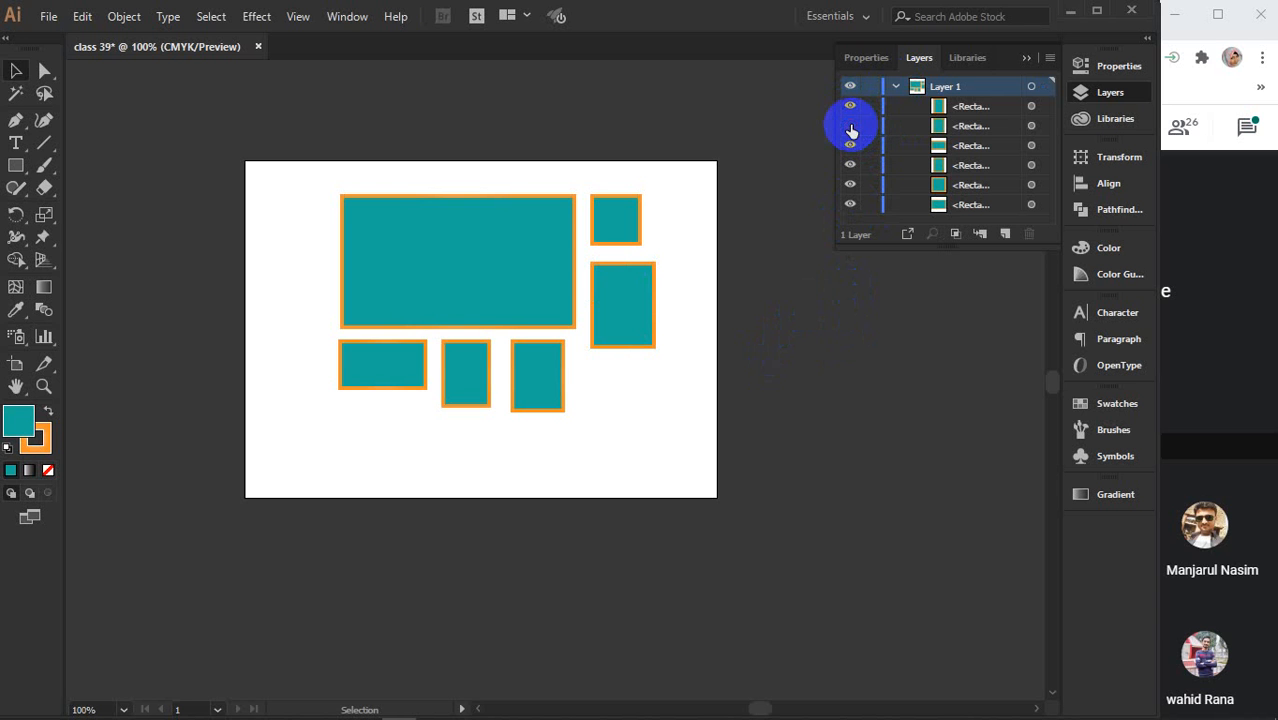
click(850, 125)
click(850, 125)
click(850, 146)
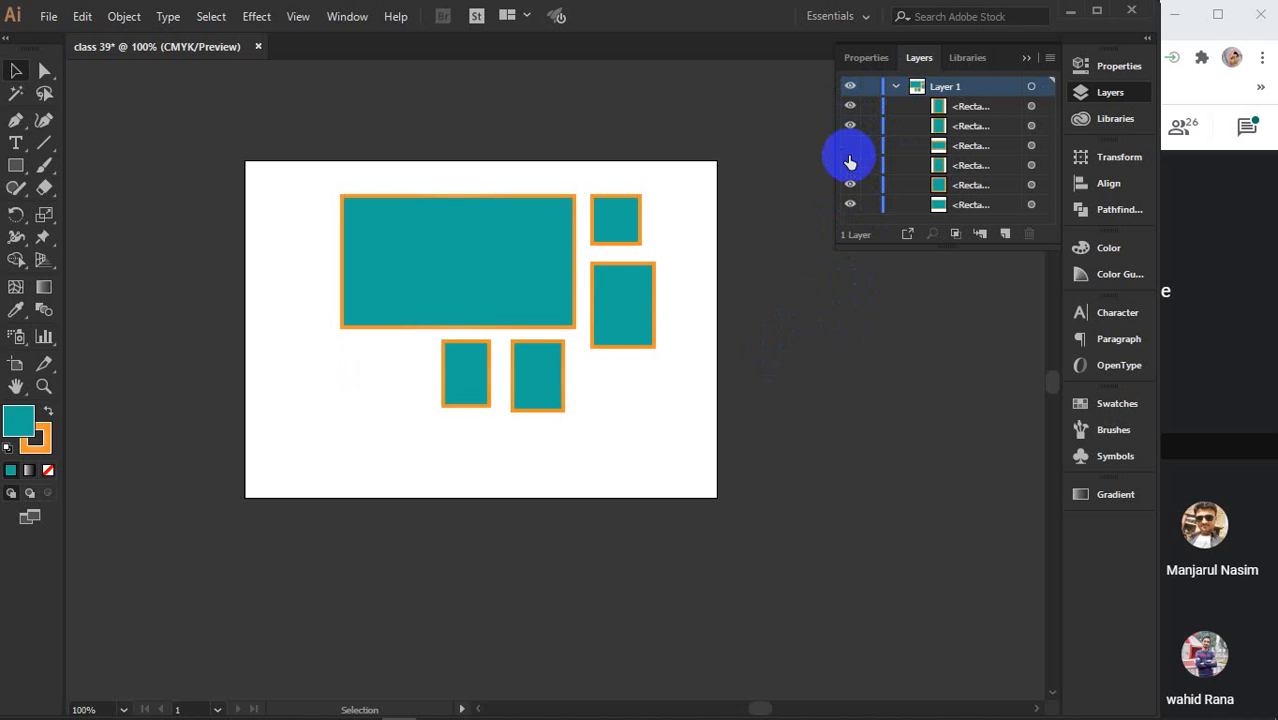
click(850, 165)
click(850, 185)
click(850, 185)
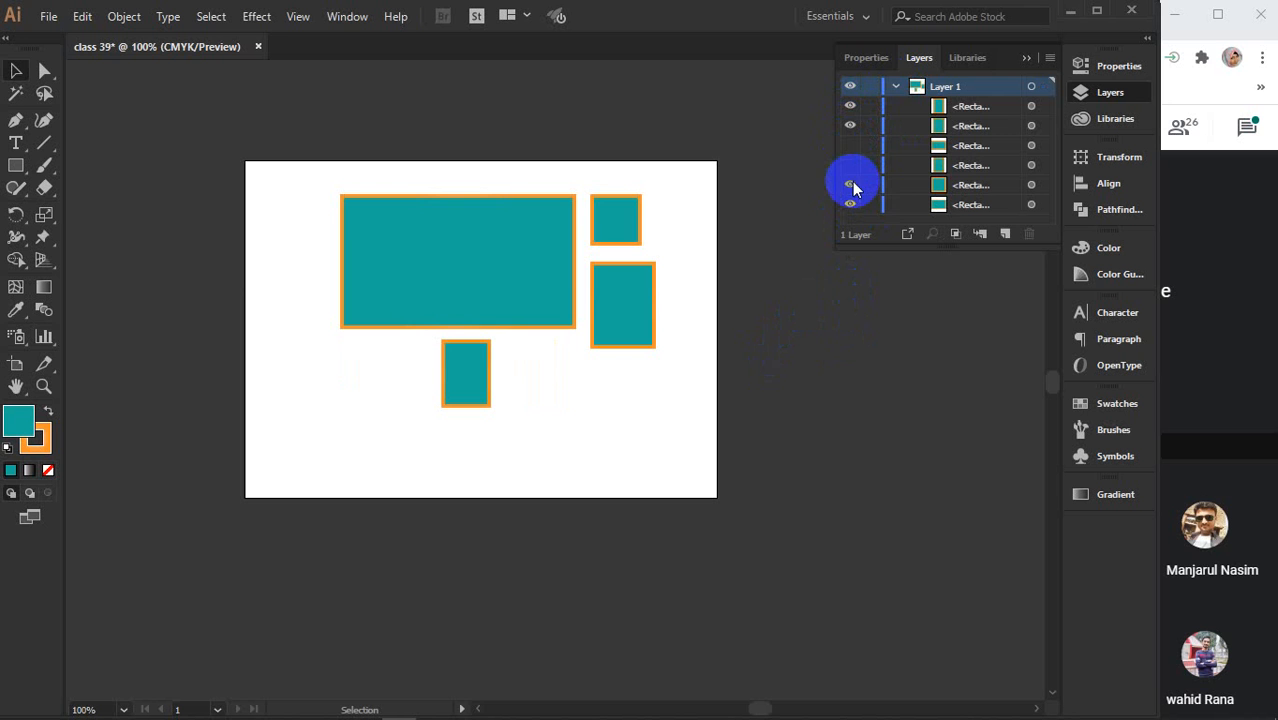
click(850, 165)
click(850, 146)
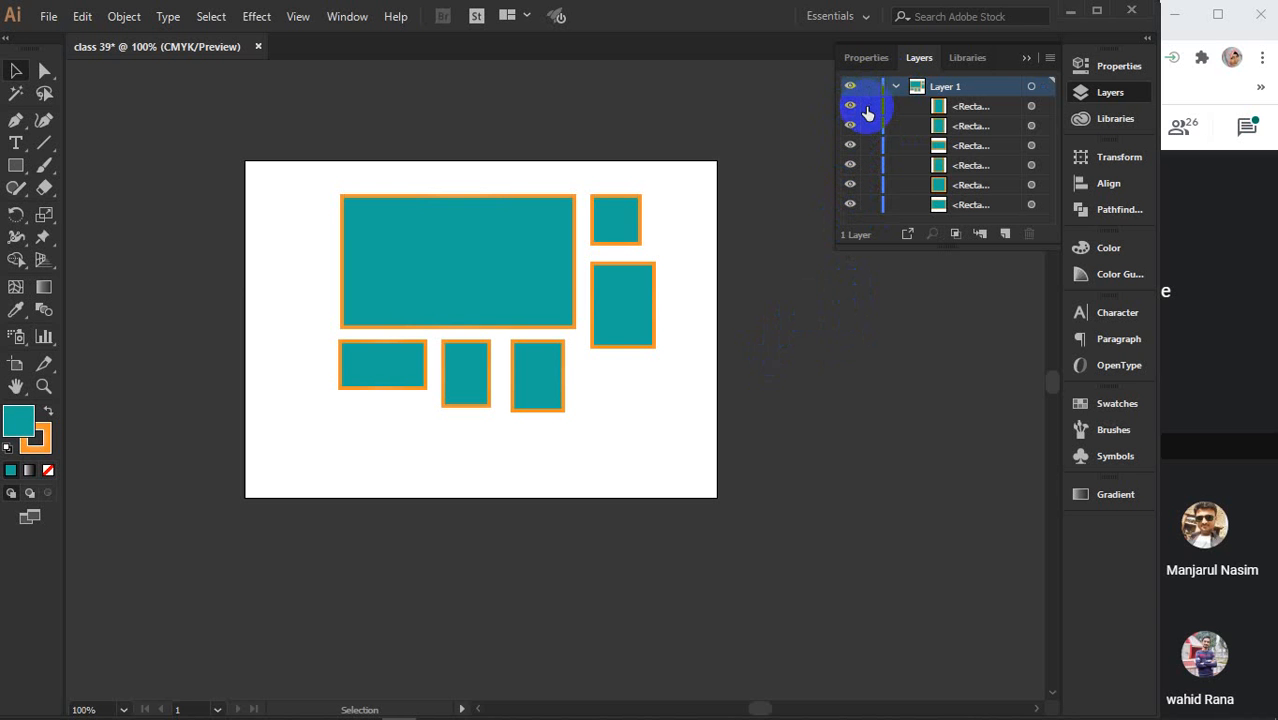
Lock all six rectangles in Layer 1 and try to marquee-select them on the artboard
click(869, 107)
click(870, 126)
click(870, 146)
drag(884, 251, 872, 375)
click(870, 165)
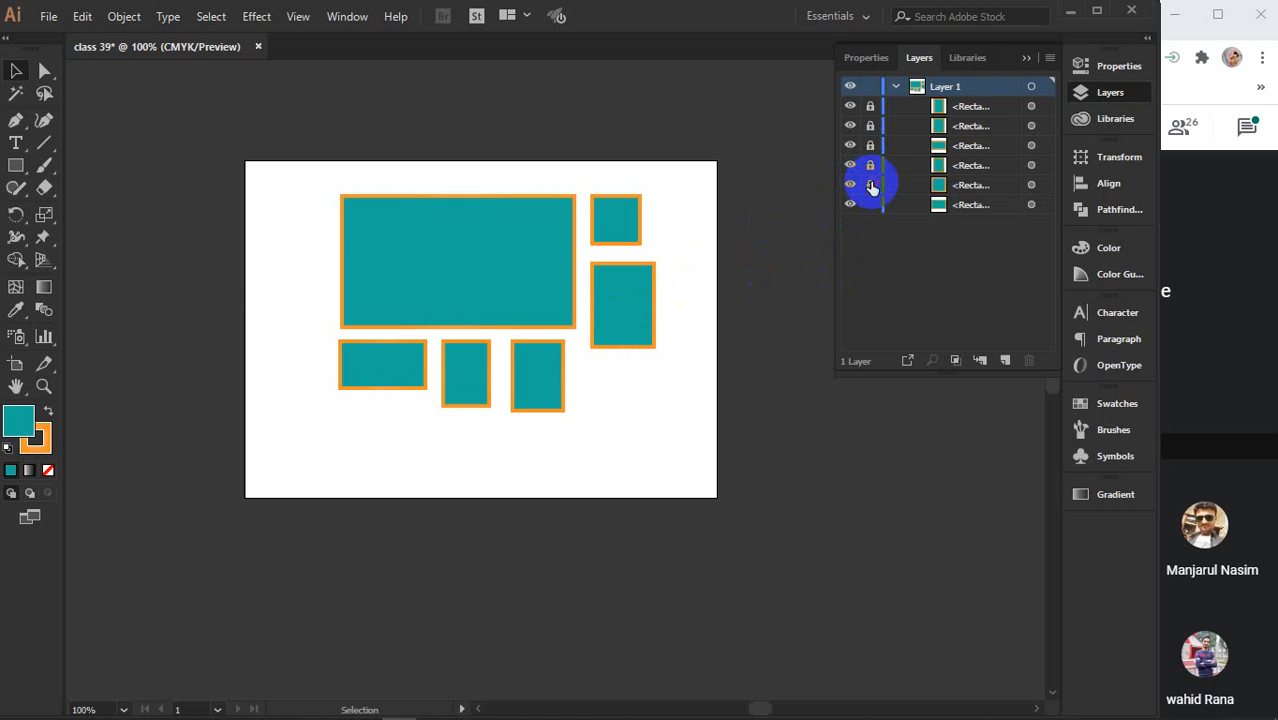
click(870, 204)
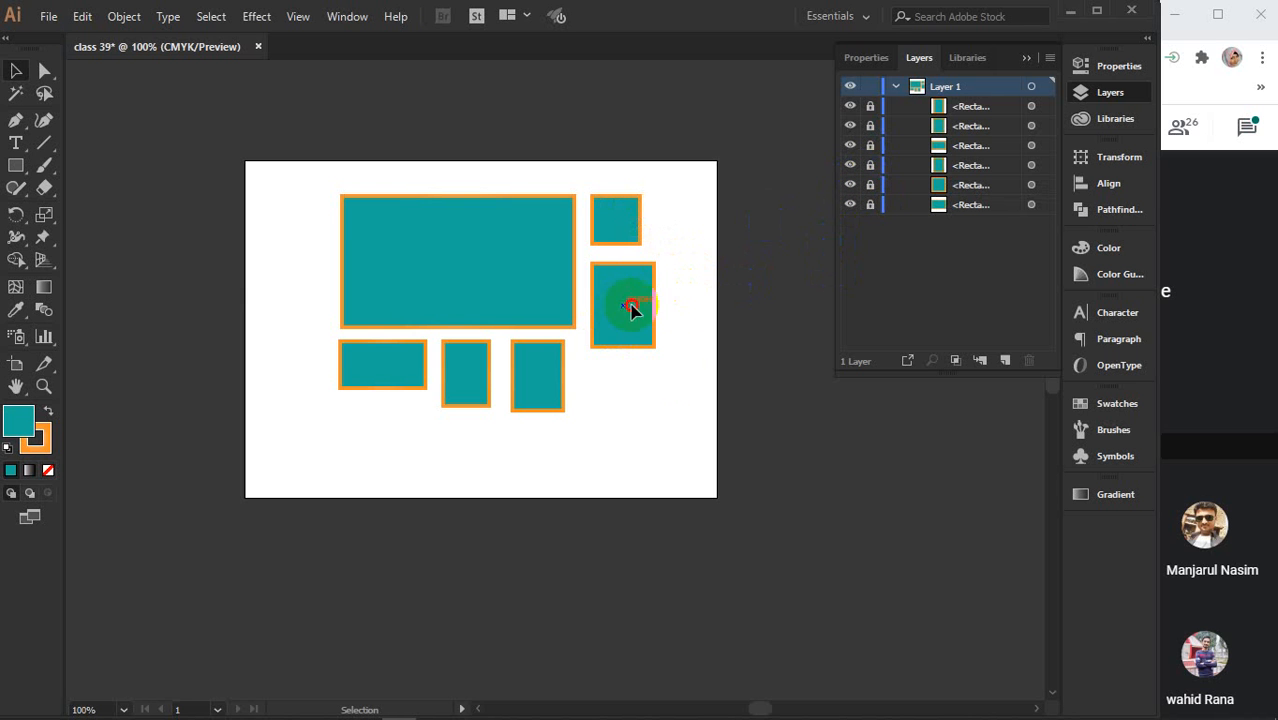
drag(222, 283, 426, 416)
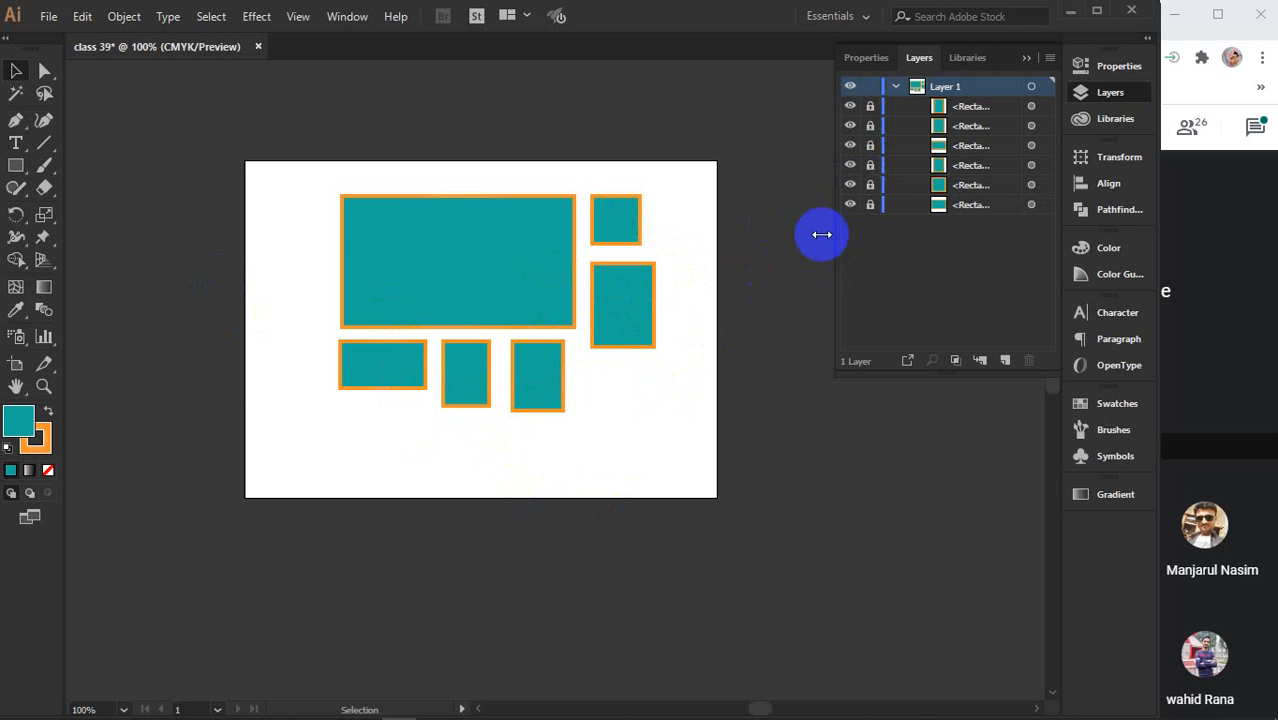
Hide all six locked rectangles in Layer 1, working from the bottom object to the top one
click(850, 204)
click(850, 184)
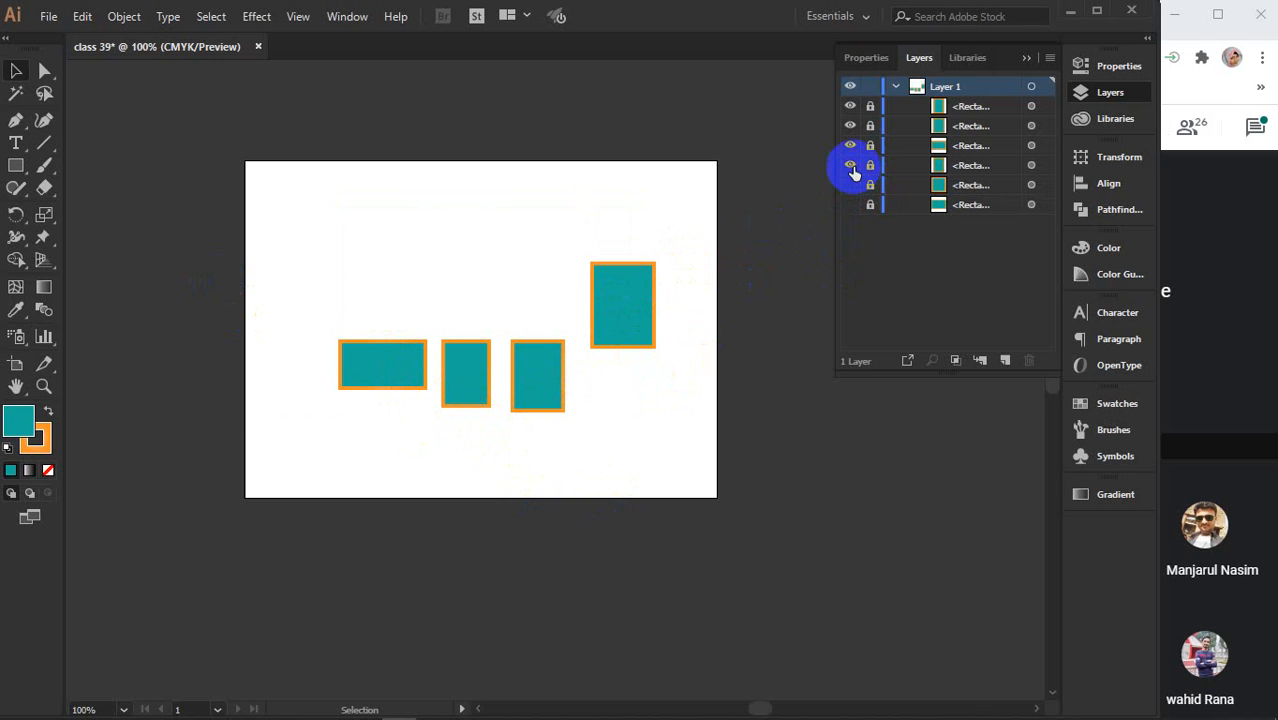
click(850, 165)
click(850, 145)
click(850, 126)
click(850, 106)
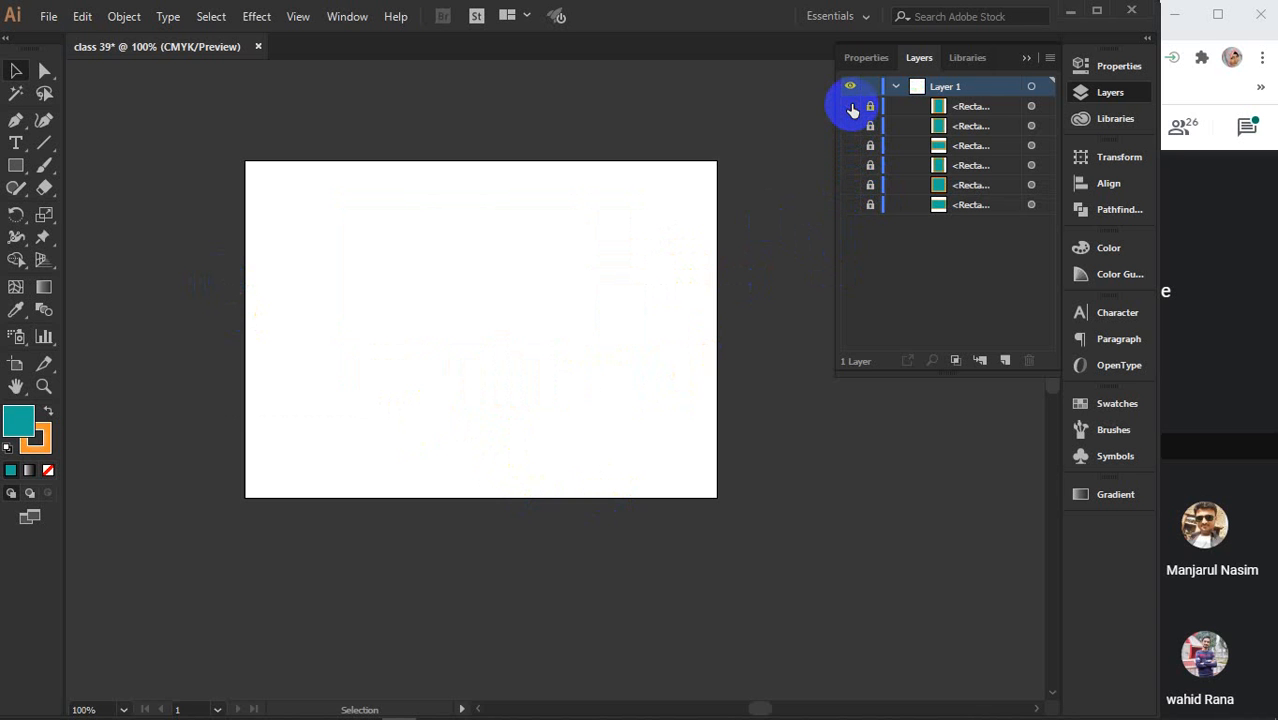
Show all six hidden rectangles in Layer 1, working from the top object to the bottom one
click(437, 402)
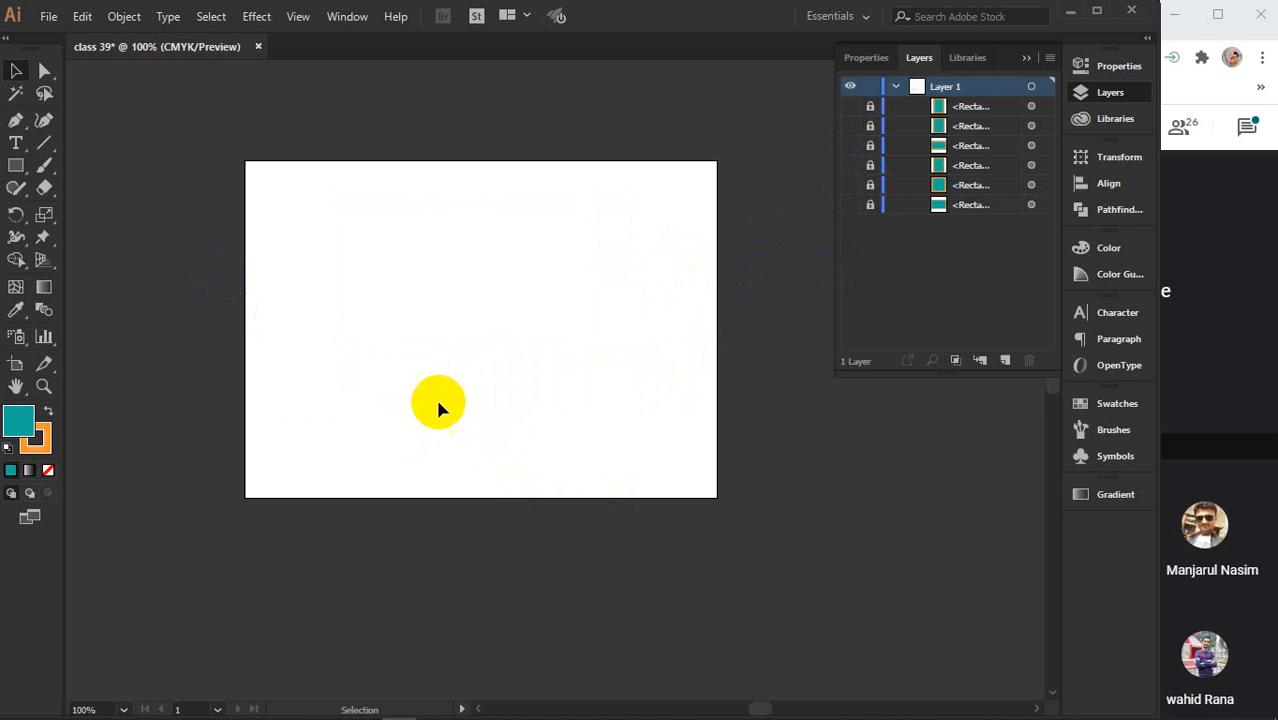
click(850, 106)
click(850, 126)
click(850, 145)
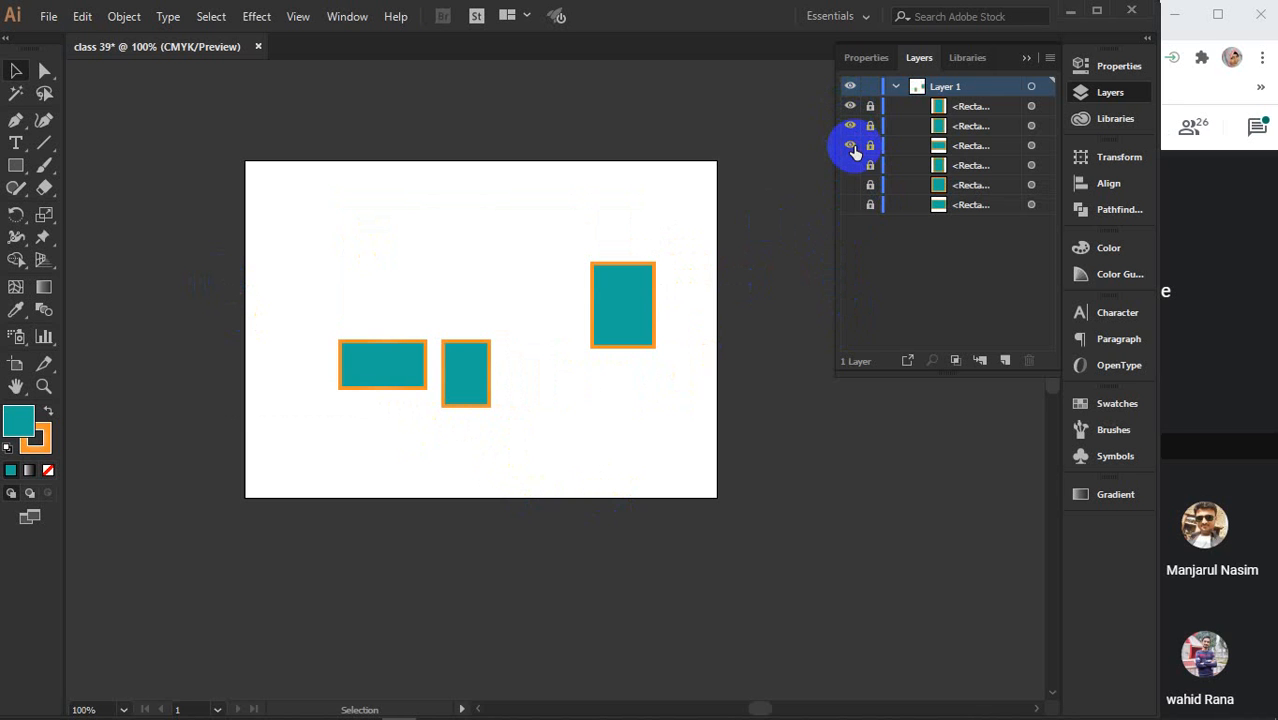
click(850, 165)
click(850, 185)
click(850, 204)
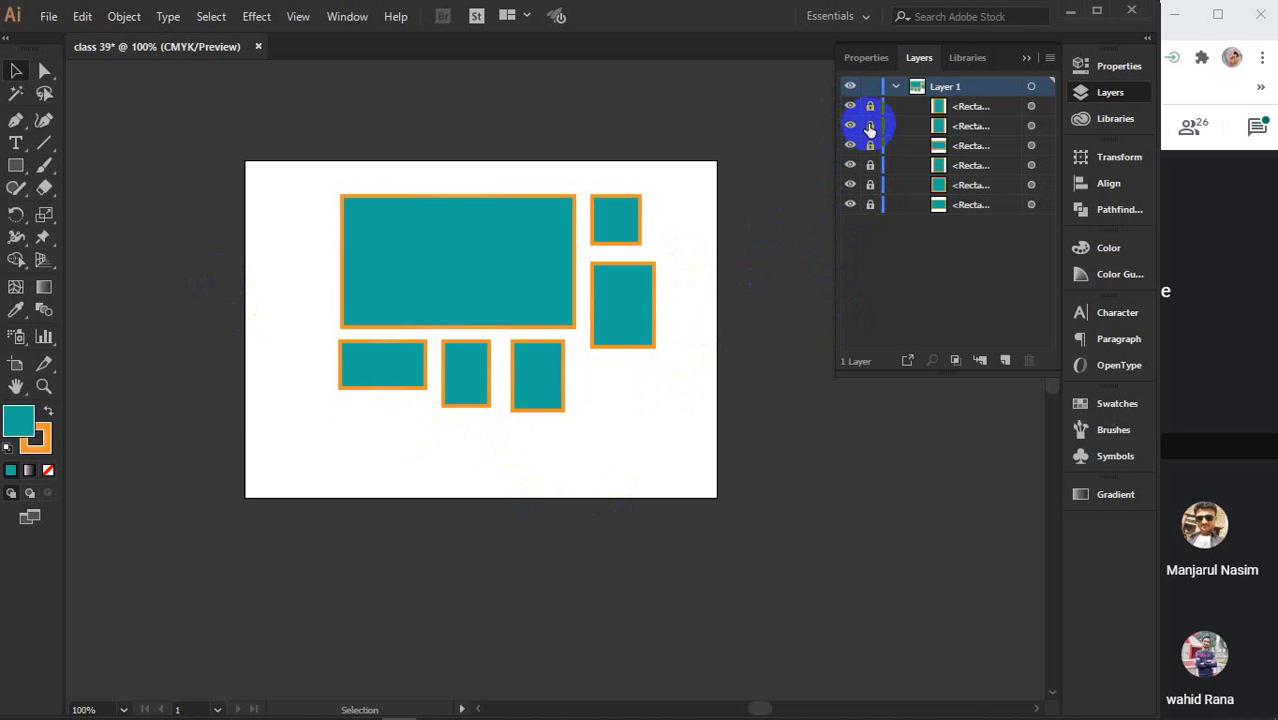
Unlock all six rectangles in Layer 1, then collapse the layer and close the Layers panel
click(870, 106)
click(870, 145)
click(870, 165)
click(870, 185)
click(870, 204)
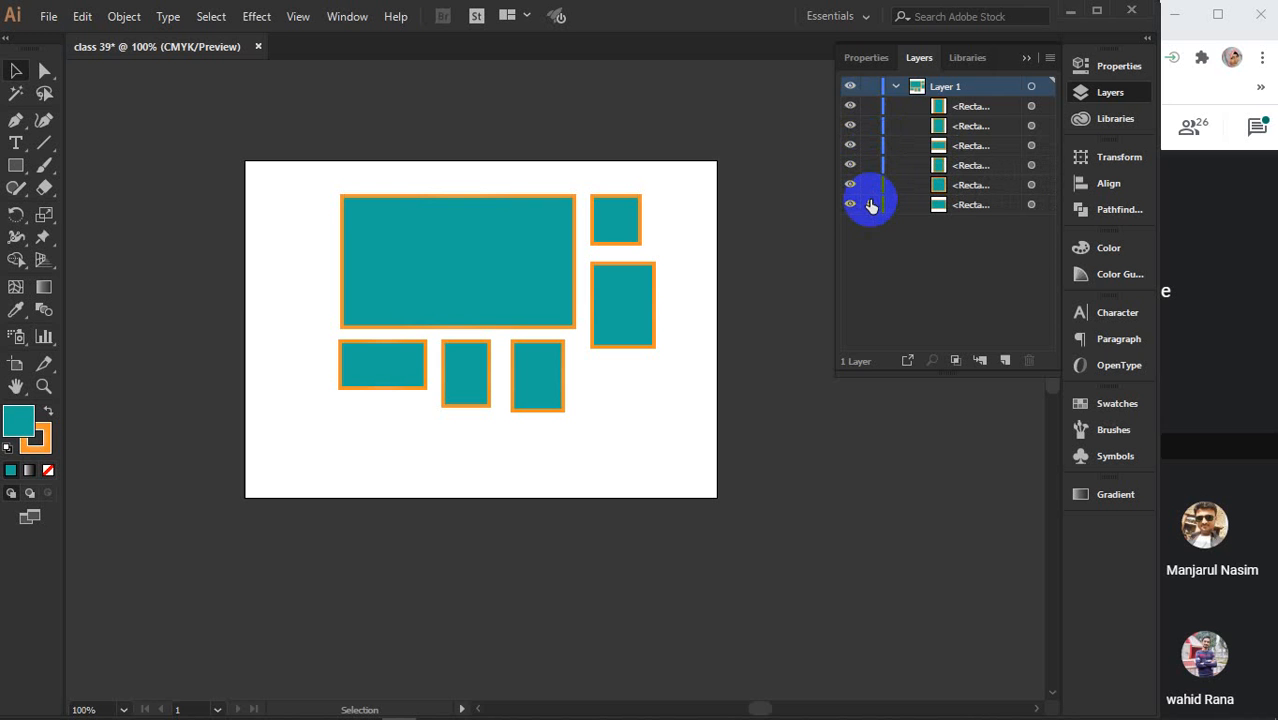
click(897, 88)
click(1055, 48)
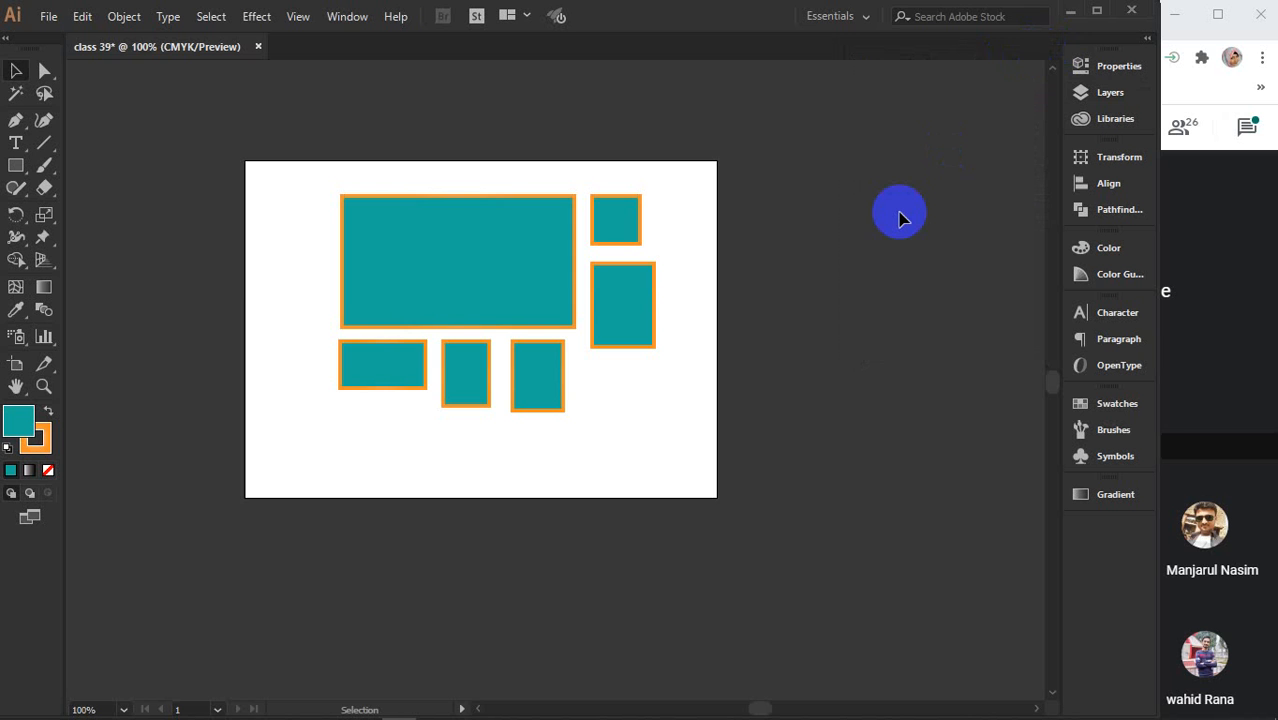
Select the large rectangle on the artboard and lock it
scroll(465, 308, up, 2)
drag(456, 294, 491, 344)
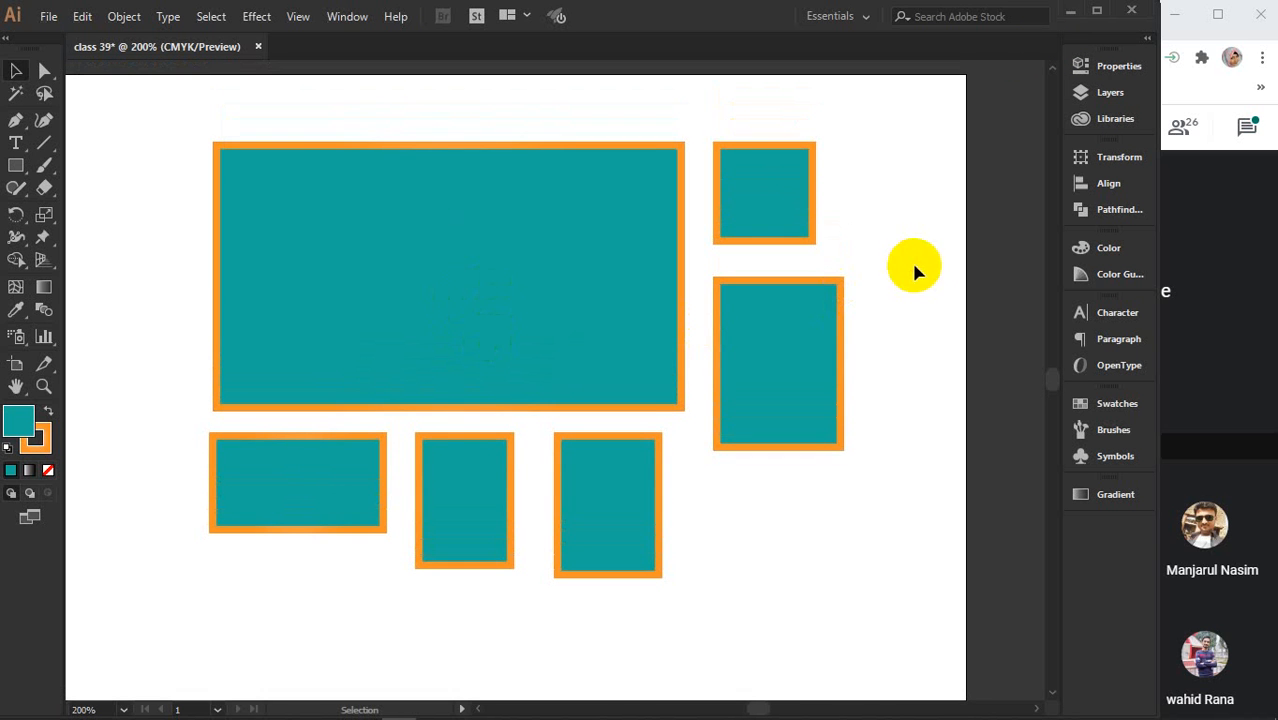
click(436, 262)
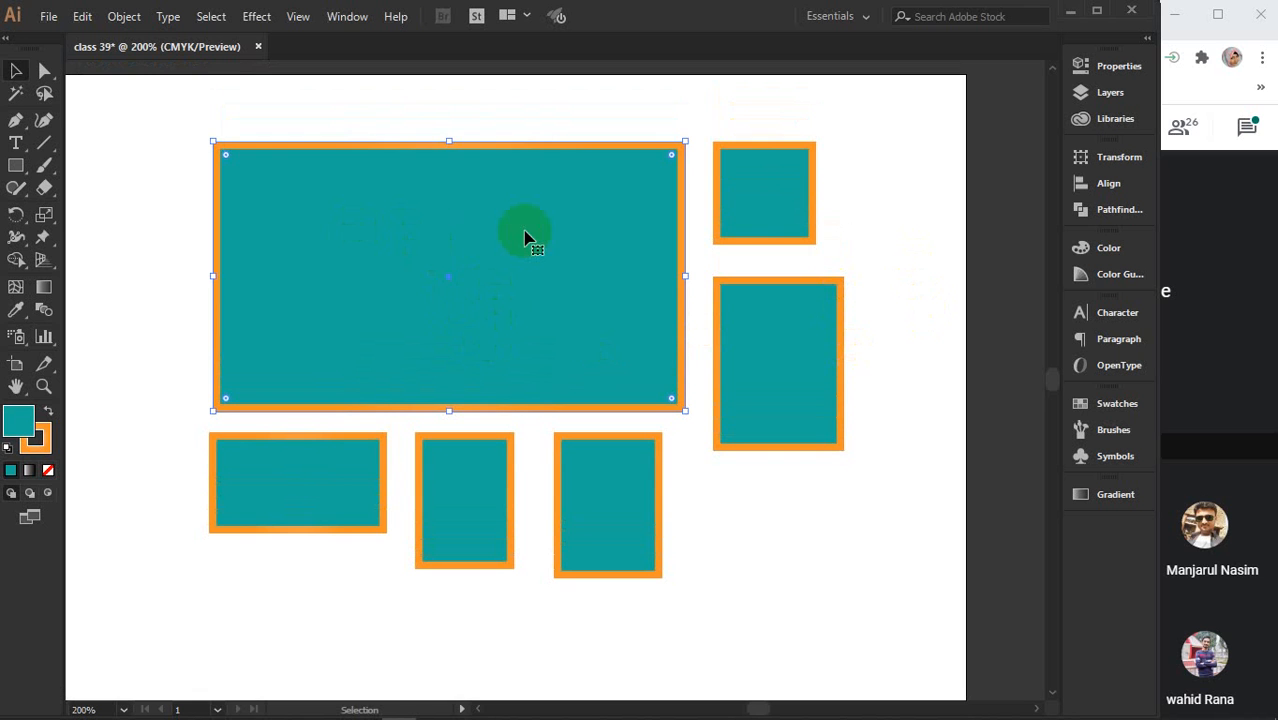
key(ctrl+2)
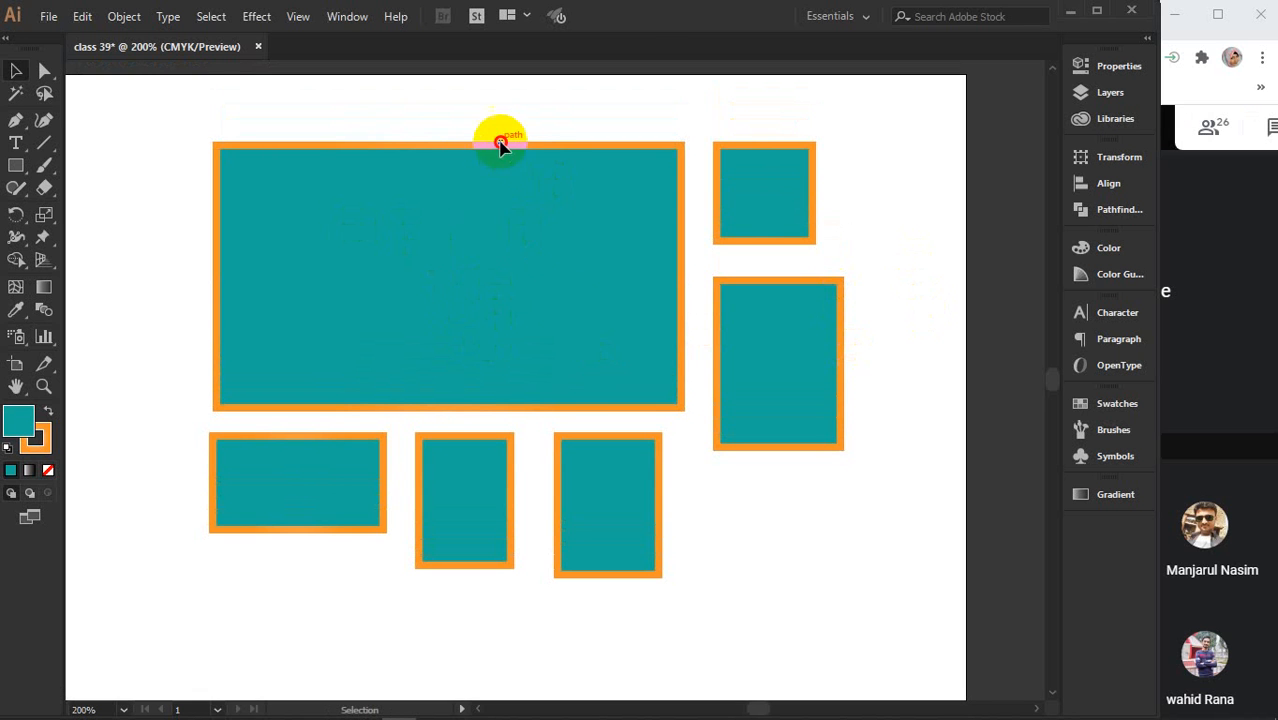
Select several of the smaller rectangles one by one and lock the middle rectangle of the lower row
click(758, 232)
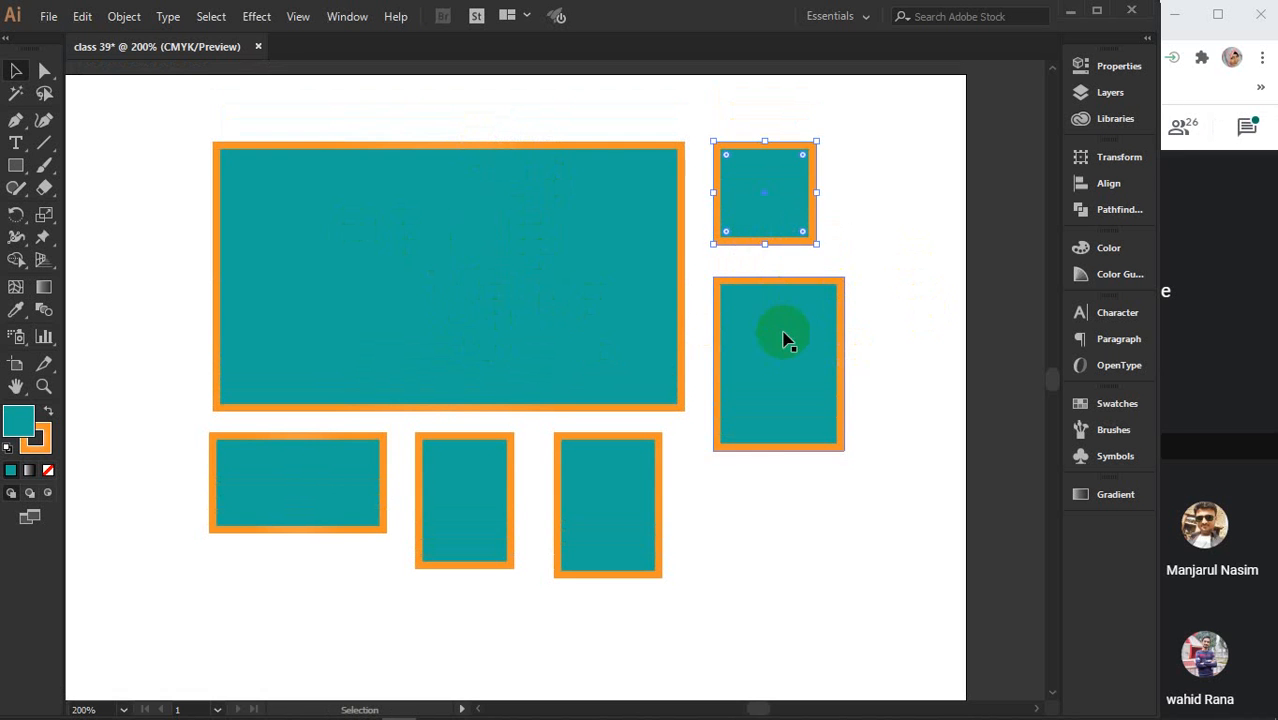
click(785, 334)
click(602, 514)
click(476, 531)
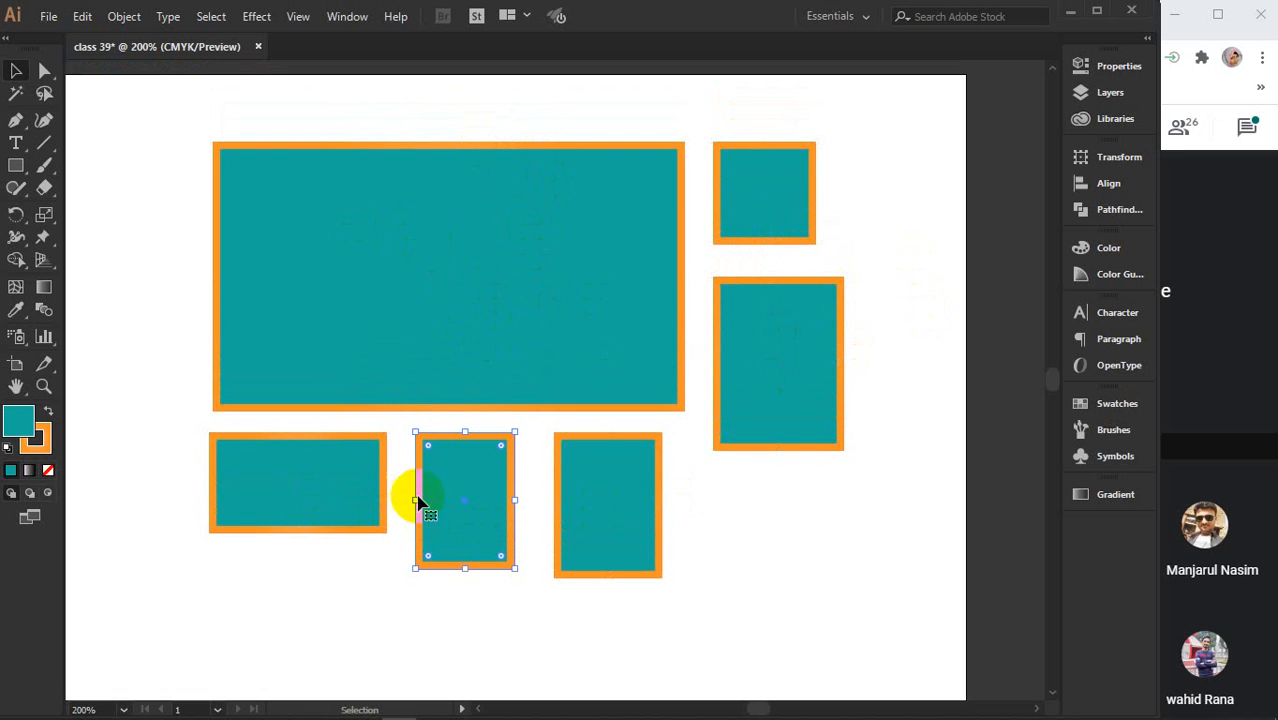
key(ctrl+2)
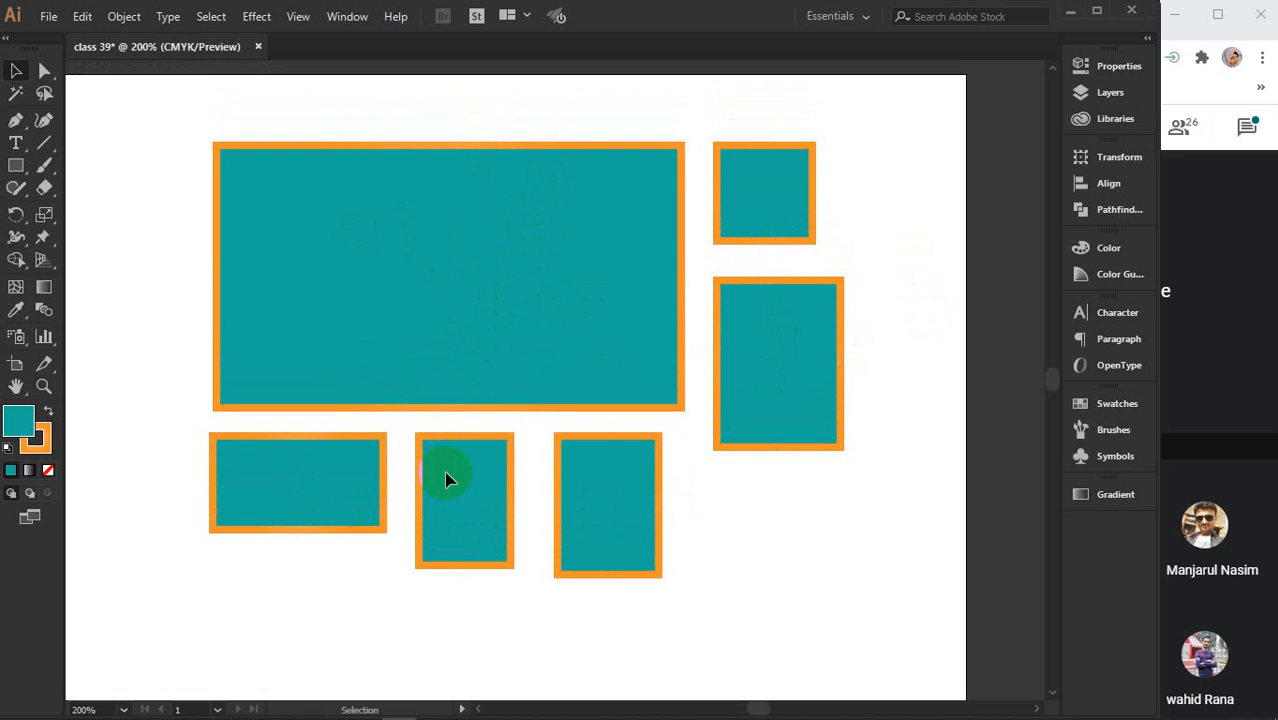
Marquee-select across the whole artwork and lock the four rectangles that are still unlocked
drag(142, 129, 949, 660)
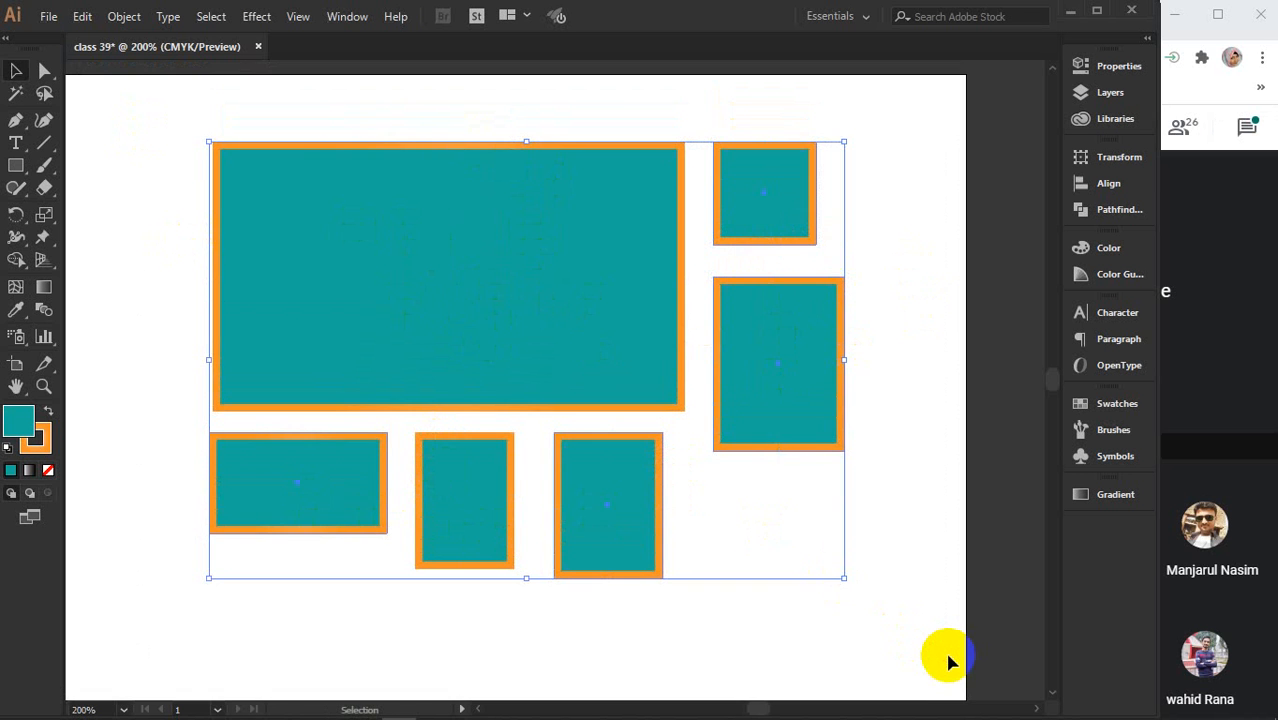
key(ctrl)
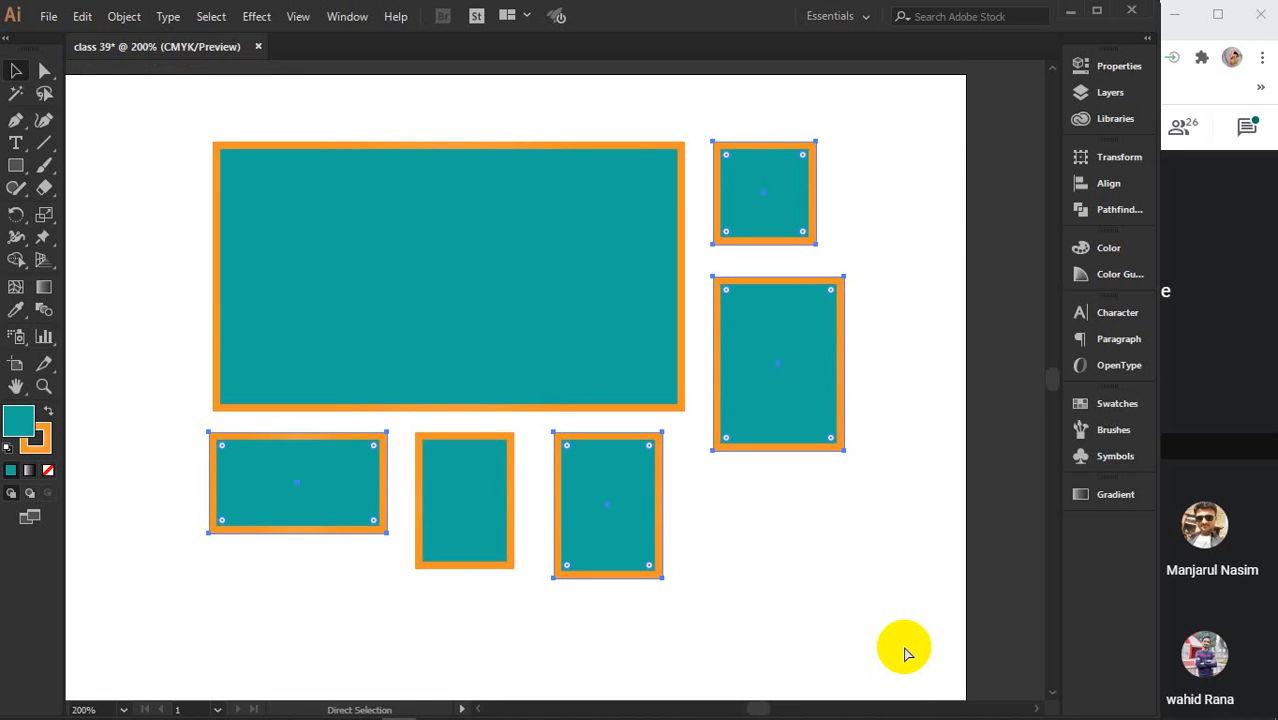
click(903, 652)
Try to select the locked rectangles individually and by marquee, then unlock all artwork and deselect it
click(513, 237)
click(750, 268)
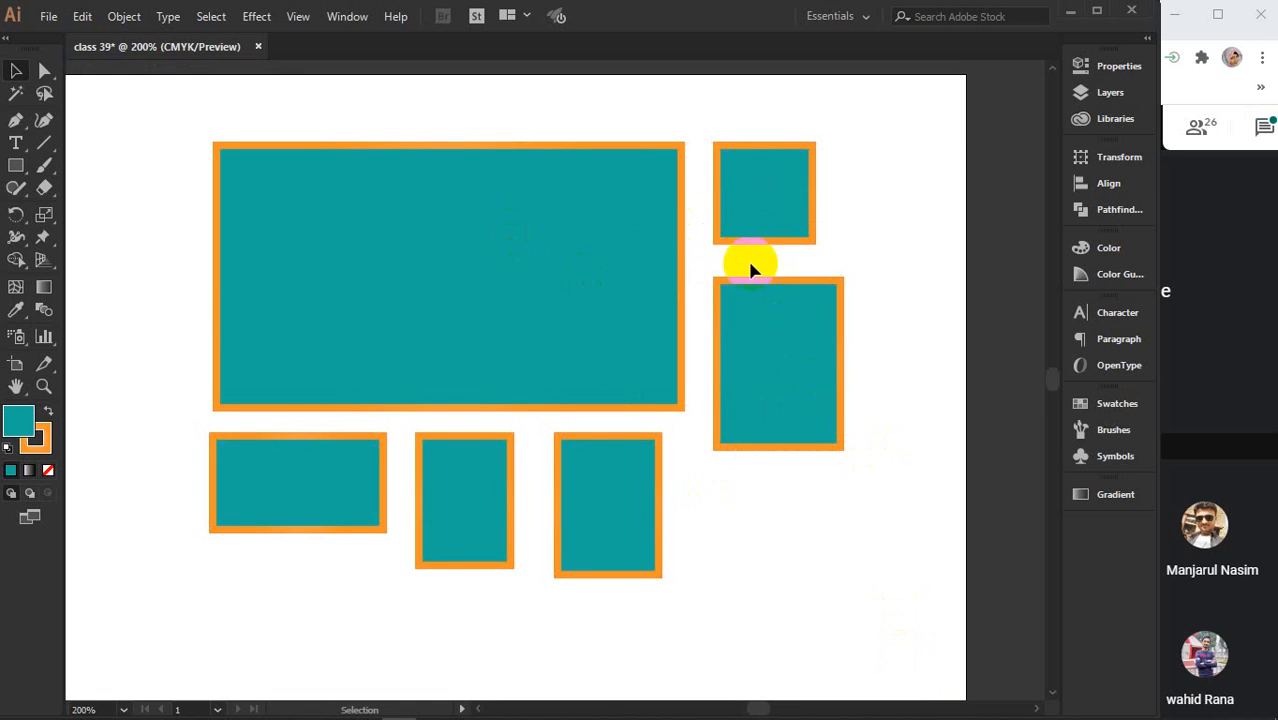
drag(217, 272, 428, 610)
drag(437, 197, 684, 617)
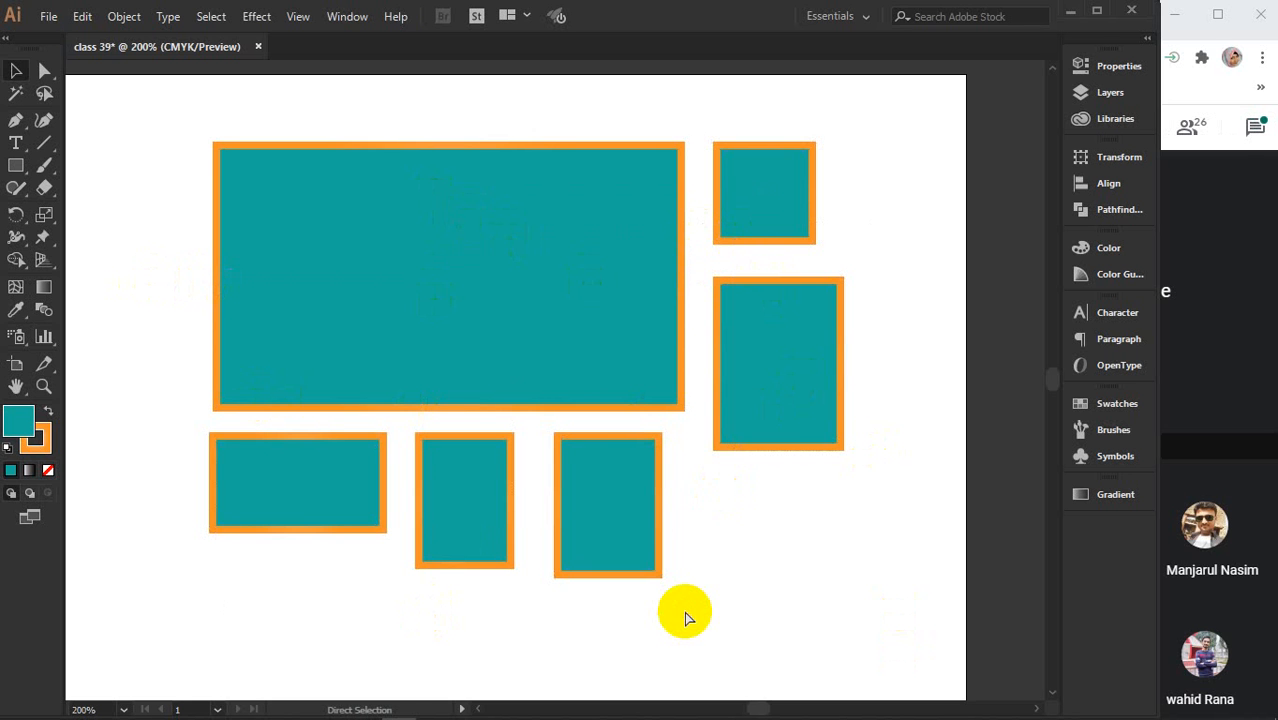
key(ctrl+alt+2)
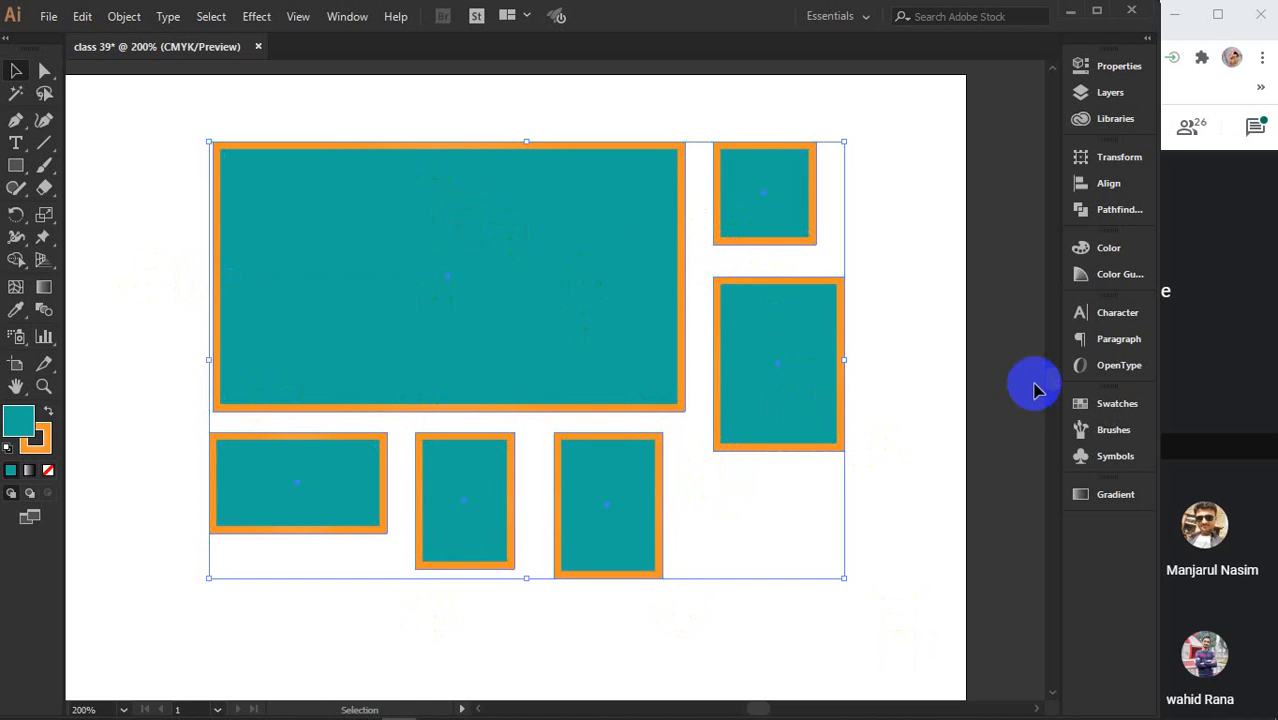
click(910, 366)
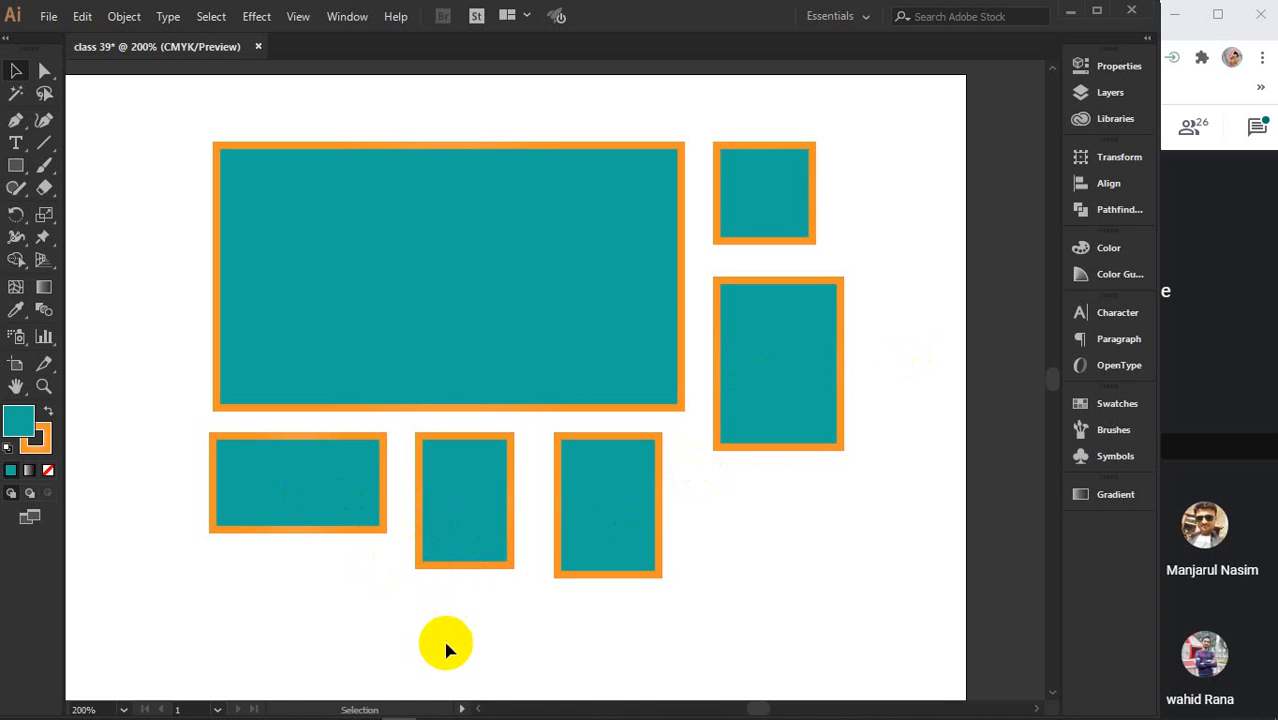
Marquee-select the two leftmost rectangles of the lower row by crossing their edges, then deselect them
drag(446, 643, 313, 512)
drag(307, 500, 305, 502)
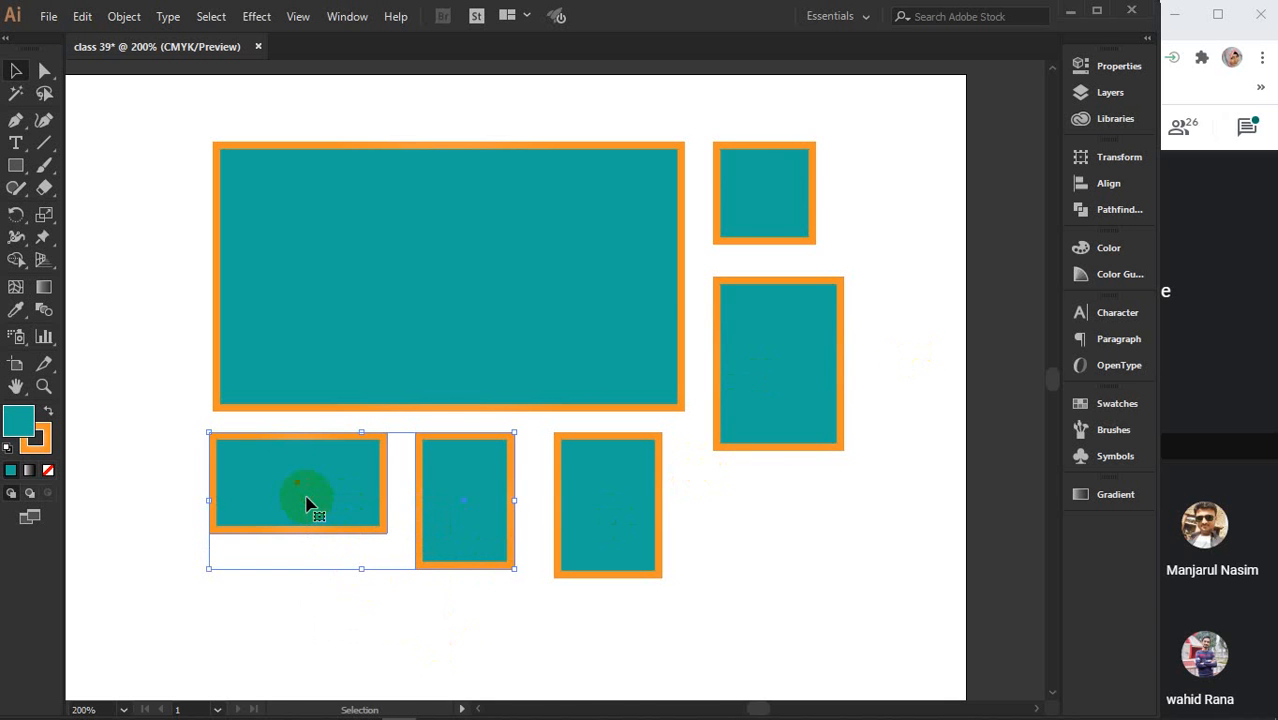
click(800, 560)
drag(780, 526, 921, 657)
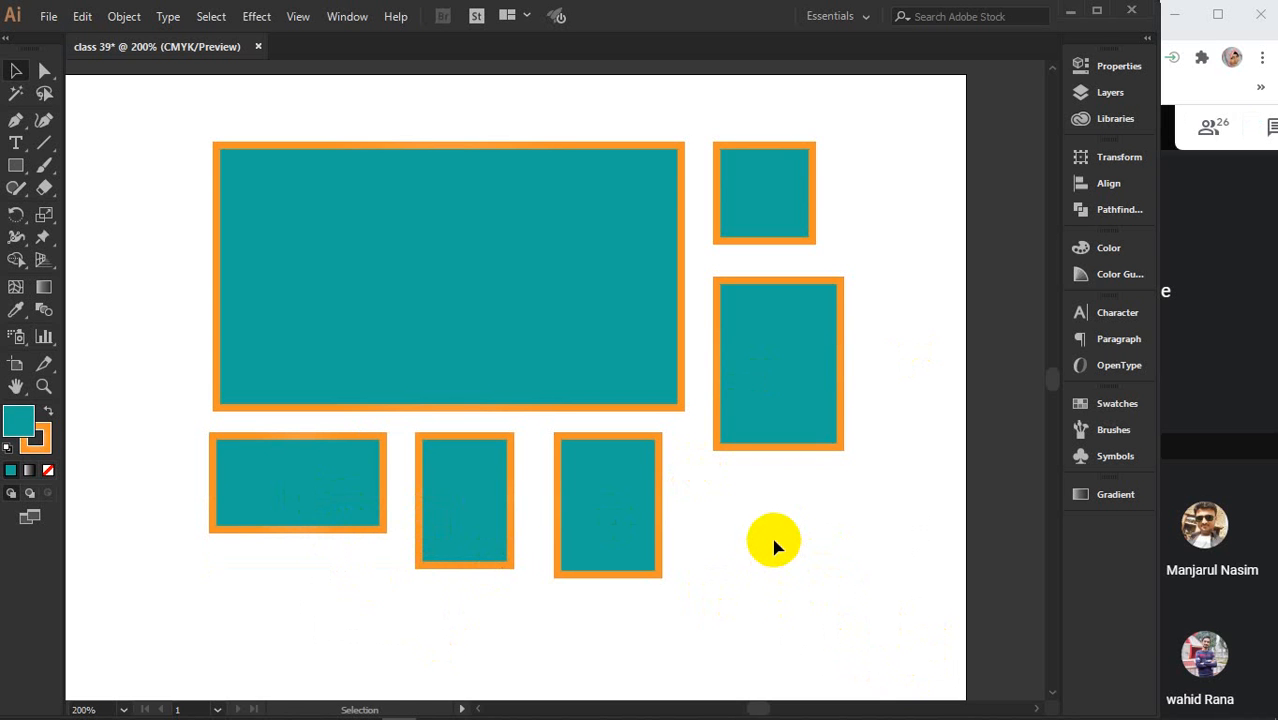
Marquee-select the large rectangle, the one below the small square and the lower row's rightmost one by crossing their edges
drag(783, 551, 718, 441)
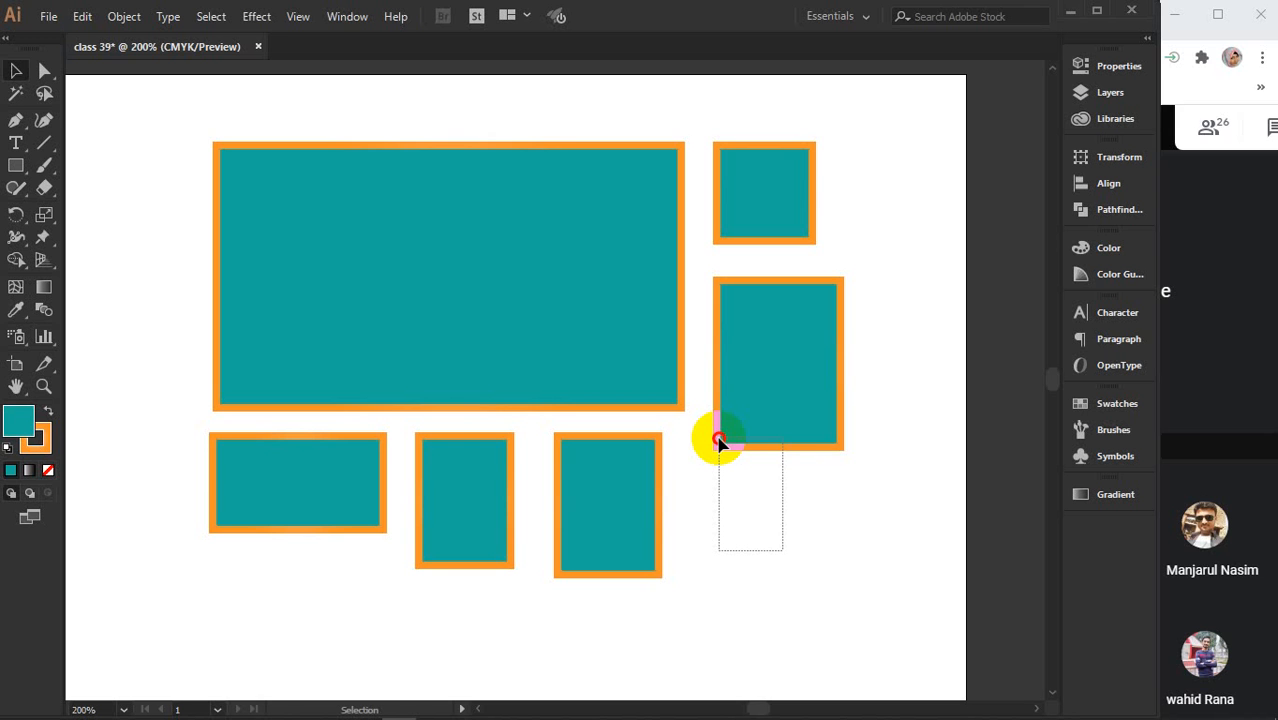
drag(718, 441, 619, 466)
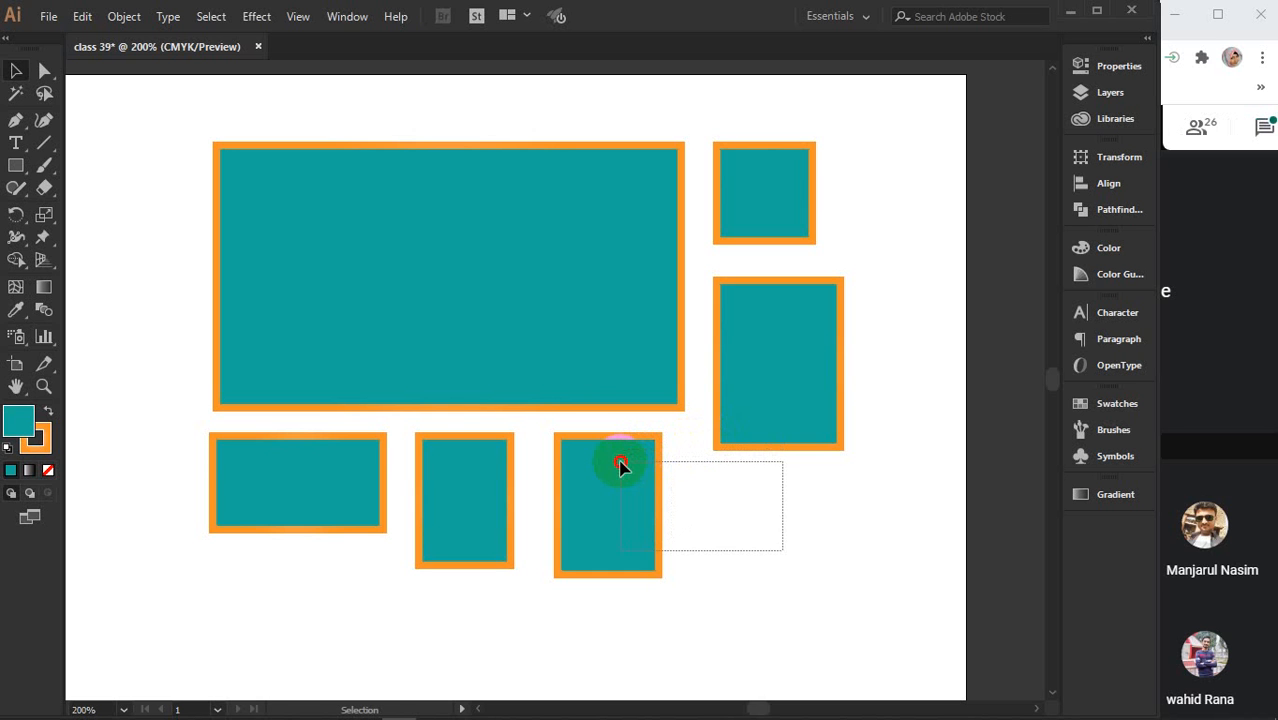
drag(620, 465, 626, 440)
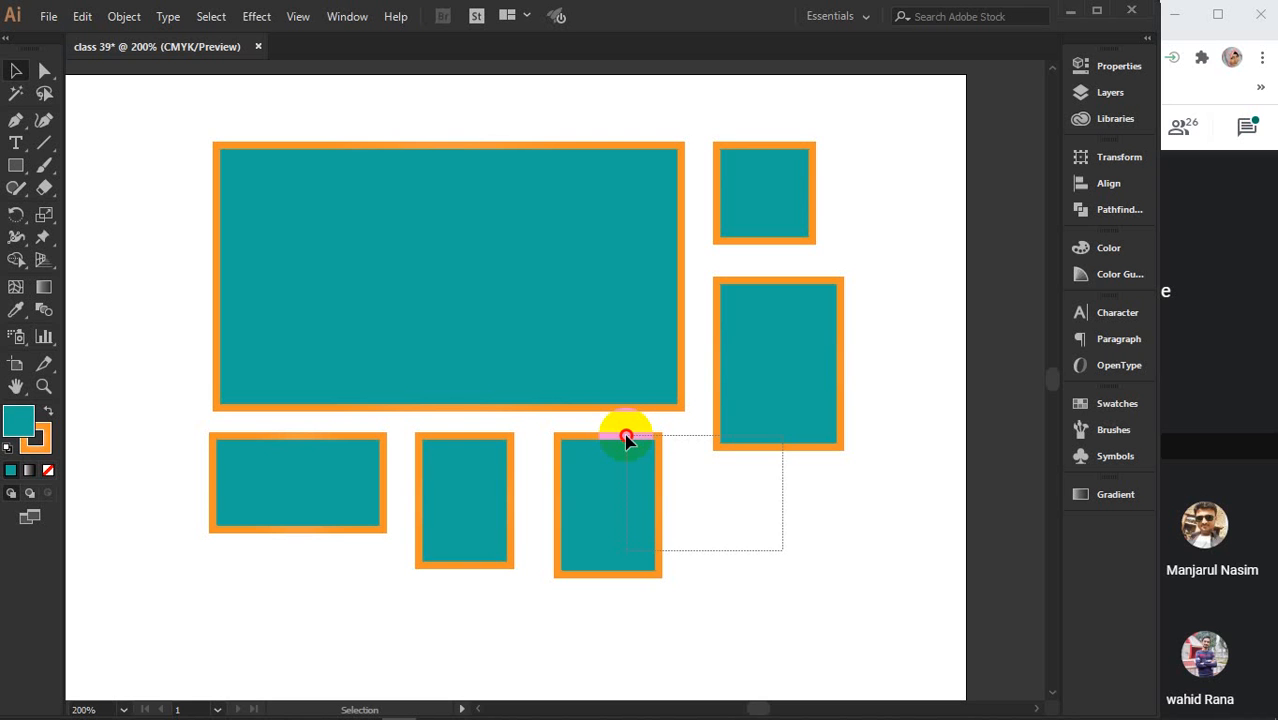
drag(626, 438, 628, 389)
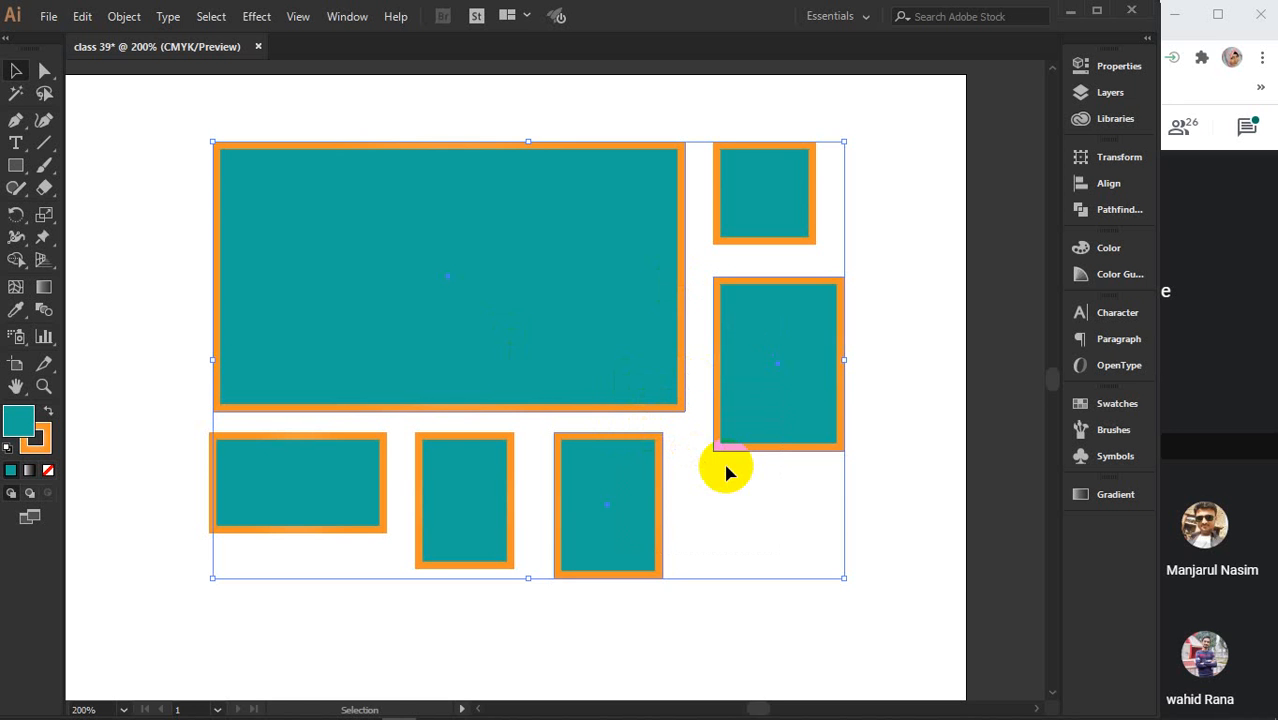
Move the three selected rectangles up and left off the artboard, and undo the move that takes them outside
drag(776, 428, 610, 222)
scroll(893, 445, down, 4)
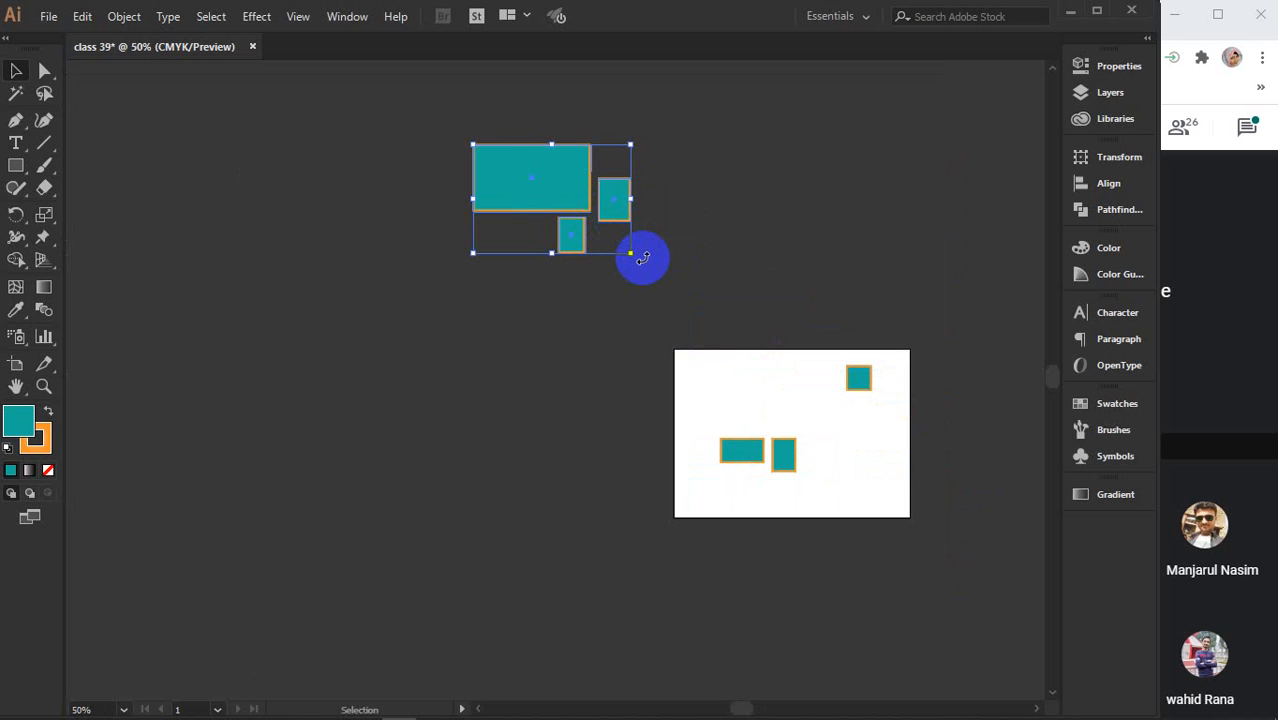
key(ctrl+z)
key(ctrl+z)
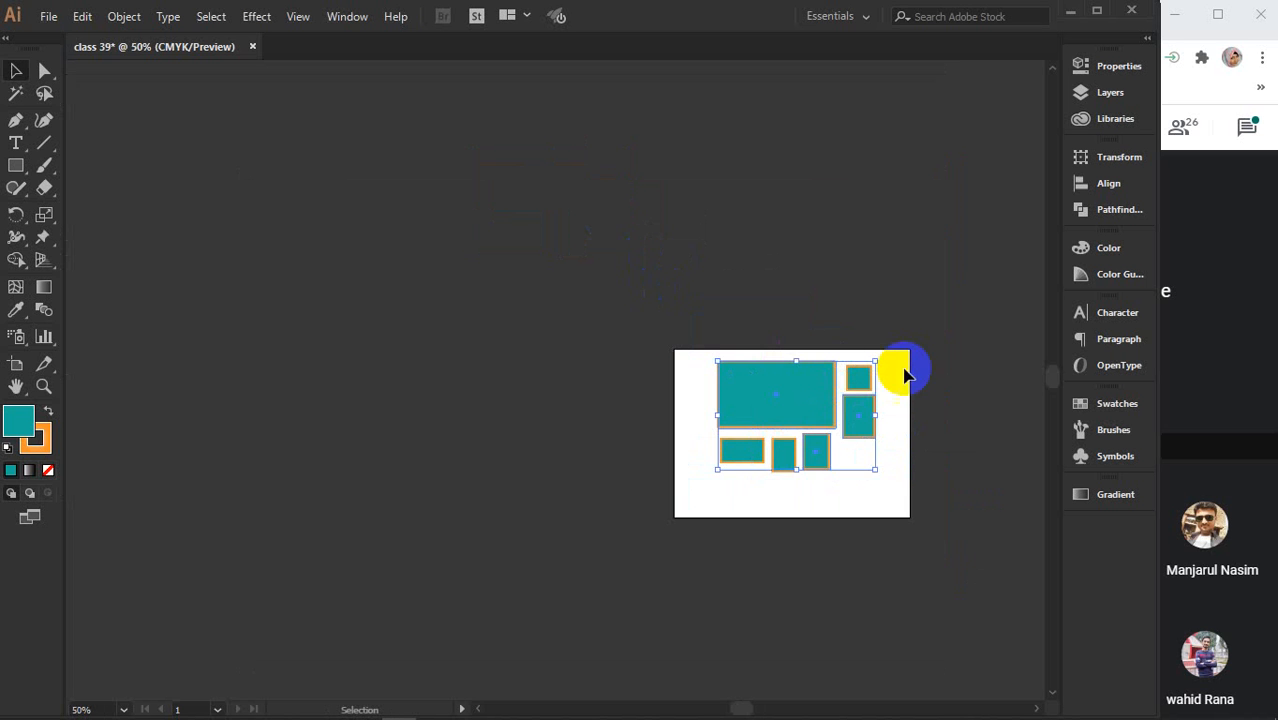
Lock the three selected rectangles and try to select the locked artwork on the artboard
scroll(868, 450, up, 3)
key(ctrl+shift+a)
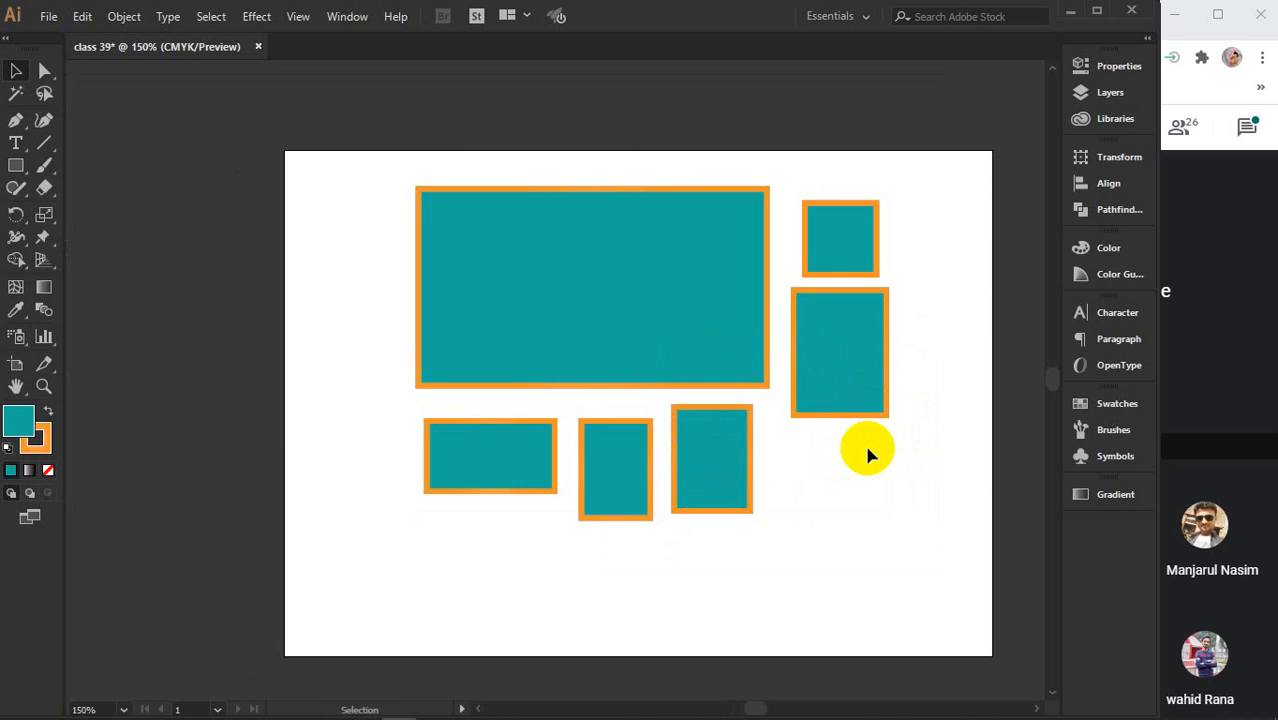
click(593, 268)
click(704, 312)
click(600, 452)
Marquee across the whole artwork to select the unlocked rectangles, move them up and left, and undo the move
drag(356, 137, 955, 596)
drag(609, 474, 228, 330)
key(ctrl+z)
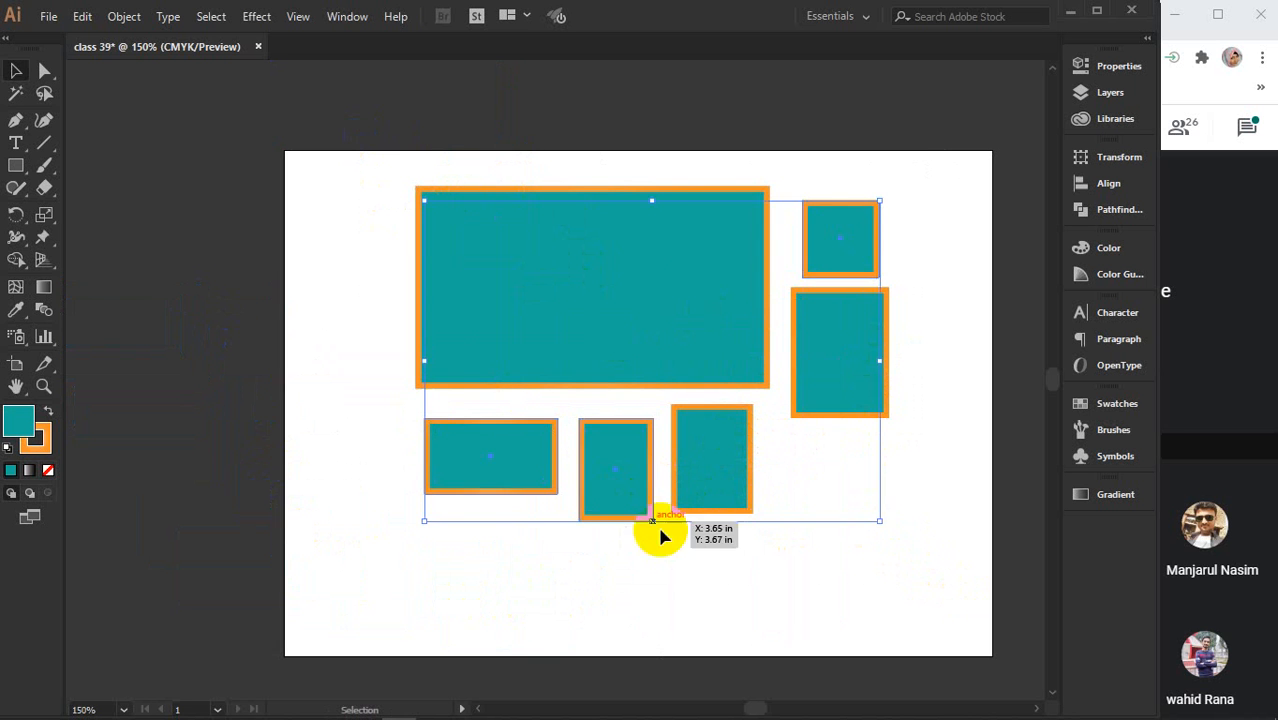
Deselect everything and test which lower-row rectangles can be selected individually, starting with the leftmost one
click(645, 585)
click(514, 462)
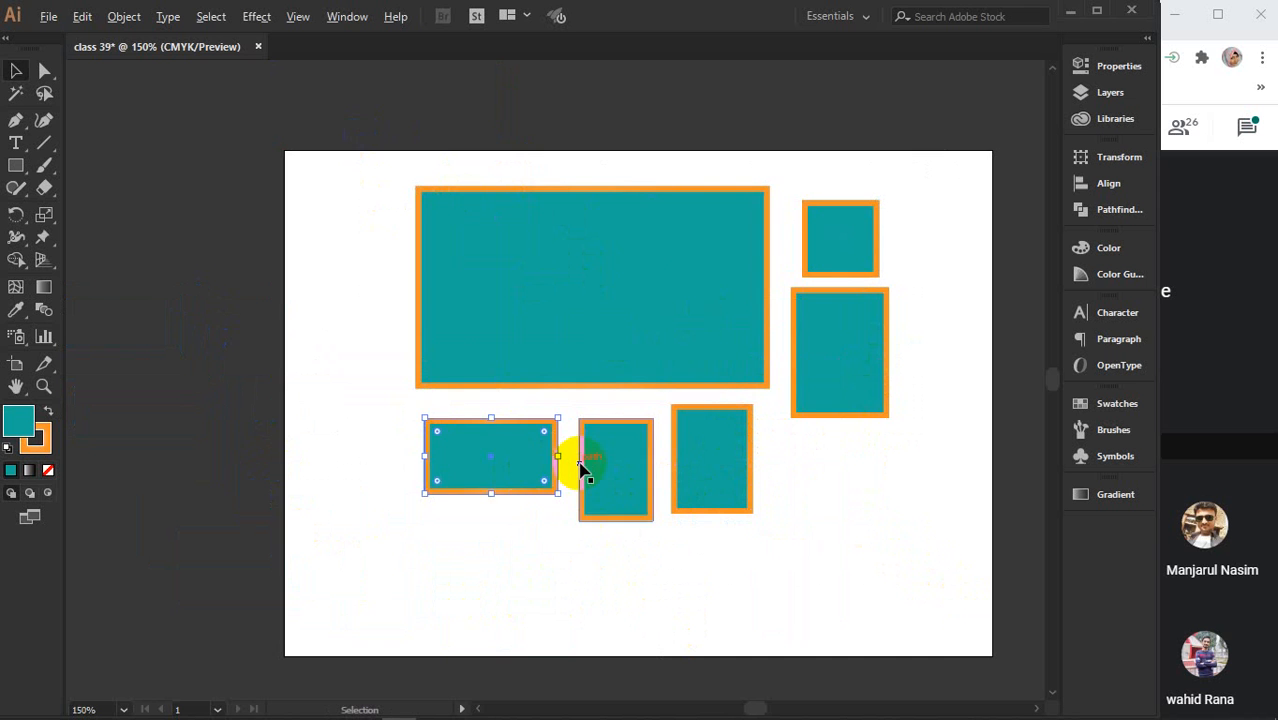
scroll(581, 463, up, 1)
drag(622, 474, 573, 476)
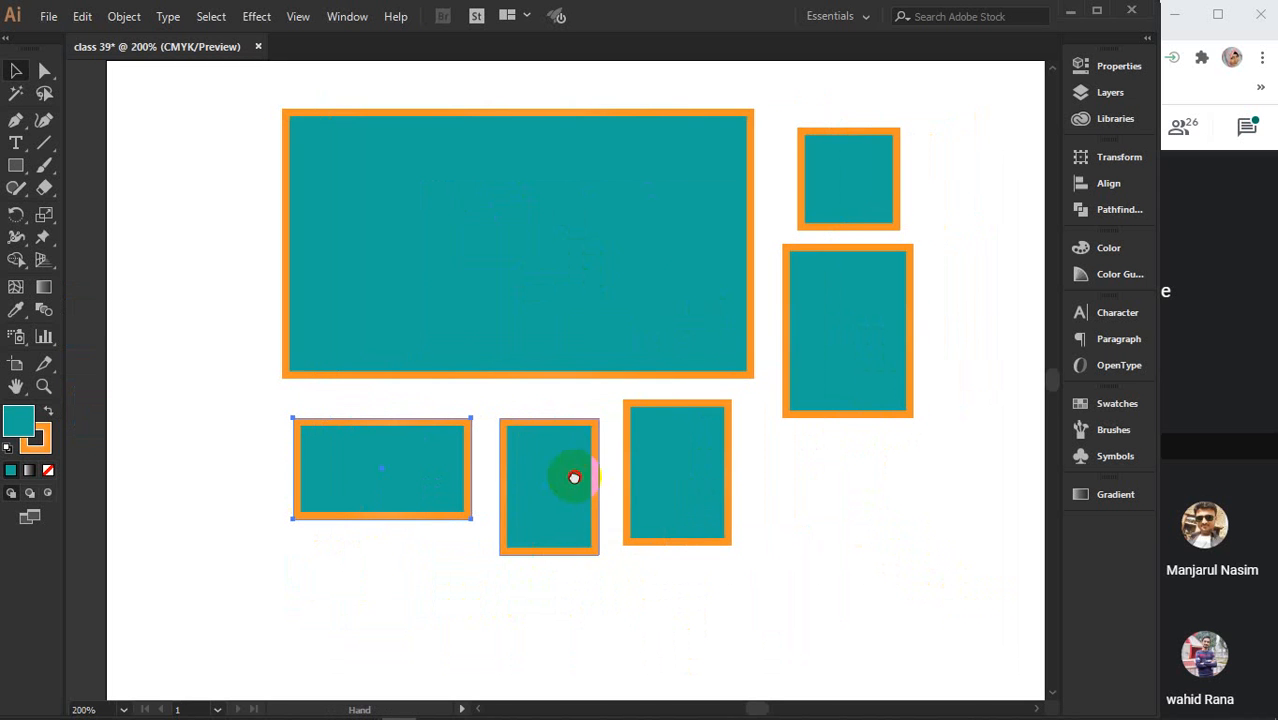
click(415, 449)
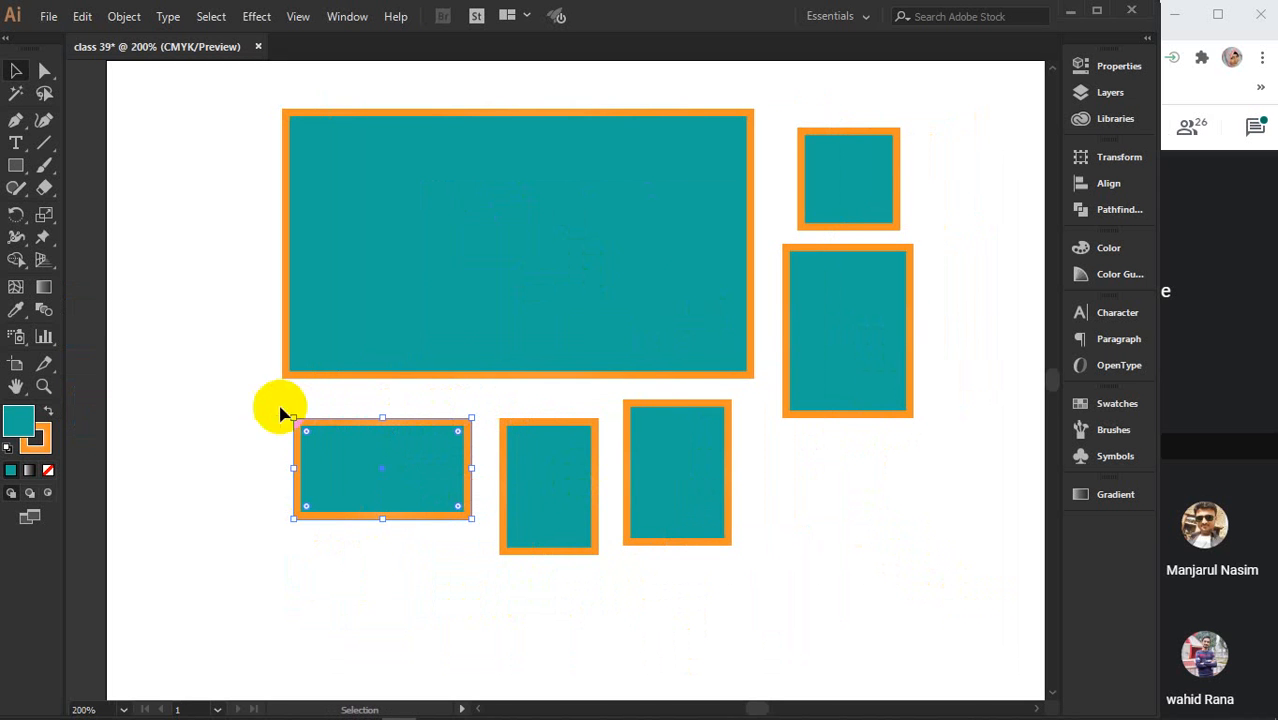
click(400, 428)
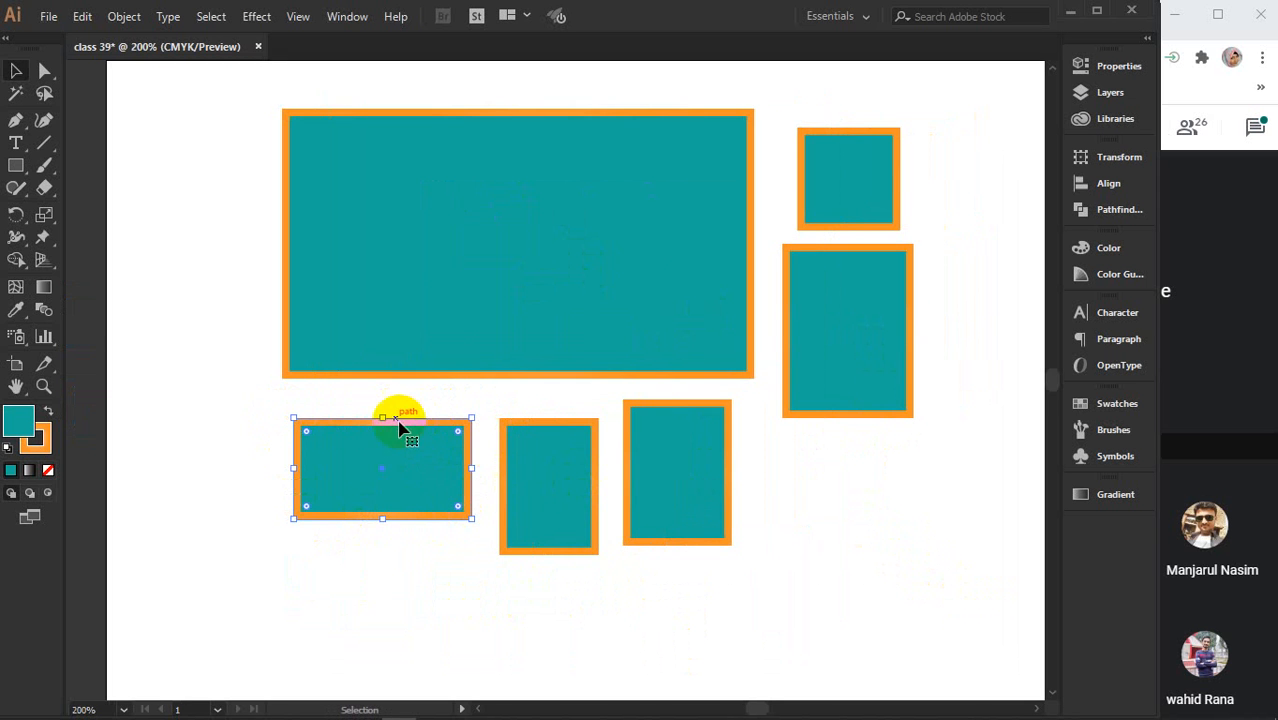
click(575, 495)
click(695, 480)
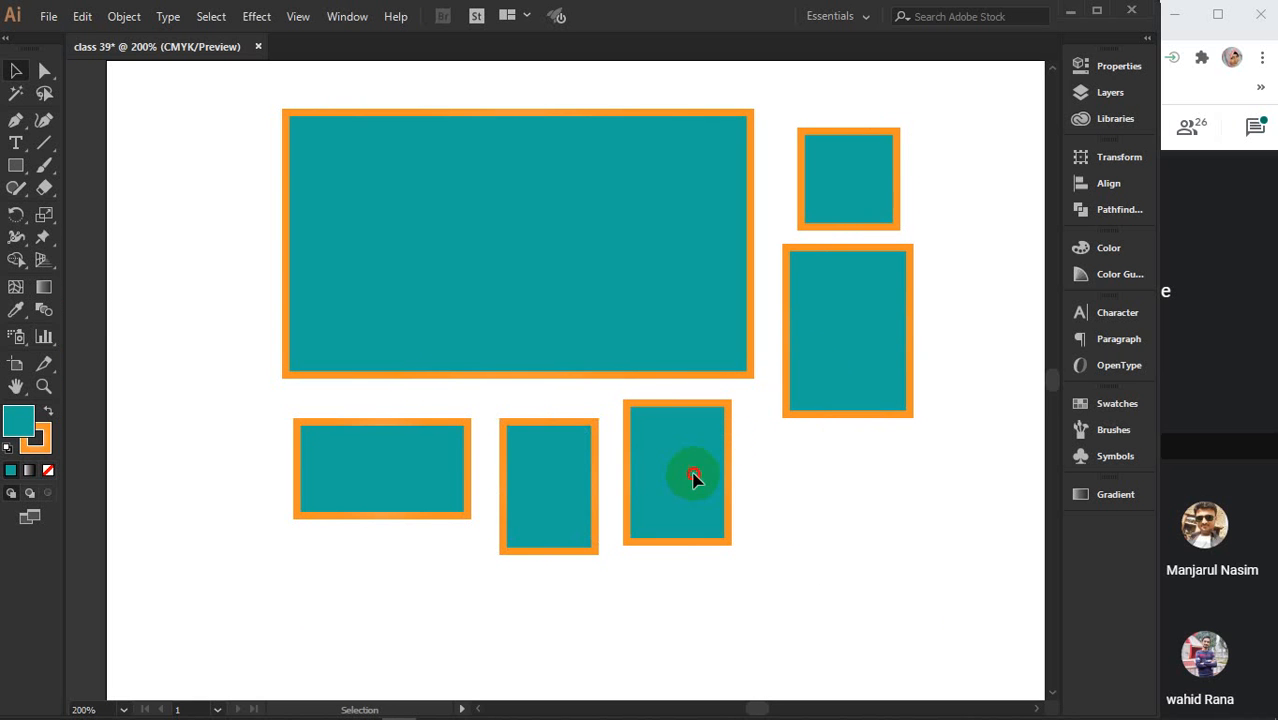
Try selecting the small square and the large locked rectangle, then unlock all locked artwork and deselect it
click(853, 190)
click(596, 188)
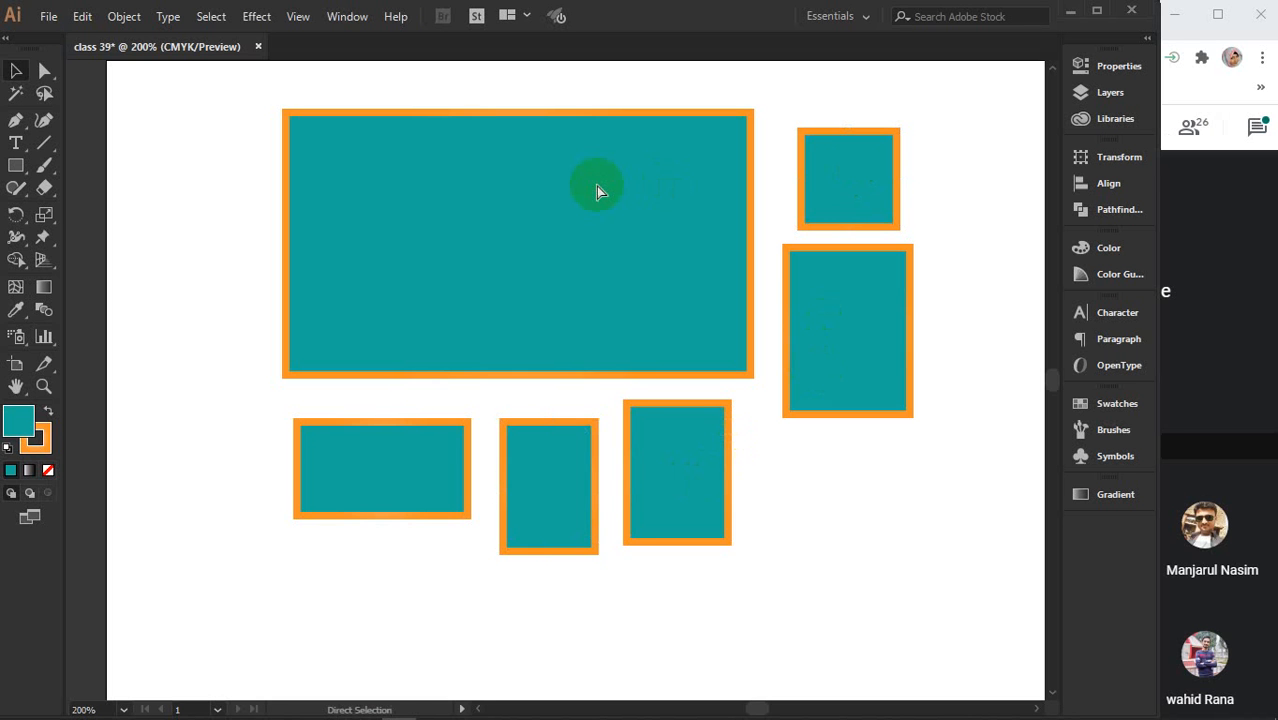
key(ctrl+a)
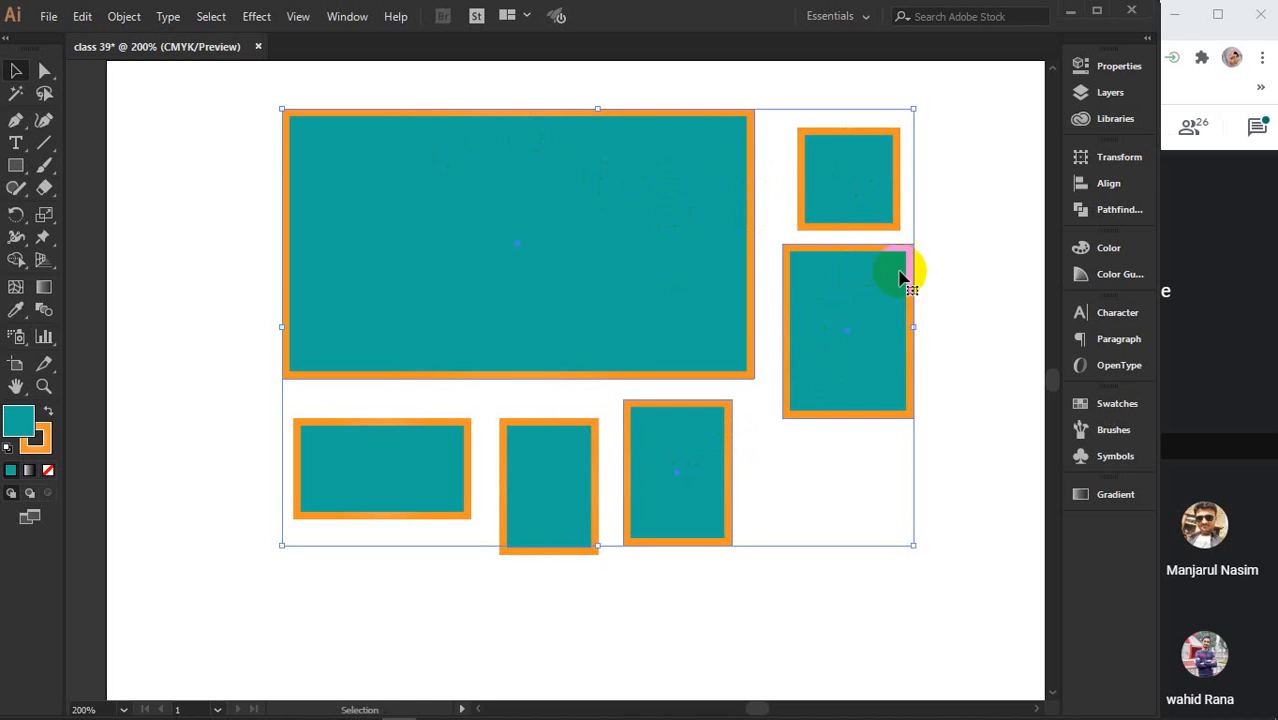
click(968, 305)
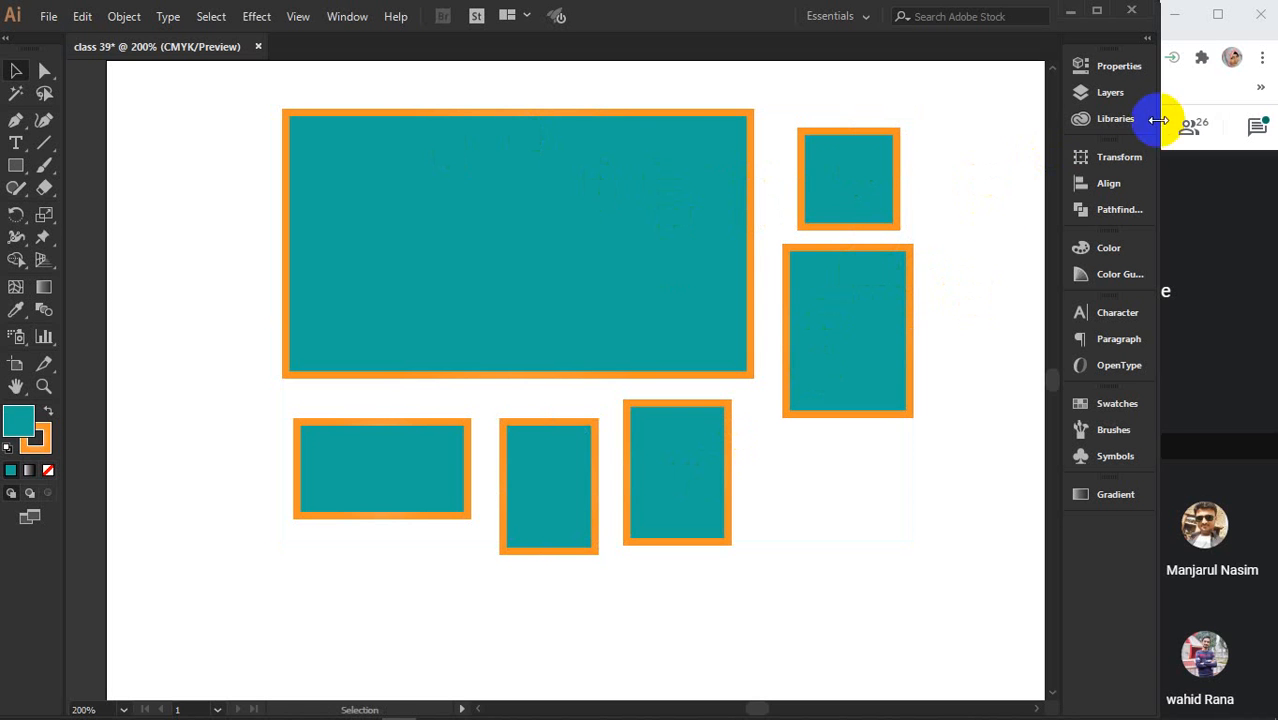
click(1106, 96)
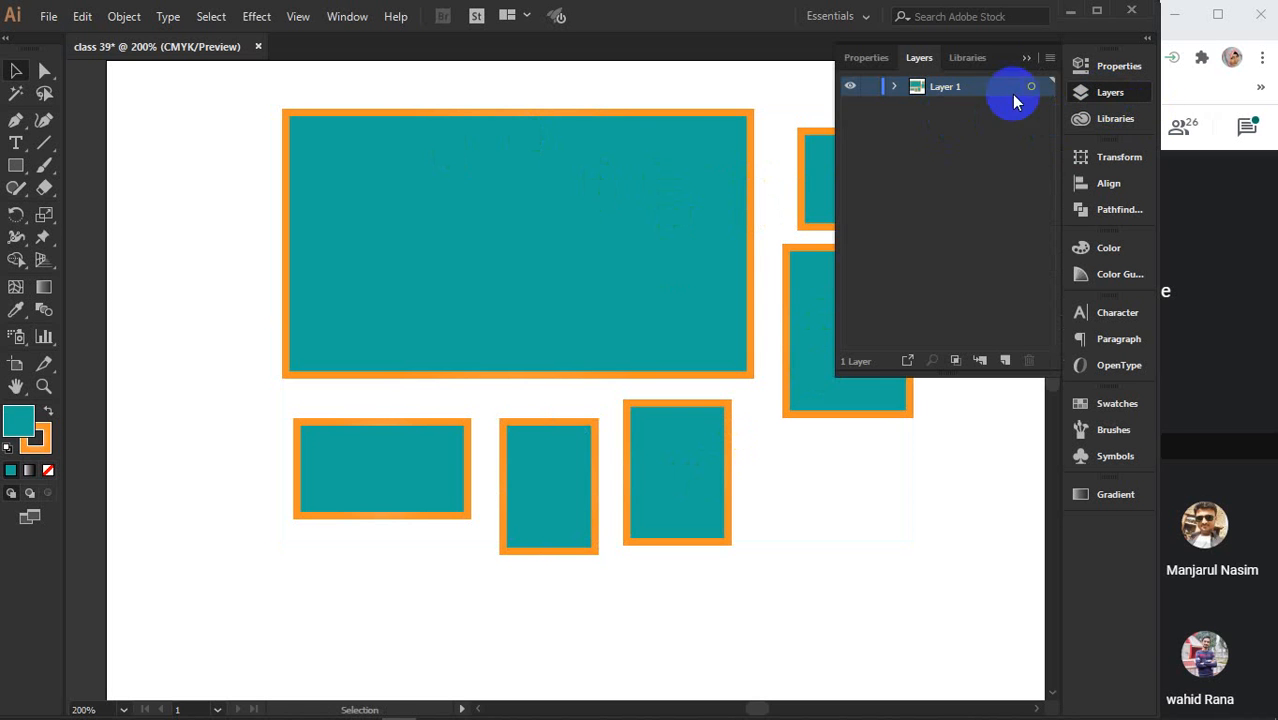
click(1029, 63)
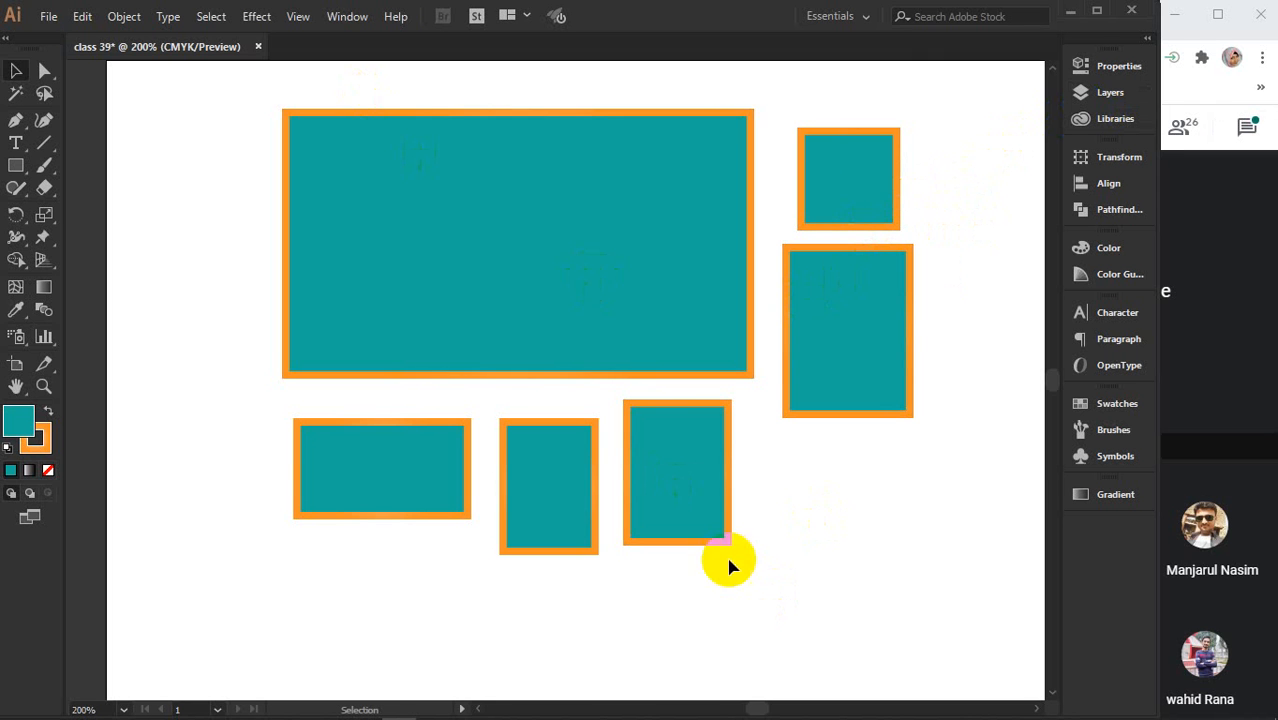
Delete the large rectangle and the three rectangles in the row beneath it
click(584, 328)
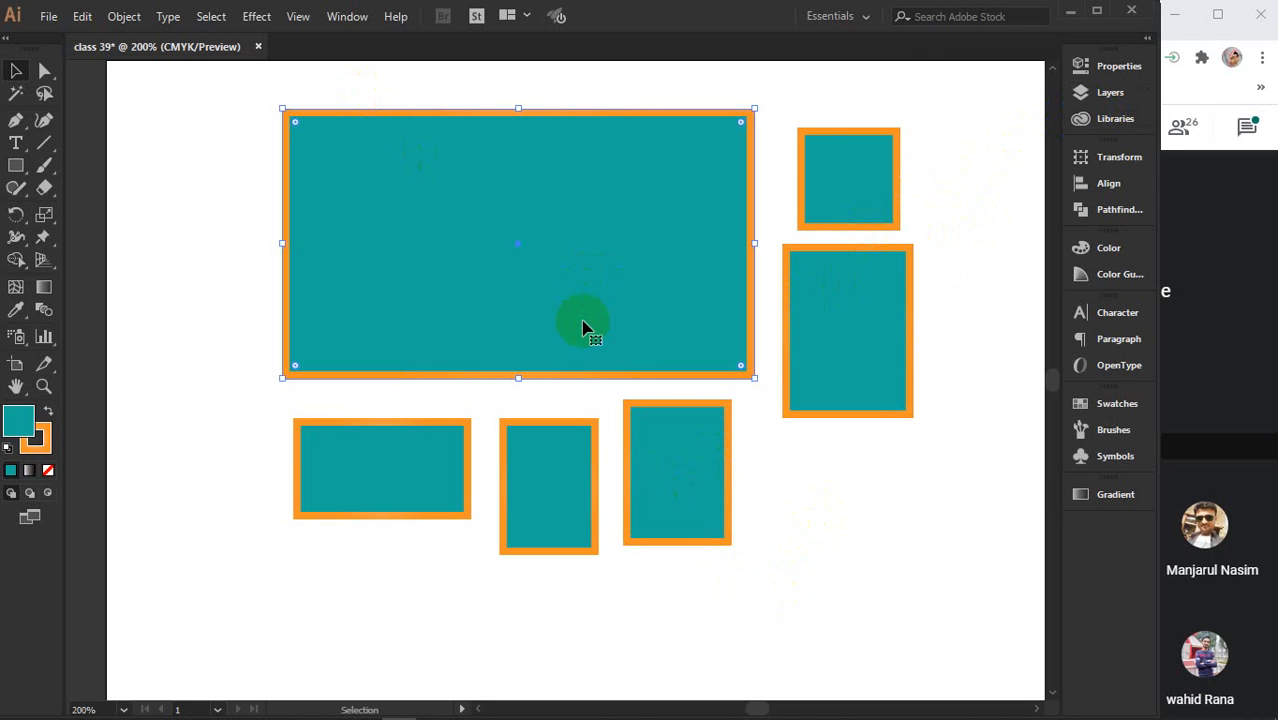
key(Delete)
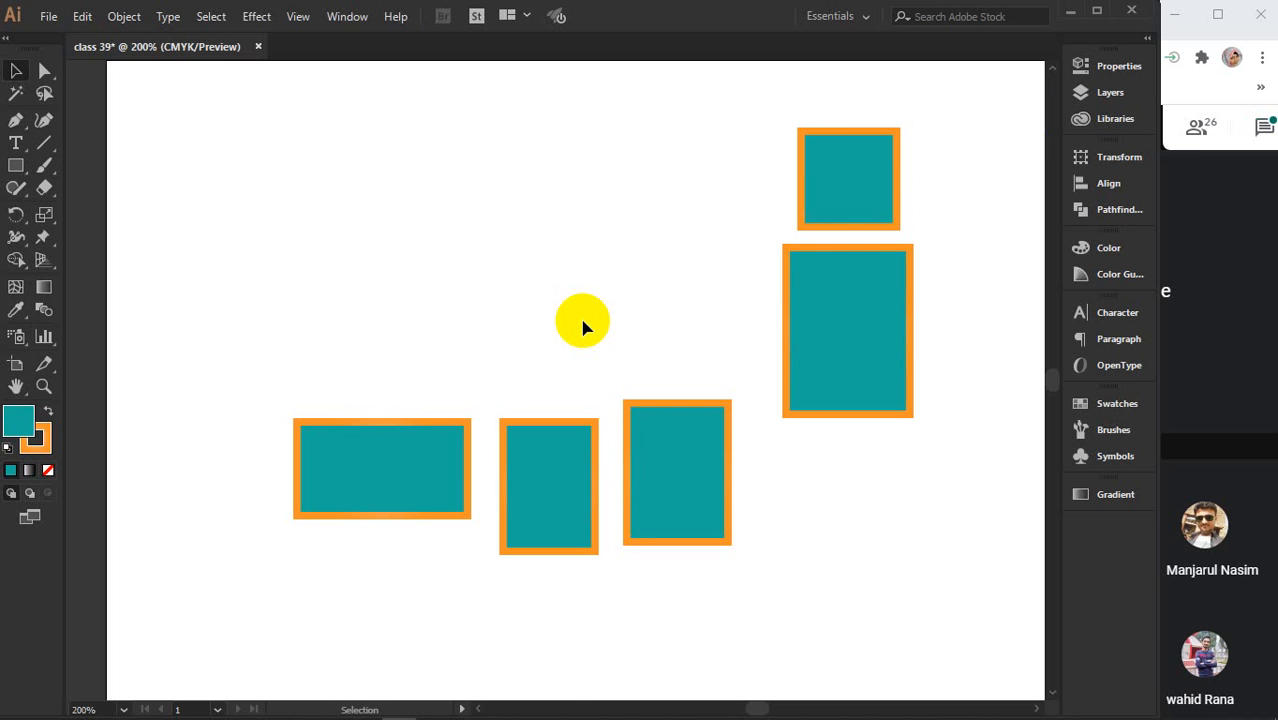
click(643, 493)
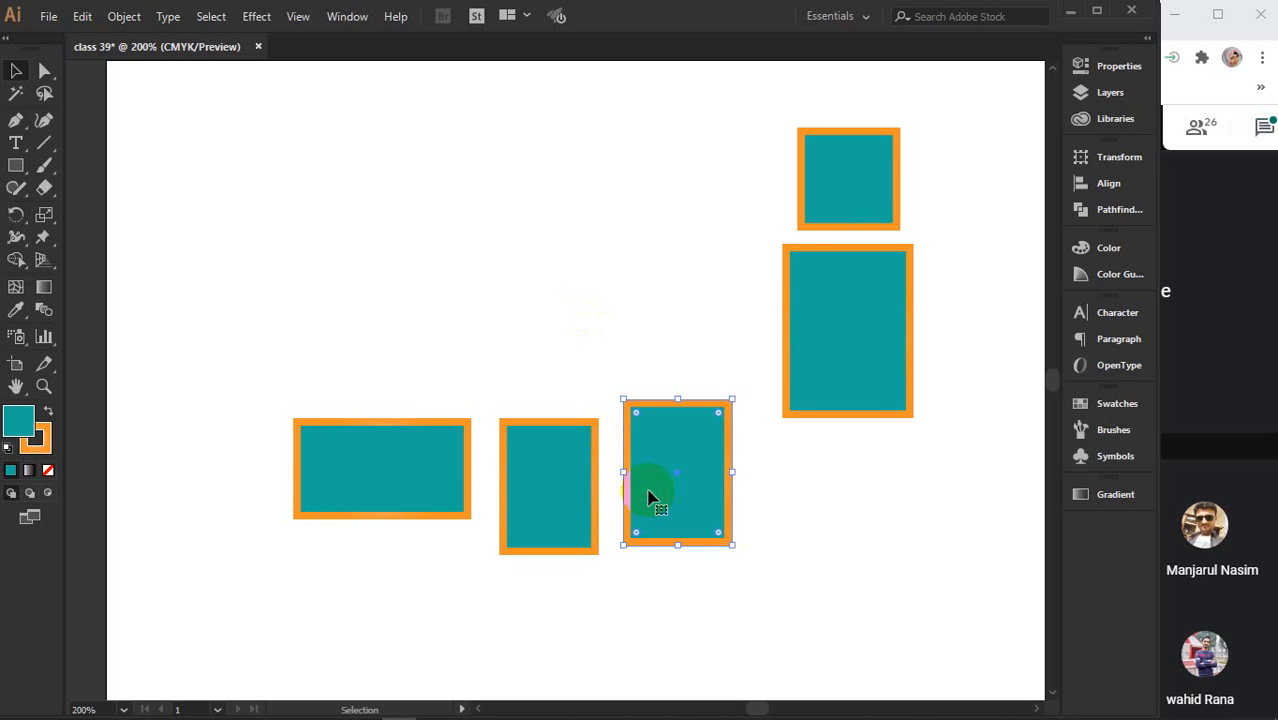
key(Delete)
drag(214, 467, 610, 636)
key(Delete)
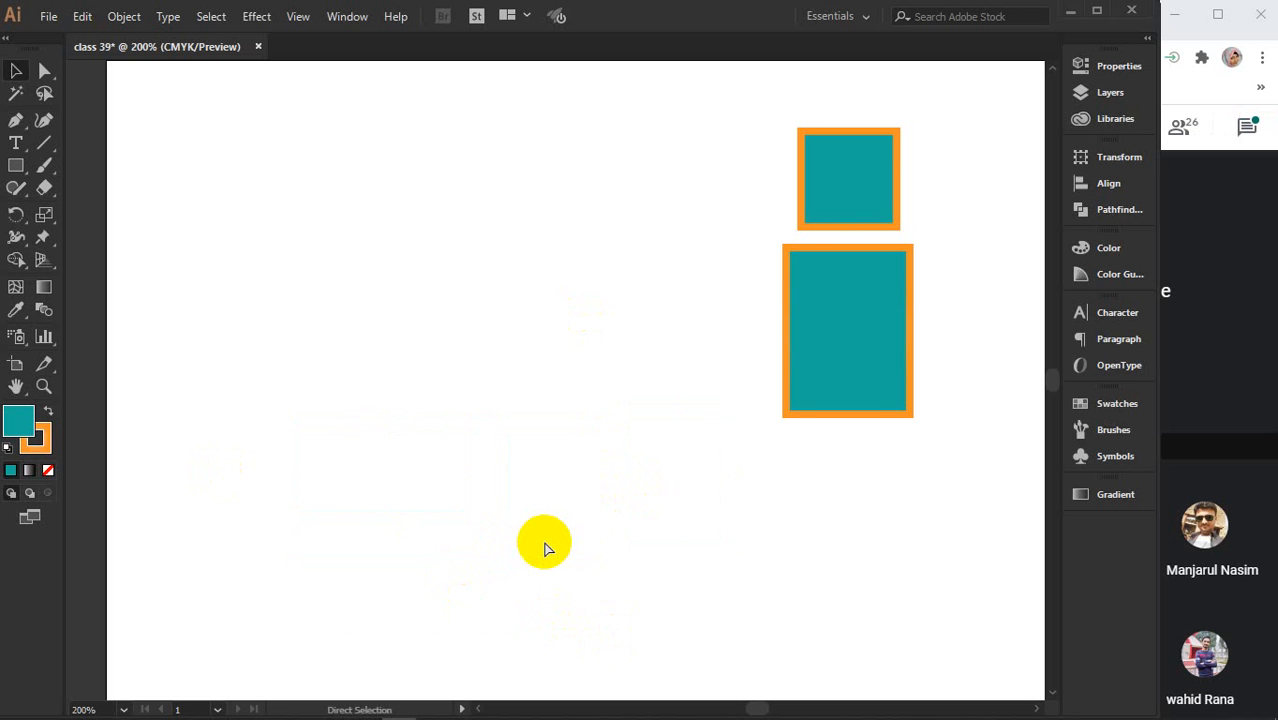
Marquee-select and delete the two remaining rectangles, then undo all the deletions and deselect the restored artwork
drag(705, 133, 867, 478)
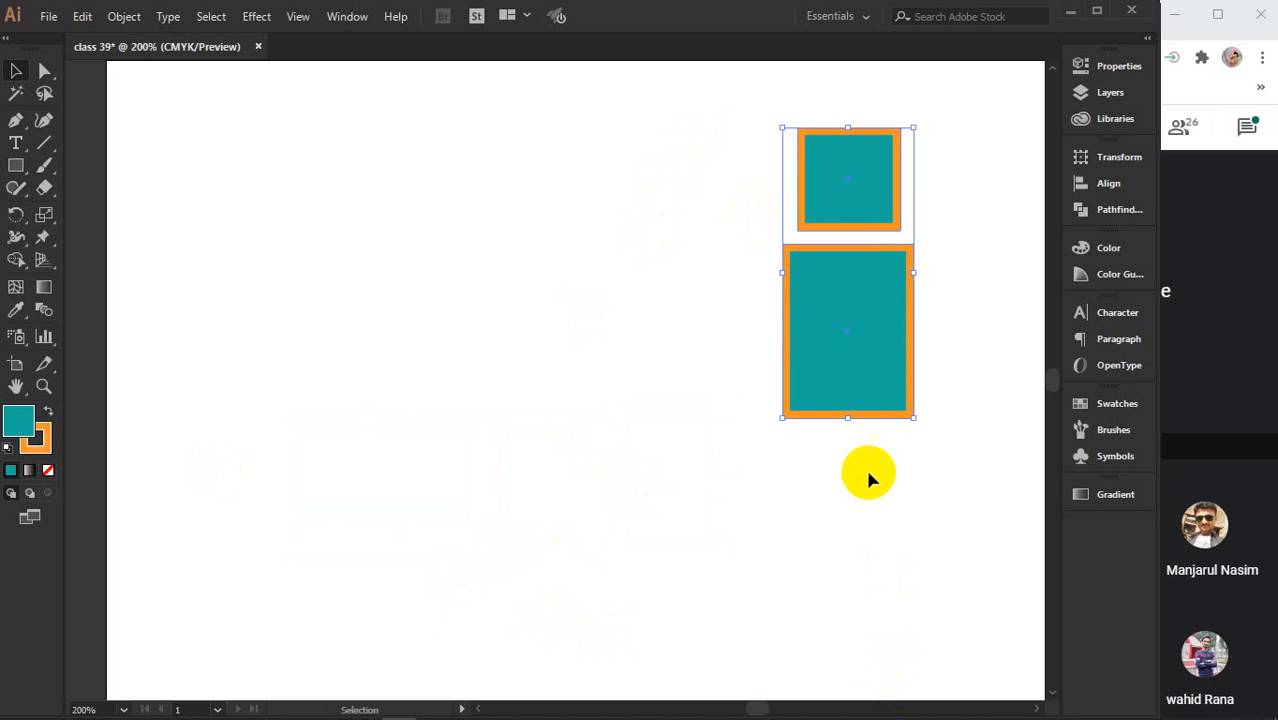
key(Delete)
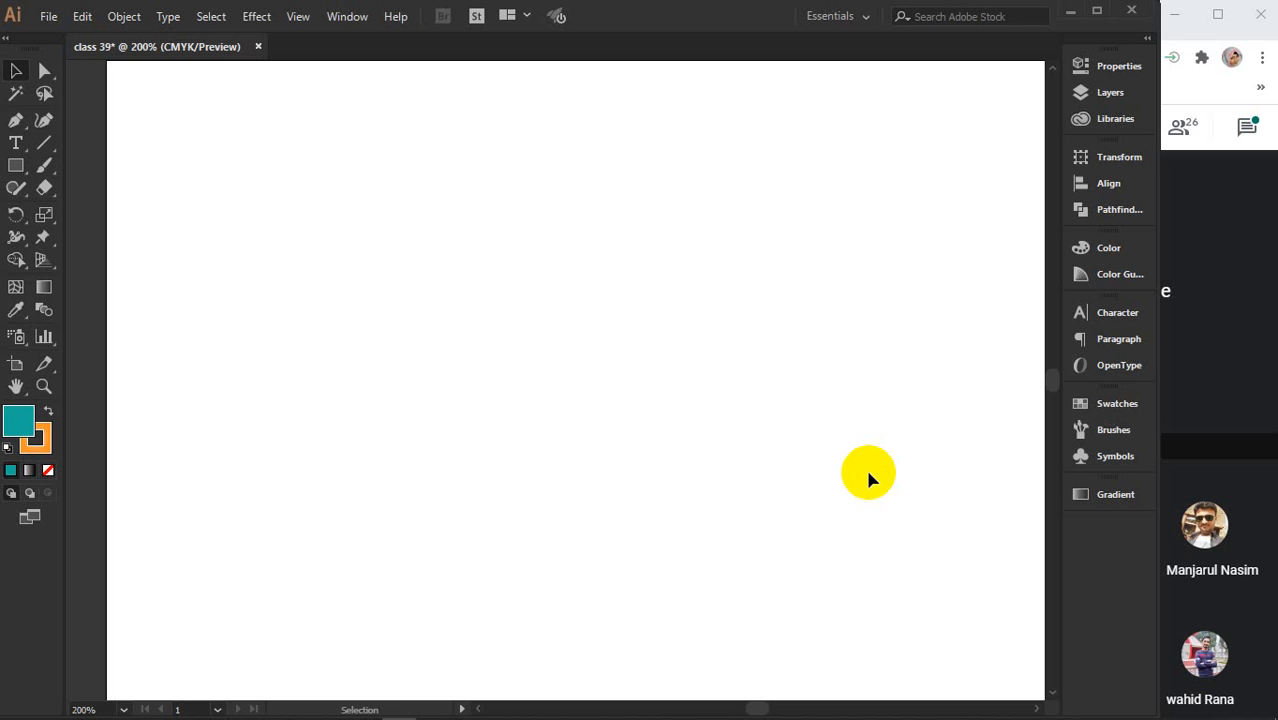
key(ctrl+z)
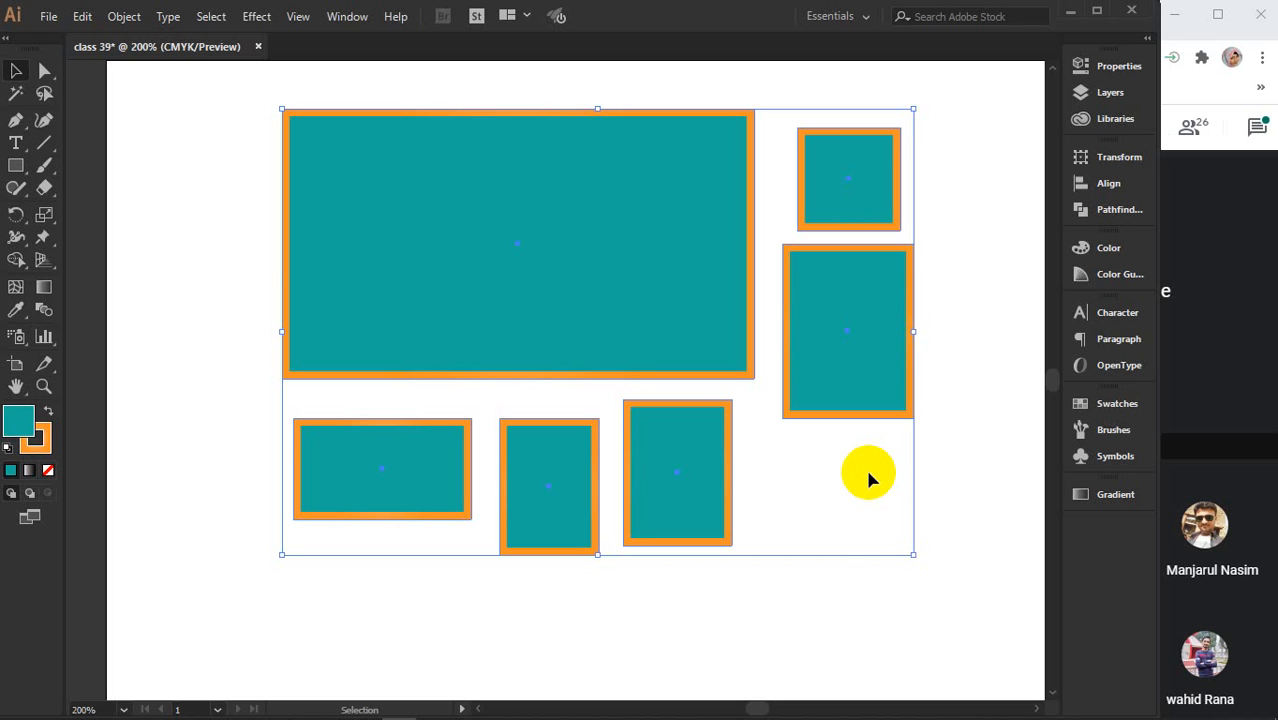
click(708, 628)
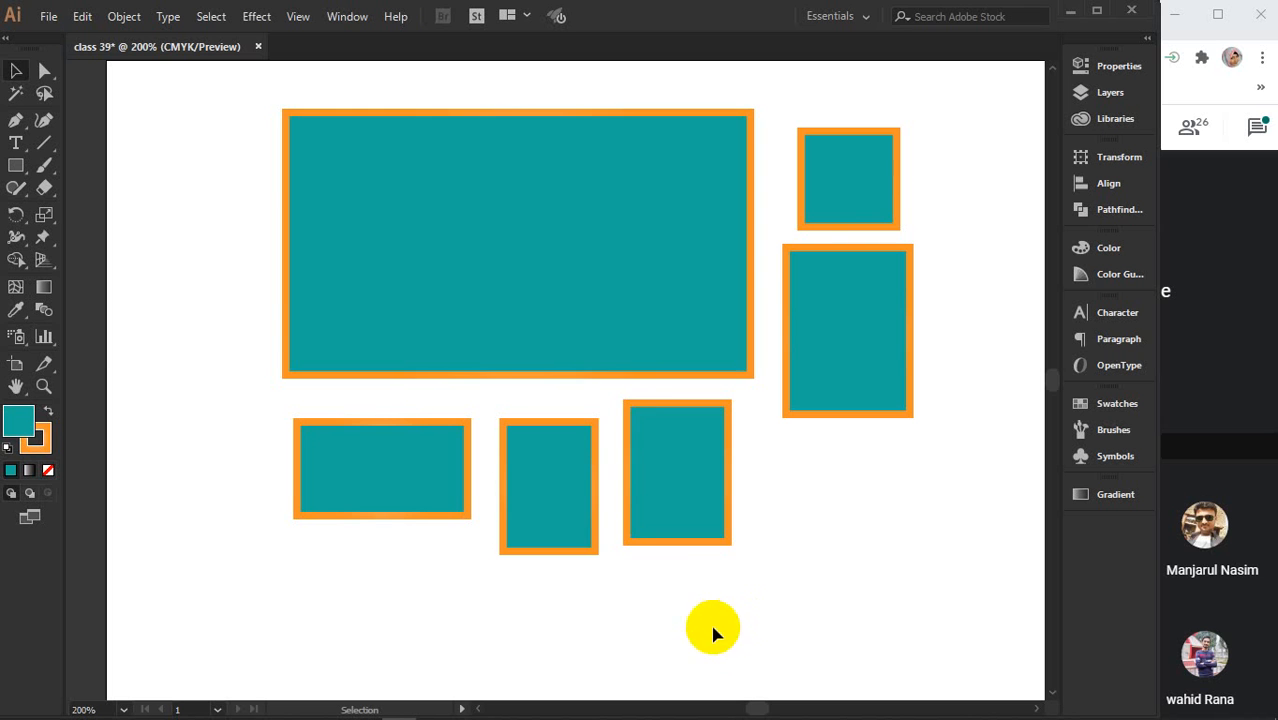
Move the tall right-hand rectangle and the lower row's leftmost and rightmost rectangles onto the large rectangle, nudging the last one slightly right
click(613, 312)
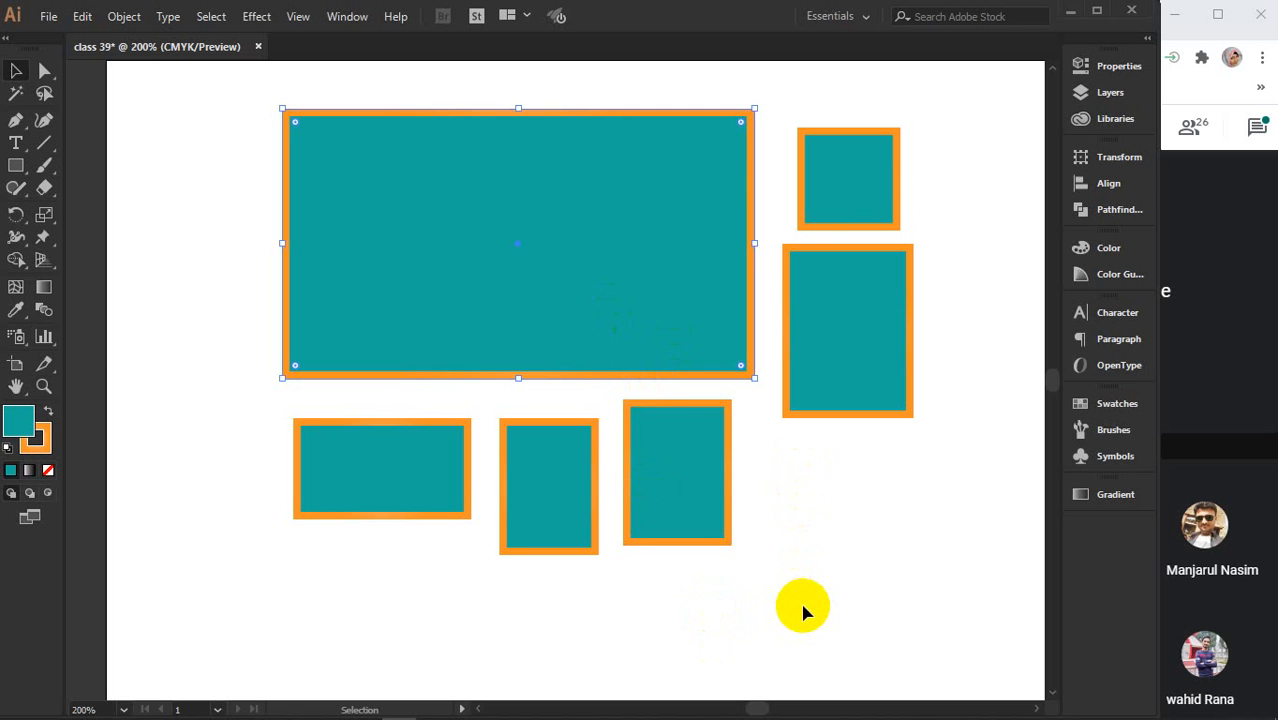
drag(869, 339, 396, 223)
drag(412, 474, 566, 180)
drag(677, 470, 683, 287)
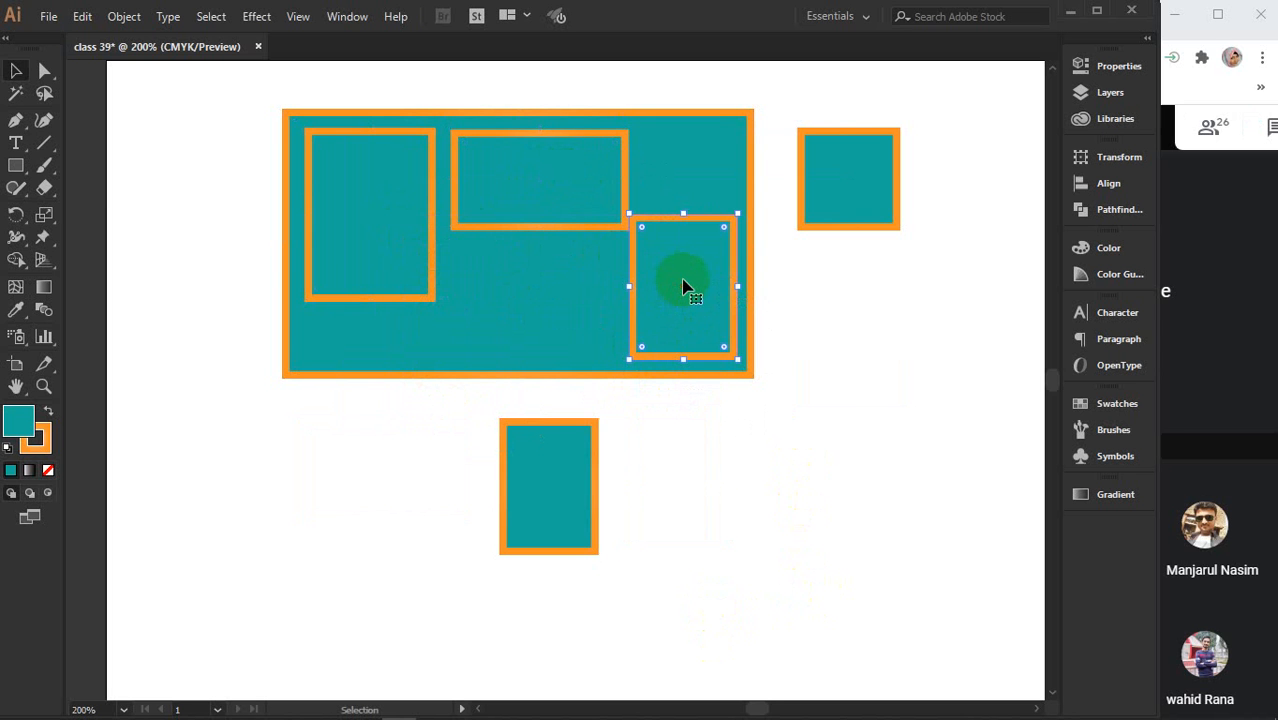
key(Right)
key(Right)
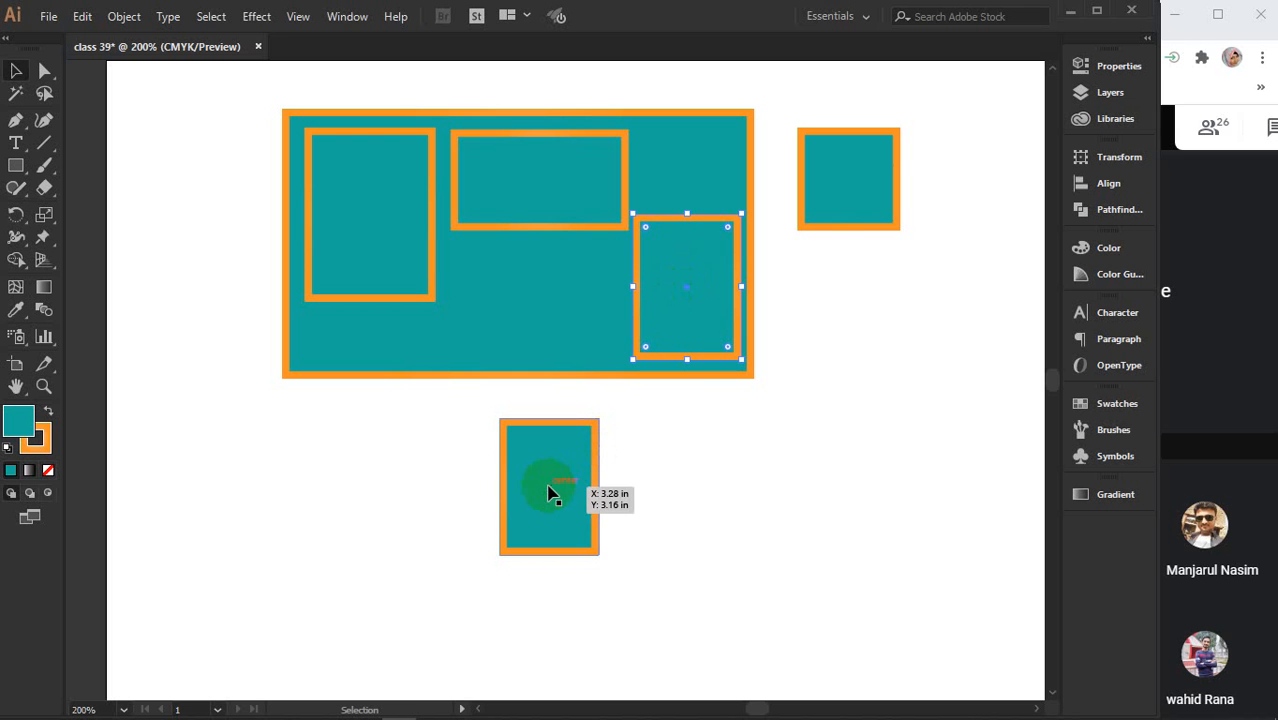
Select the remaining rectangle below the large one
click(548, 492)
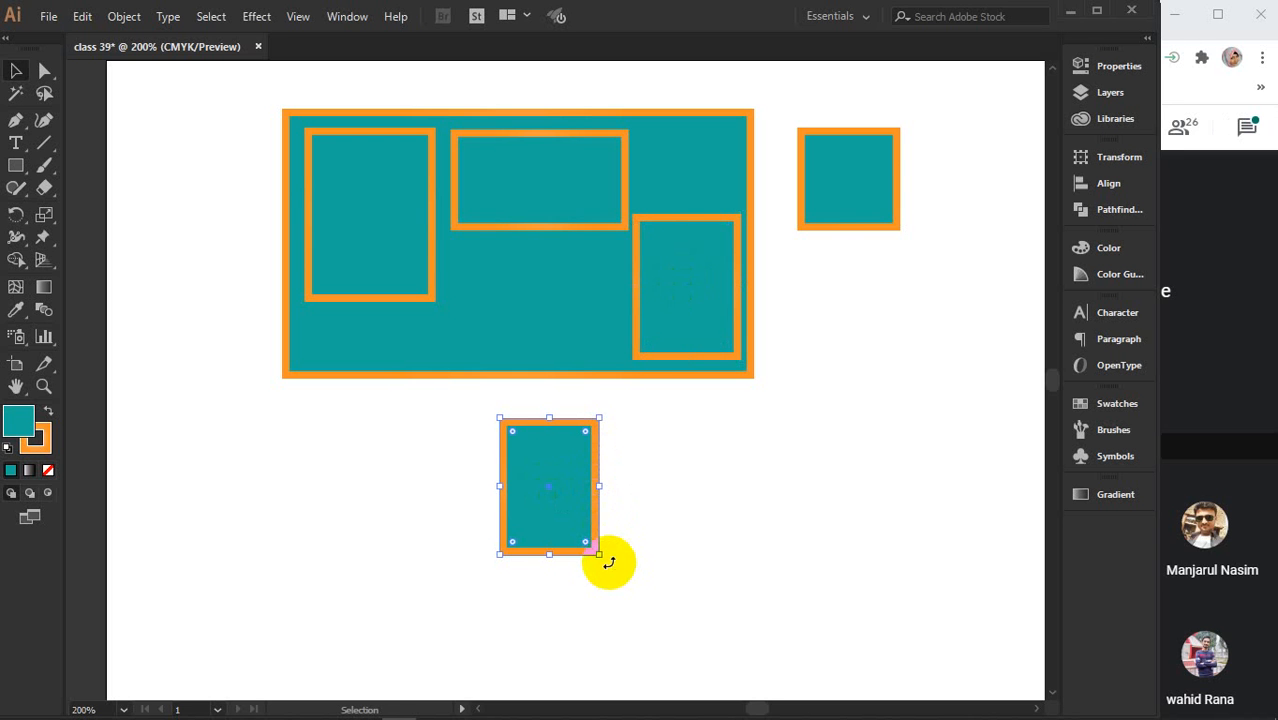
Rotate the small upright rectangle below the large one by 90° and move it into the gap inside the large rectangle
drag(605, 560, 660, 421)
drag(581, 478, 576, 314)
drag(572, 302, 574, 306)
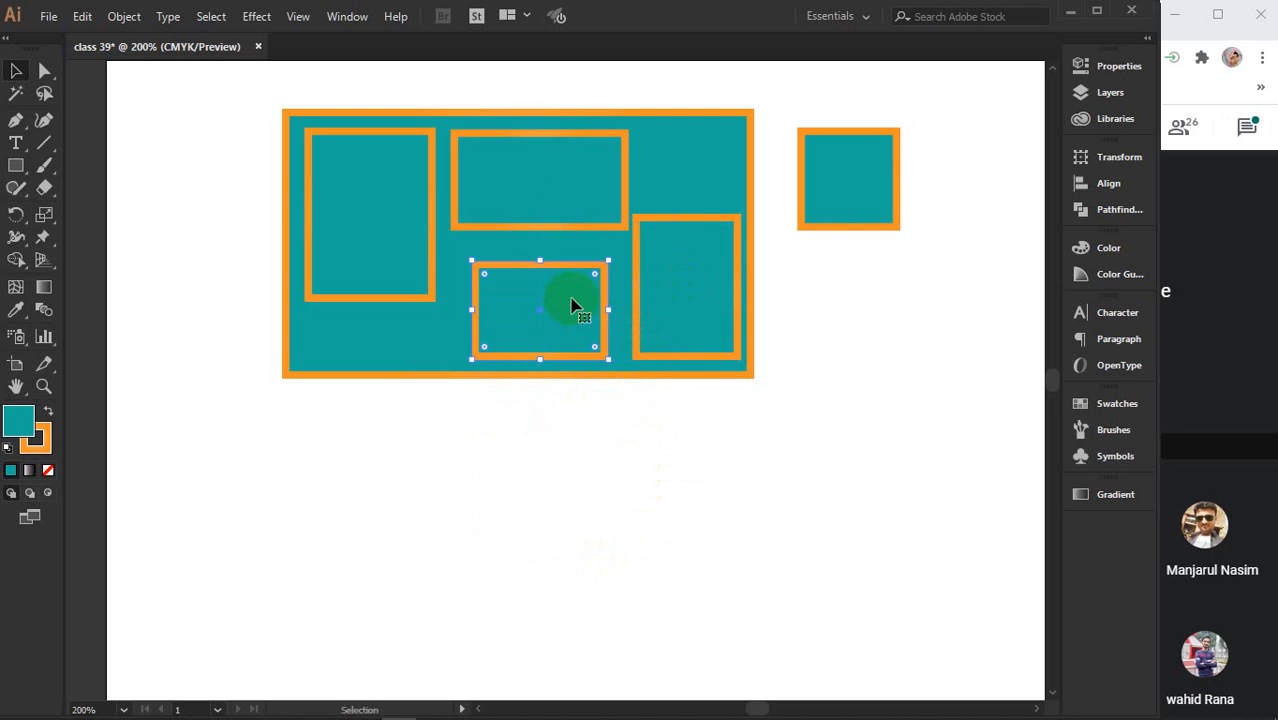
Examine the arrangement by selecting the rectangles singly and selecting the large rectangle together with everything inside it
click(830, 176)
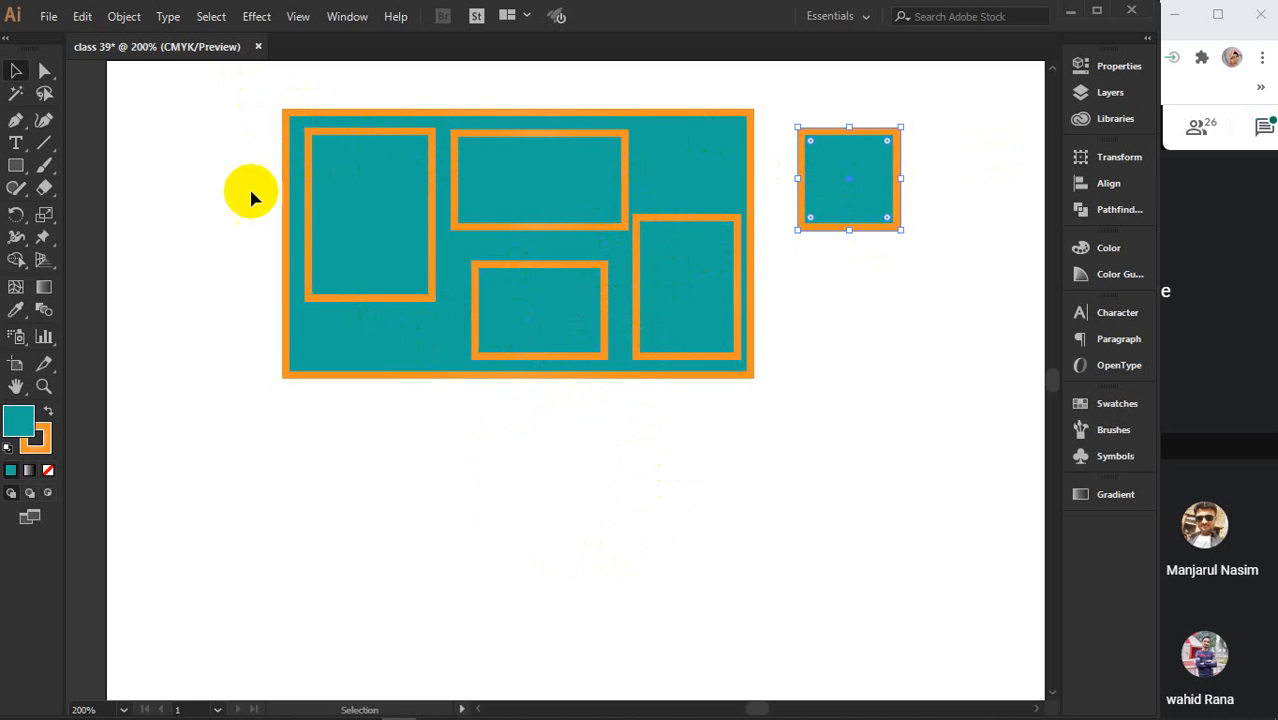
drag(248, 95, 706, 411)
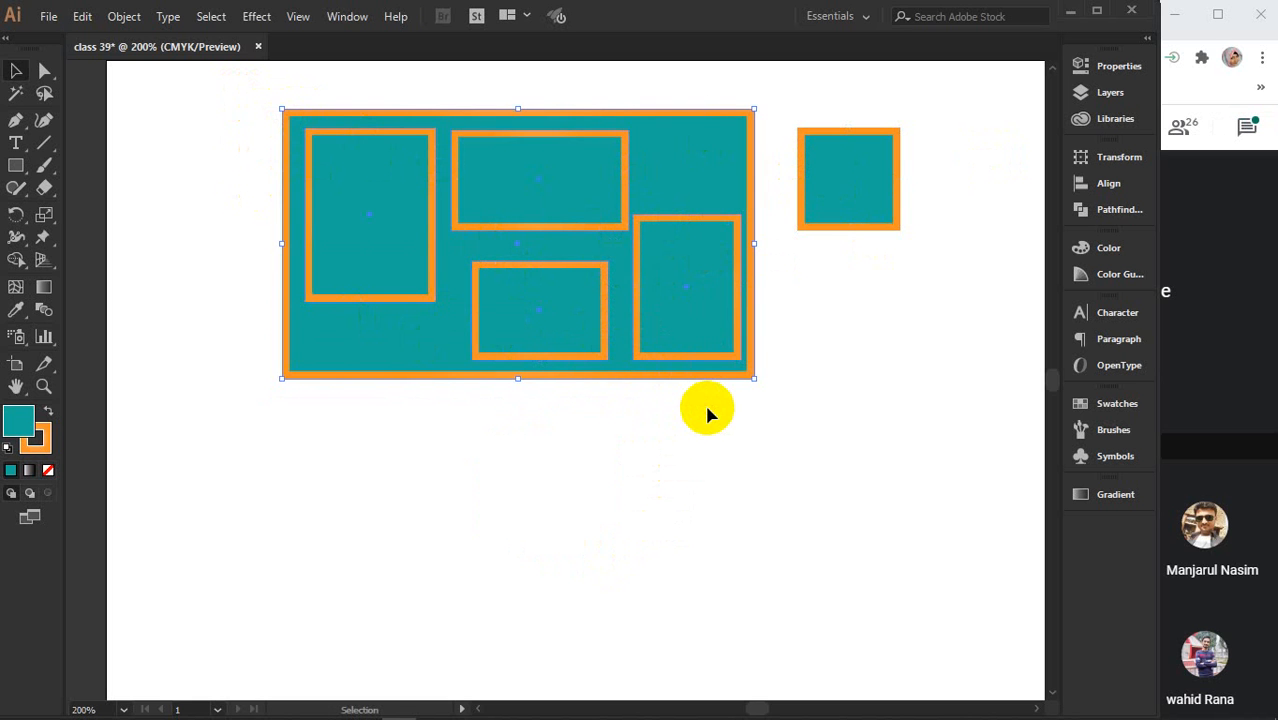
click(656, 499)
click(540, 321)
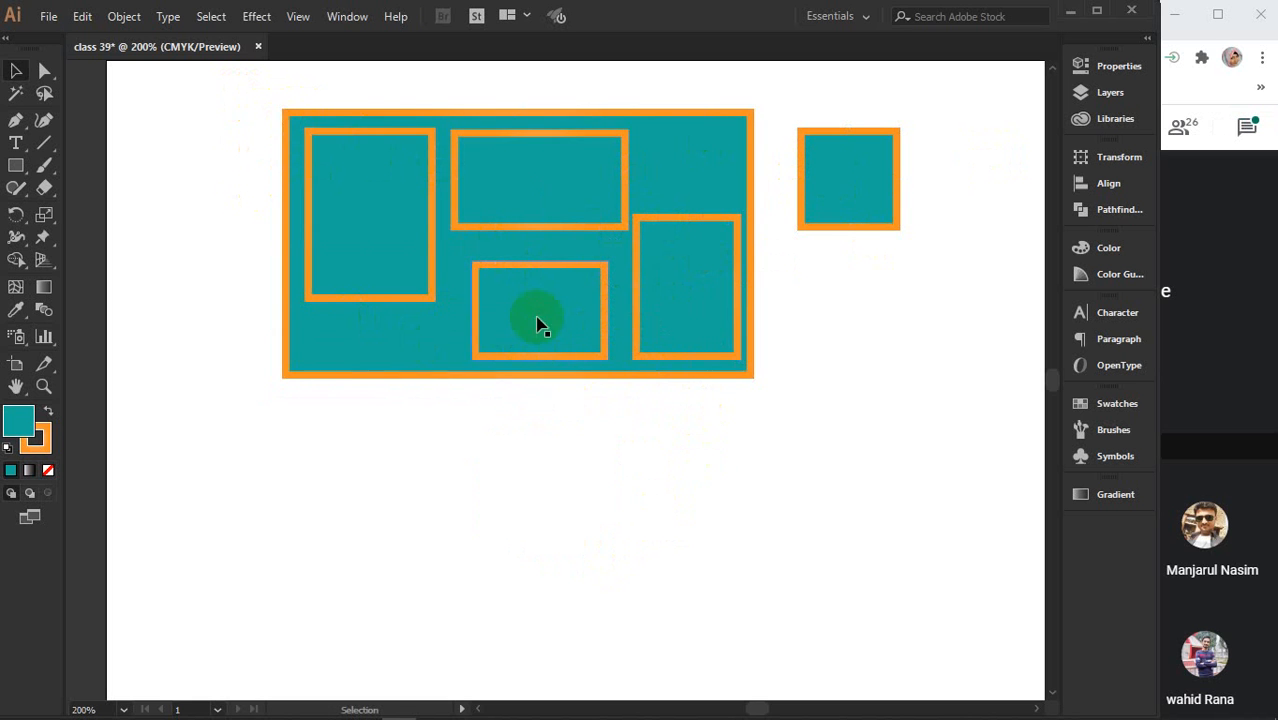
click(676, 294)
click(559, 163)
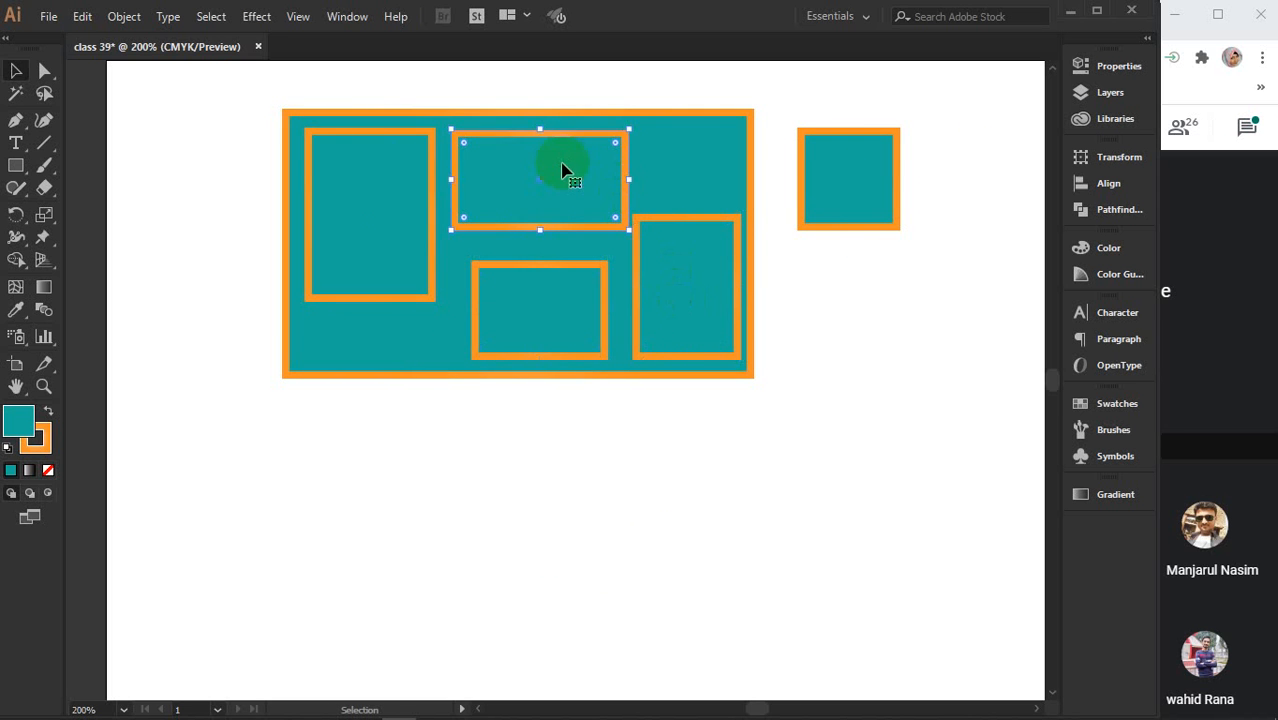
click(393, 190)
click(352, 340)
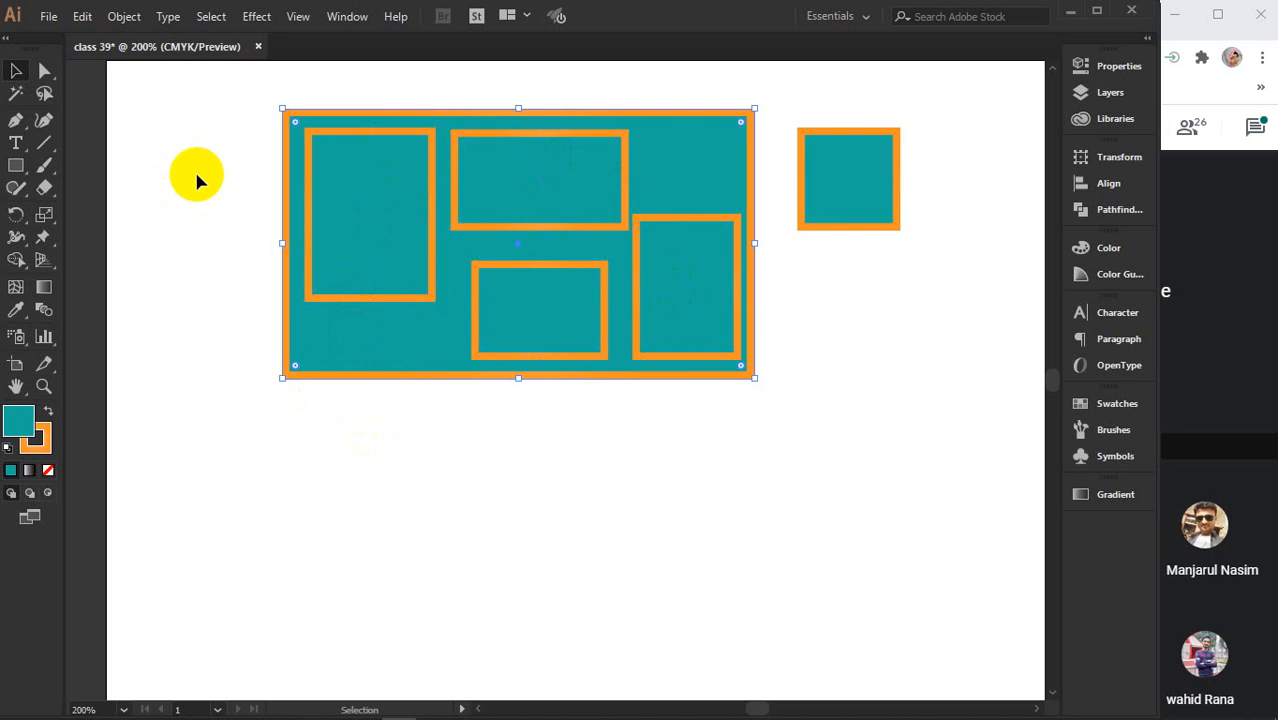
drag(215, 157, 692, 498)
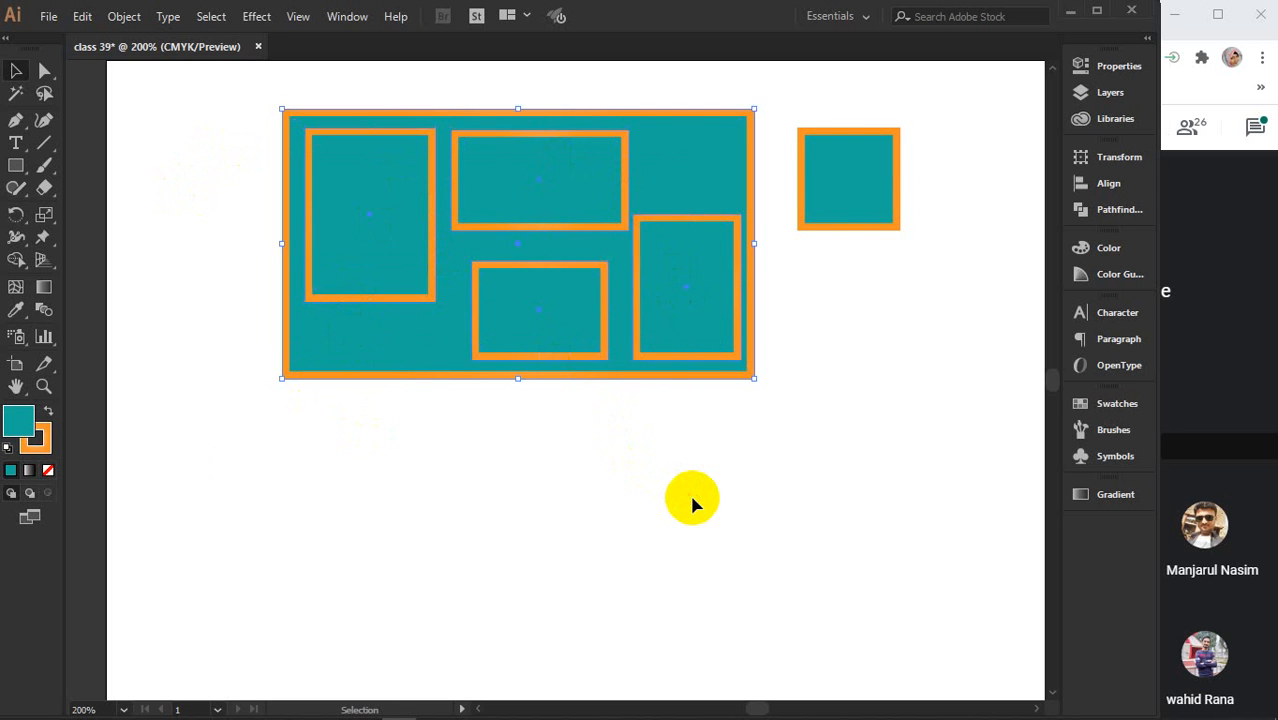
Undo the placement of the smaller rectangles until all of them are back outside the large one, and clear the selection
key(ctrl+z)
key(ctrl+z)
key(ctrl+z)
key(ctrl+z)
key(ctrl+z)
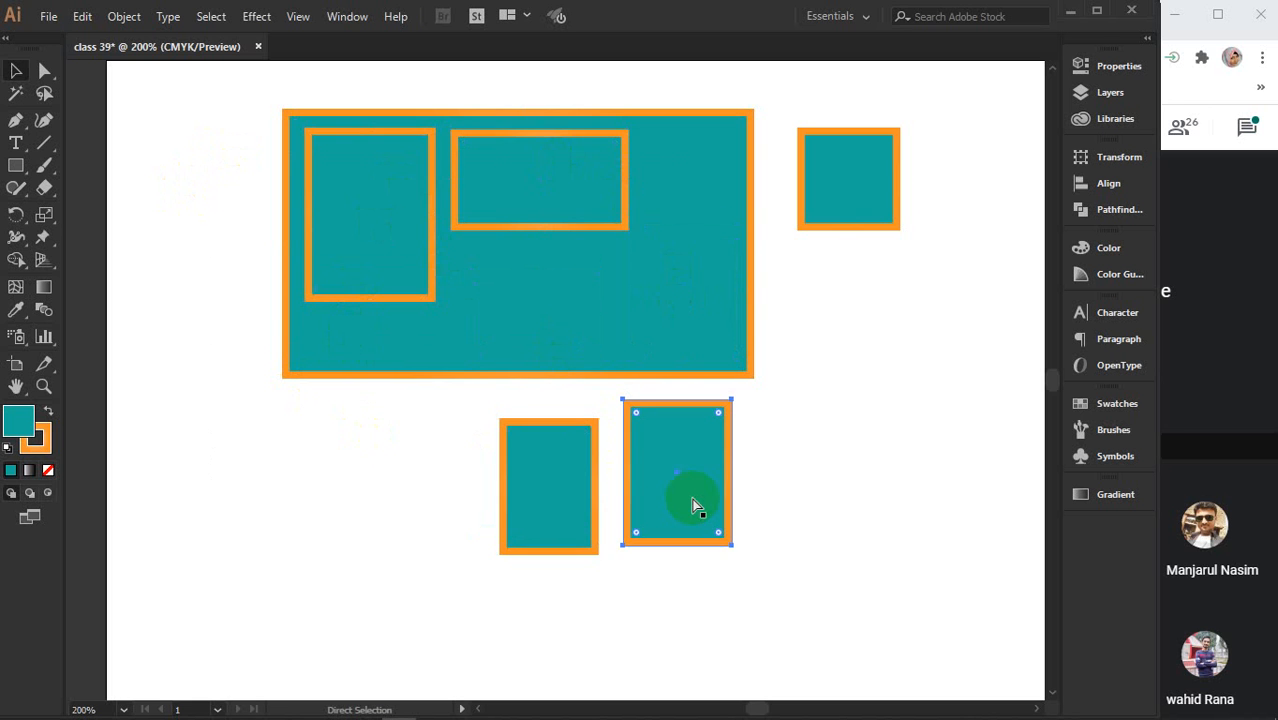
key(ctrl+a)
key(v)
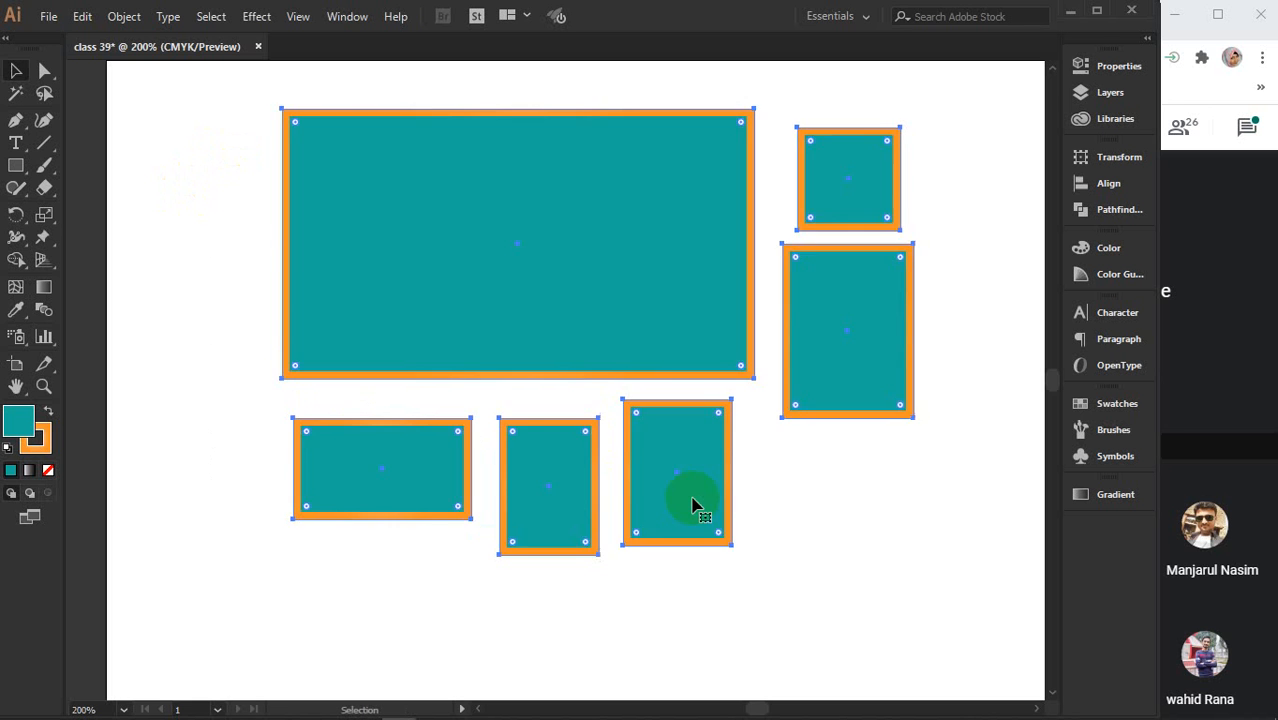
click(815, 636)
Add all six rectangles to the selection one at a time and deselect them
click(689, 513)
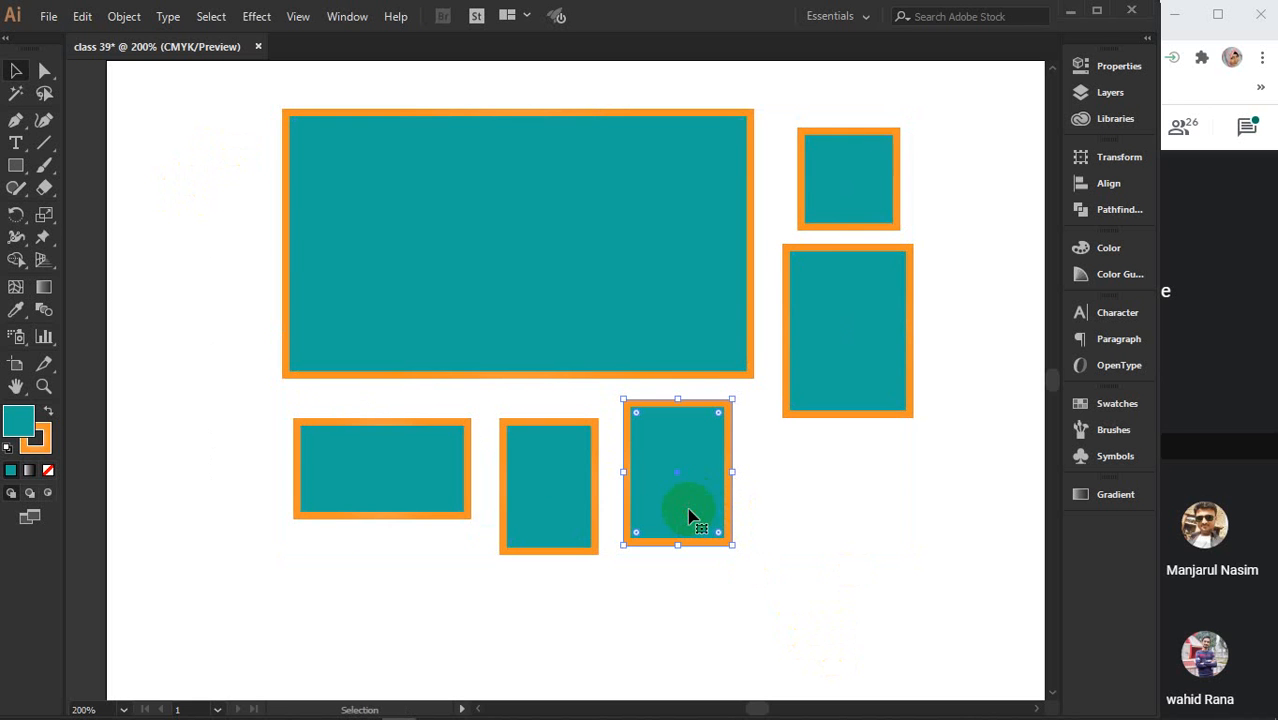
shift+click(556, 491)
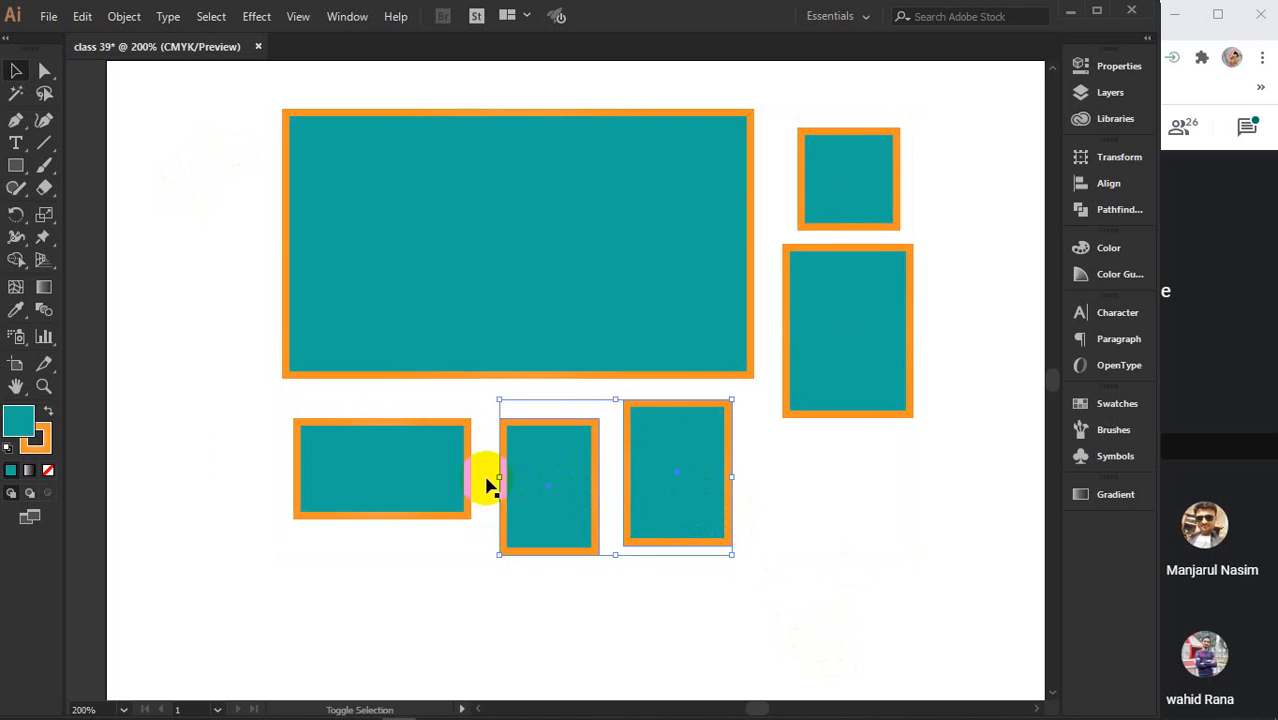
shift+click(430, 468)
shift+click(399, 277)
shift+click(813, 305)
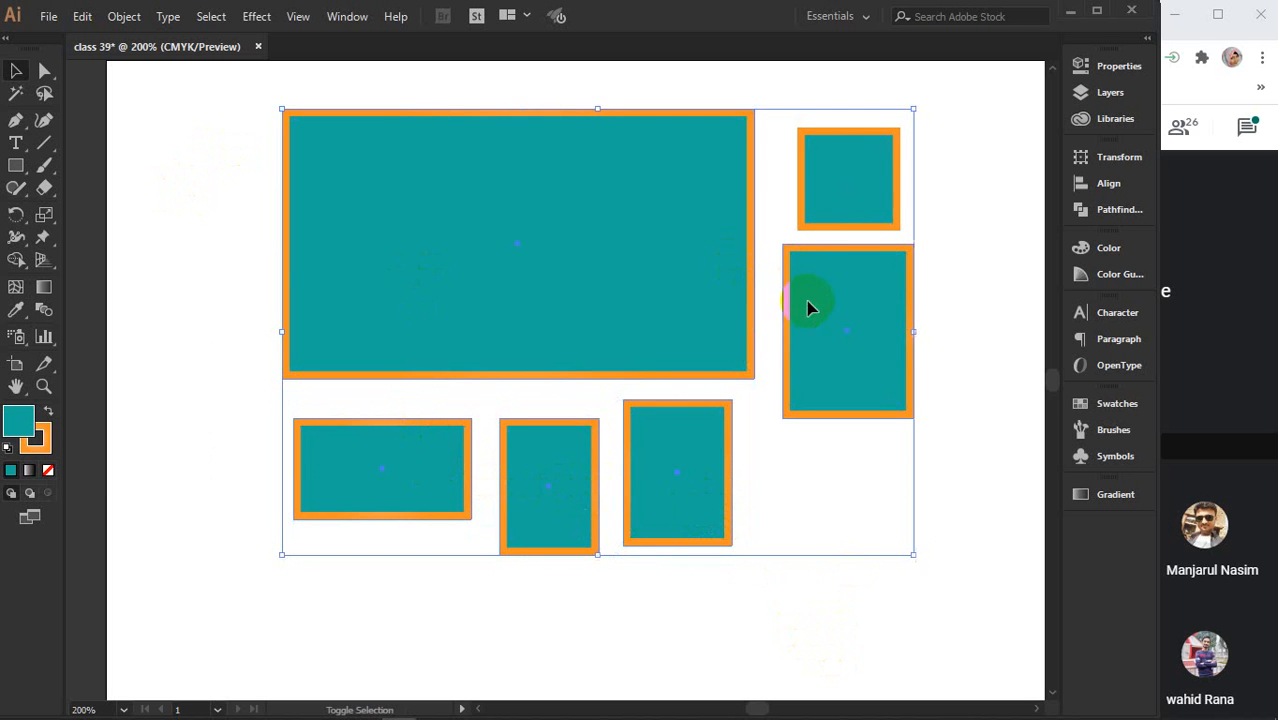
shift+click(831, 195)
click(790, 452)
Select the large rectangle together with the three smaller ones below it, one at a time, and deselect them
click(505, 302)
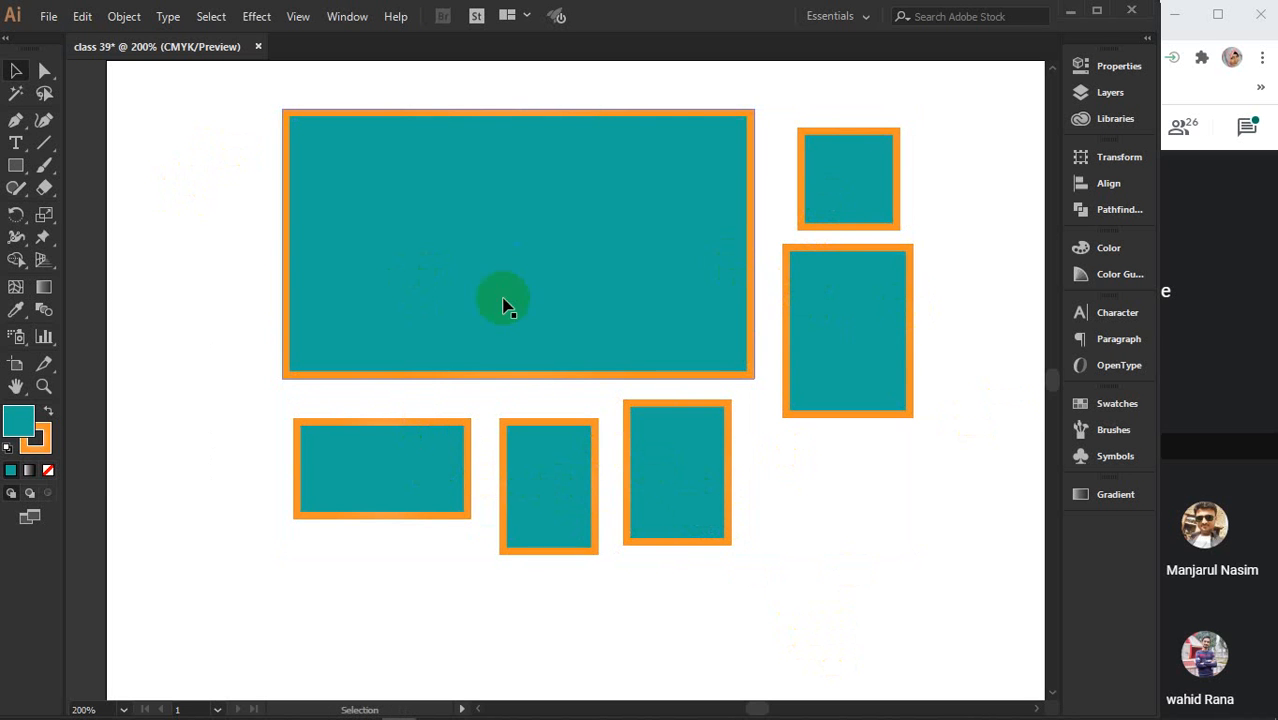
shift+click(673, 505)
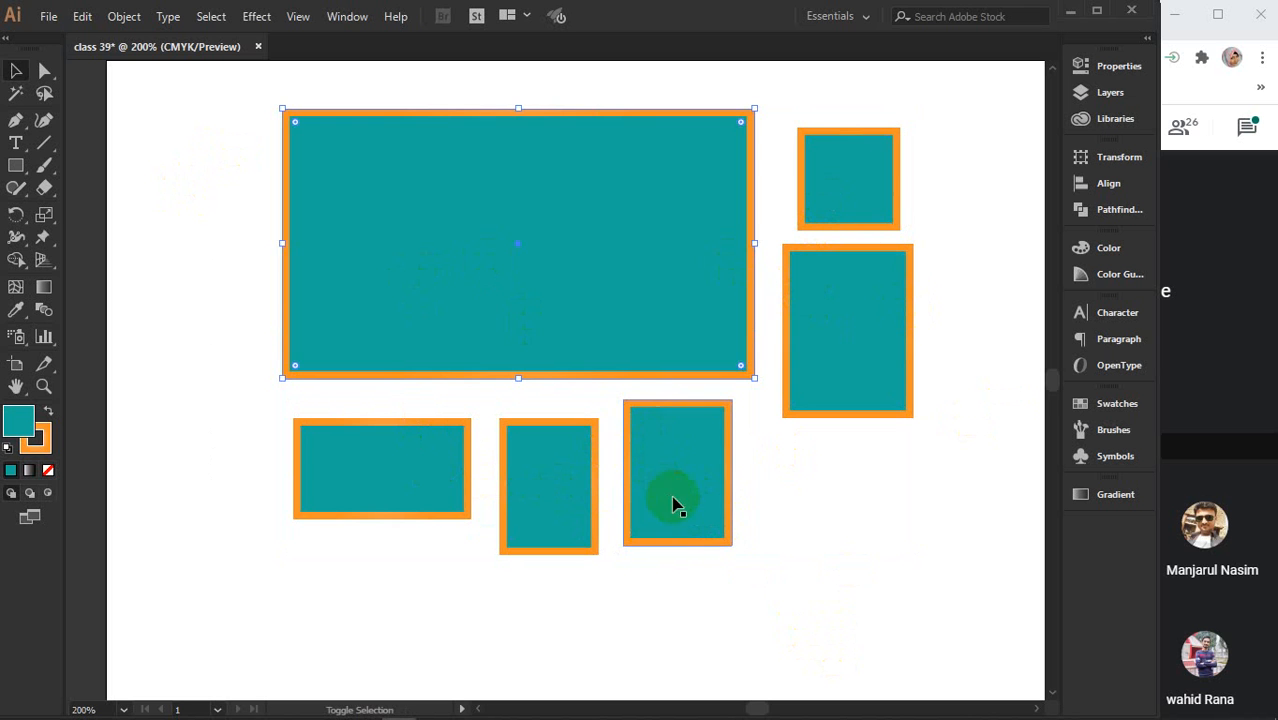
click(673, 430)
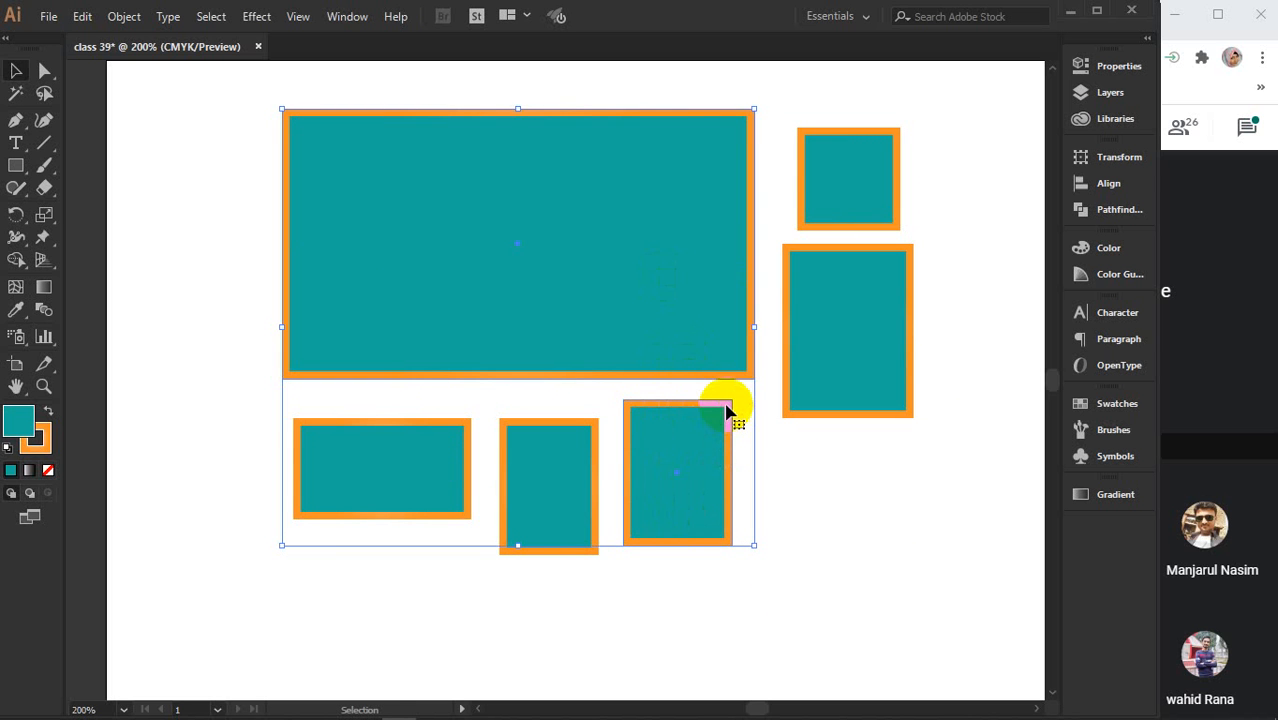
scroll(700, 405, up, 4)
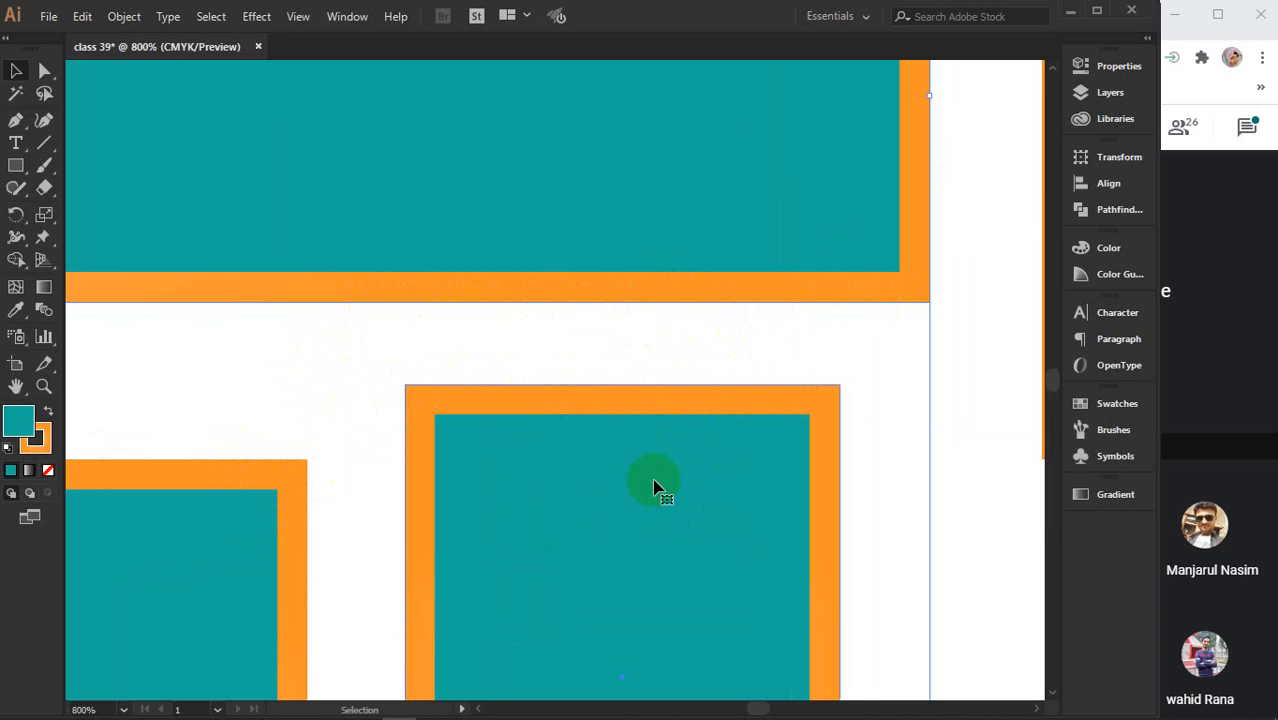
scroll(665, 446, down, 4)
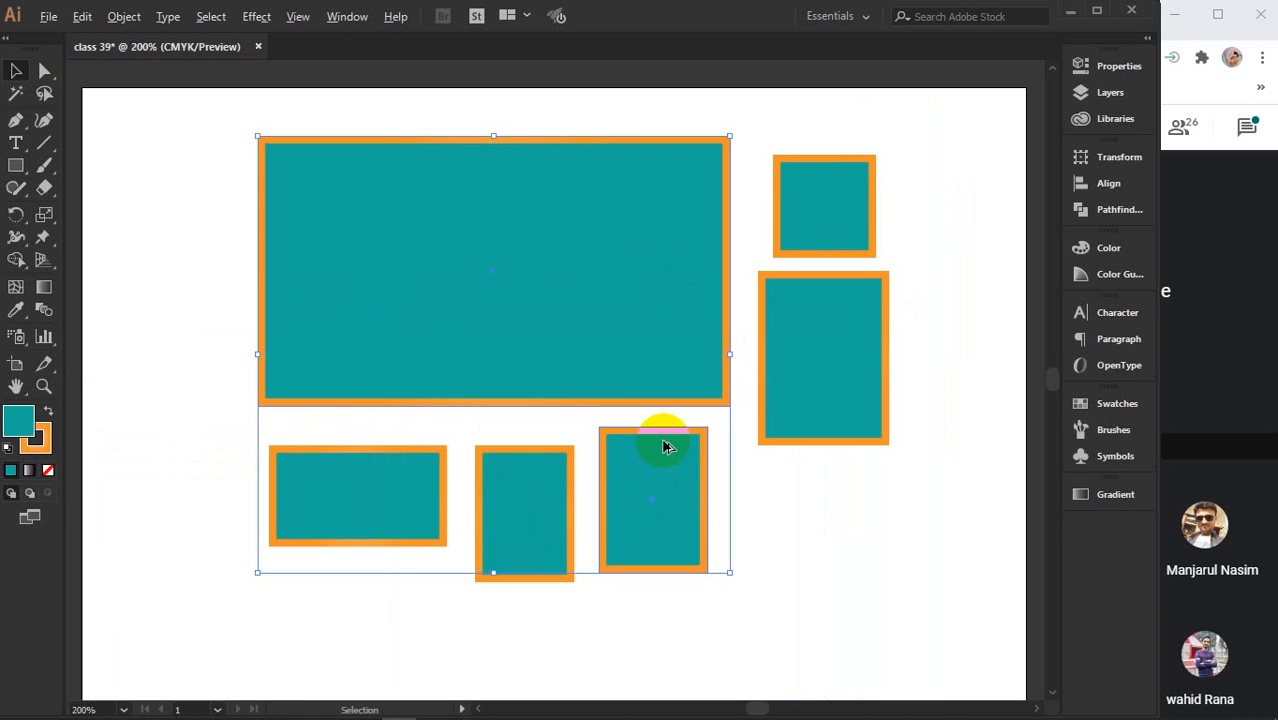
shift+click(531, 491)
shift+click(385, 479)
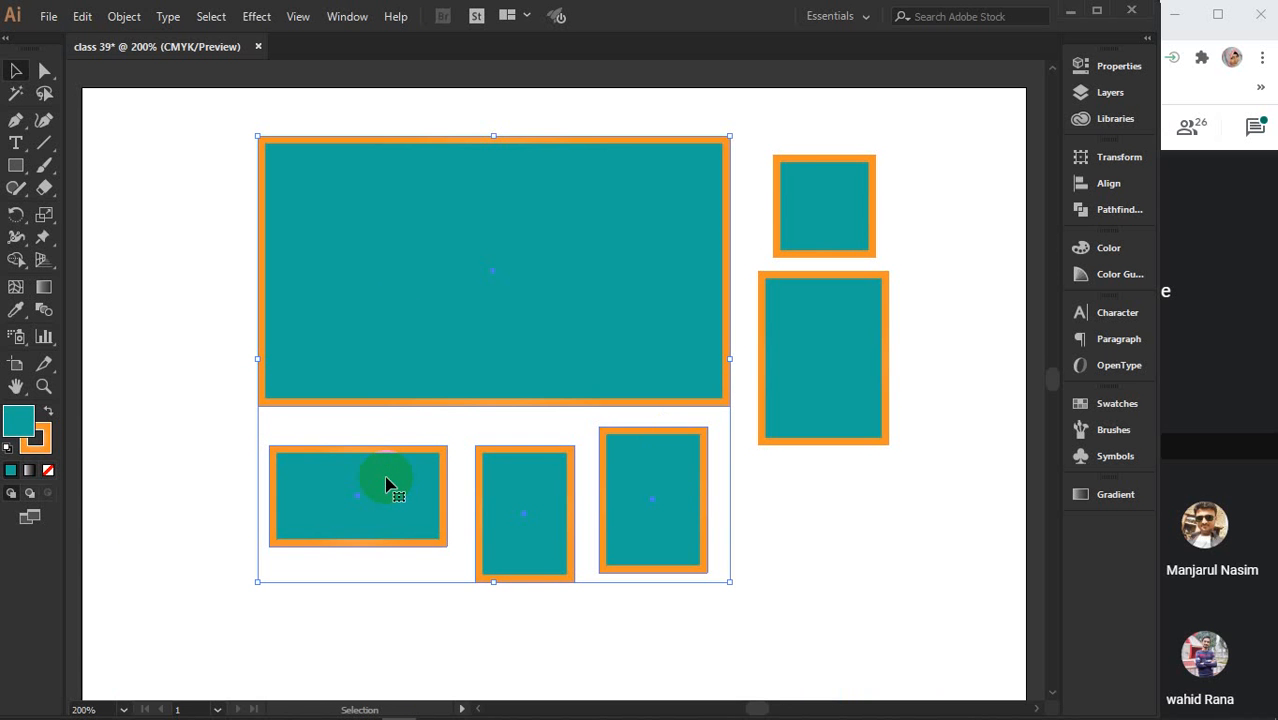
click(655, 582)
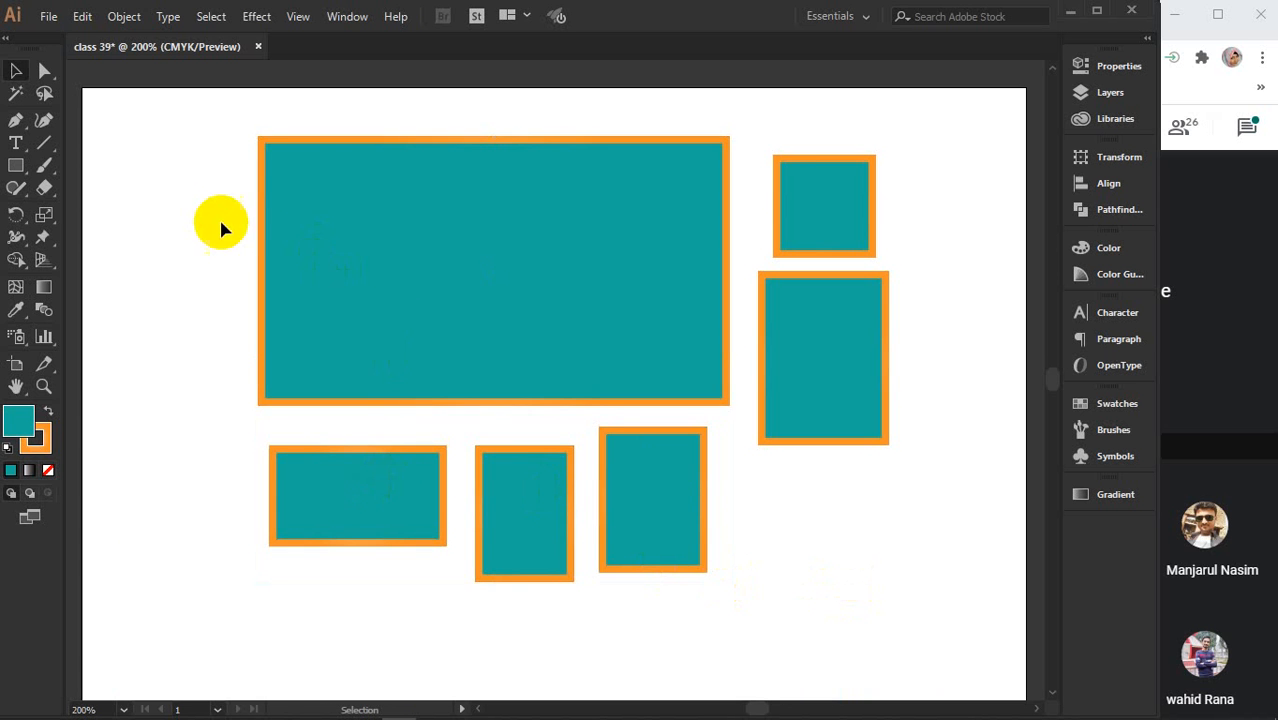
Group the large rectangle with the three rectangles below it and shift the group slightly toward the artboard's left edge
drag(218, 217, 643, 624)
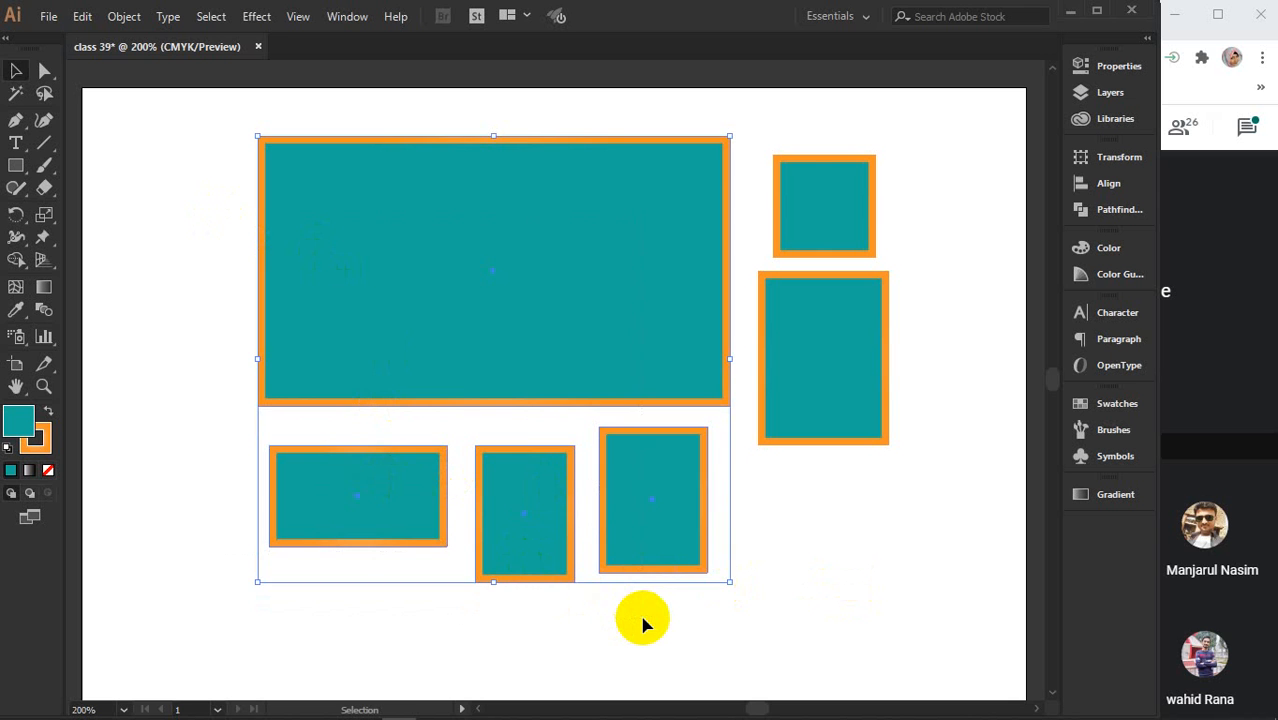
key(a)
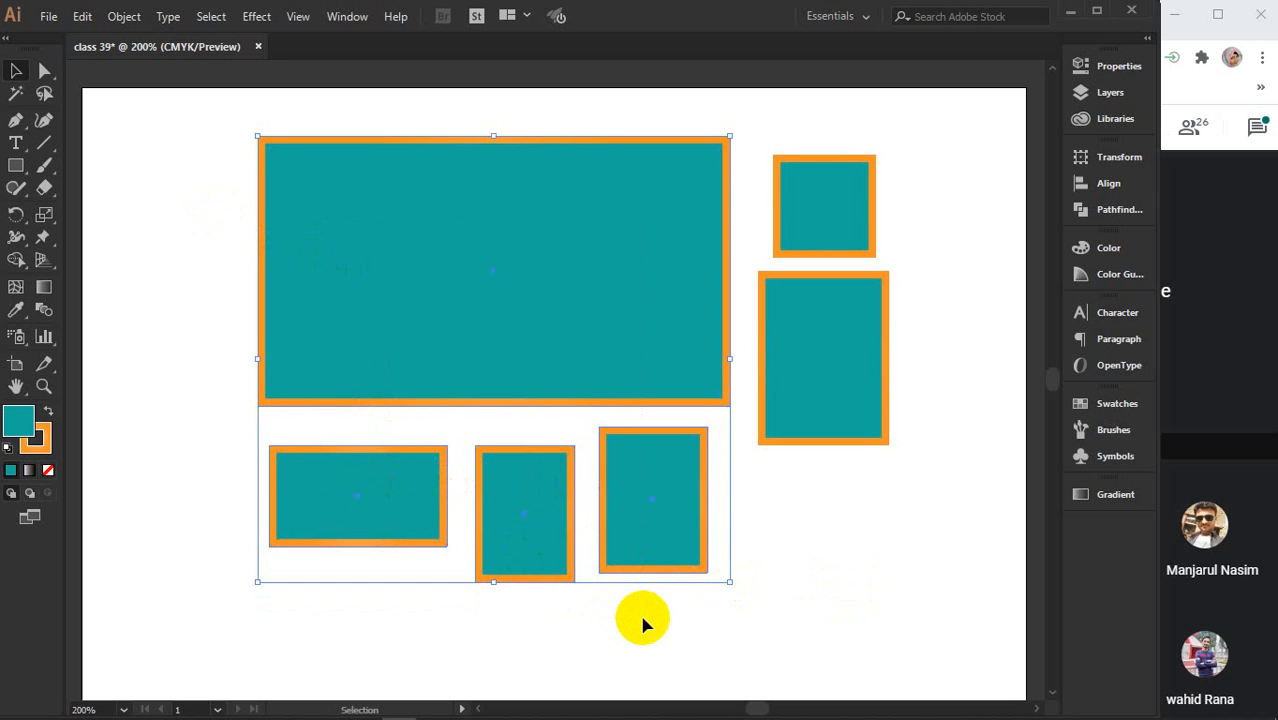
click(923, 582)
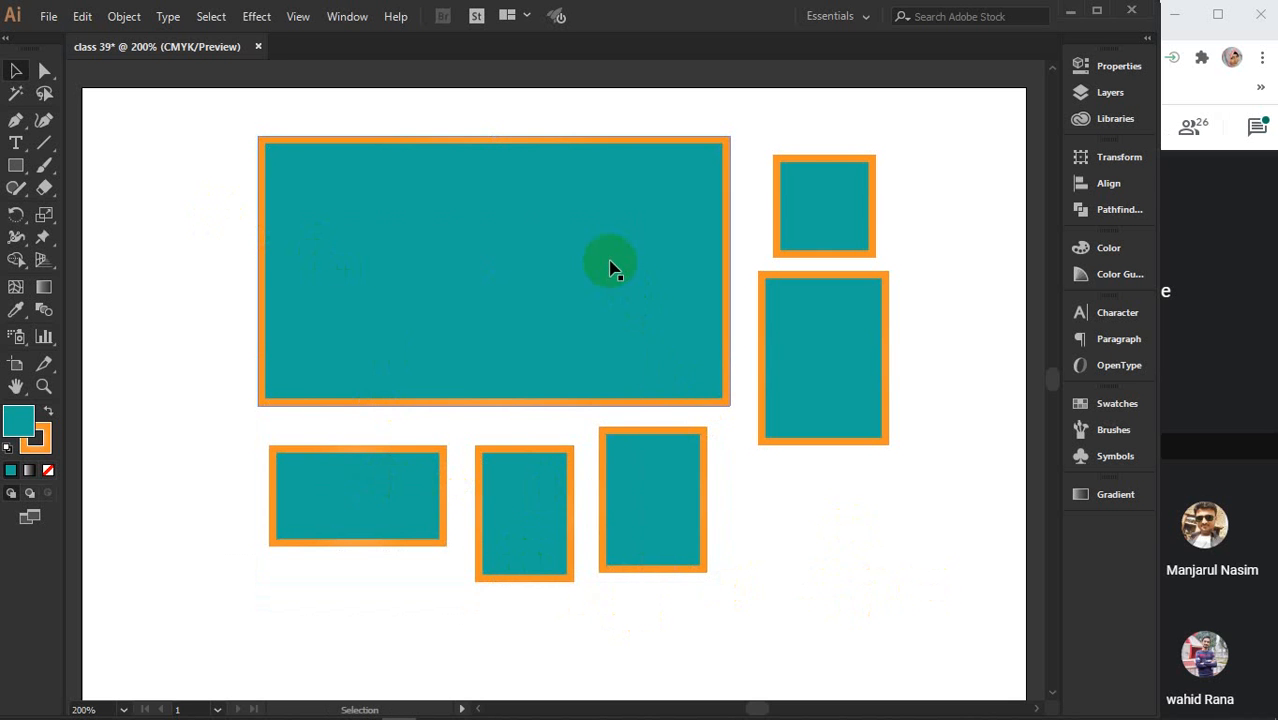
drag(613, 268, 540, 266)
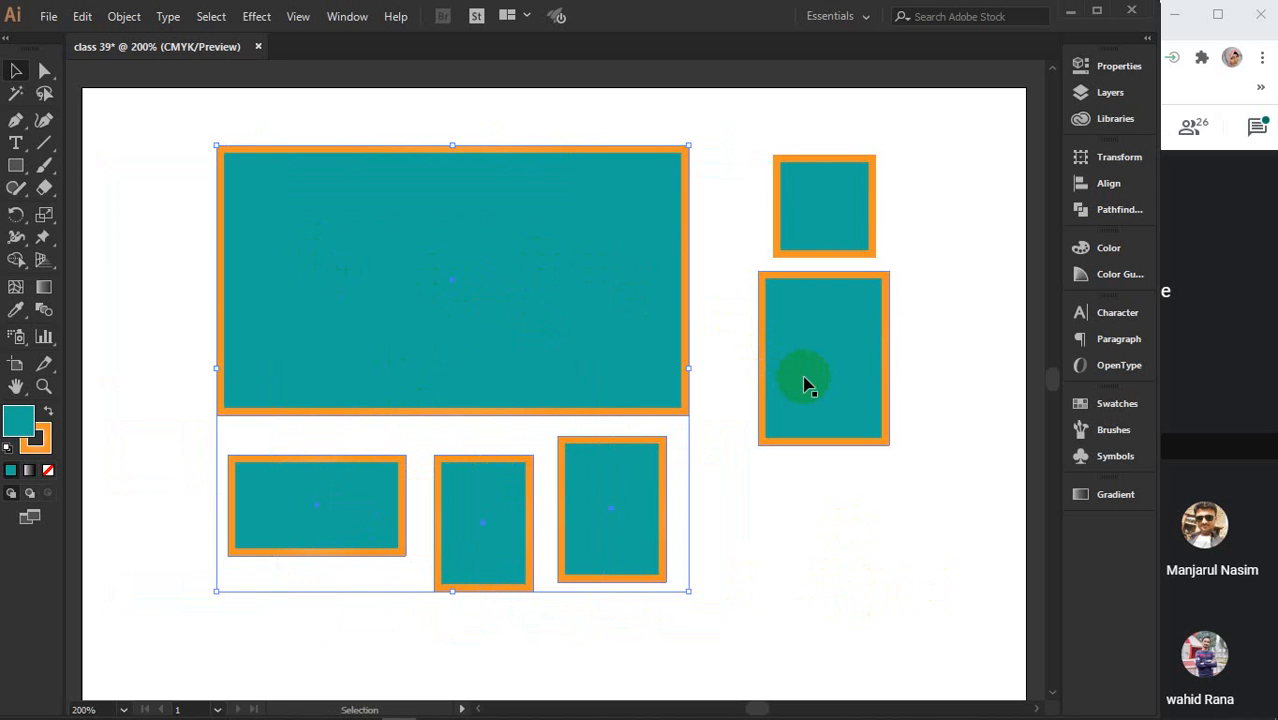
Group the square with the upright rectangle beneath it, and reposition both this group and the large rectangle's group on the artboard
drag(884, 542, 805, 230)
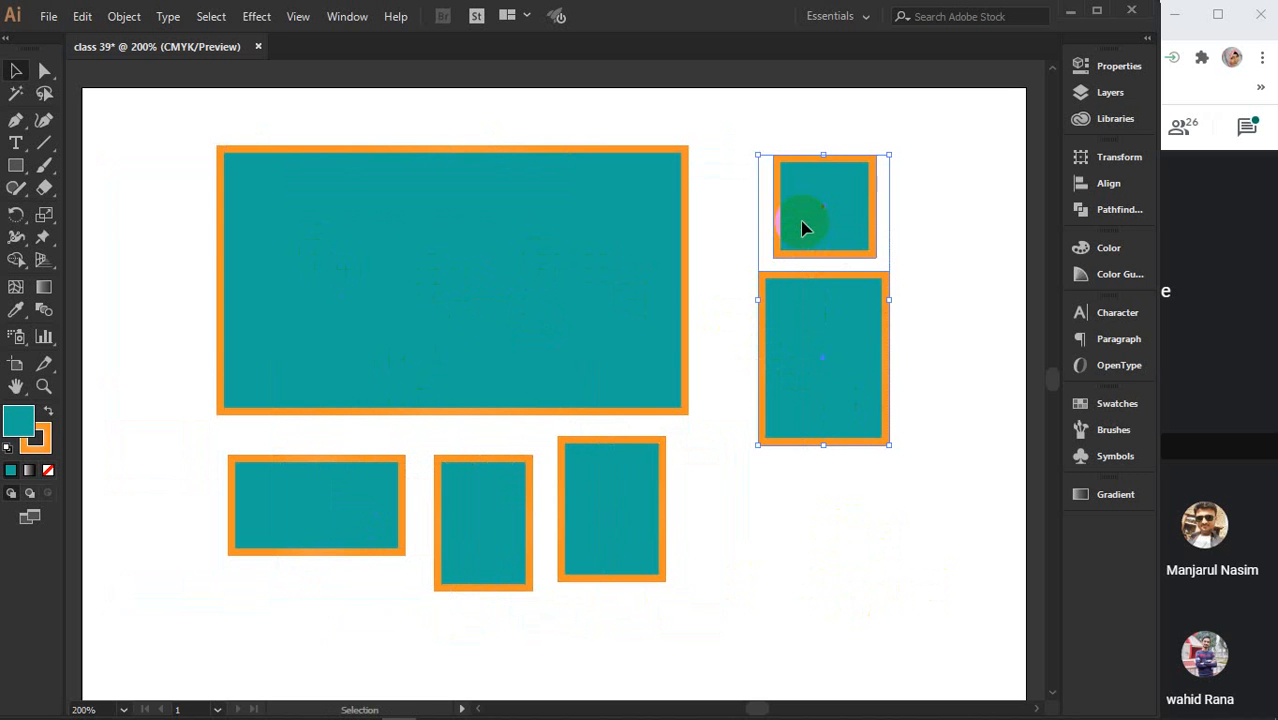
click(815, 450)
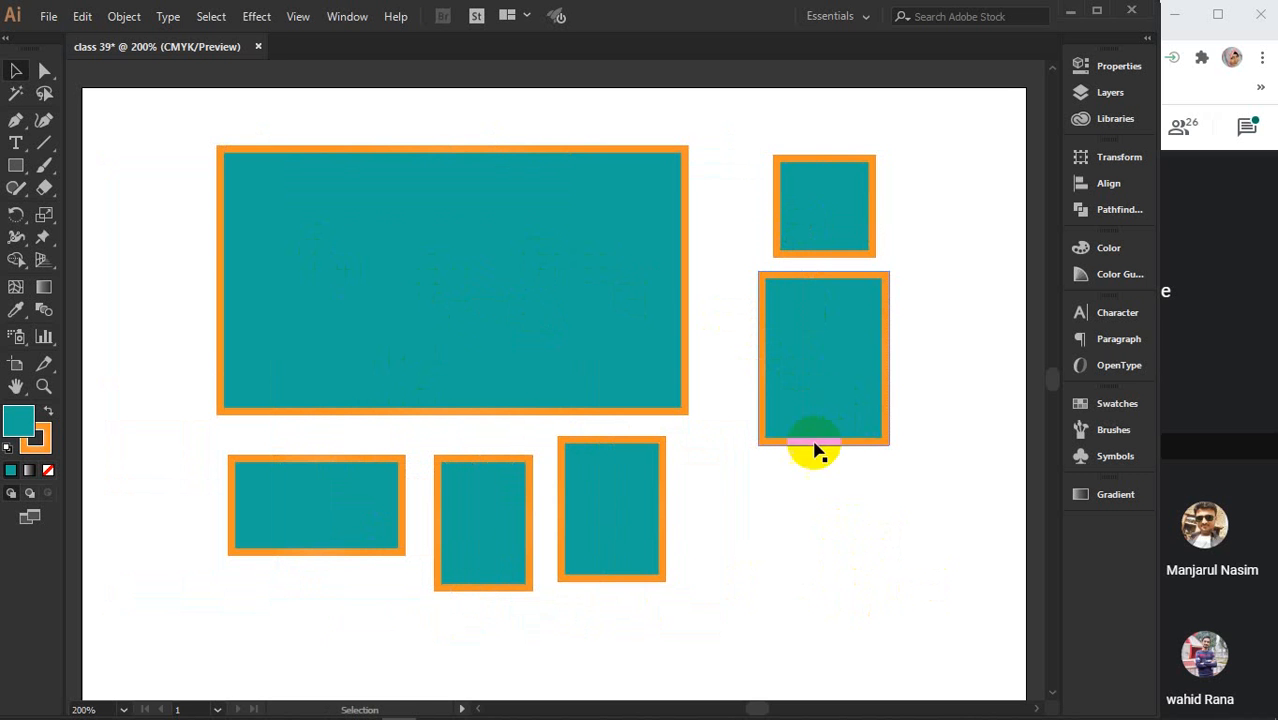
click(807, 394)
drag(807, 394, 847, 365)
drag(571, 320, 629, 361)
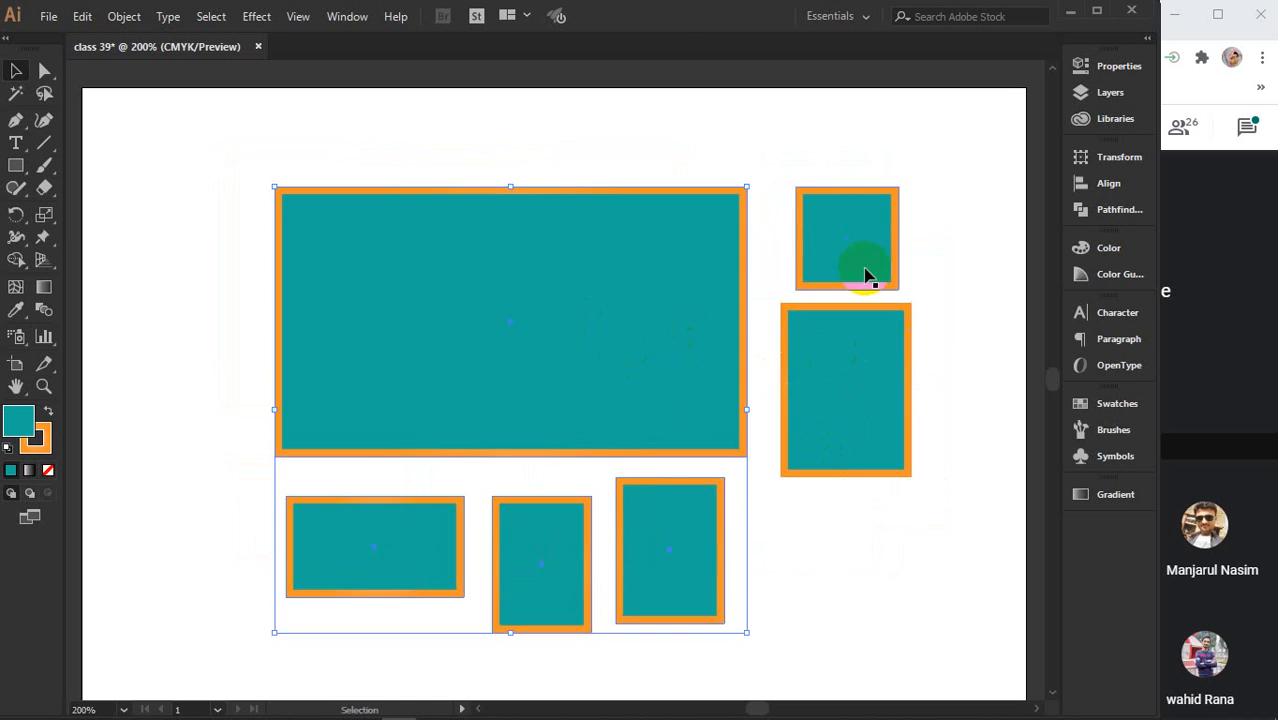
Combine the two groups into one group and move it slightly up the artboard
shift+click(856, 342)
click(595, 443)
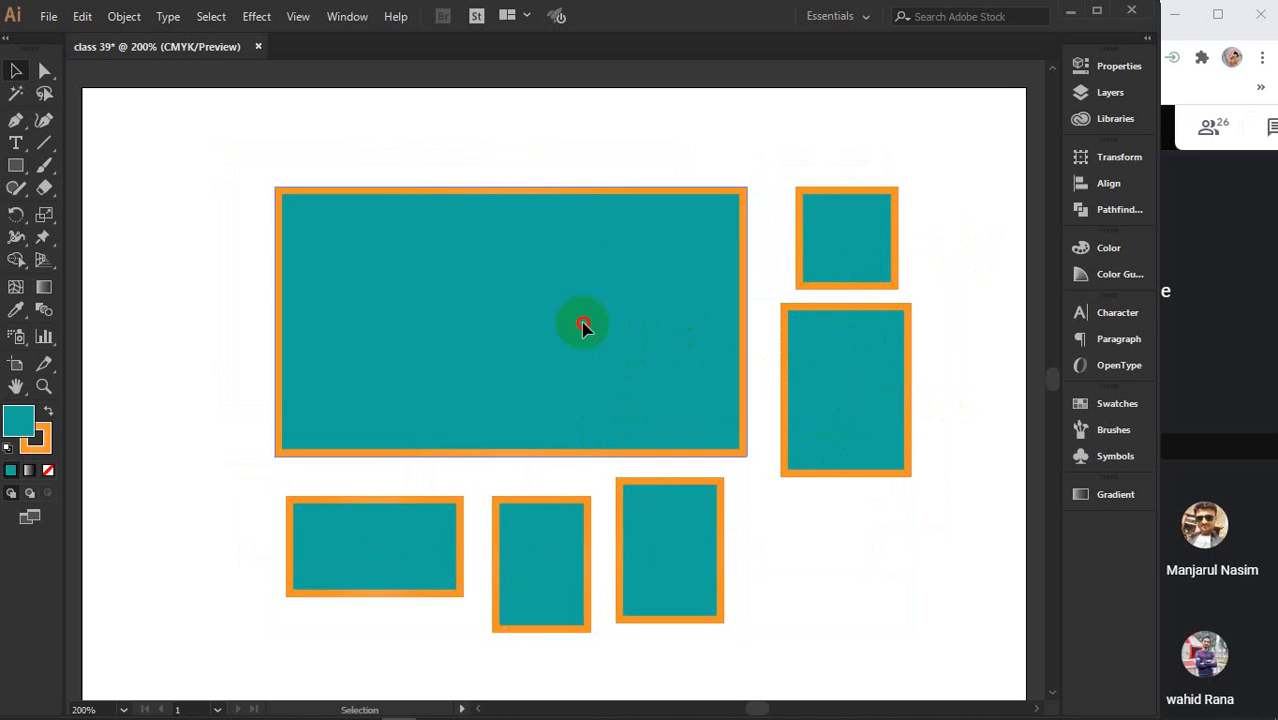
mouse_move(582, 325)
mouse_down()
mouse_move(707, 277)
mouse_move(516, 217)
mouse_move(550, 318)
mouse_move(551, 385)
mouse_move(559, 326)
mouse_up()
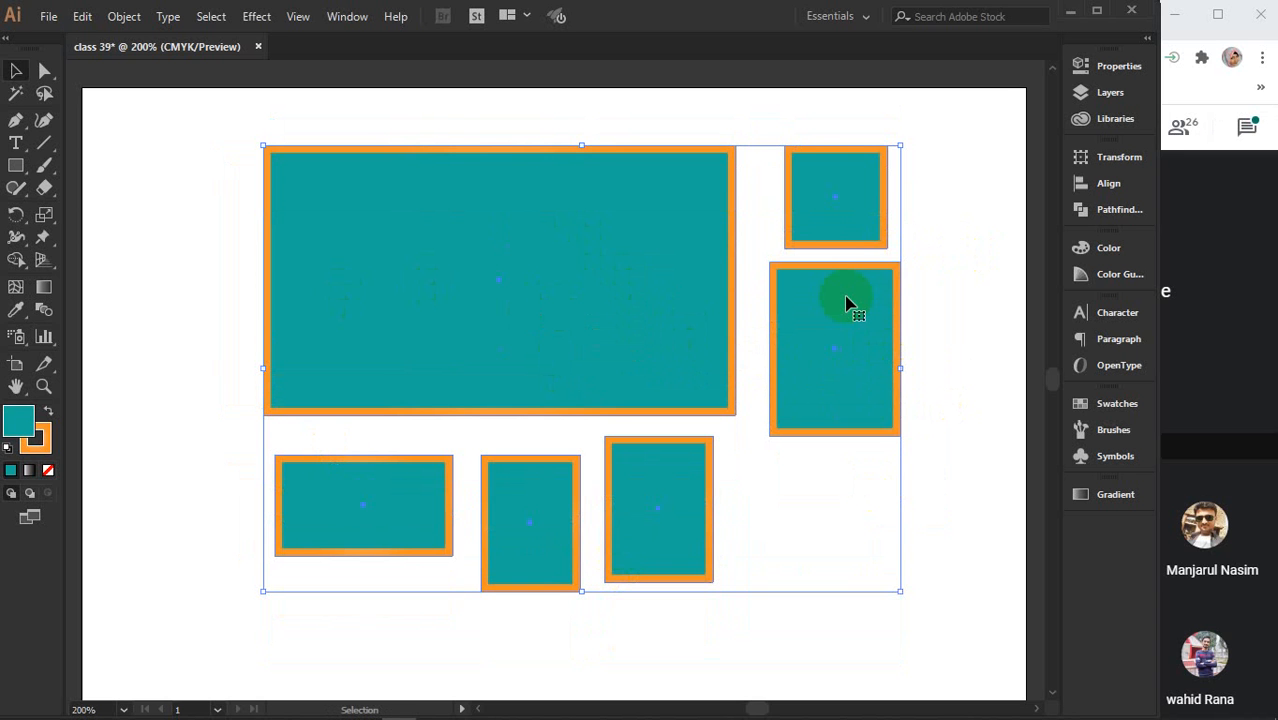
Ungroup the combined group and move the square-and-rectangle group farther away from the large rectangle
key(ctrl)
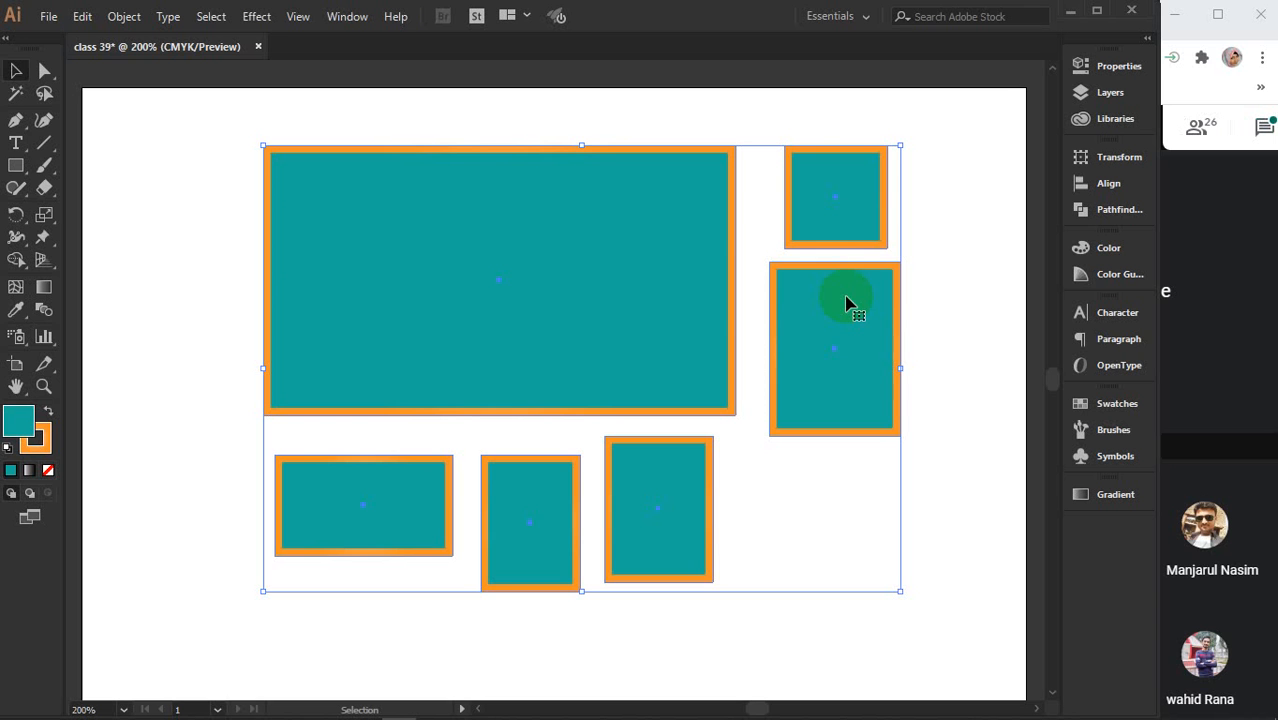
click(981, 506)
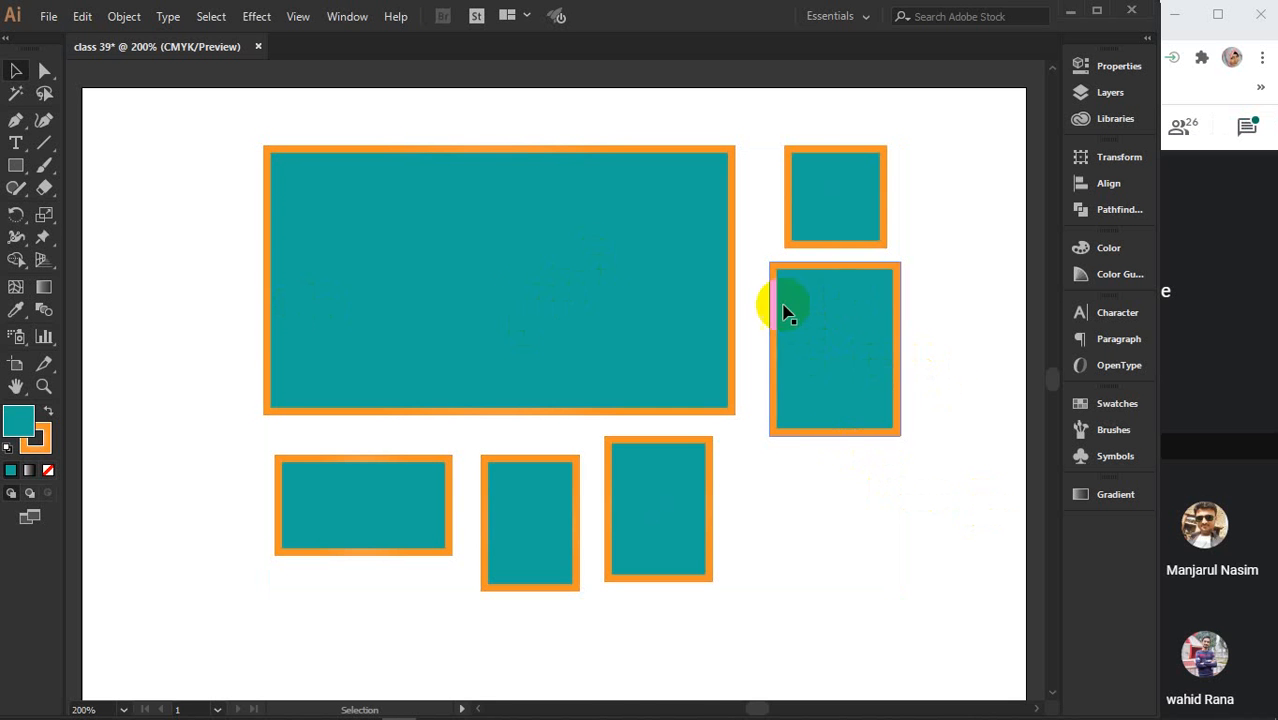
click(840, 383)
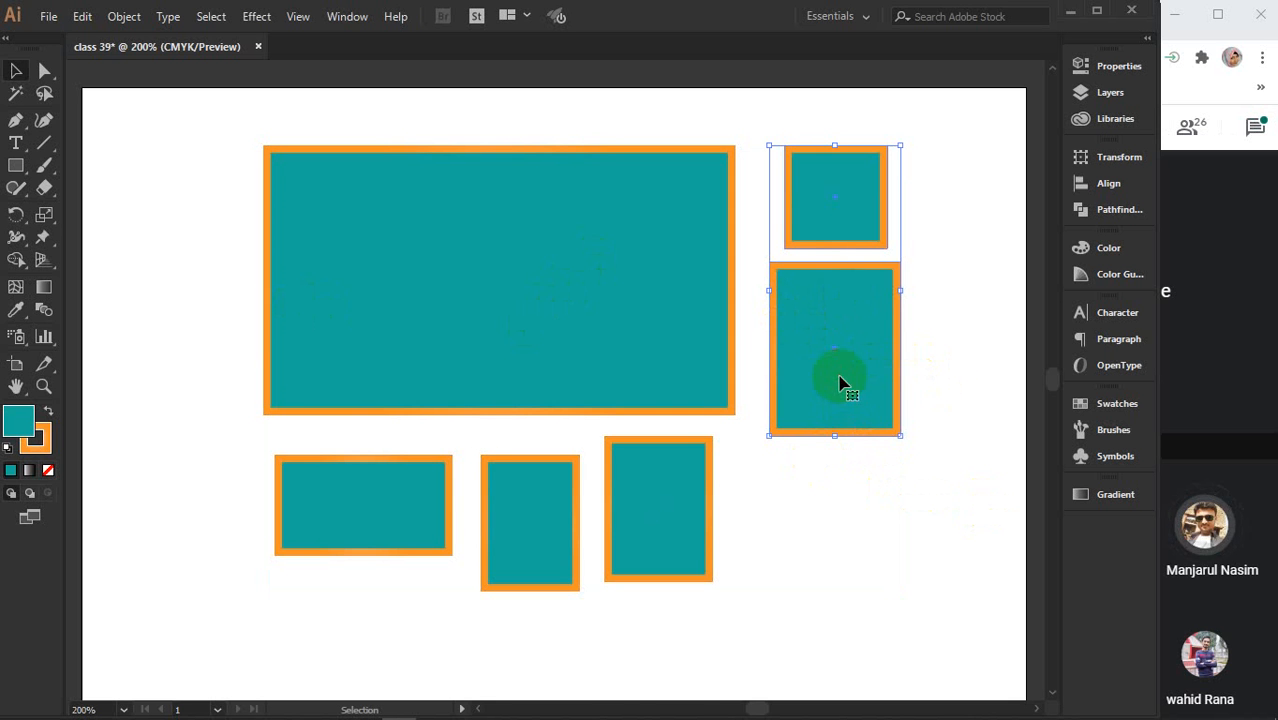
drag(860, 403, 913, 497)
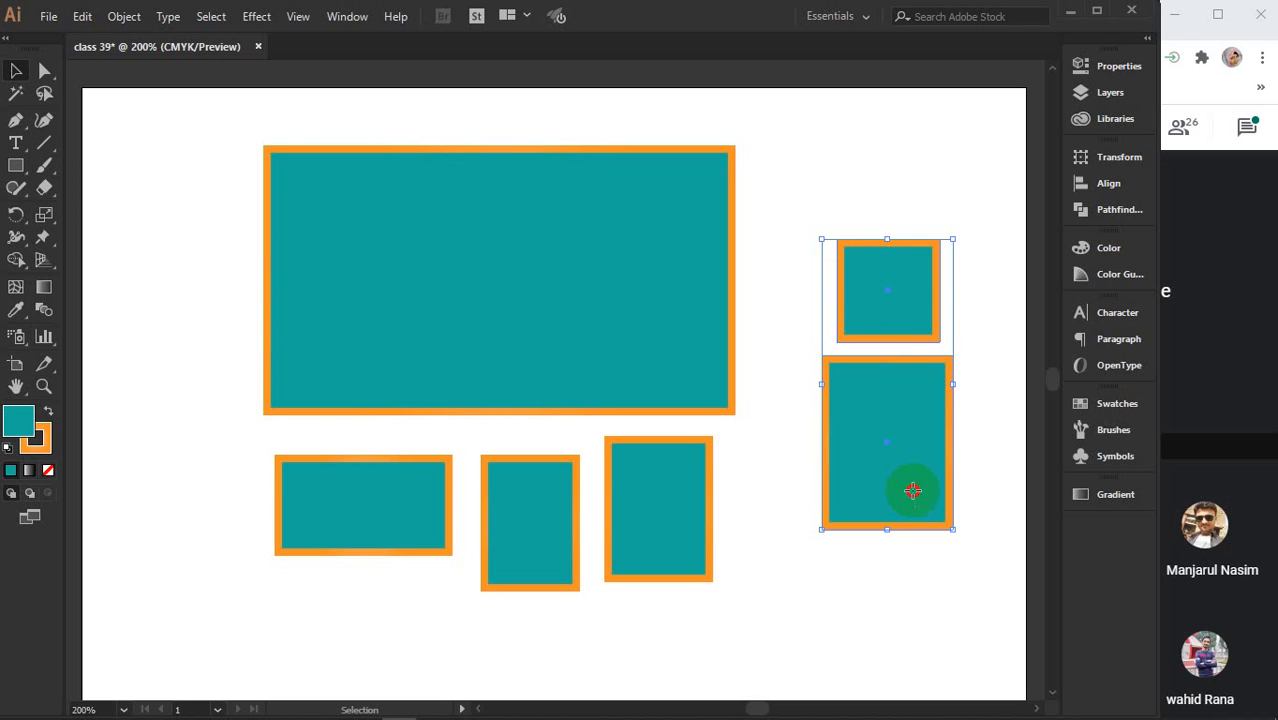
drag(912, 490, 908, 442)
Expand Layer 1 and its first group in the layer list to examine the group structure
click(1118, 93)
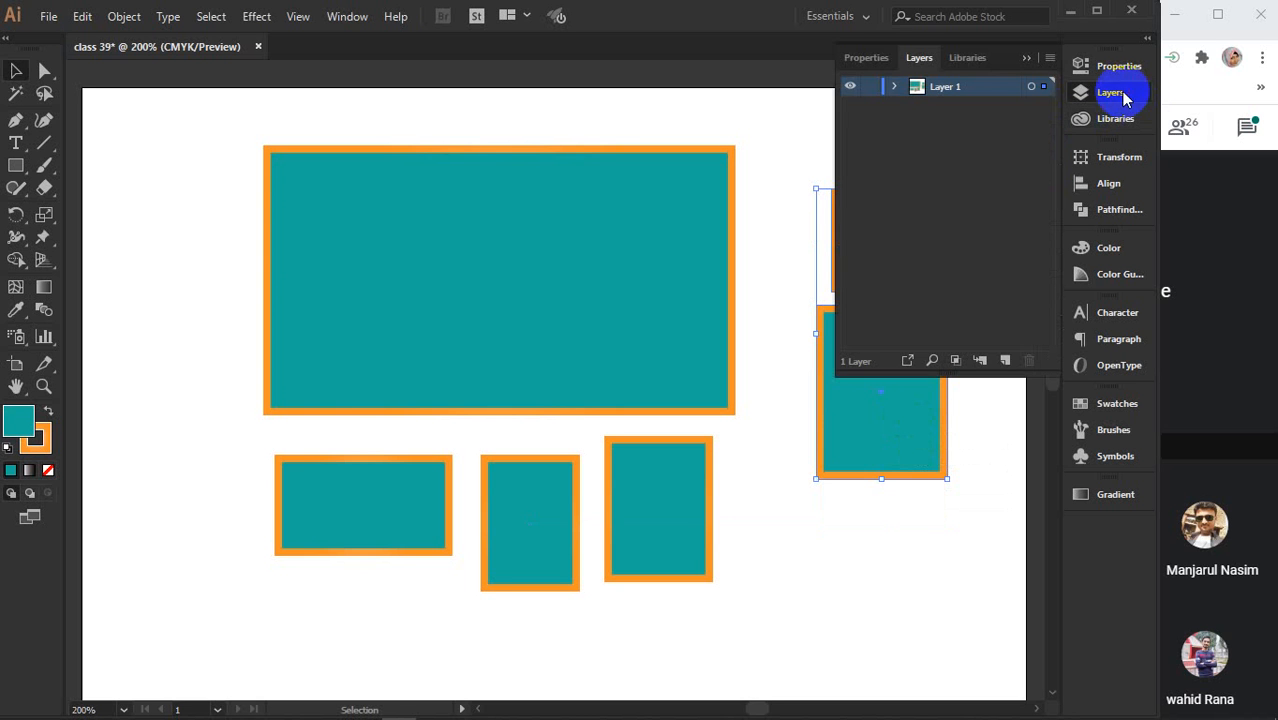
click(896, 88)
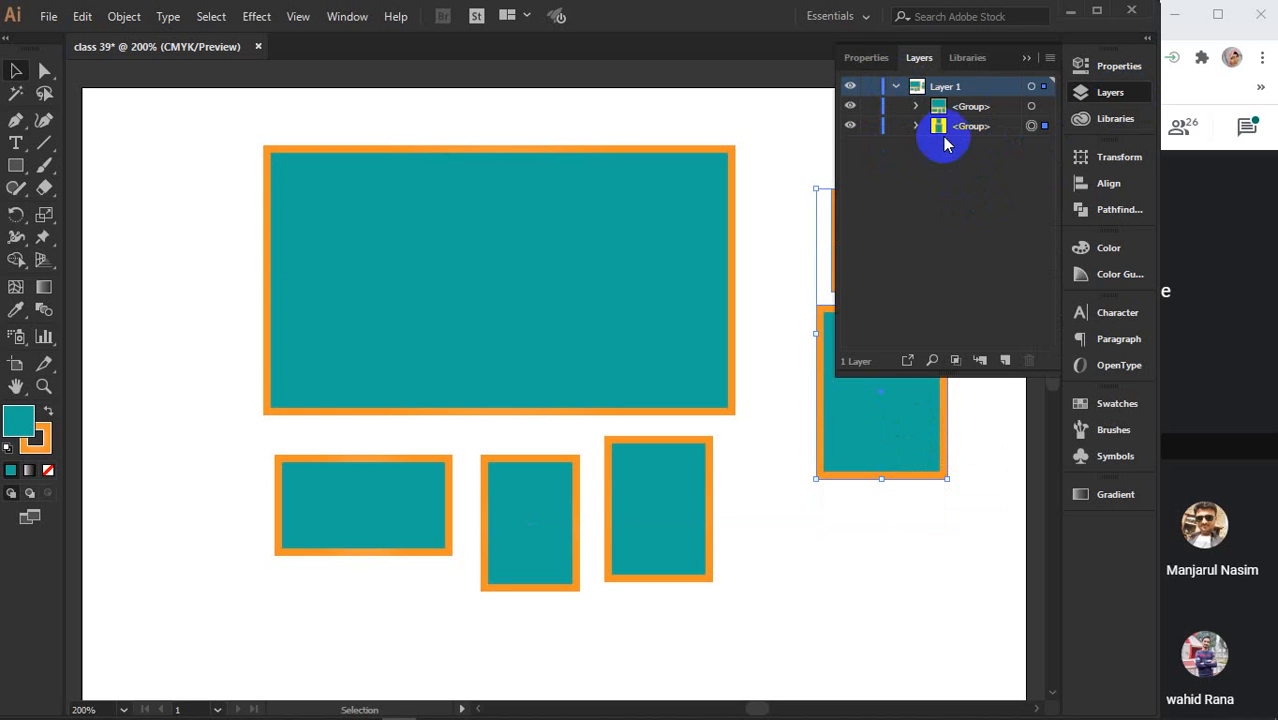
click(916, 106)
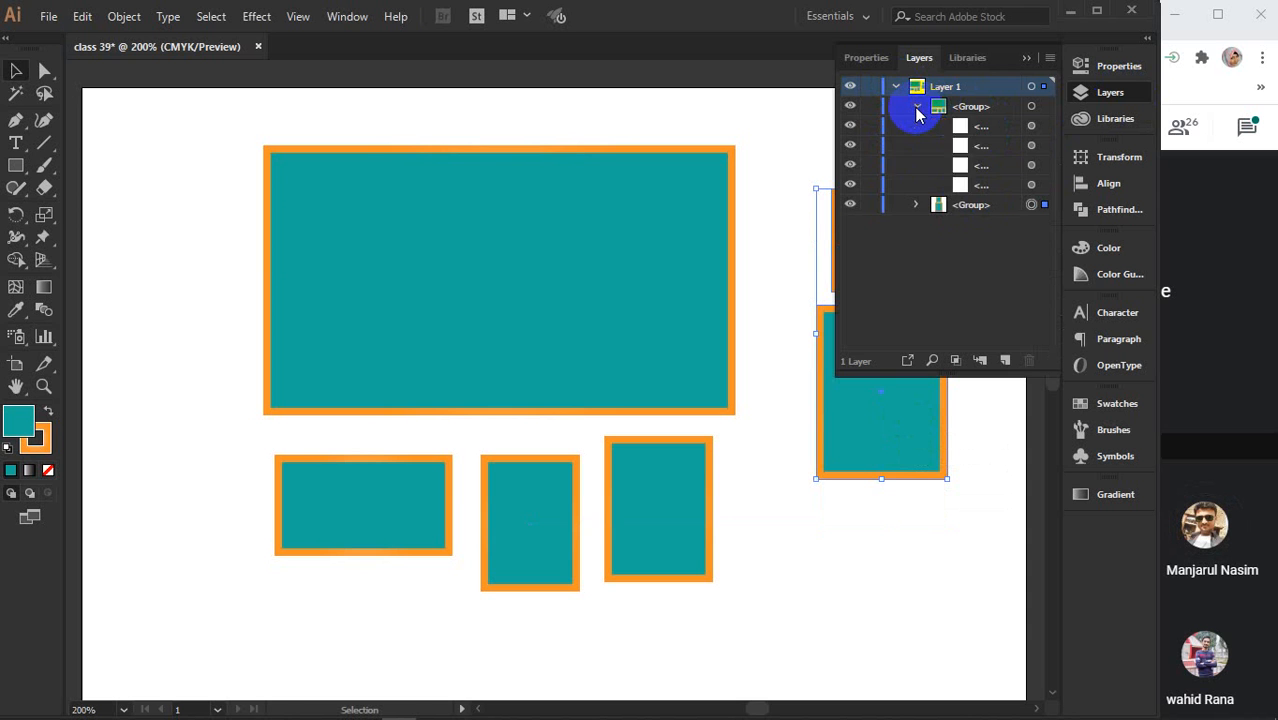
Examine the contents of the second group in the layer list, and collapse both groups and Layer 1
click(916, 204)
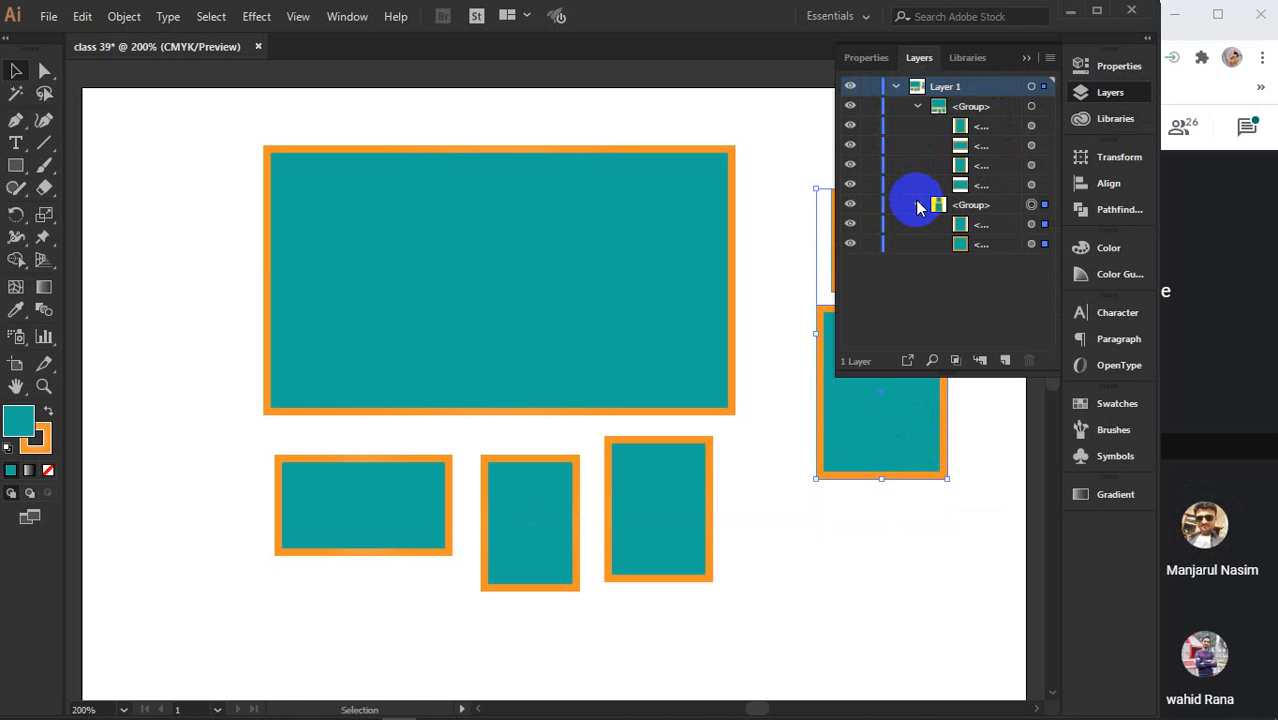
click(1045, 206)
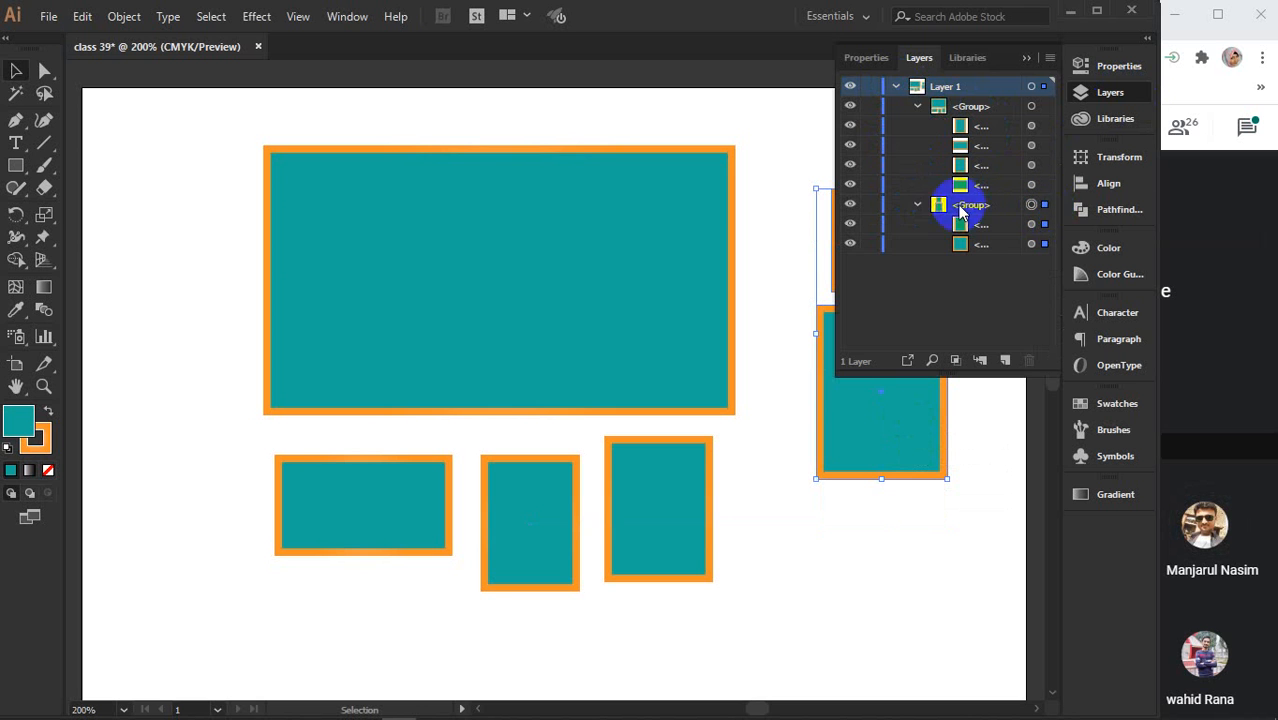
click(916, 206)
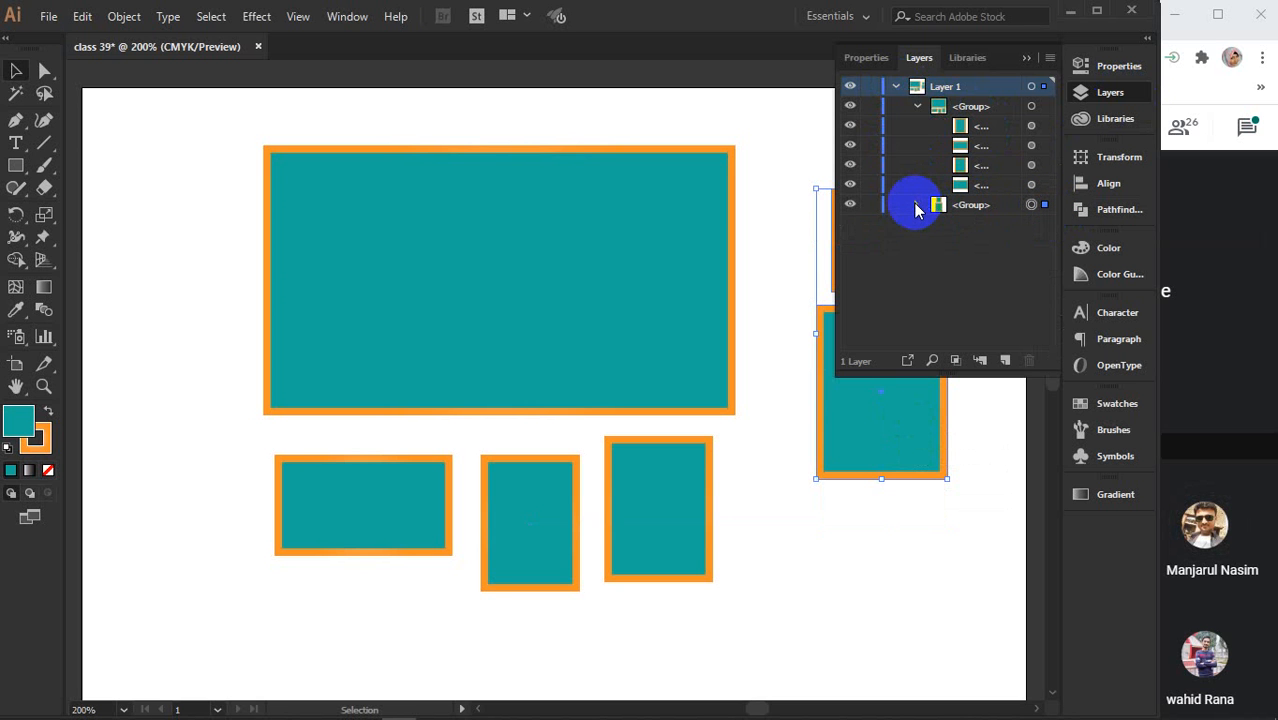
click(917, 106)
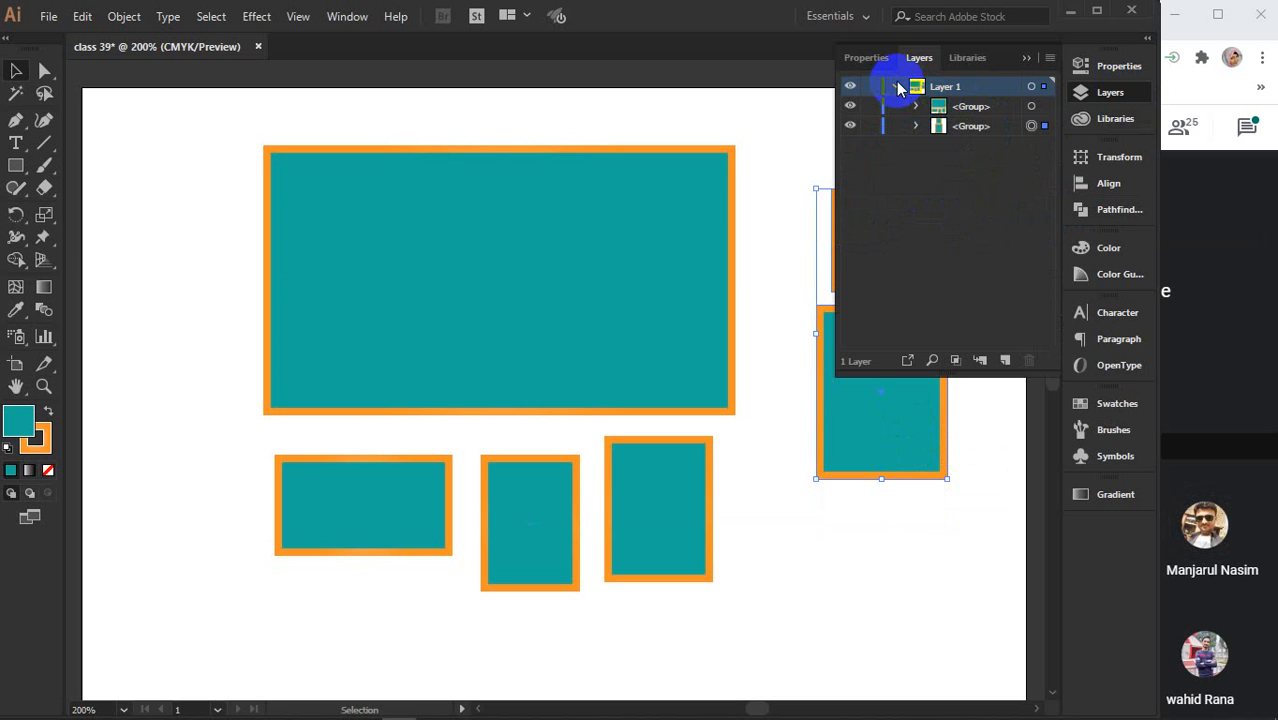
click(895, 86)
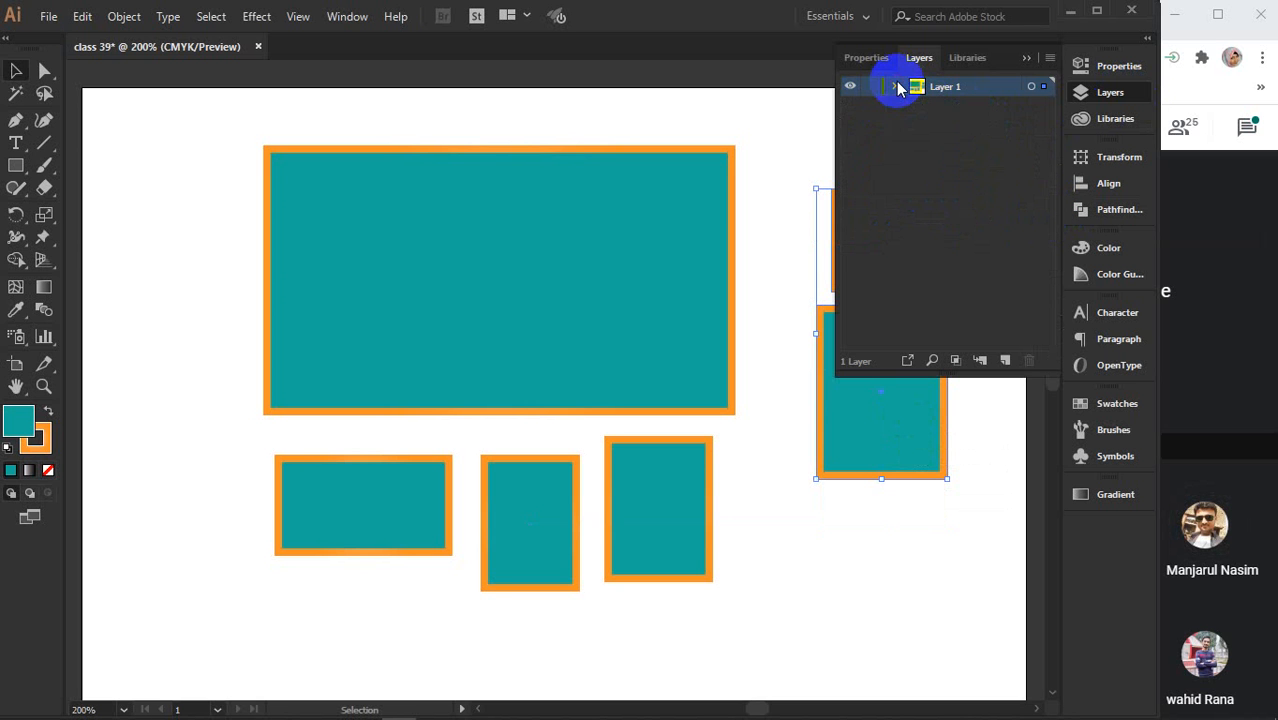
click(1024, 57)
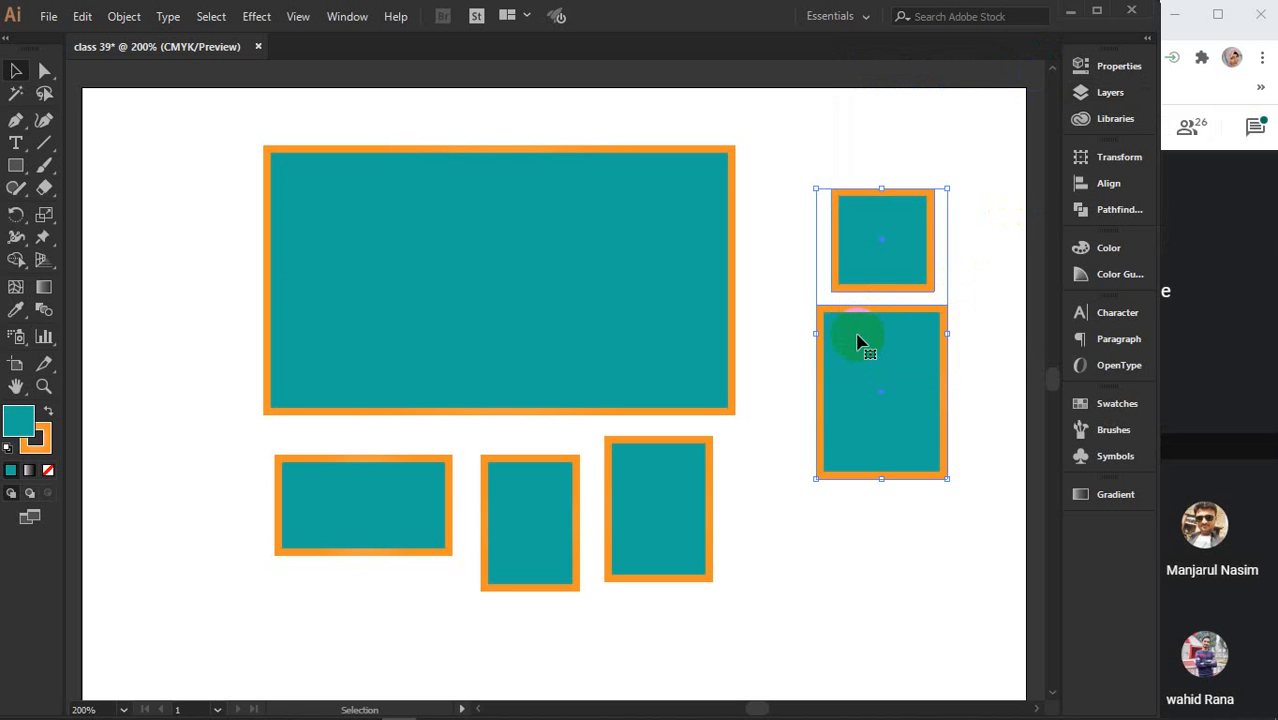
Ungroup the square-and-rectangle group and check that the upright rectangle and the square can each be selected separately
click(793, 158)
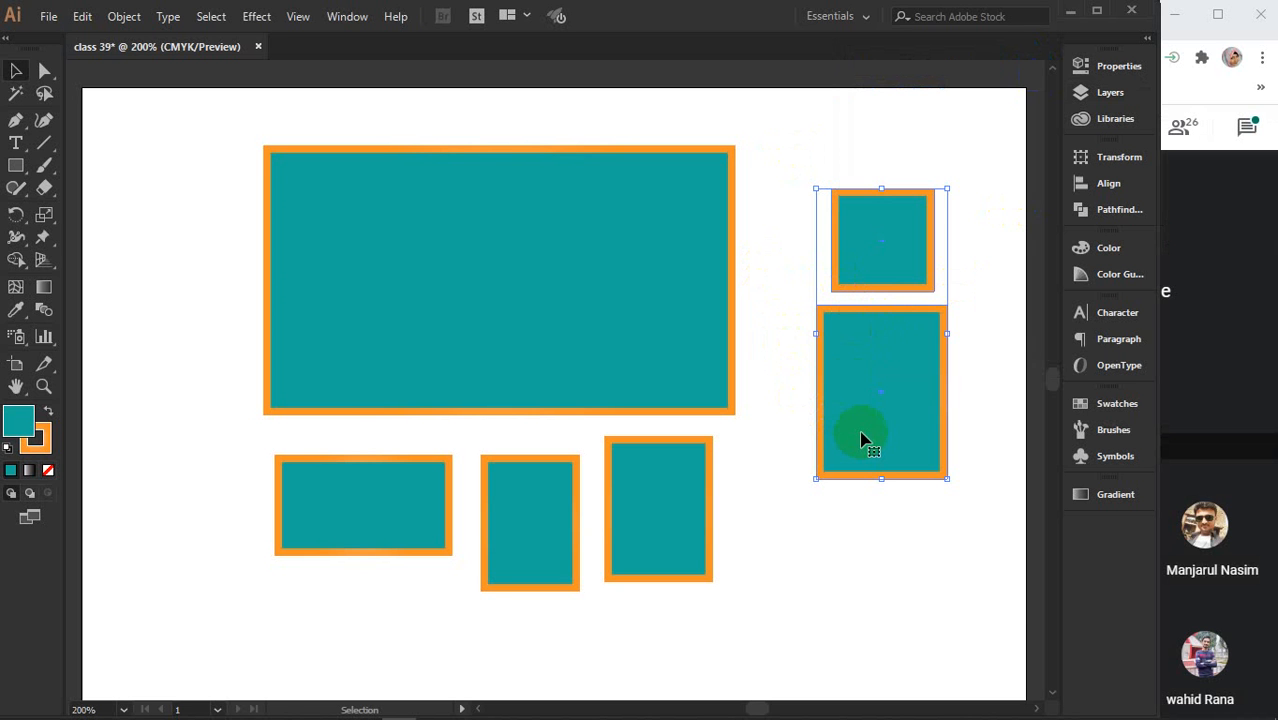
right_click(873, 340)
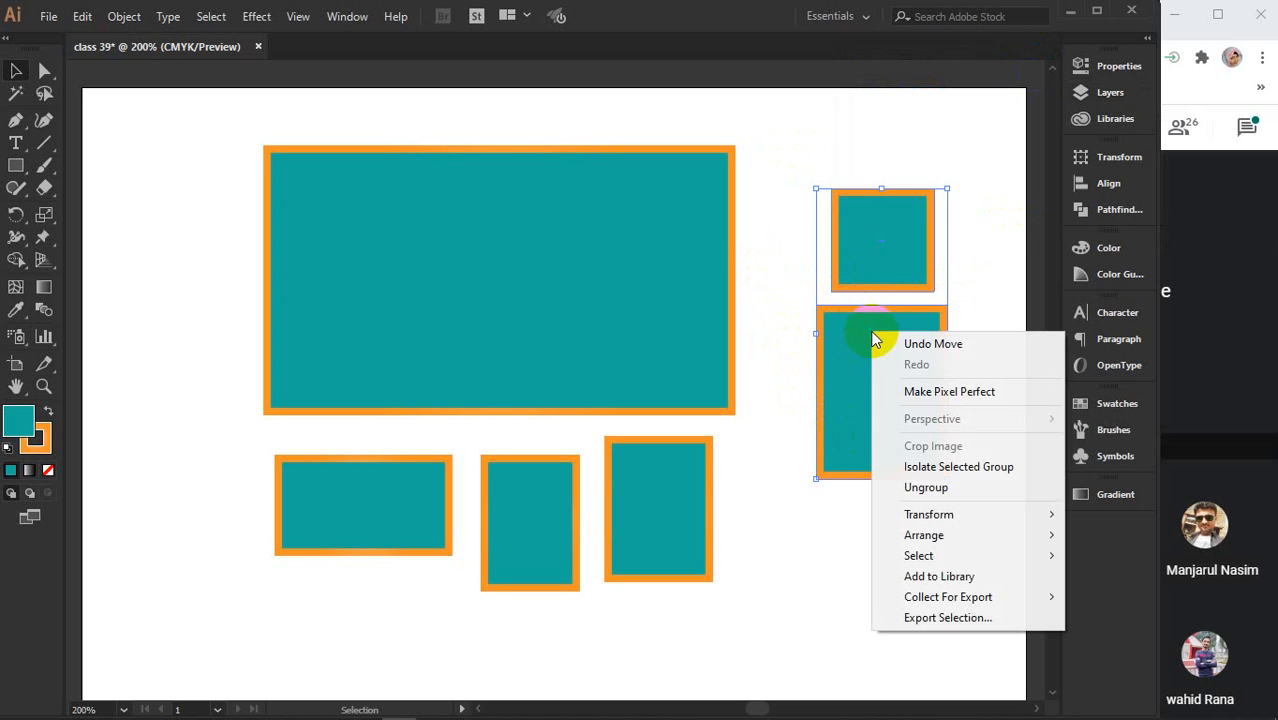
click(940, 490)
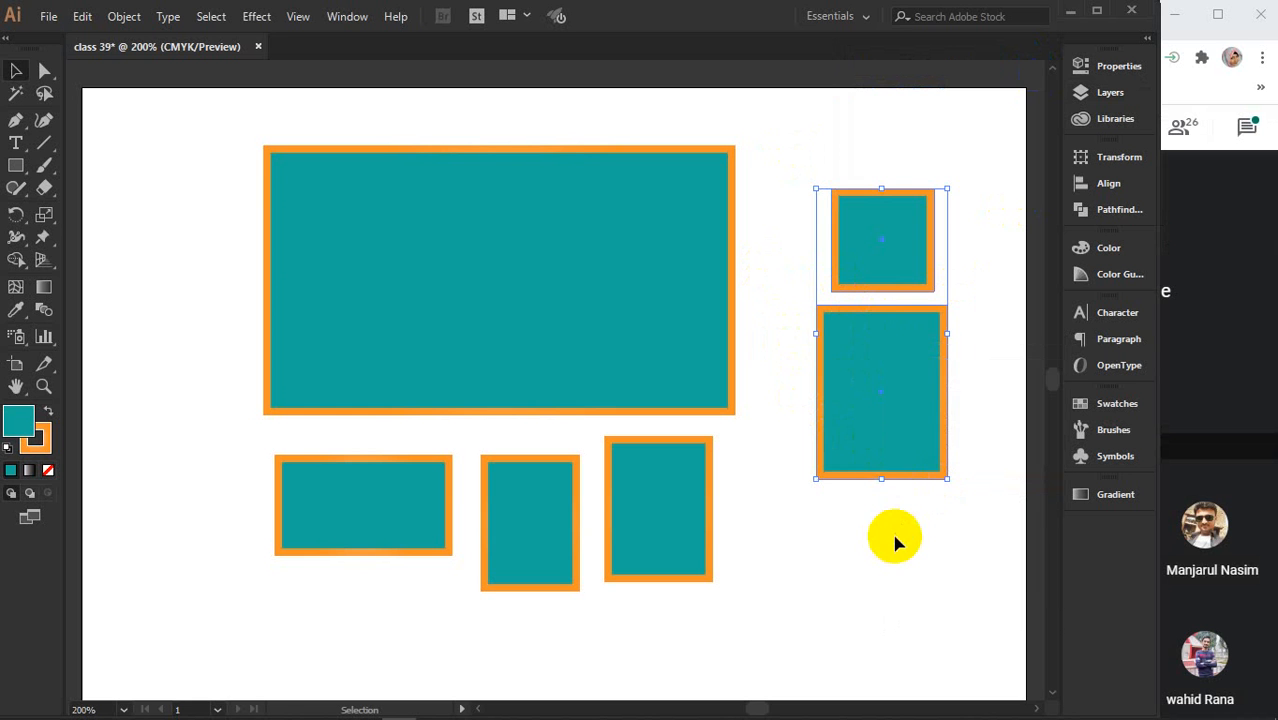
click(928, 560)
click(885, 394)
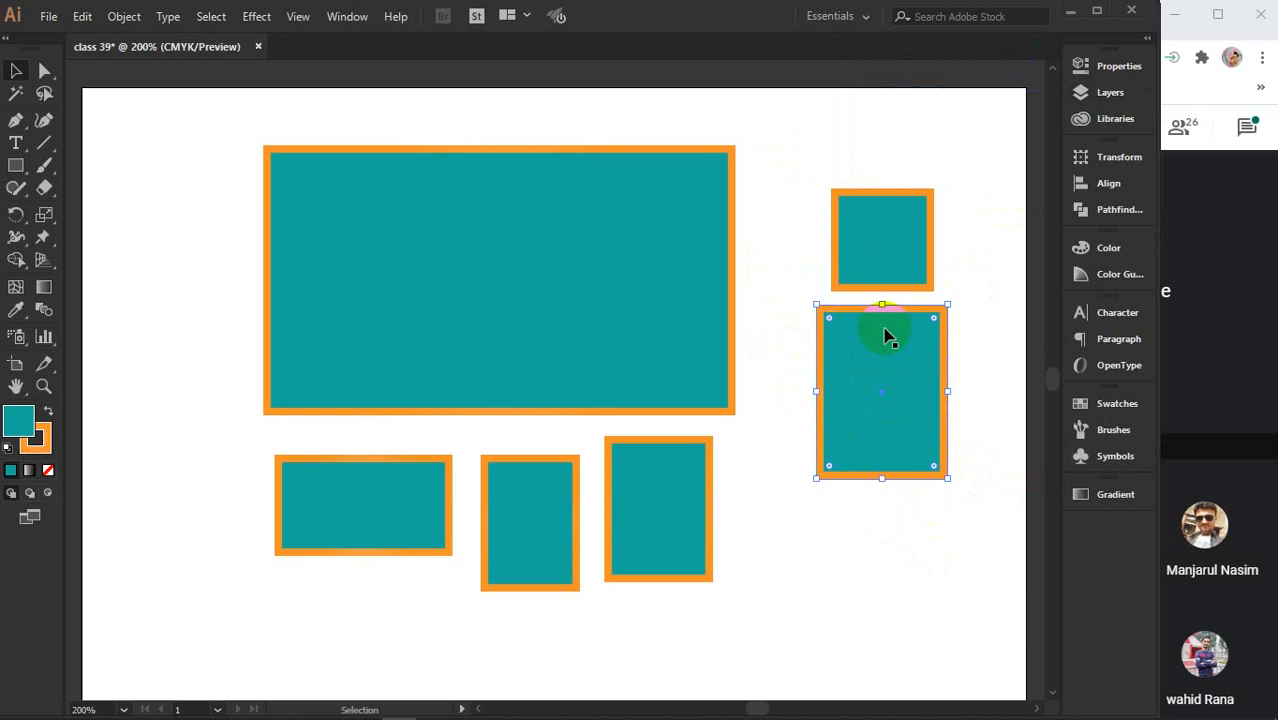
click(889, 245)
Select the large rectangle's group and look up the Ungroup command among the object commands
click(605, 275)
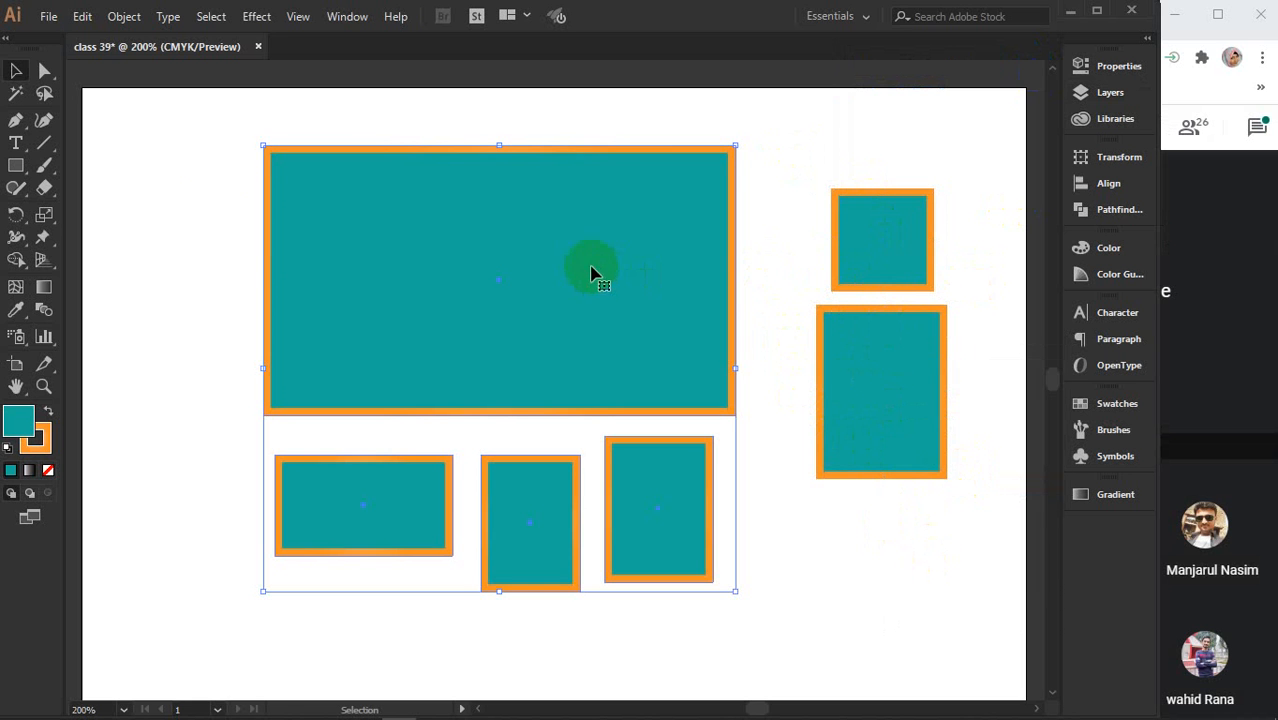
right_click(466, 275)
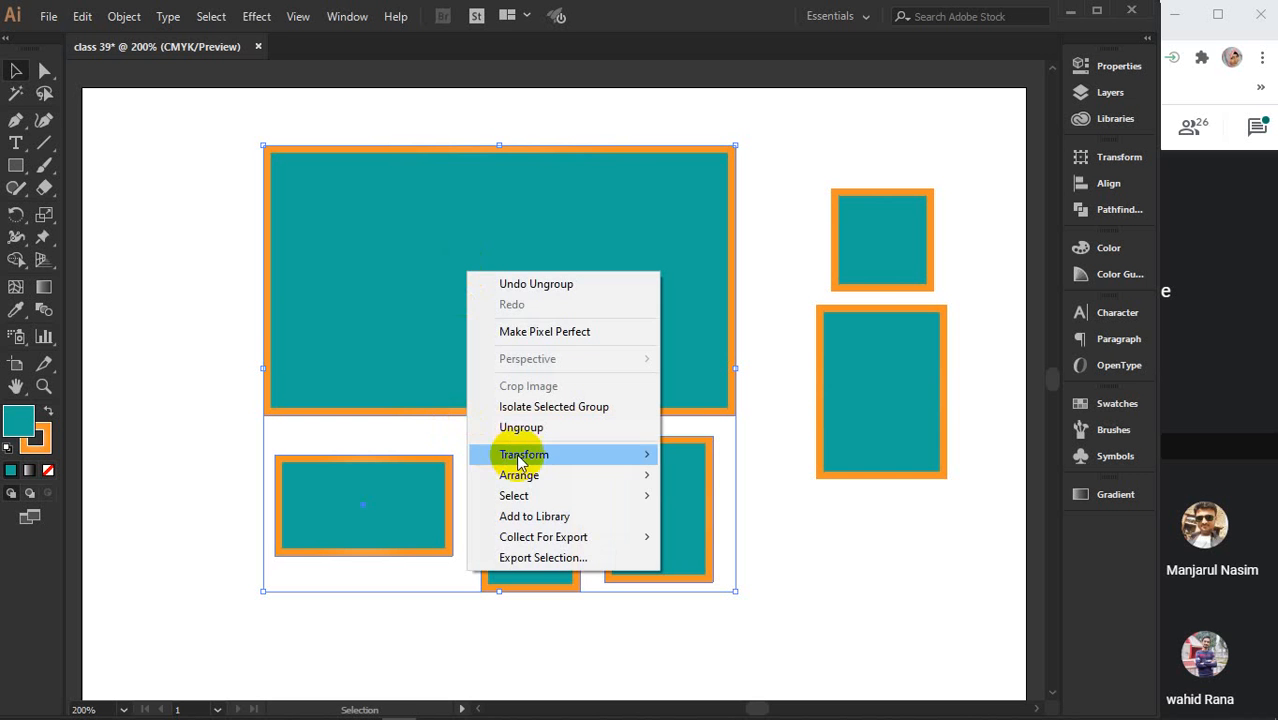
click(83, 17)
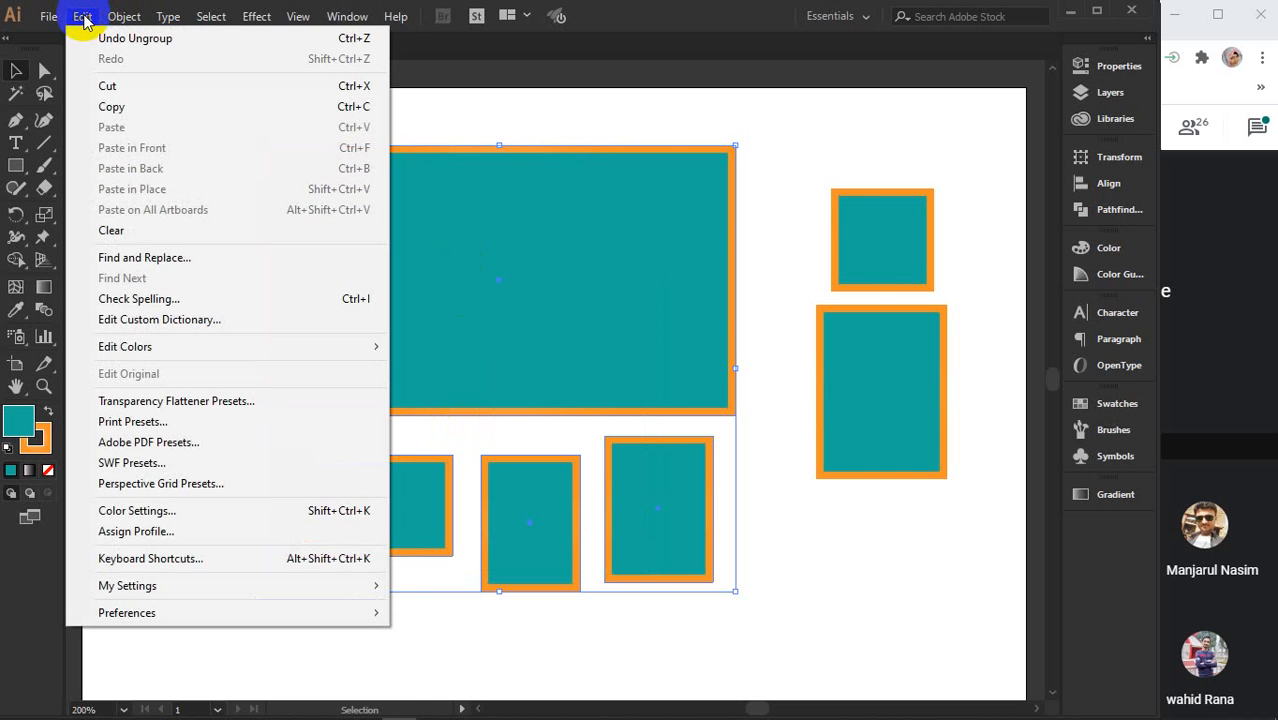
click(88, 17)
click(113, 18)
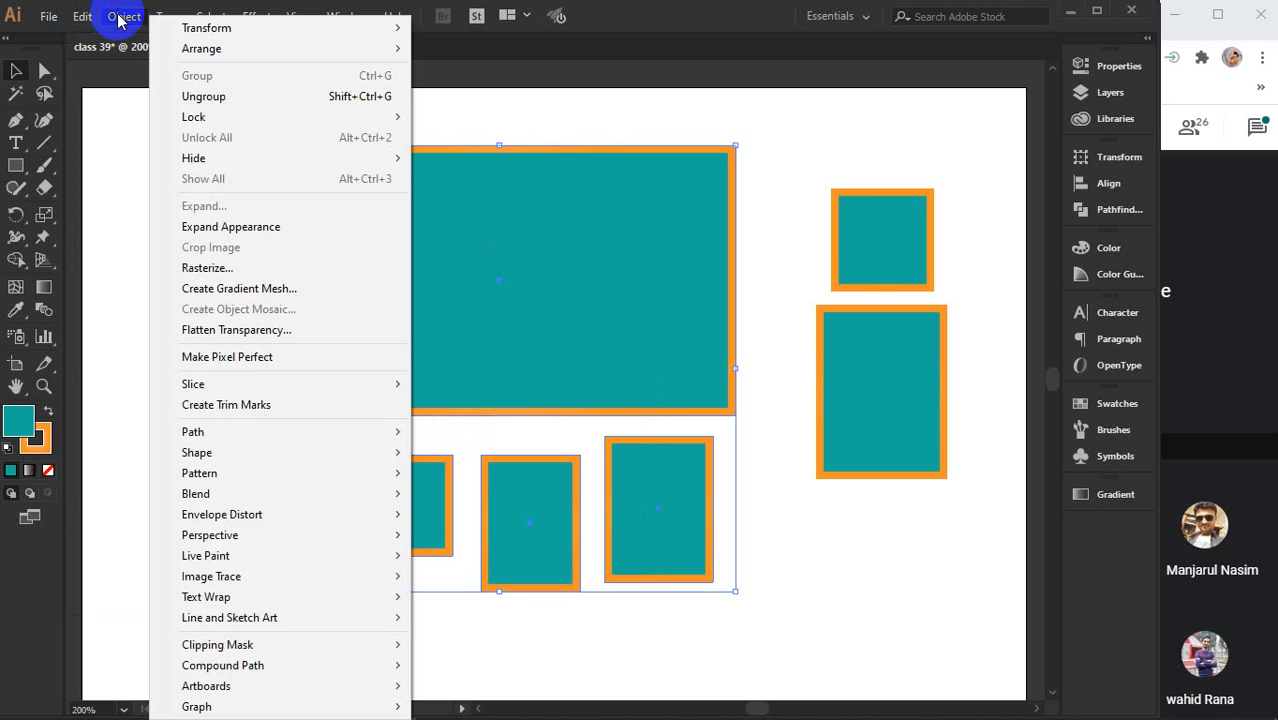
click(118, 18)
click(120, 19)
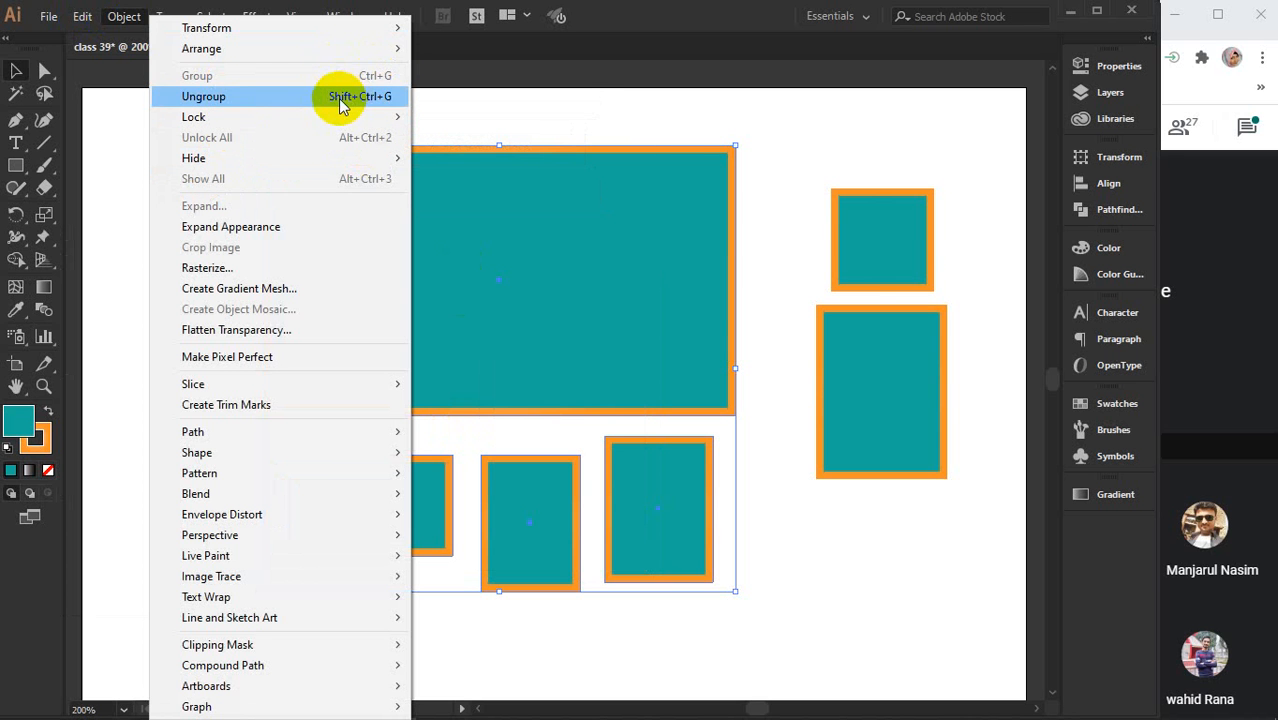
click(764, 312)
click(627, 340)
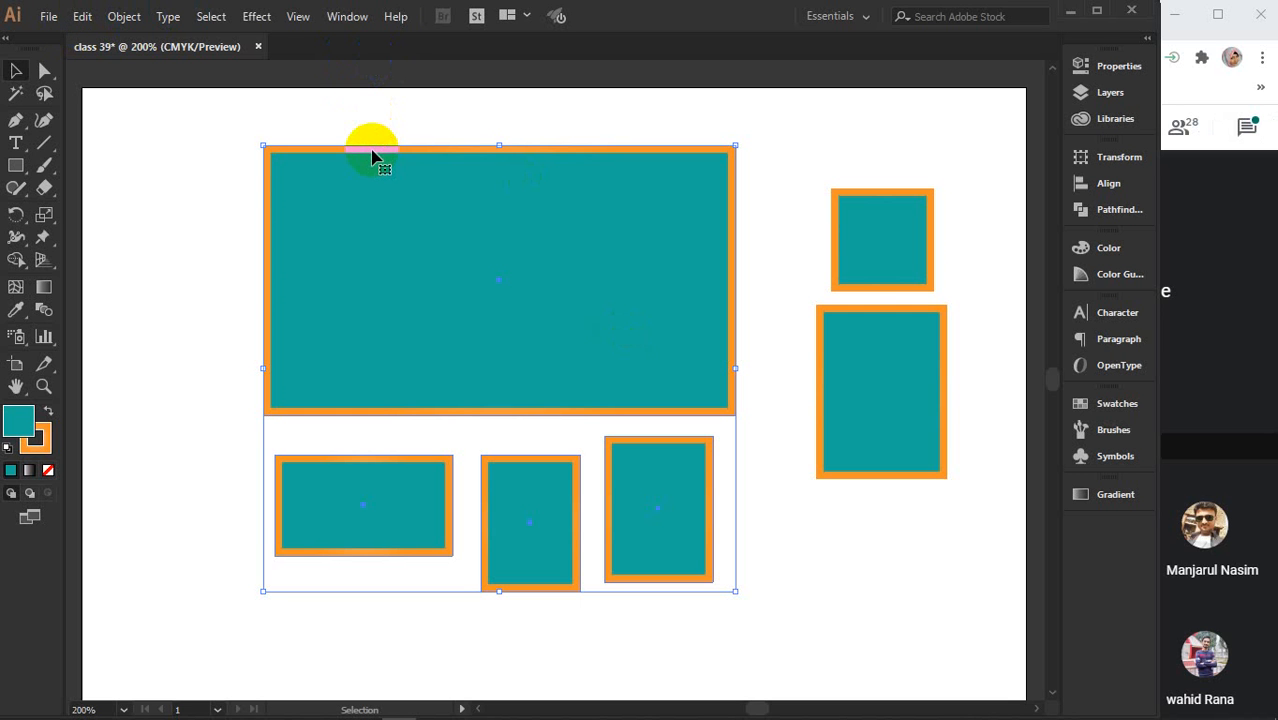
Ungroup the large rectangle from the three smaller rectangles beneath it and select each one individually
right_click(470, 278)
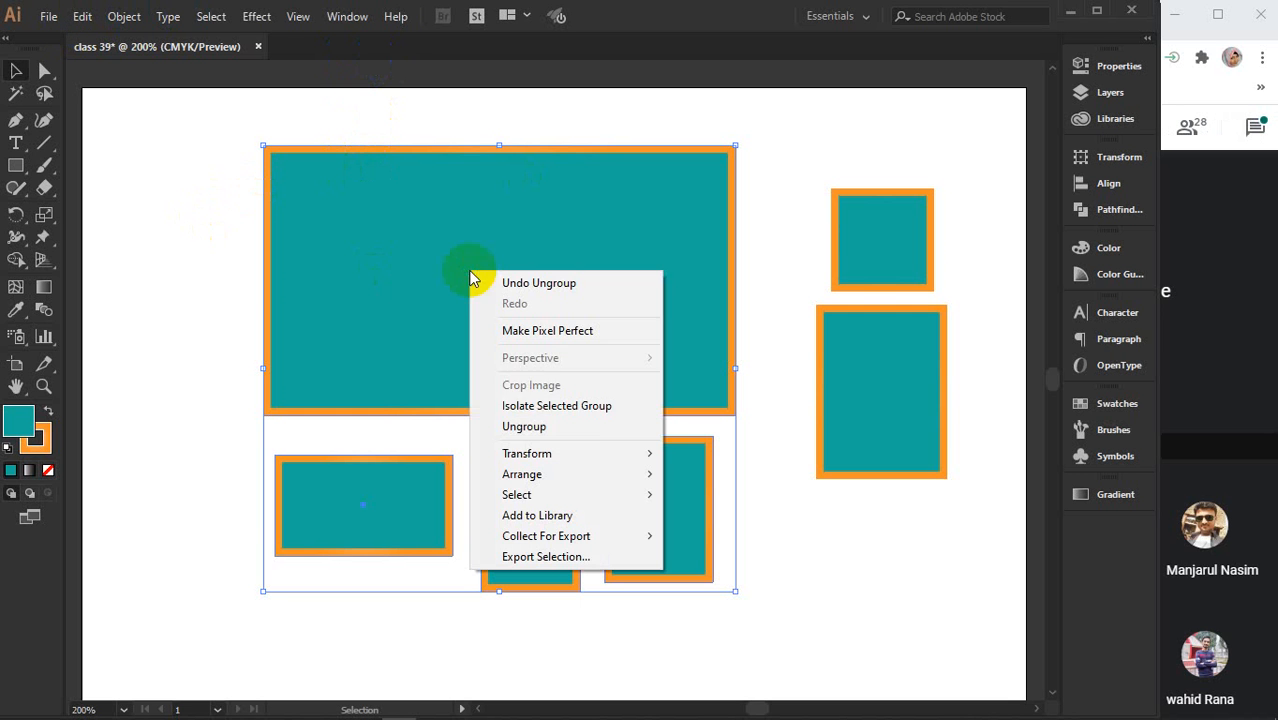
click(390, 265)
key(ctrl)
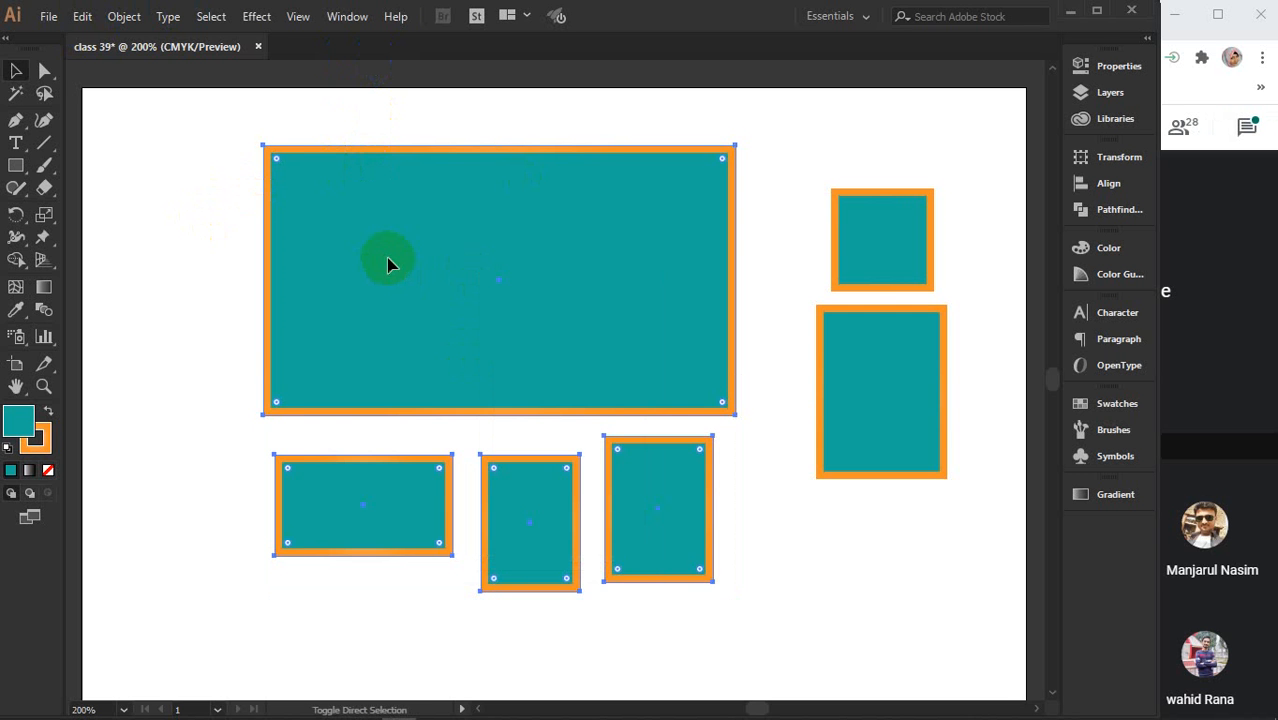
click(602, 302)
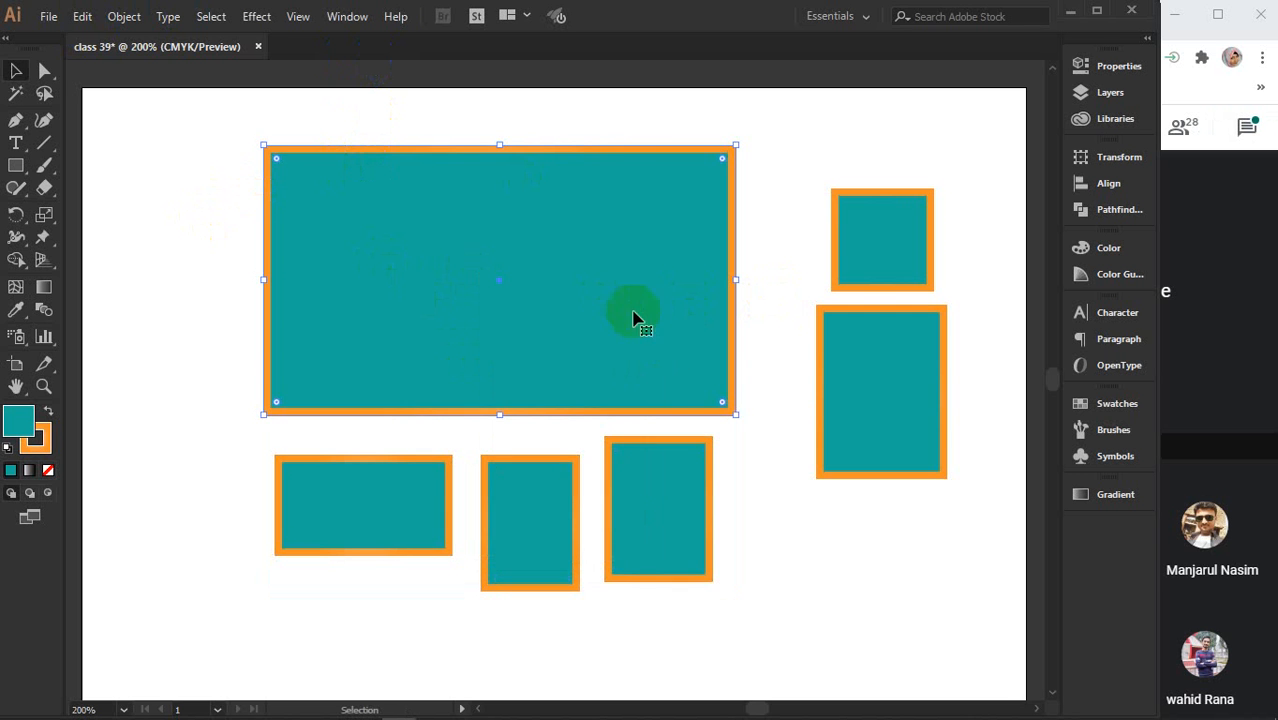
click(705, 465)
click(530, 538)
click(397, 508)
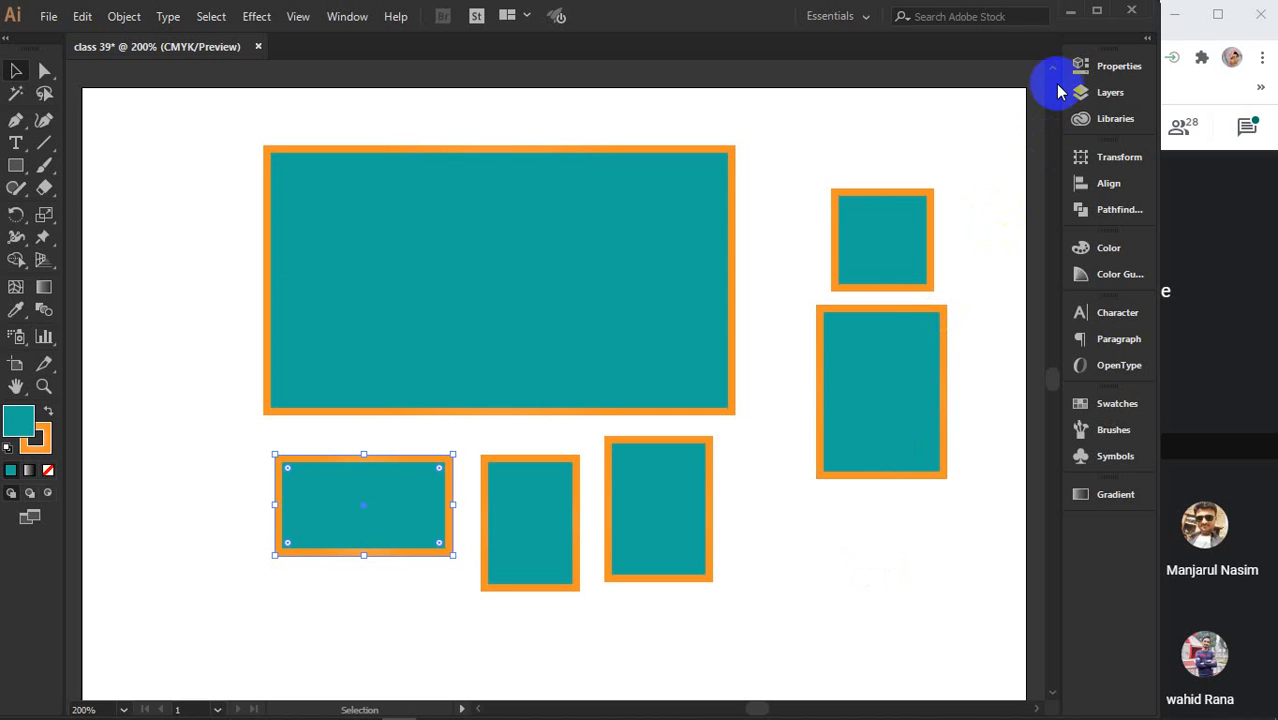
Examine the ungrouped rectangles under Layer 1 by selecting several on the artboard and matching them to their layer entries
click(1110, 93)
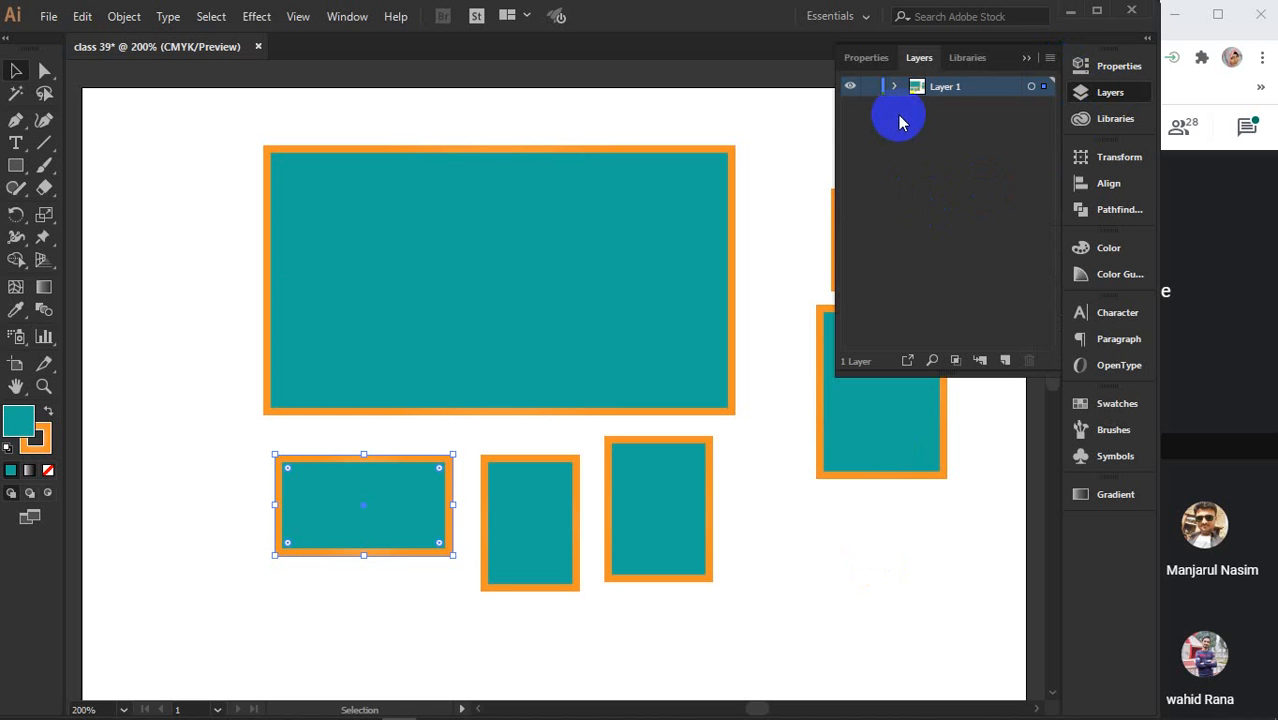
click(893, 87)
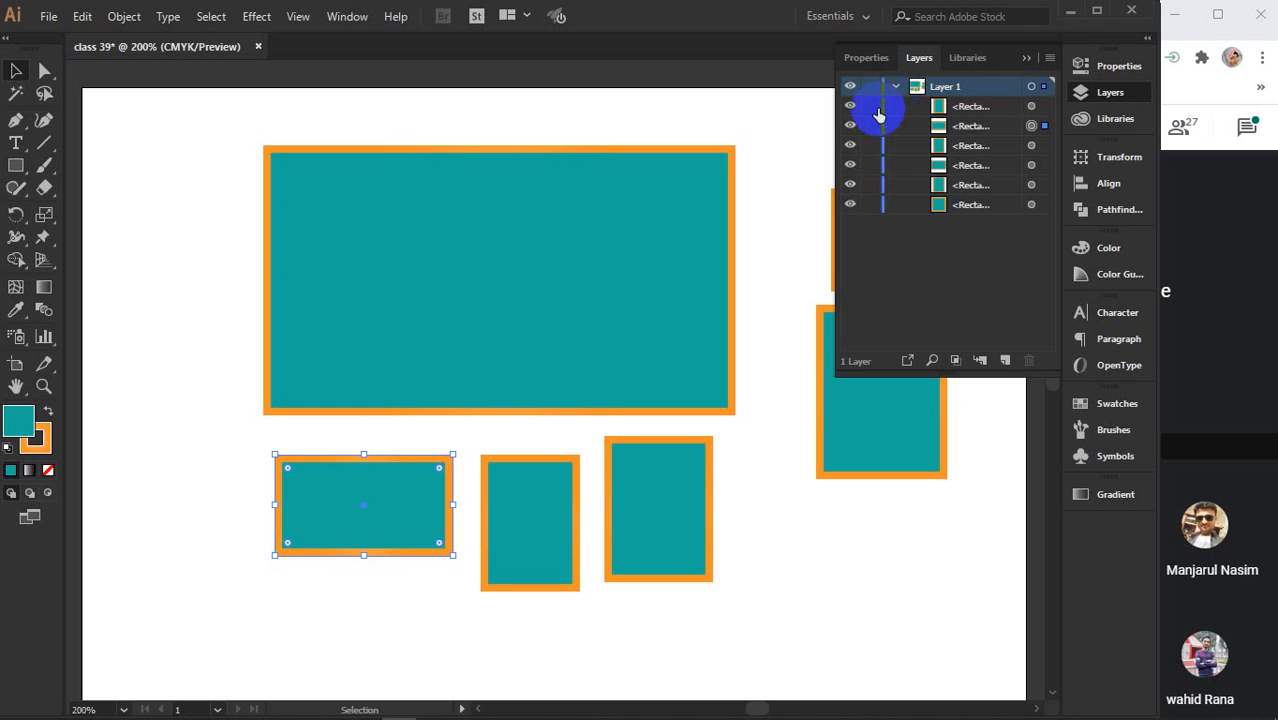
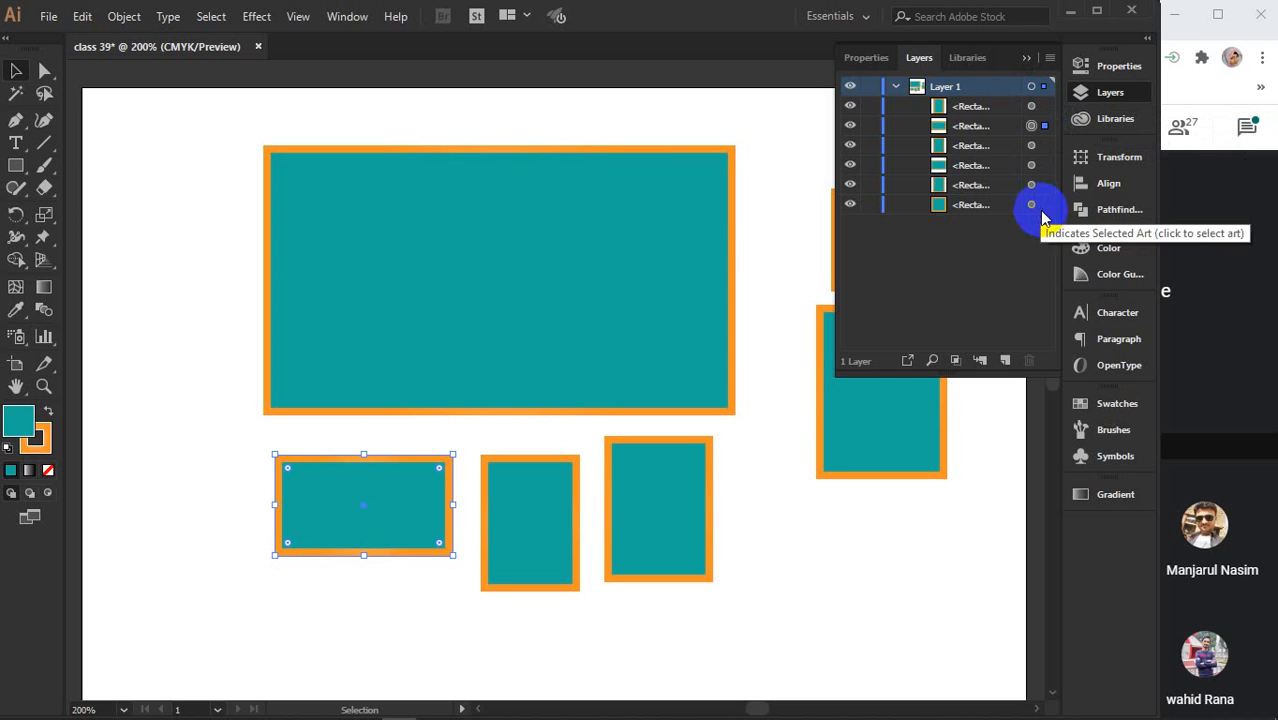
click(681, 516)
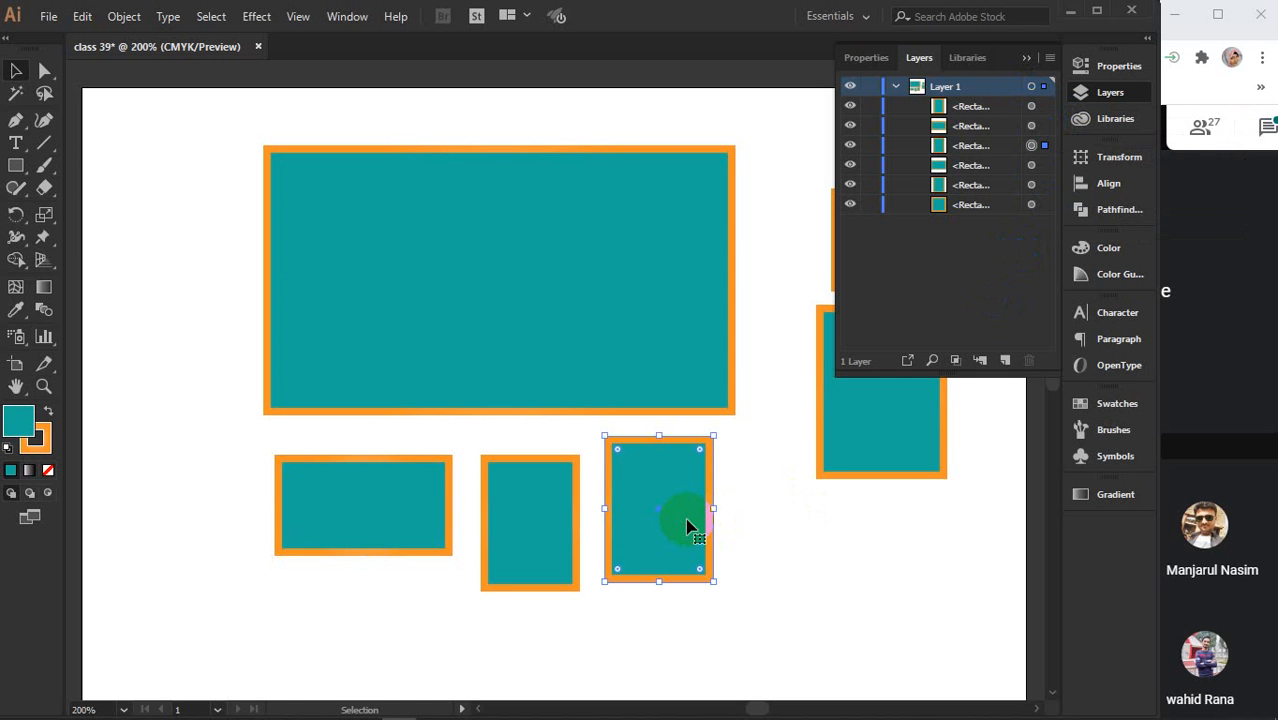
click(653, 275)
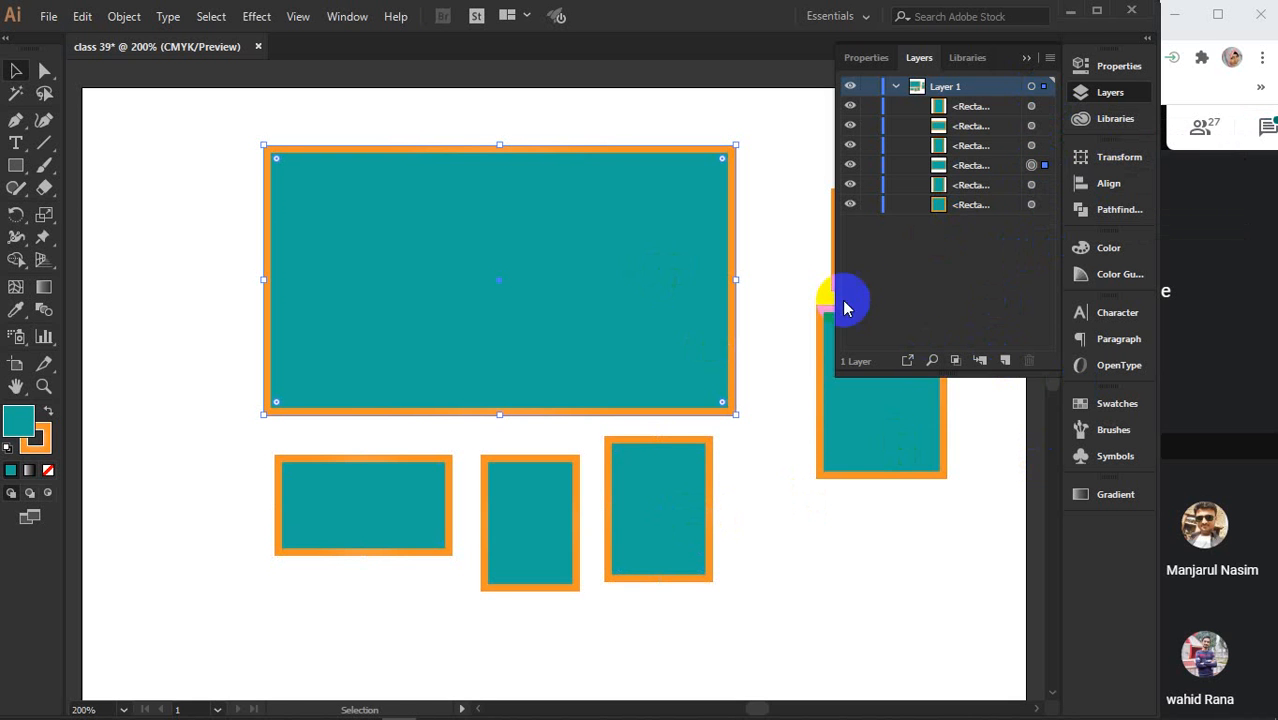
click(880, 453)
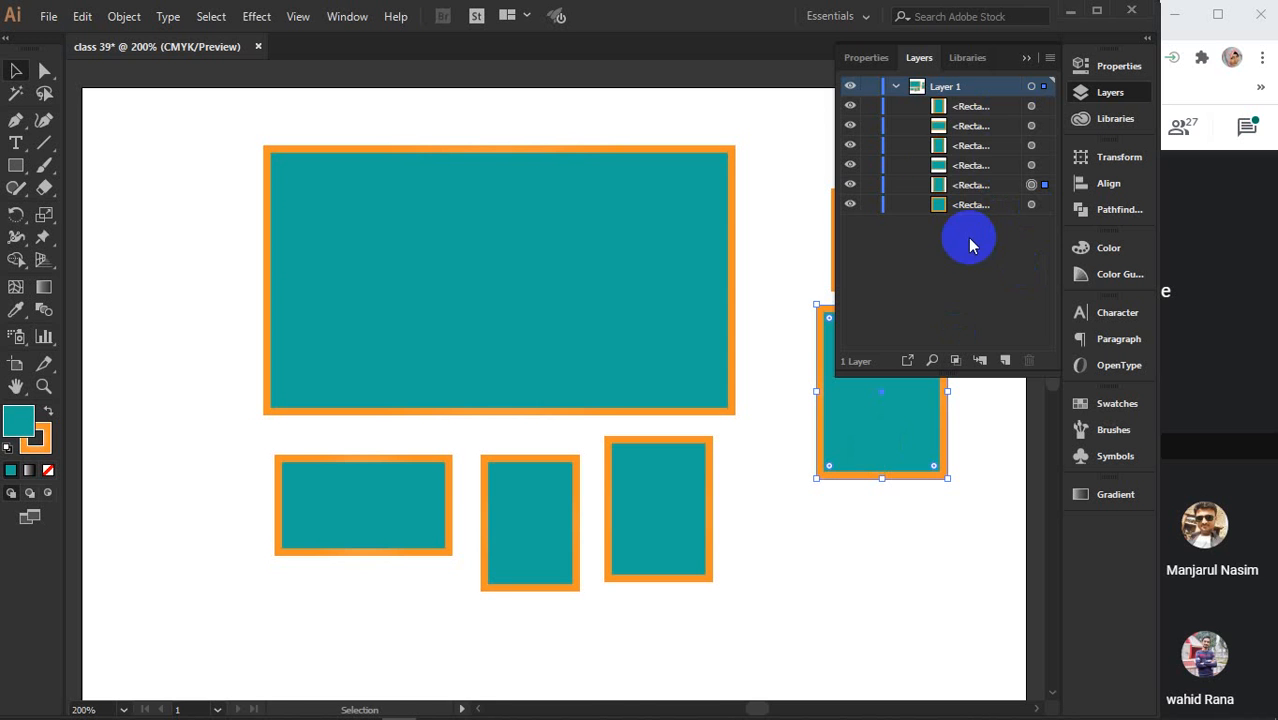
click(896, 88)
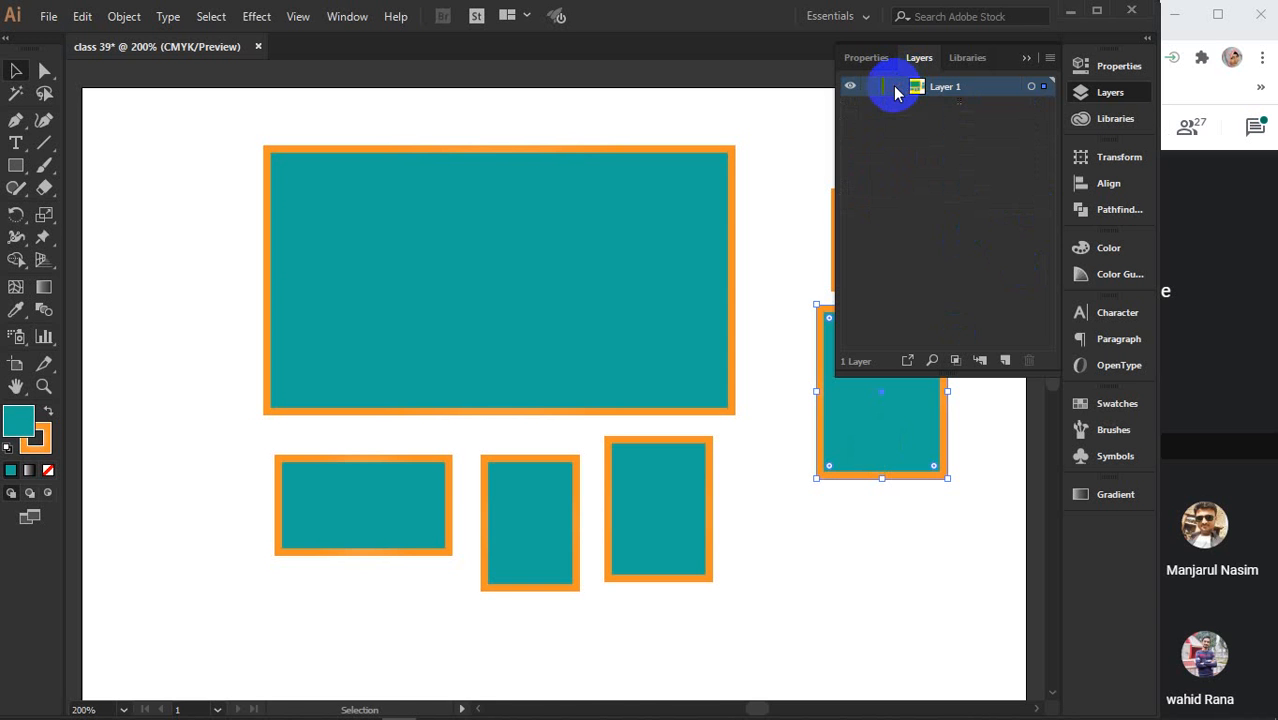
click(1025, 60)
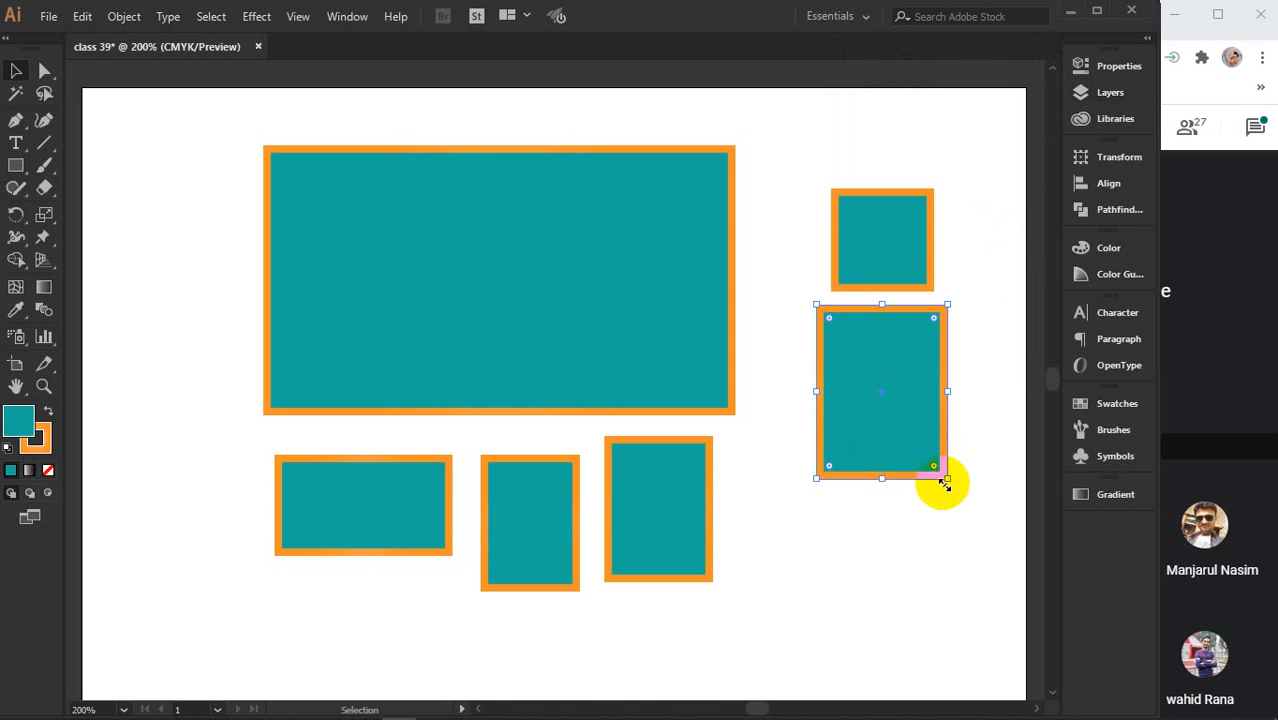
Select all the rectangles on the artboard and delete them
click(806, 584)
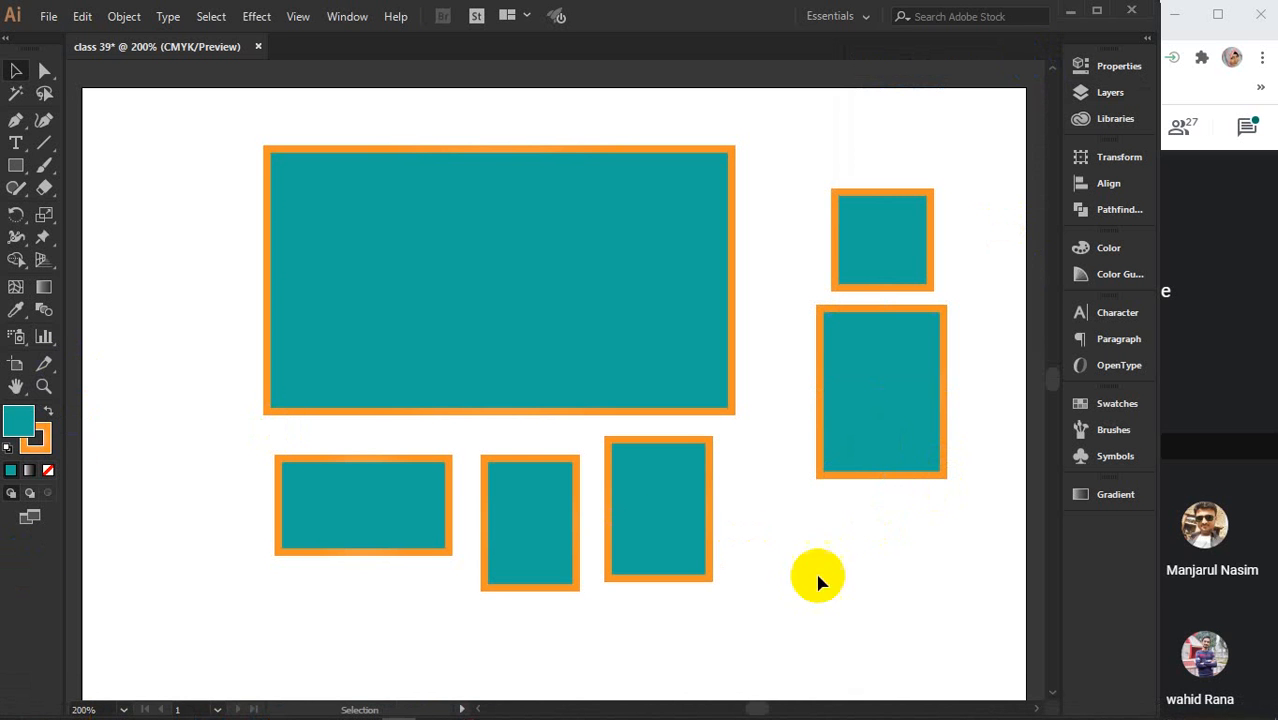
click(300, 237)
click(248, 168)
click(641, 308)
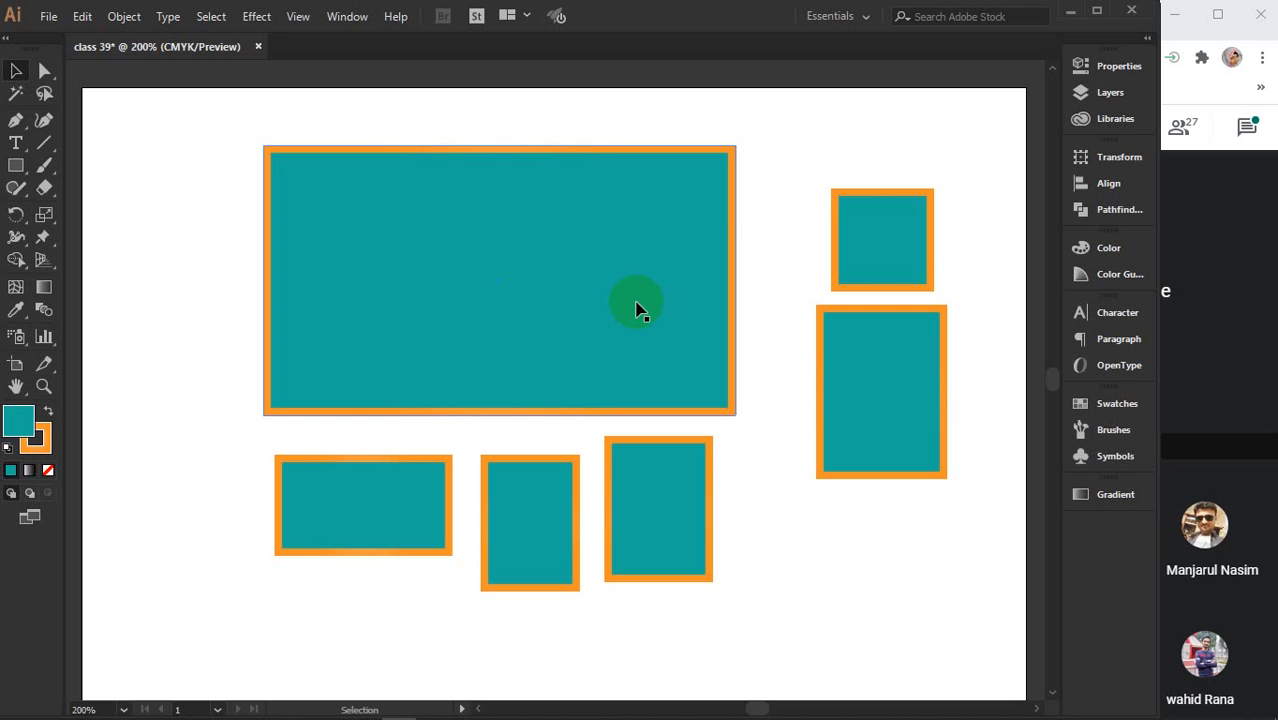
click(898, 312)
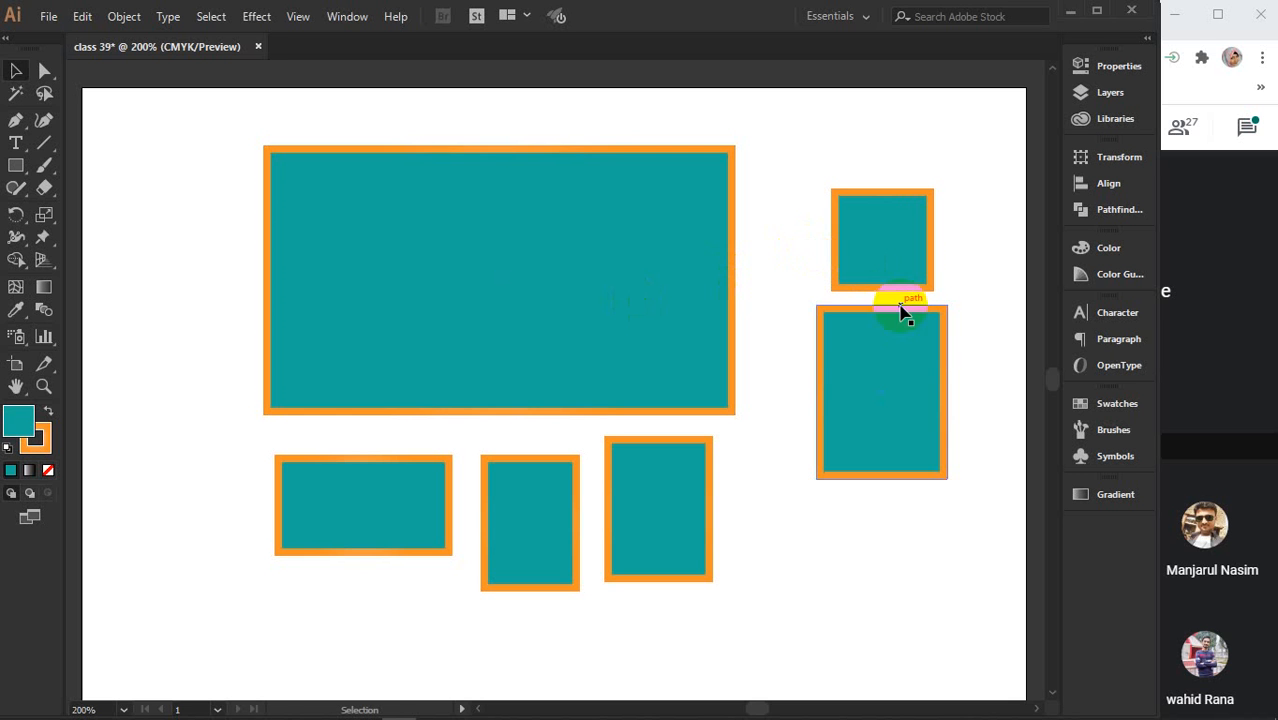
click(145, 127)
drag(205, 147, 973, 607)
key(Delete)
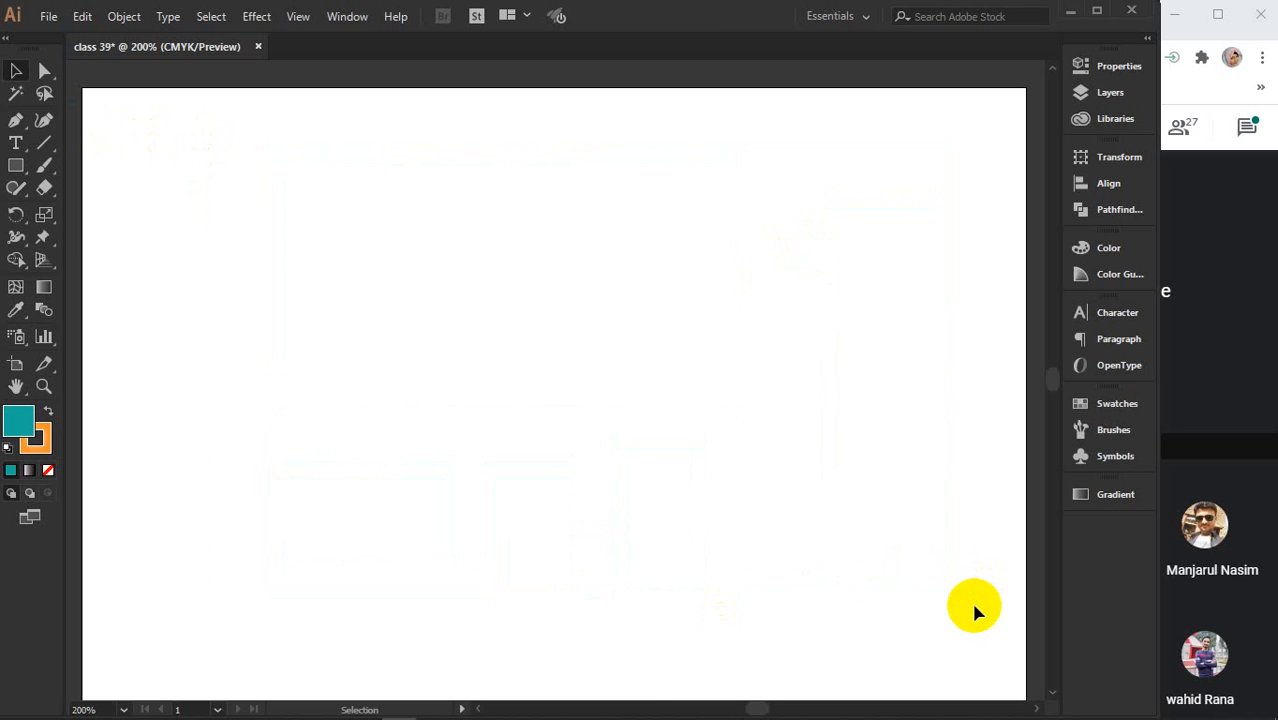
Draw a large teal square with an orange stroke on the empty canvas outside the artboard
scroll(995, 601, down, 3)
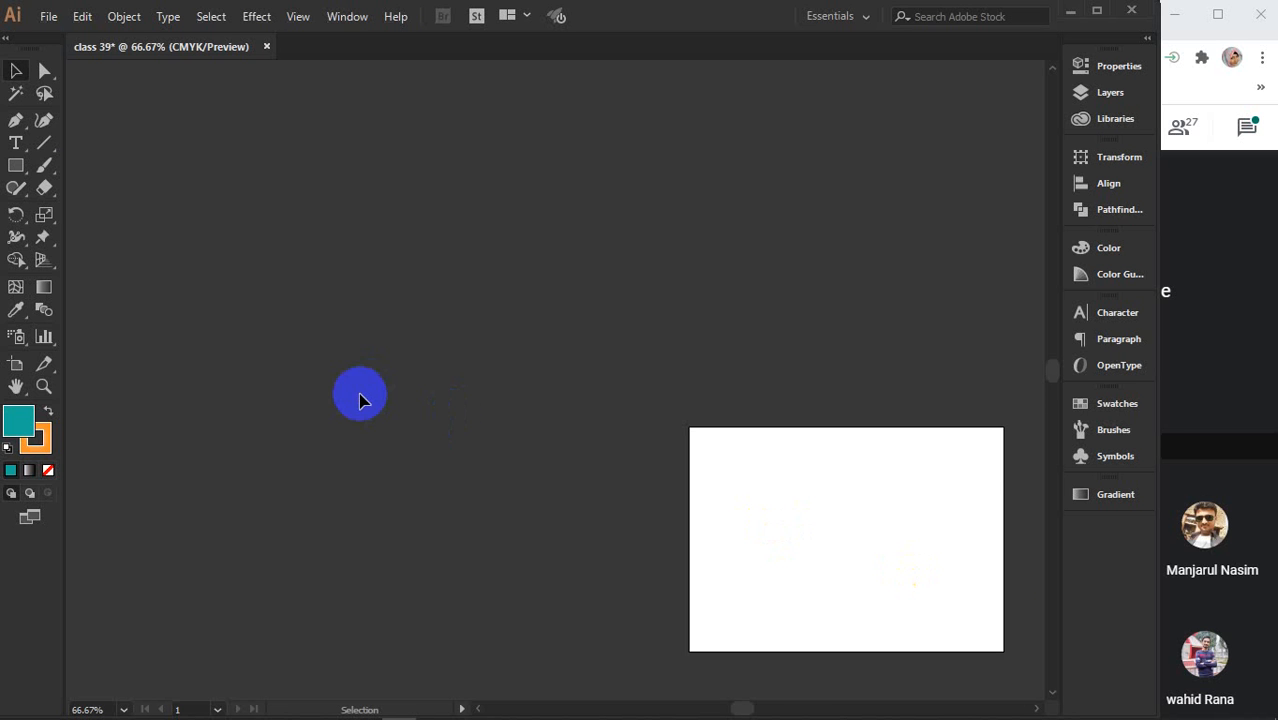
scroll(359, 394, up, 3)
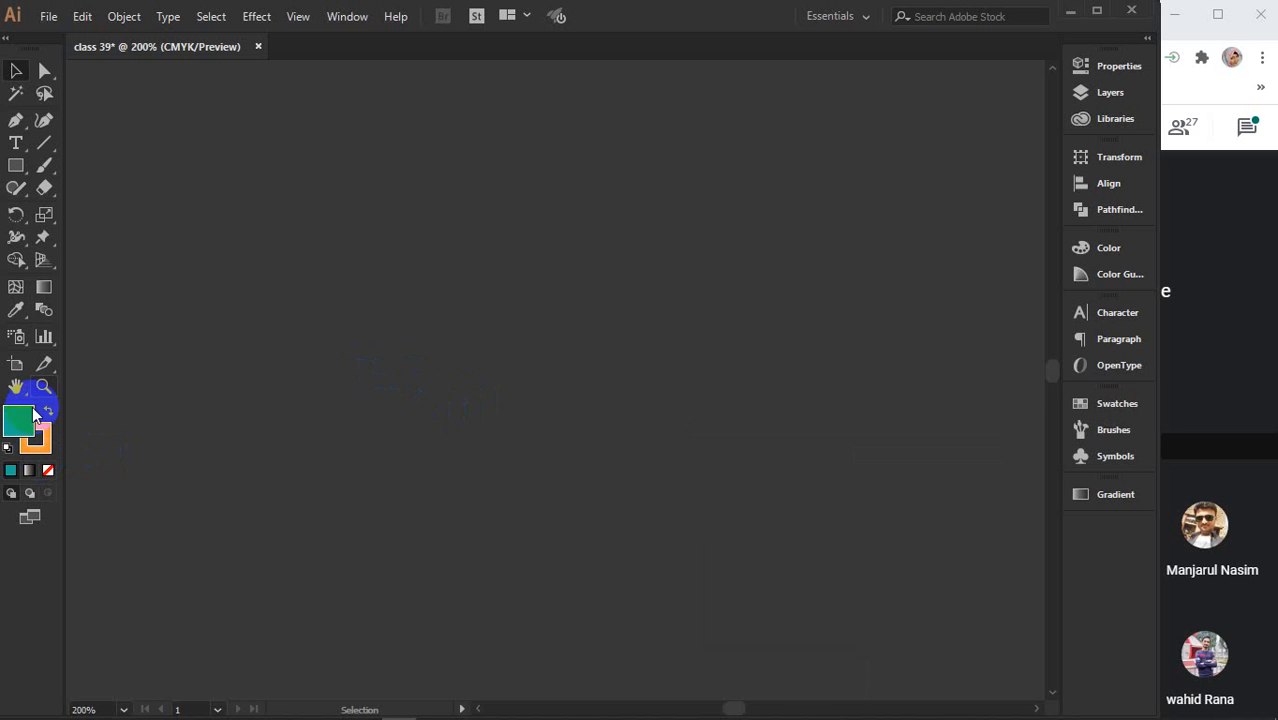
click(15, 167)
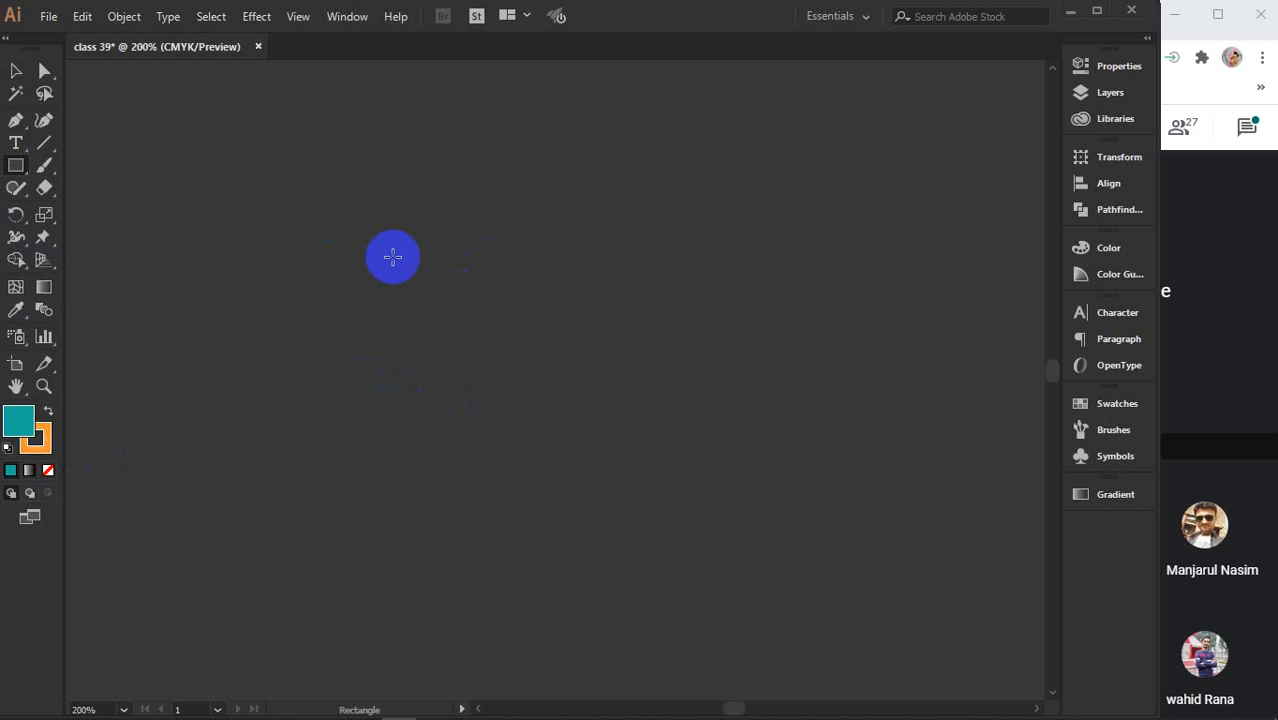
drag(386, 243, 755, 548)
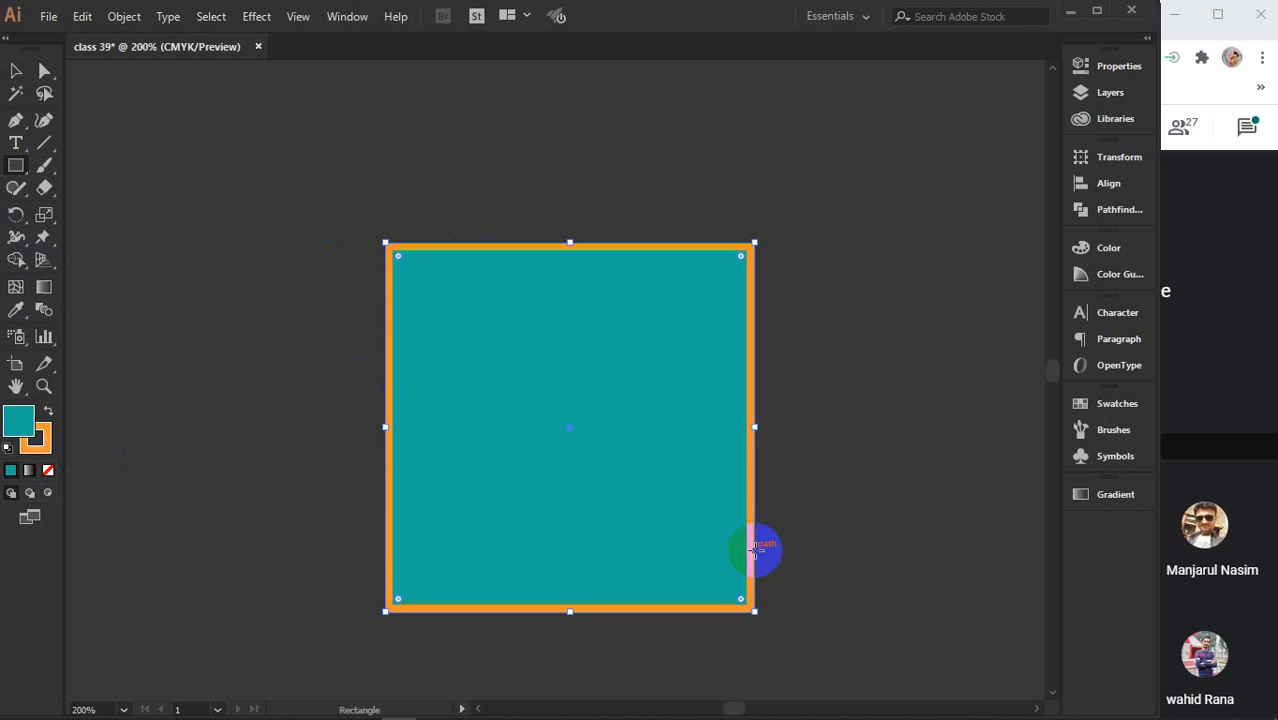
key(v)
key(space)
drag(664, 537, 633, 487)
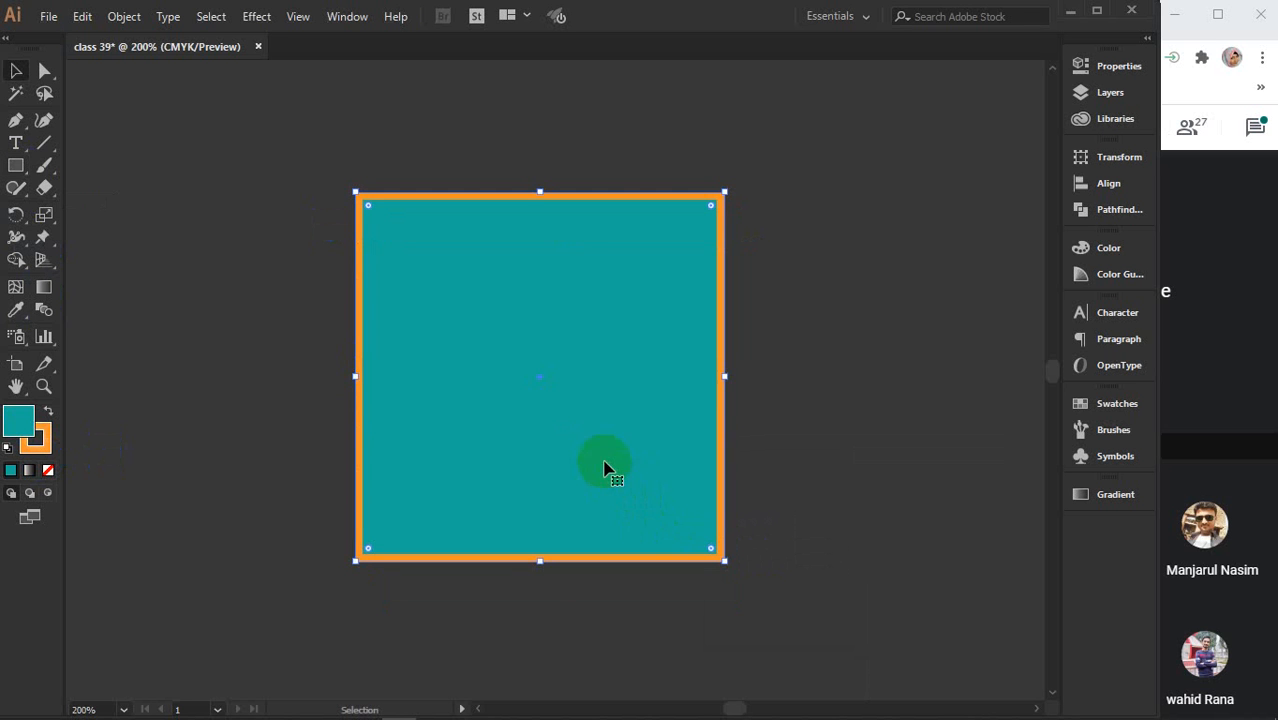
Create a smaller pink copy of the teal square with fill e210c9 and place it off the original's lower-left corner
key(a)
key(v)
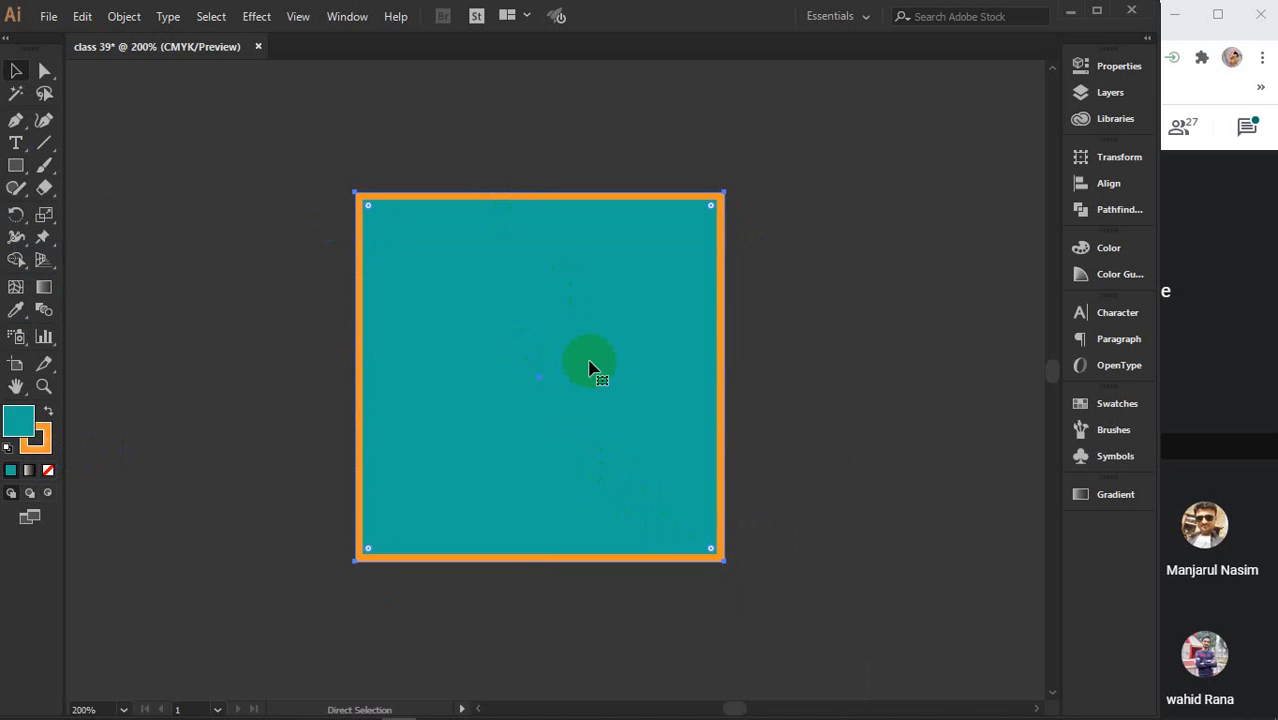
key(v)
click(28, 428)
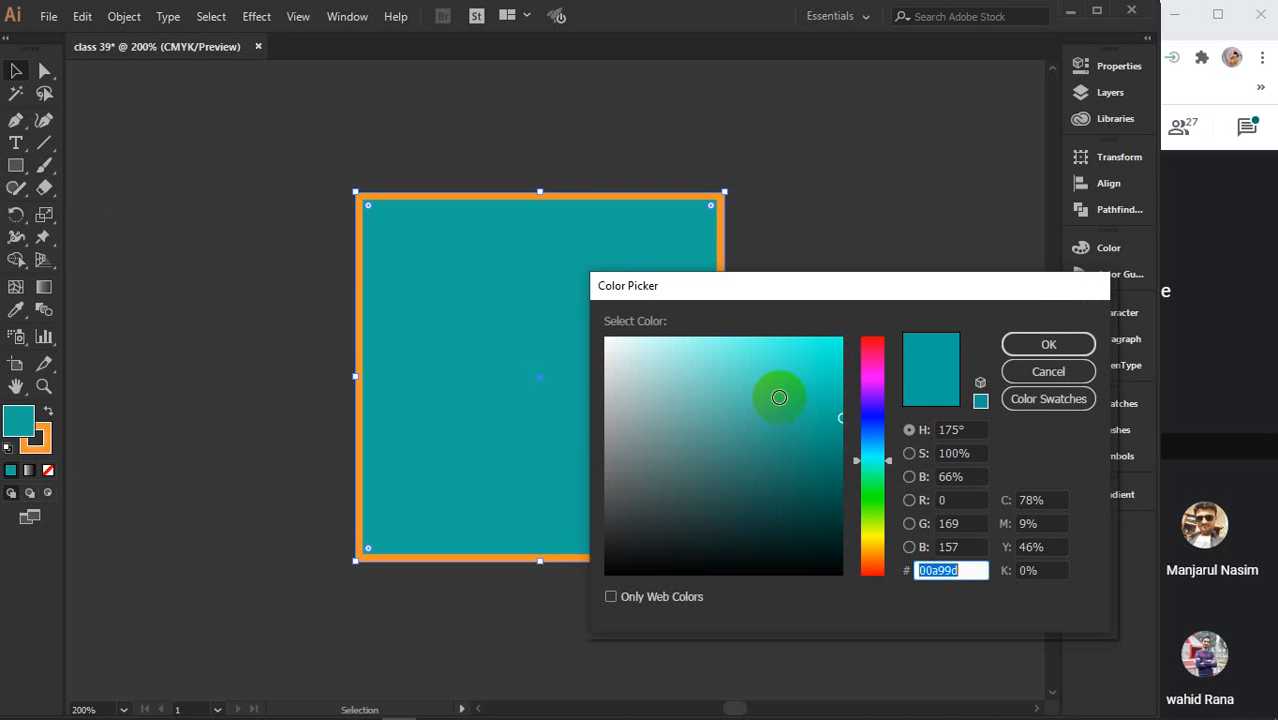
click(868, 370)
click(828, 361)
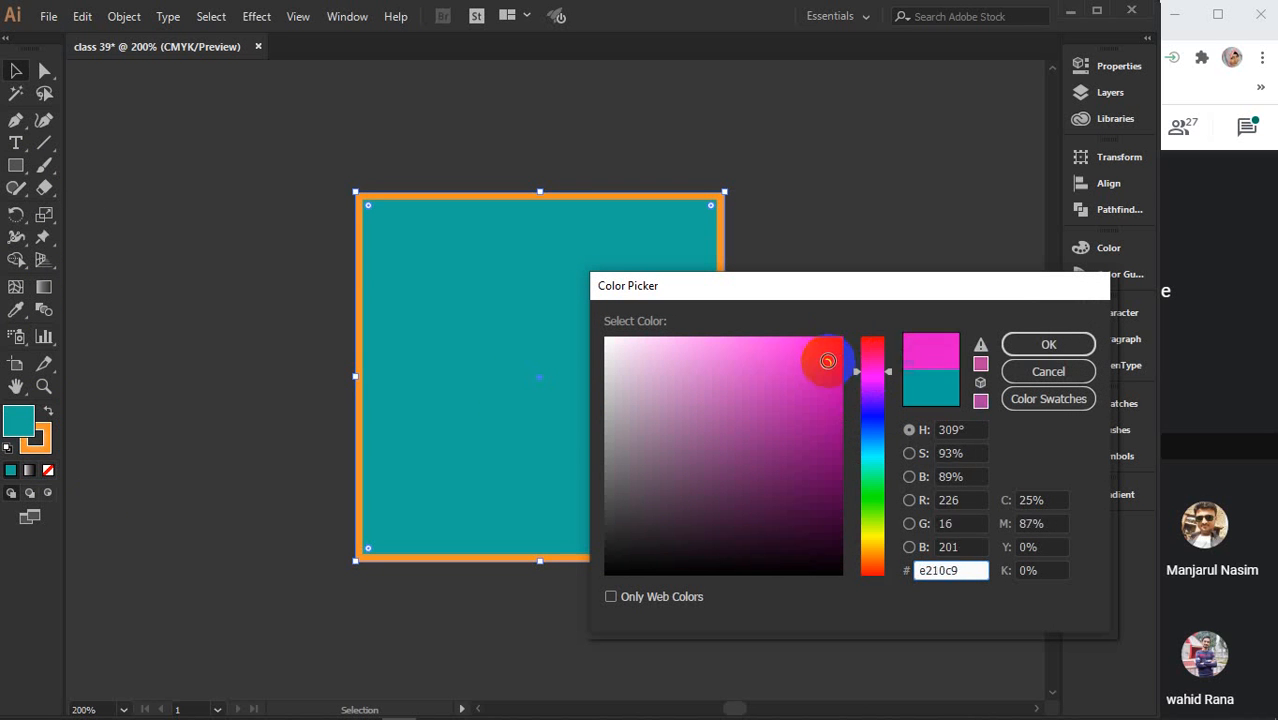
click(1050, 343)
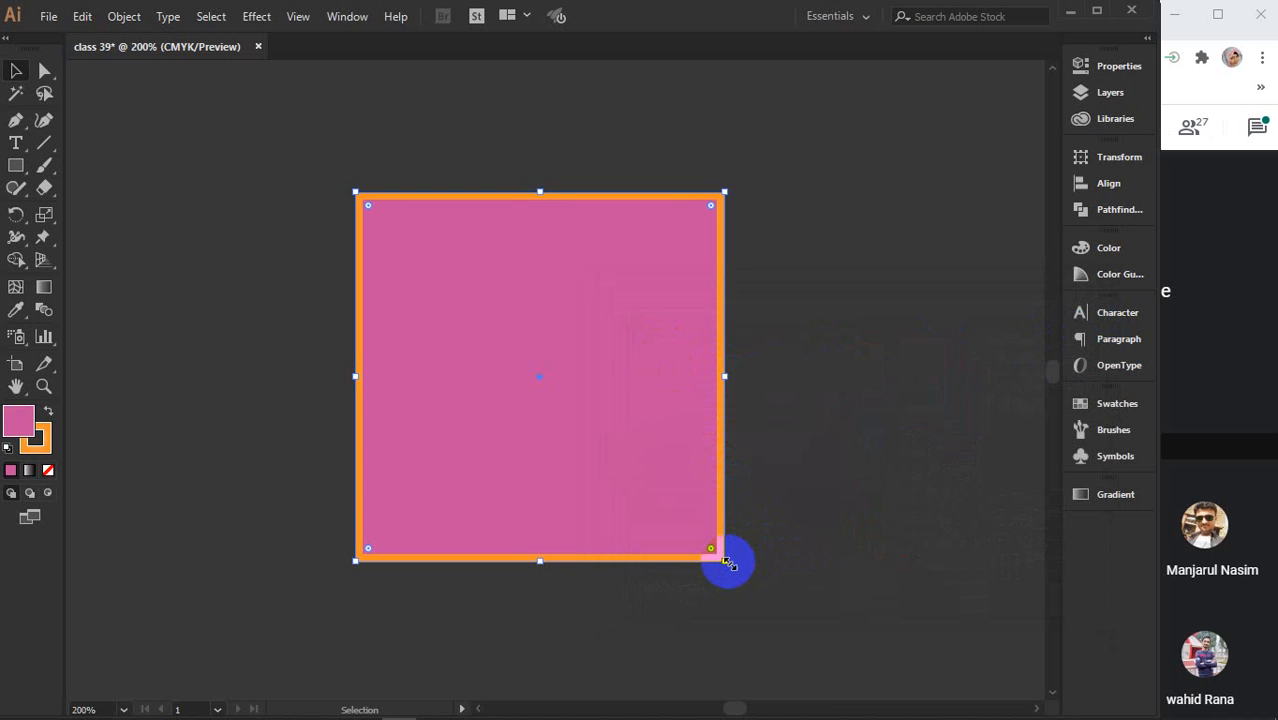
drag(727, 563, 680, 510)
drag(618, 376, 288, 539)
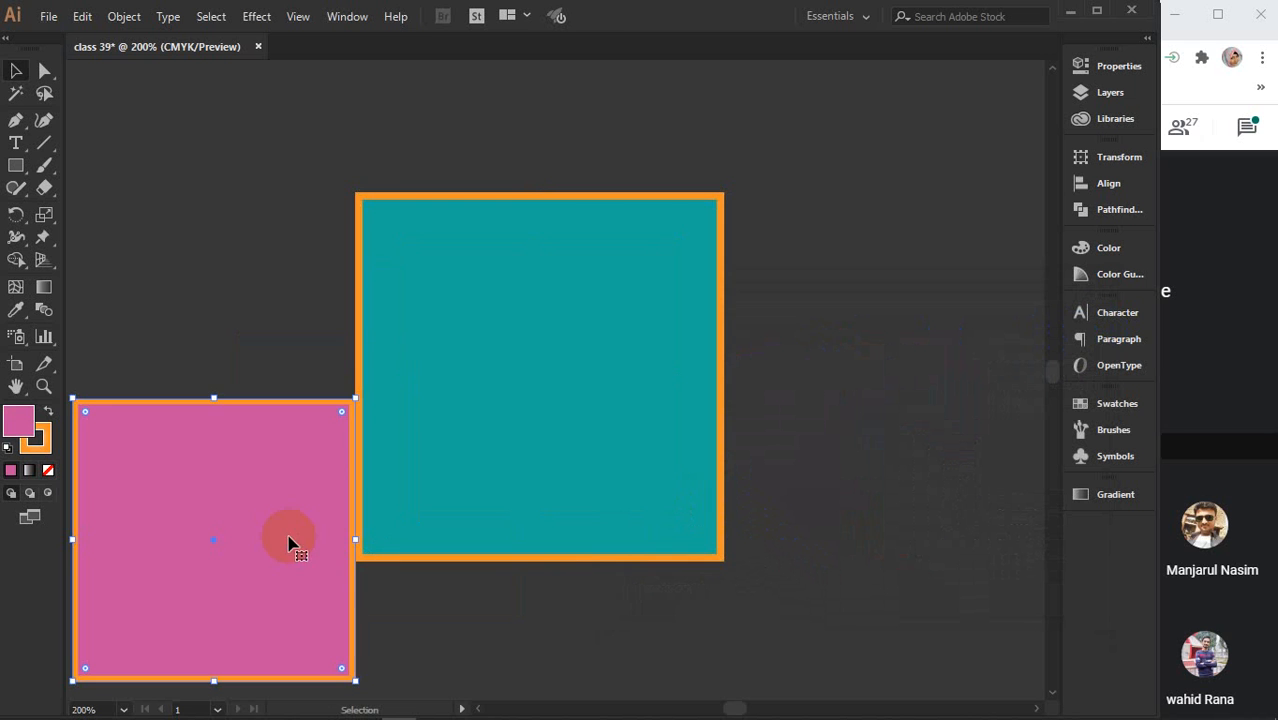
Create a yellow-green copy of the teal square at about half its size and place it to the original's lower right
click(497, 386)
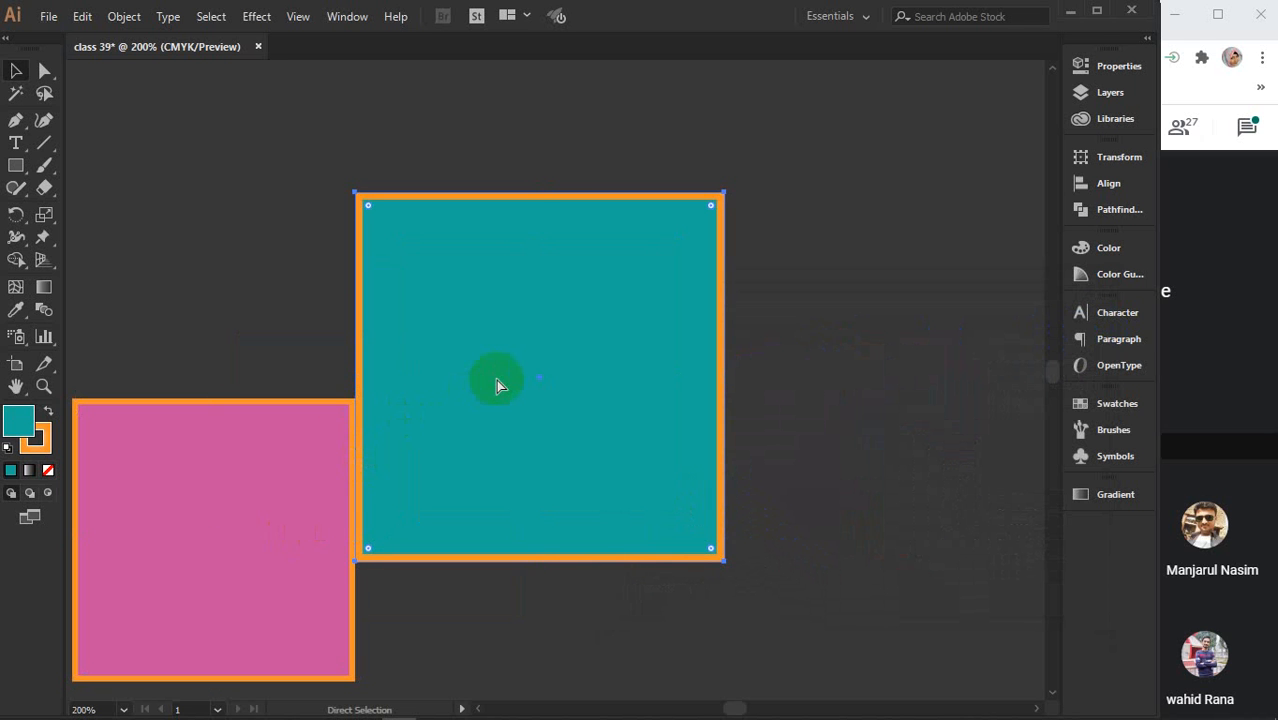
key(v)
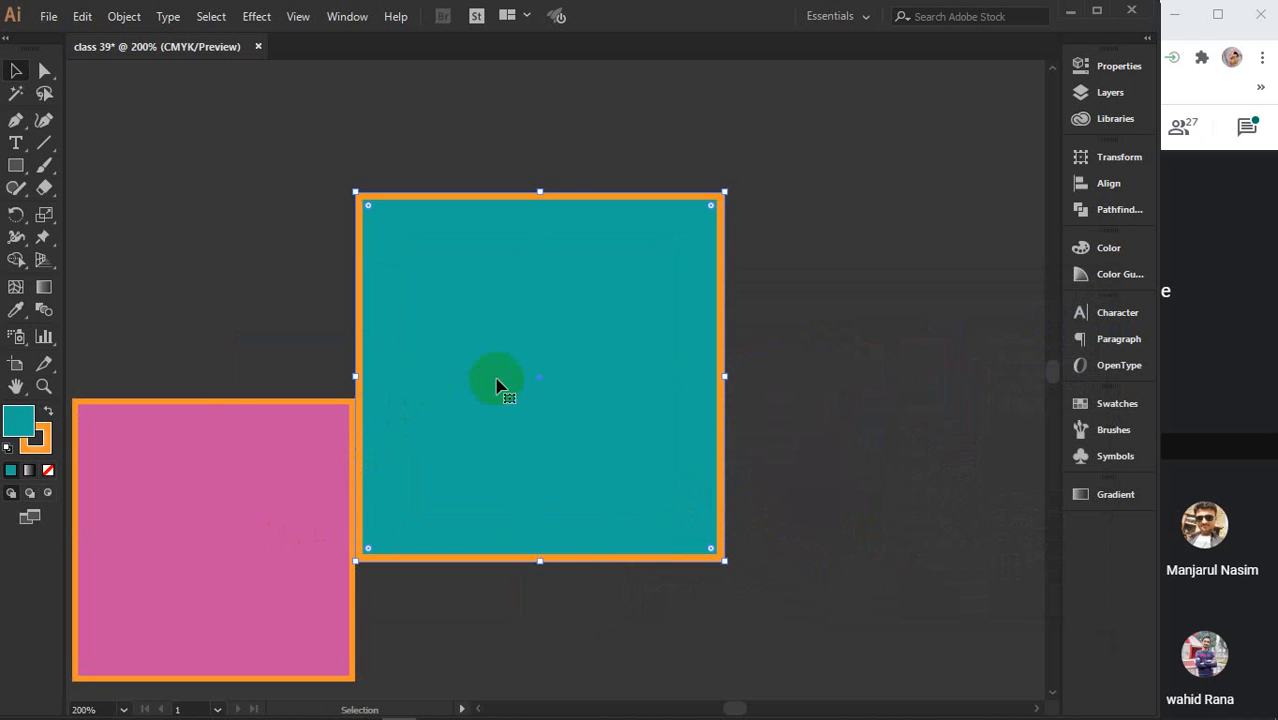
double_click(18, 420)
click(872, 527)
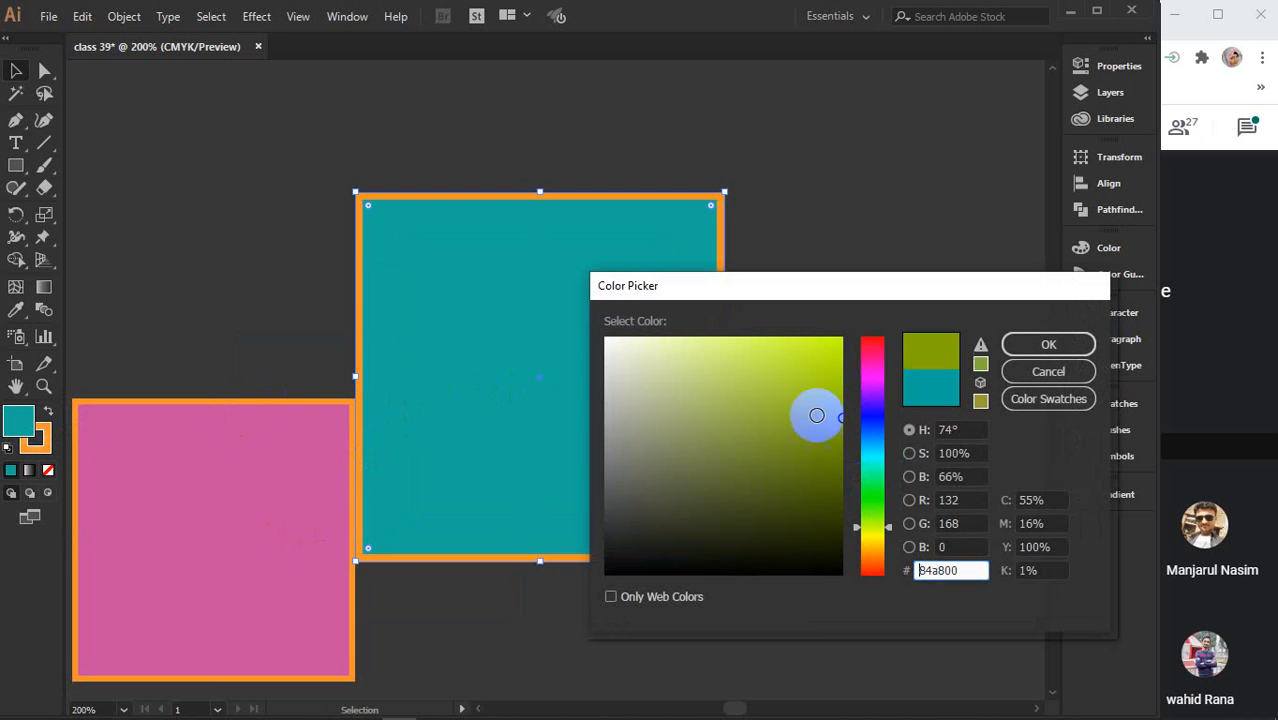
click(828, 336)
click(1048, 344)
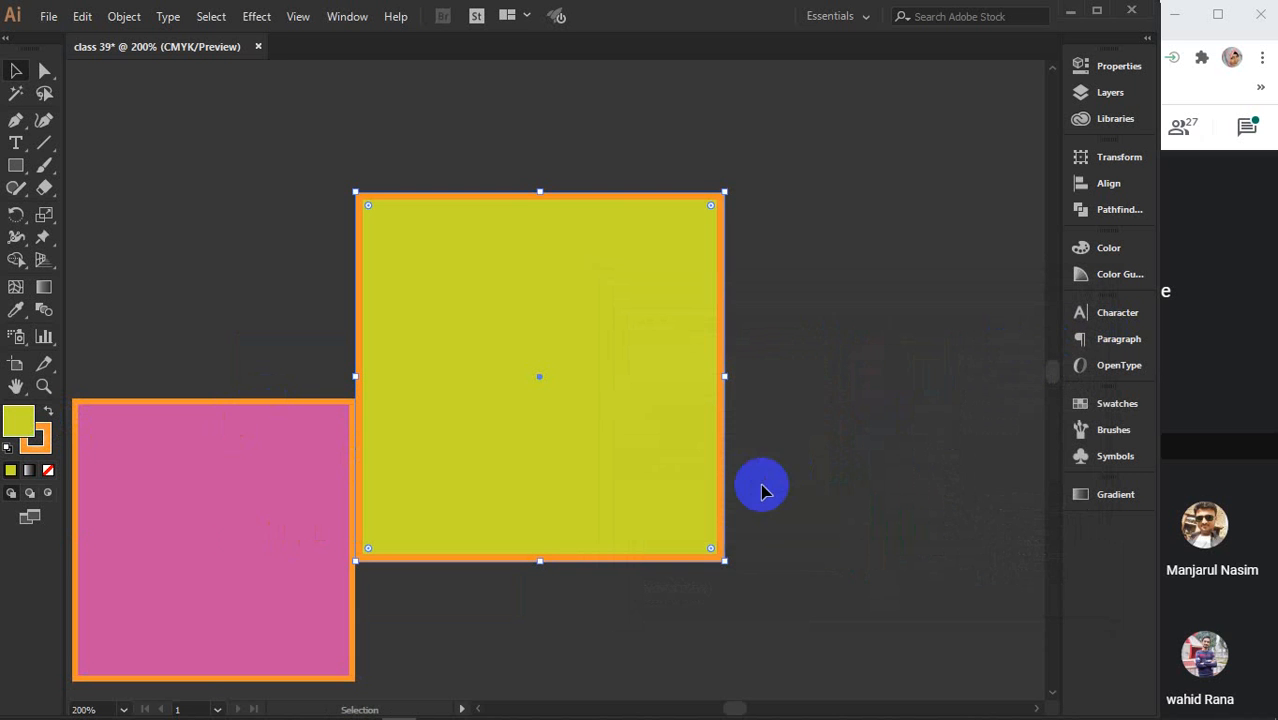
drag(724, 562, 635, 467)
drag(568, 376, 966, 589)
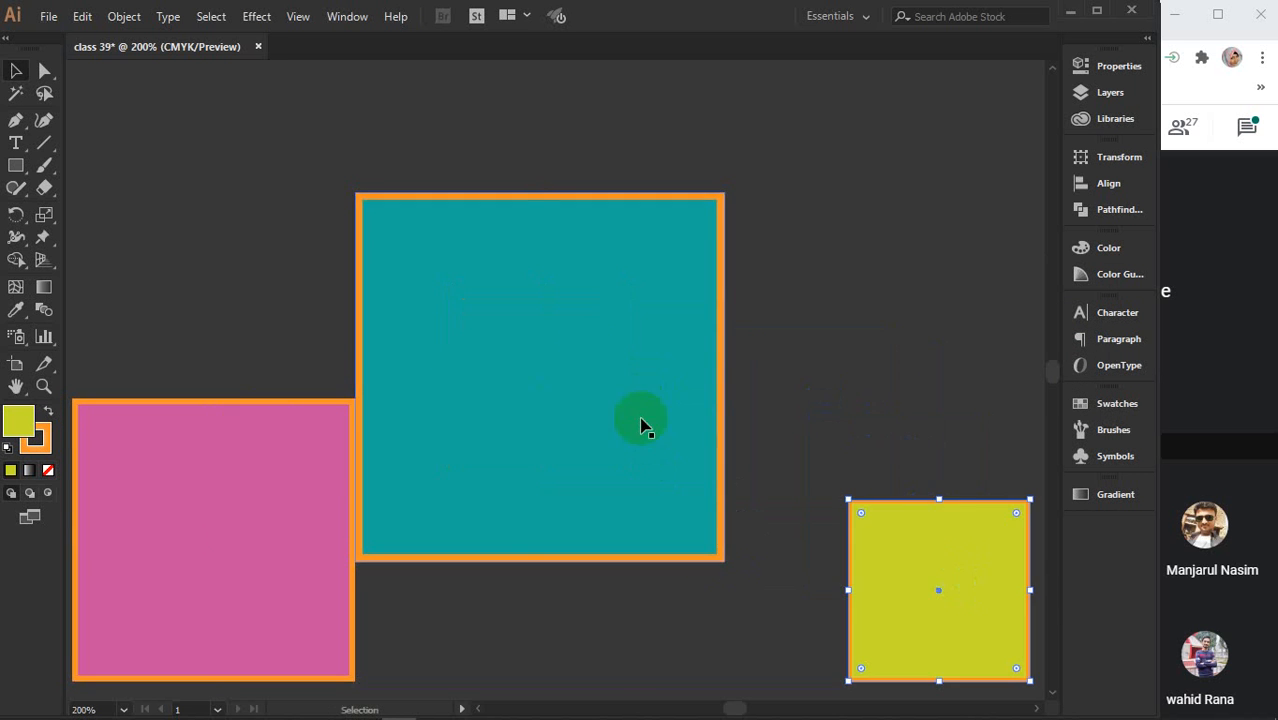
Create a slightly smaller copy of the teal square with near-black fill 070707 and place it to the original's upper right
click(590, 360)
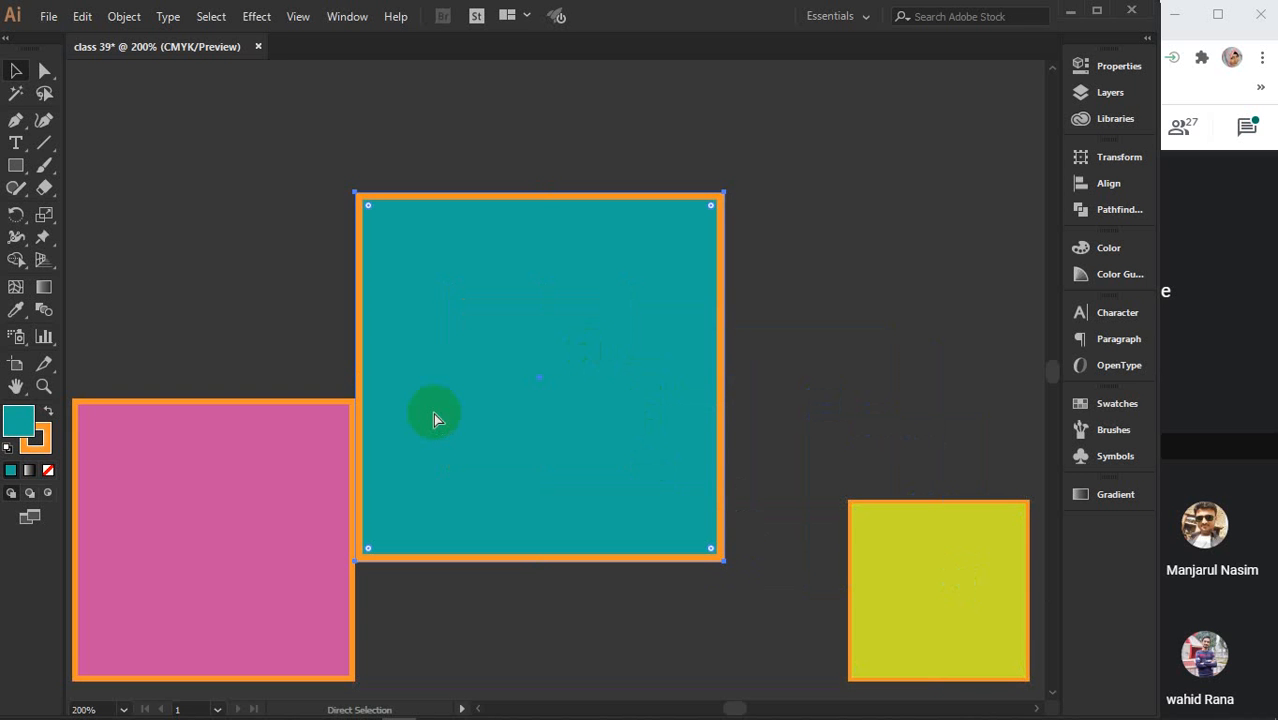
key(v)
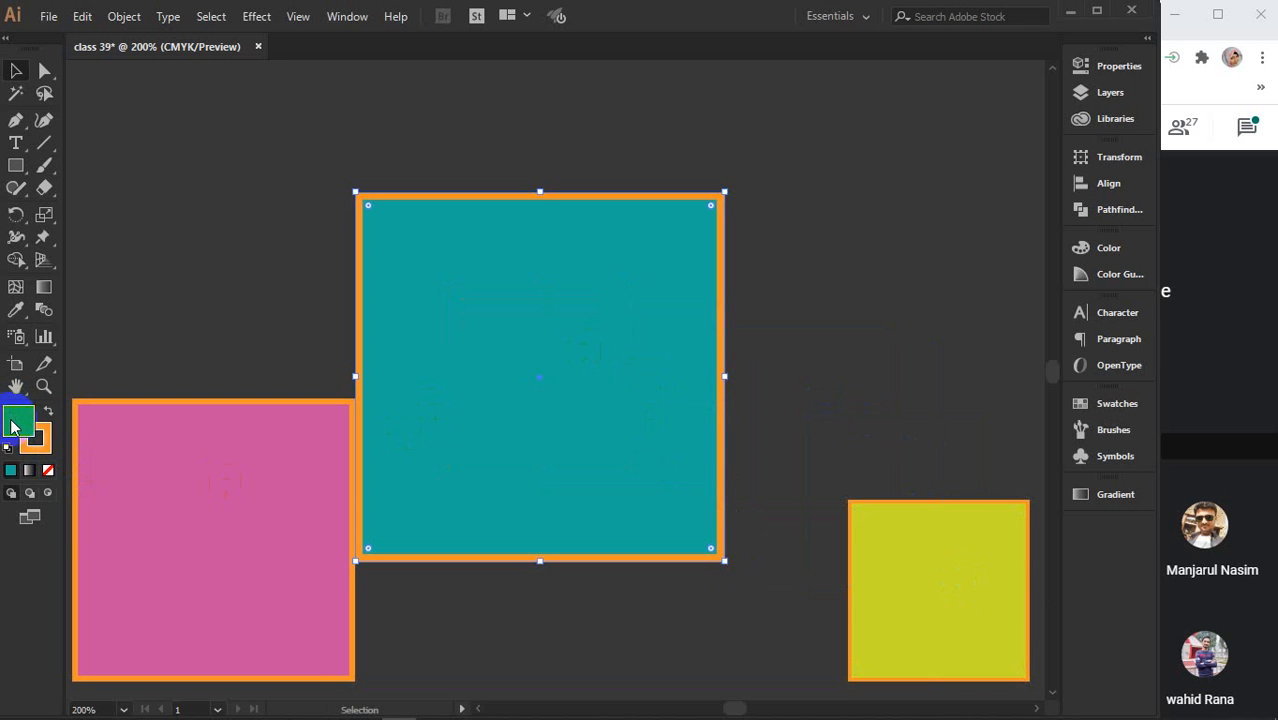
double_click(12, 427)
click(615, 567)
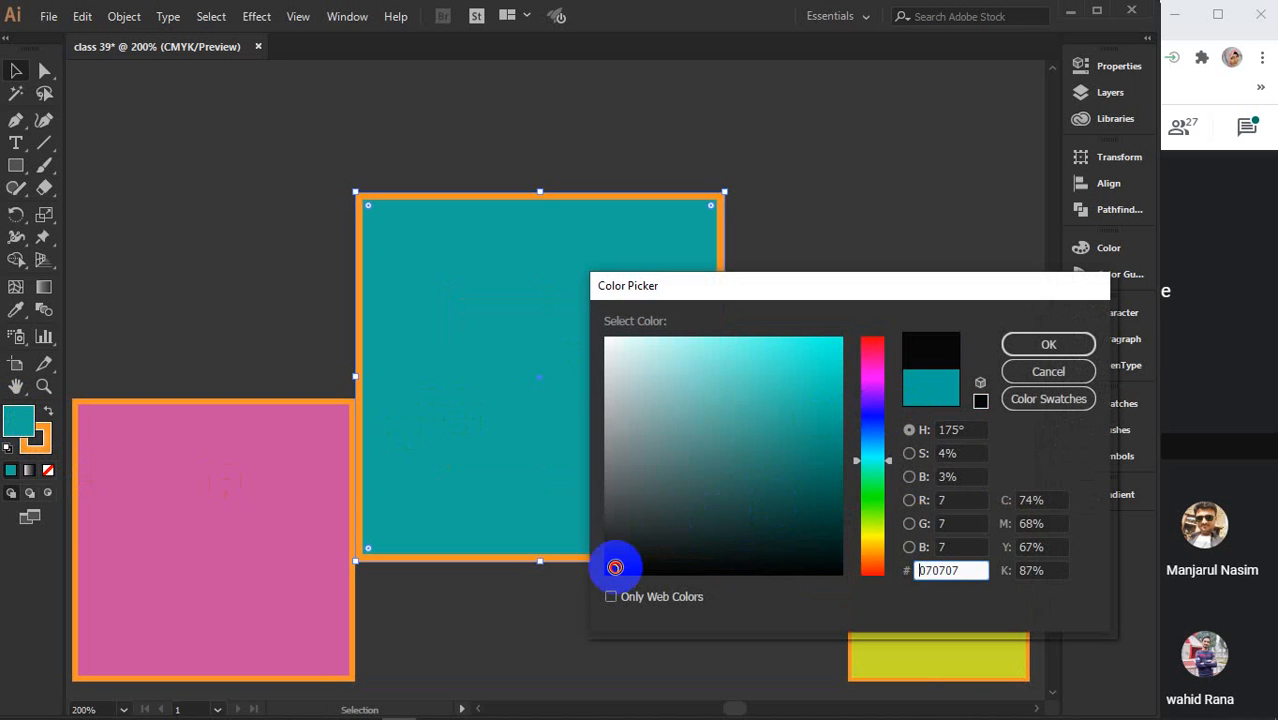
click(1030, 344)
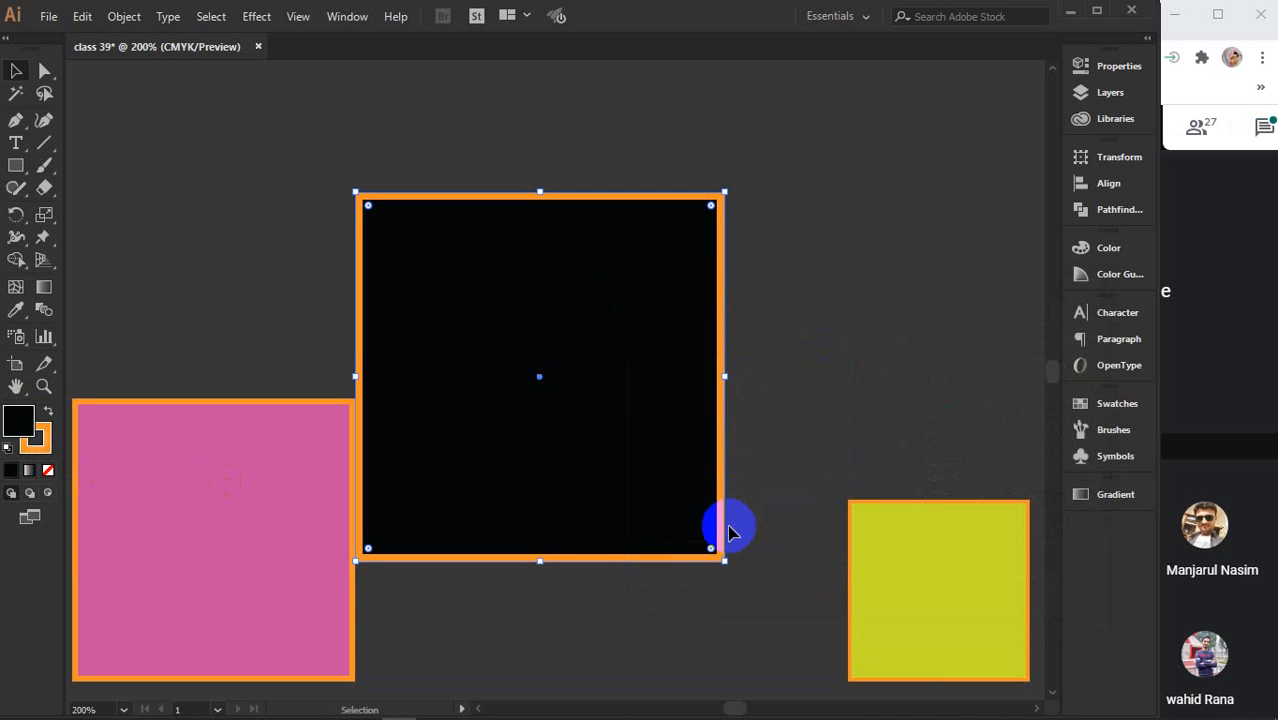
drag(723, 562, 704, 522)
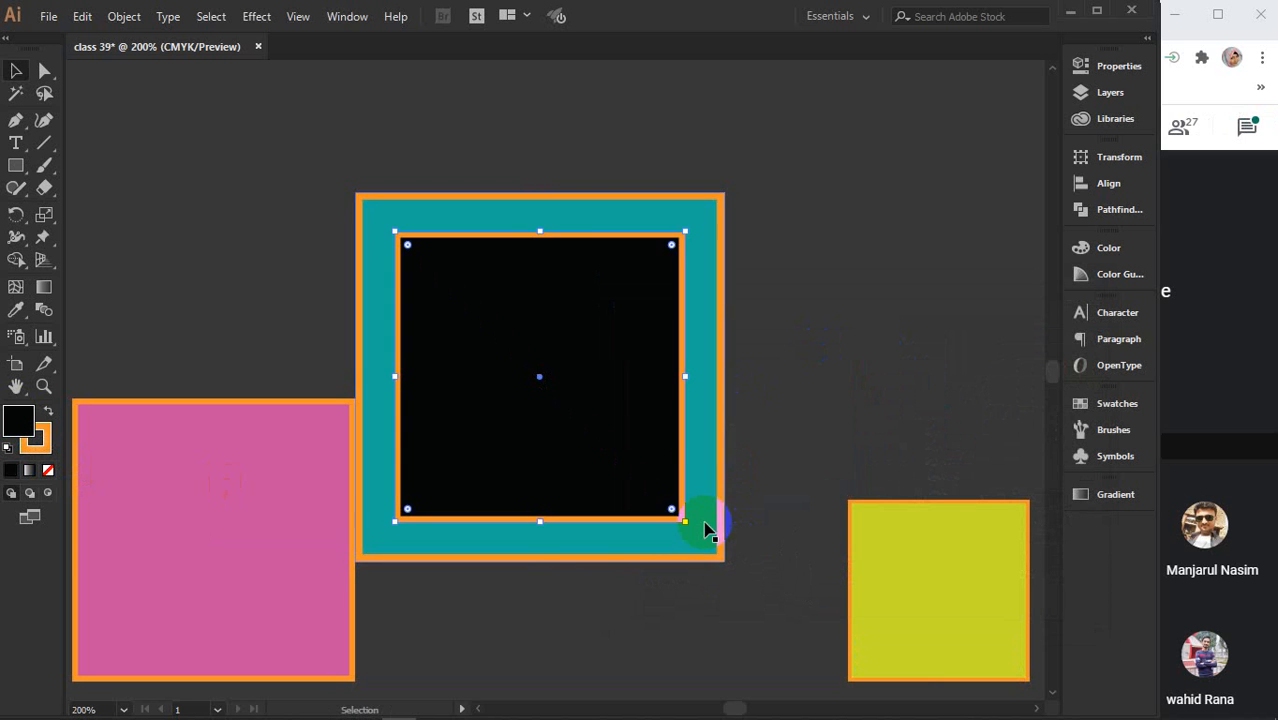
drag(612, 428, 962, 226)
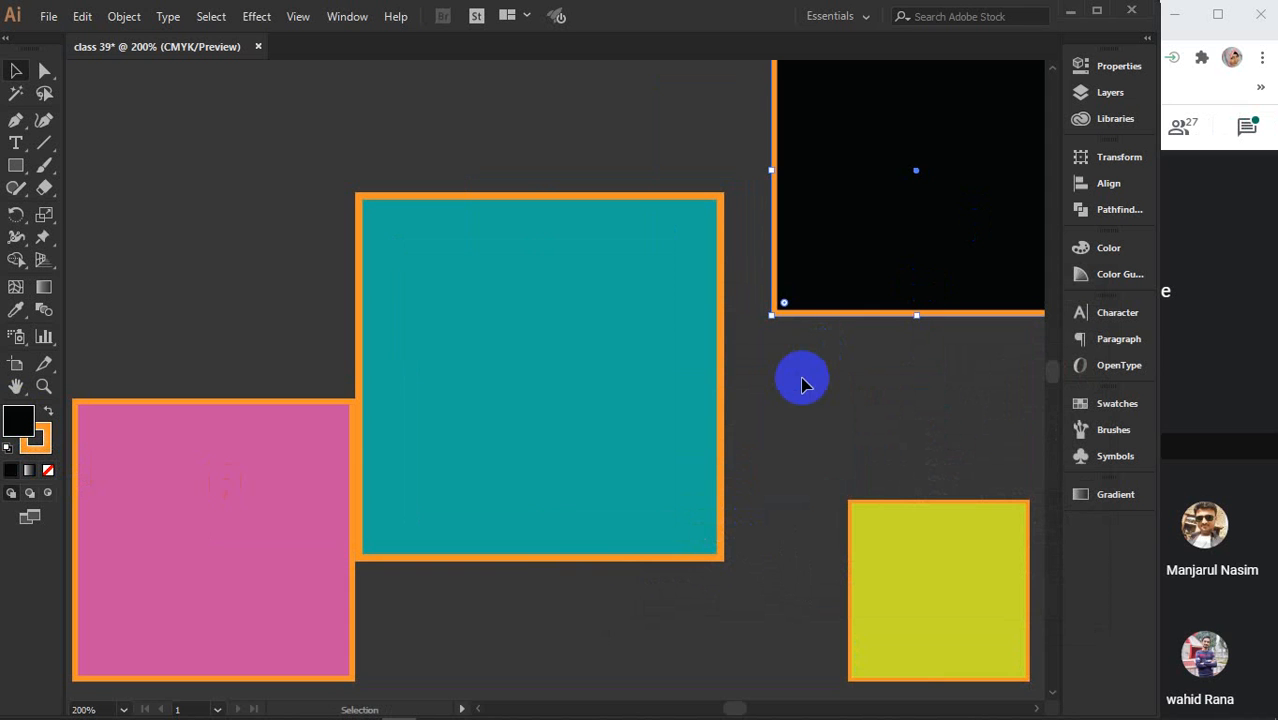
click(838, 421)
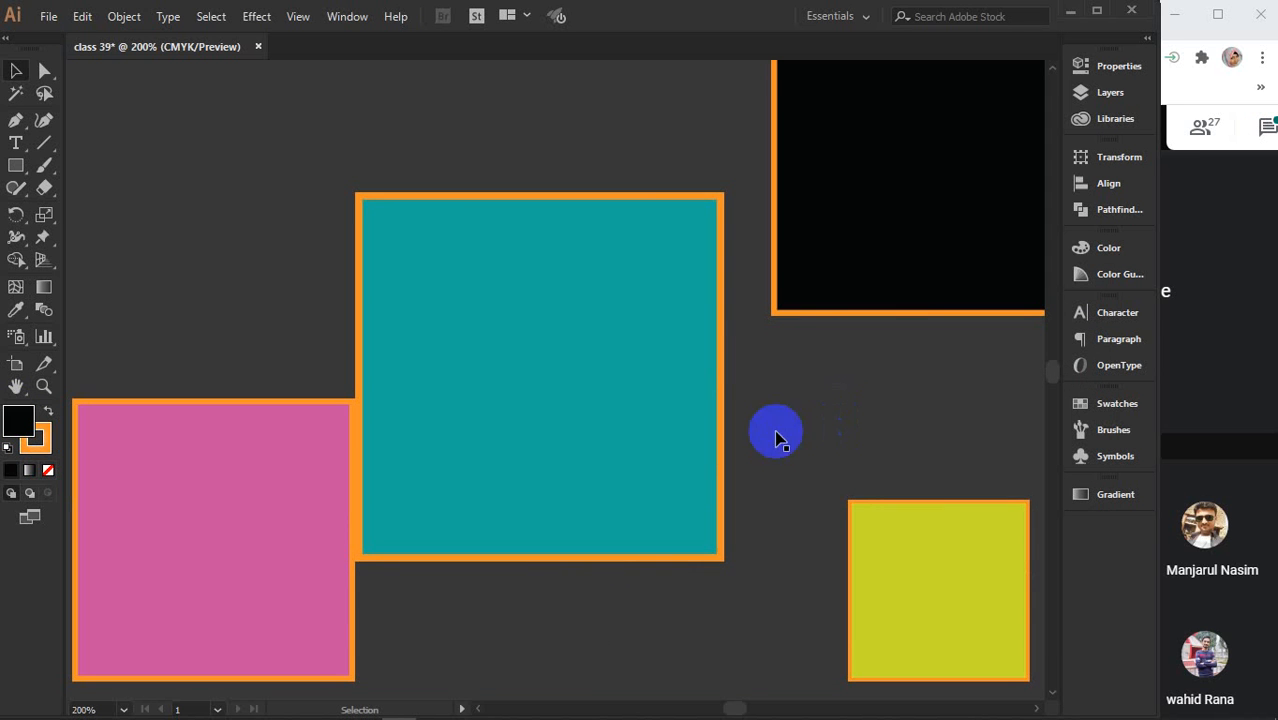
Move the pink square slightly up and away from the teal square so a gap separates them
drag(243, 511, 204, 470)
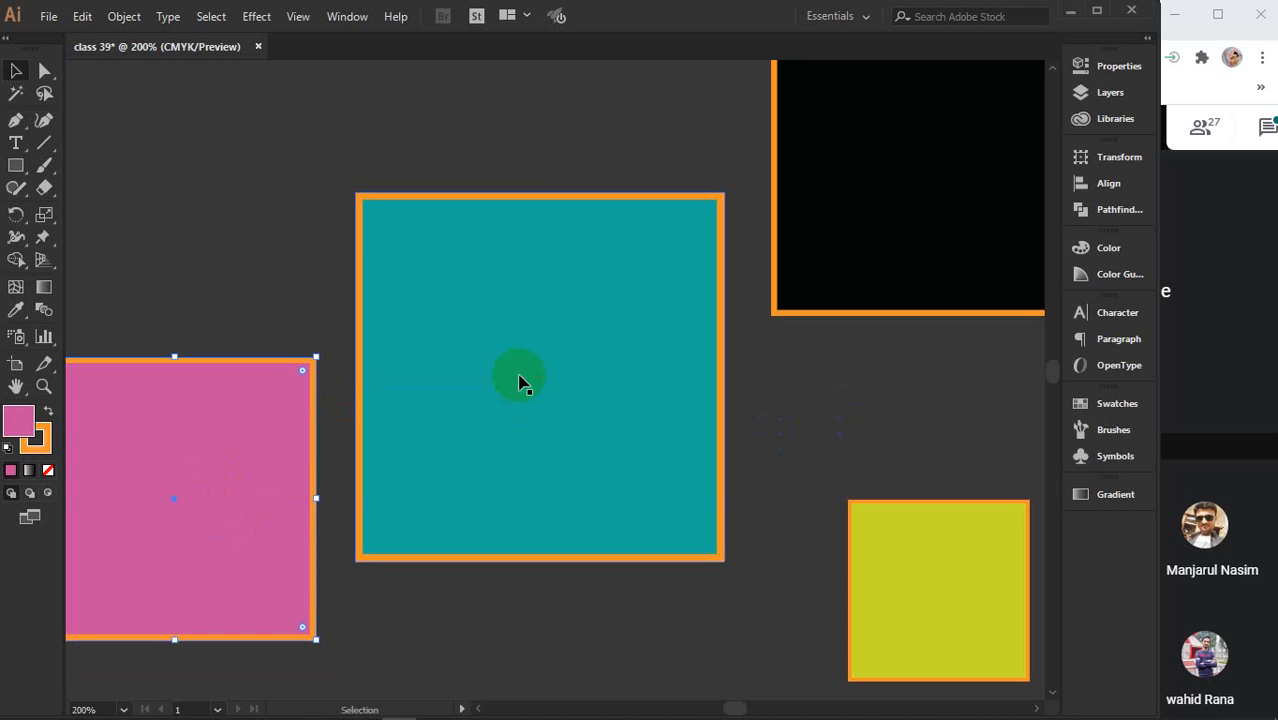
click(493, 301)
click(242, 408)
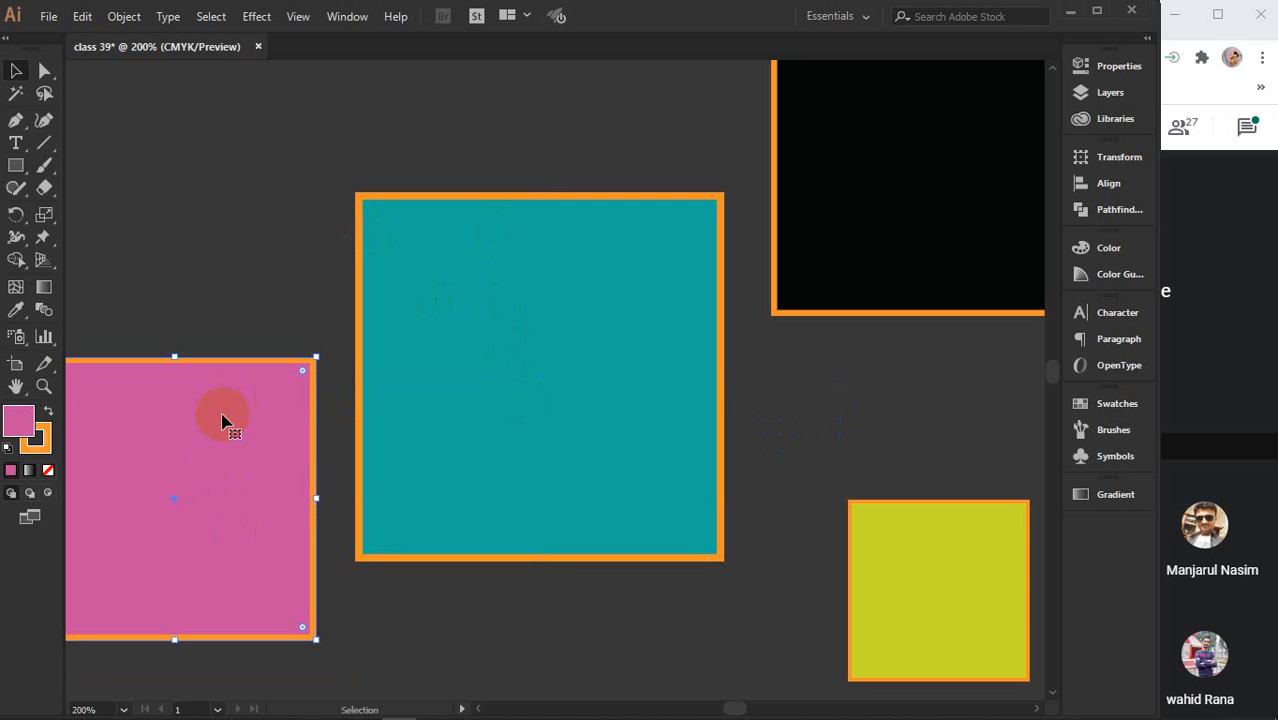
Paste a copy of the pink square over the teal square in the middle of the view and remove it again
key(v)
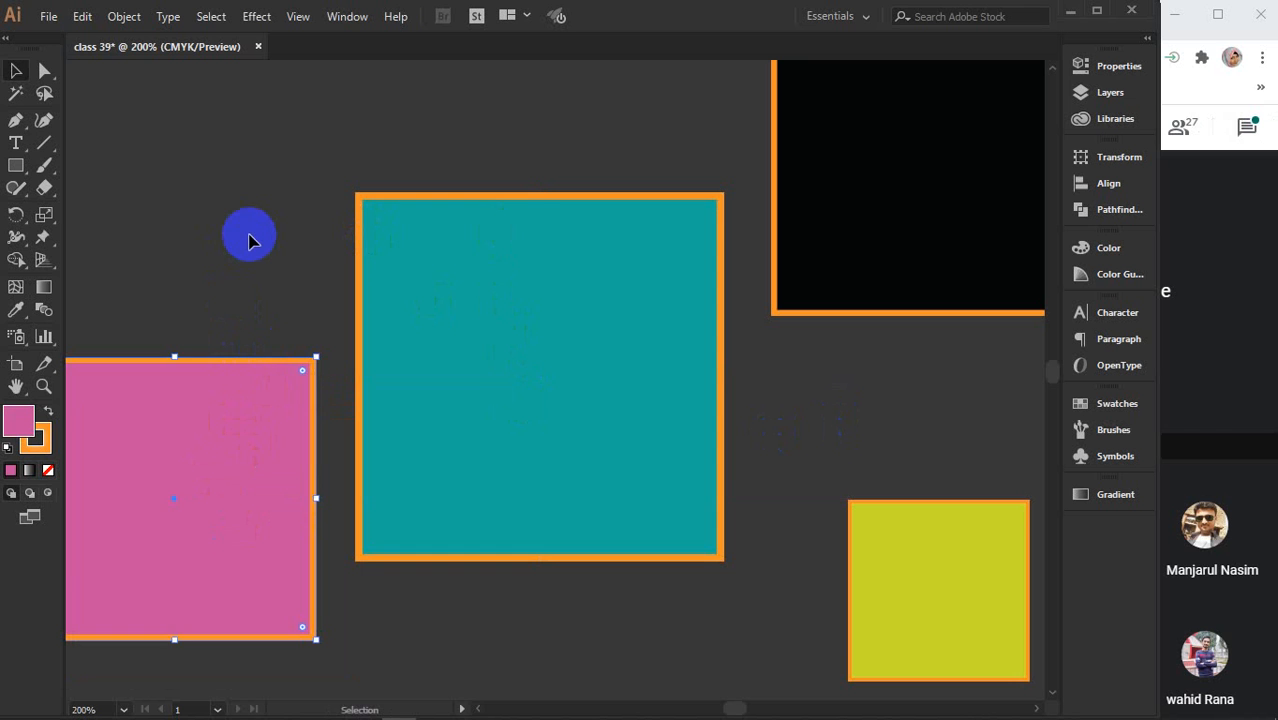
key(ctrl+v)
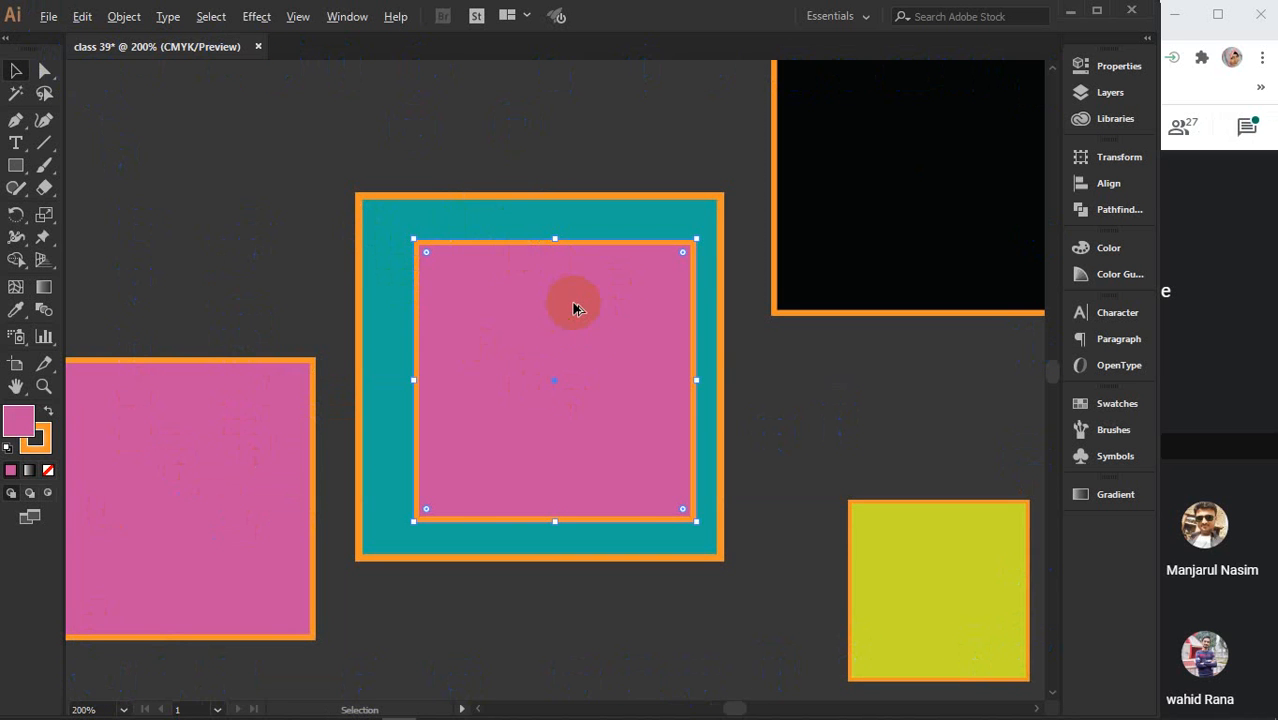
scroll(573, 308, down, 4)
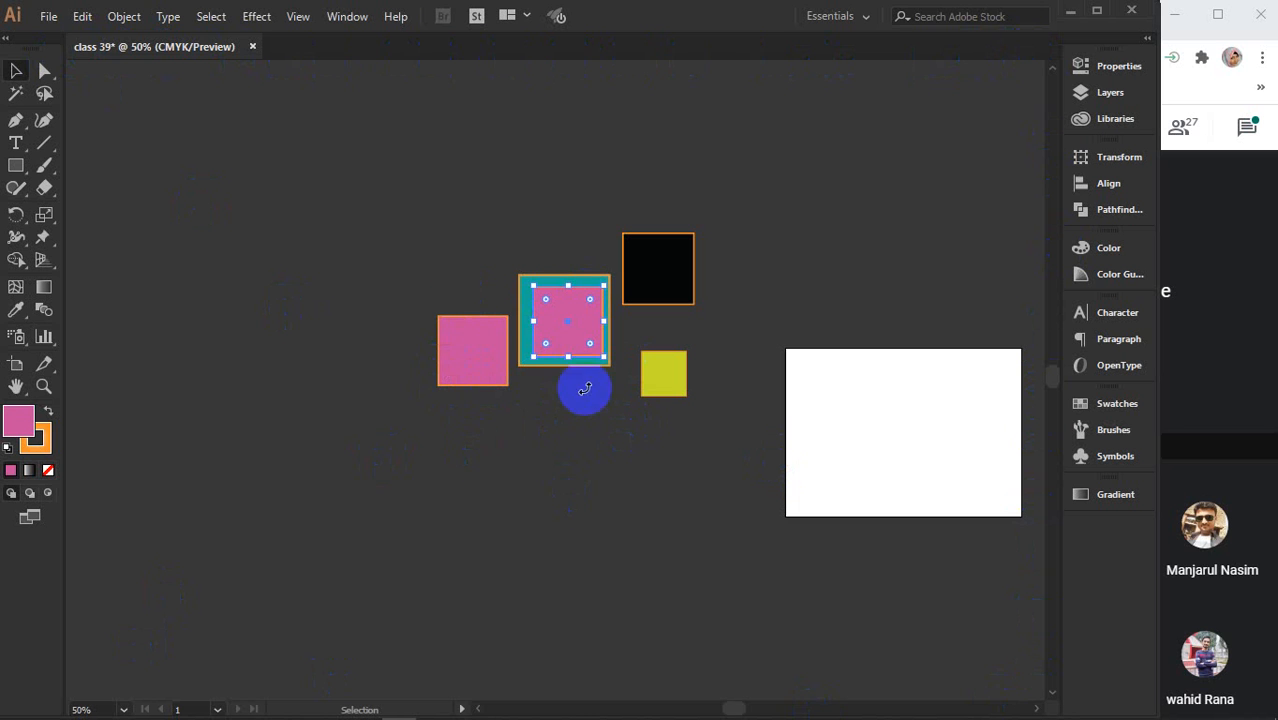
click(568, 325)
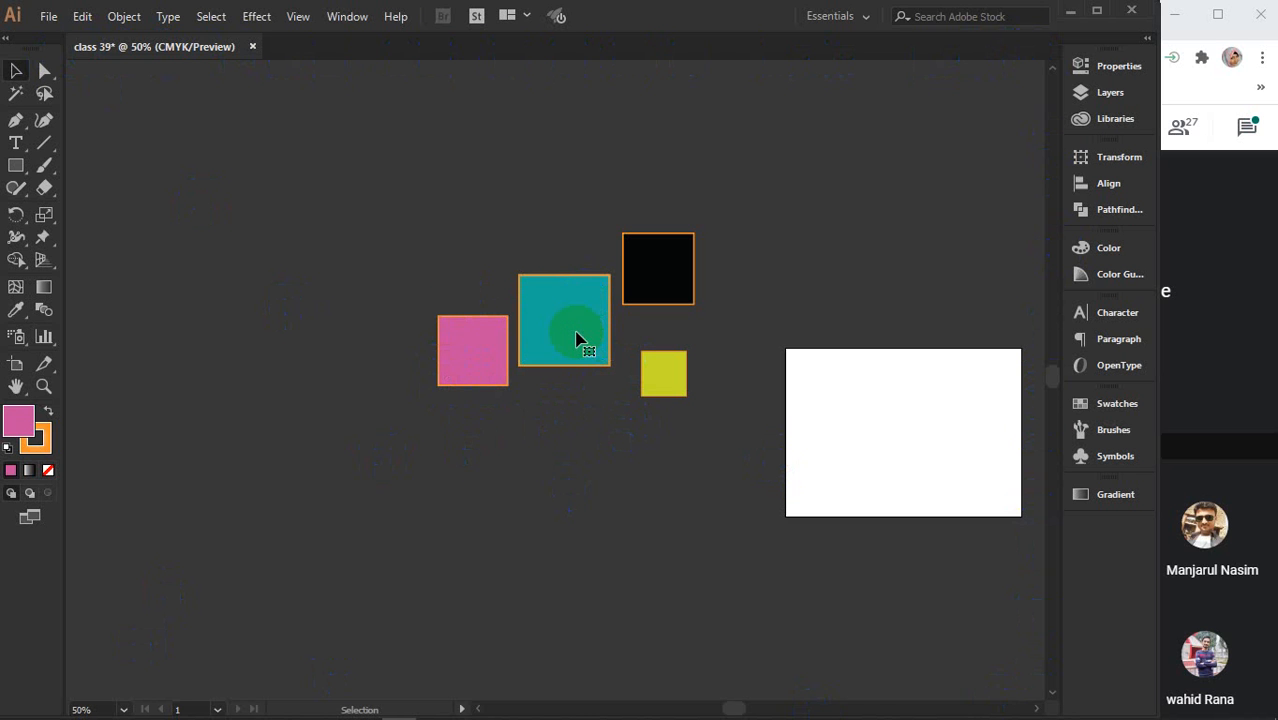
Copy the pink square, paste it into the empty canvas area below the squares, and delete the pasted copy
scroll(600, 355, down, 5)
click(473, 148)
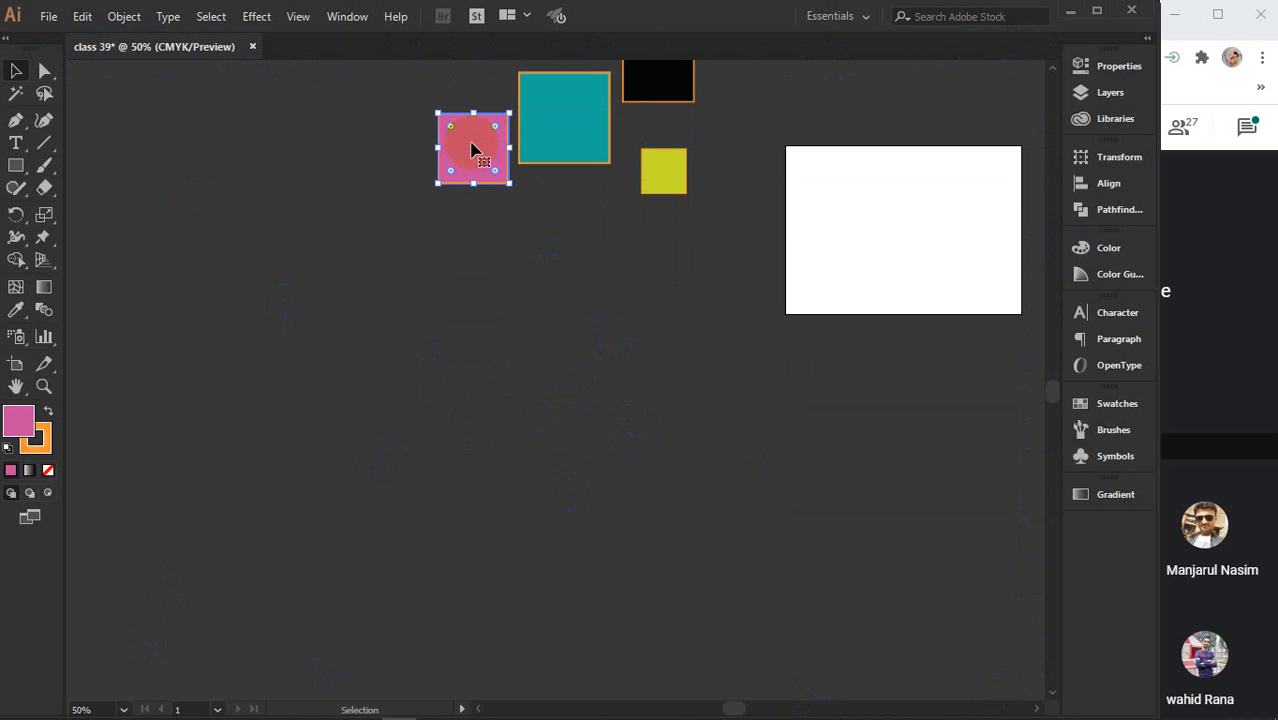
key(a)
key(ctrl+c)
key(ctrl+v)
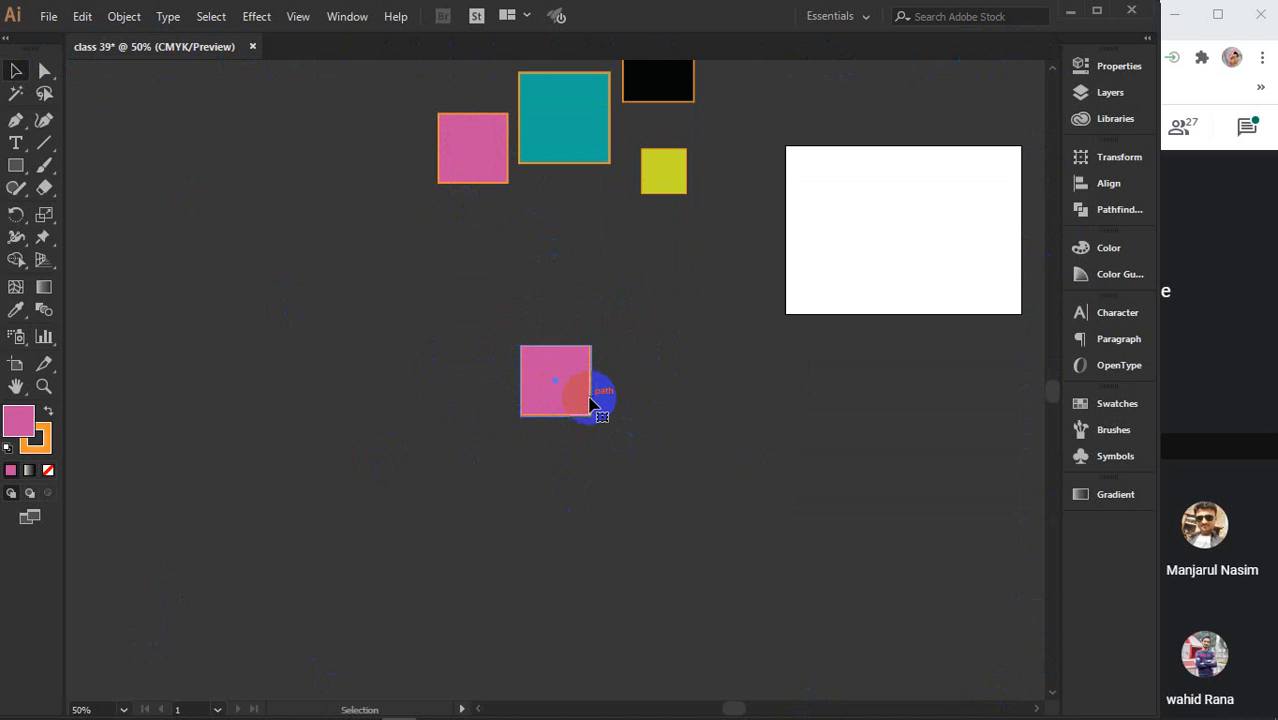
key(Delete)
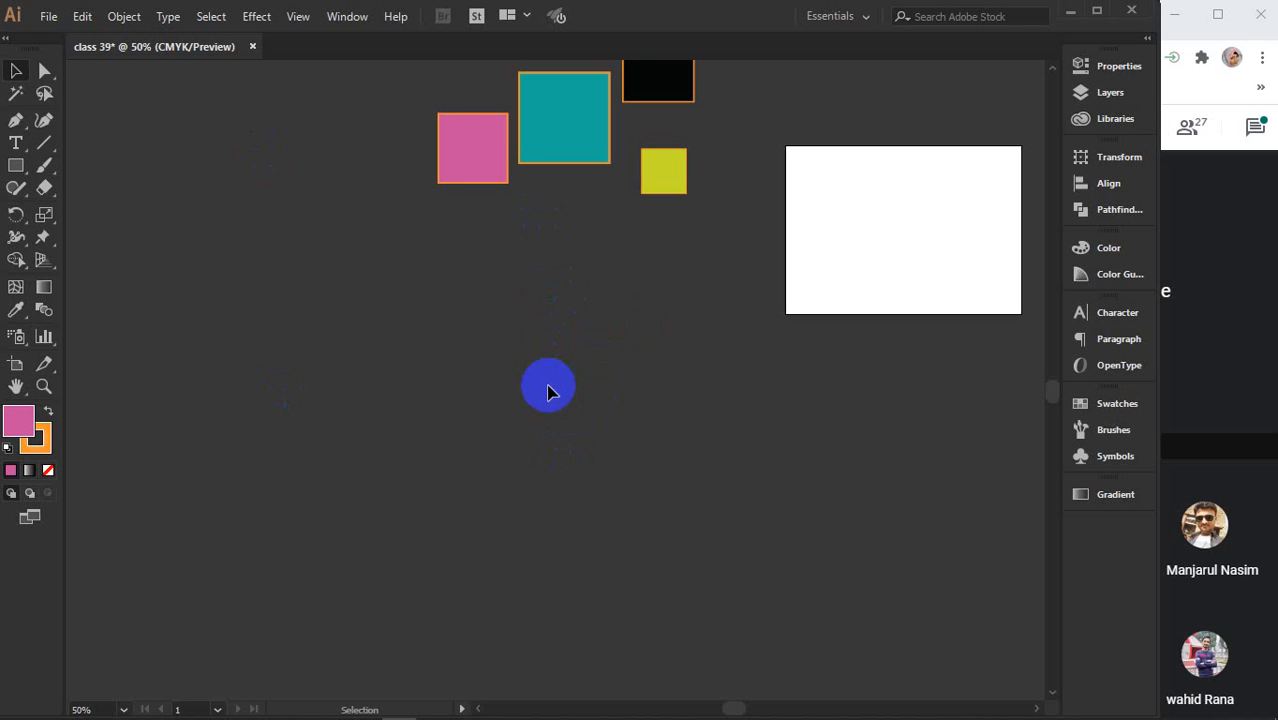
key(ctrl+z)
Select the original pink square for a close-up look and clear the selection
click(468, 158)
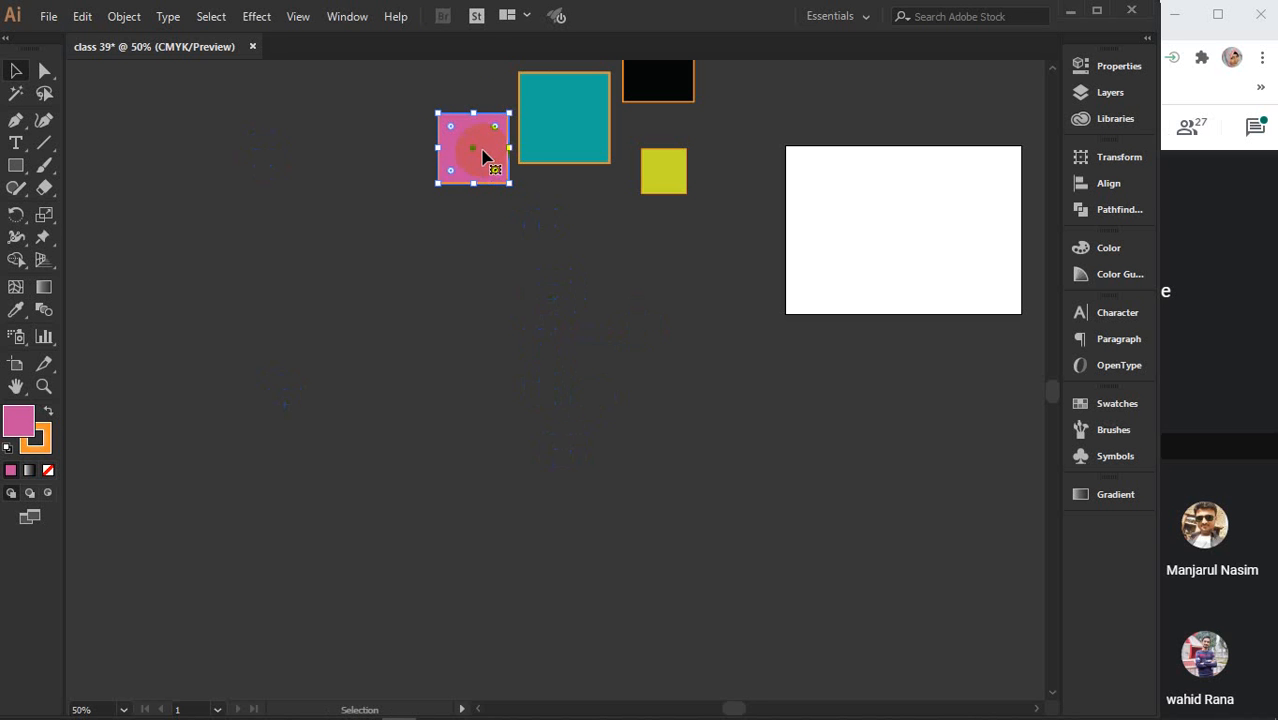
scroll(463, 166, up, 4)
key(space)
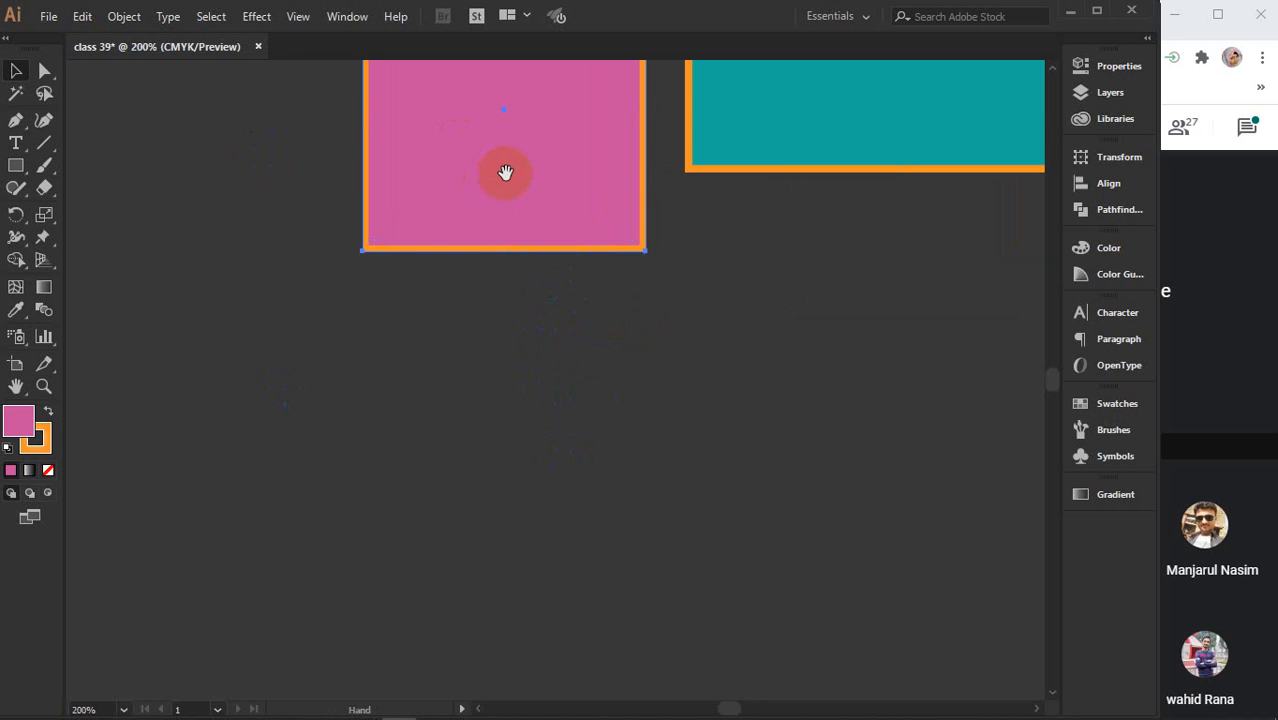
drag(505, 171, 506, 380)
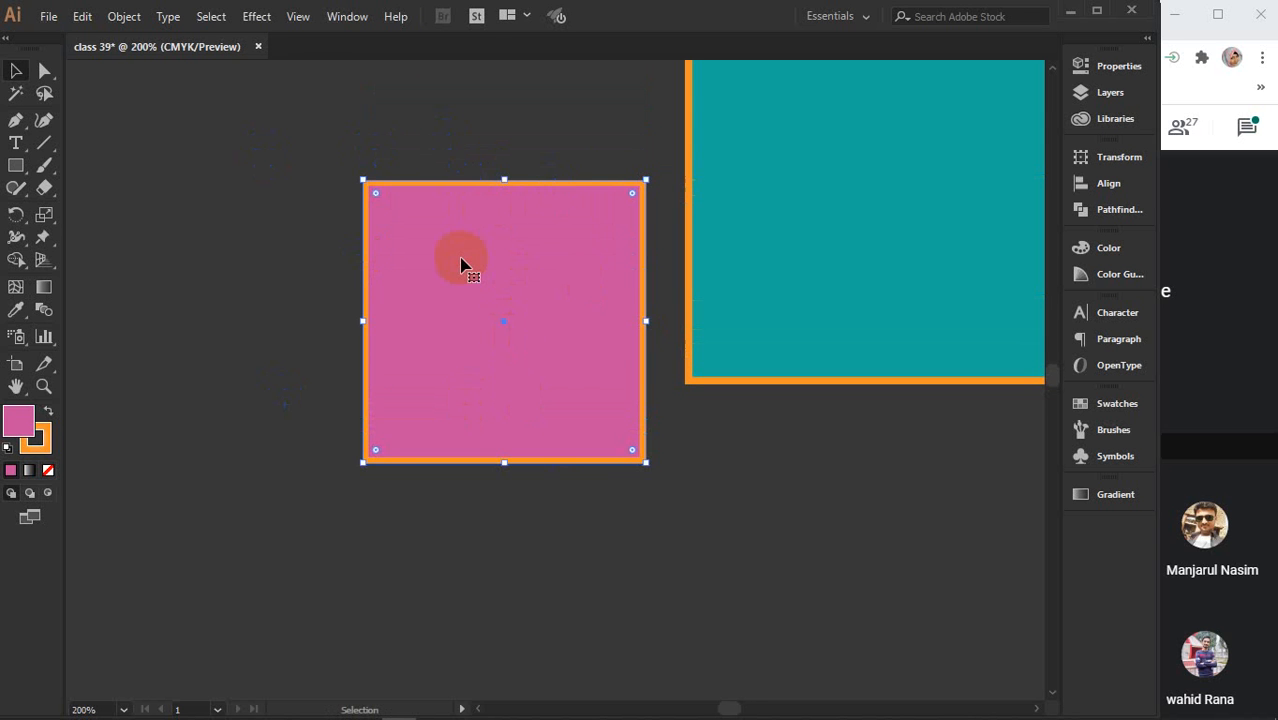
key(ctrl+shift+a)
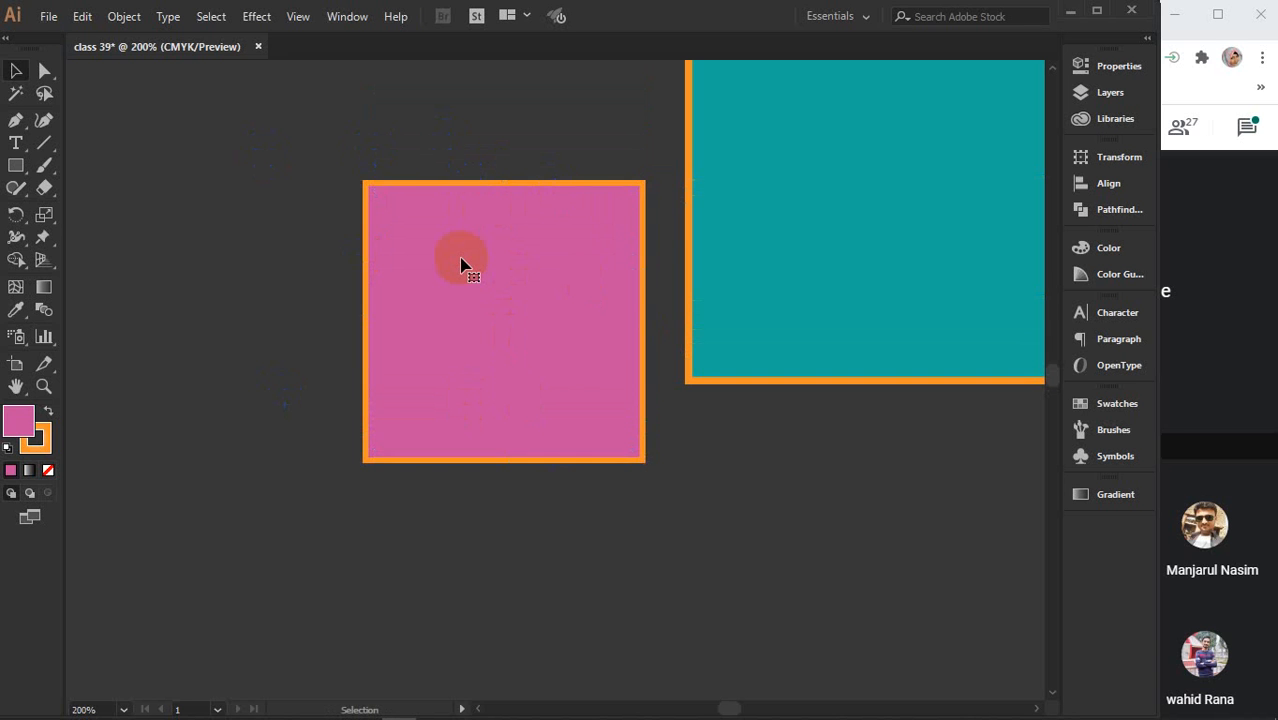
Copy the pink square, paste the copy exactly in front of it, and fill the copy light blue
click(461, 265)
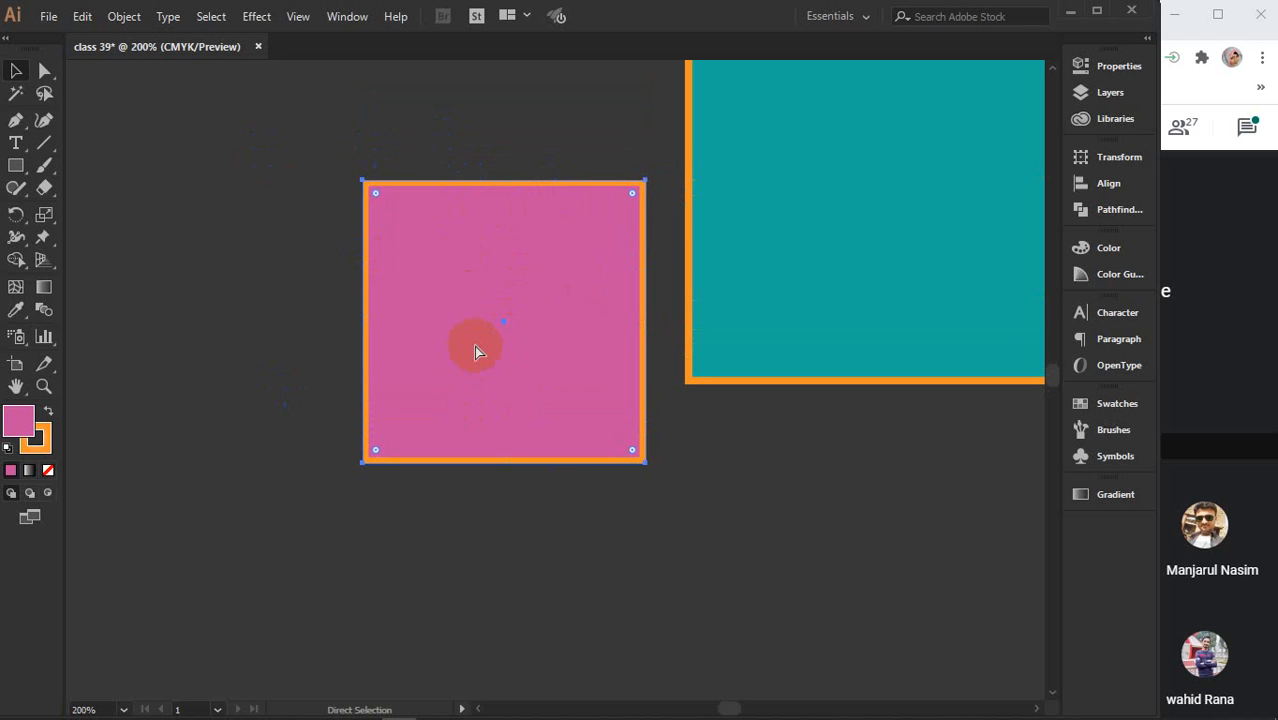
key(v)
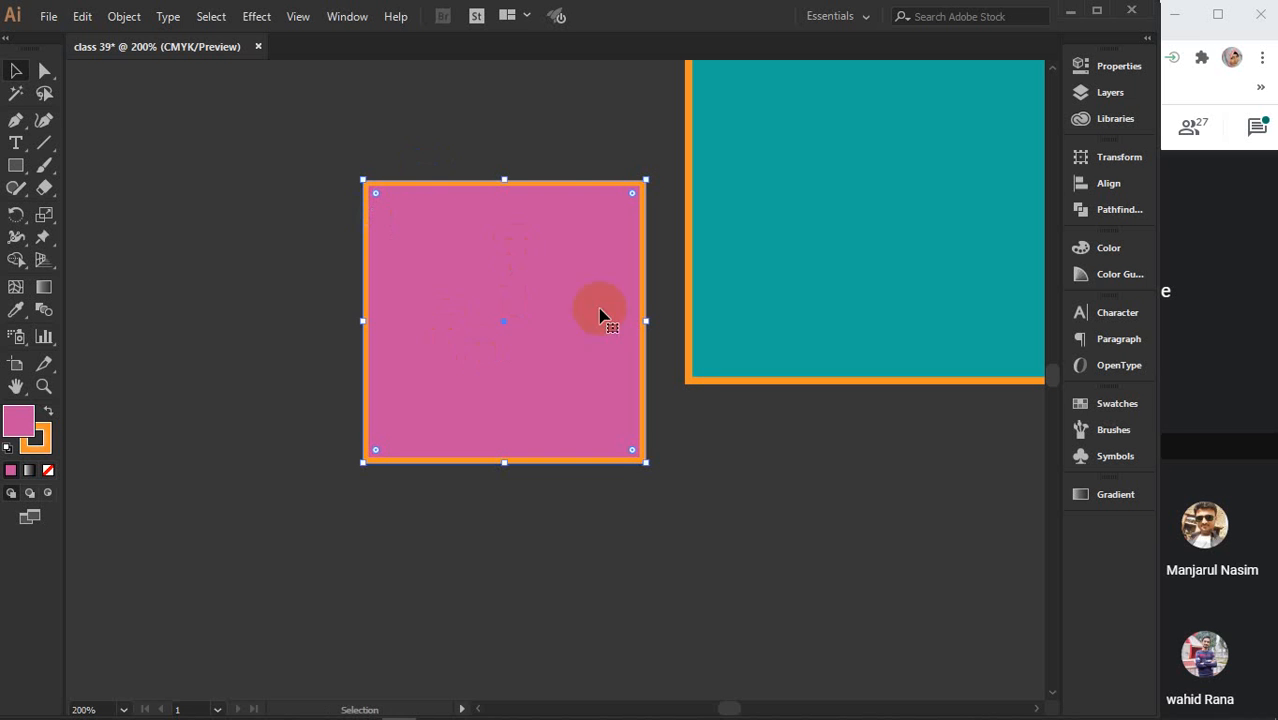
double_click(20, 433)
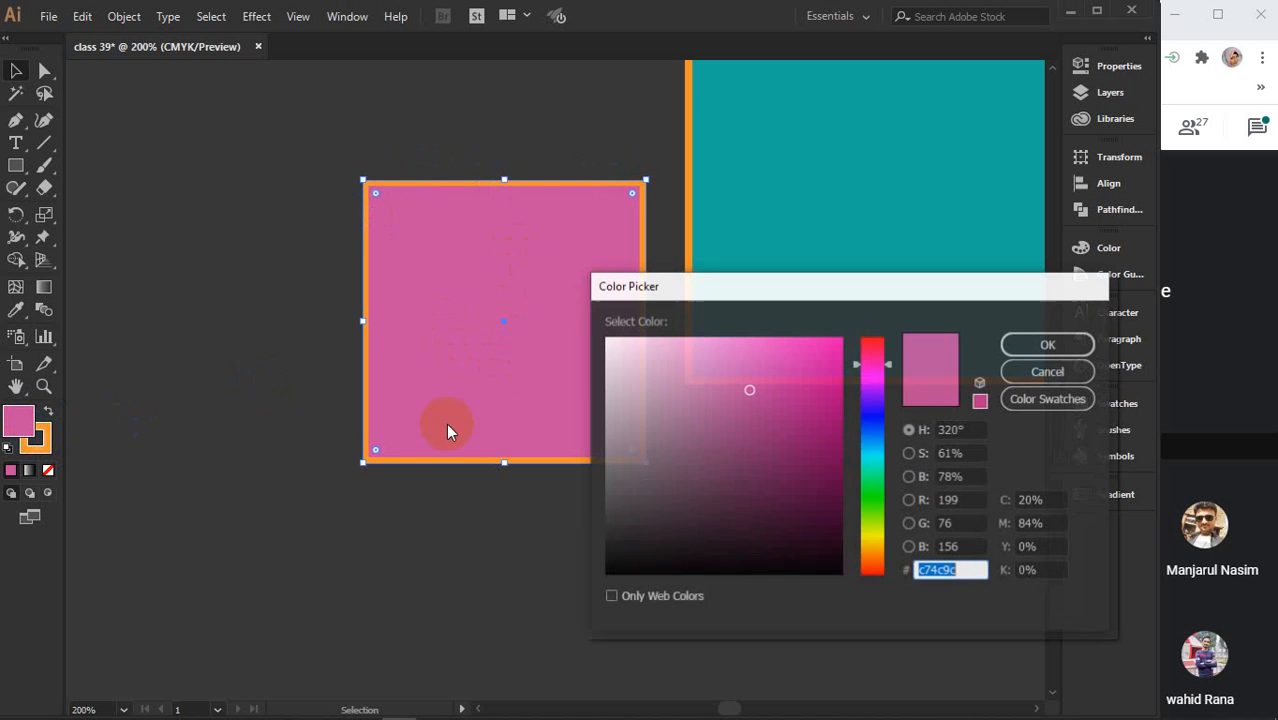
click(872, 459)
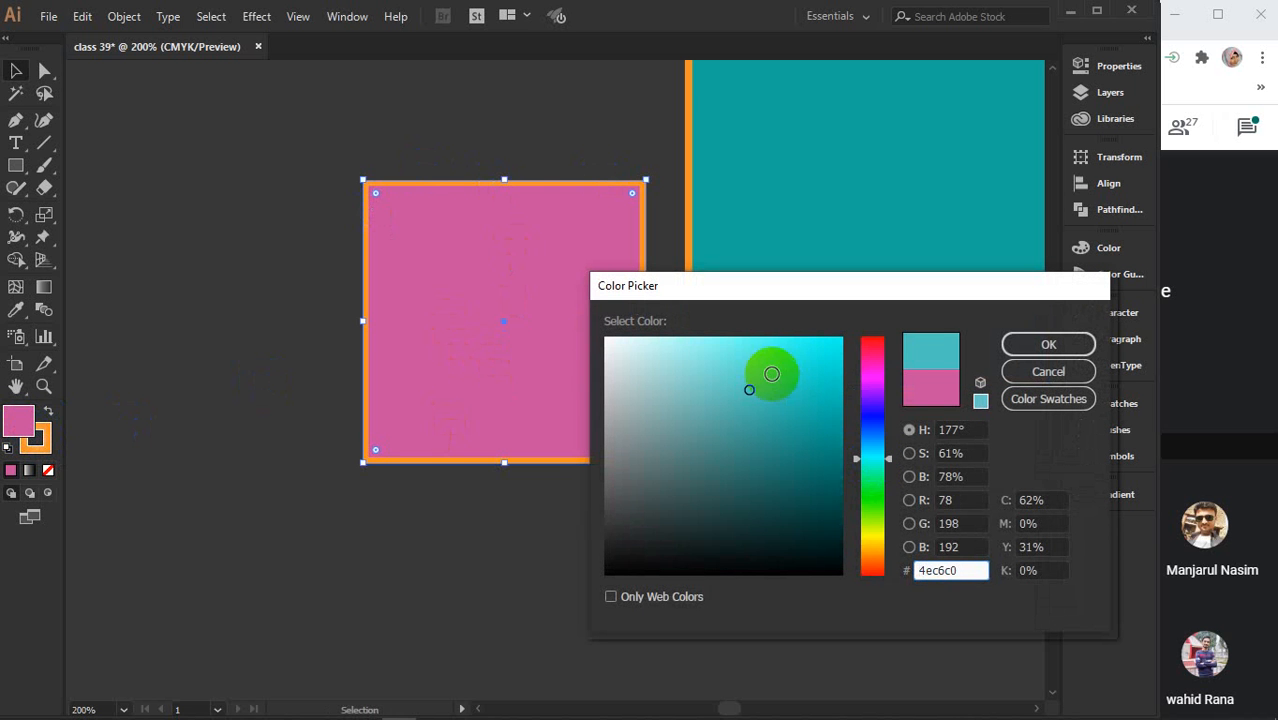
drag(770, 368, 702, 337)
click(1020, 350)
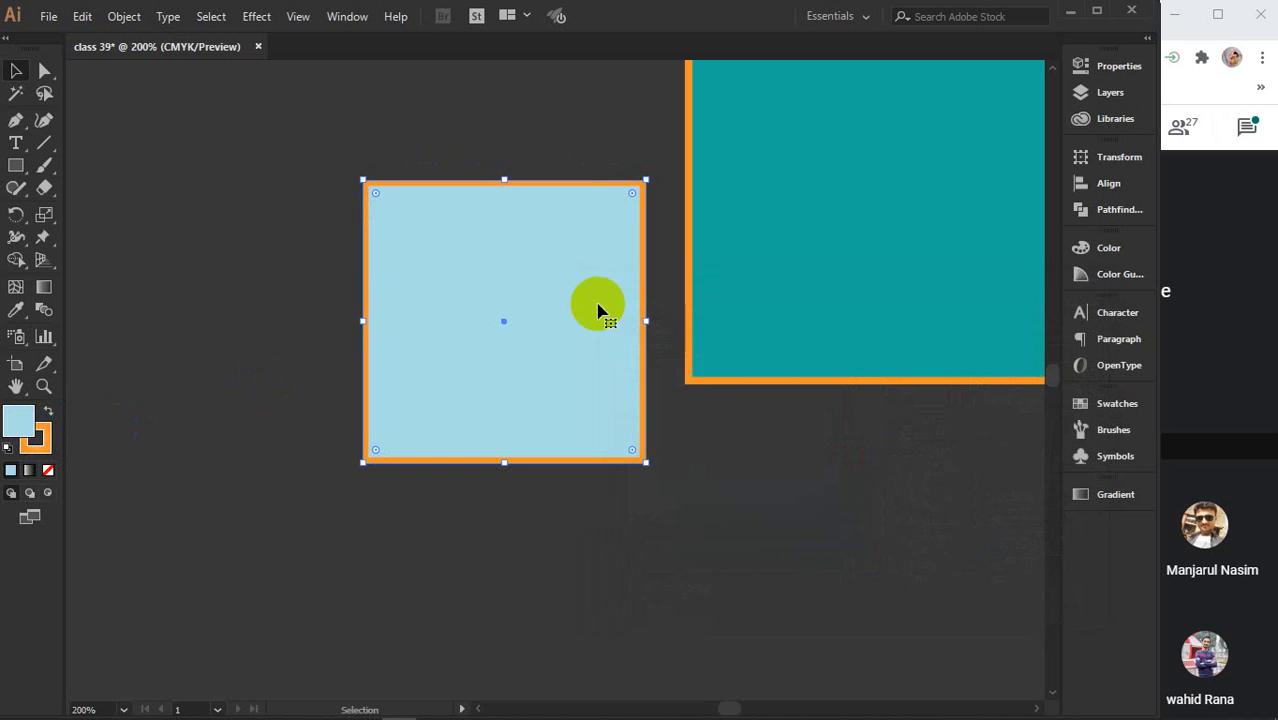
Move the light-blue copy off the pink square into the empty area diagonally below it and deselect it
drag(585, 265, 847, 578)
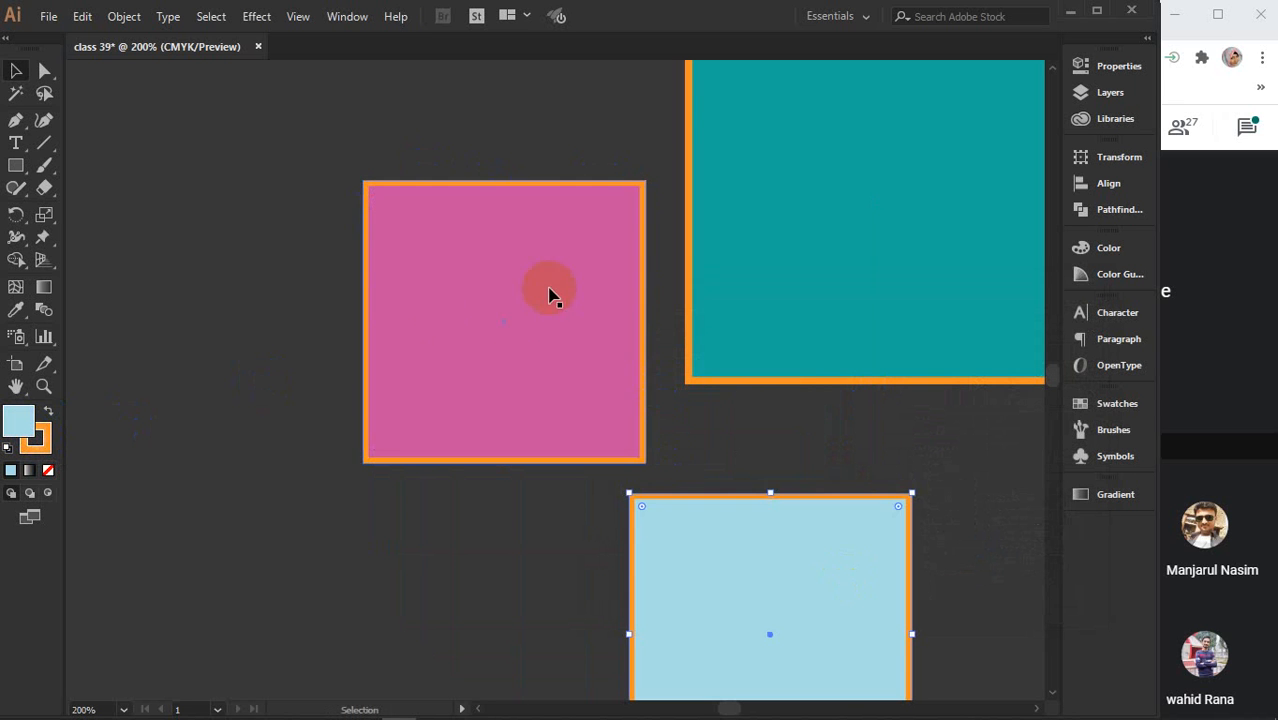
click(389, 511)
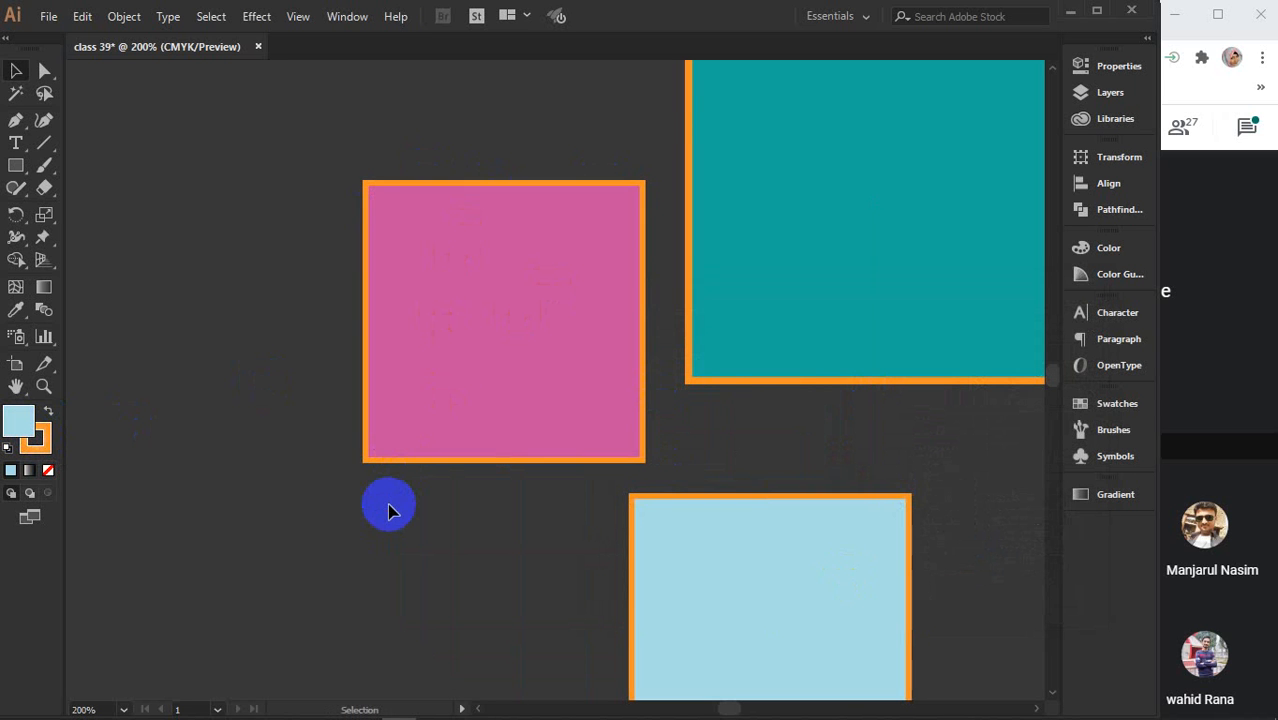
scroll(389, 511, down, 1)
scroll(824, 534, right, 3)
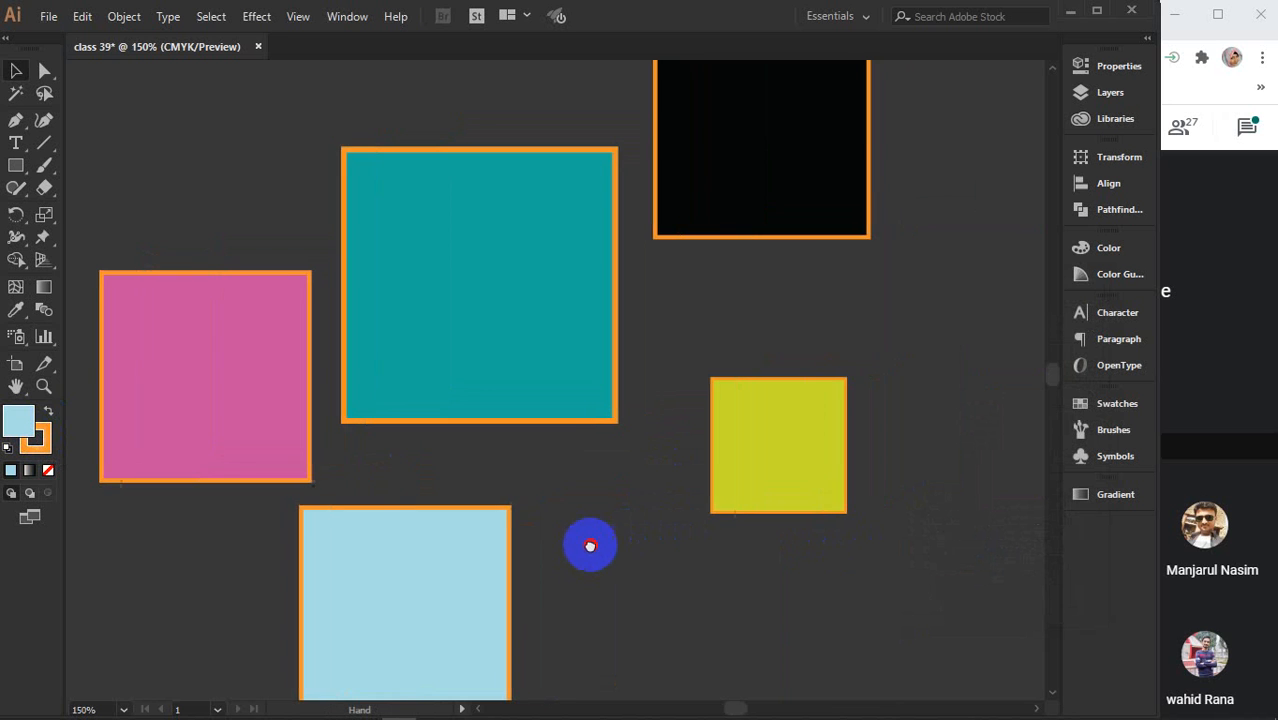
Copy the teal square, paste the copy exactly behind it, and fill the copy white
click(491, 381)
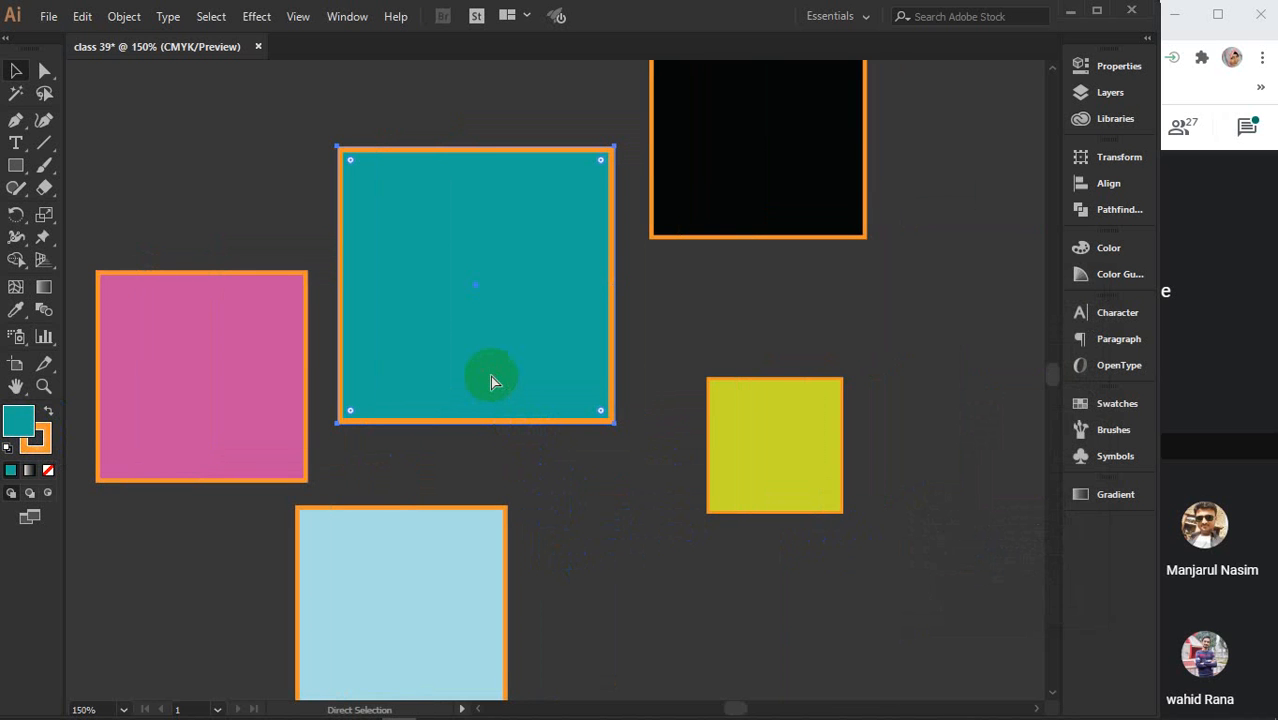
key(v)
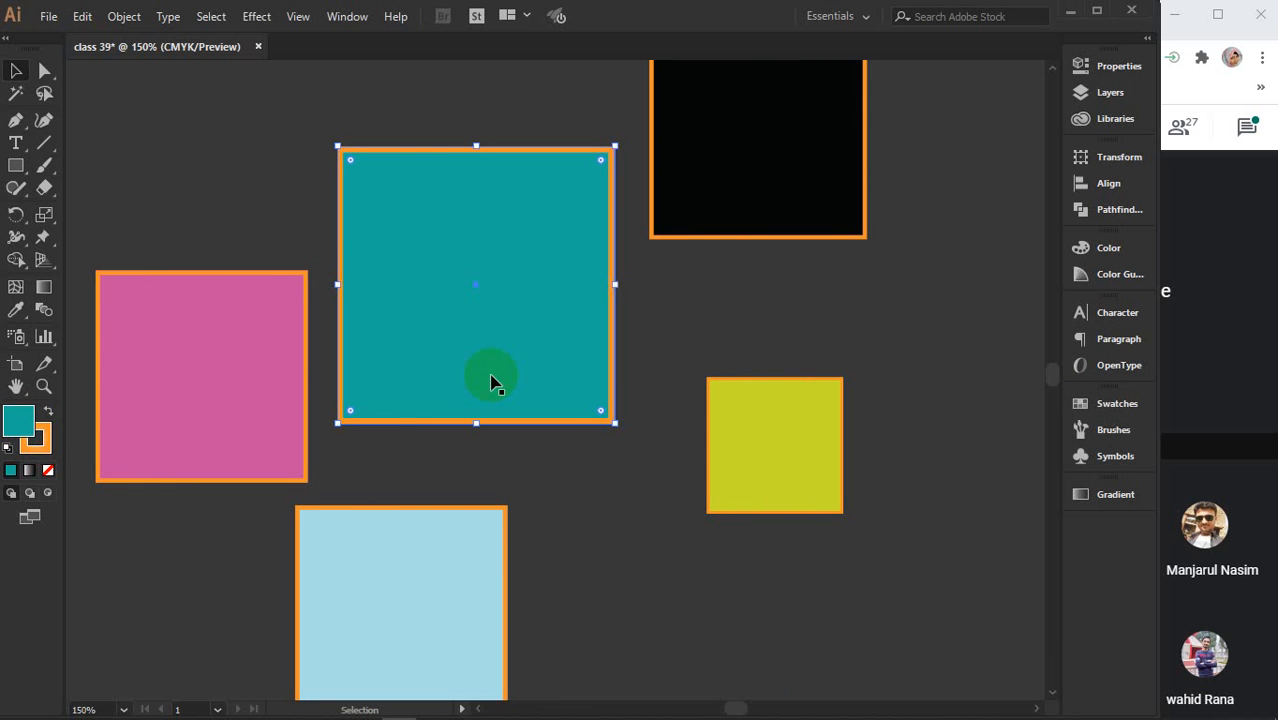
double_click(25, 425)
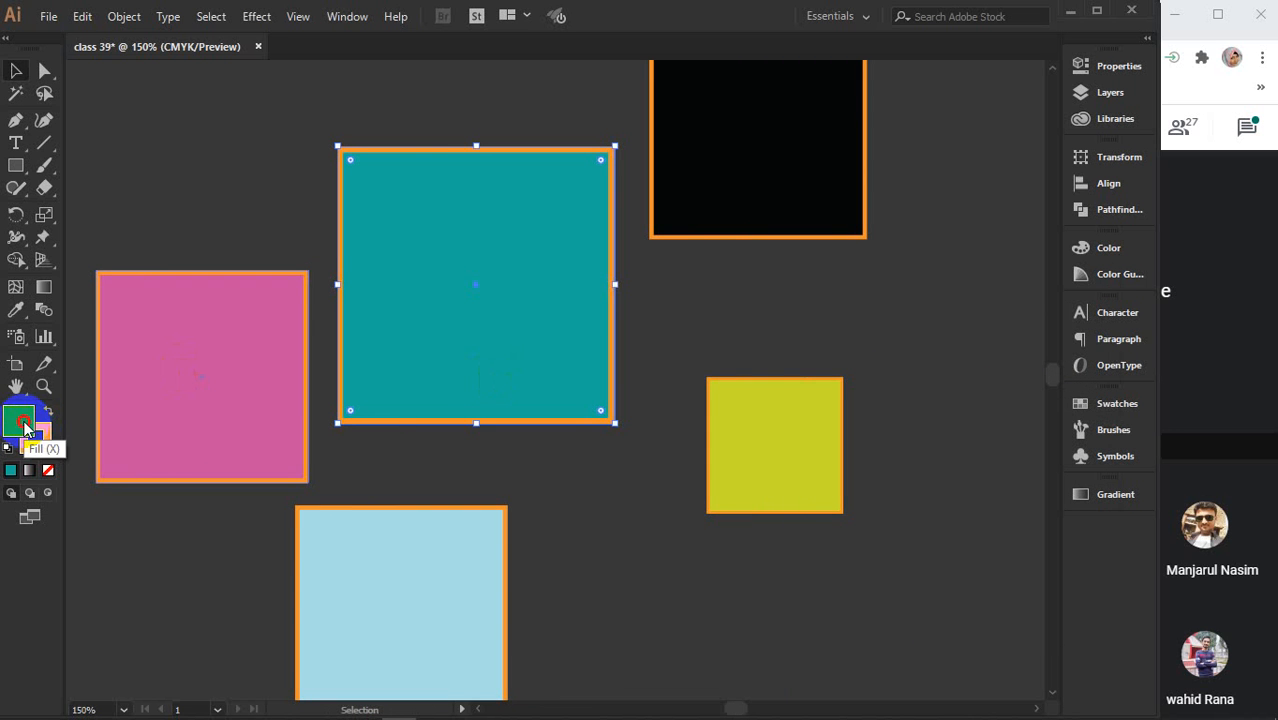
drag(745, 466, 604, 337)
click(1046, 344)
Move the teal square off its white copy to partly behind the yellow-green square and clear the selection
click(437, 205)
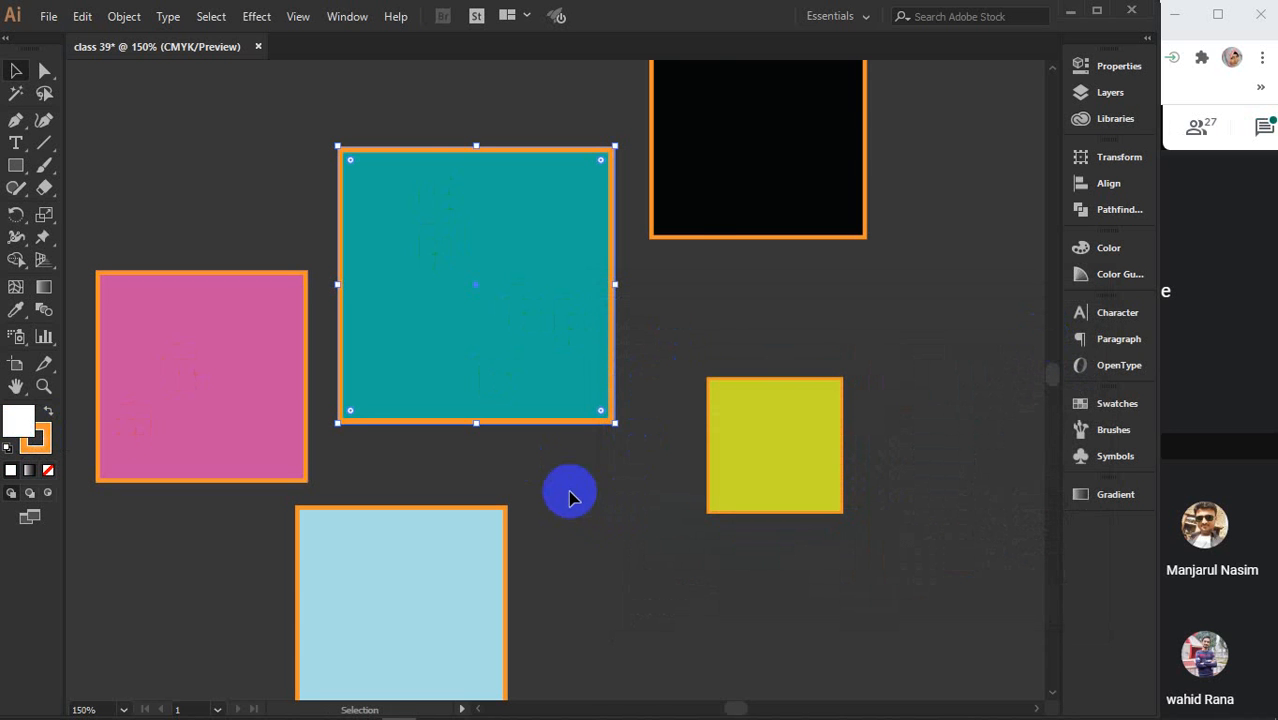
drag(556, 387, 890, 625)
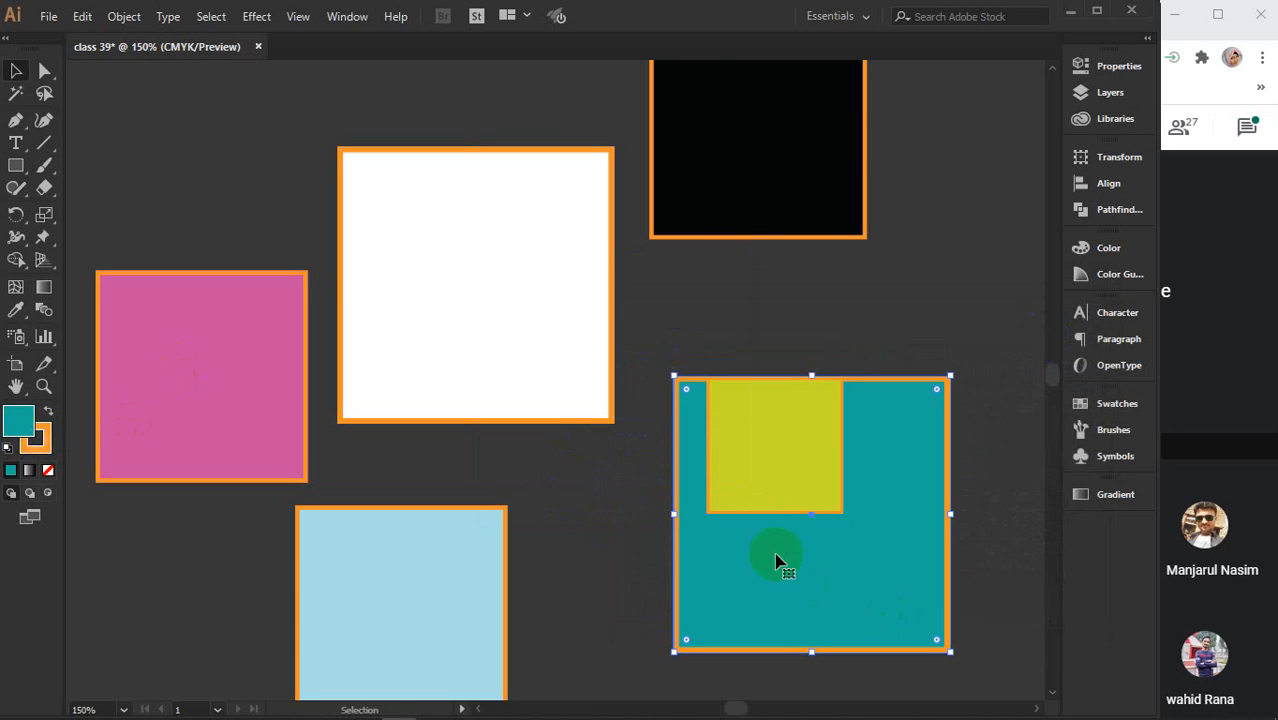
drag(776, 563, 771, 631)
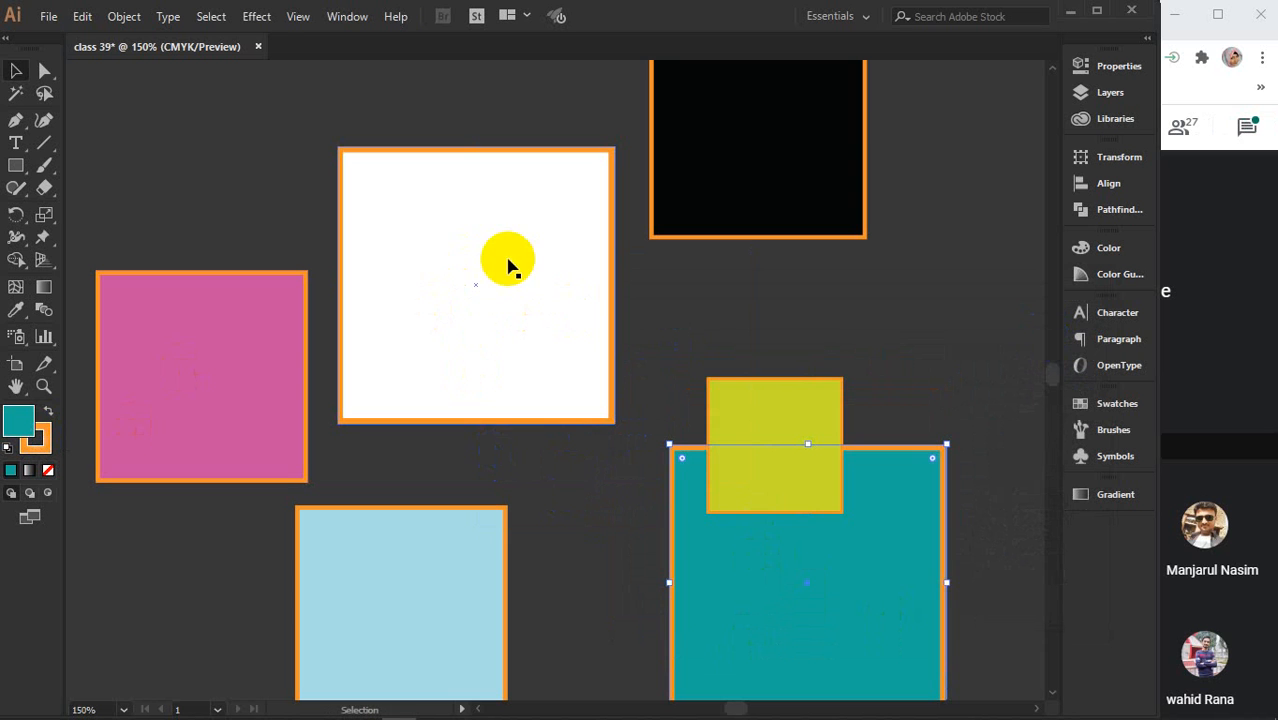
click(735, 322)
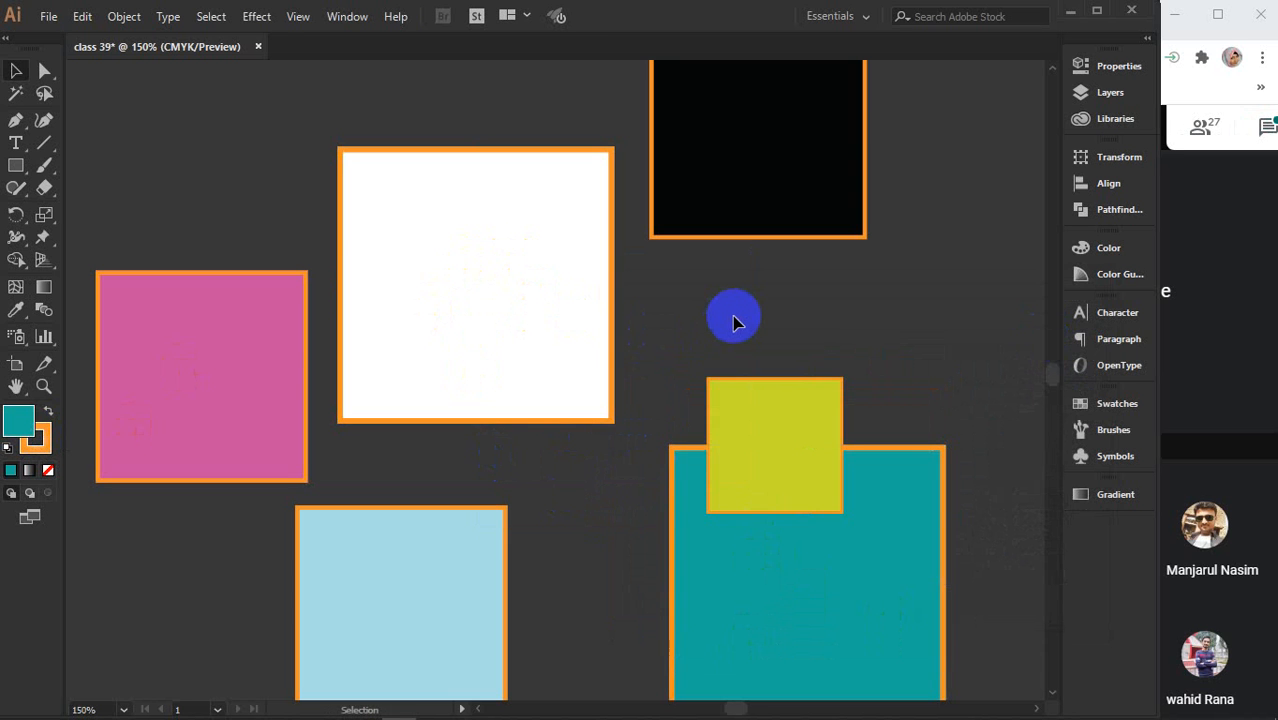
Shrink the white square proportionally about its centre to a small square between the pink and black squares
scroll(735, 322, down, 1)
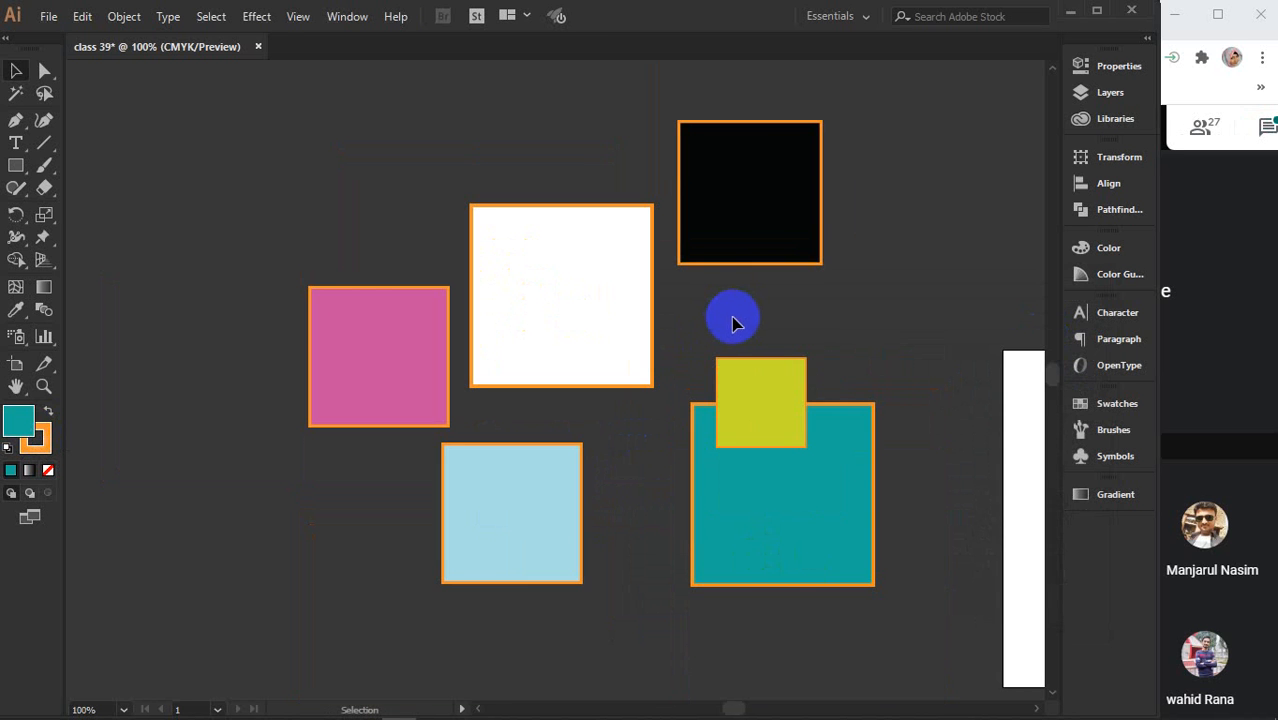
click(619, 348)
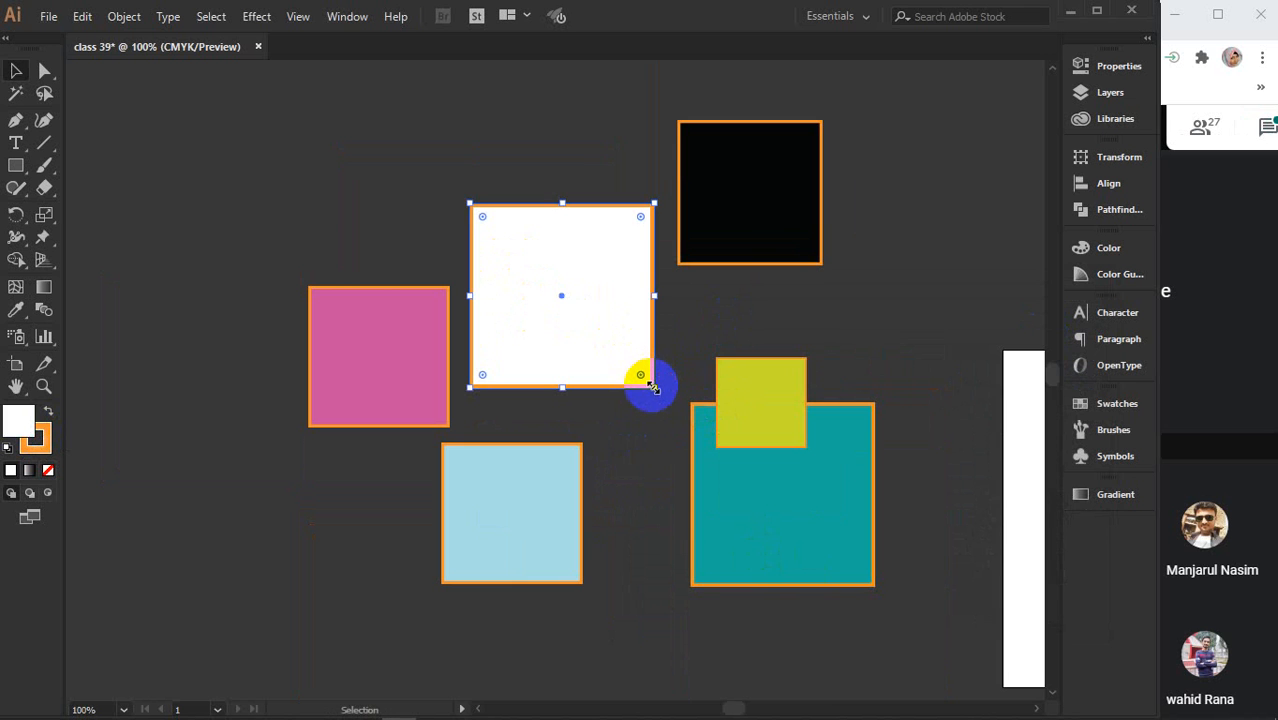
drag(653, 390, 583, 316)
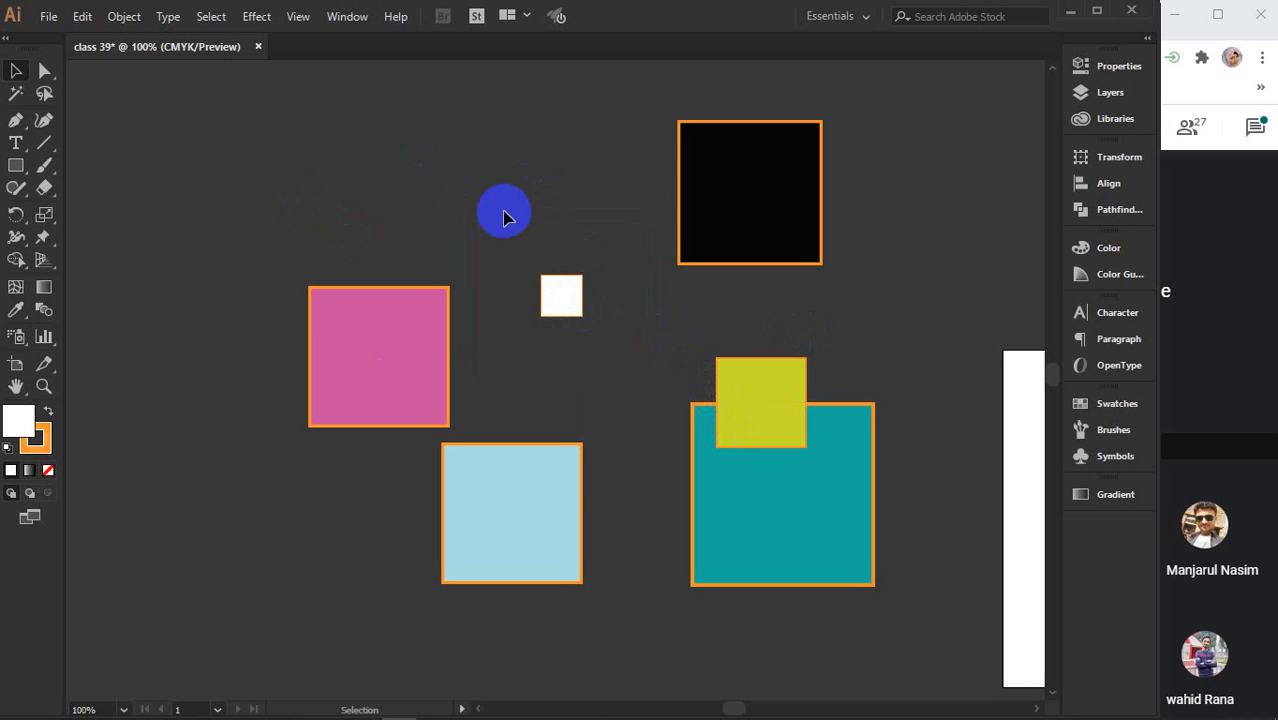
Look through the available paste commands, including Paste in Front and Paste in Back
click(125, 18)
click(79, 18)
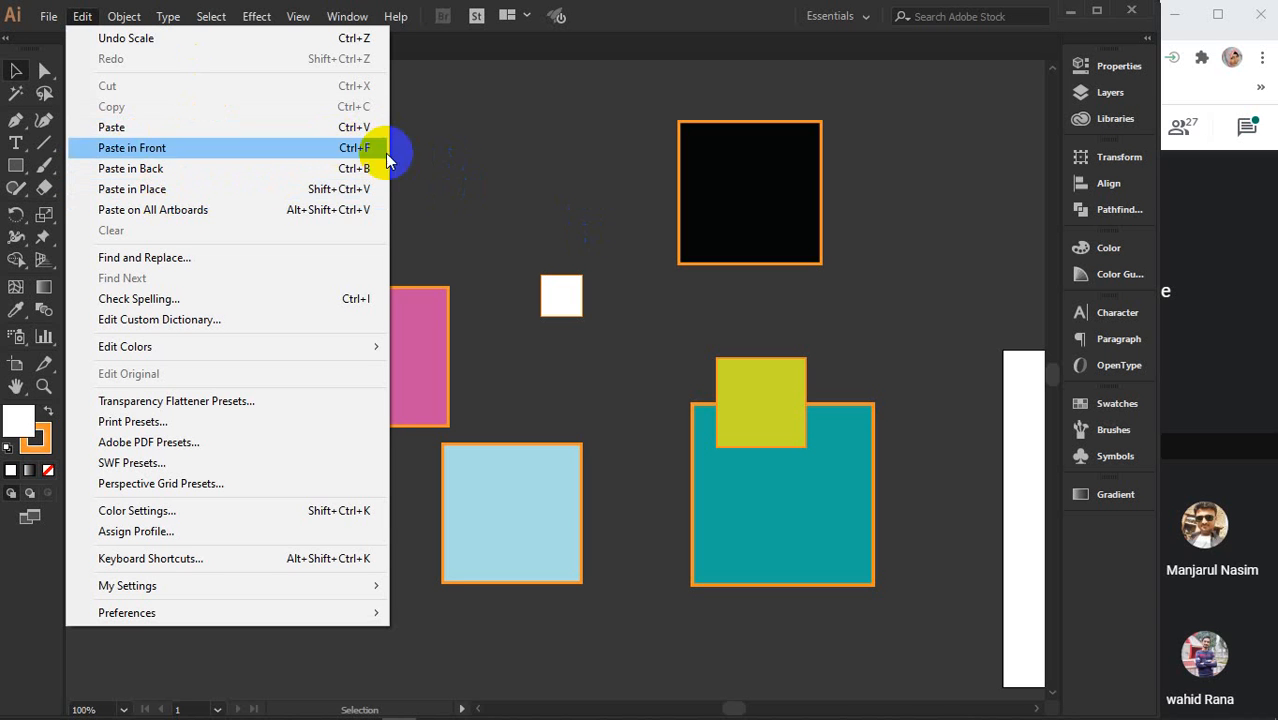
click(427, 150)
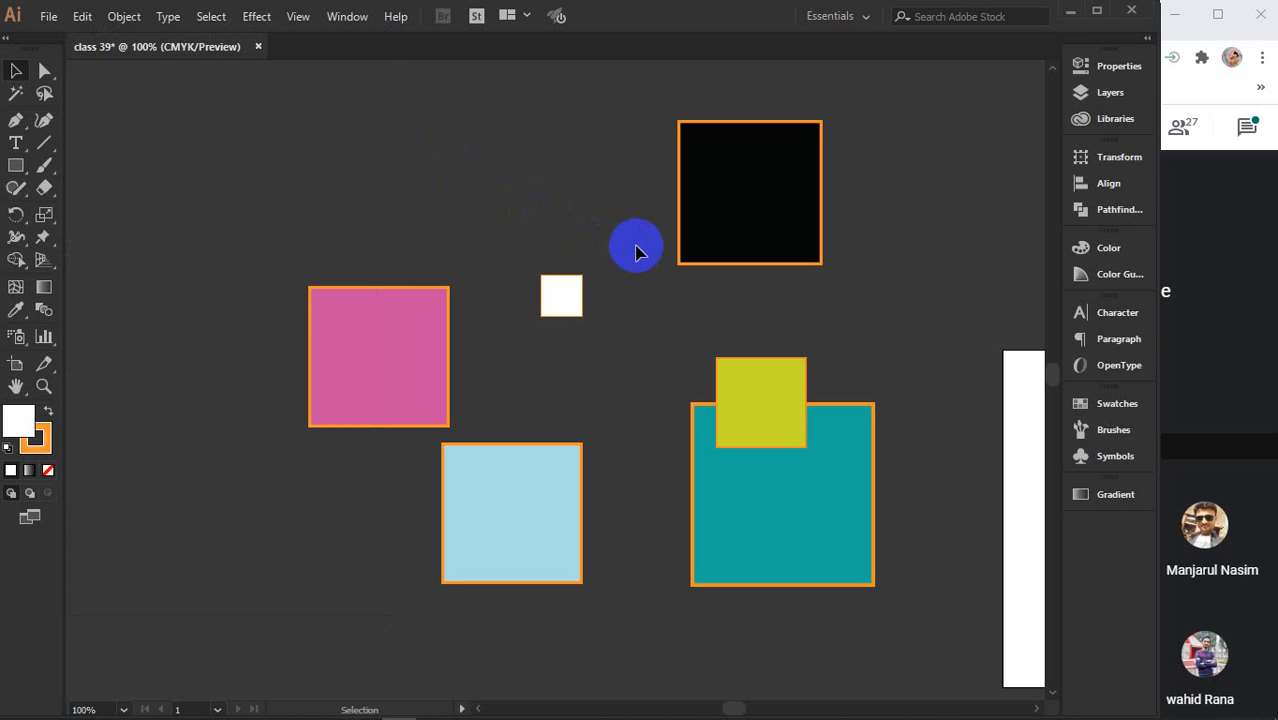
Copy the small white square and paste it with the plain Paste command
click(561, 295)
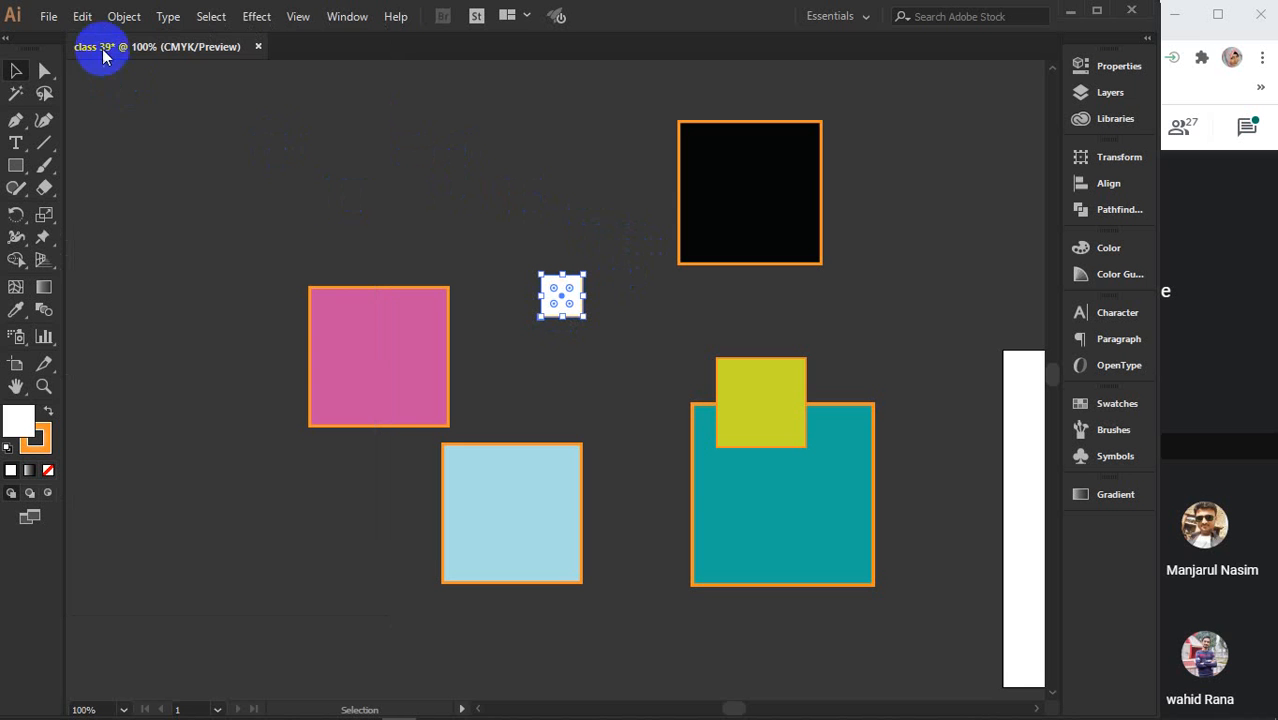
click(82, 17)
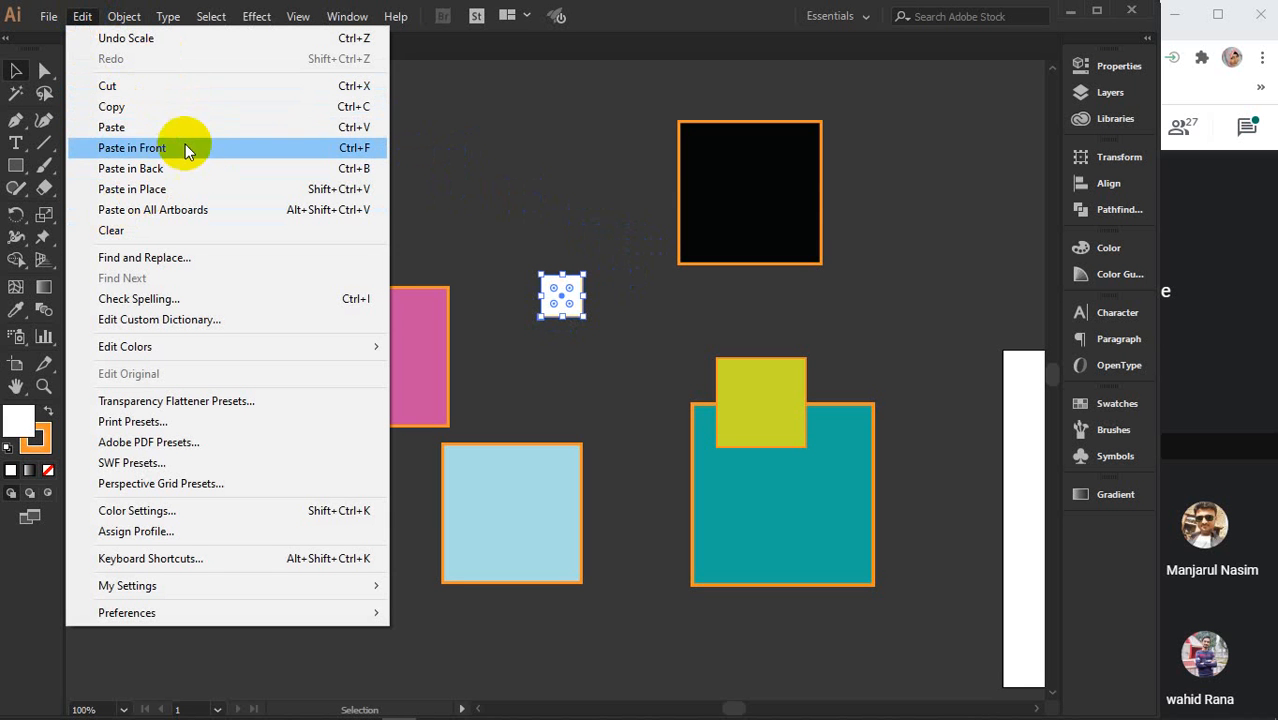
click(109, 108)
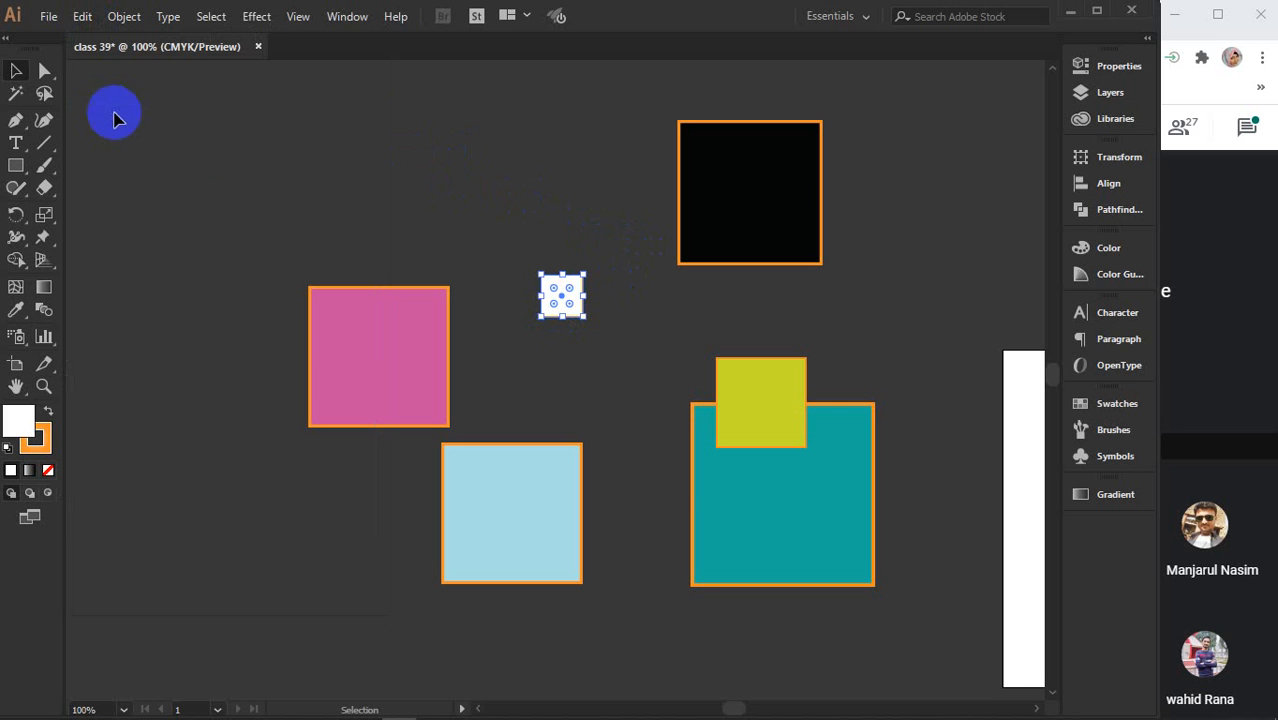
click(82, 20)
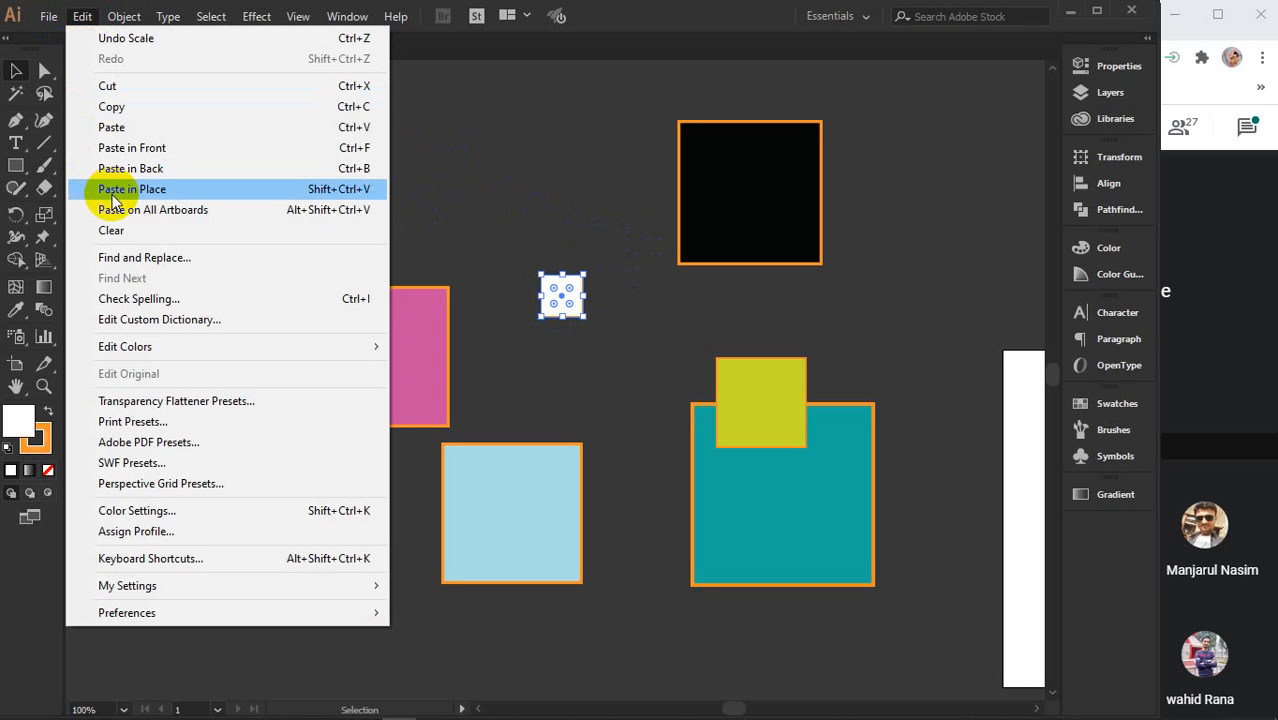
click(112, 127)
click(553, 385)
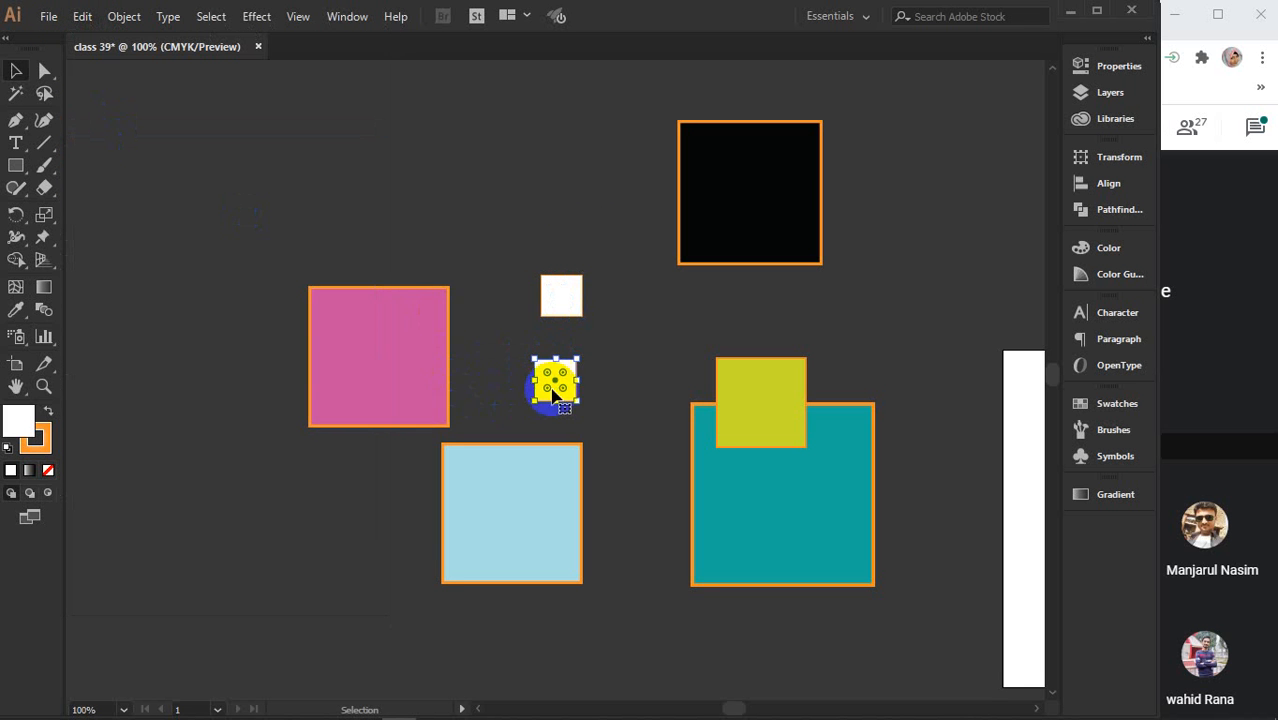
Enlarge the pasted white square about its centre until it covers the original, and fill it red
drag(555, 395, 672, 536)
double_click(22, 425)
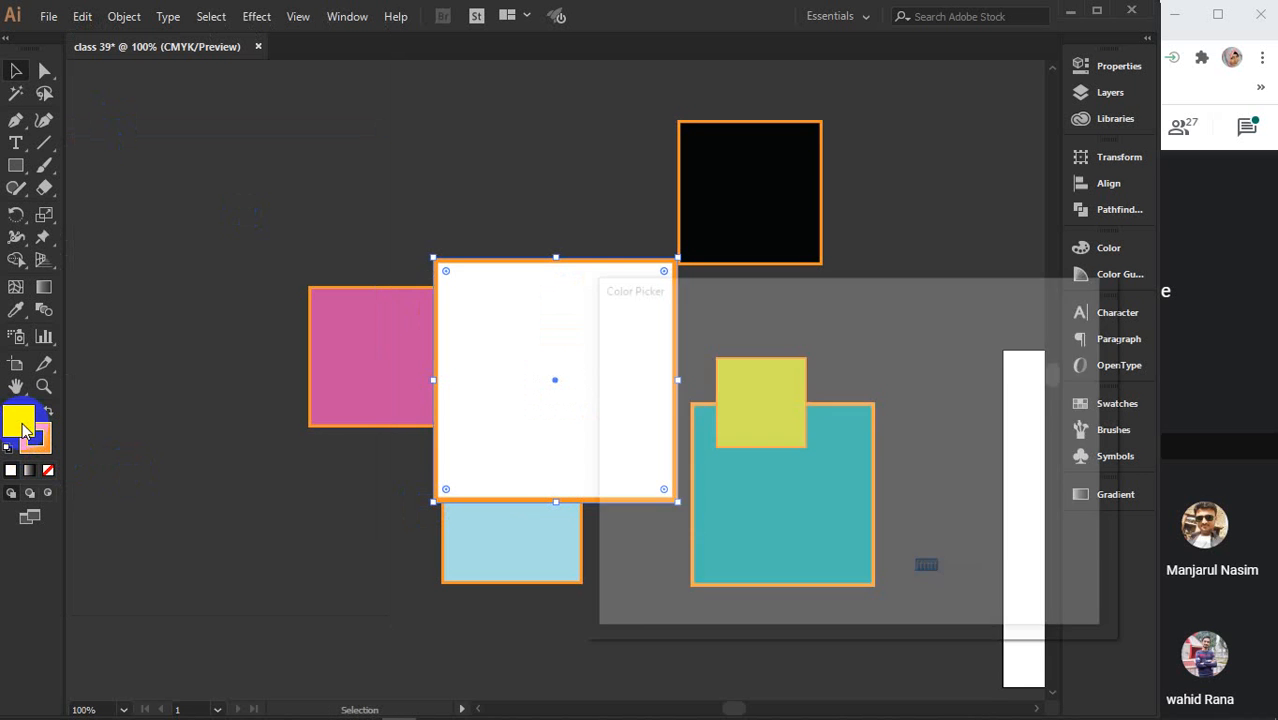
drag(873, 365, 979, 334)
click(816, 350)
click(1048, 344)
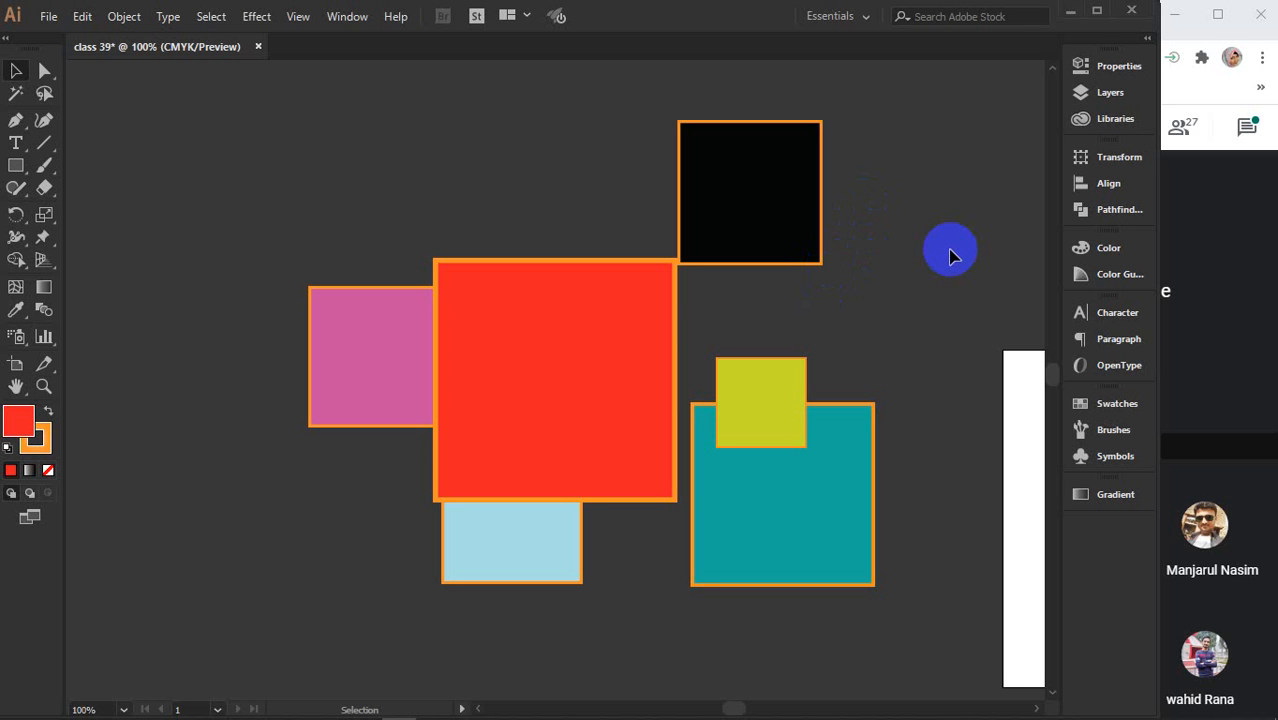
Select the squares individually and all together to examine how they overlap and stack
click(564, 336)
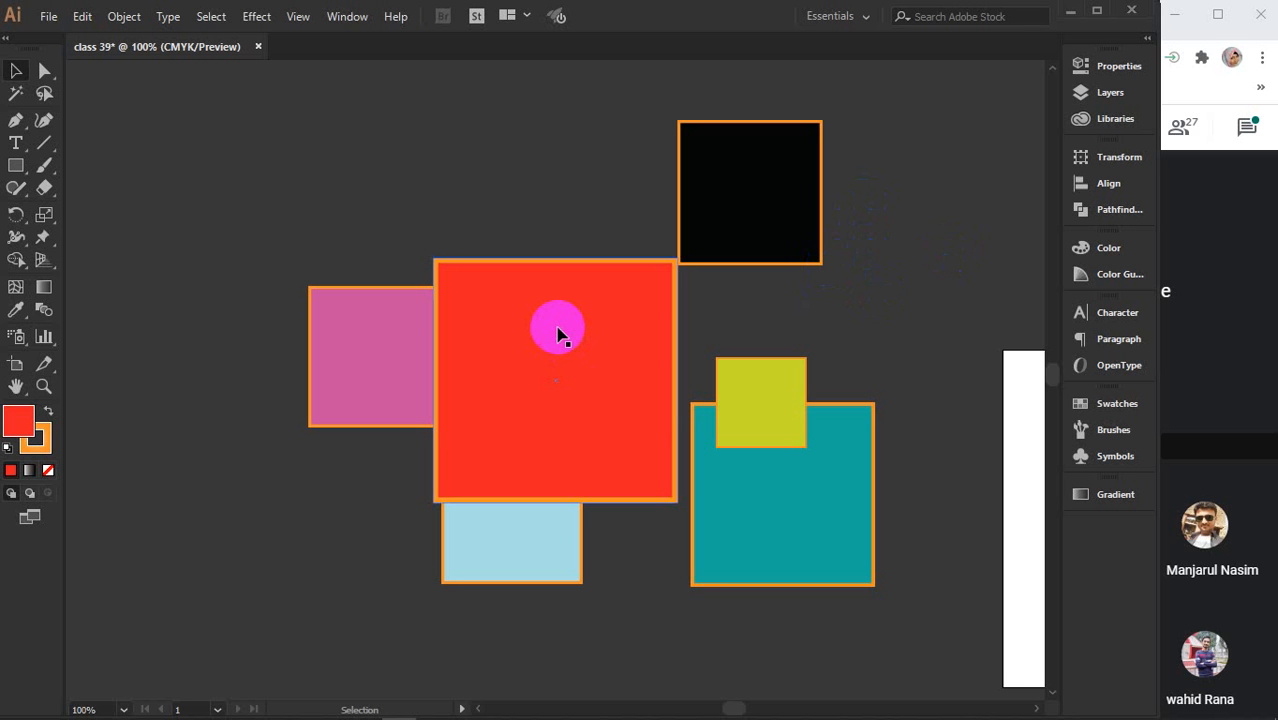
click(456, 278)
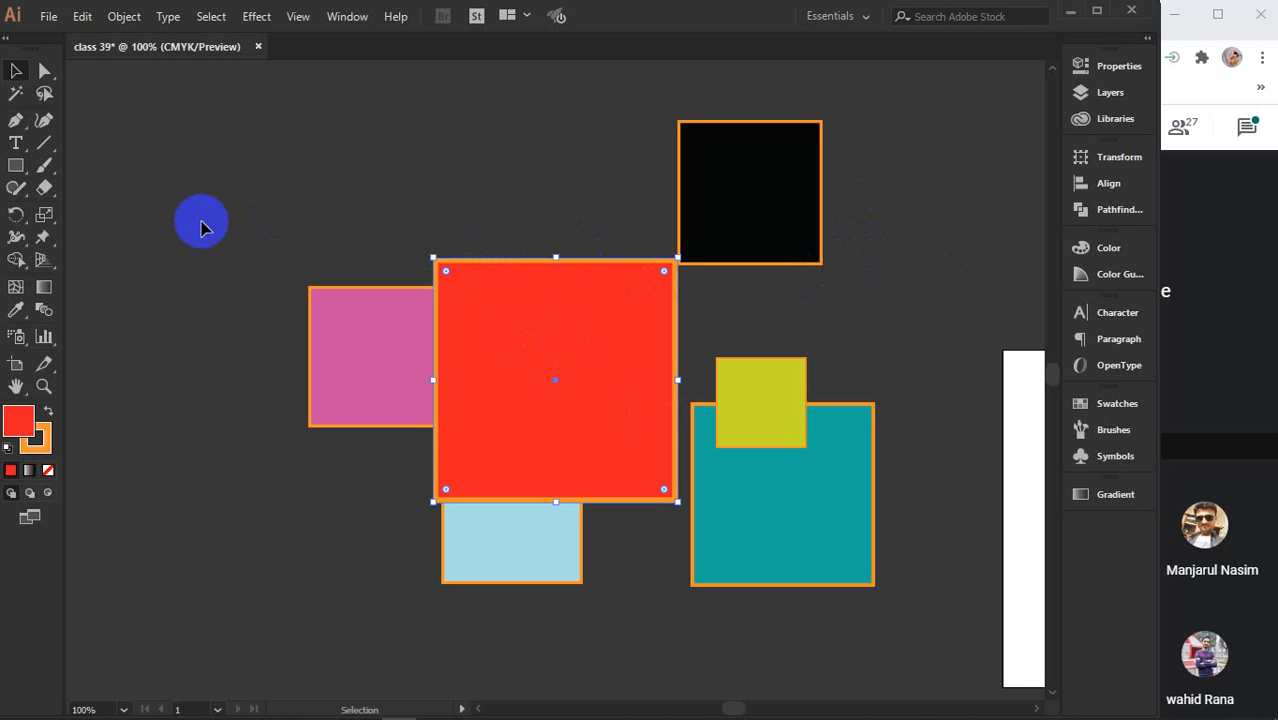
drag(219, 93, 903, 635)
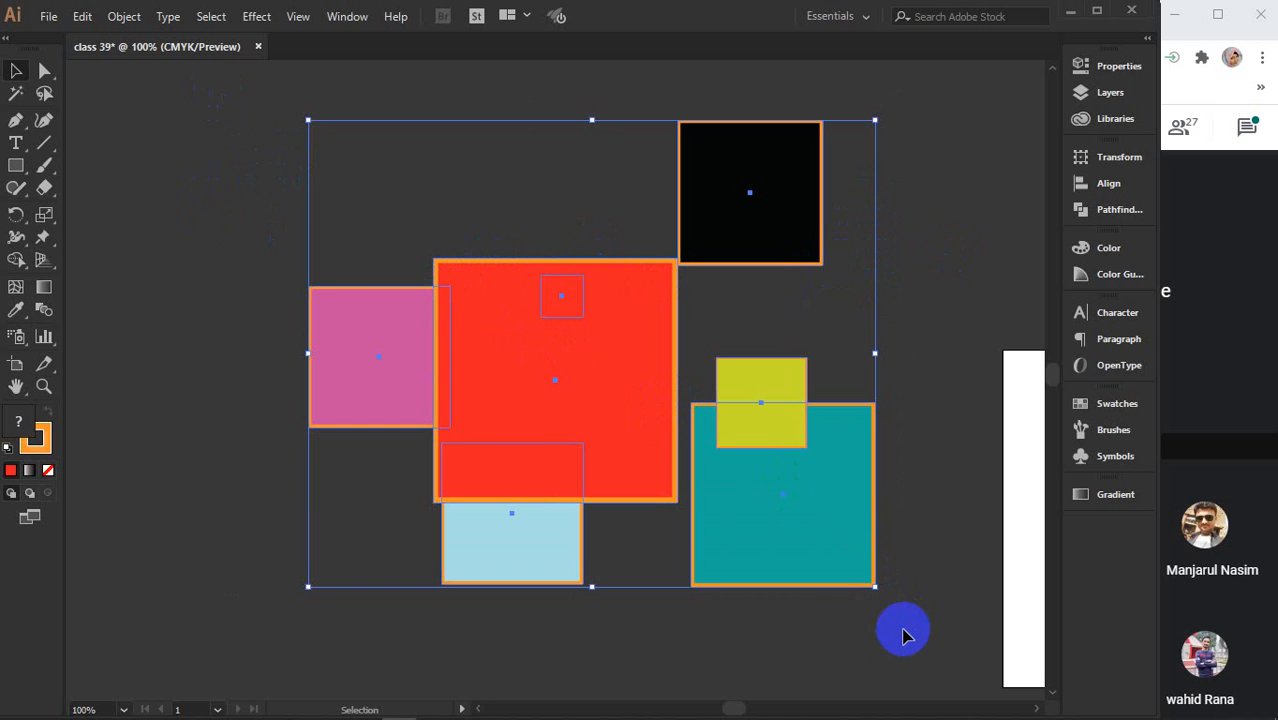
drag(196, 111, 880, 620)
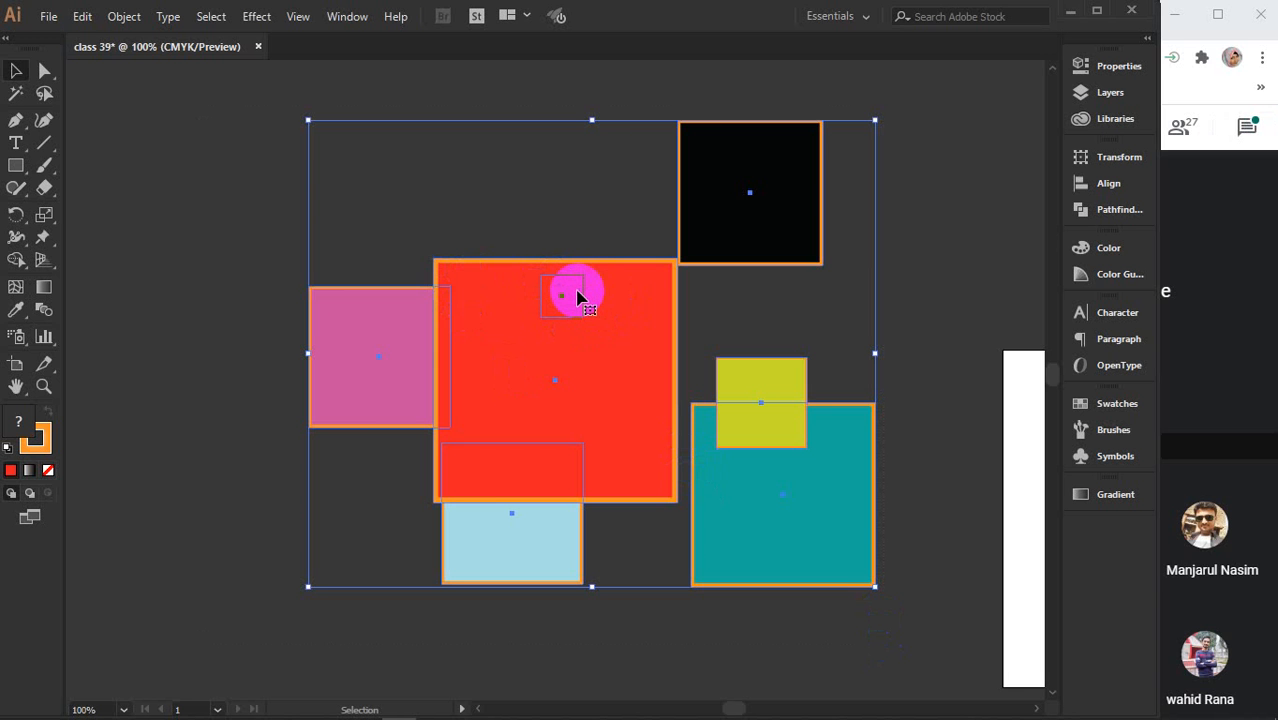
click(936, 284)
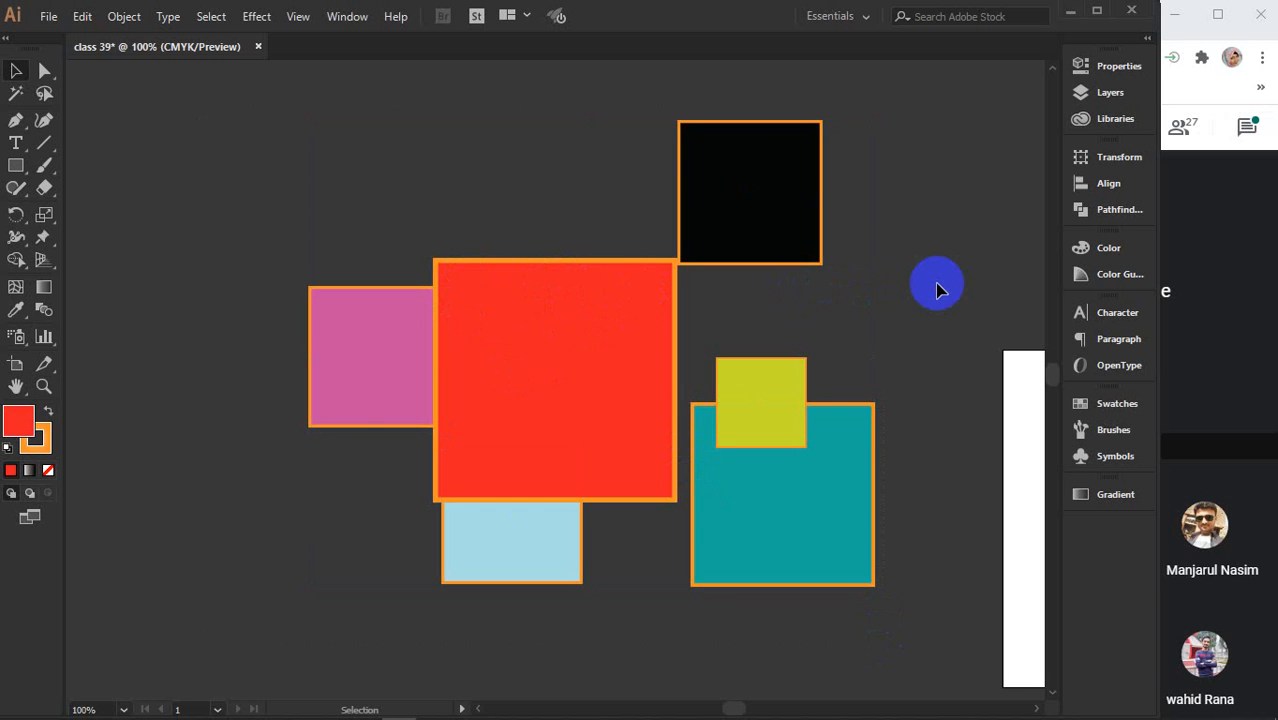
click(748, 388)
click(853, 357)
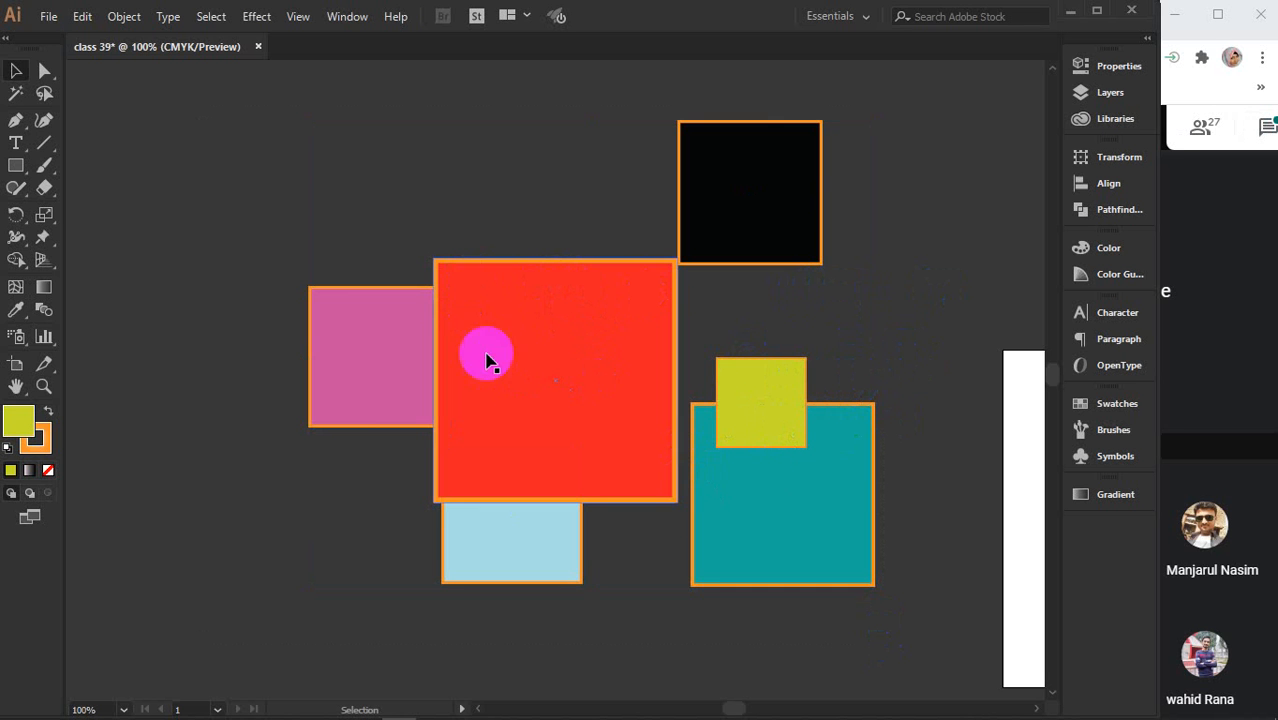
click(382, 322)
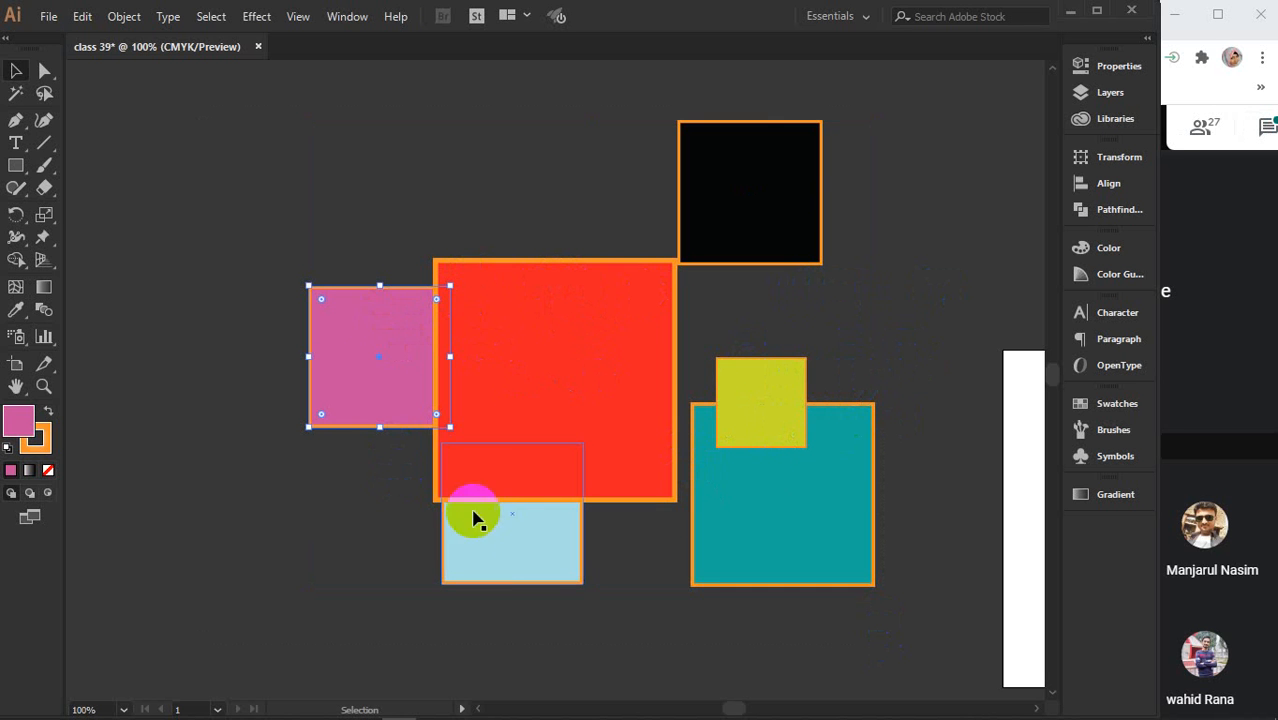
click(492, 550)
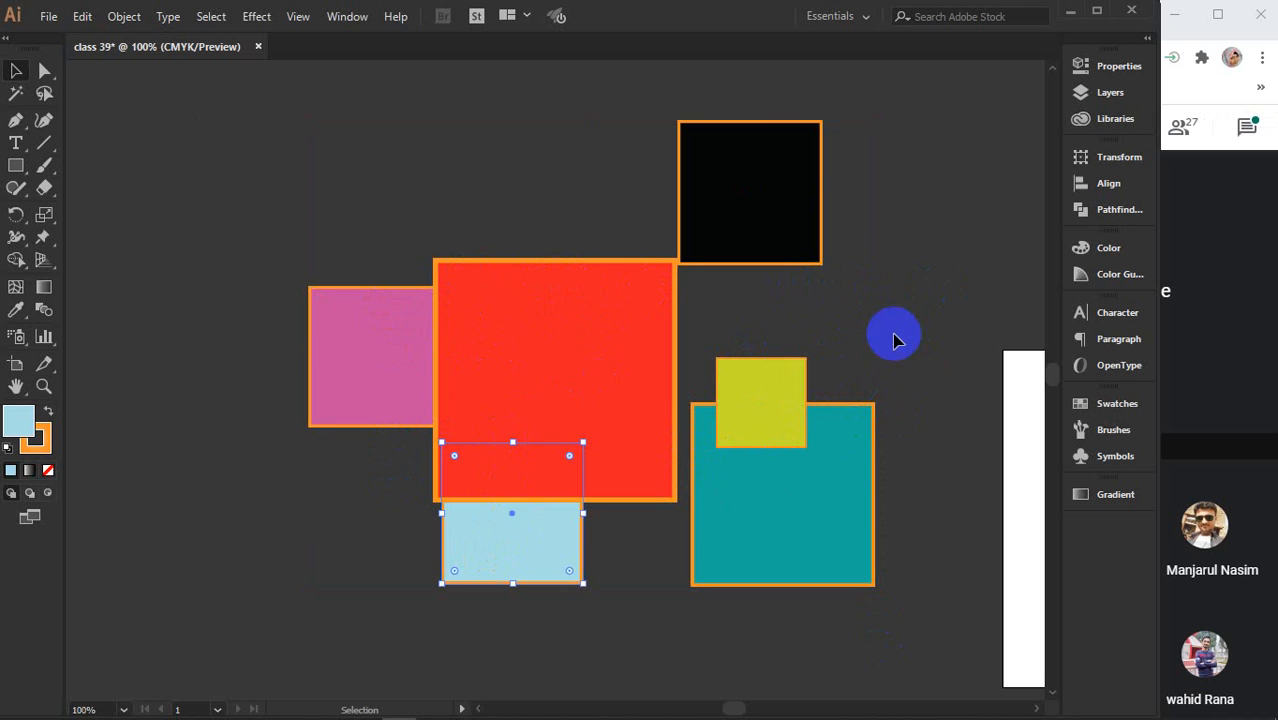
Review the Arrange commands for the light blue square and bring it to the front, over the red square
click(893, 337)
click(467, 580)
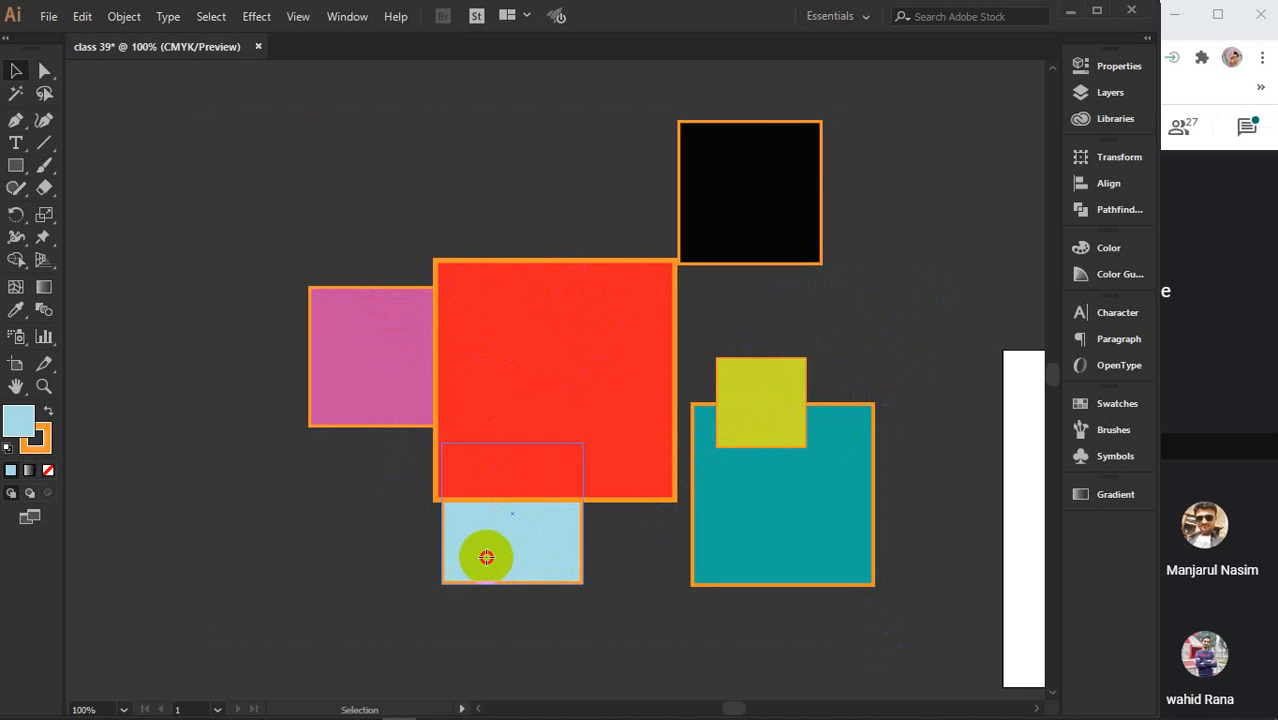
click(486, 557)
right_click(485, 556)
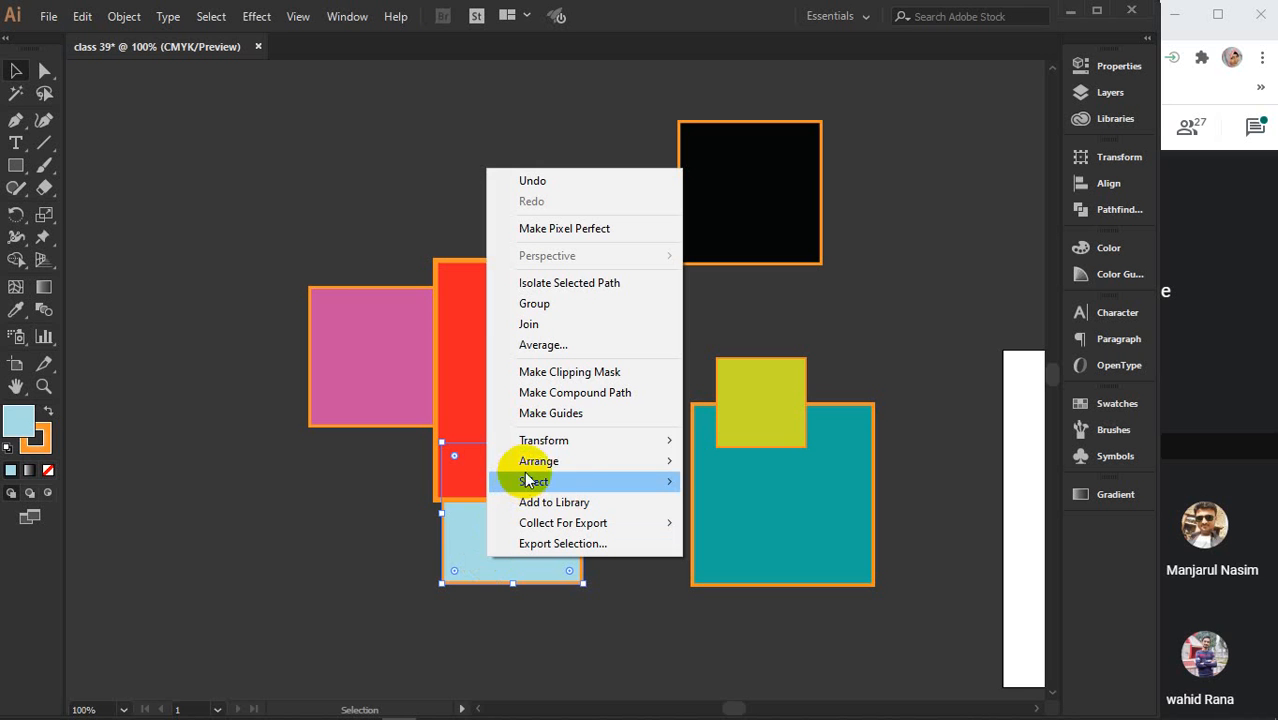
mouse_move(568, 466)
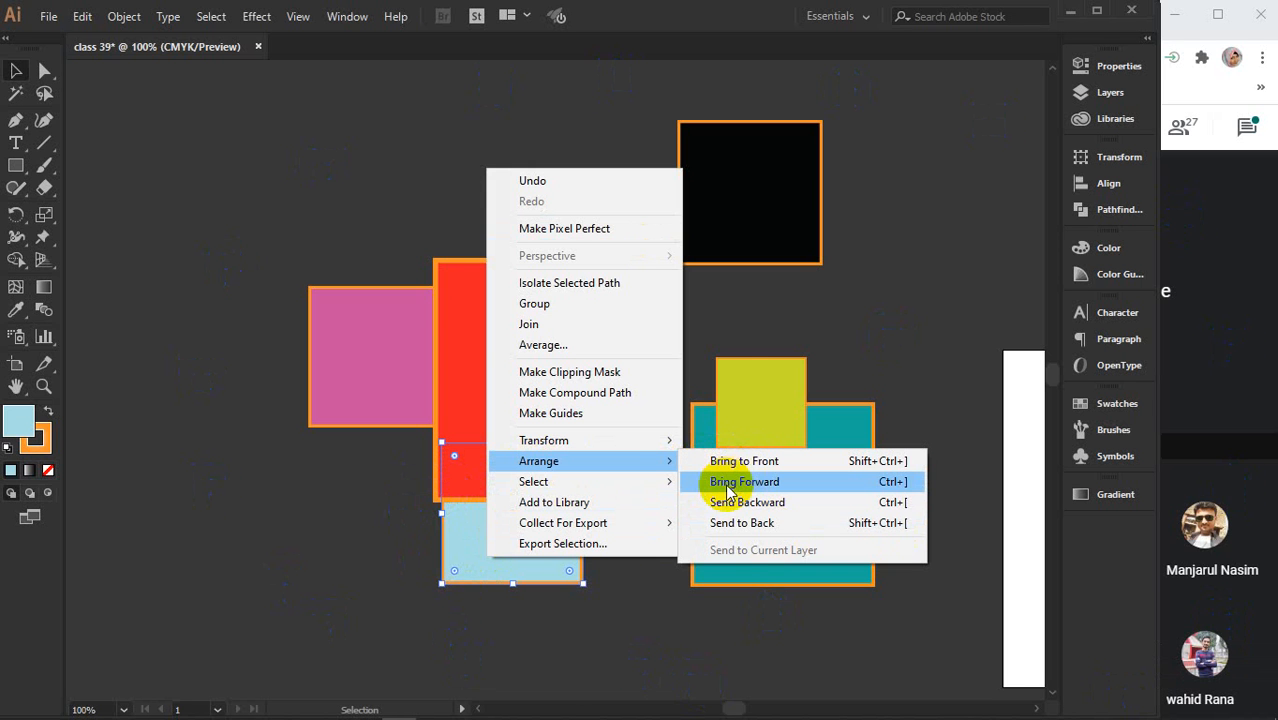
click(91, 677)
click(309, 516)
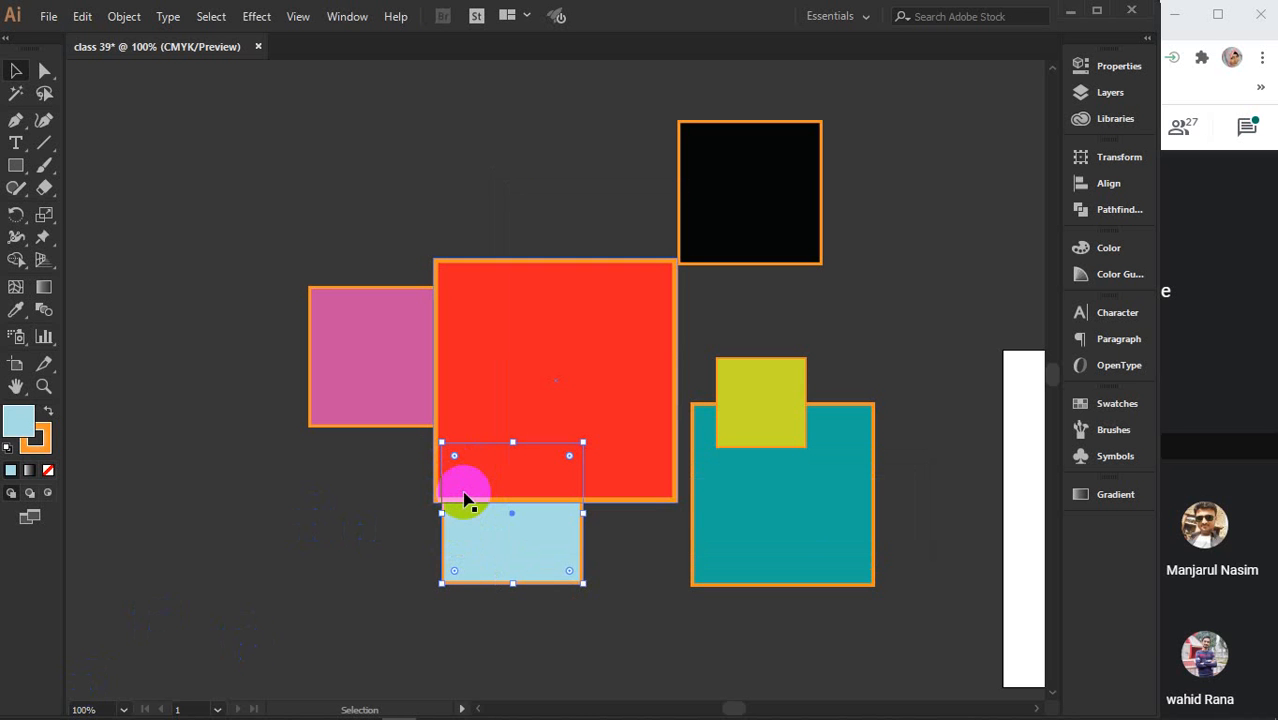
right_click(515, 556)
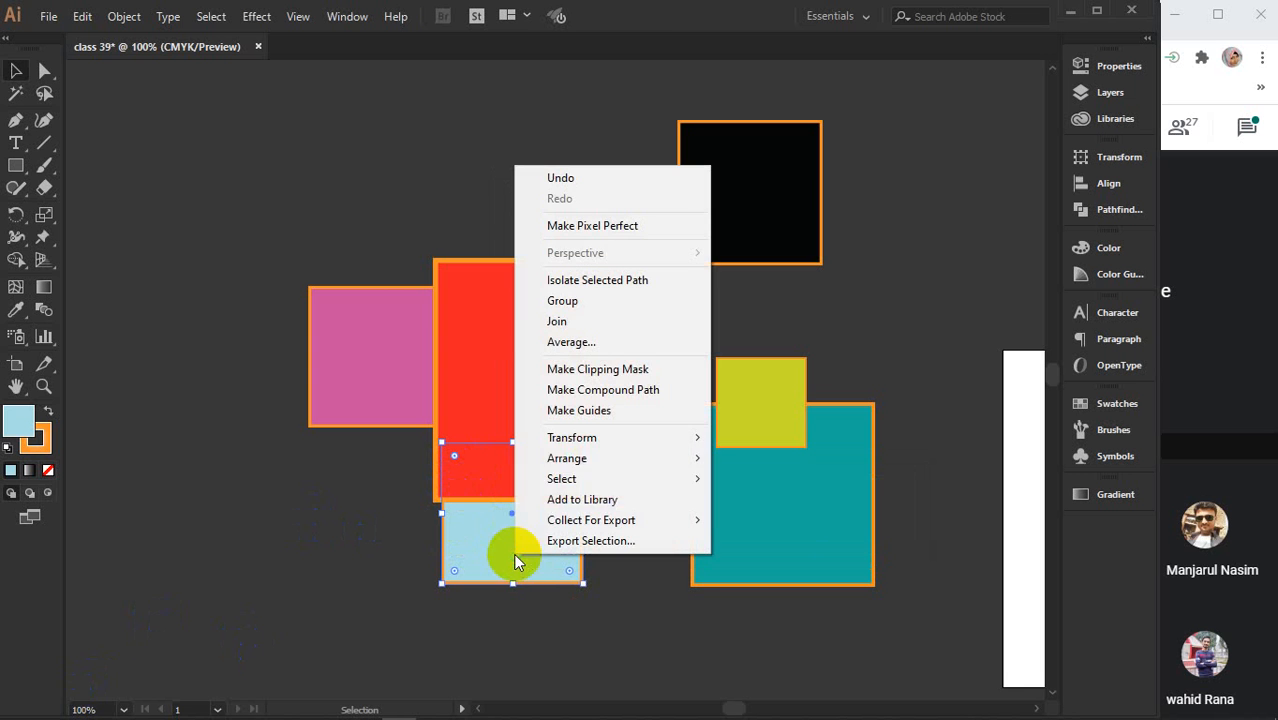
mouse_move(565, 459)
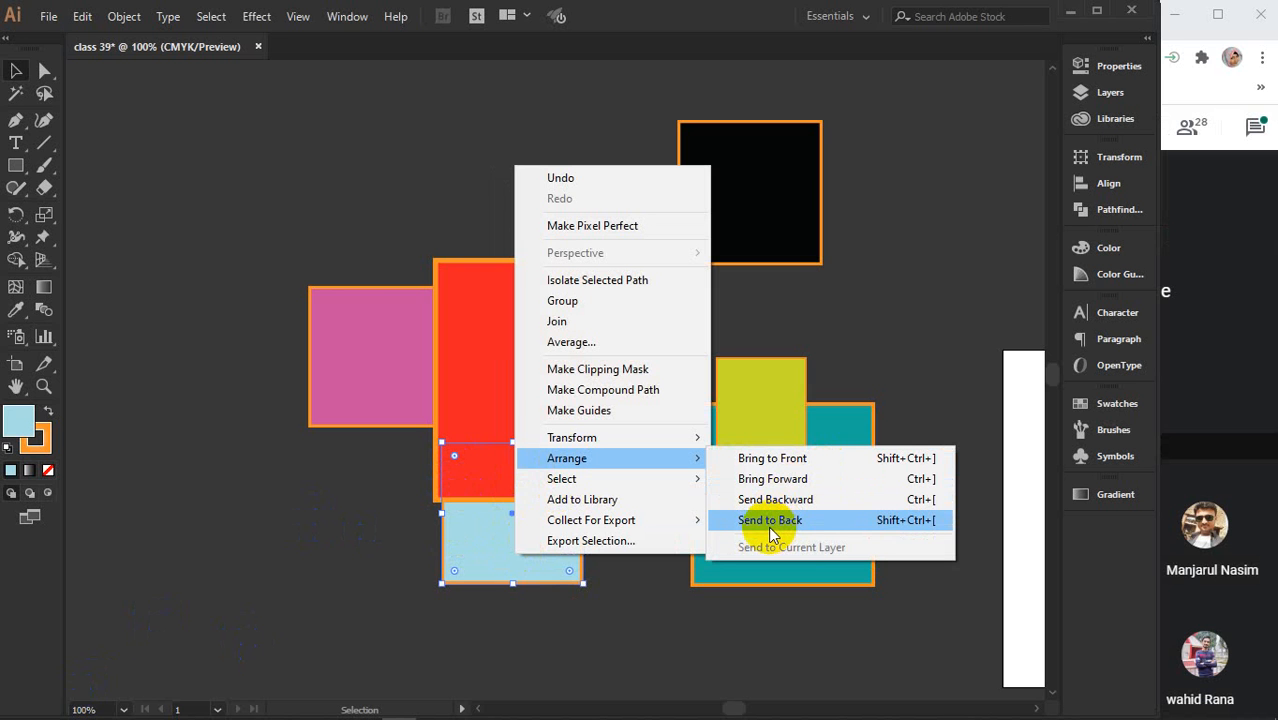
click(767, 460)
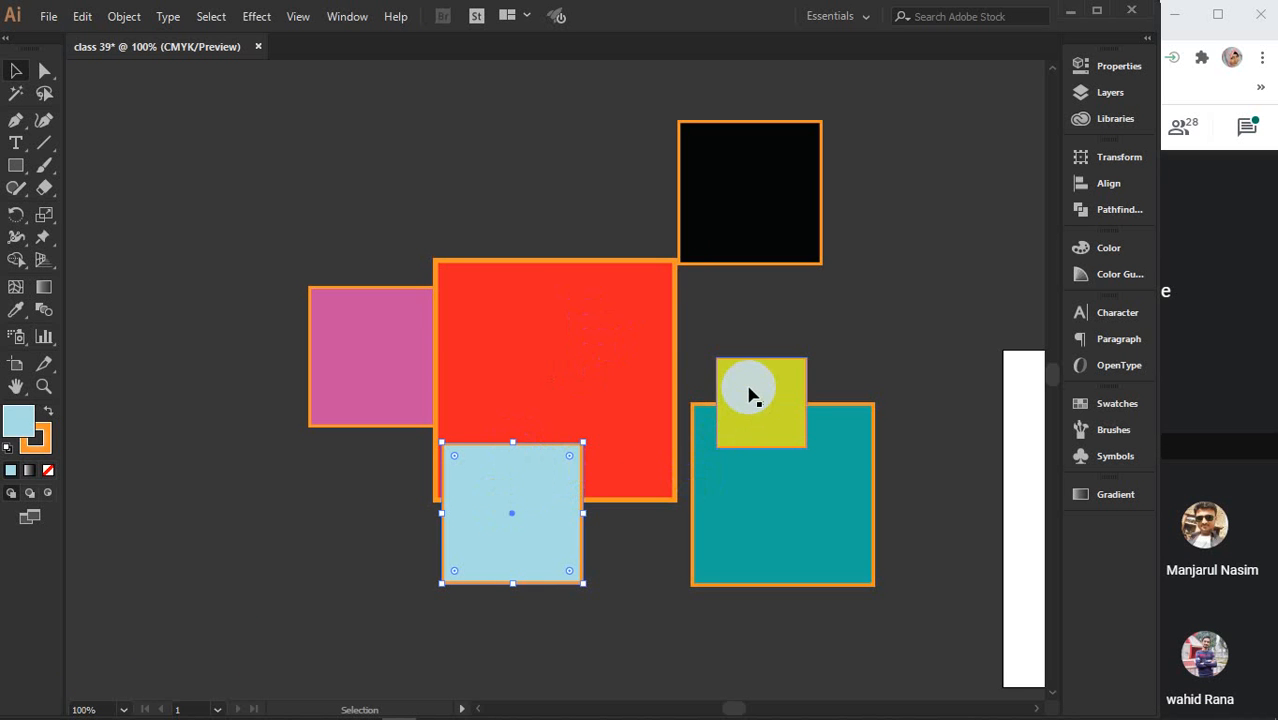
Send the small yellow-green square to the back, behind the teal square
click(765, 415)
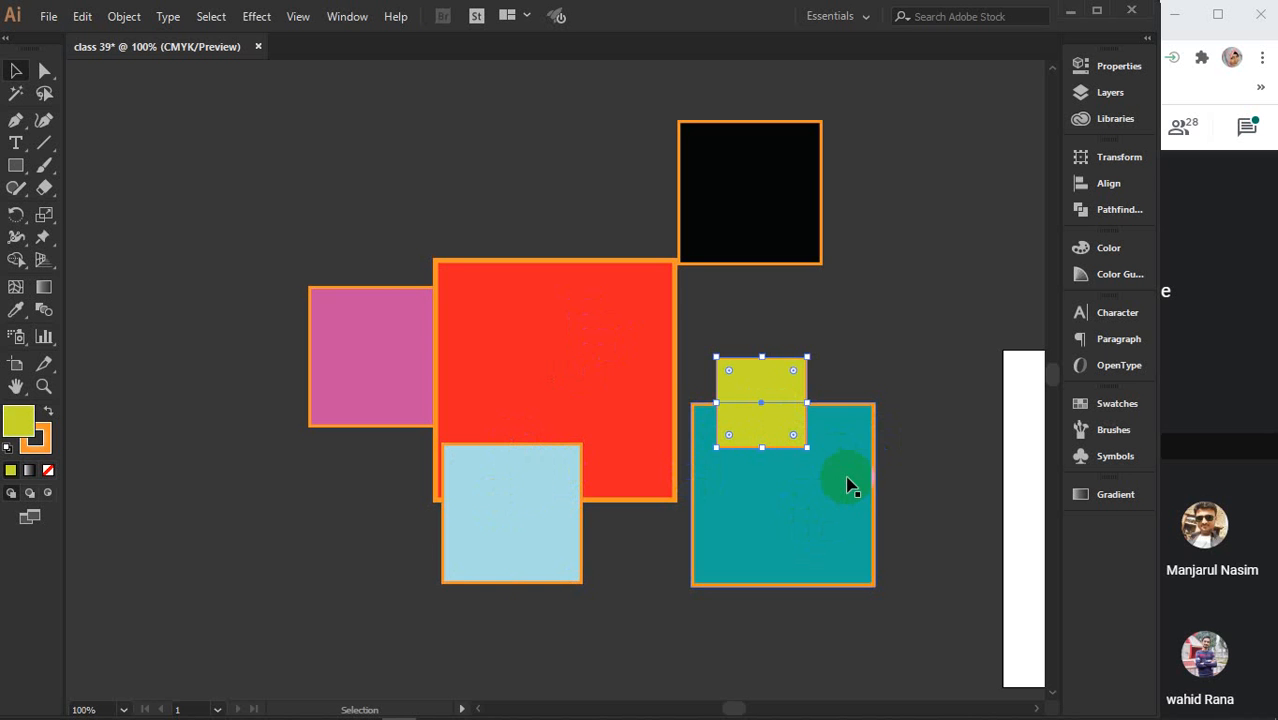
click(929, 448)
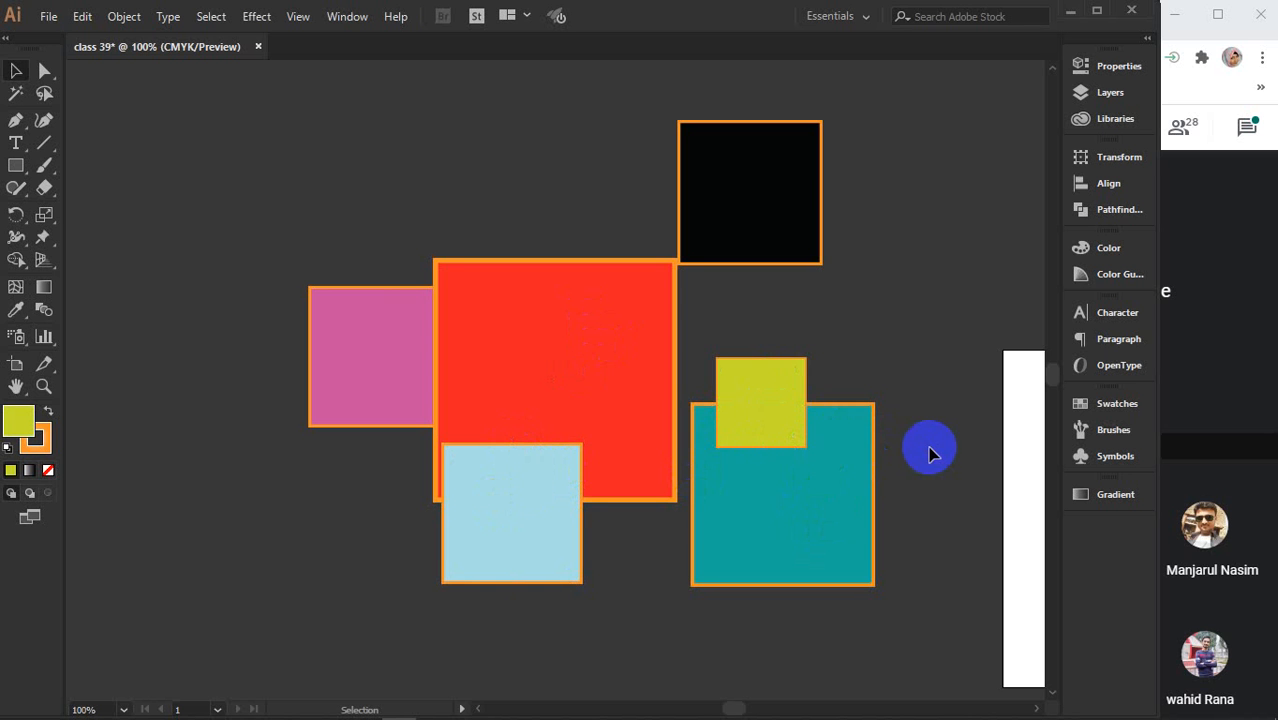
click(842, 474)
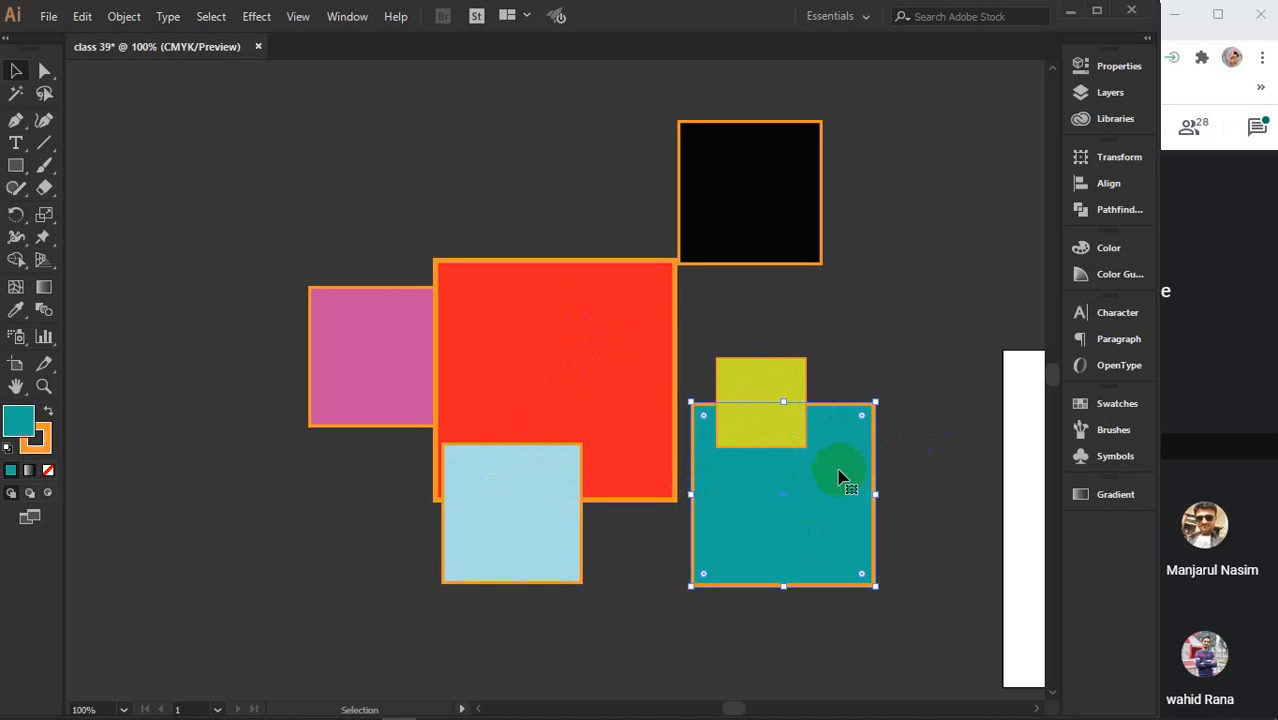
click(767, 388)
right_click(766, 382)
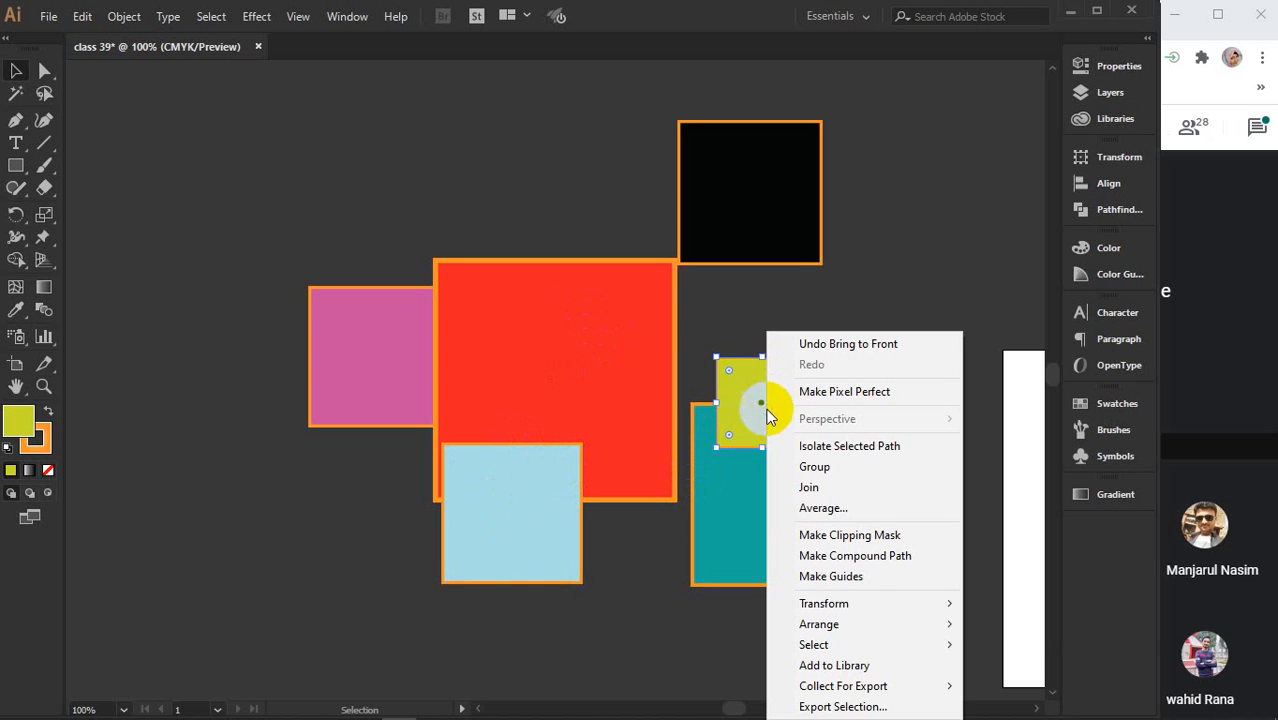
mouse_move(857, 627)
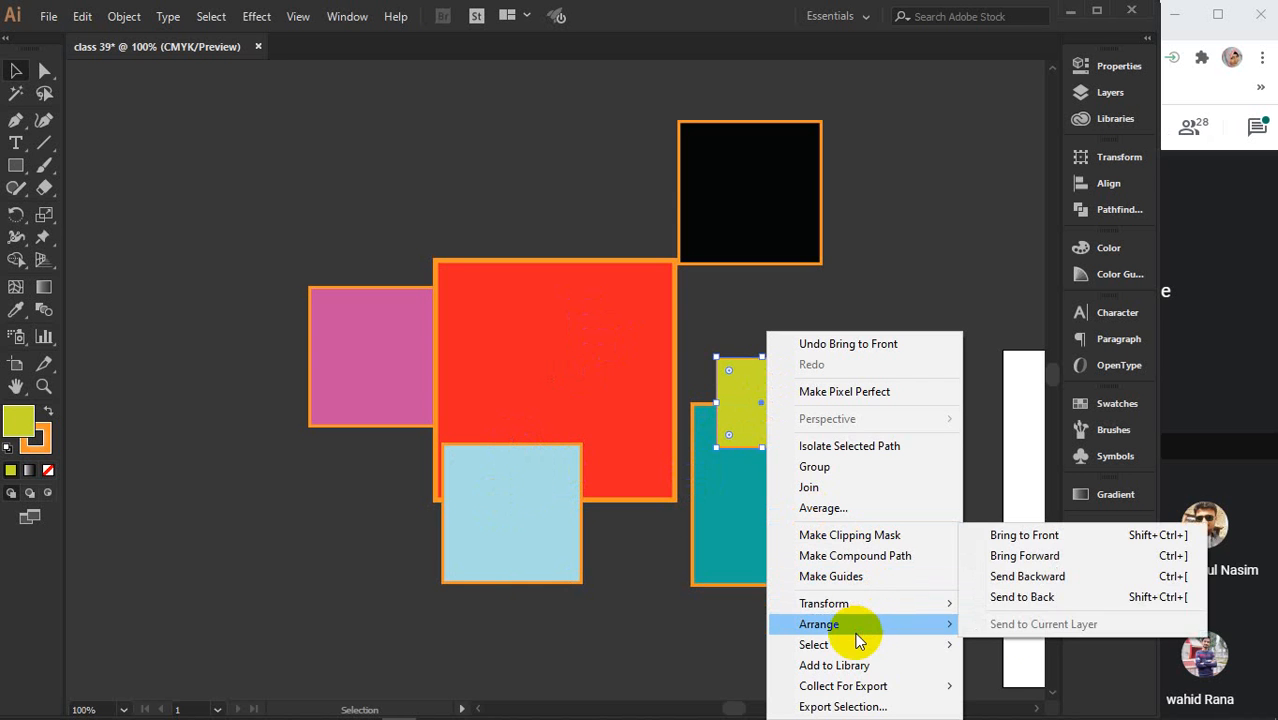
click(1016, 594)
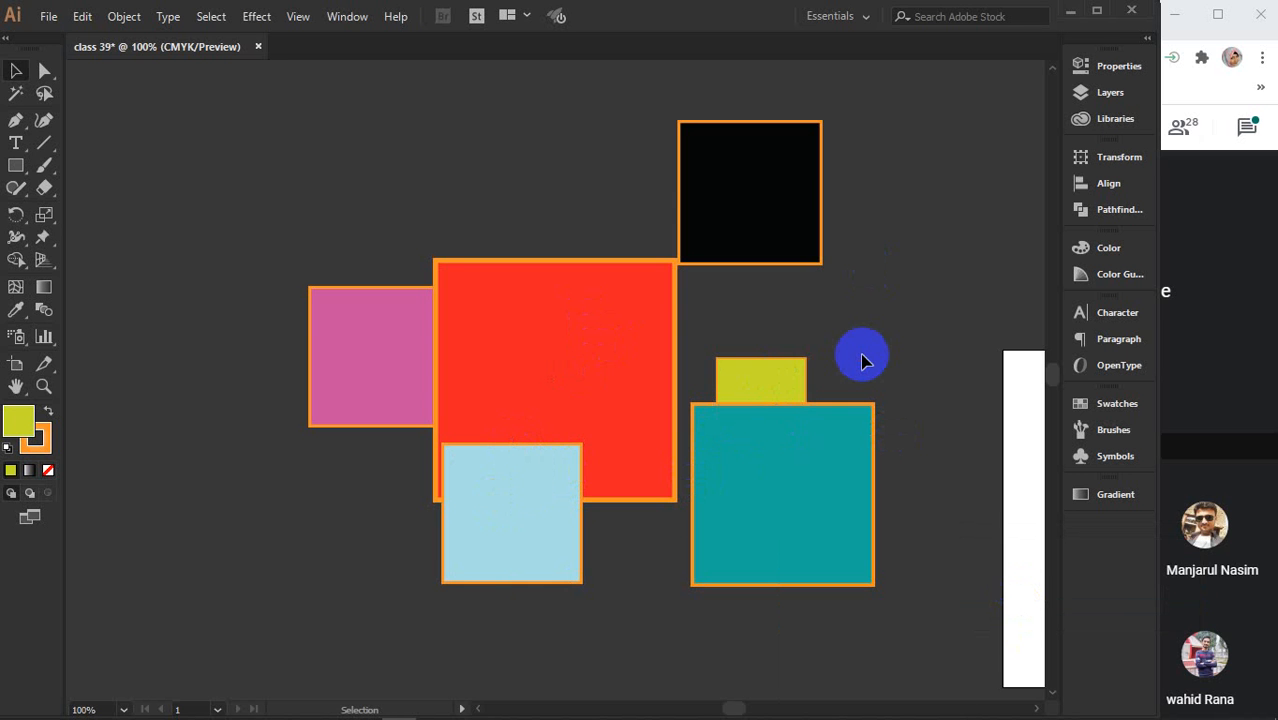
Bring the small yellow-green square to the front, over the teal square
click(787, 445)
click(780, 383)
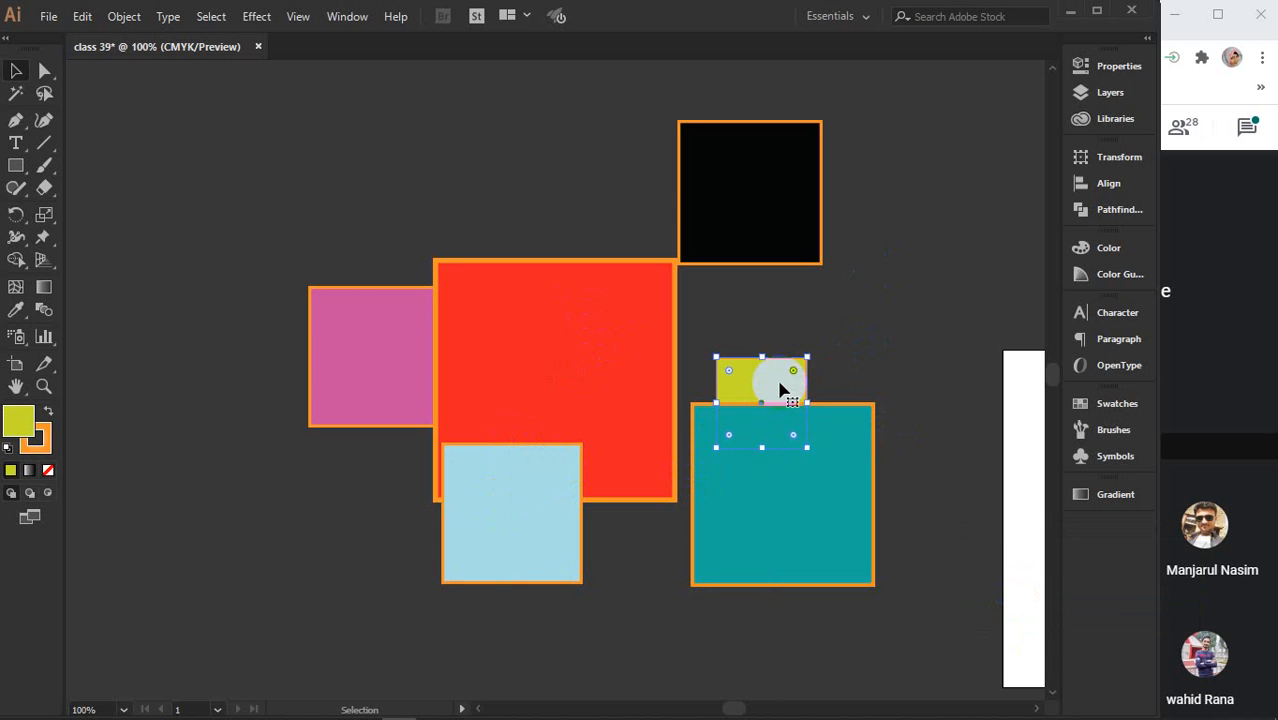
right_click(780, 388)
mouse_move(864, 624)
click(997, 537)
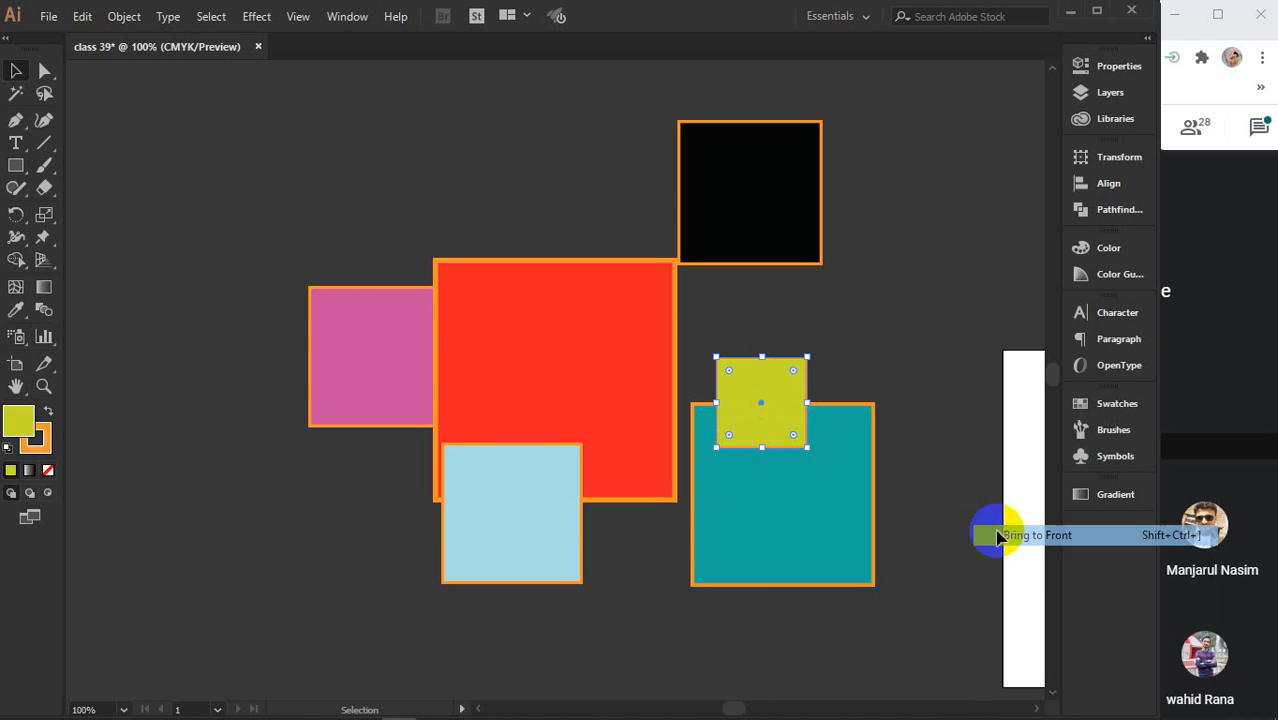
Send the large red square to the back, behind the small white and pink squares
click(513, 304)
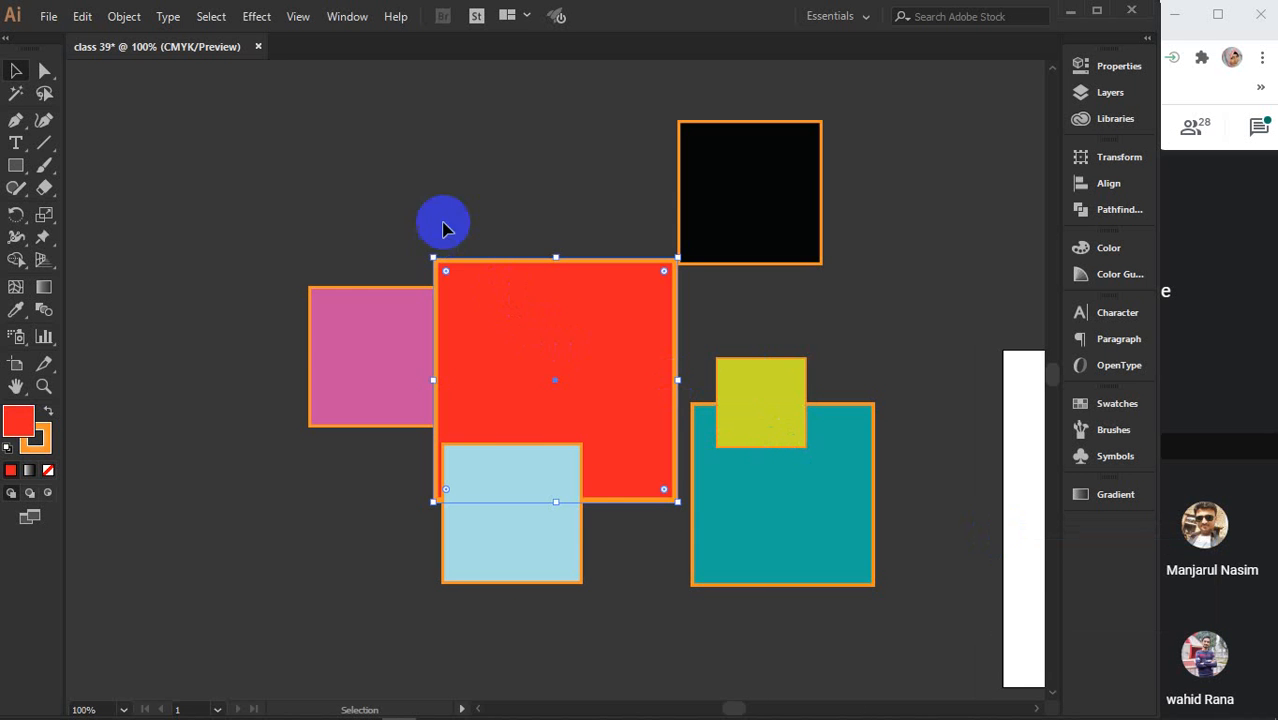
drag(428, 157, 700, 560)
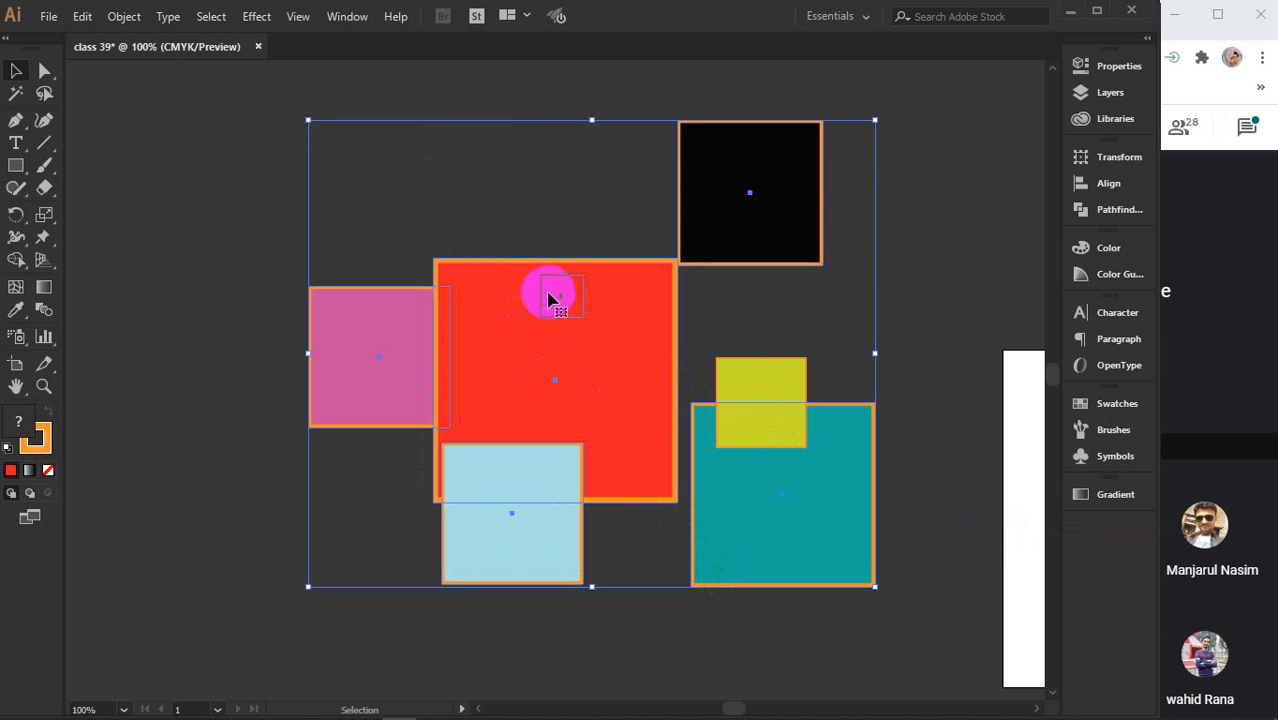
click(934, 308)
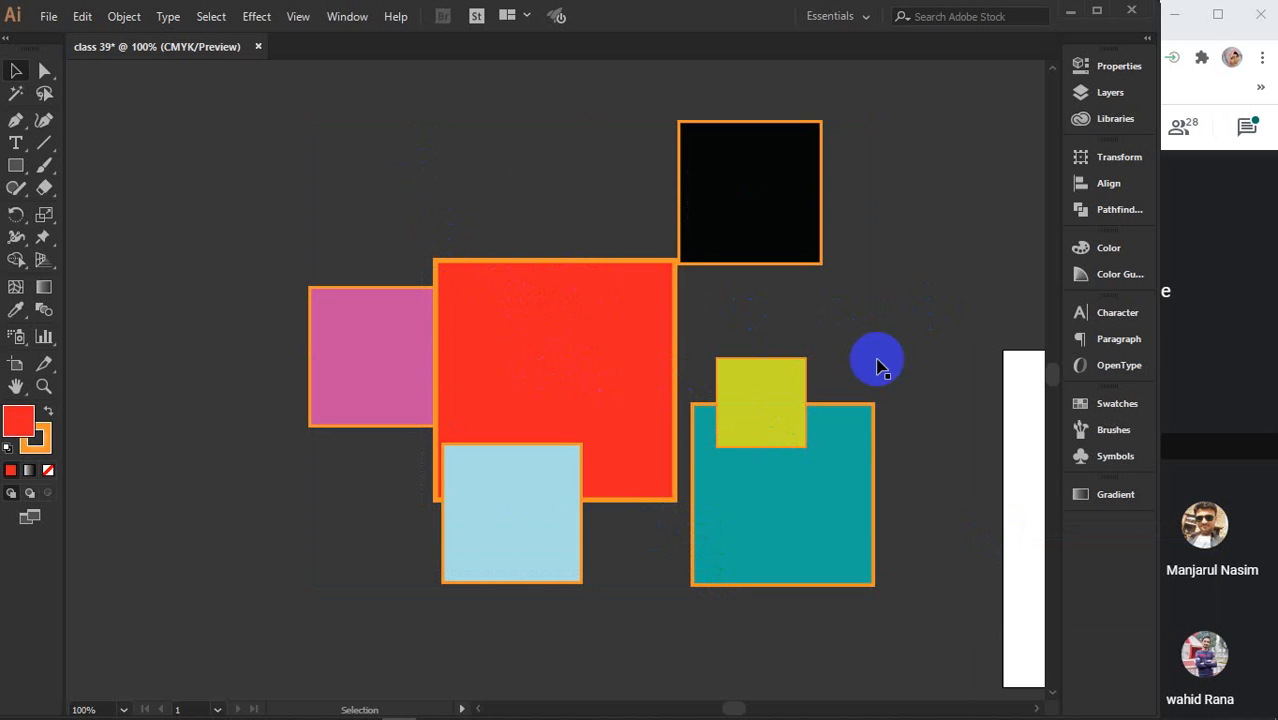
click(624, 293)
click(545, 249)
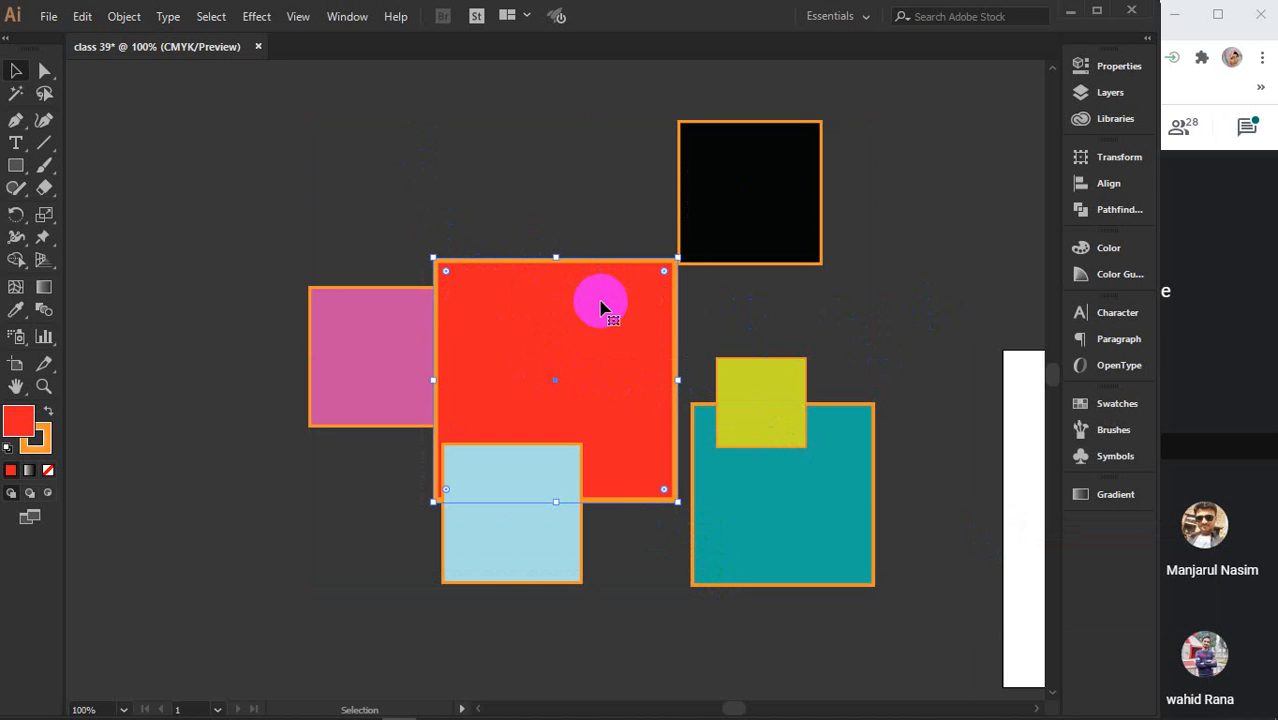
right_click(540, 334)
mouse_move(590, 620)
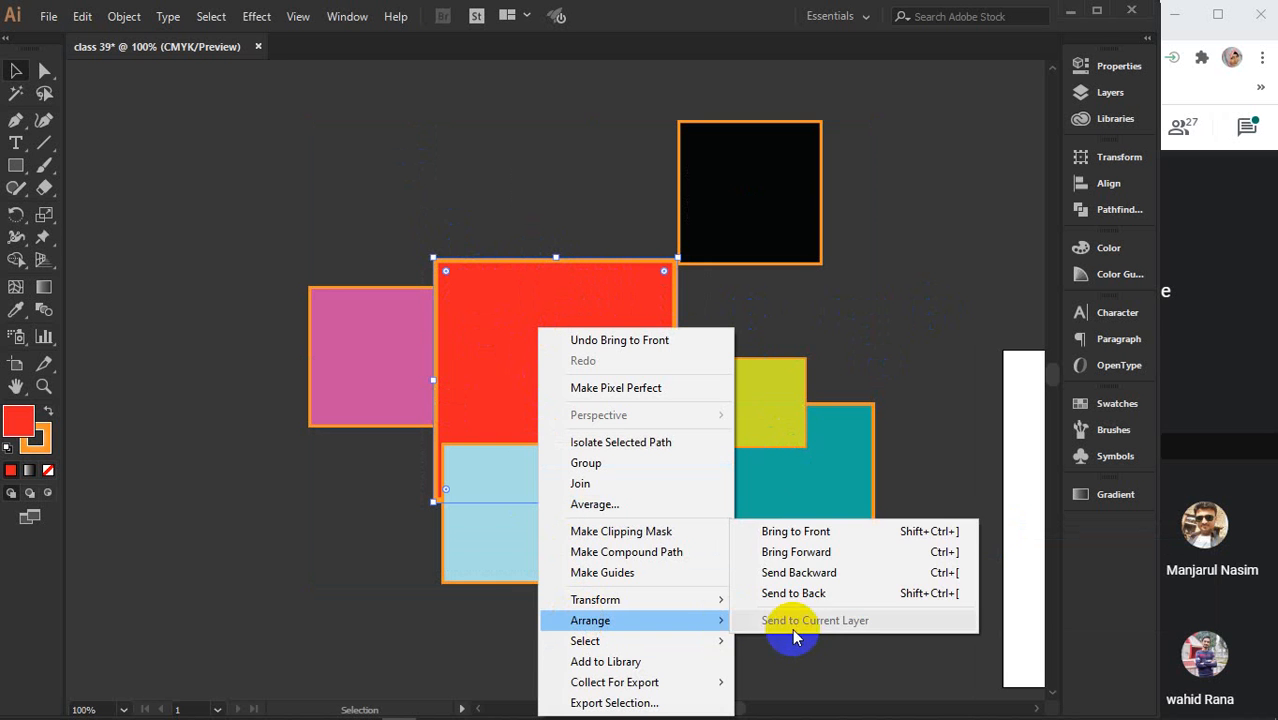
click(790, 593)
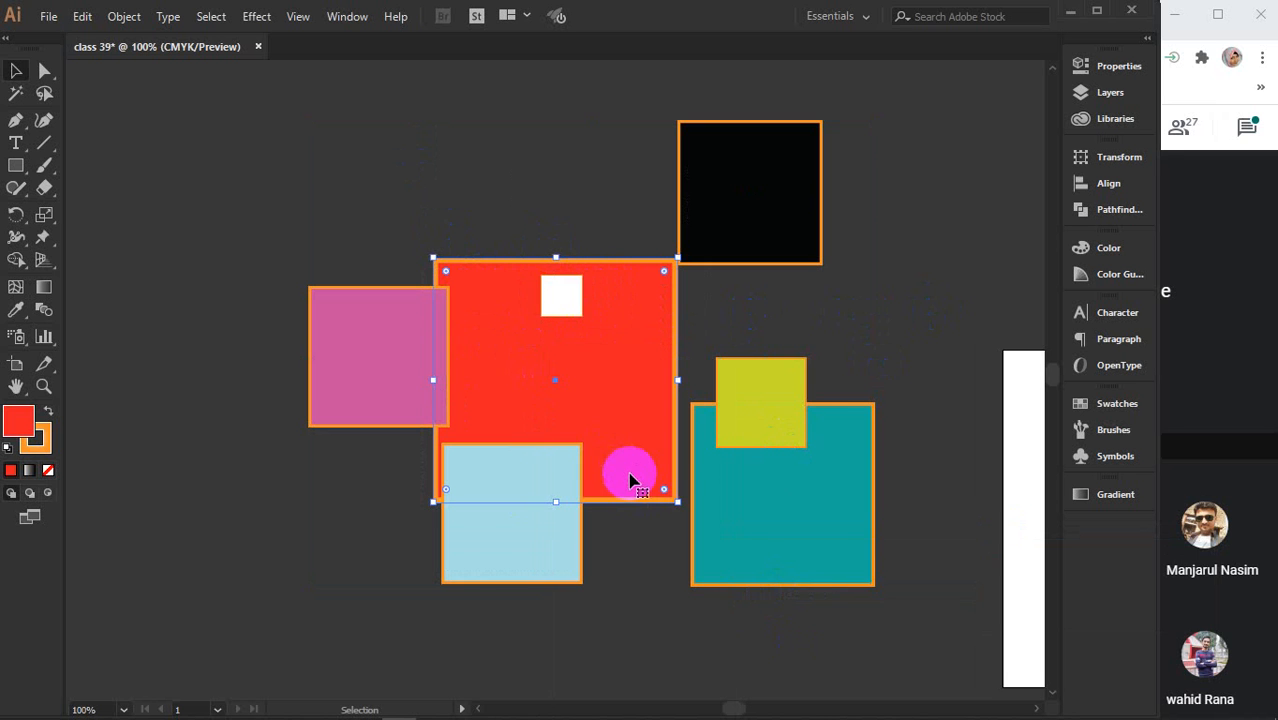
Select all the squares together and show the Align options
drag(306, 117, 903, 624)
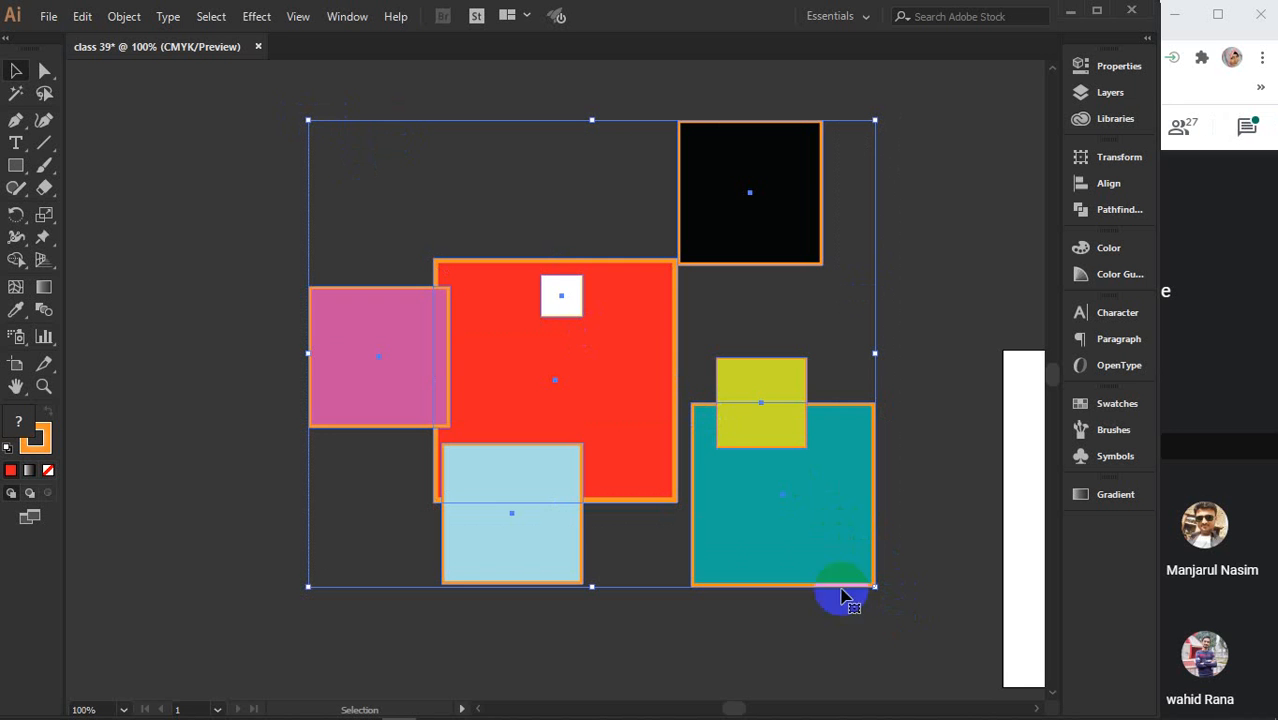
click(345, 17)
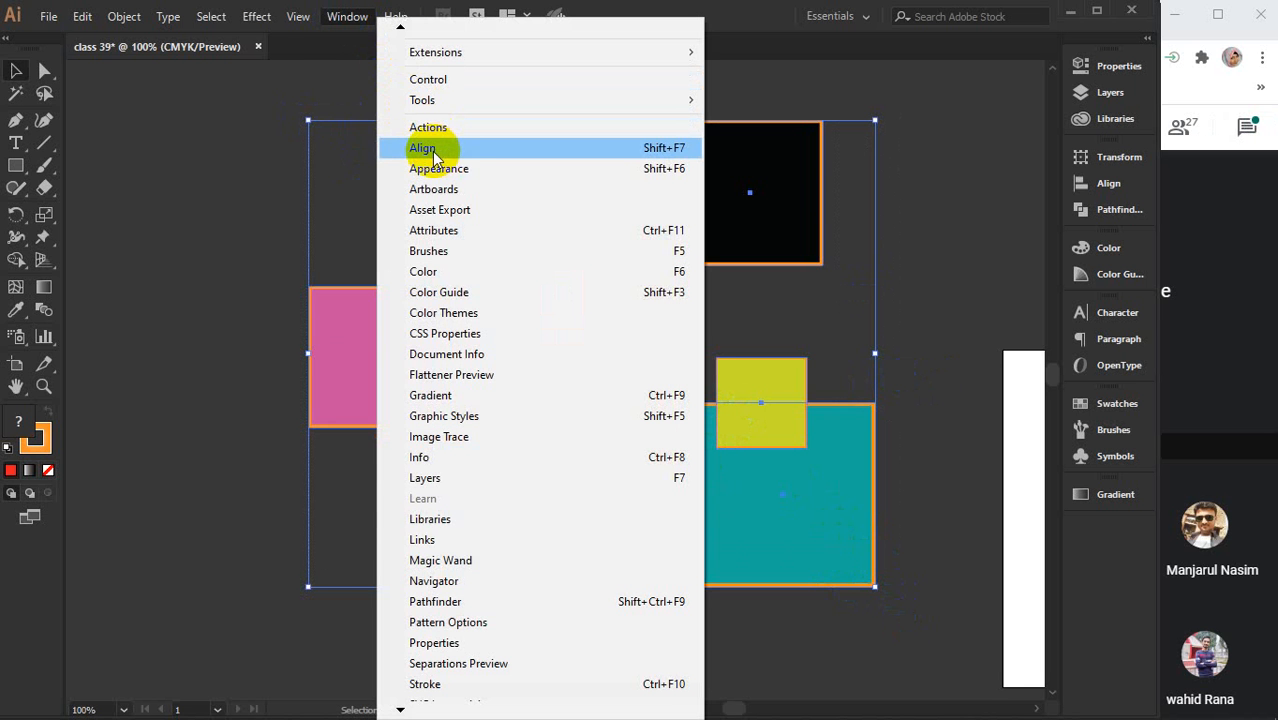
click(446, 148)
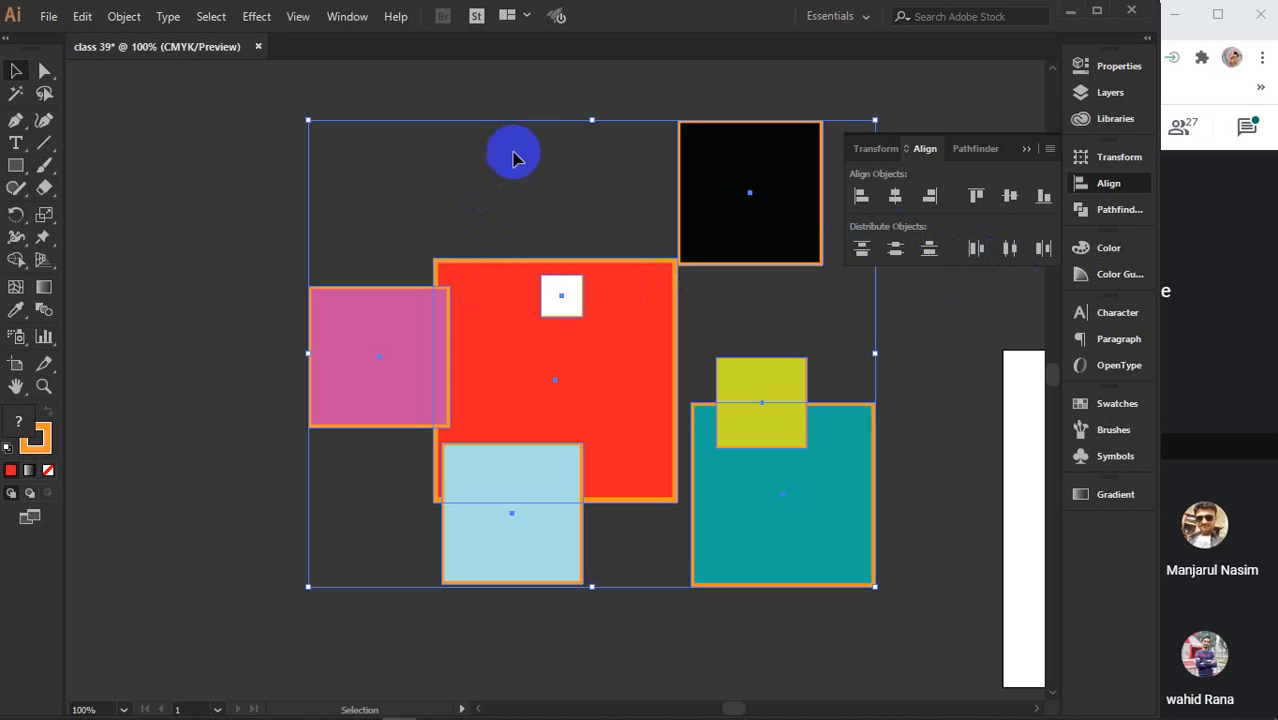
Align all the squares to their horizontal and vertical centres, and deselect them
click(518, 556)
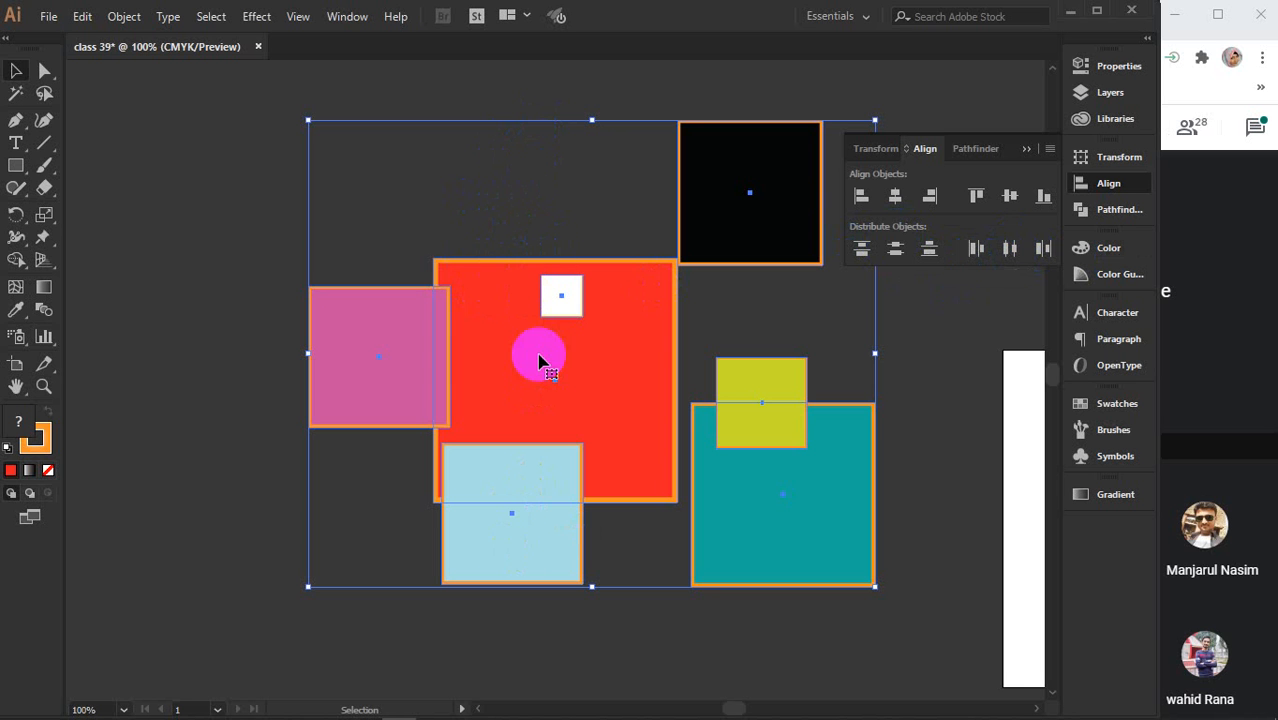
click(541, 549)
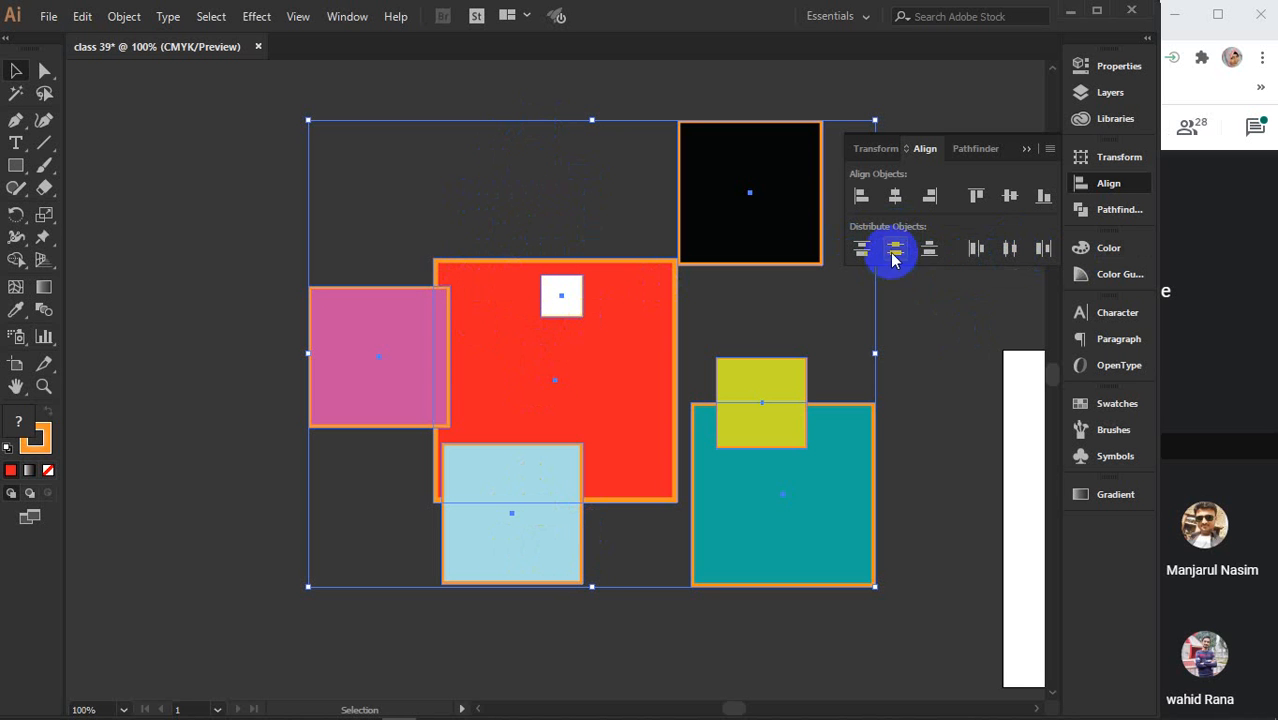
click(1009, 258)
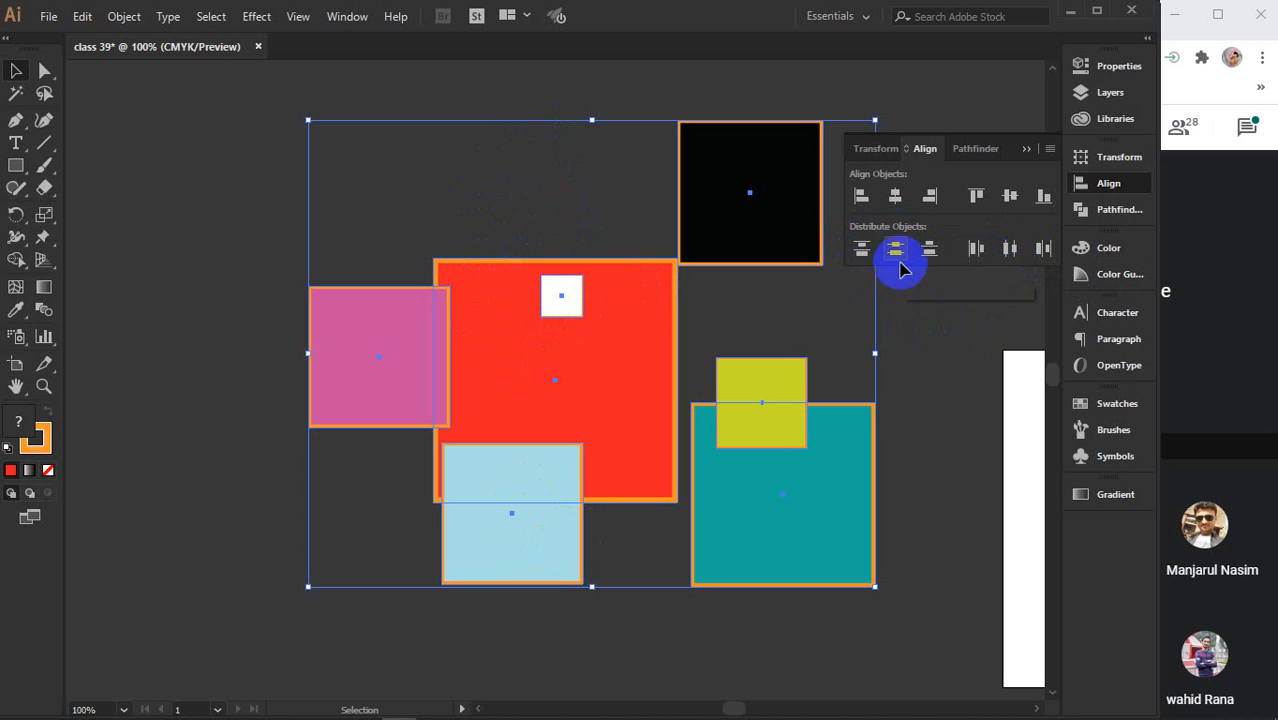
click(977, 256)
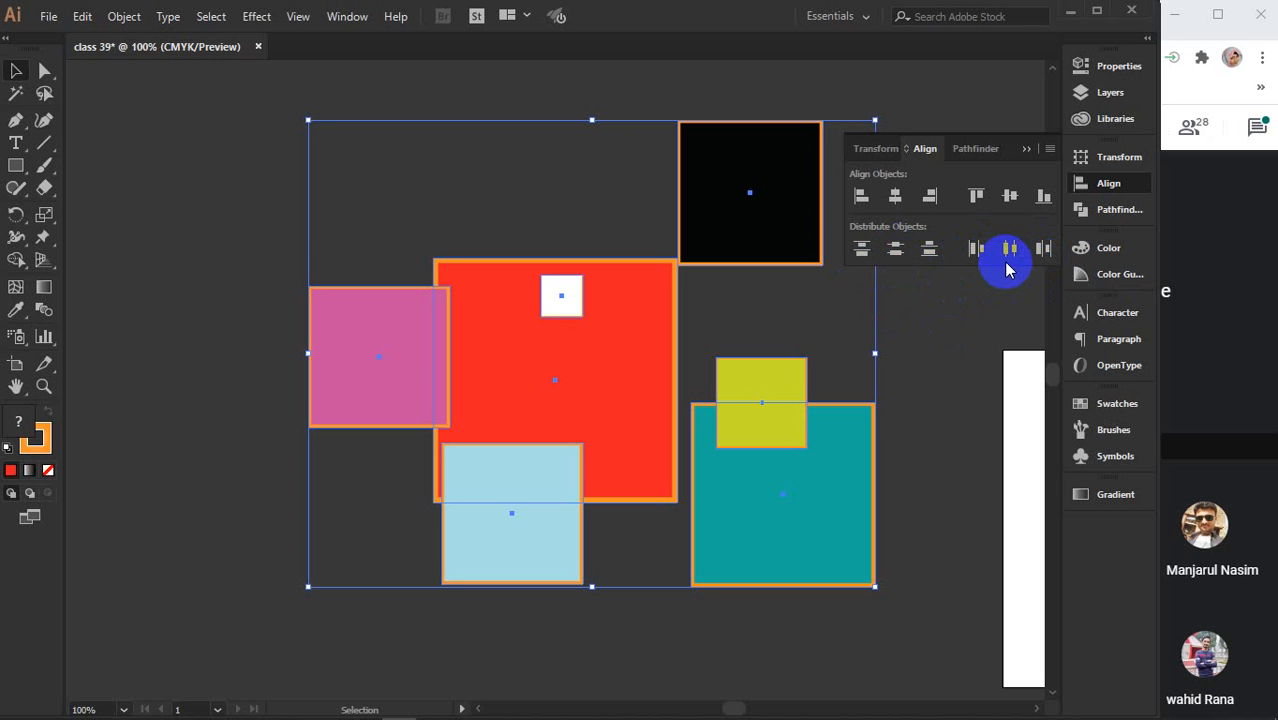
click(896, 199)
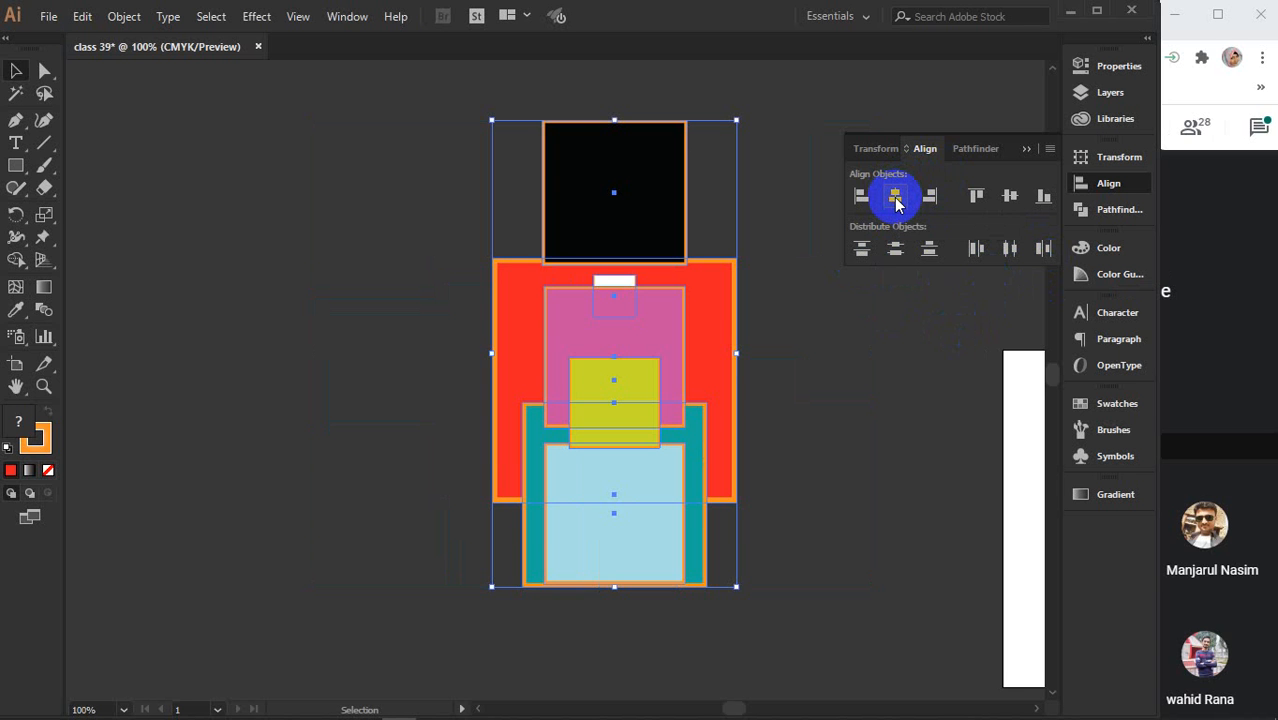
click(1012, 197)
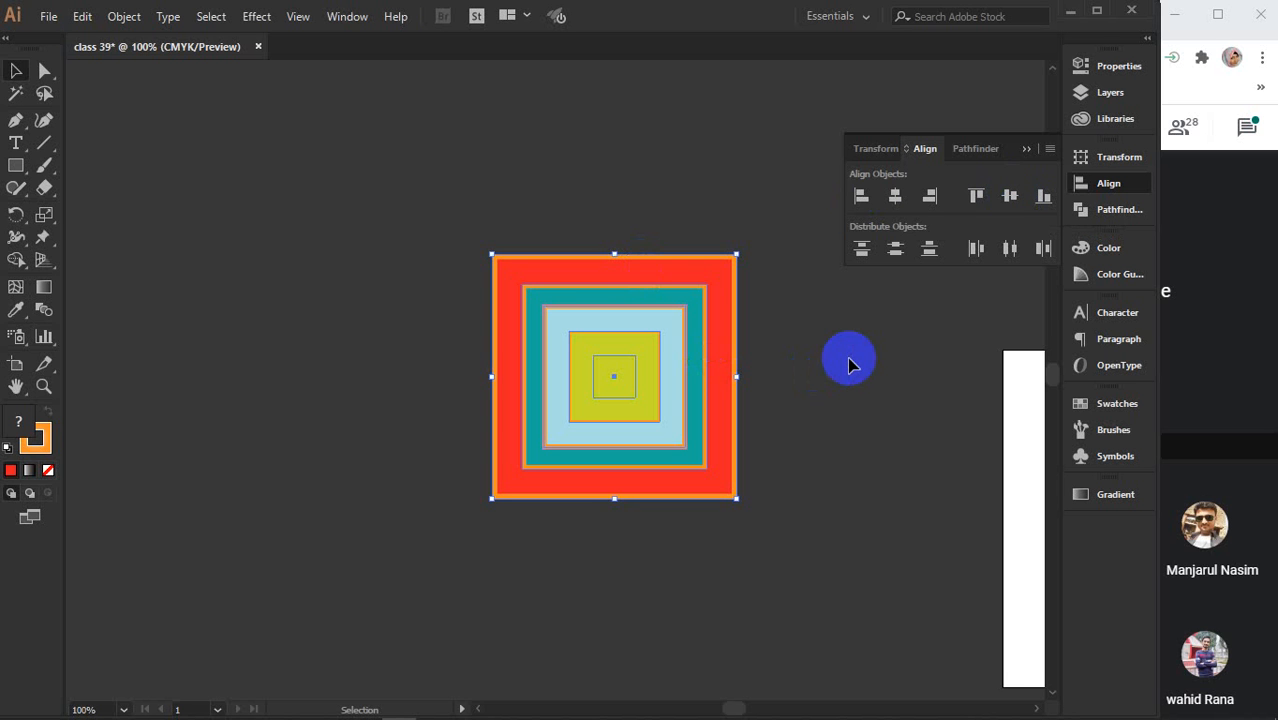
click(1026, 150)
click(866, 302)
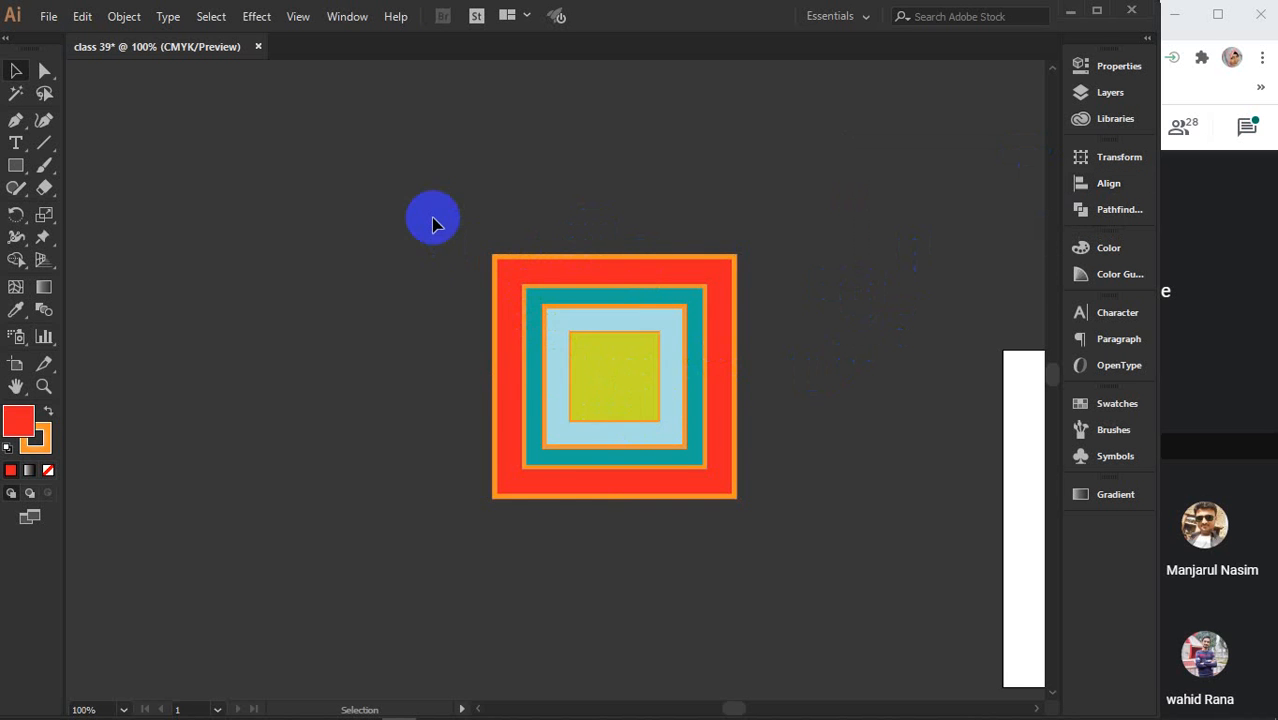
Select all the concentric squares together and examine how they are nested and stacked
drag(422, 190, 799, 548)
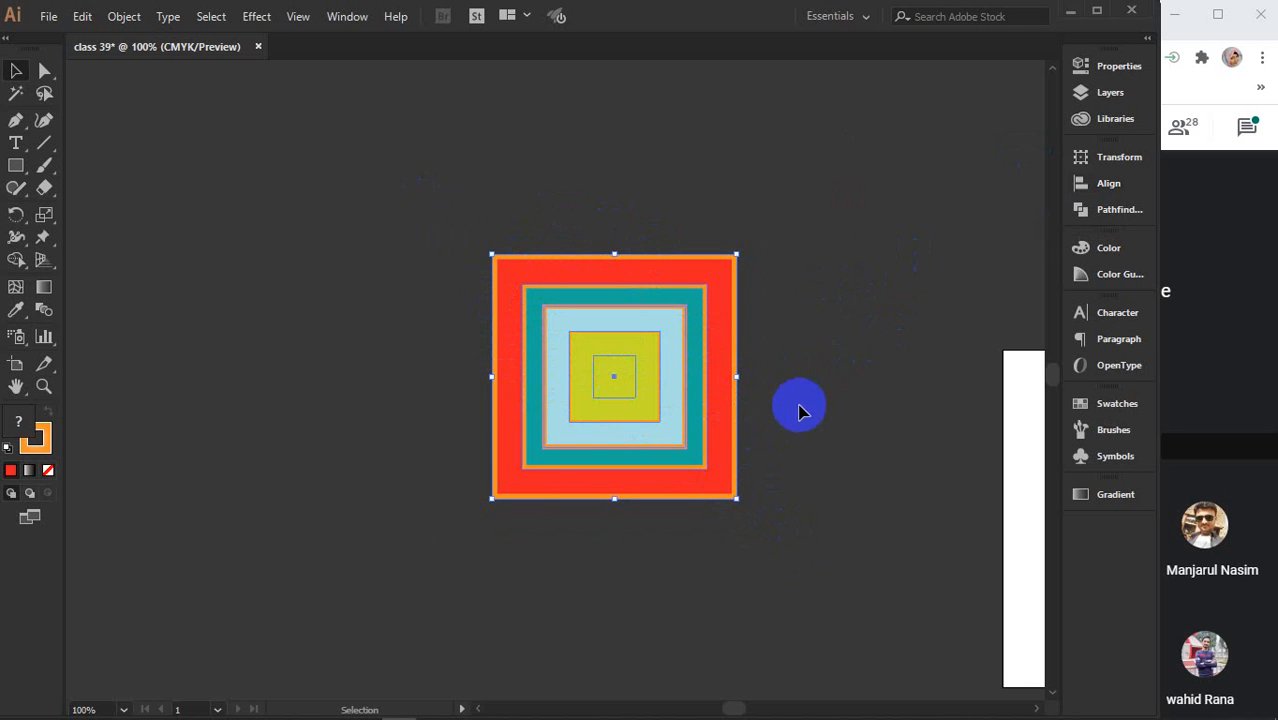
click(869, 400)
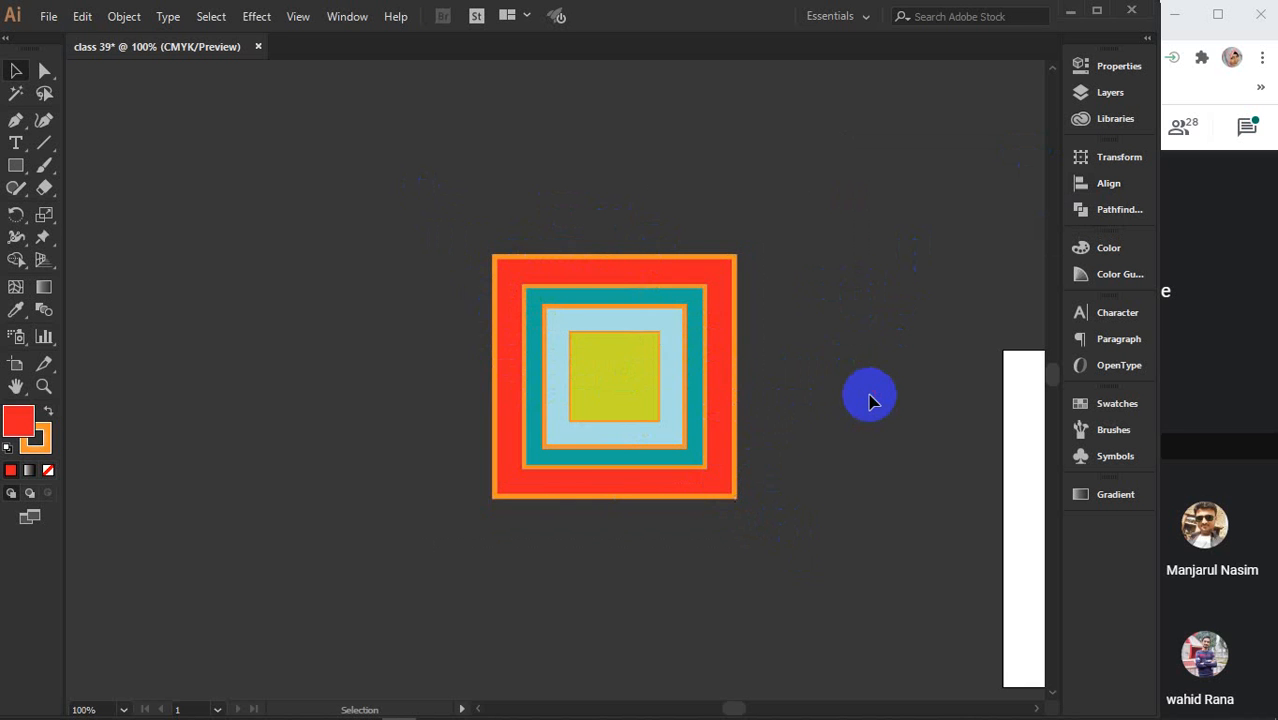
click(568, 328)
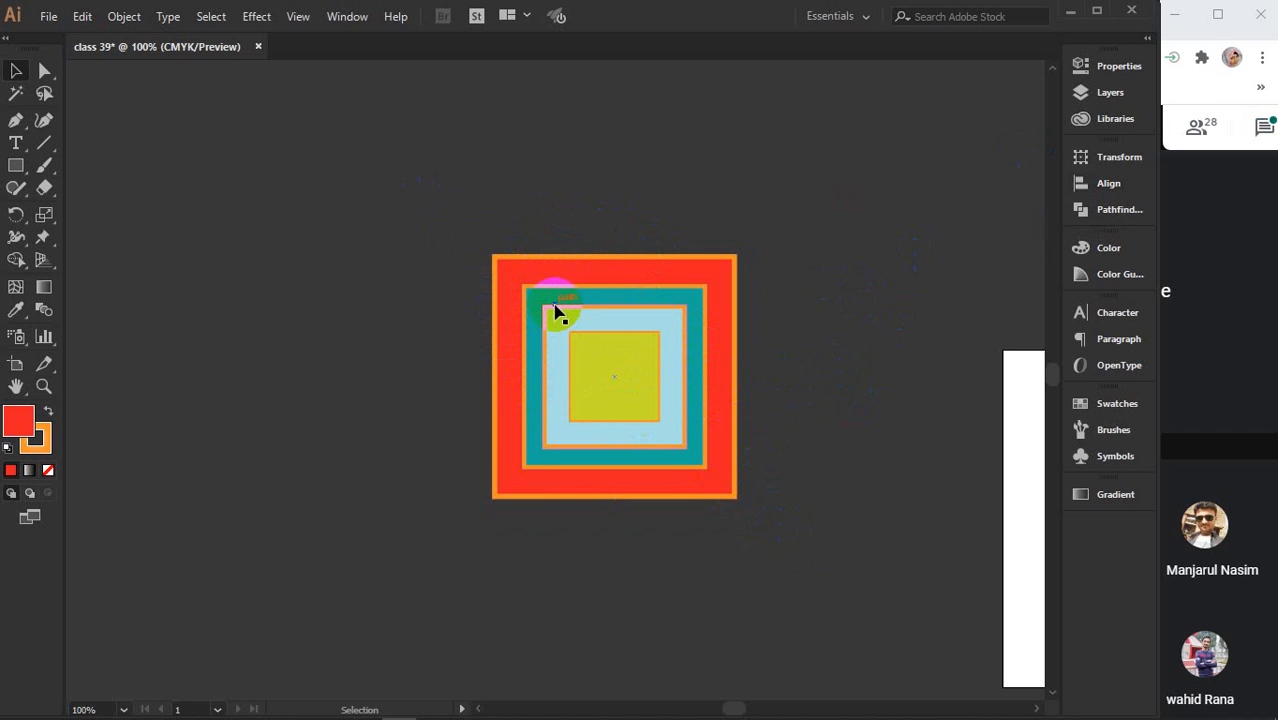
click(442, 217)
click(558, 345)
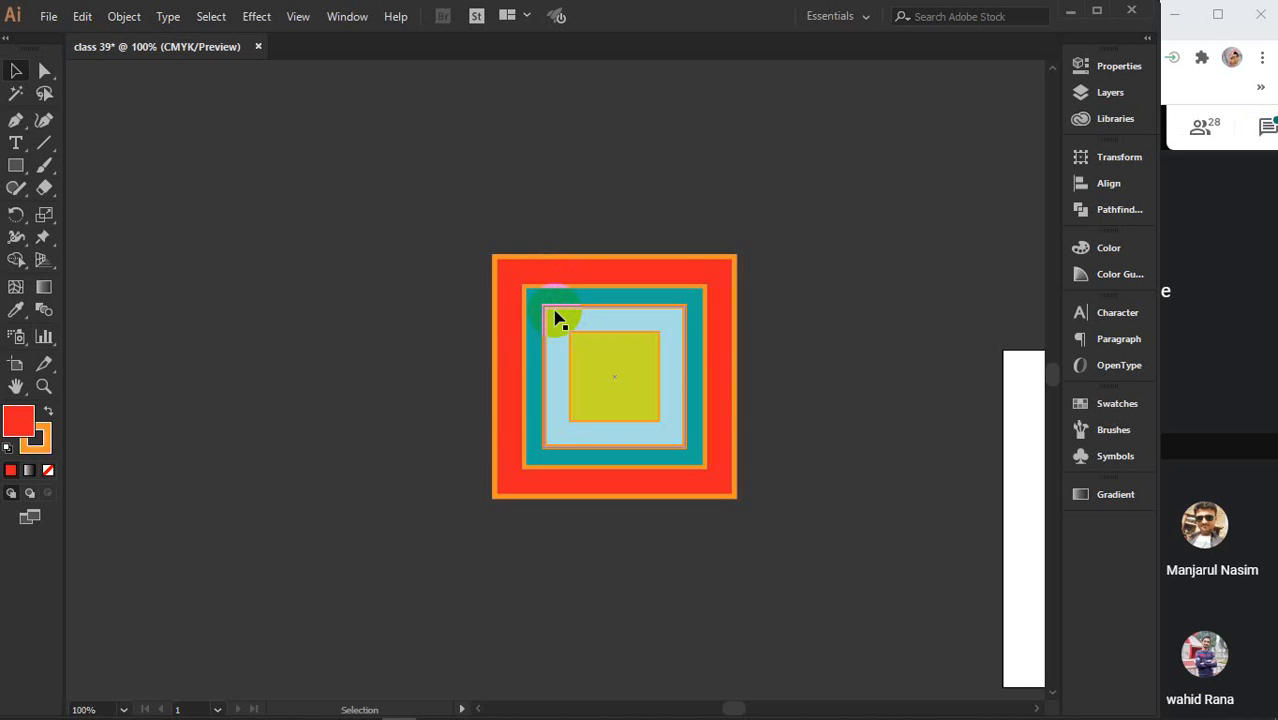
Select the light-blue square and bring it forward one level, above the yellow-green square
mouse_move(545, 306)
mouse_down()
mouse_move(548, 285)
mouse_move(547, 312)
mouse_up()
ctrl+click(583, 322)
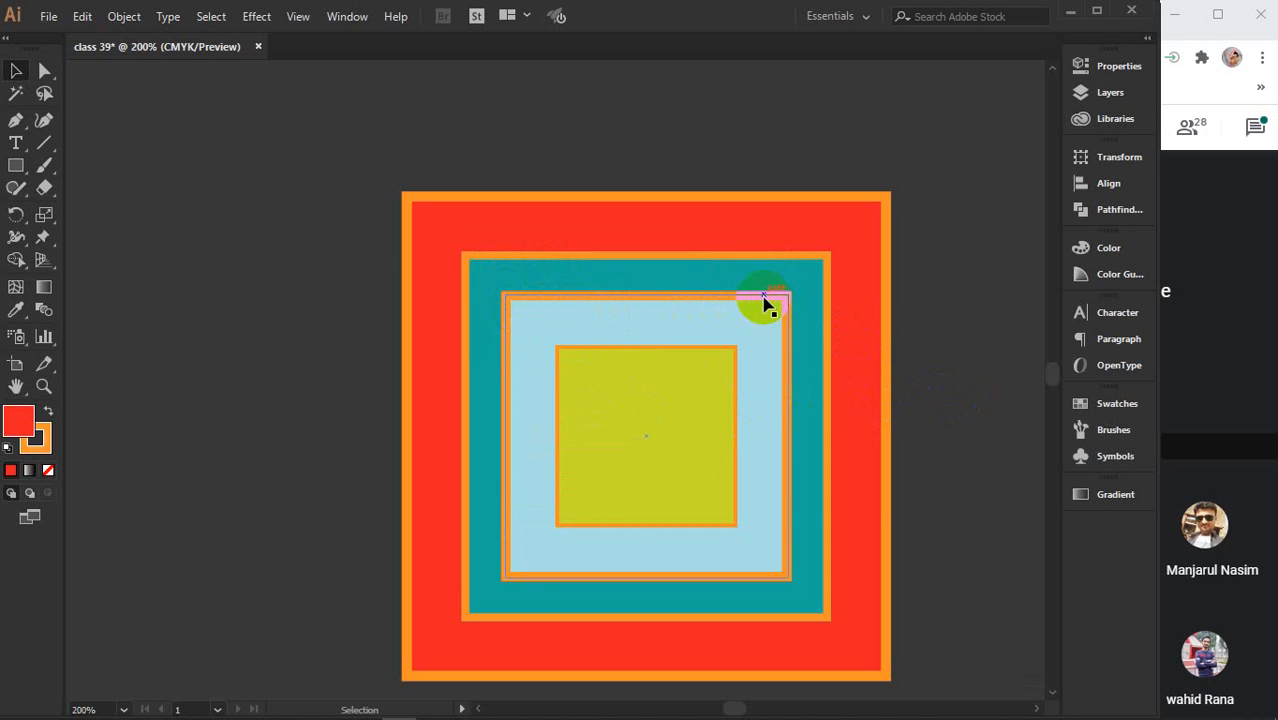
click(517, 296)
click(521, 310)
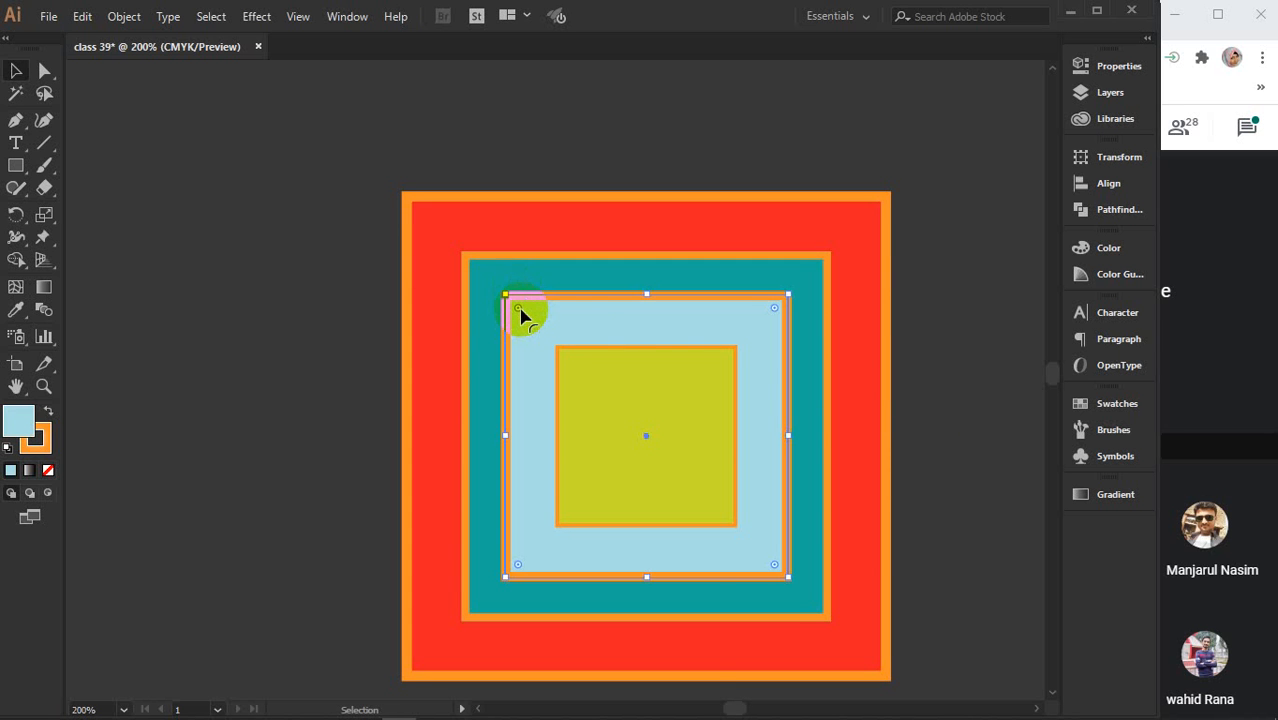
right_click(520, 310)
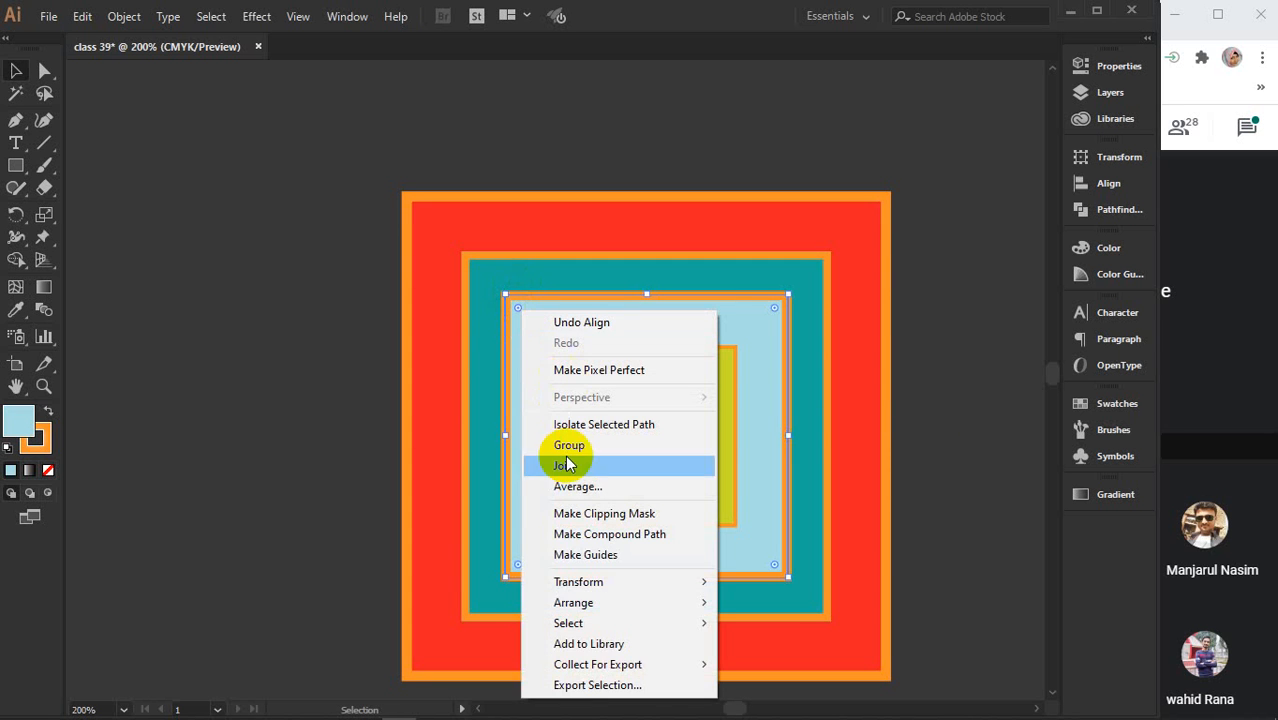
mouse_move(578, 603)
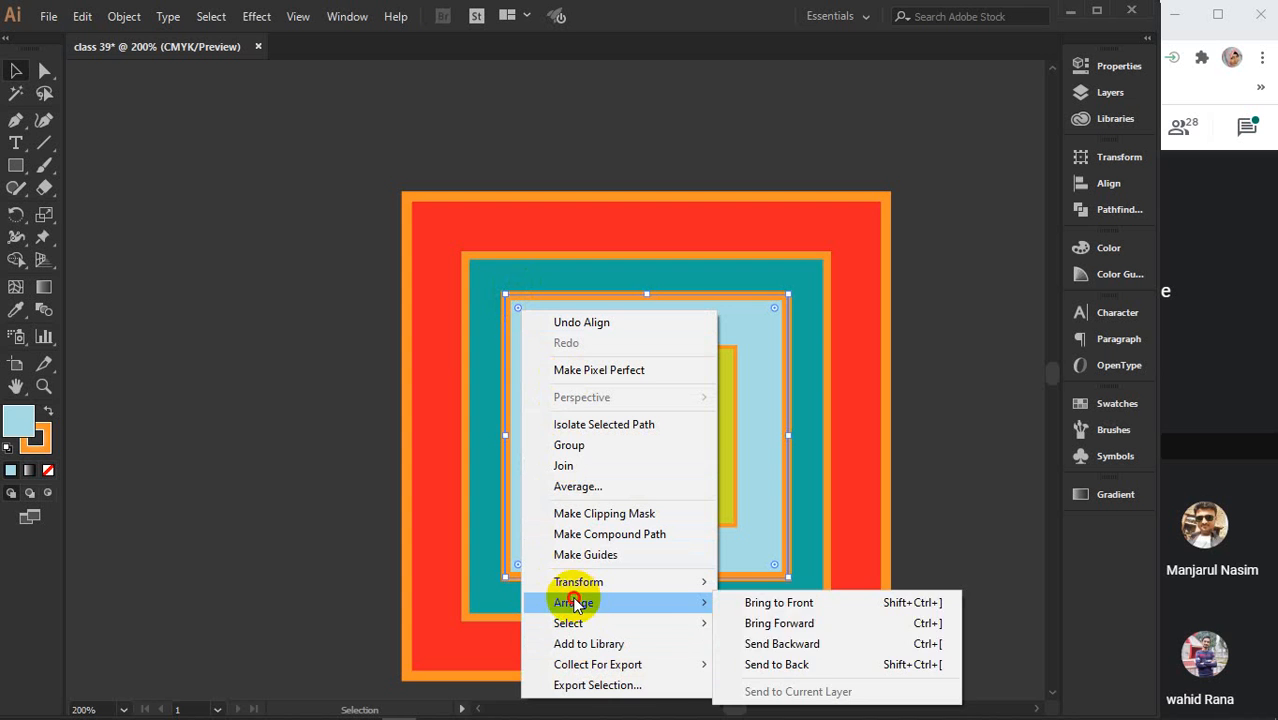
click(785, 623)
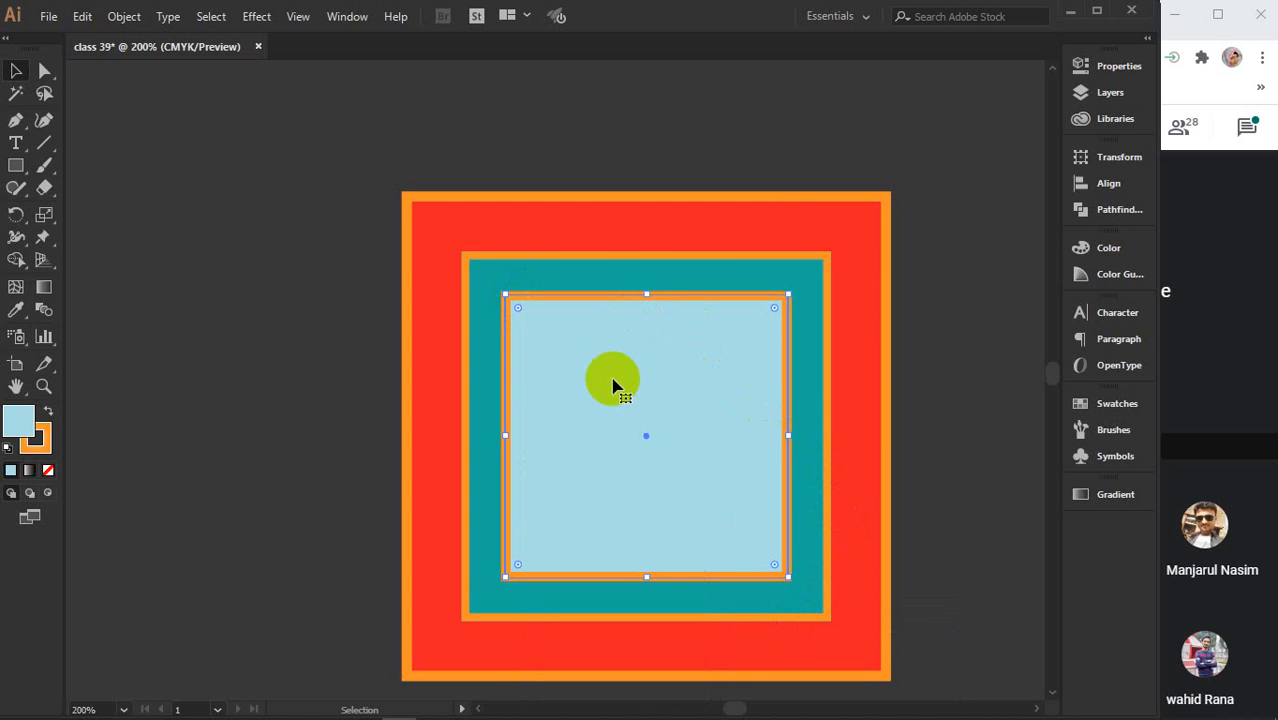
Move the light-blue and pink squares aside to inspect what lies beneath them, and undo the moves
drag(745, 379, 312, 184)
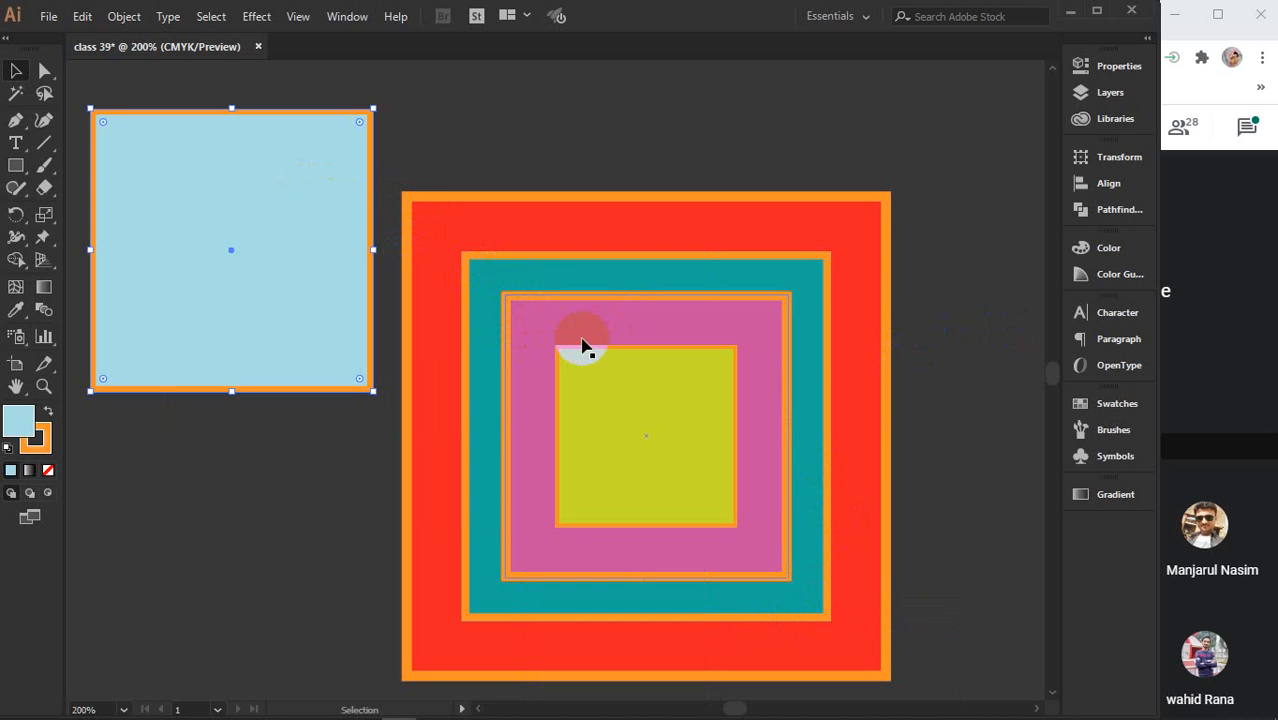
key(ctrl+z)
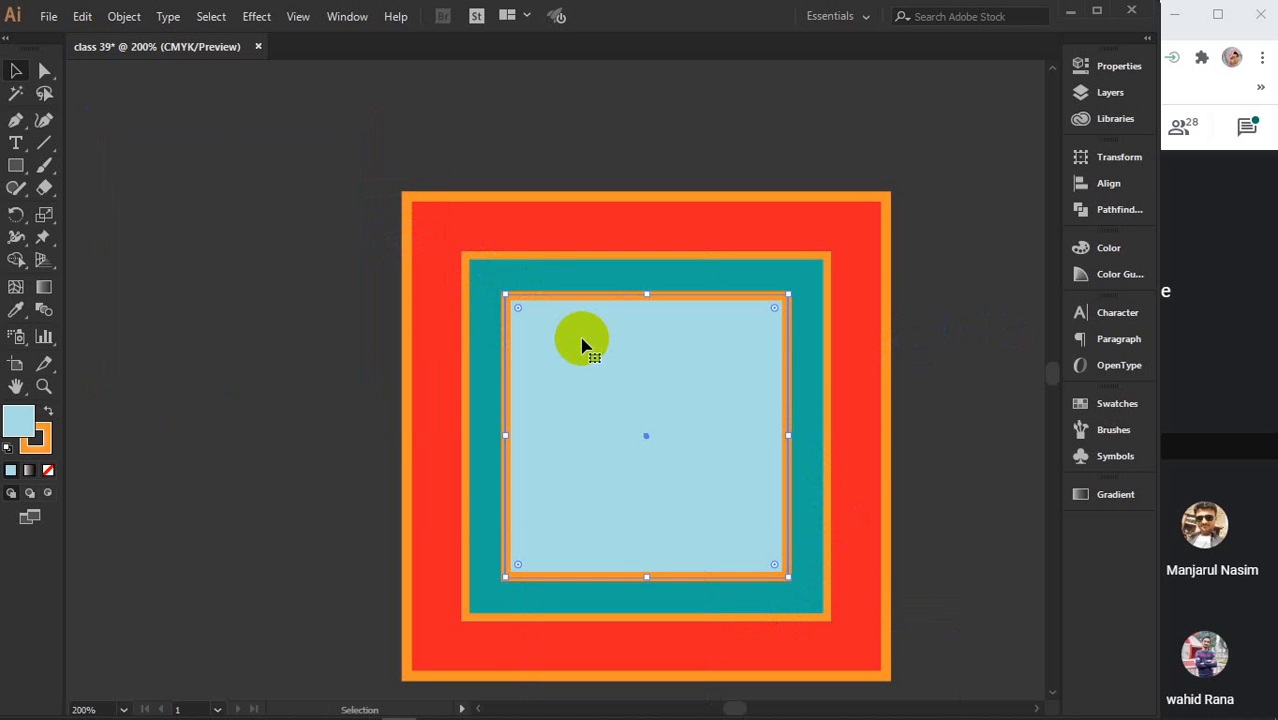
drag(611, 339, 250, 195)
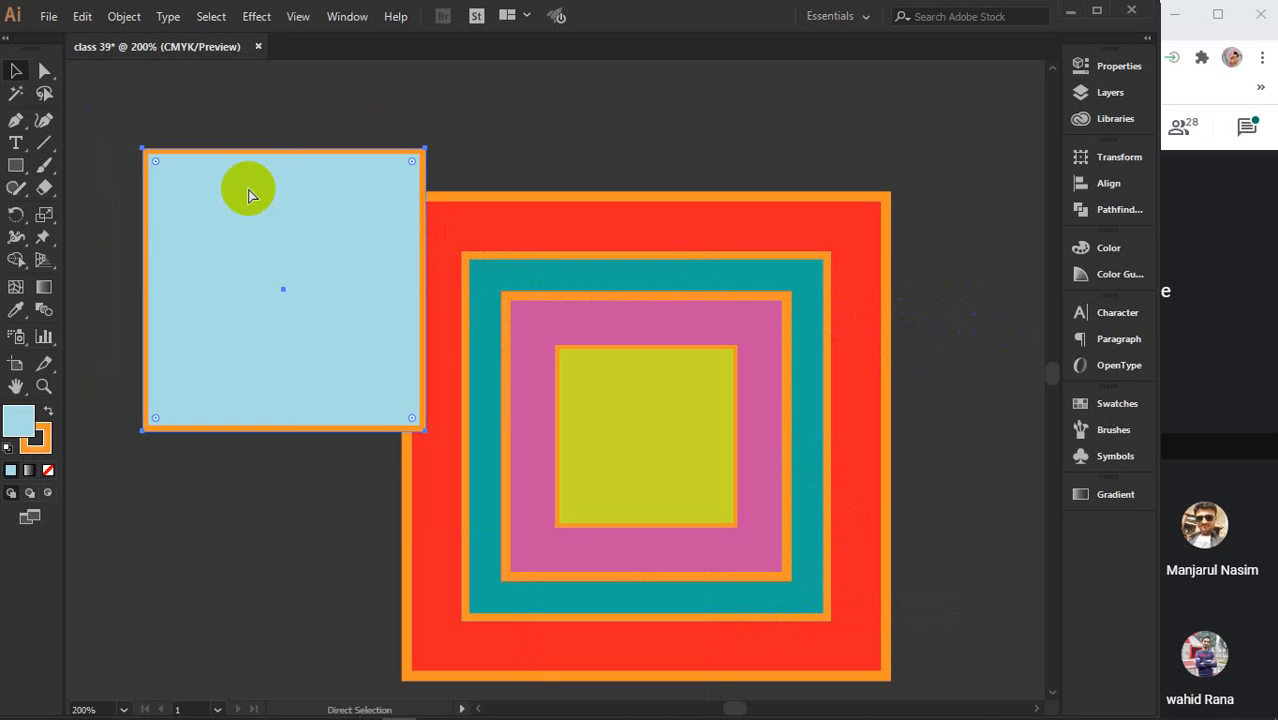
drag(543, 318, 870, 149)
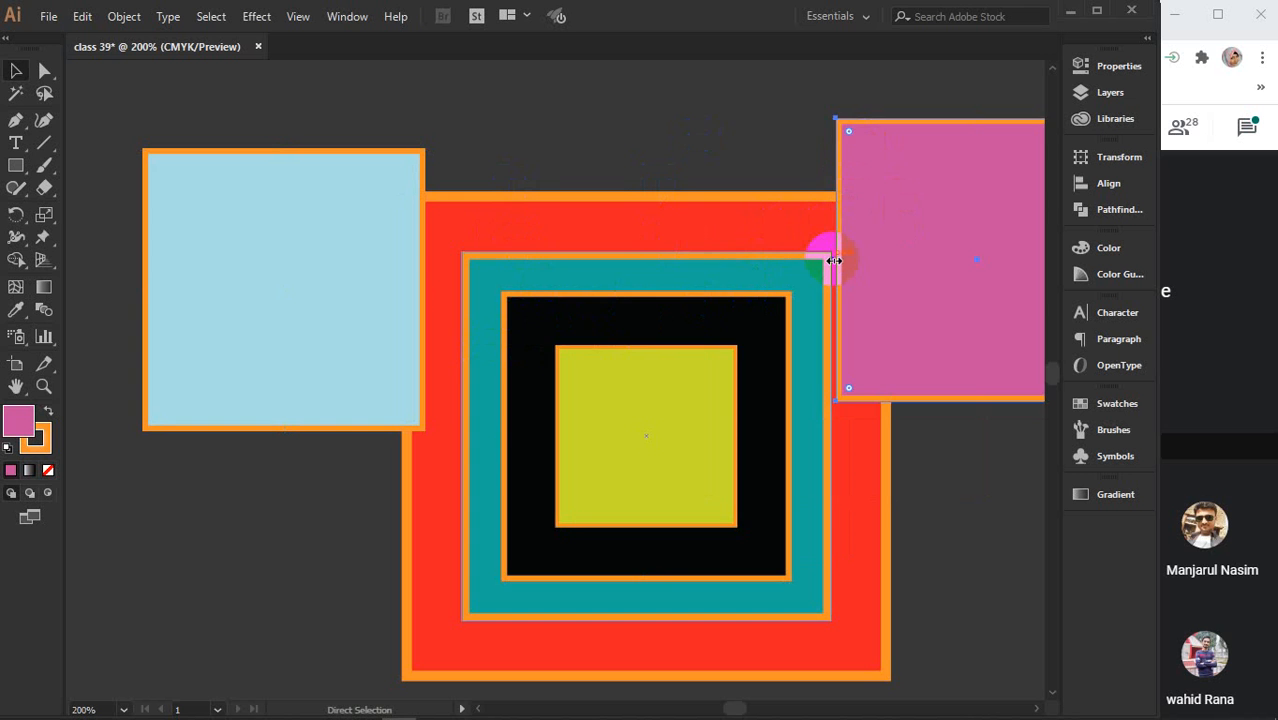
key(ctrl+z)
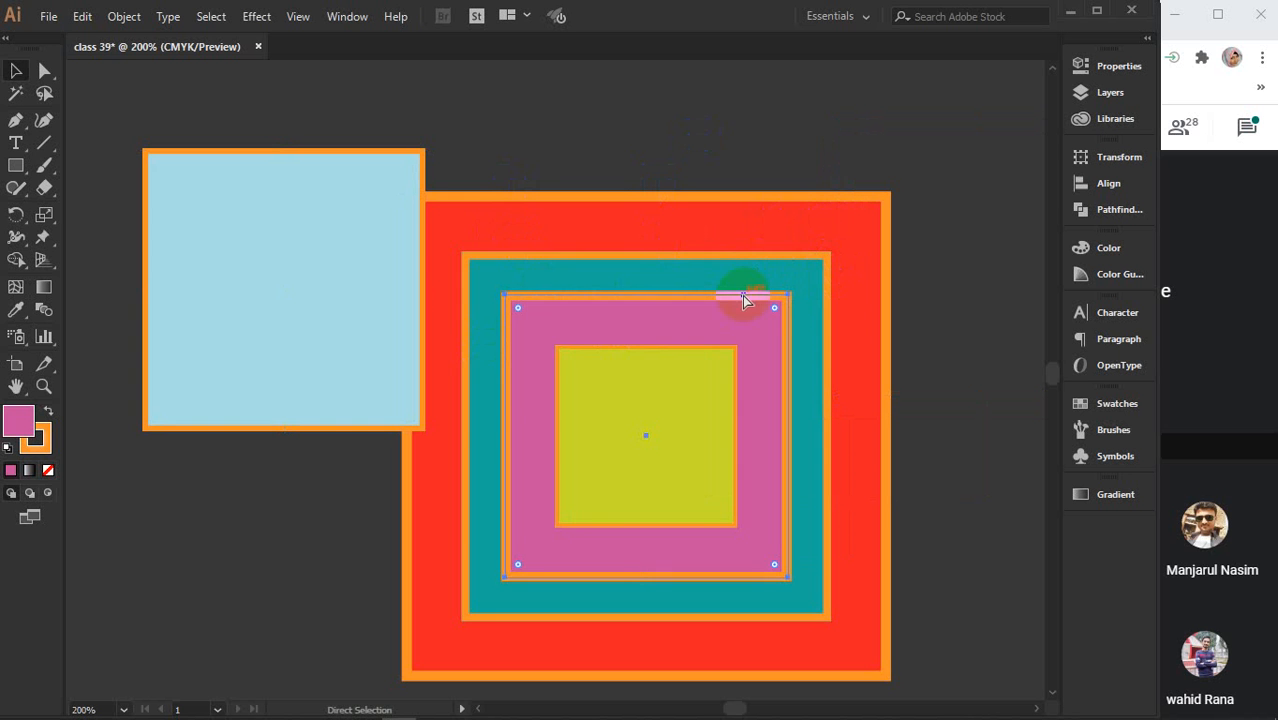
key(ctrl+z)
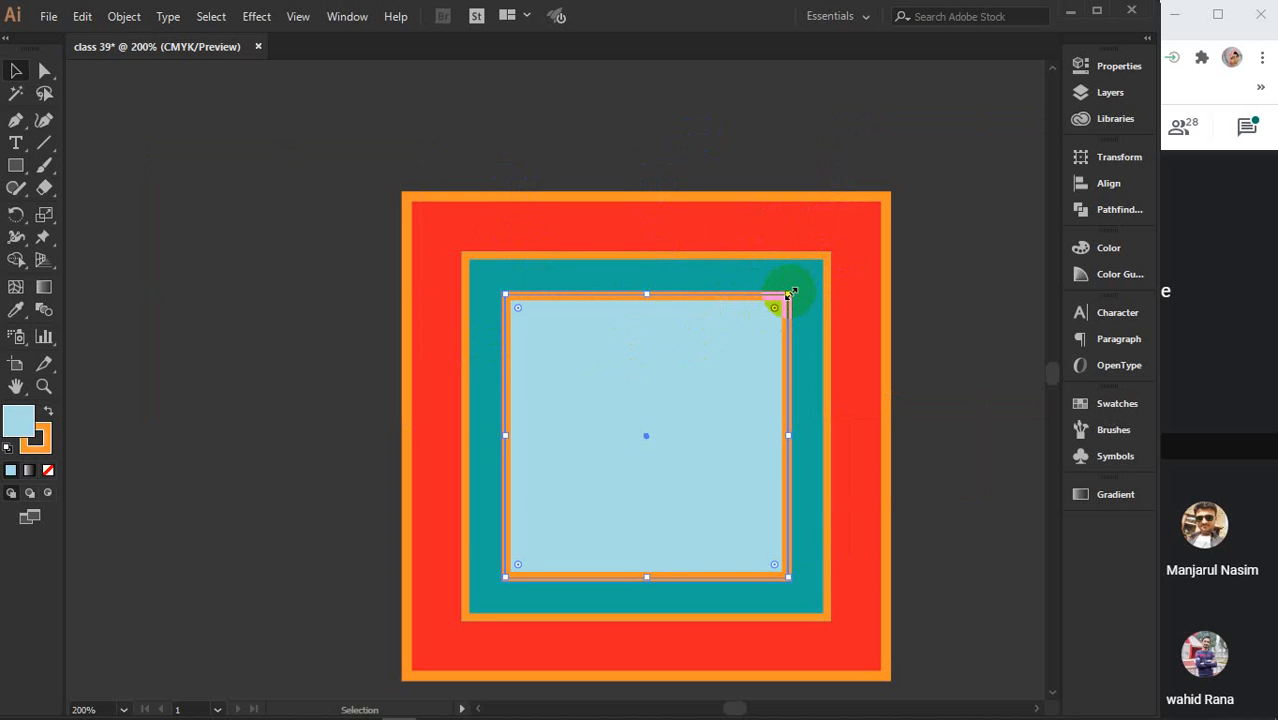
Scale the light-blue and pink squares down about their centre, exposing an even black ring around pink and a pink ring around light blue
drag(789, 294, 760, 320)
click(945, 266)
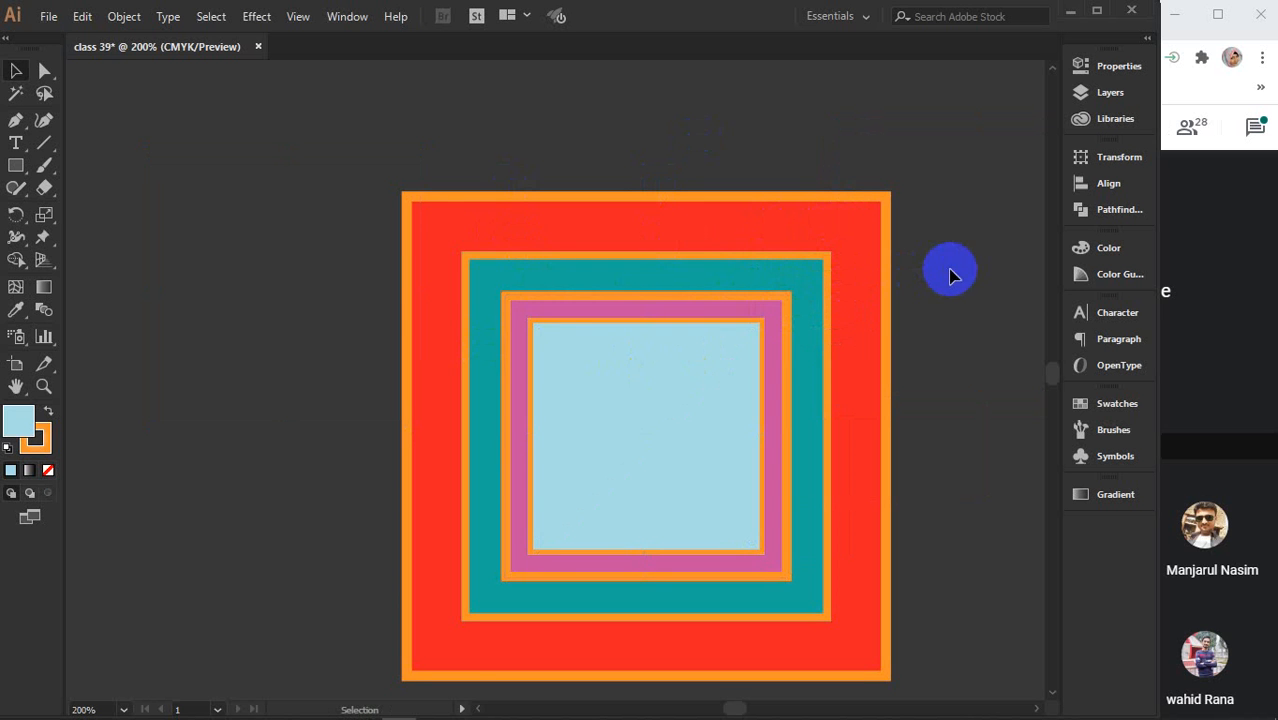
click(737, 309)
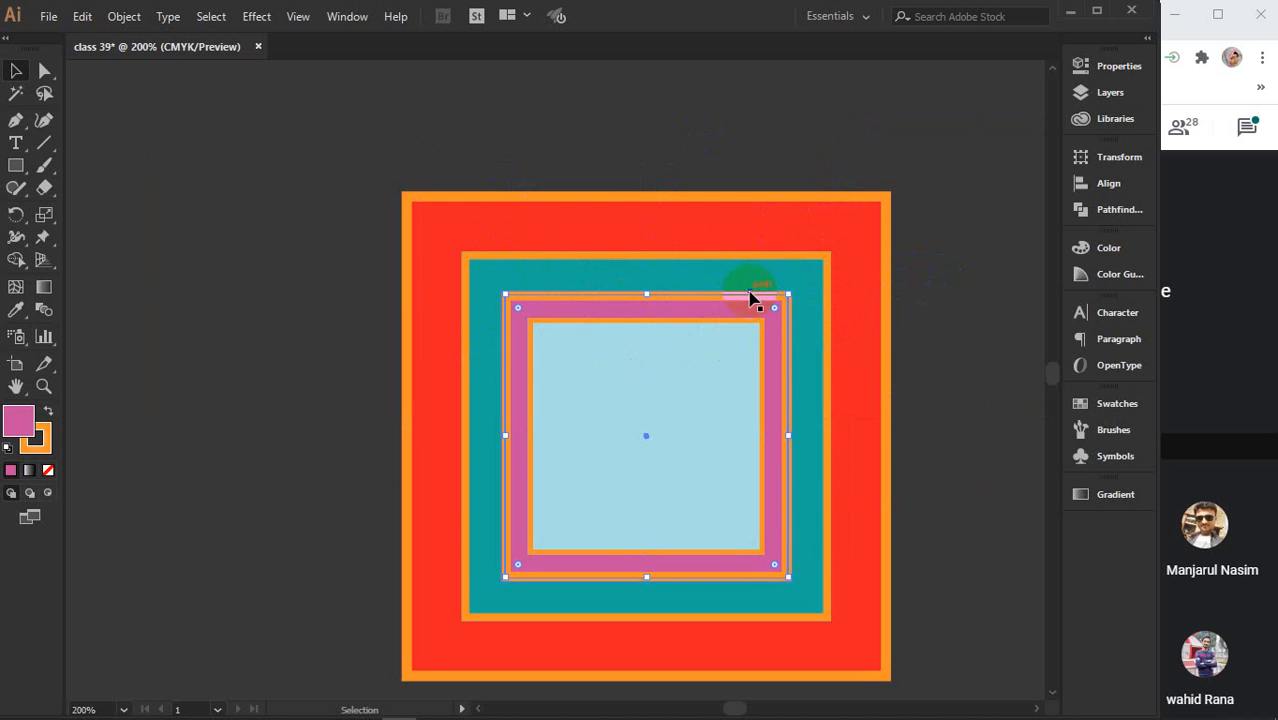
drag(789, 293, 777, 297)
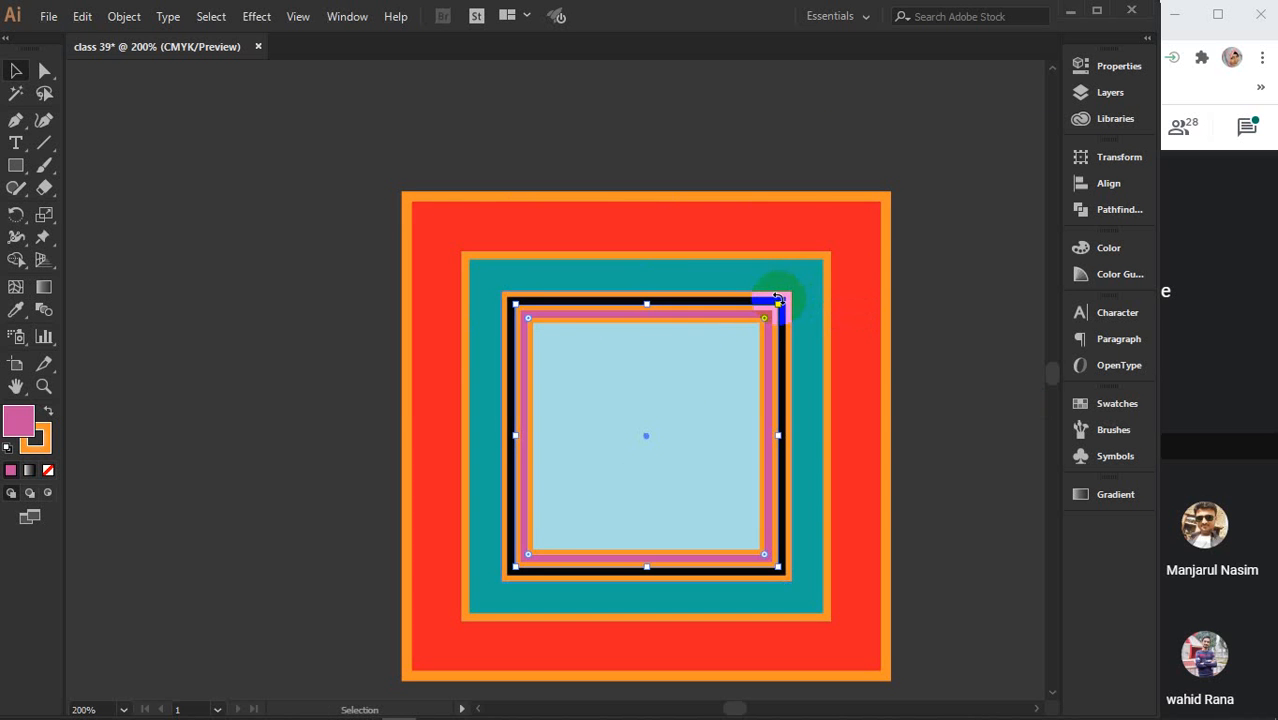
click(745, 337)
drag(766, 316, 737, 347)
click(742, 318)
click(739, 346)
click(948, 288)
Scale the light-blue square down about its centre to expose a yellow-green ring, and select all squares to check for hidden ones
drag(374, 146, 886, 527)
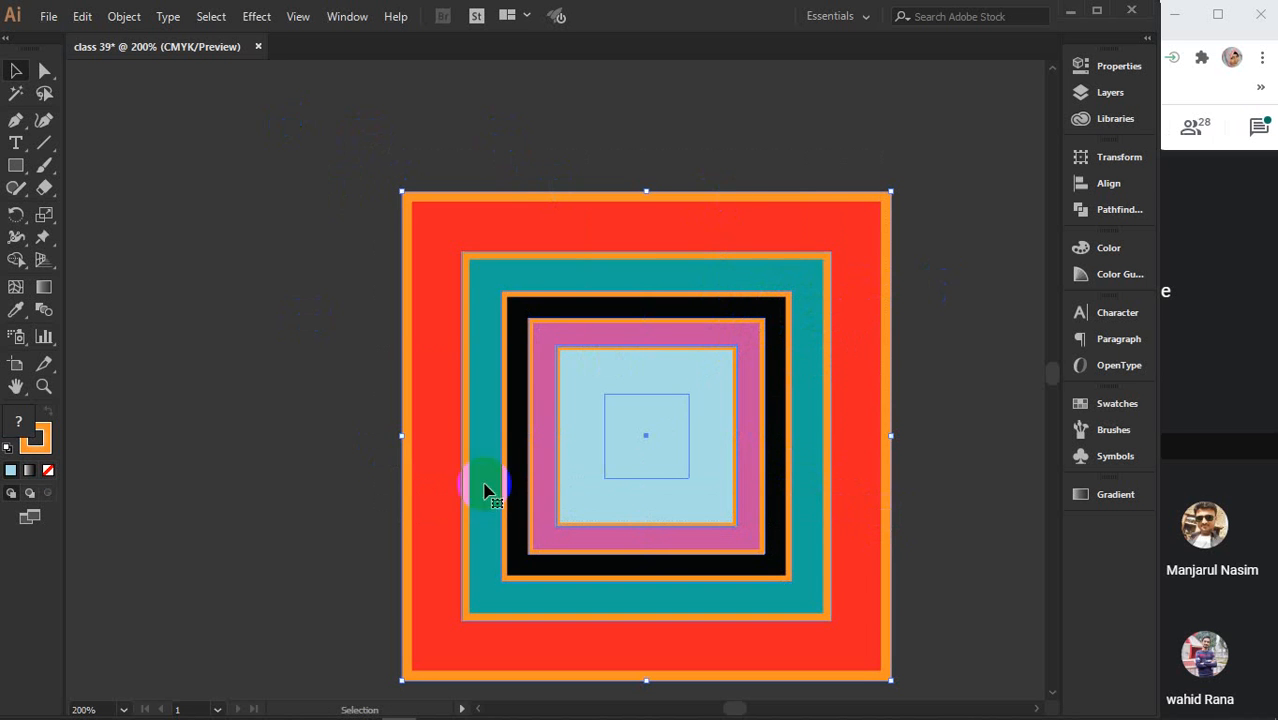
click(262, 354)
click(598, 362)
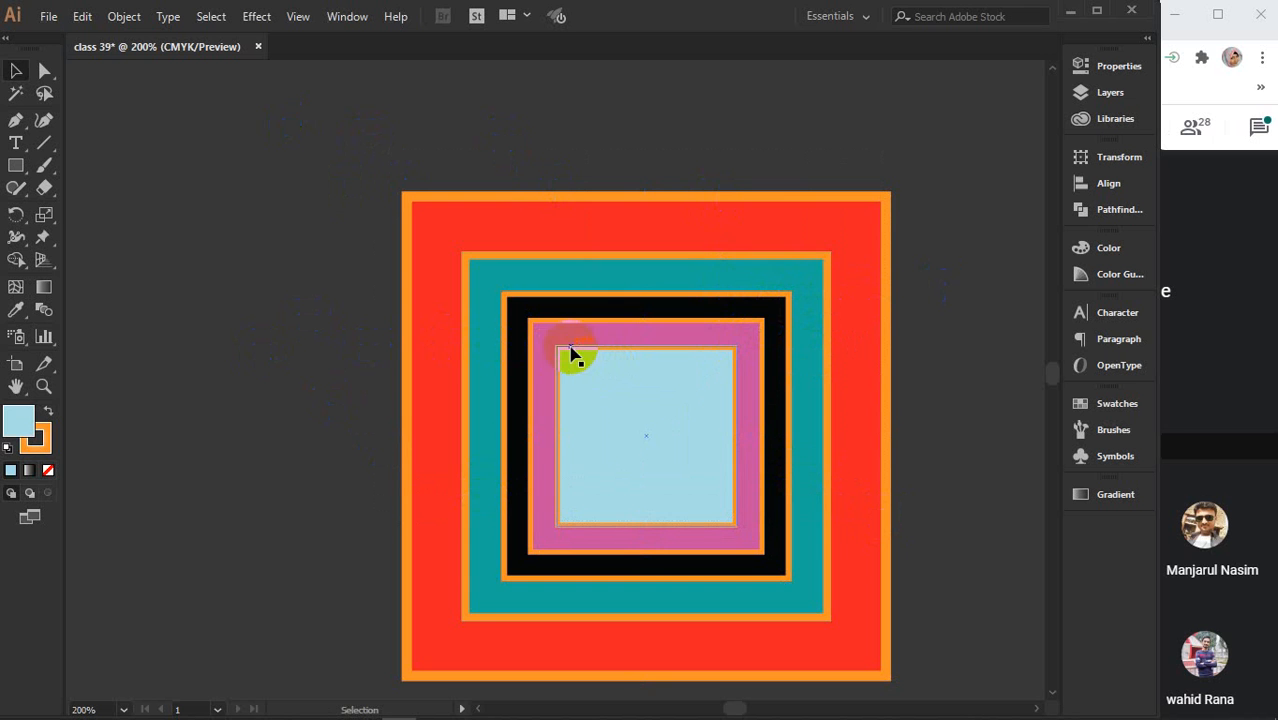
click(577, 368)
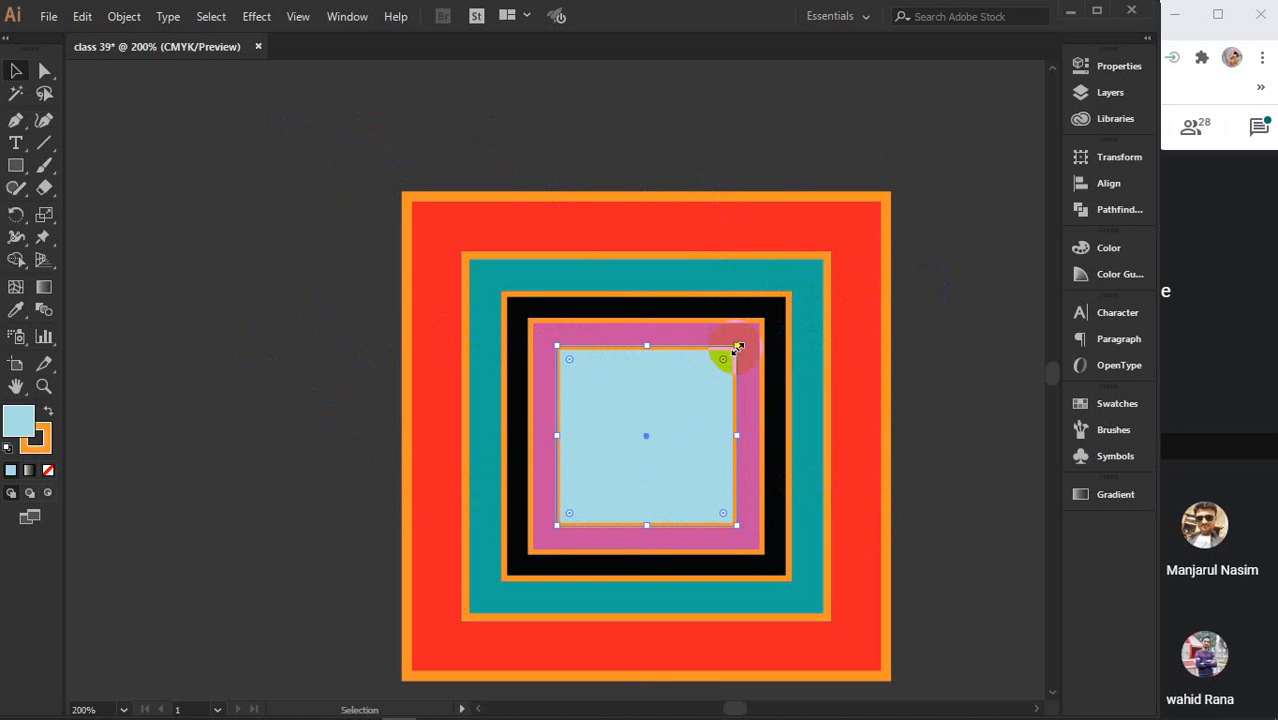
drag(738, 347, 713, 363)
drag(291, 143, 978, 600)
drag(676, 485, 616, 397)
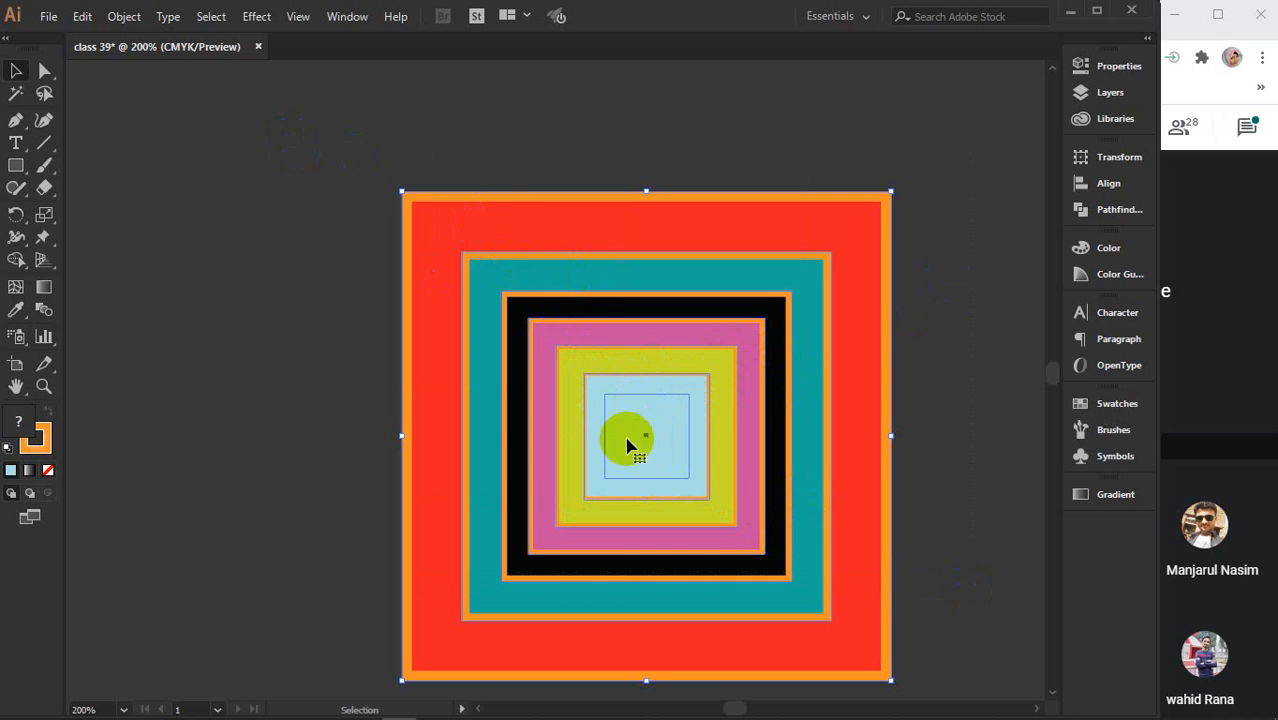
click(920, 352)
click(636, 418)
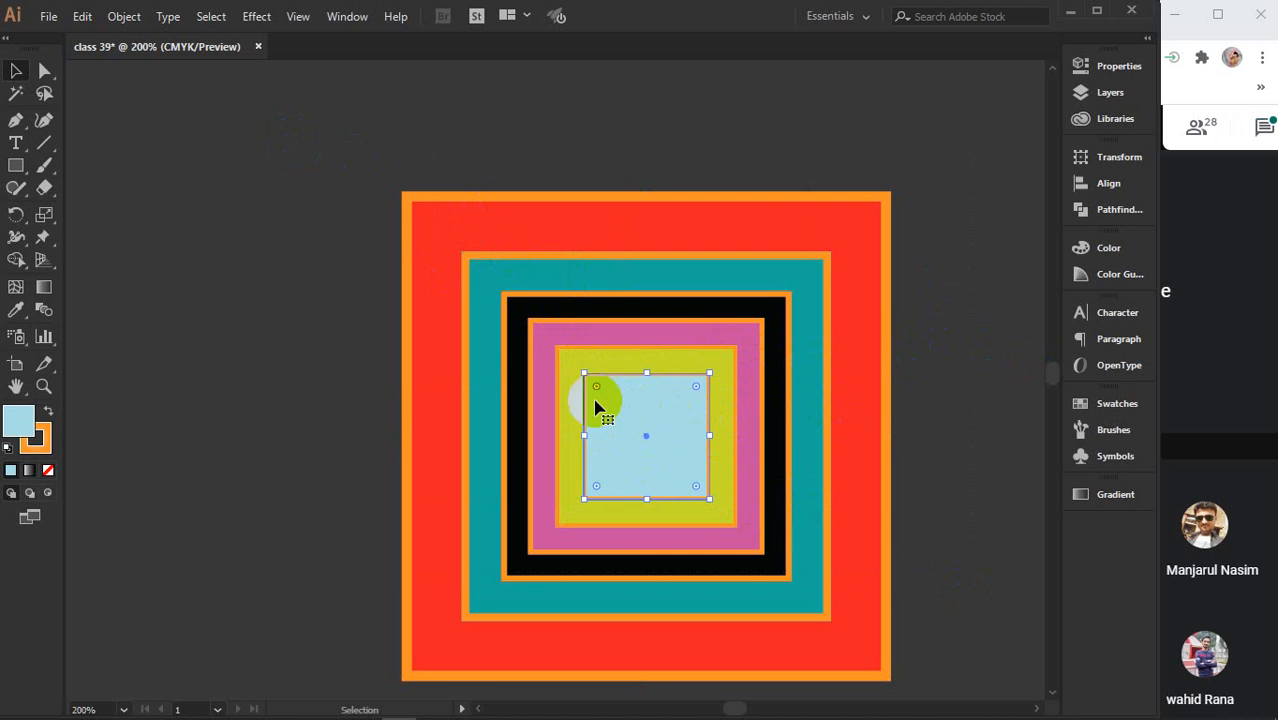
shift+click(661, 347)
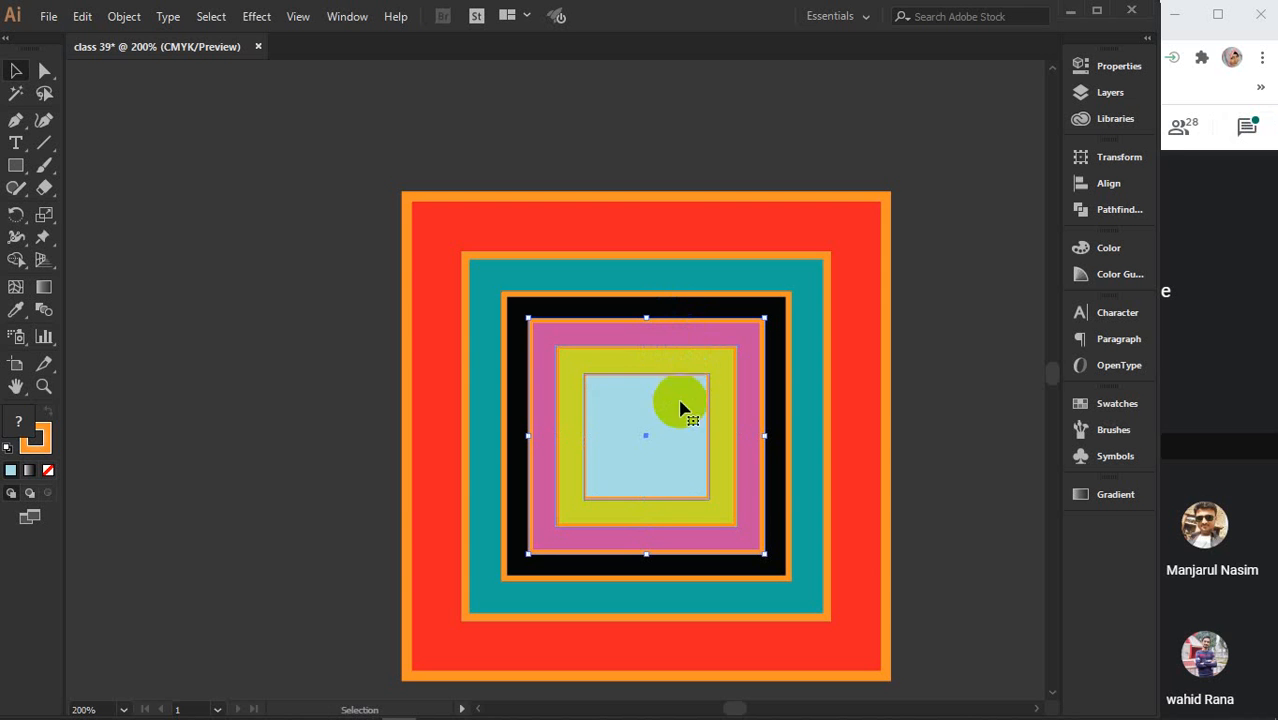
click(975, 353)
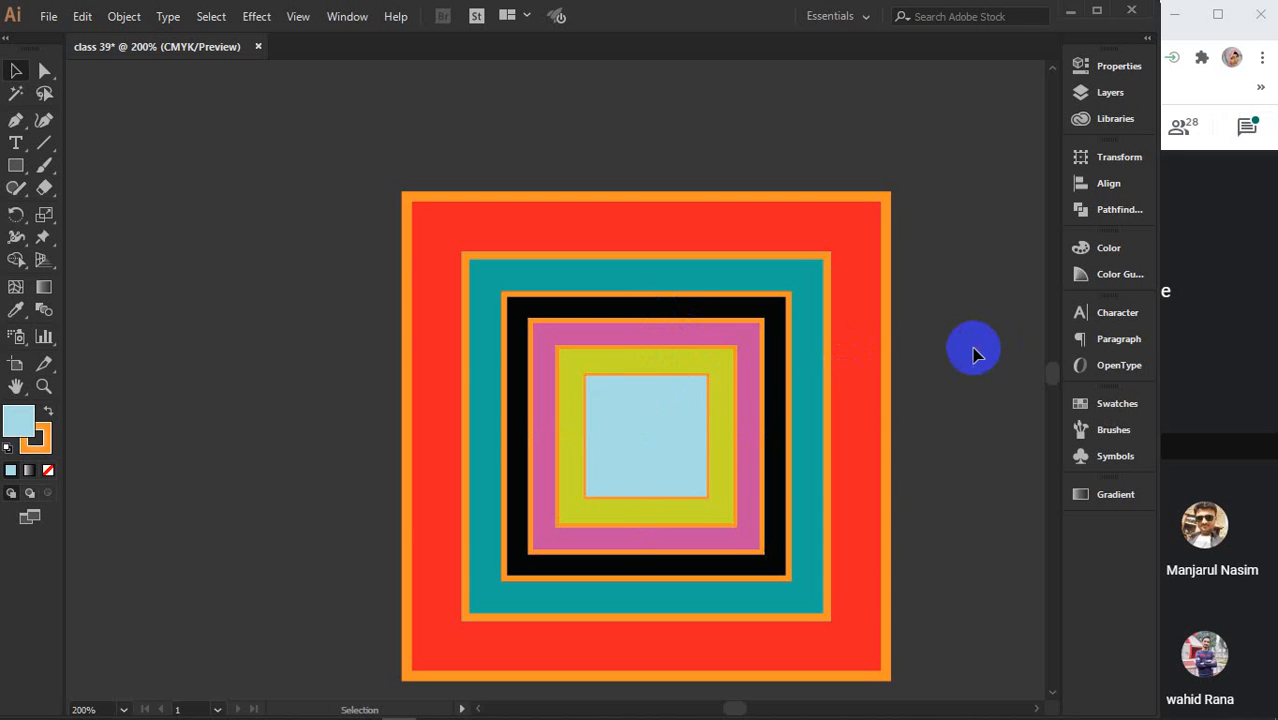
Select all the squares except the hidden white one, send them to the back together, and deselect them
click(676, 394)
shift+click(650, 355)
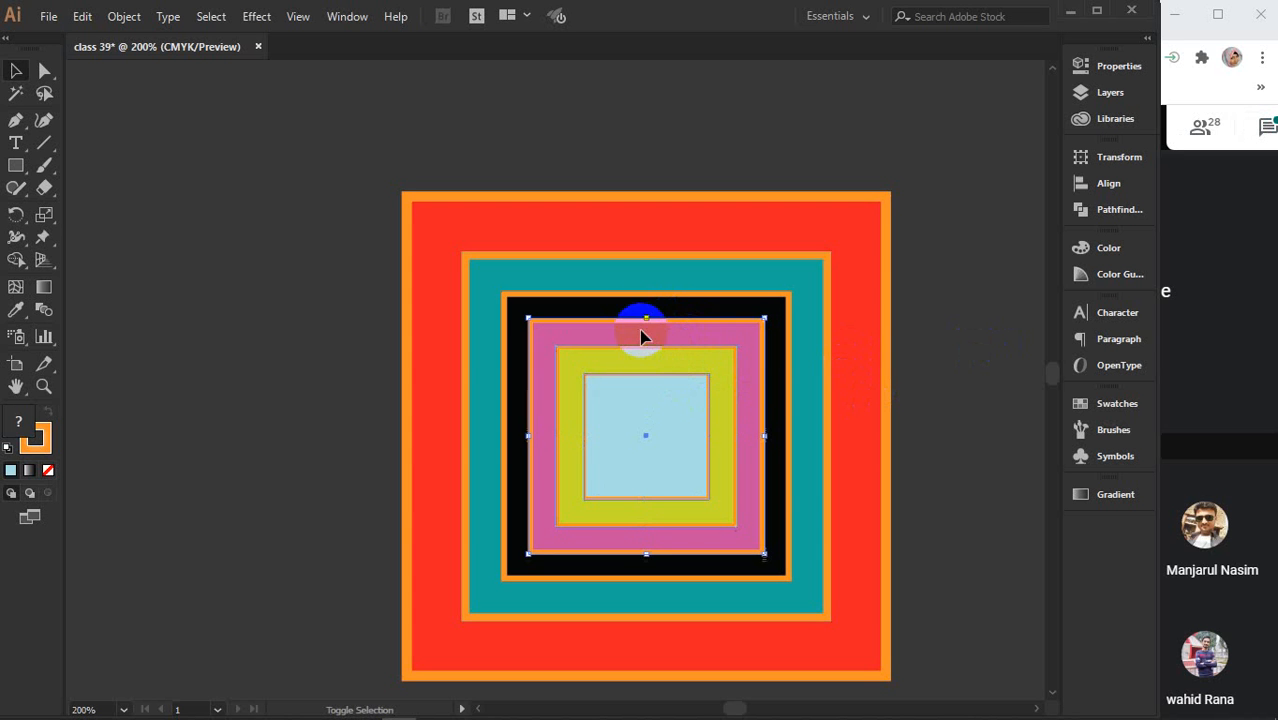
click(613, 260)
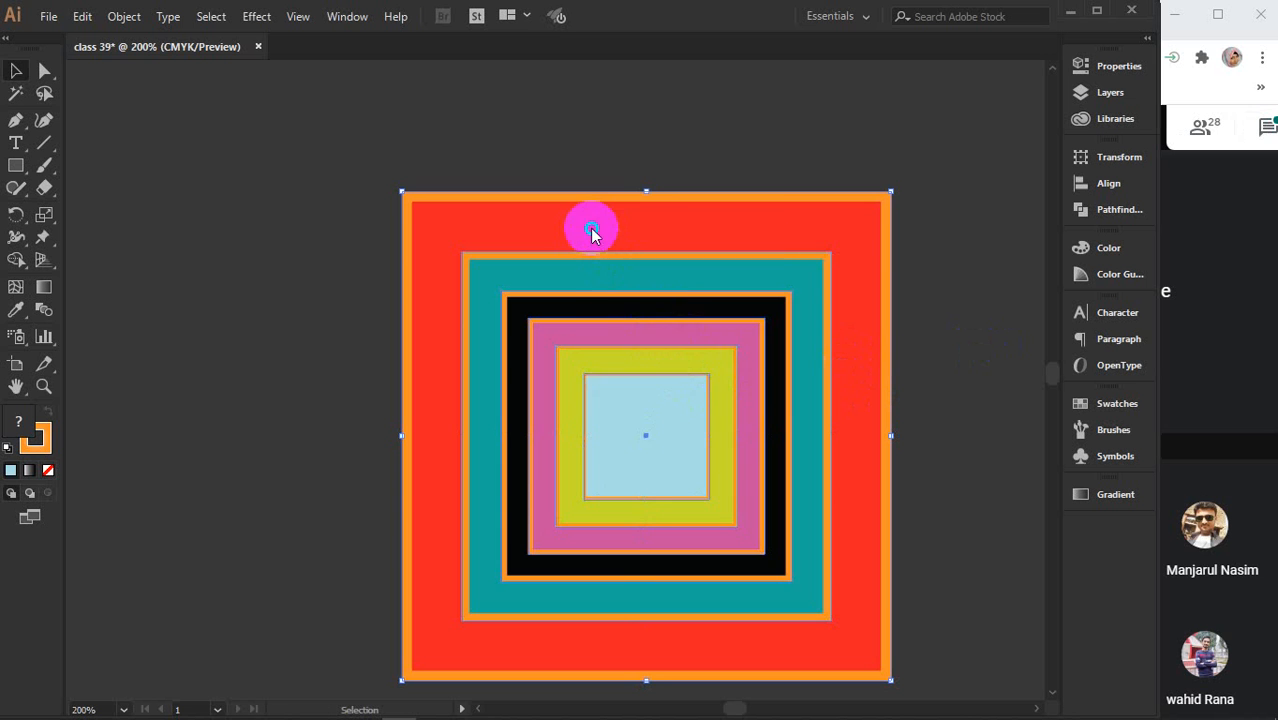
right_click(592, 232)
mouse_move(662, 500)
click(866, 566)
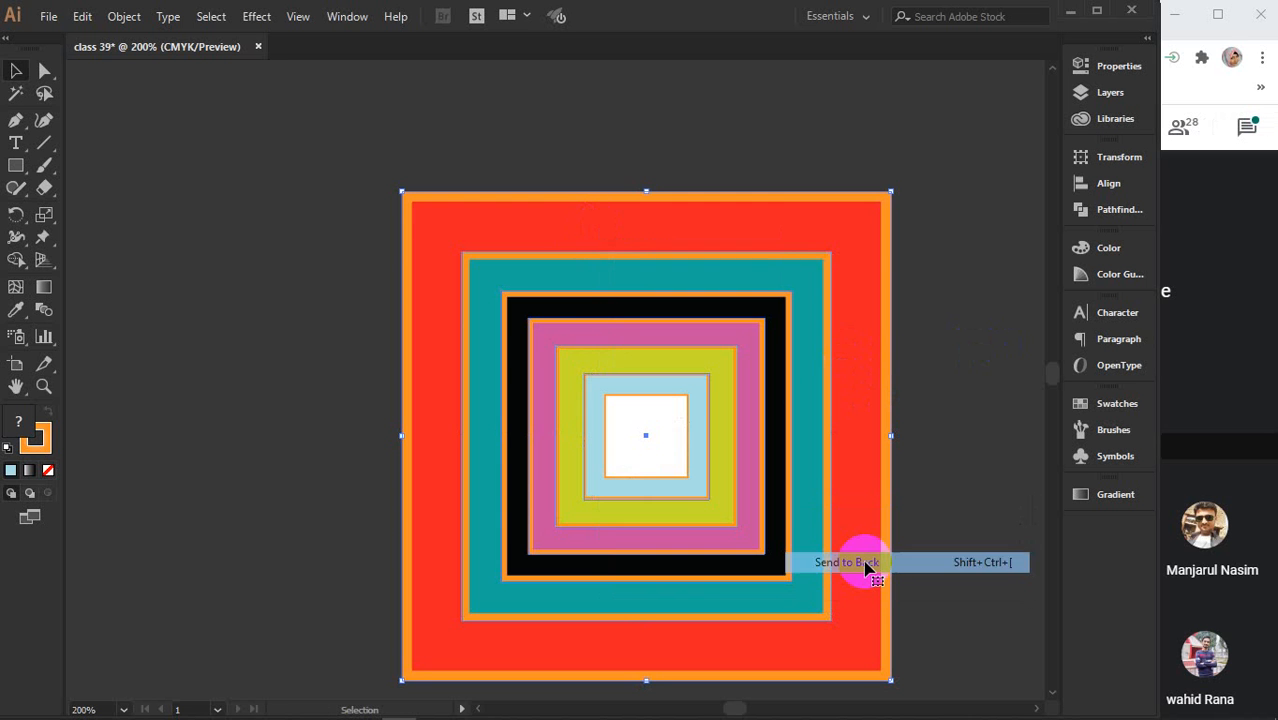
click(948, 392)
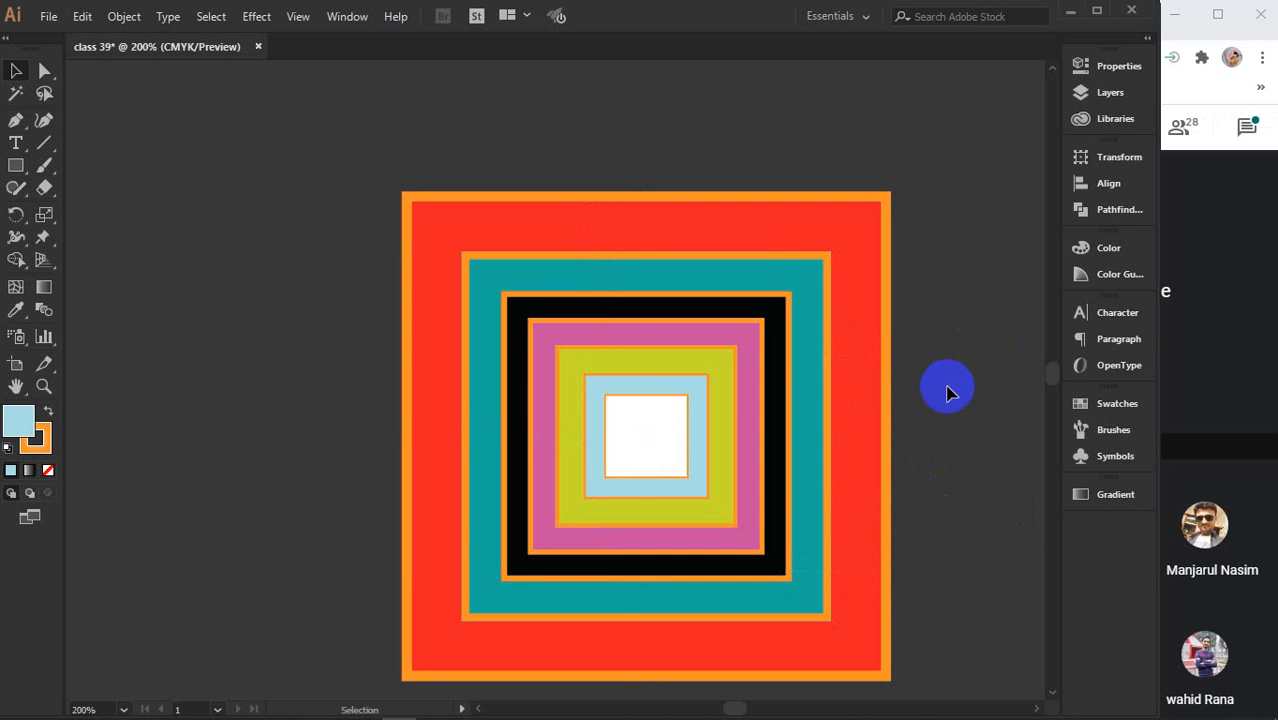
Select all the concentric squares and set their stroke to none
drag(361, 172, 958, 648)
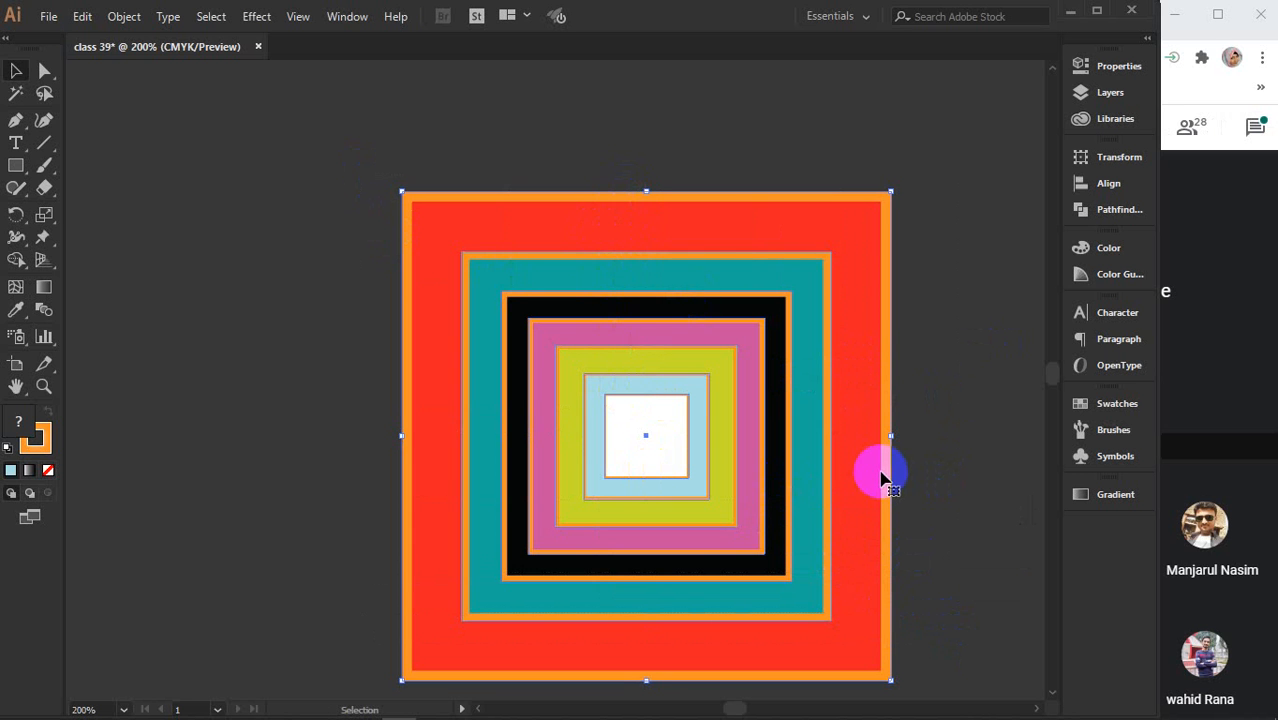
click(35, 440)
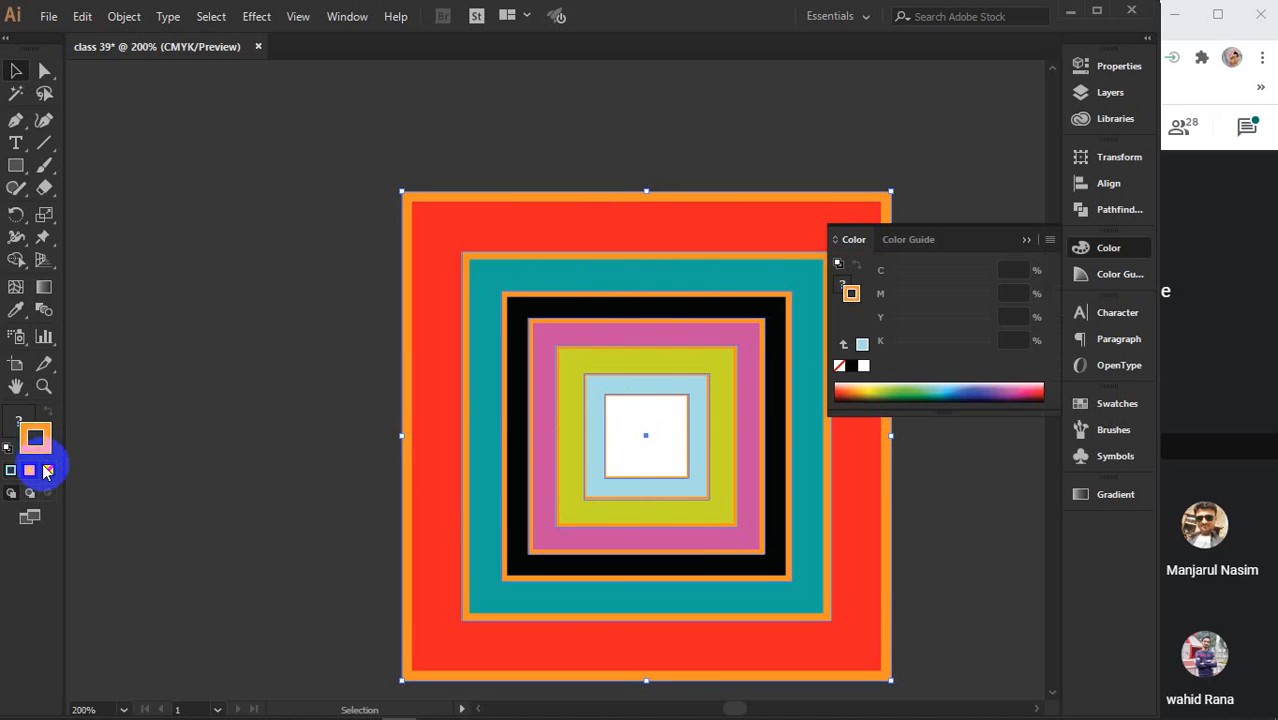
click(50, 471)
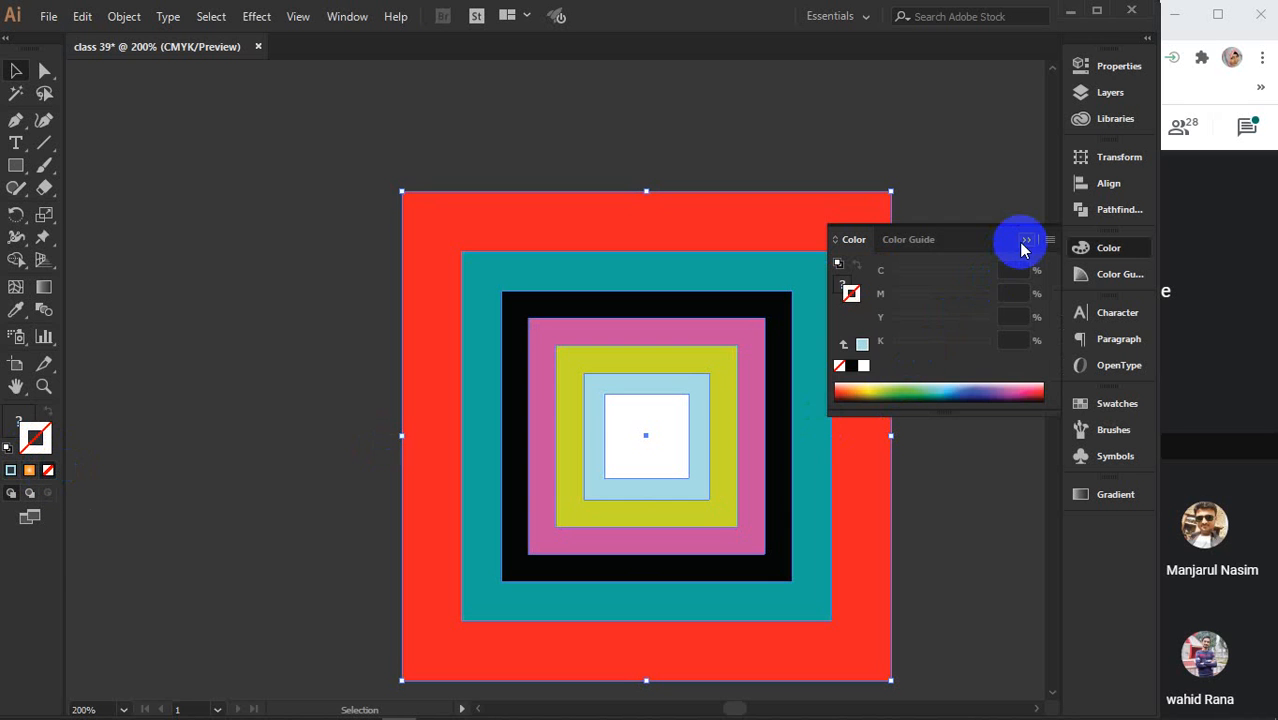
click(1025, 240)
click(36, 438)
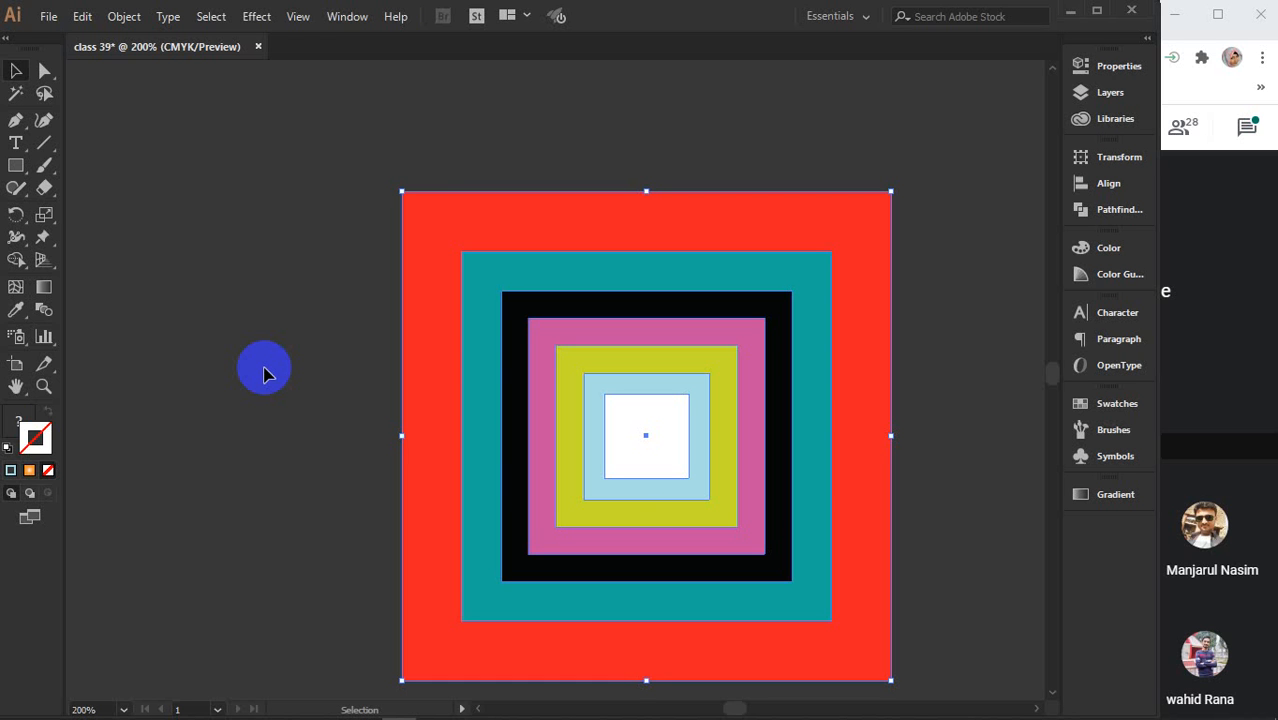
Show the contents of Layer 1 and move all the squares together clear of the layer list
click(1100, 93)
click(895, 87)
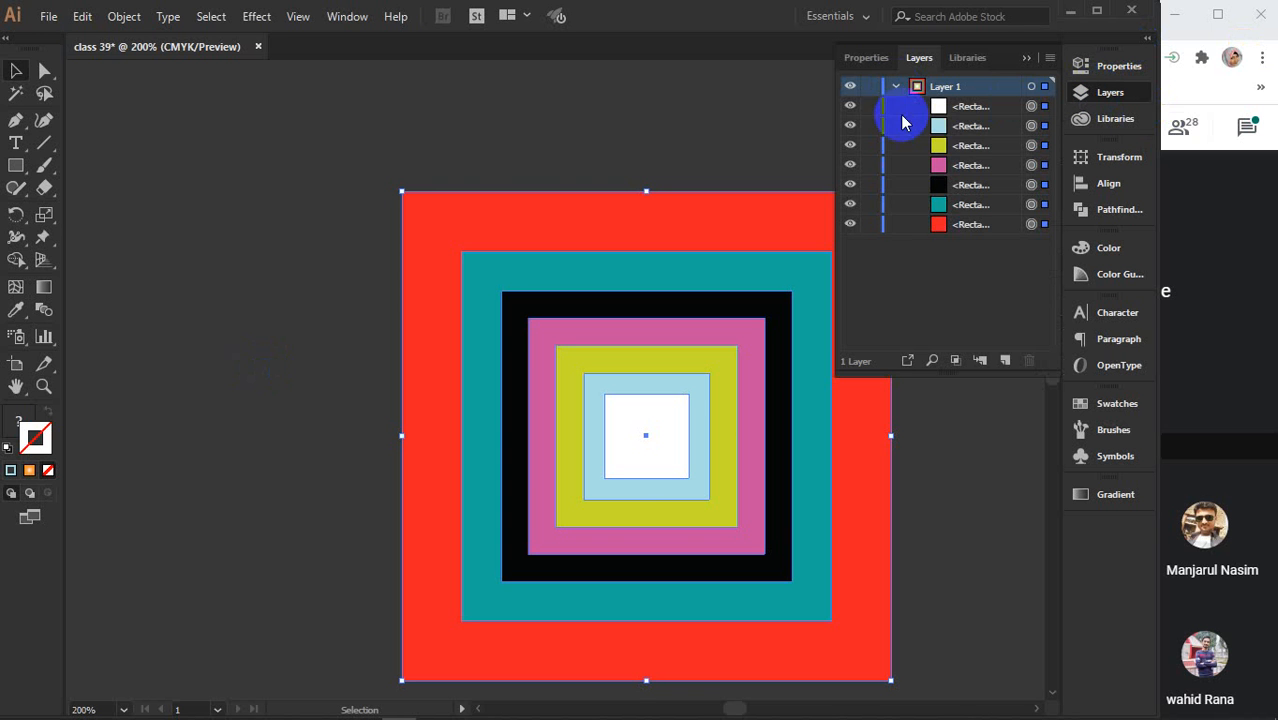
click(947, 570)
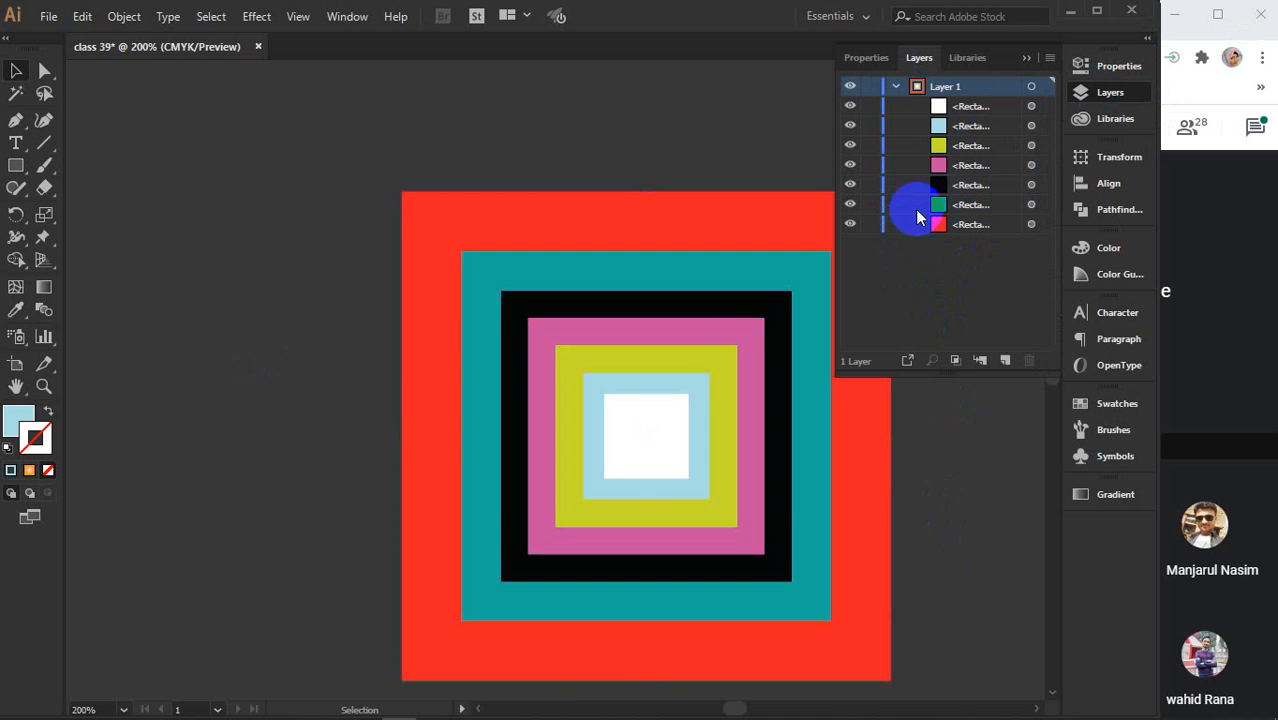
drag(456, 108, 676, 519)
drag(648, 455, 370, 392)
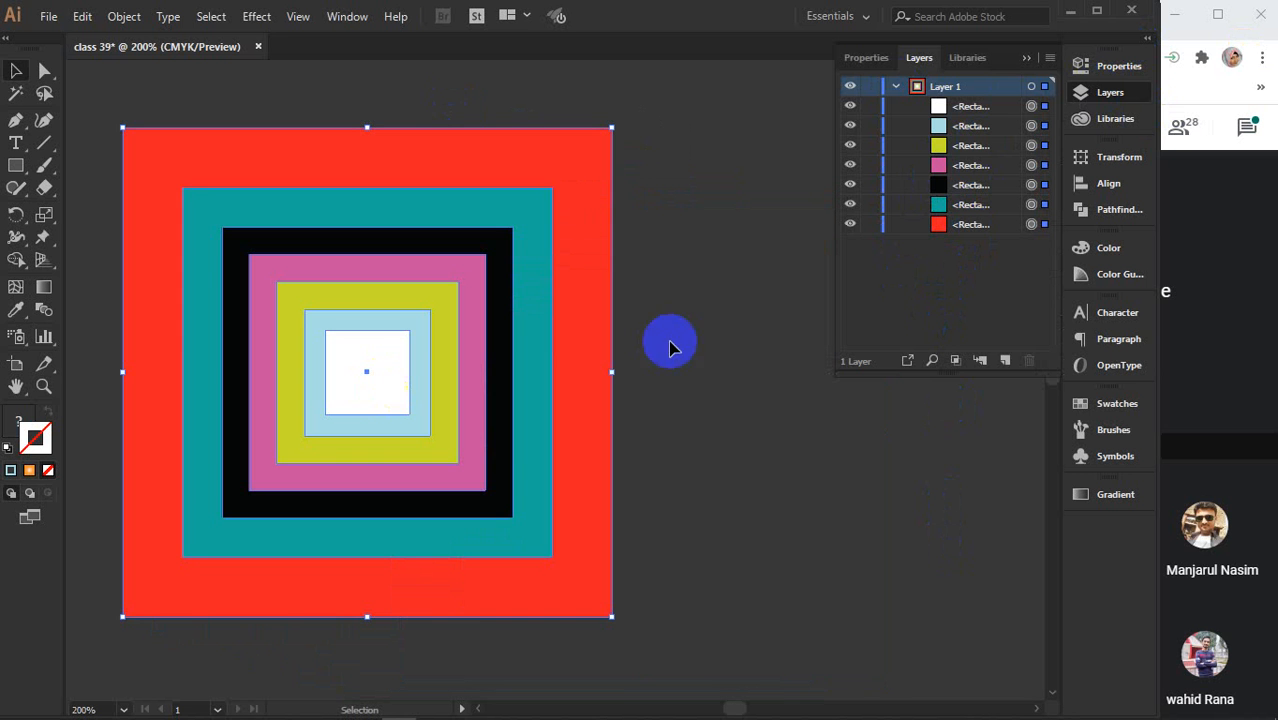
click(705, 360)
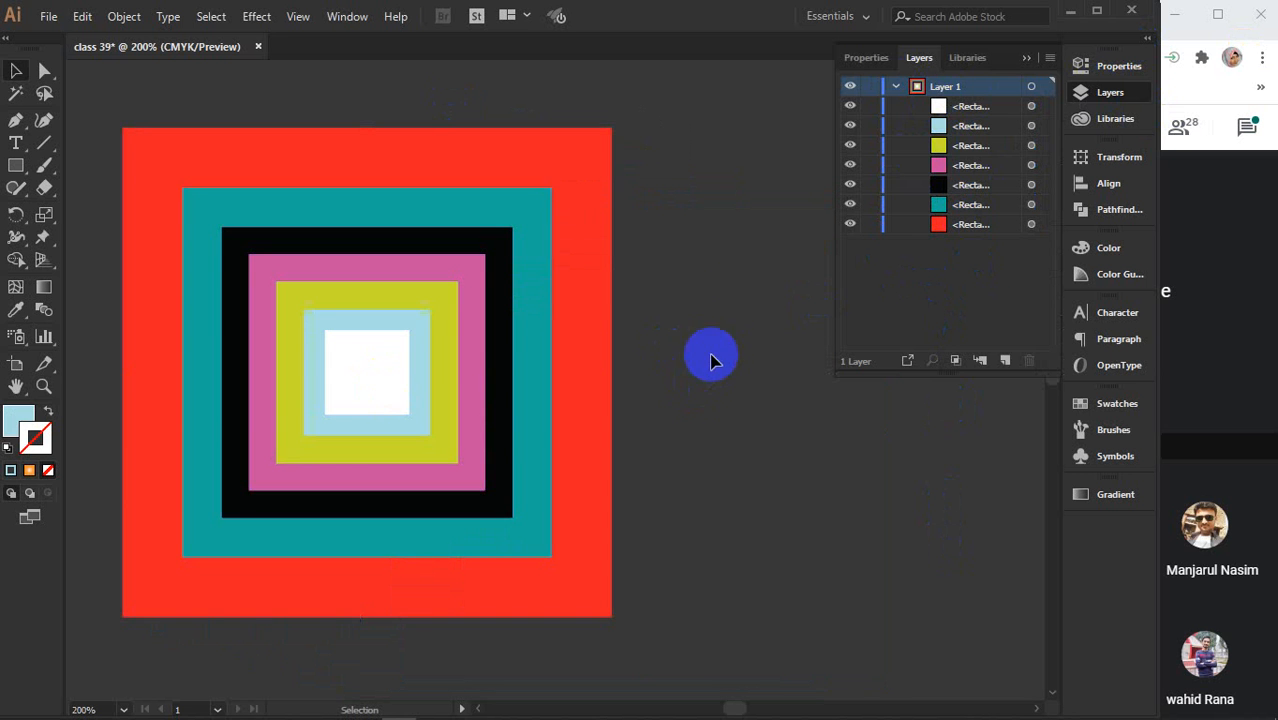
Highlight the white rectangle's entry in Layer 1 to examine its place in the stacking order
click(943, 108)
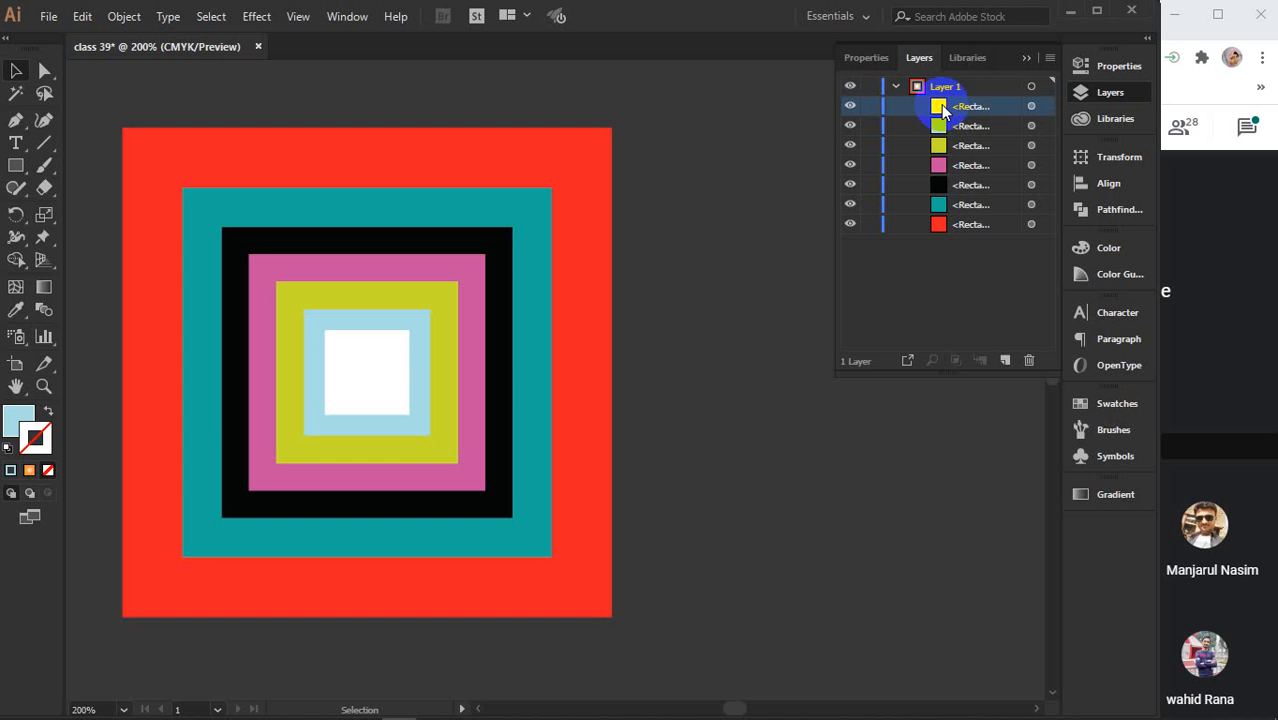
click(607, 288)
click(870, 539)
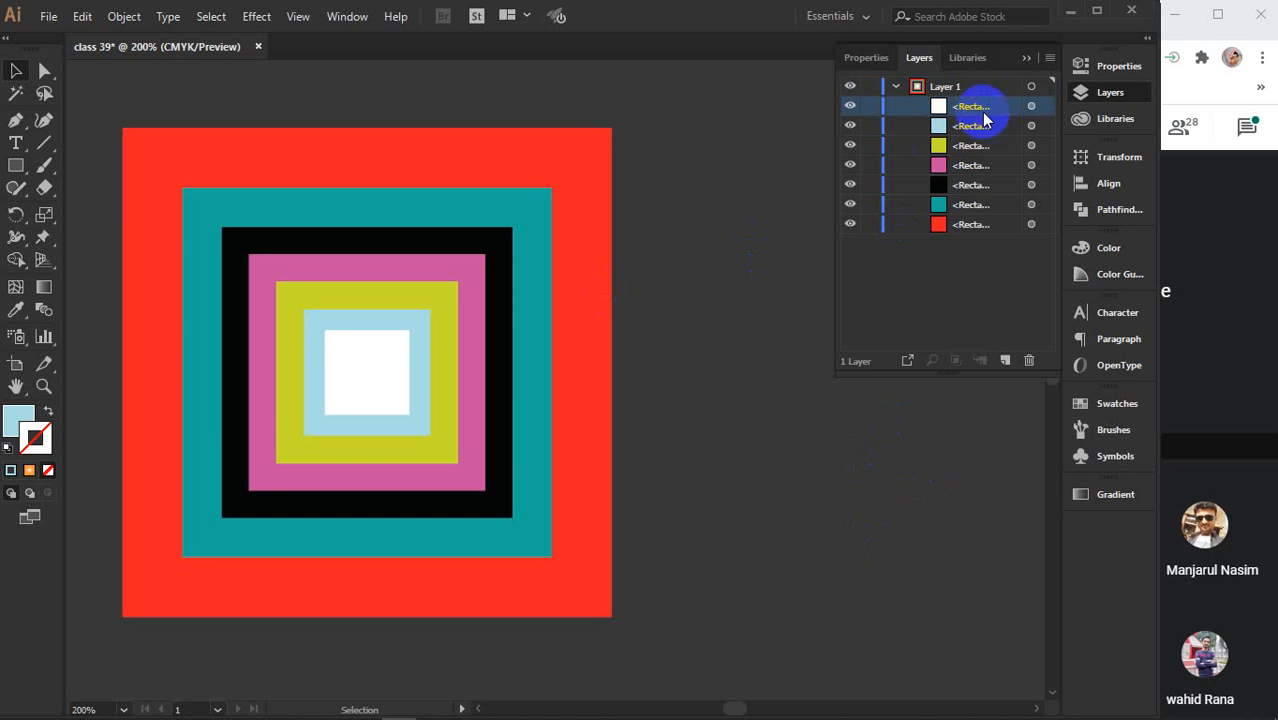
Select the white square through its entry in Layer 1, move it down the stack to just above the red rectangle, and collapse the layer list
click(1032, 107)
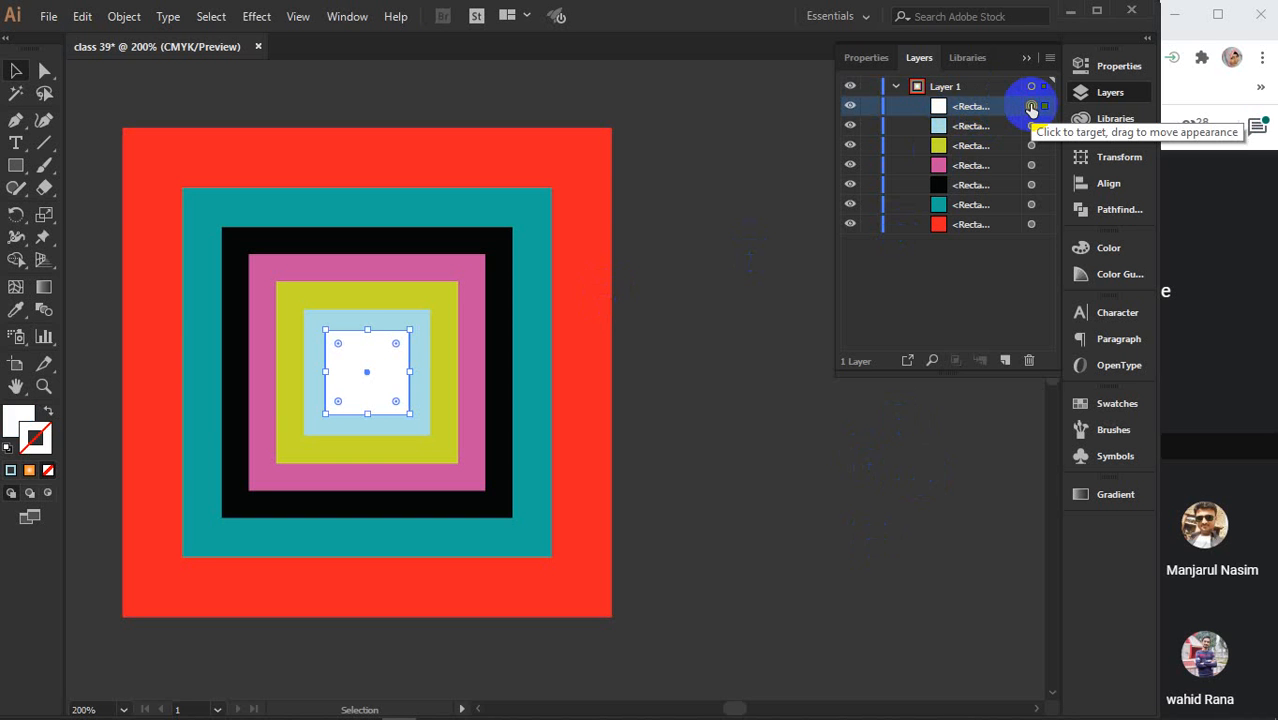
click(370, 390)
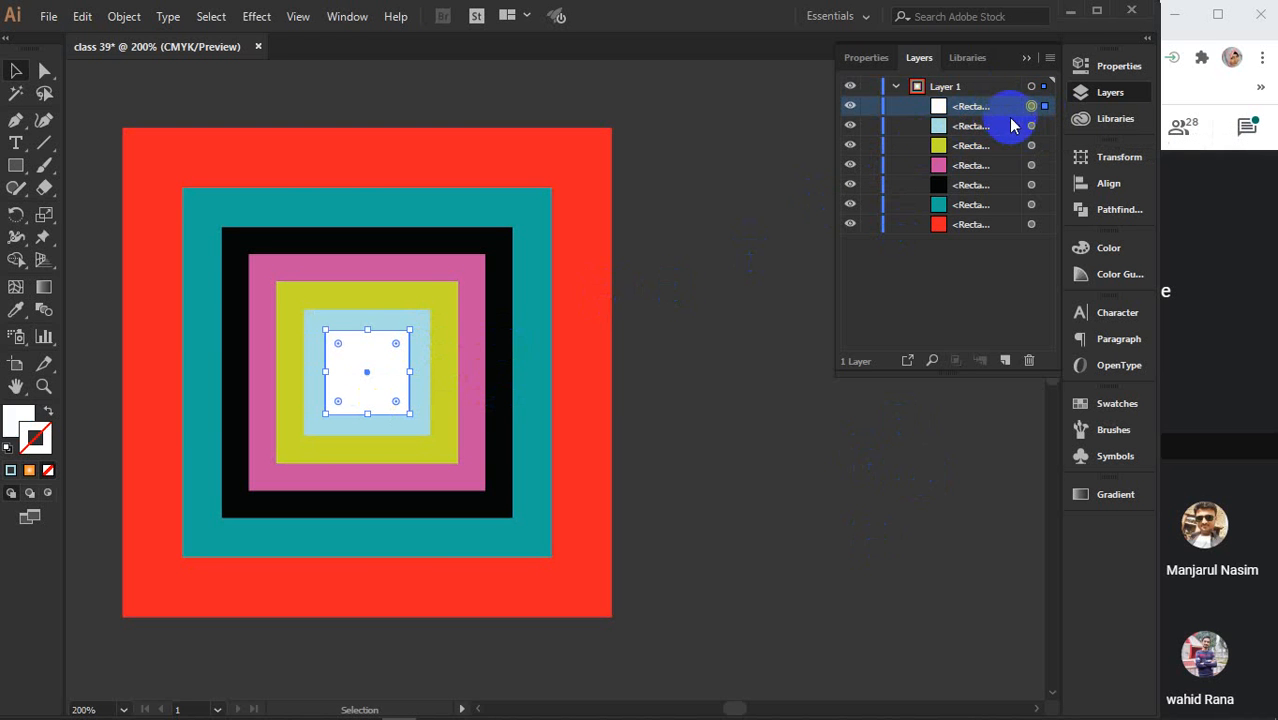
click(383, 395)
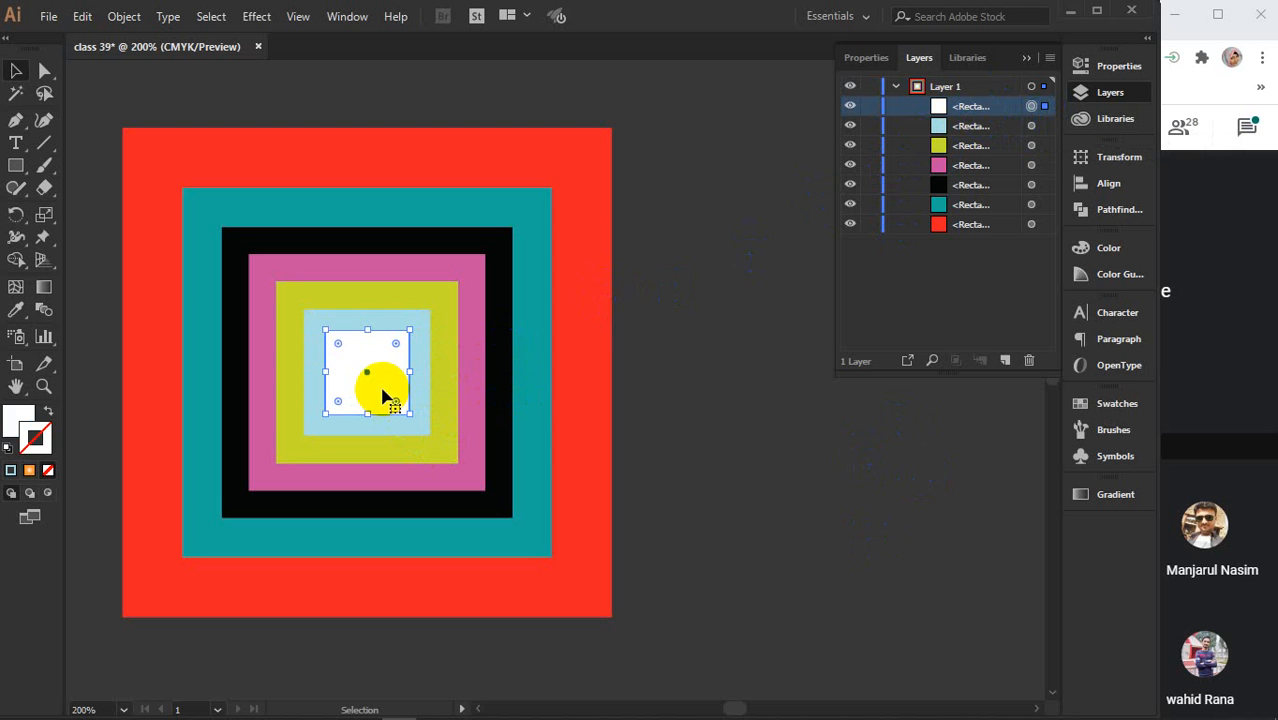
click(958, 110)
drag(953, 112, 950, 214)
click(348, 374)
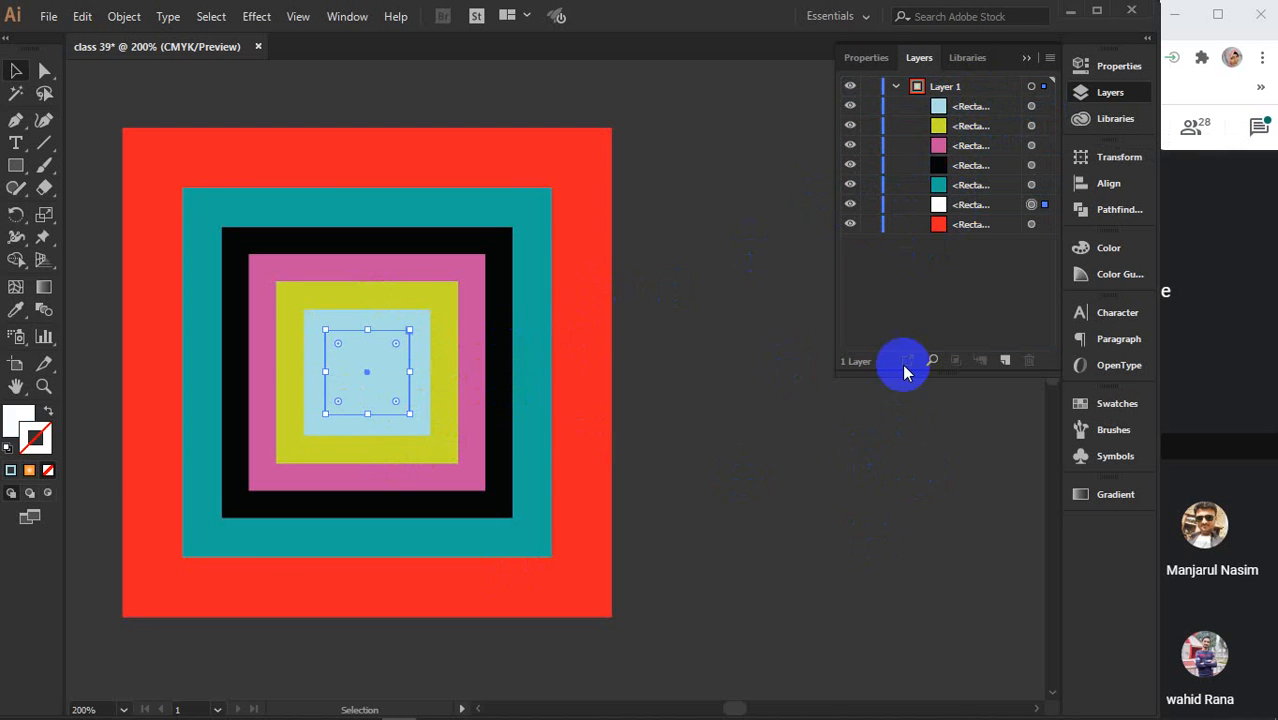
click(1022, 59)
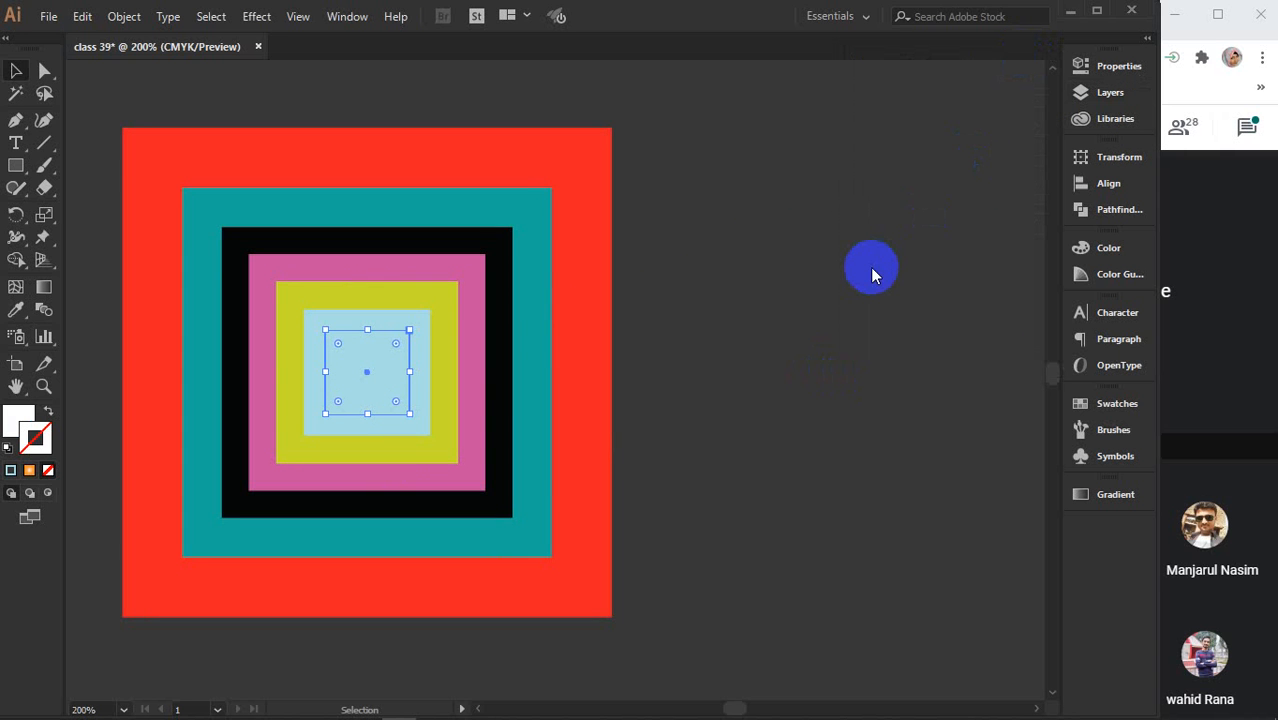
Bring the selected white square to the front of the stack and deselect it
key(a)
key(ctrl+shift+])
click(796, 415)
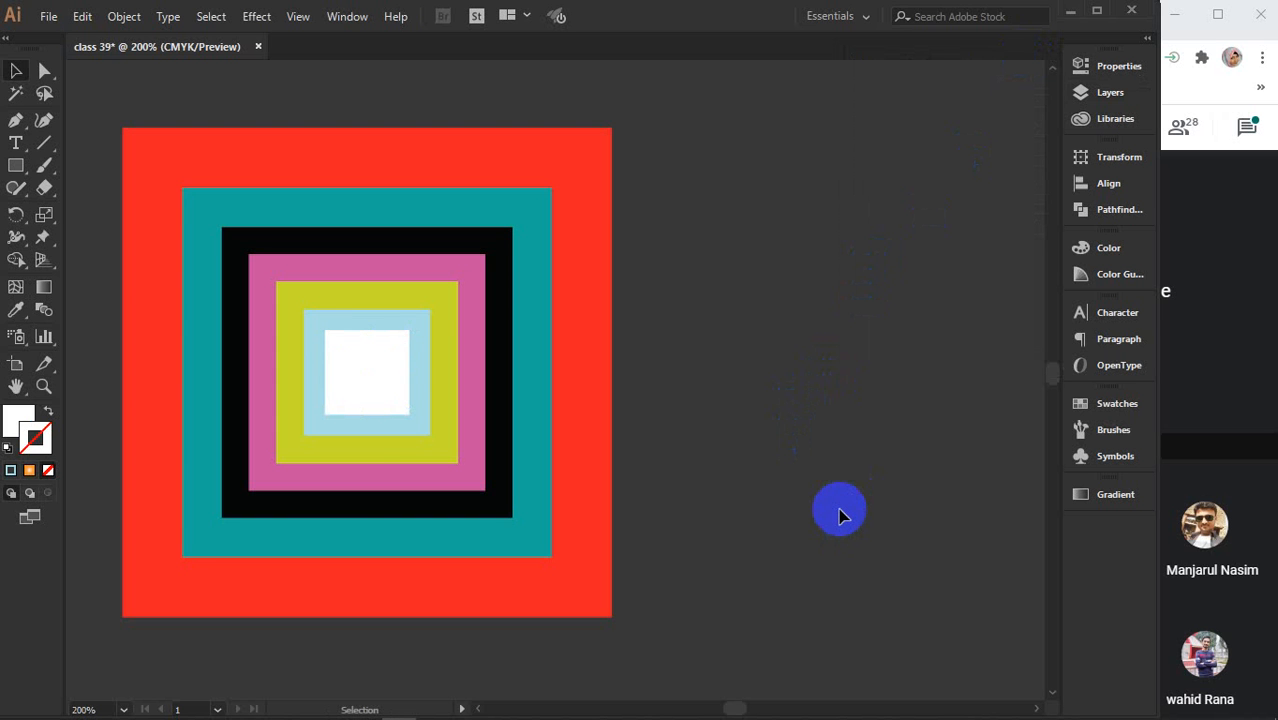
Select all the concentric squares, apply the radial gradient to their strokes, and collapse the gradient settings
scroll(838, 513, down, 1)
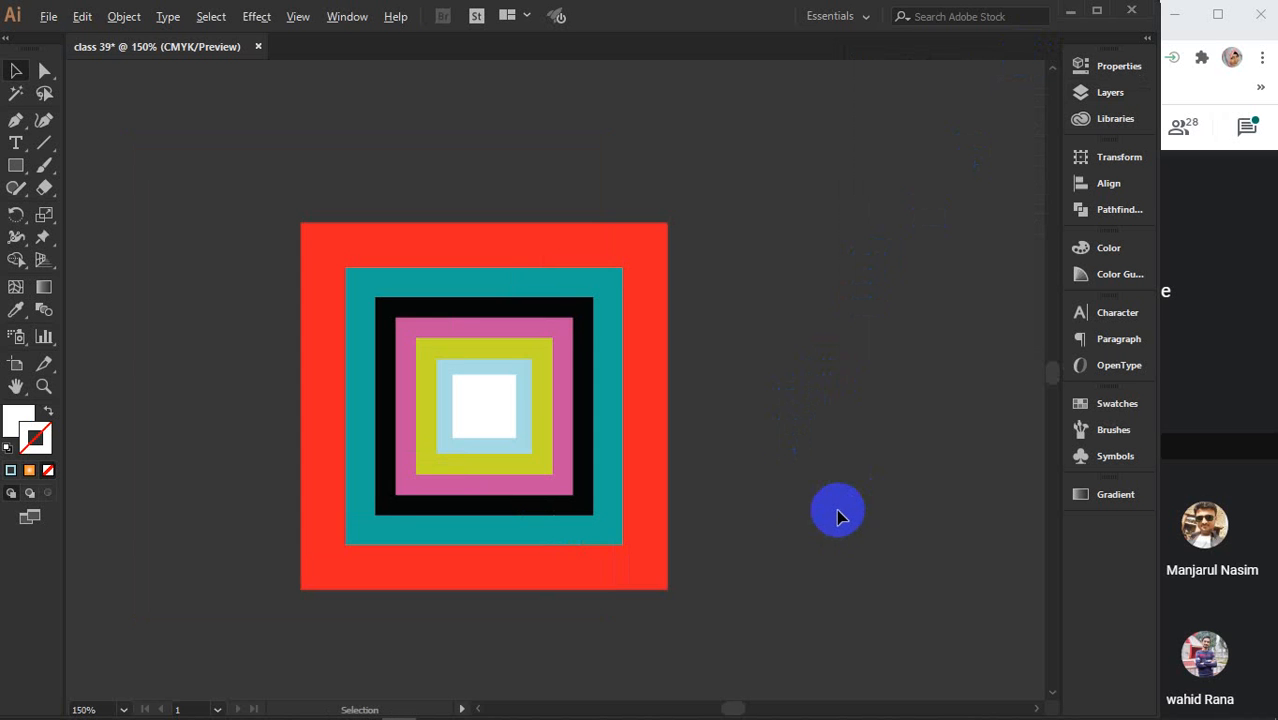
drag(298, 172, 708, 602)
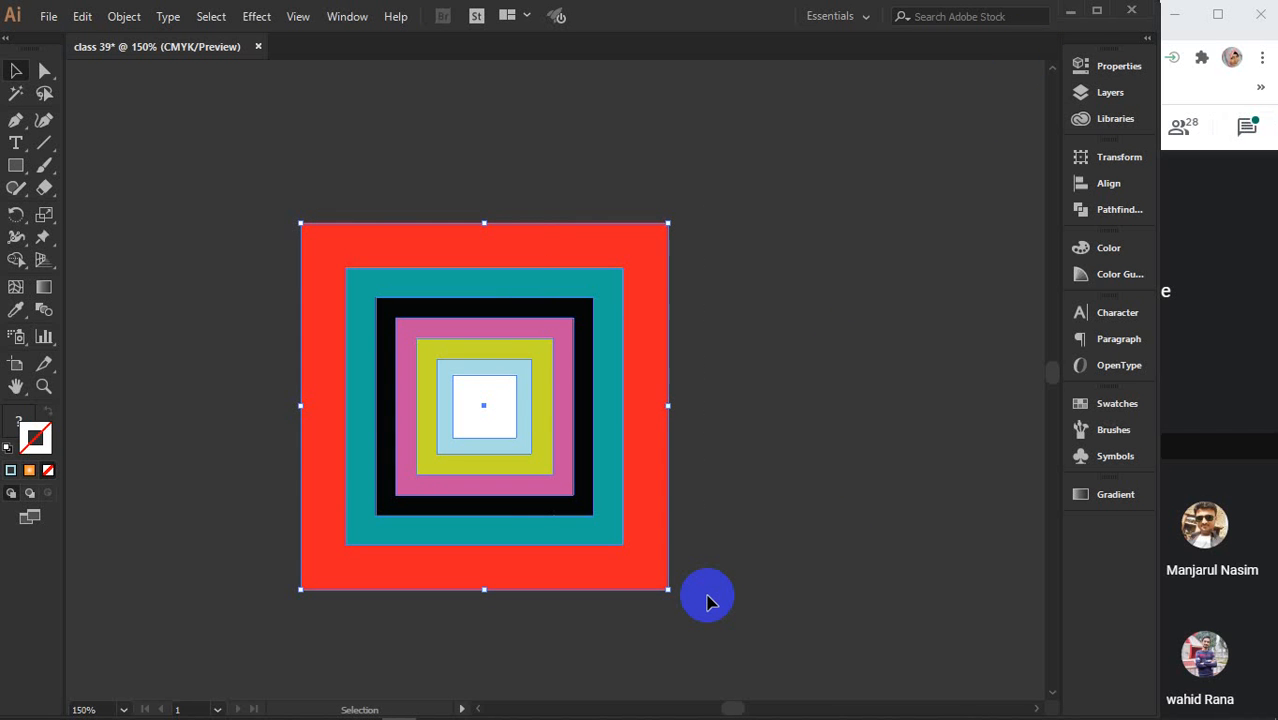
click(35, 436)
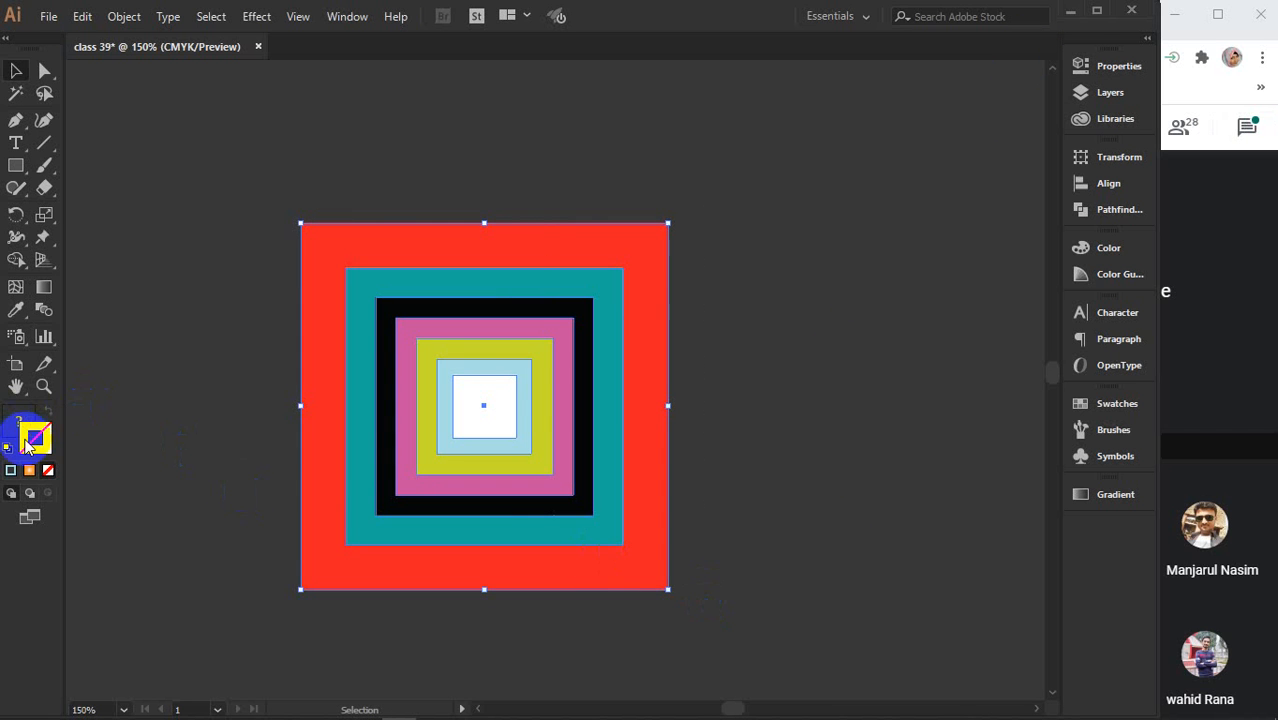
click(29, 470)
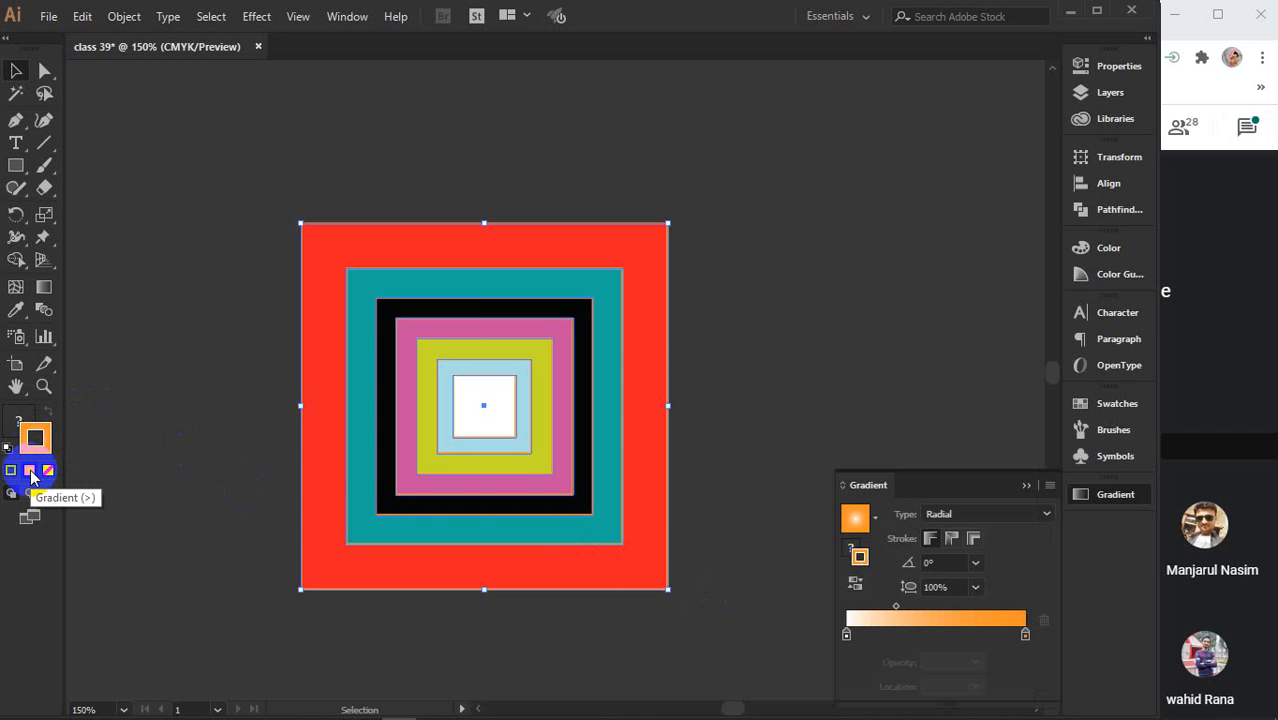
click(1028, 485)
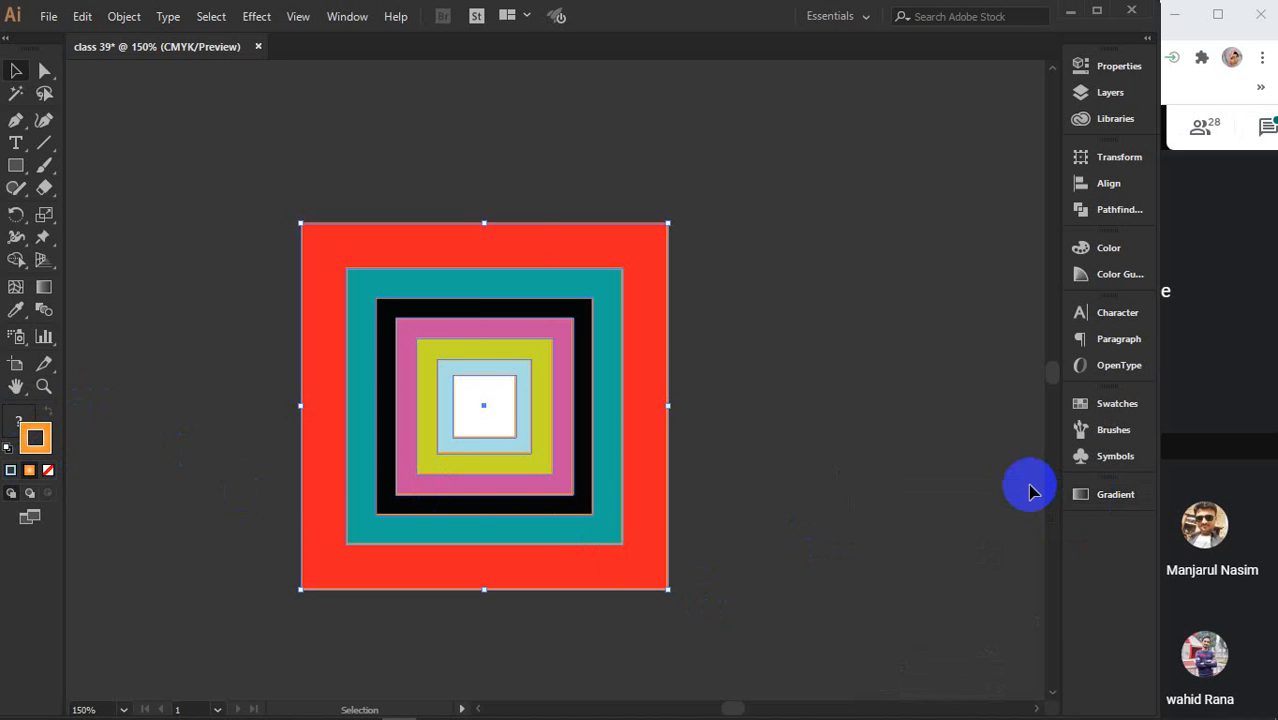
Set the stroke colour of all the selected squares to dark blue, hex 09067f
click(36, 449)
click(36, 449)
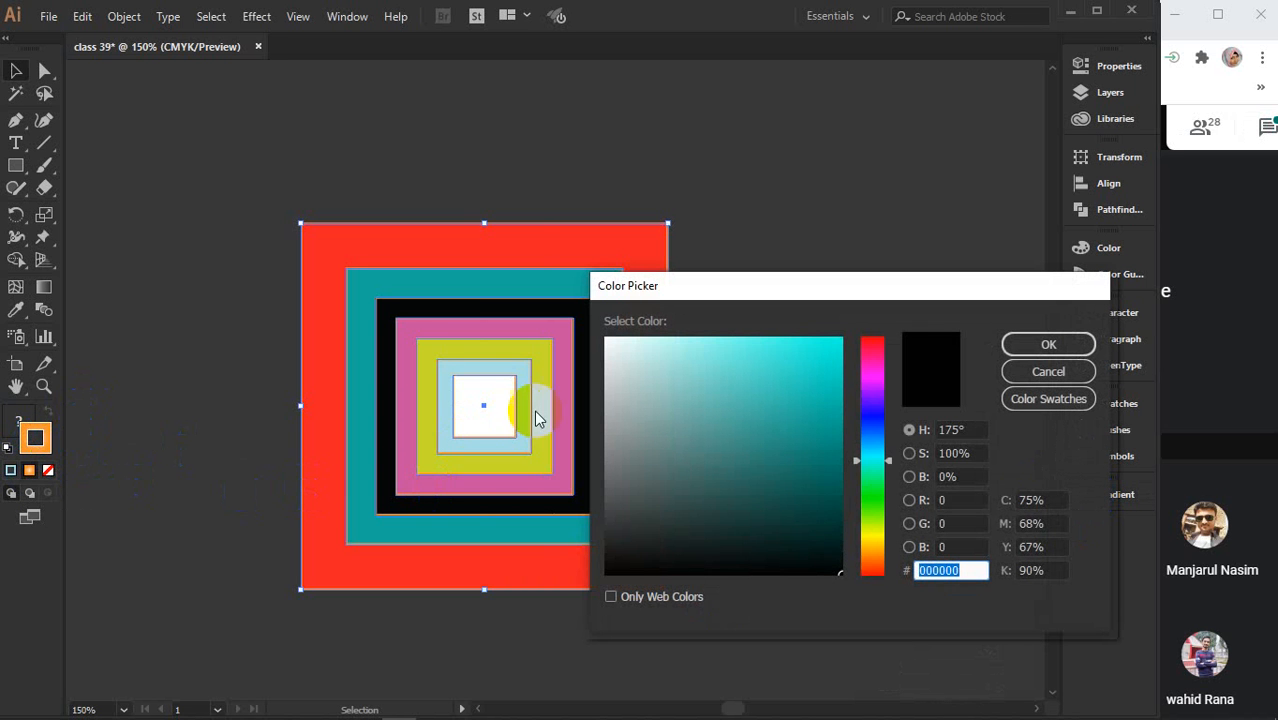
click(873, 380)
mouse_move(873, 385)
mouse_down()
mouse_move(873, 343)
mouse_move(874, 540)
mouse_up()
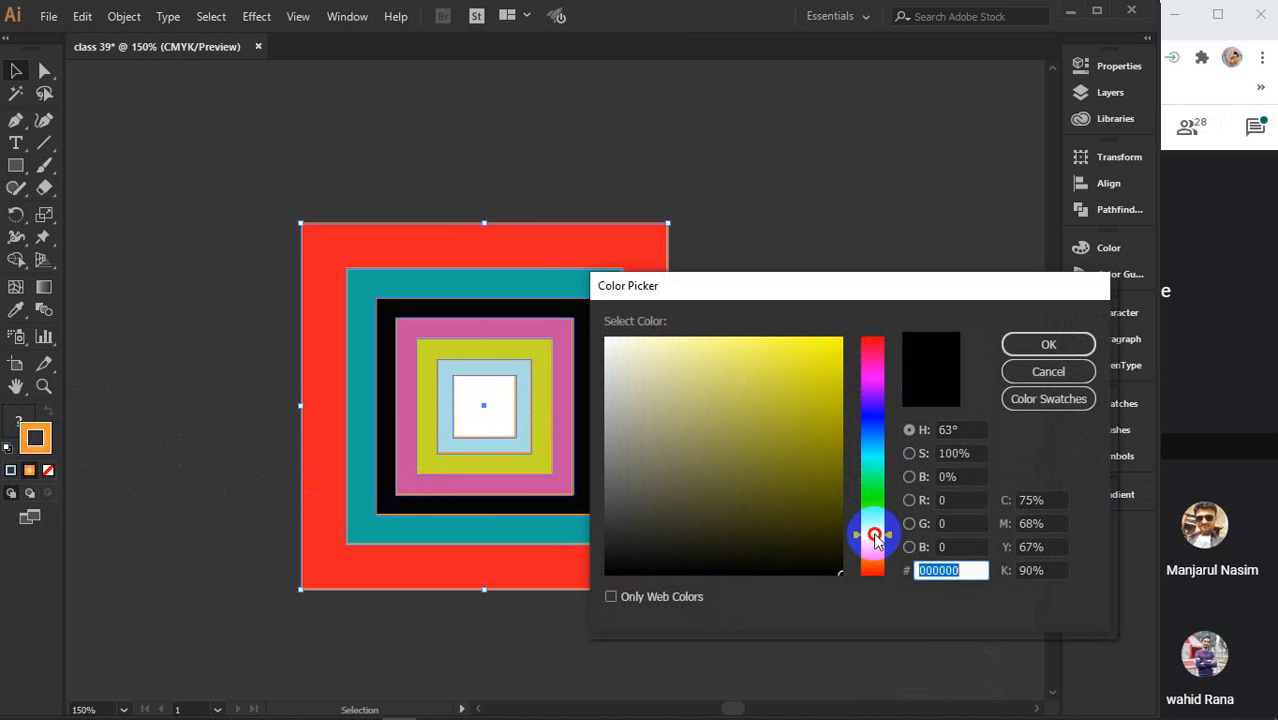
drag(876, 540, 862, 416)
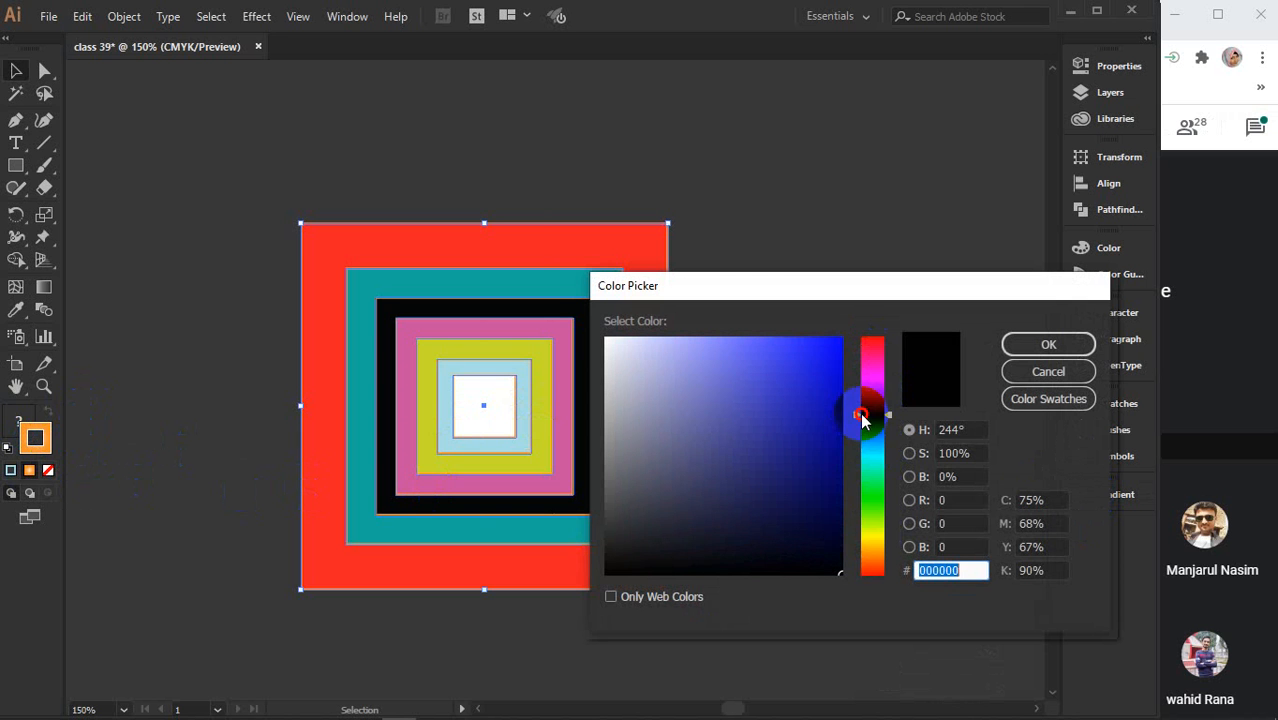
click(828, 370)
drag(828, 370, 832, 454)
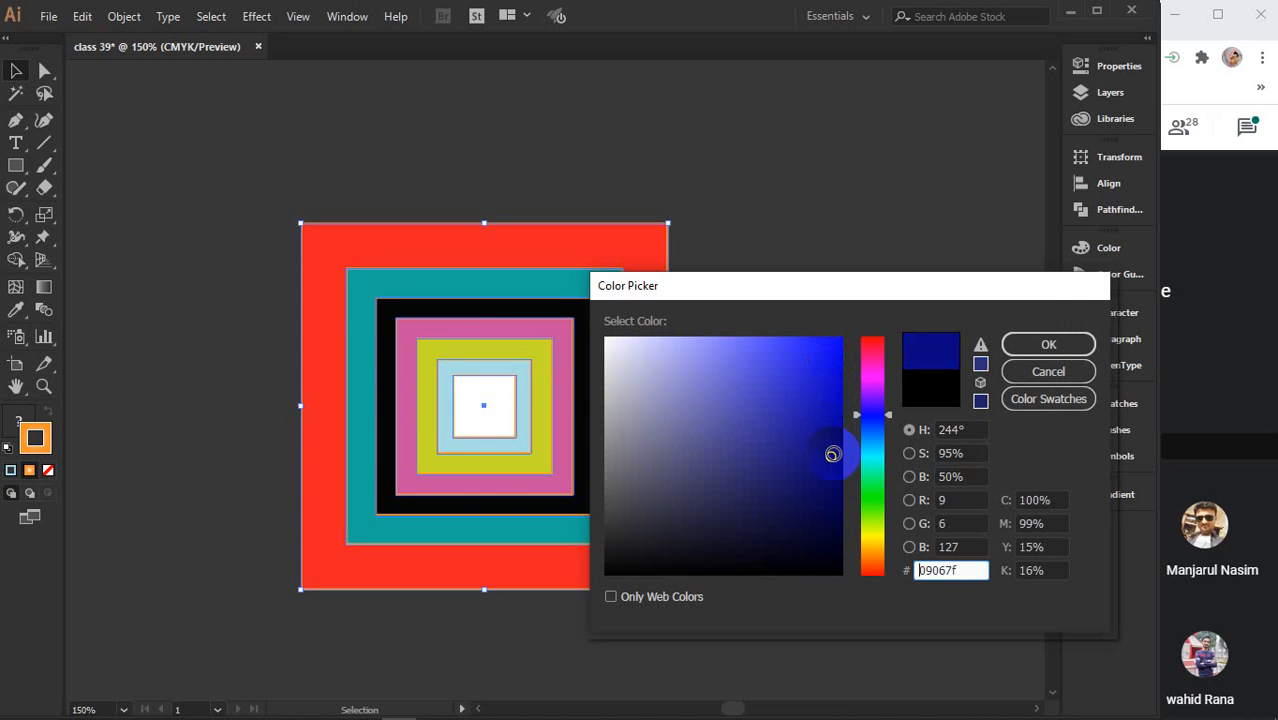
click(1024, 347)
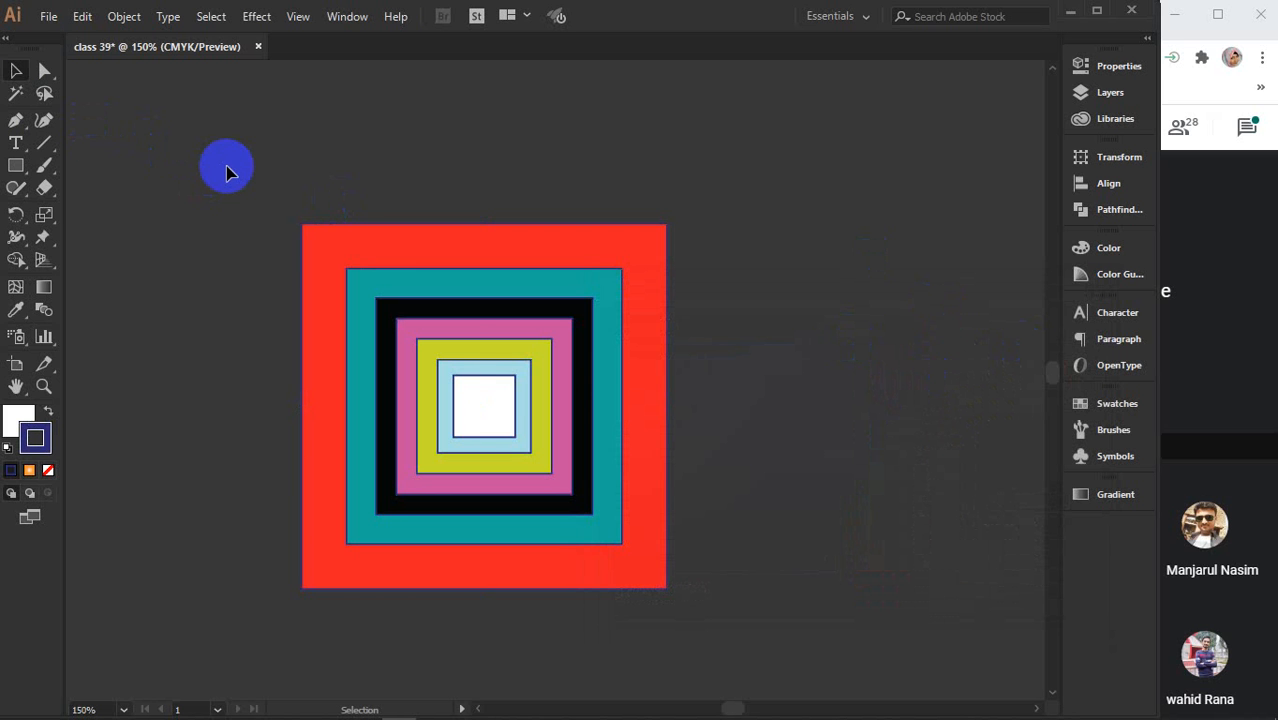
Switch to File Explorer, open the recent class 39 image to review the lesson topics, and close both windows
mouse_move(12, 712)
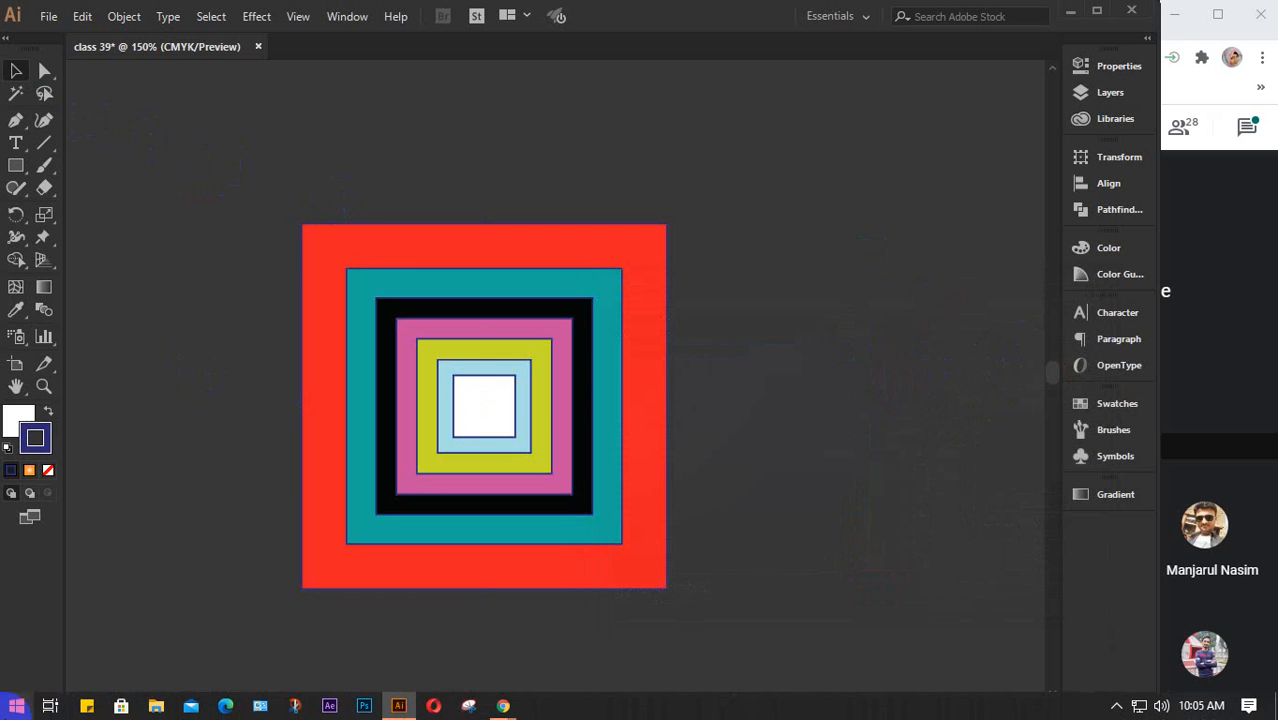
click(156, 706)
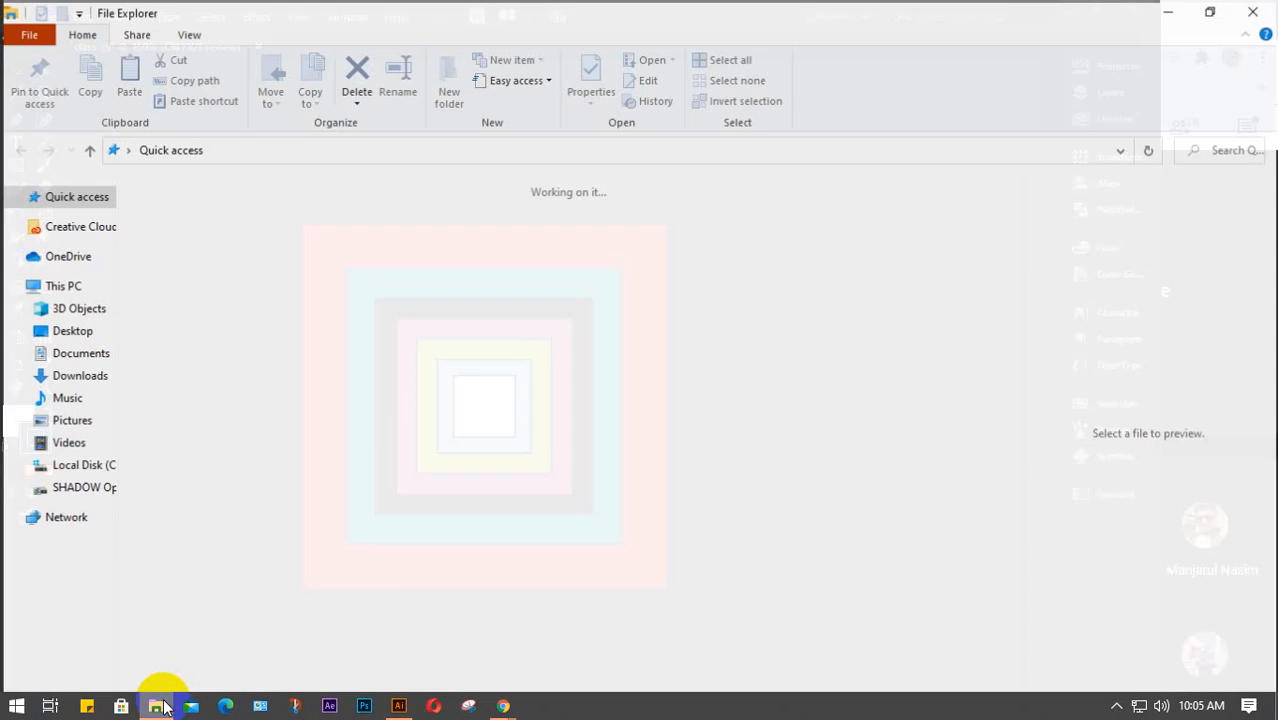
double_click(279, 621)
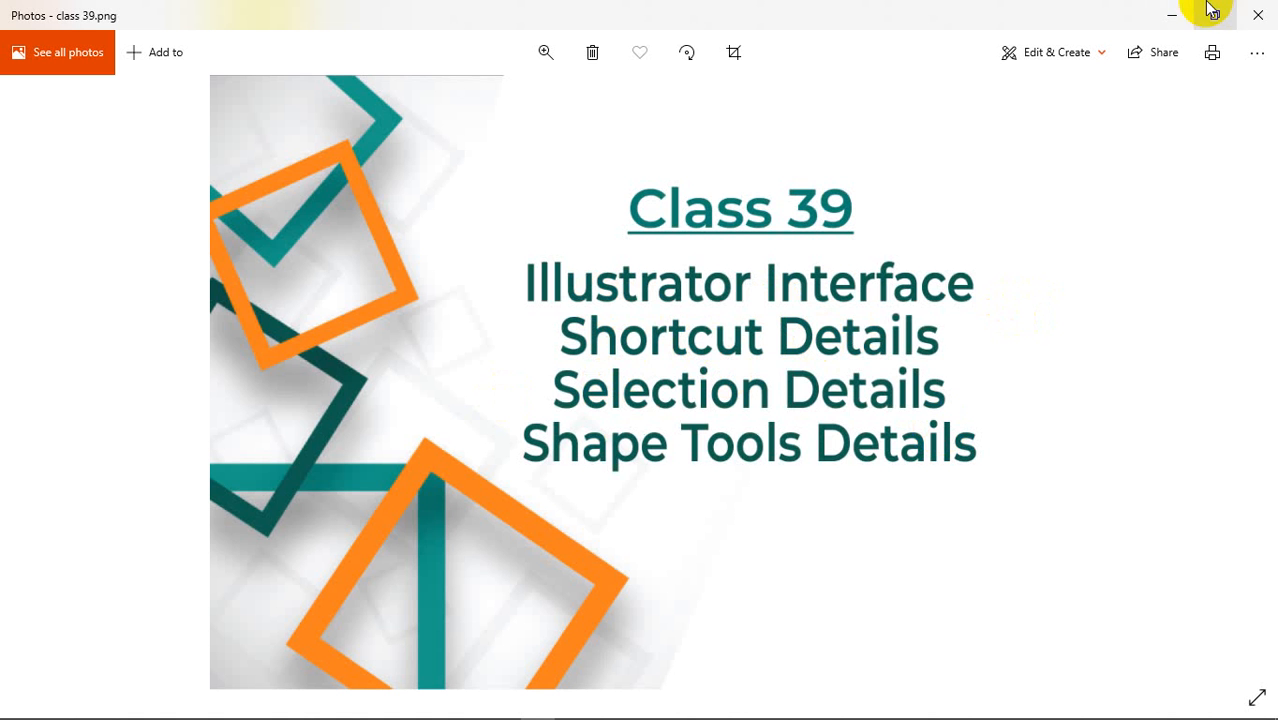
click(1254, 14)
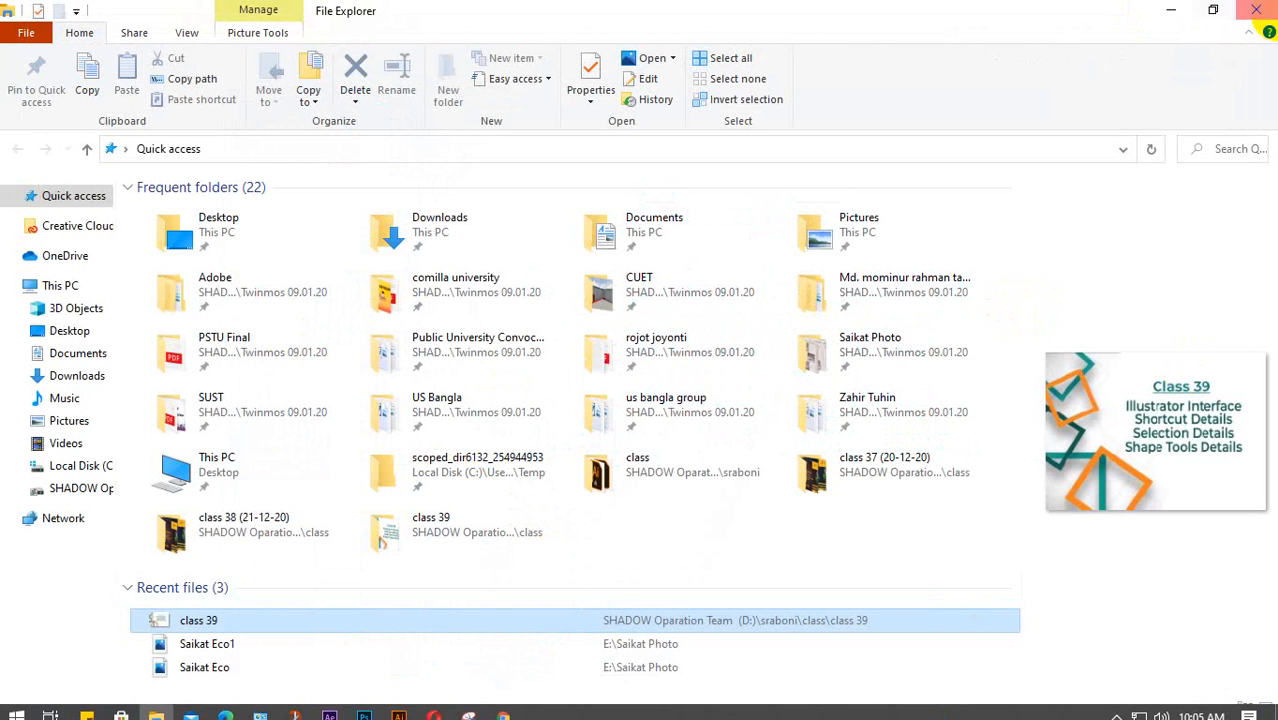
click(1256, 10)
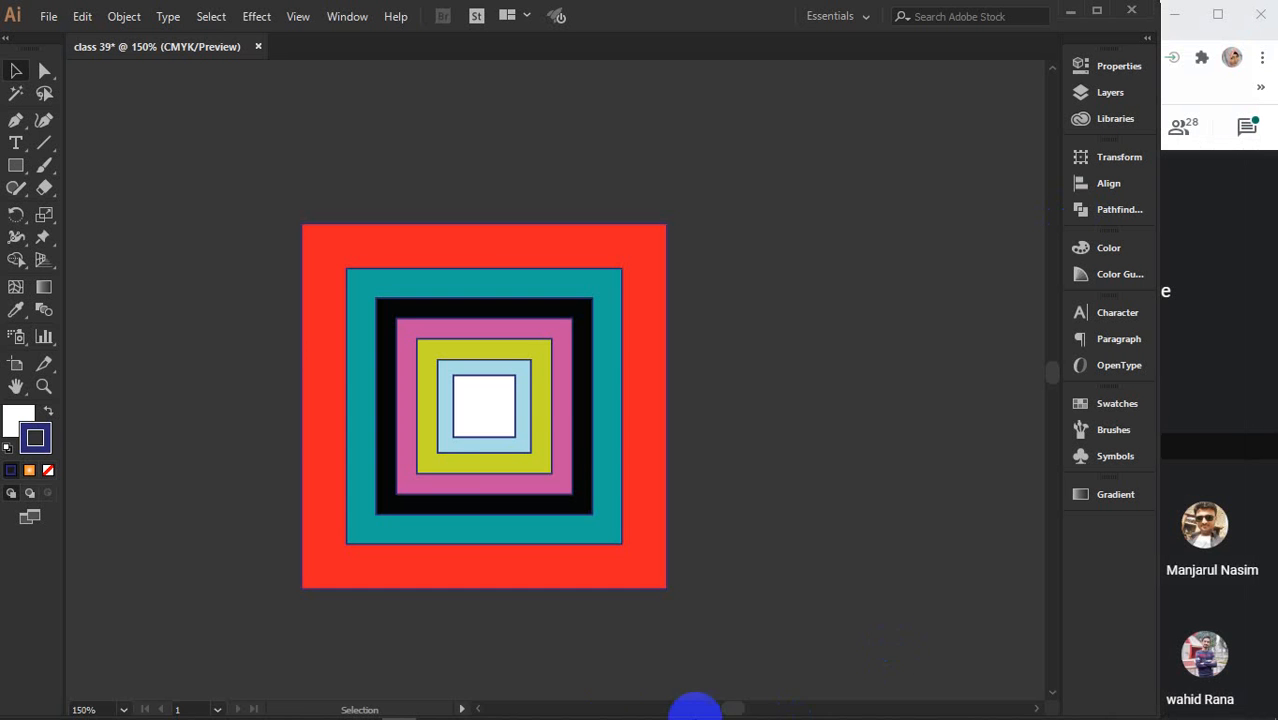
click(556, 495)
click(363, 210)
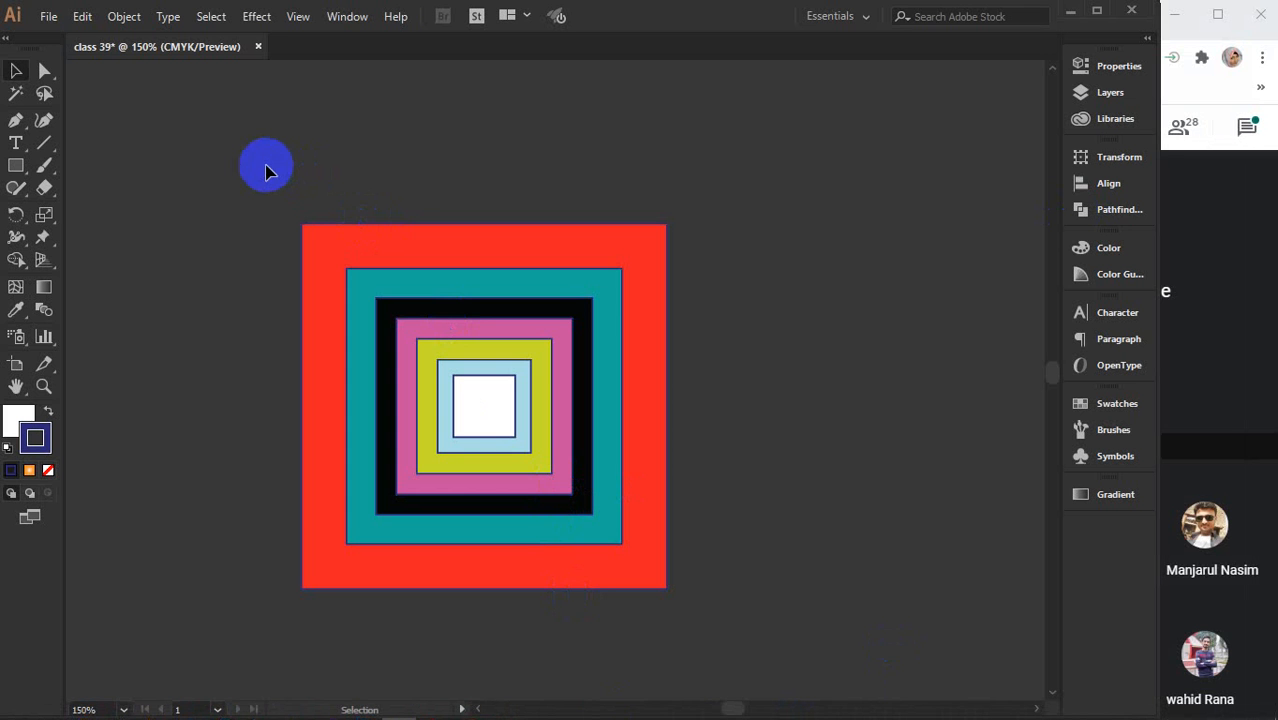
click(448, 242)
click(308, 169)
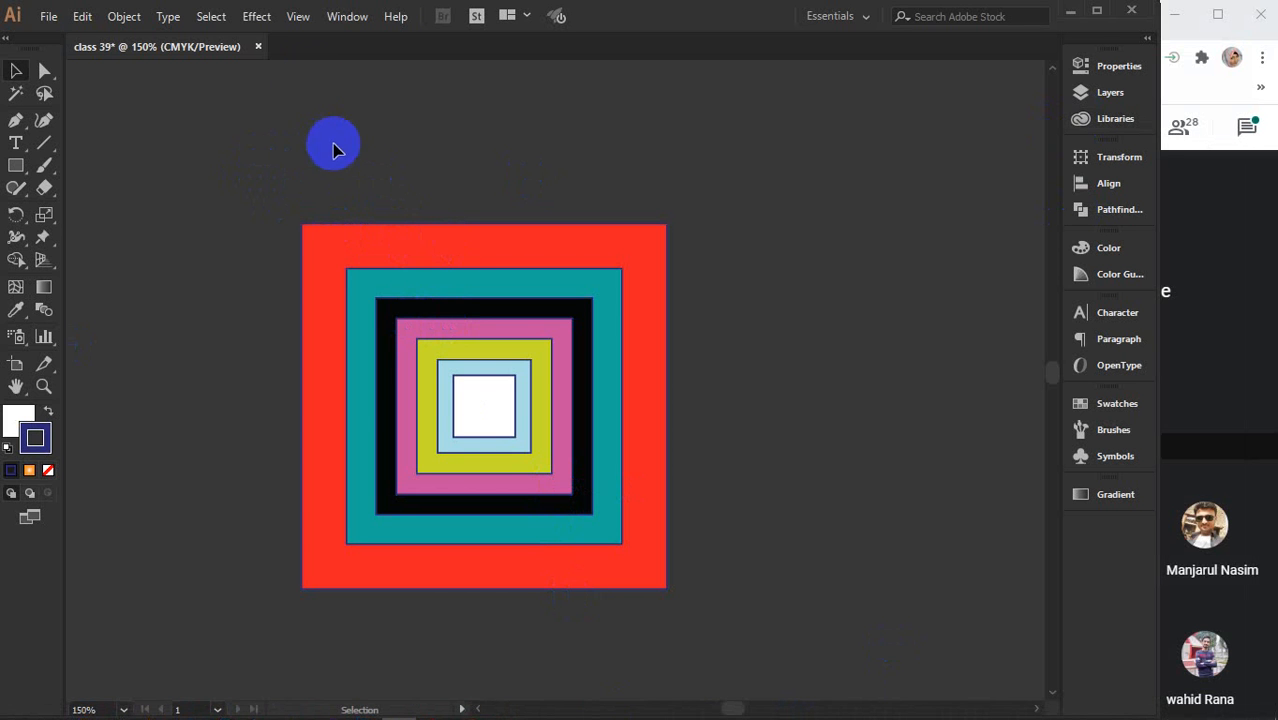
click(345, 20)
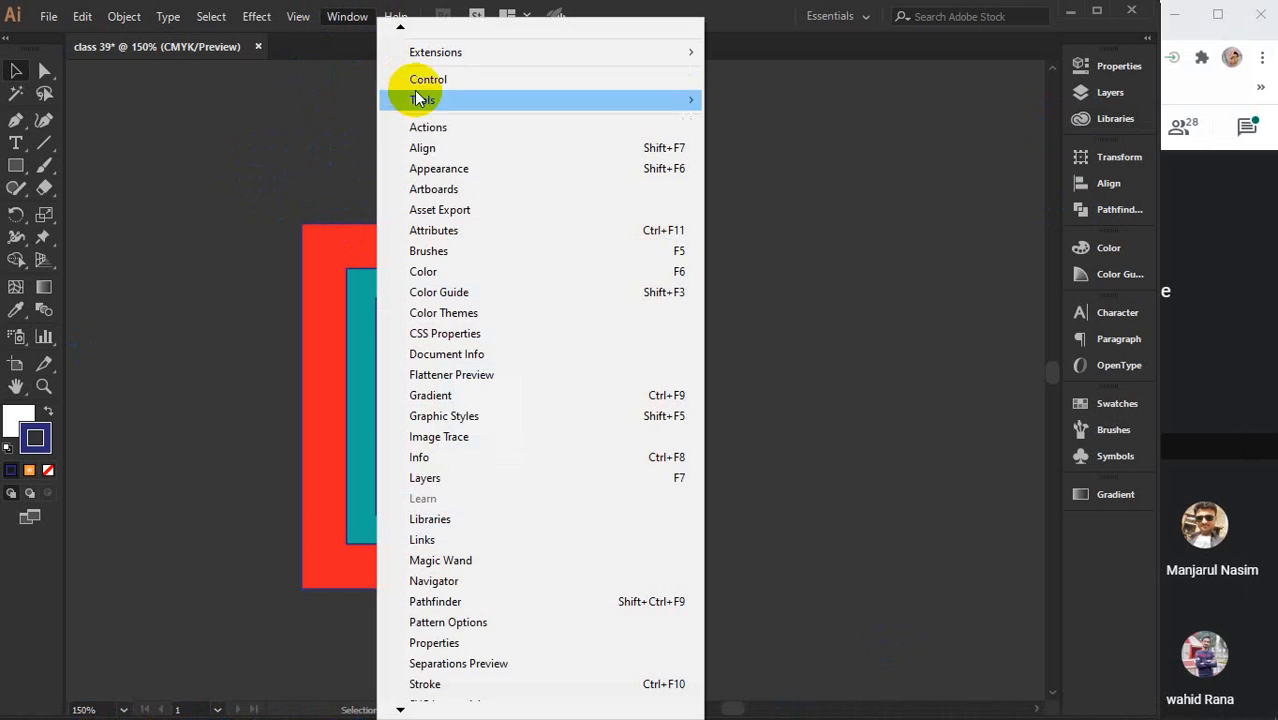
click(850, 172)
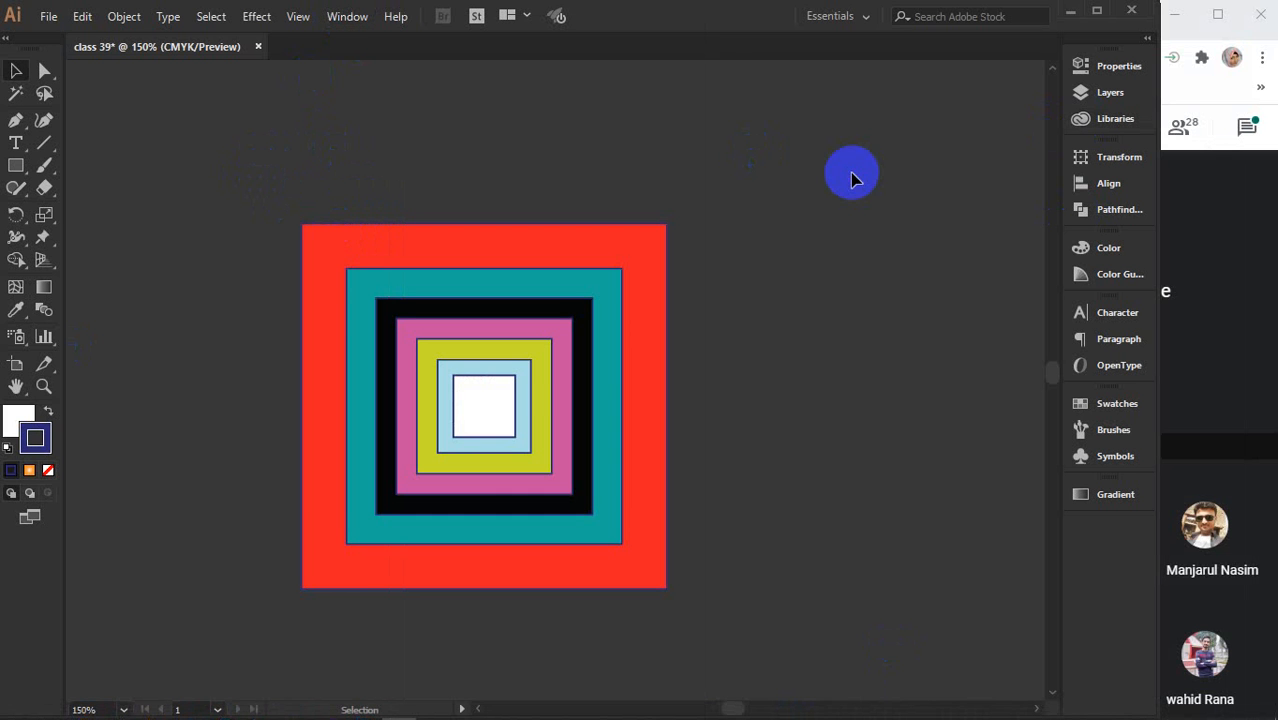
Show the object properties, select the outer red square, and set its stroke colour to yellow
click(1106, 63)
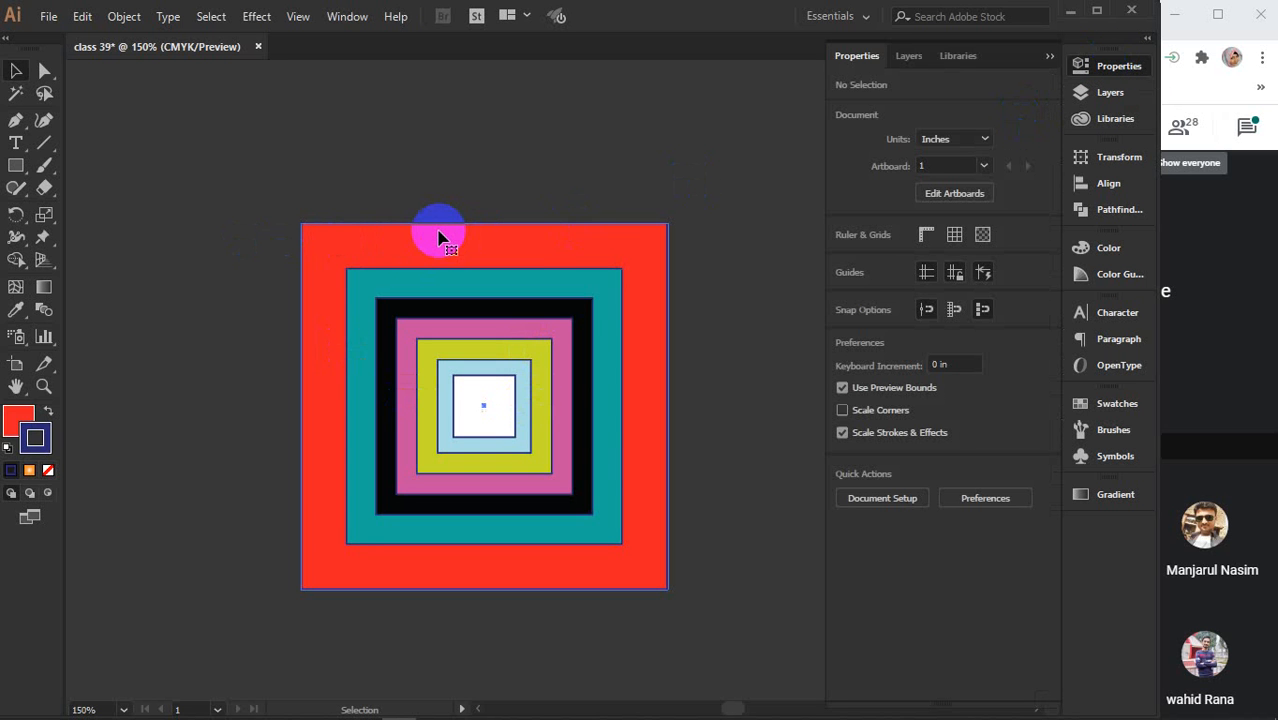
click(439, 237)
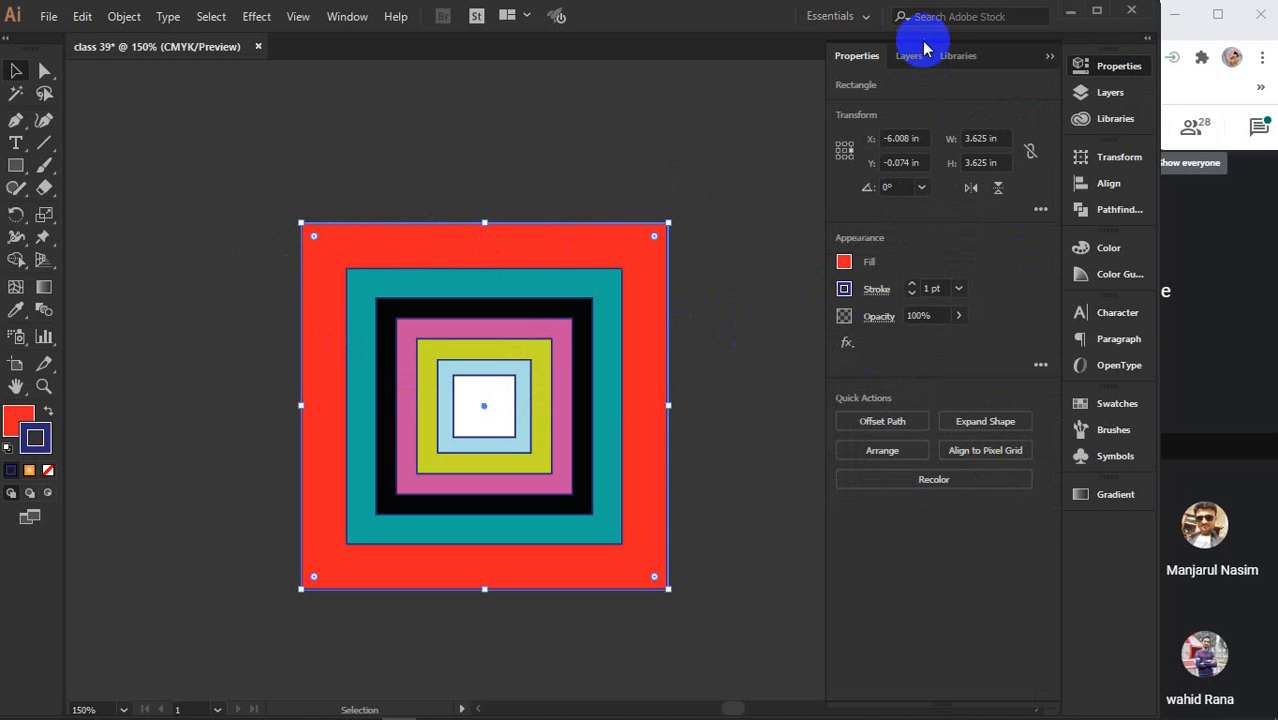
click(844, 262)
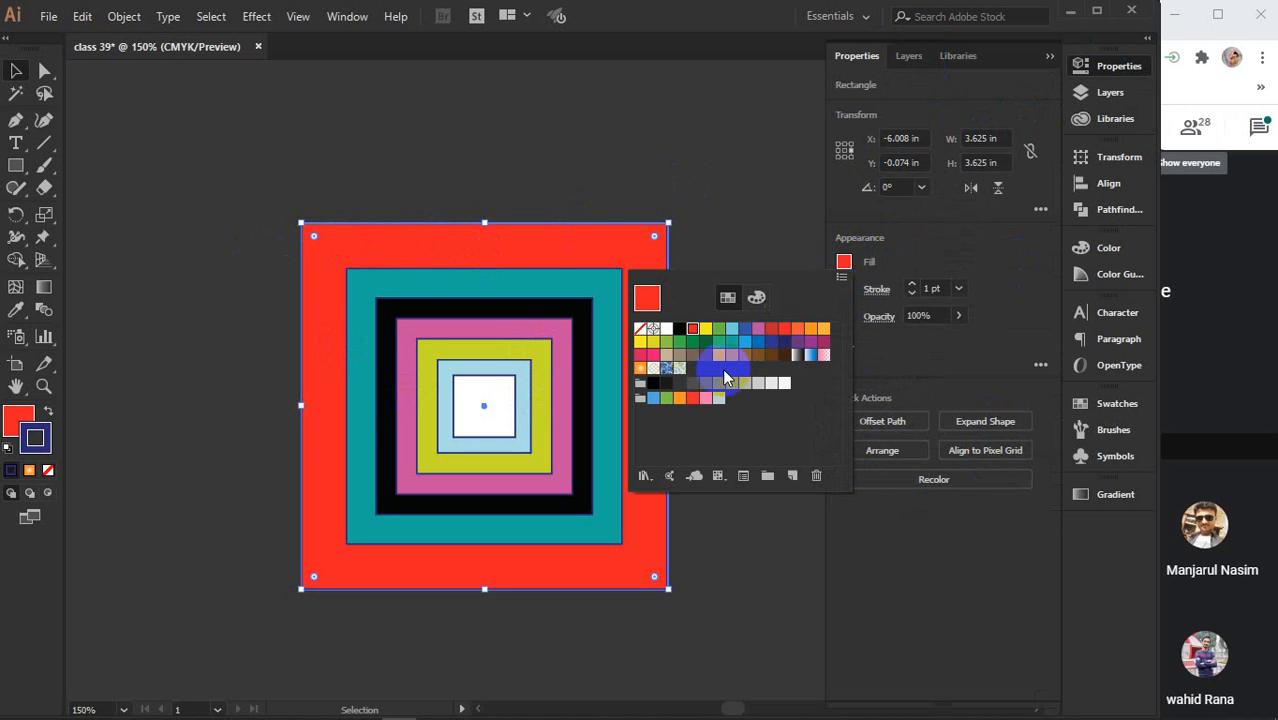
click(844, 261)
click(844, 289)
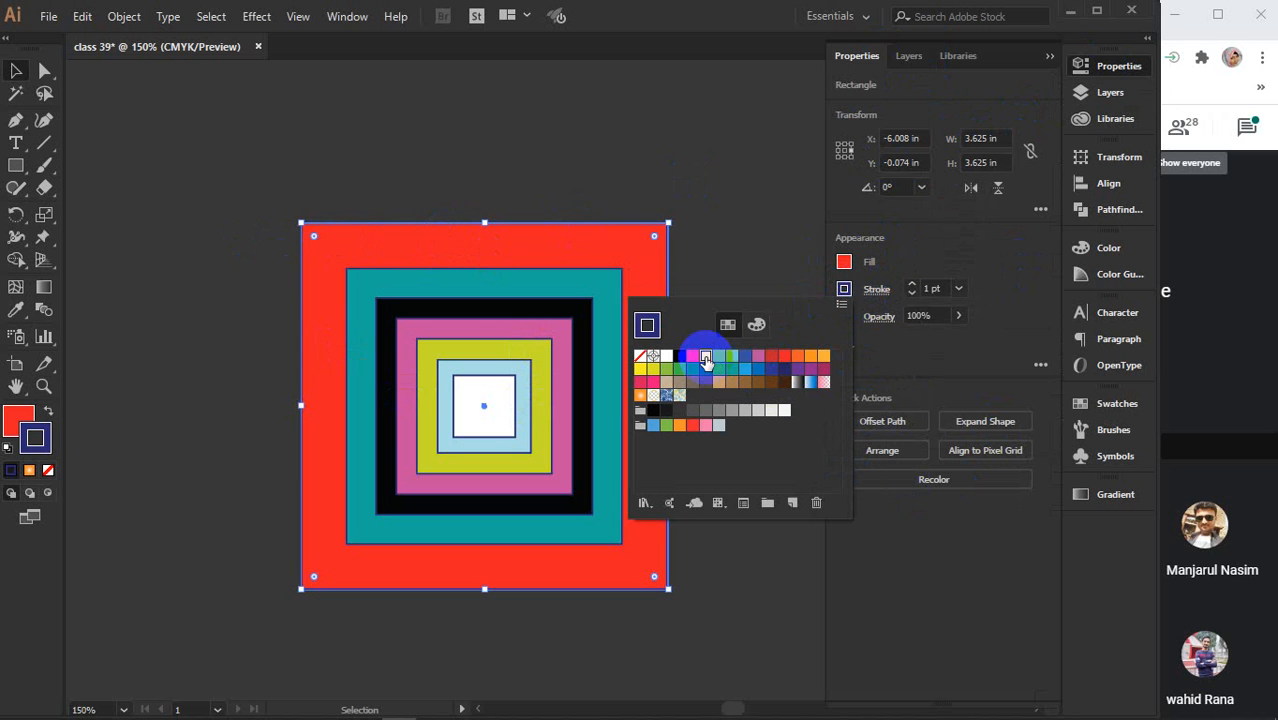
click(706, 358)
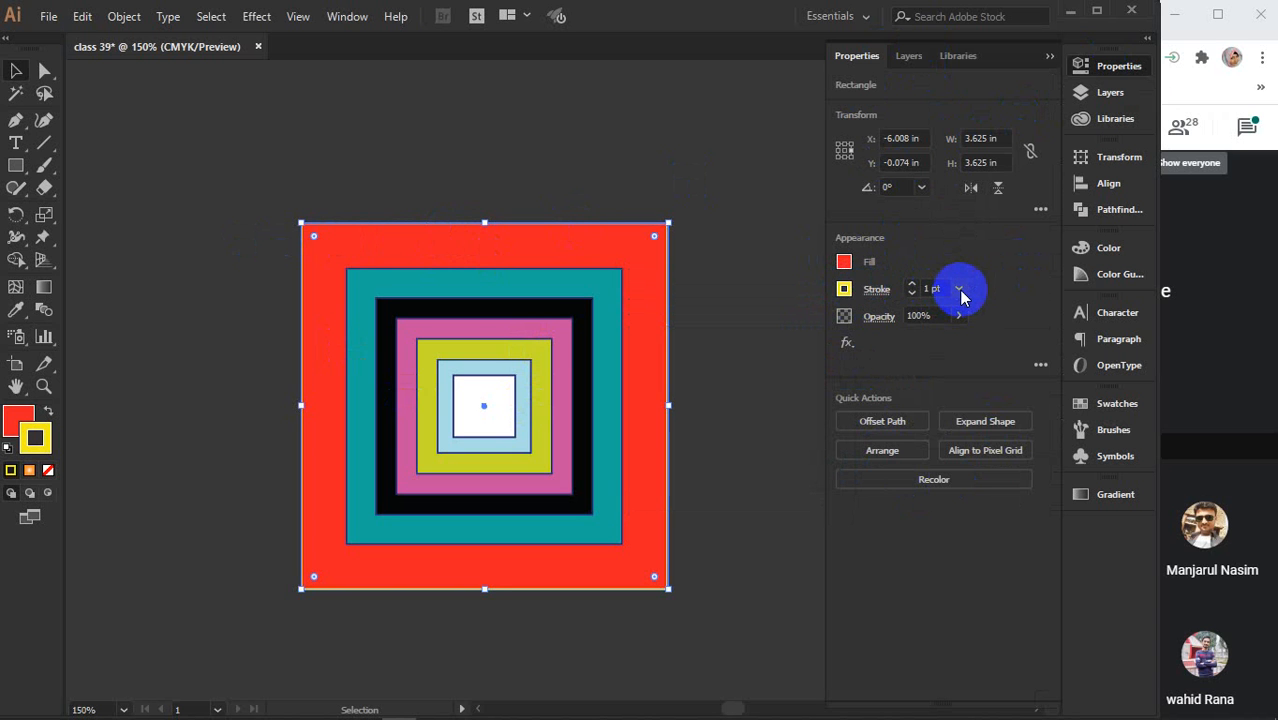
Thicken the outer red square's stroke to try heavier weights, and reduce the weight until the stroke is removed
click(959, 291)
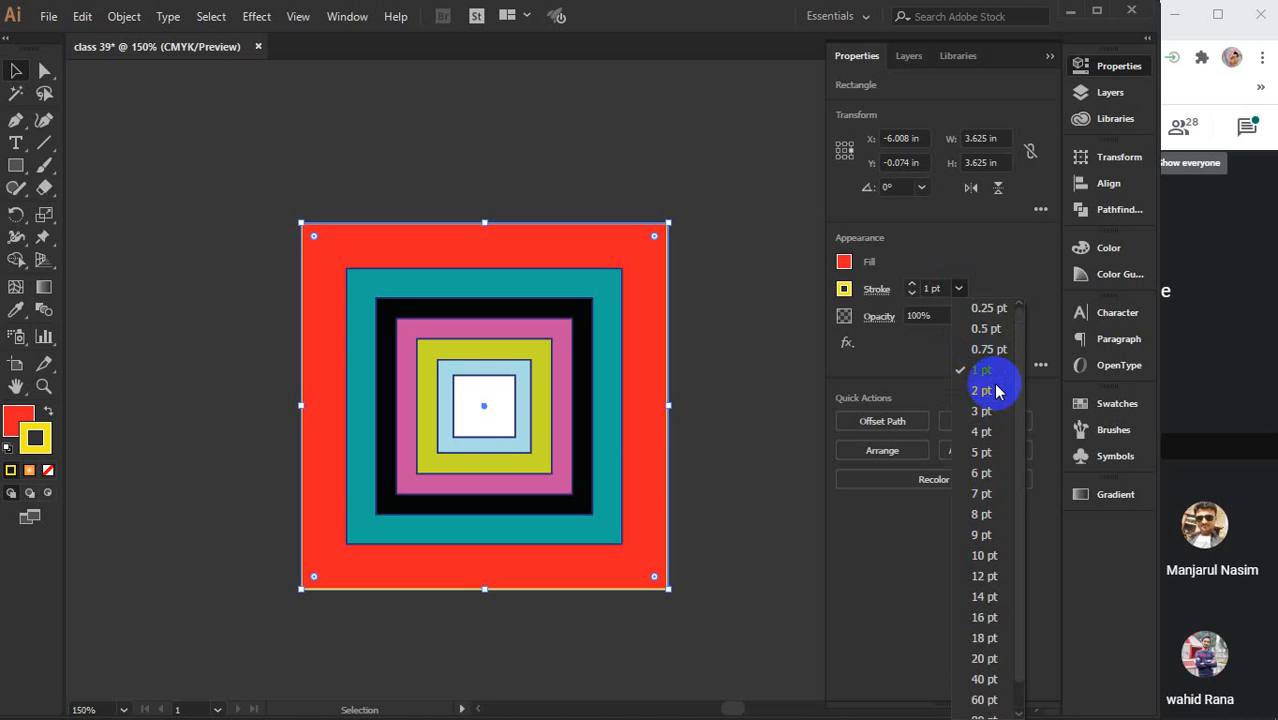
scroll(984, 380, down, 1)
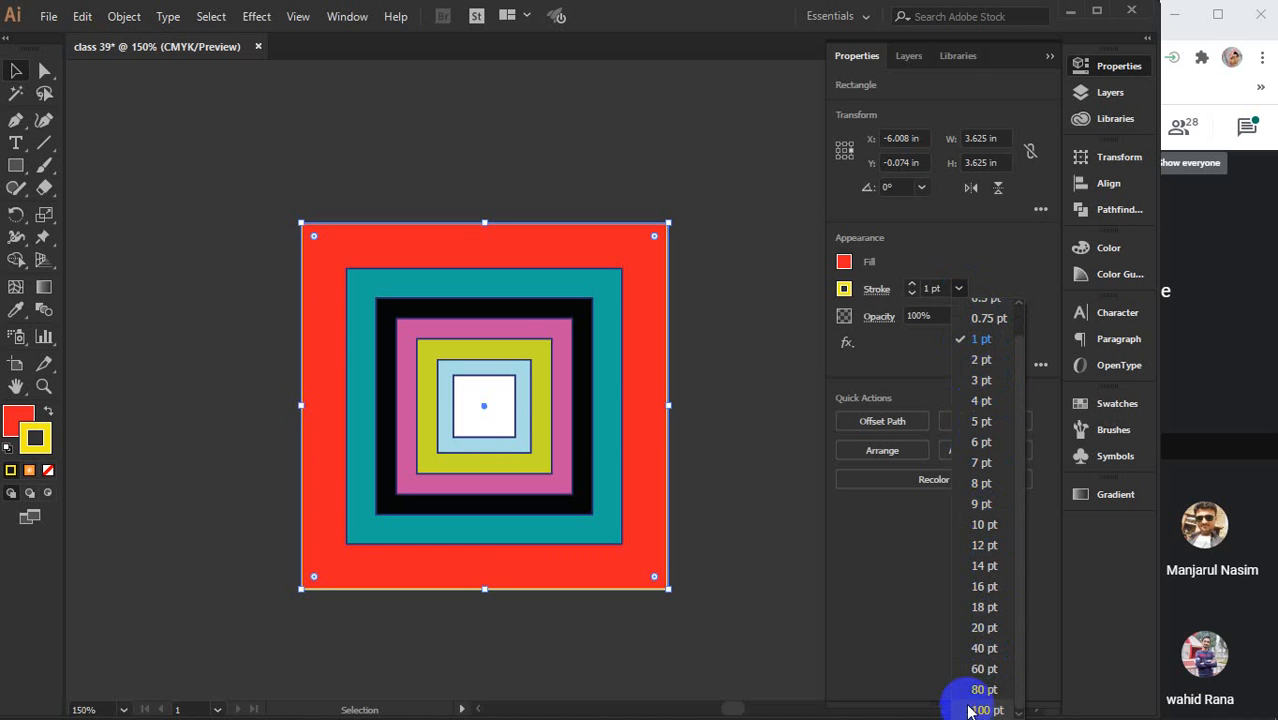
click(933, 287)
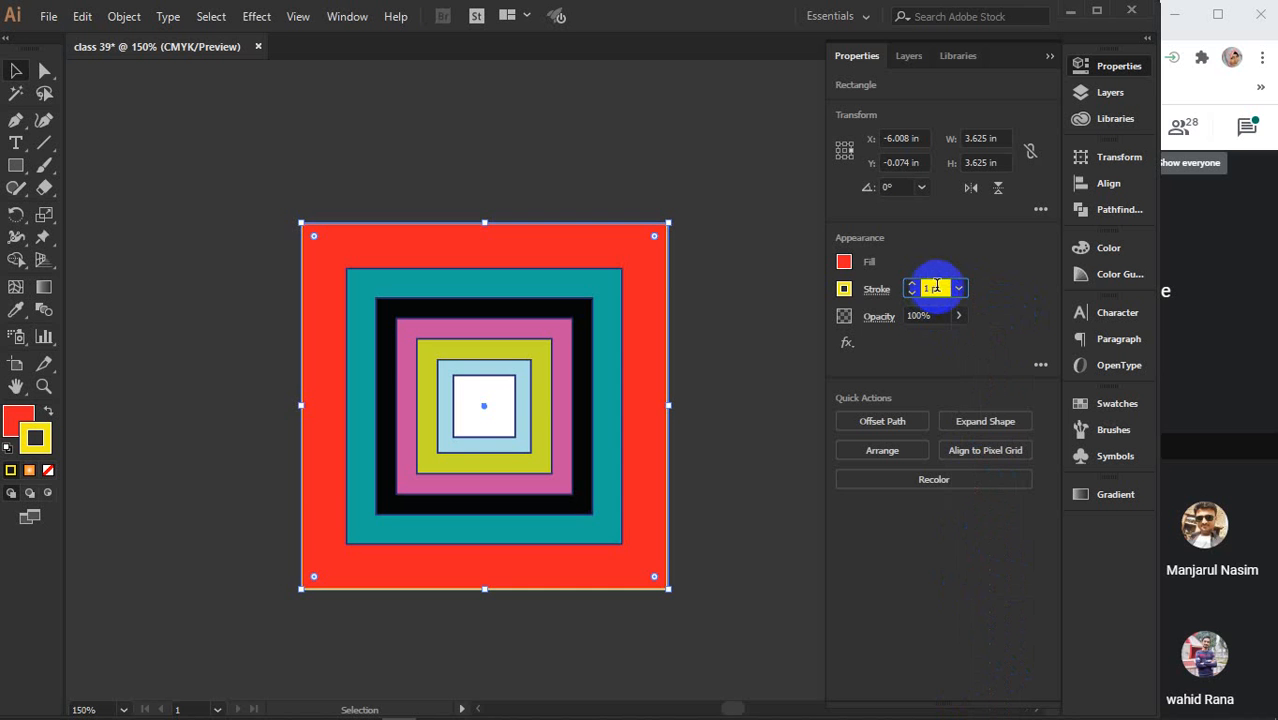
scroll(937, 287, up, 17)
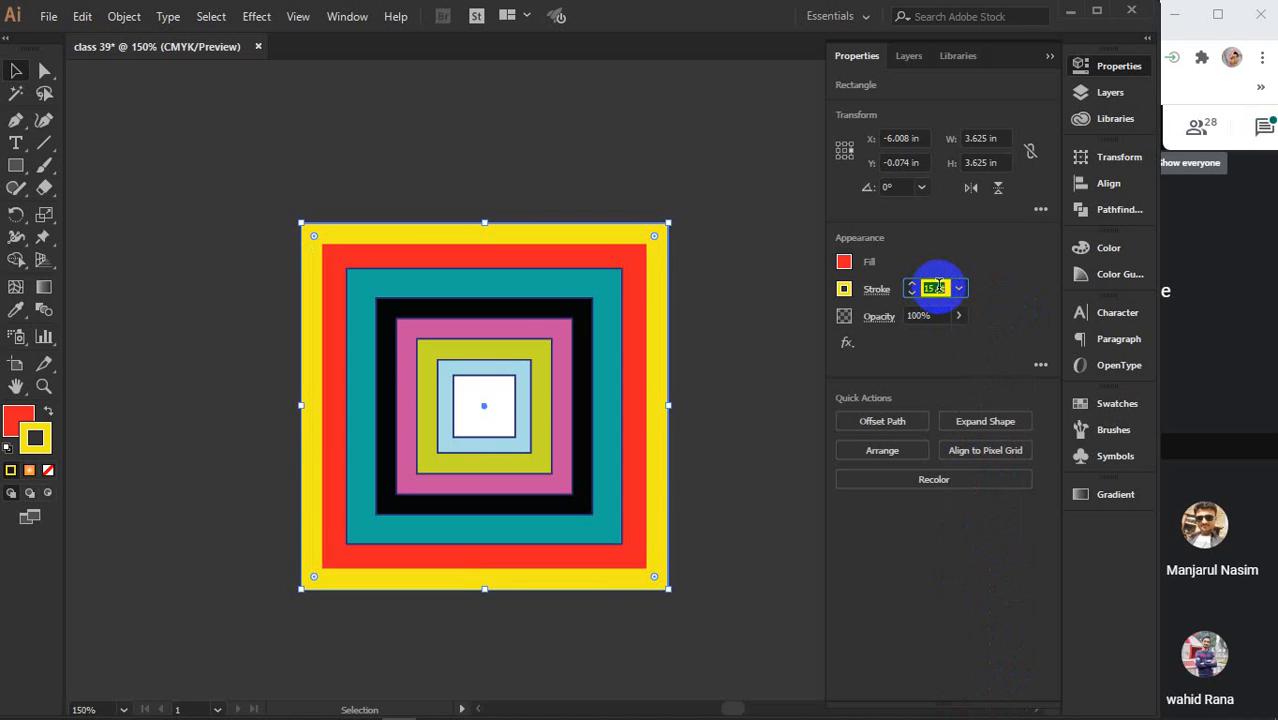
scroll(937, 287, down, 18)
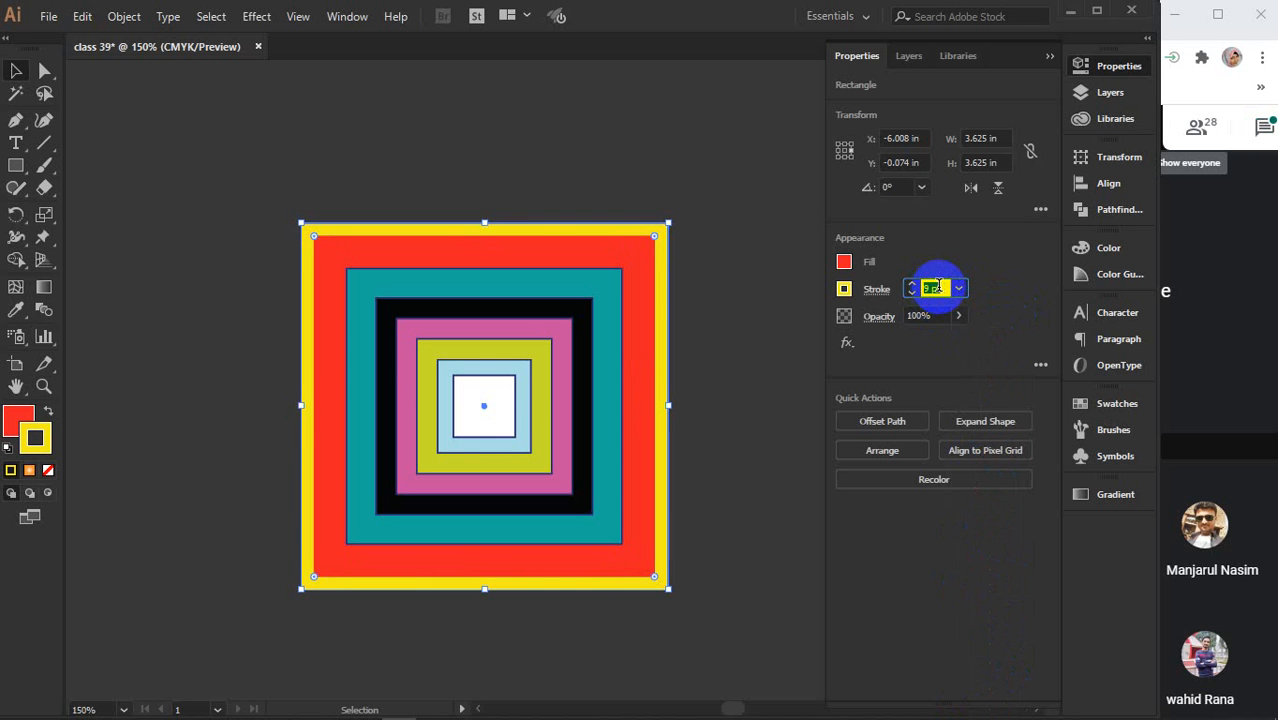
scroll(937, 287, down, 2)
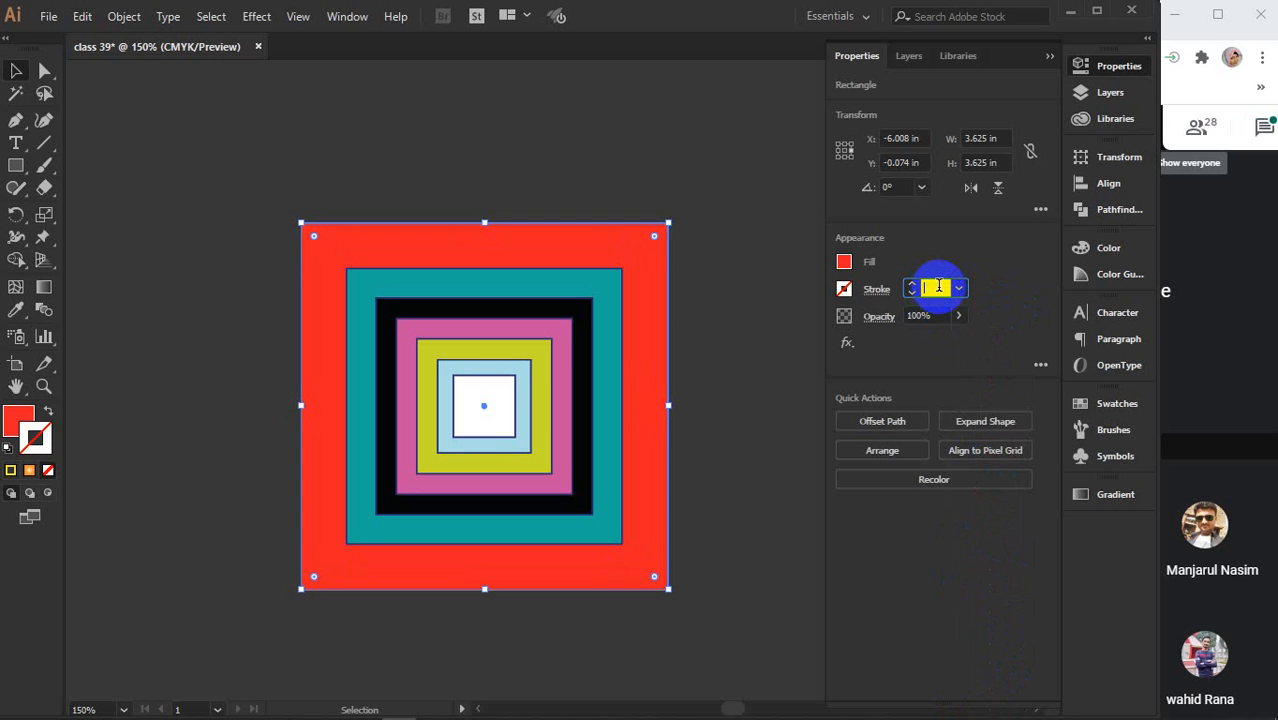
Restore a stroke on the outer red square with a weight of 1 pt
scroll(937, 287, up, 1)
scroll(937, 286, up, 1)
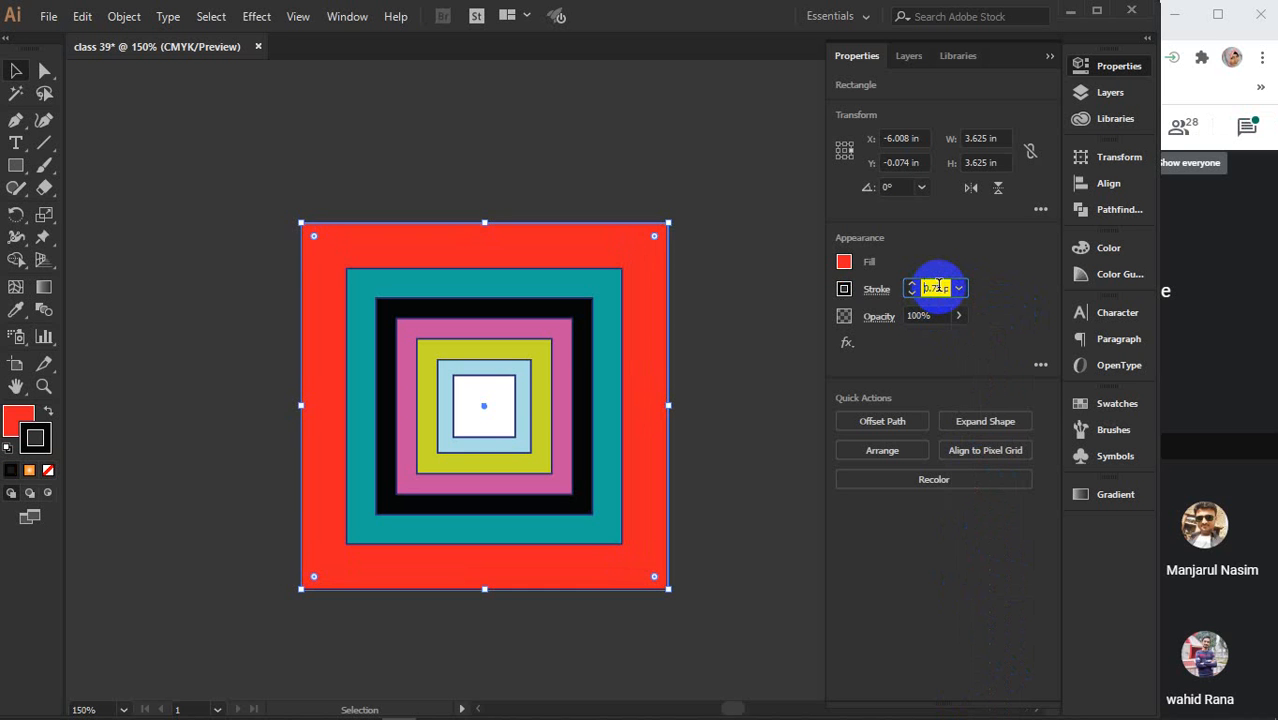
scroll(939, 288, up, 2)
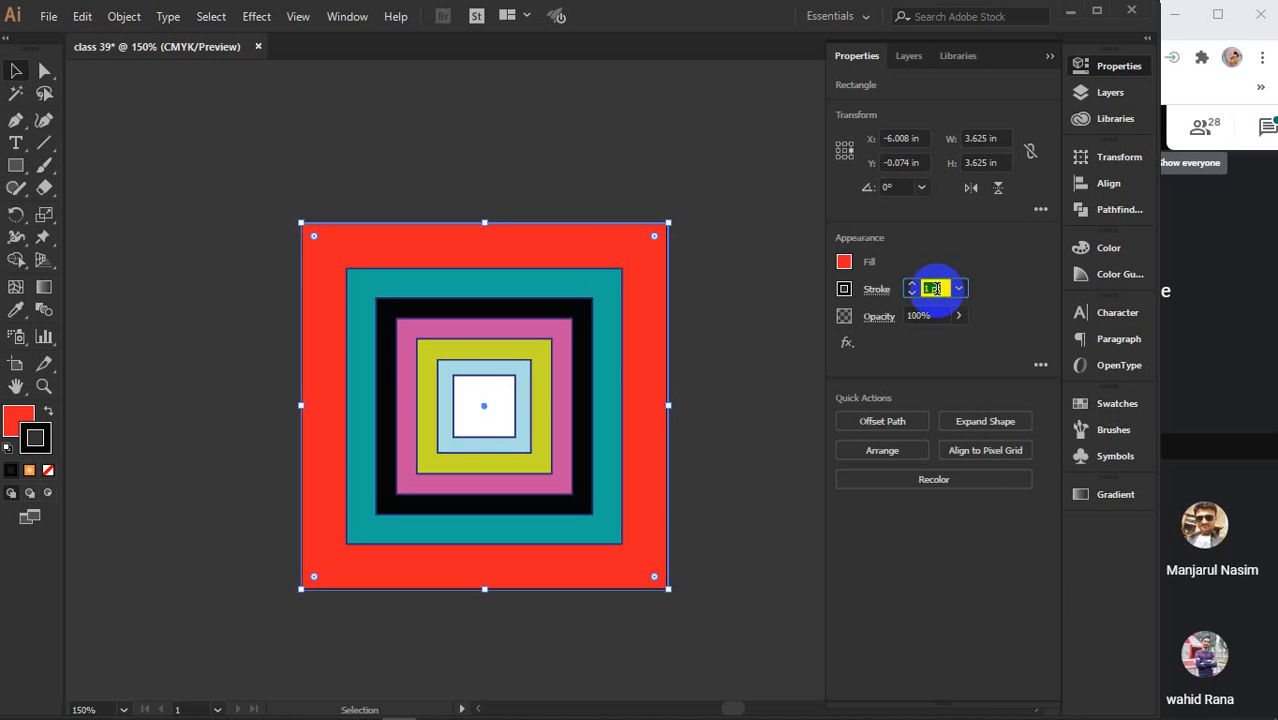
scroll(898, 285, down, 2)
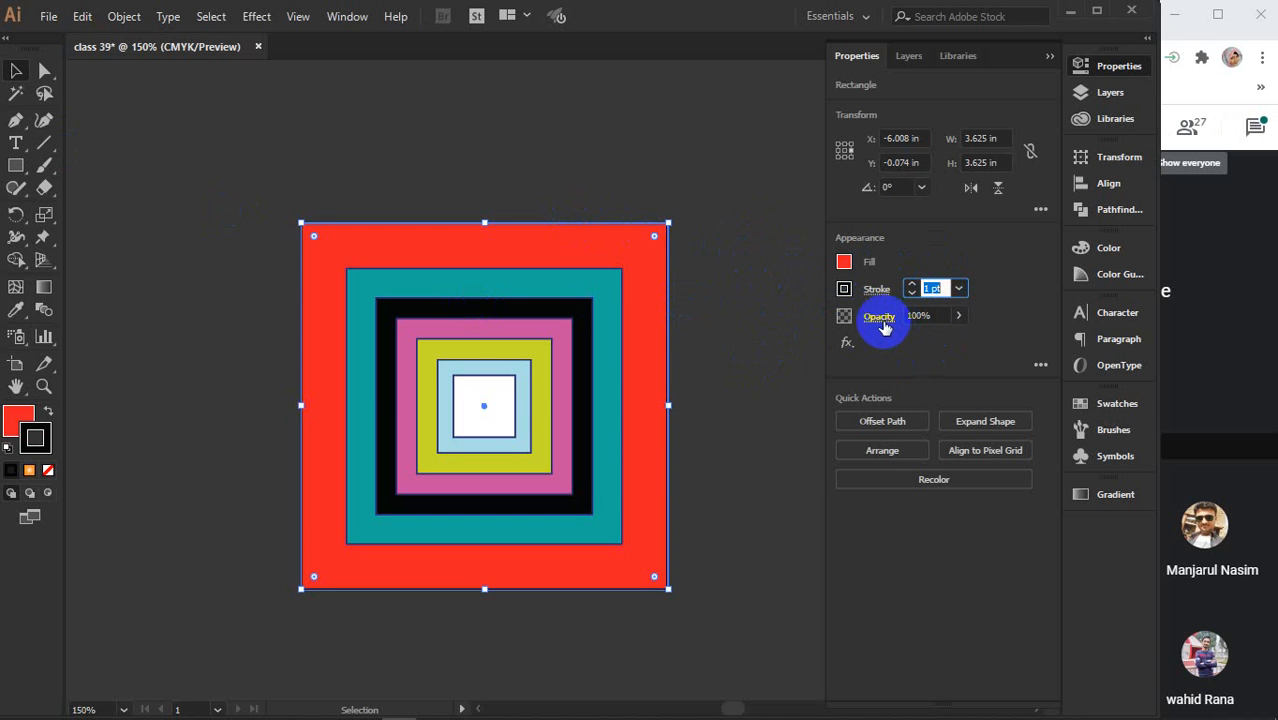
Examine the outer red square's opacity slider, opacity mask options and available effects, including the Stylize and Warp groups
click(880, 318)
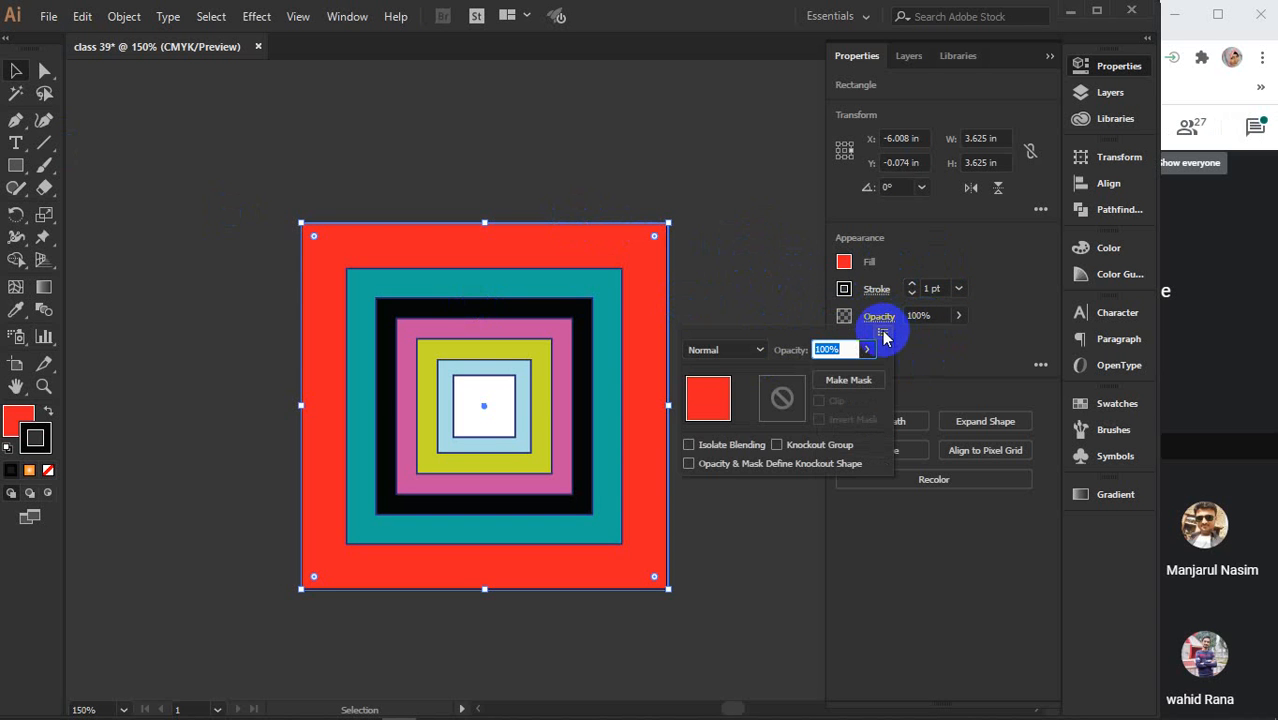
click(882, 332)
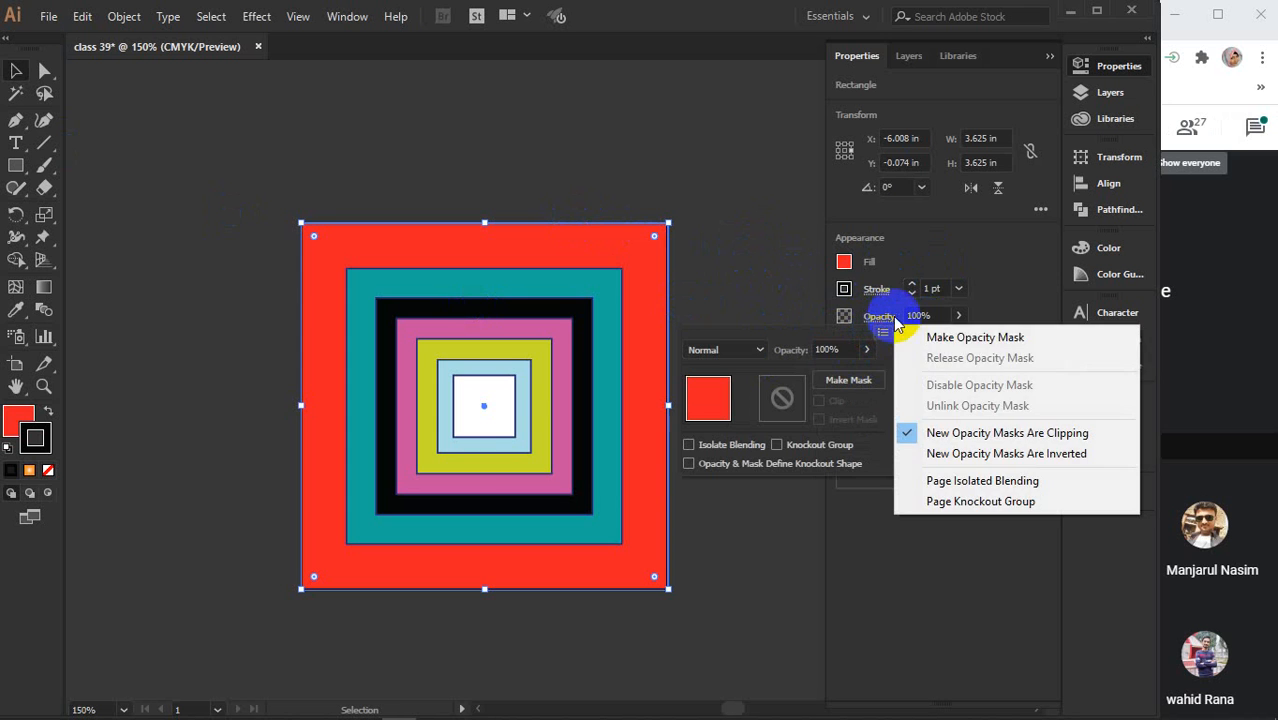
click(885, 567)
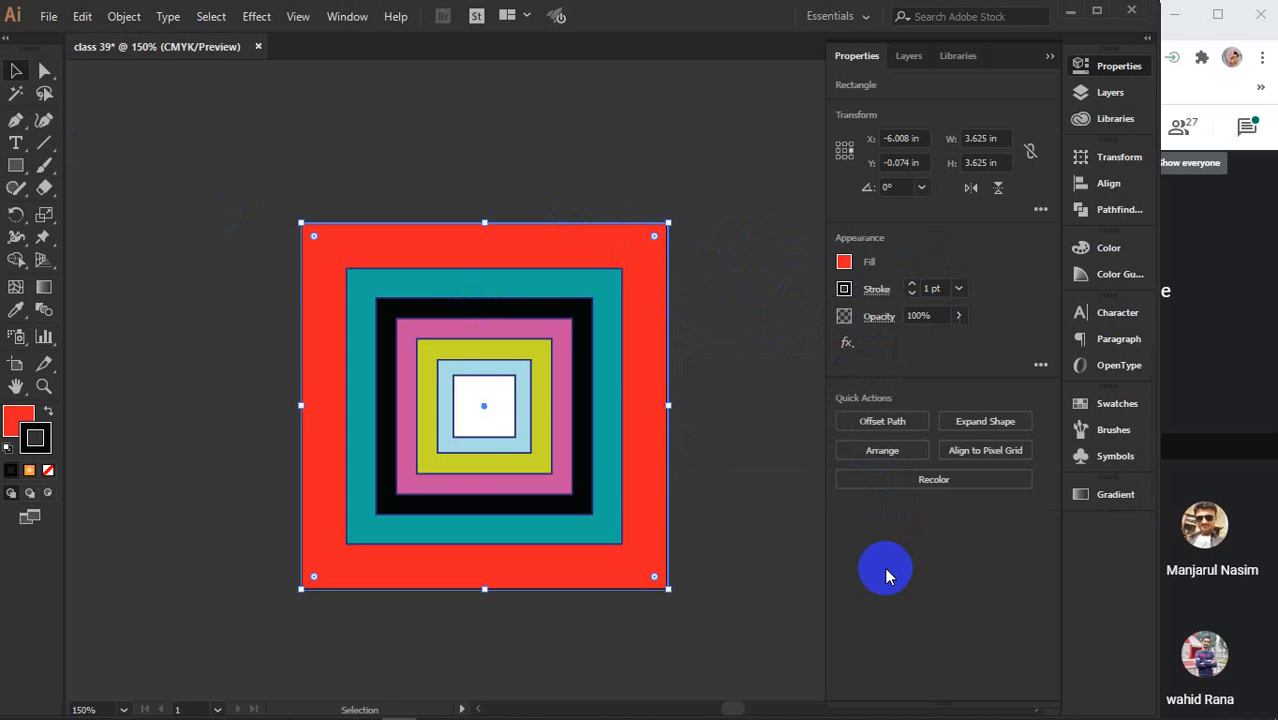
click(935, 316)
click(960, 316)
drag(958, 345, 996, 346)
click(958, 317)
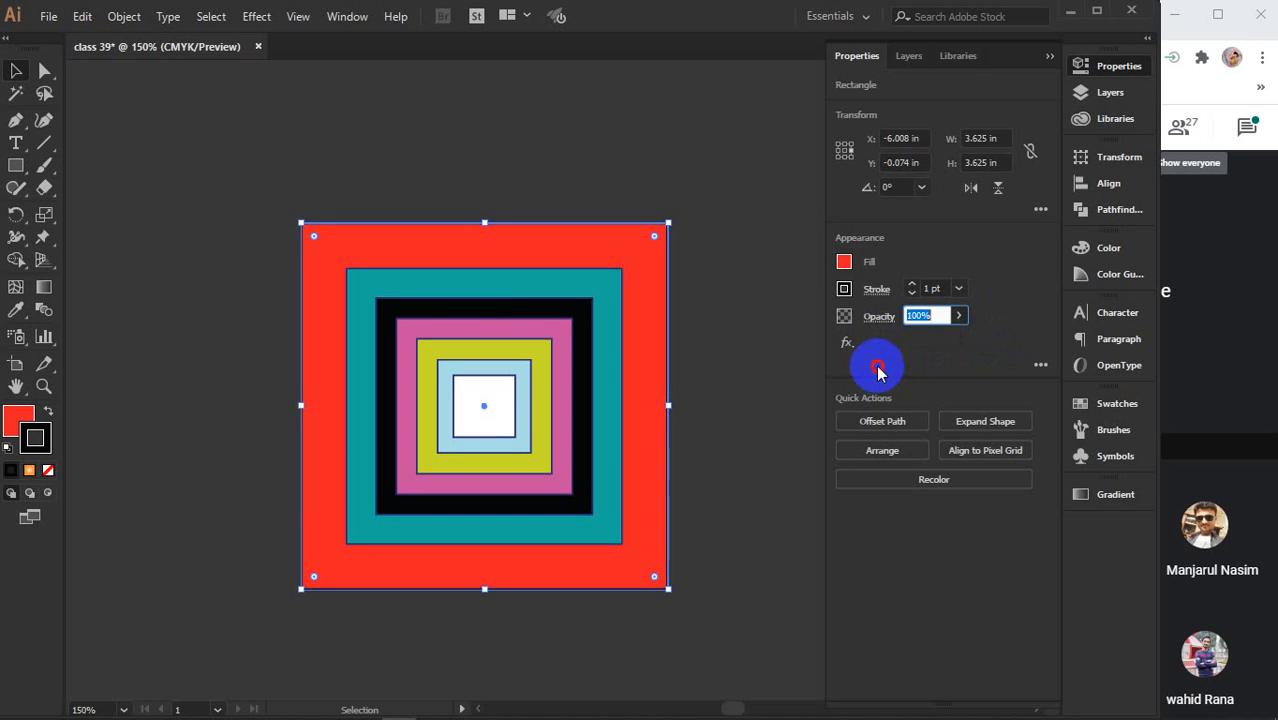
click(846, 343)
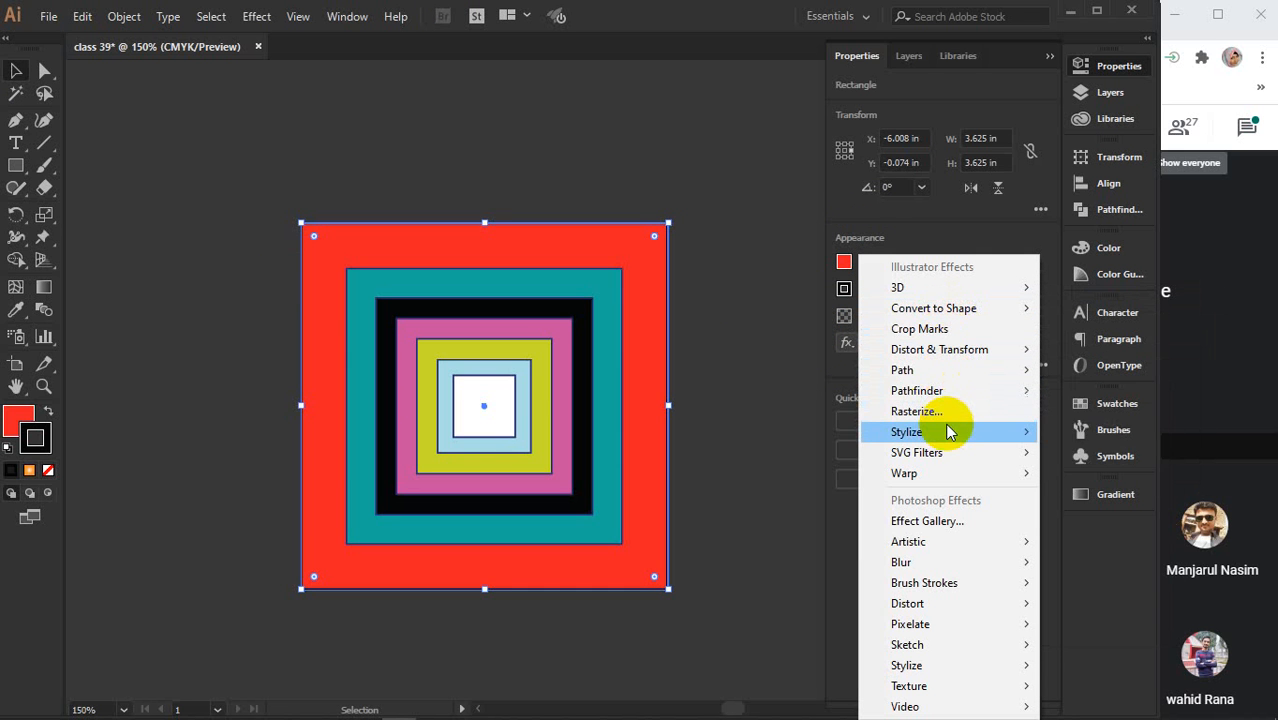
mouse_move(945, 433)
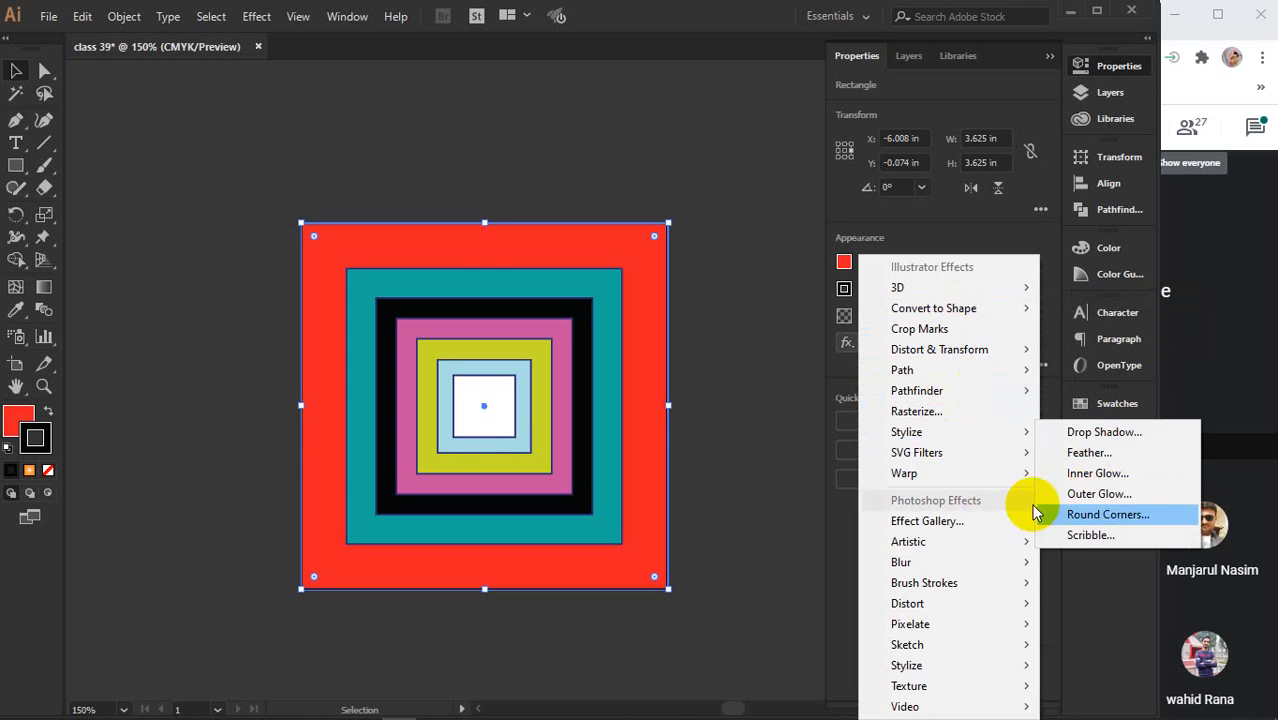
mouse_move(940, 478)
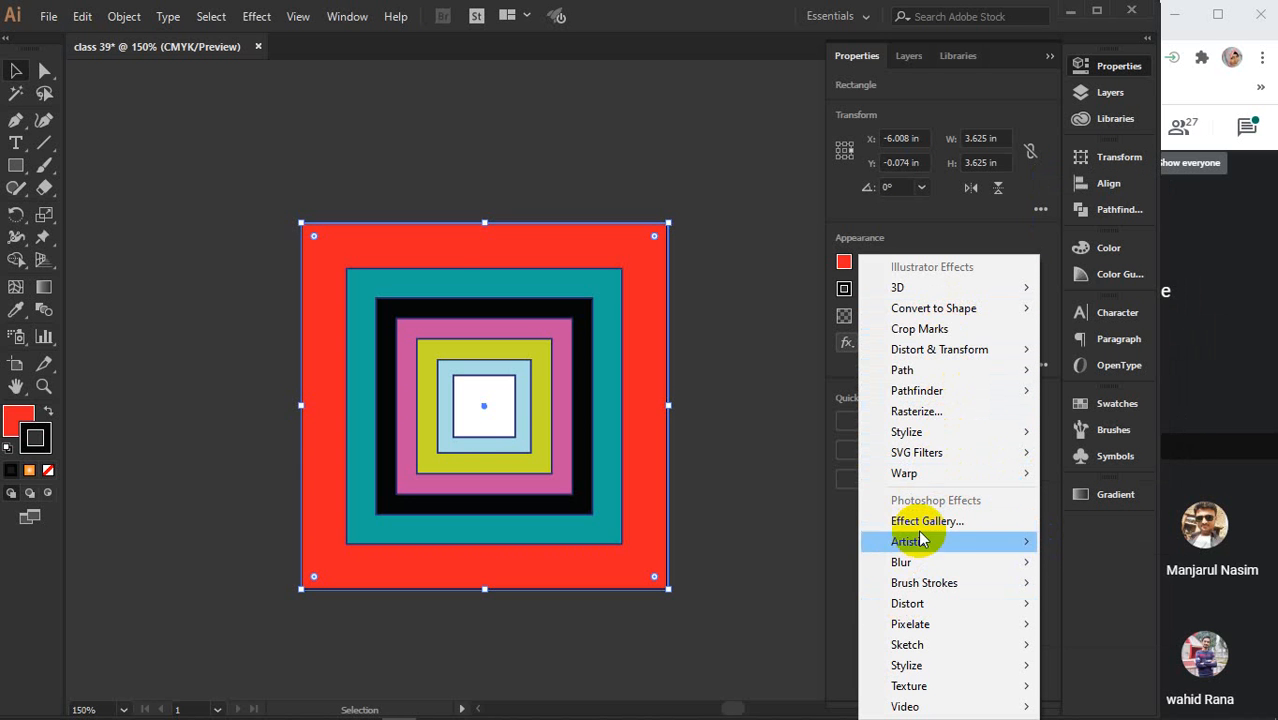
click(750, 392)
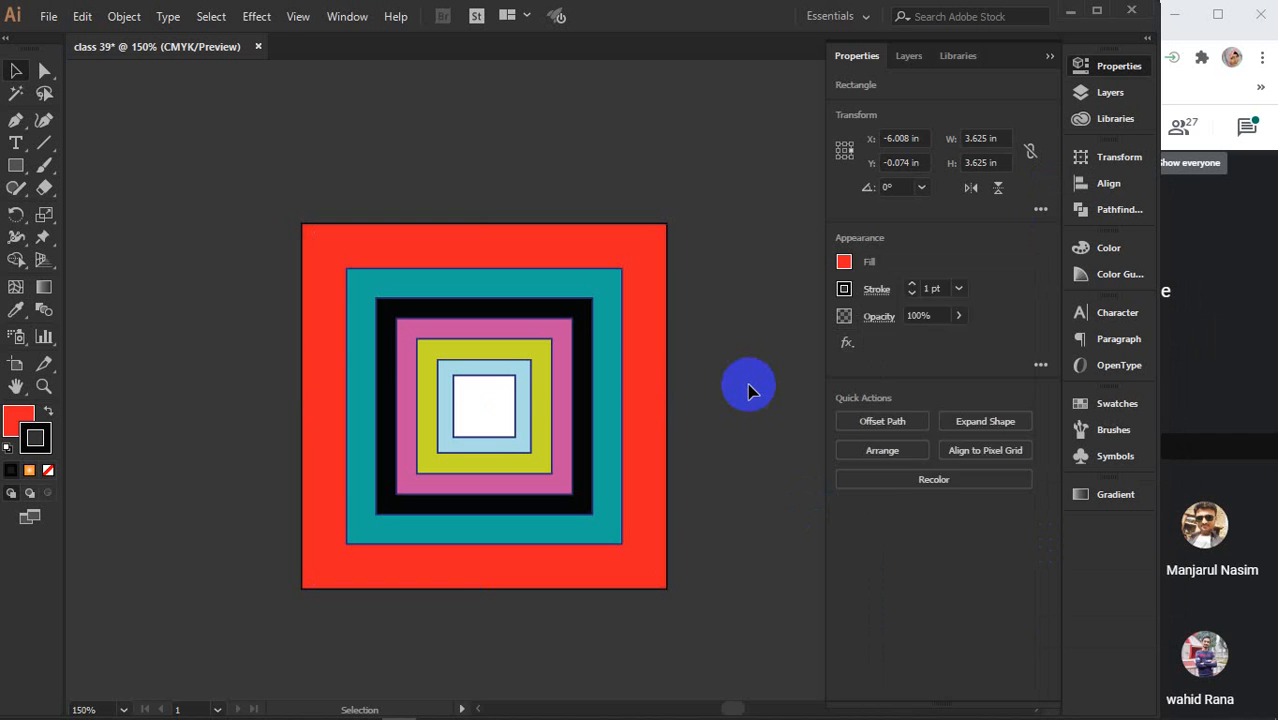
Collapse the object properties, select all the concentric squares, and delete them
click(1050, 56)
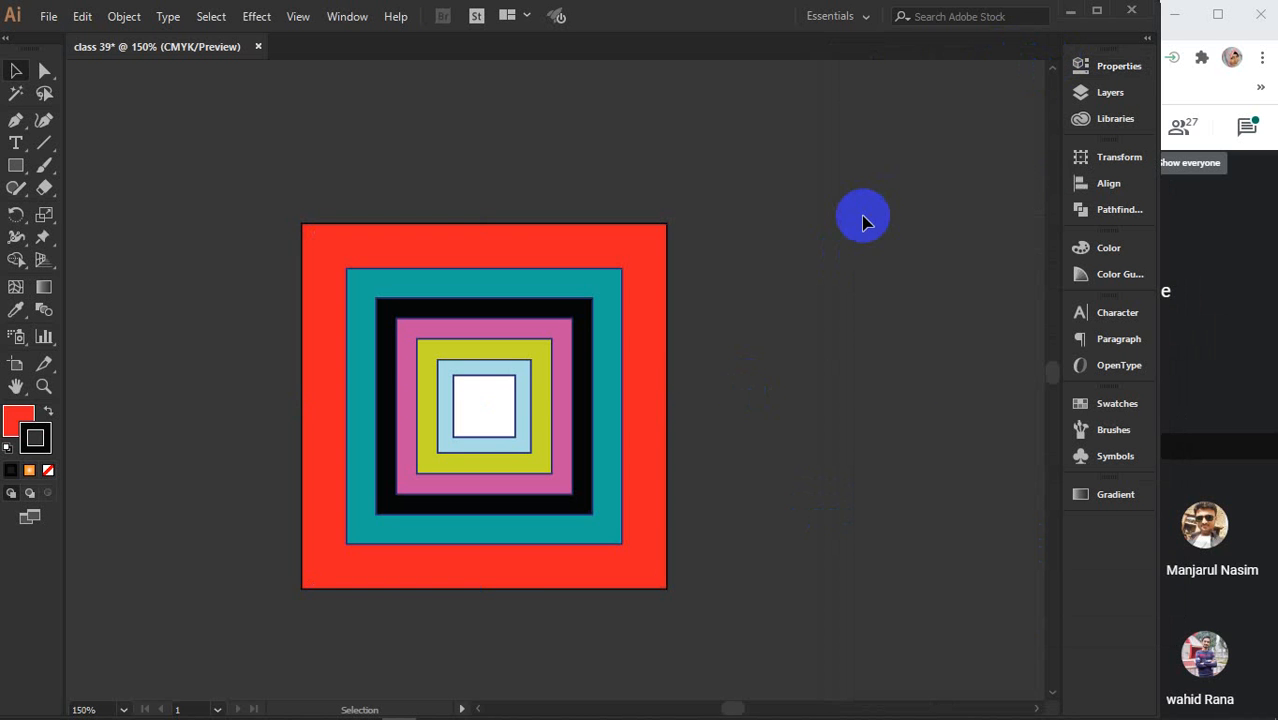
drag(256, 167, 731, 610)
key(Delete)
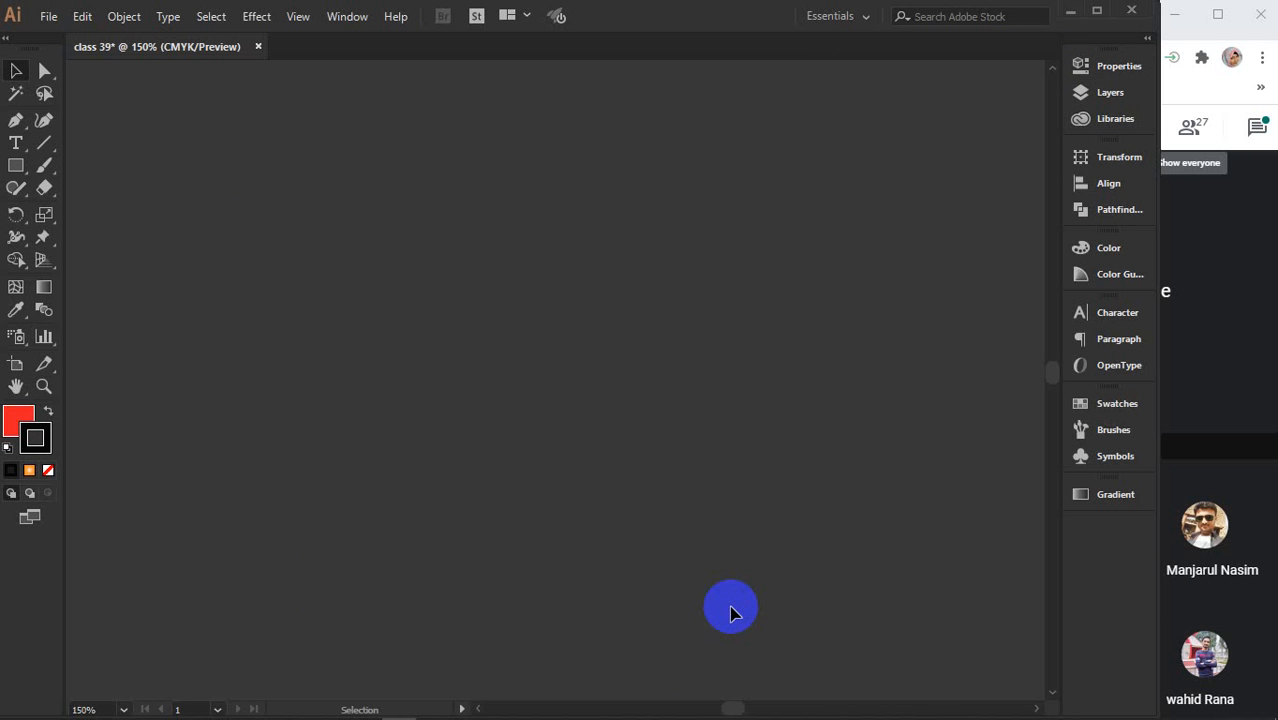
Draw a wide red rectangle with a black stroke in the middle of the empty canvas, and return to the Selection tool
click(13, 168)
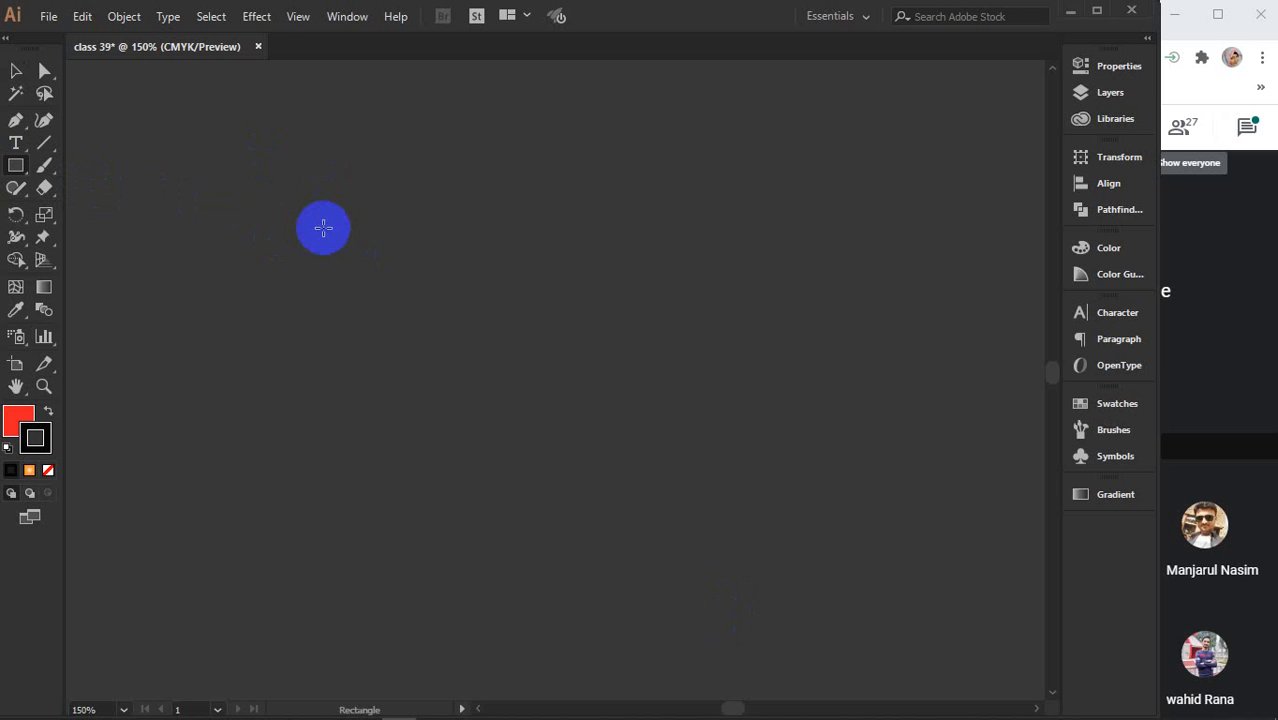
mouse_move(322, 228)
mouse_down()
mouse_move(630, 426)
mouse_move(696, 491)
mouse_move(707, 483)
mouse_up()
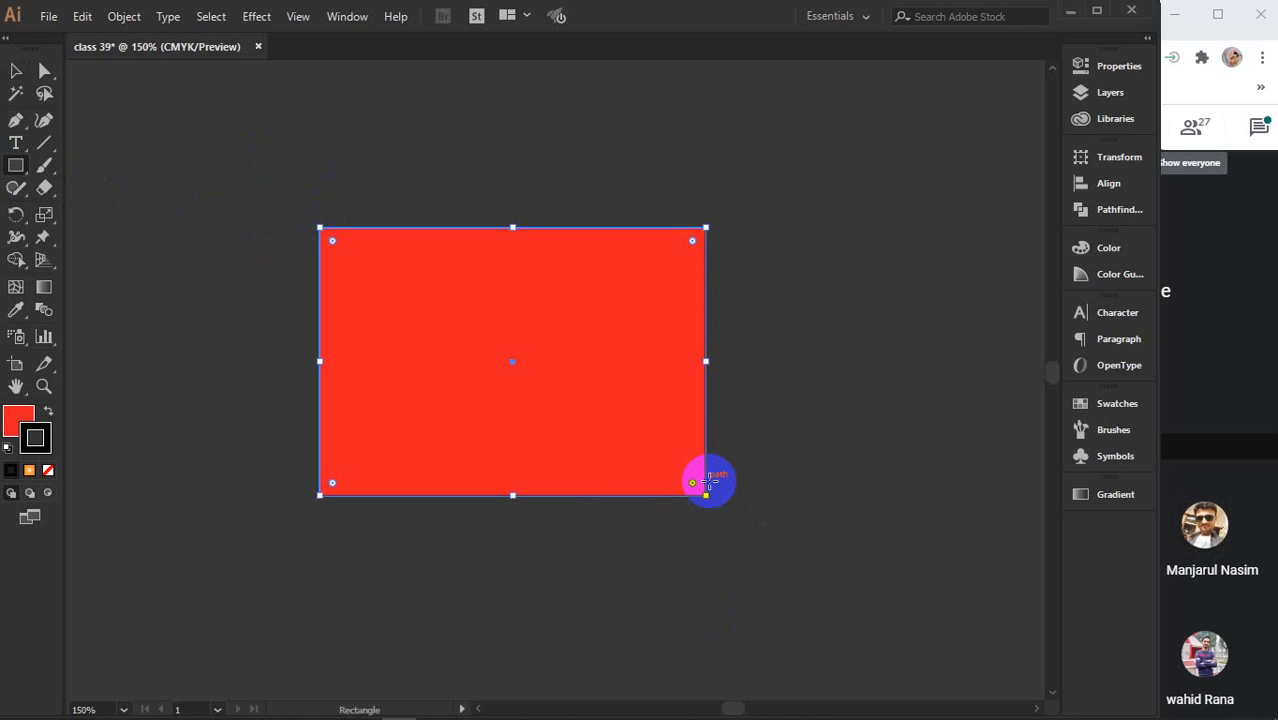
key(v)
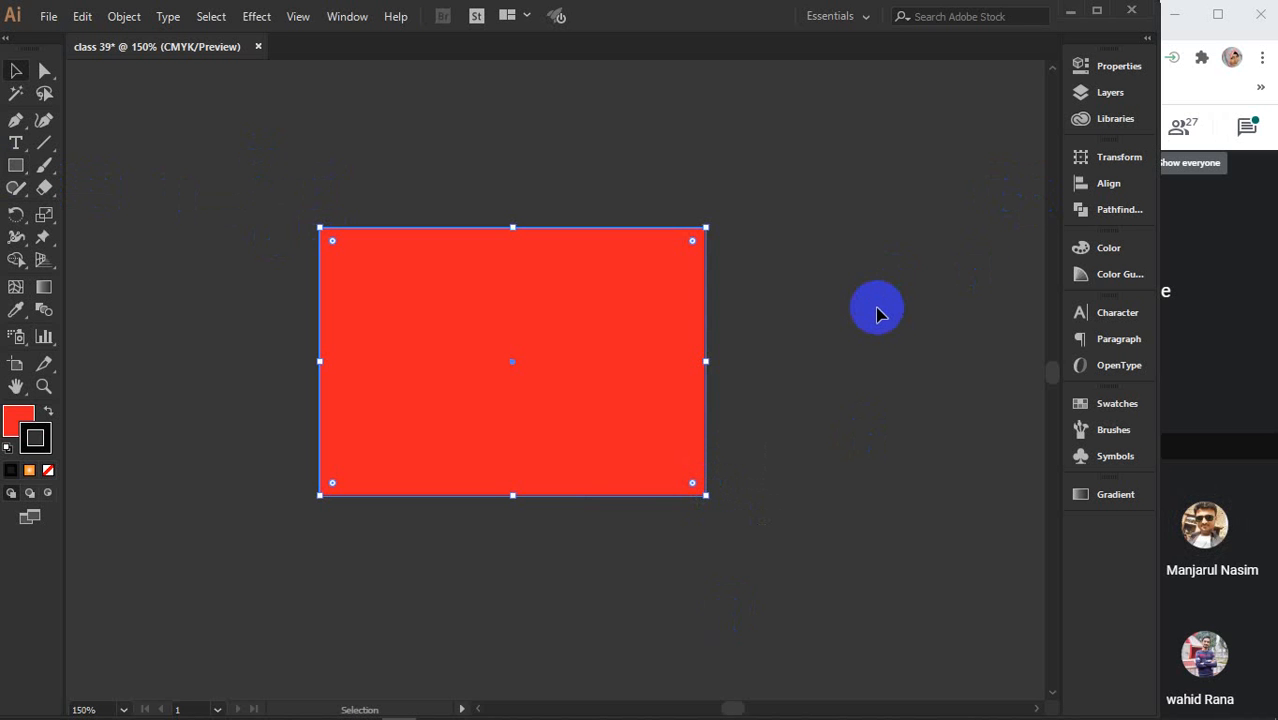
click(250, 18)
mouse_move(288, 264)
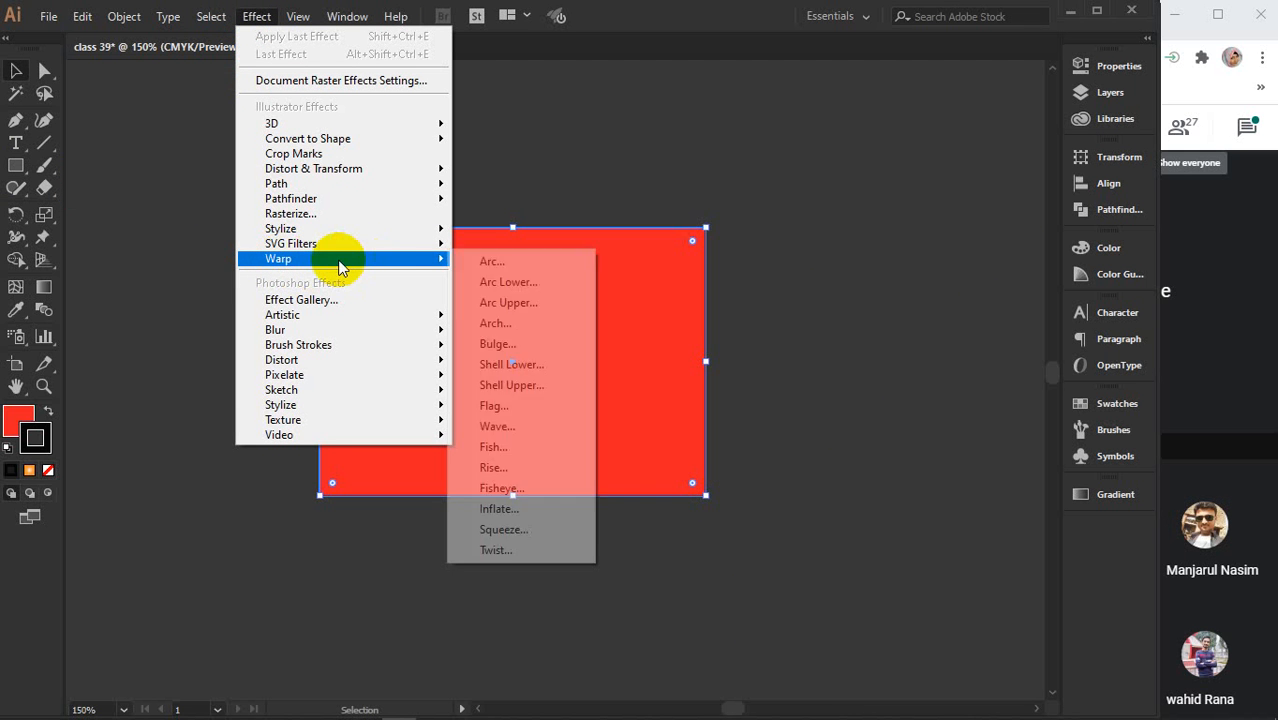
click(819, 251)
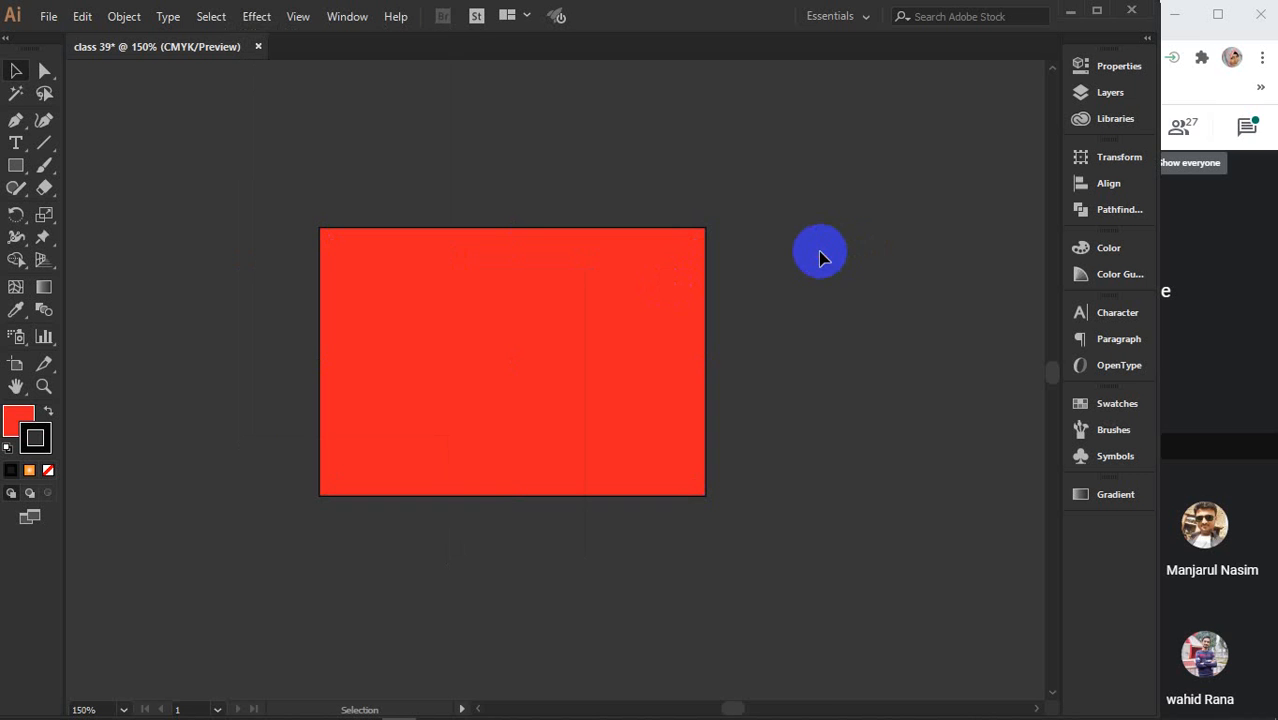
Select the red rectangle and set its fill colour to turquoise, hex 21ead7
click(571, 261)
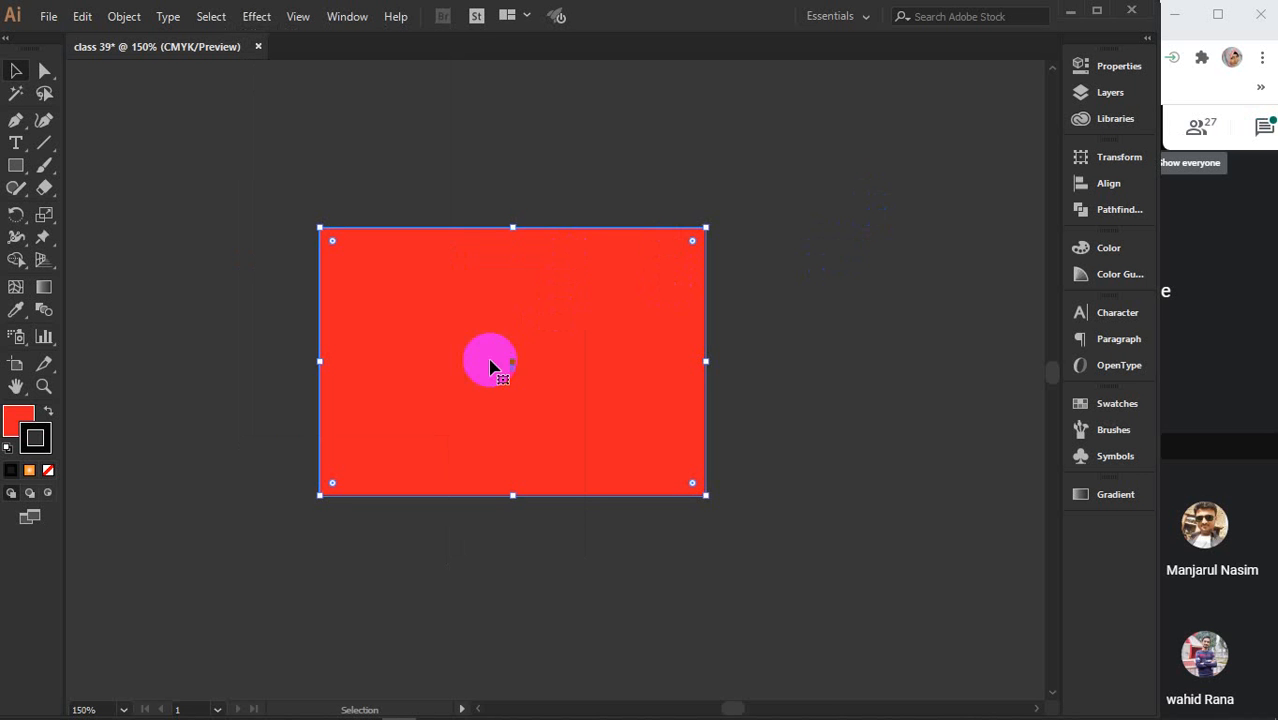
double_click(12, 420)
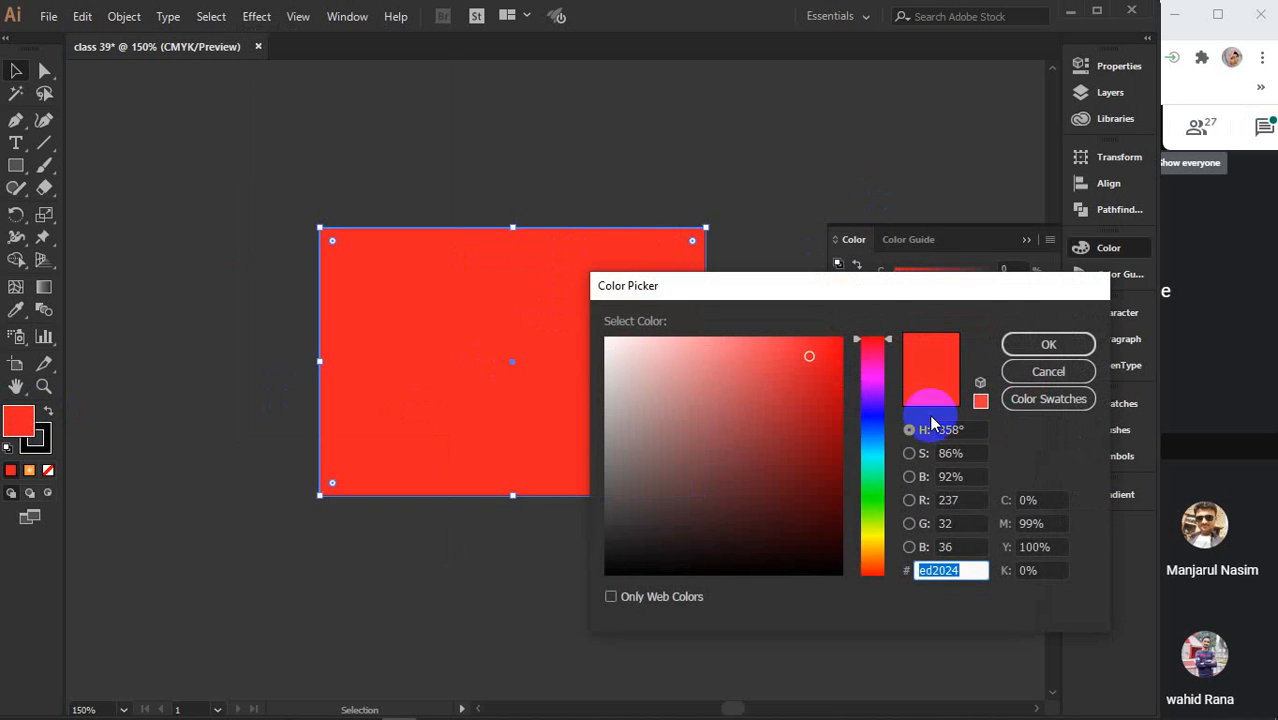
click(874, 467)
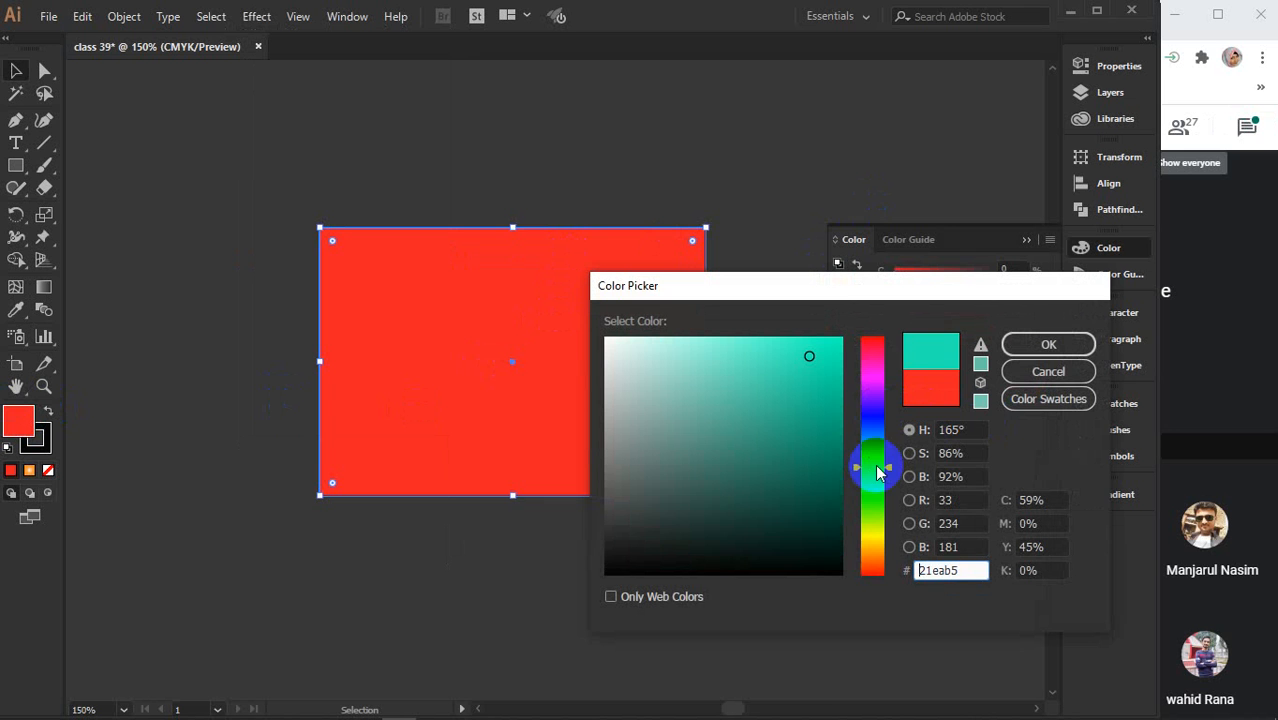
mouse_move(876, 472)
mouse_down()
mouse_move(876, 489)
mouse_move(876, 460)
mouse_up()
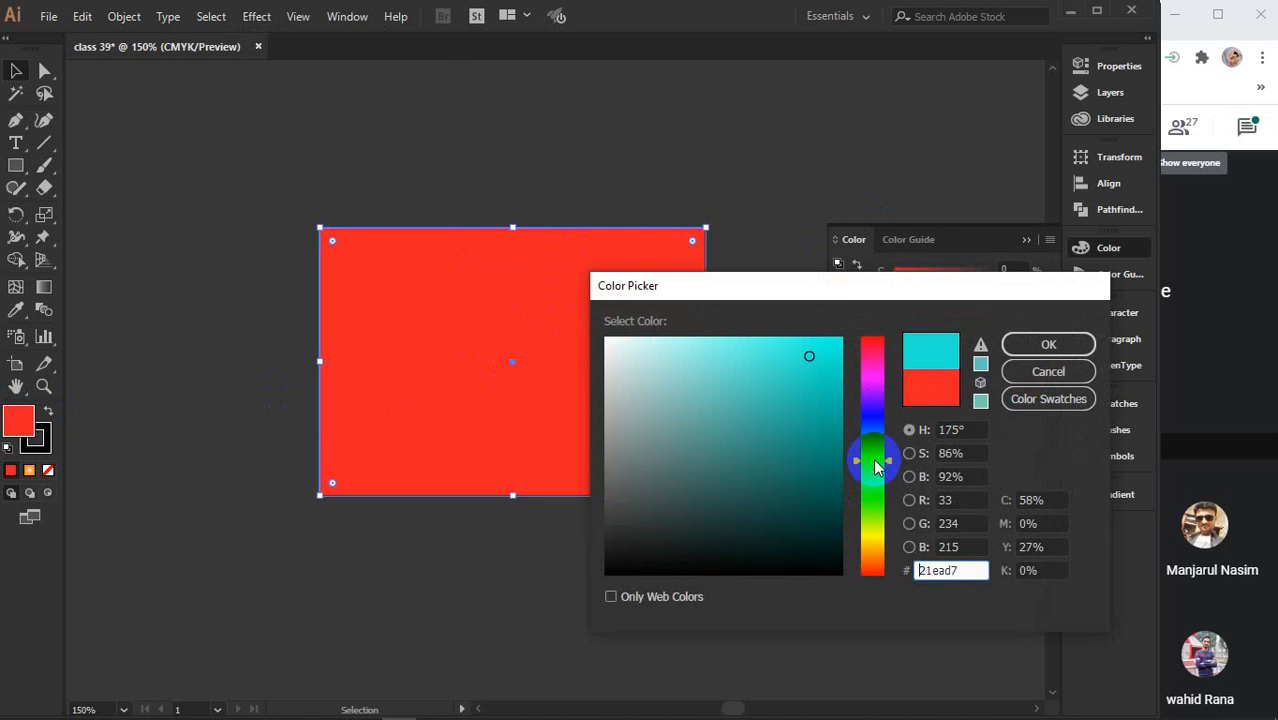
click(1030, 352)
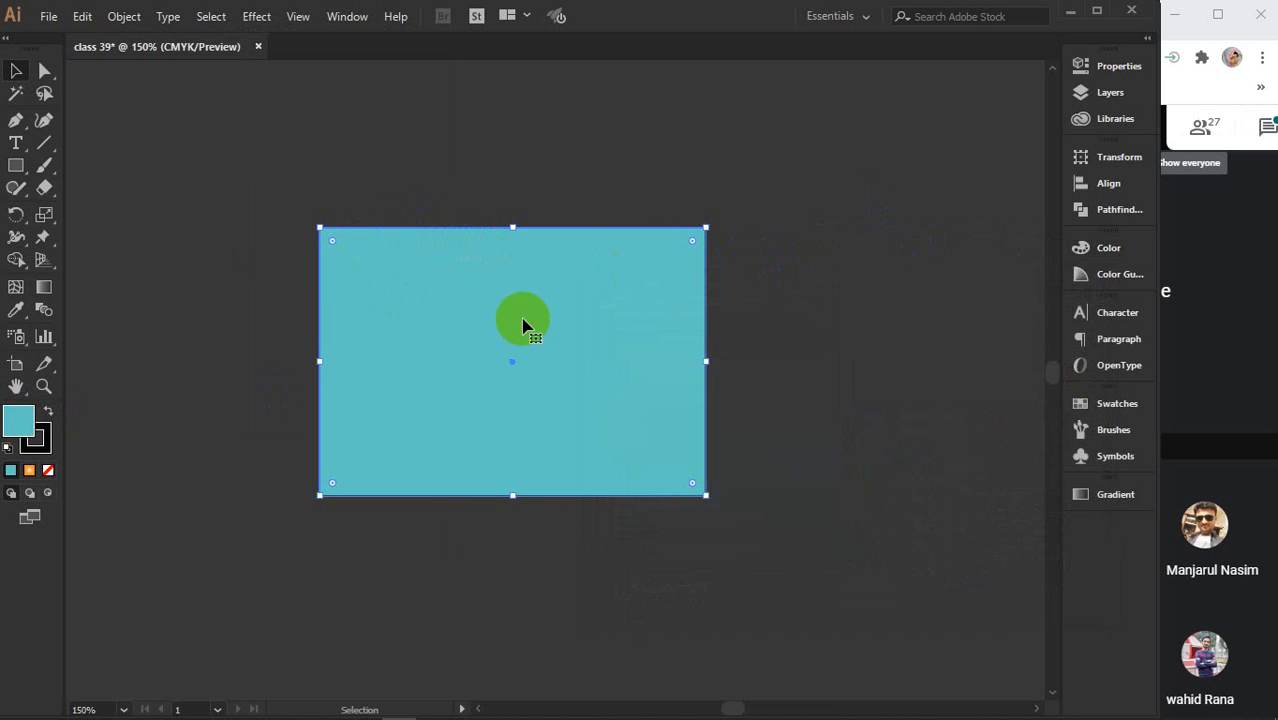
Move the turquoise rectangle slightly right and down, and try pulling its upper-left corner widget outward
drag(459, 296, 517, 307)
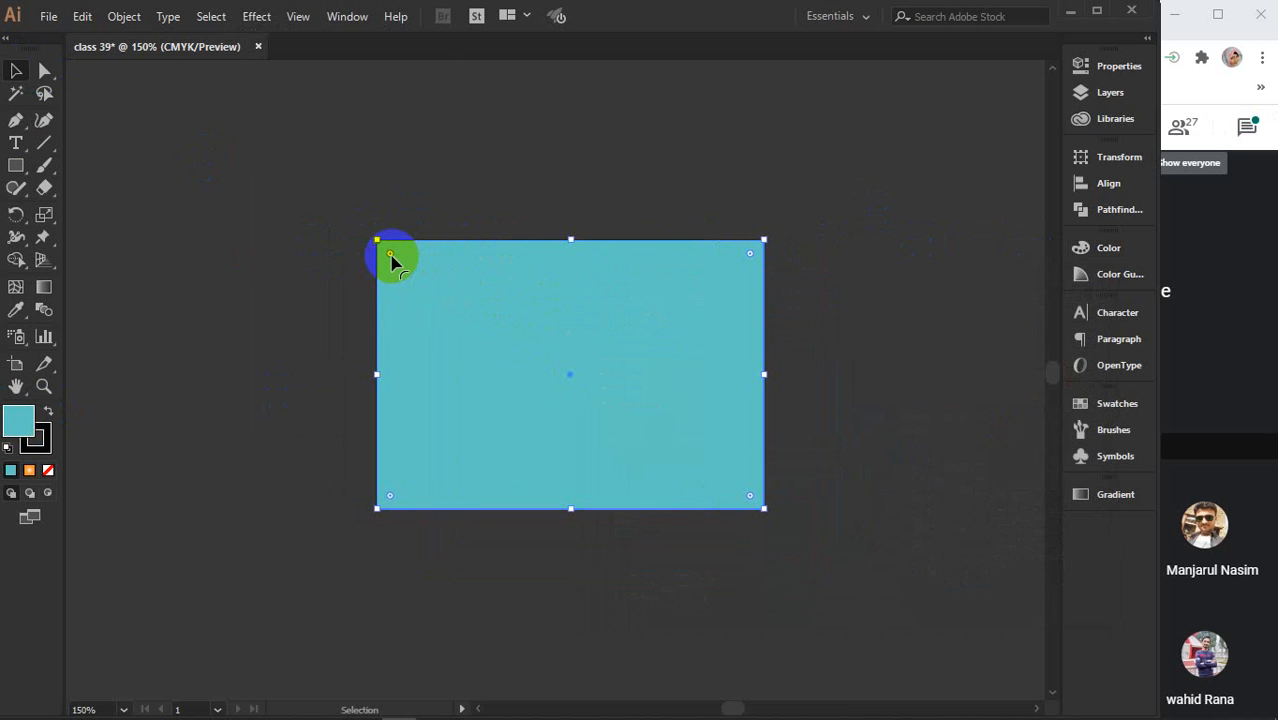
drag(390, 256, 275, 178)
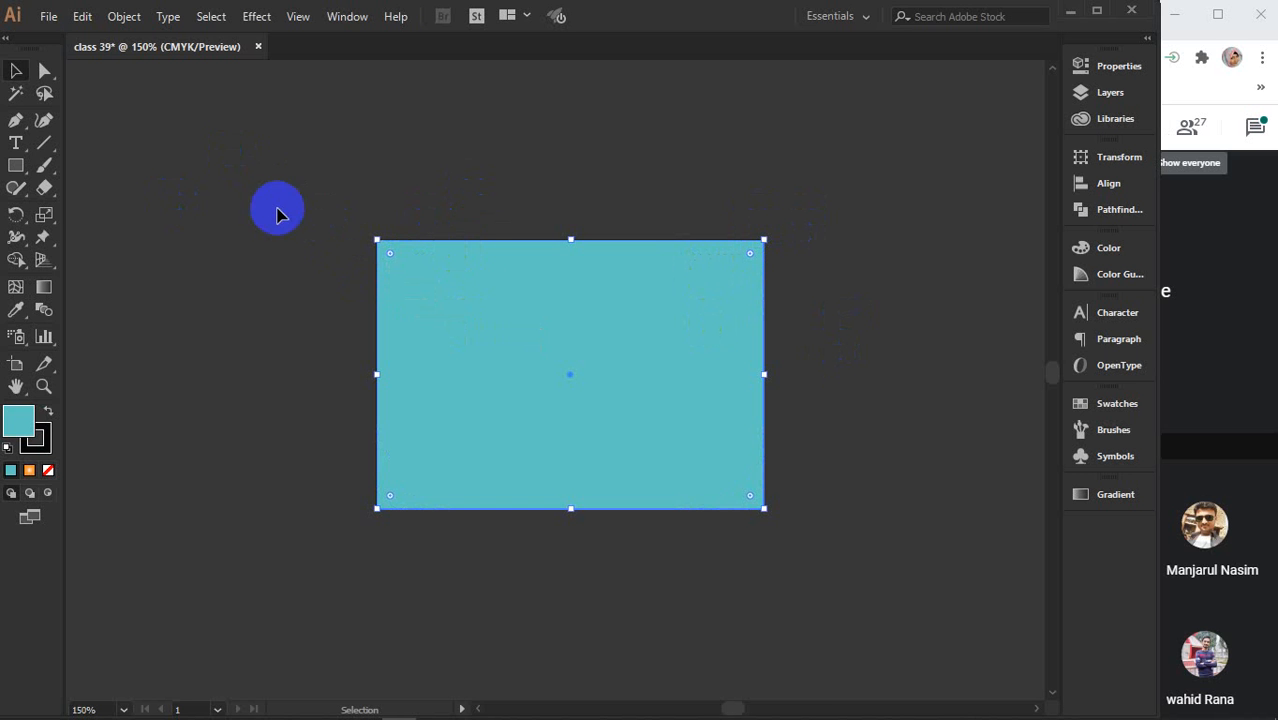
Review the Direct Selection tool variants, deselect the rectangle, and activate the Group Selection Tool
drag(43, 72, 135, 77)
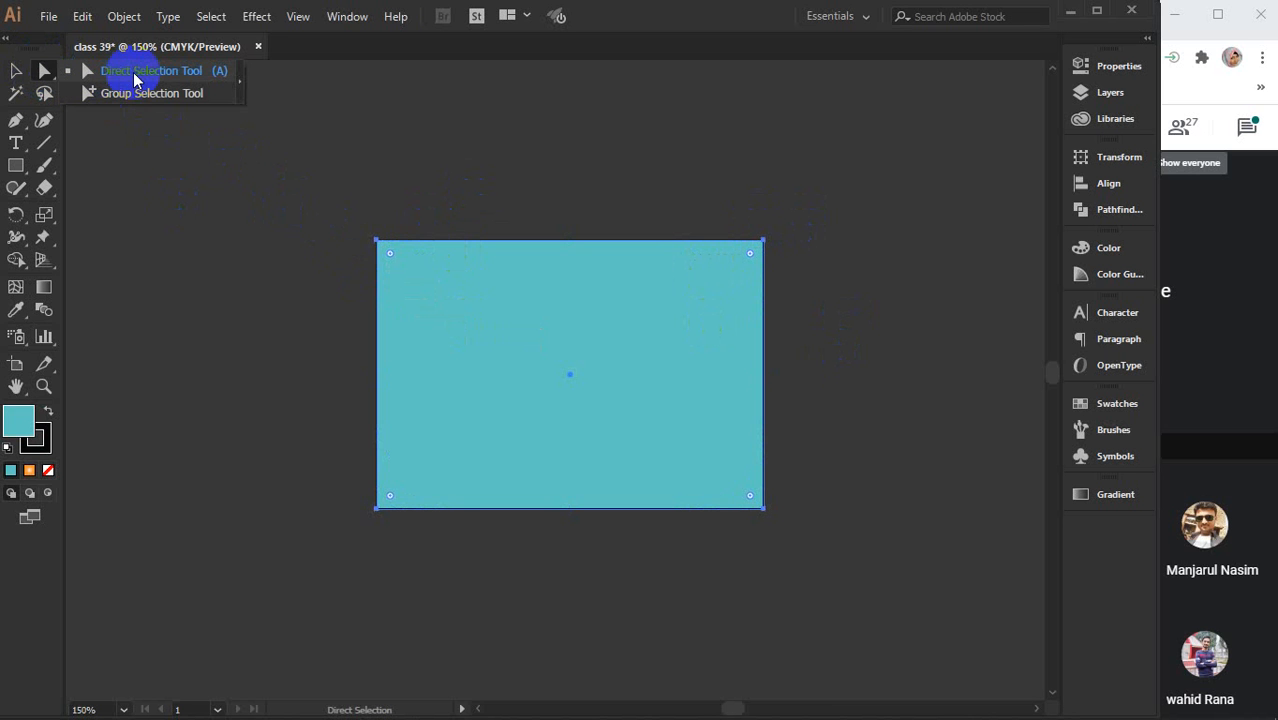
click(282, 224)
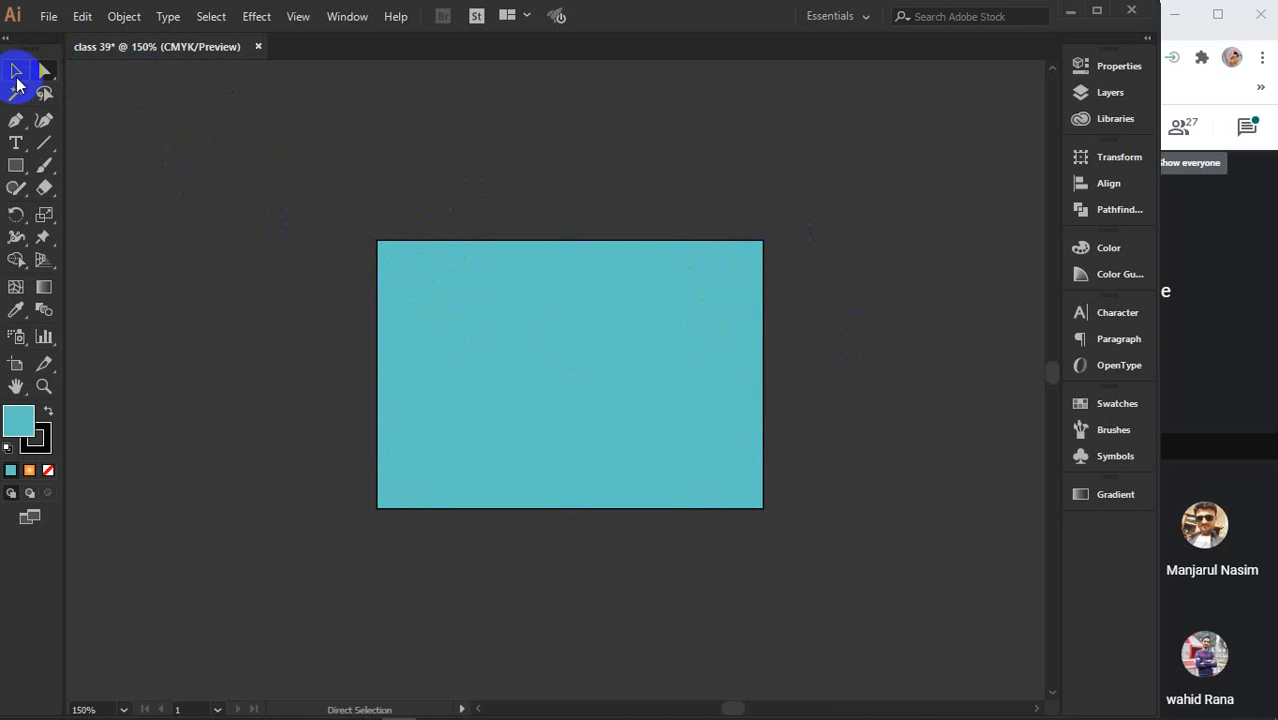
drag(40, 75, 136, 105)
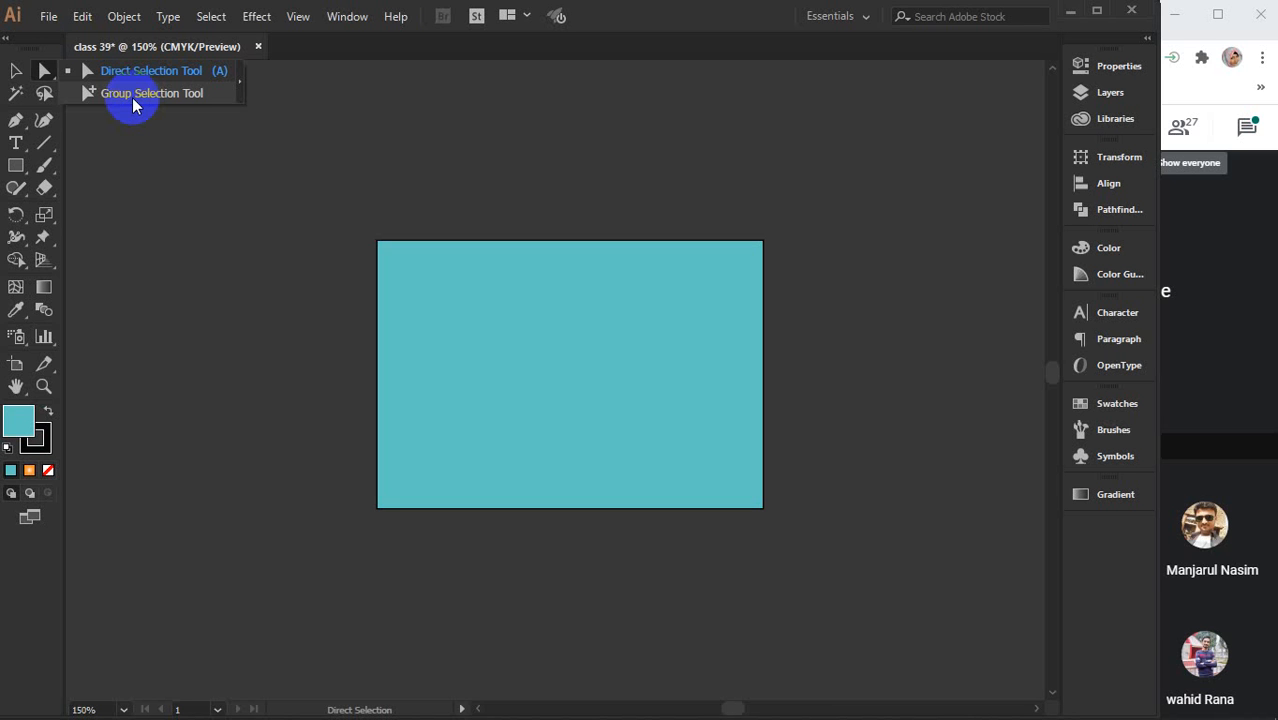
drag(132, 97, 132, 97)
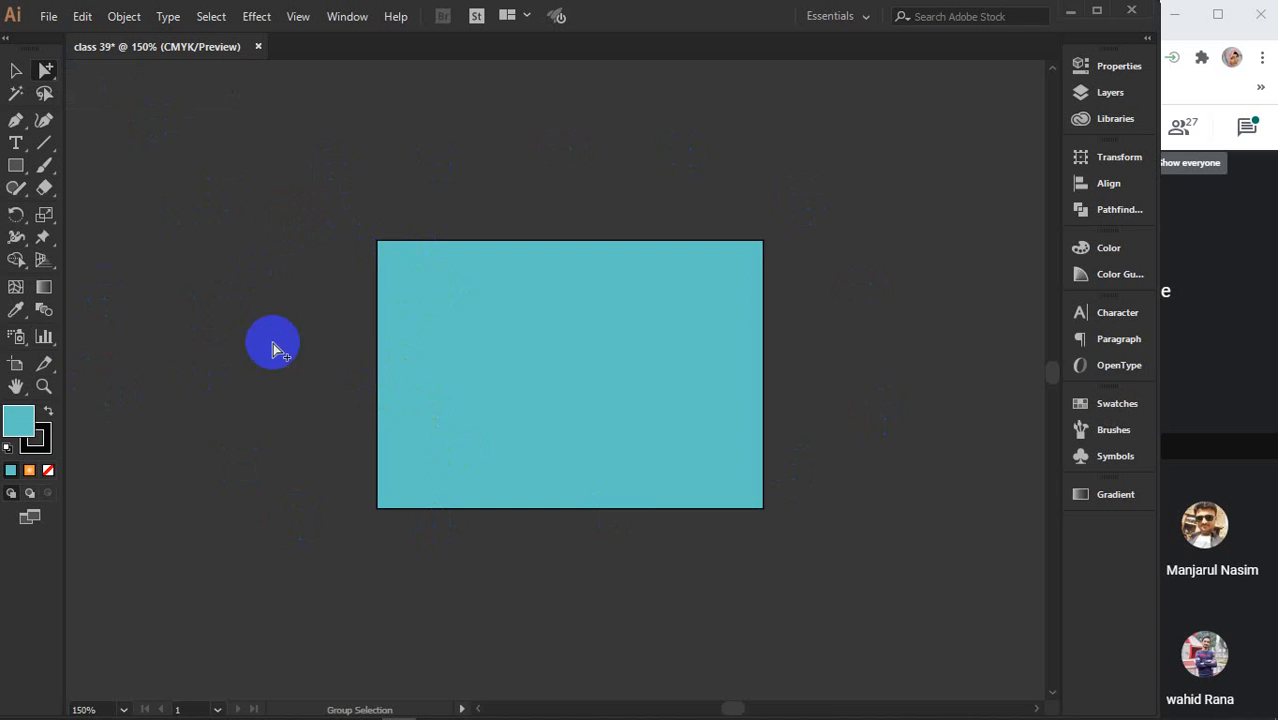
Select the turquoise rectangle with the Group Selection Tool and shift it by its body, upper-left corner and upper edge
click(463, 407)
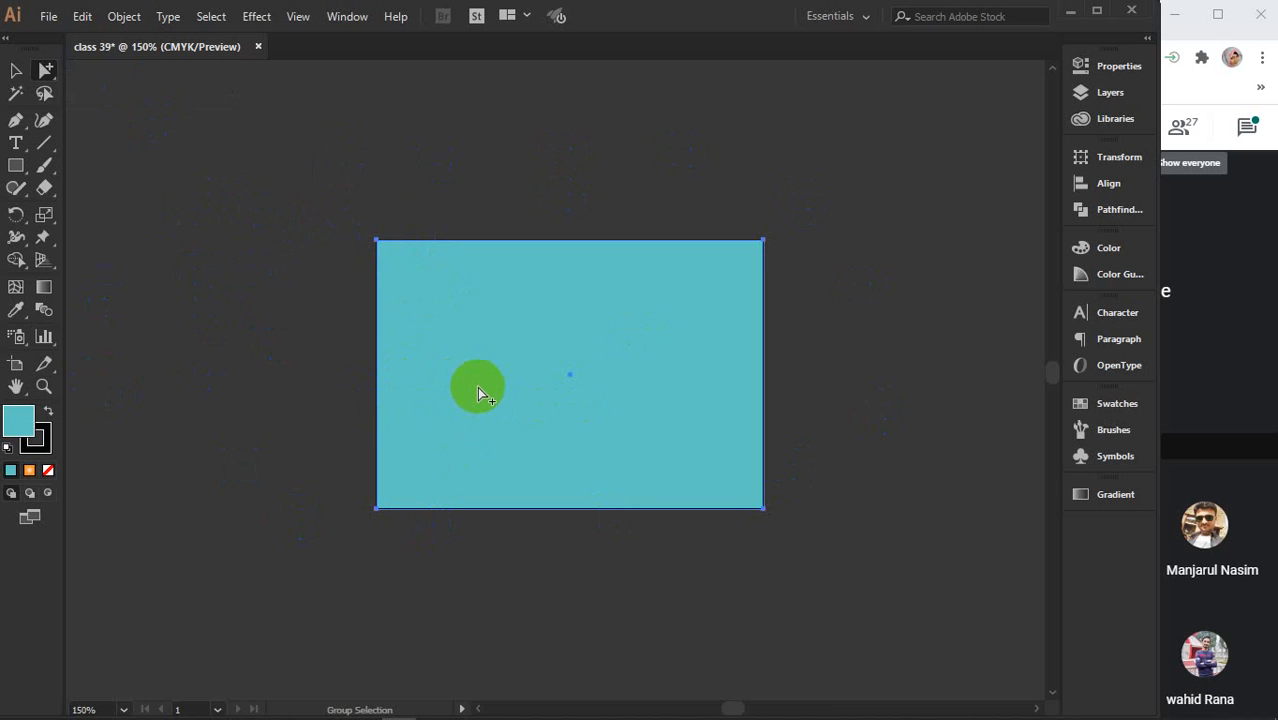
click(388, 259)
click(738, 262)
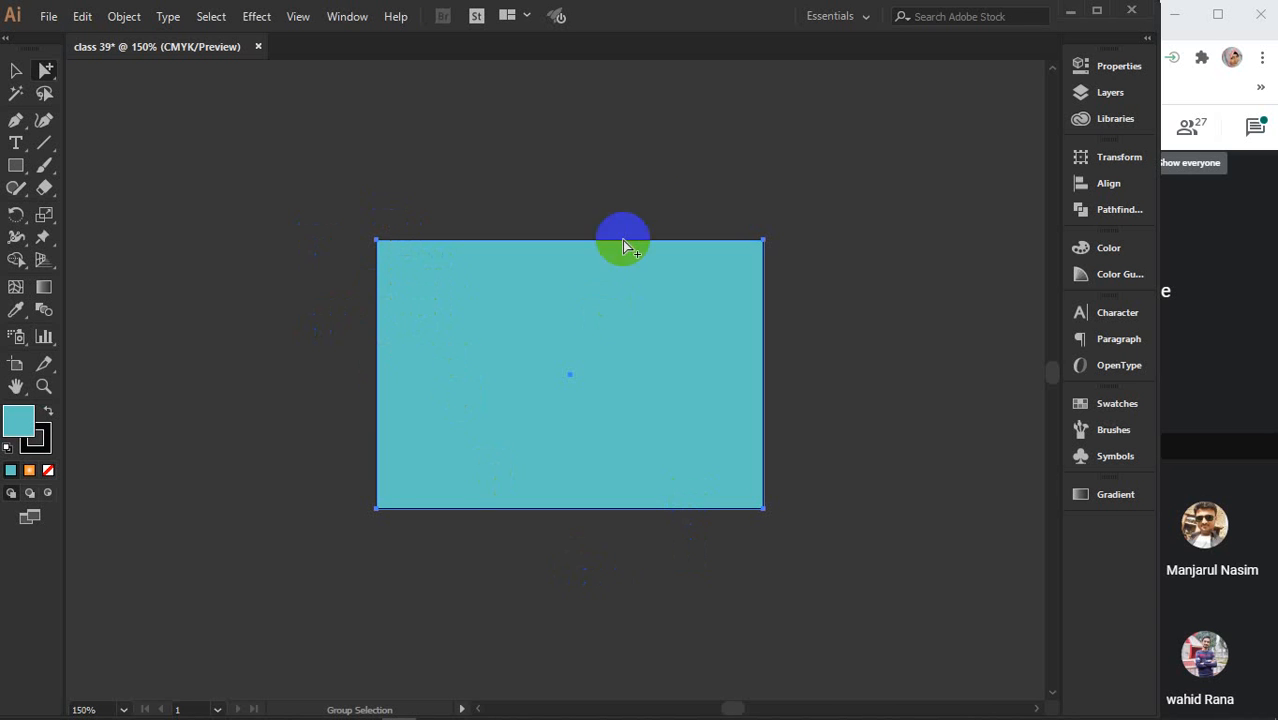
click(362, 474)
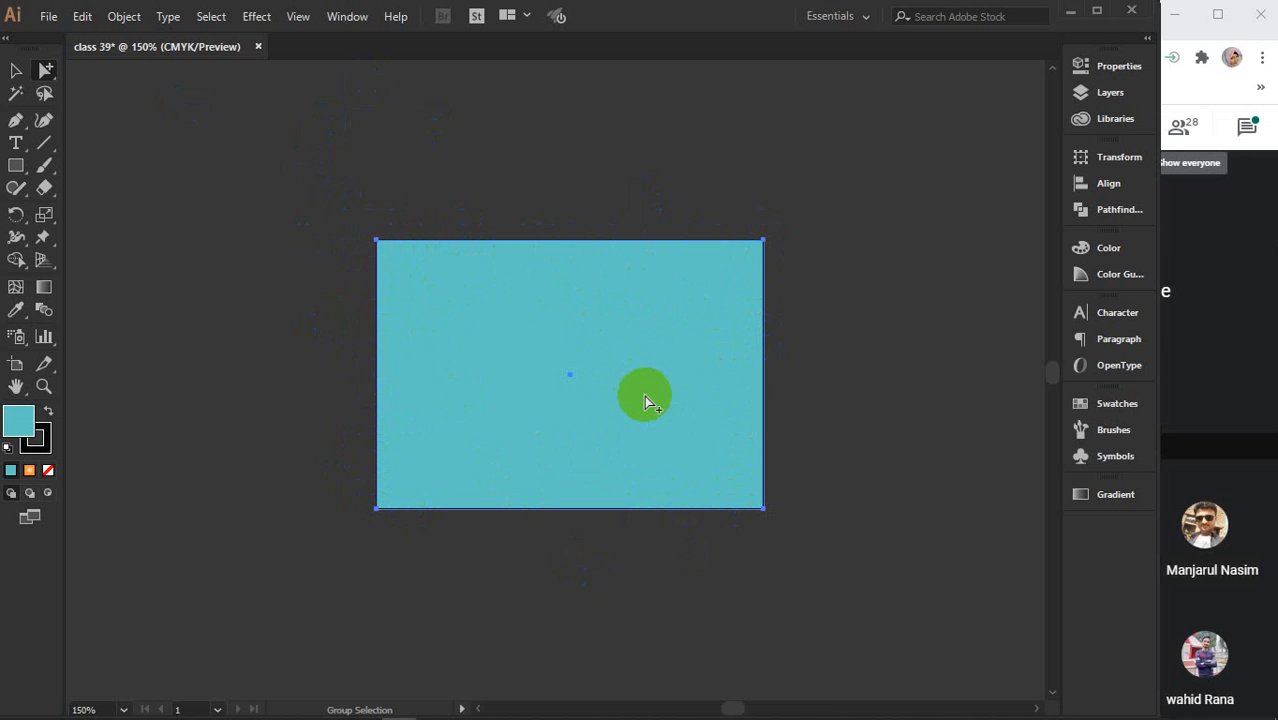
drag(644, 354, 618, 316)
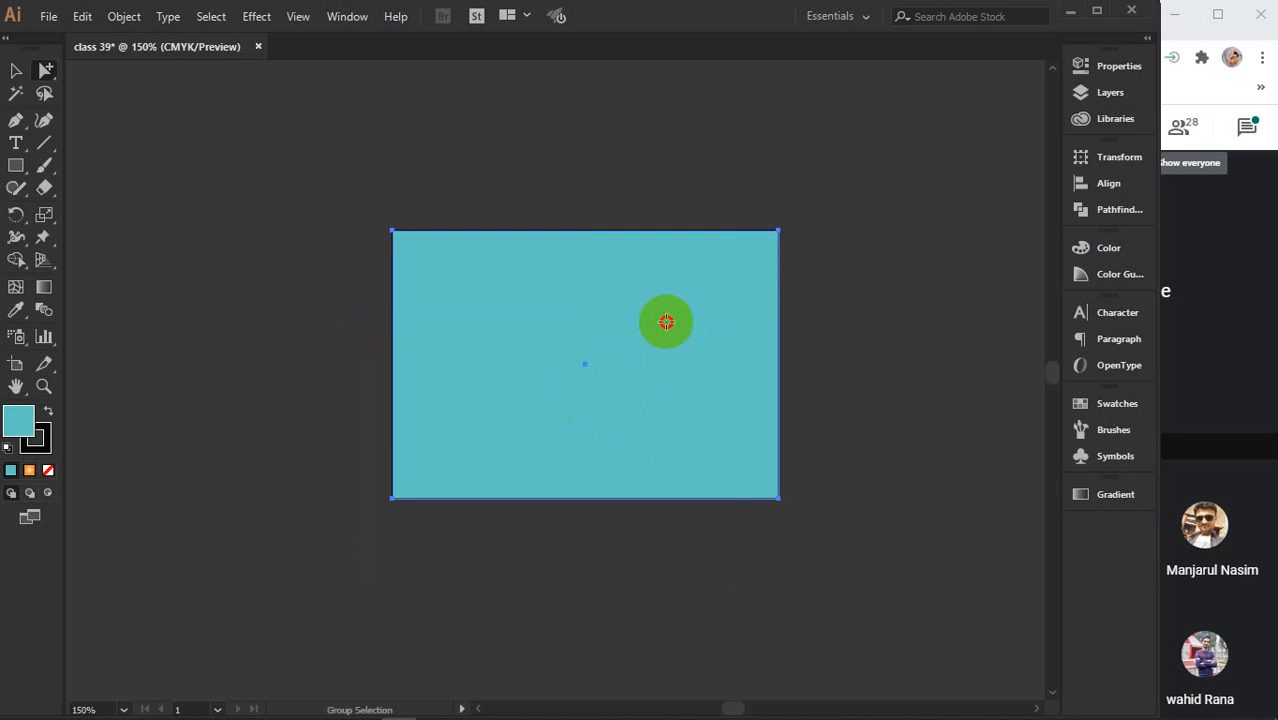
drag(439, 241, 398, 240)
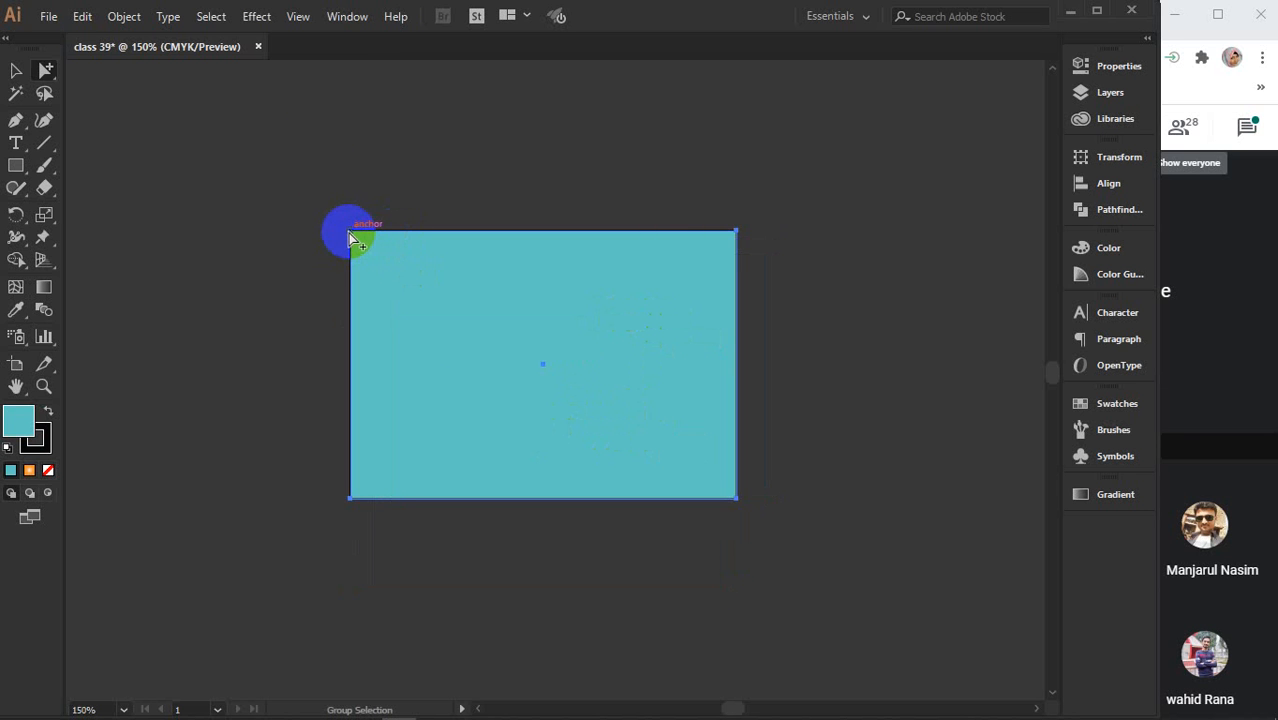
click(415, 232)
drag(447, 233, 451, 278)
Switch to the Direct Selection Tool, select the turquoise rectangle and move it up and slightly left
click(42, 70)
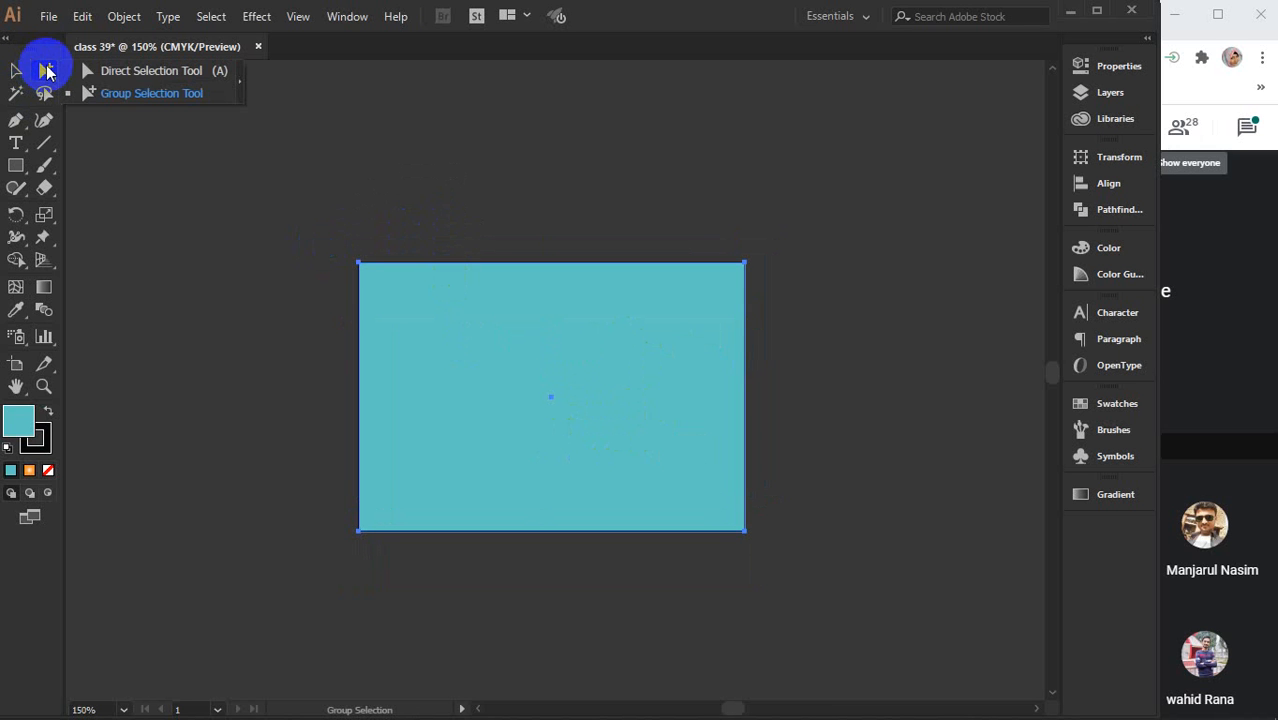
click(236, 242)
drag(45, 70, 104, 68)
click(518, 386)
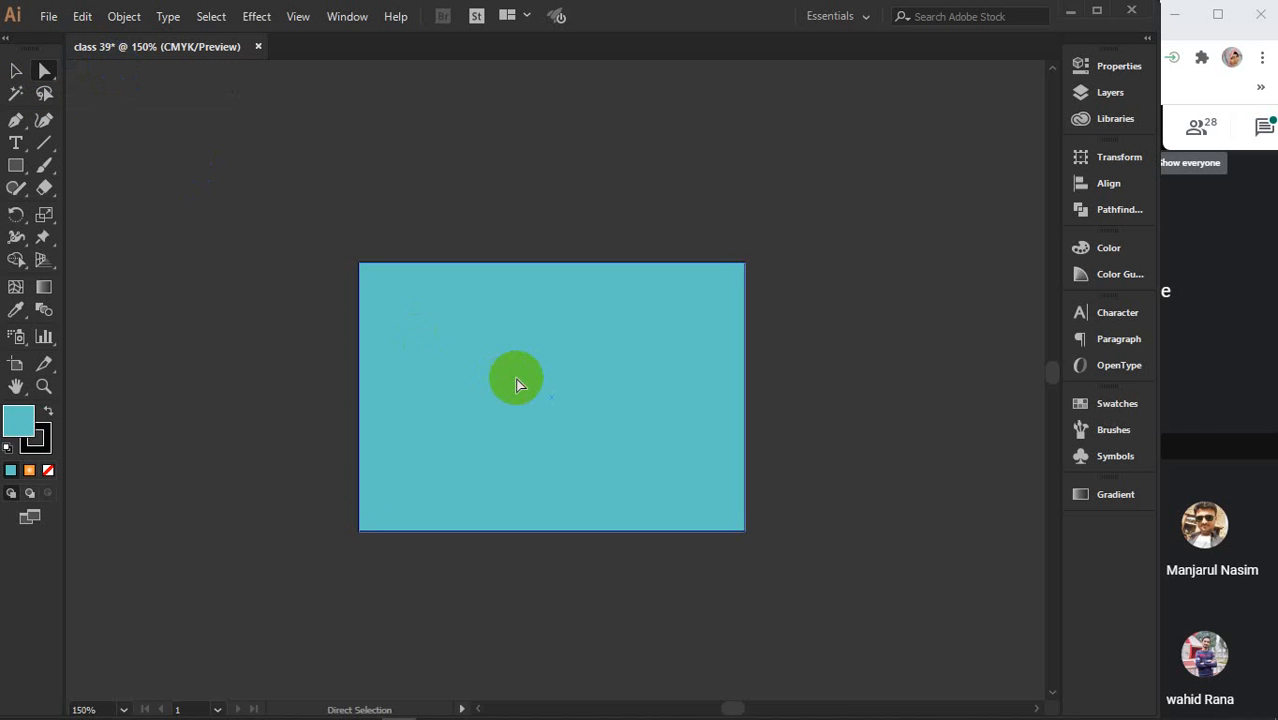
drag(517, 382, 550, 310)
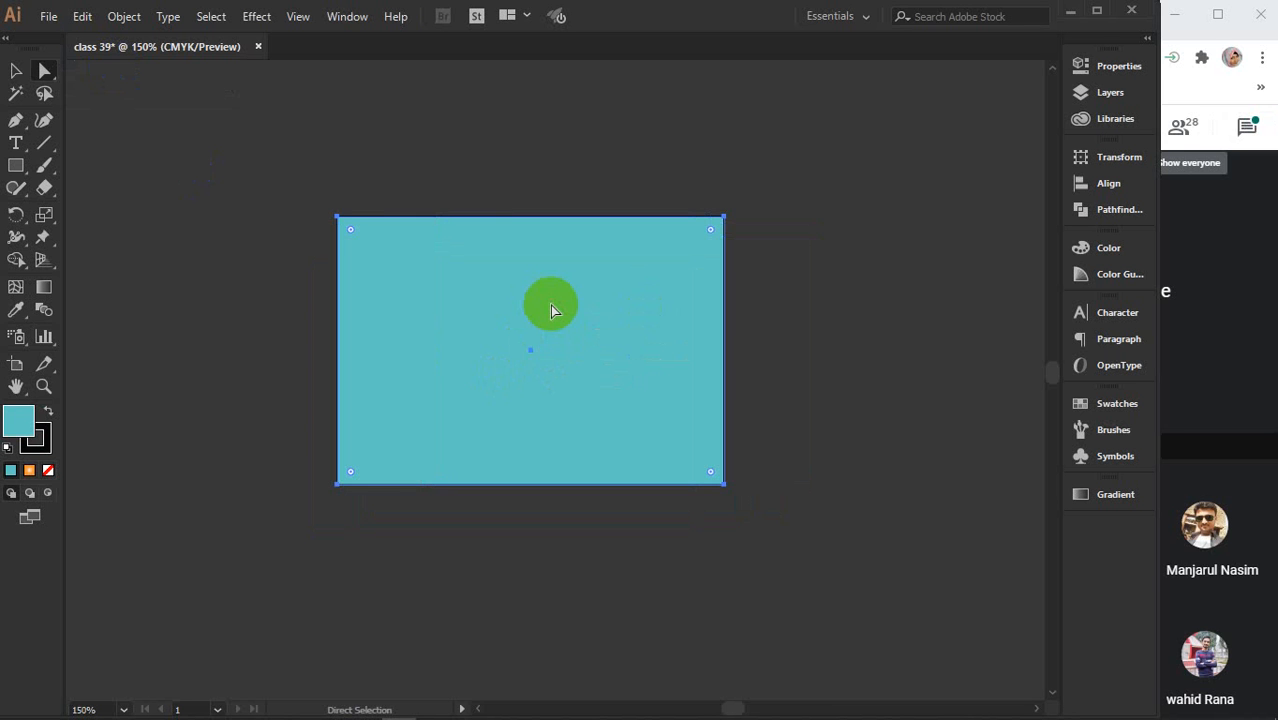
Try the rectangle's corner points and widgets with the Direct Selection Tool, pulling the upper-left widget outward
click(338, 216)
click(708, 230)
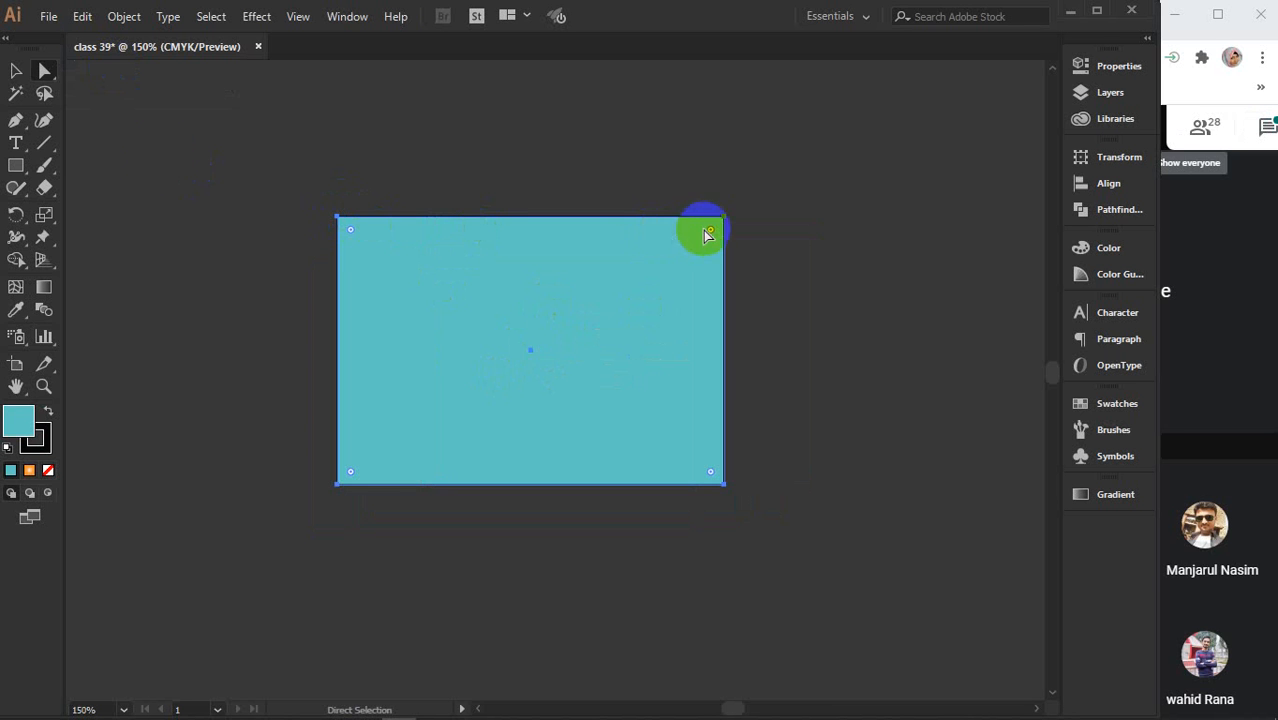
click(351, 227)
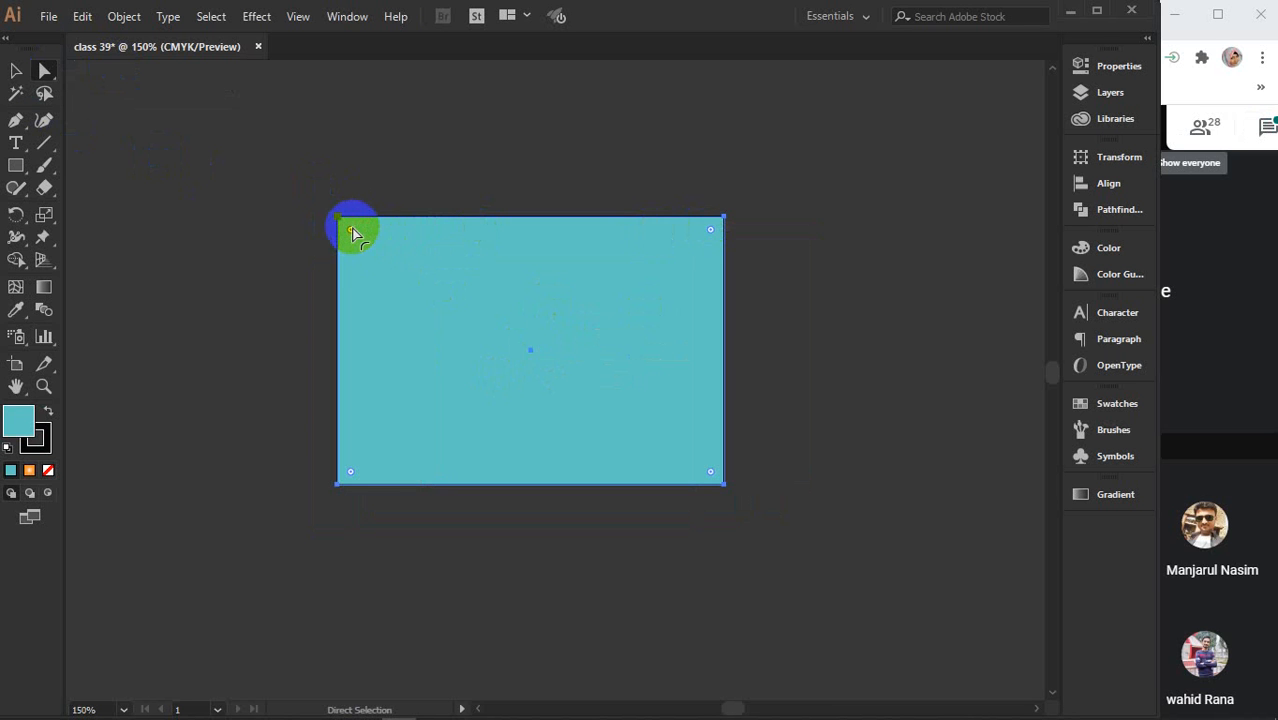
drag(352, 234, 307, 192)
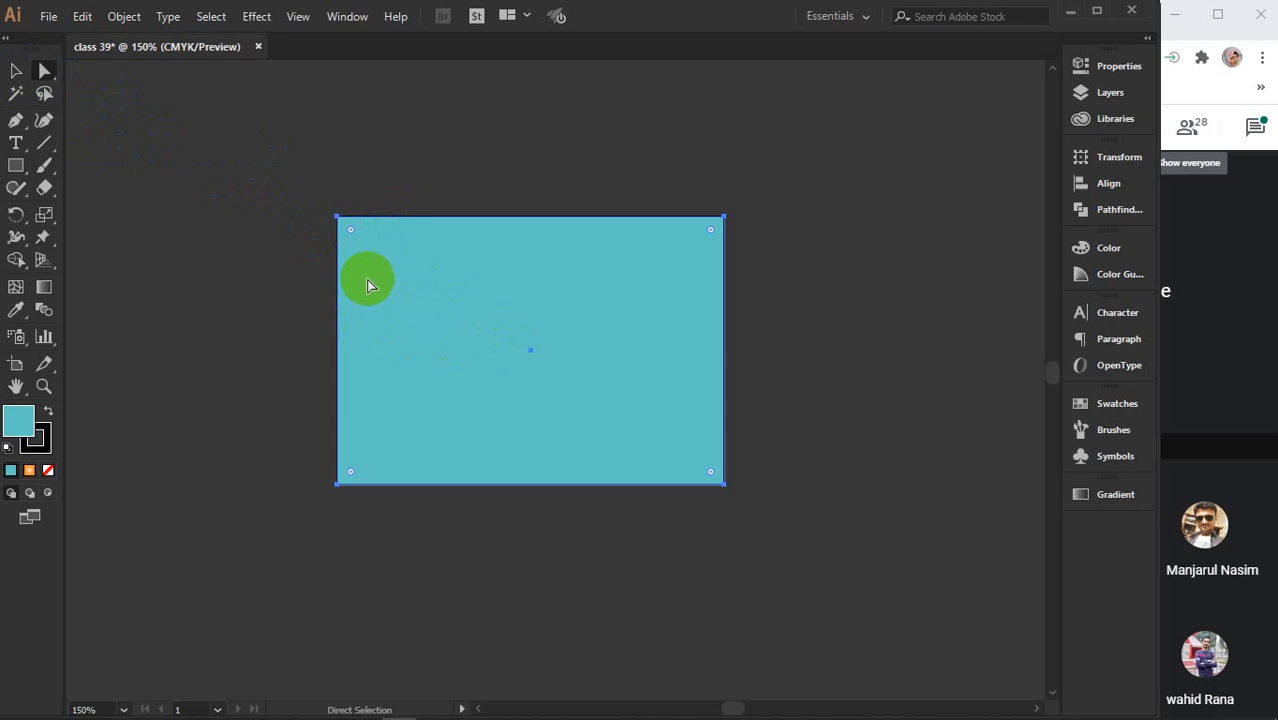
Distort the rectangle by moving its upper-left anchor point inward and shifting its left edge up and right
click(345, 241)
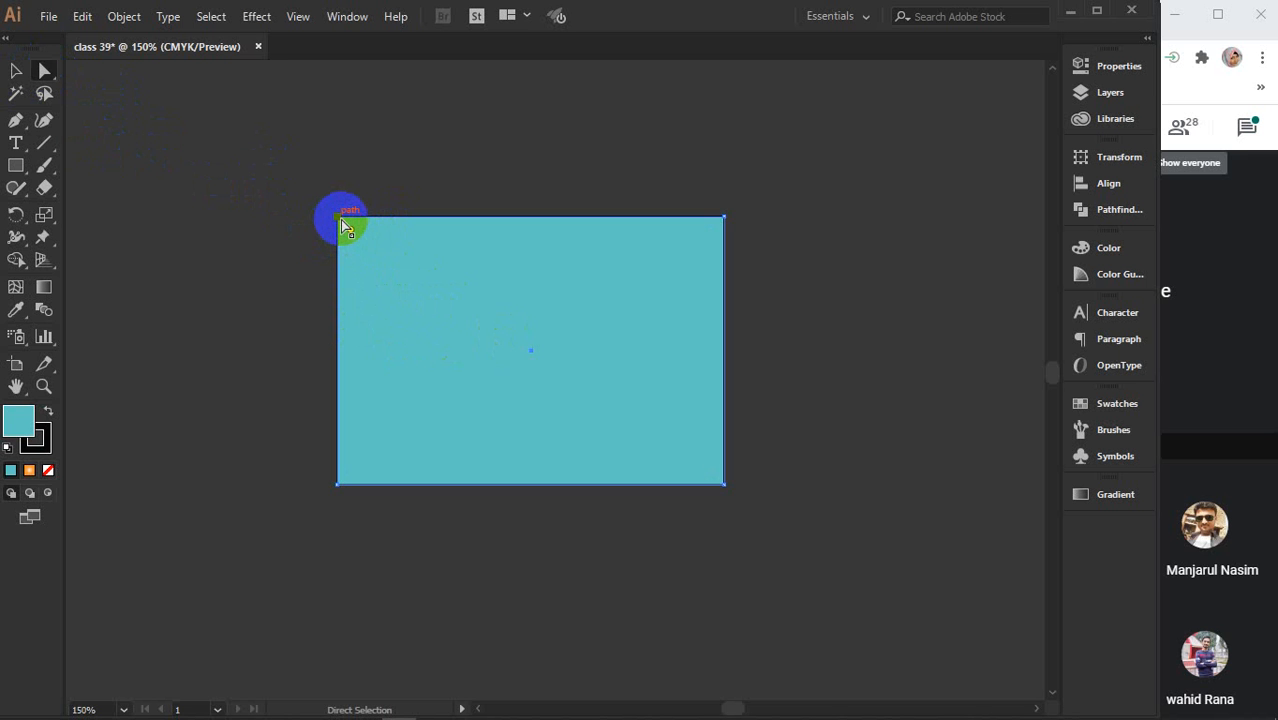
drag(341, 220, 435, 301)
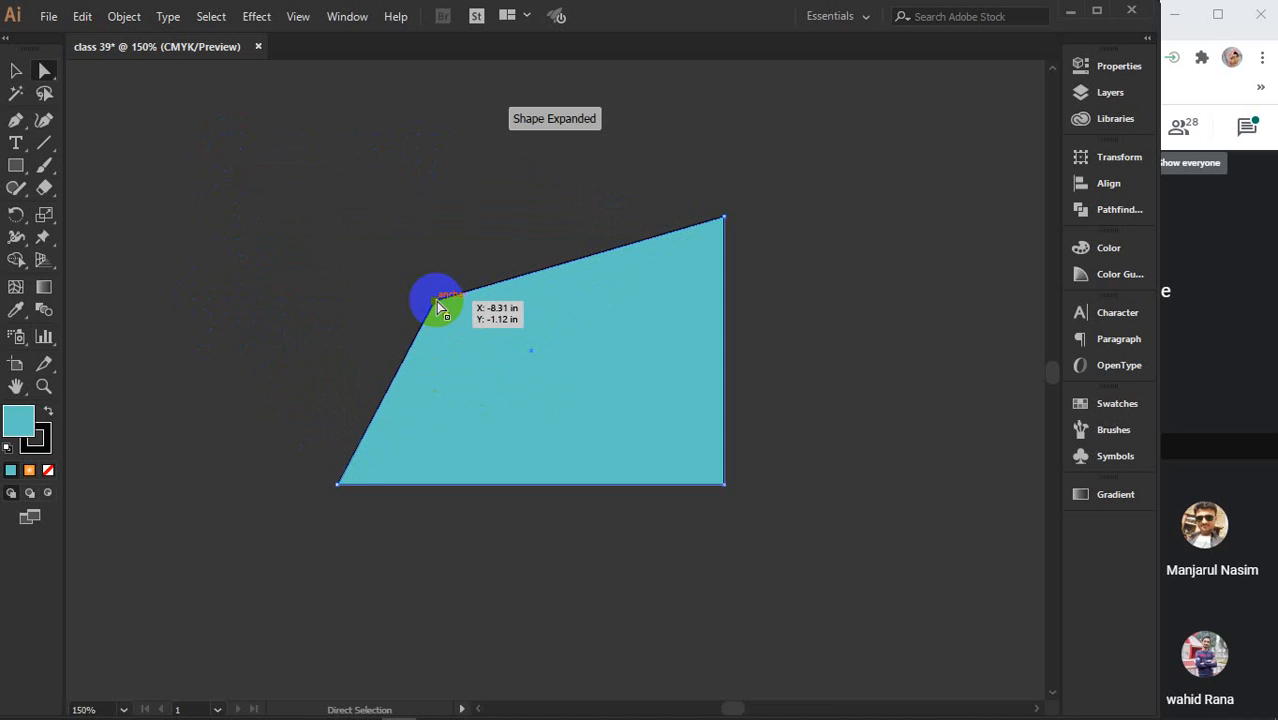
click(337, 485)
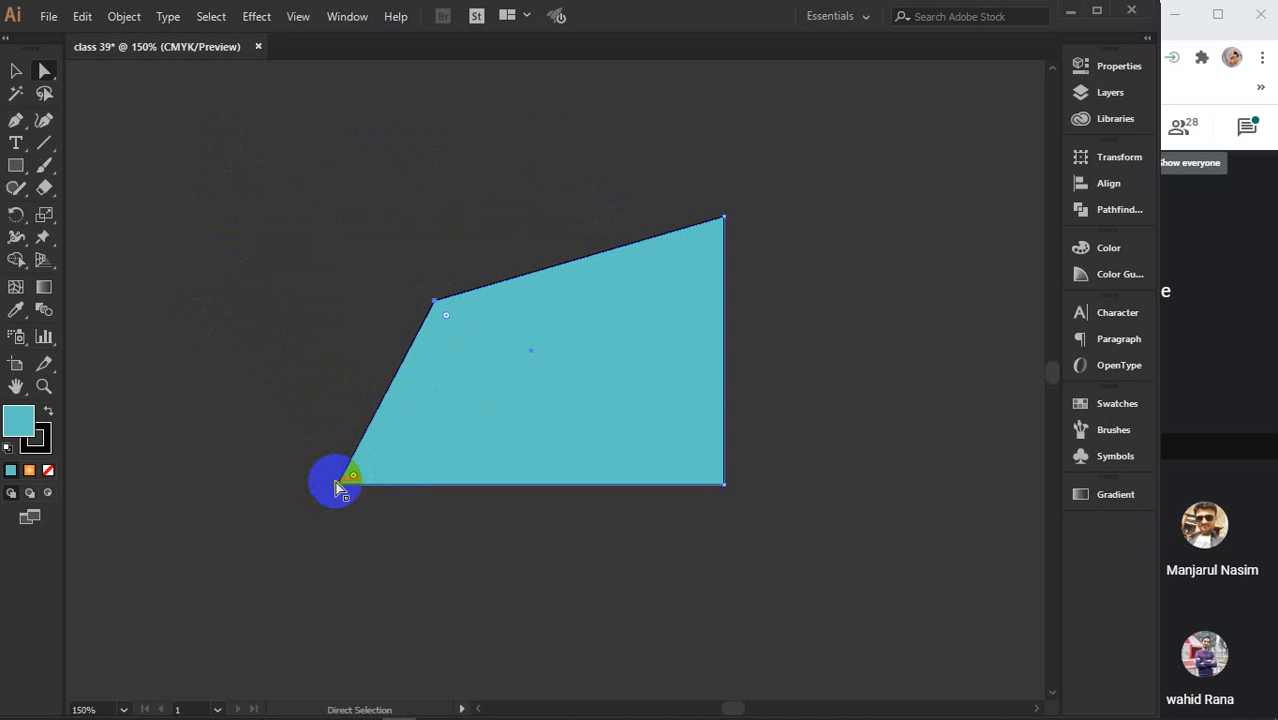
drag(339, 484, 366, 434)
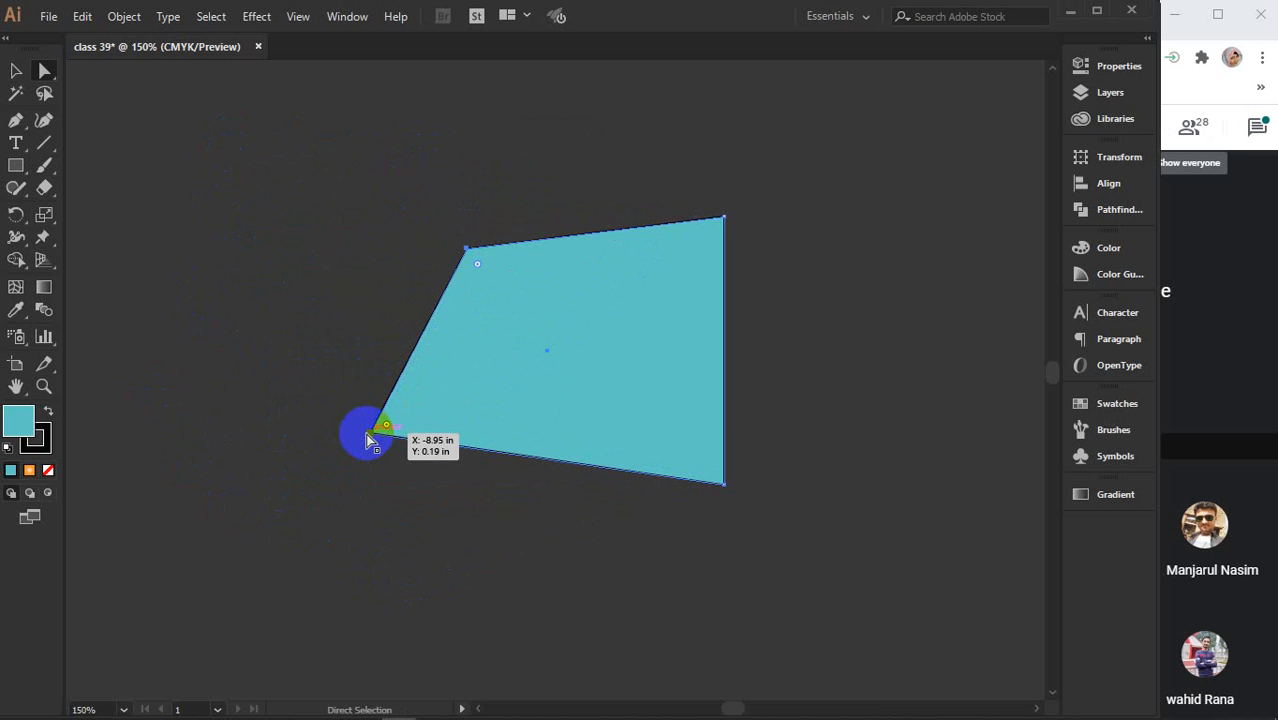
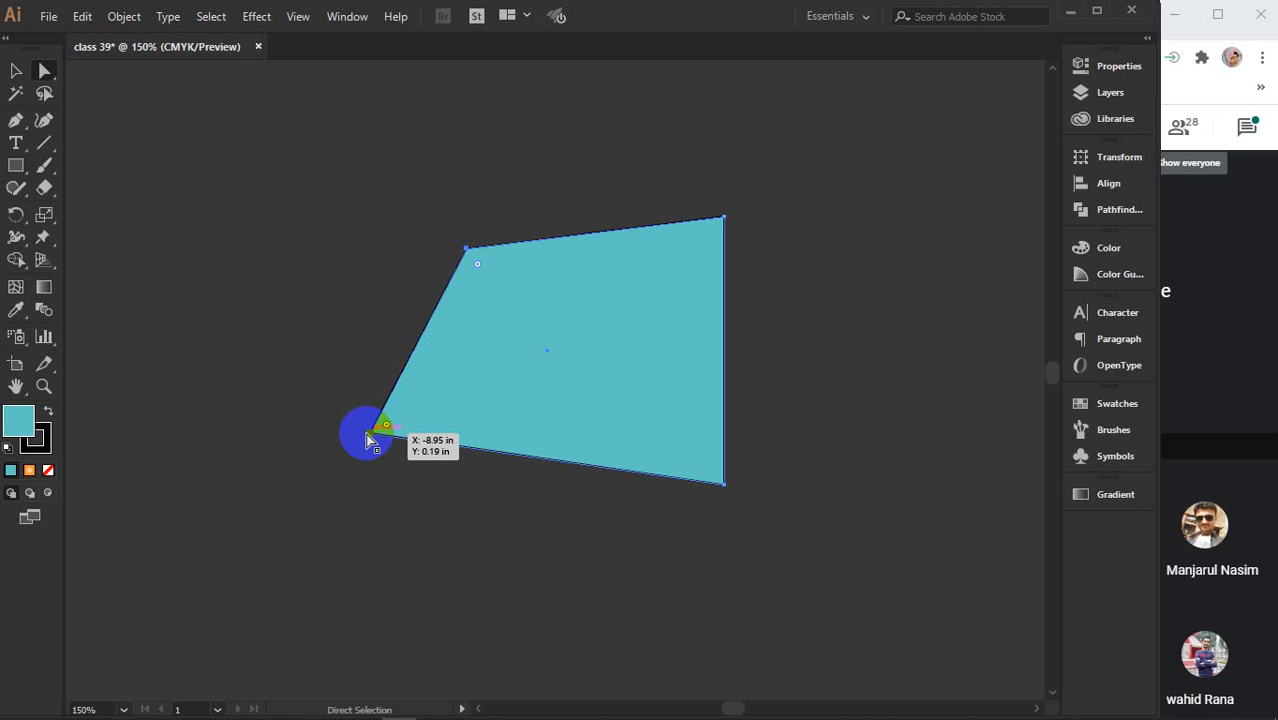
drag(370, 440, 369, 441)
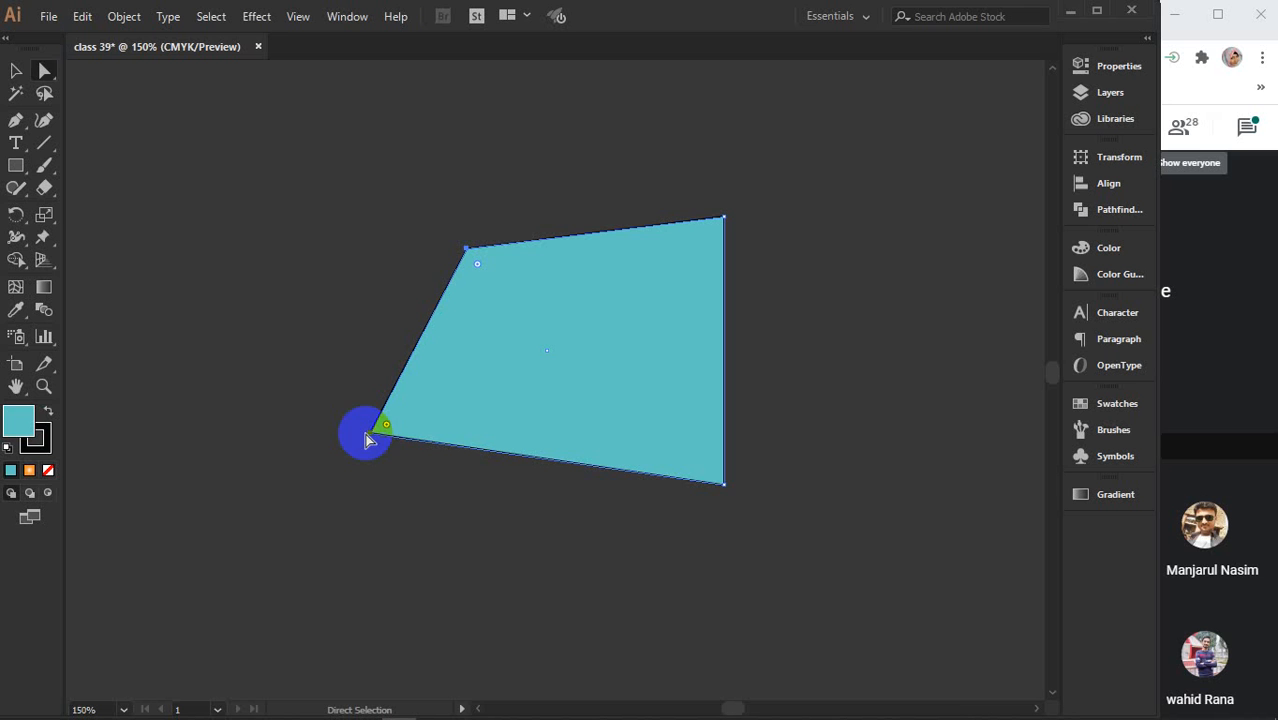
Replace the distorted shape with a turquoise square about 2.6 in wide, and delete the leftover vertical line
click(16, 166)
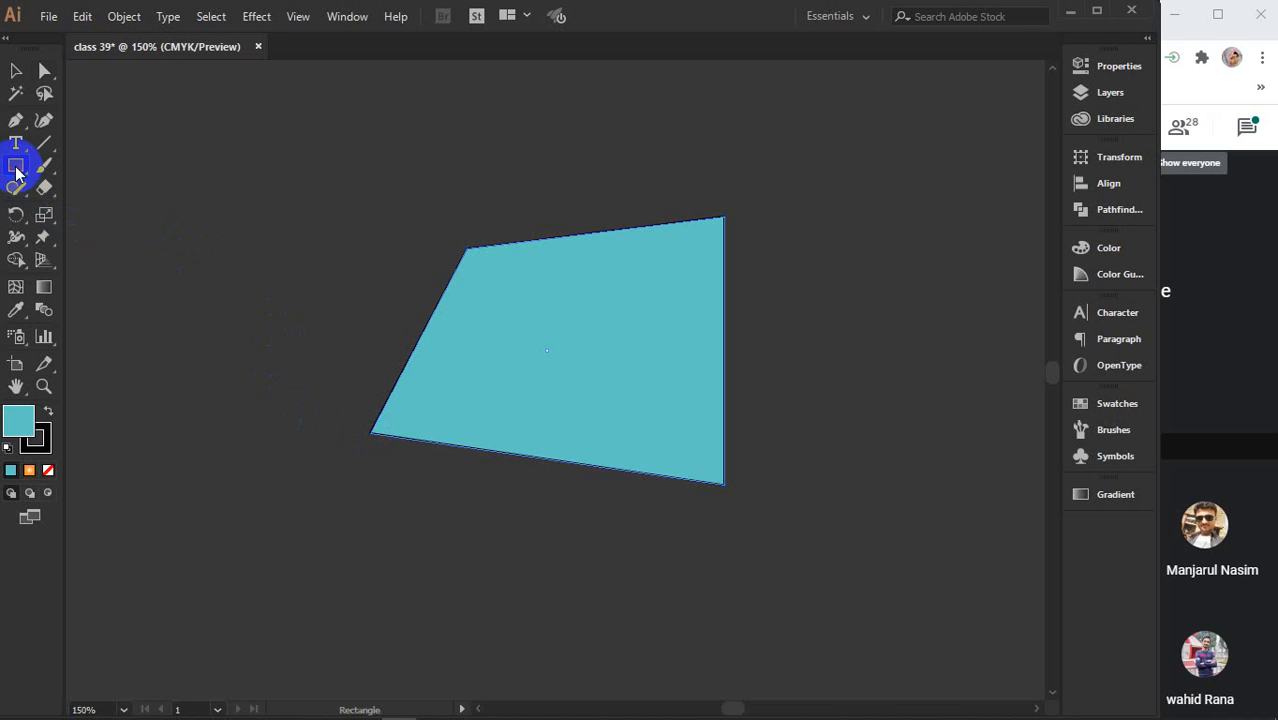
key(Delete)
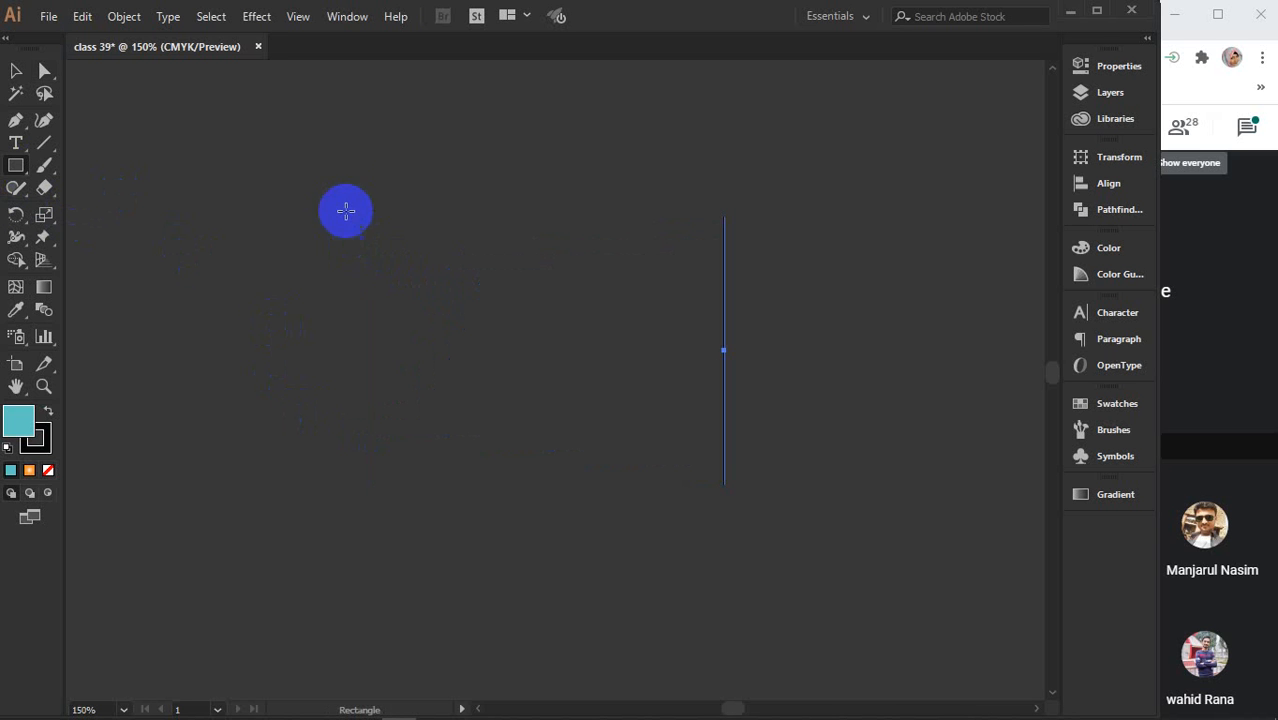
drag(340, 191, 604, 455)
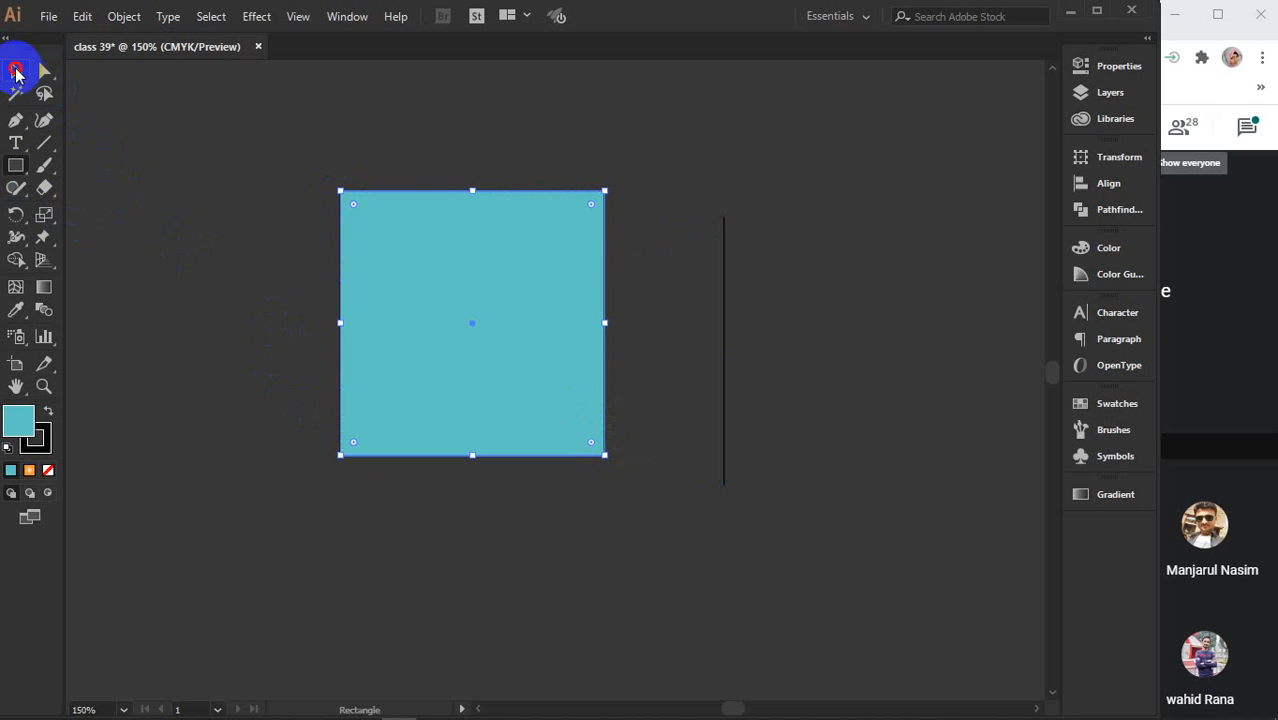
click(16, 72)
drag(745, 191, 697, 497)
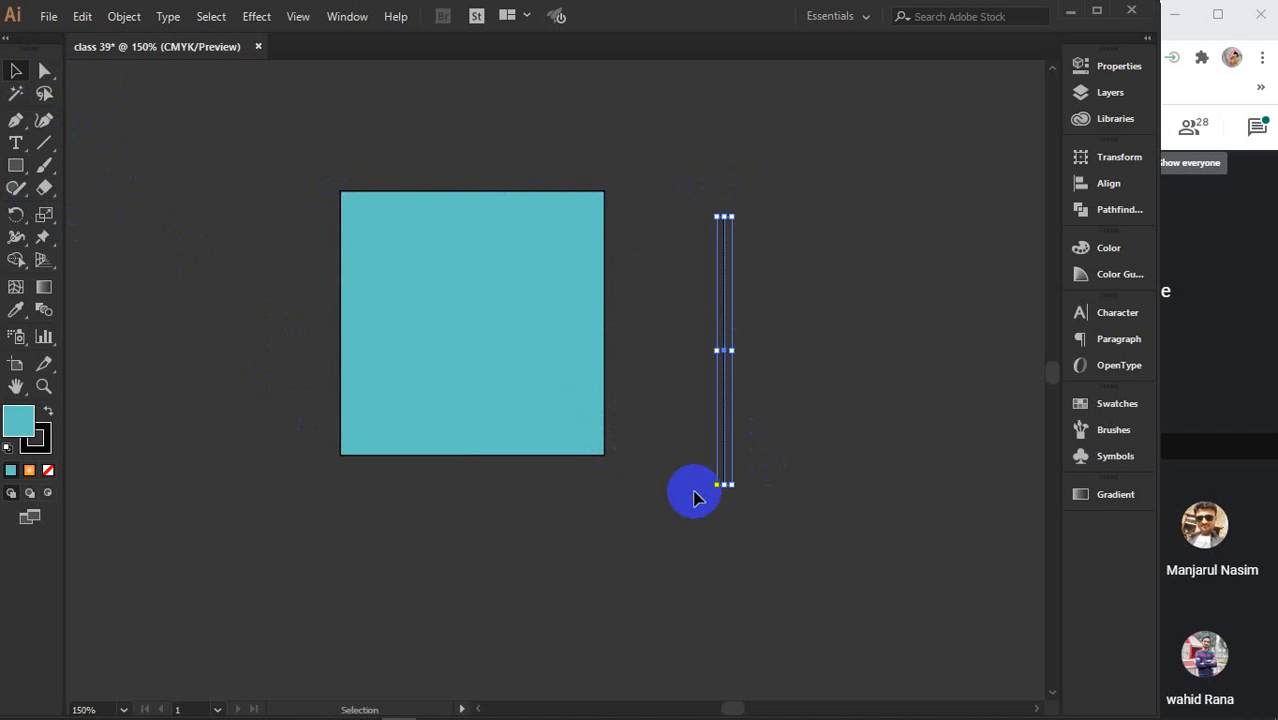
key(Delete)
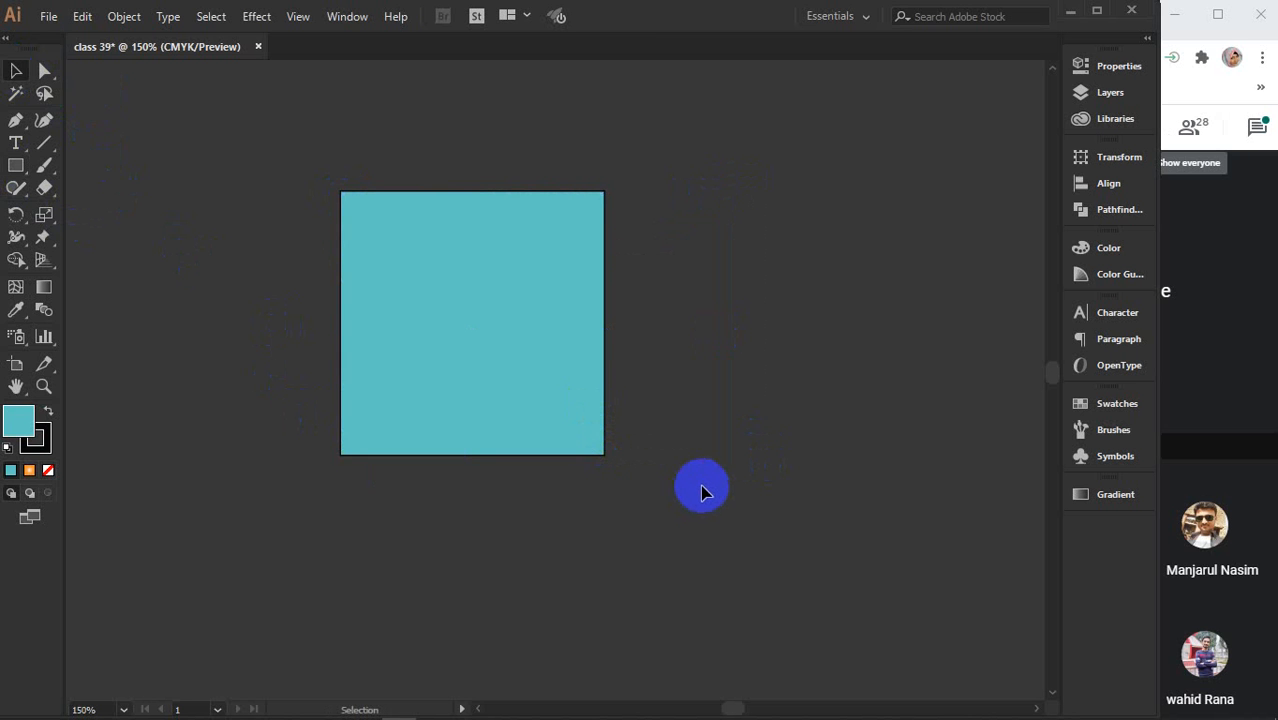
Move the turquoise square onto the middle of the white artboard
click(578, 408)
scroll(579, 408, down, 2)
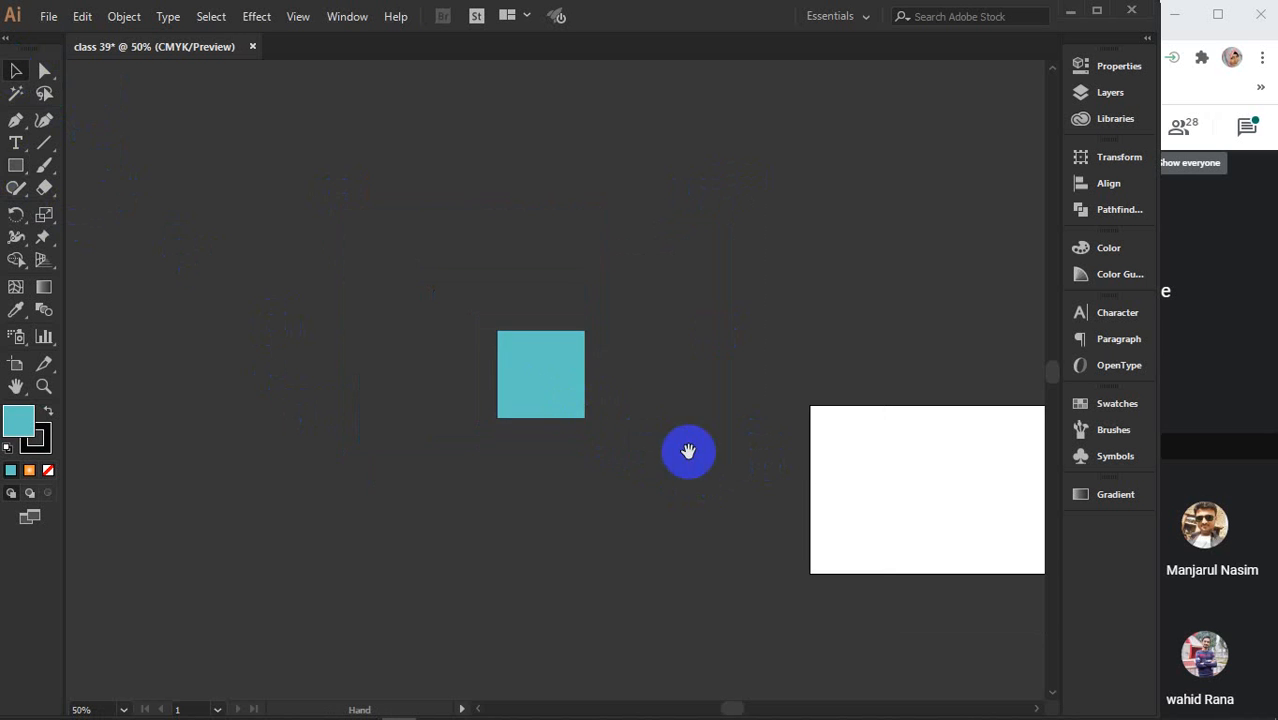
drag(688, 451, 485, 322)
drag(325, 253, 587, 422)
scroll(727, 378, up, 3)
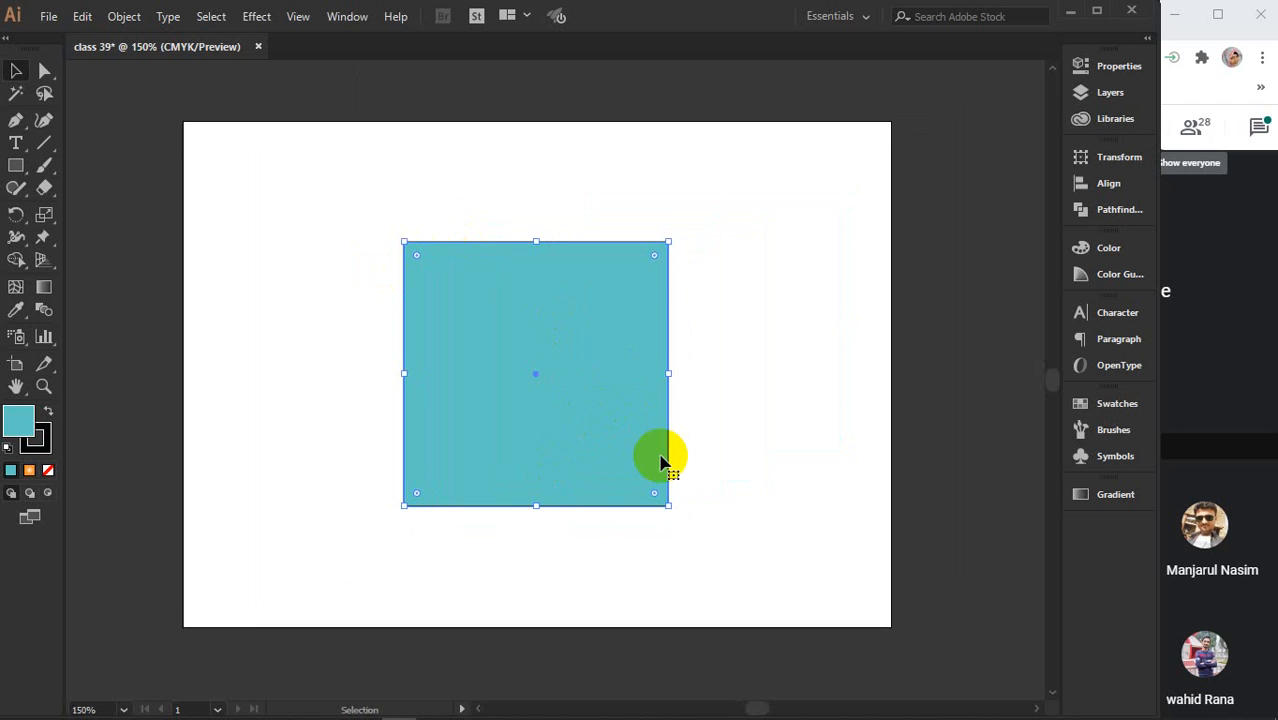
Select the square's upper-left anchor point with the Direct Selection Tool and review its properties
click(44, 70)
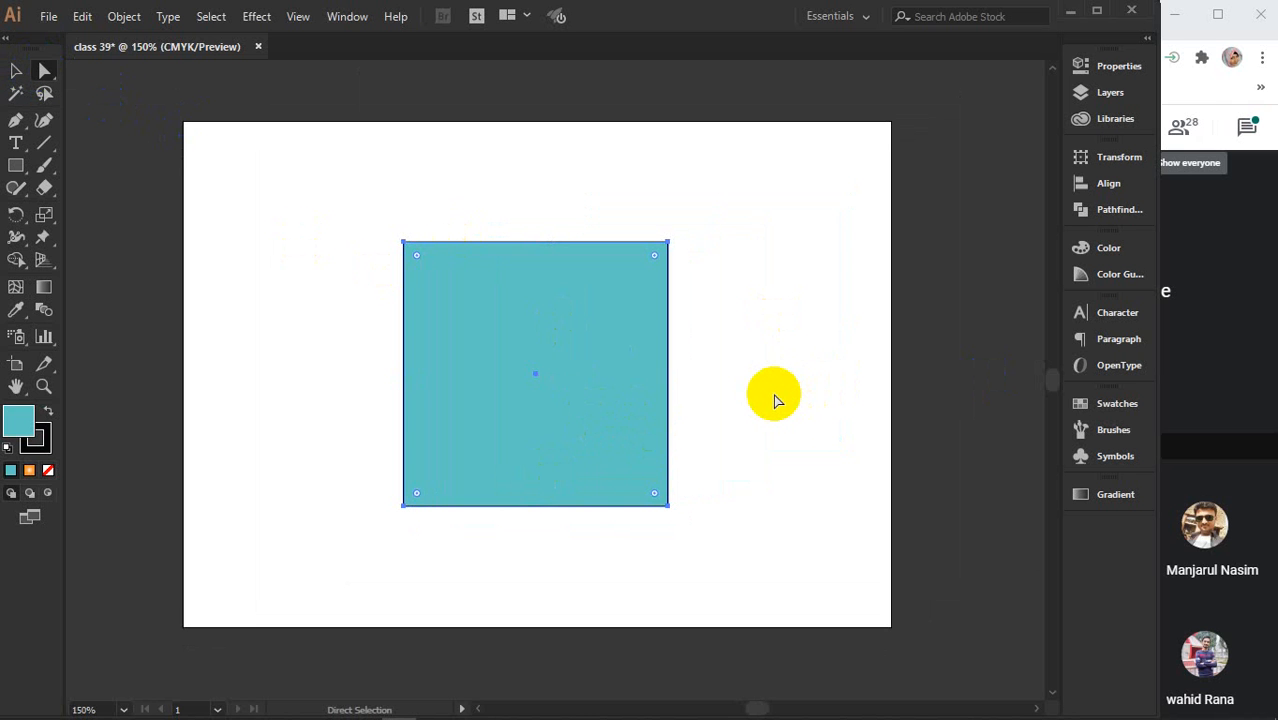
click(1113, 72)
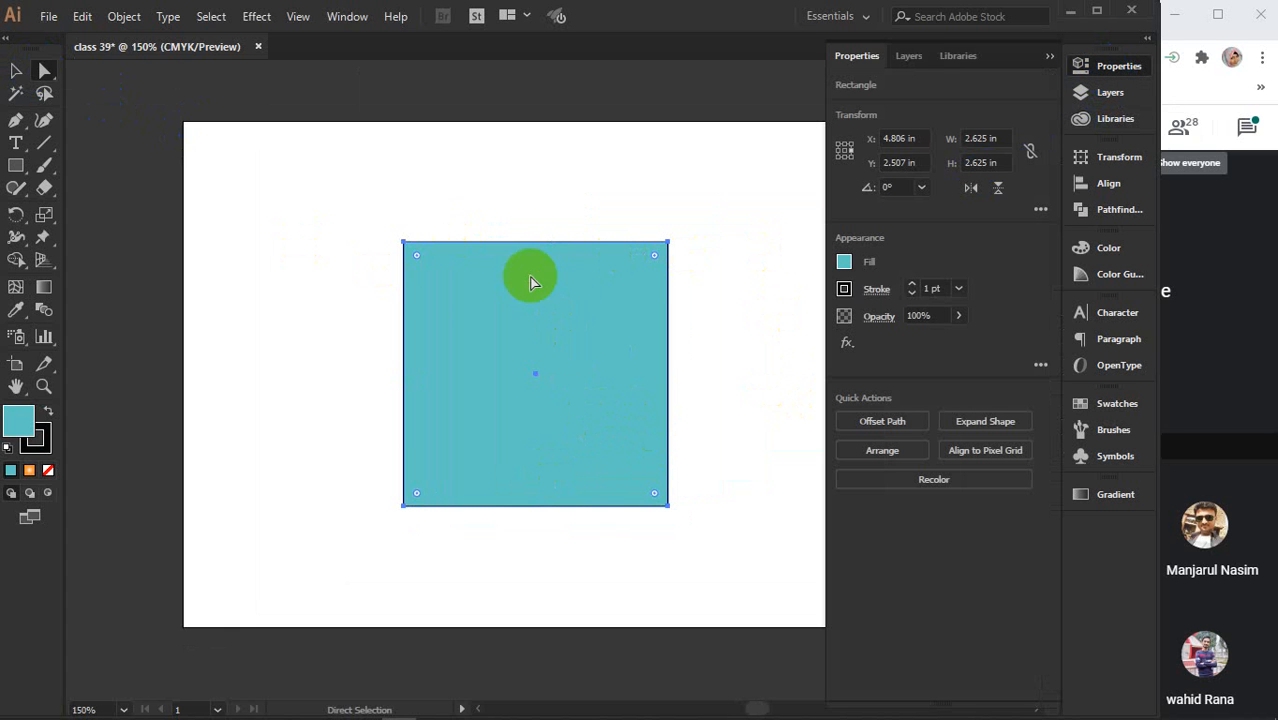
click(403, 243)
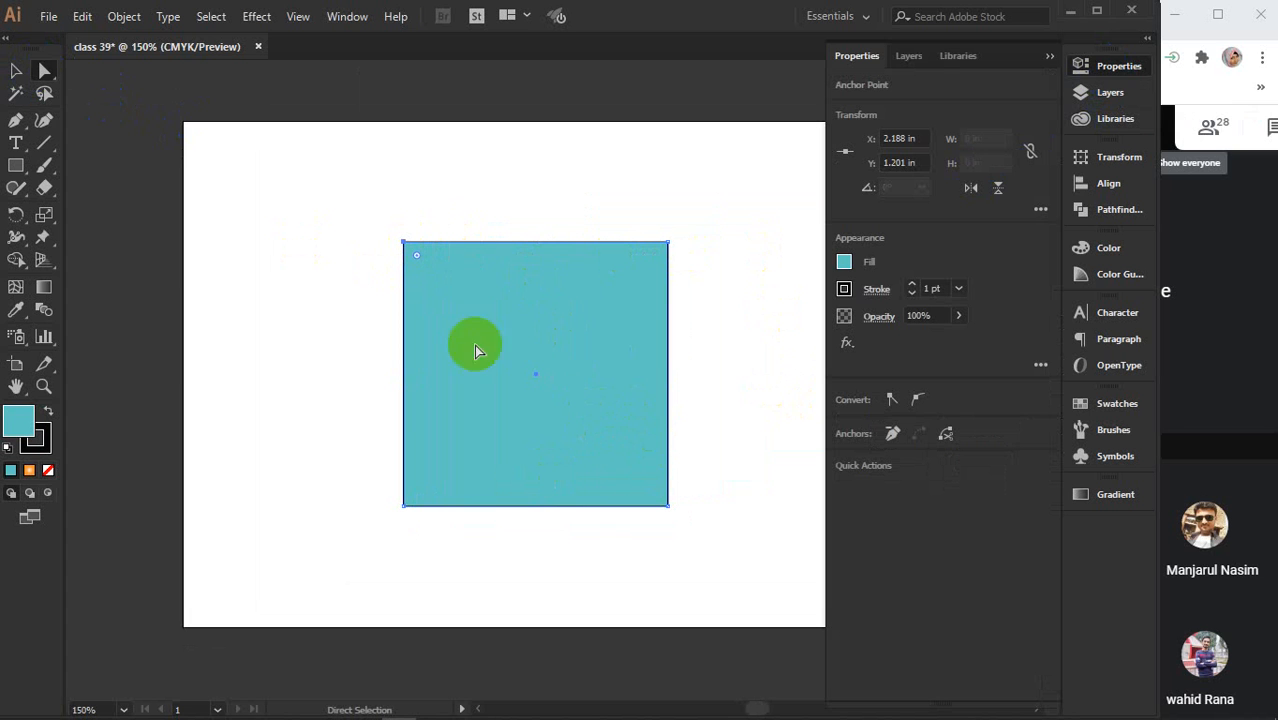
click(1051, 58)
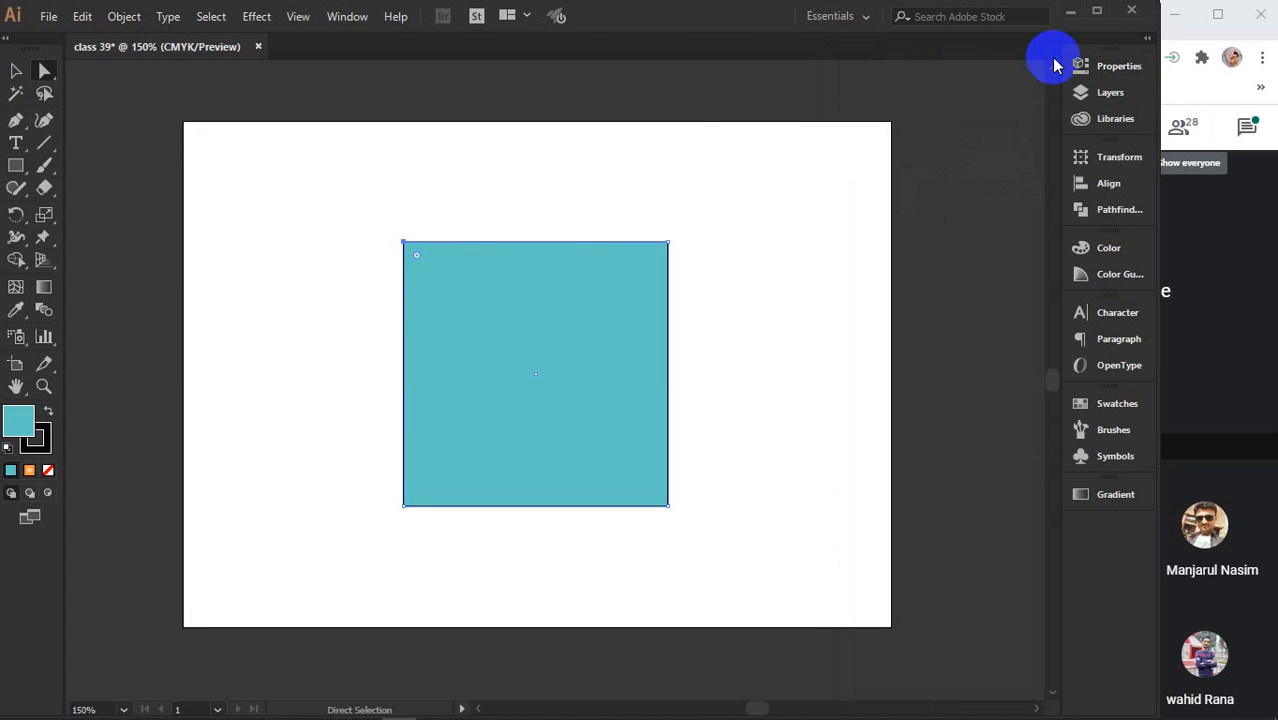
Show the Control bar and convert the square's upper-left anchor point to smooth
click(345, 18)
click(445, 82)
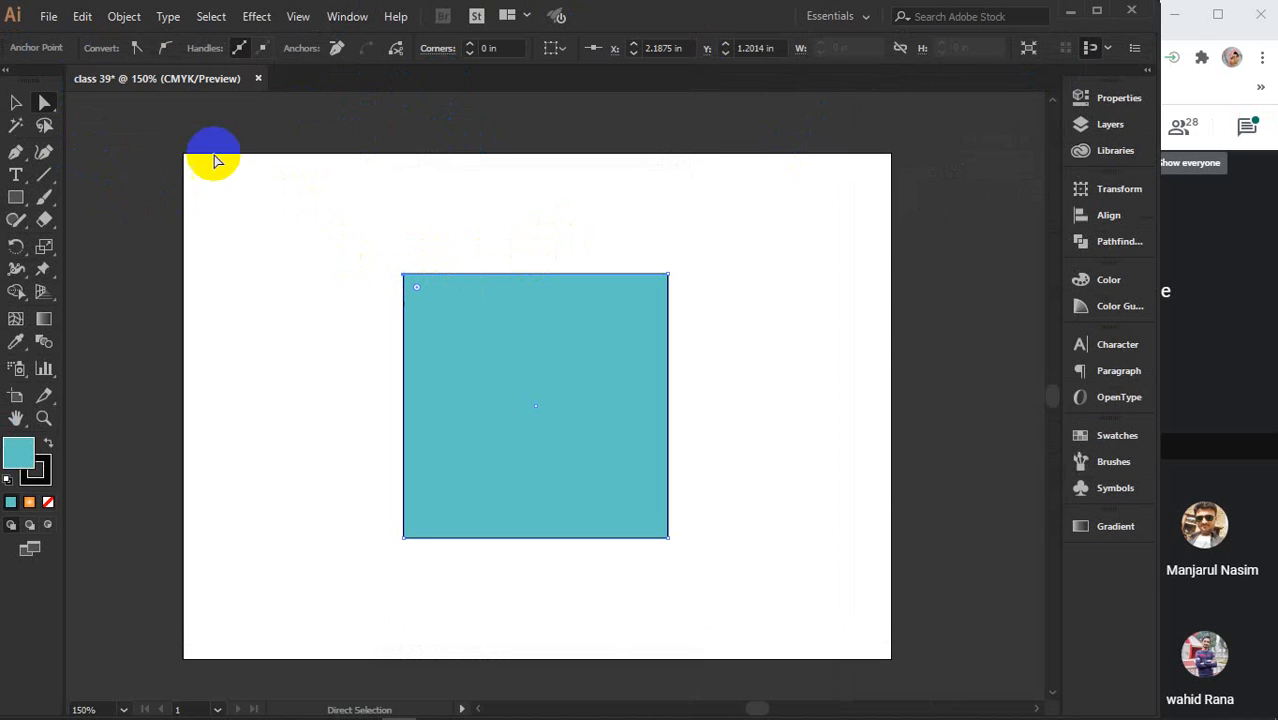
click(166, 52)
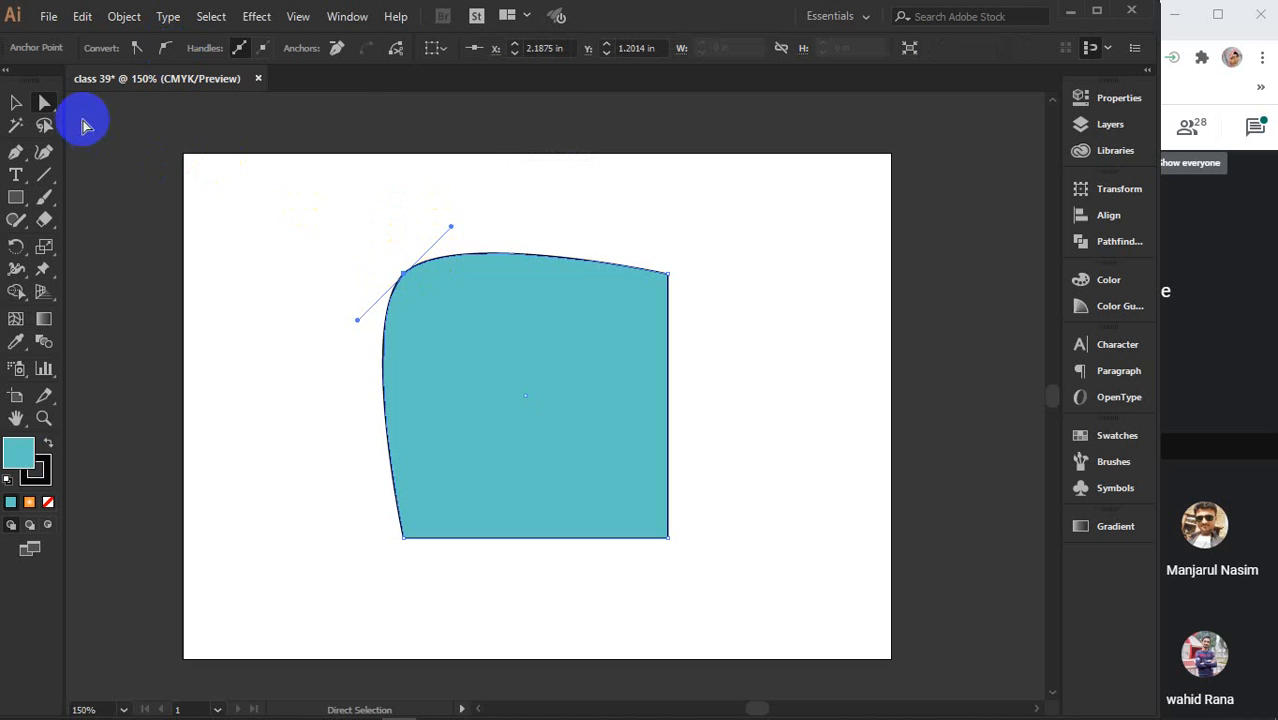
Move the smooth upper-left anchor point inward to about X 3.05 in, Y 1.98 in
click(412, 275)
click(410, 275)
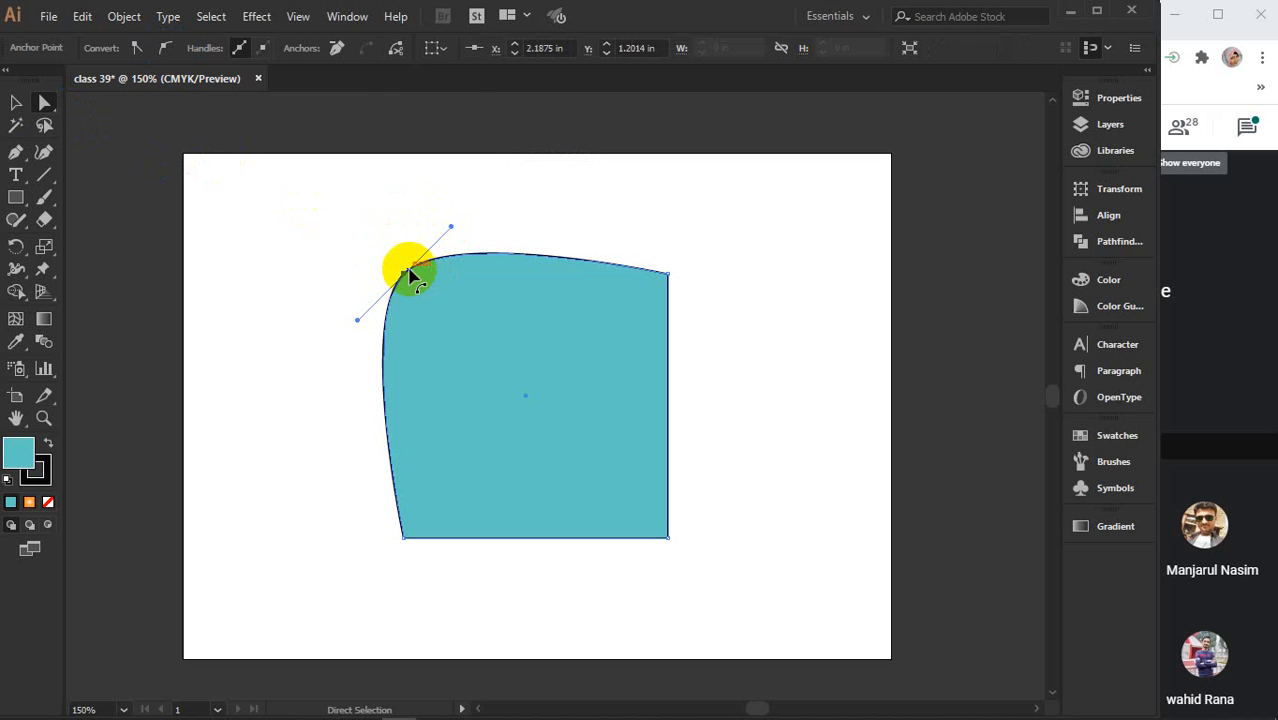
drag(410, 275, 491, 358)
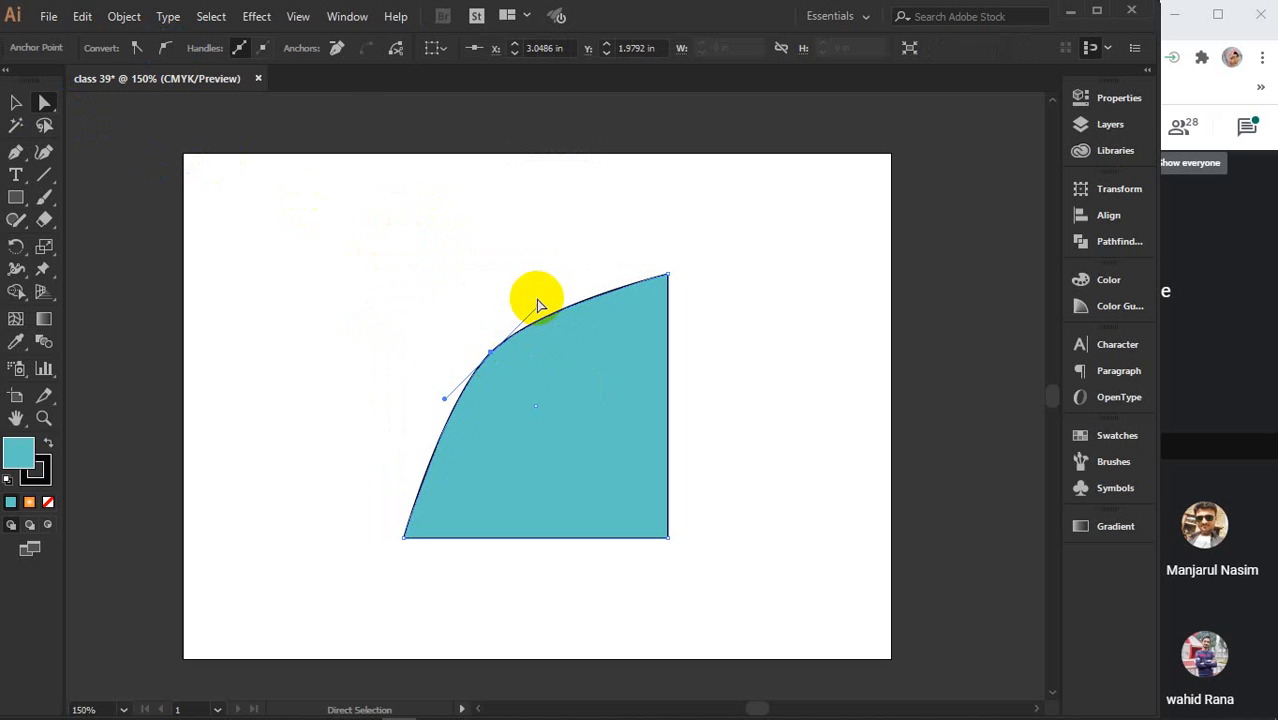
Reshape the curve with the smooth anchor's direction handles, moving the upper handle independently up and slightly right
drag(538, 307, 548, 254)
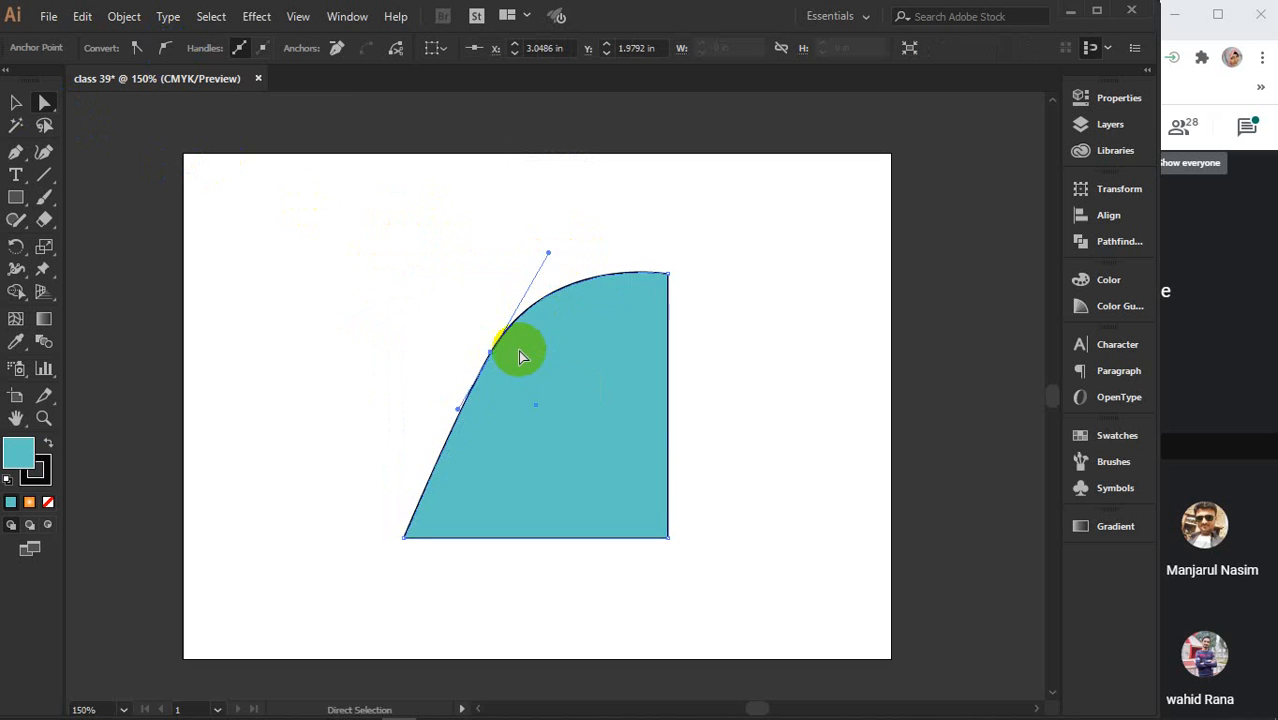
drag(459, 412, 491, 458)
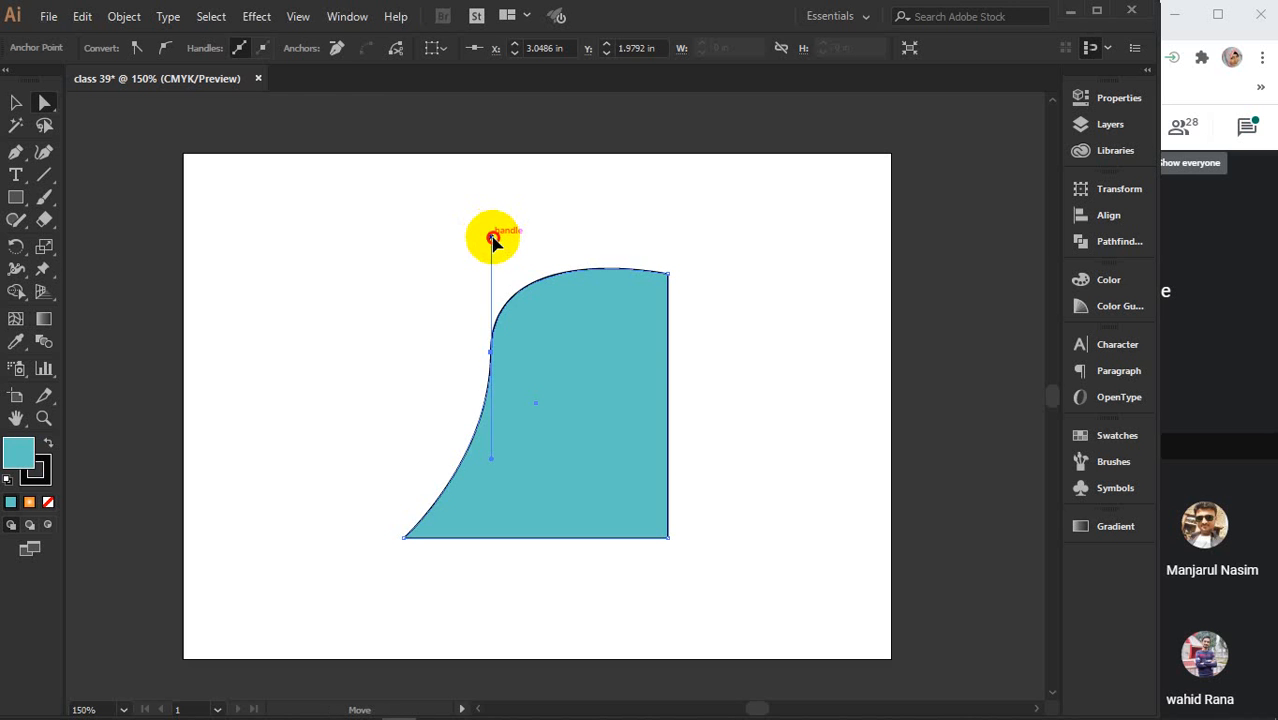
drag(492, 240, 519, 201)
alt+click(507, 434)
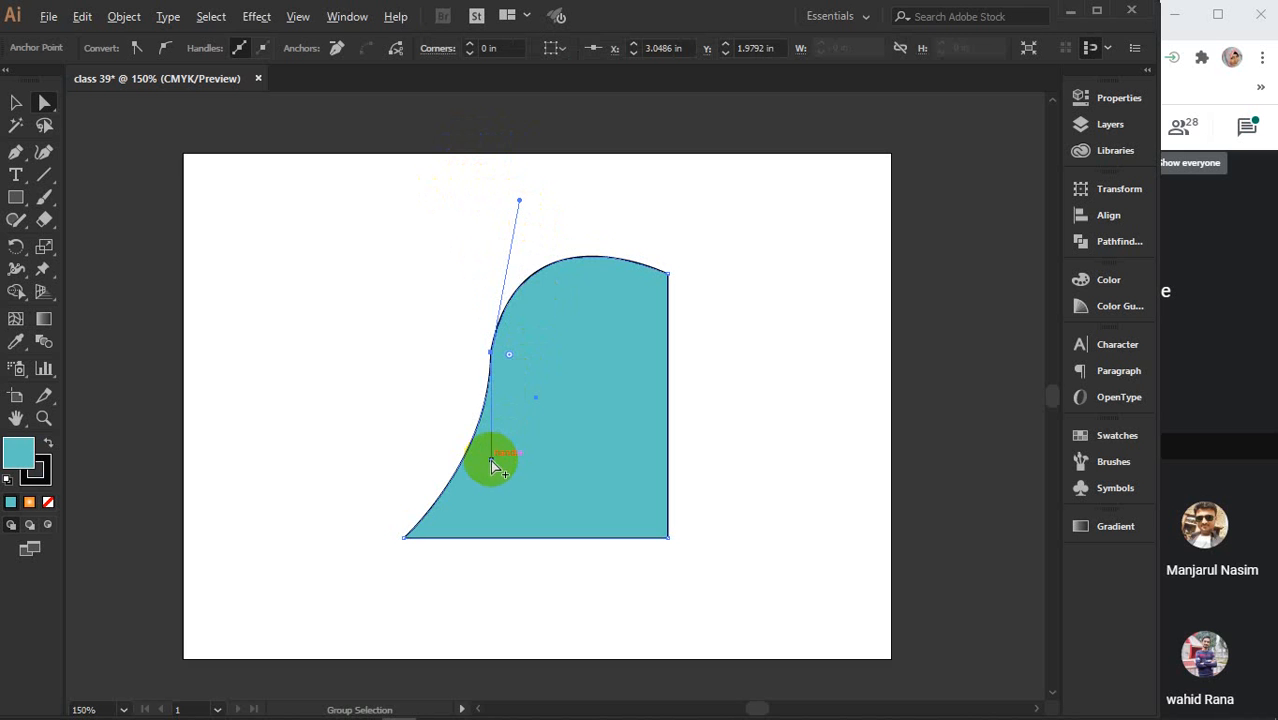
Swing the inner anchor point's lower direction handle outward to the left so the left edge bulges into a lobe
drag(491, 462, 312, 406)
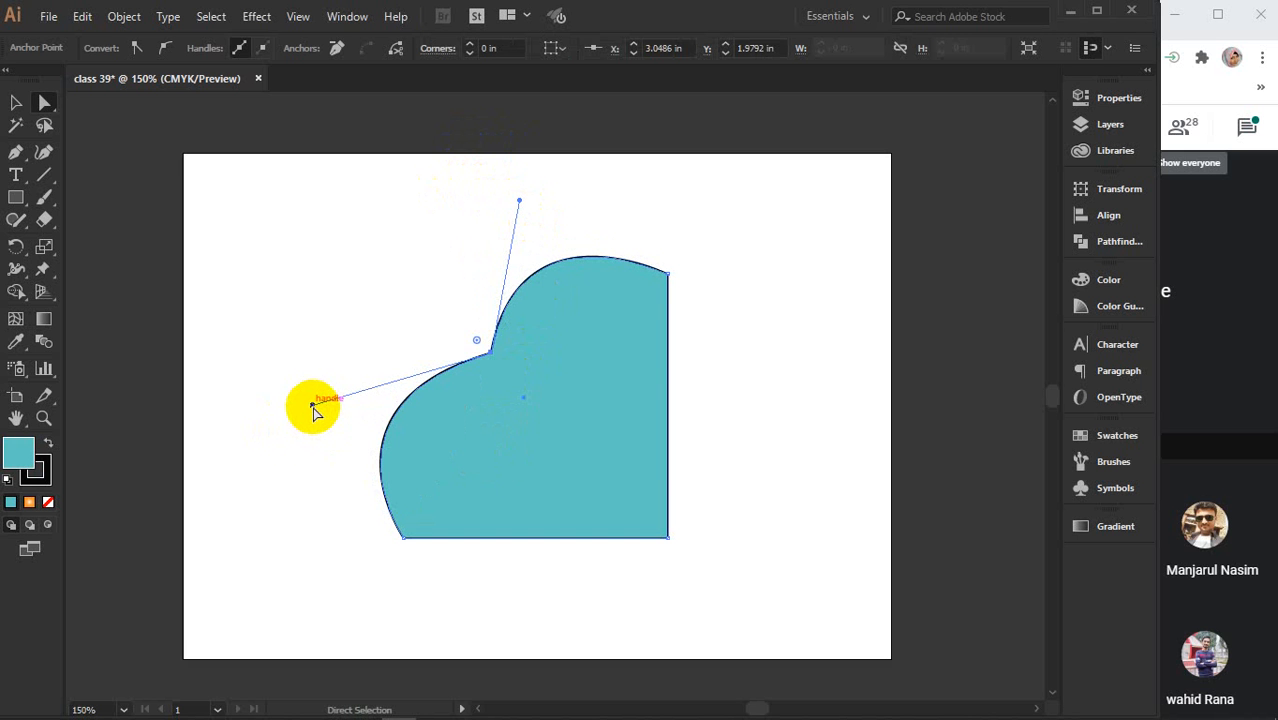
click(593, 421)
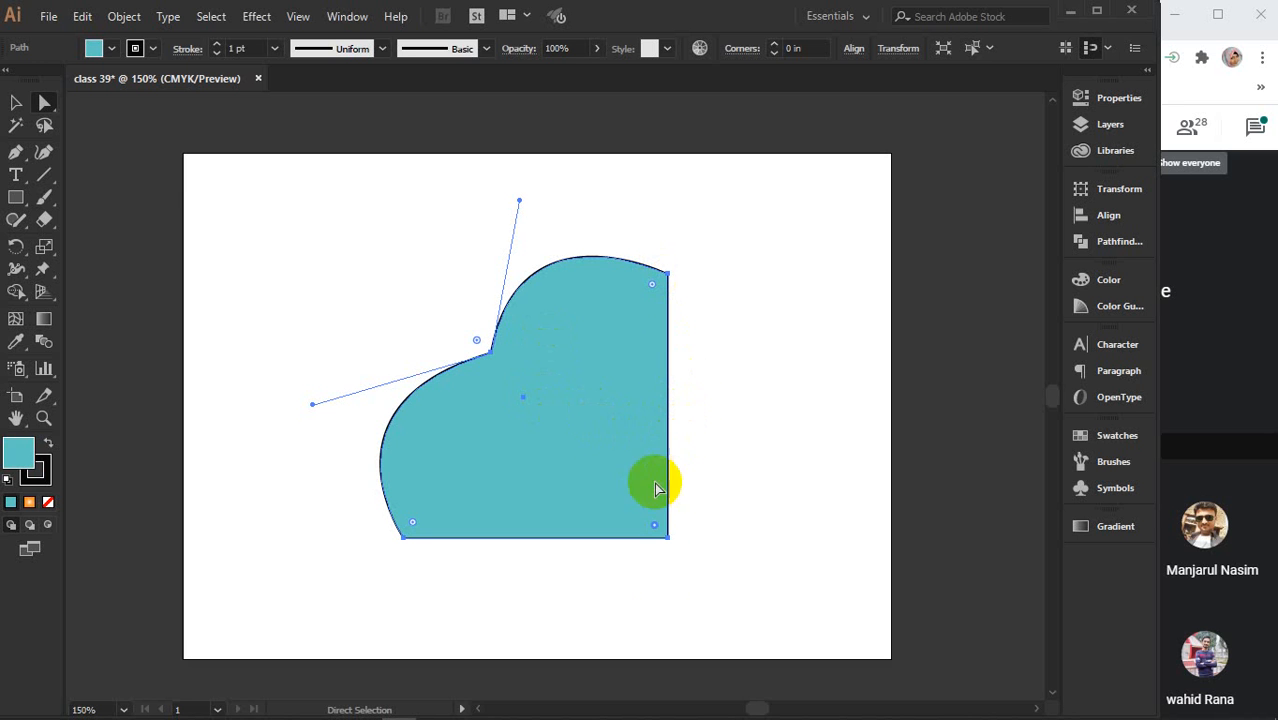
Convert the lower-right anchor point to smooth and move it outward to about X 5.05 in, Y 4.09 in
click(666, 538)
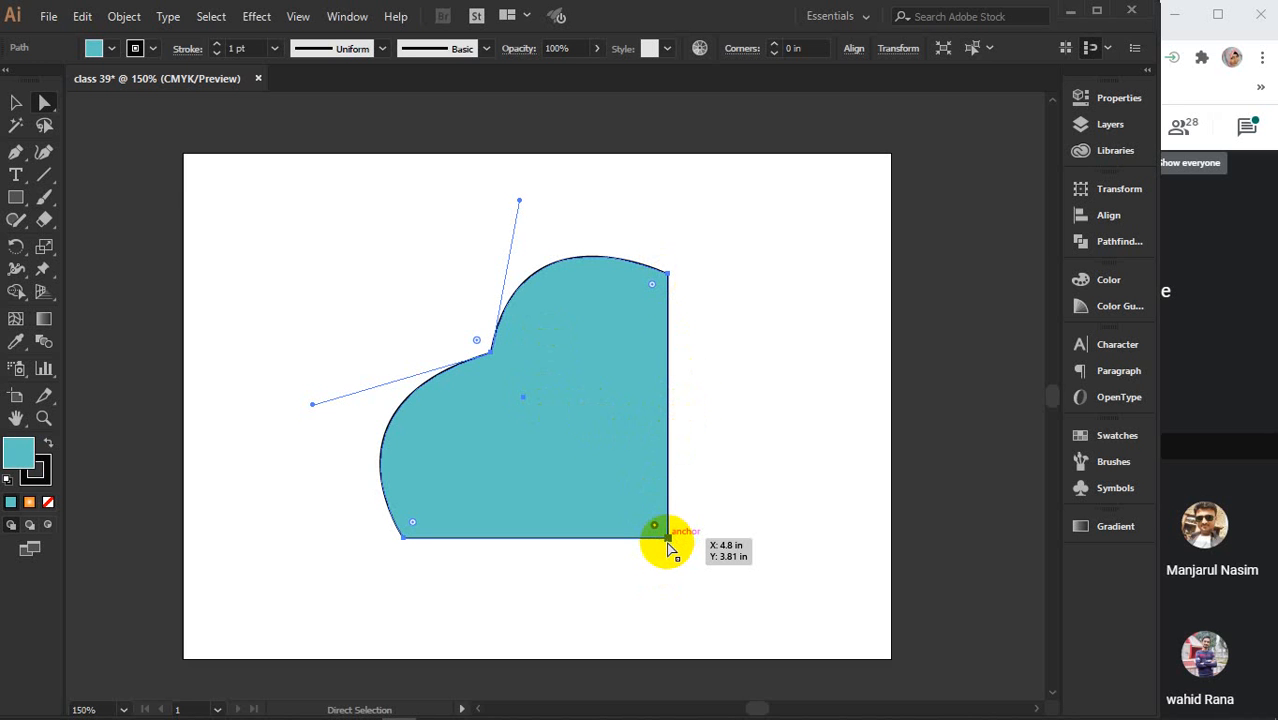
click(667, 539)
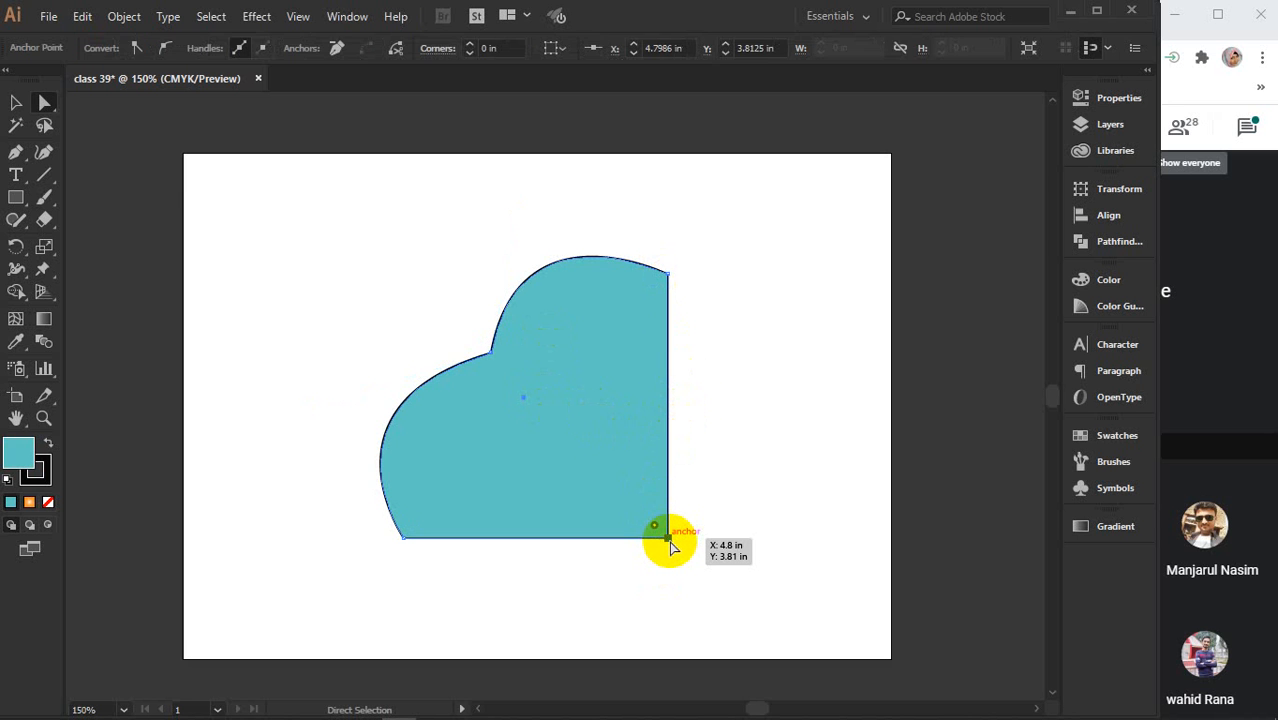
click(166, 48)
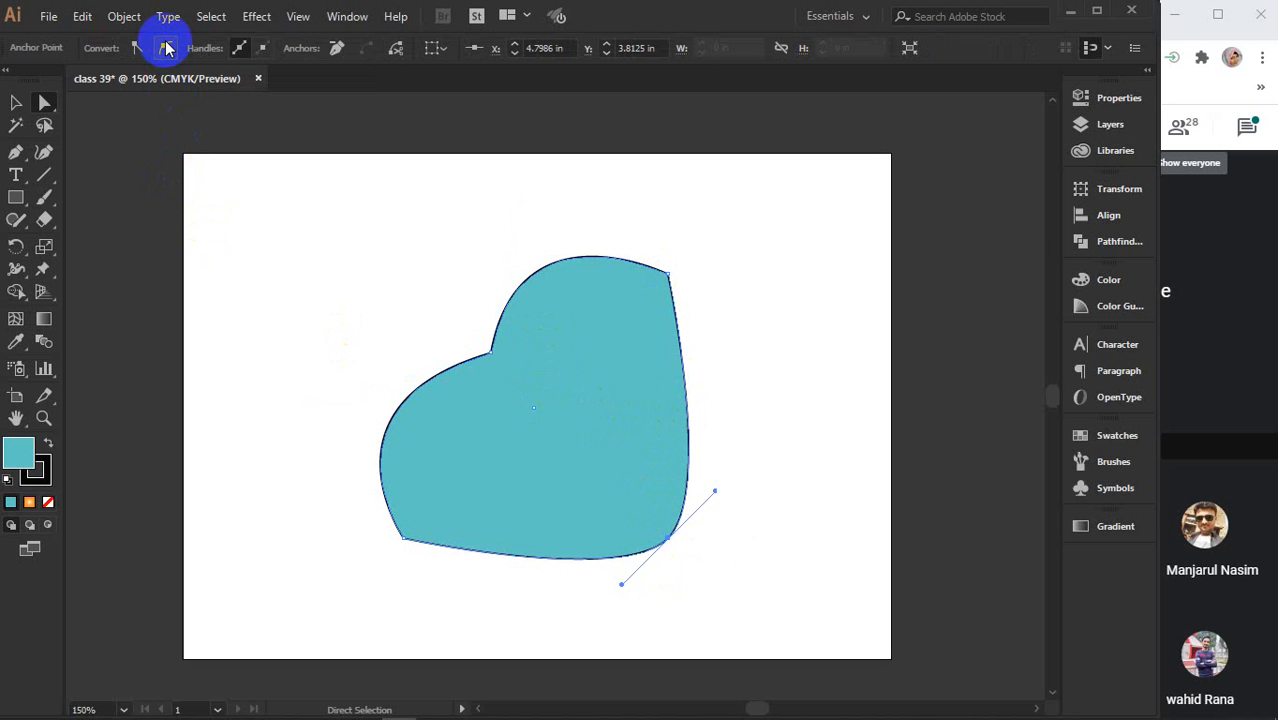
drag(668, 540, 693, 567)
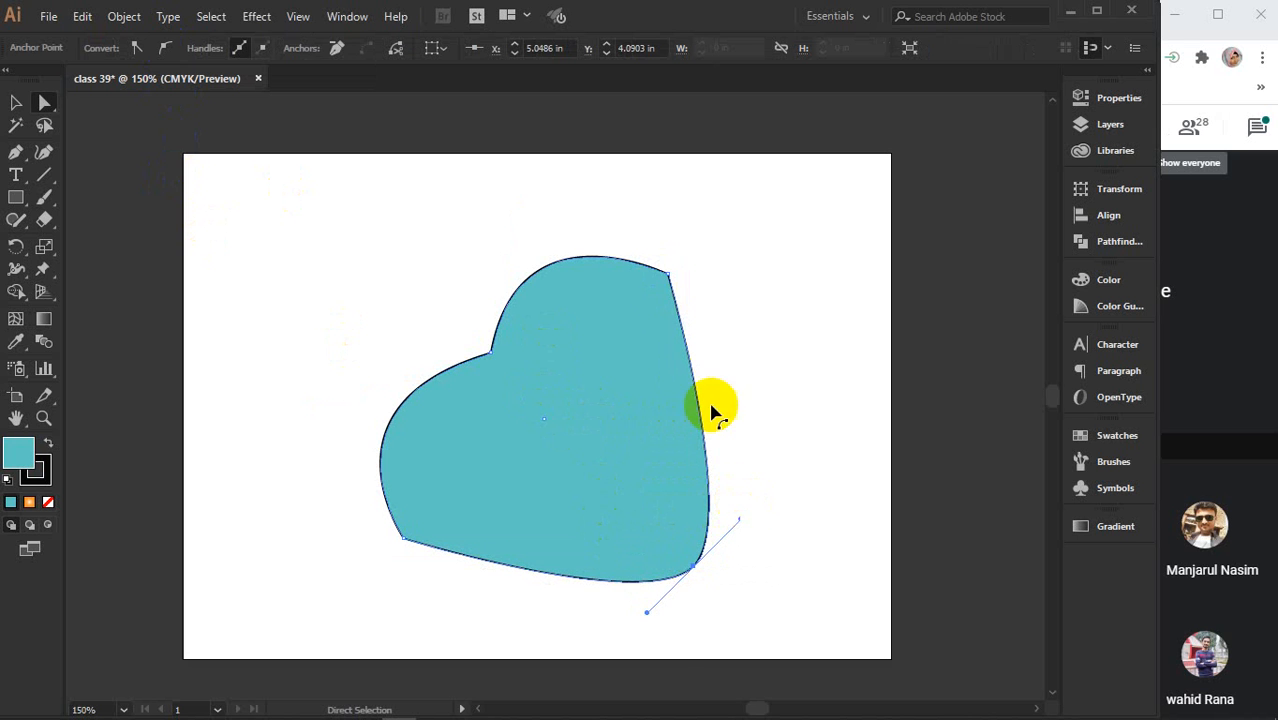
Convert the upper-right and lower-left anchor points to smooth and hide handles for multiple selected anchor points
click(669, 277)
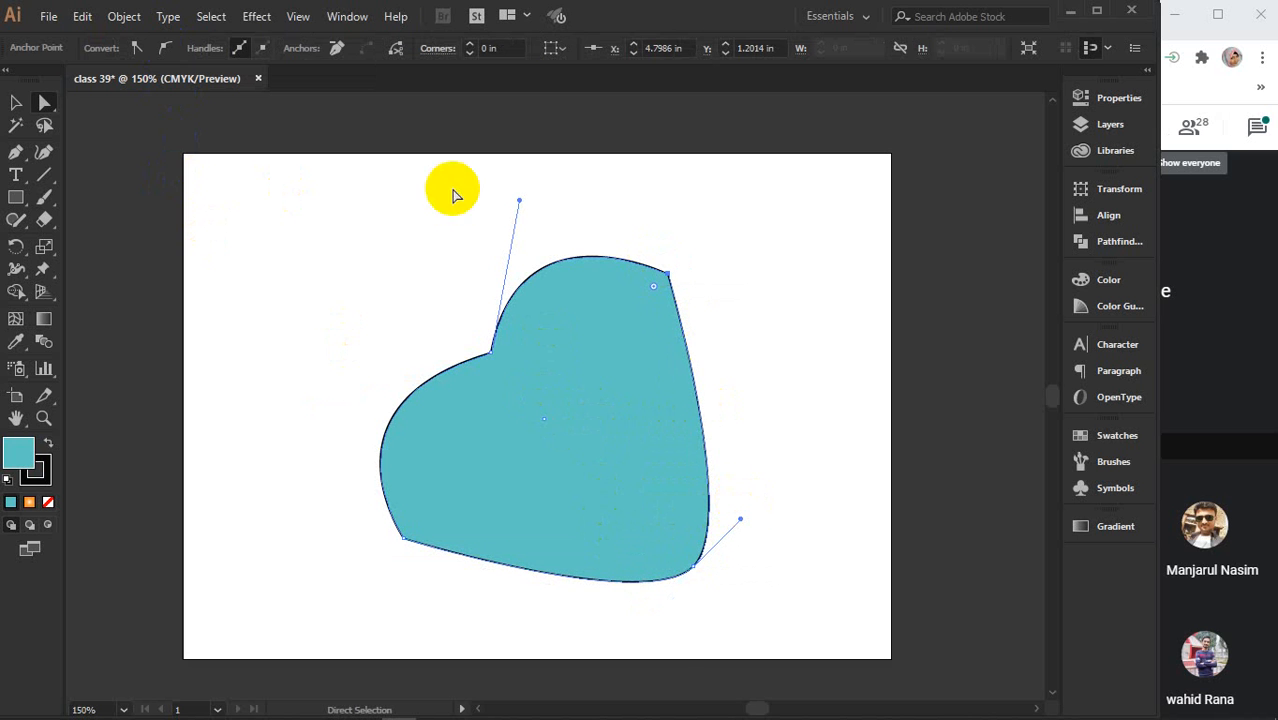
click(163, 47)
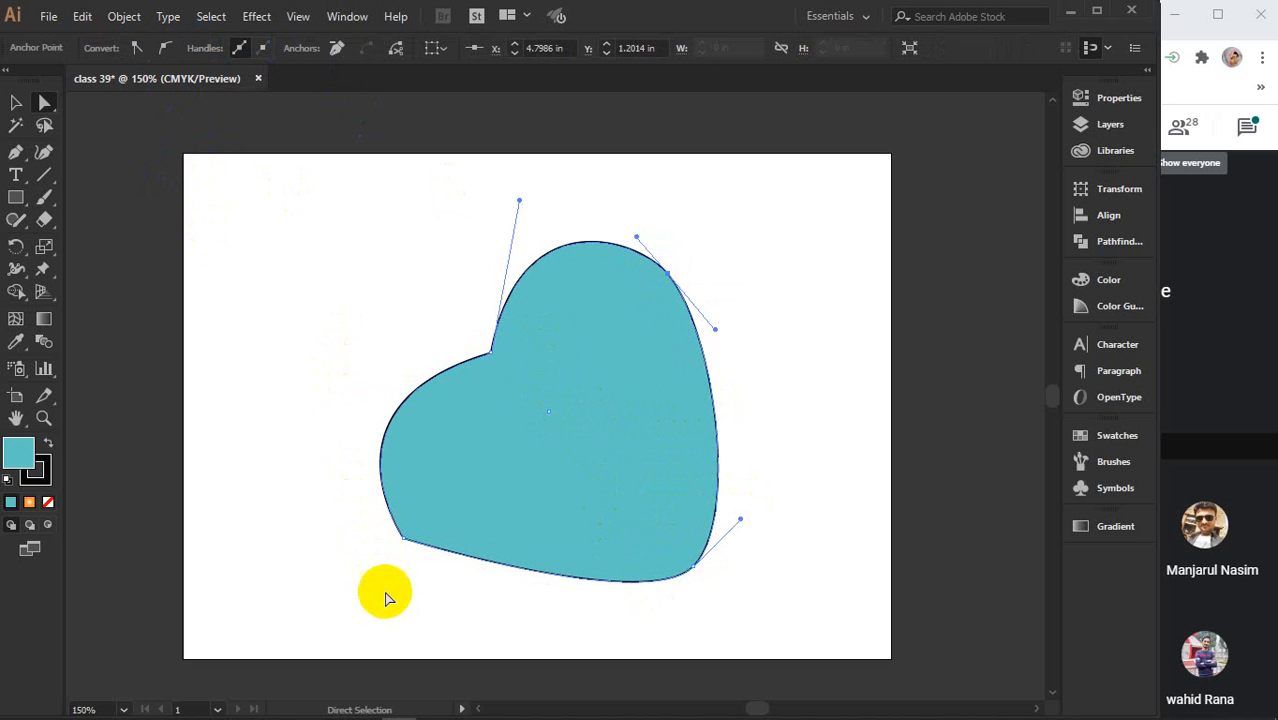
click(405, 540)
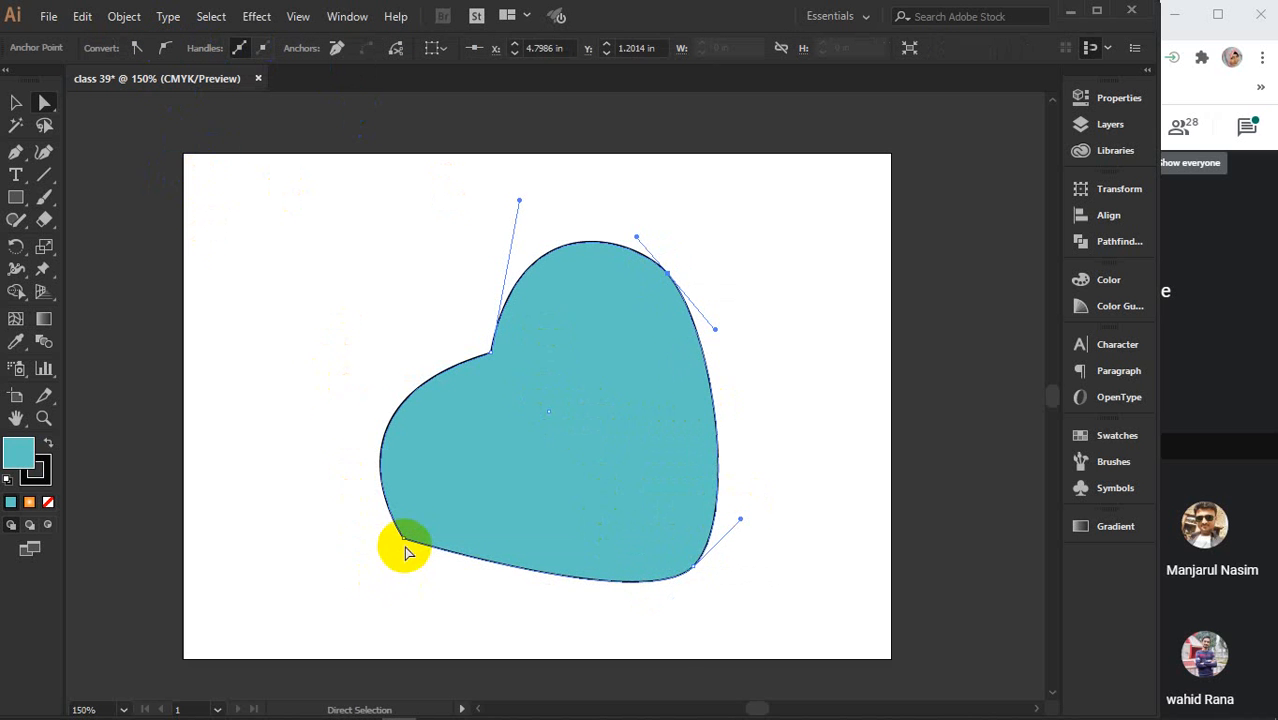
click(165, 50)
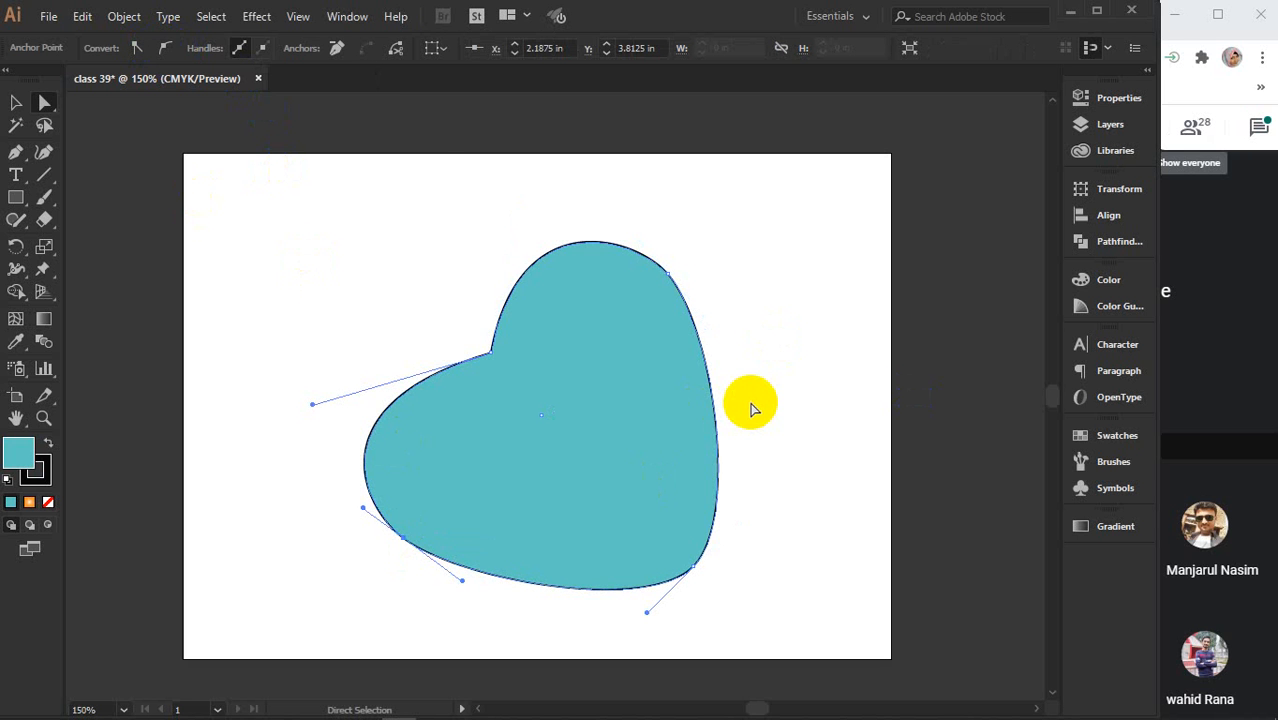
click(264, 50)
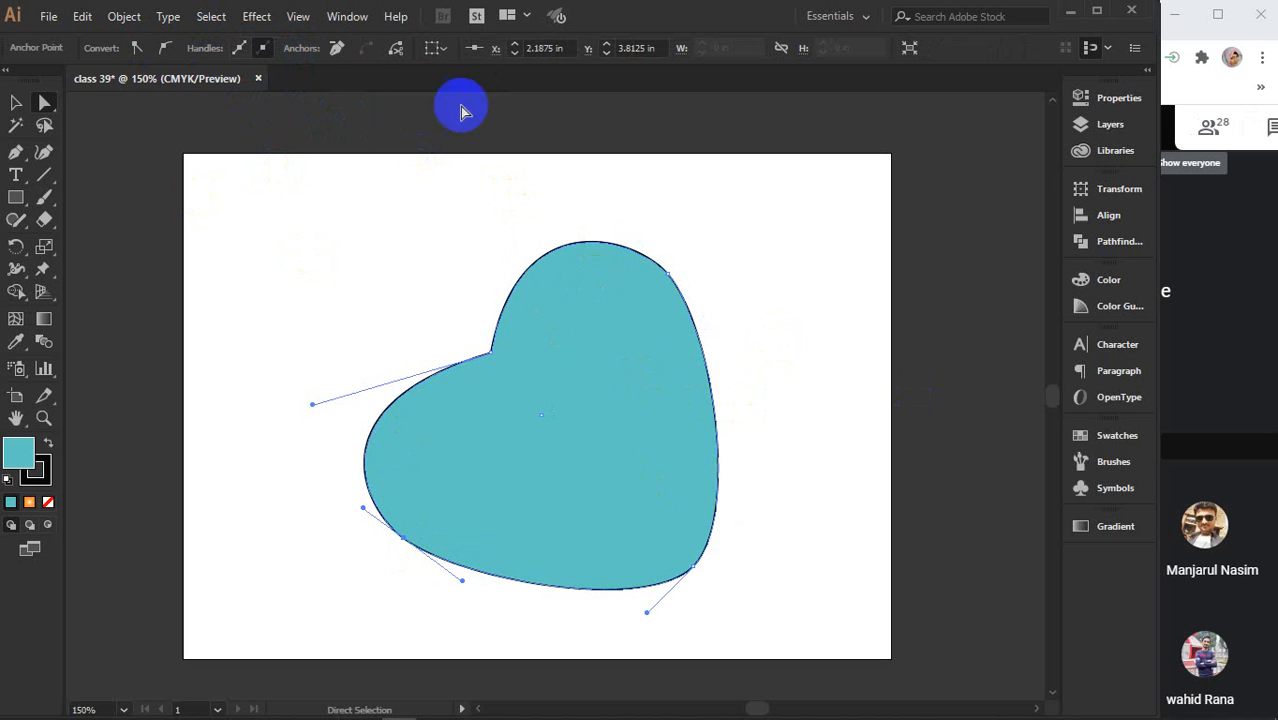
Try removing the lower-left anchor point from the shape, and undo the removal
click(340, 50)
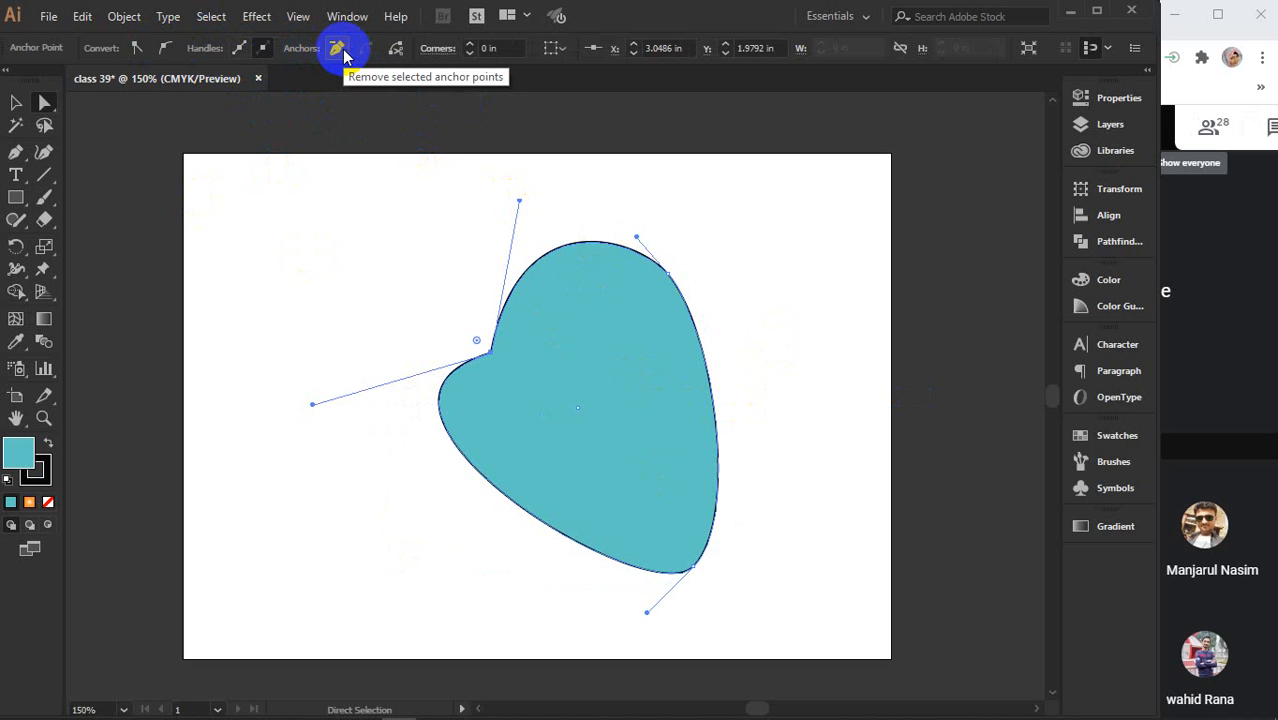
key(ctrl+z)
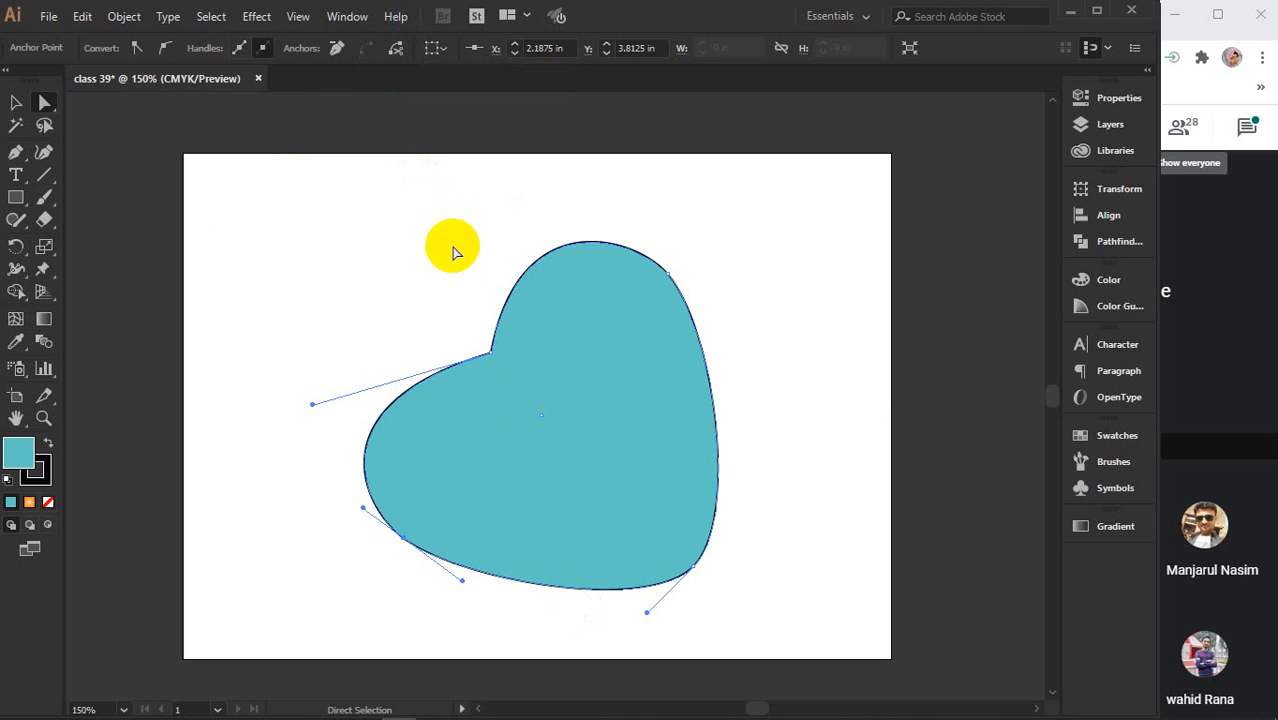
Review the options for cutting the path at an anchor point and for aligning anchor points, keeping Align to Selection
click(396, 50)
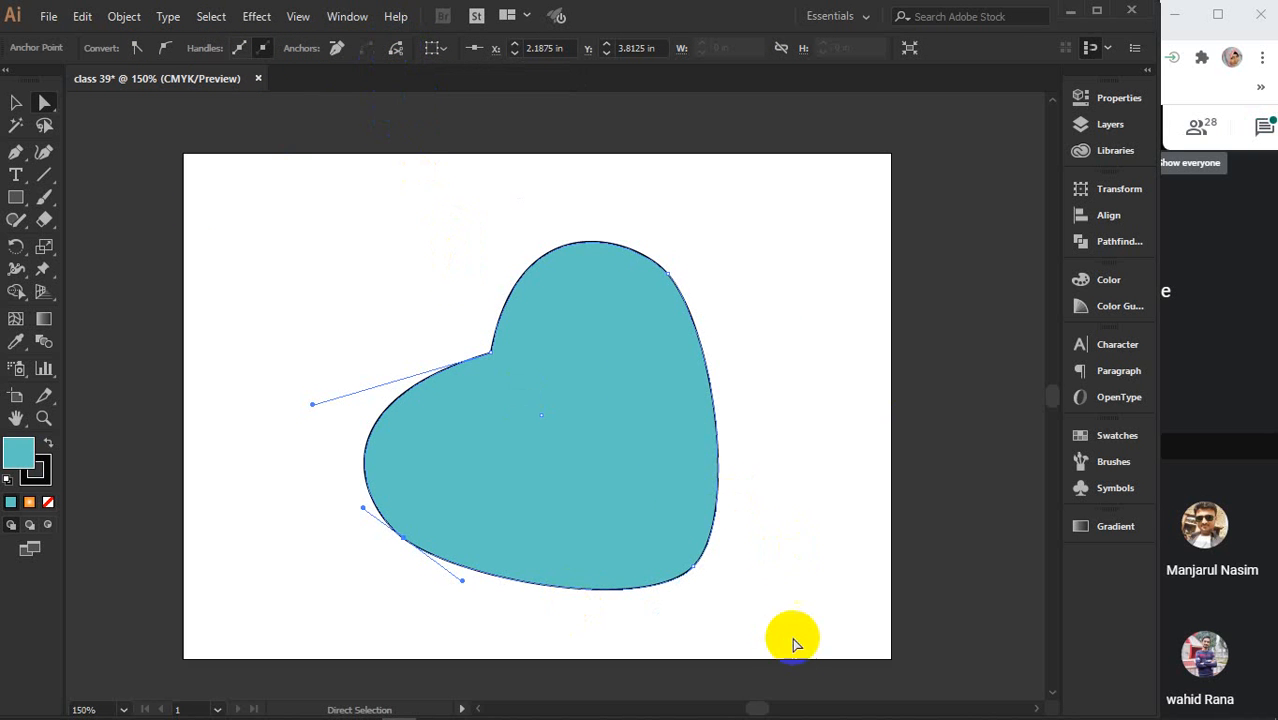
click(690, 562)
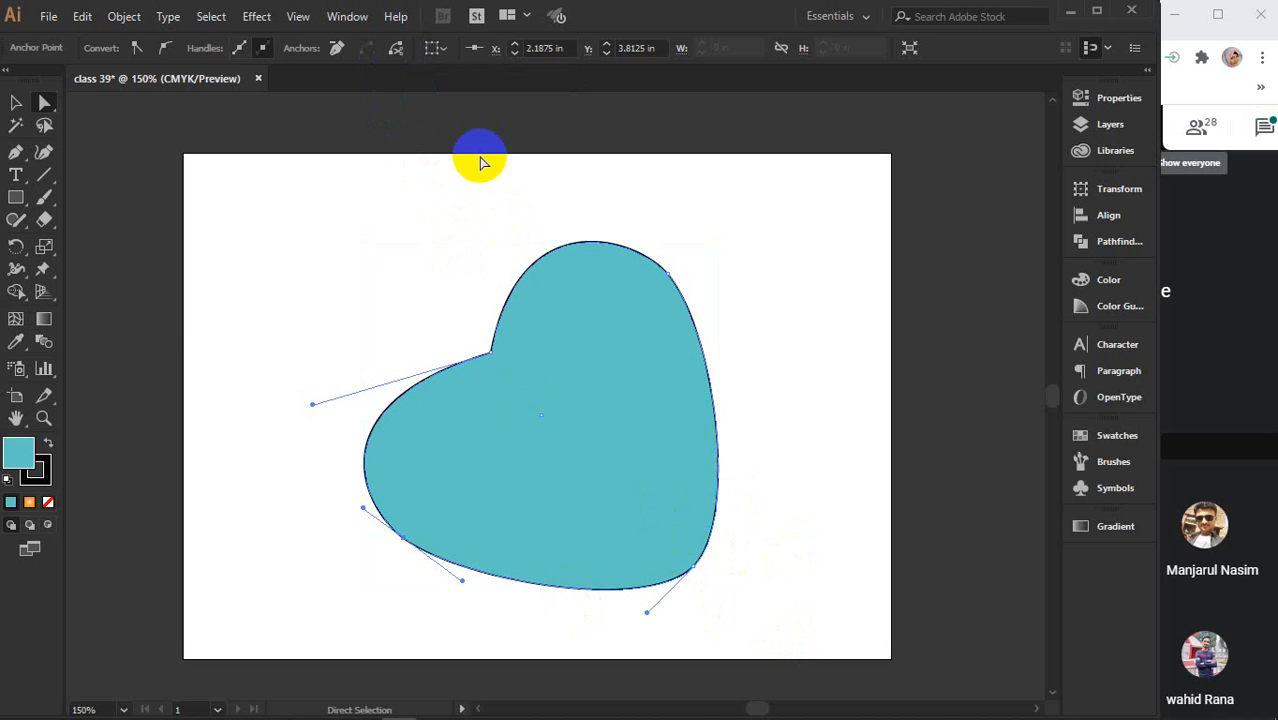
click(444, 50)
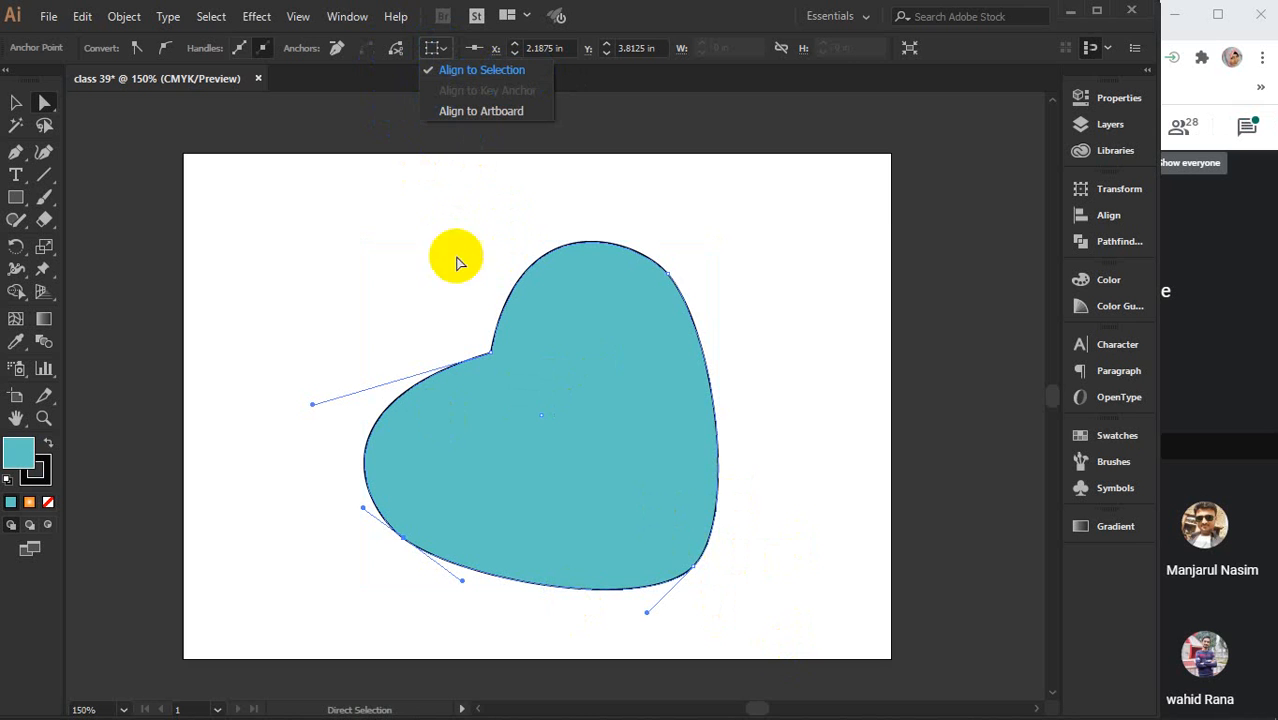
click(446, 70)
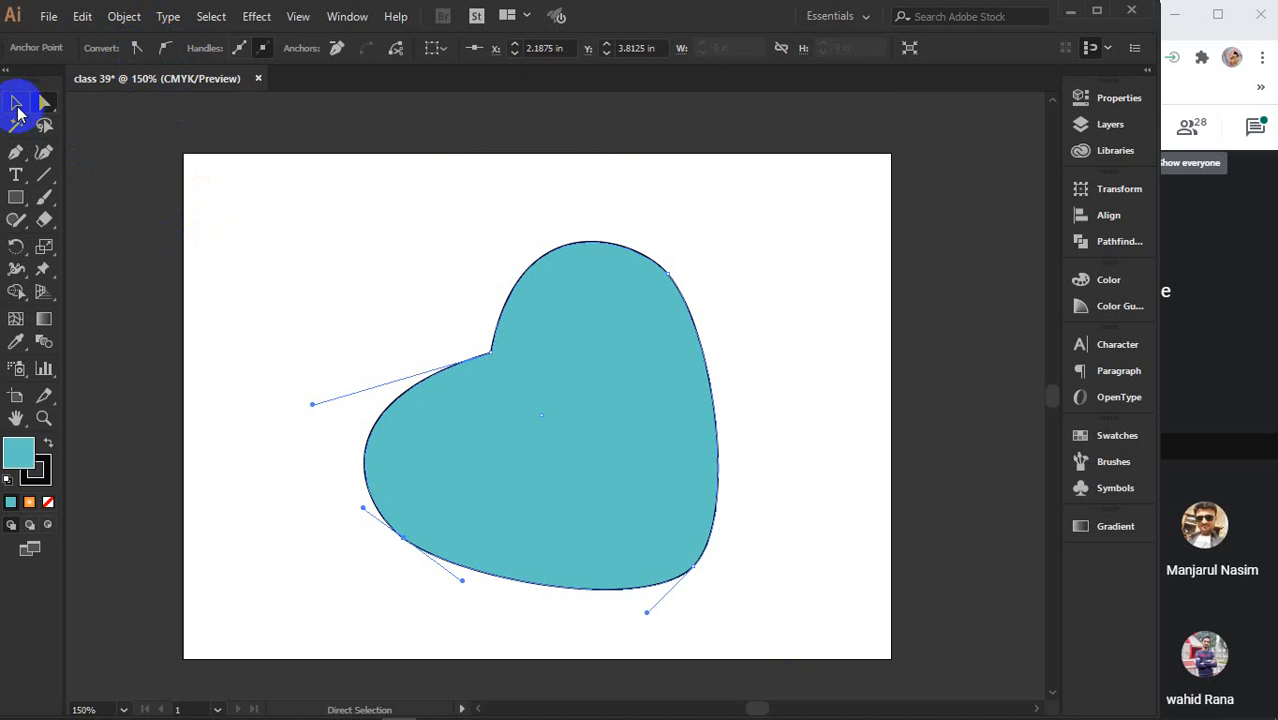
Delete the heart-like shape and draw a turquoise circle about 2.7 in across with the Ellipse Tool
click(17, 103)
click(583, 333)
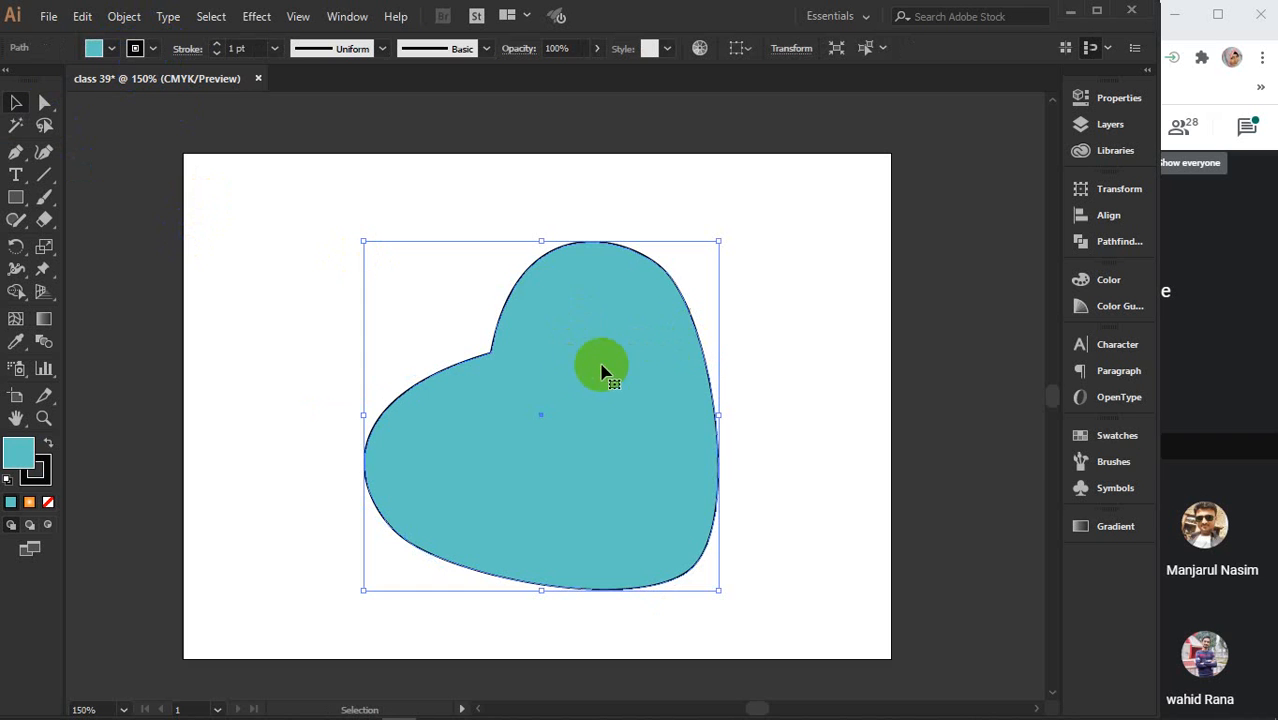
drag(572, 372, 1137, 457)
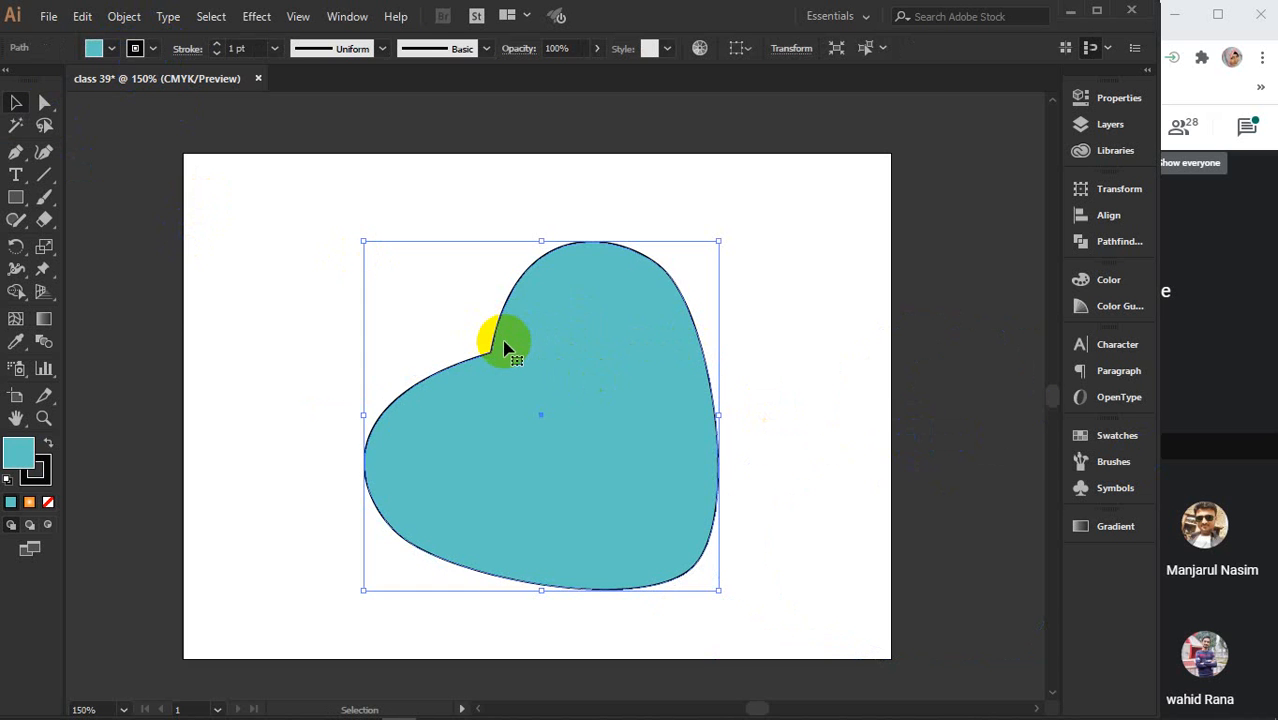
key(Delete)
drag(16, 197, 99, 241)
drag(378, 278, 655, 554)
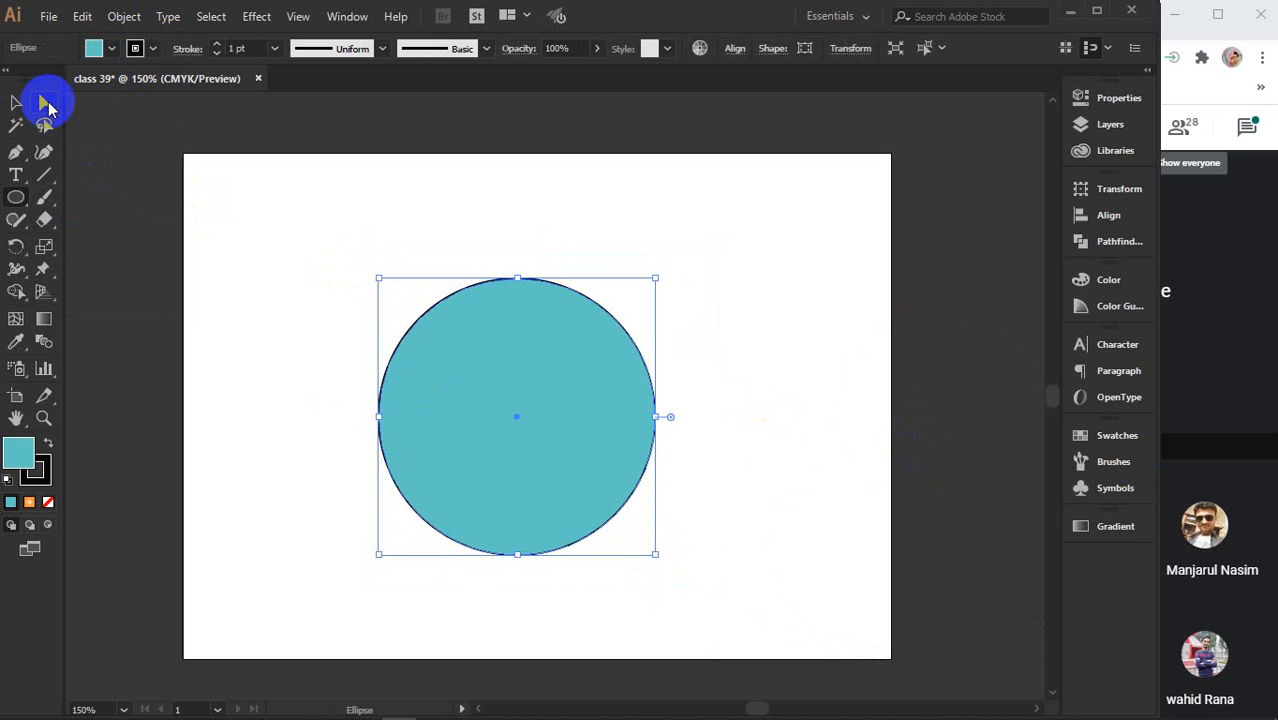
Select the circle's top anchor point with the Direct Selection Tool and convert it to a corner
click(44, 102)
click(516, 280)
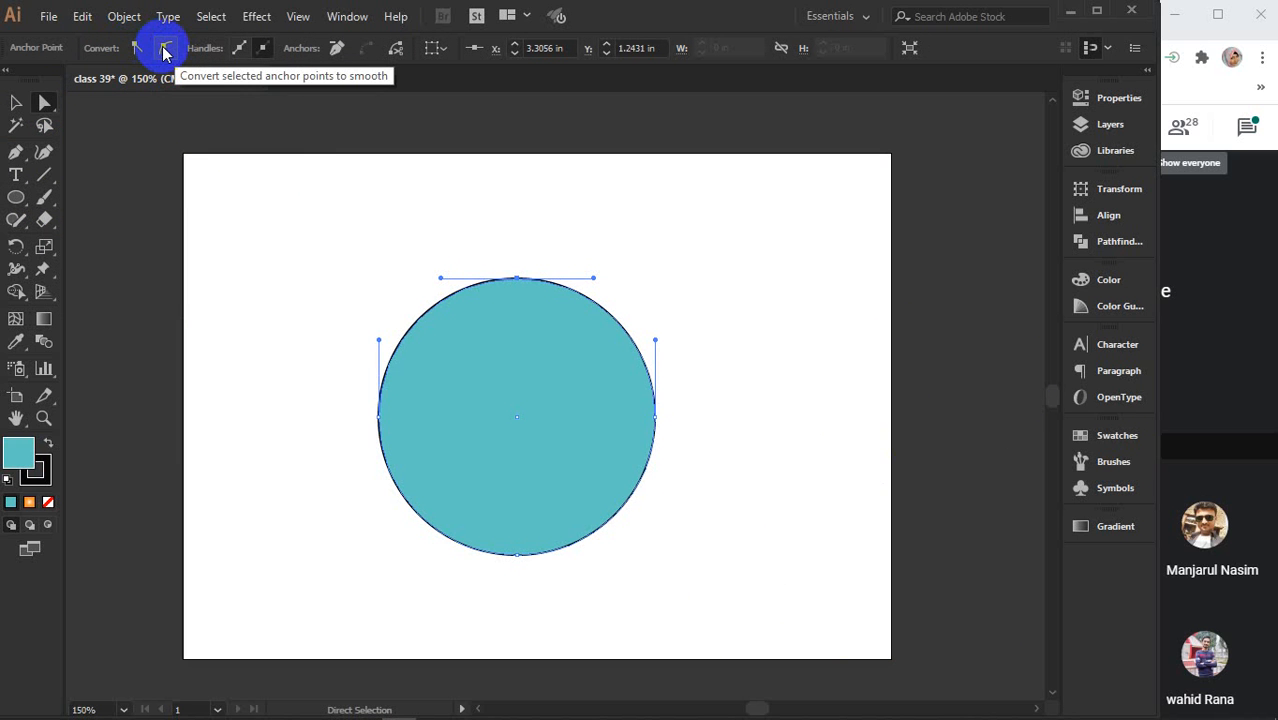
click(572, 325)
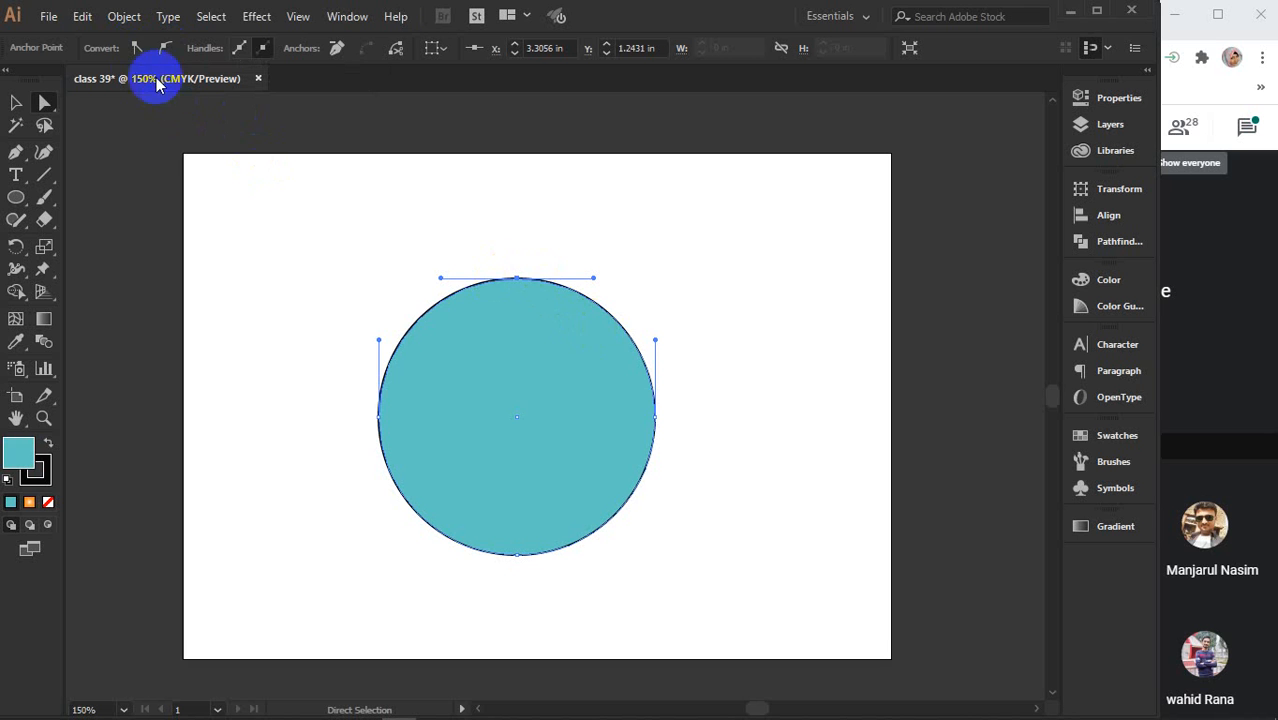
click(138, 50)
click(525, 330)
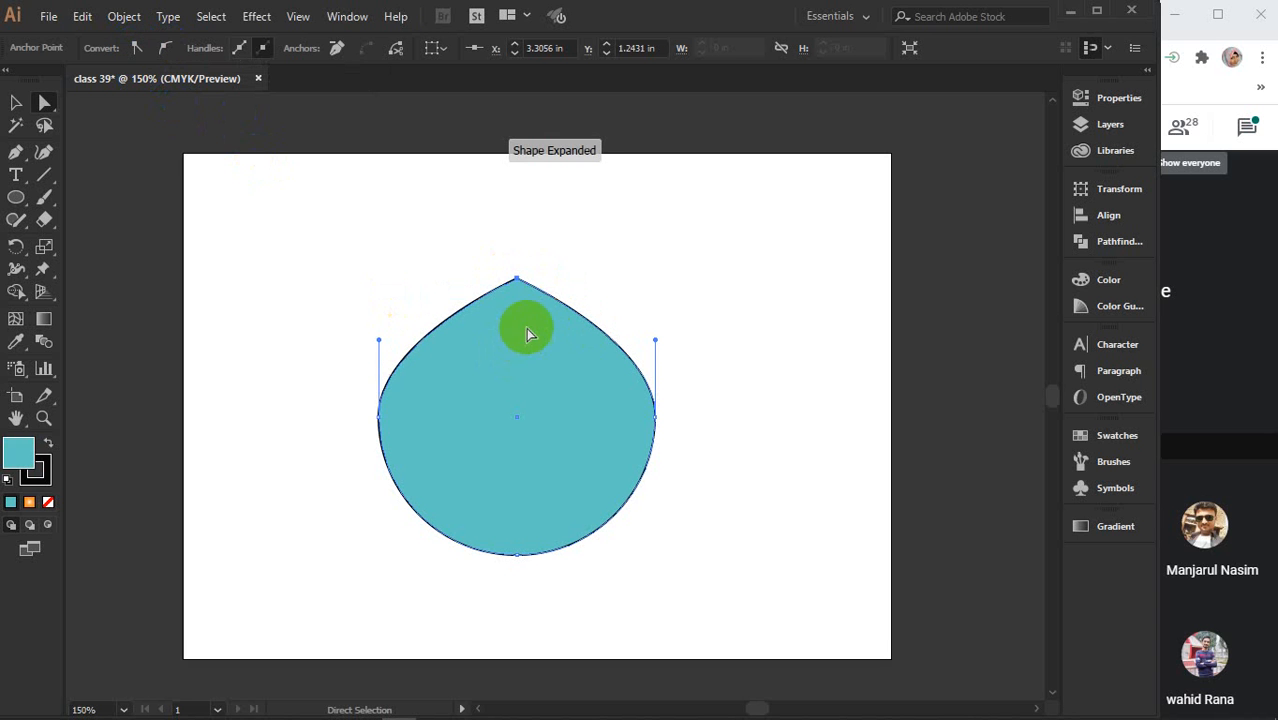
Switch the top anchor point repeatedly between smooth and corner, finishing with a corner
click(165, 50)
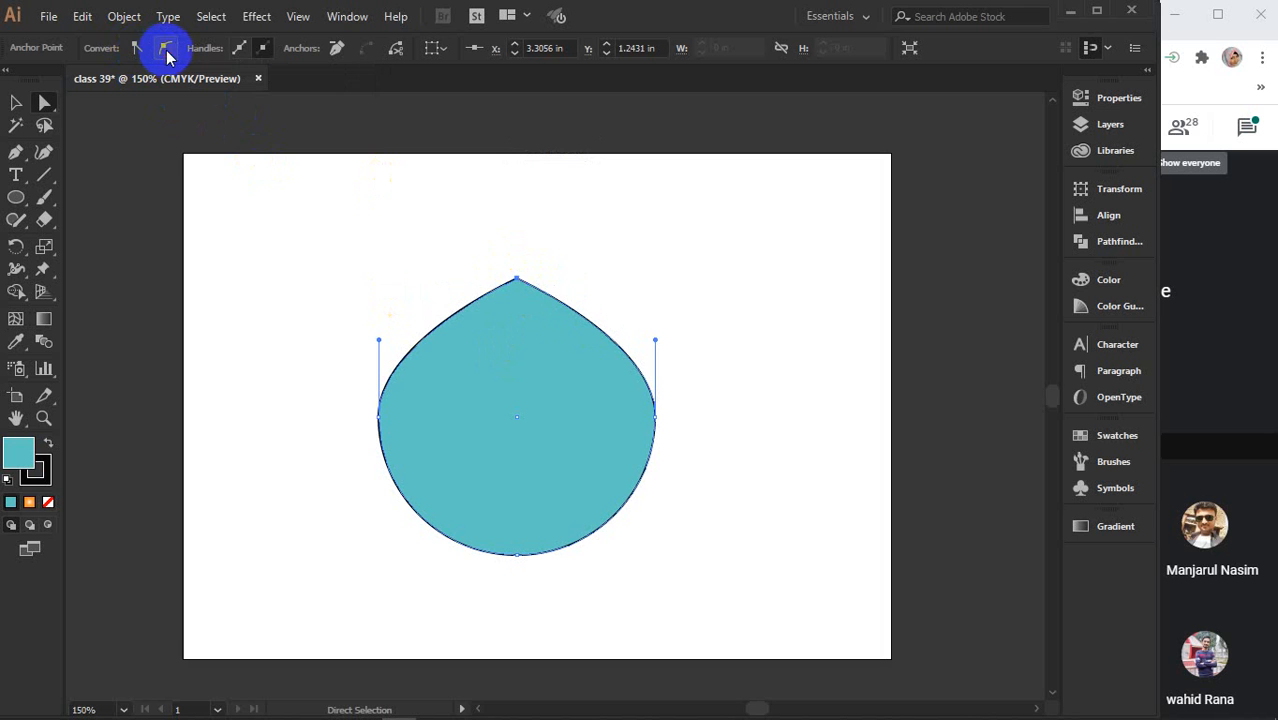
click(165, 48)
click(136, 48)
click(165, 48)
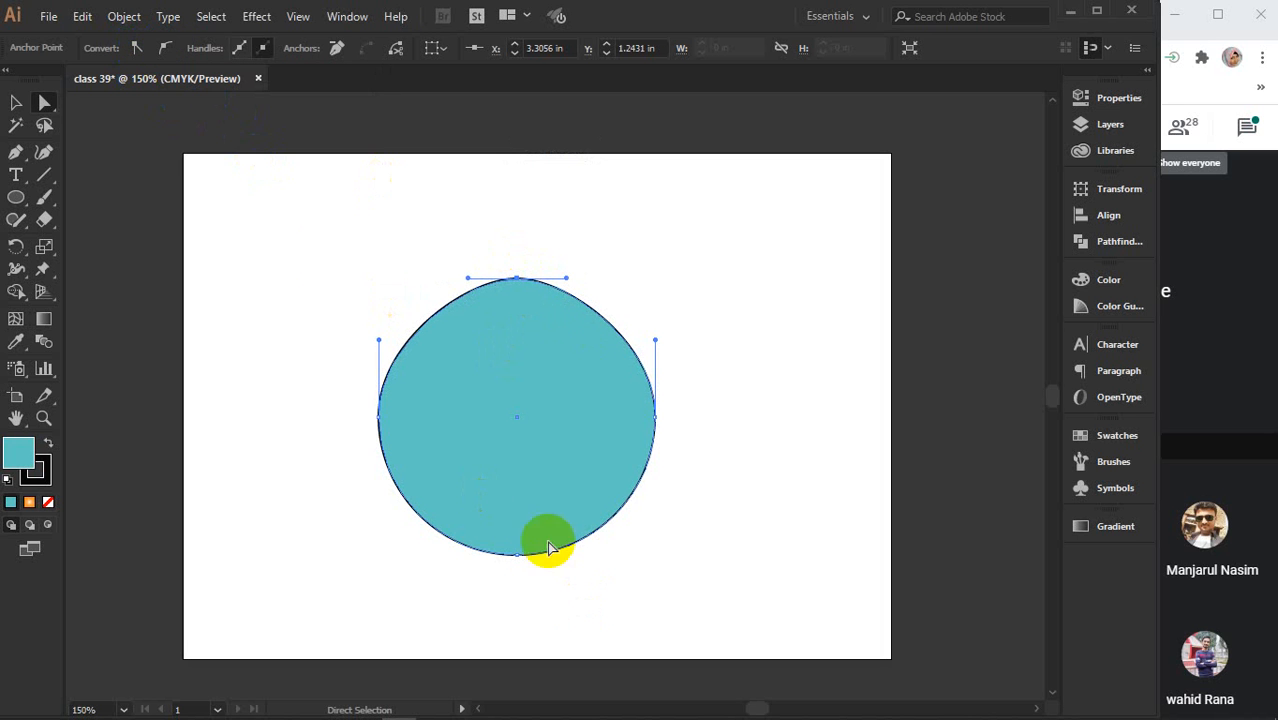
click(137, 50)
Convert the shape's bottom anchor point to a corner and back to smooth with shorter handles
click(516, 554)
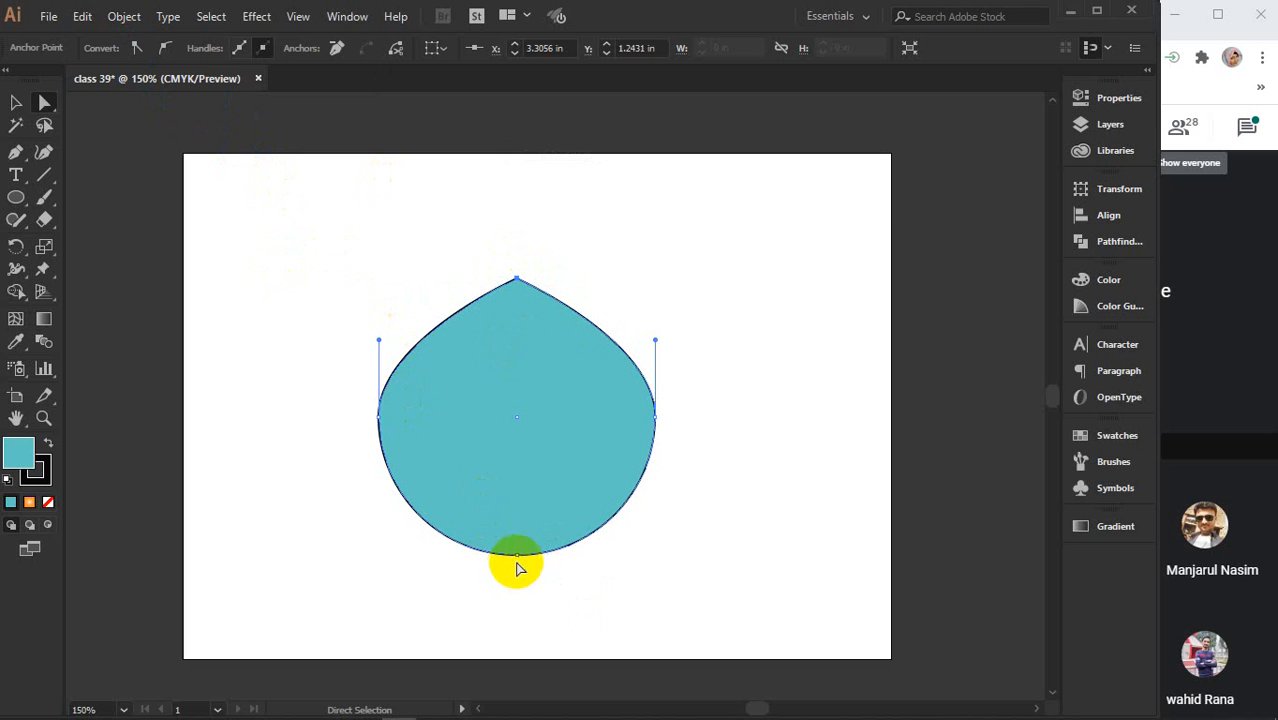
click(137, 48)
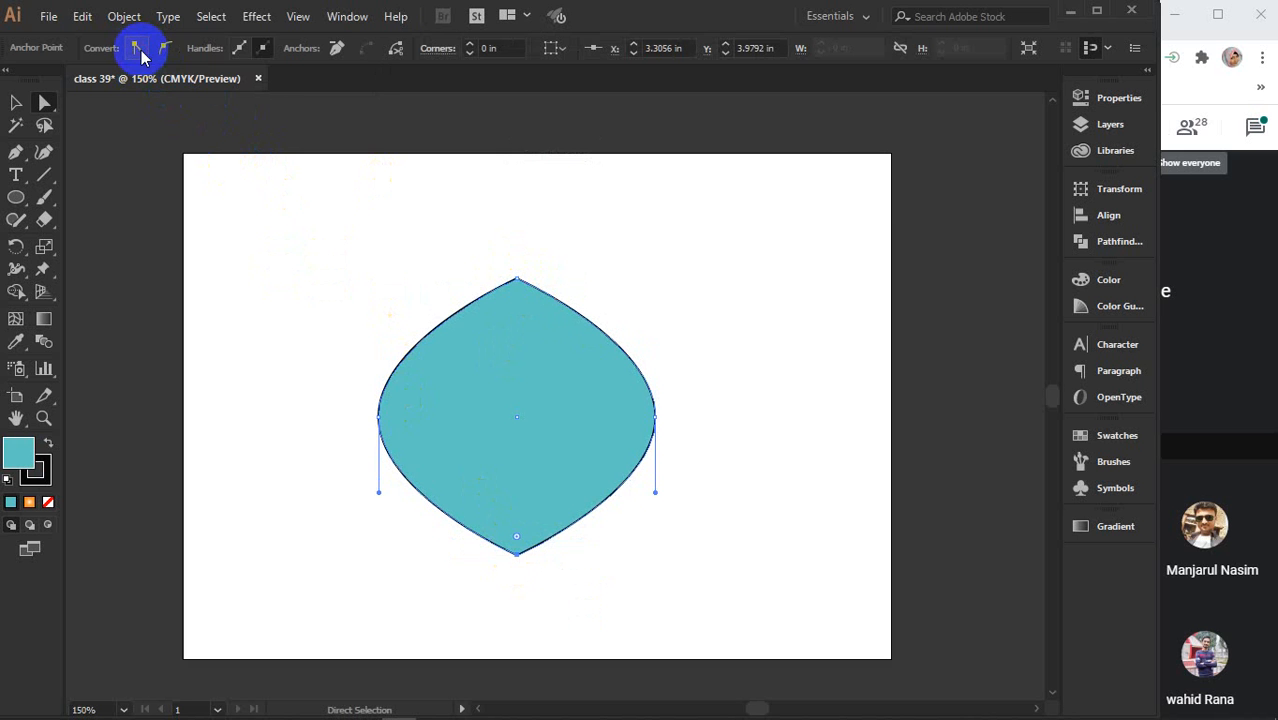
click(165, 50)
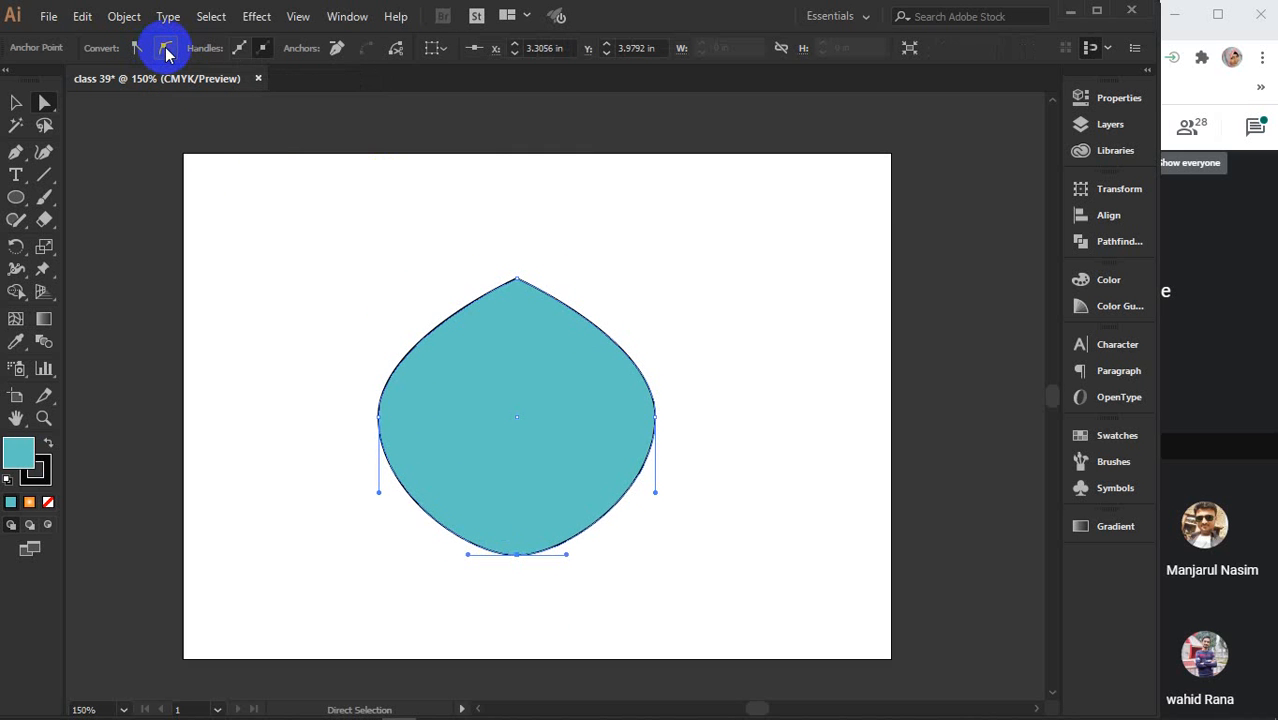
Convert the shape's left anchor point to a corner and back to smooth
click(379, 416)
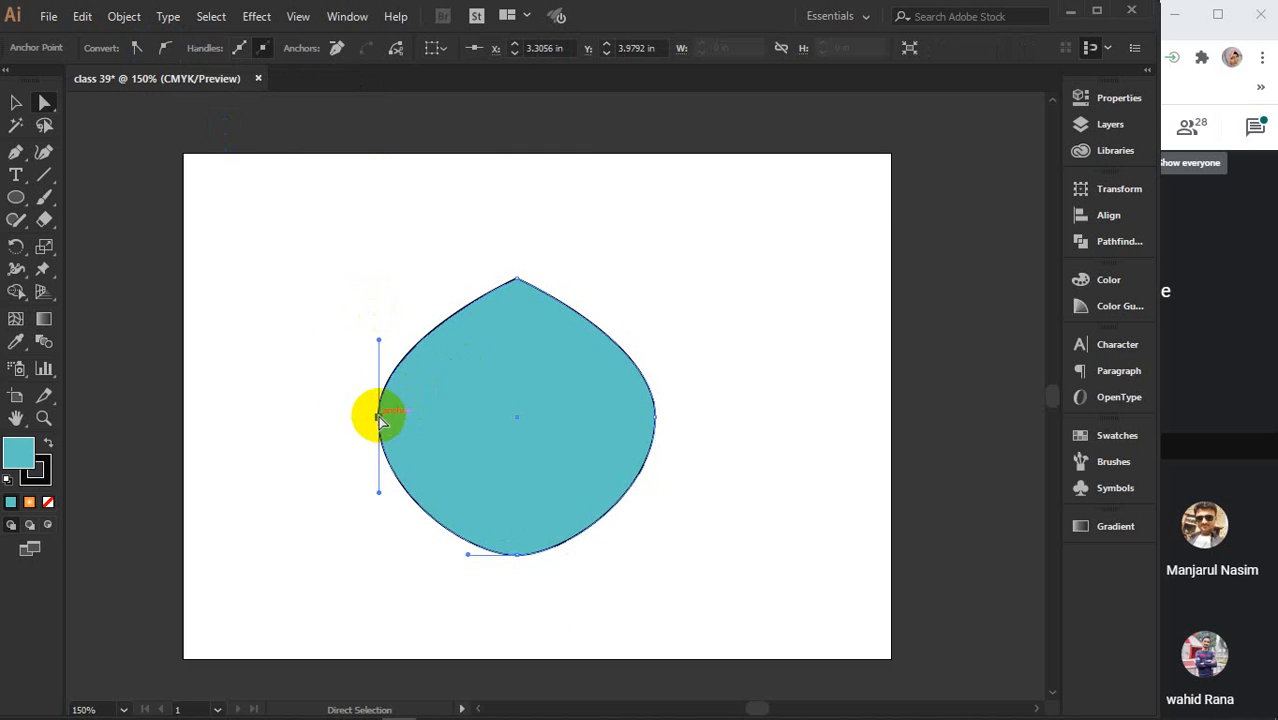
click(137, 49)
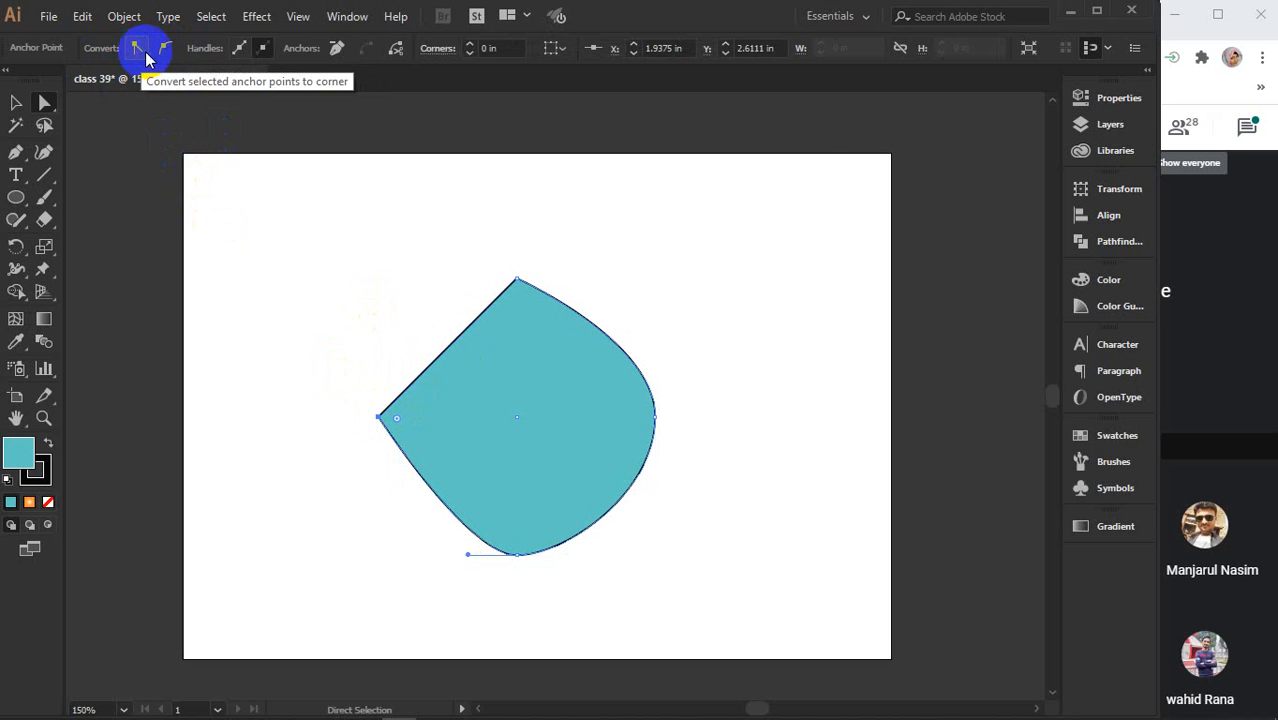
click(165, 49)
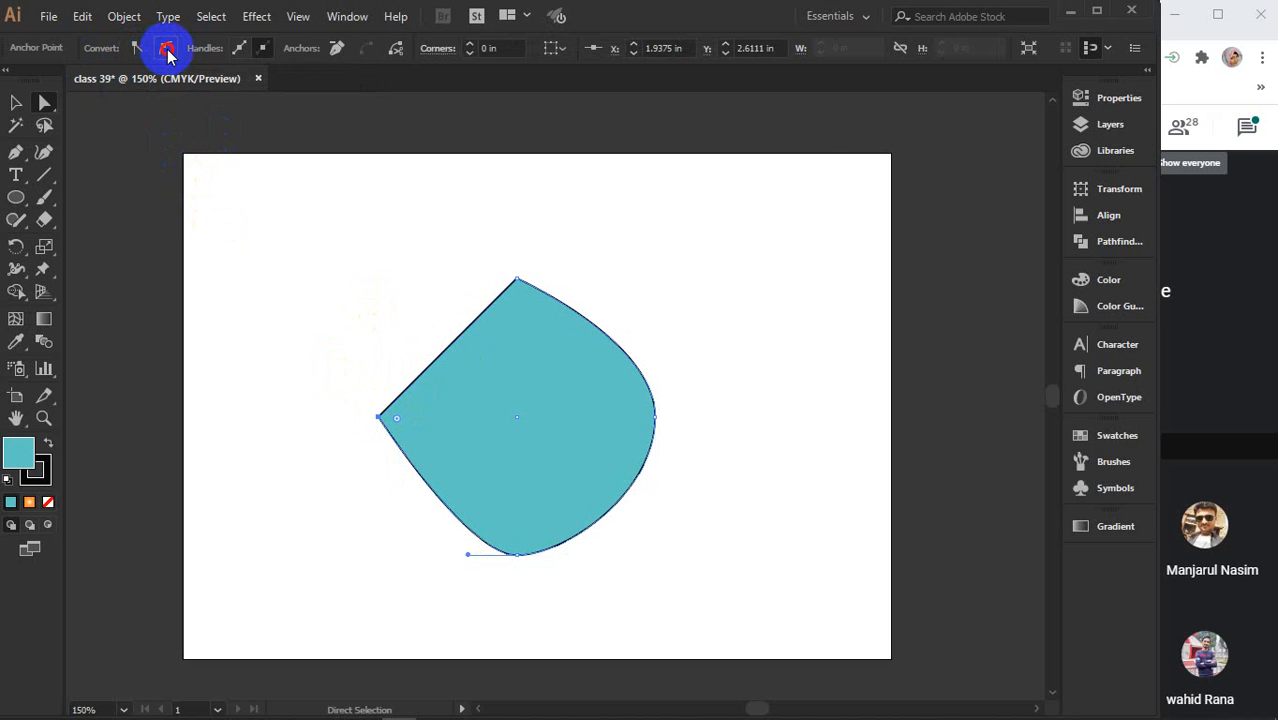
Convert the shape's right anchor point to a corner, to smooth, and back to a corner
click(656, 420)
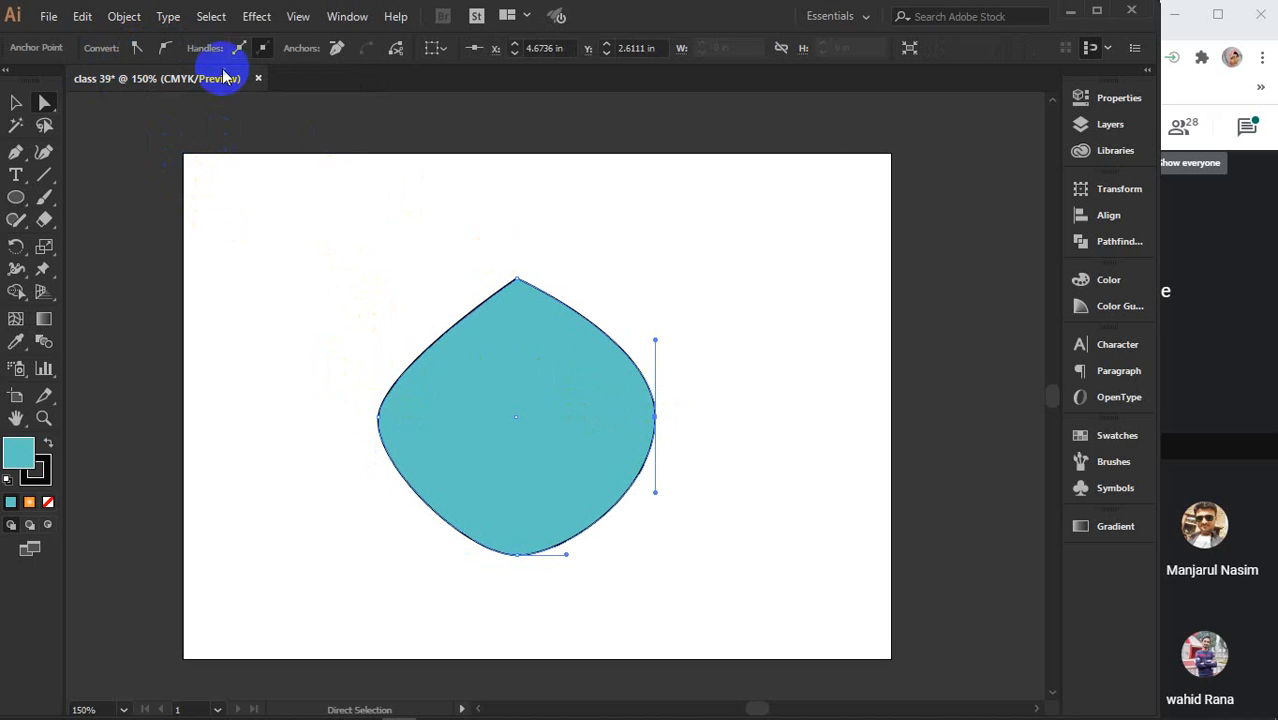
click(136, 48)
click(165, 49)
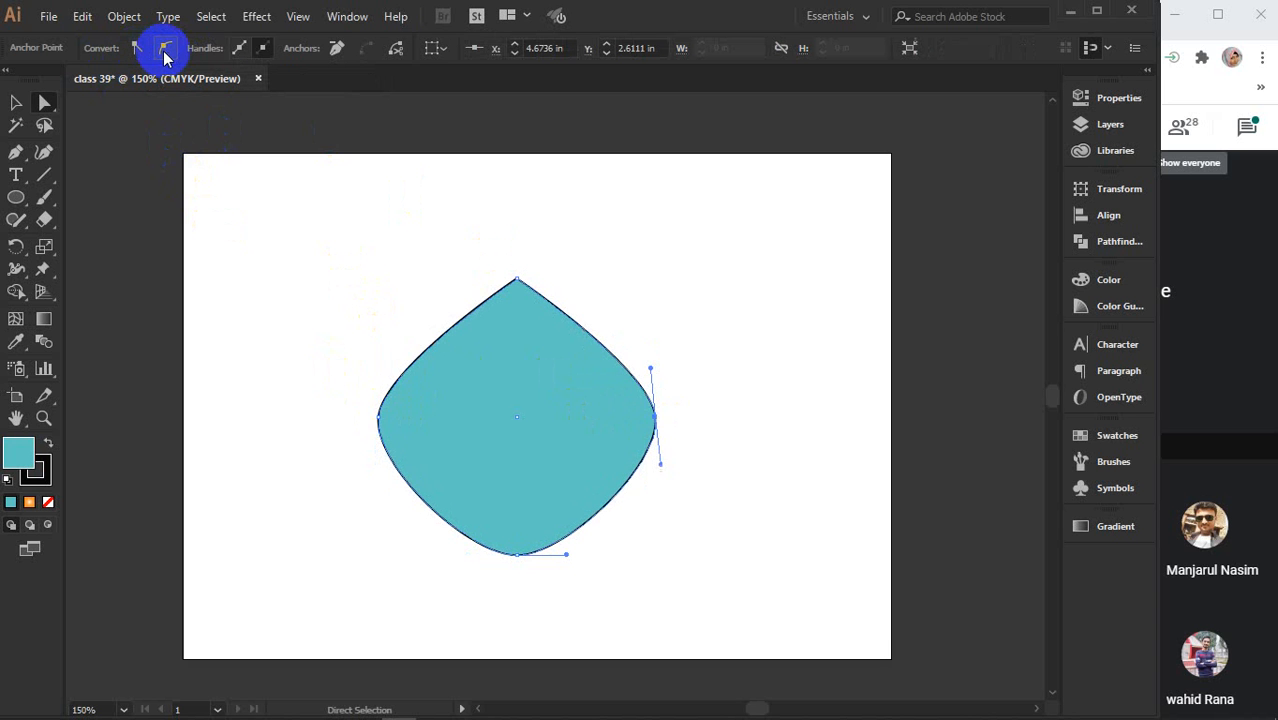
click(136, 48)
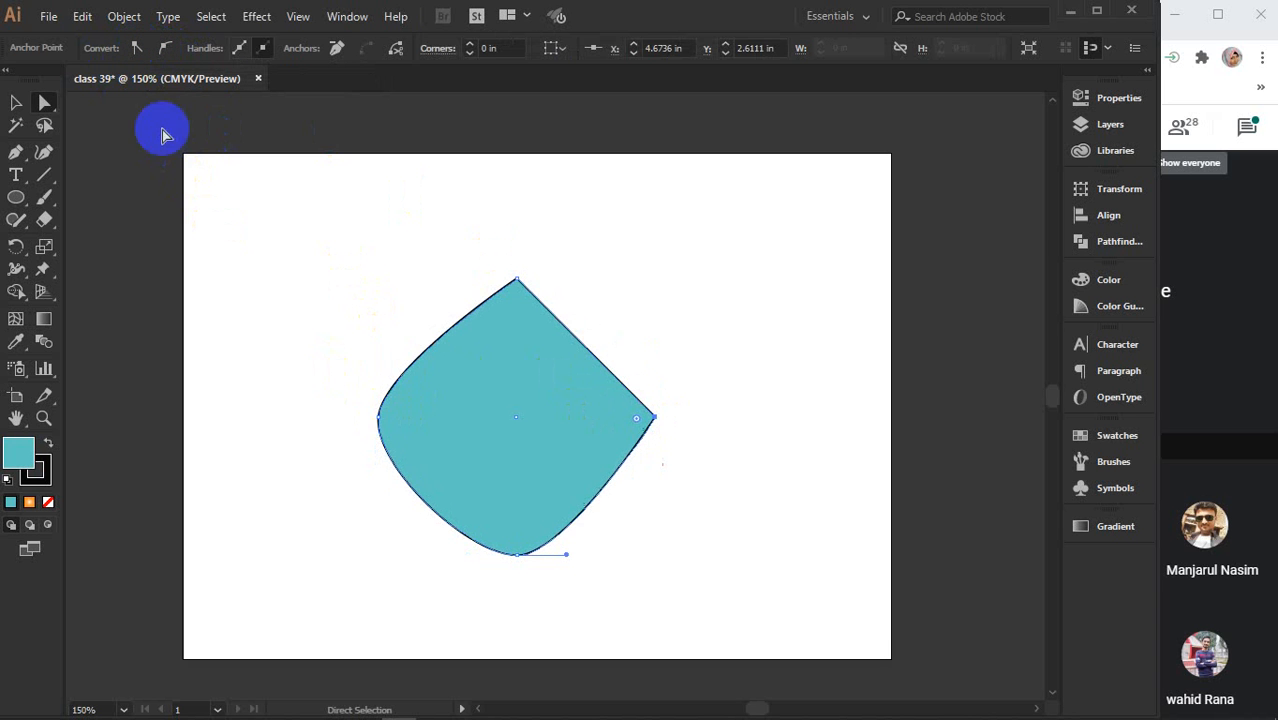
Convert the shape's left and bottom anchor points to corners to form a straight-sided diamond, and deselect it
click(378, 420)
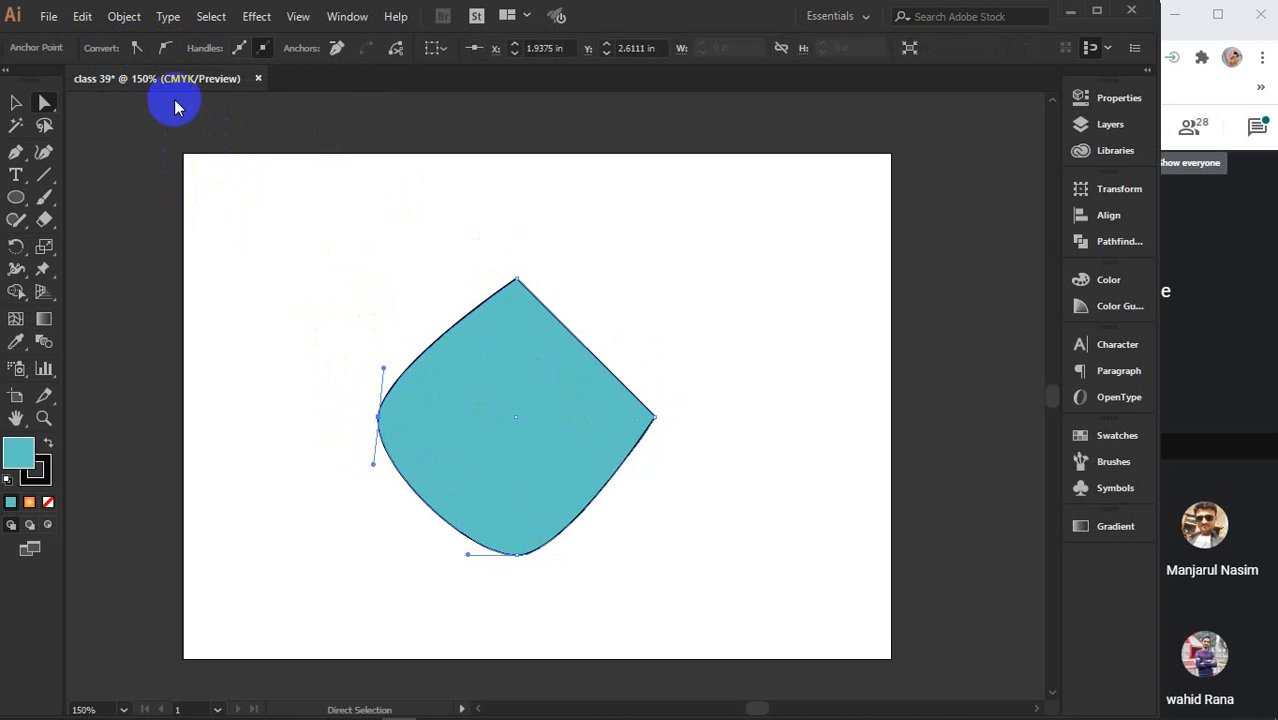
click(136, 48)
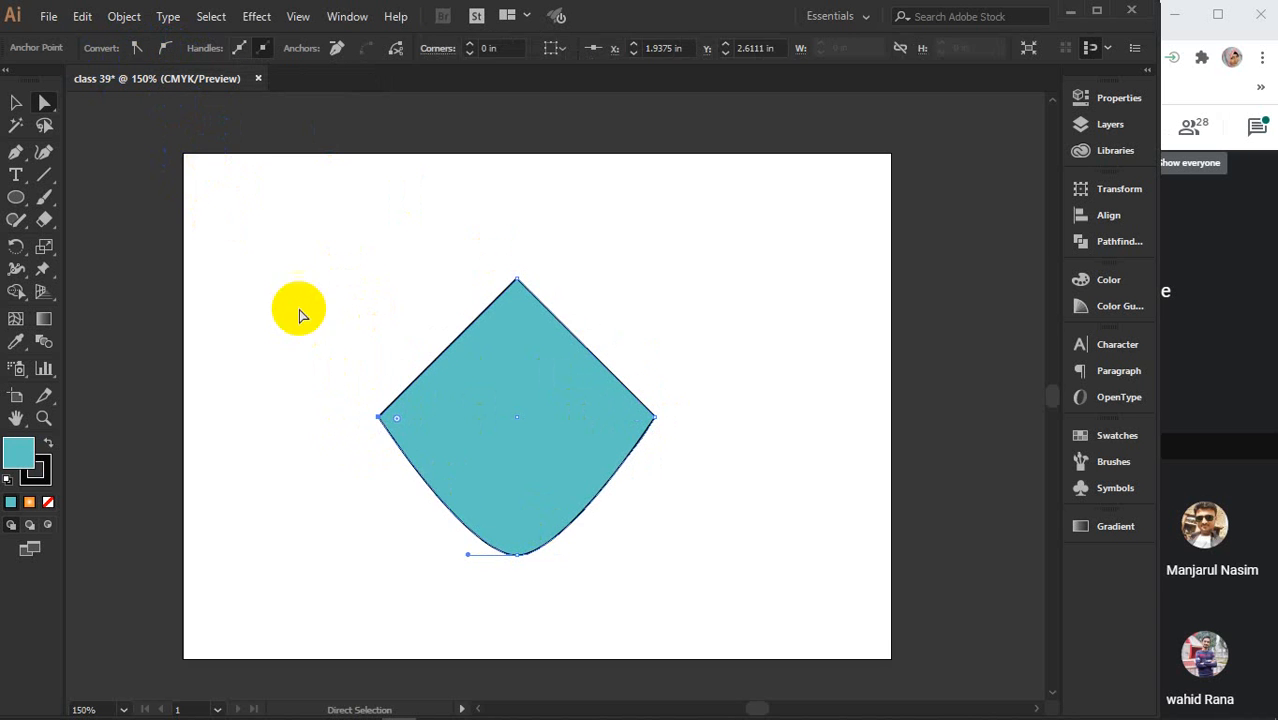
click(519, 556)
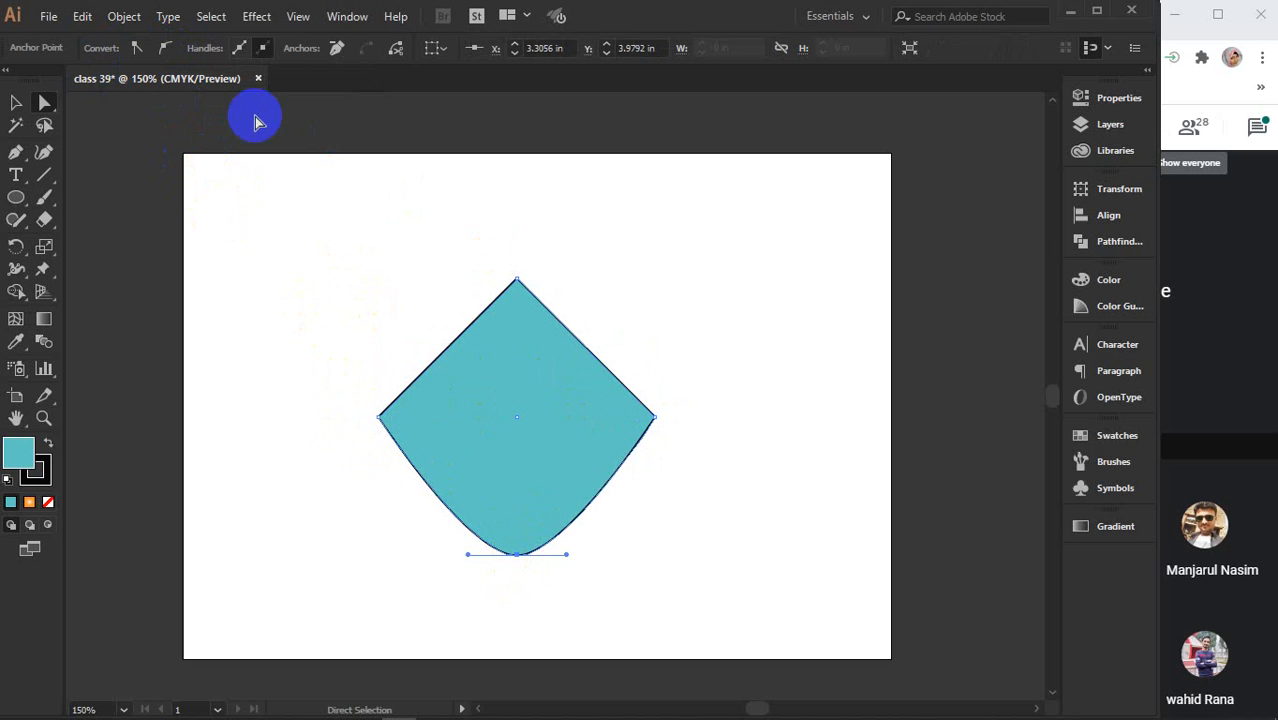
click(136, 48)
click(710, 312)
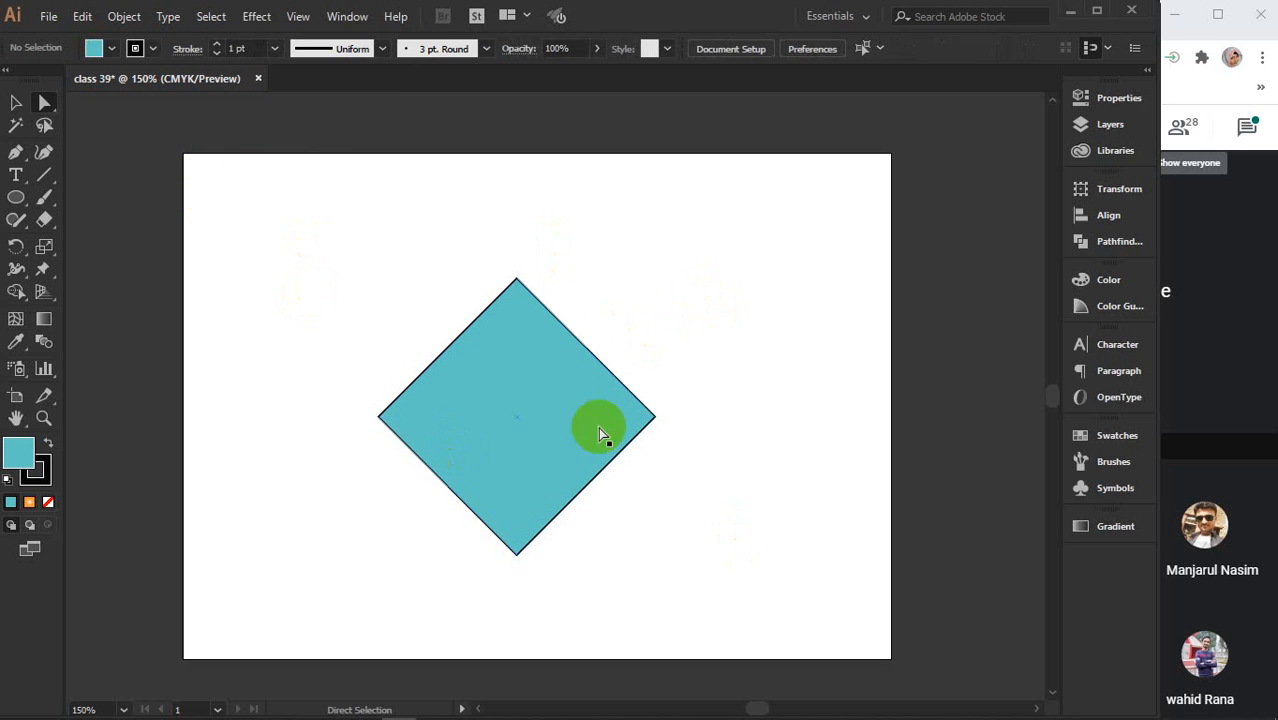
Select the whole diamond with the Selection tool and delete it
click(17, 104)
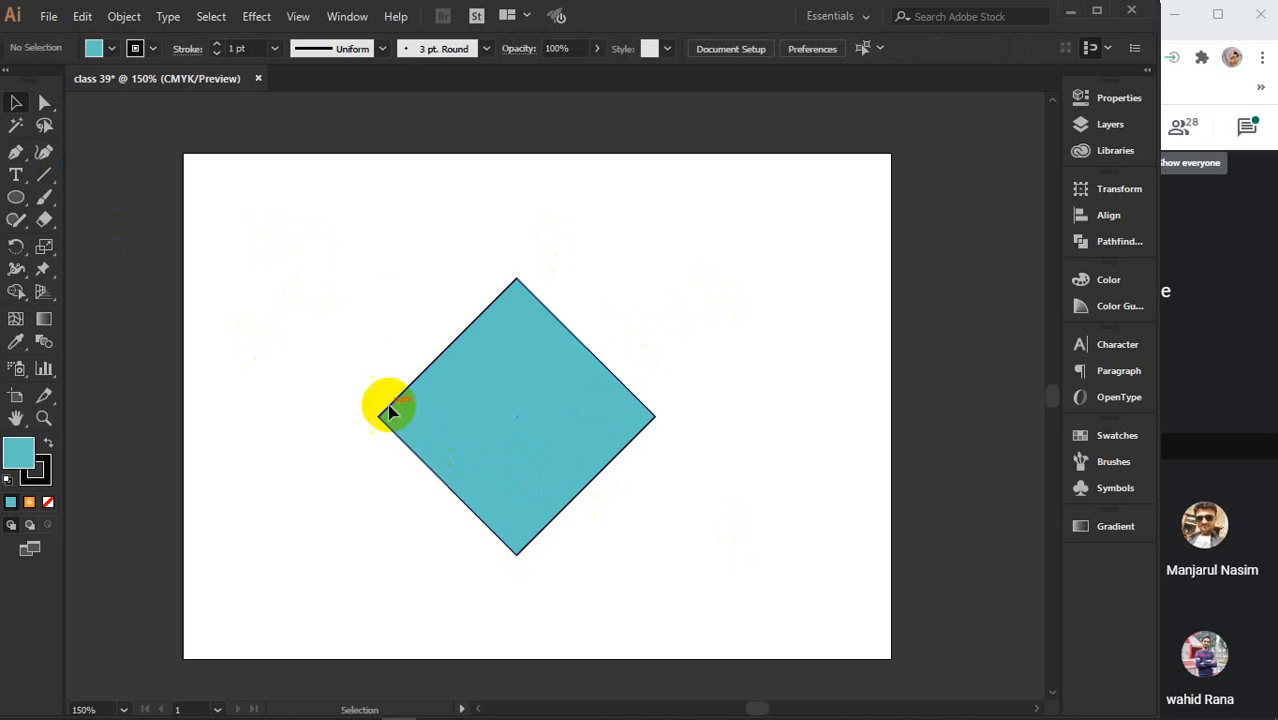
drag(327, 231, 727, 582)
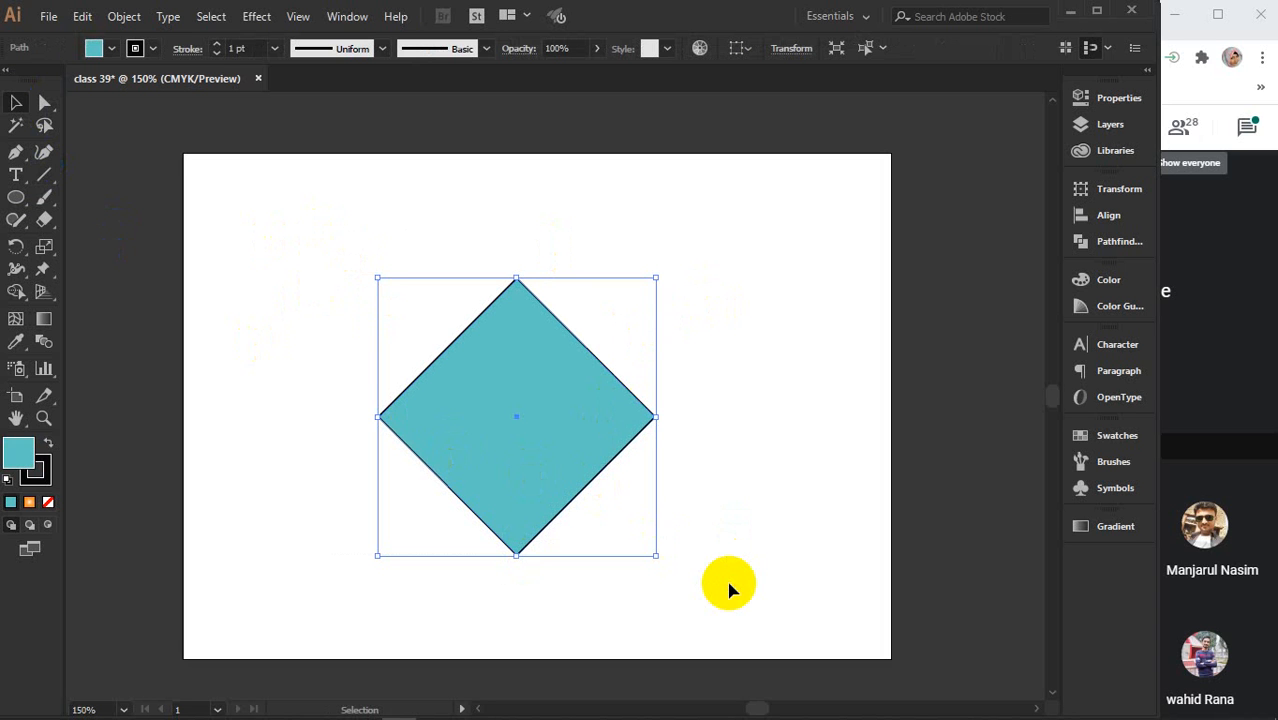
key(Delete)
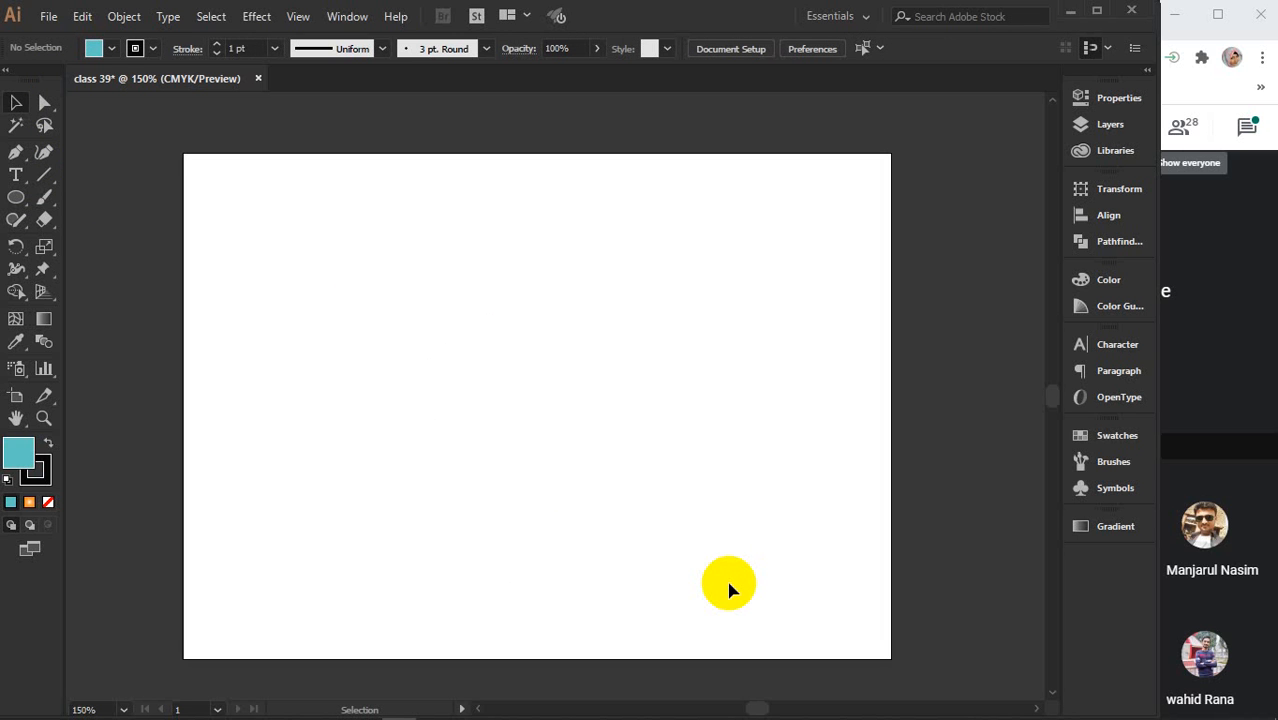
Draw a small teal square with the Rectangle tool on the empty canvas outside the artboard, and deselect it
scroll(729, 588, down, 2)
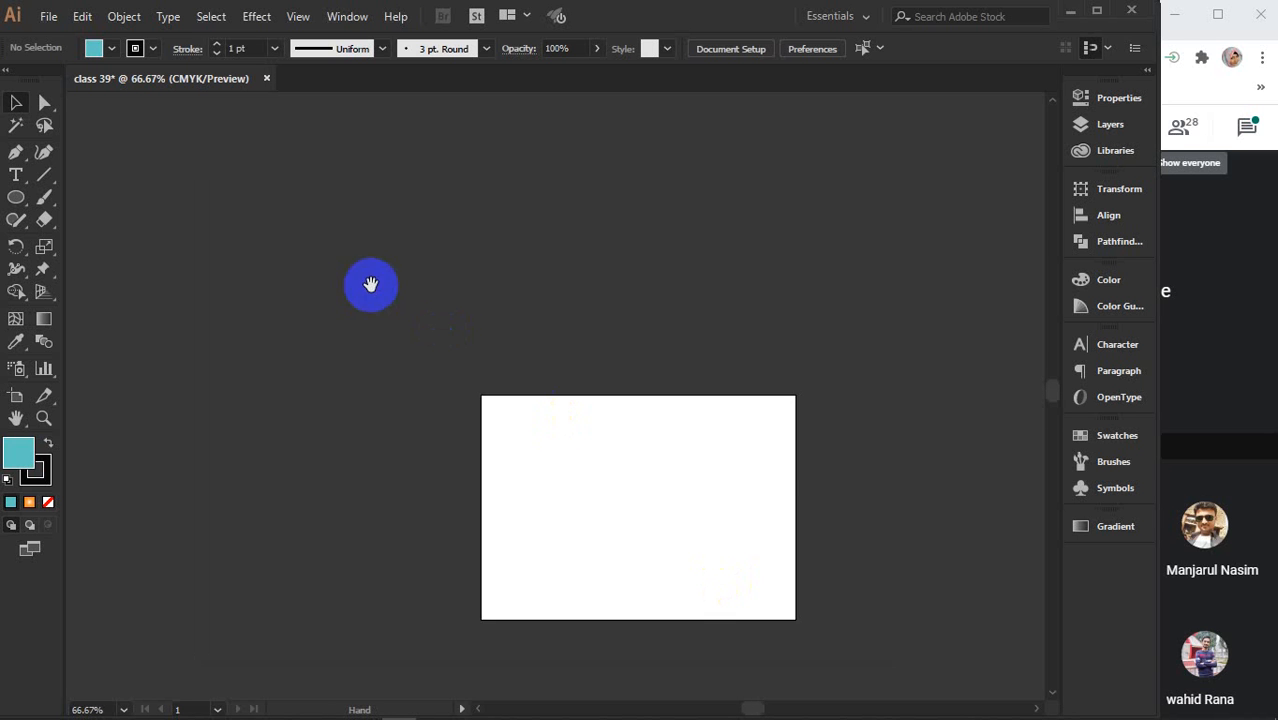
drag(370, 285, 844, 599)
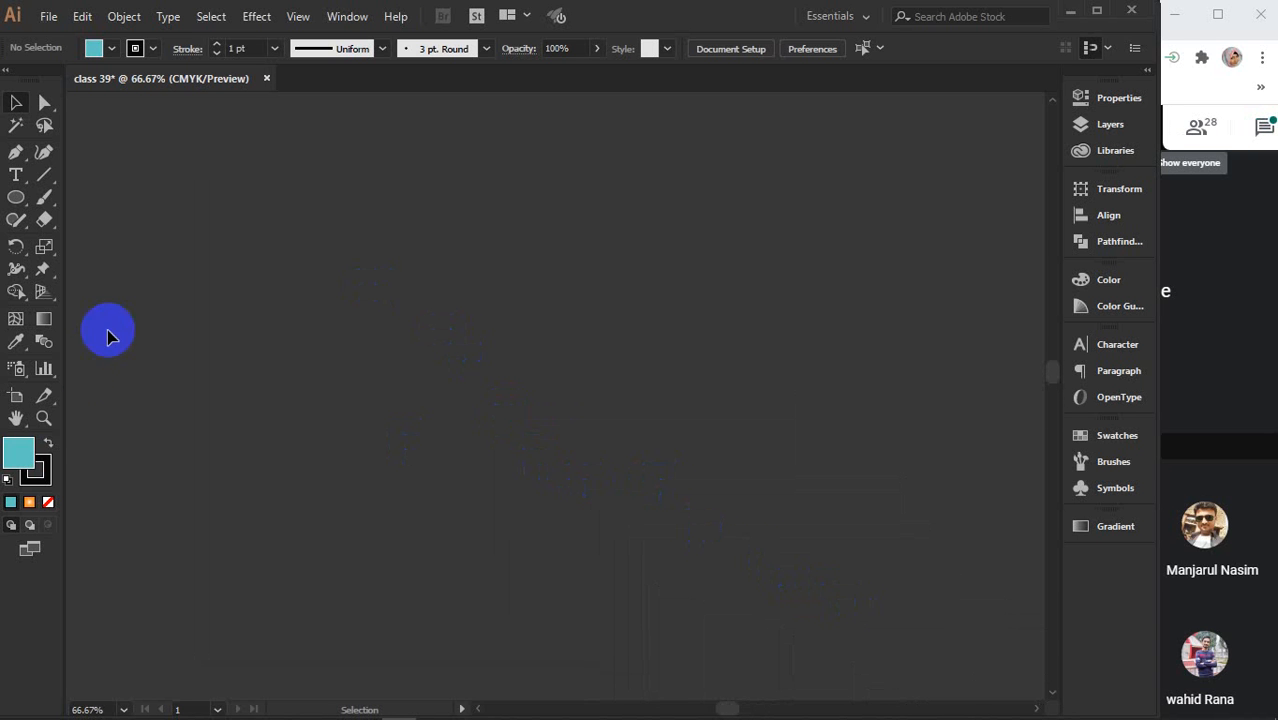
click(18, 455)
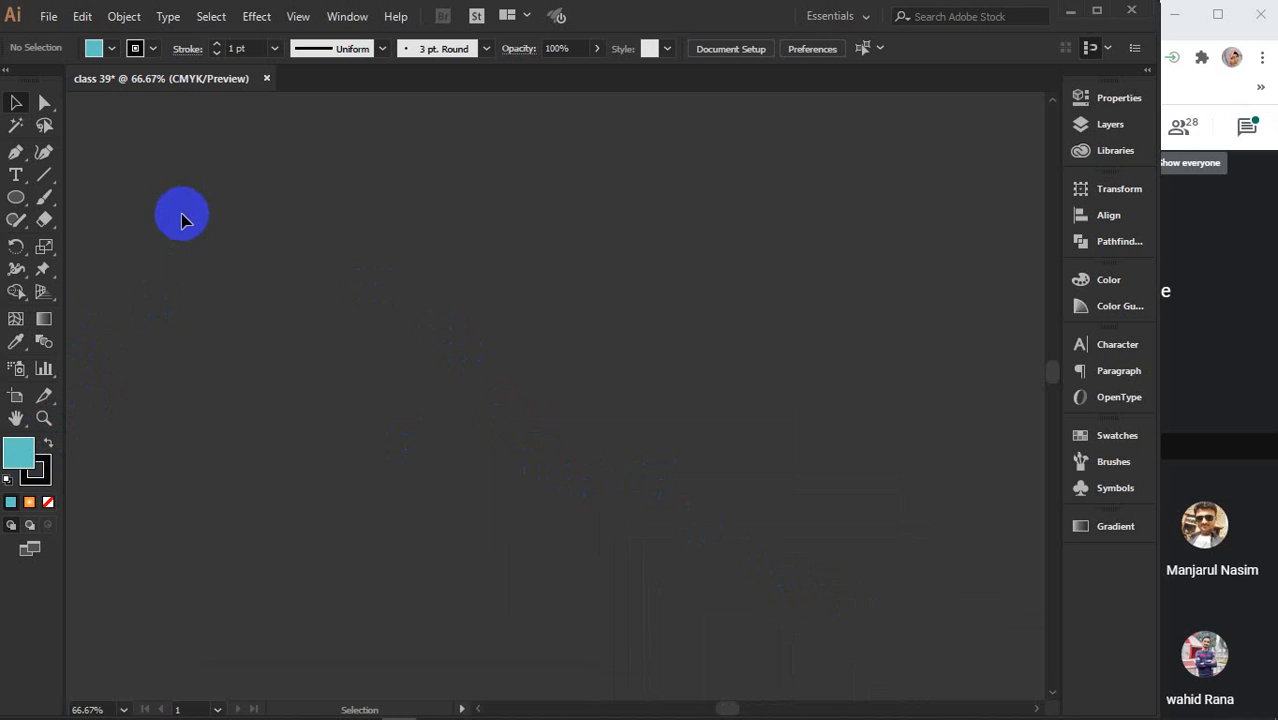
click(18, 199)
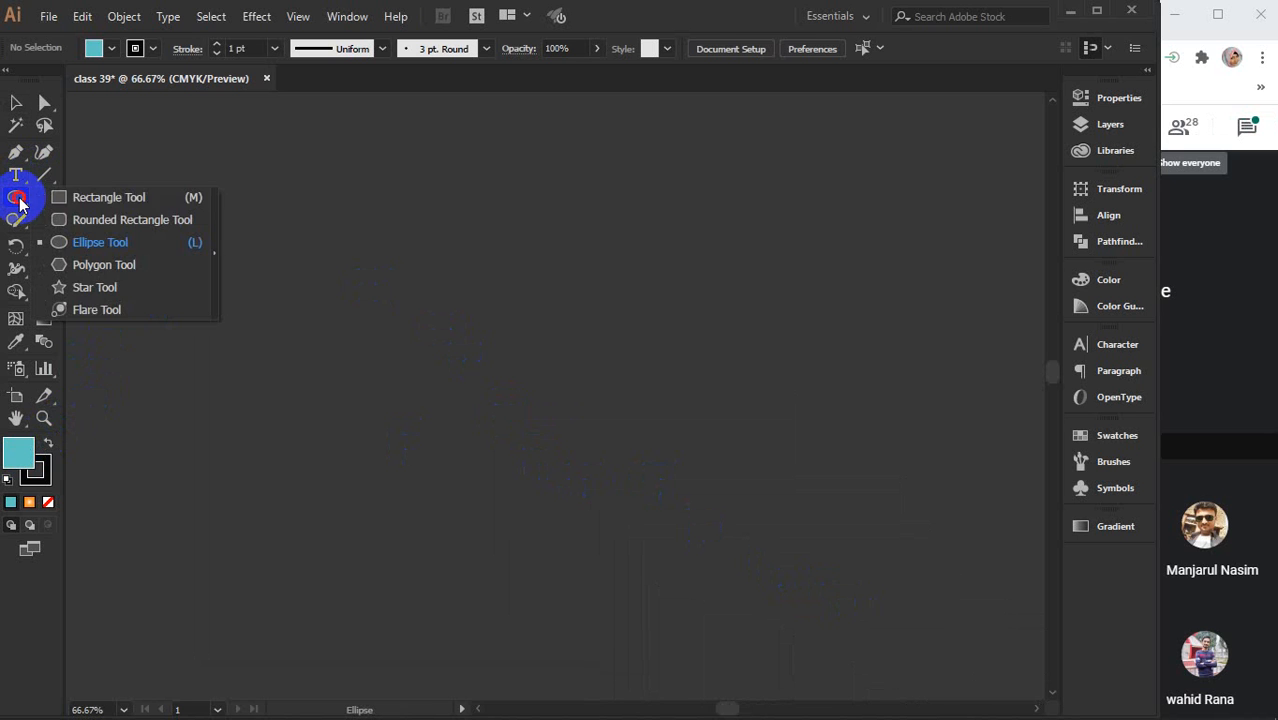
click(137, 197)
drag(143, 198, 204, 259)
key(v)
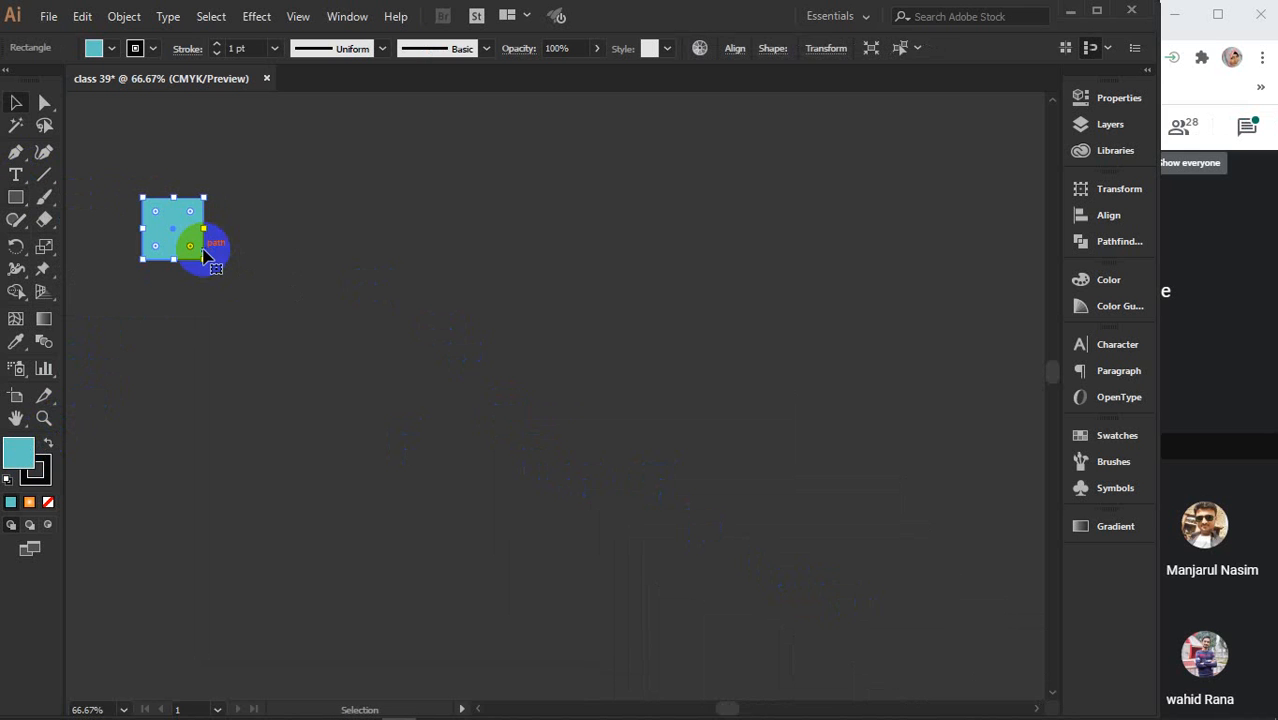
click(303, 265)
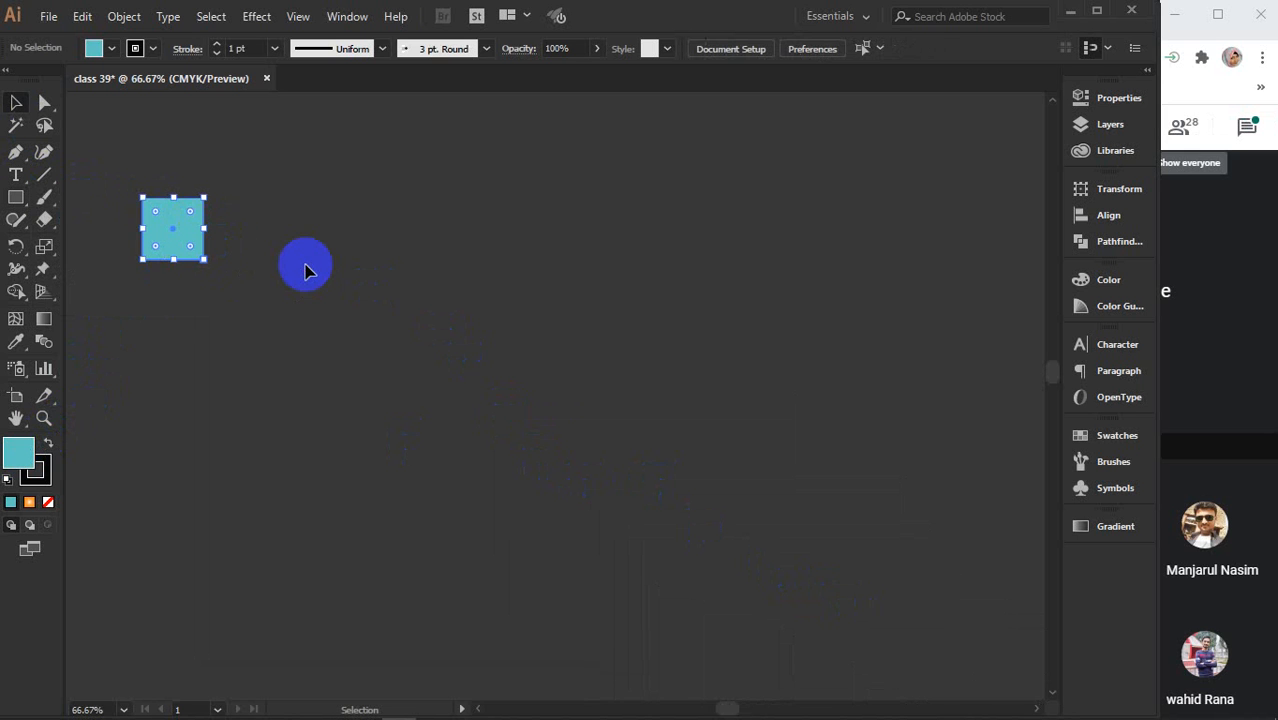
Try to join the square's path and dismiss the alert with Don't Show Again enabled
click(190, 244)
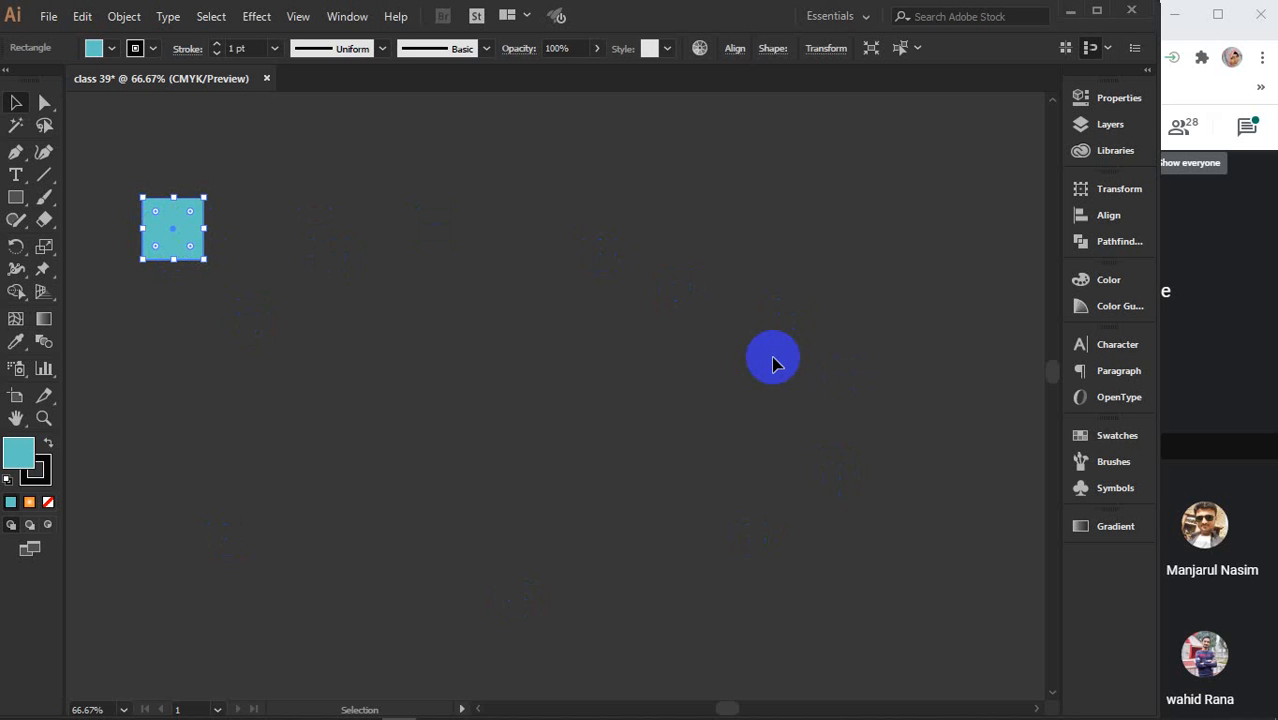
key(a)
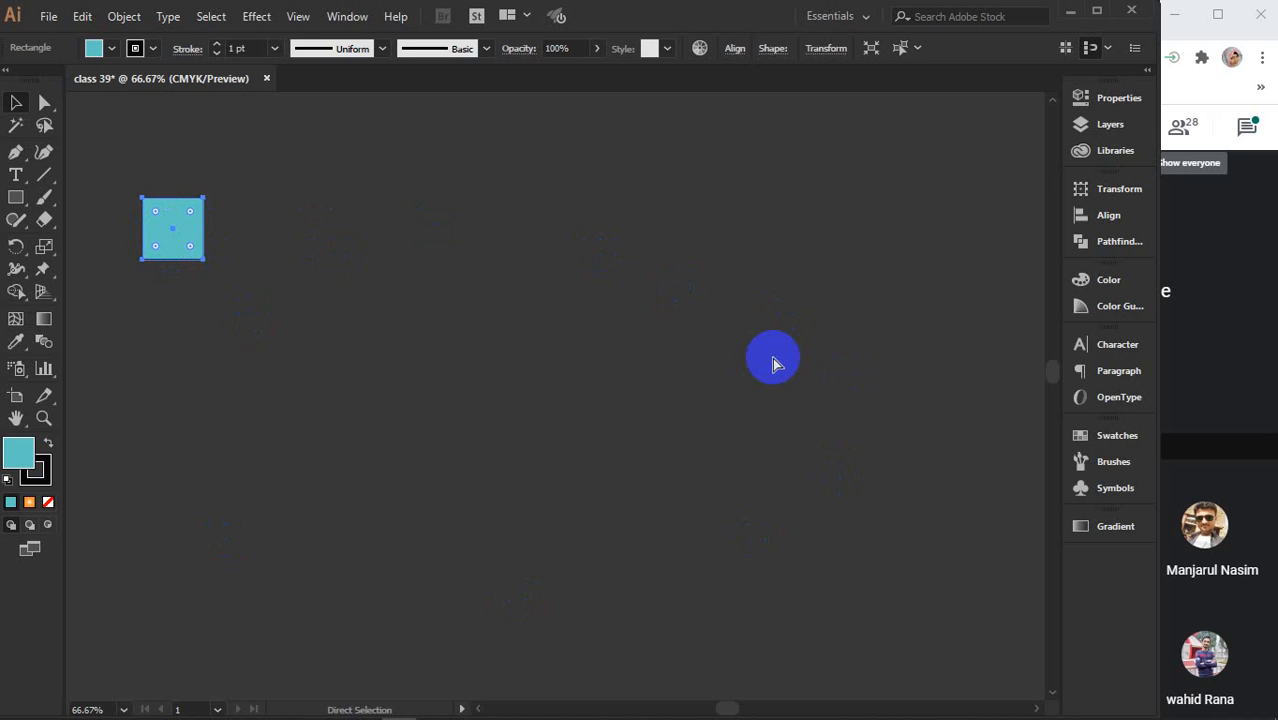
key(ctrl+j)
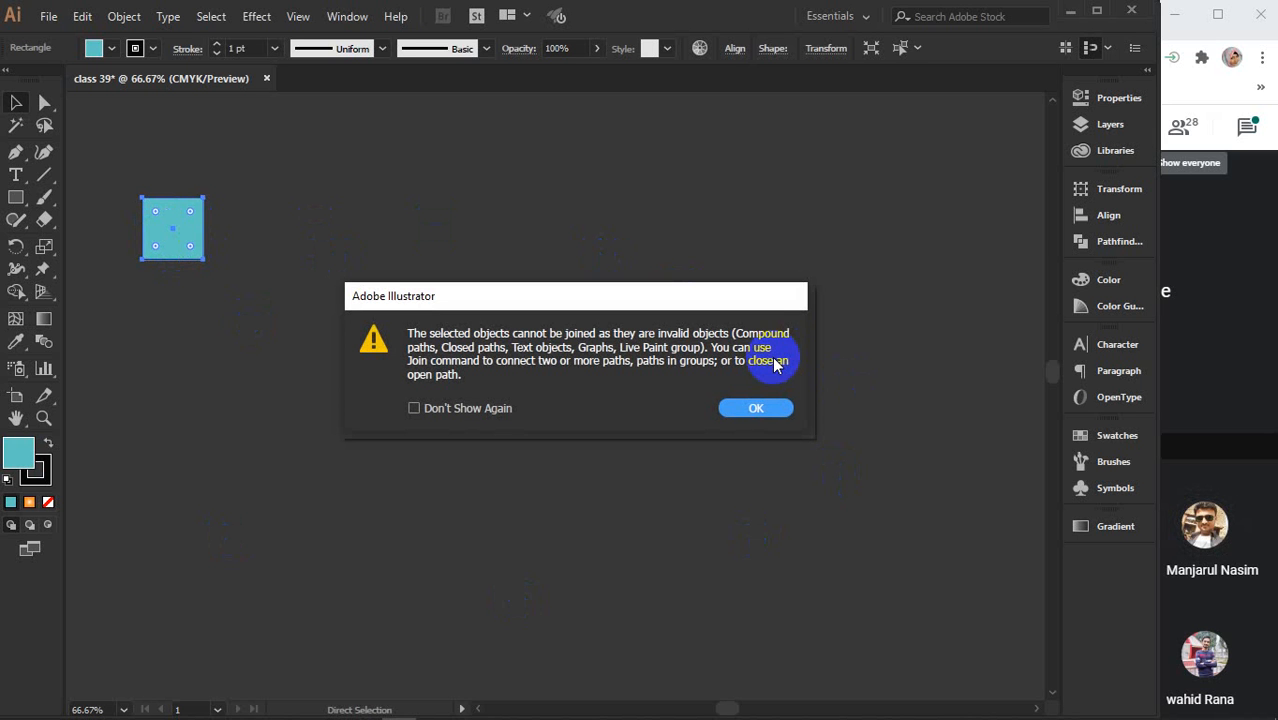
click(420, 418)
click(447, 410)
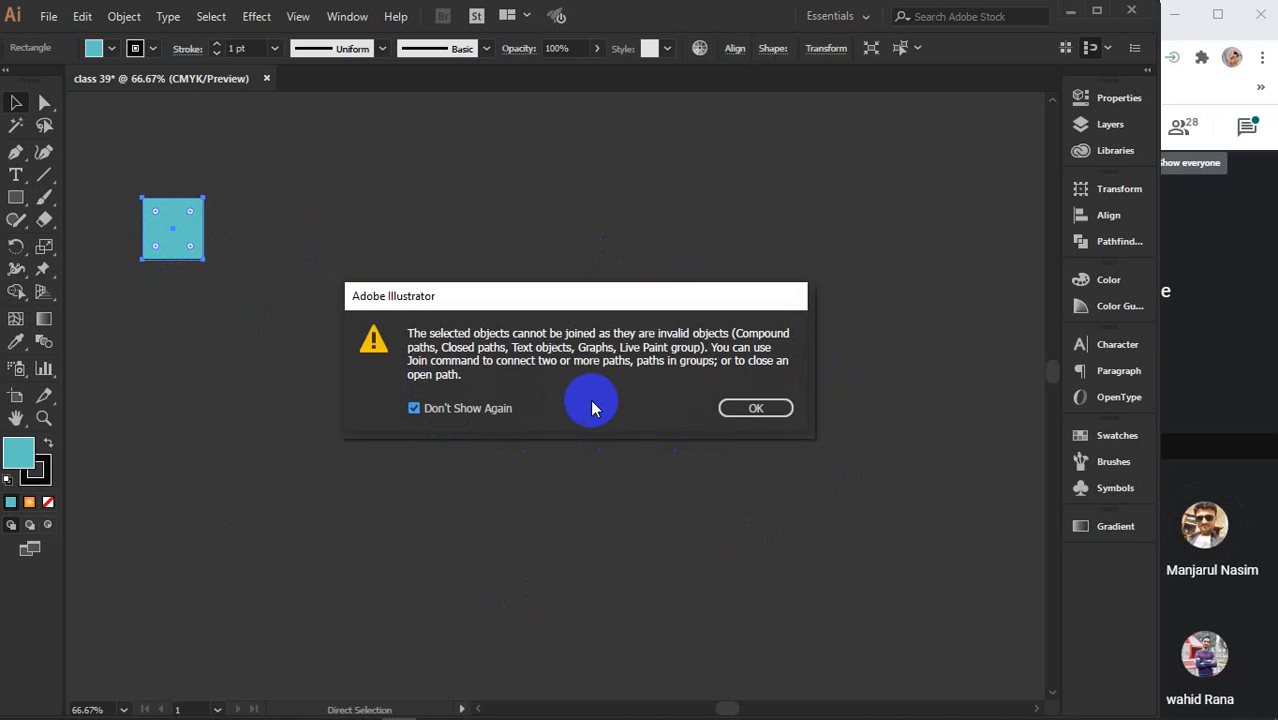
click(748, 407)
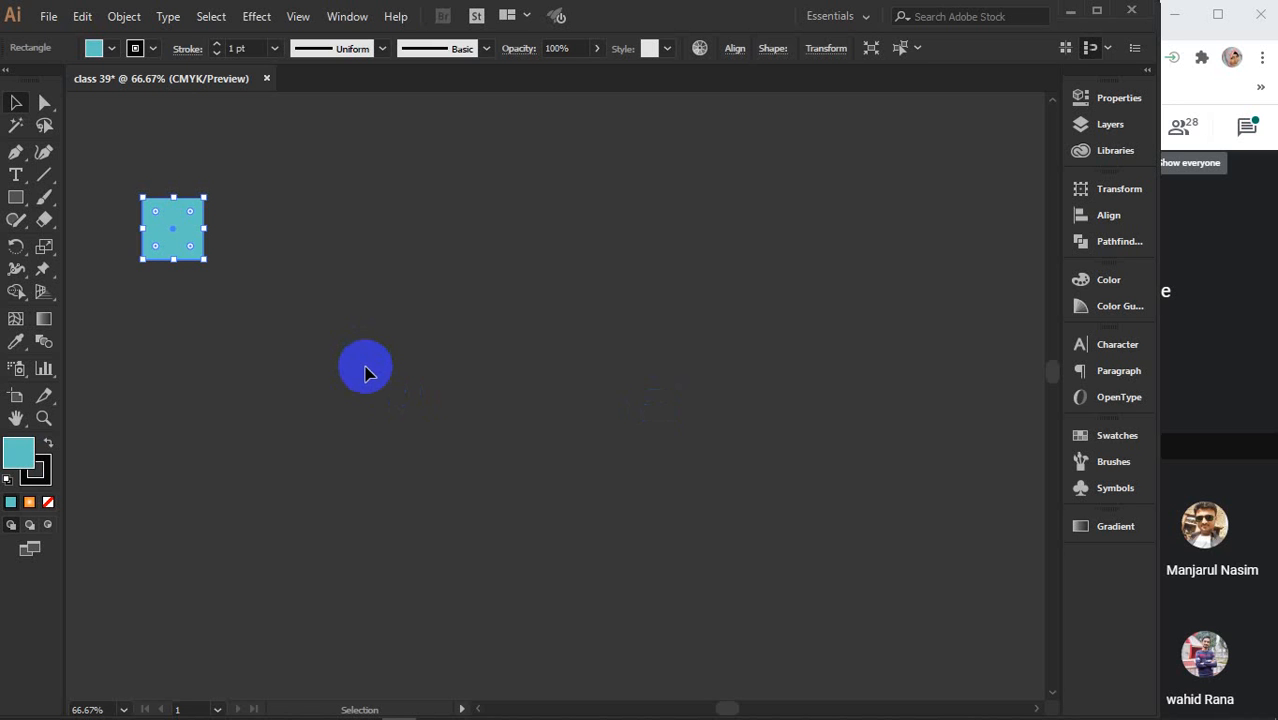
Try duplicating the square to its right, delete the copy, and undo the changes
key(a)
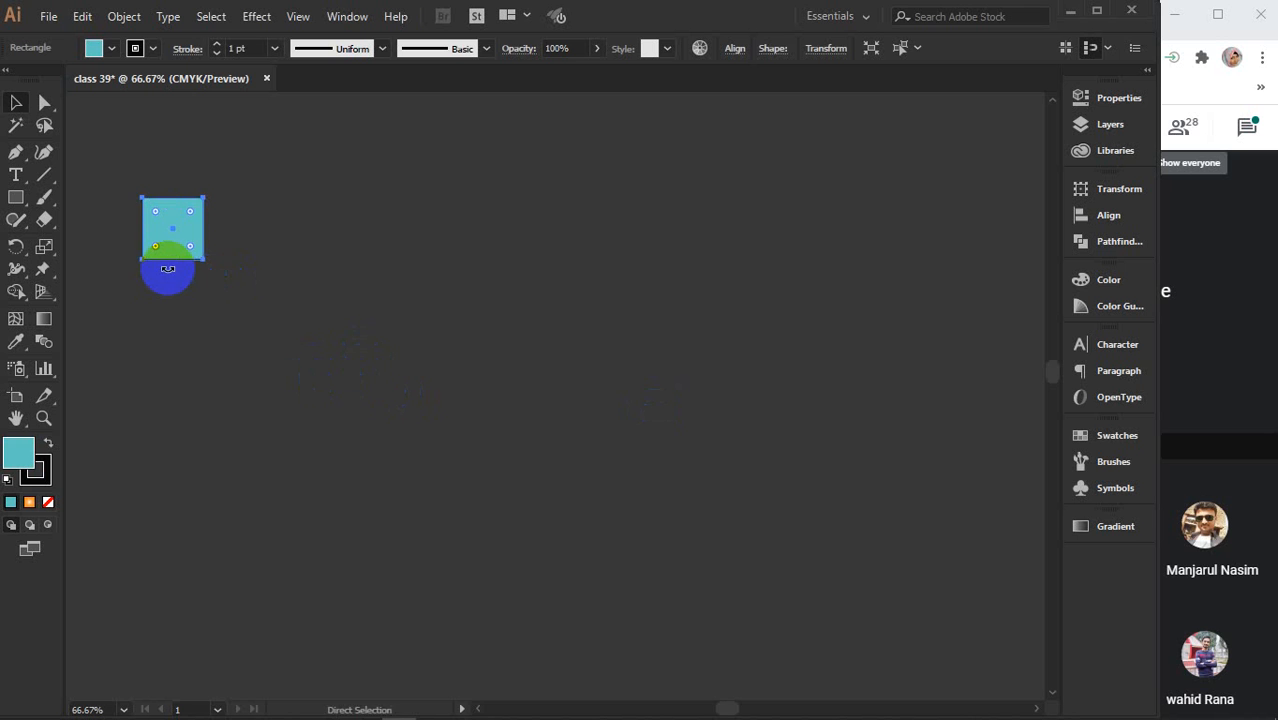
key(v)
drag(167, 268, 281, 258)
key(Delete)
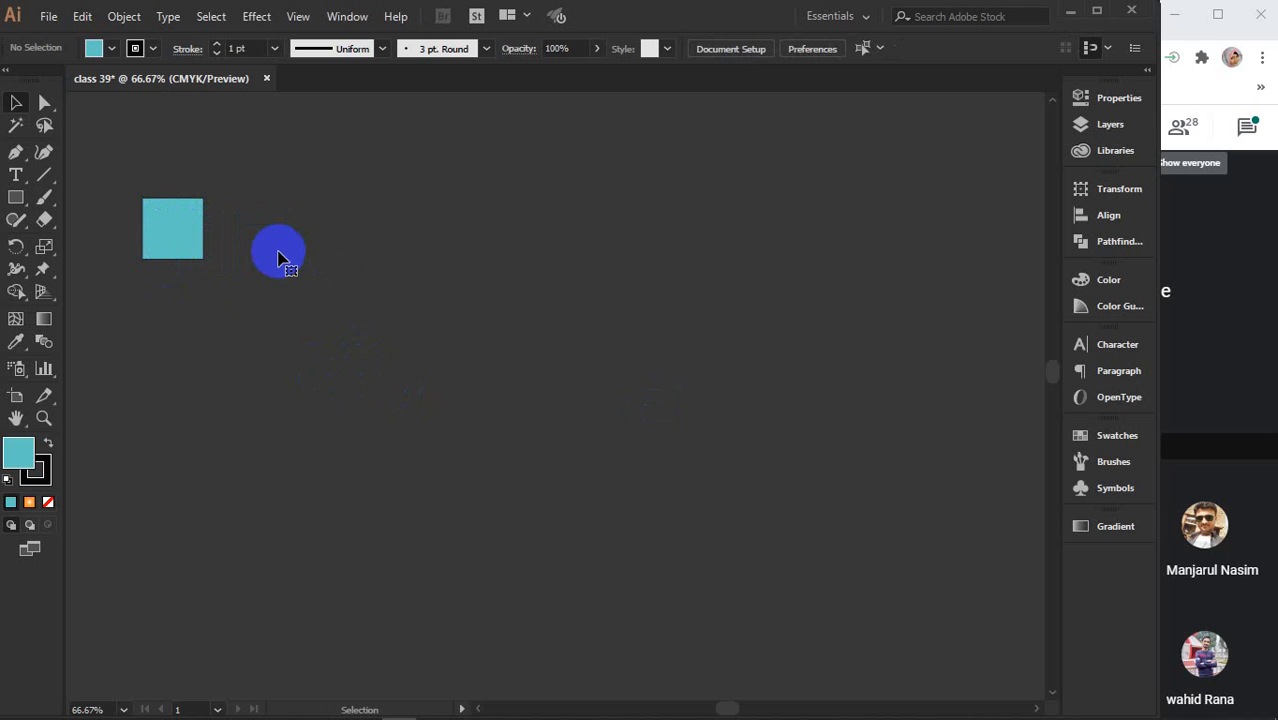
key(ctrl+z)
key(ctrl+z)
Paste a copy of the square and delete that copy
key(ctrl+c)
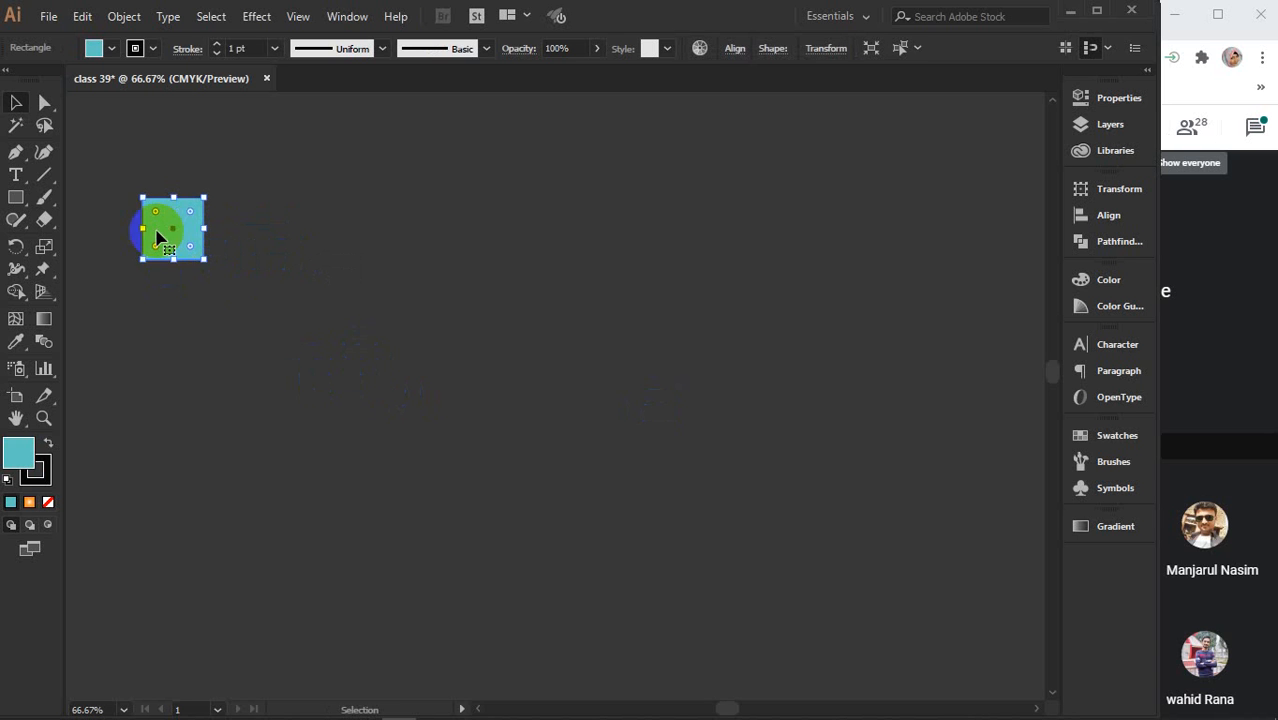
key(ctrl+v)
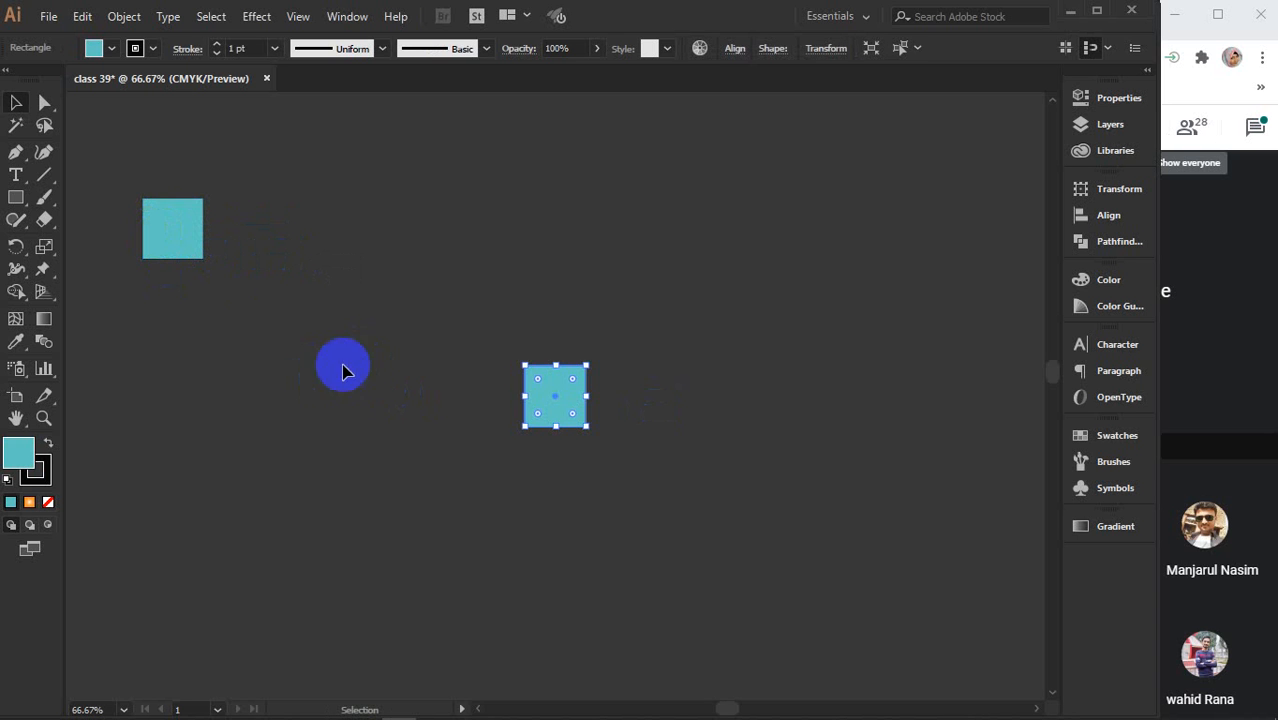
key(Delete)
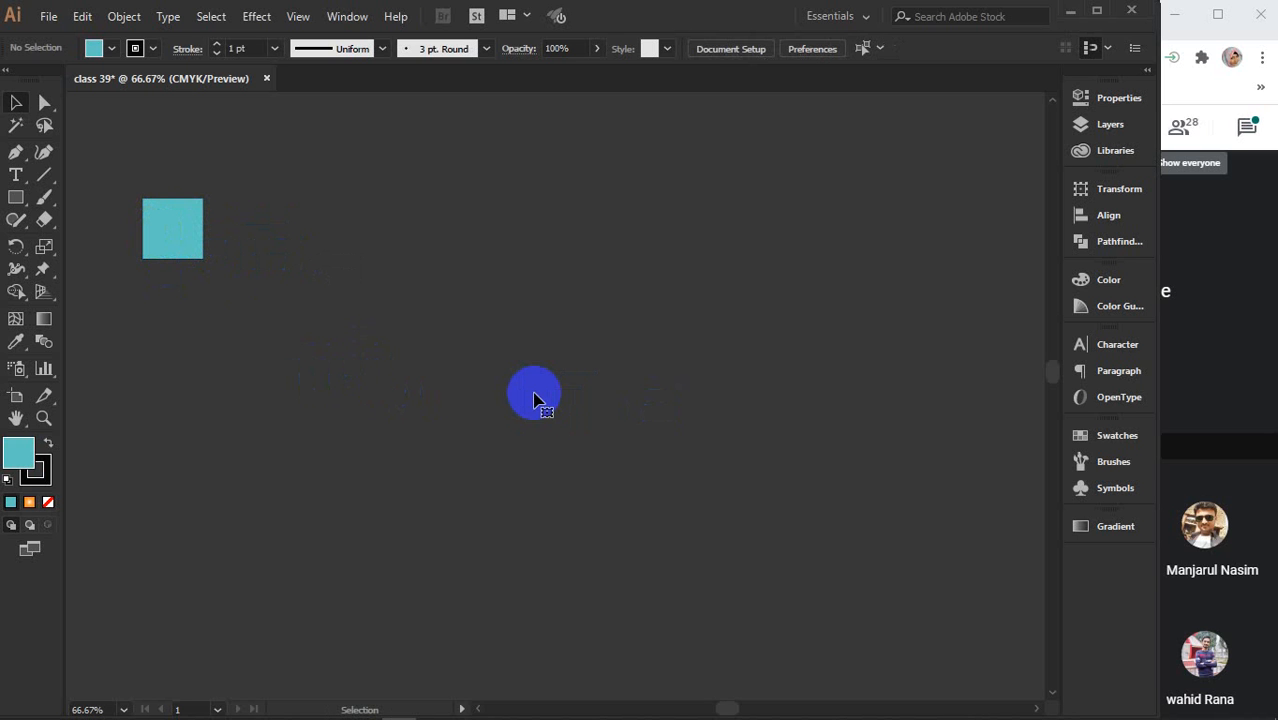
Duplicate the square directly to its right, level with the original and leaving a narrow gap
click(178, 240)
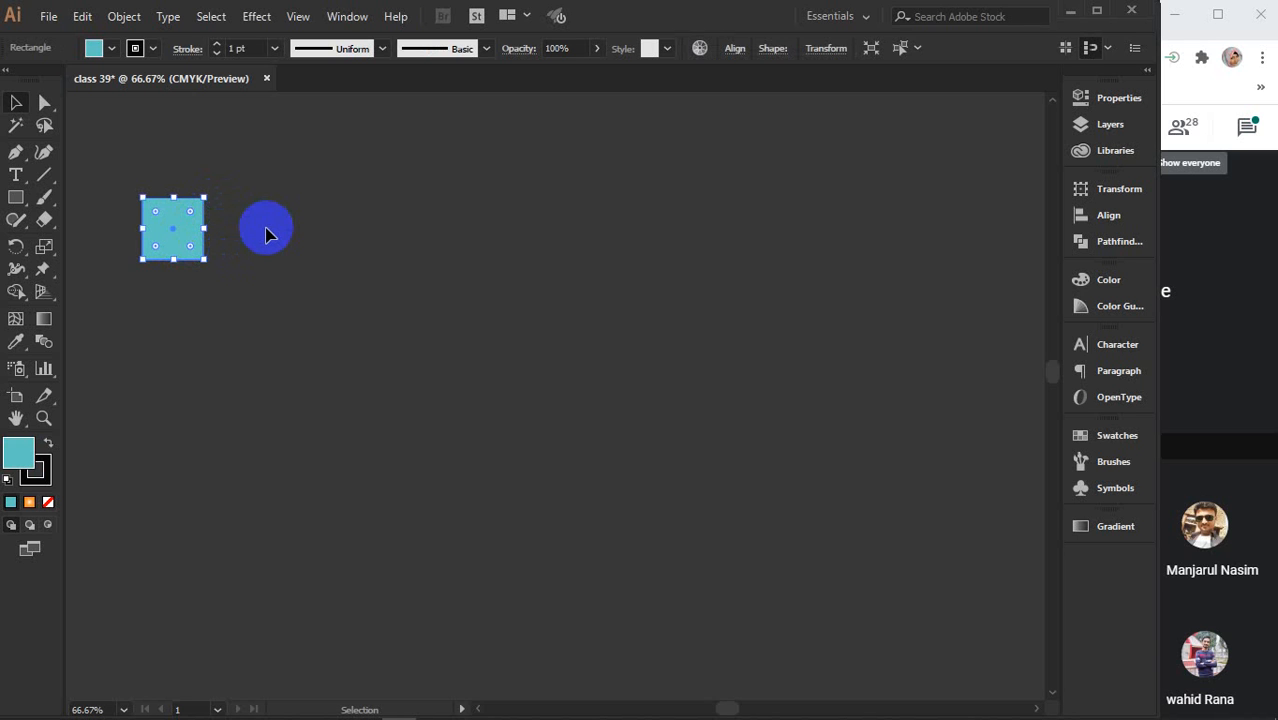
click(177, 248)
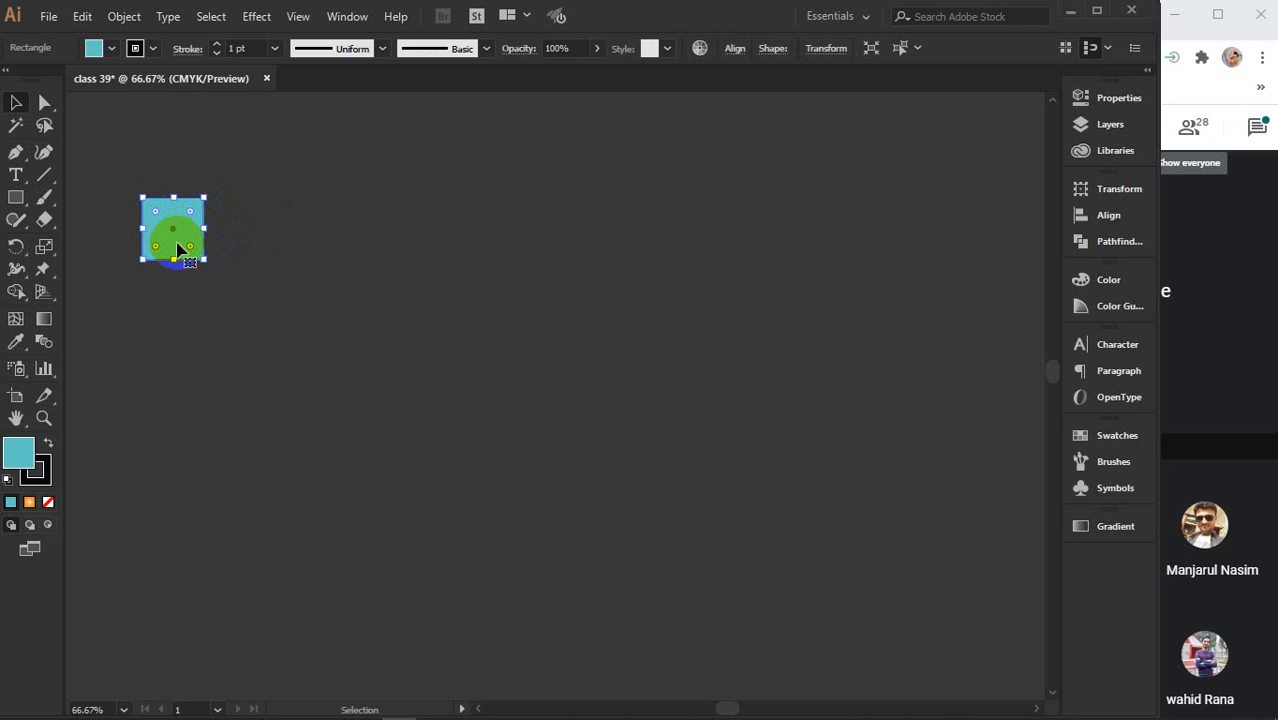
drag(177, 248, 248, 263)
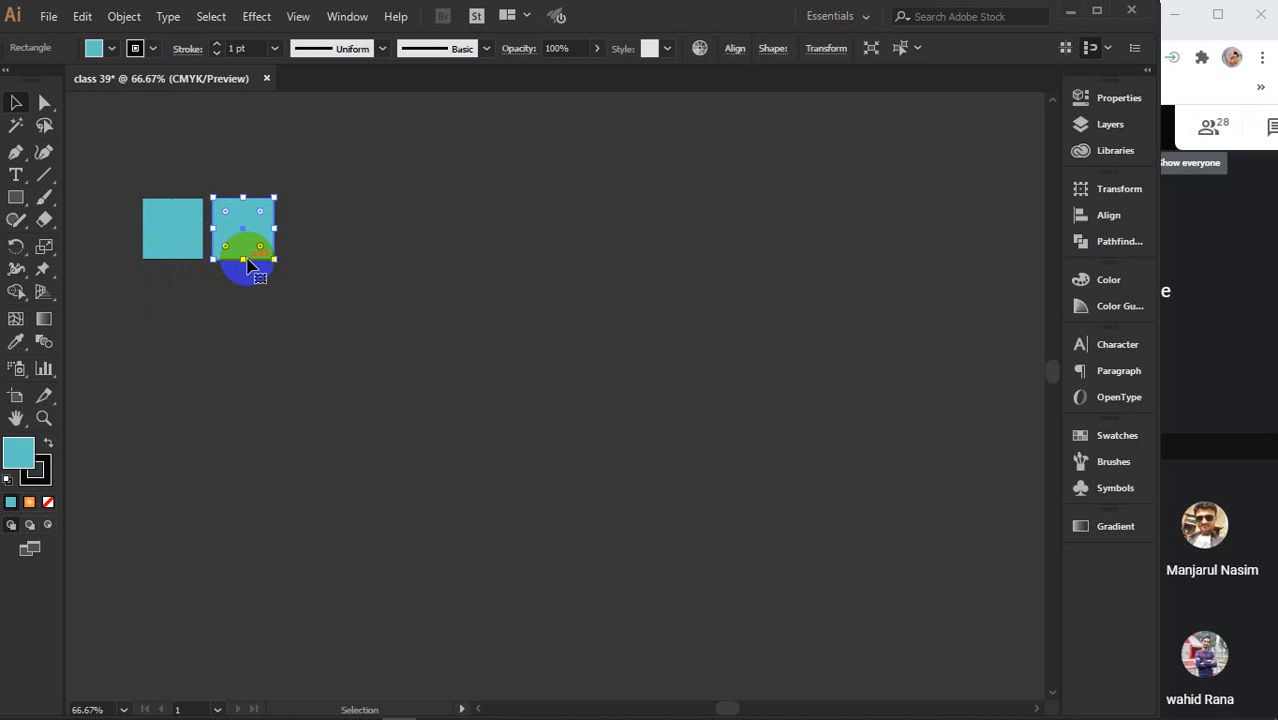
Repeat the duplication with Transform Again ten times to build an evenly spaced row of twelve squares
key(ctrl)
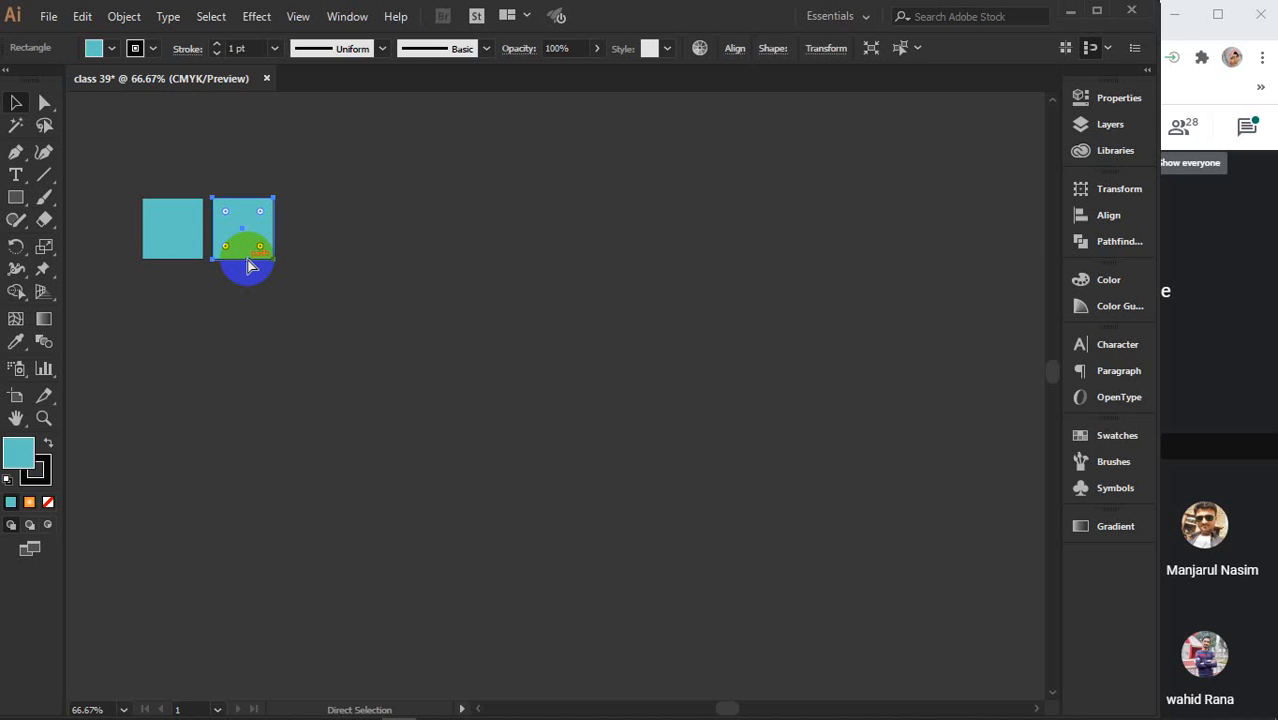
key(ctrl+d)
key(ctrl+d)
key(ctrl+d)
key(ctrl+d)
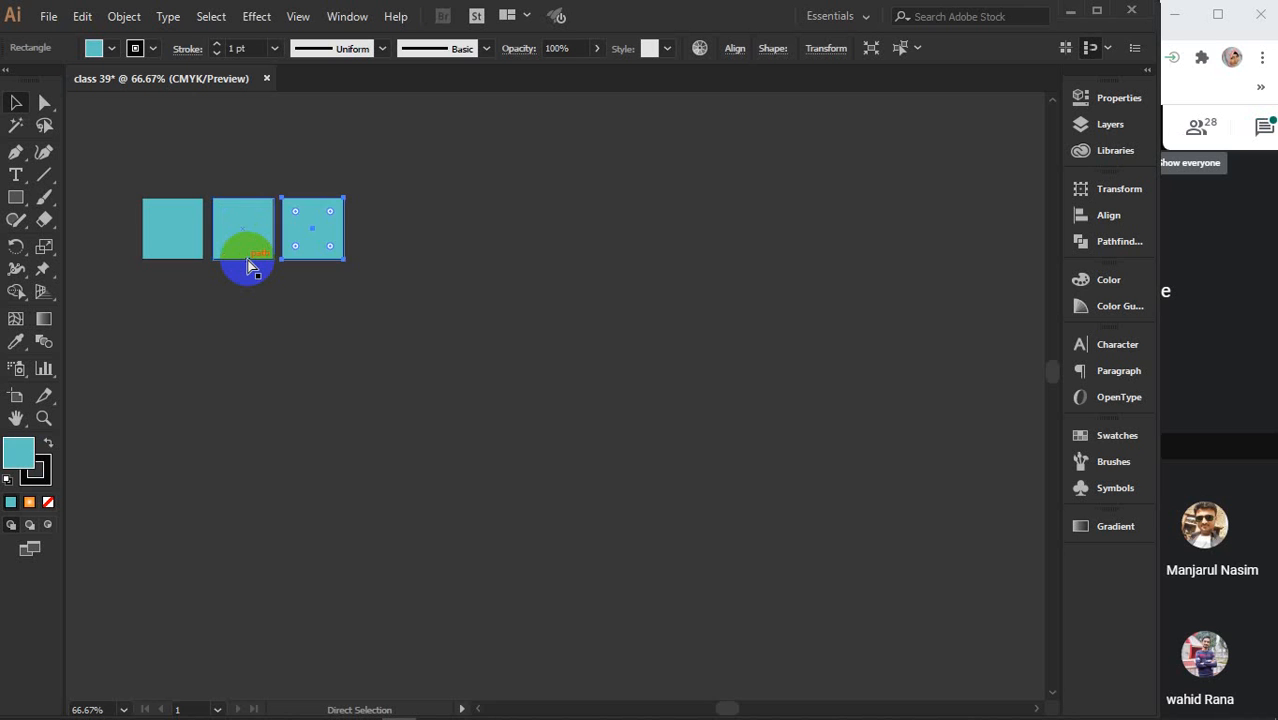
key(ctrl+d)
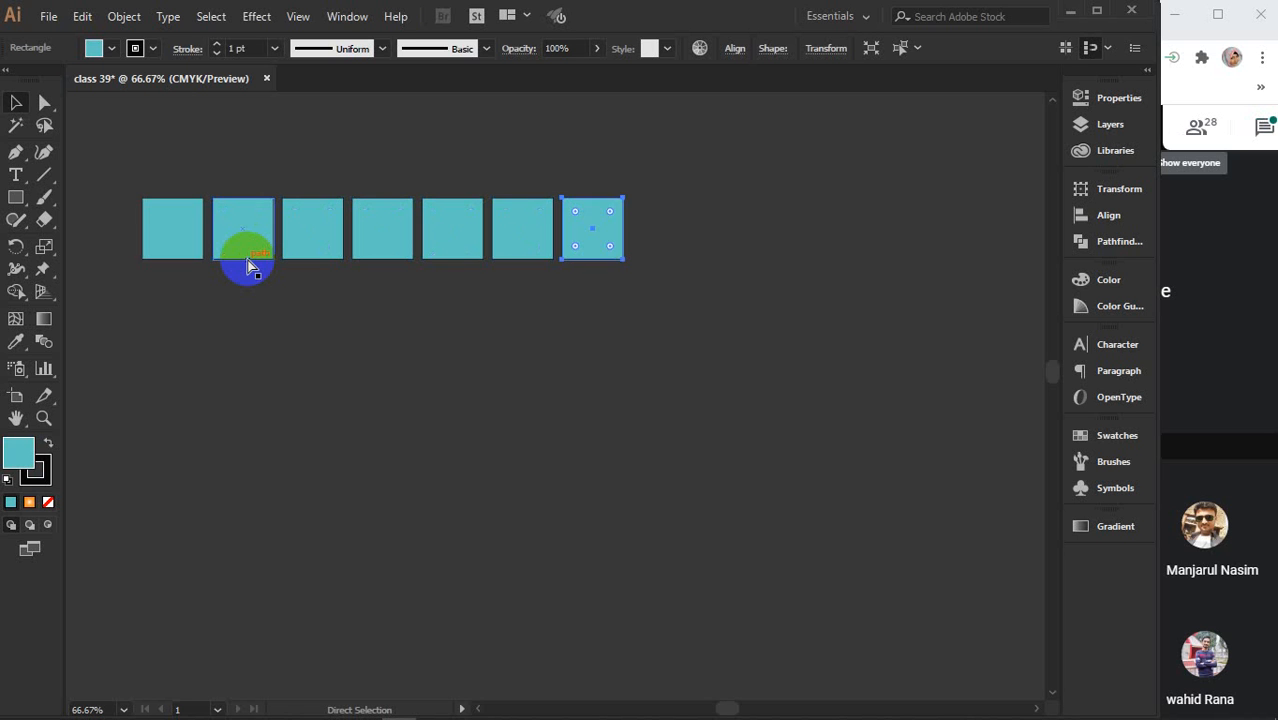
key(ctrl+d)
key(ctrl+d)
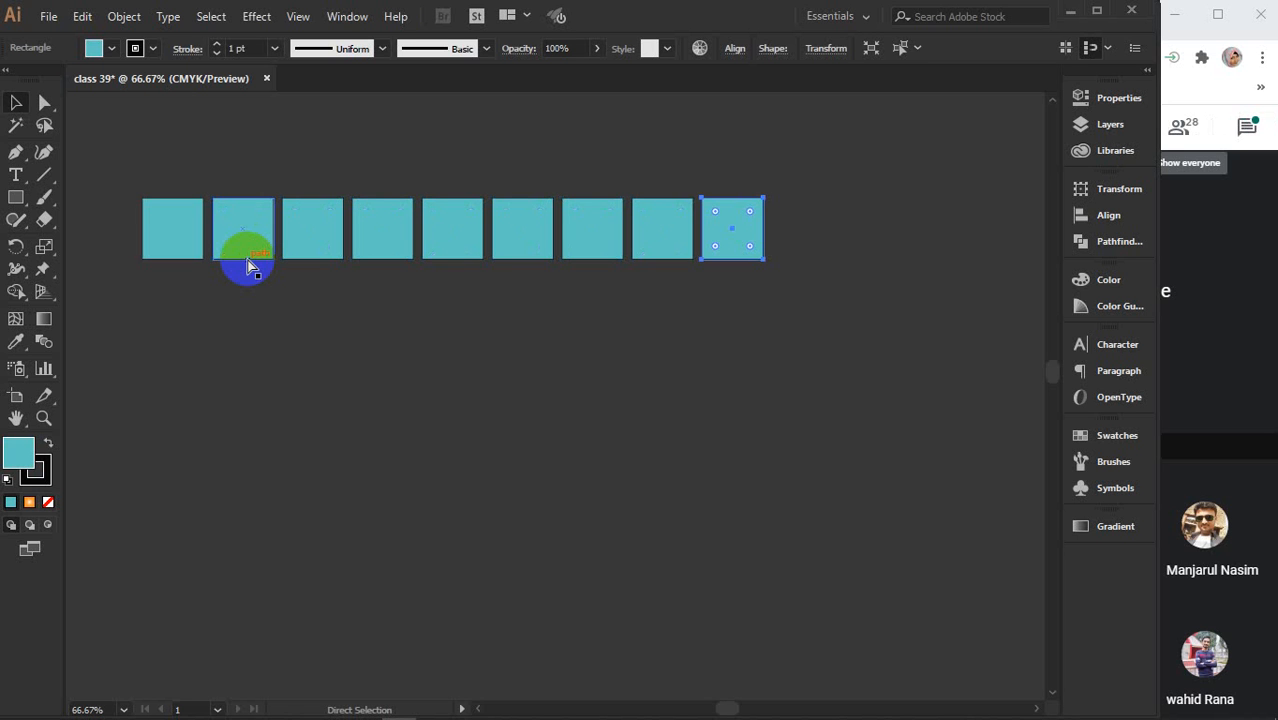
key(ctrl+d)
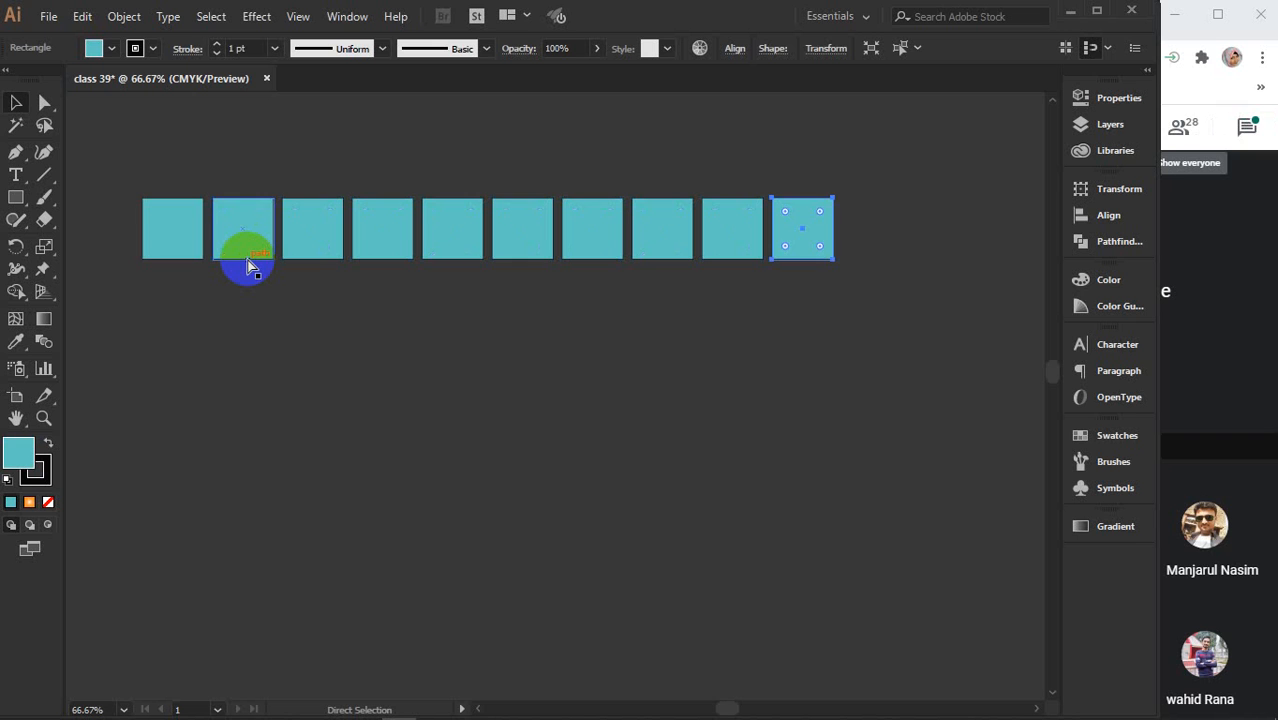
key(ctrl+d)
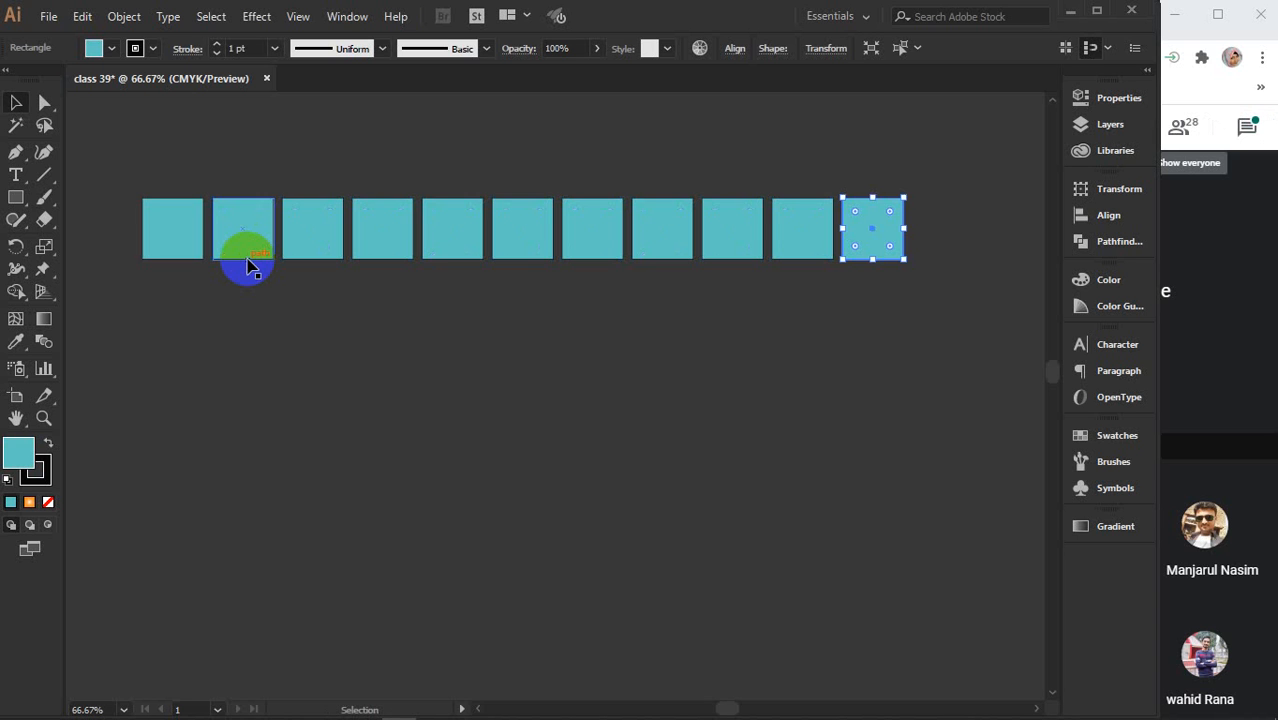
key(ctrl+d)
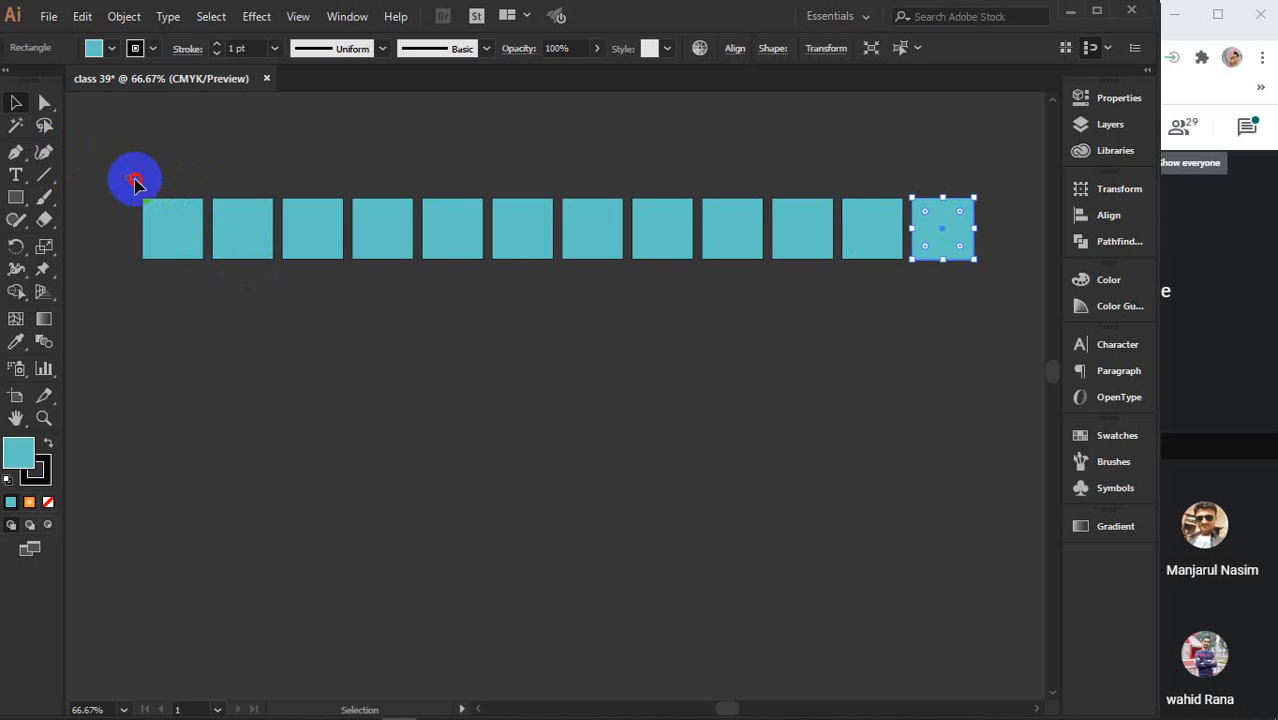
Select the whole row of twelve squares and duplicate it straight down by about 1.63 in, leaving a narrow gap
drag(126, 176, 978, 302)
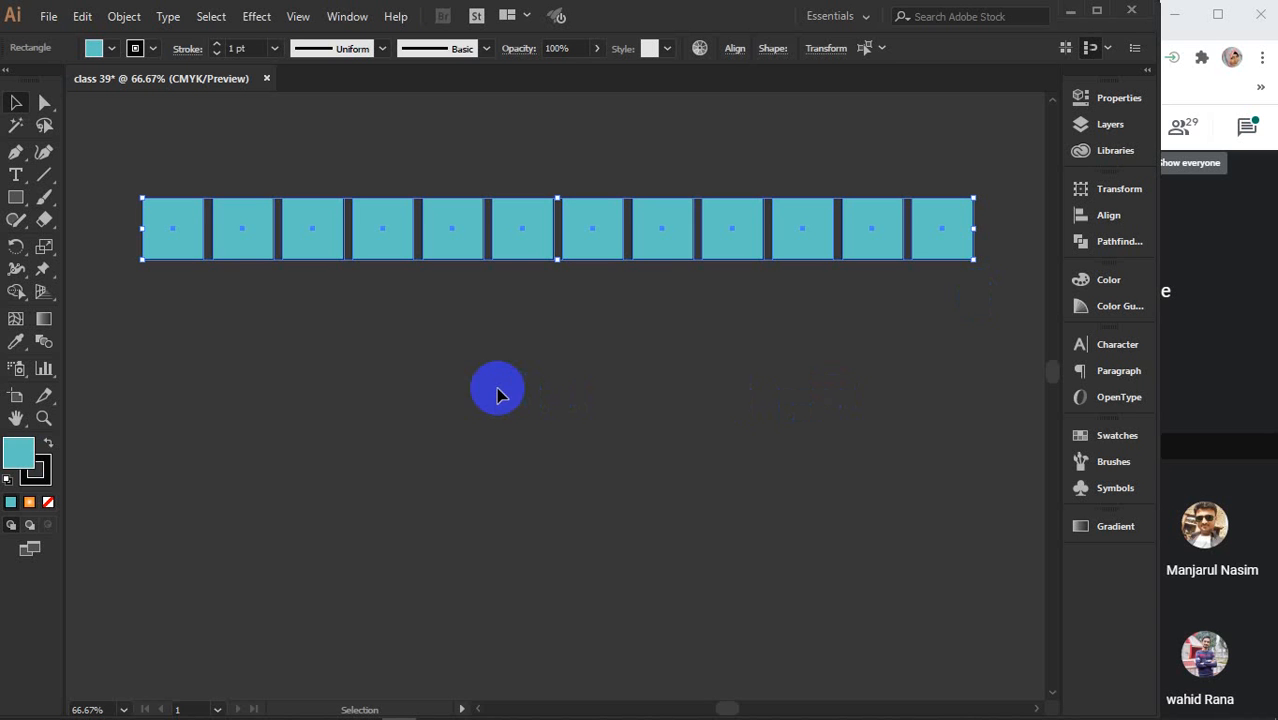
click(514, 246)
click(228, 228)
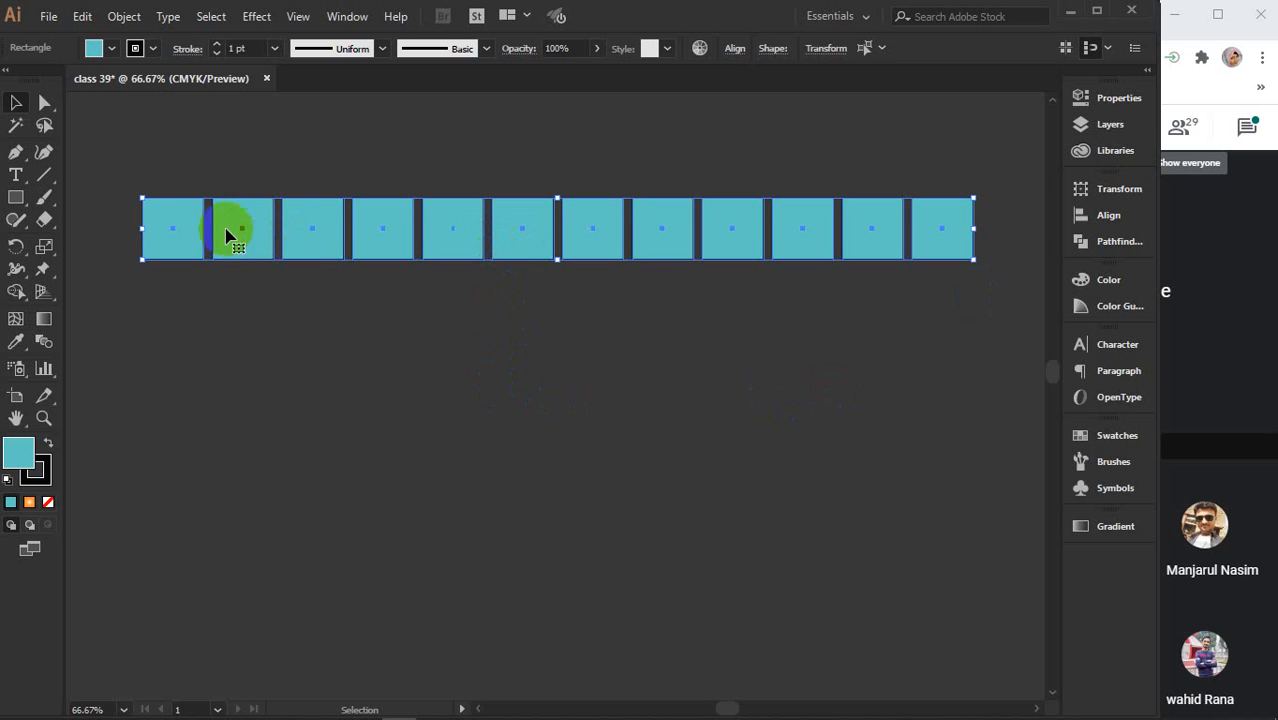
click(203, 237)
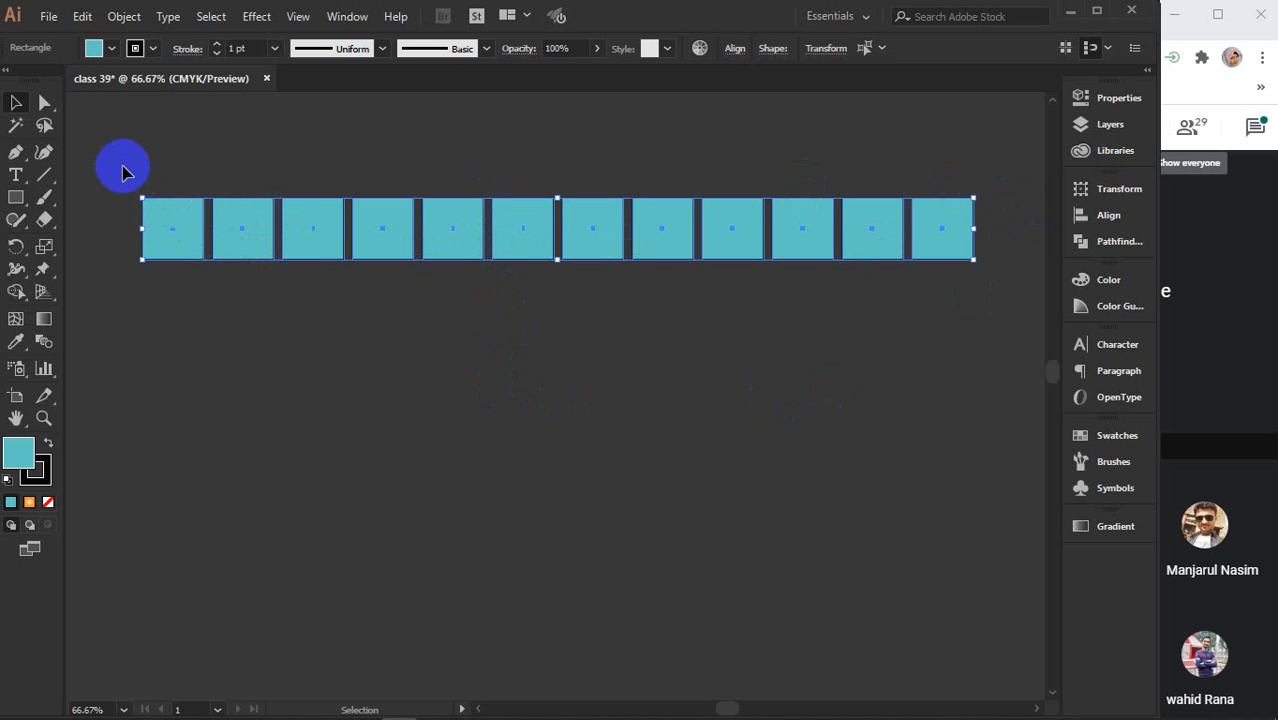
drag(122, 160, 975, 280)
click(595, 240)
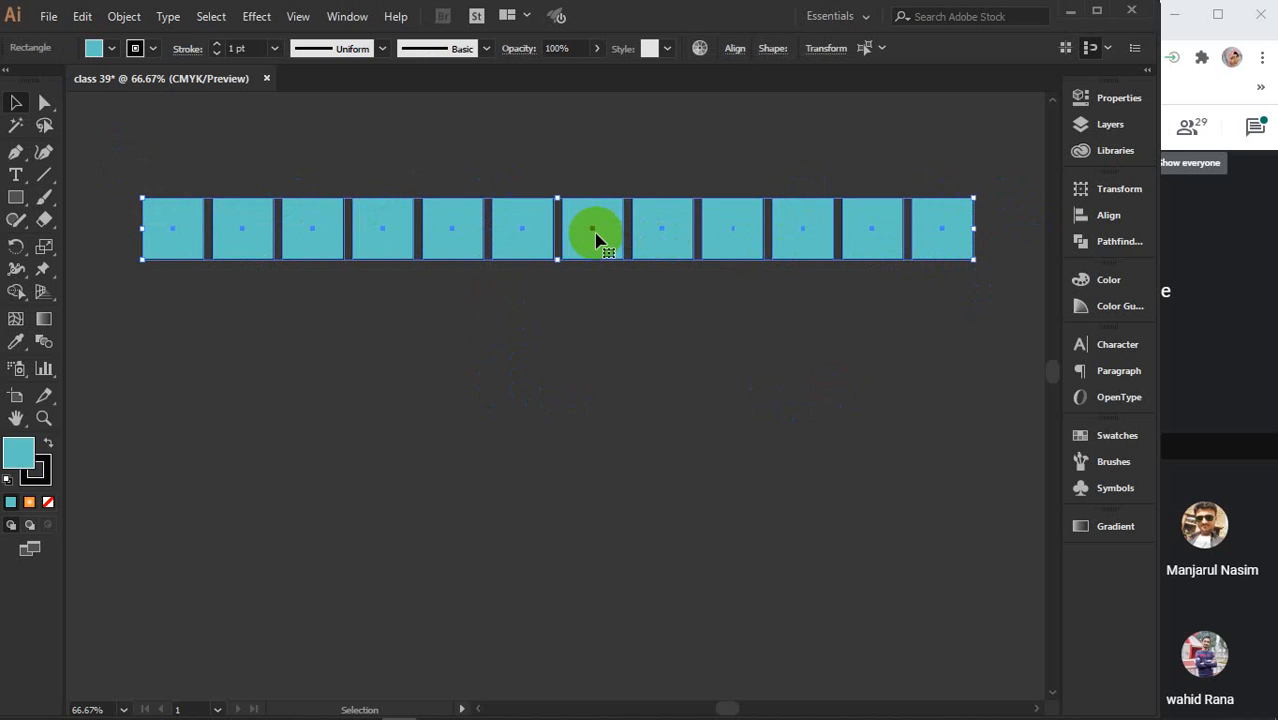
drag(595, 233, 588, 312)
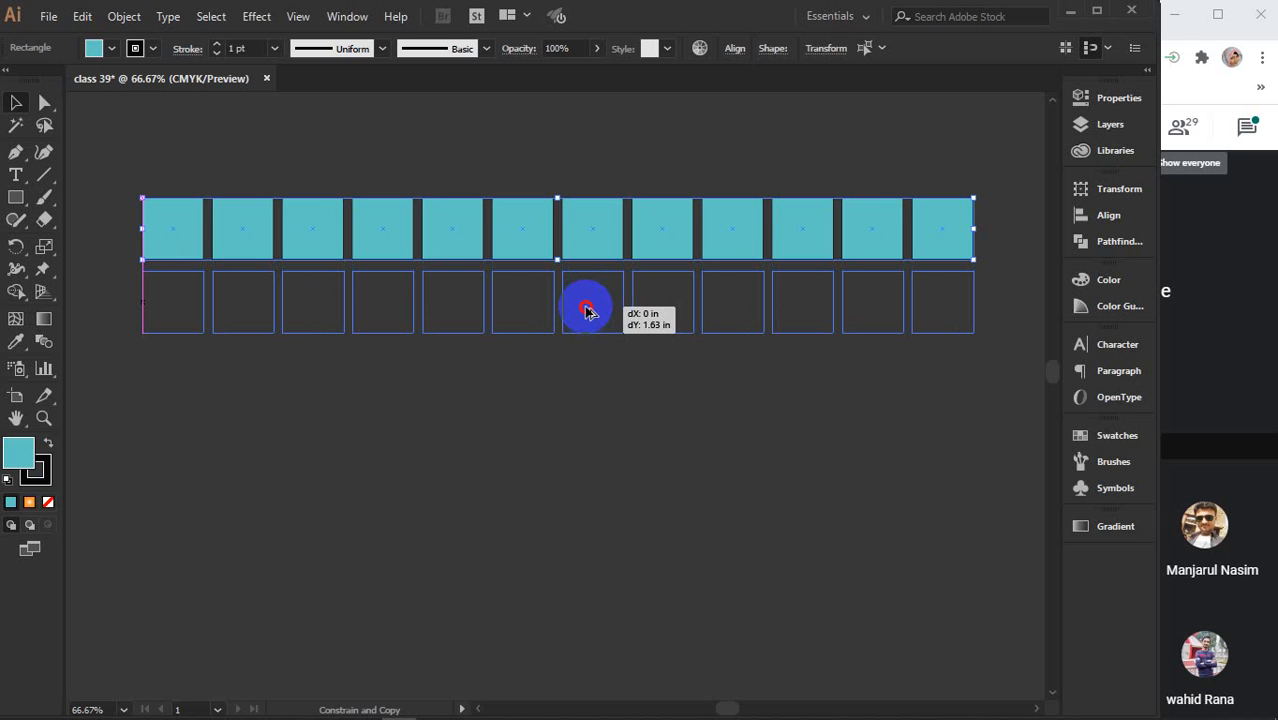
drag(587, 311, 588, 313)
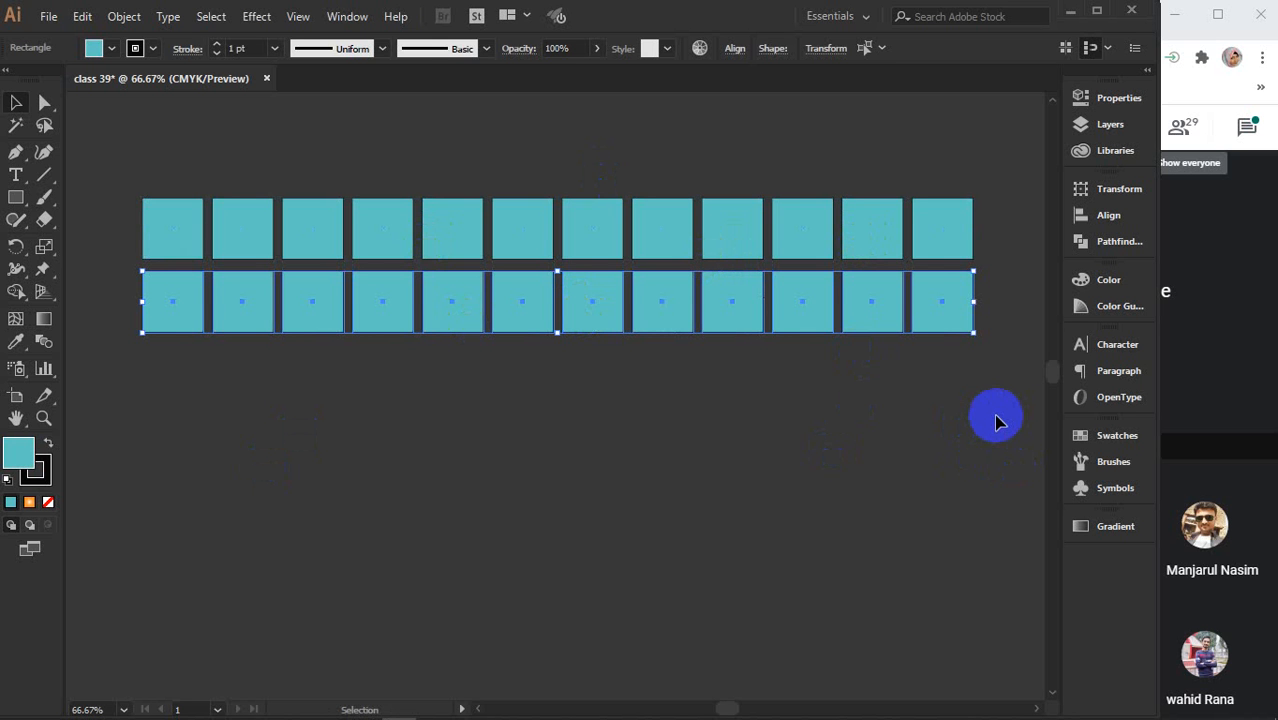
Repeat the row duplication with Transform Again four times to build a grid of six rows, and deselect everything
key(ctrl+d)
key(ctrl+d)
key(ctrl+d)
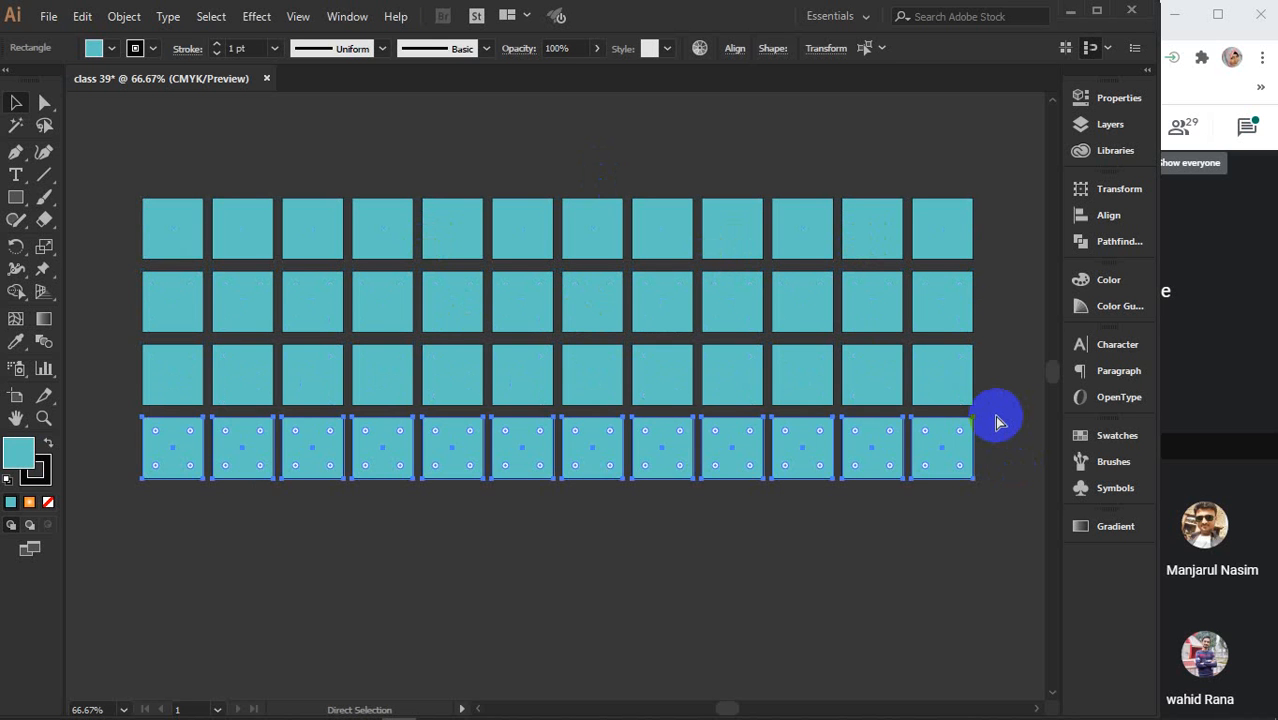
key(ctrl+d)
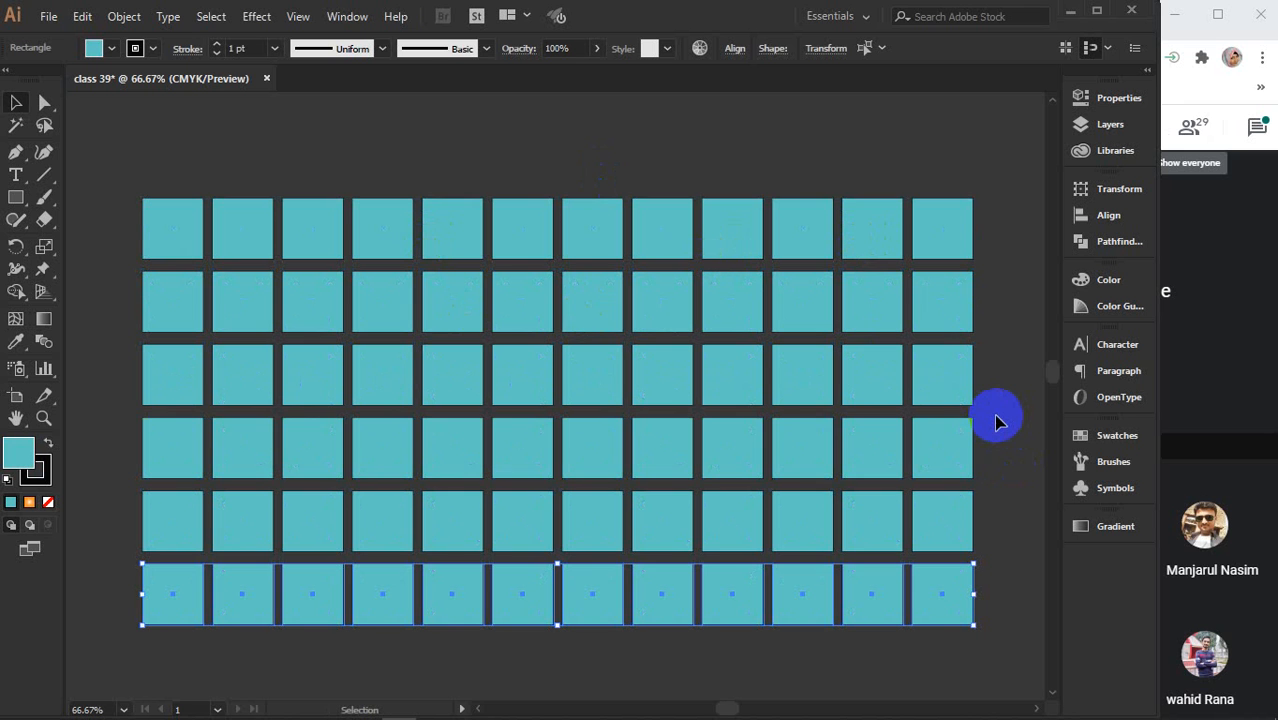
scroll(995, 420, down, 1)
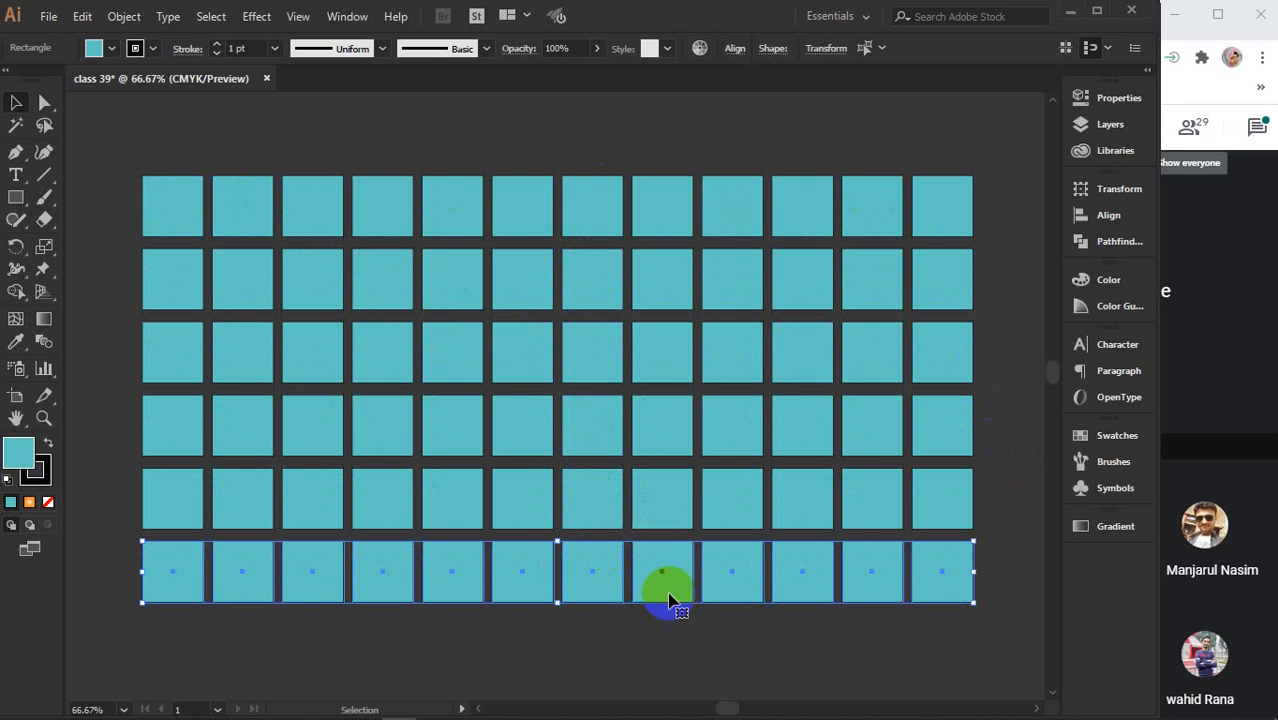
click(720, 668)
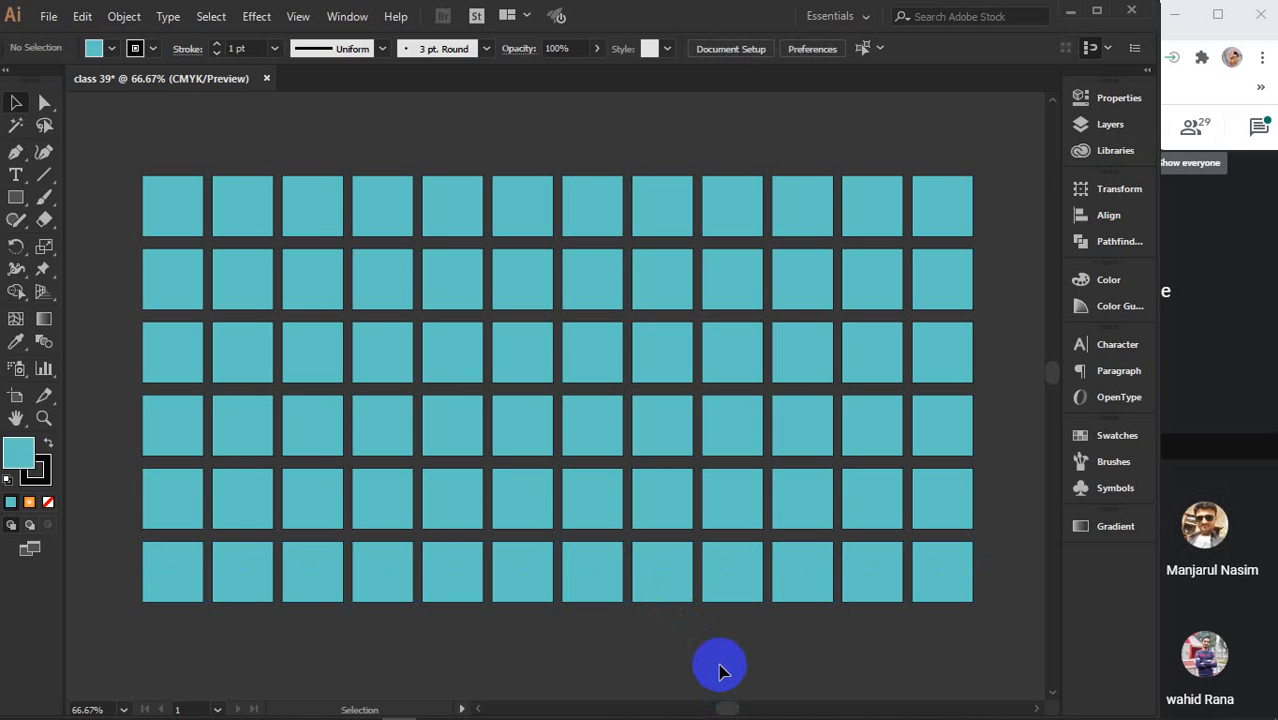
Examine the whole grid of teal squares and its placement relative to the artboard
scroll(720, 670, down, 10)
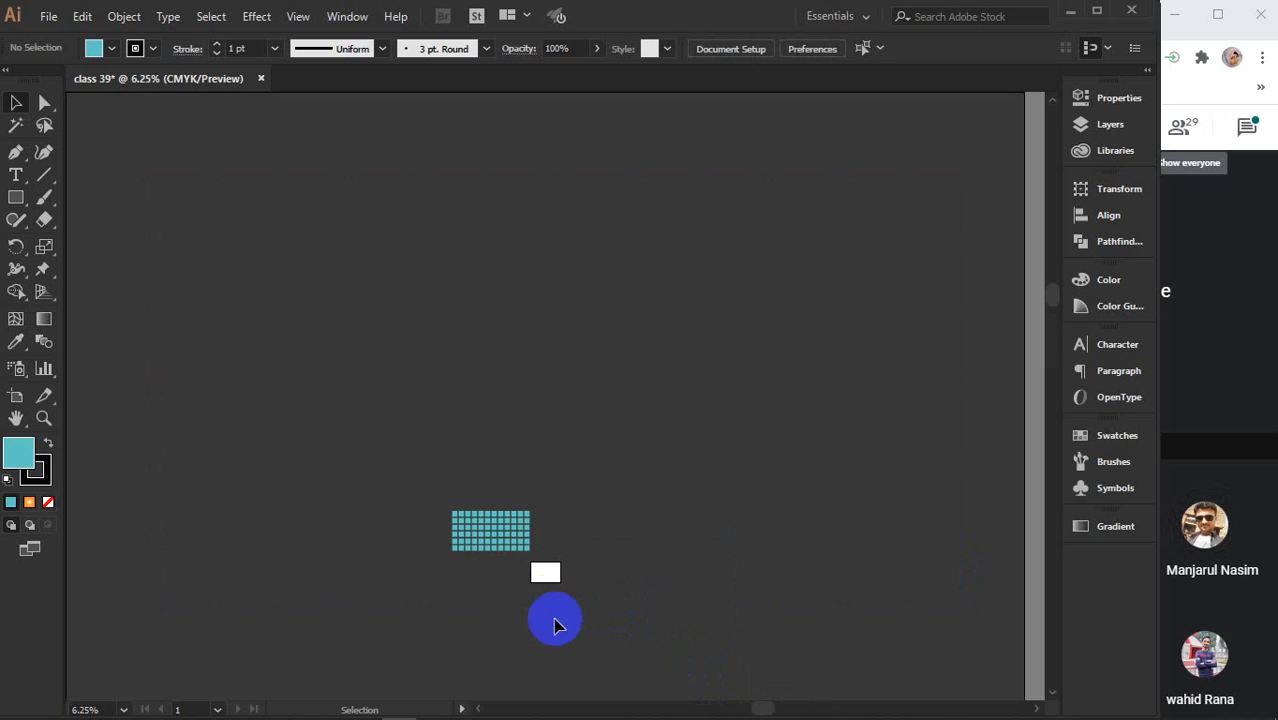
scroll(557, 625, up, 6)
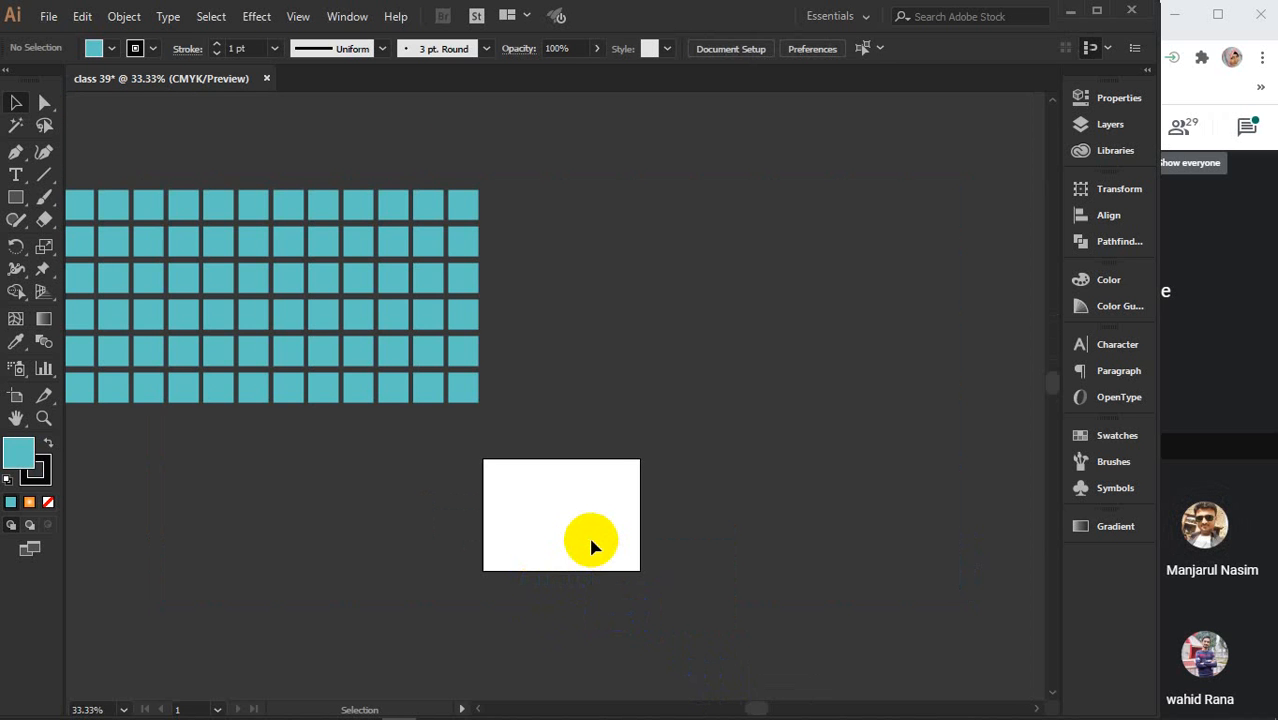
scroll(590, 545, up, 3)
scroll(590, 545, down, 4)
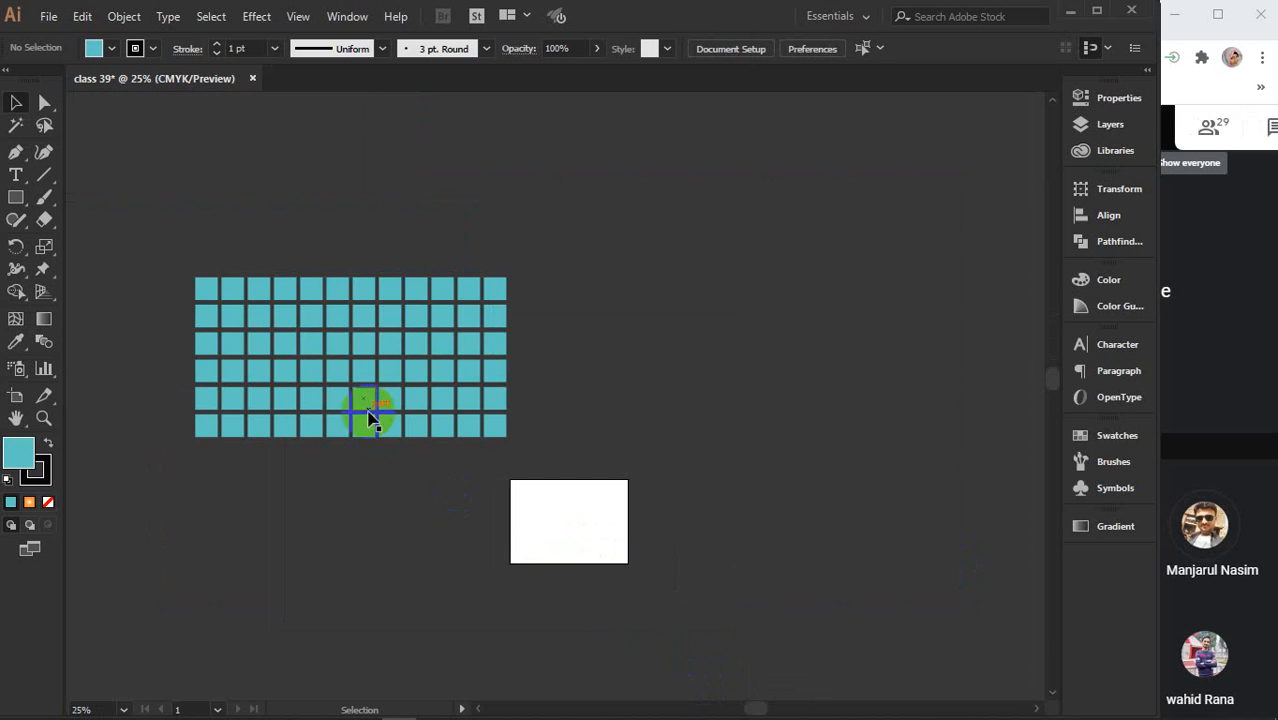
scroll(370, 410, up, 5)
scroll(699, 396, down, 3)
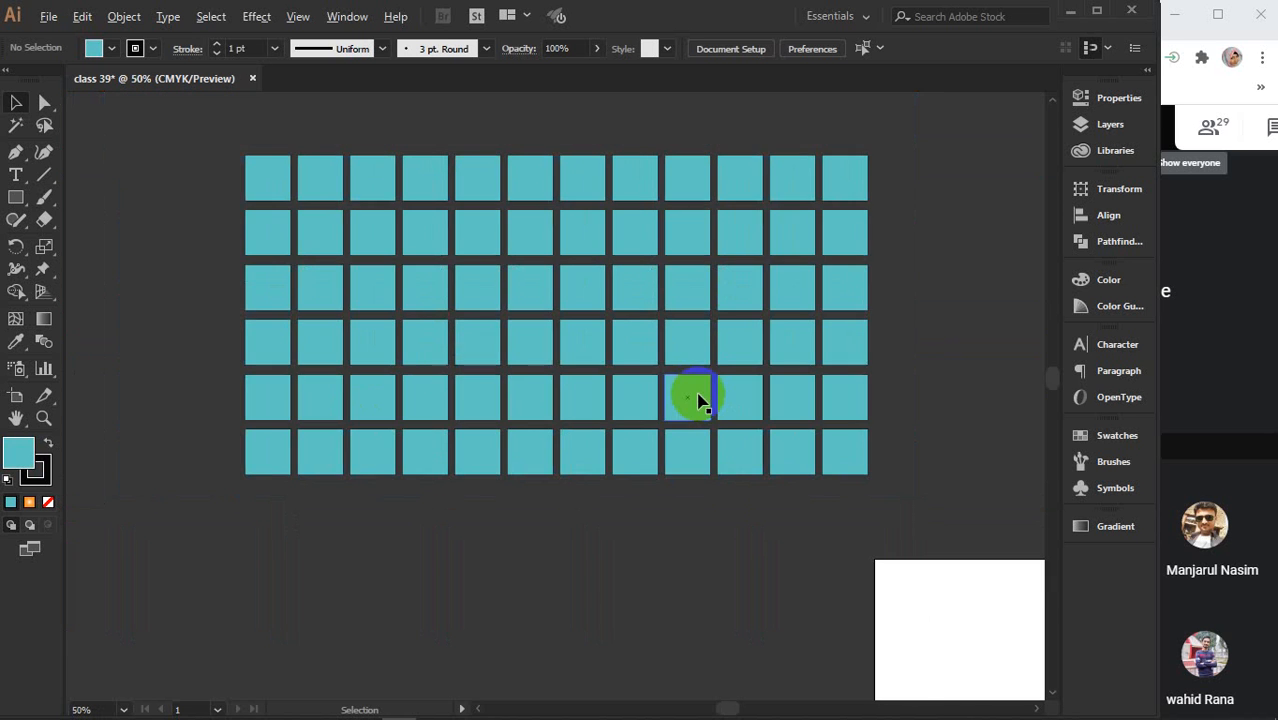
drag(647, 507, 648, 595)
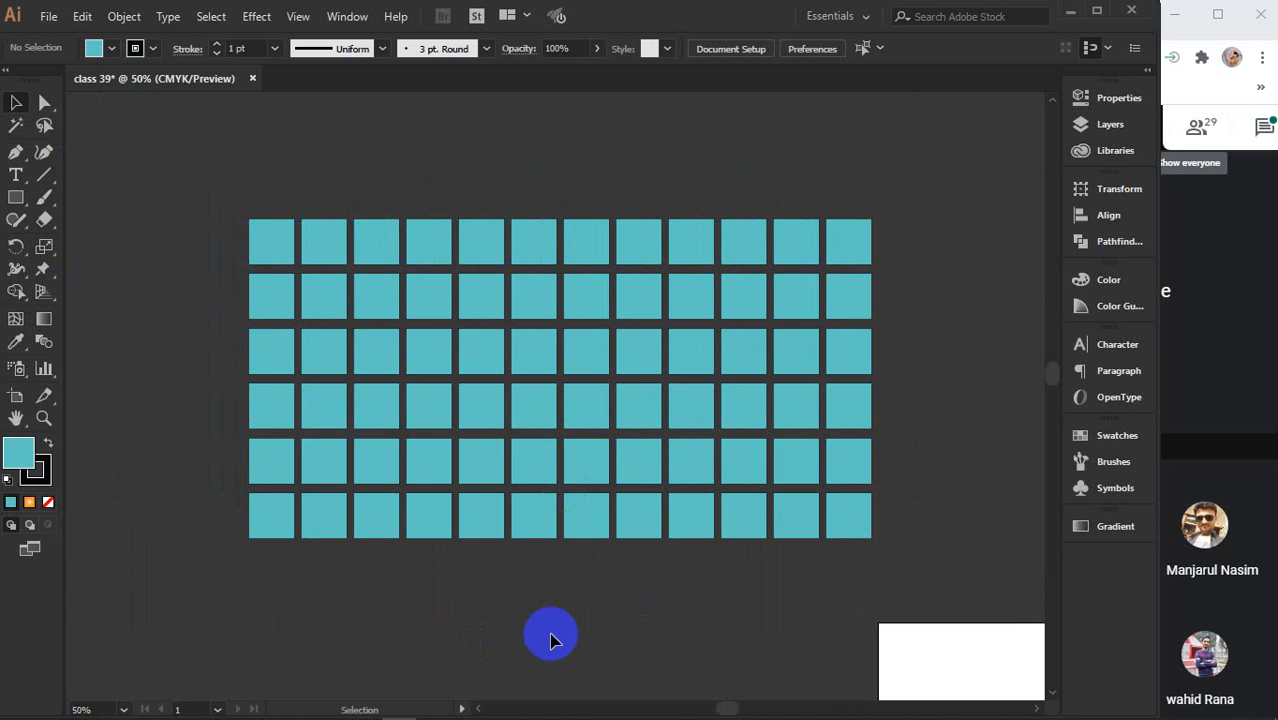
click(342, 265)
drag(285, 240, 370, 322)
scroll(372, 322, up, 1)
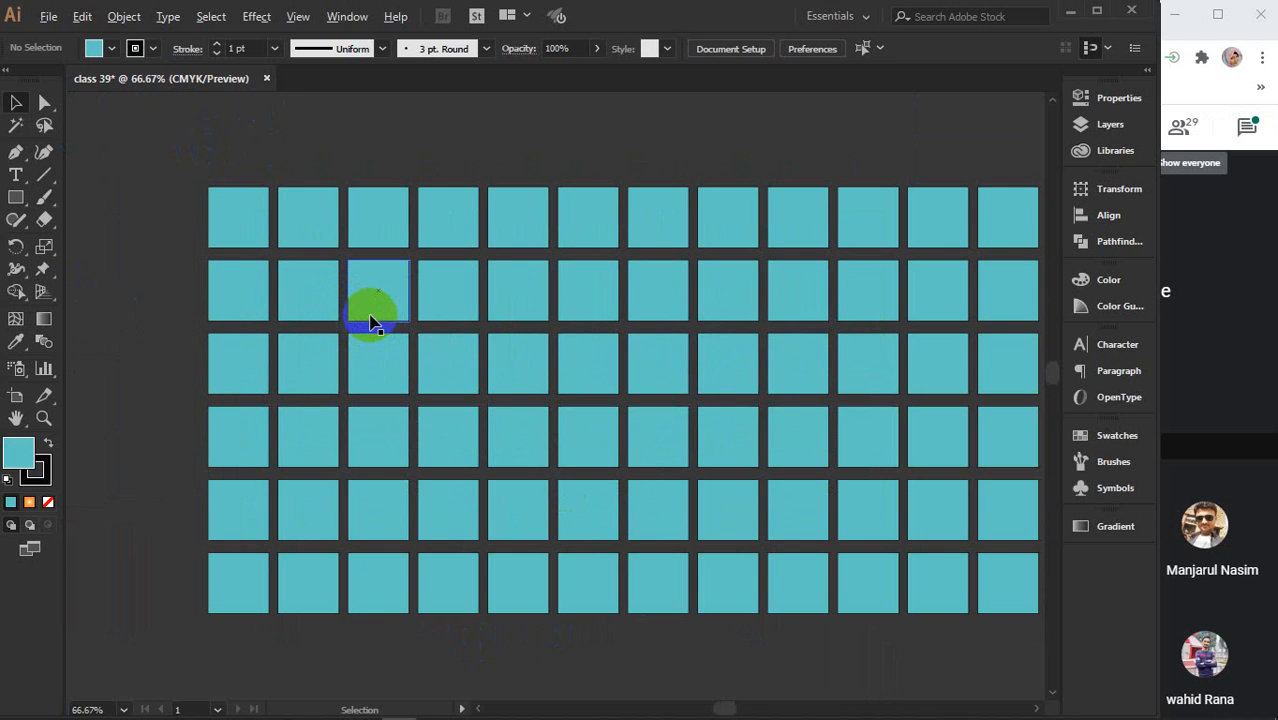
scroll(513, 366, right, 2)
scroll(513, 366, down, 1)
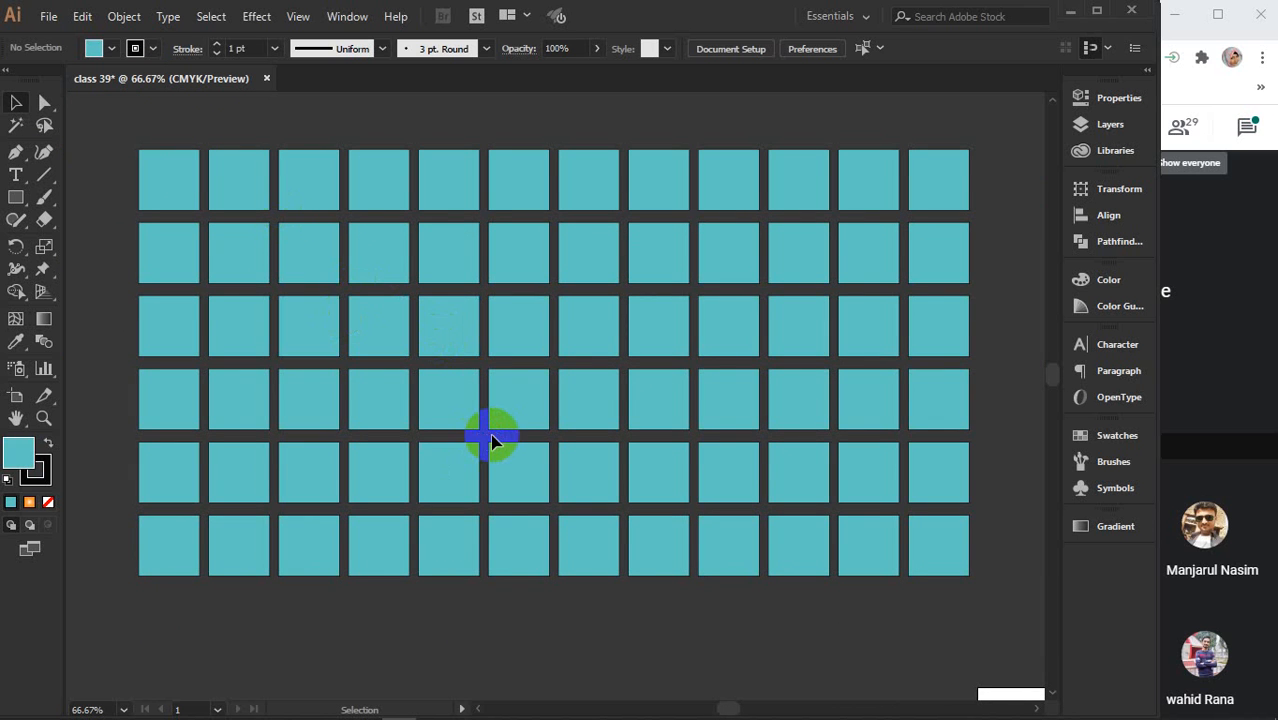
scroll(499, 434, down, 2)
drag(220, 257, 766, 558)
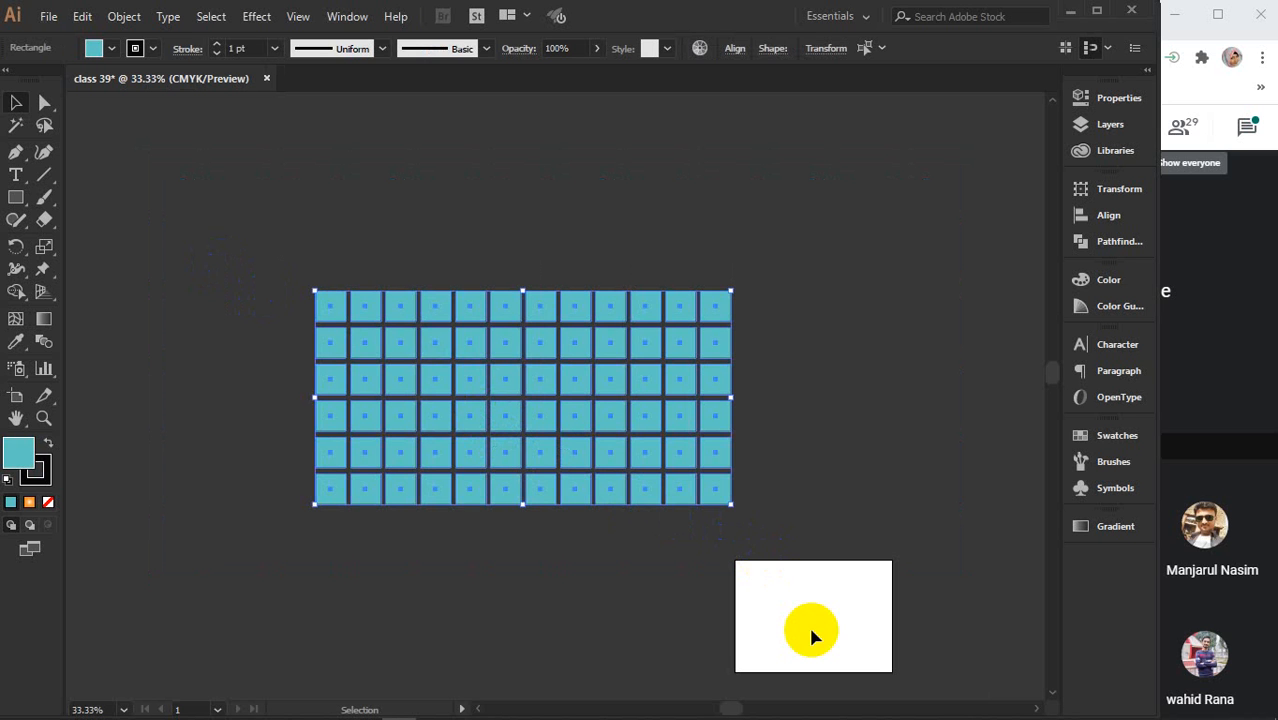
click(825, 520)
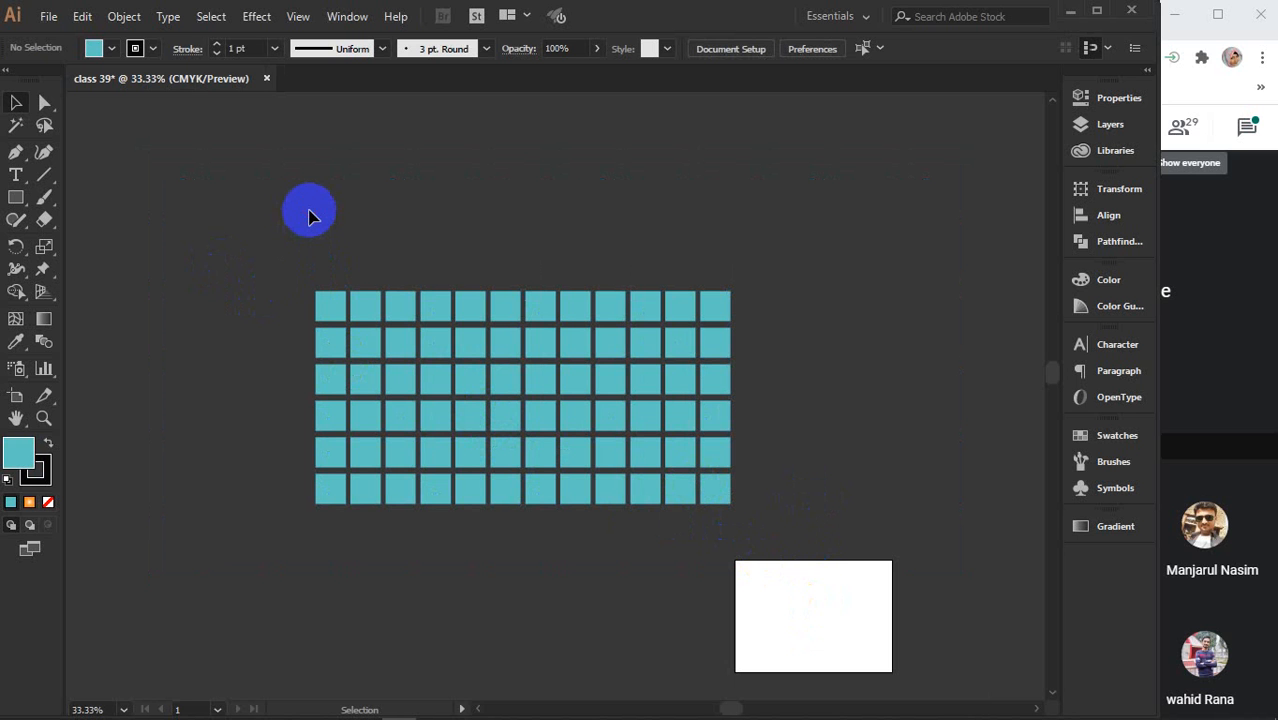
scroll(483, 325, up, 1)
scroll(483, 325, up, 1)
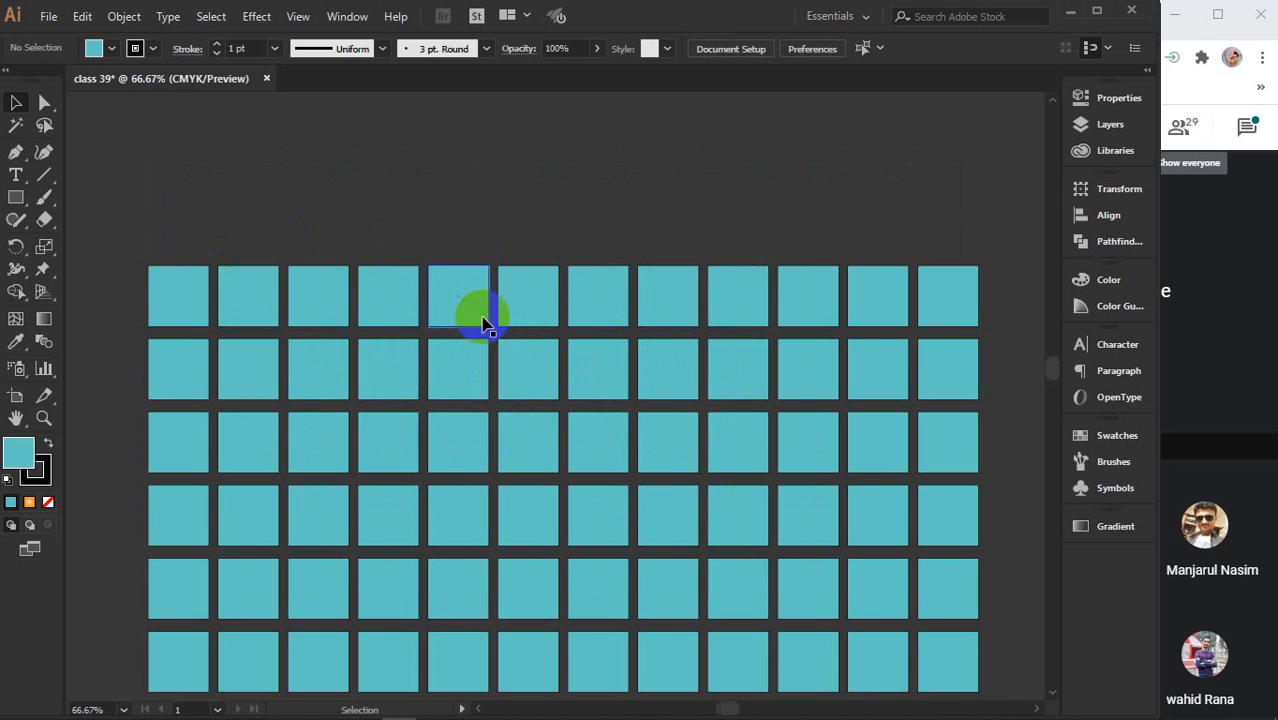
drag(542, 400, 557, 335)
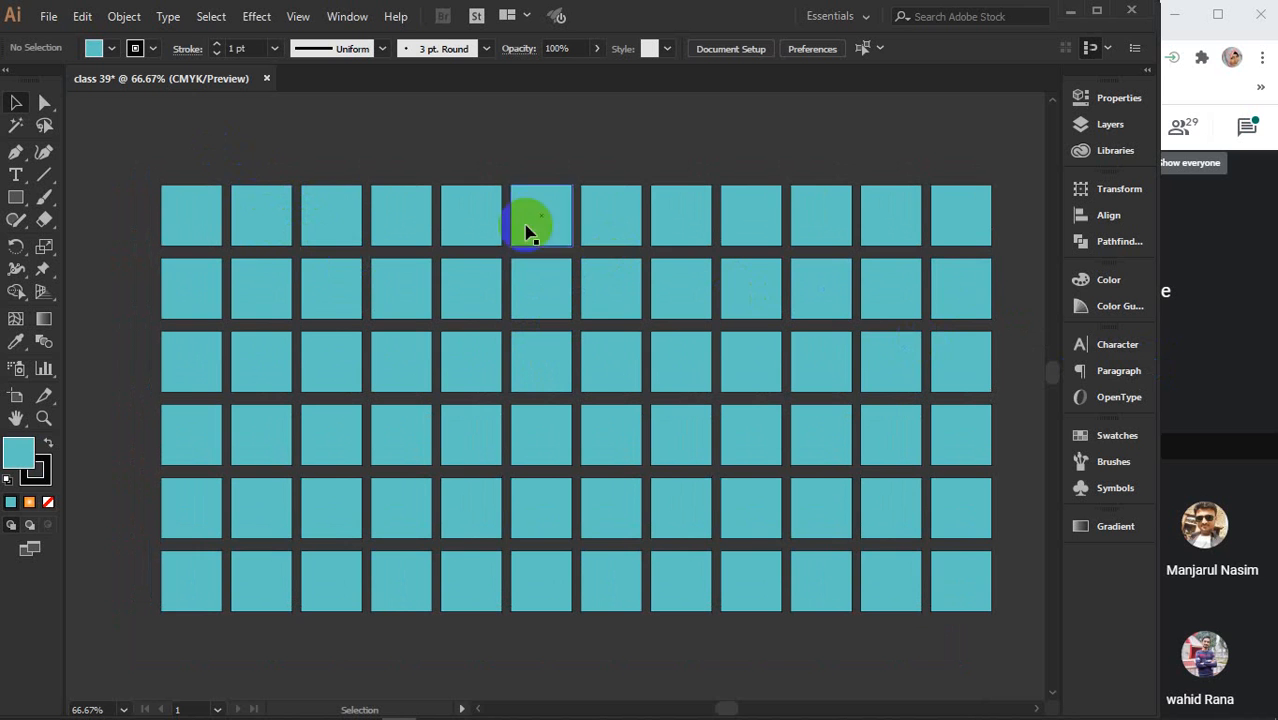
Fill the second to fifth squares of the first row with black, red, yellow and green swatches
click(249, 228)
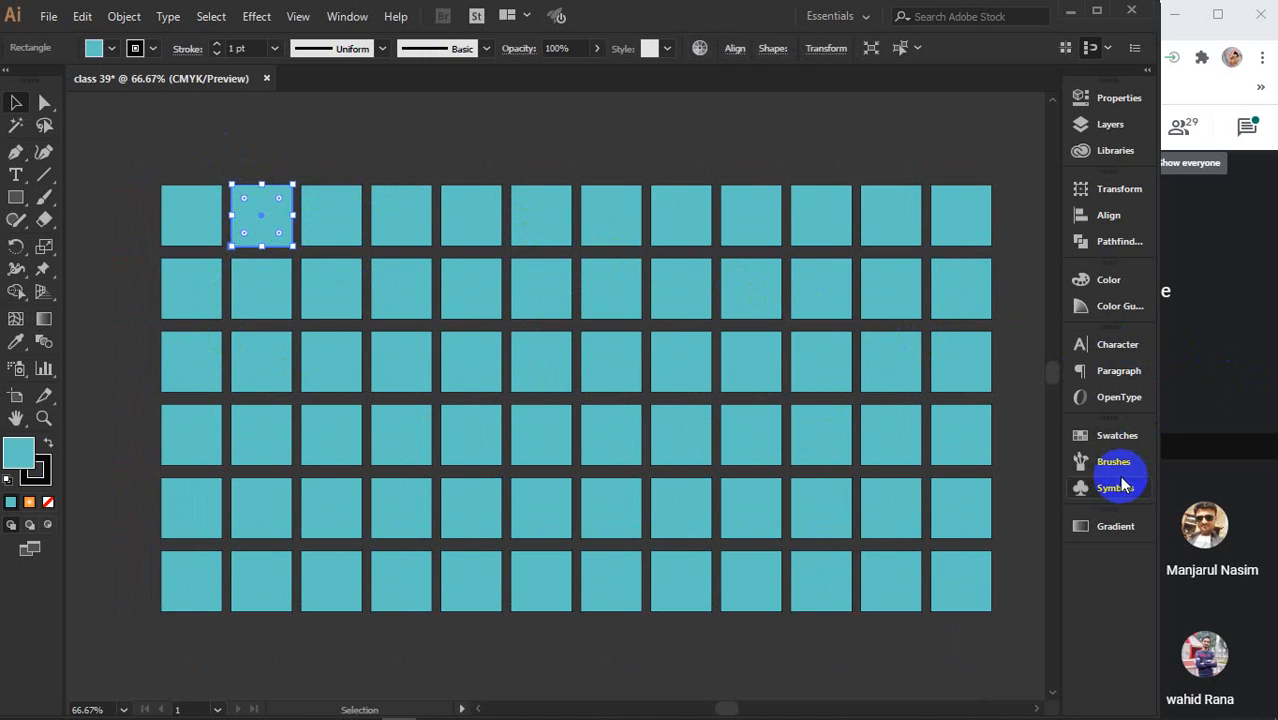
click(1113, 435)
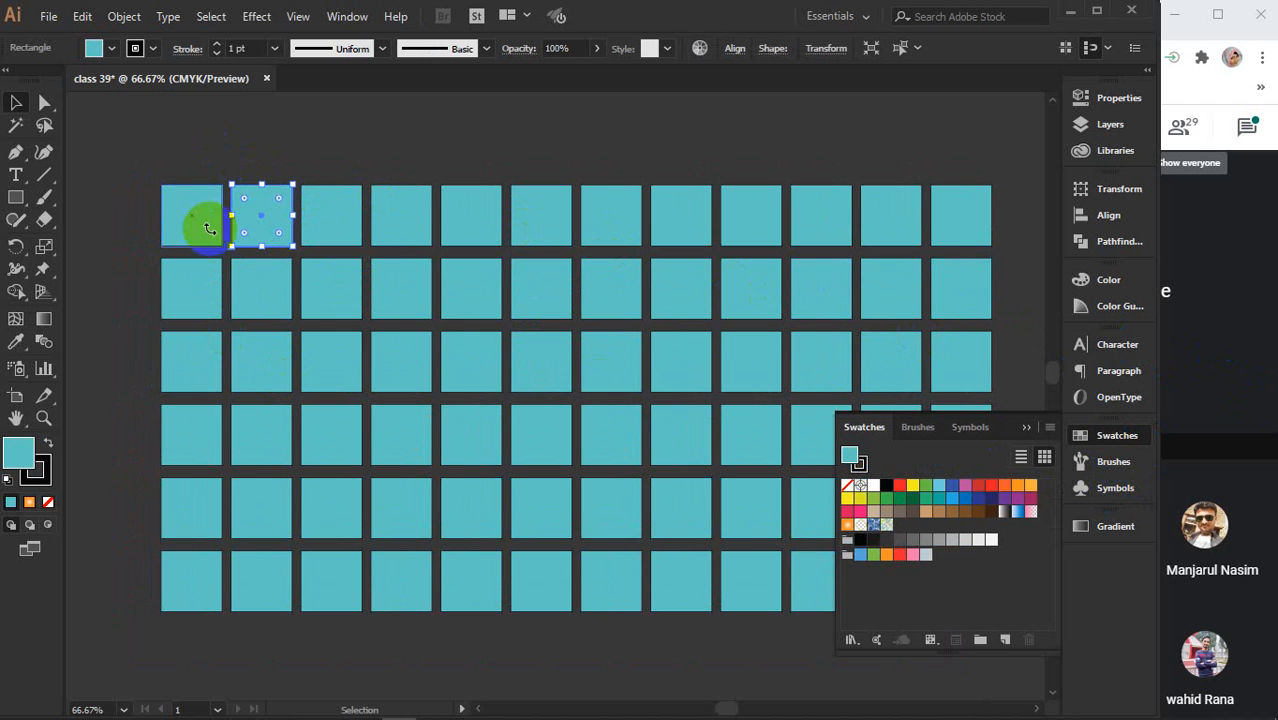
click(888, 490)
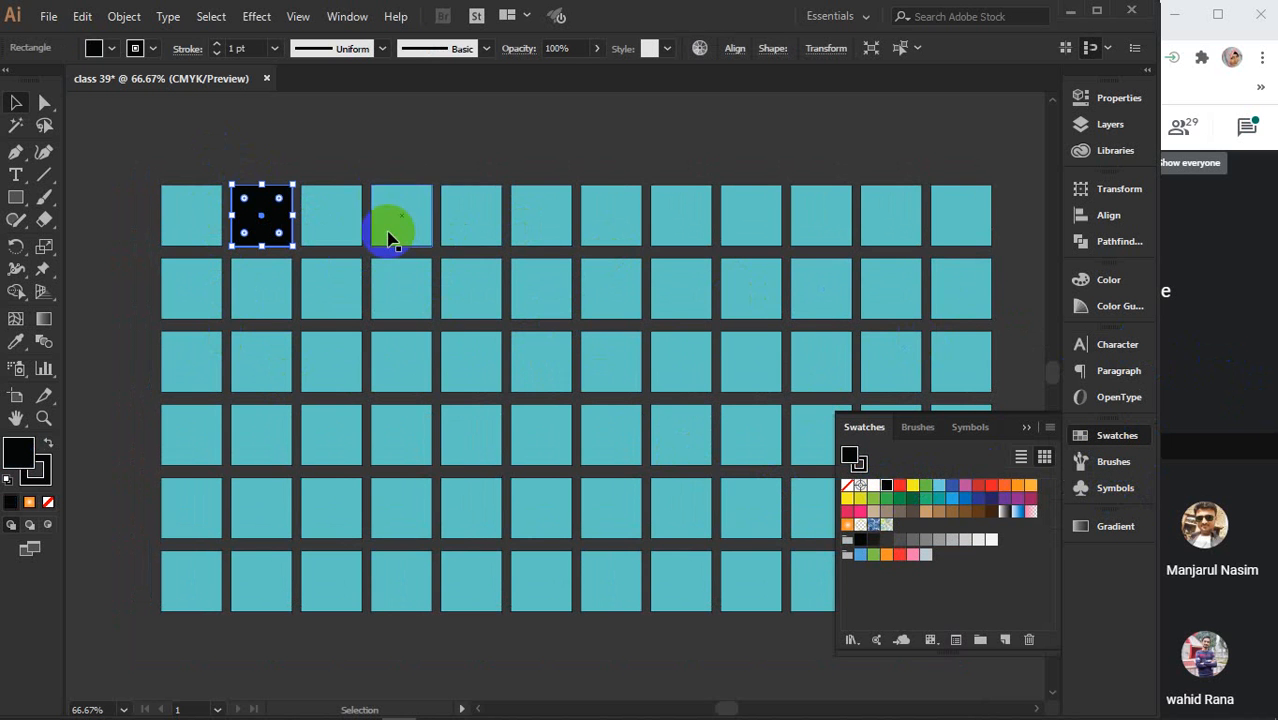
click(332, 215)
click(899, 488)
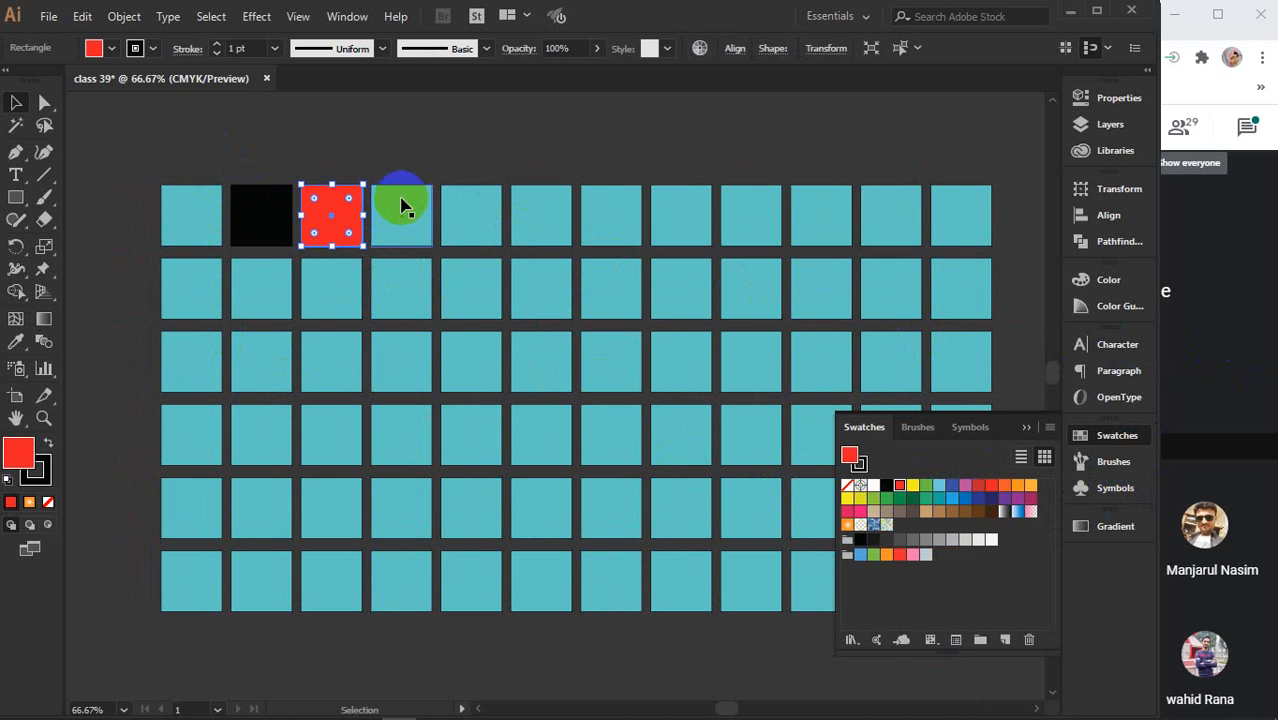
click(400, 215)
click(913, 487)
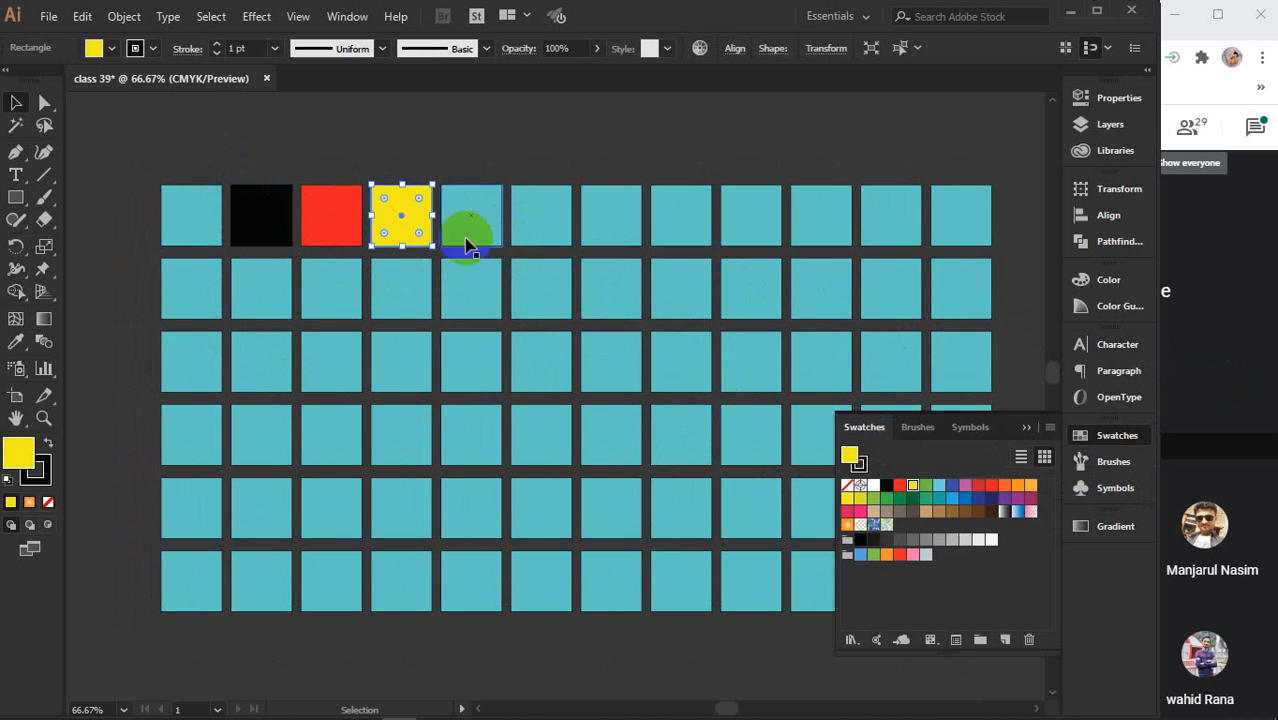
click(462, 222)
click(931, 493)
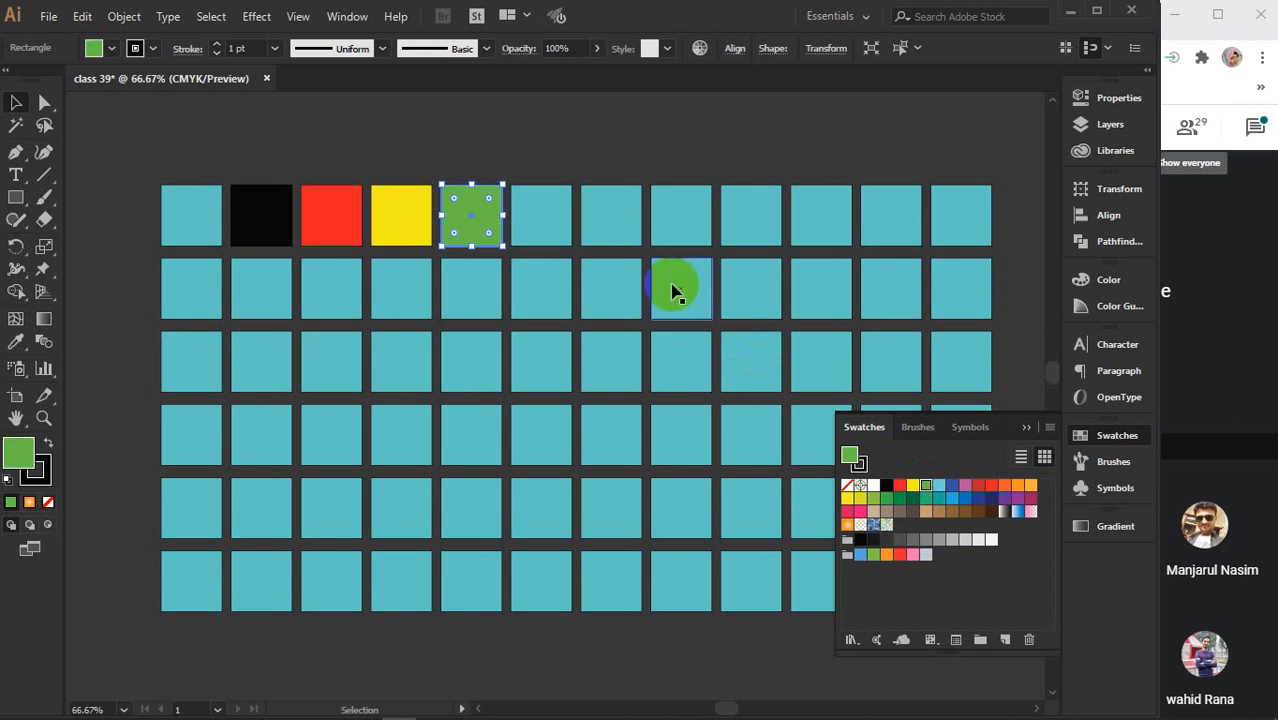
Fill the sixth, seventh and eighth squares of the first row with dark brown, medium brown and light gray
click(542, 213)
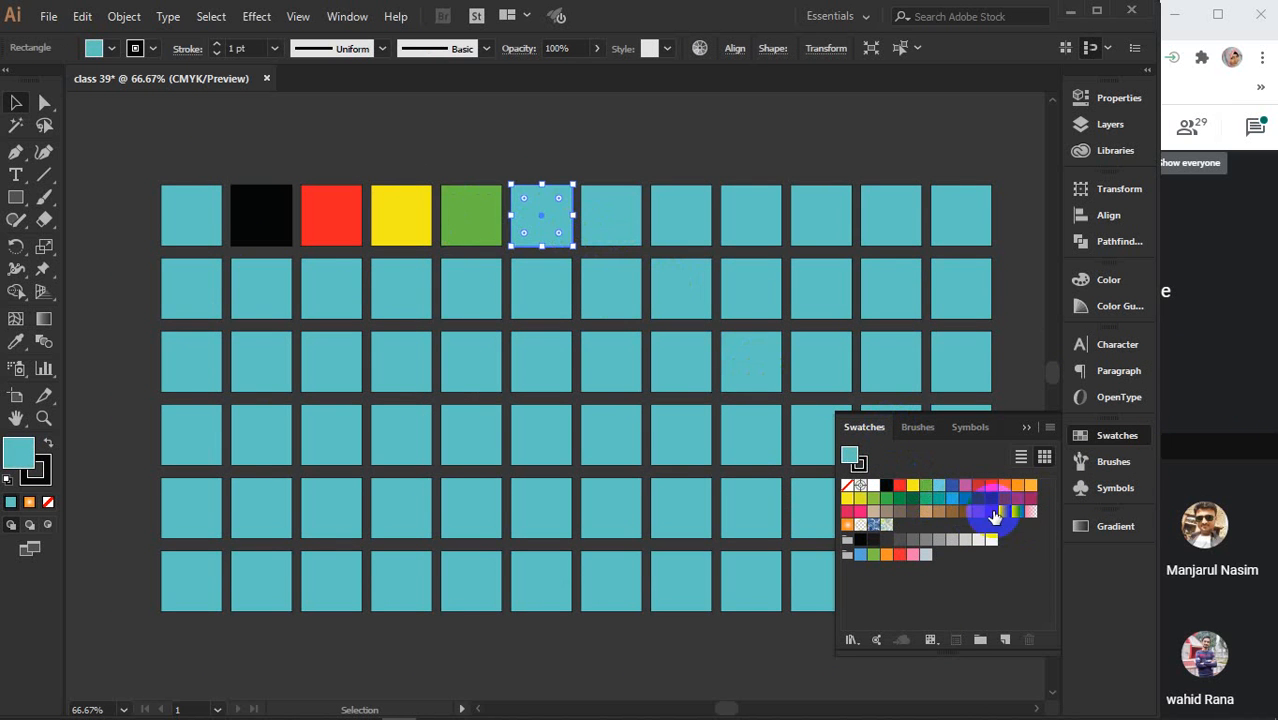
click(986, 512)
click(612, 220)
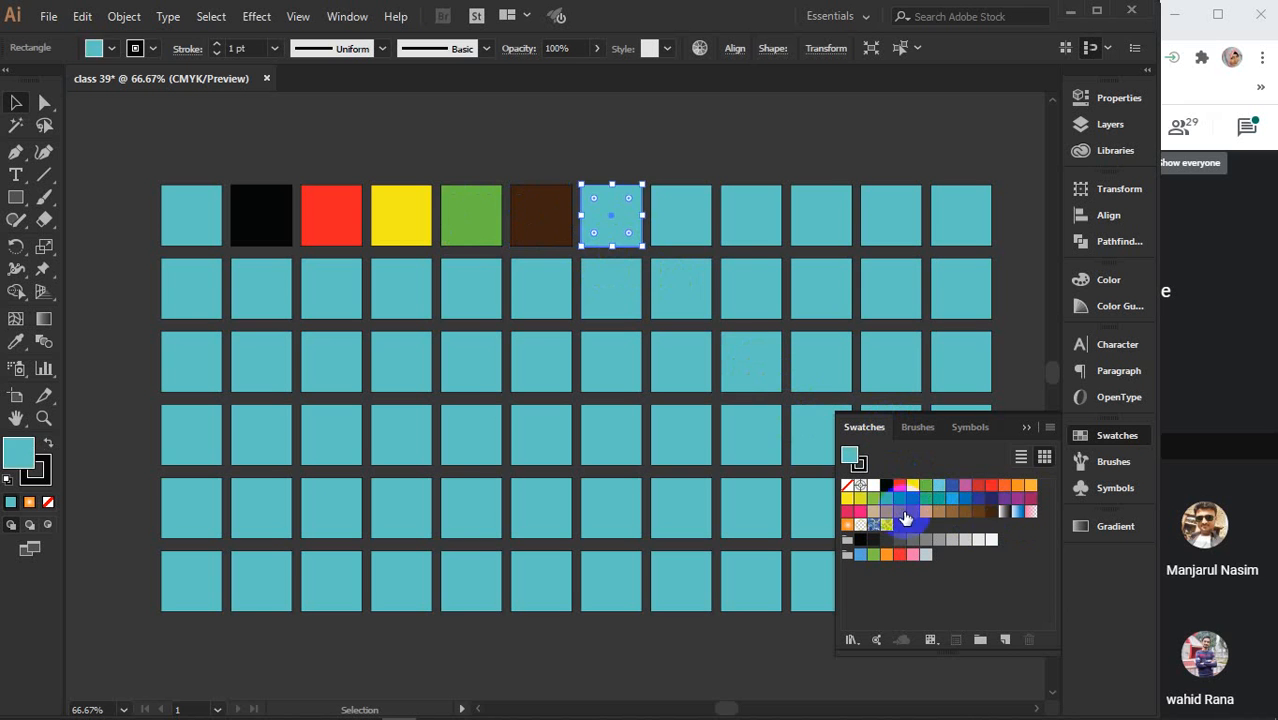
click(965, 512)
click(685, 215)
click(966, 540)
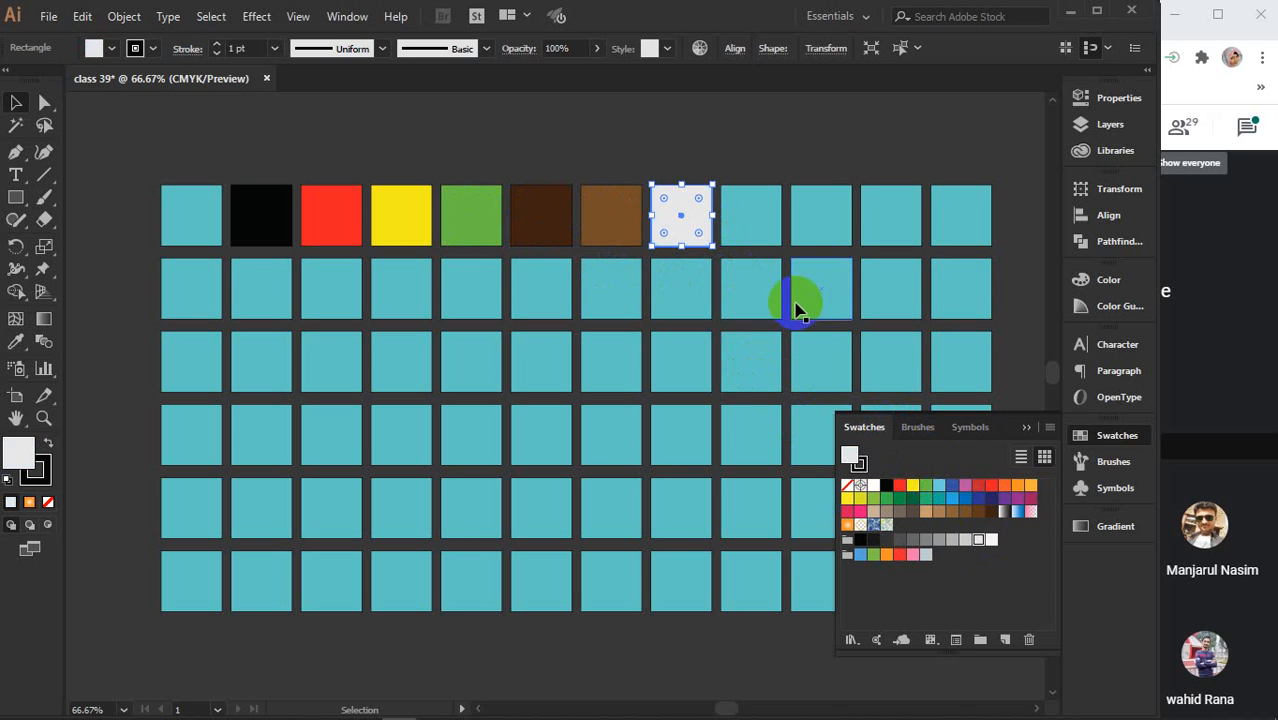
Fill the ninth, tenth and eleventh squares of the first row with off-white, teal green and blue
click(750, 214)
click(992, 541)
click(822, 216)
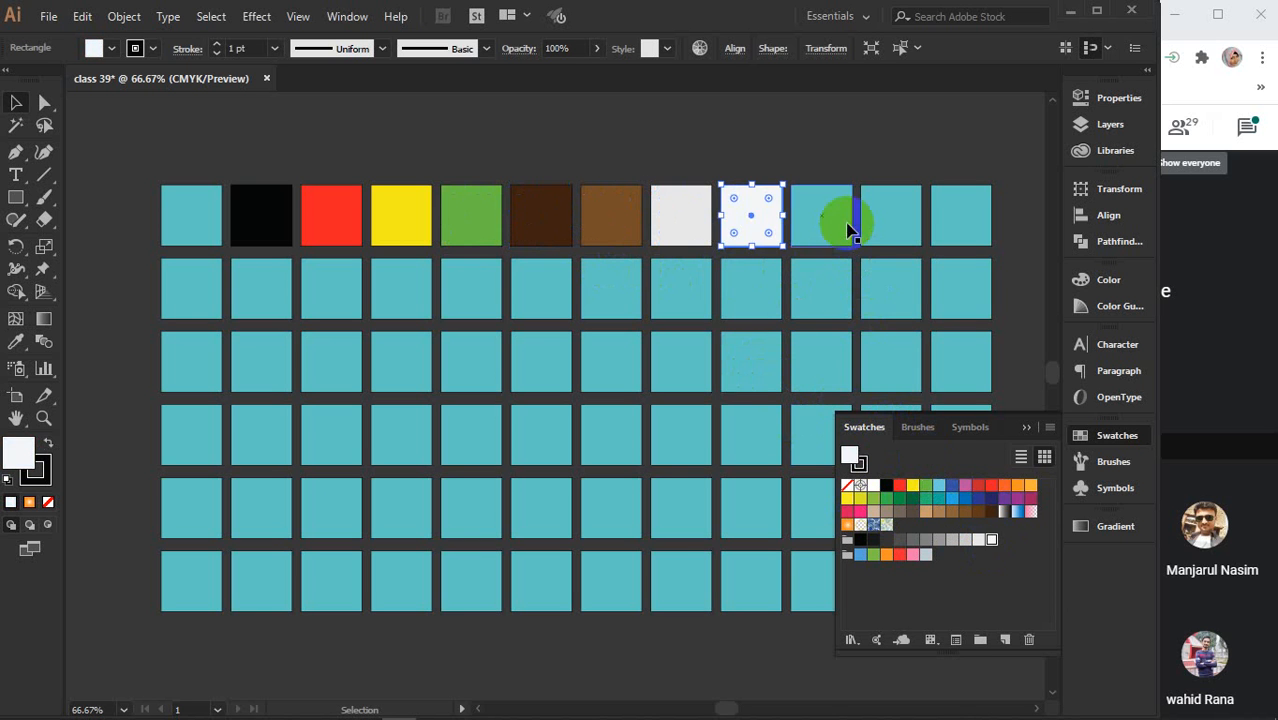
click(924, 498)
click(895, 235)
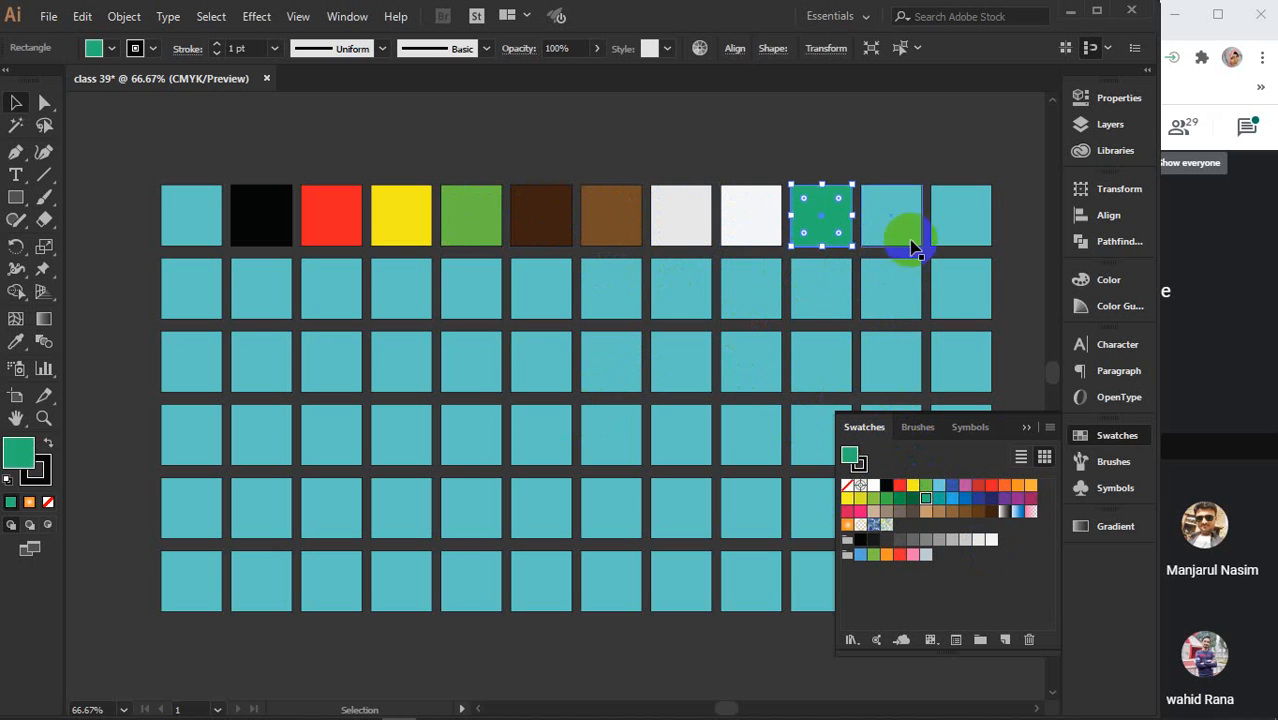
click(965, 498)
Fill the sixth square of the third row with the purple swatch
click(423, 327)
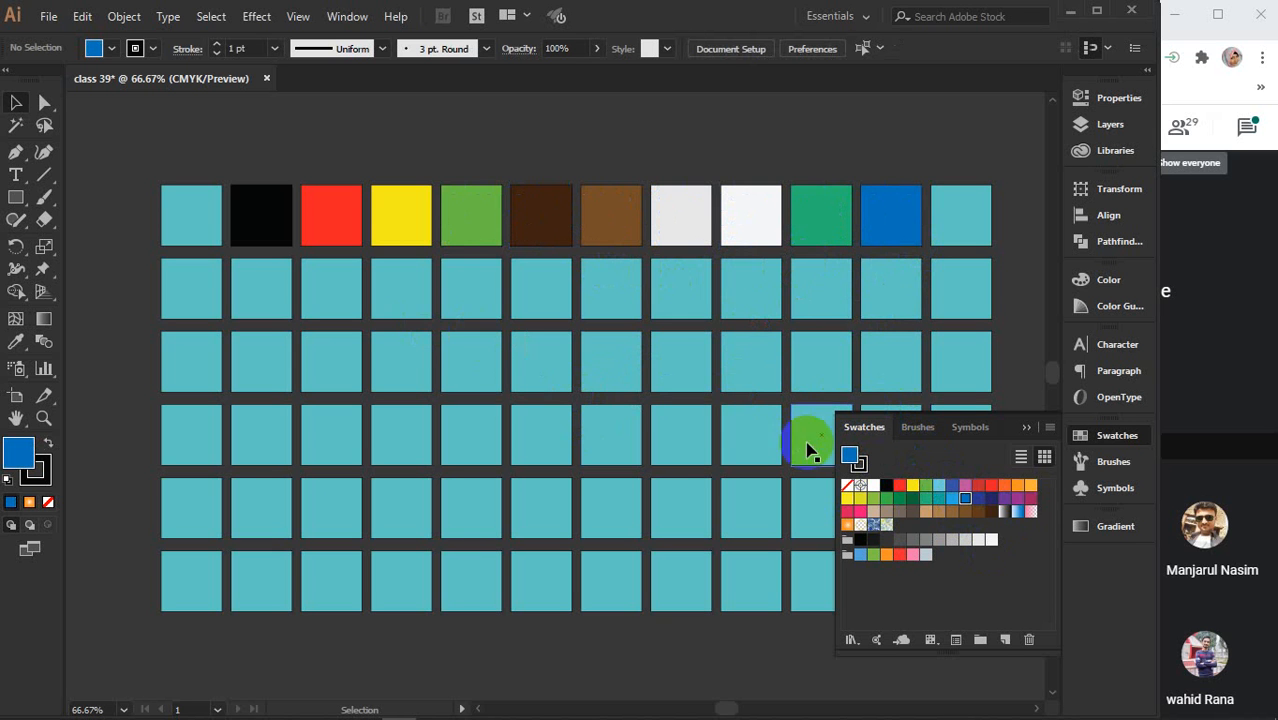
click(913, 511)
click(543, 349)
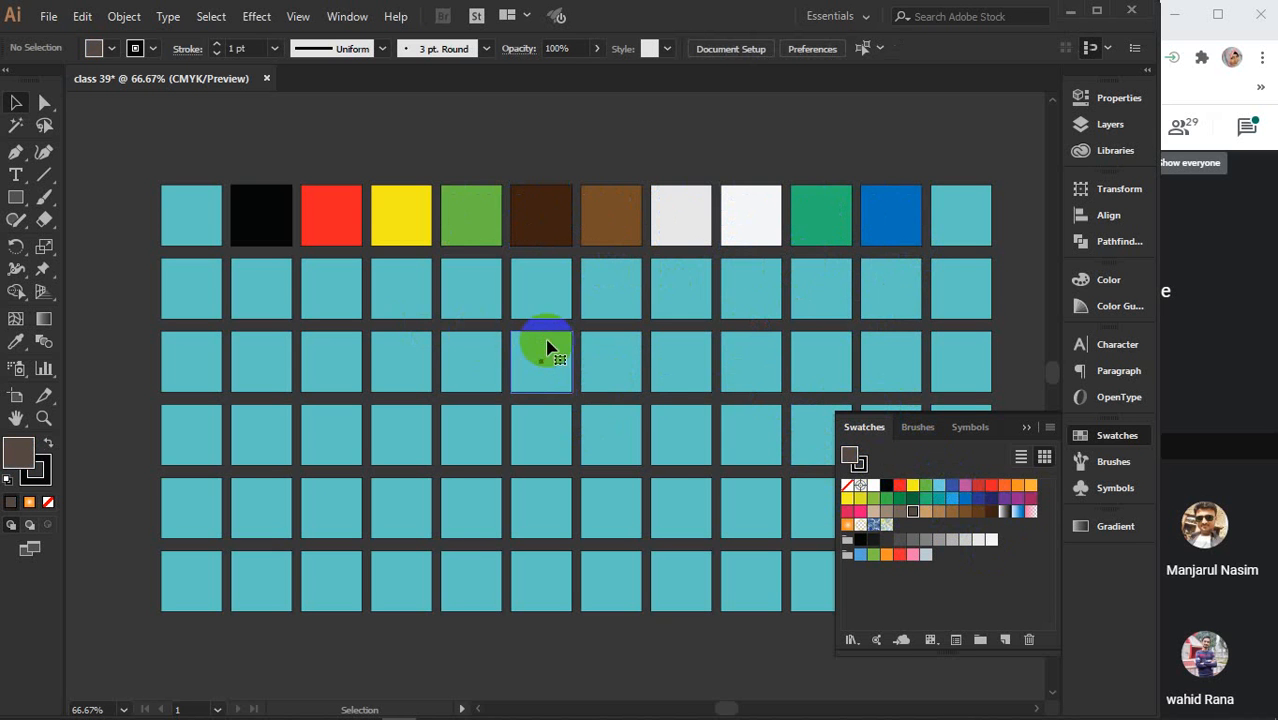
click(1018, 498)
Fill the sixth, fifth and fourth squares of the second row with dark red, bright red and light blue
click(516, 287)
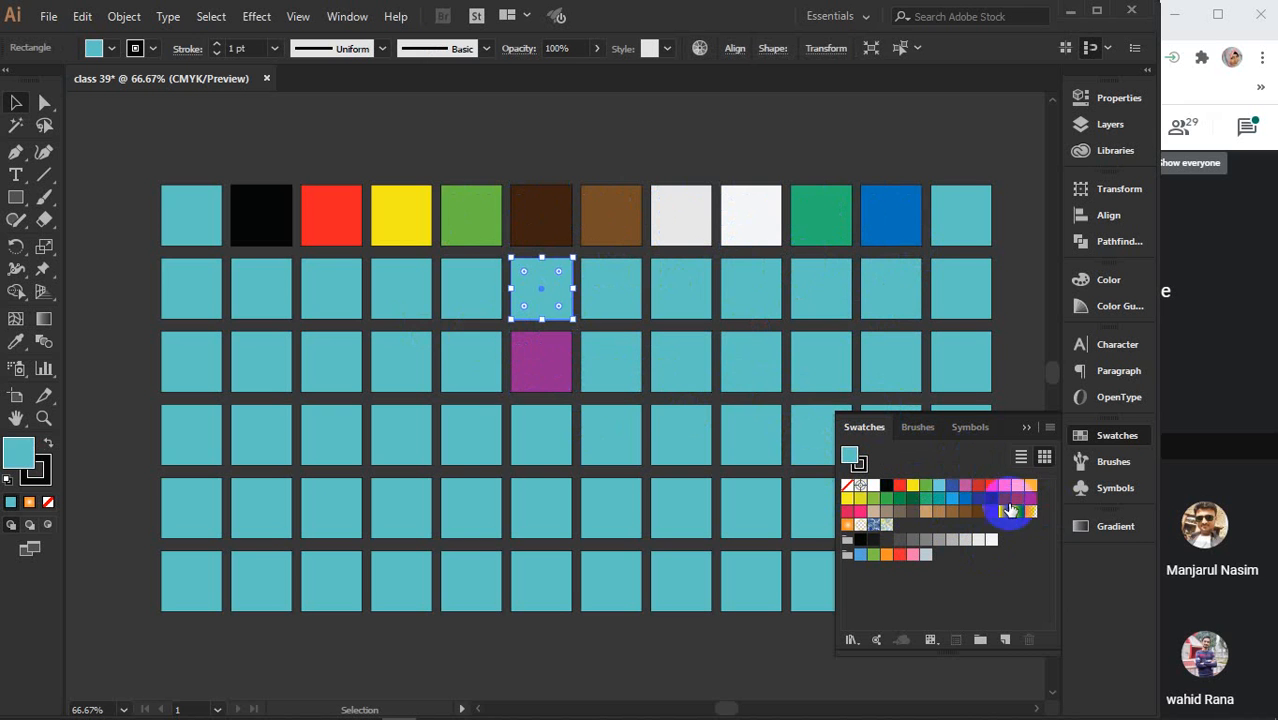
click(977, 492)
click(471, 290)
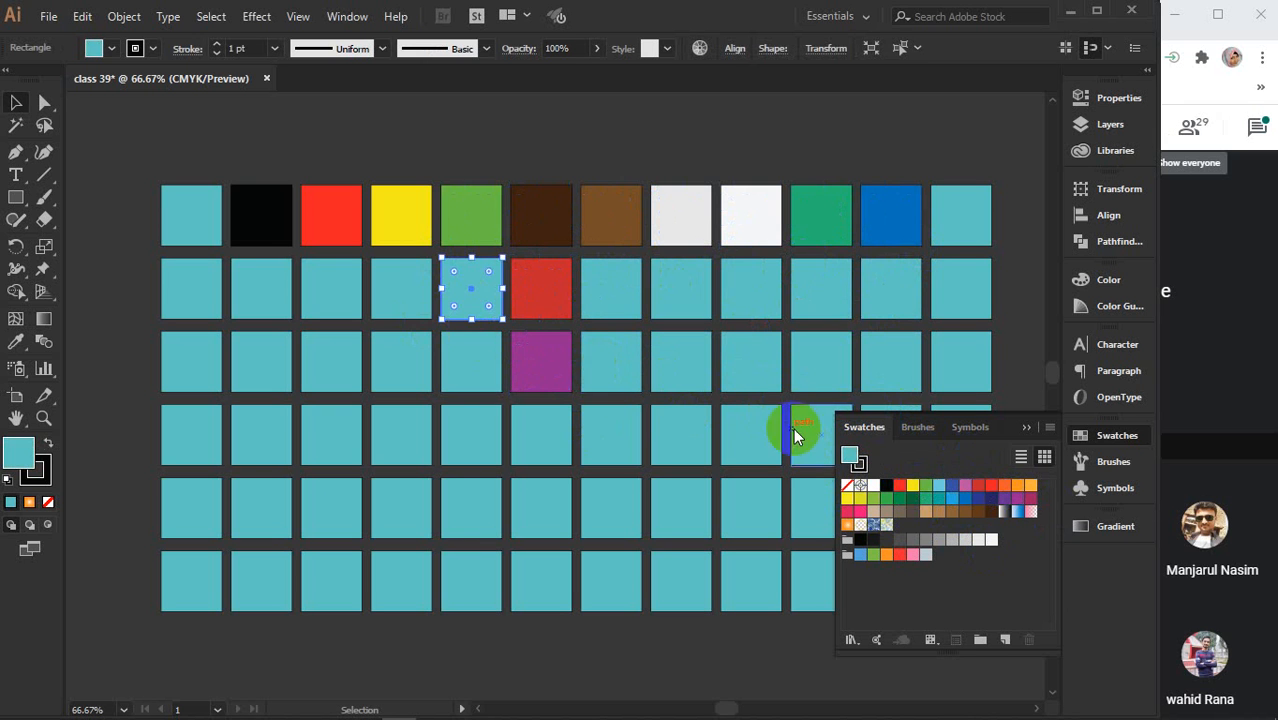
click(898, 487)
click(385, 300)
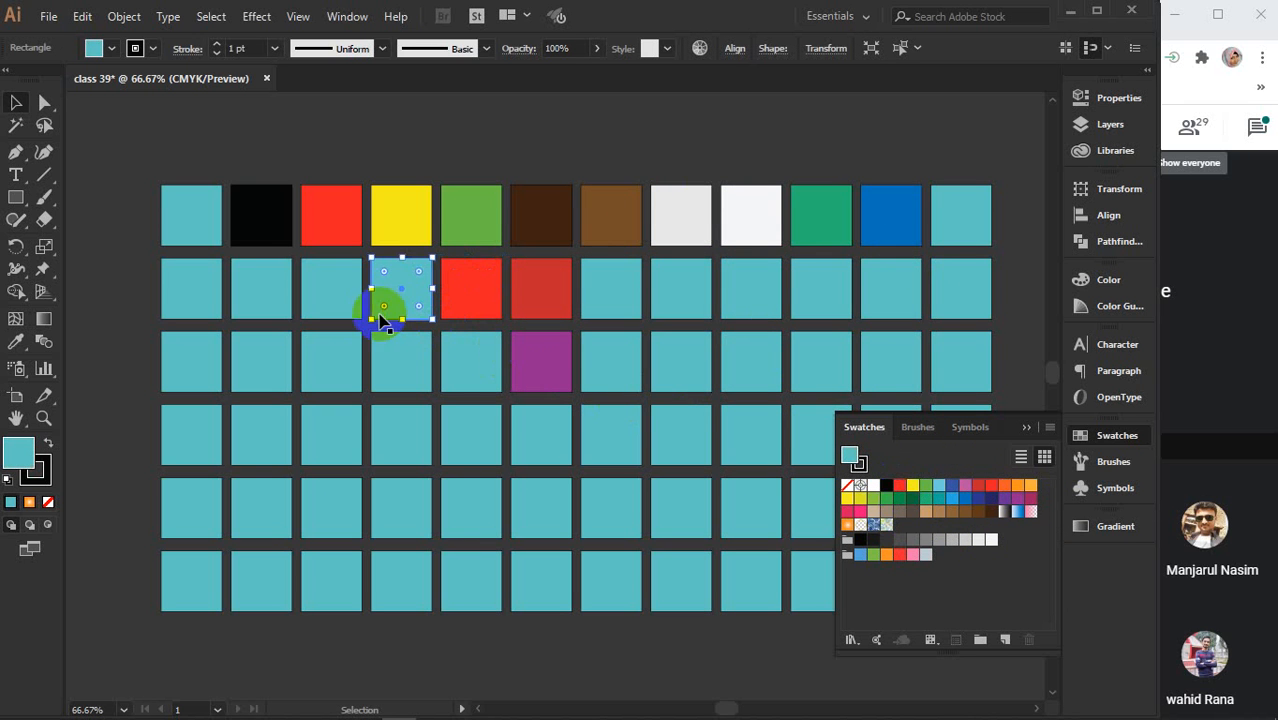
click(939, 492)
Fill the seventh, eighth and ninth squares of the second row with orange, dark blue and white
click(605, 298)
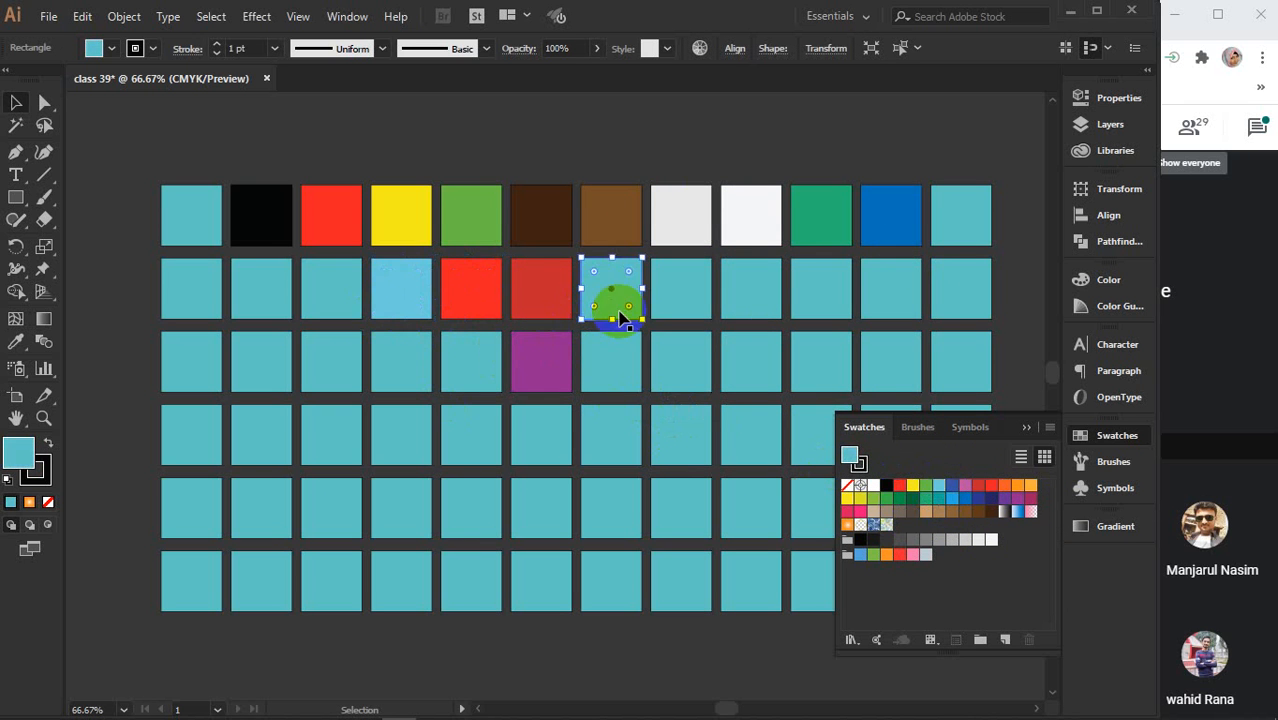
click(1004, 486)
click(672, 292)
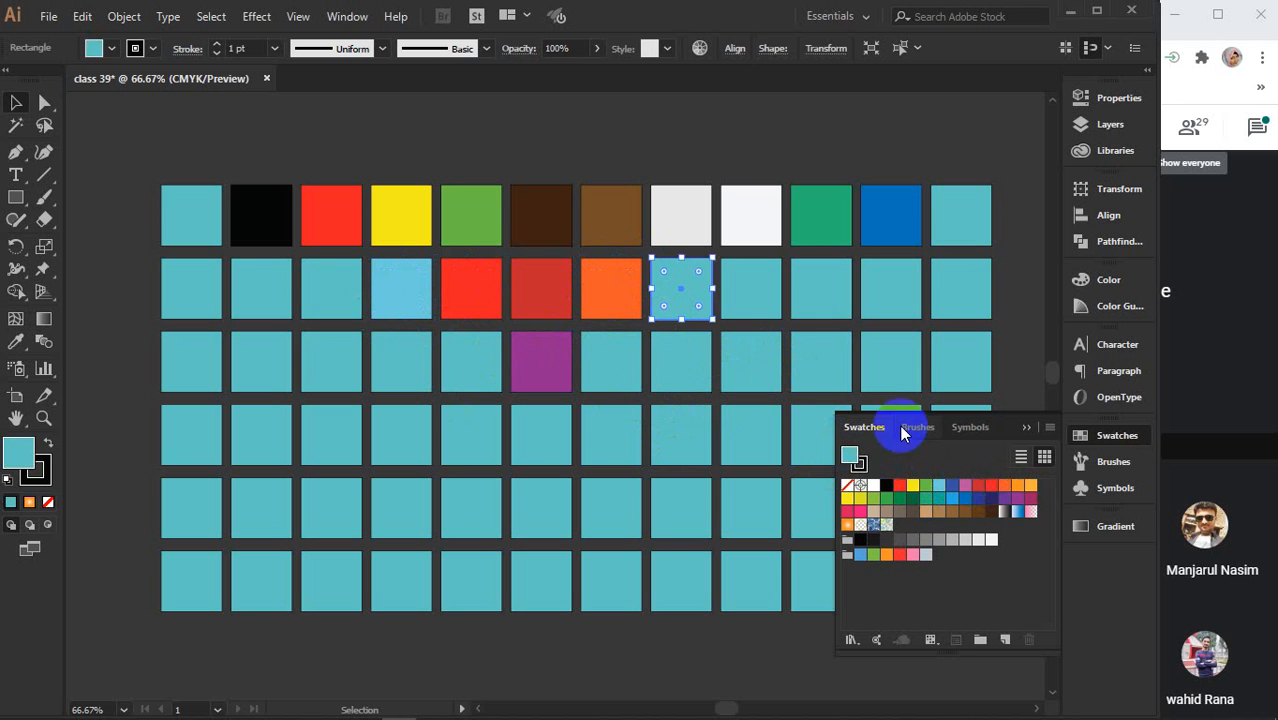
click(951, 486)
click(750, 290)
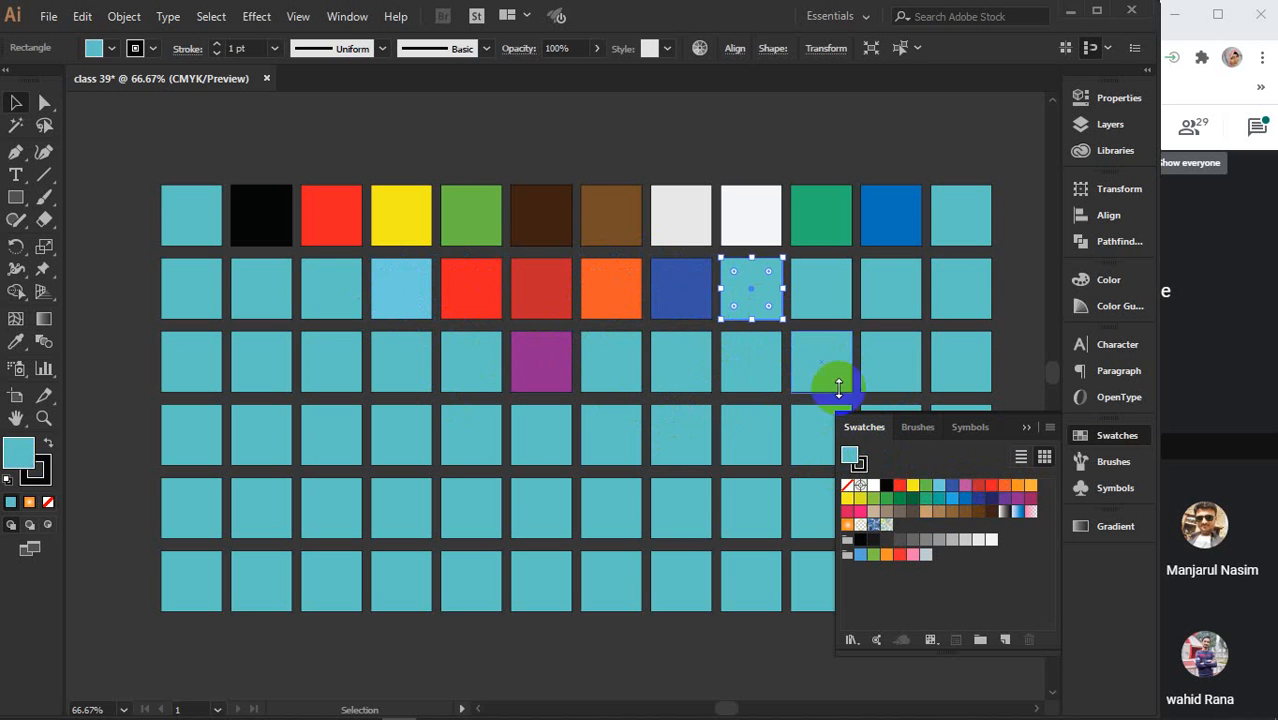
click(874, 485)
Fill the tenth, eleventh and twelfth squares of the second row with light orange, brown and green
click(817, 316)
click(1031, 486)
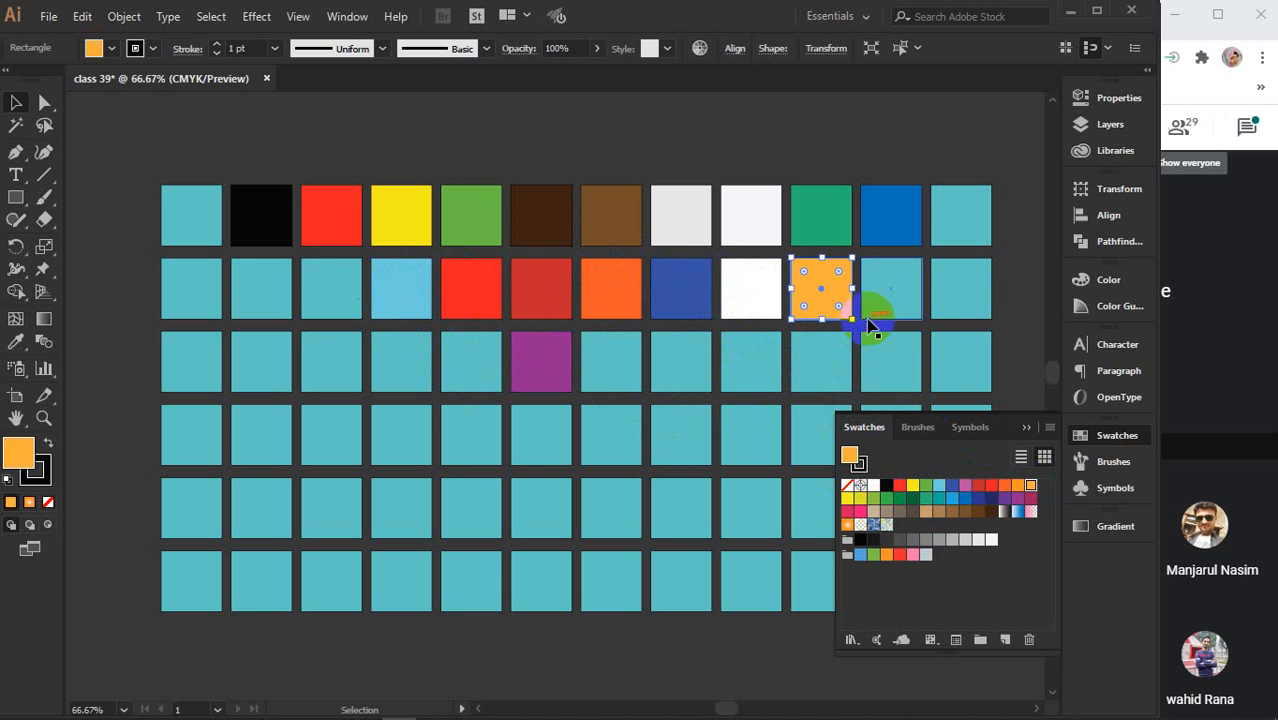
click(872, 312)
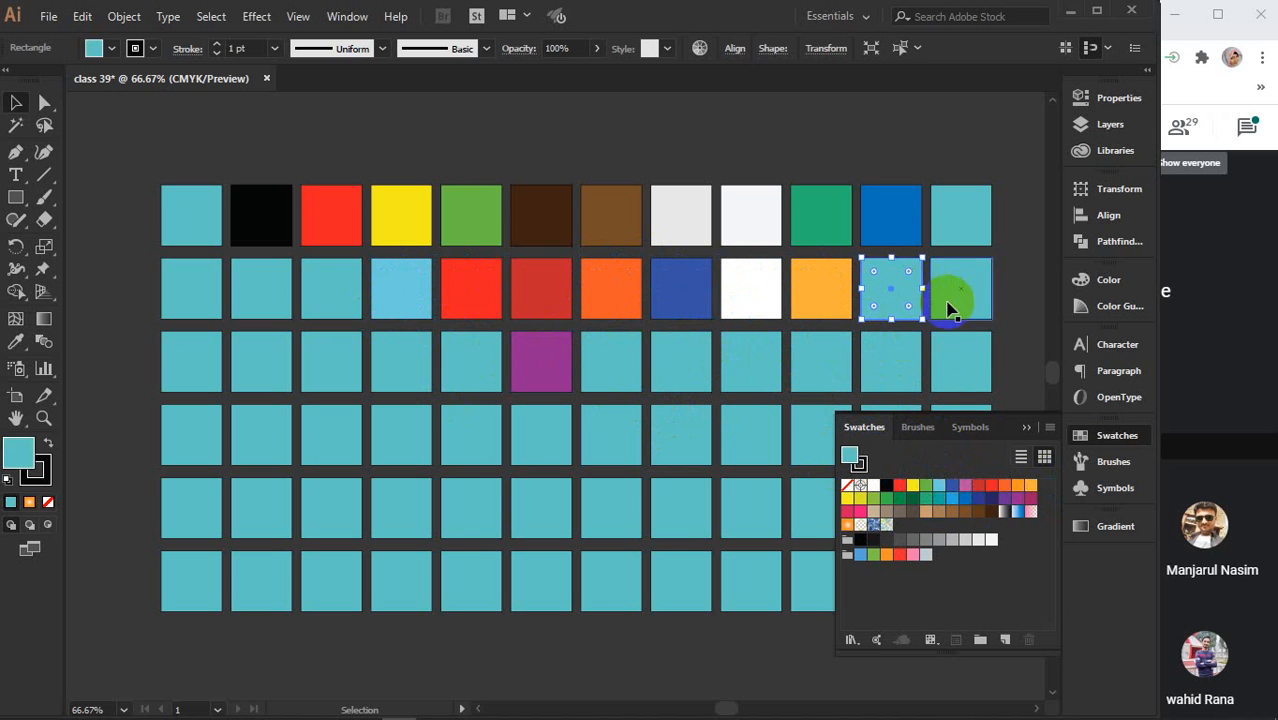
click(969, 514)
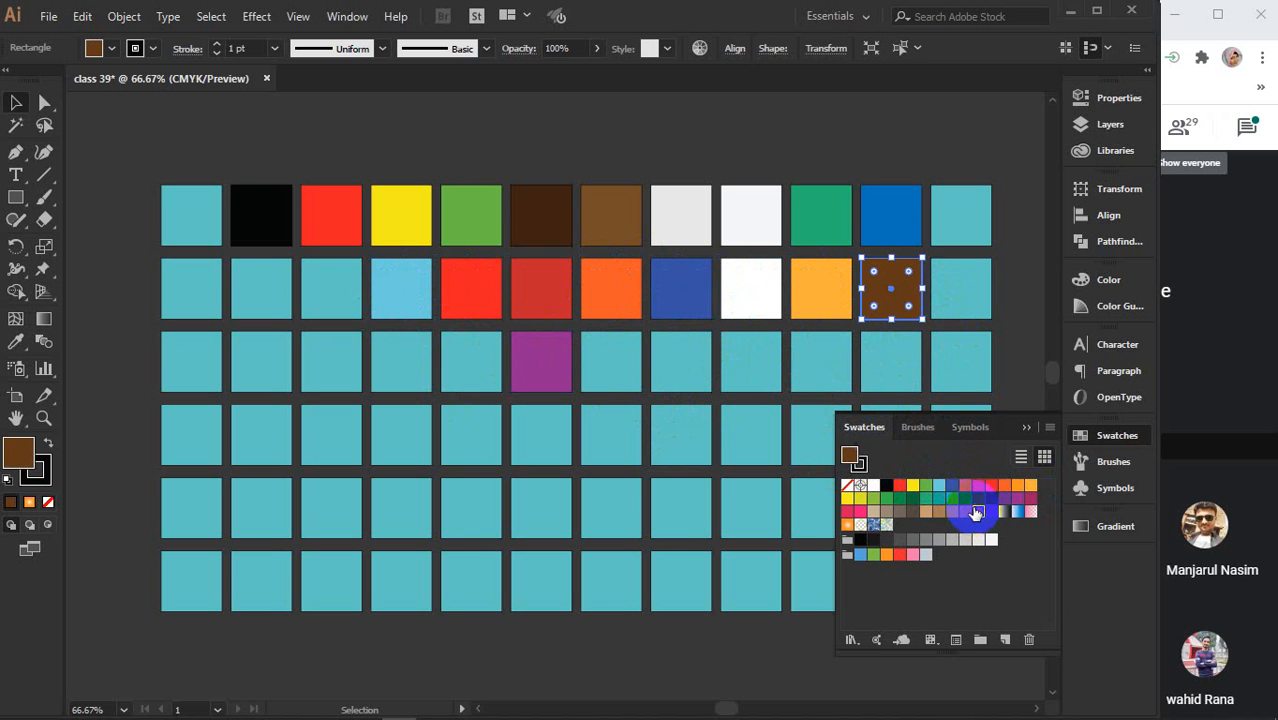
click(961, 300)
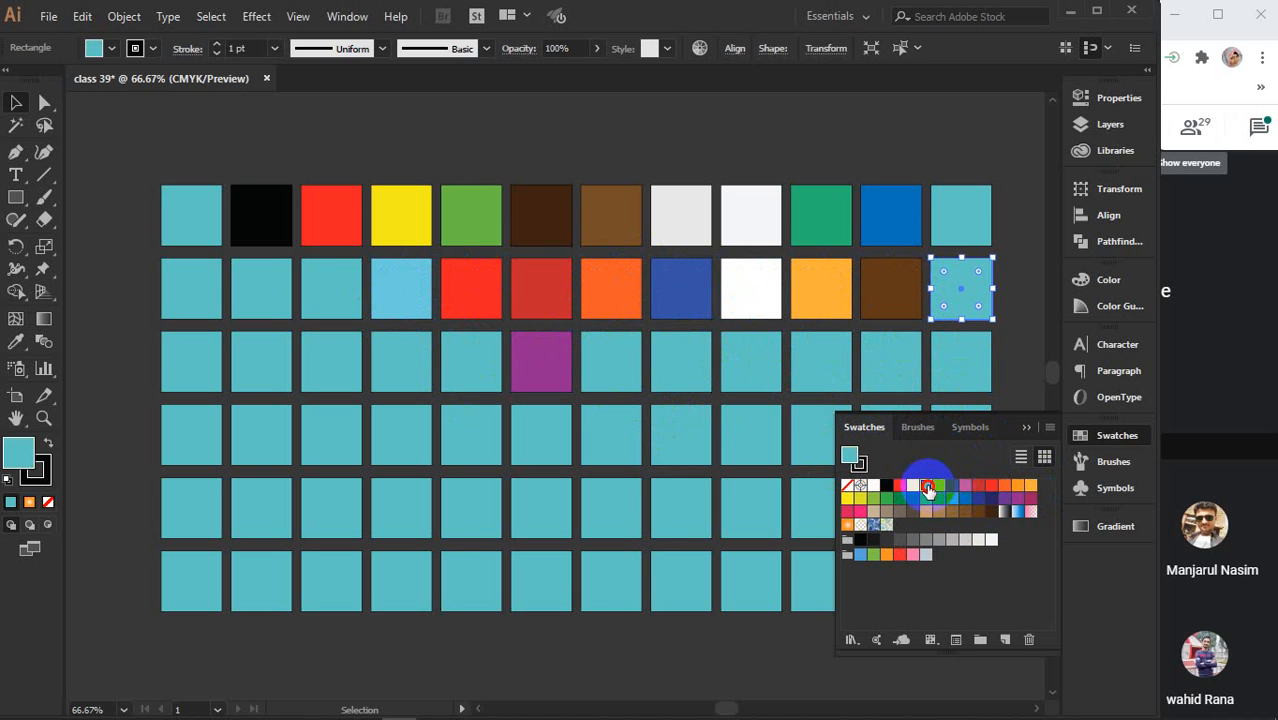
click(940, 487)
Fill the fourth square of the second row dark green, and the third row's fourth and fourth row's third squares bright red
click(415, 282)
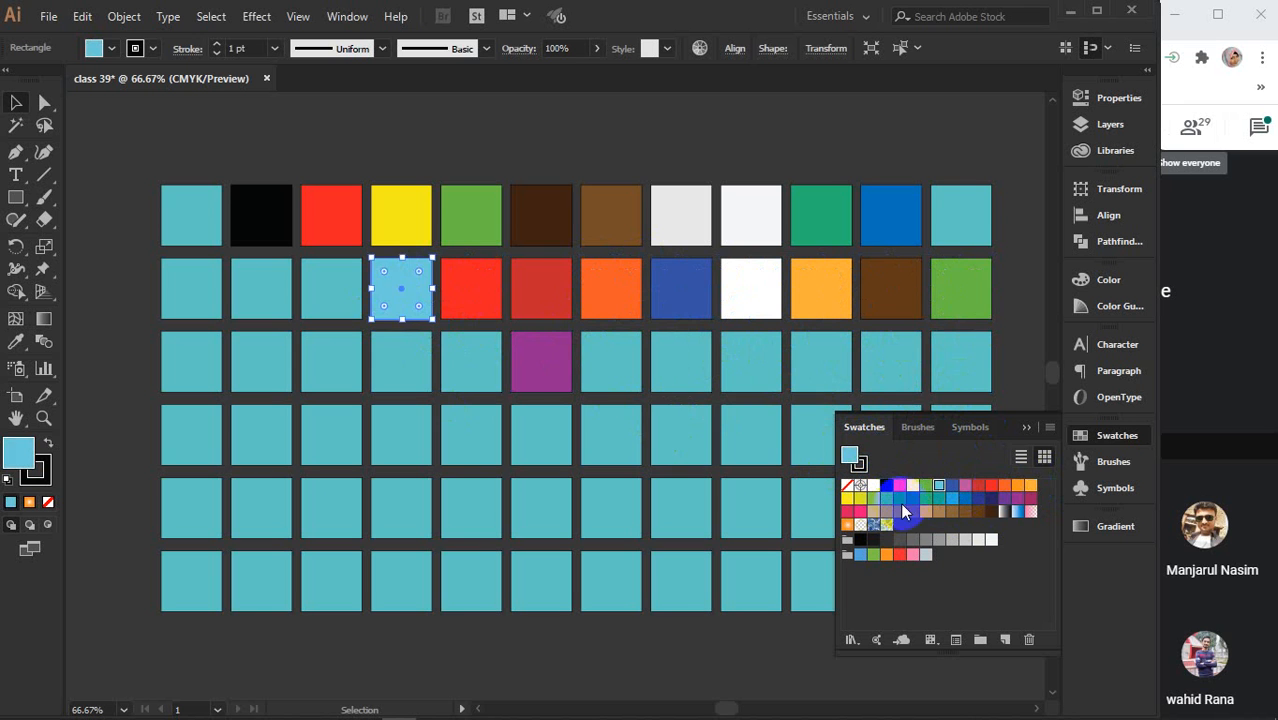
click(910, 507)
click(405, 349)
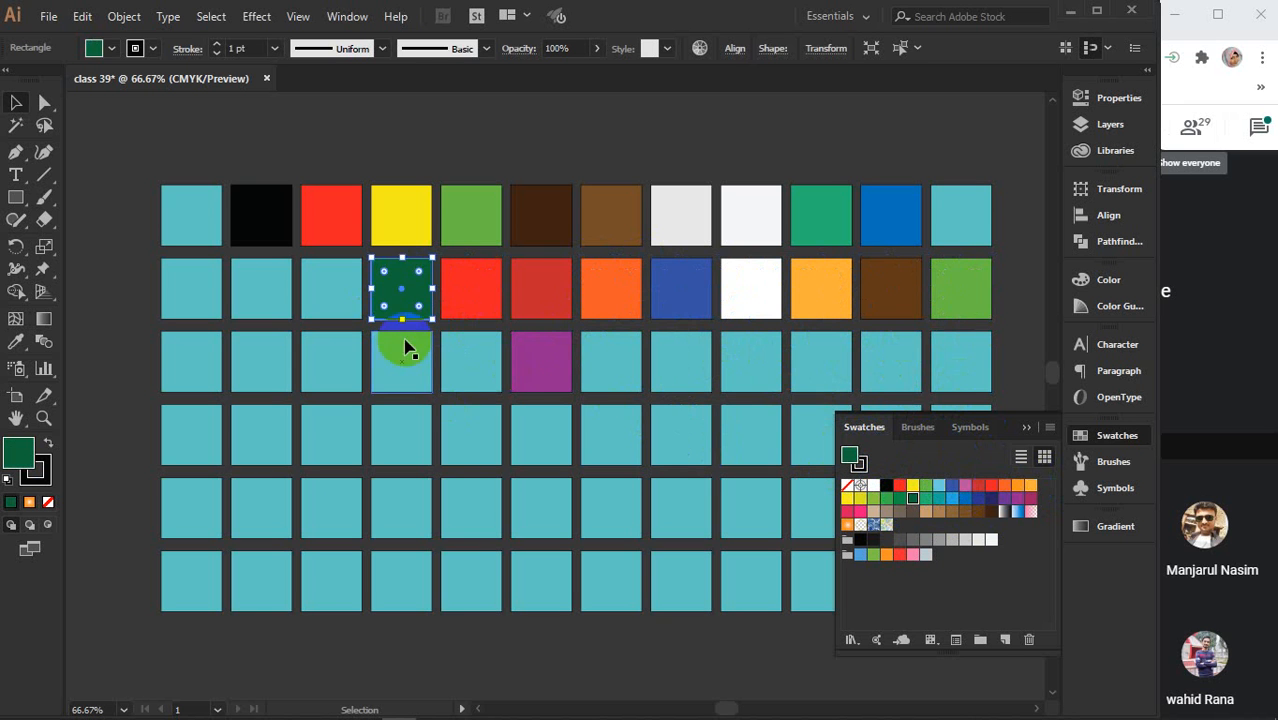
click(899, 485)
click(331, 435)
click(899, 485)
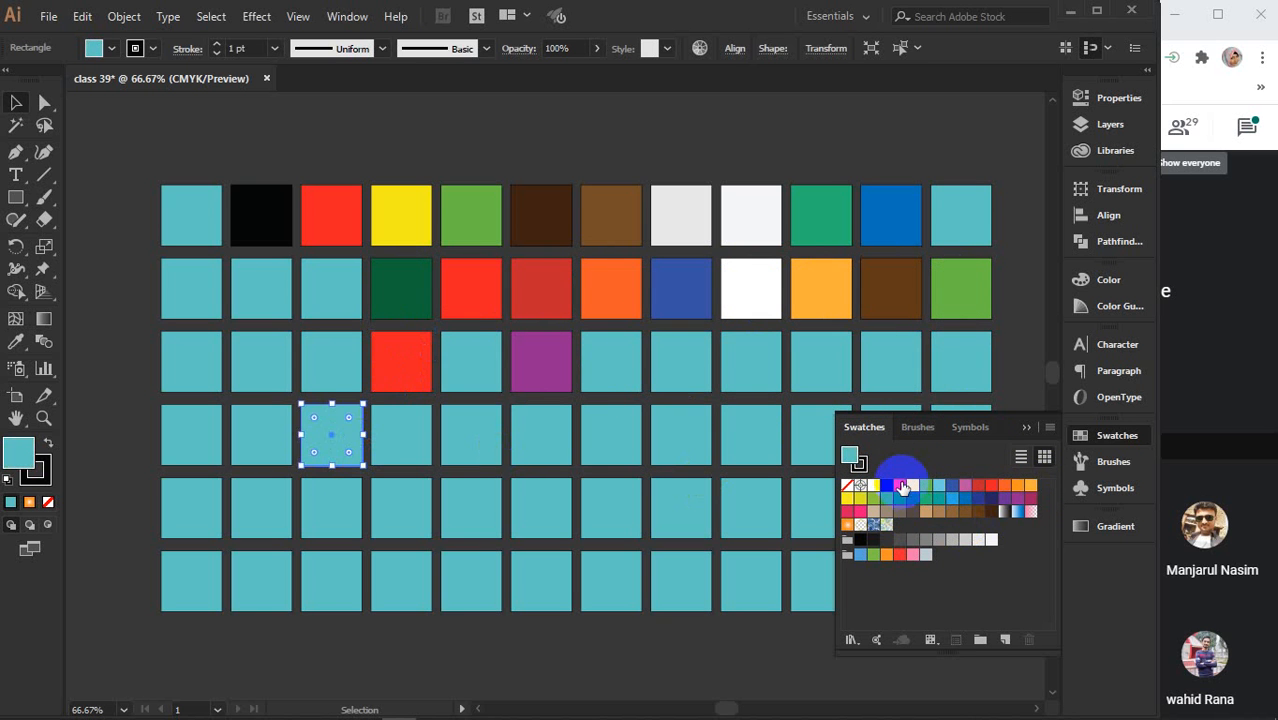
click(413, 648)
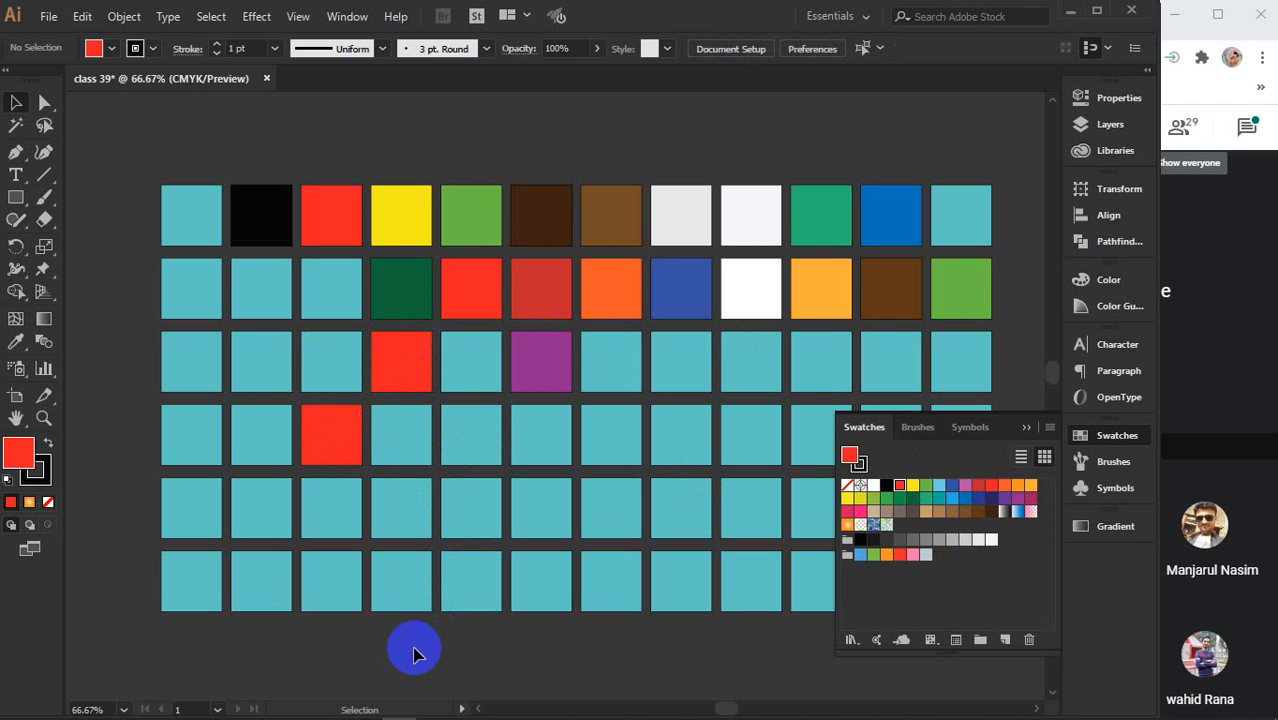
click(1020, 428)
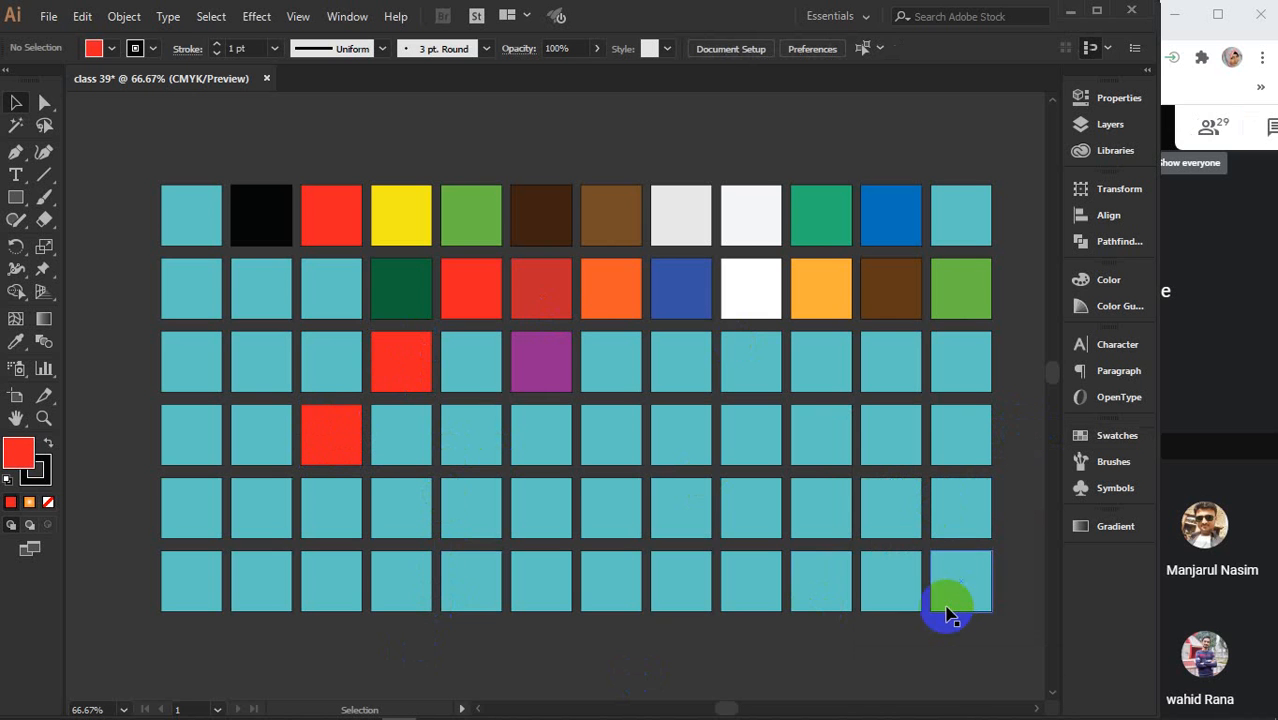
Select 26 scattered squares across all six rows and fill them together with red-orange, C 0, M 95.29, Y 98.04, K 0
click(896, 598)
shift+click(827, 528)
shift+click(727, 508)
shift+click(676, 514)
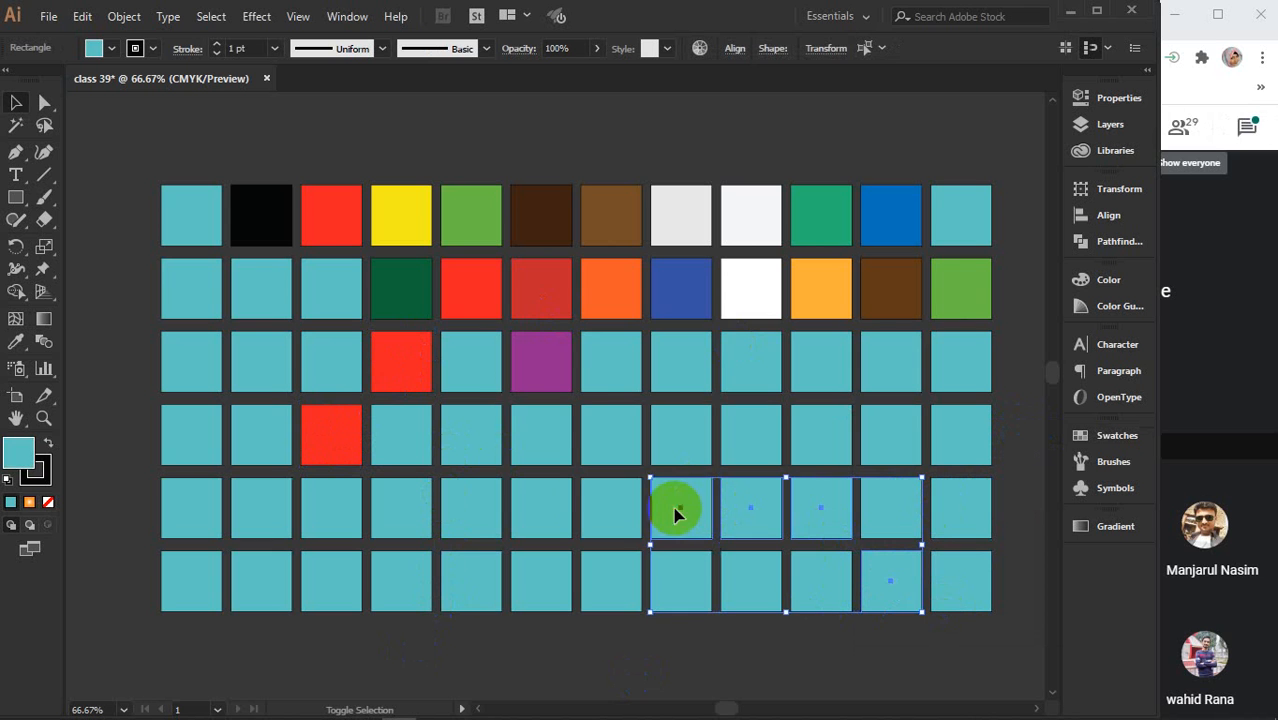
shift+click(605, 506)
shift+click(564, 425)
shift+click(619, 372)
shift+click(737, 364)
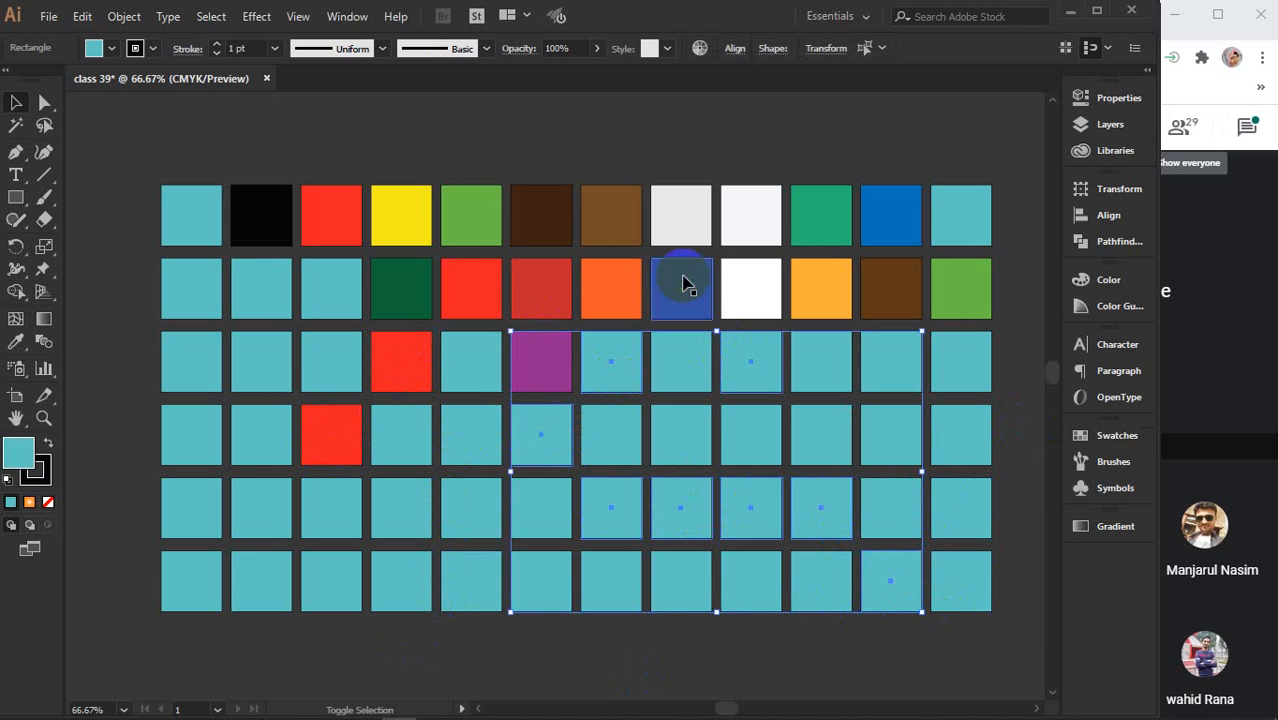
shift+click(352, 284)
shift+click(391, 288)
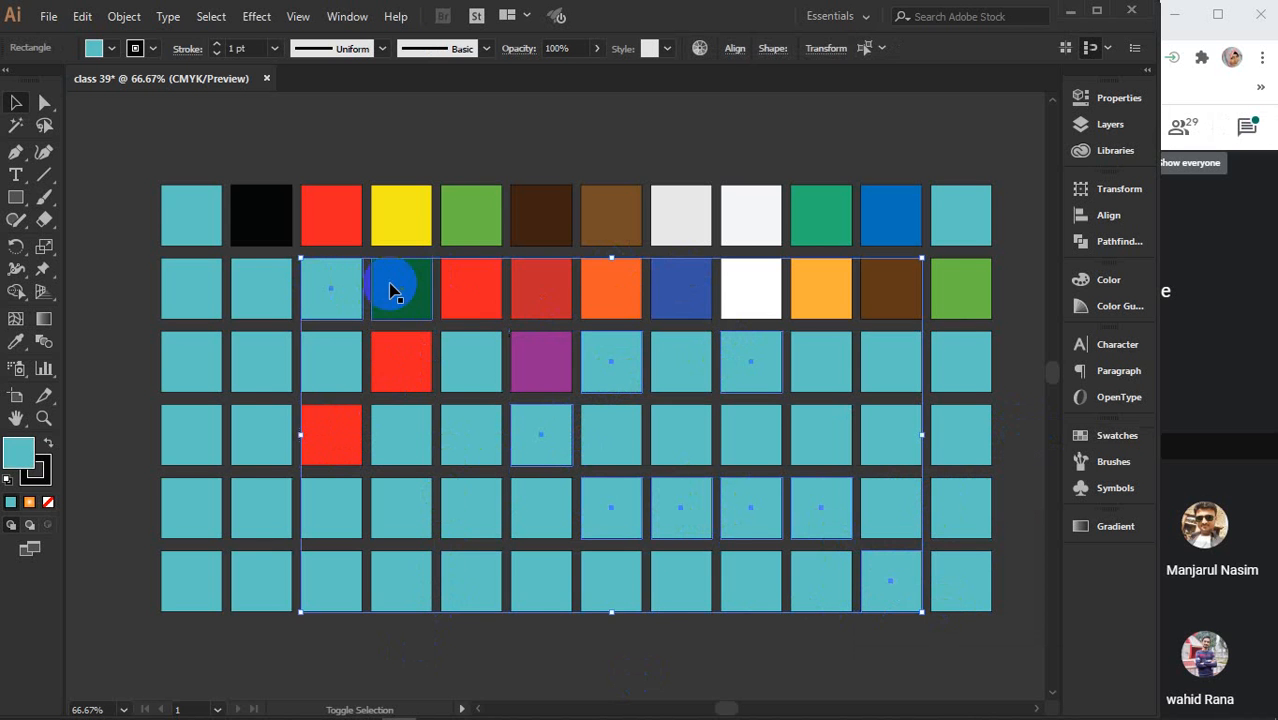
shift+click(278, 285)
shift+click(185, 214)
shift+click(180, 368)
shift+click(193, 510)
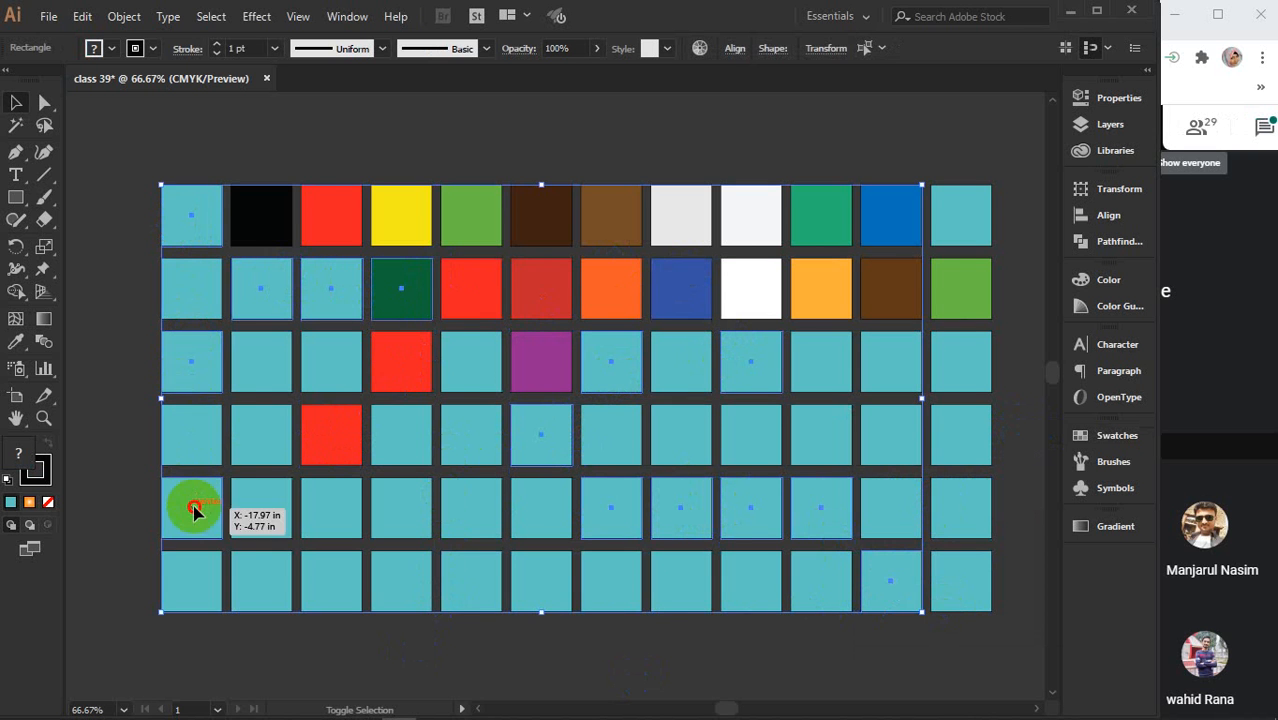
shift+click(322, 518)
shift+click(419, 514)
shift+click(462, 423)
shift+click(465, 356)
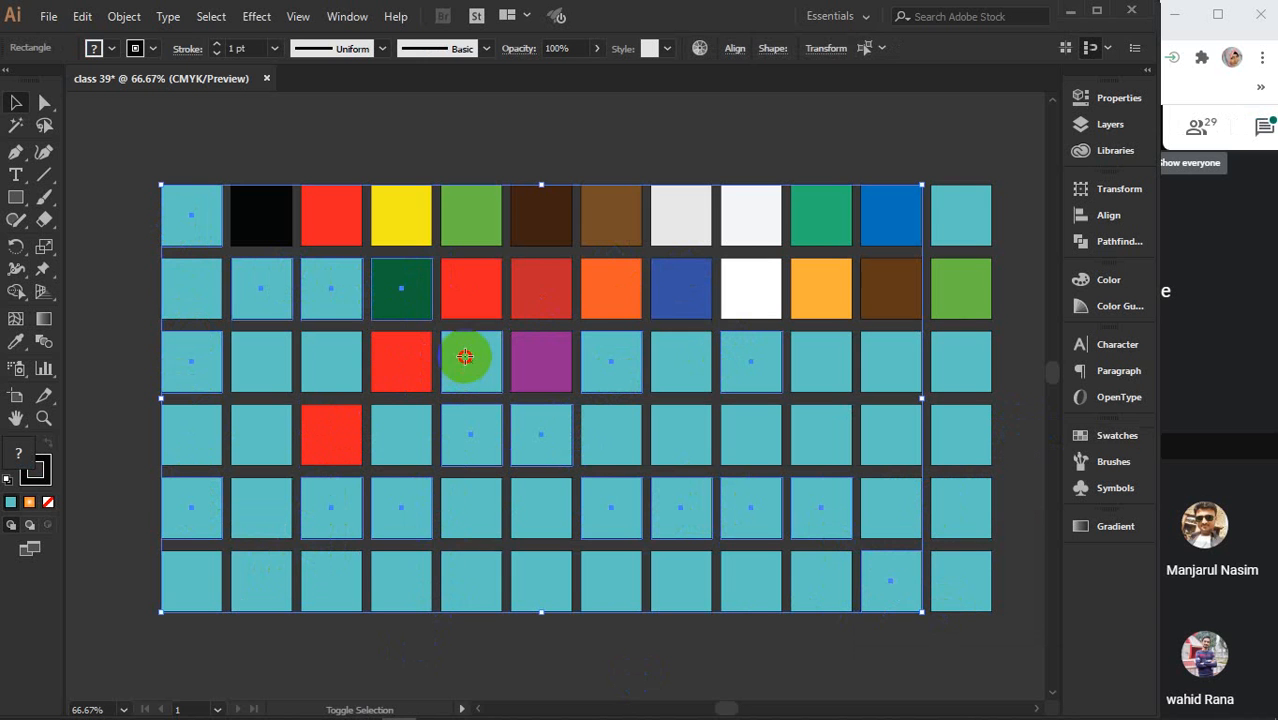
shift+click(479, 590)
shift+click(285, 582)
shift+click(212, 576)
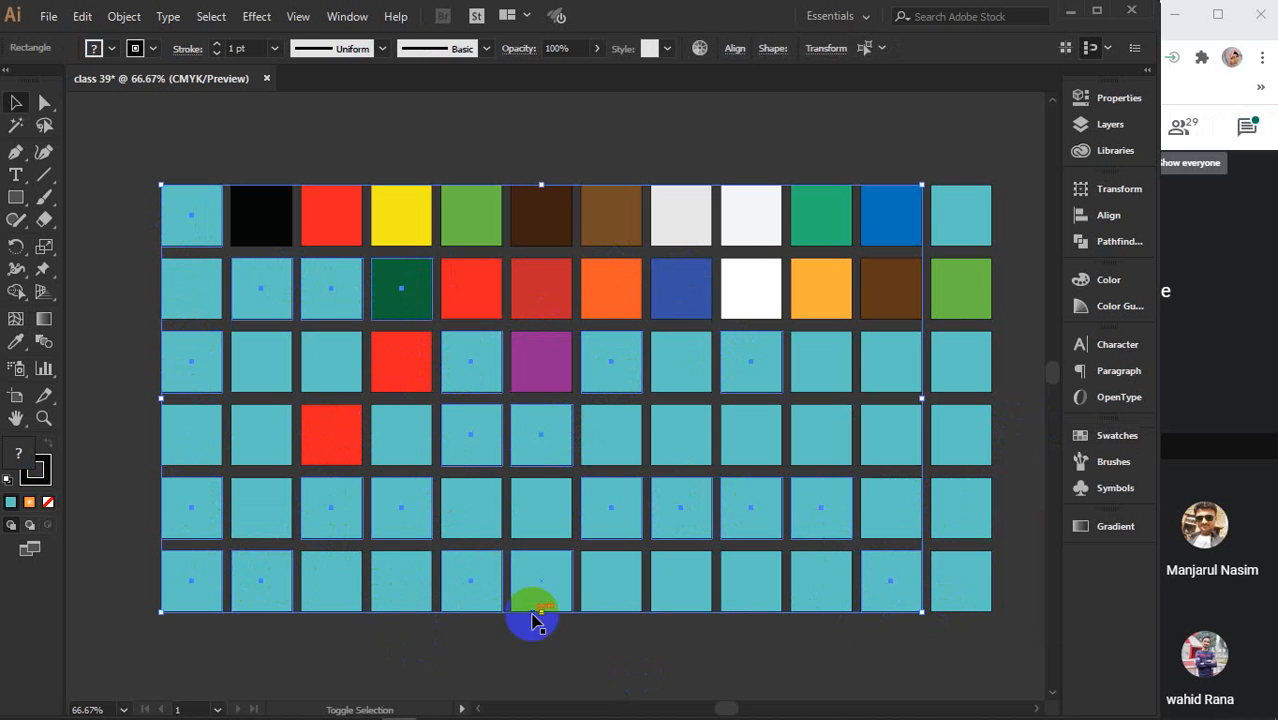
shift+click(608, 585)
shift+click(679, 440)
shift+click(880, 434)
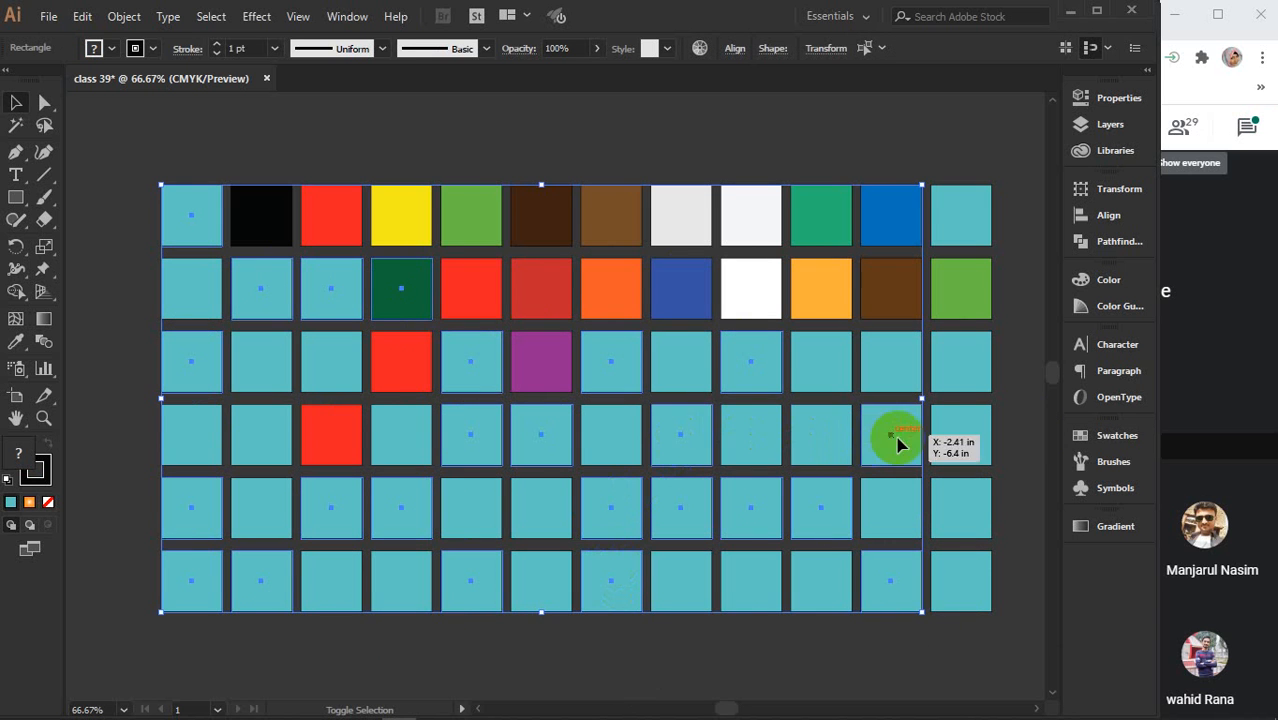
shift+click(963, 436)
shift+click(963, 361)
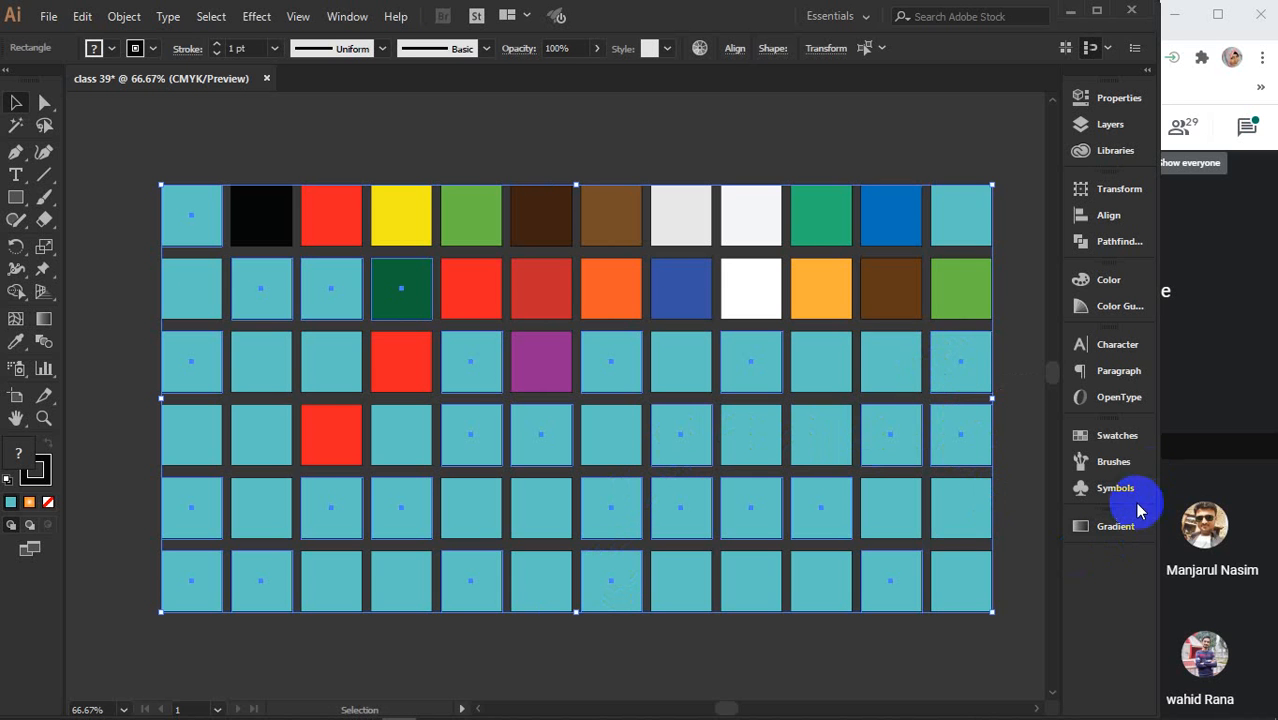
click(1113, 284)
click(850, 420)
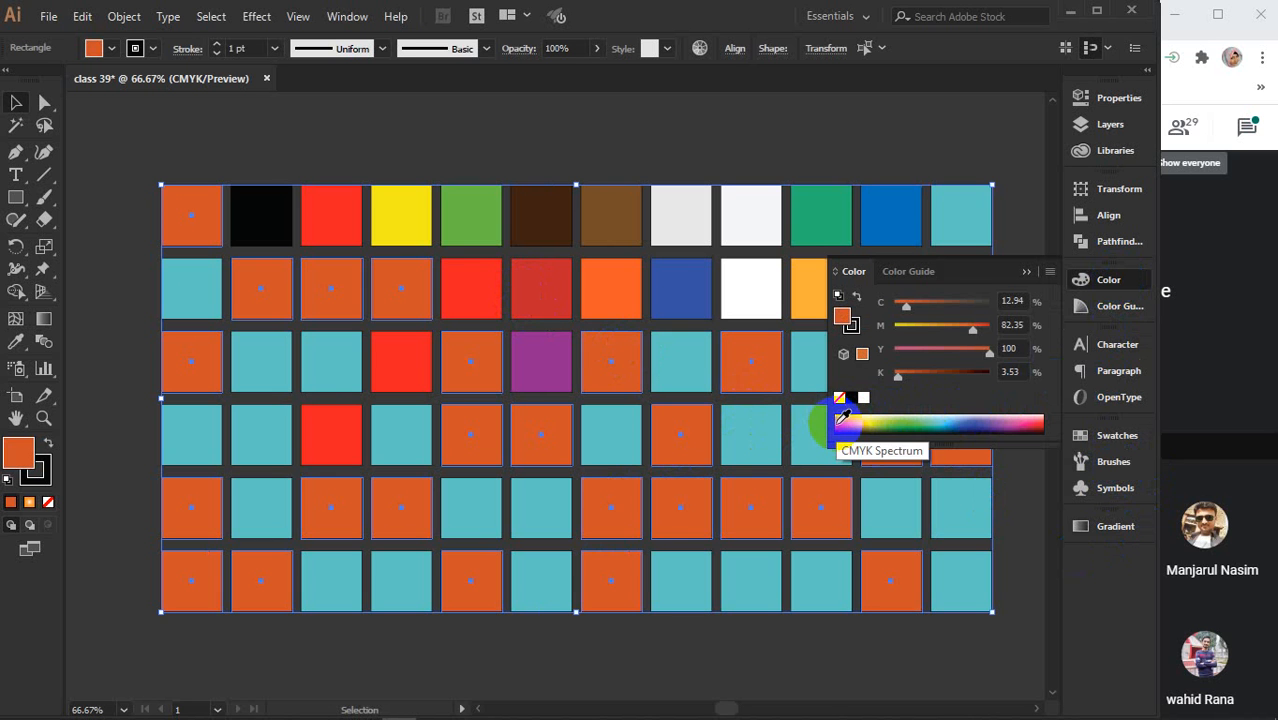
drag(842, 418, 843, 422)
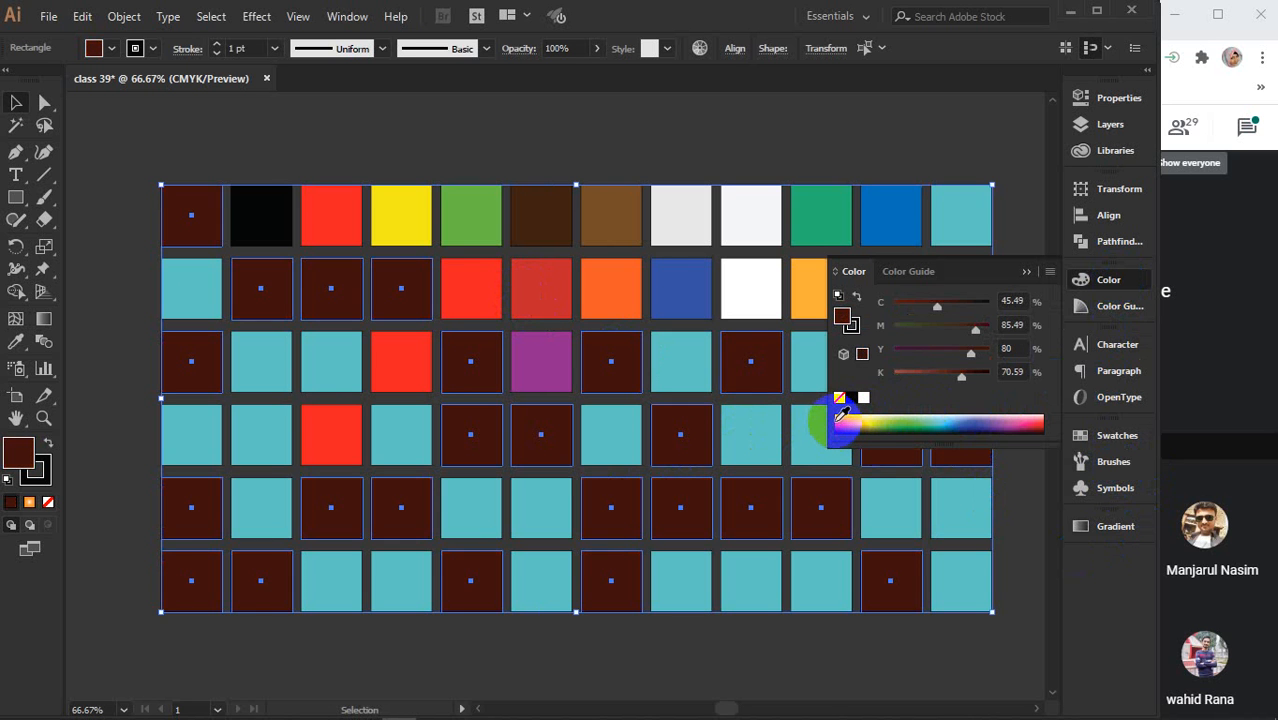
click(842, 418)
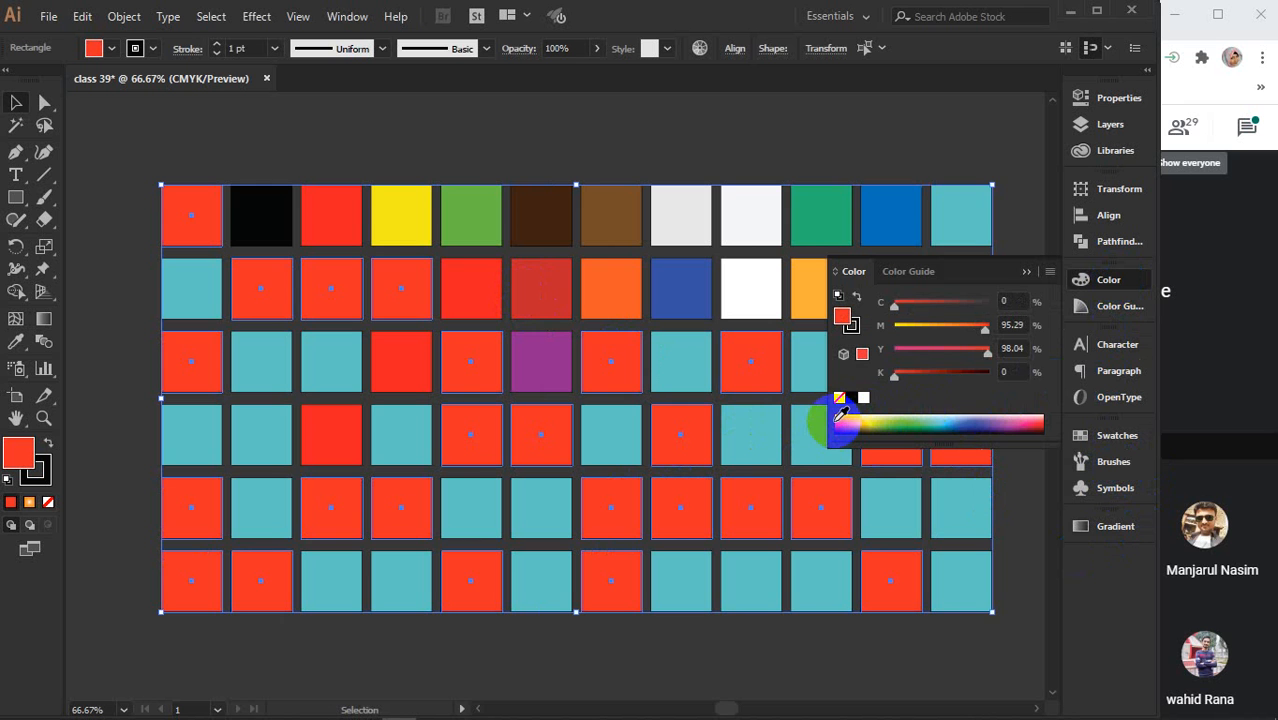
click(1027, 270)
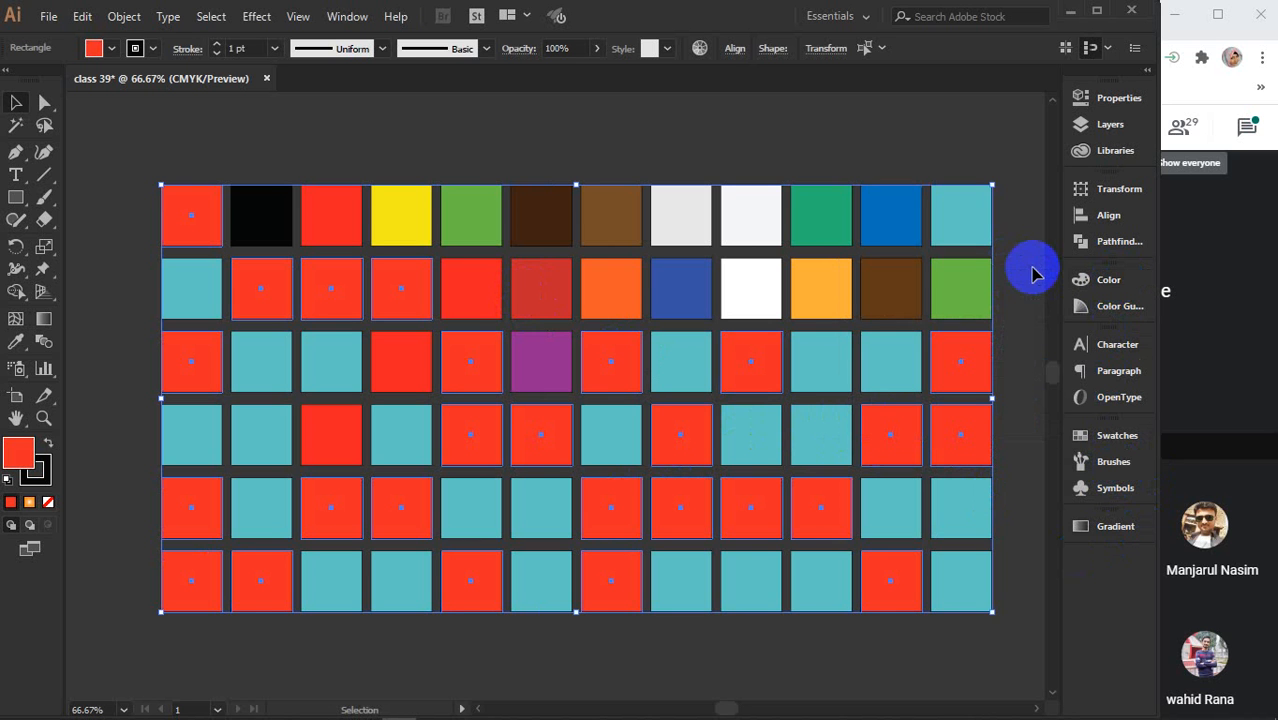
click(300, 122)
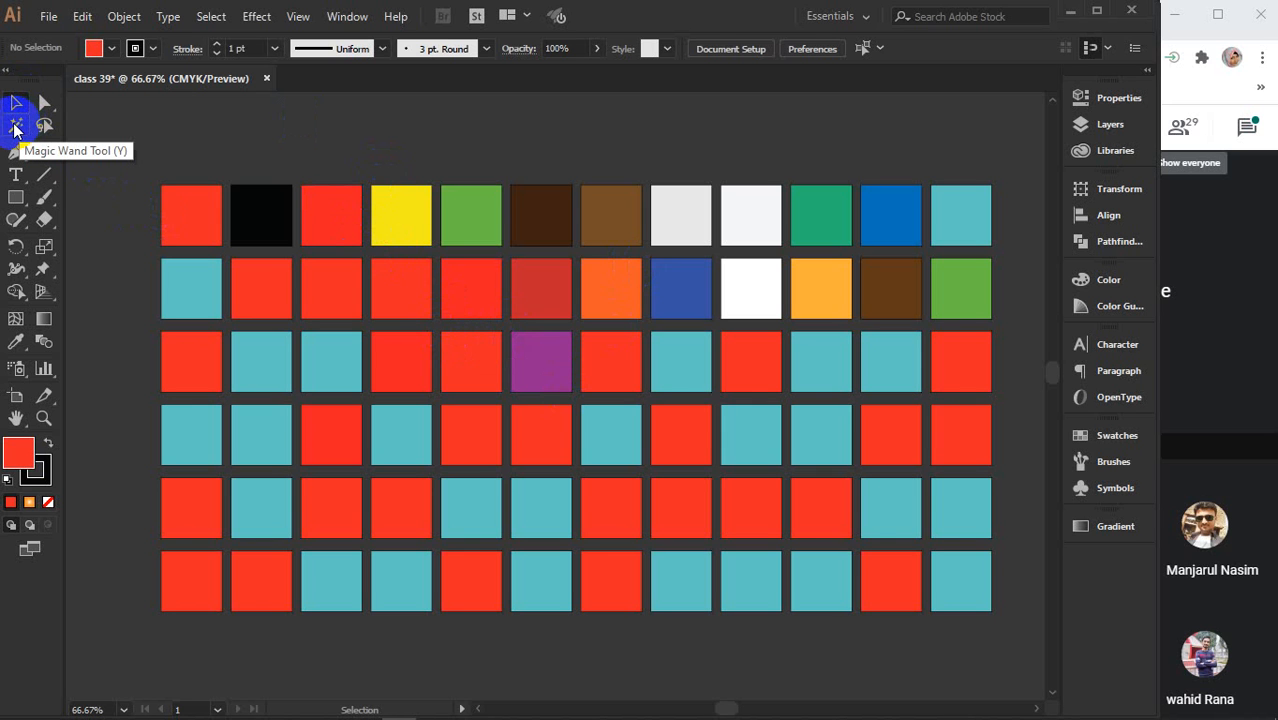
Select all the red squares at once with the Magic Wand tool, sampling the first square of the first row
click(15, 127)
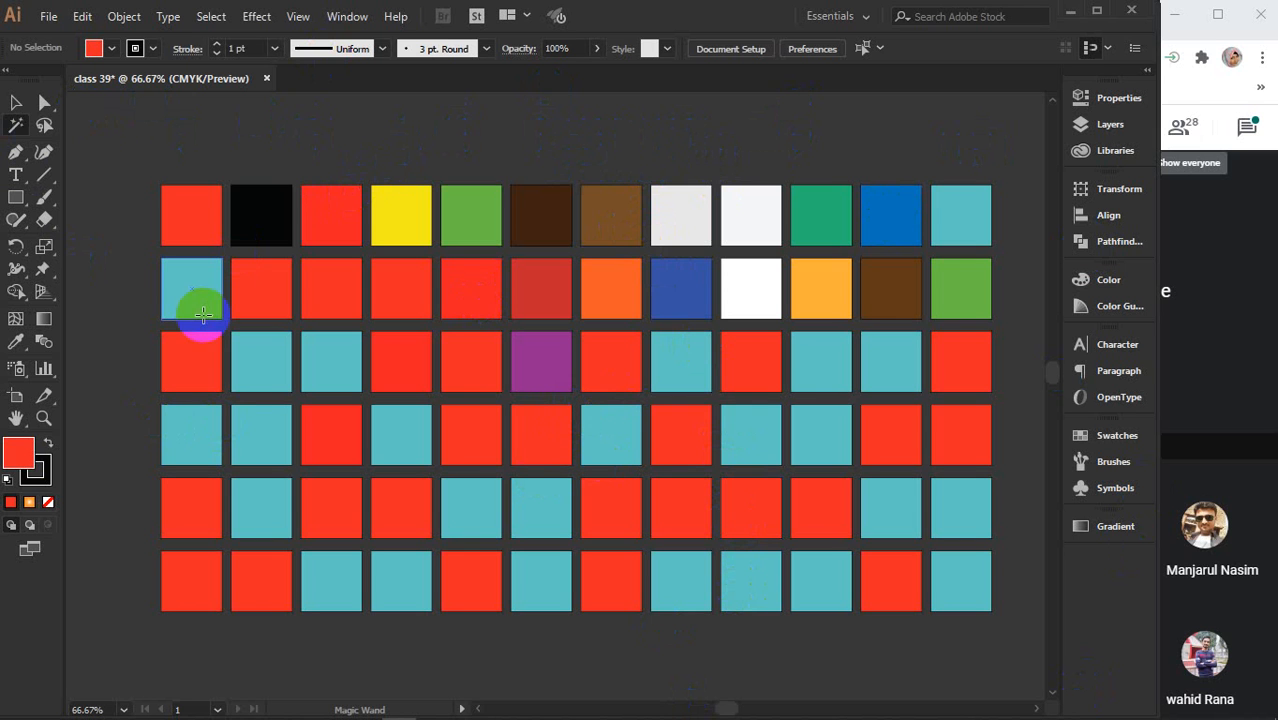
click(187, 212)
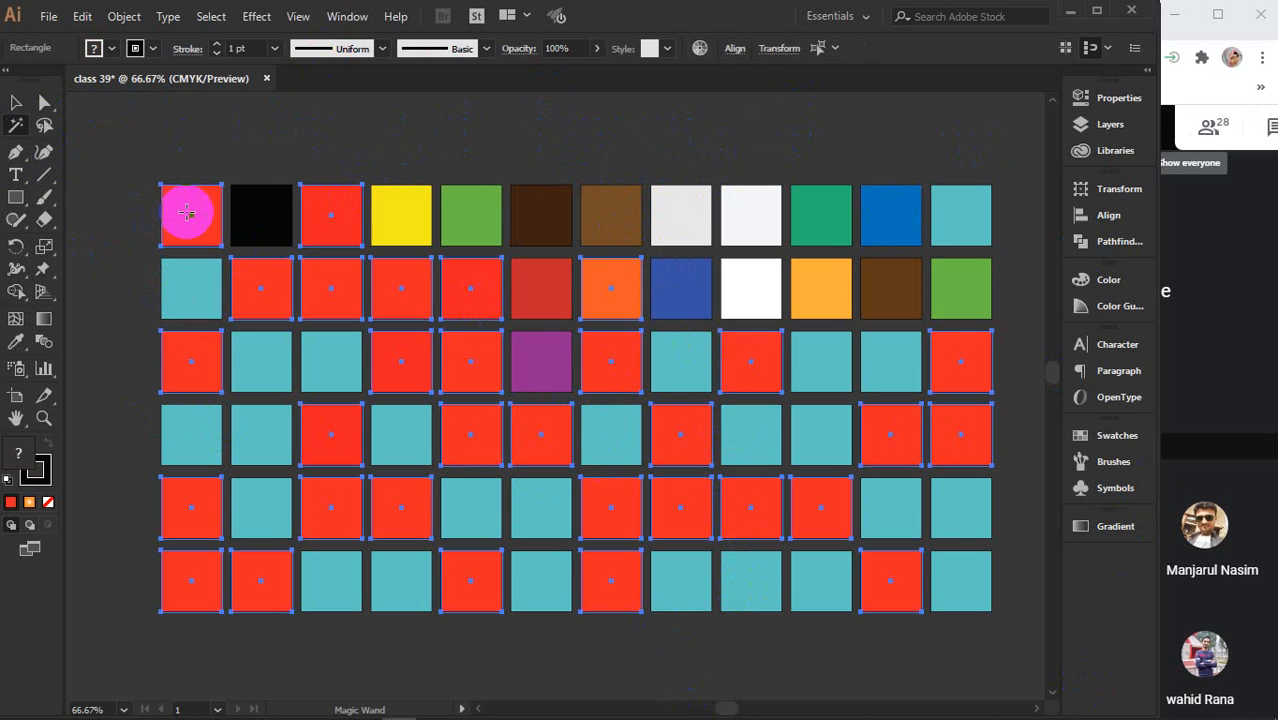
scroll(188, 212, down, 8)
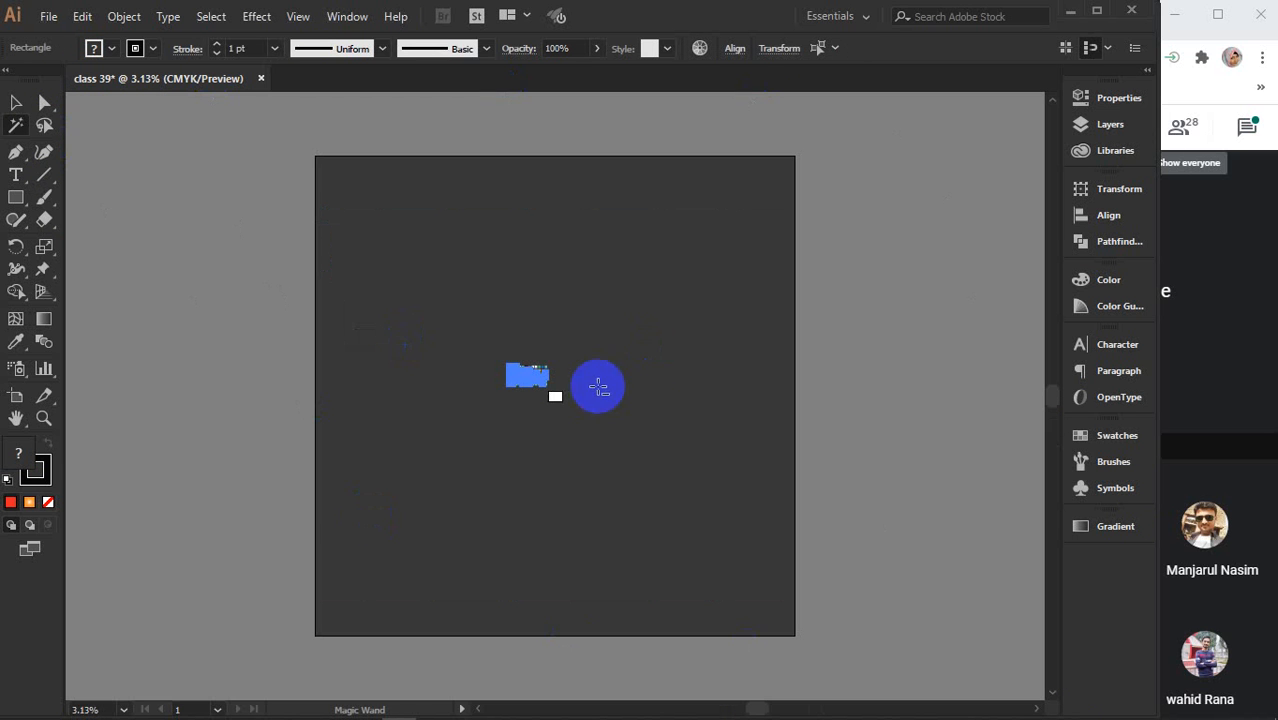
scroll(579, 391, up, 6)
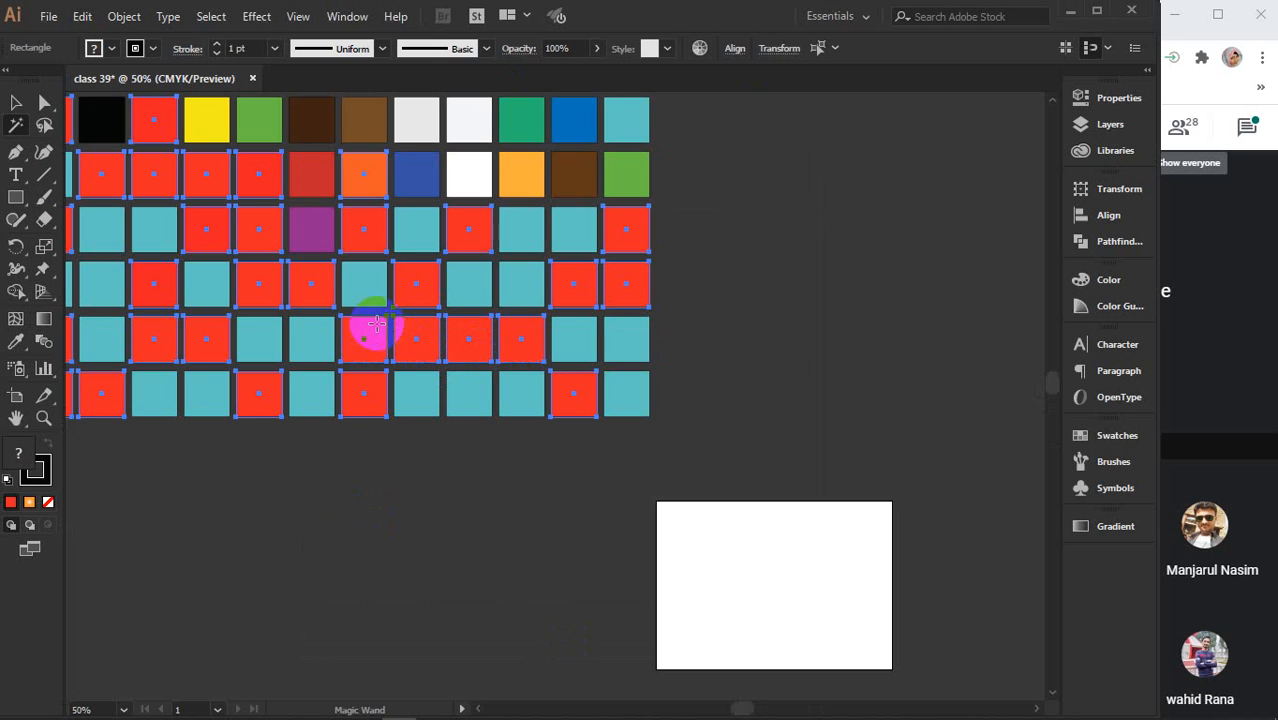
drag(362, 285, 535, 451)
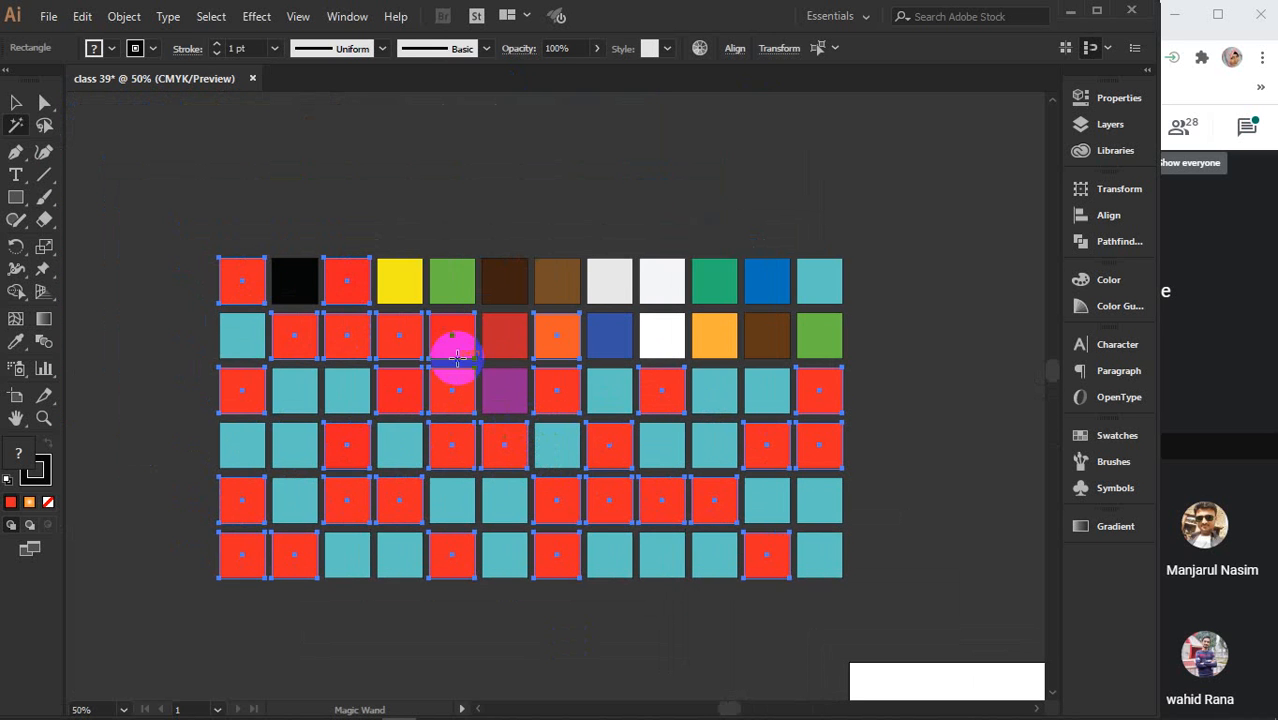
scroll(455, 357, down, 1)
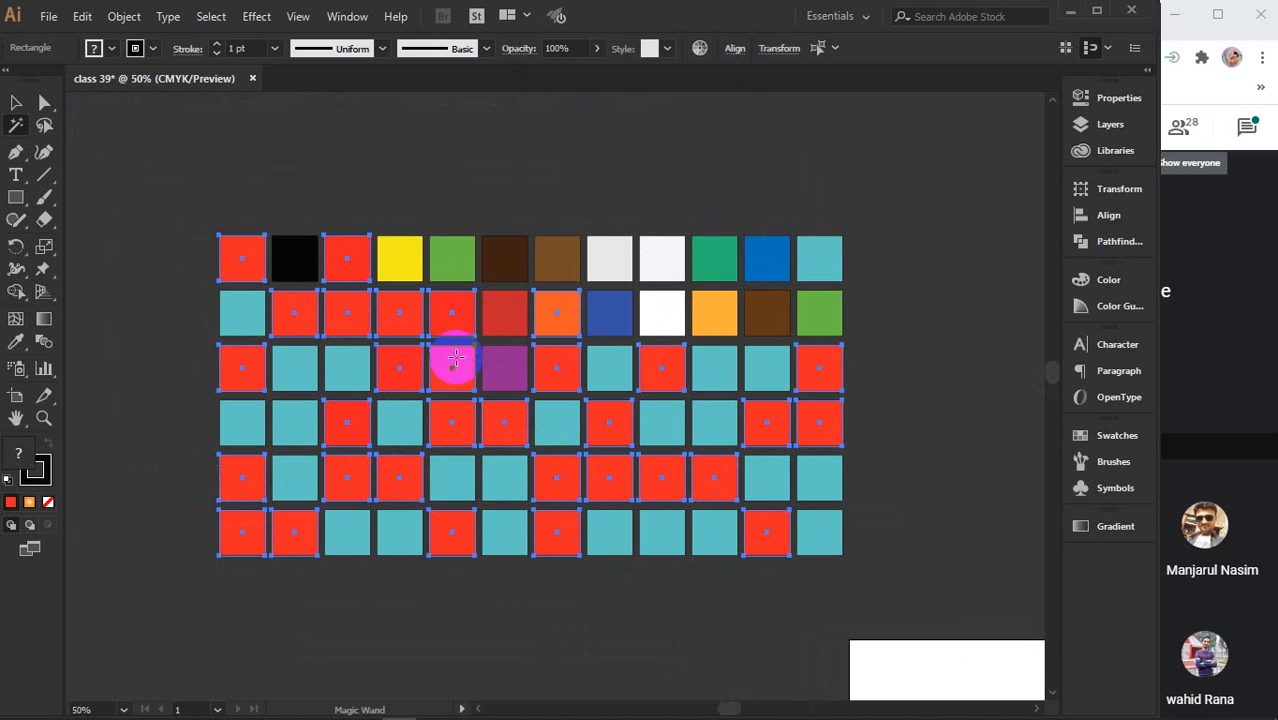
Try Magic Wand selections on the yellow, brown, dark brown, white, blue, dark blue, sea-green and light green squares in turn
click(404, 258)
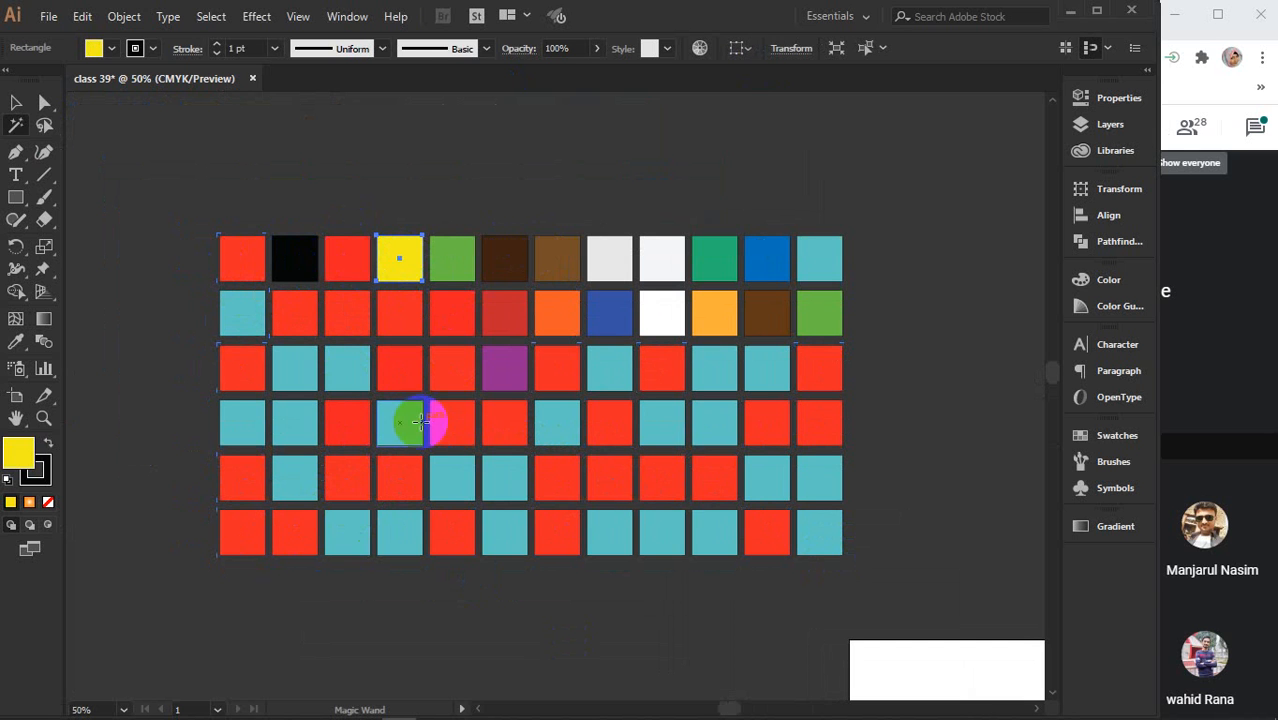
click(548, 263)
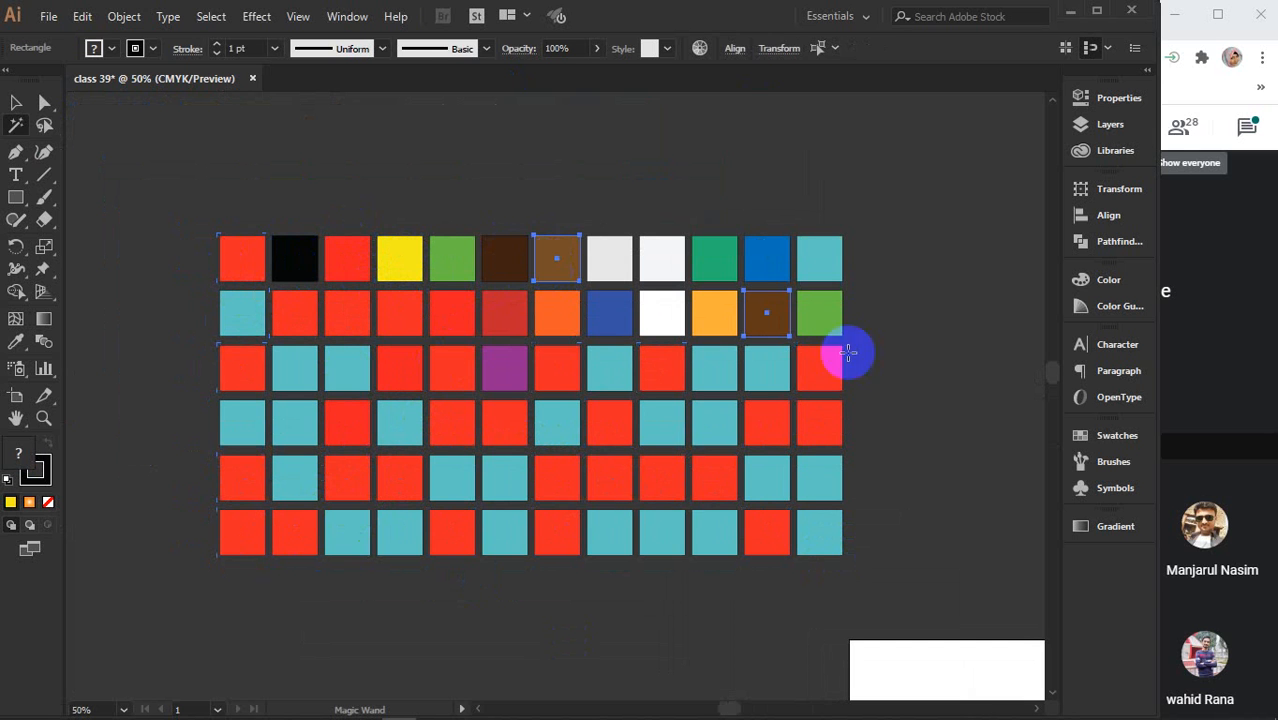
click(494, 261)
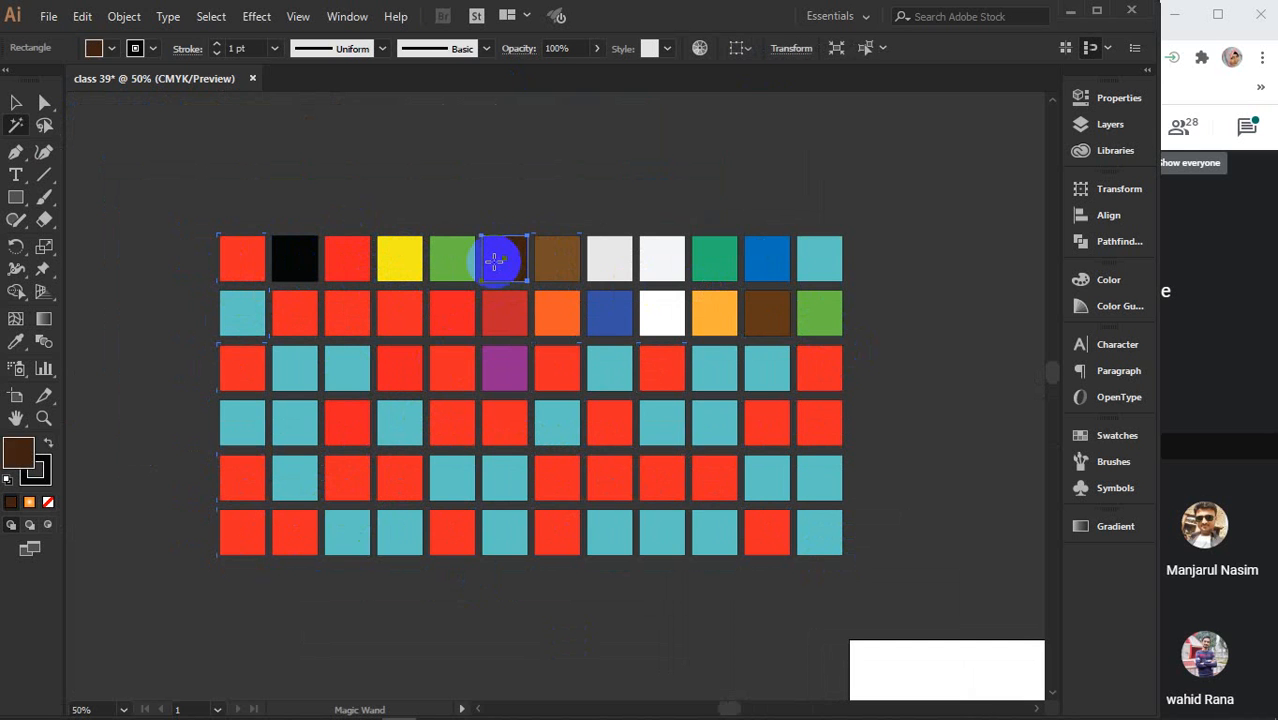
click(666, 255)
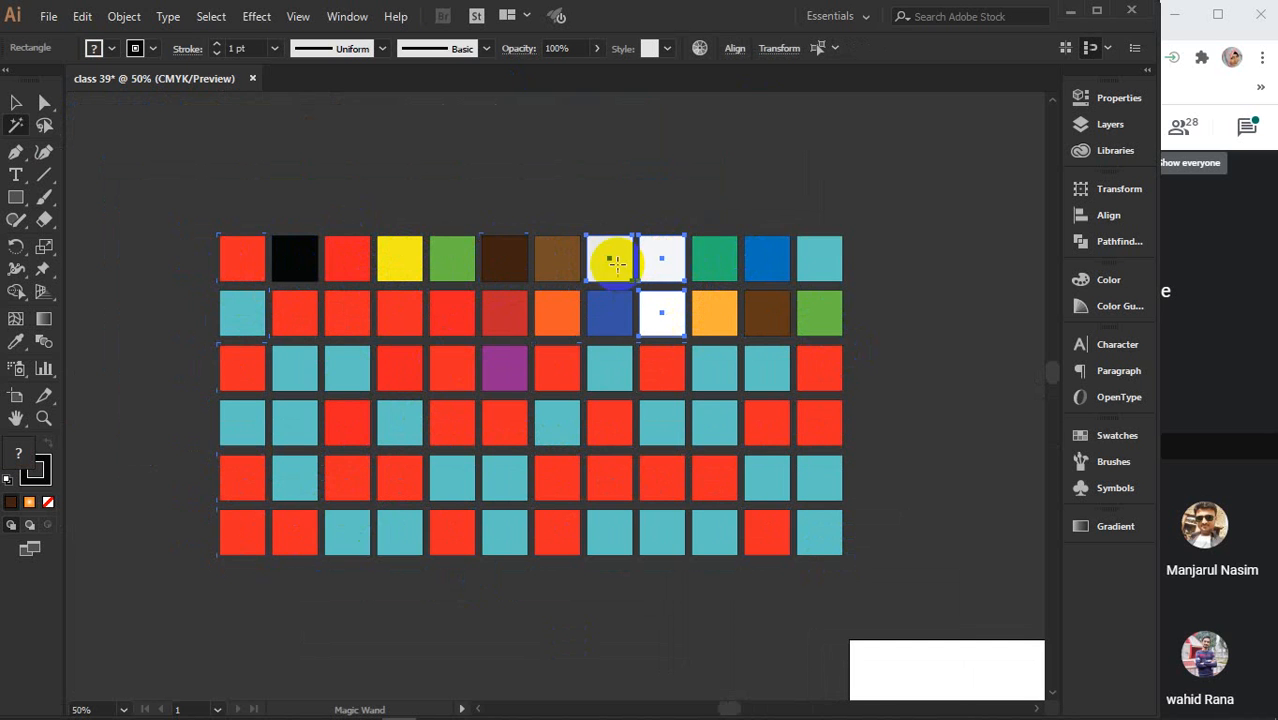
click(753, 253)
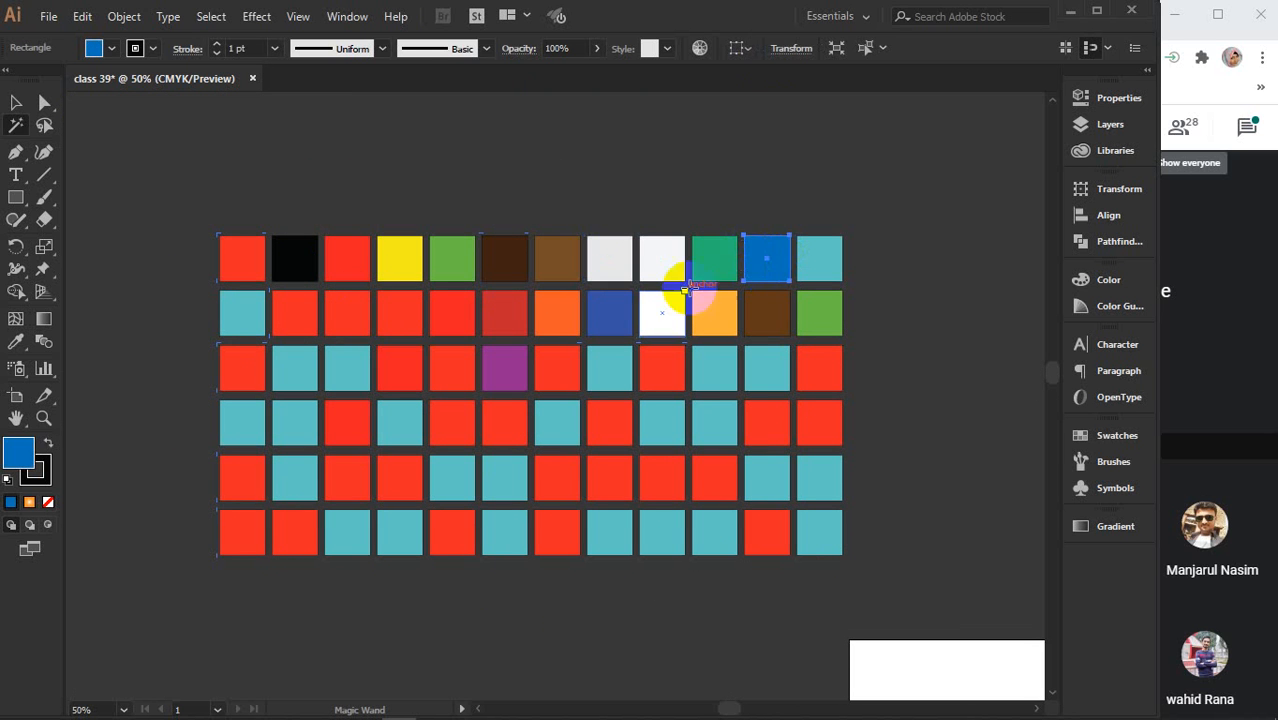
click(607, 303)
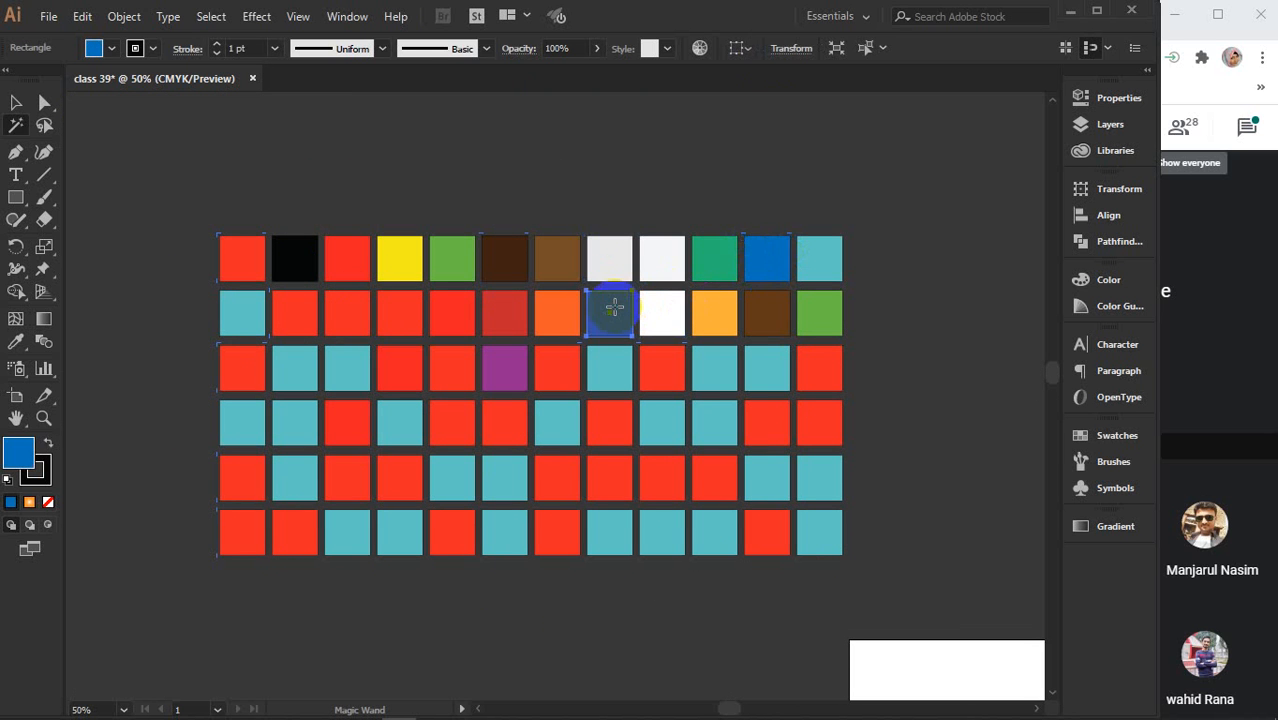
click(718, 263)
click(820, 310)
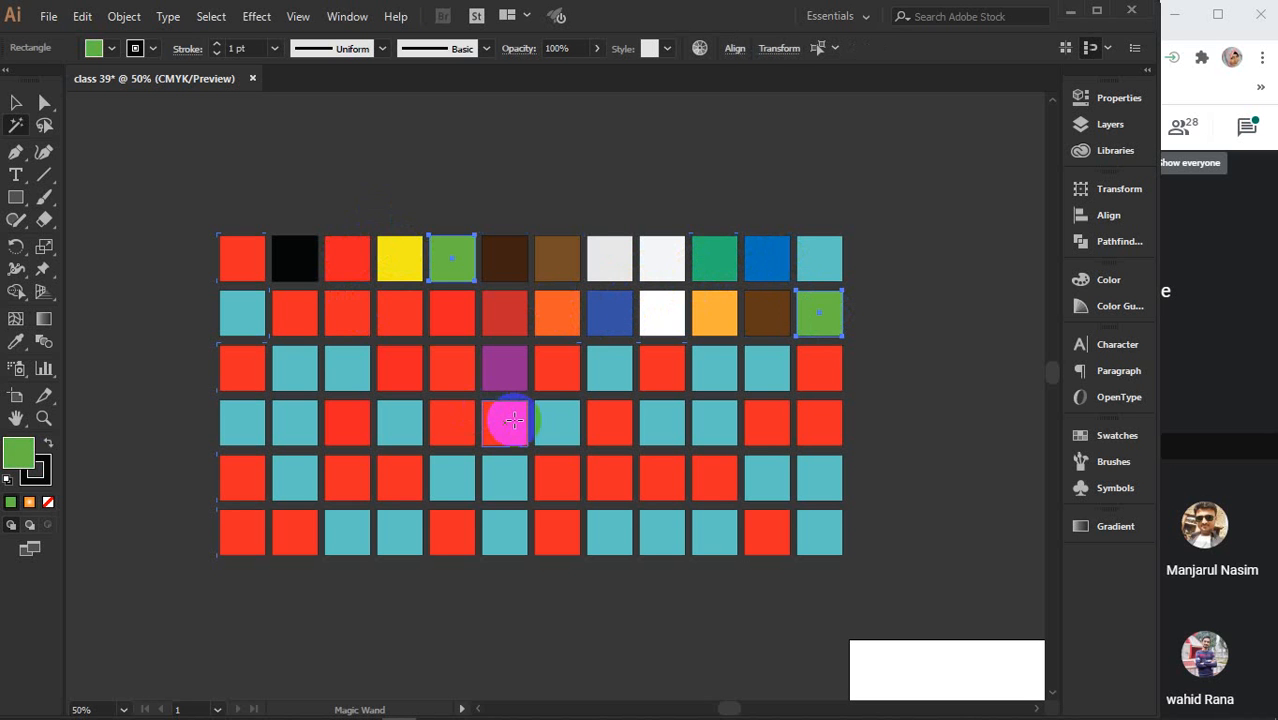
Delete all the teal squares using a Magic Wand selection and undo the deletion
click(259, 314)
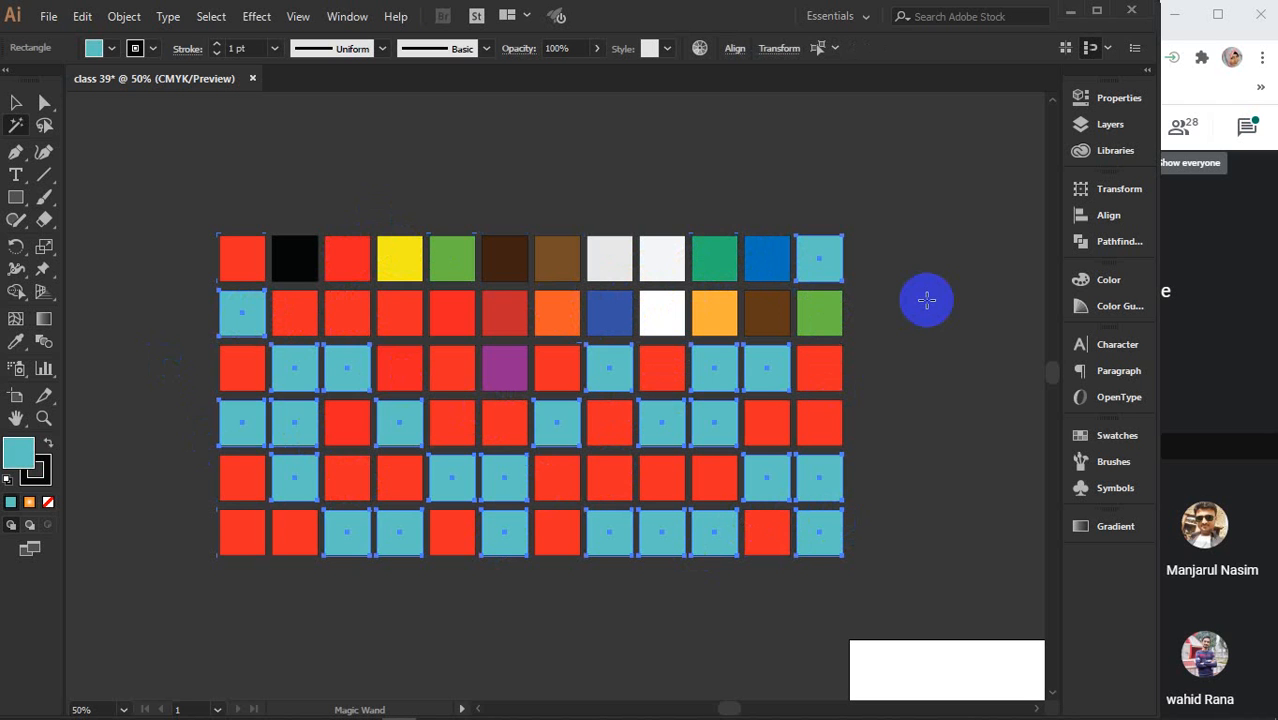
key(Delete)
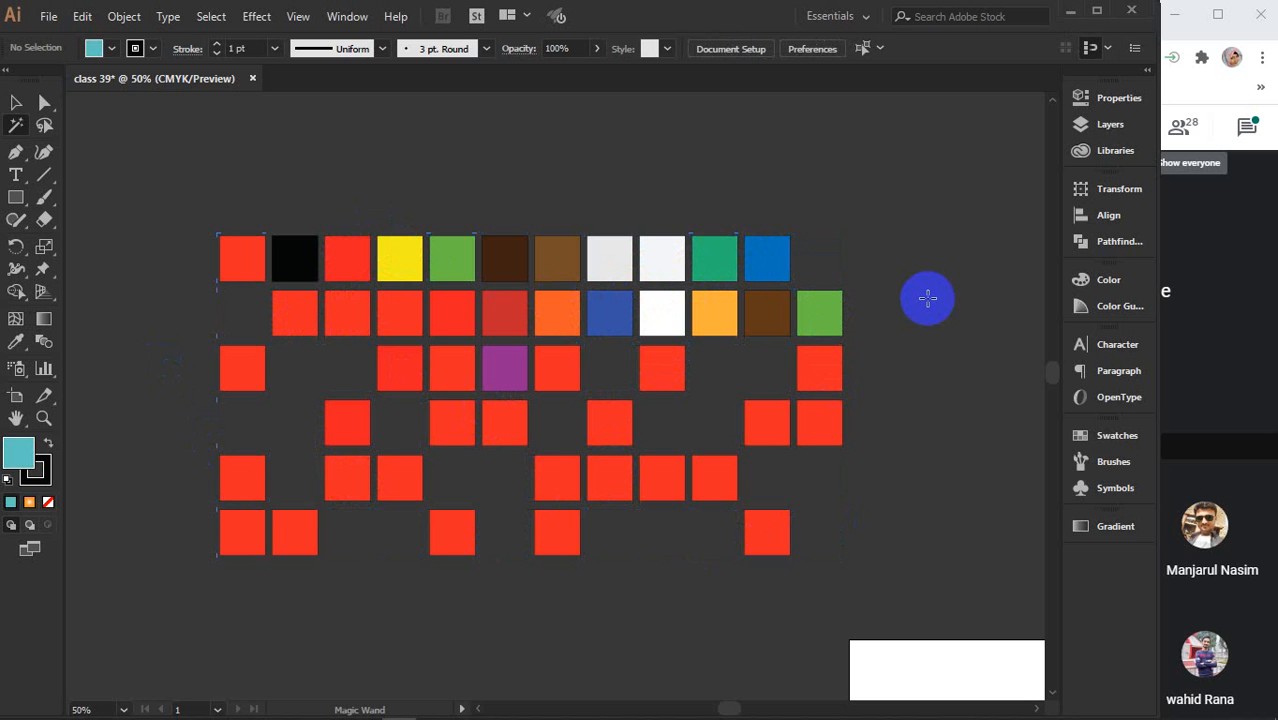
key(ctrl+z)
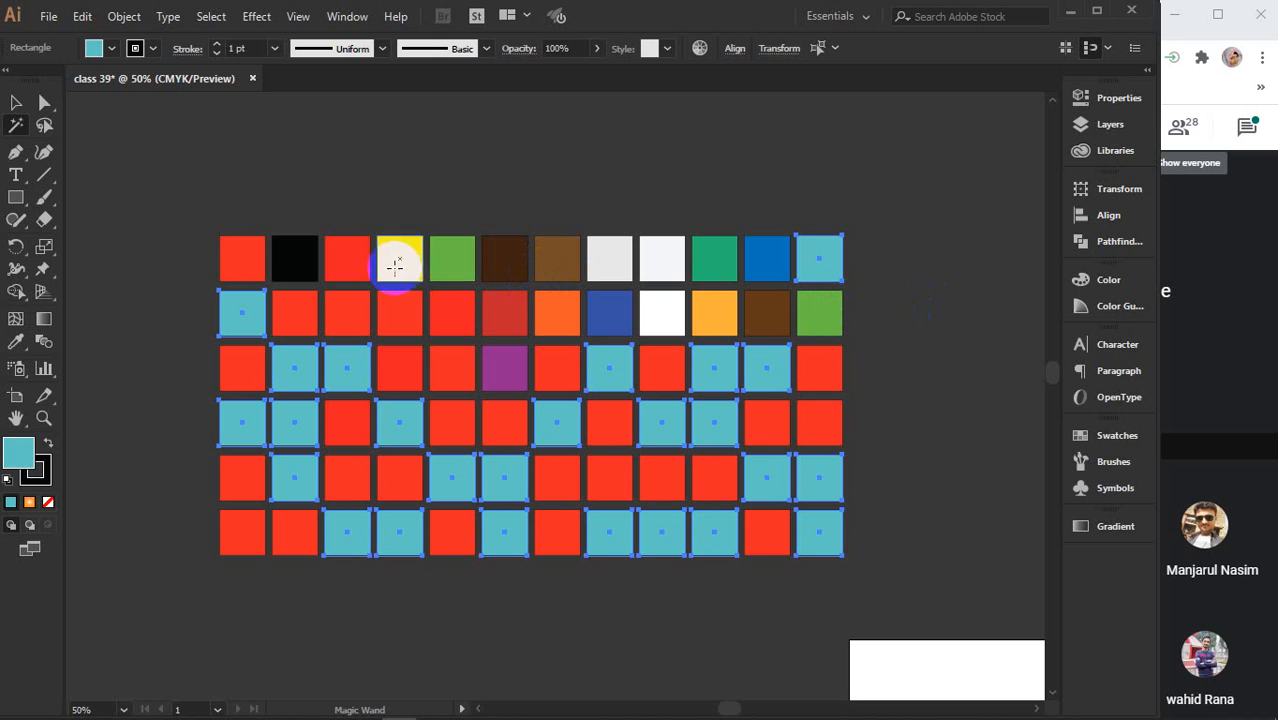
Select all the red squares together with the Magic Wand and fill them with blue, 0000ff
click(347, 258)
double_click(18, 455)
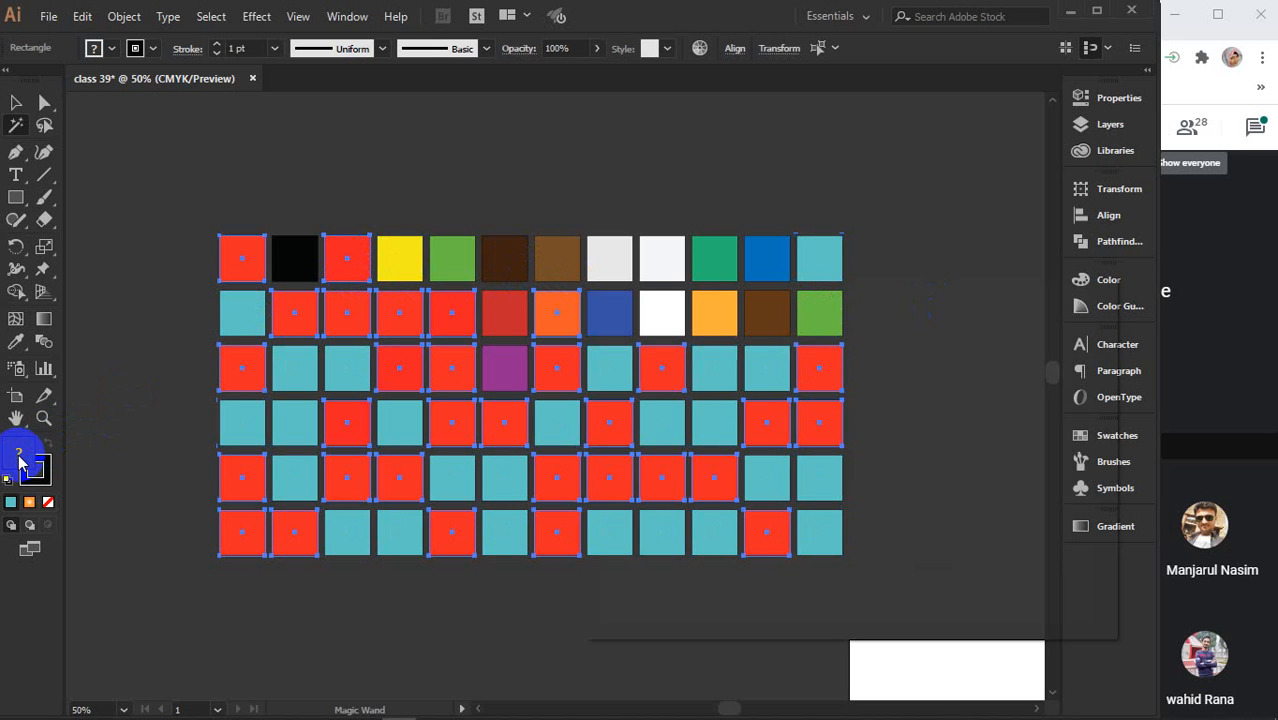
click(826, 354)
mouse_move(826, 354)
mouse_down()
mouse_move(852, 348)
mouse_move(868, 414)
mouse_up()
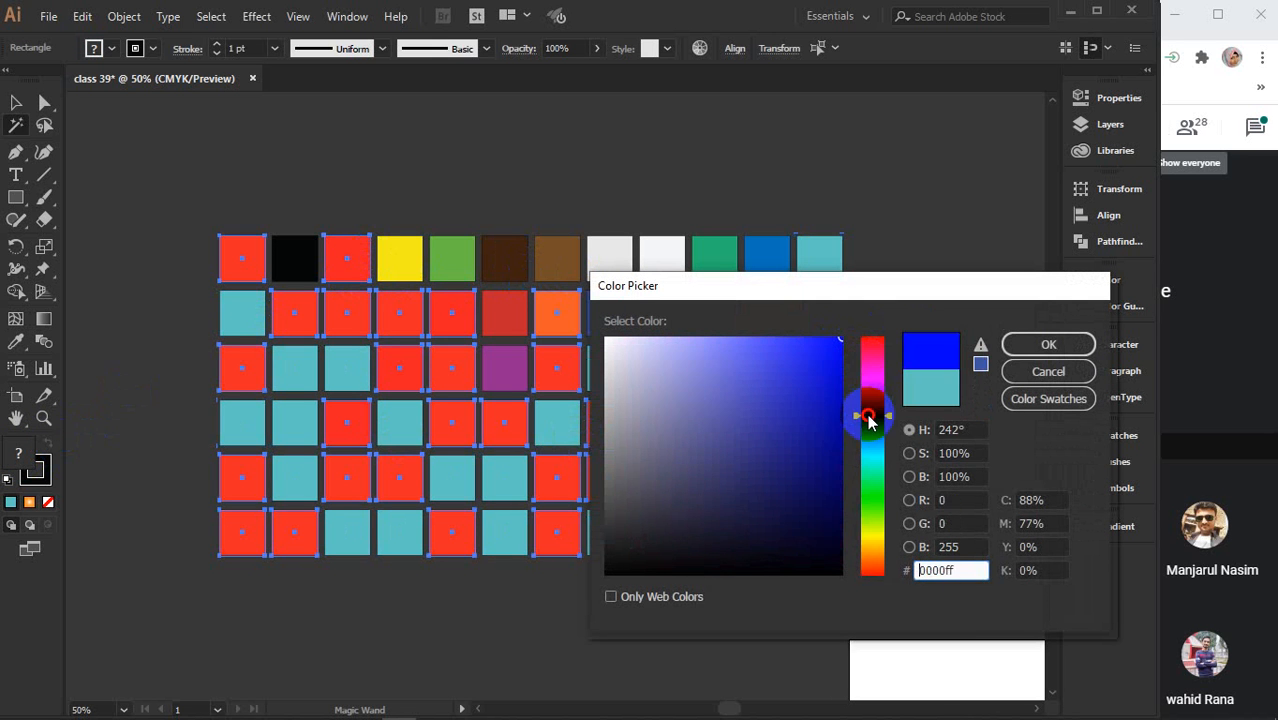
click(1061, 350)
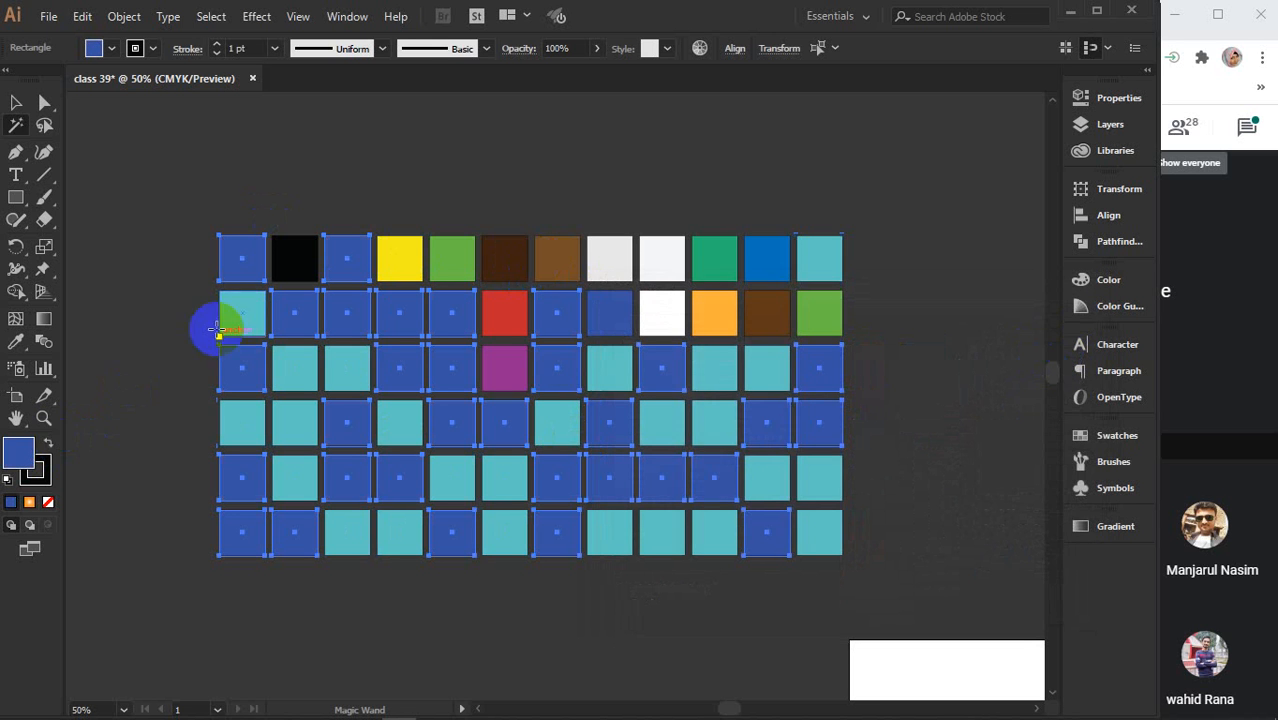
Change the fill of the selected blue squares to yellow-green, c8ff00, and clear the selection
double_click(14, 451)
drag(883, 583, 879, 527)
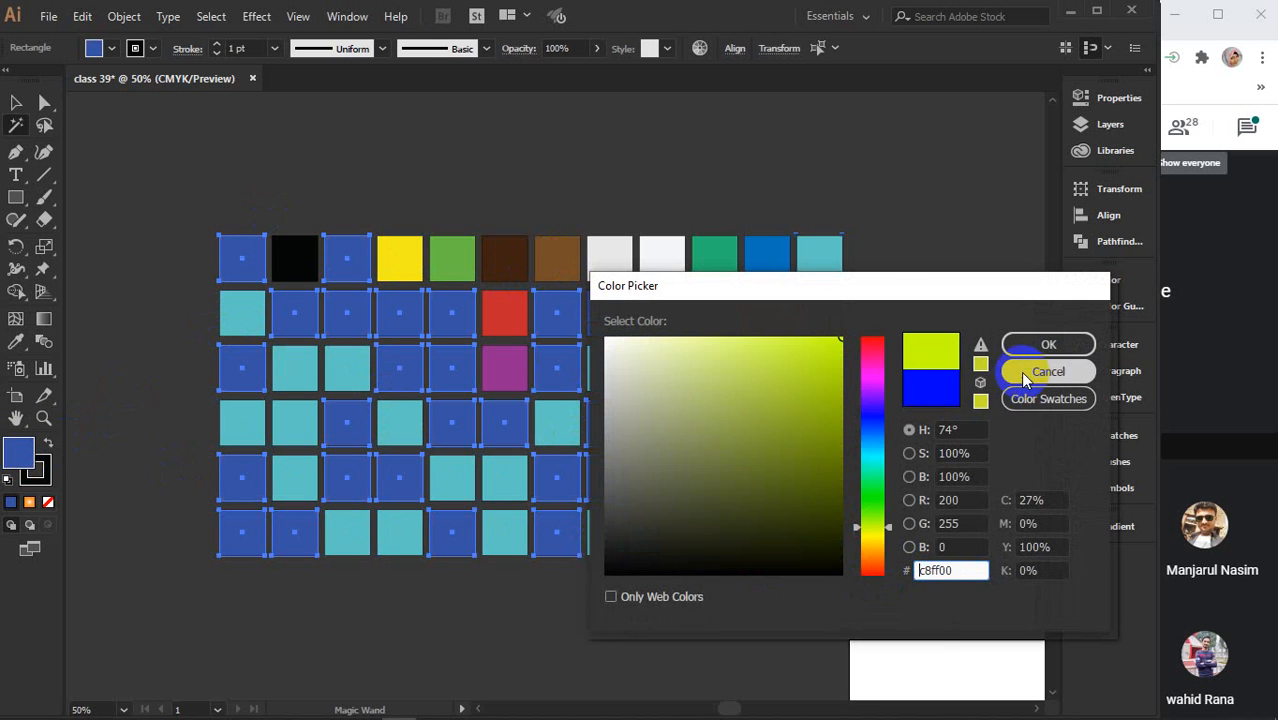
click(1048, 344)
click(594, 387)
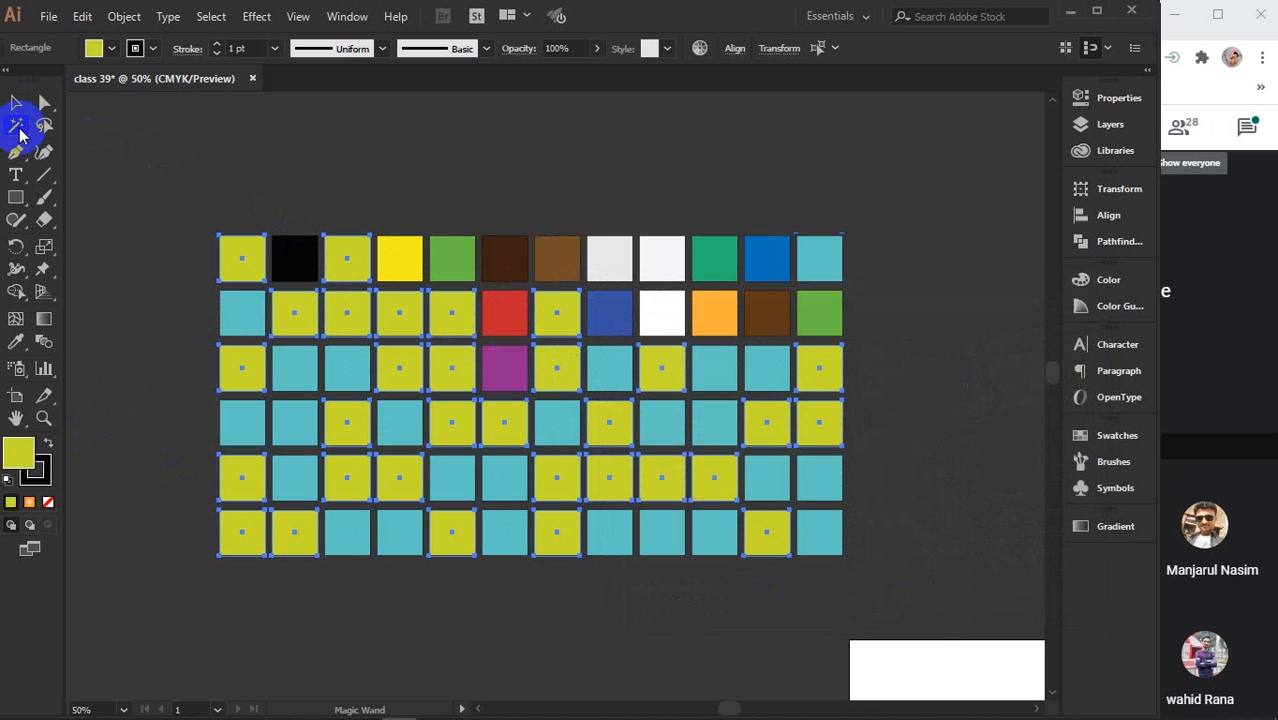
click(16, 103)
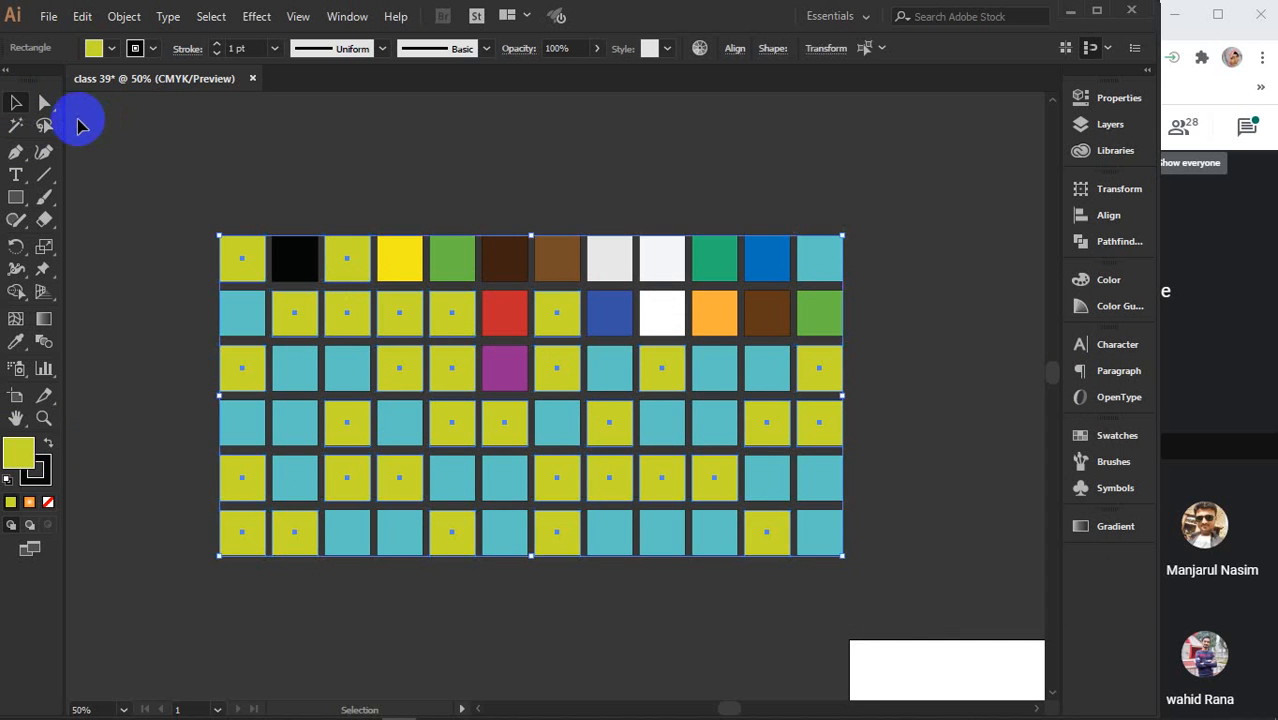
click(163, 137)
Lasso a corner anchor of the grid's first square, and draw a rectangle about 8.67 by 5.51 in above the grid
click(44, 126)
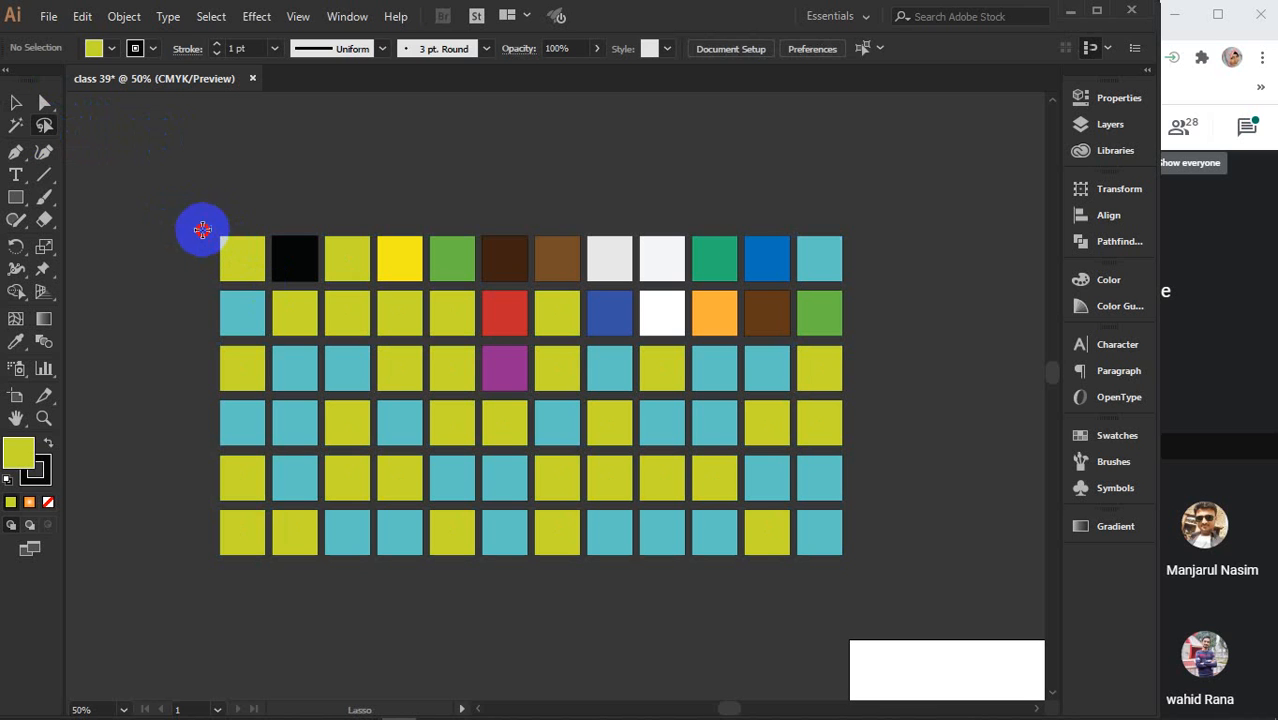
mouse_move(201, 226)
mouse_down()
mouse_move(232, 258)
mouse_move(244, 229)
mouse_move(205, 223)
mouse_up()
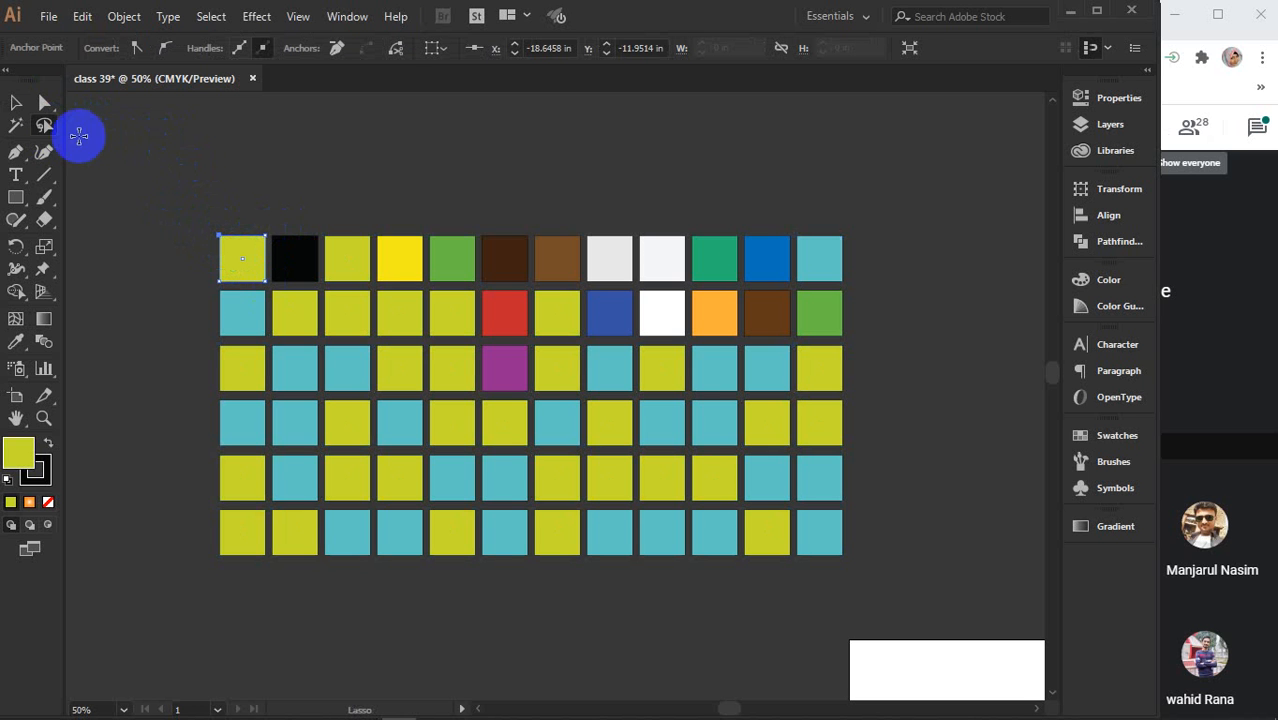
click(16, 197)
scroll(399, 234, up, 5)
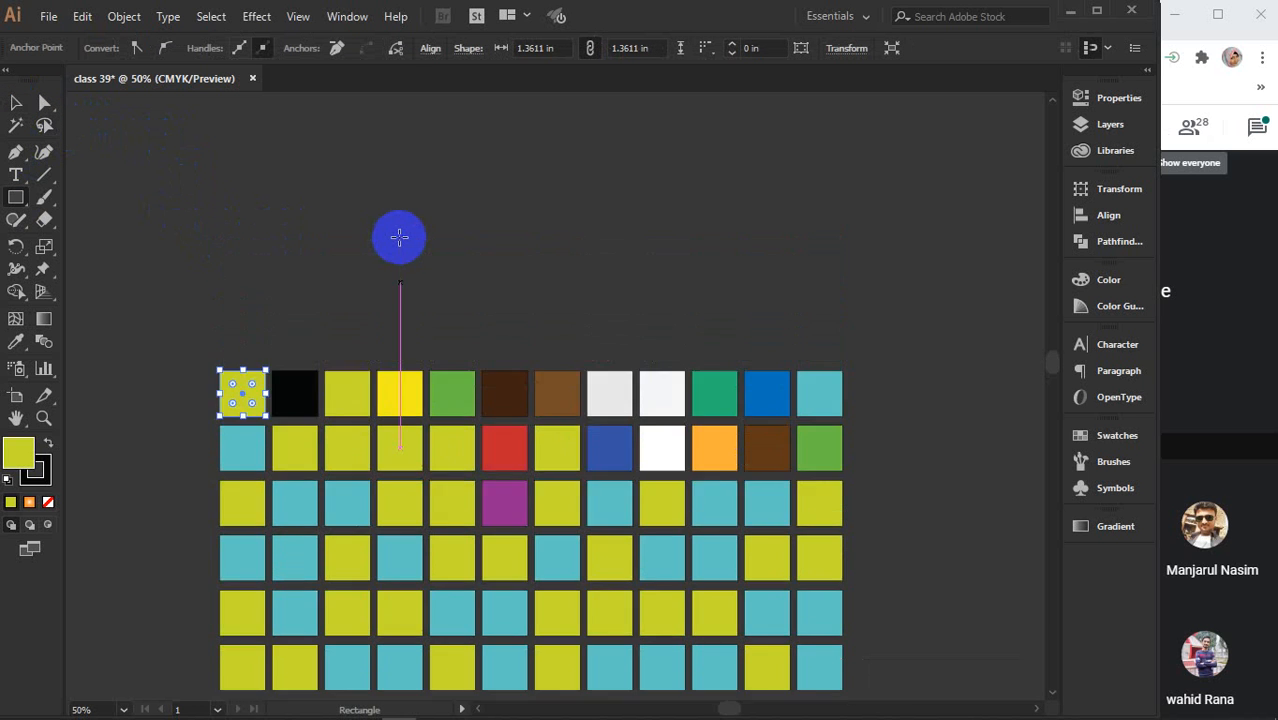
drag(370, 193, 661, 378)
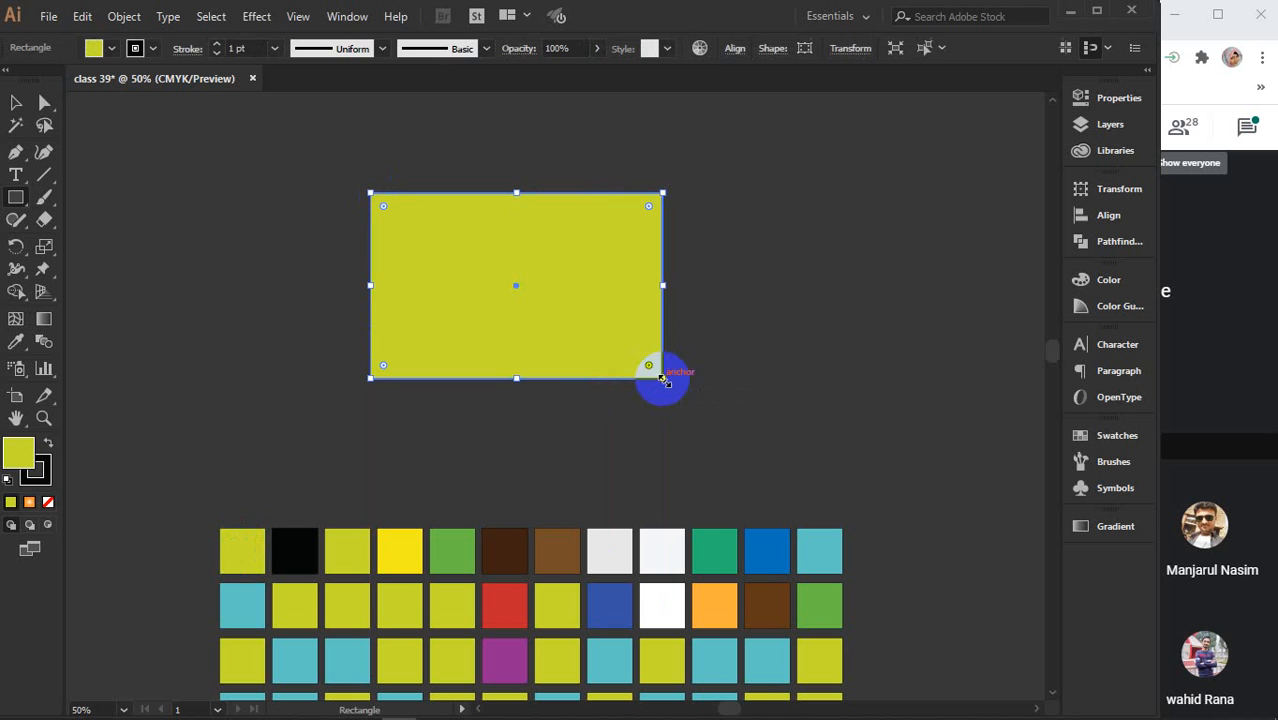
Try moving the rectangle's top-left anchor with Direct Selection, add the bottom-left anchor to the selection, and undo the edits
click(44, 125)
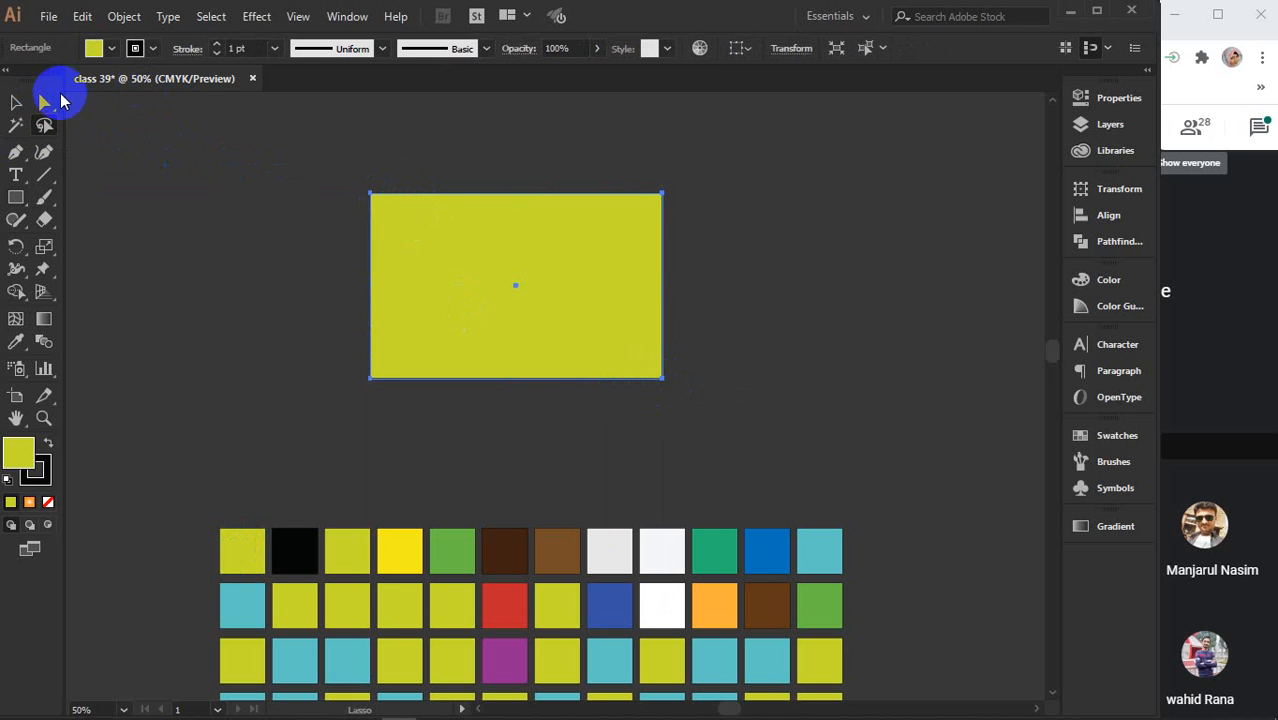
click(44, 102)
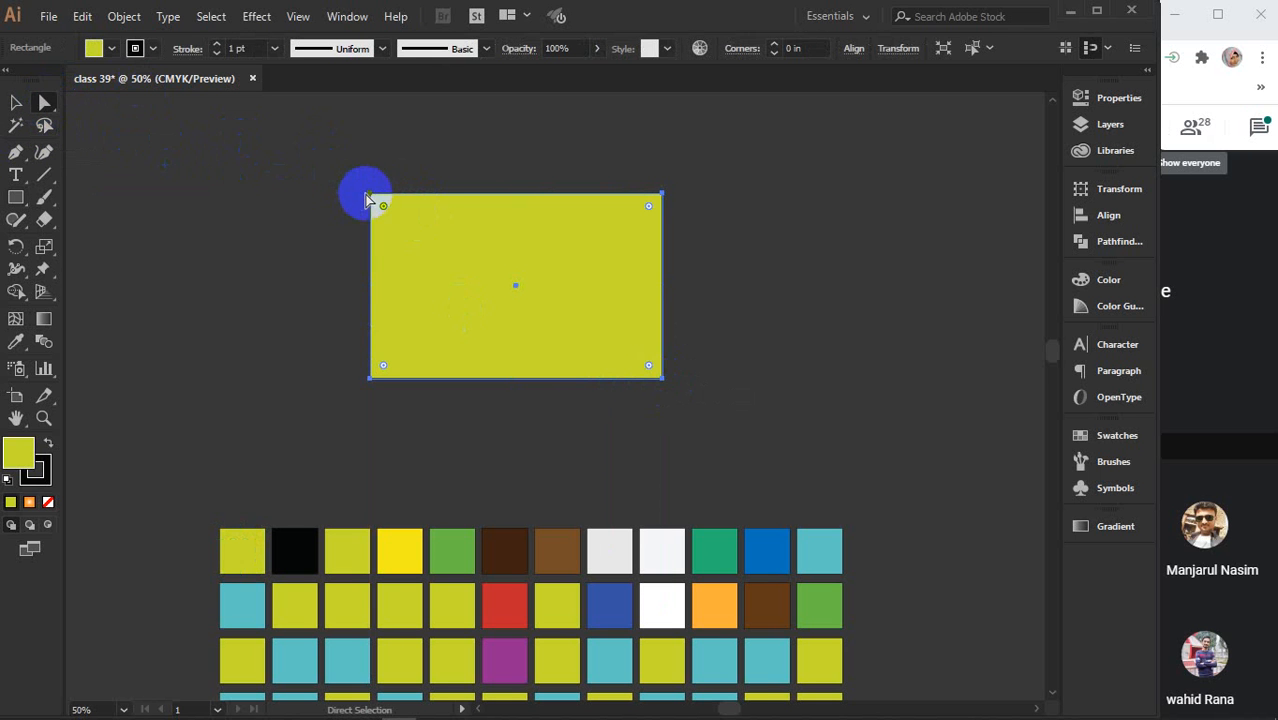
mouse_move(368, 198)
mouse_down()
mouse_move(358, 174)
mouse_move(377, 208)
mouse_up()
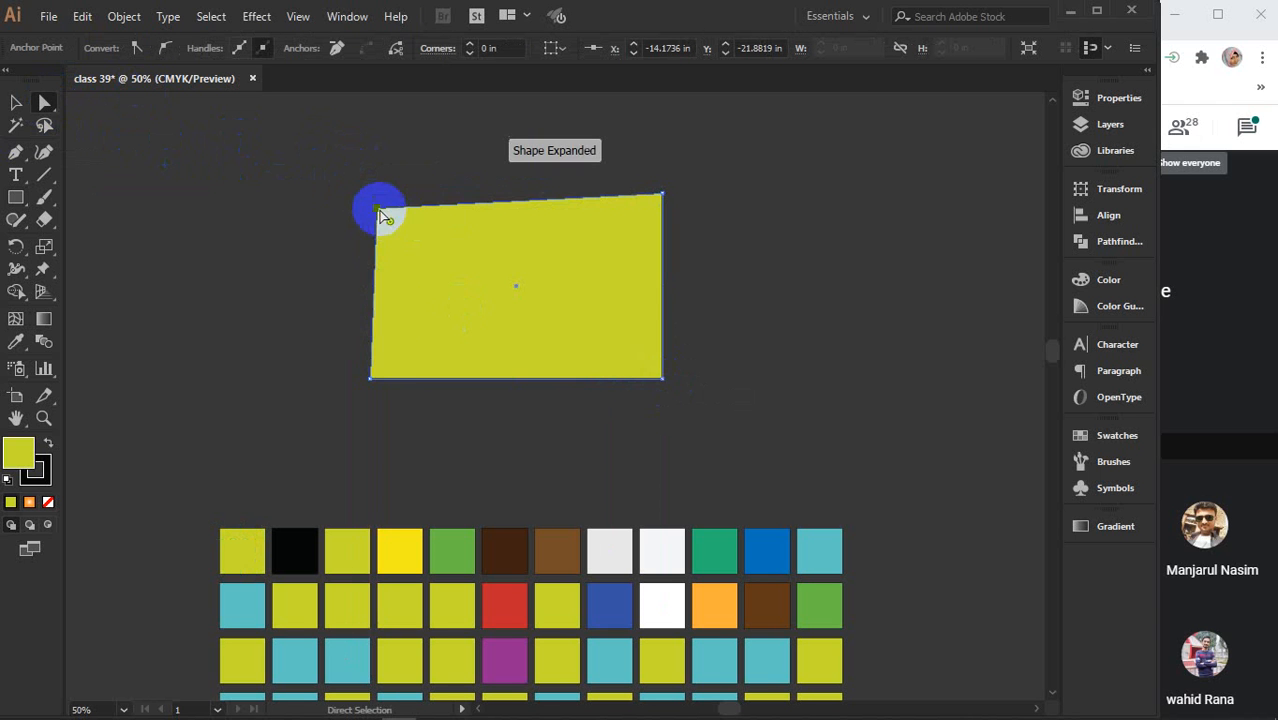
shift+click(372, 378)
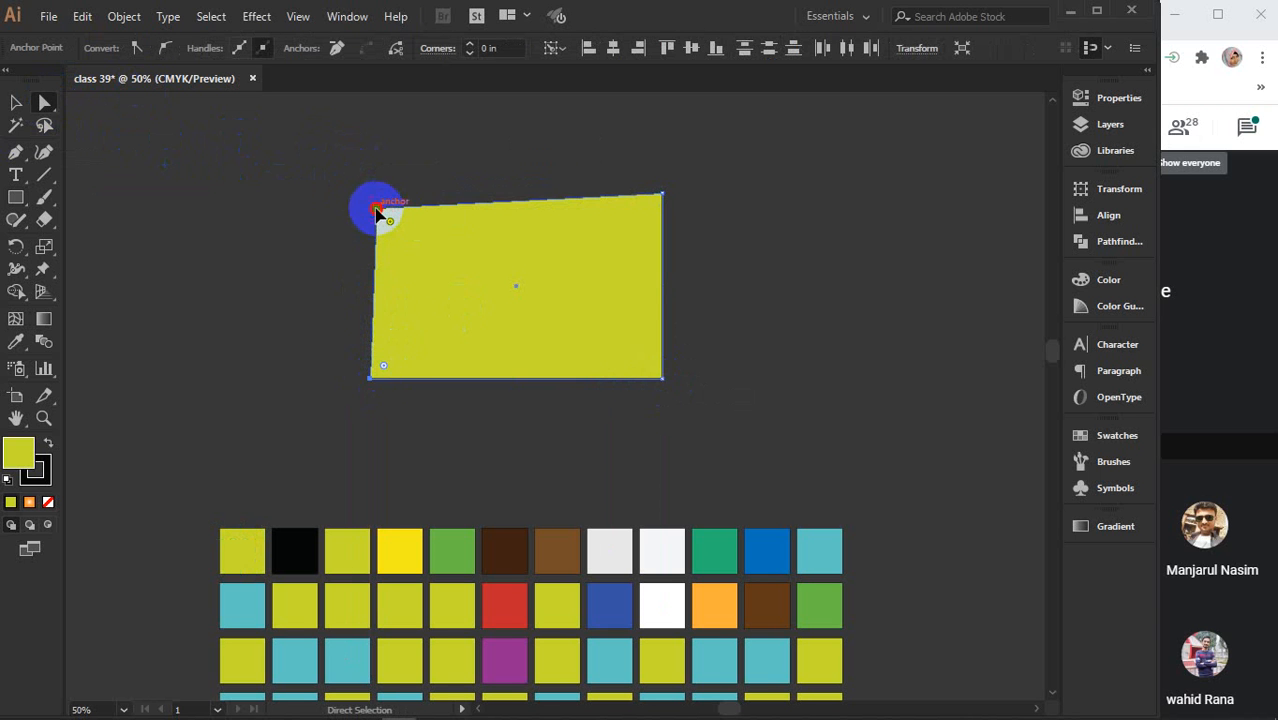
drag(377, 213, 351, 182)
key(ctrl+z)
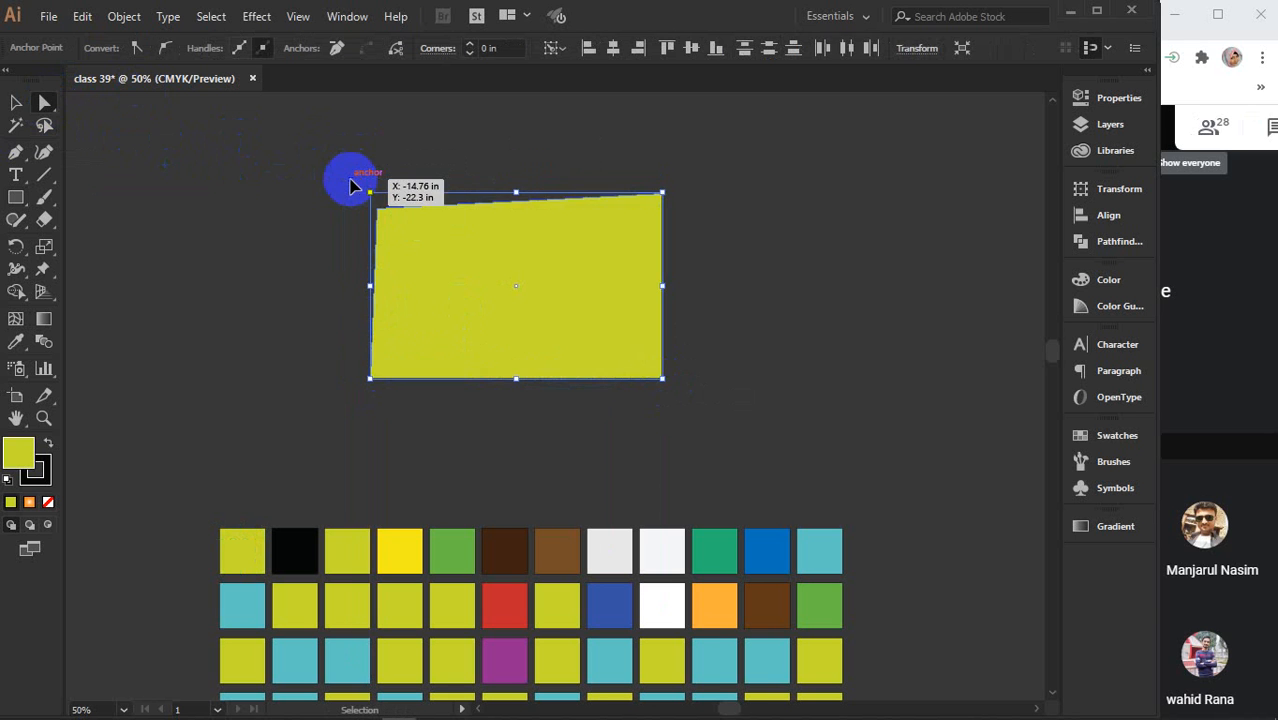
key(ctrl+z)
Isolate the rectangle's top-right anchor with the Lasso tool and move it slightly up and outward with Direct Selection
click(44, 125)
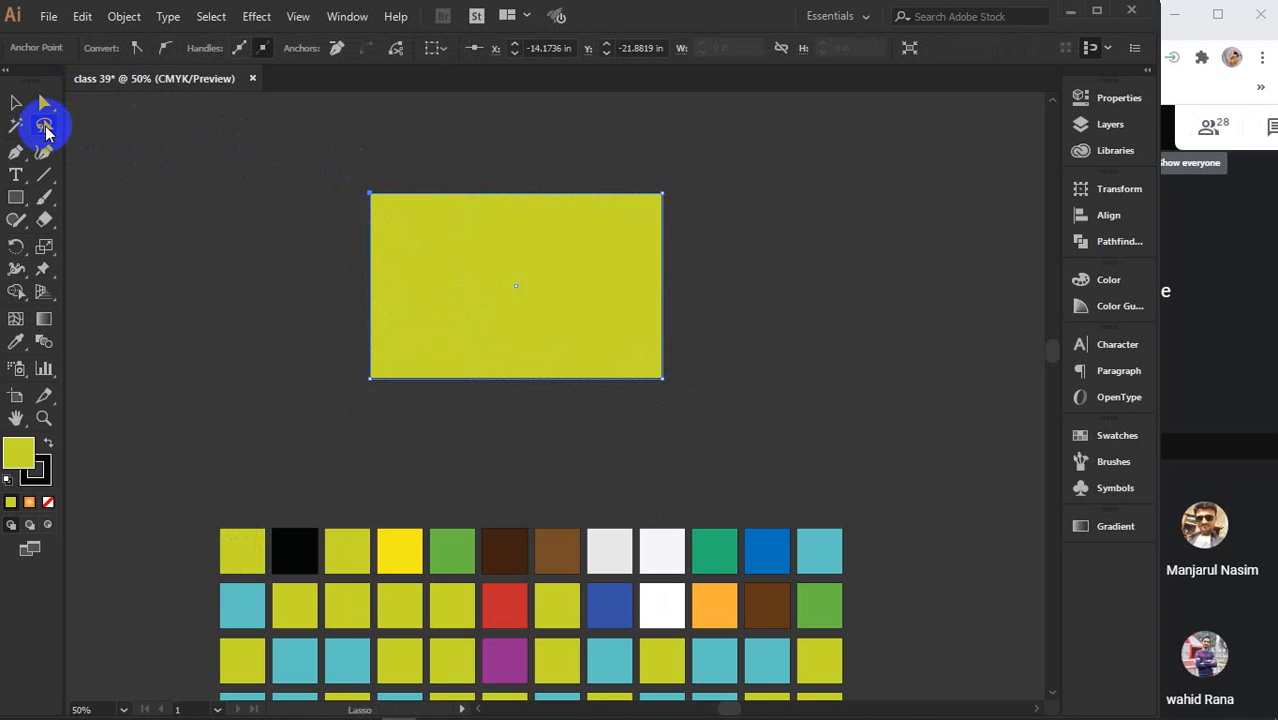
click(494, 204)
mouse_move(494, 204)
mouse_down()
mouse_move(491, 168)
mouse_move(465, 211)
mouse_move(551, 214)
mouse_move(477, 173)
mouse_move(485, 185)
mouse_up()
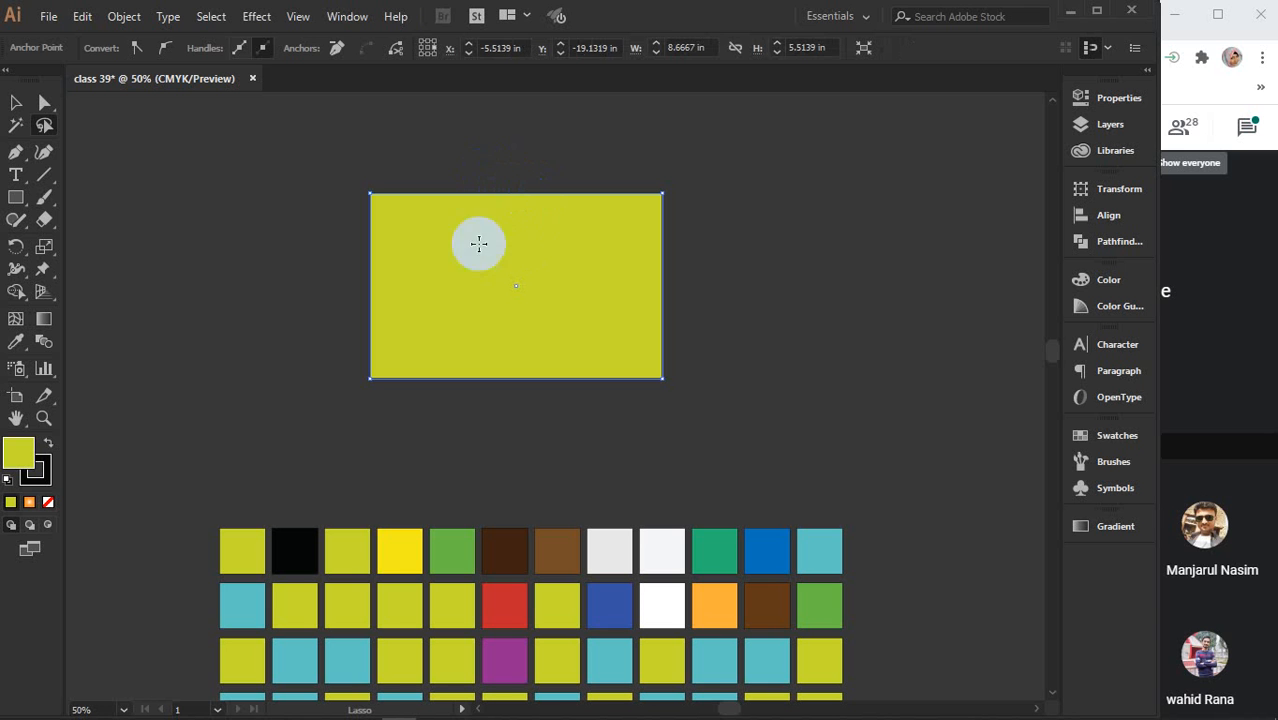
mouse_move(590, 210)
mouse_down()
mouse_move(625, 175)
mouse_move(661, 215)
mouse_move(670, 197)
mouse_move(623, 169)
mouse_move(570, 202)
mouse_move(658, 221)
mouse_move(659, 180)
mouse_move(638, 174)
mouse_move(634, 226)
mouse_move(669, 256)
mouse_move(715, 212)
mouse_move(690, 174)
mouse_move(629, 172)
mouse_move(629, 187)
mouse_move(720, 193)
mouse_move(714, 228)
mouse_move(679, 248)
mouse_move(647, 177)
mouse_move(675, 181)
mouse_move(699, 205)
mouse_up()
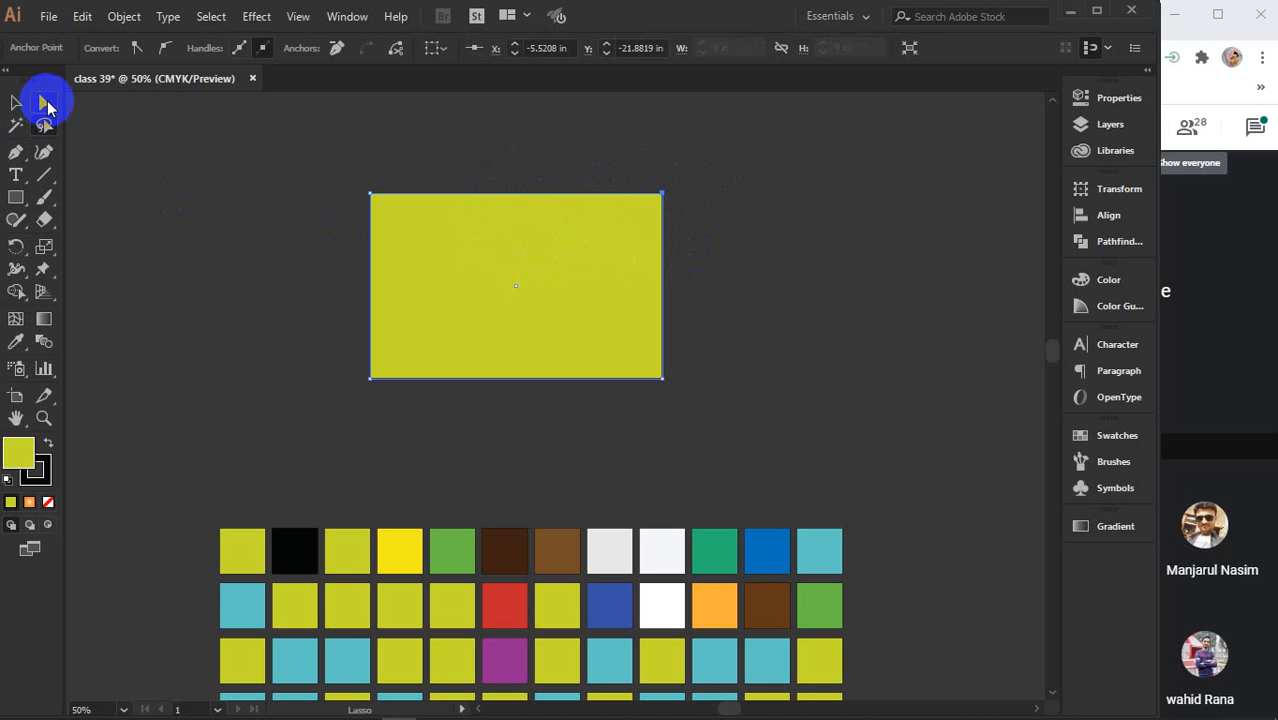
click(44, 102)
mouse_move(663, 193)
mouse_down()
mouse_move(738, 190)
mouse_move(678, 165)
mouse_up()
Lasso both top anchors of the shape and move them left together to slant it
click(43, 126)
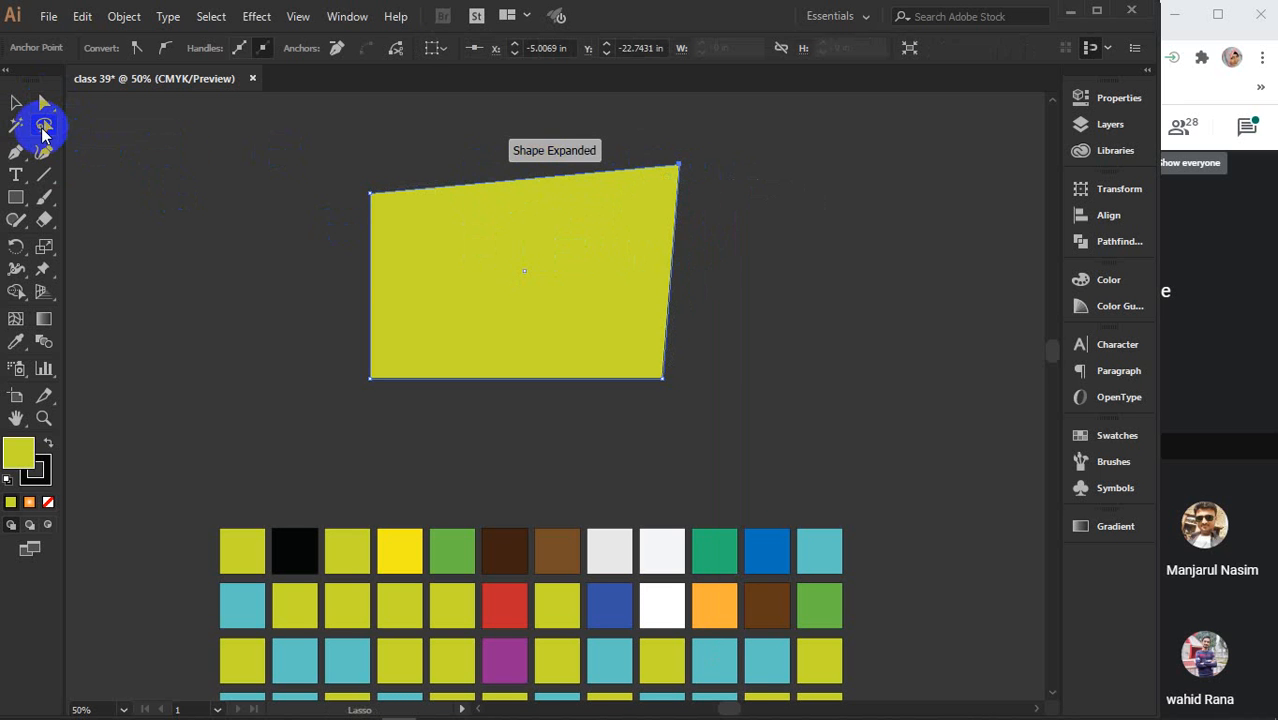
mouse_move(300, 163)
mouse_down()
mouse_move(378, 263)
mouse_move(709, 255)
mouse_move(761, 197)
mouse_move(626, 121)
mouse_move(408, 134)
mouse_move(278, 182)
mouse_up()
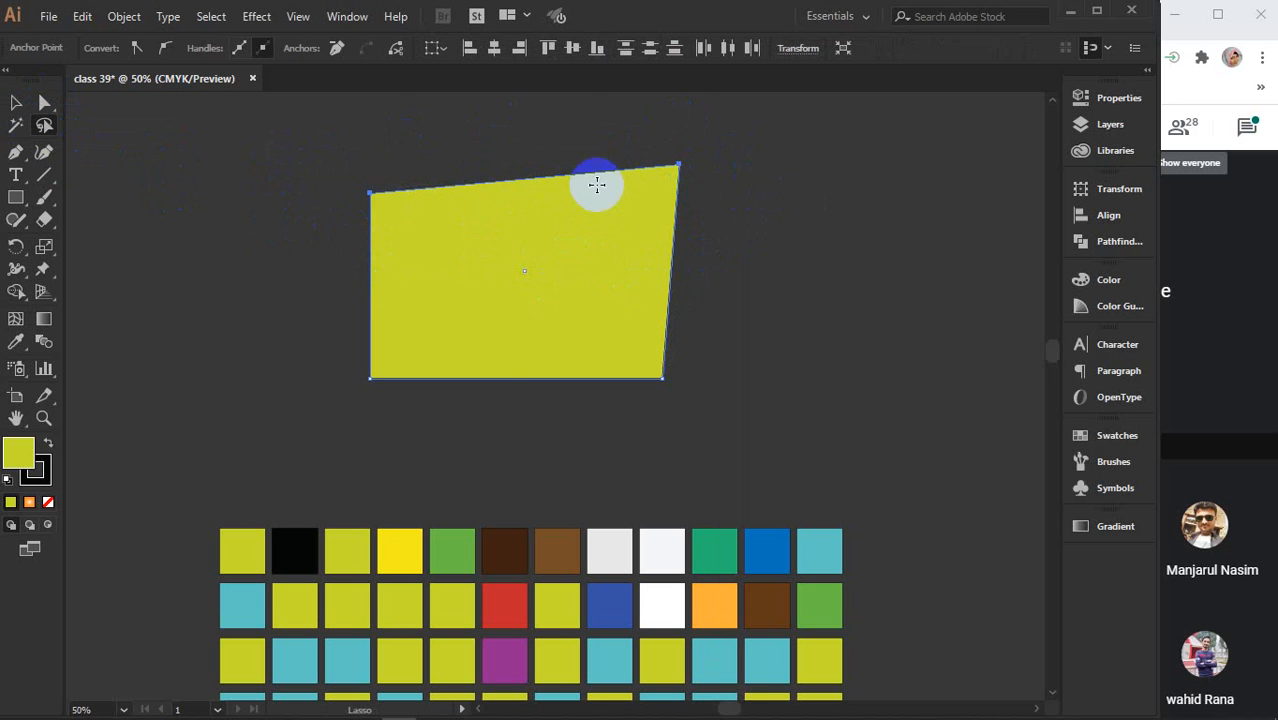
click(44, 102)
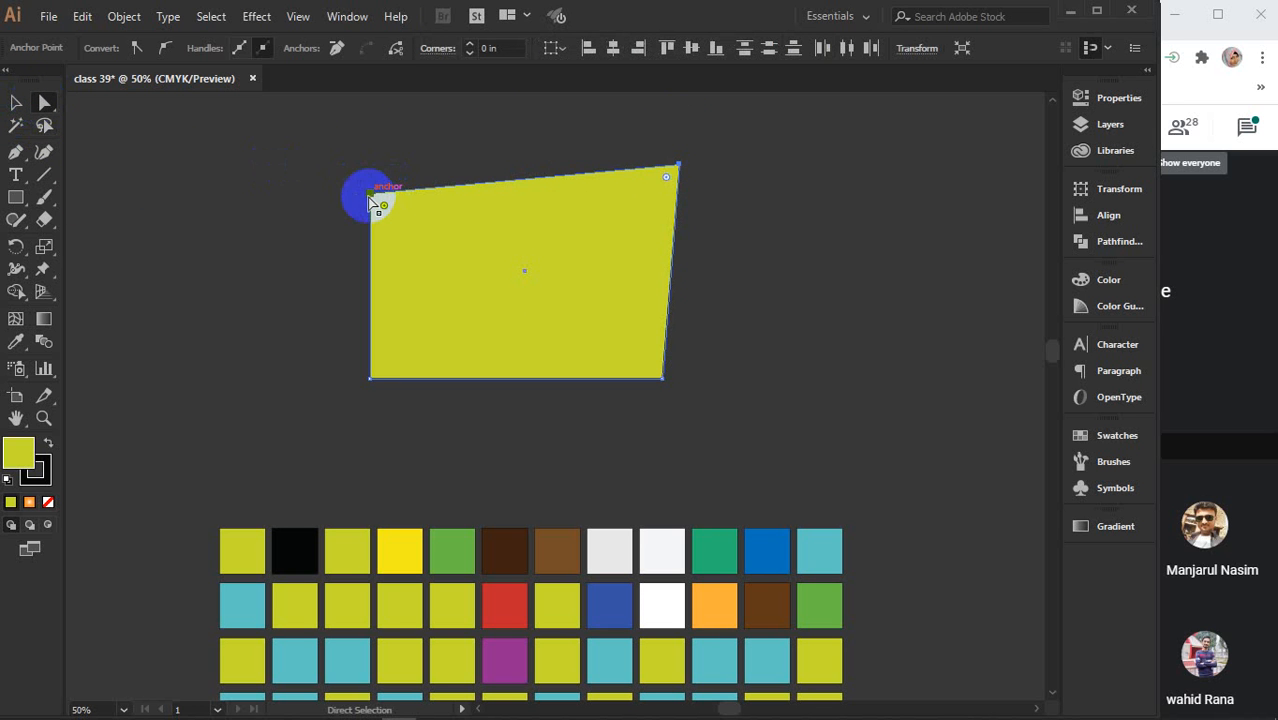
drag(370, 197, 243, 208)
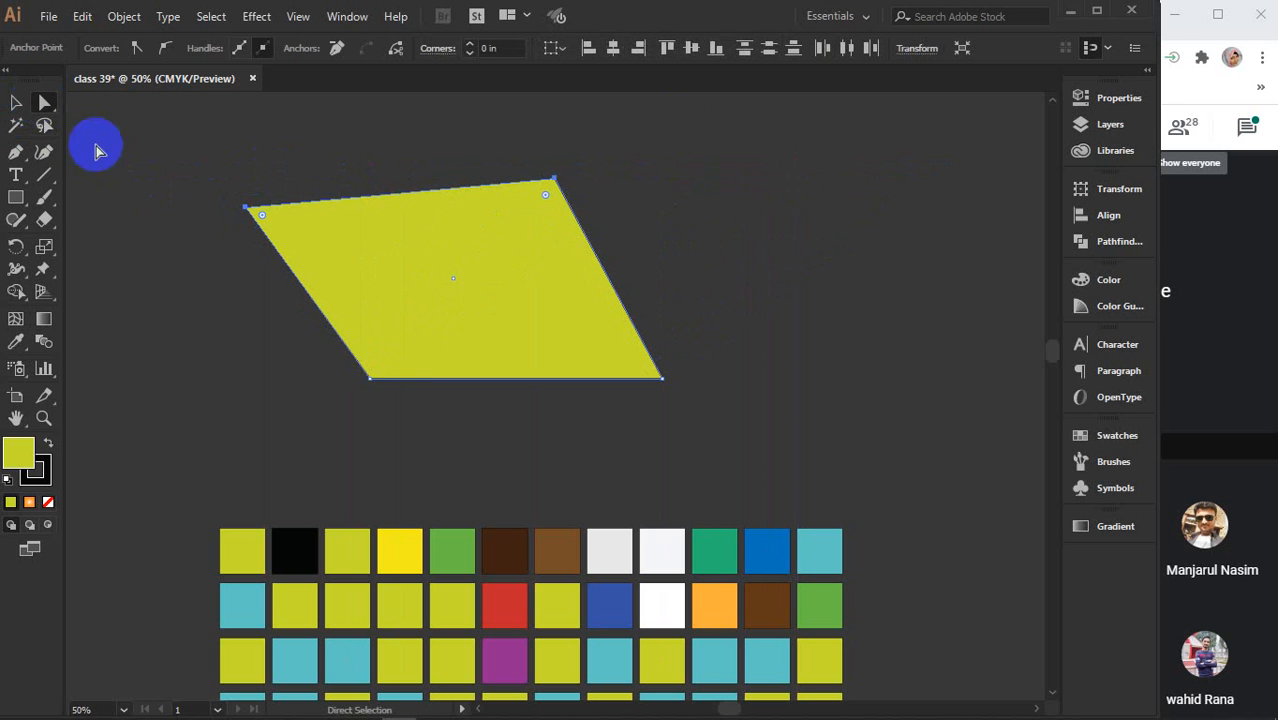
Try Lasso selections around the slanted shape's top anchors and along its upper edge
click(44, 125)
mouse_move(209, 145)
mouse_down()
mouse_move(315, 355)
mouse_move(476, 403)
mouse_move(708, 434)
mouse_move(777, 344)
mouse_move(611, 187)
mouse_move(426, 142)
mouse_move(238, 138)
mouse_move(364, 432)
mouse_move(697, 472)
mouse_move(516, 160)
mouse_move(232, 177)
mouse_move(210, 148)
mouse_up()
mouse_move(517, 153)
mouse_down()
mouse_move(535, 211)
mouse_move(576, 191)
mouse_move(558, 154)
mouse_move(522, 182)
mouse_up()
mouse_move(245, 220)
mouse_down()
mouse_move(243, 200)
mouse_move(214, 220)
mouse_move(234, 200)
mouse_move(248, 214)
mouse_up()
mouse_move(395, 170)
mouse_down()
mouse_move(422, 203)
mouse_move(374, 205)
mouse_move(385, 240)
mouse_up()
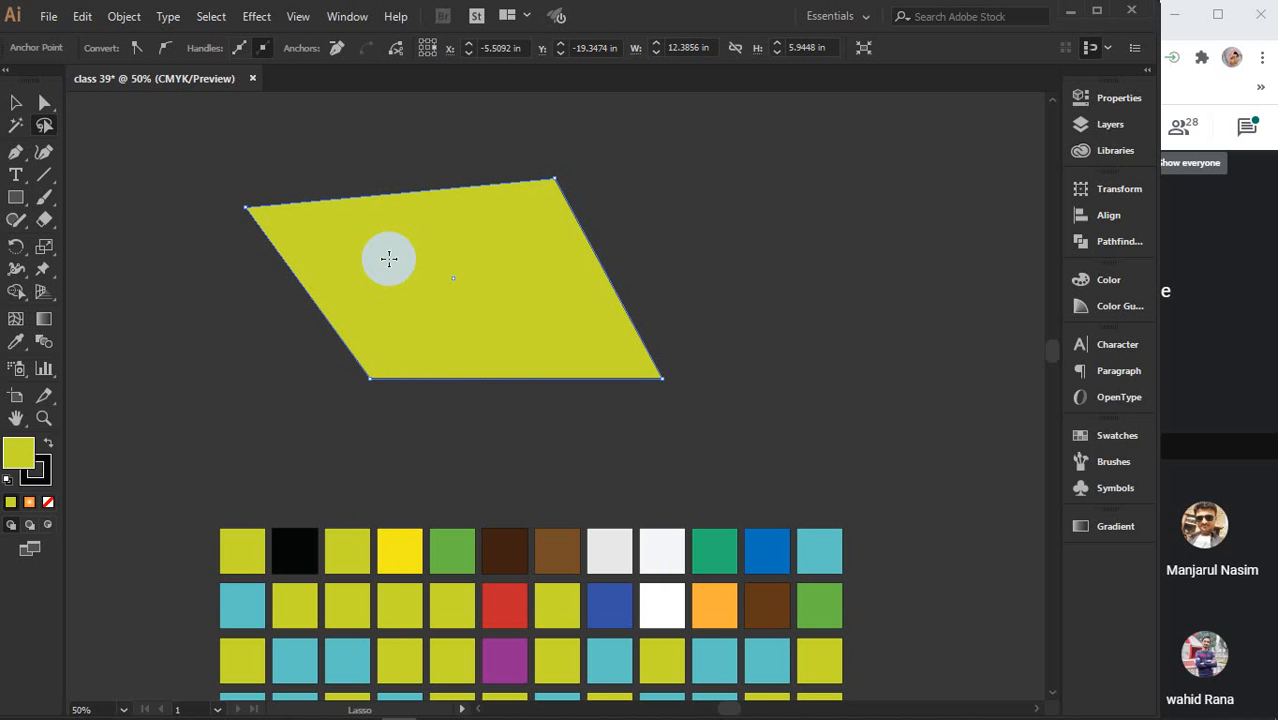
Select the slanted shape's top-left anchor with Direct Selection and delete the whole shape
click(44, 104)
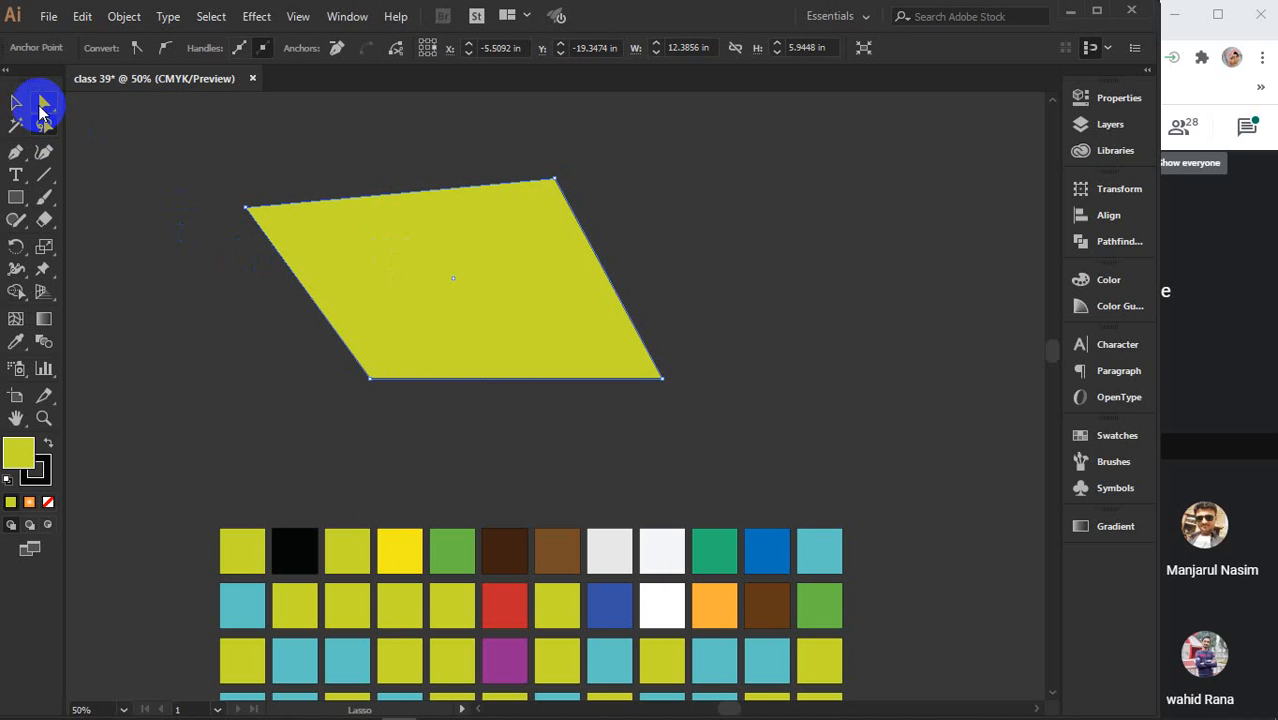
click(246, 209)
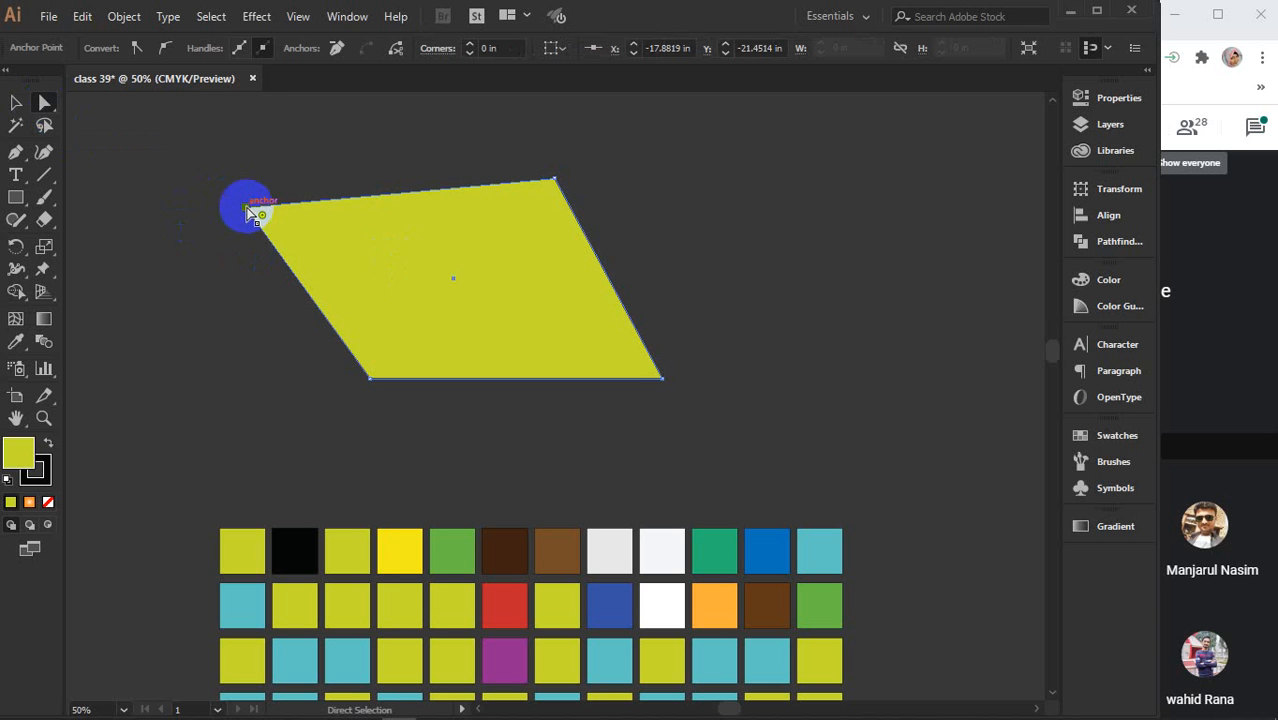
scroll(391, 277, down, 1)
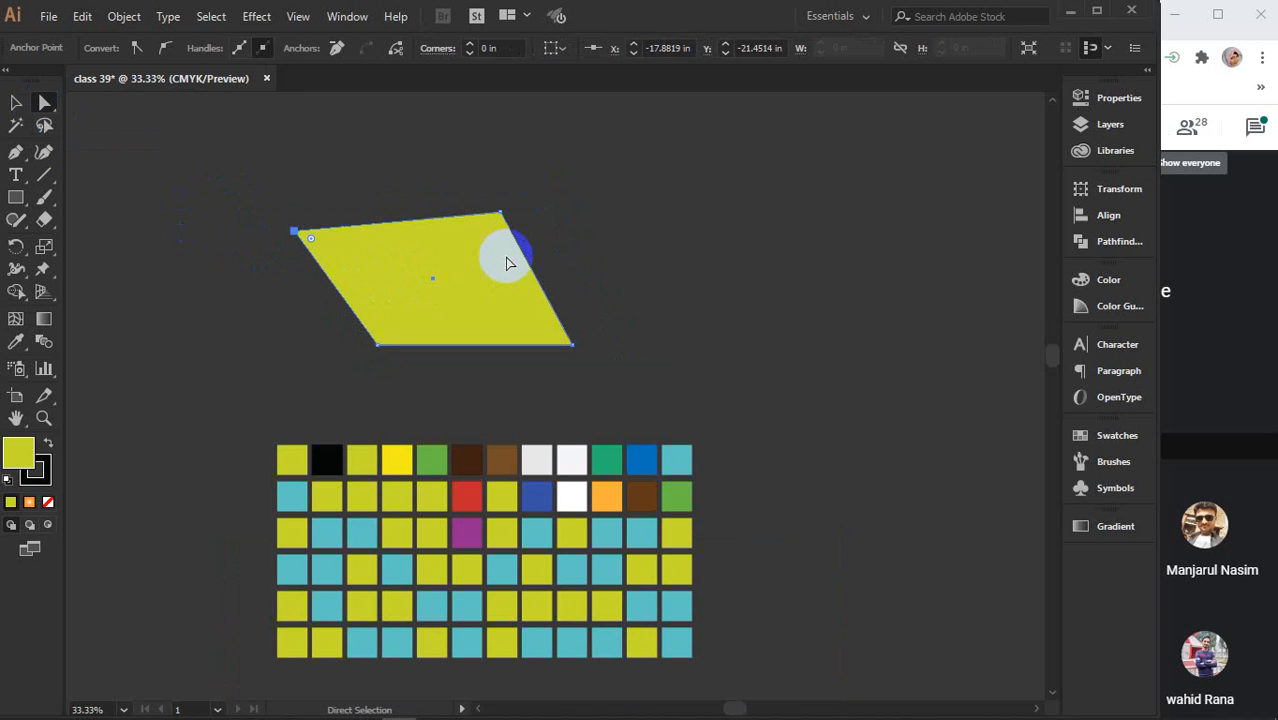
key(Delete)
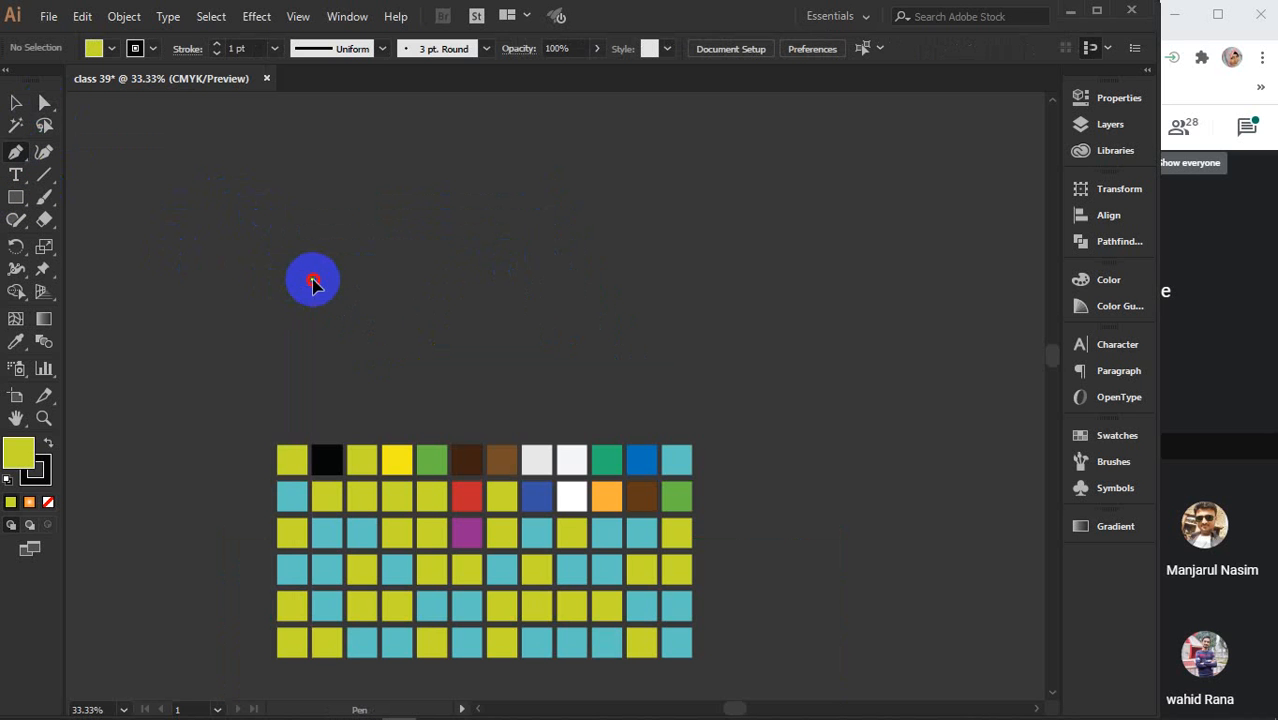
Draw a closed, irregular winding shape with many anchor points above the grid using the Pen tool, and deselect it
click(312, 280)
click(312, 236)
click(371, 215)
click(413, 172)
click(450, 189)
click(552, 220)
click(566, 182)
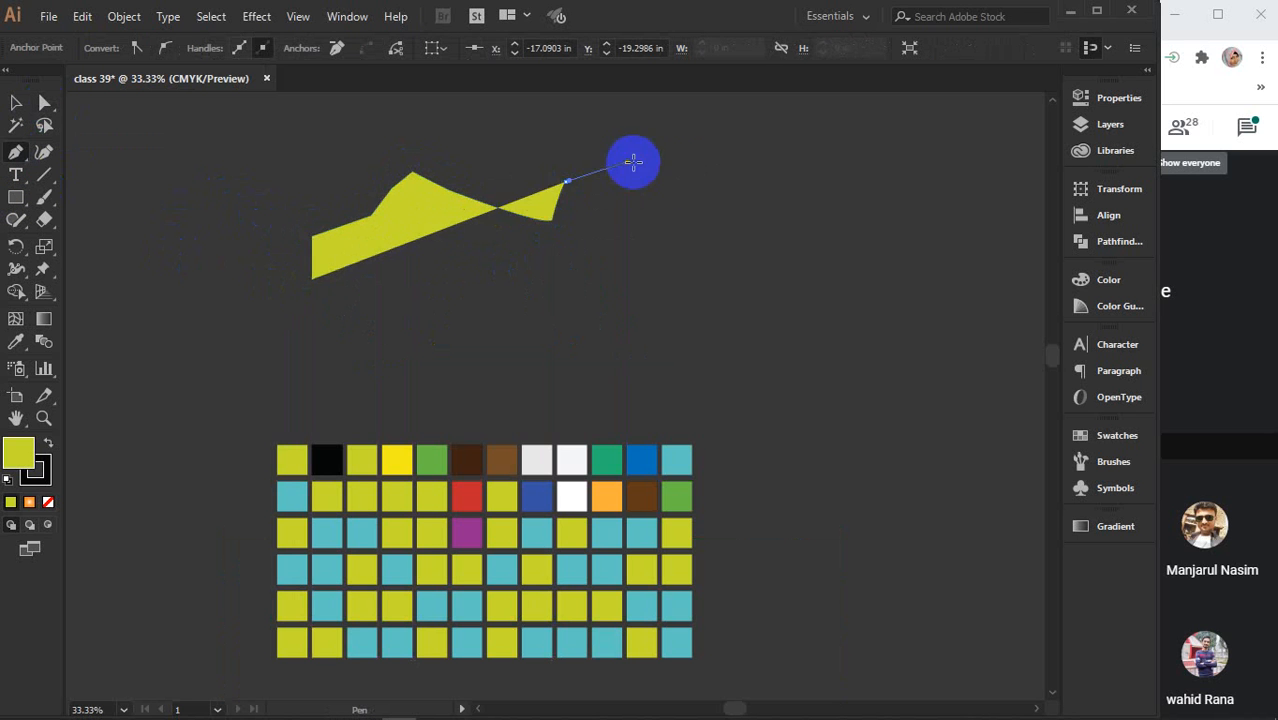
click(627, 162)
click(682, 172)
click(794, 172)
drag(832, 162, 840, 187)
click(871, 221)
click(872, 261)
click(726, 279)
click(719, 272)
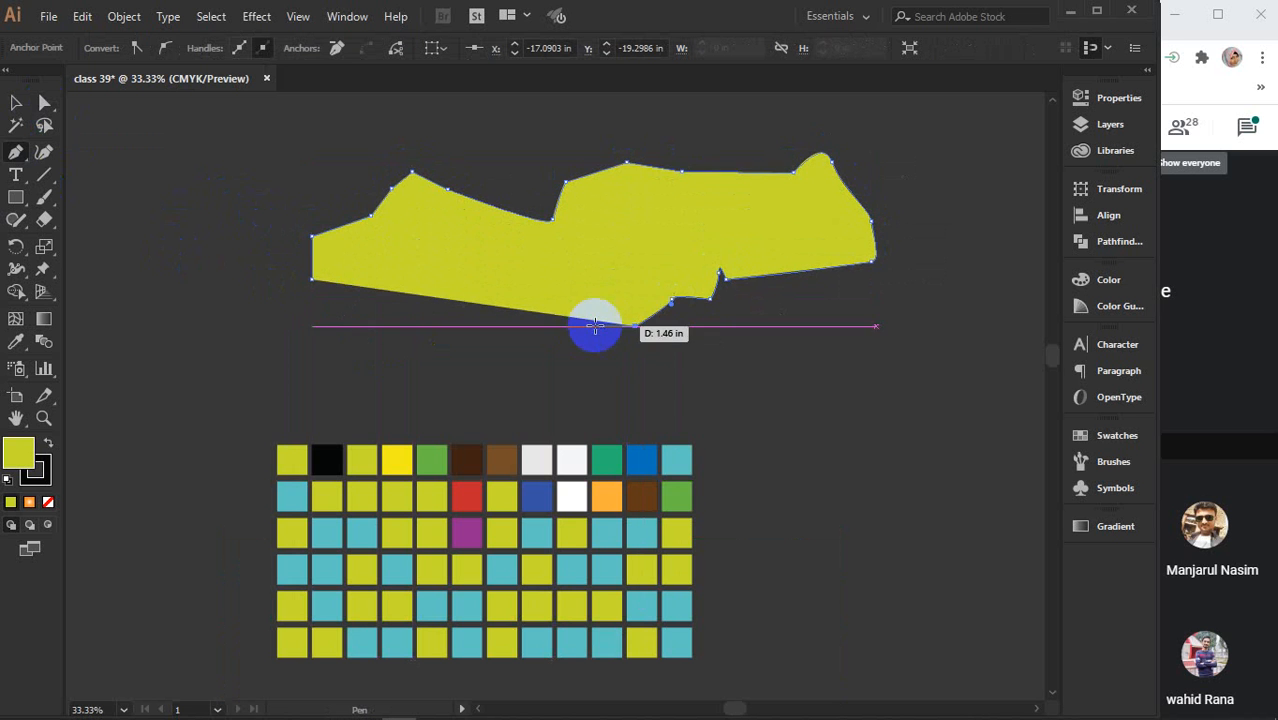
click(574, 322)
click(574, 293)
click(608, 277)
click(656, 235)
click(812, 230)
click(826, 215)
click(805, 201)
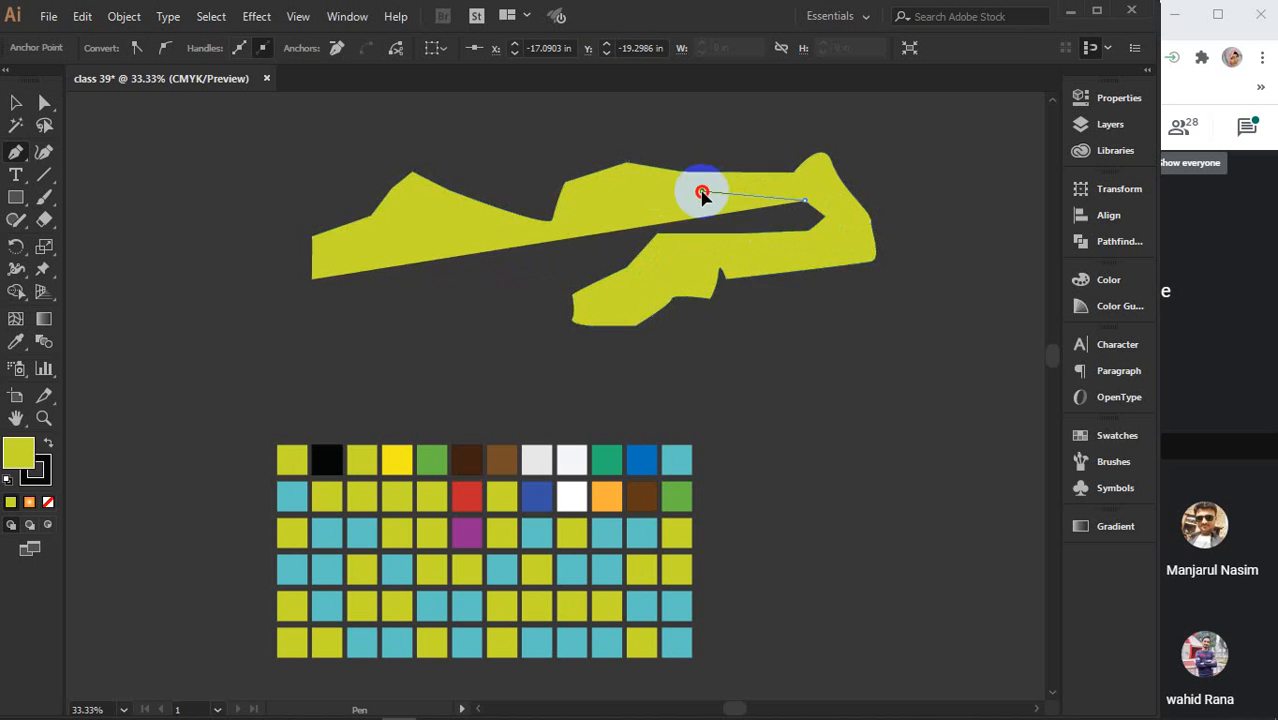
click(702, 191)
click(636, 193)
click(606, 240)
click(574, 263)
click(450, 307)
click(380, 268)
drag(350, 314, 350, 340)
click(292, 353)
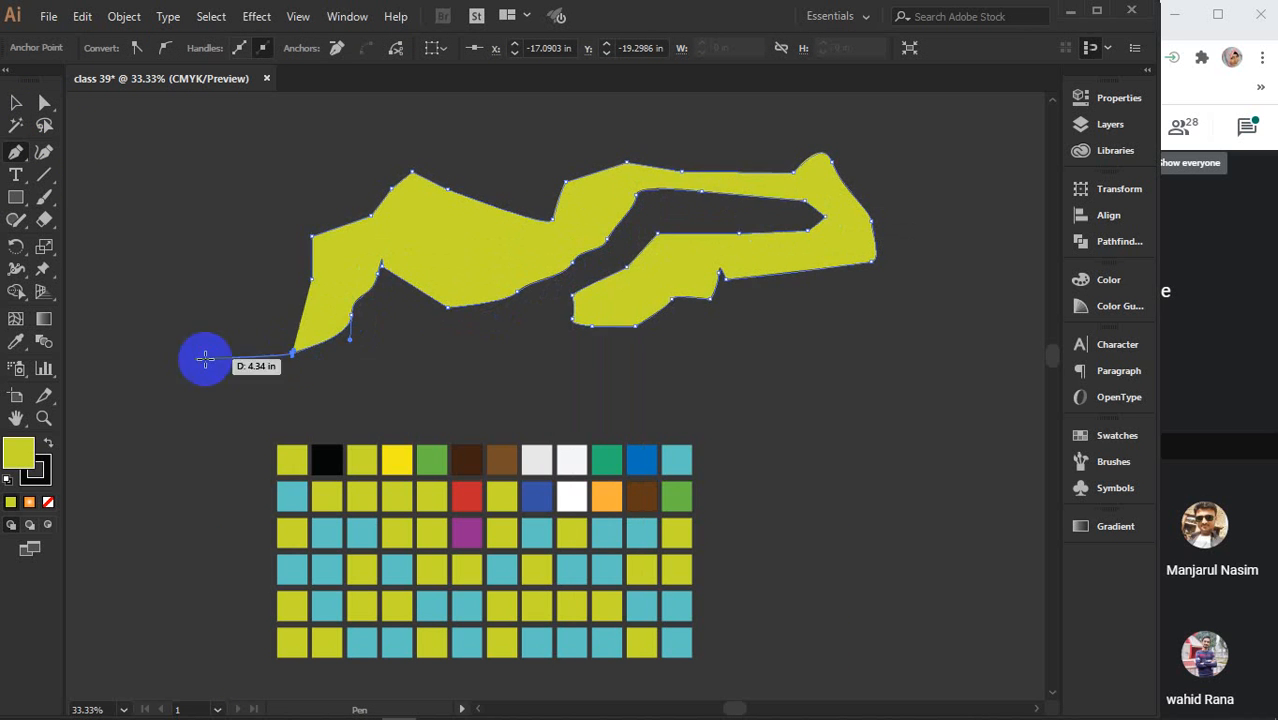
click(195, 358)
click(208, 231)
click(243, 238)
click(266, 266)
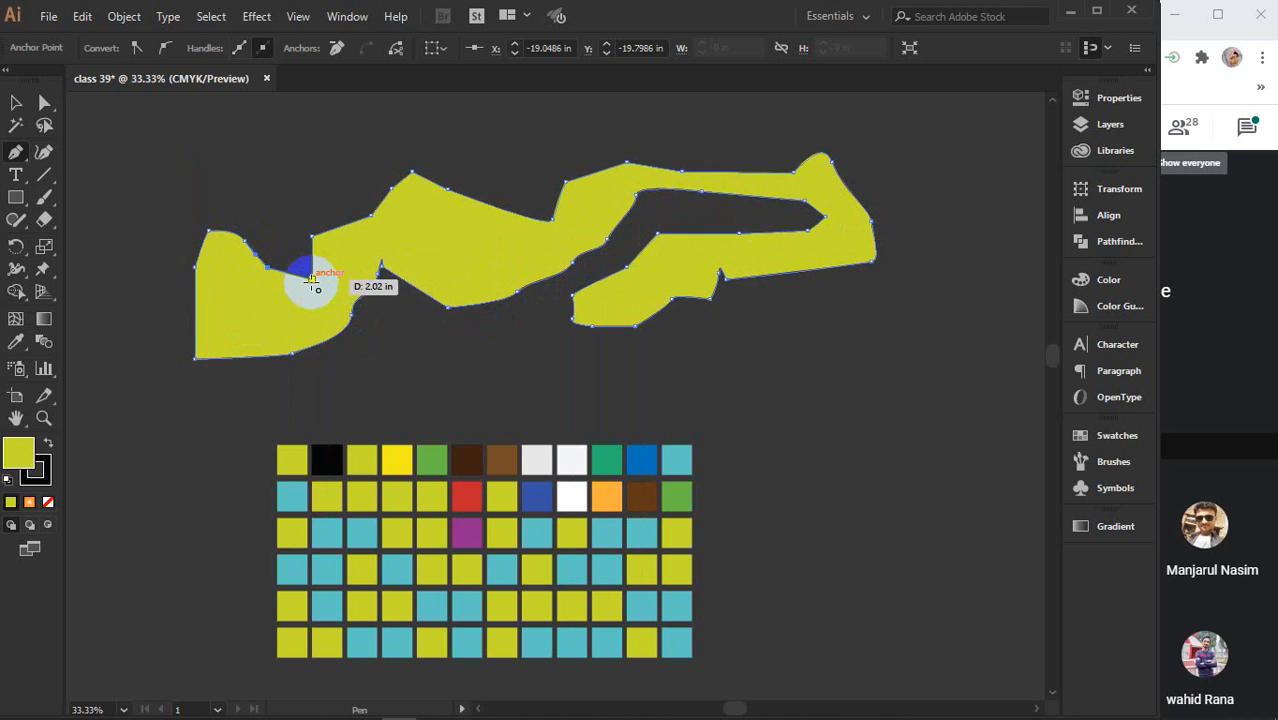
click(16, 104)
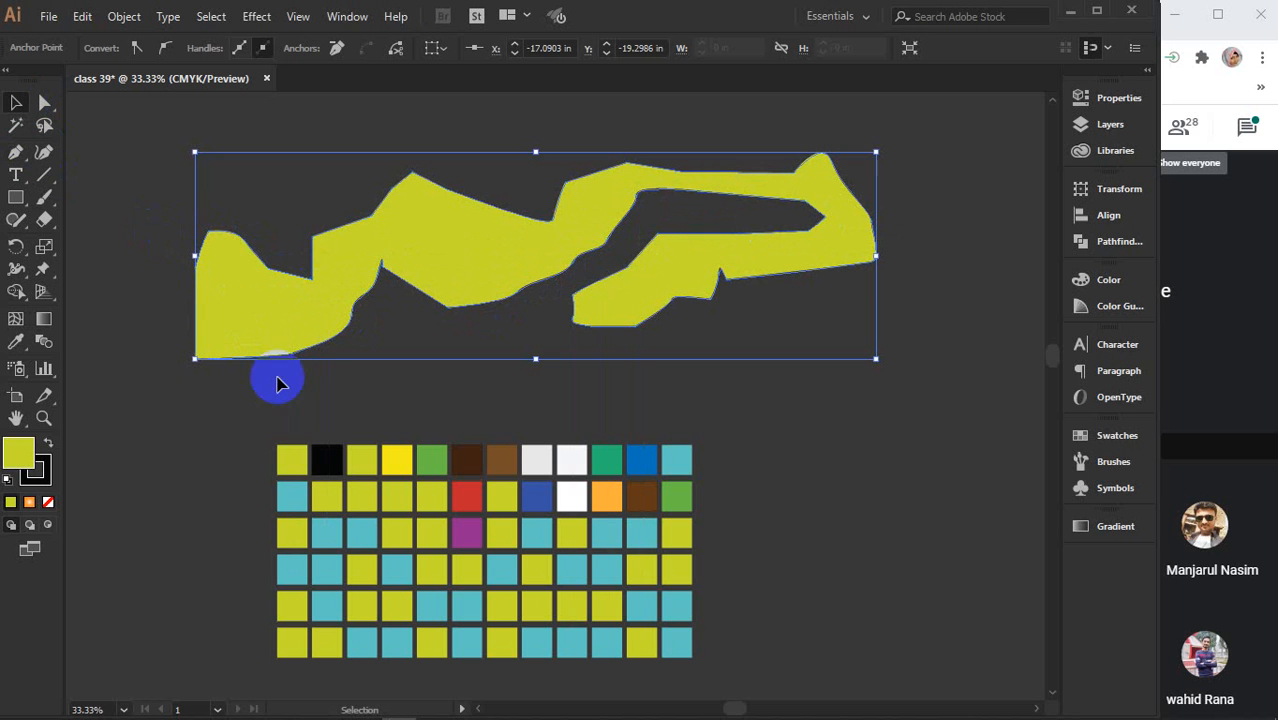
click(228, 415)
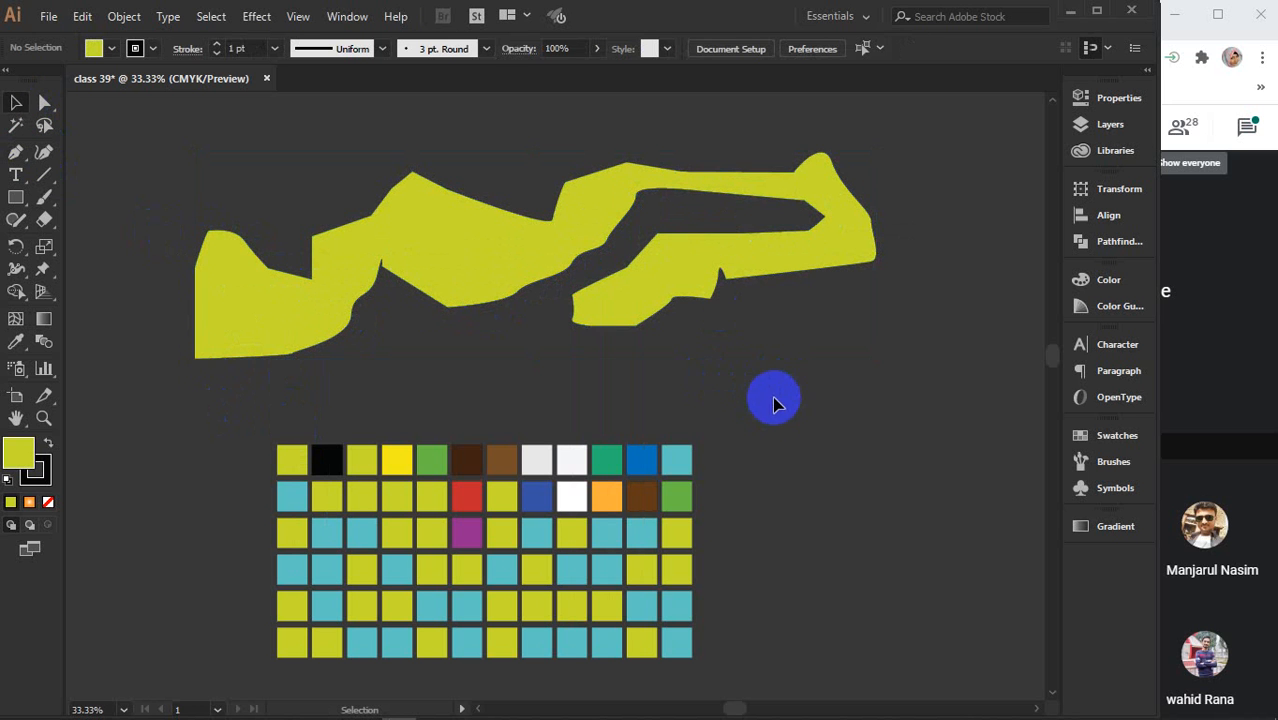
Try selecting the anchors along the winding shape's upper-left edge individually with Direct Selection, and deselect the shape
click(44, 103)
click(214, 310)
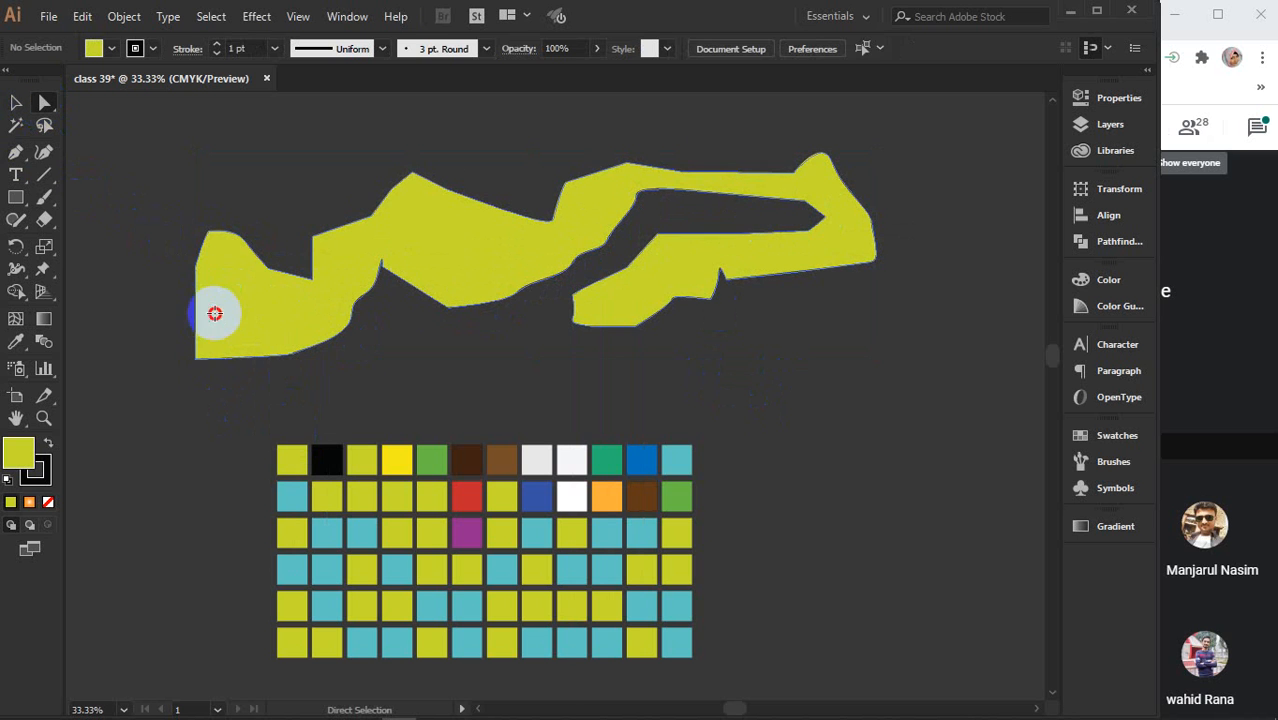
click(196, 268)
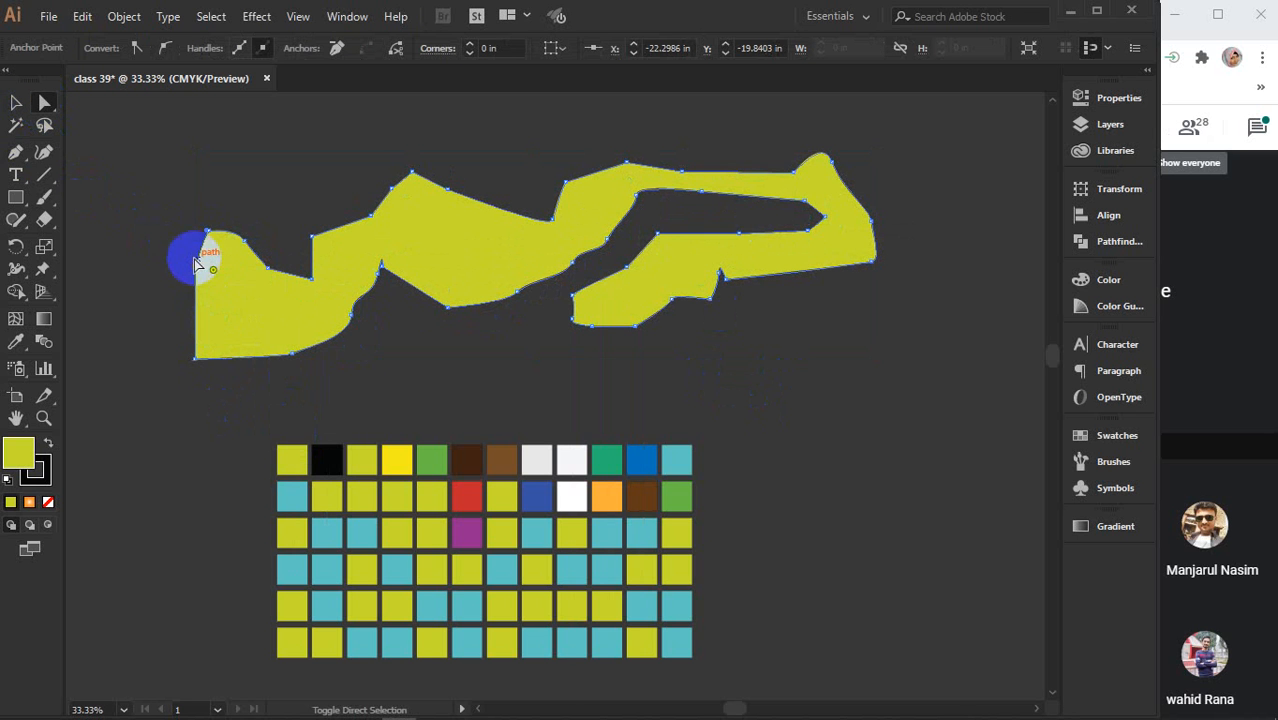
drag(218, 244, 313, 283)
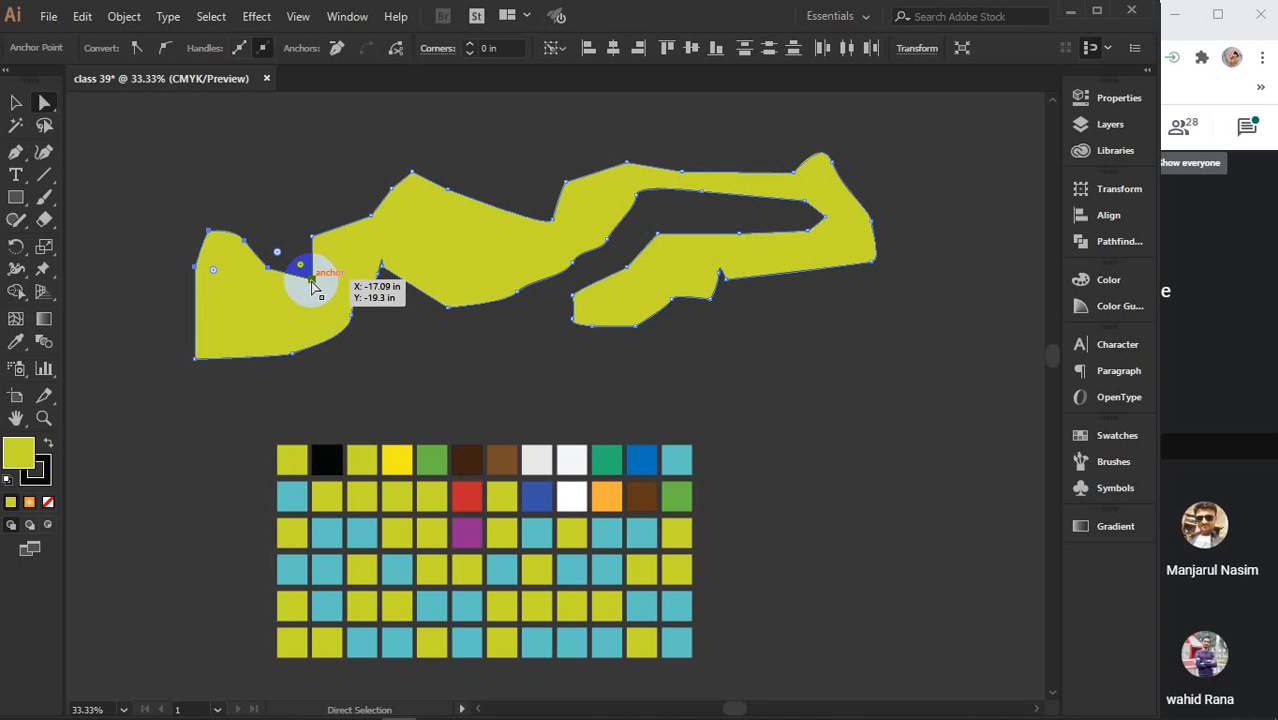
drag(312, 286, 312, 286)
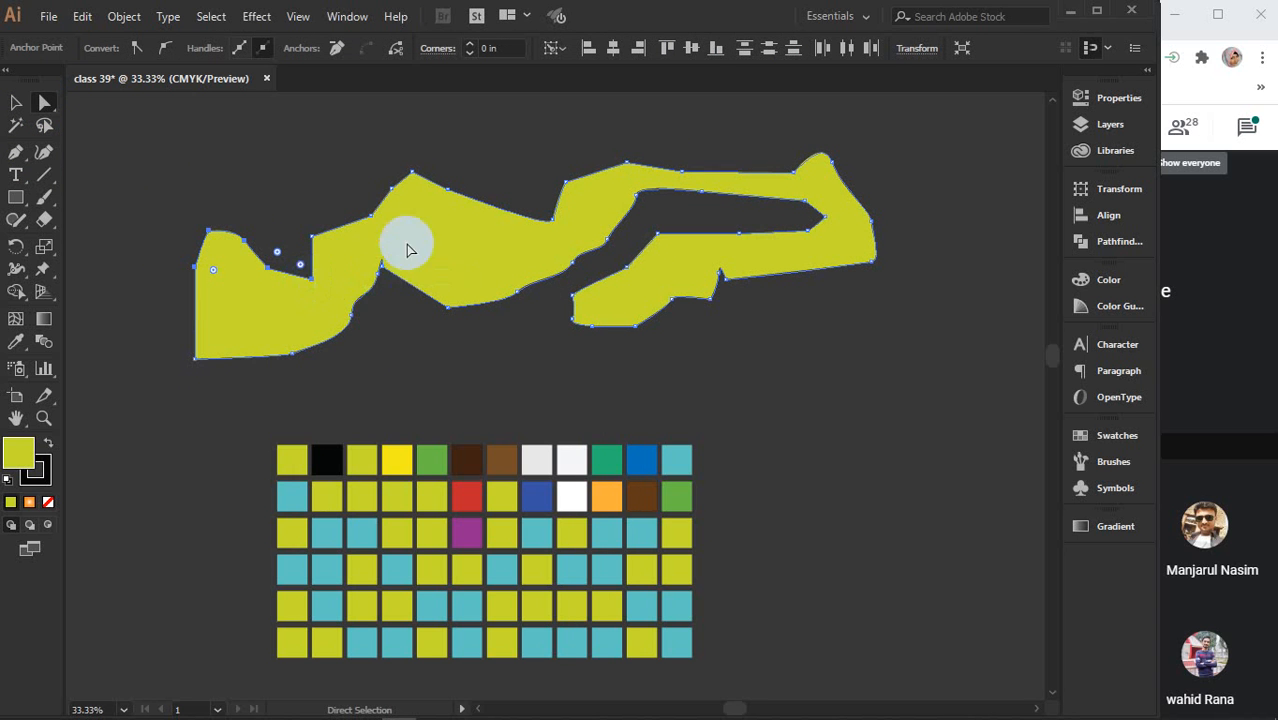
click(806, 168)
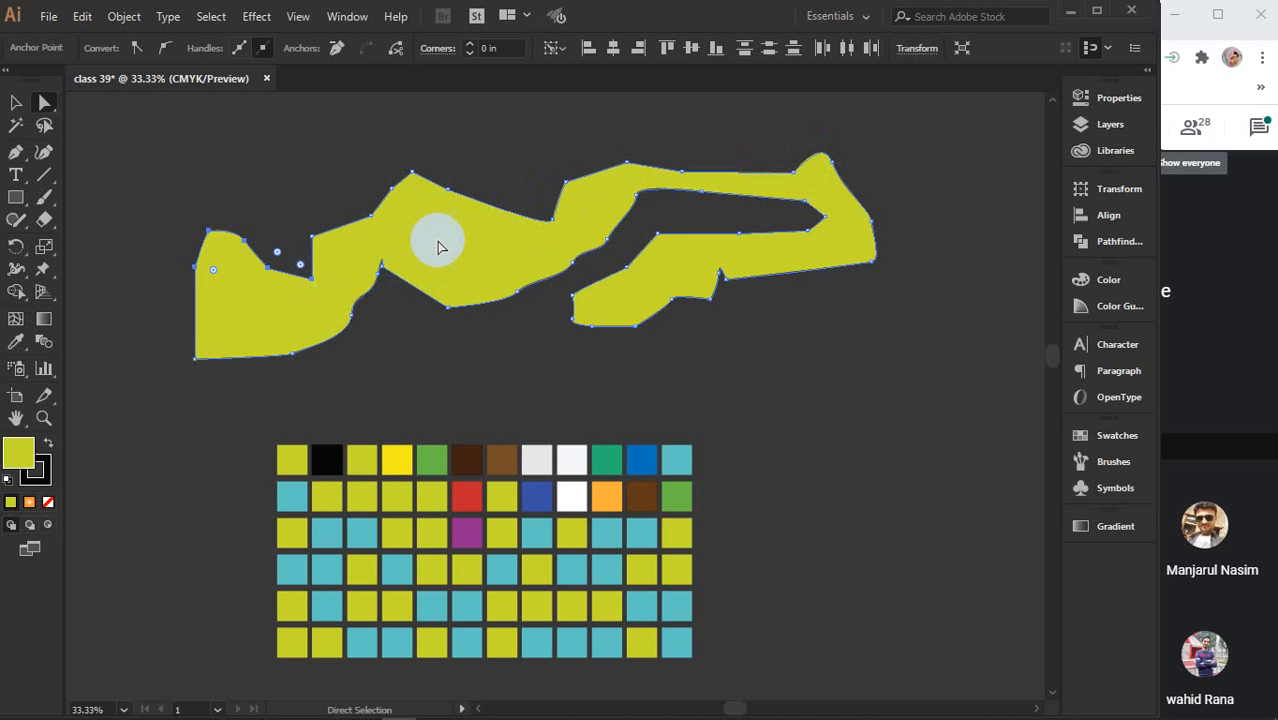
click(16, 102)
click(110, 182)
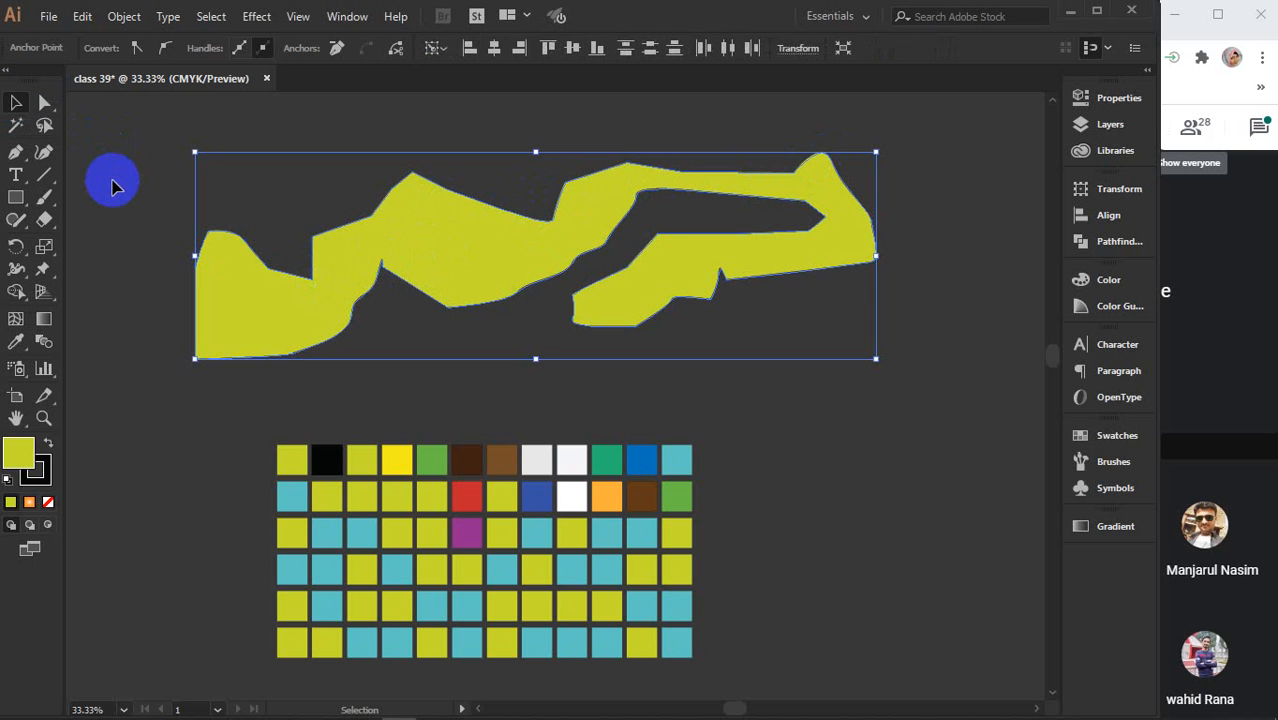
Lasso all anchors along the winding shape's upper edge, move them together up and to the left with Direct Selection, and deselect
click(44, 125)
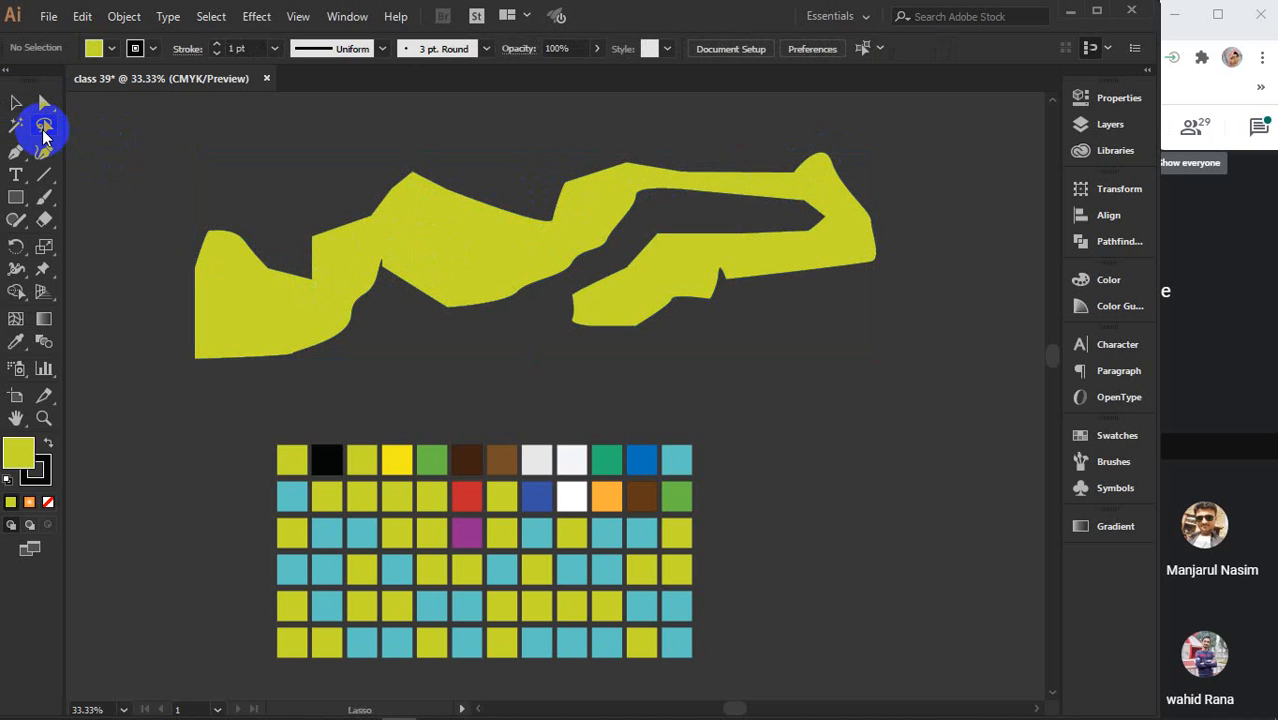
mouse_move(164, 262)
mouse_down()
mouse_move(210, 295)
mouse_move(223, 278)
mouse_move(318, 297)
mouse_move(336, 261)
mouse_move(403, 224)
mouse_move(551, 236)
mouse_move(631, 180)
mouse_move(798, 185)
mouse_move(863, 169)
mouse_move(879, 130)
mouse_move(848, 116)
mouse_move(604, 114)
mouse_move(275, 158)
mouse_move(192, 204)
mouse_move(164, 265)
mouse_up()
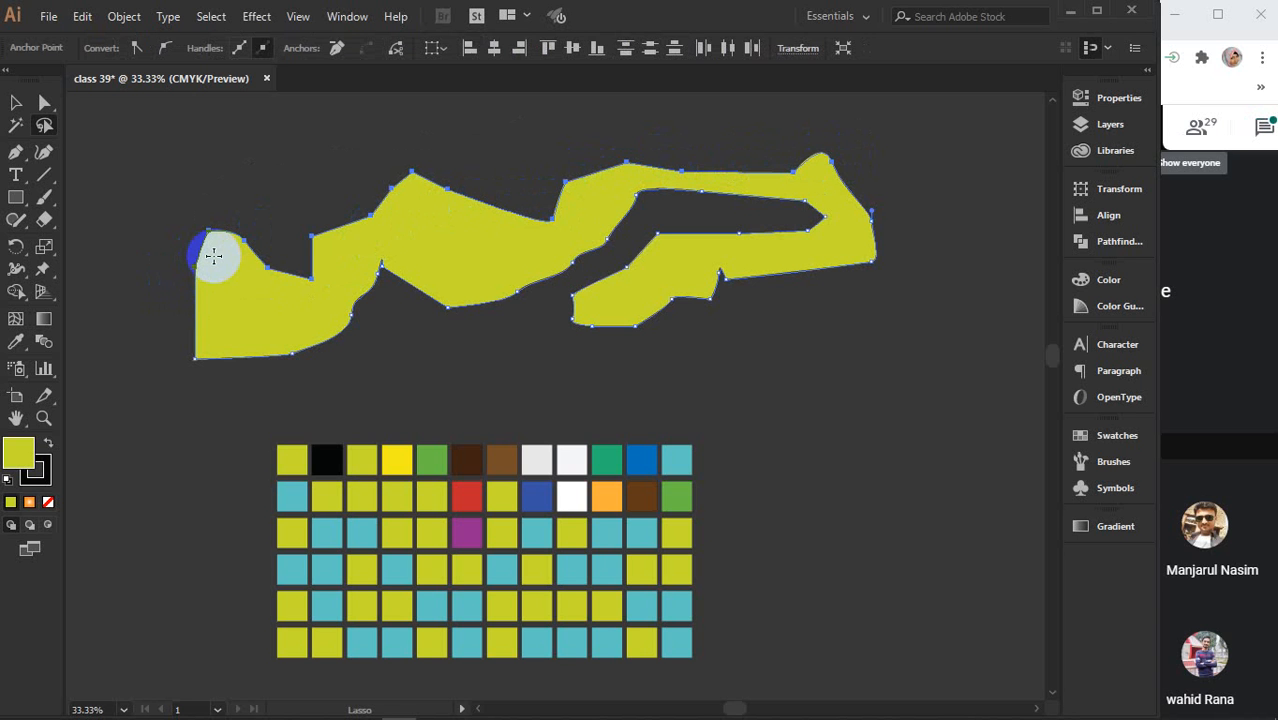
click(44, 102)
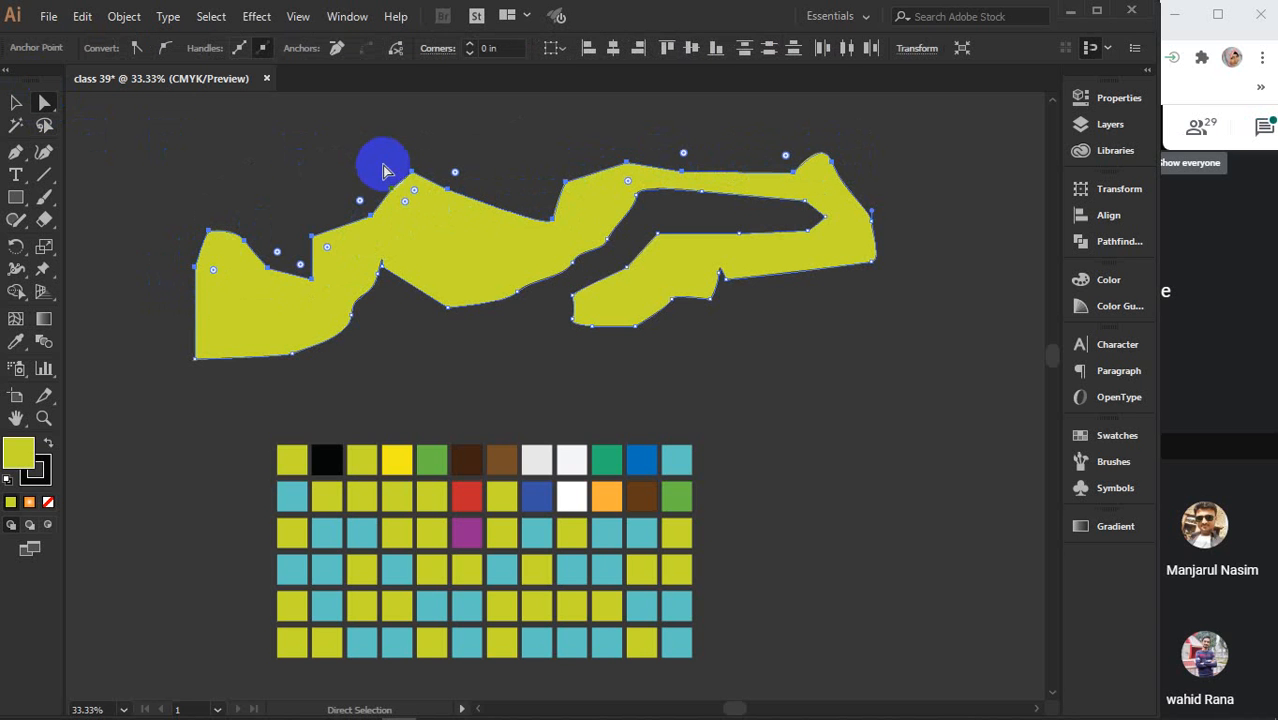
drag(412, 178, 383, 128)
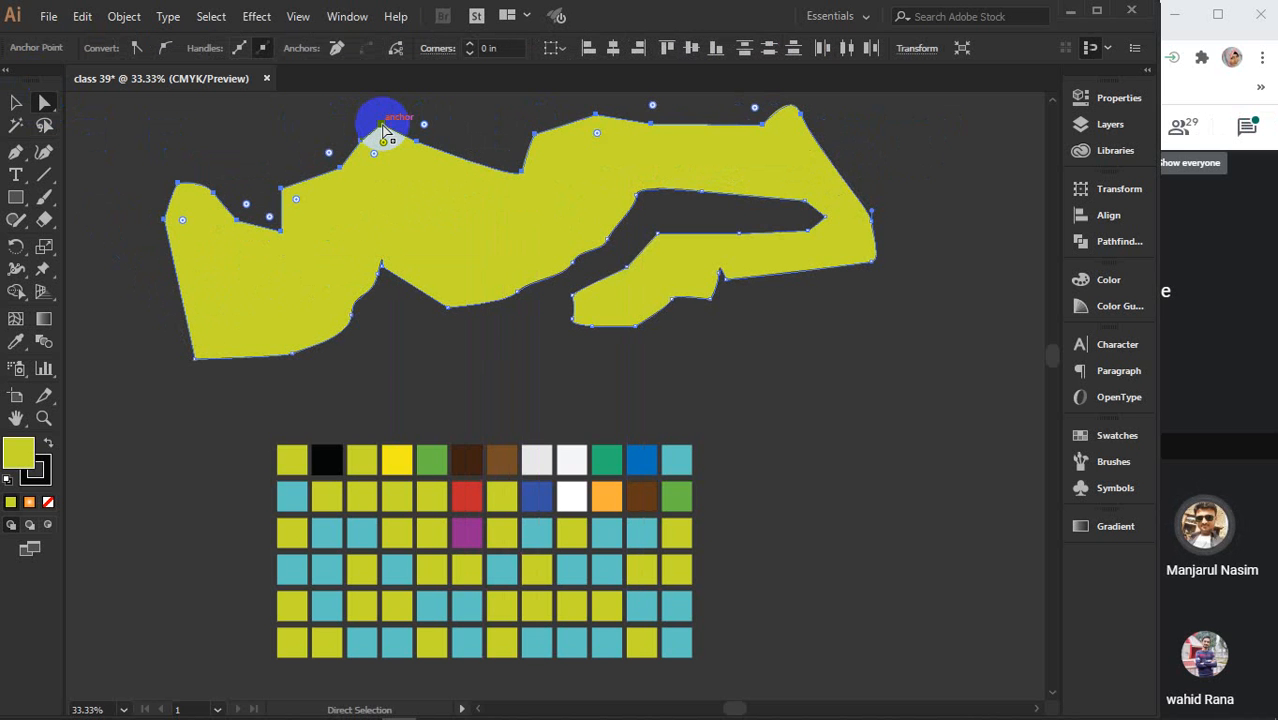
click(16, 102)
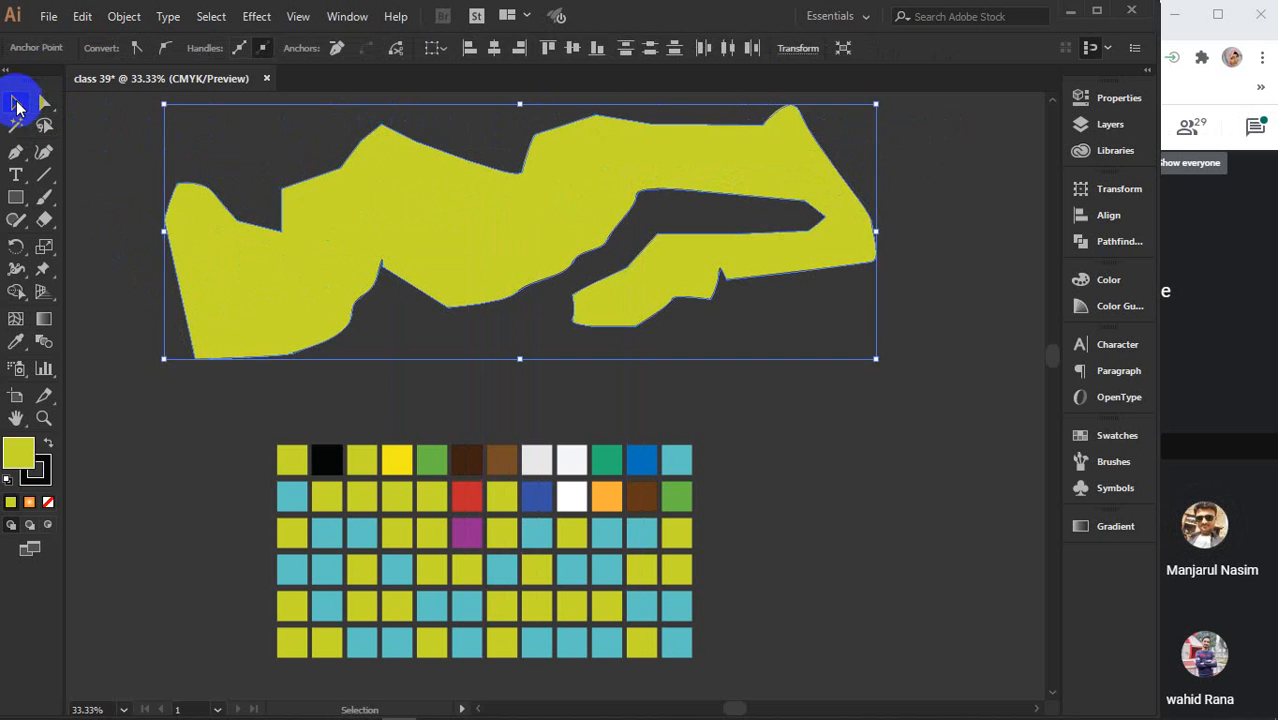
click(927, 263)
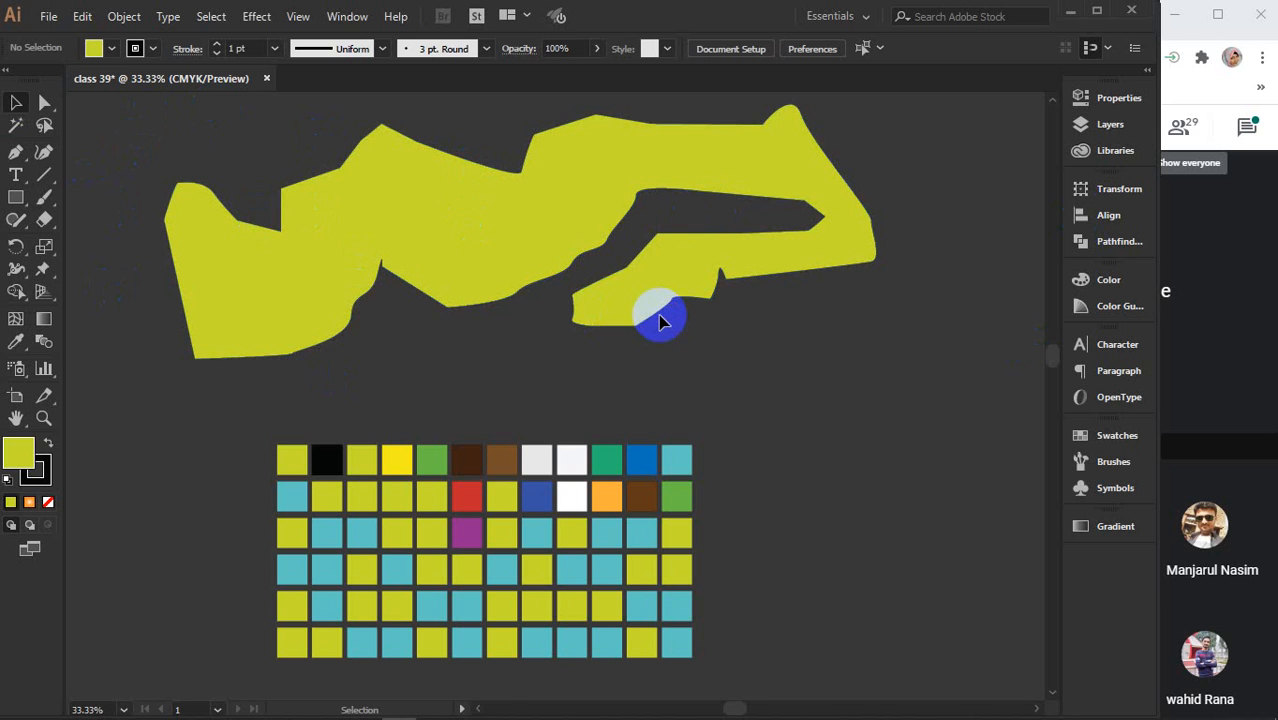
Delete the winding shape above the grid
click(460, 205)
key(Delete)
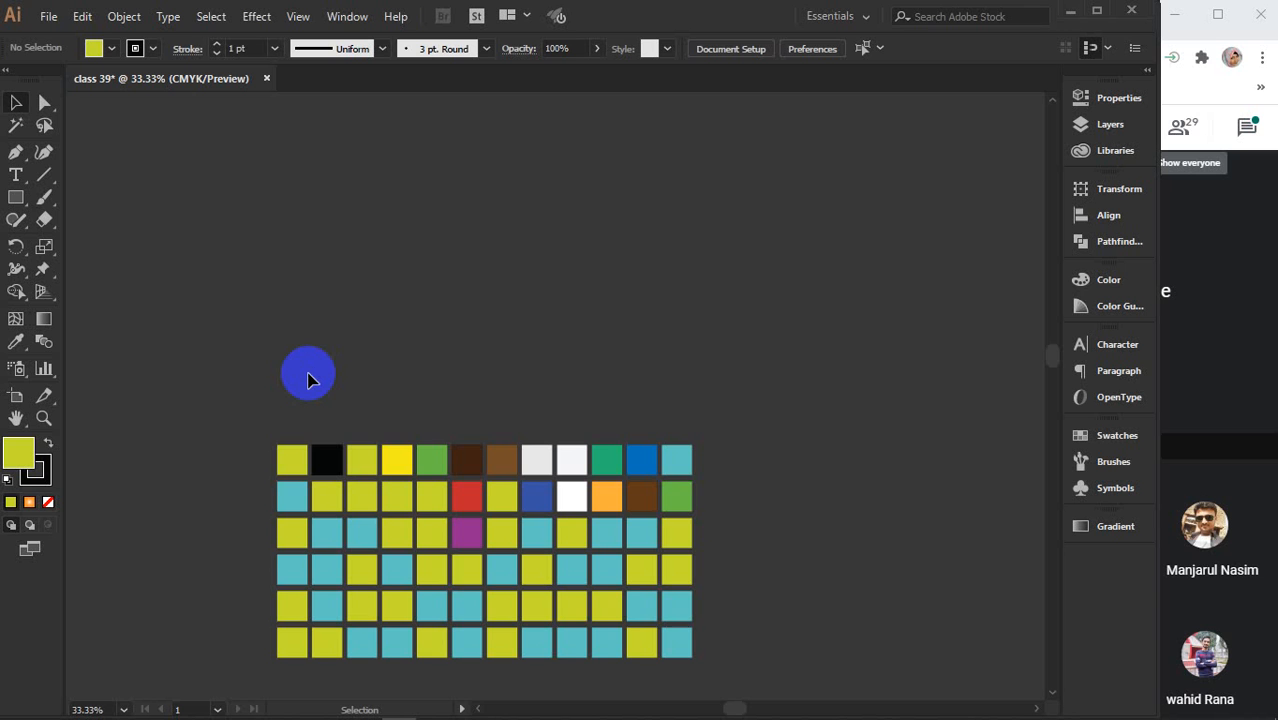
scroll(295, 385, down, 2)
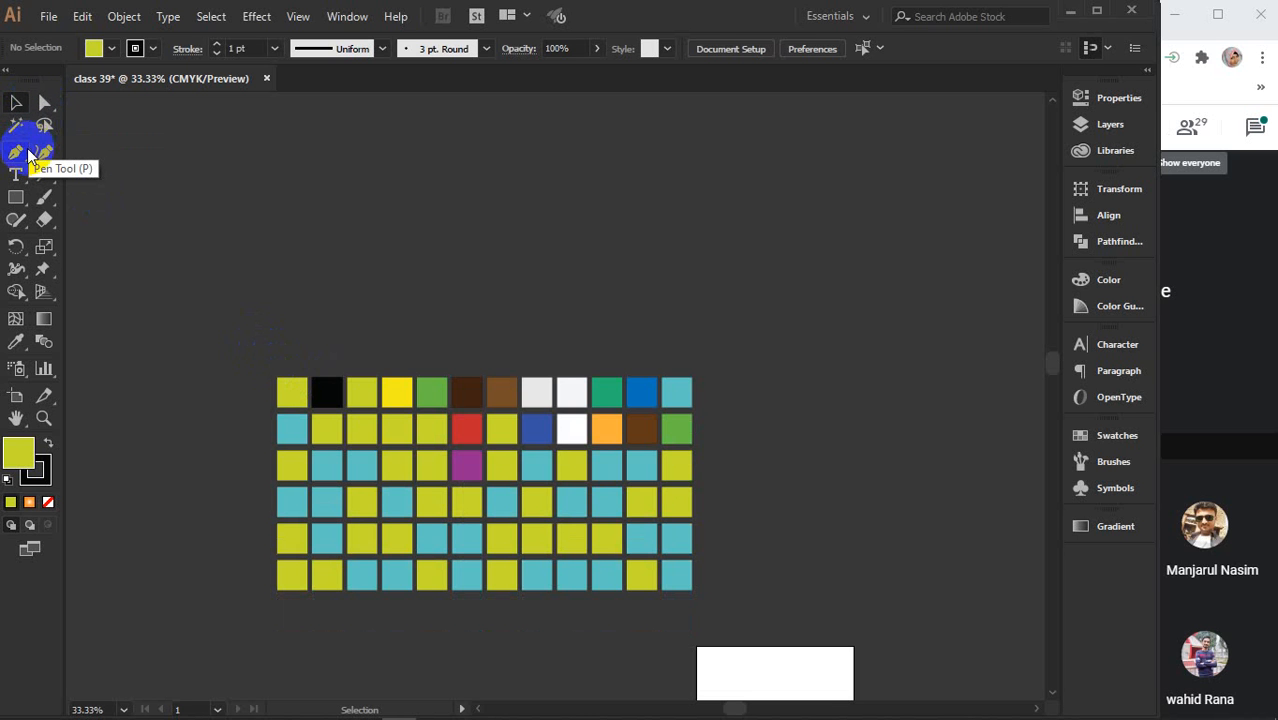
click(7, 298)
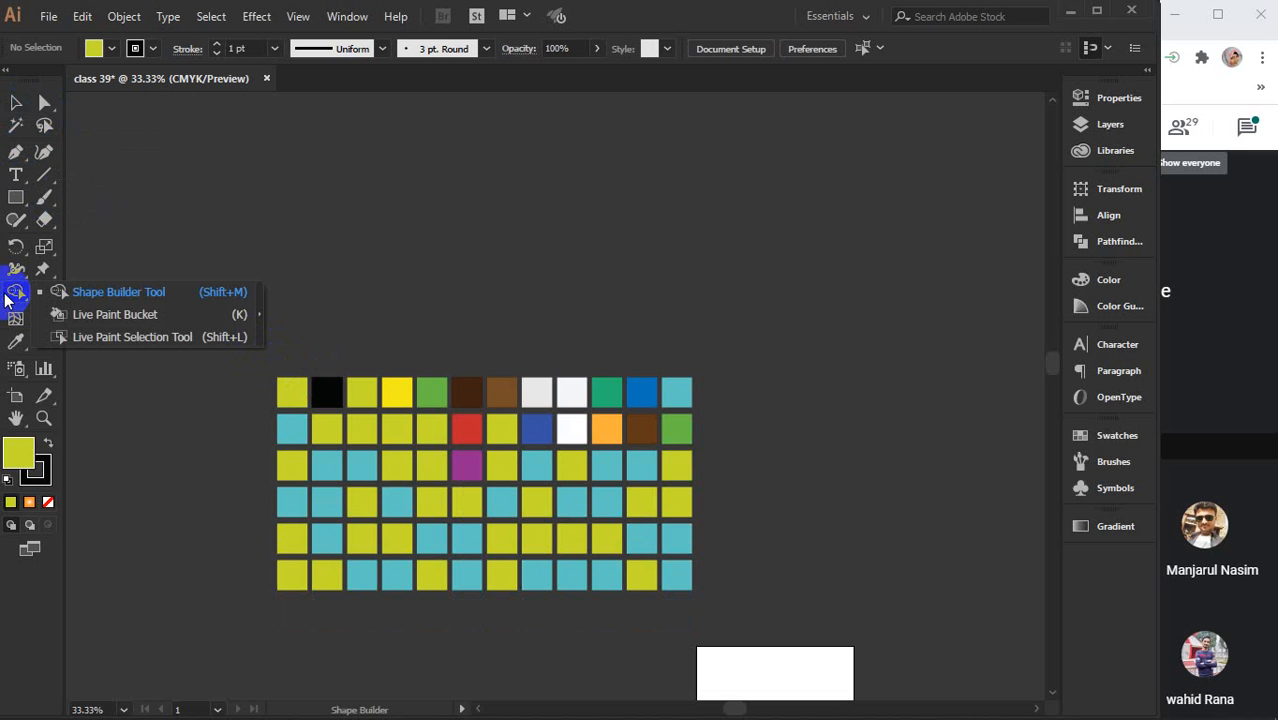
click(14, 104)
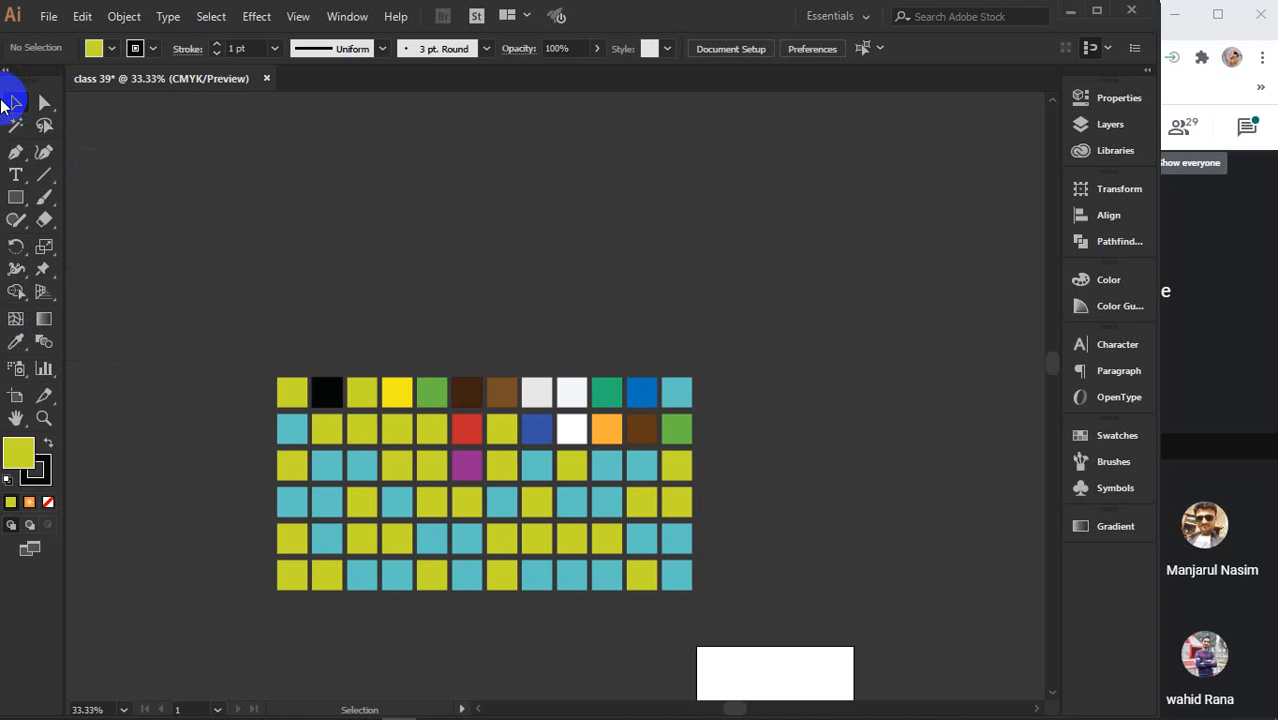
click(16, 203)
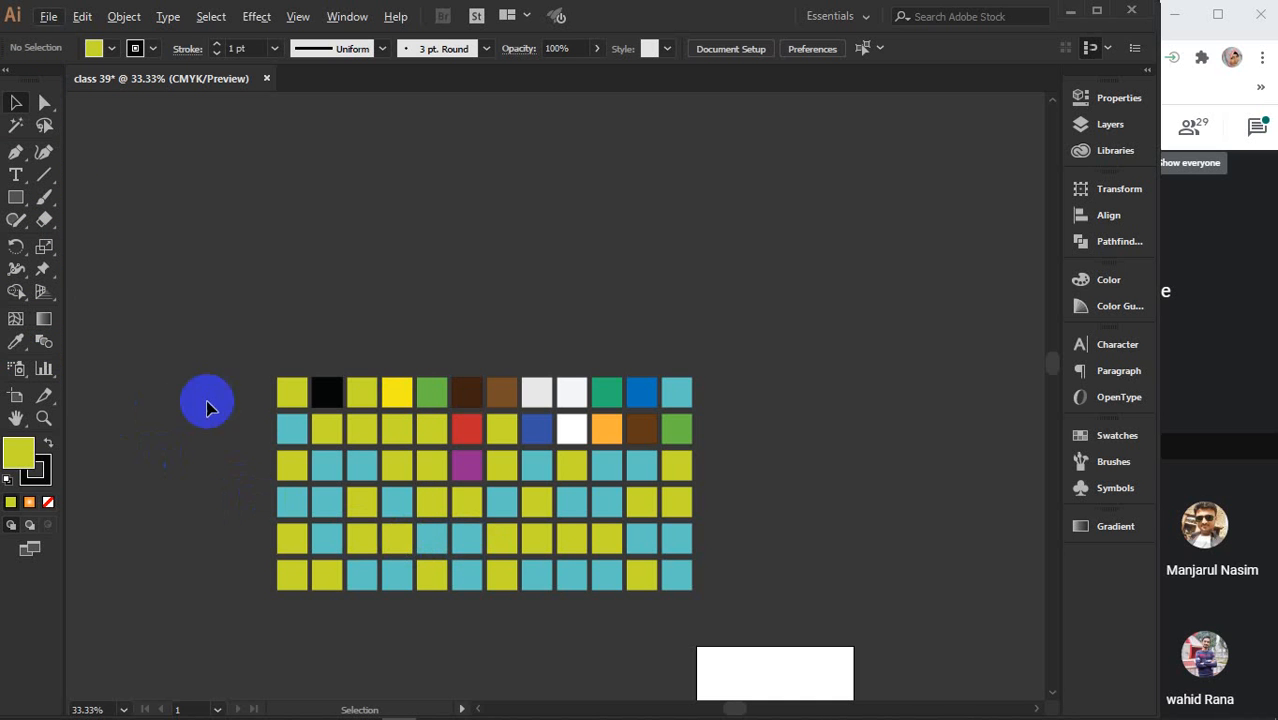
Recolor the grid's top-left square brown by sampling the seventh square of the first row with the Eyedropper
click(17, 344)
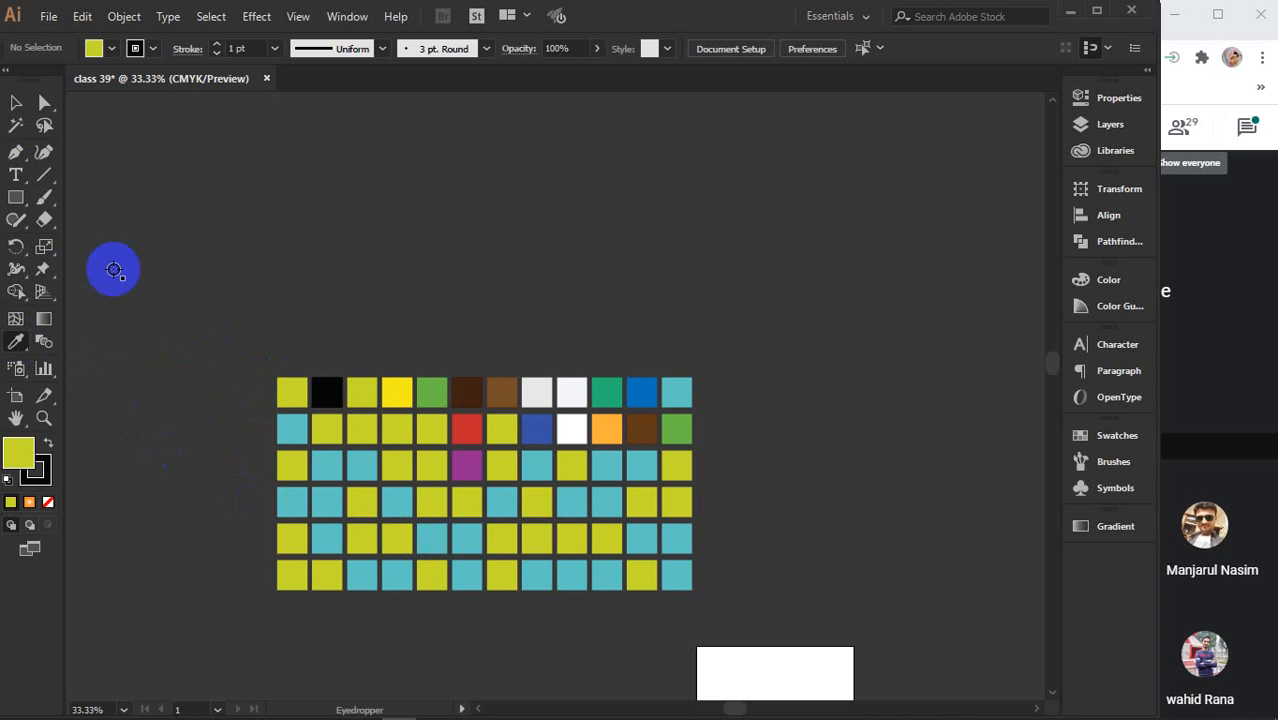
key(v)
click(300, 392)
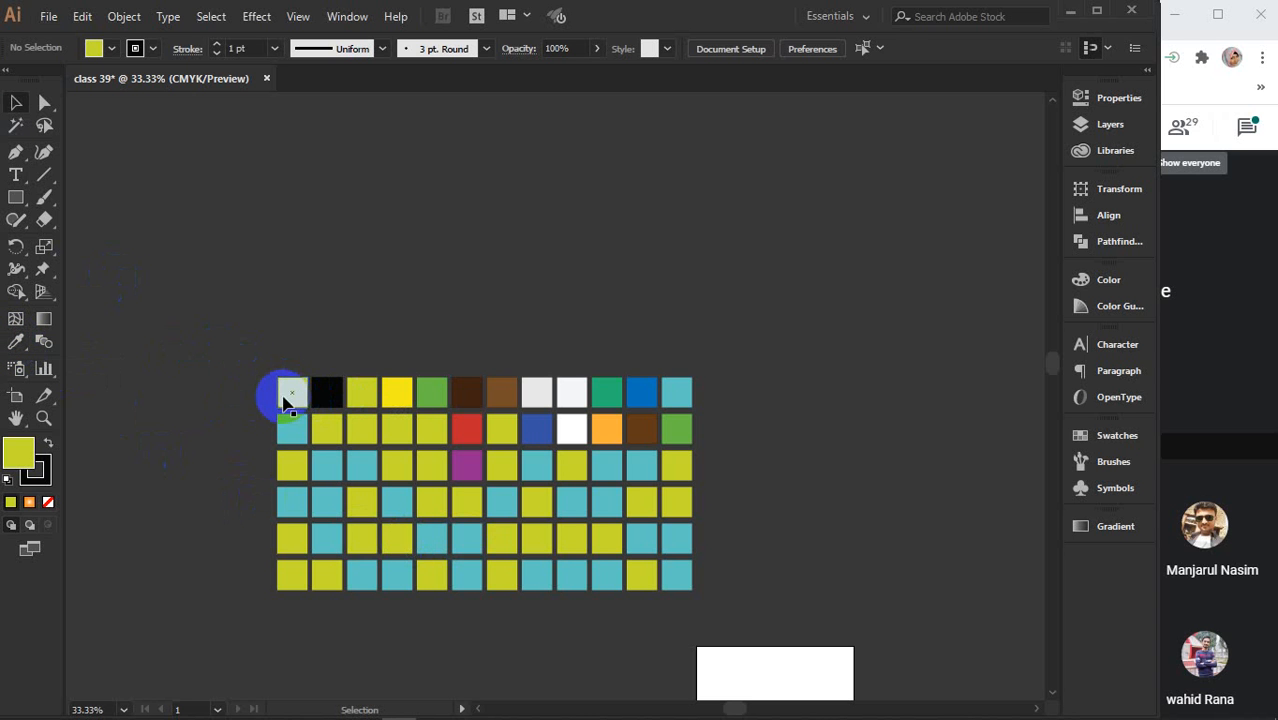
click(17, 342)
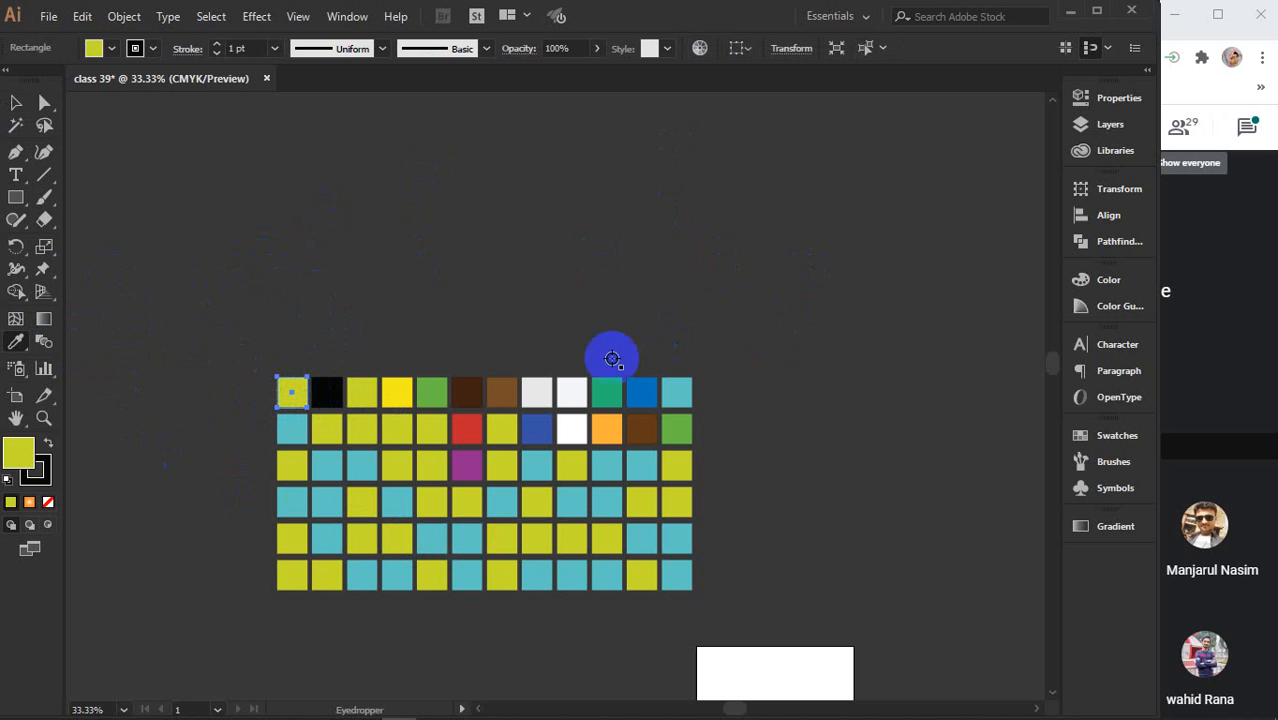
click(503, 396)
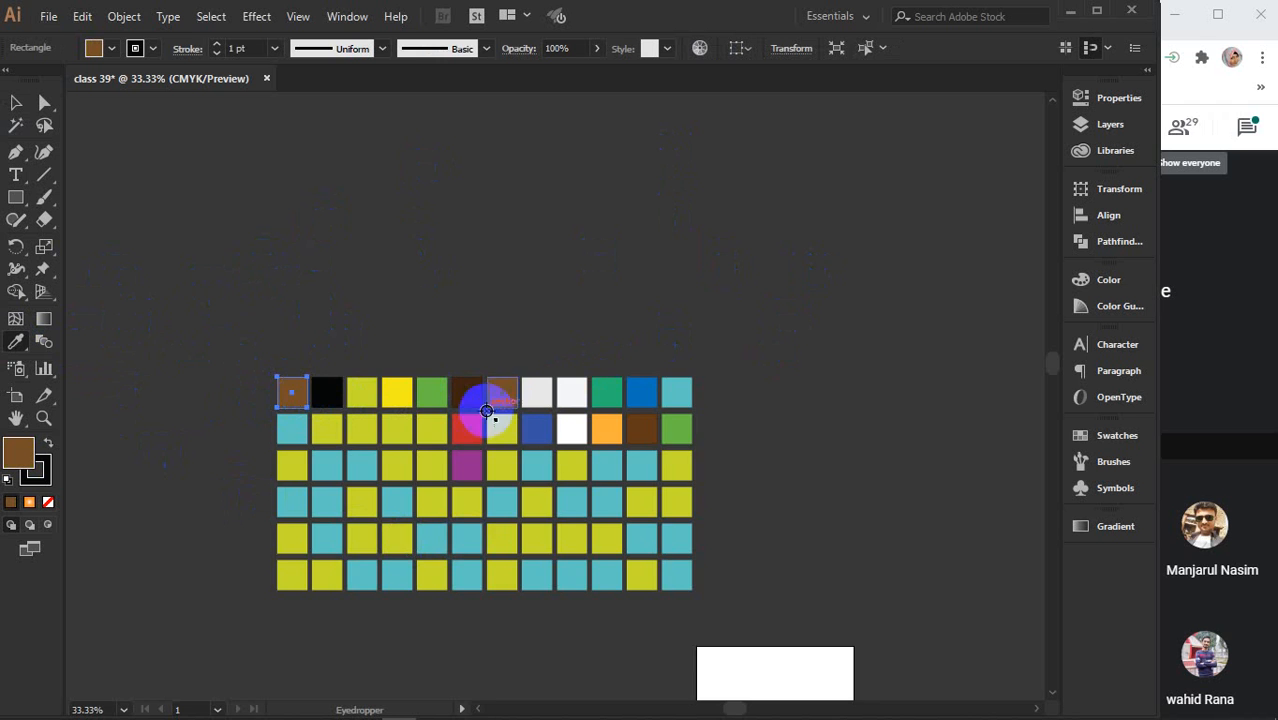
Recolor the yellow fourth square of the first row dark brown by sampling the sixth square with the Eyedropper
scroll(534, 423, up, 2)
drag(542, 514, 654, 377)
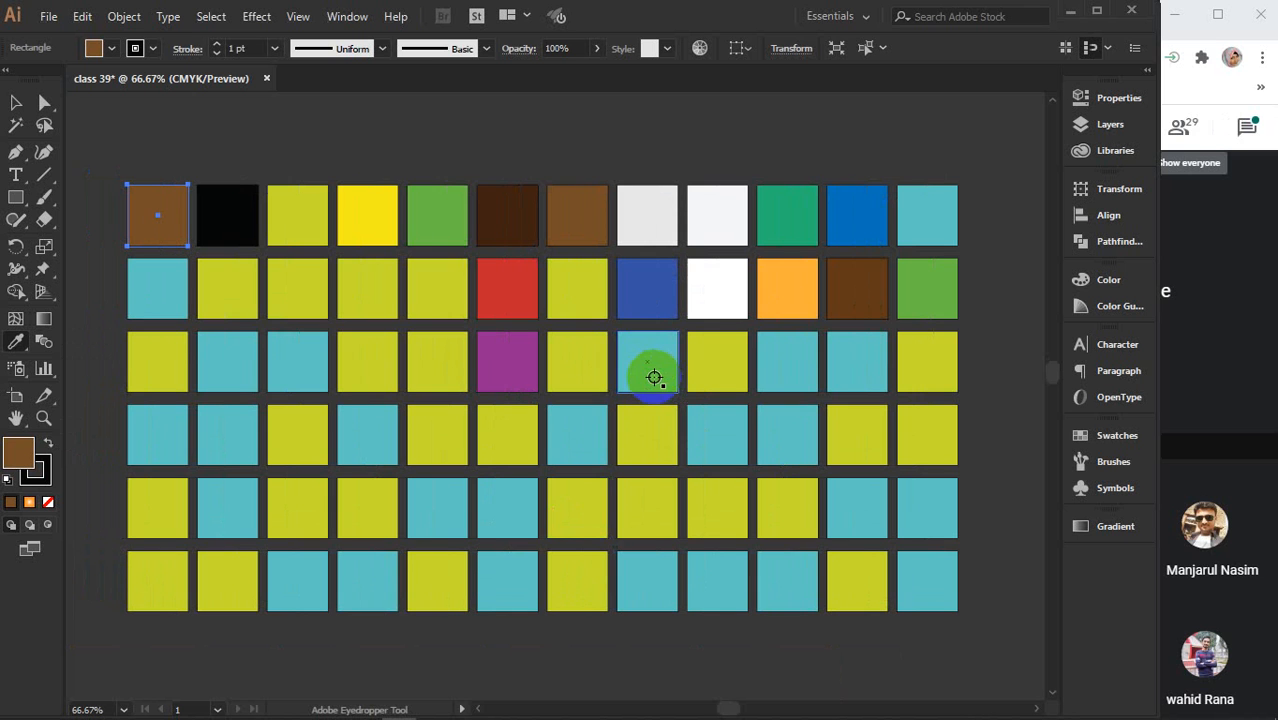
key(v)
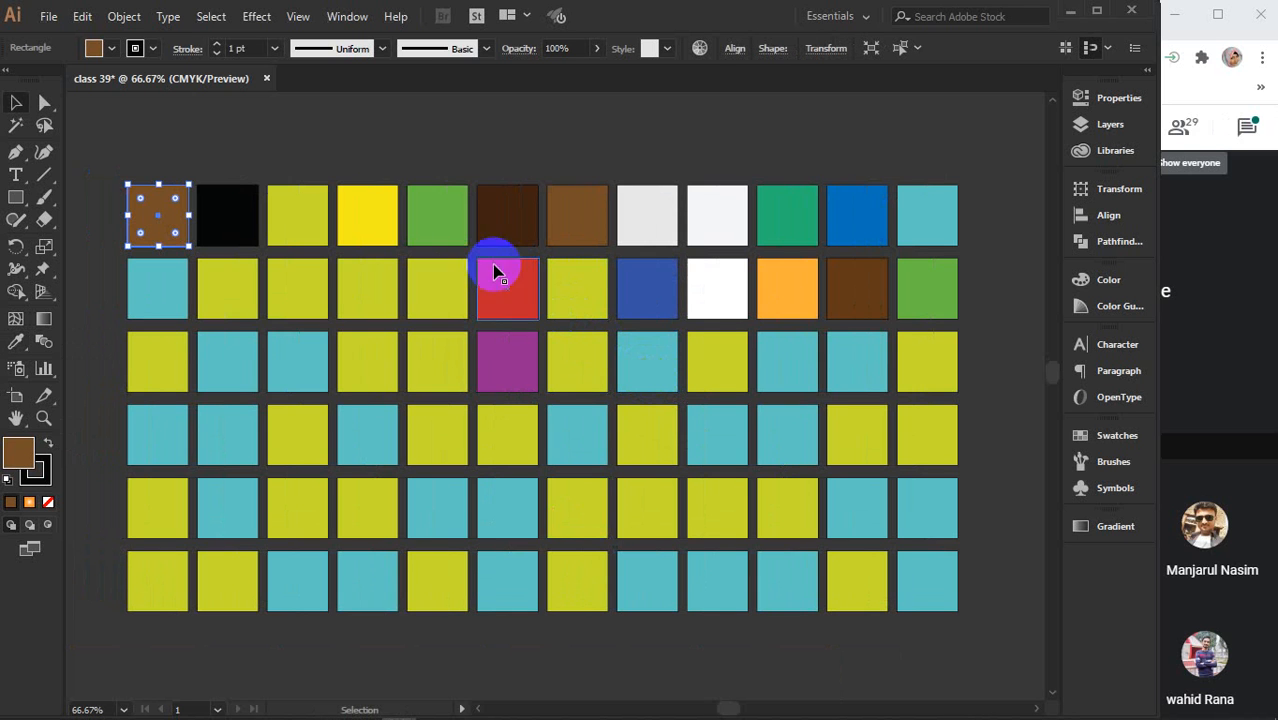
click(374, 214)
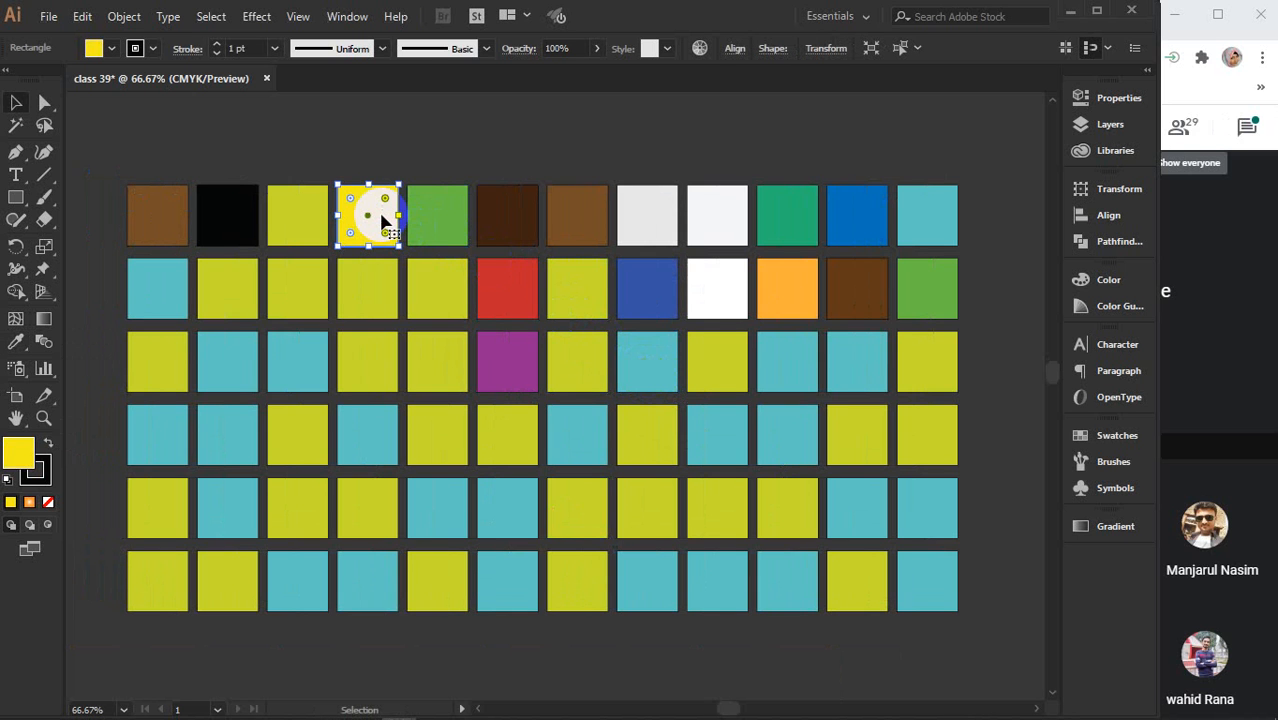
key(i)
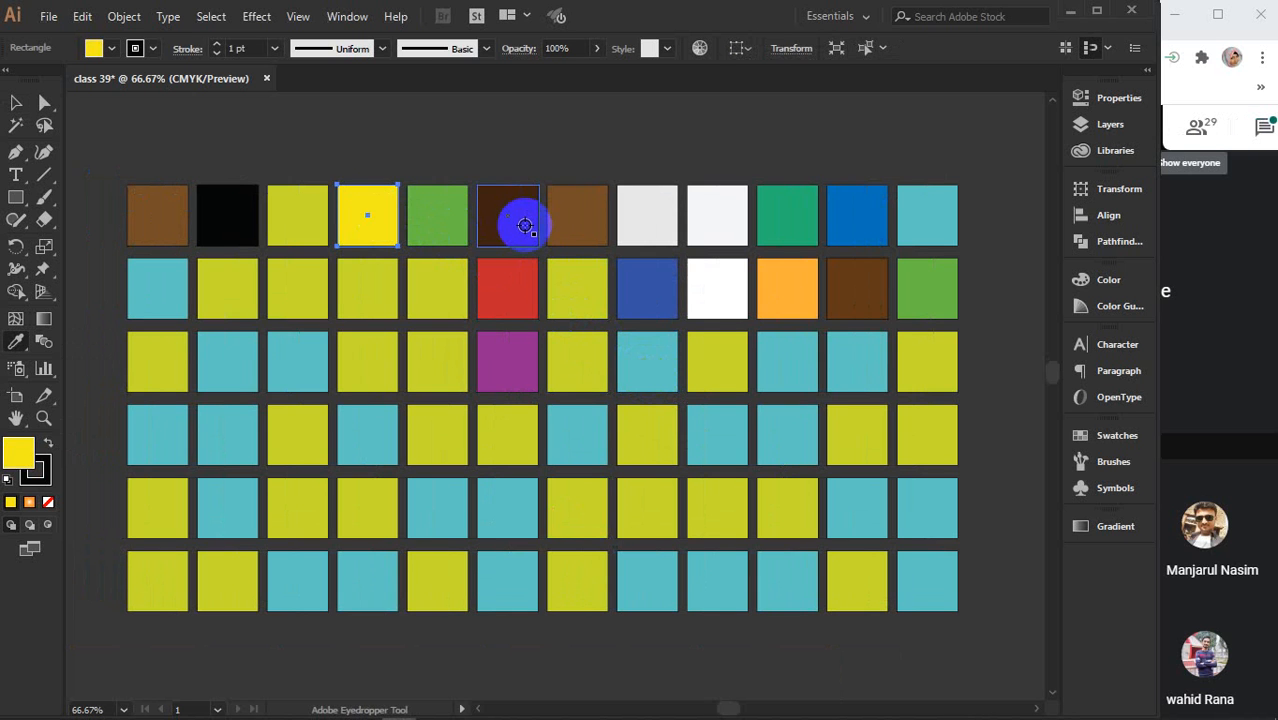
click(520, 224)
key(v)
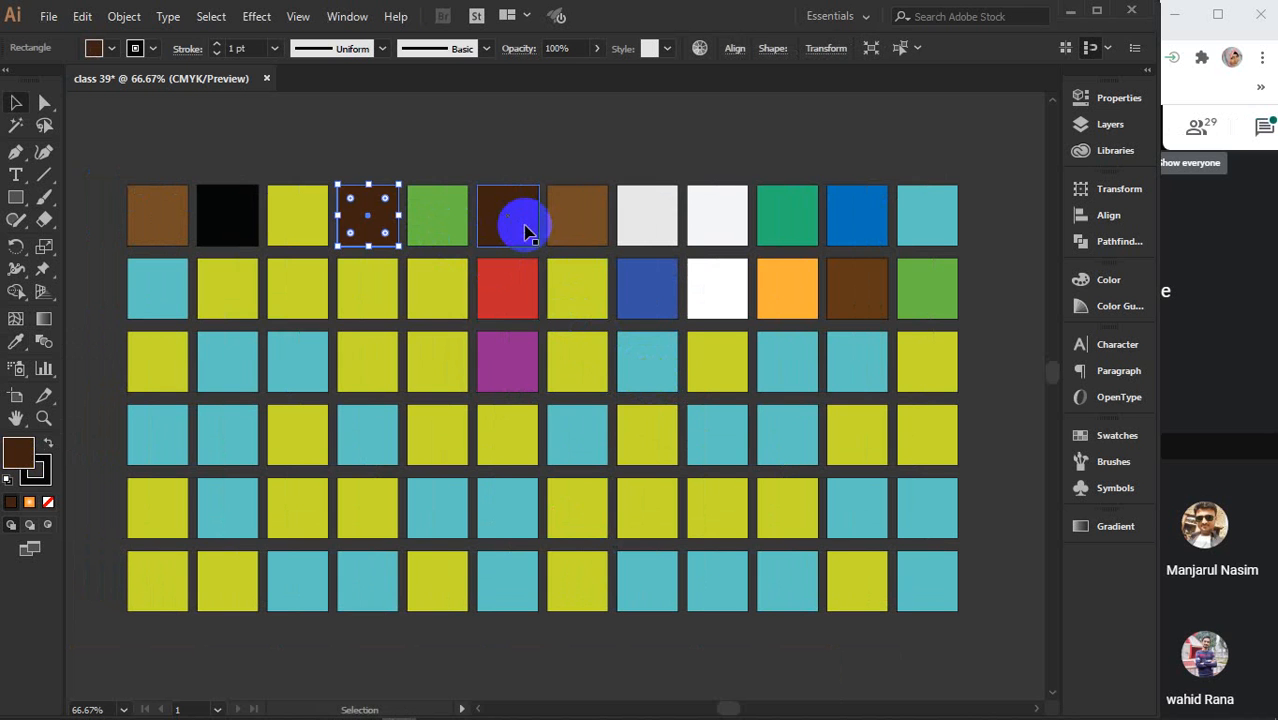
Recolor the seventh squares of the second and third rows red, sampling the red square in the second row with the Eyedropper
click(571, 298)
key(i)
click(505, 312)
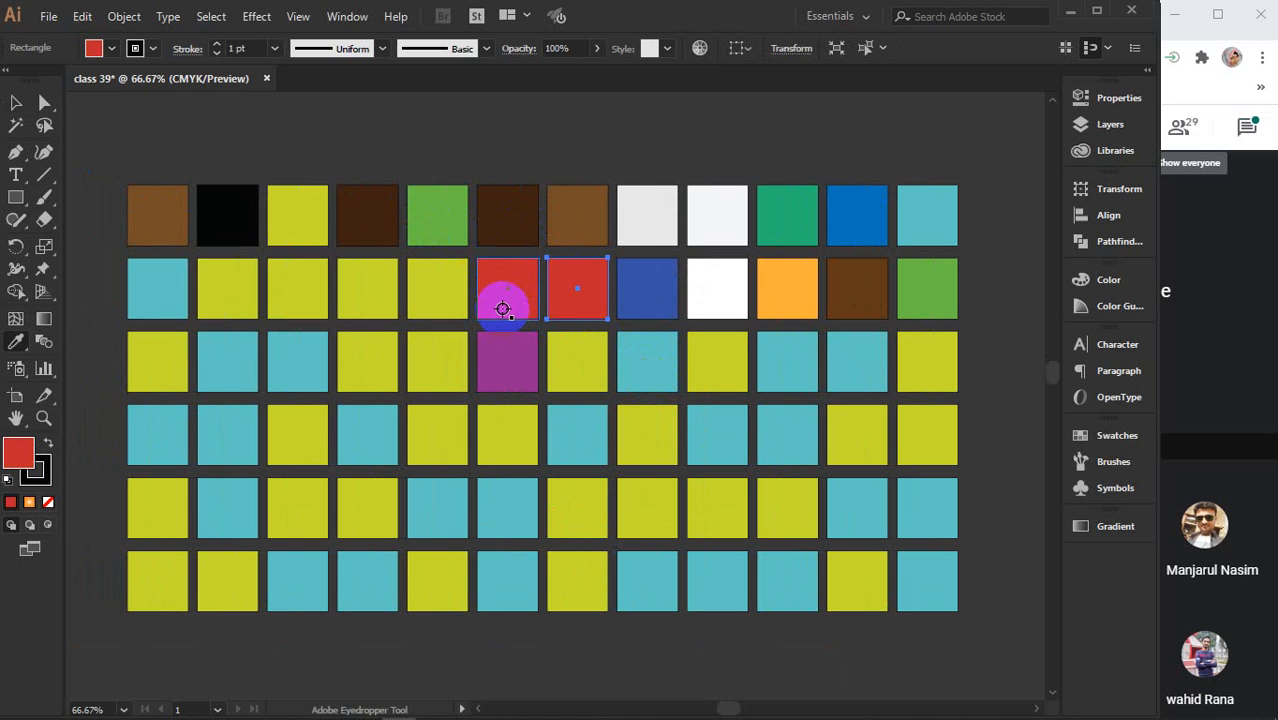
key(v)
click(577, 375)
key(i)
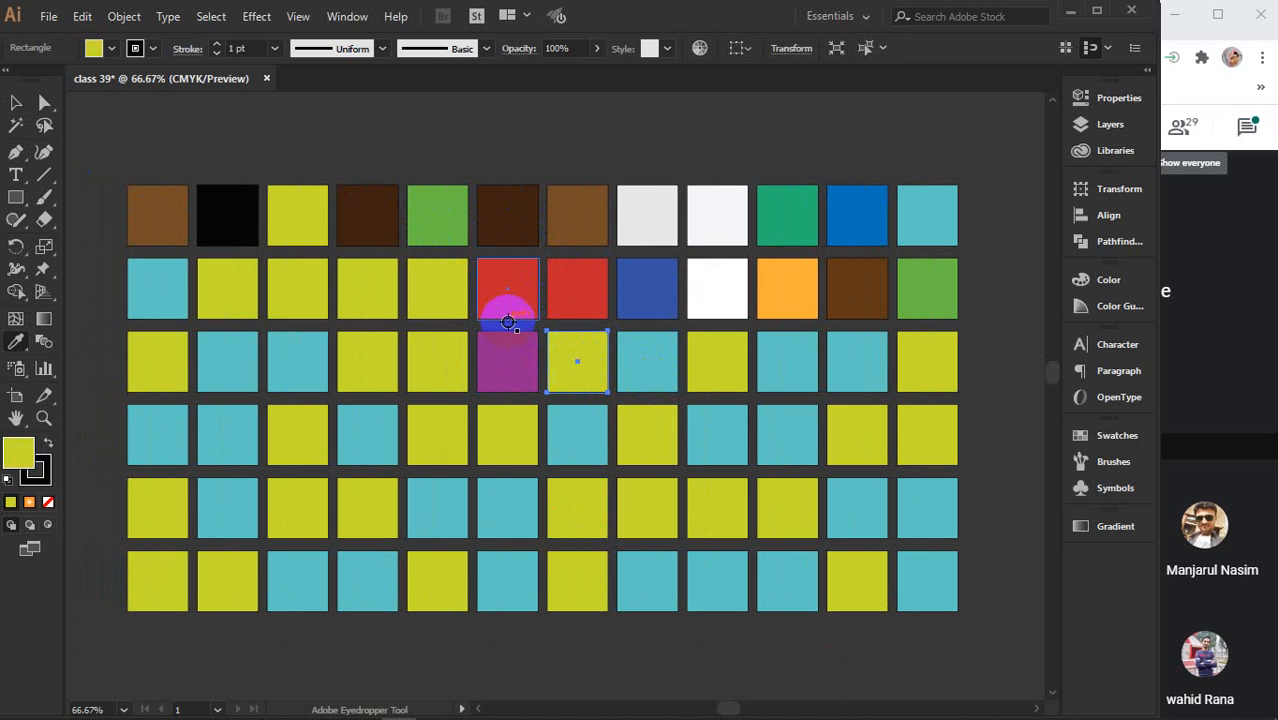
click(503, 310)
key(v)
Recolor the sixth and fifth squares of the fourth row red, sampling neighboring red squares with the Eyedropper
click(515, 440)
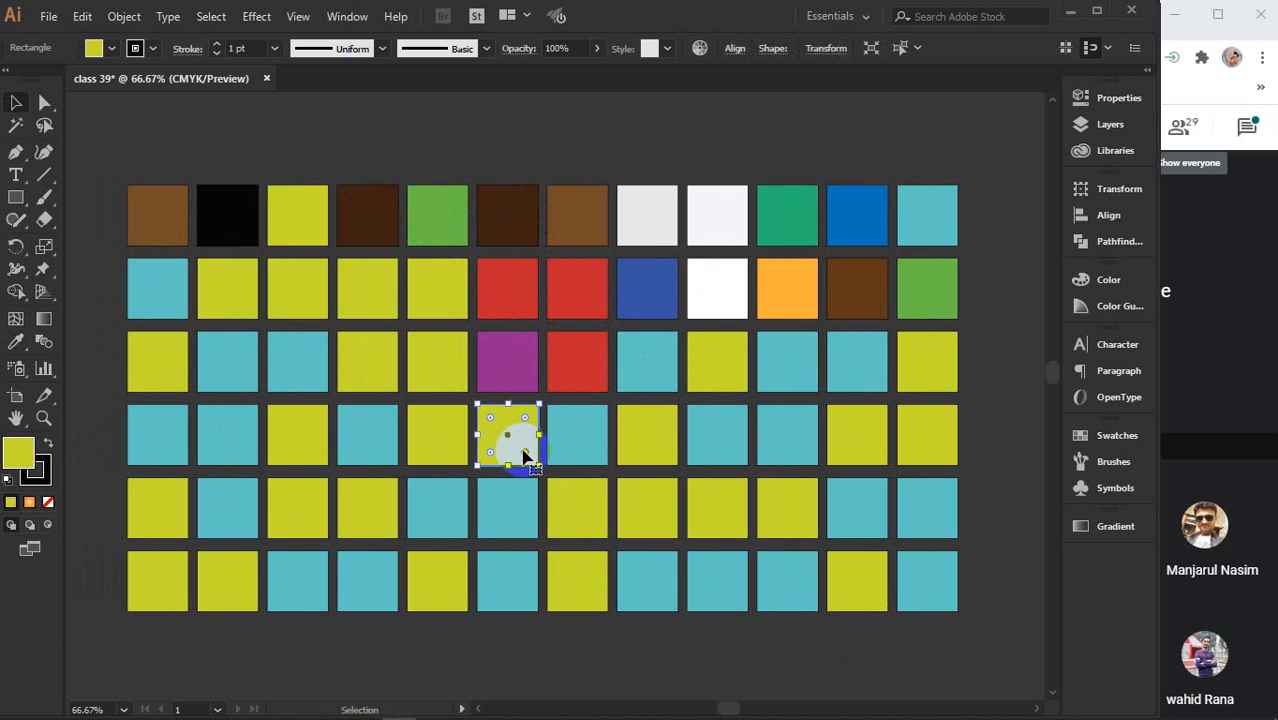
key(i)
click(565, 369)
key(v)
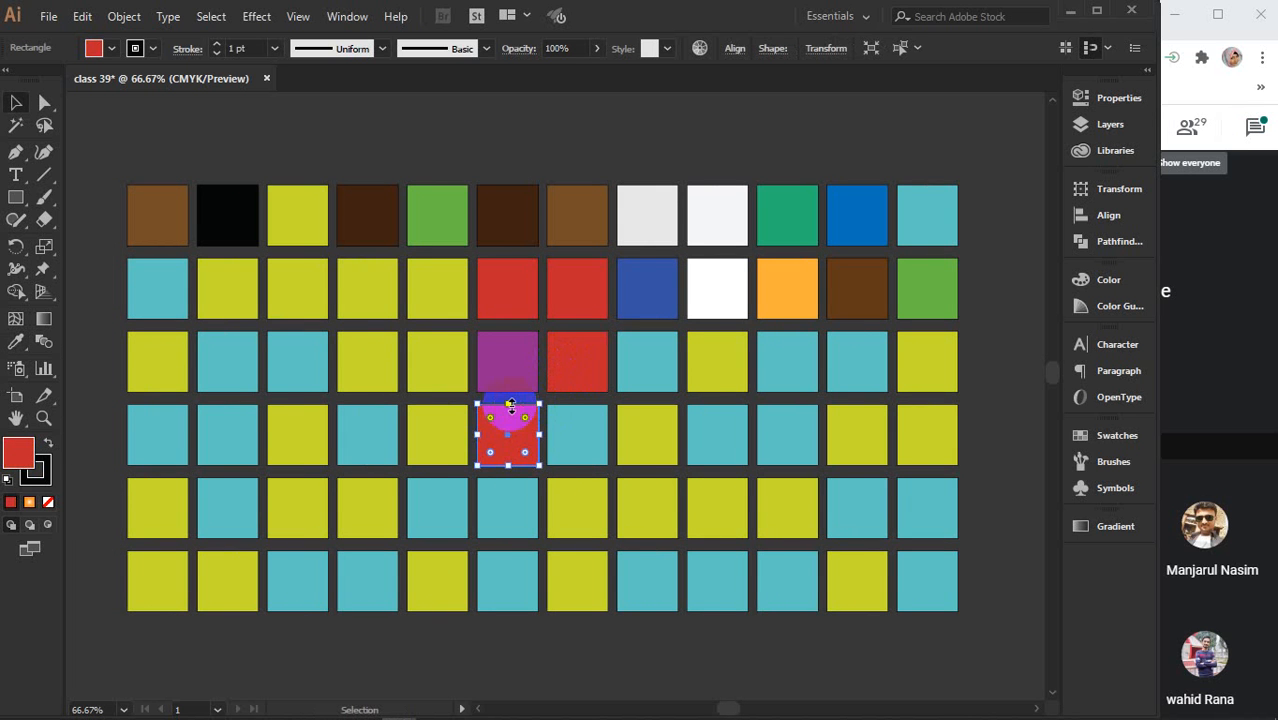
click(426, 427)
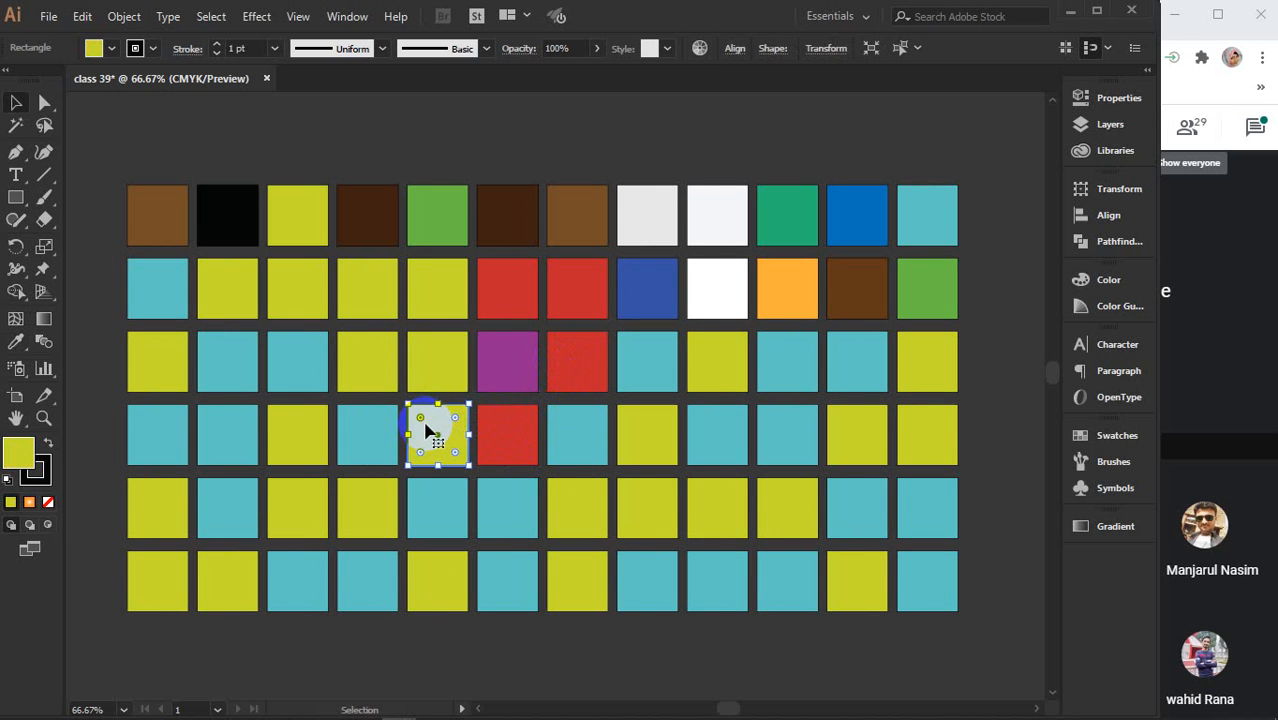
key(i)
click(506, 438)
key(v)
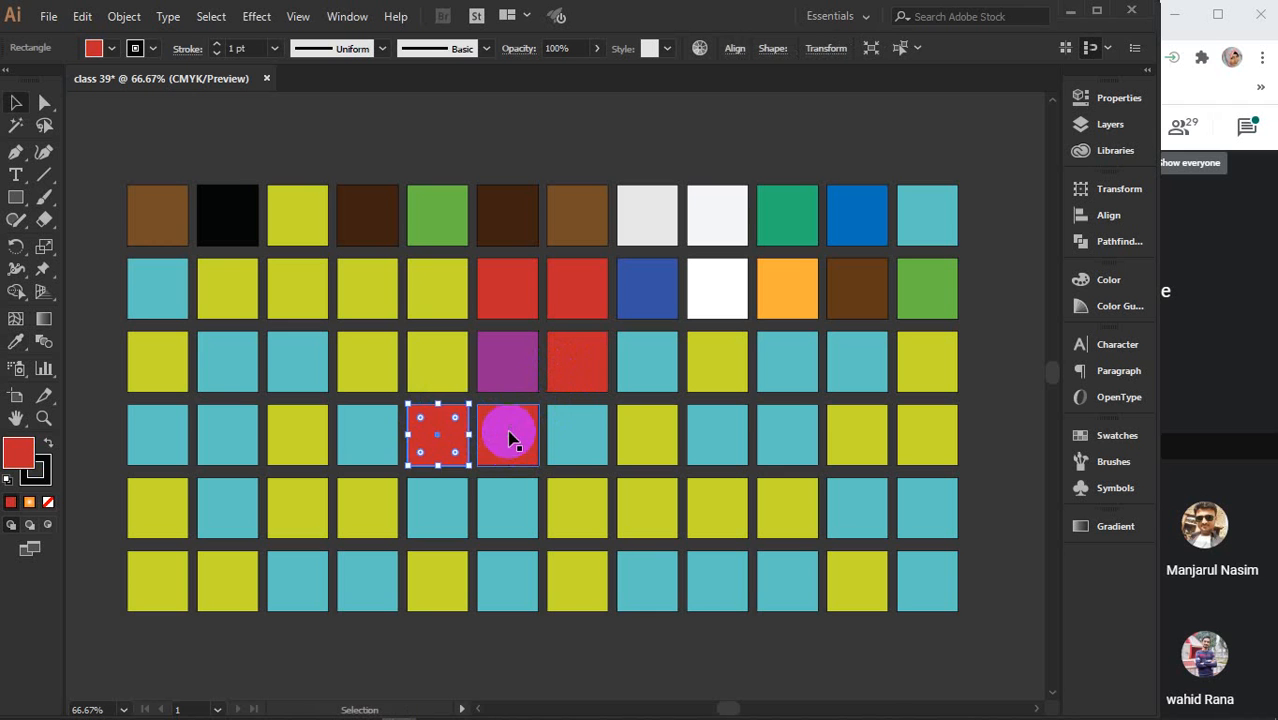
Recolor the fifth square of the third row red by sampling the red sixth square of the fourth row
click(428, 354)
key(i)
click(503, 446)
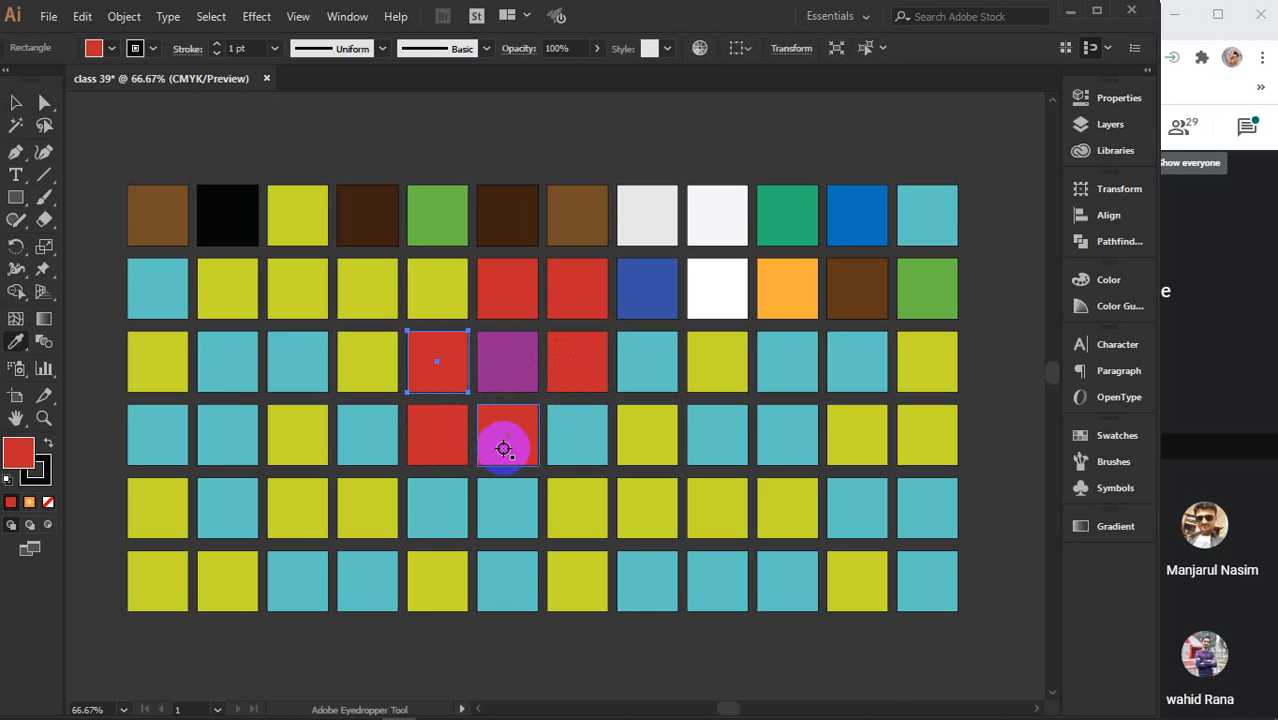
key(v)
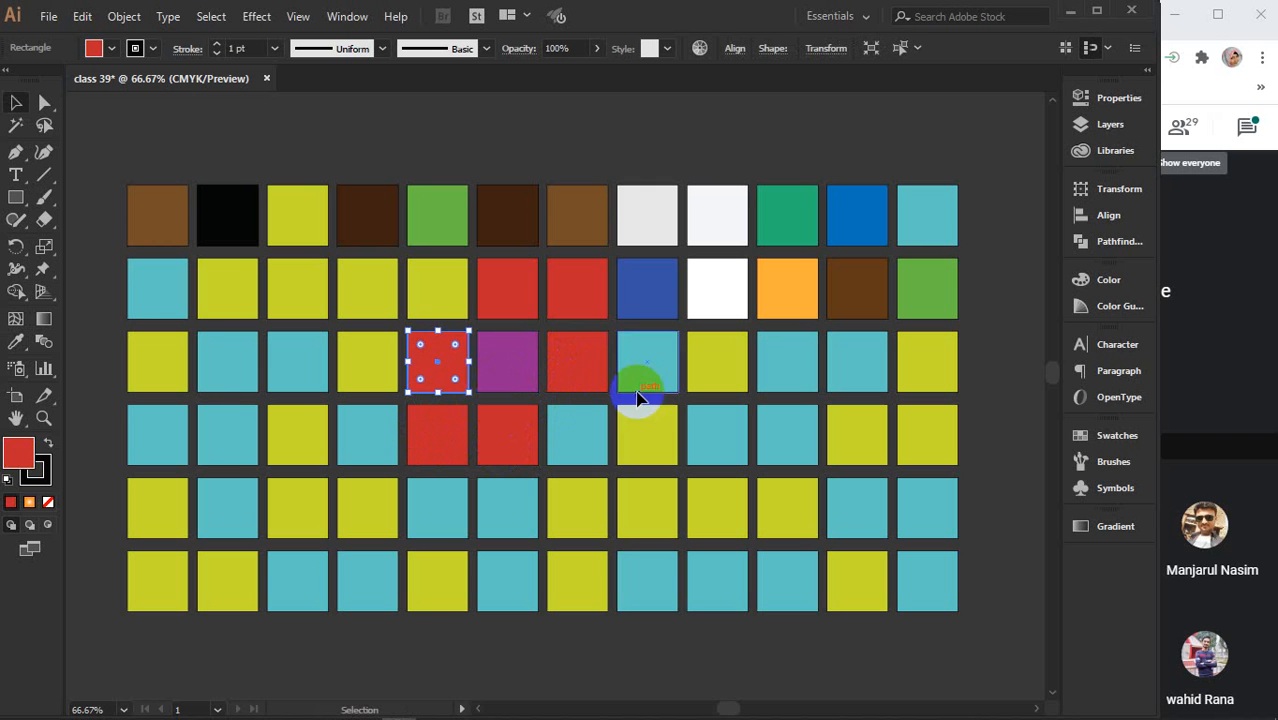
Recolor the purple sixth square of the third row off-white by sampling the ninth square of the first row with the Eyedropper
click(505, 388)
key(i)
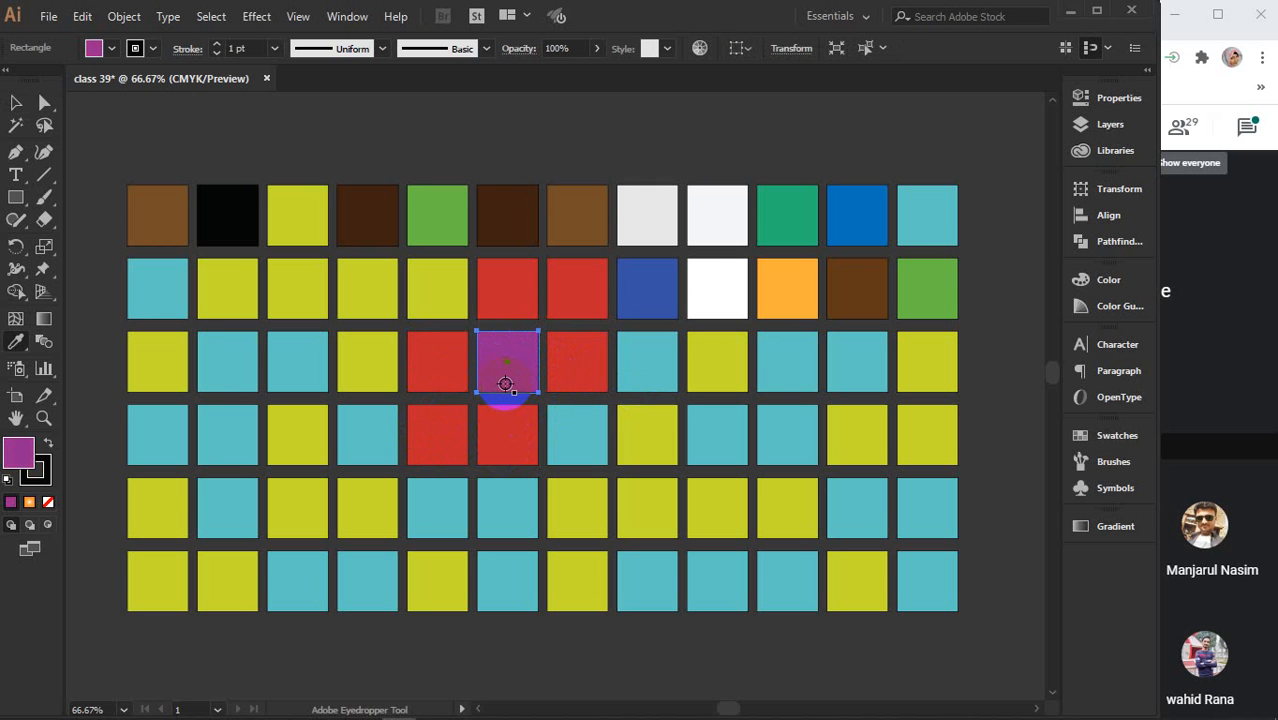
click(714, 221)
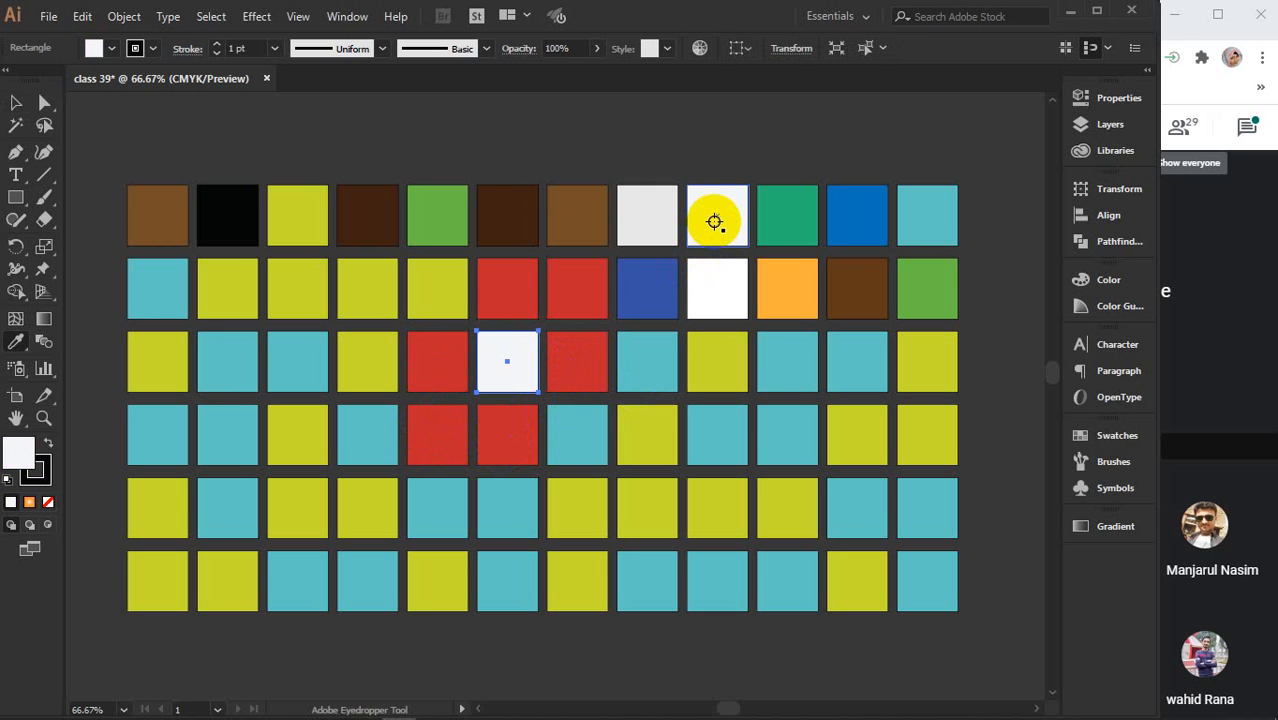
key(v)
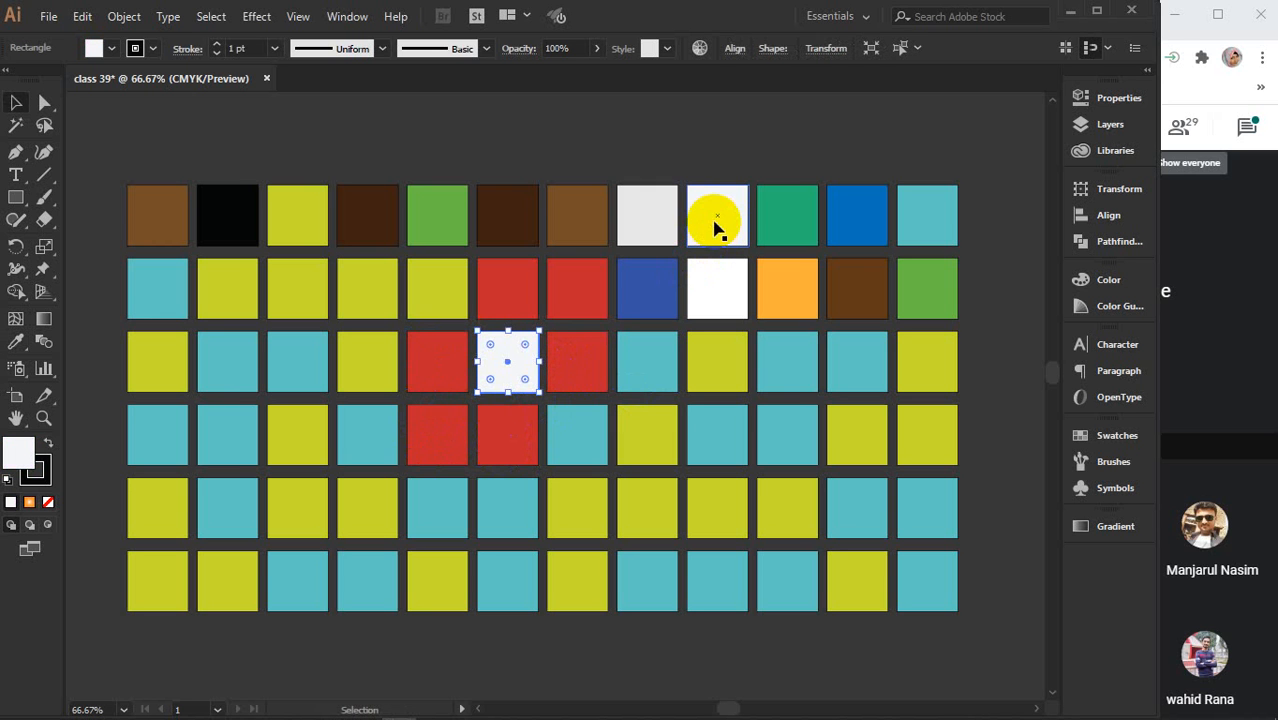
Recolor the fifth square of the second row turquoise by sampling the seventh square of the fourth row with the Eyedropper
click(440, 288)
key(i)
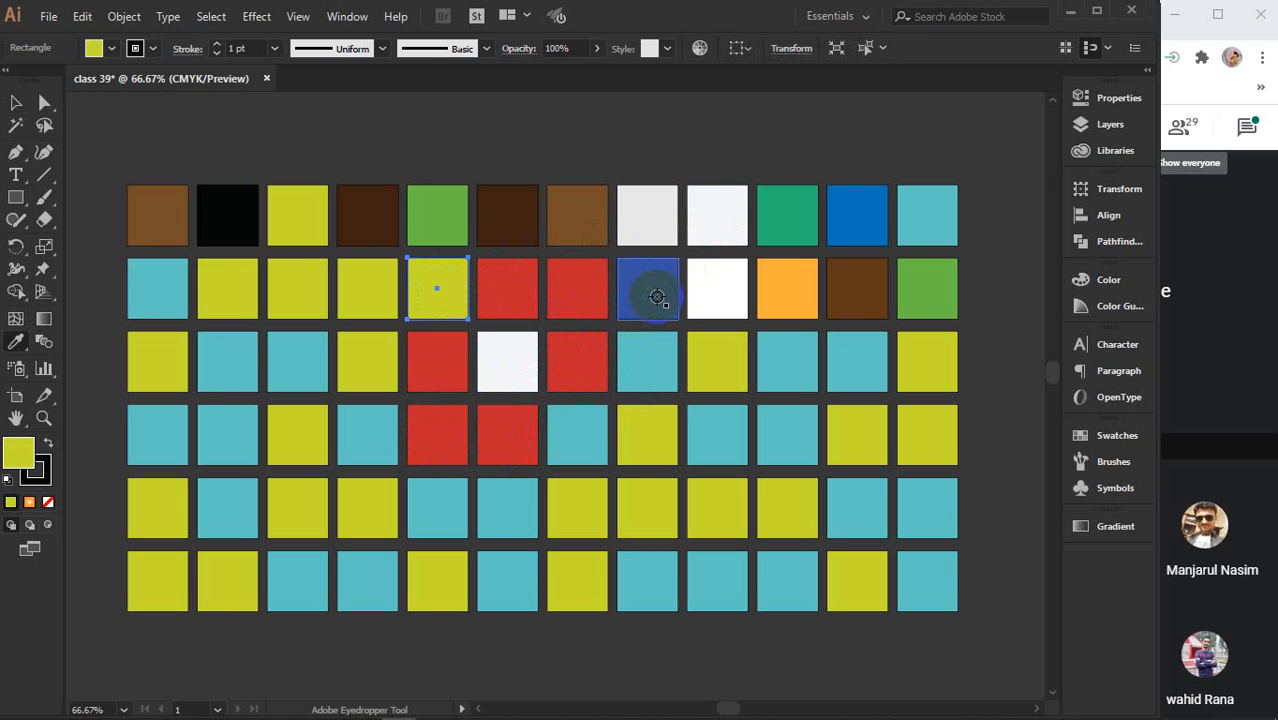
click(588, 447)
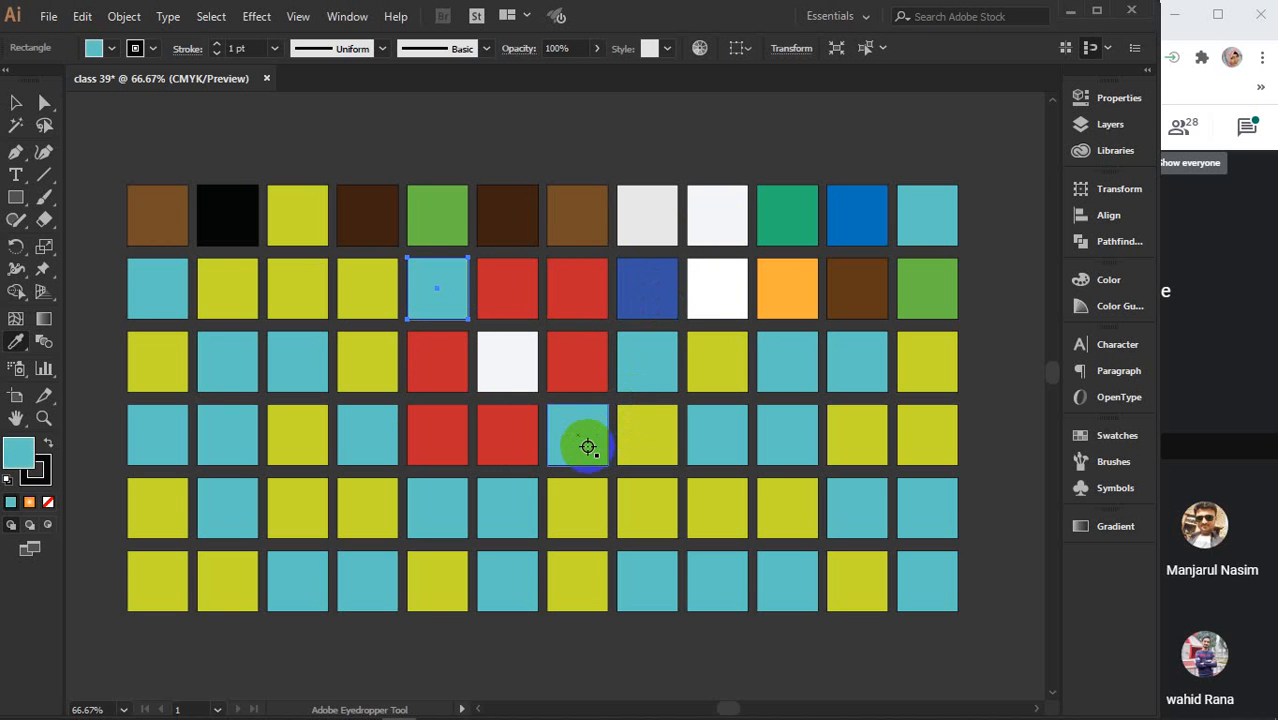
Recolor the eighth square of the third row yellow and the blue eighth square of the second row turquoise using the Eyedropper
ctrl+click(643, 360)
click(726, 362)
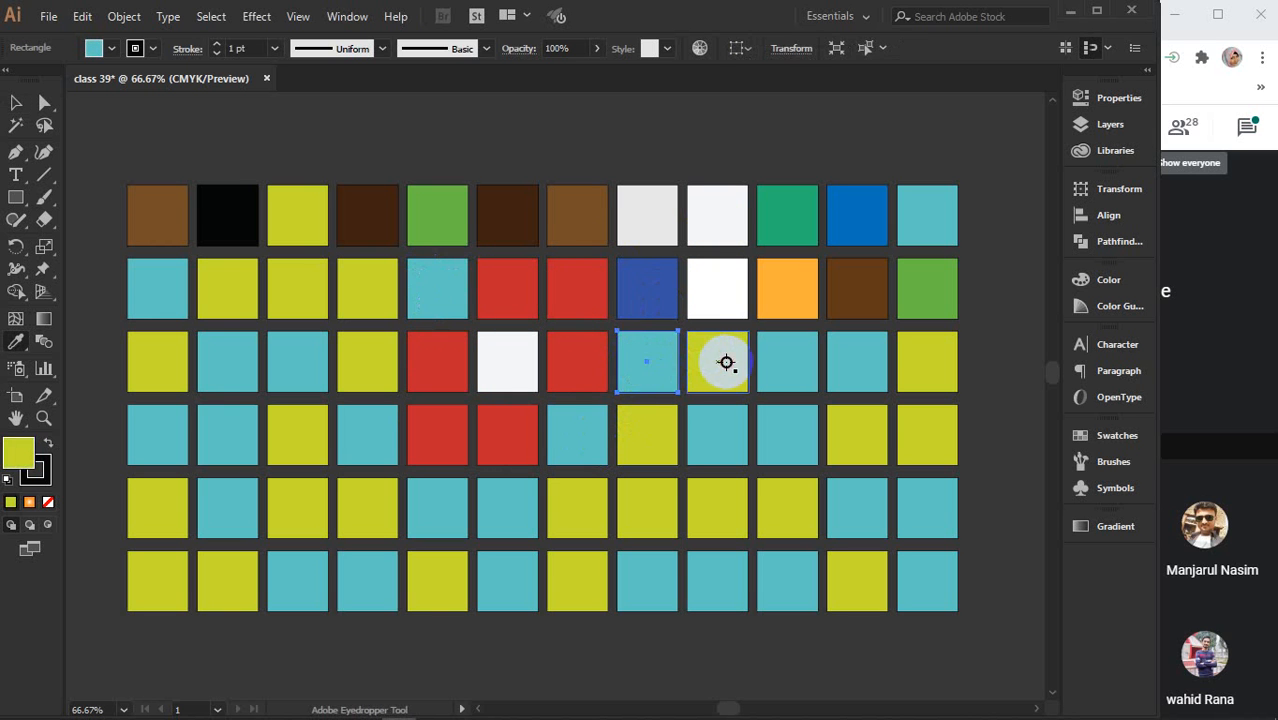
ctrl+click(626, 293)
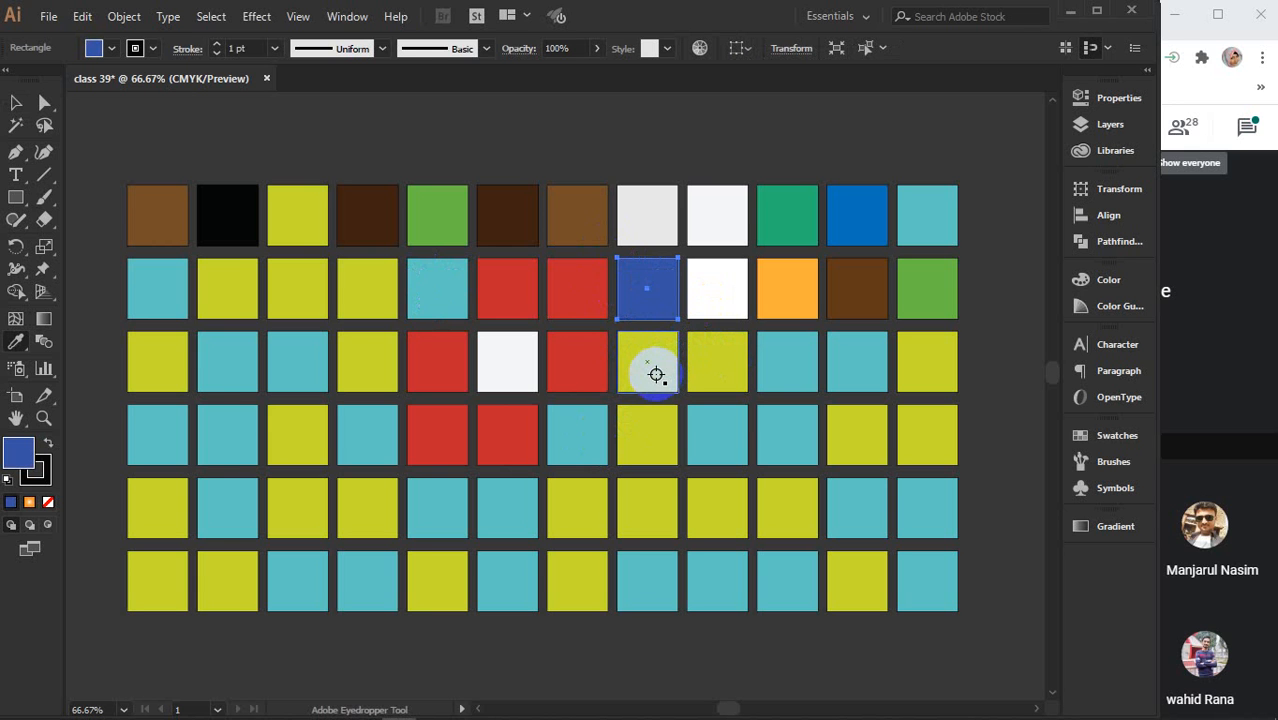
click(442, 508)
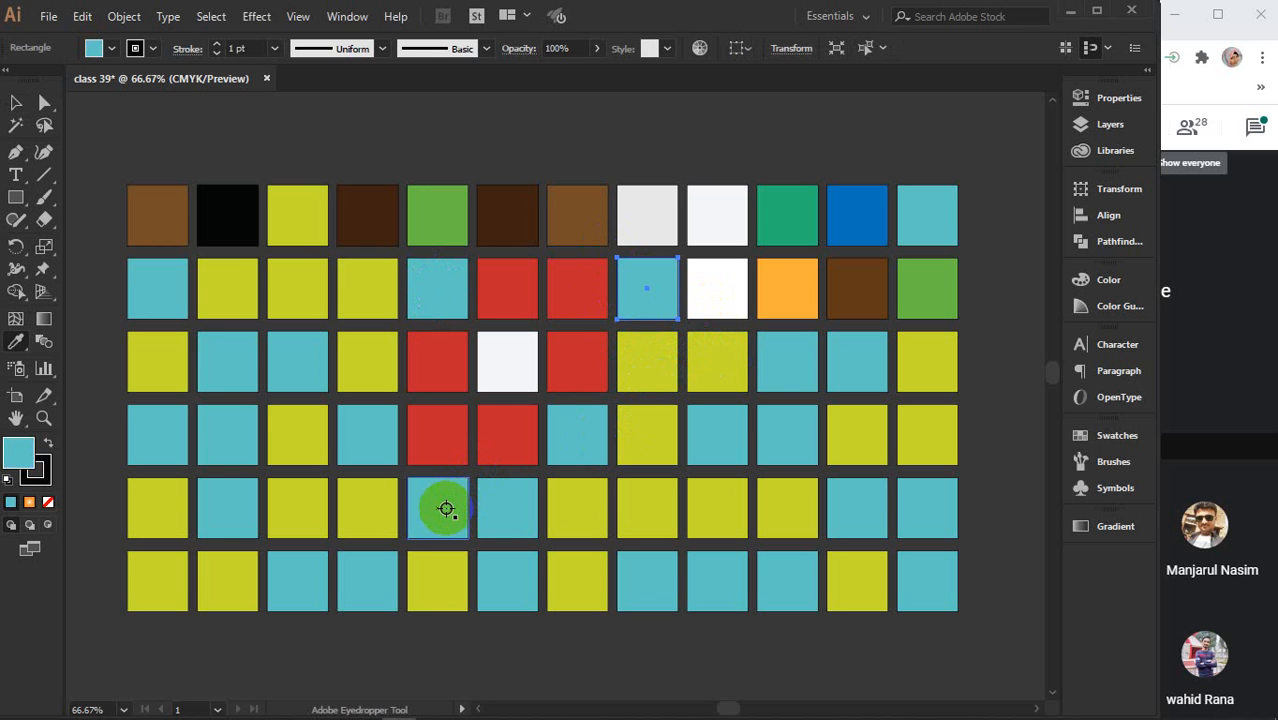
Recolor the sixth square of the fifth row yellow and the fourth square turquoise, sampling adjacent squares with the Eyedropper
ctrl+click(500, 510)
click(572, 508)
key(v)
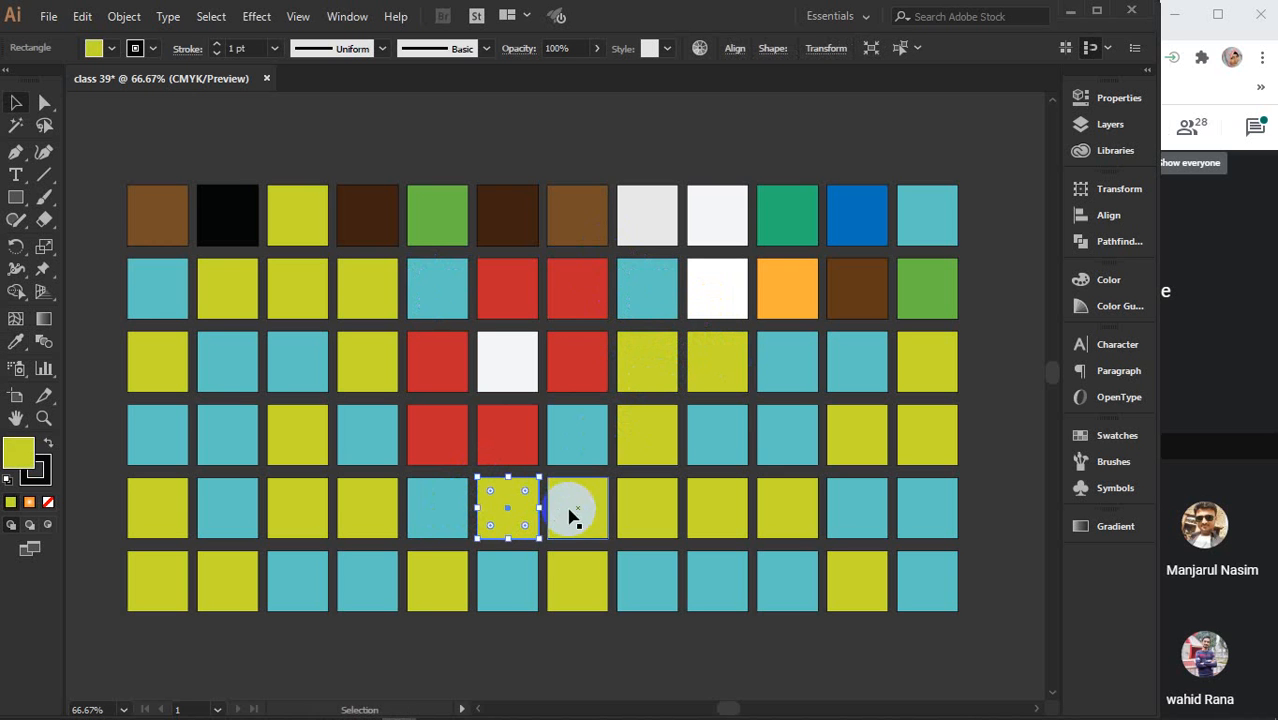
click(370, 512)
key(i)
click(422, 505)
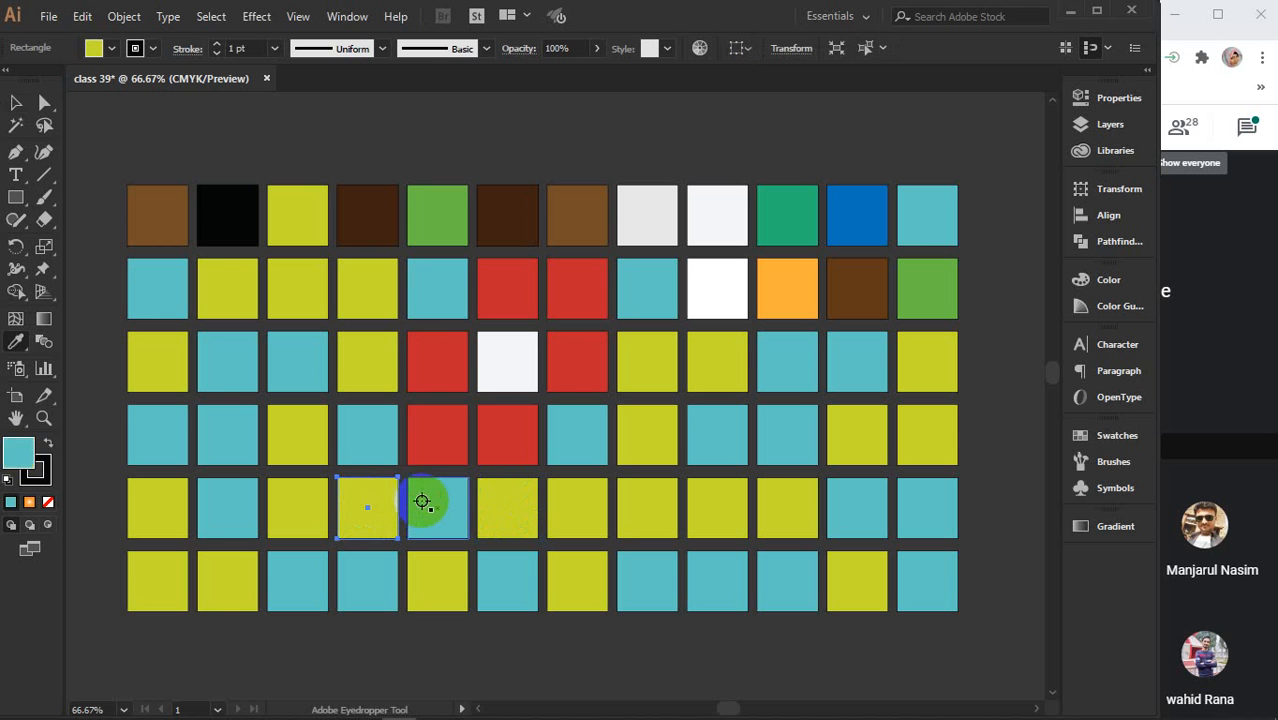
key(v)
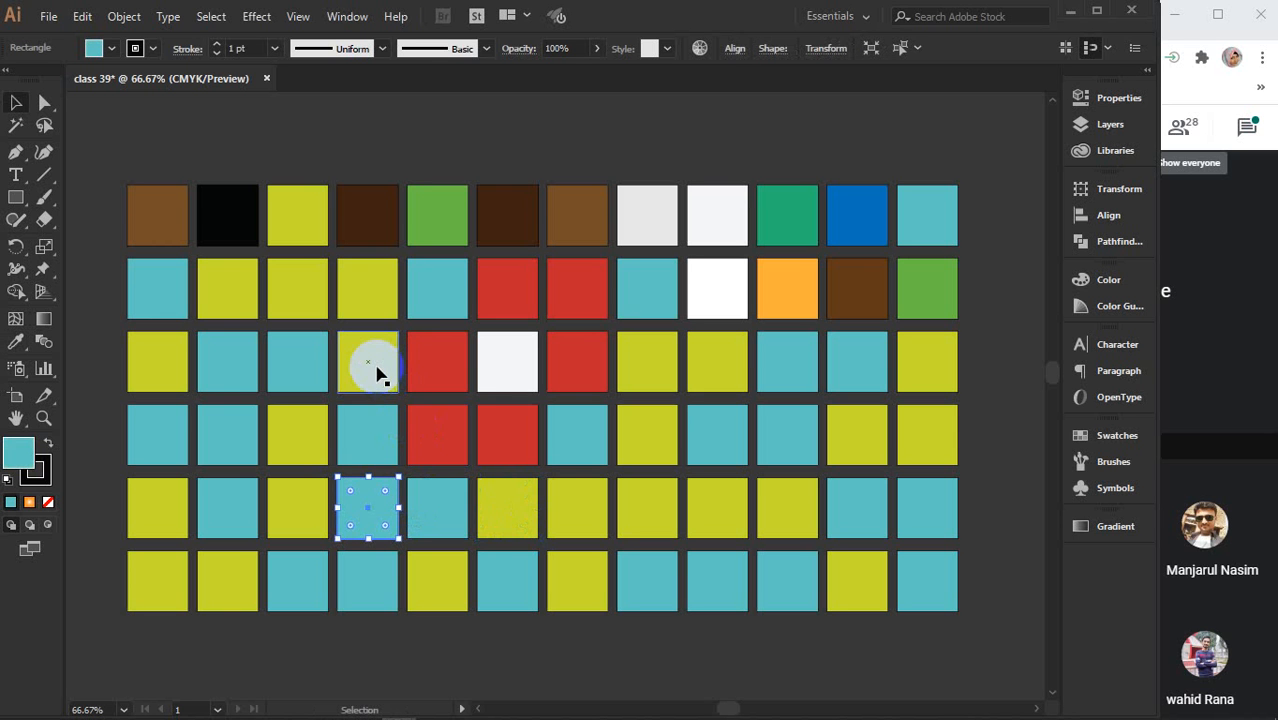
Recolor the fourth, fifth and sixth squares of the first row yellow by sampling neighboring yellow squares with the Eyedropper
click(366, 220)
key(i)
click(373, 290)
key(v)
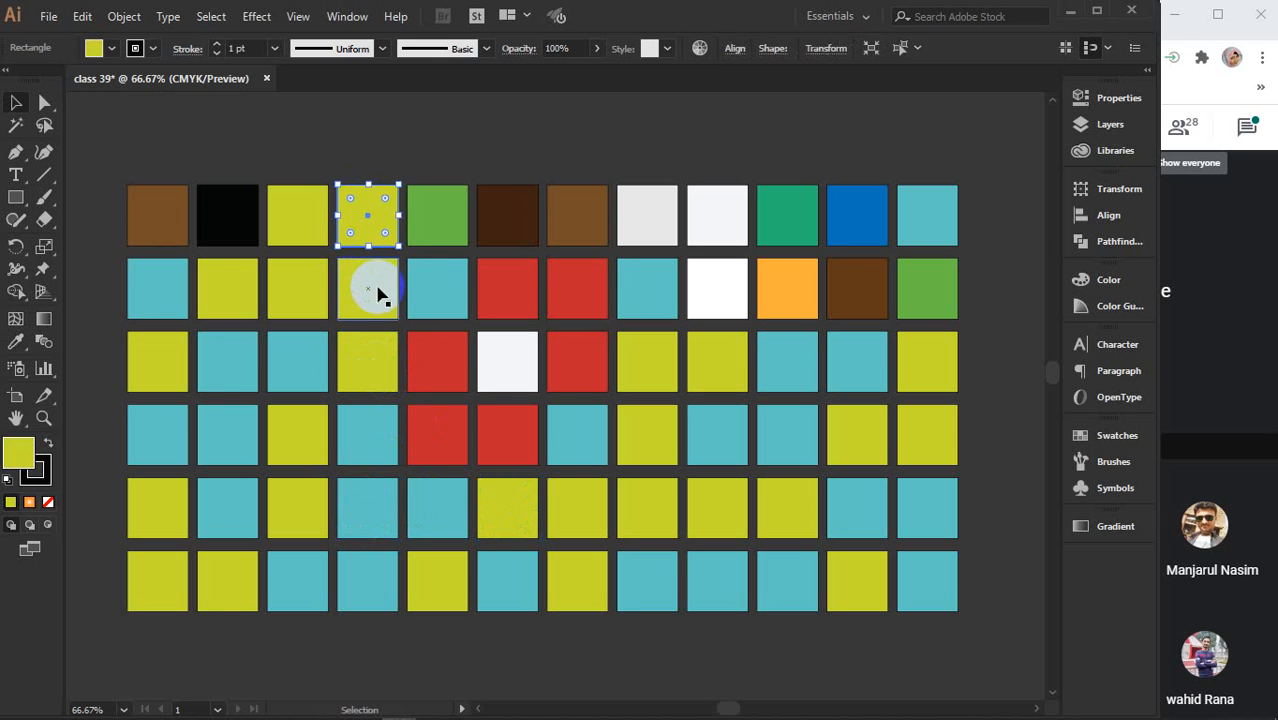
click(437, 218)
key(i)
click(362, 218)
key(v)
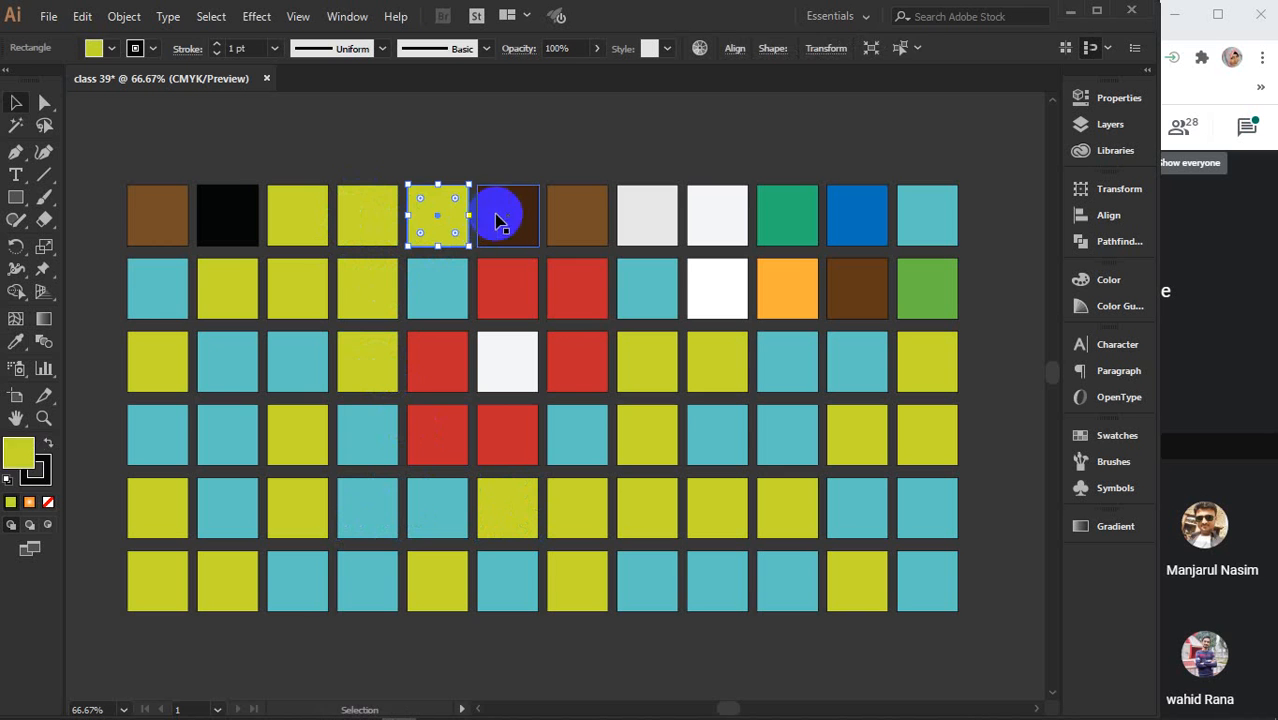
click(500, 220)
key(i)
click(437, 214)
key(v)
Recolor the seventh and eighth squares of the first row turquoise by sampling the eighth square of the second row
click(566, 226)
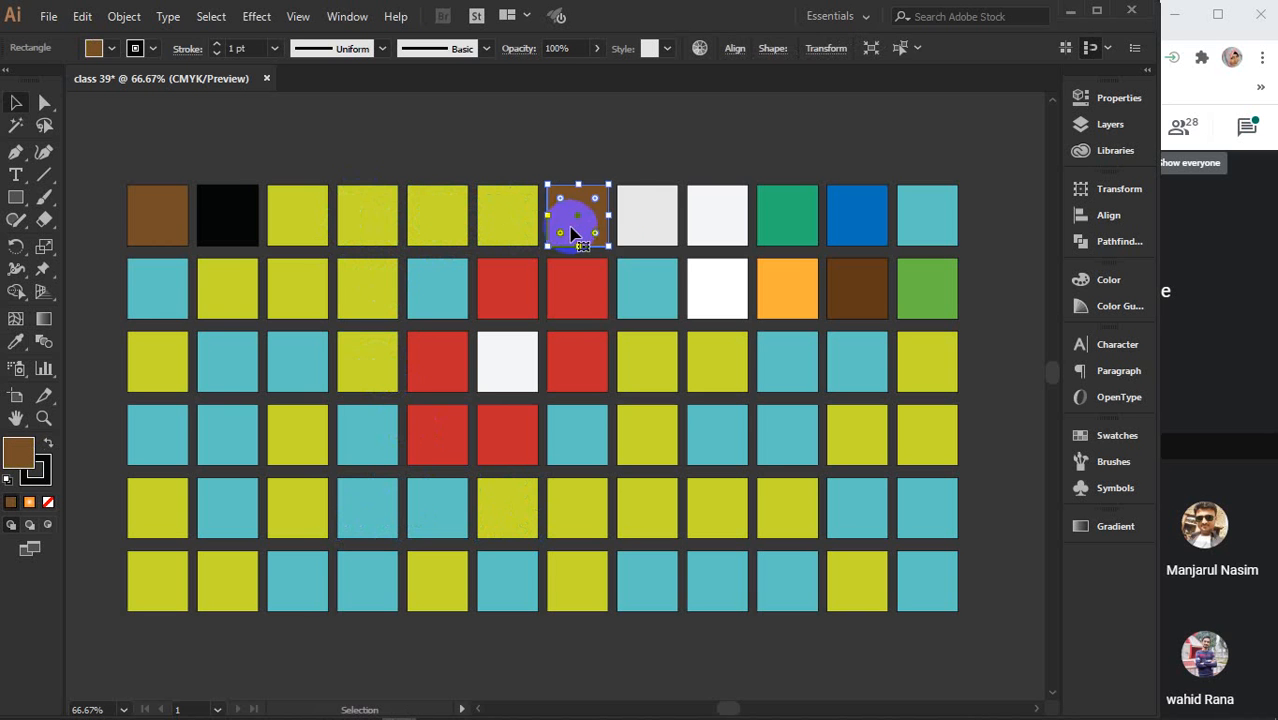
key(i)
click(645, 282)
key(v)
click(645, 225)
key(i)
click(645, 277)
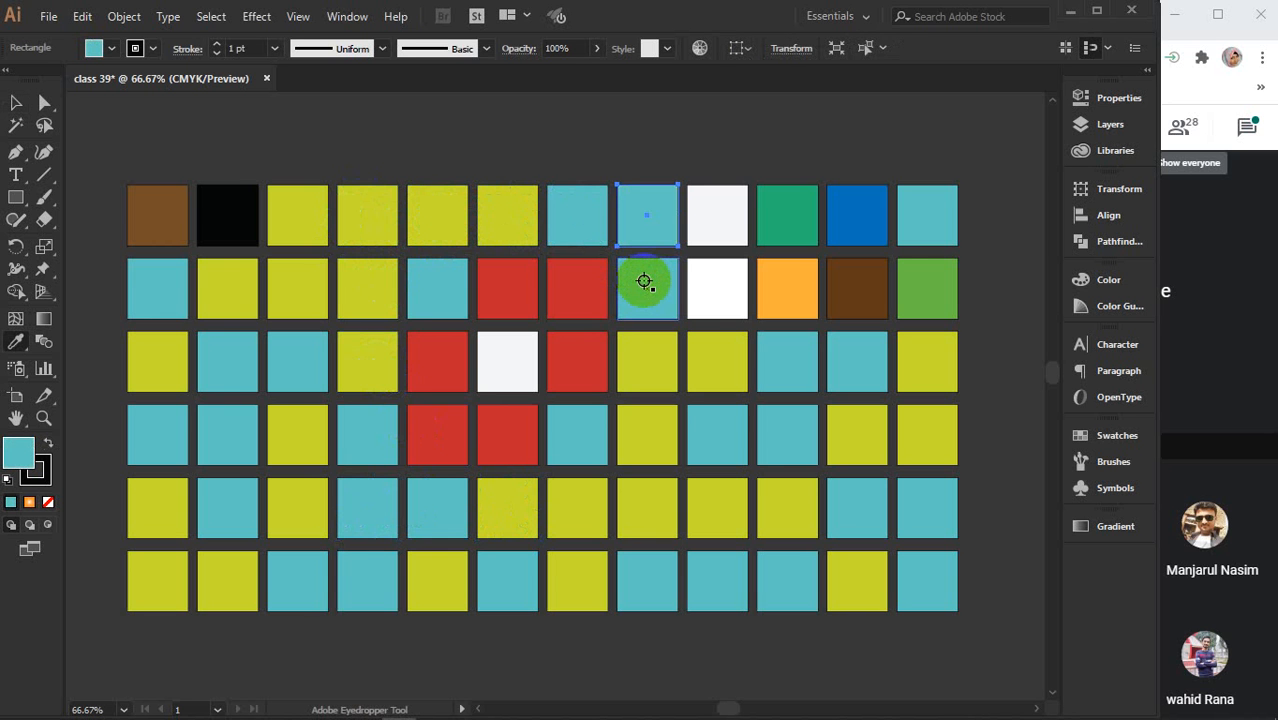
Trim the grid to five by five squares by deleting the first three columns, the last row and the last four columns
click(16, 102)
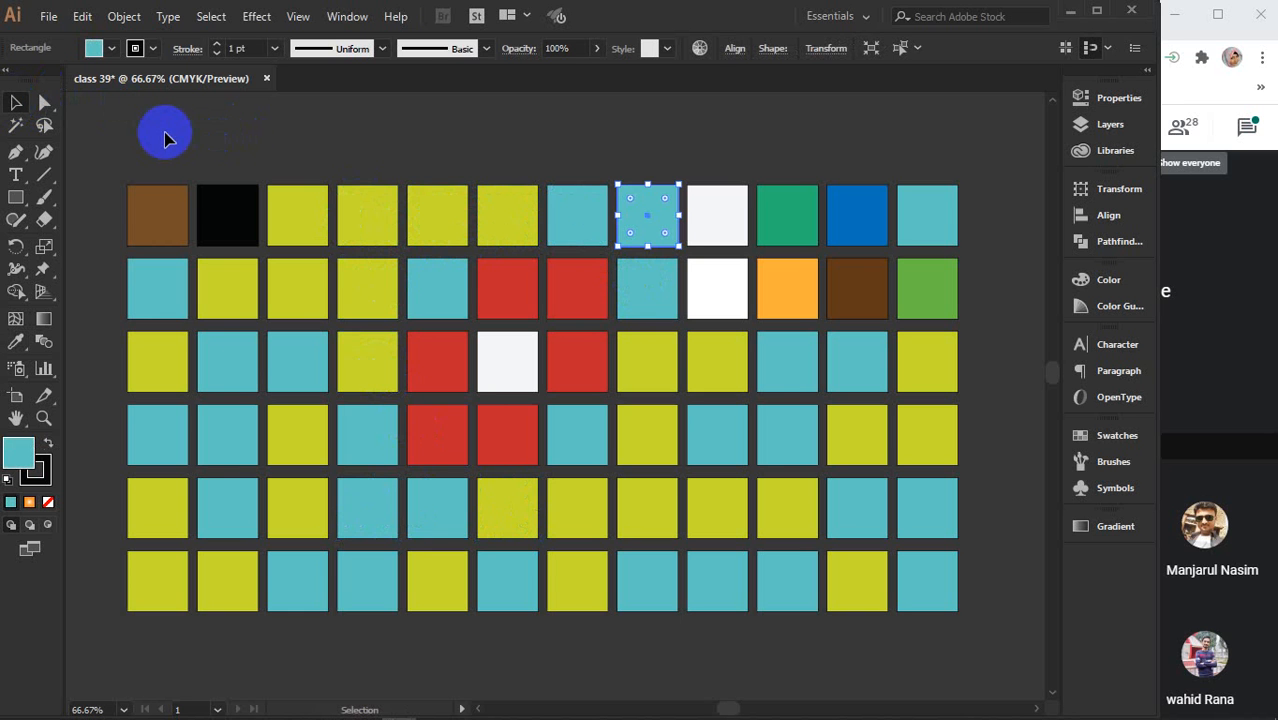
drag(126, 143, 320, 640)
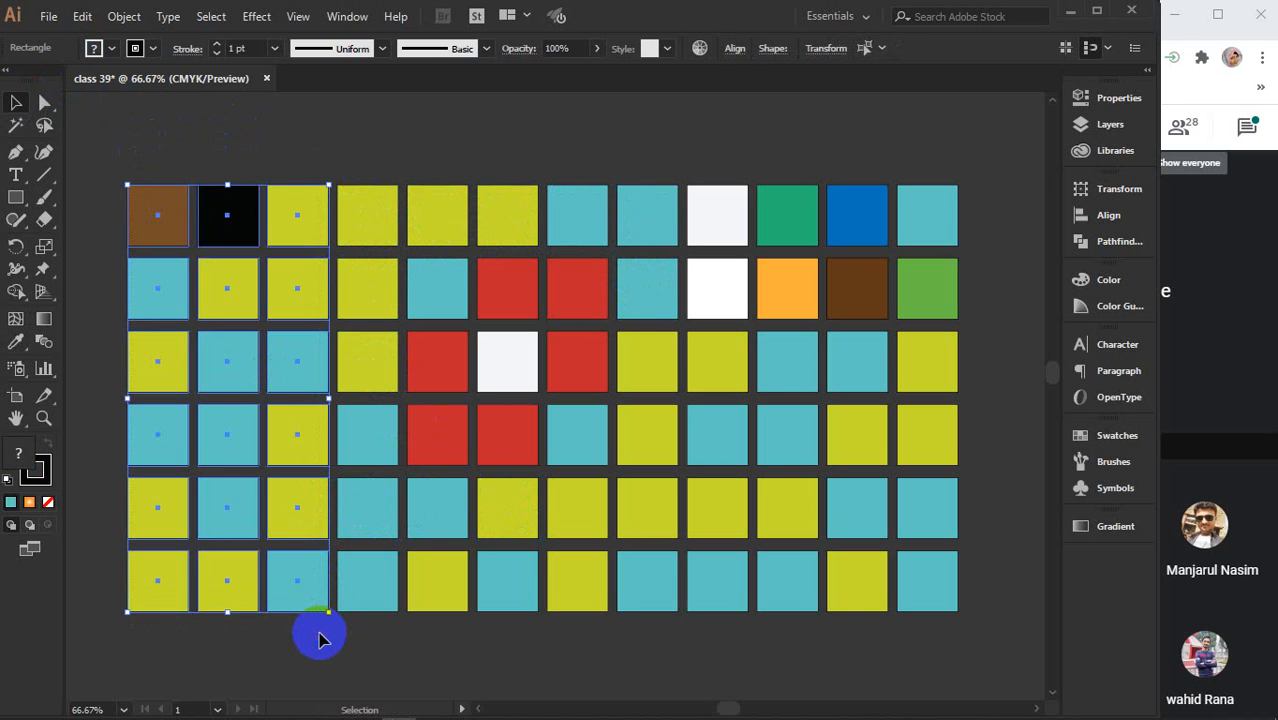
key(Delete)
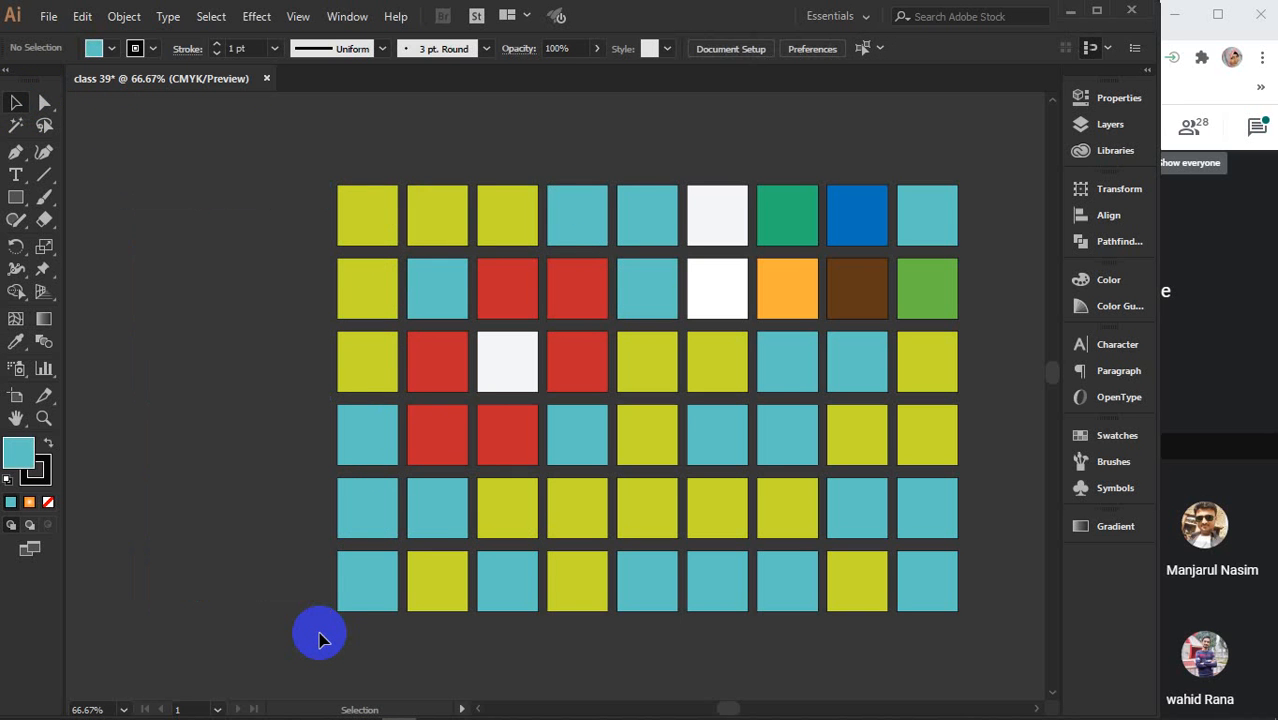
drag(296, 588, 959, 631)
key(Delete)
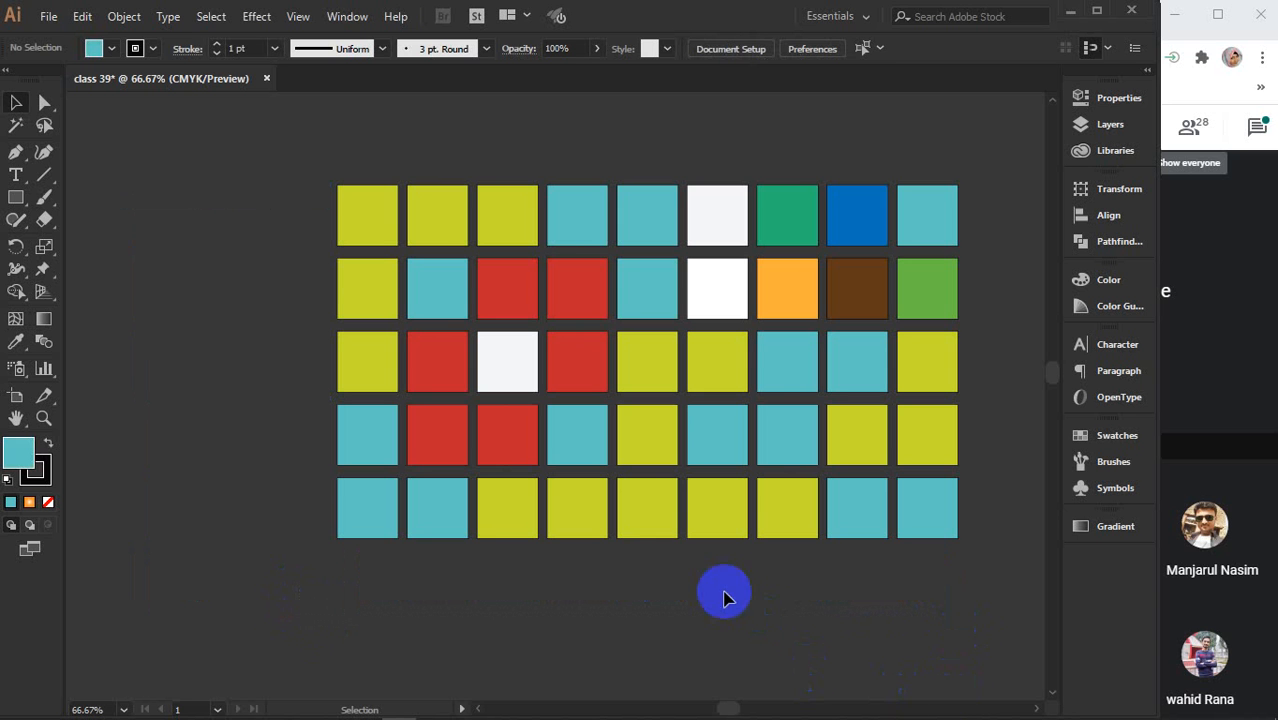
drag(724, 597, 947, 114)
key(Delete)
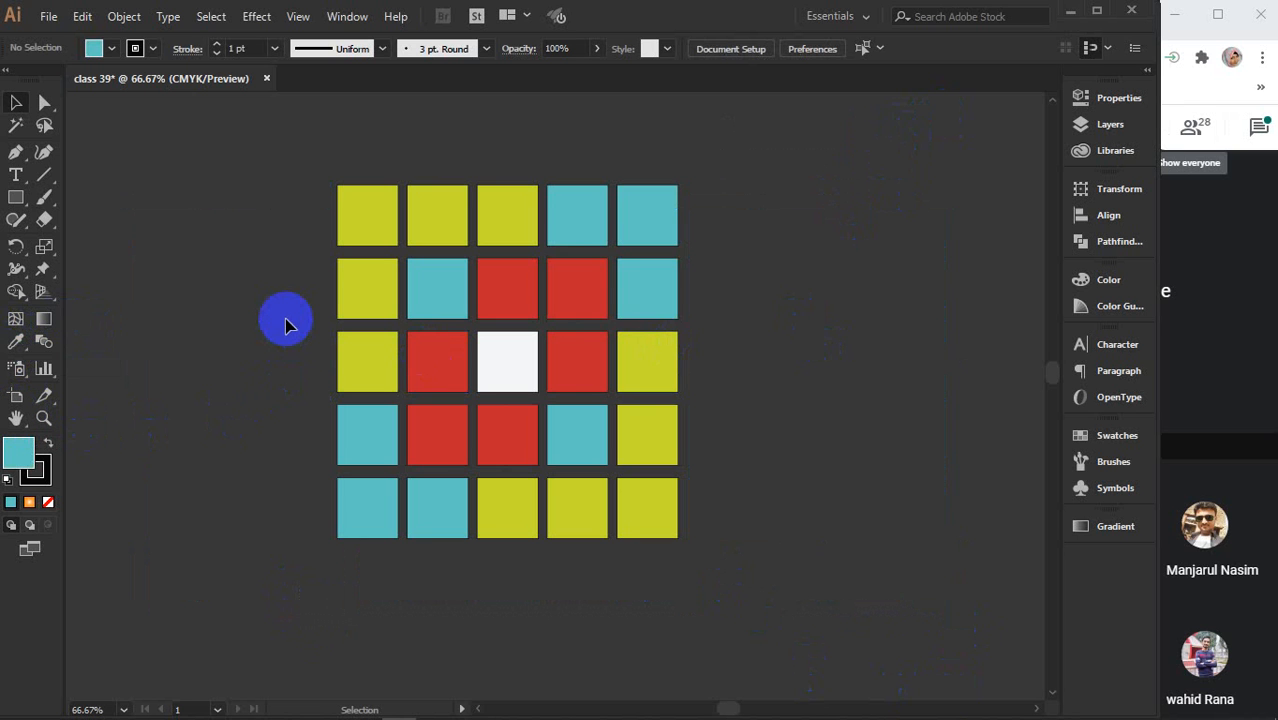
Examine the full canvas, the blank artboard and the surrounding area with the square grid by zooming and panning
scroll(328, 428, down, 8)
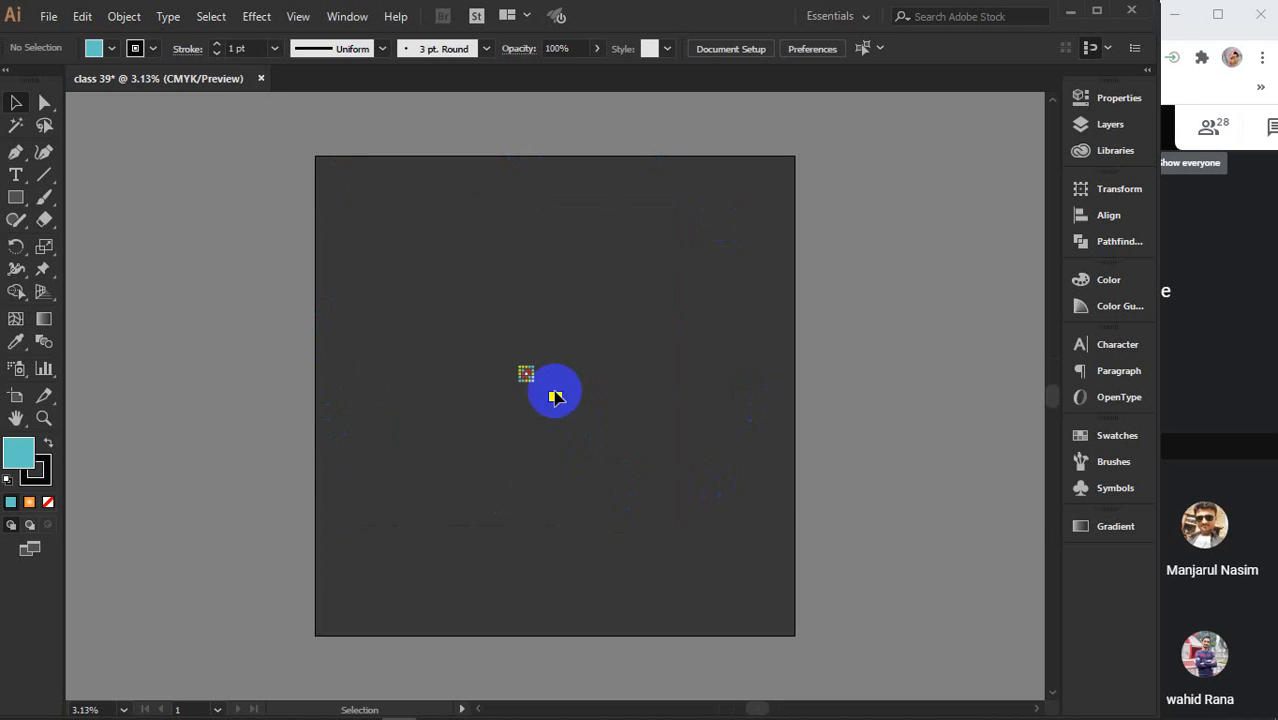
scroll(578, 401, up, 5)
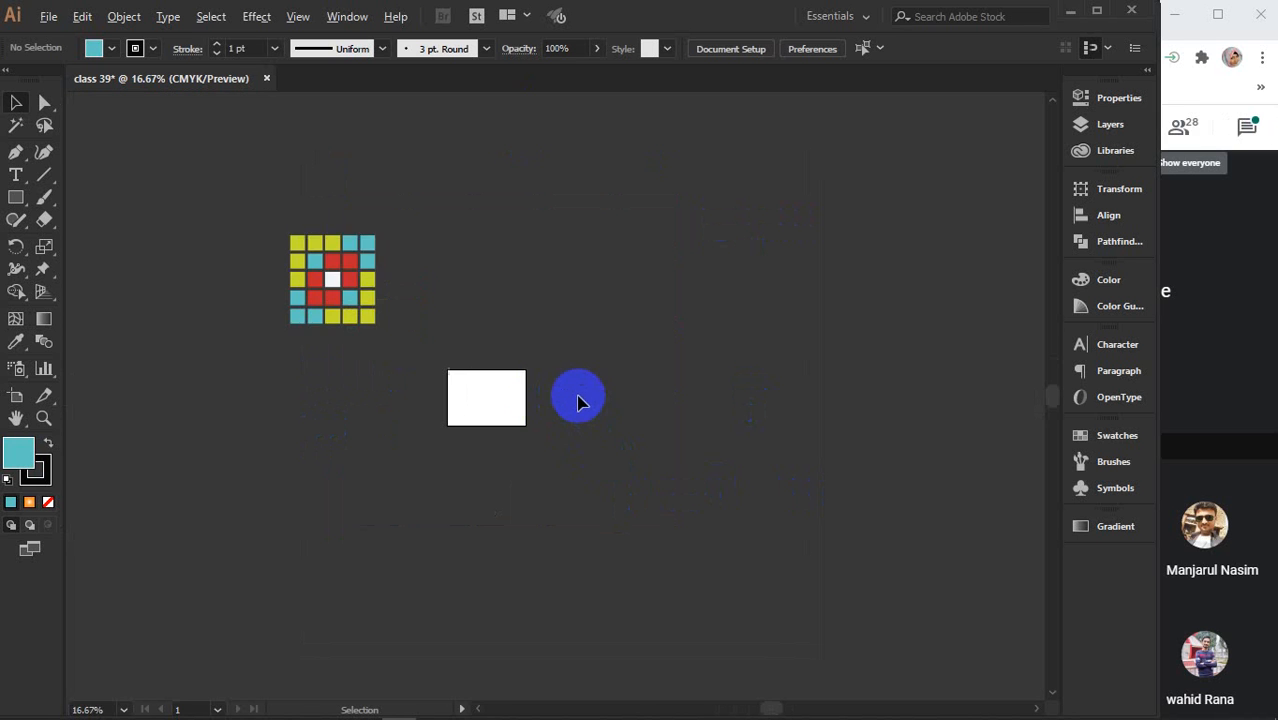
scroll(508, 394, up, 5)
drag(419, 419, 560, 410)
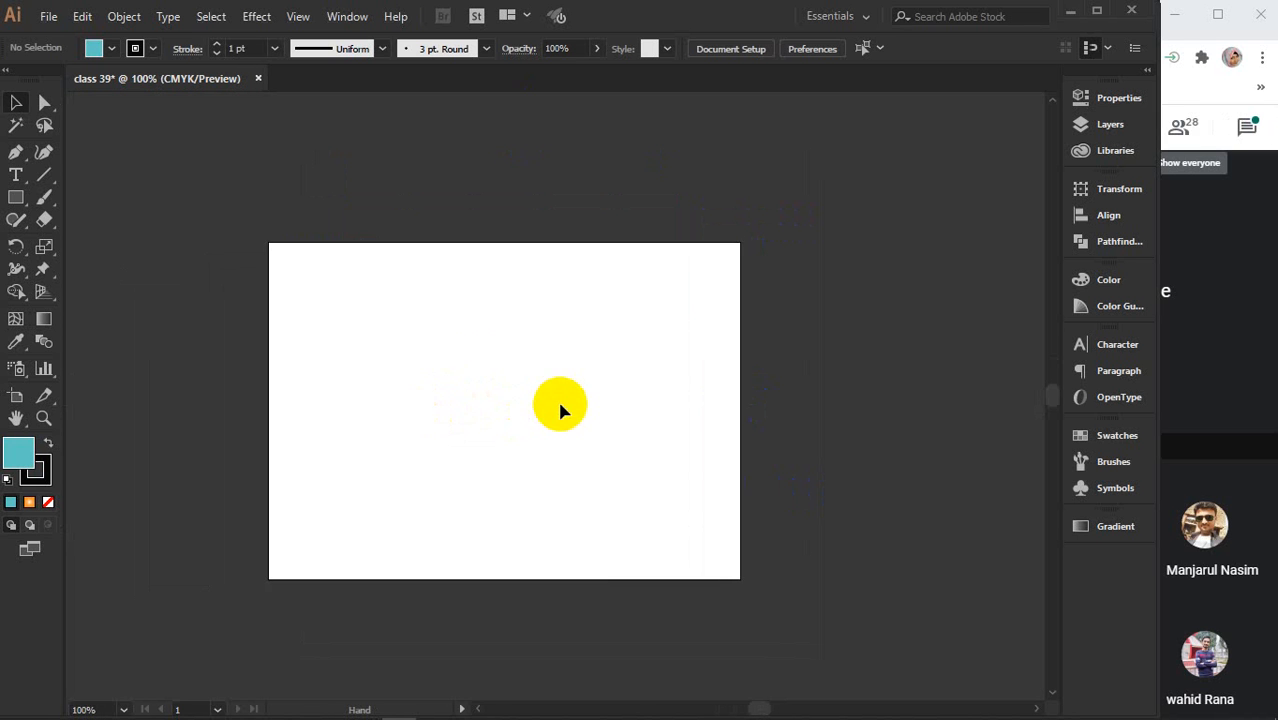
scroll(377, 328, up, 1)
scroll(575, 416, down, 2)
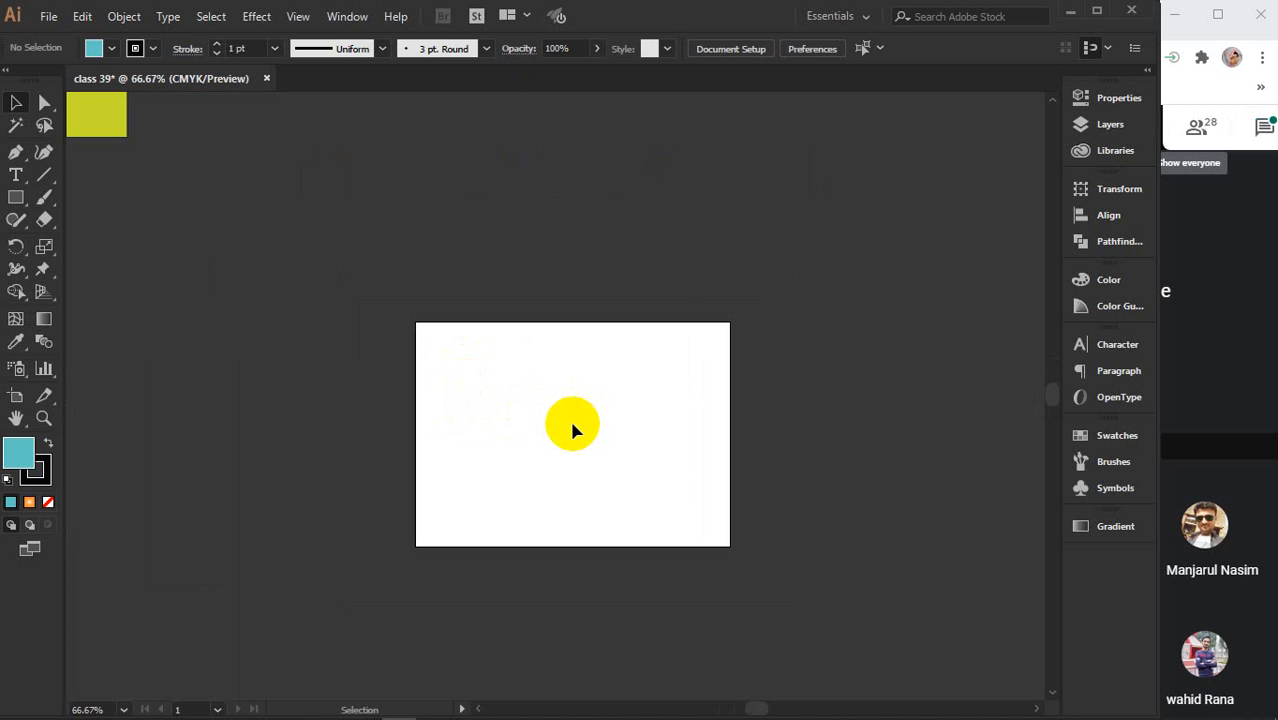
drag(394, 351, 622, 450)
drag(253, 261, 813, 360)
drag(421, 351, 710, 408)
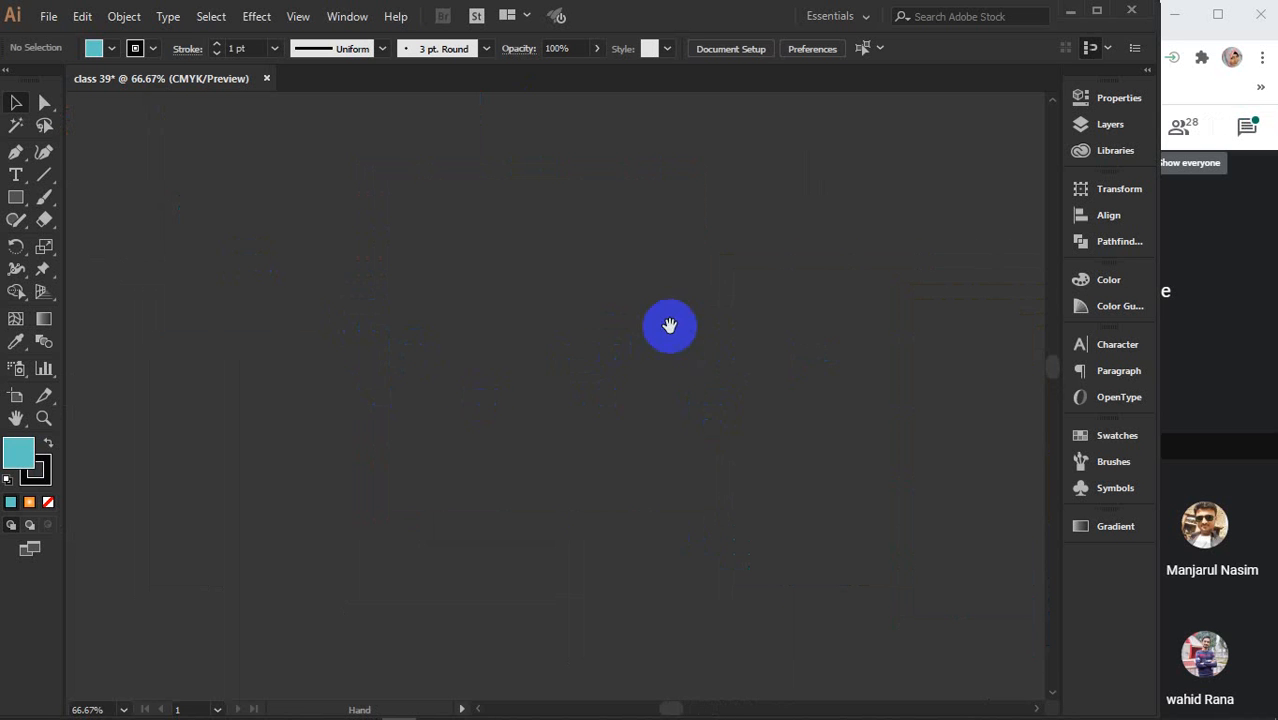
mouse_move(669, 326)
mouse_down()
mouse_move(511, 334)
mouse_move(425, 262)
mouse_move(588, 365)
mouse_move(626, 432)
mouse_up()
drag(523, 545, 673, 351)
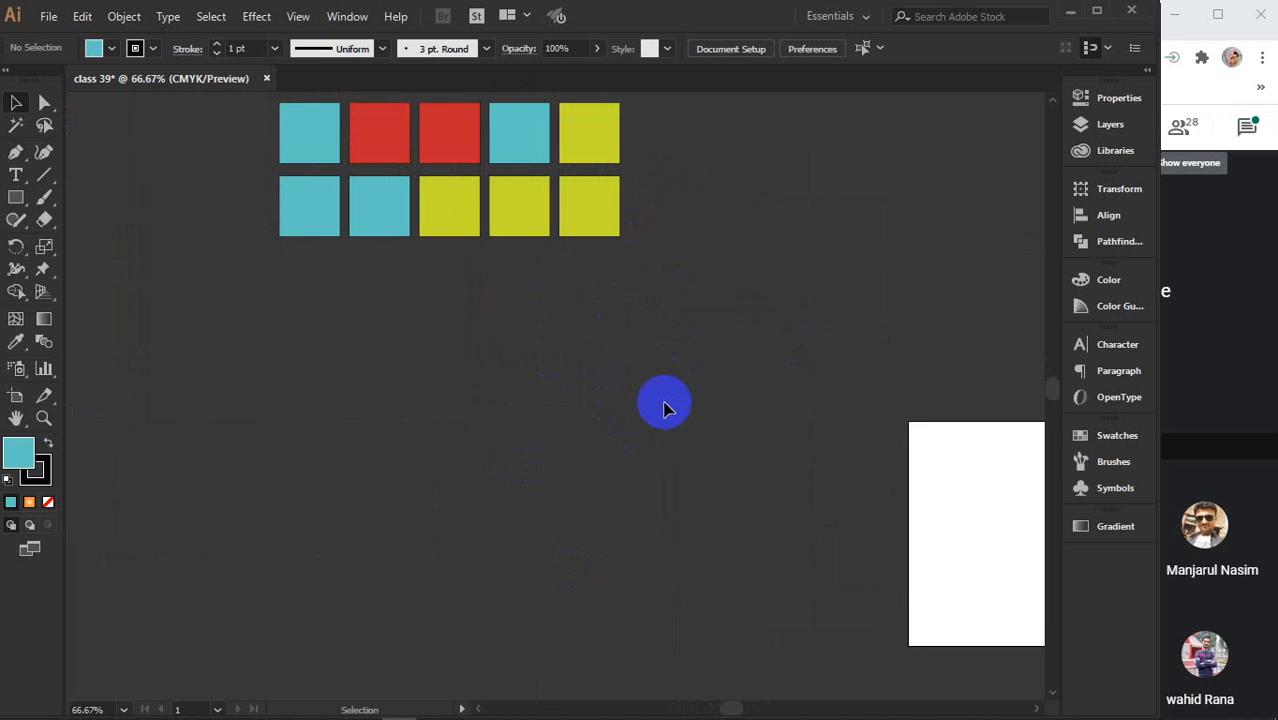
Pan to the five-by-five grid with the Hand tool and zoom the view to 50%
click(15, 418)
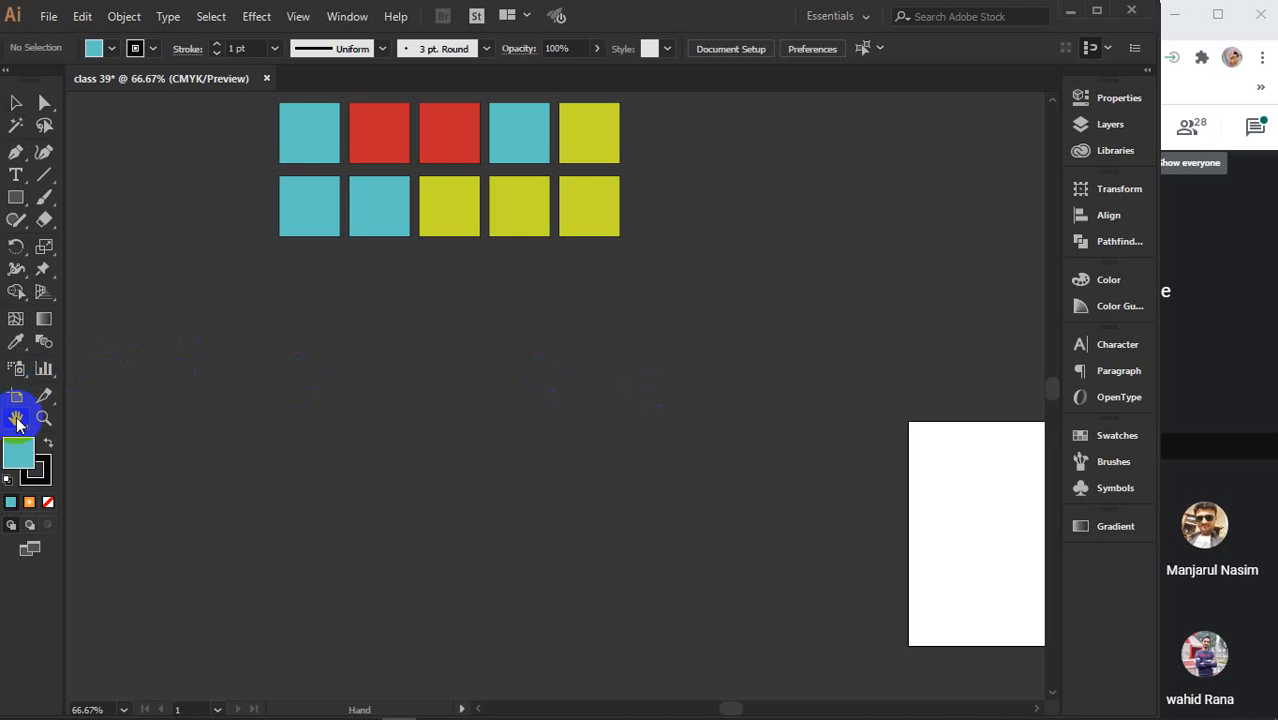
drag(517, 327, 639, 473)
drag(659, 271, 499, 447)
drag(386, 297, 588, 423)
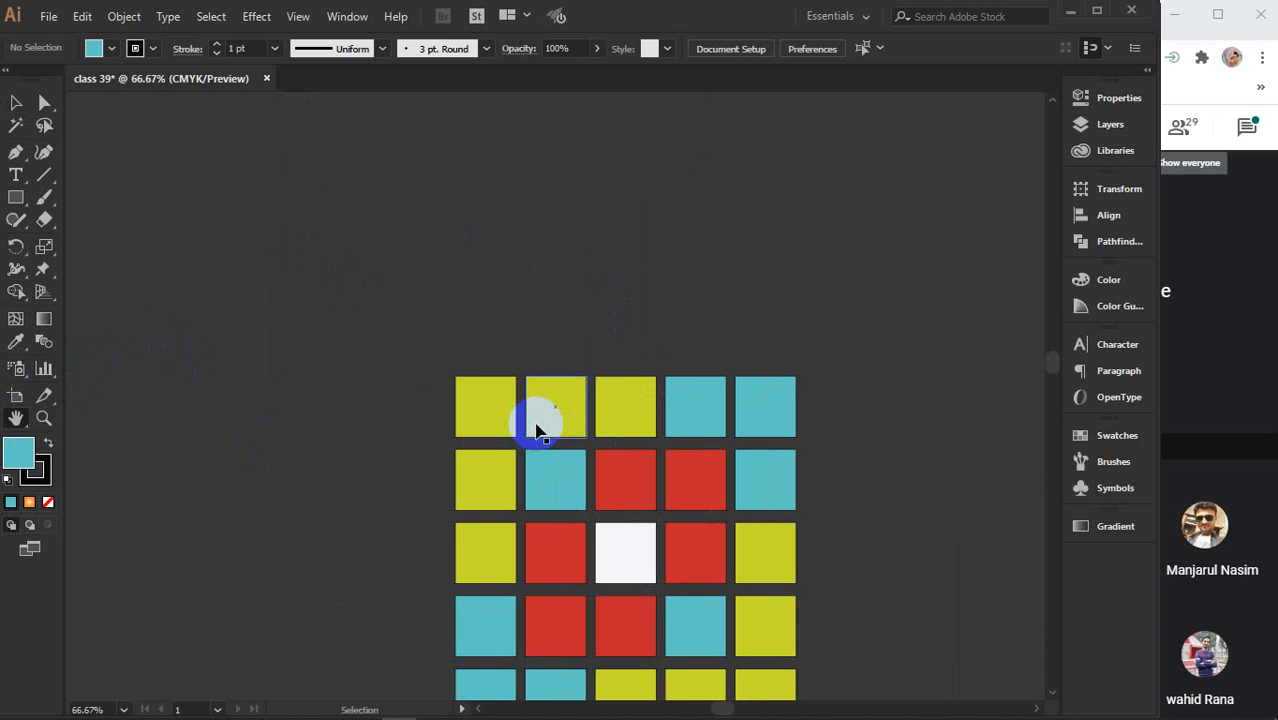
key(ctrl+equal)
key(ctrl+equal)
key(ctrl+minus)
key(ctrl+minus)
key(ctrl+minus)
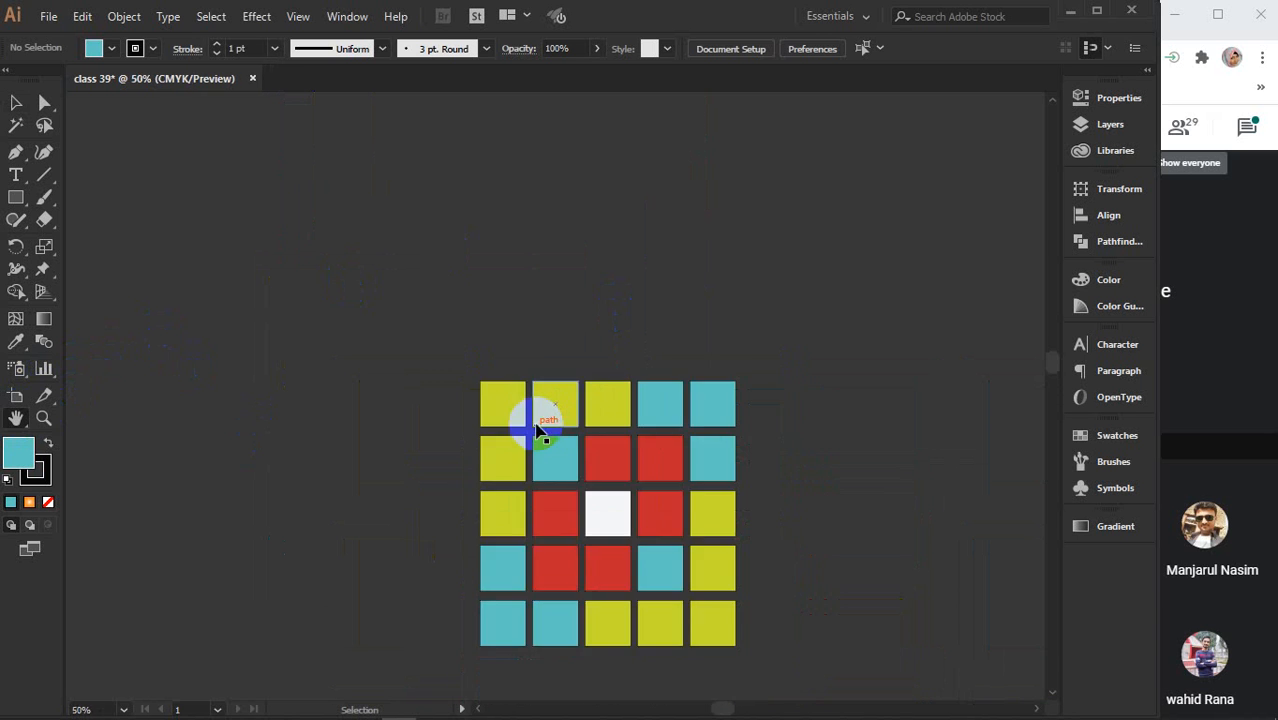
Activate the Artboard tool on the blank artboard and show its artboard properties
key(v)
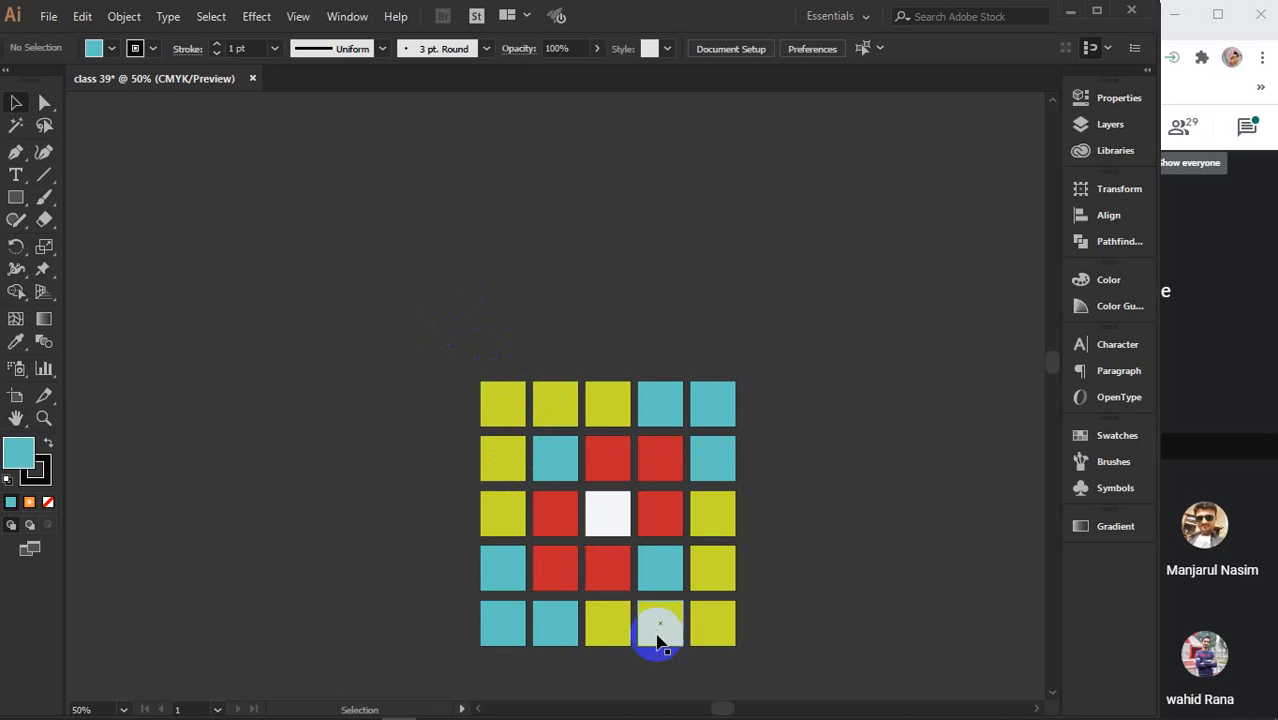
drag(660, 624, 502, 377)
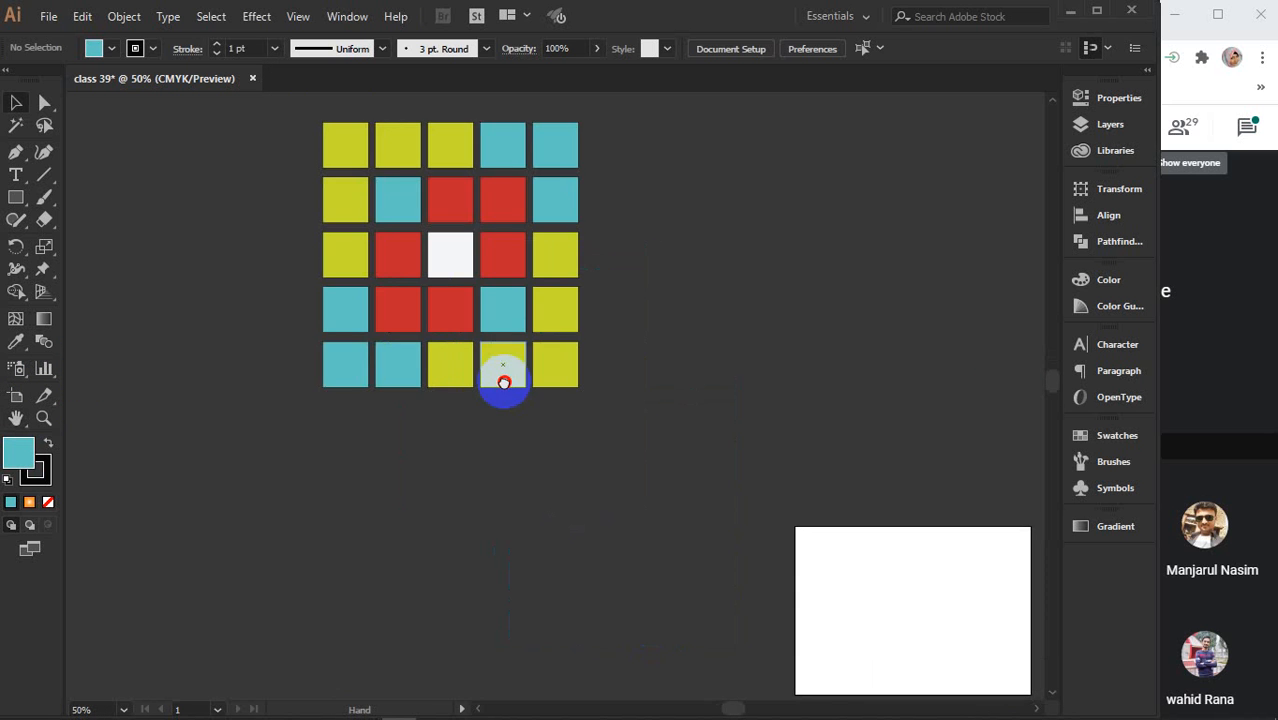
drag(639, 557, 530, 382)
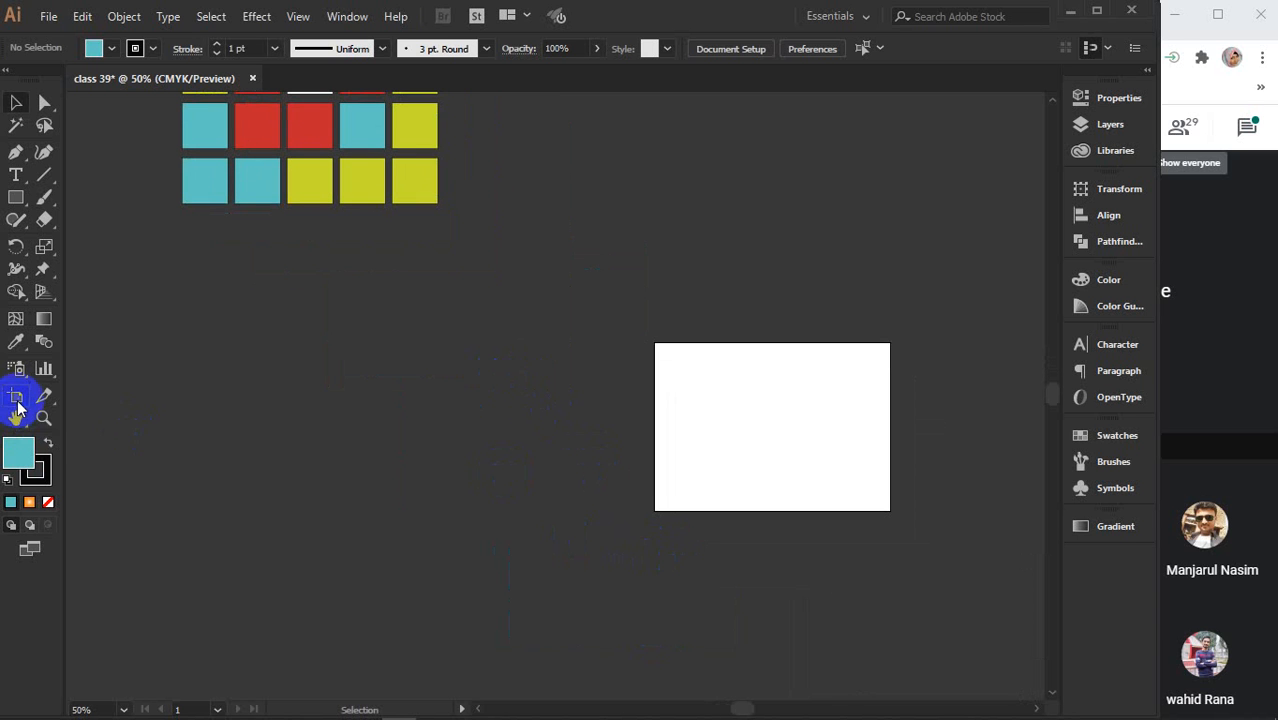
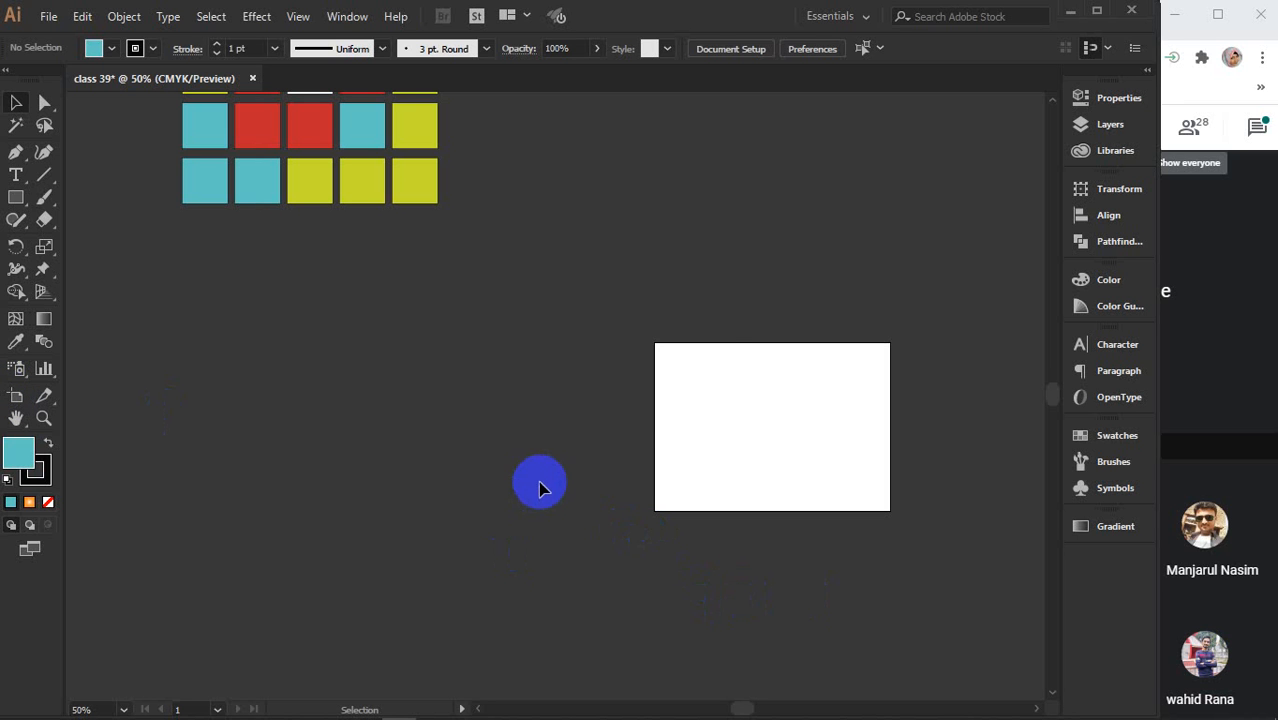
click(697, 342)
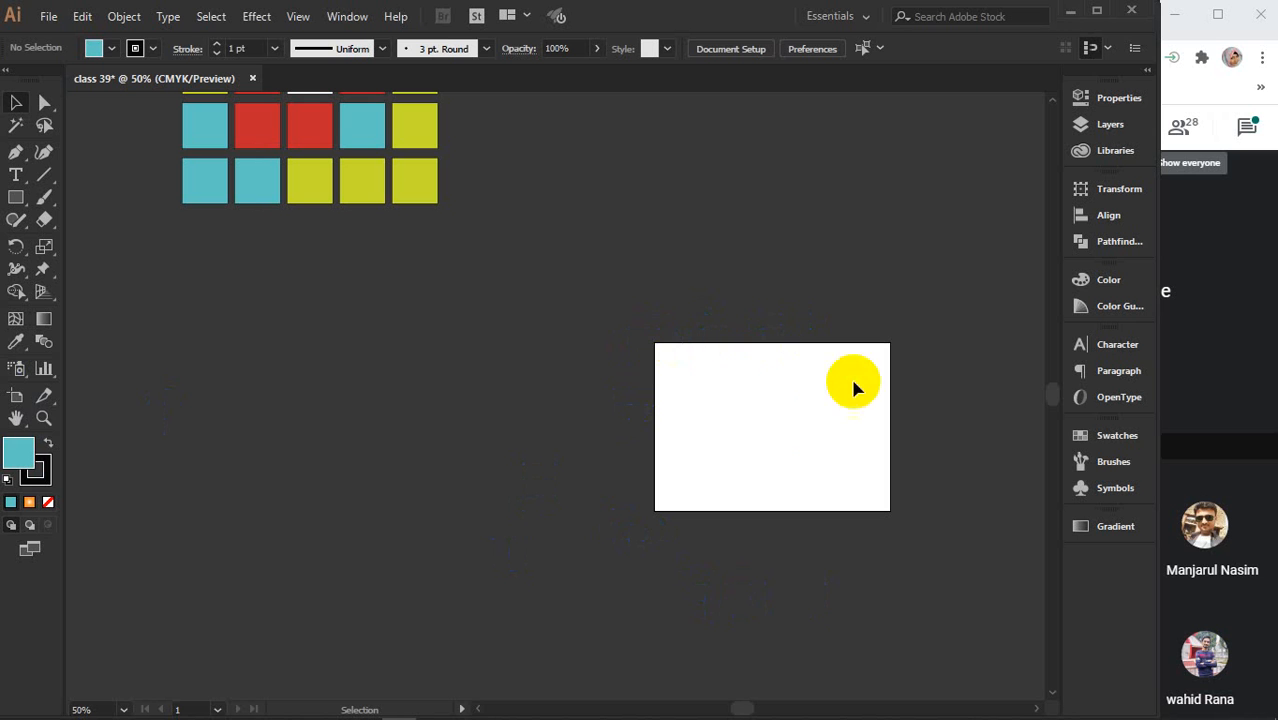
click(13, 398)
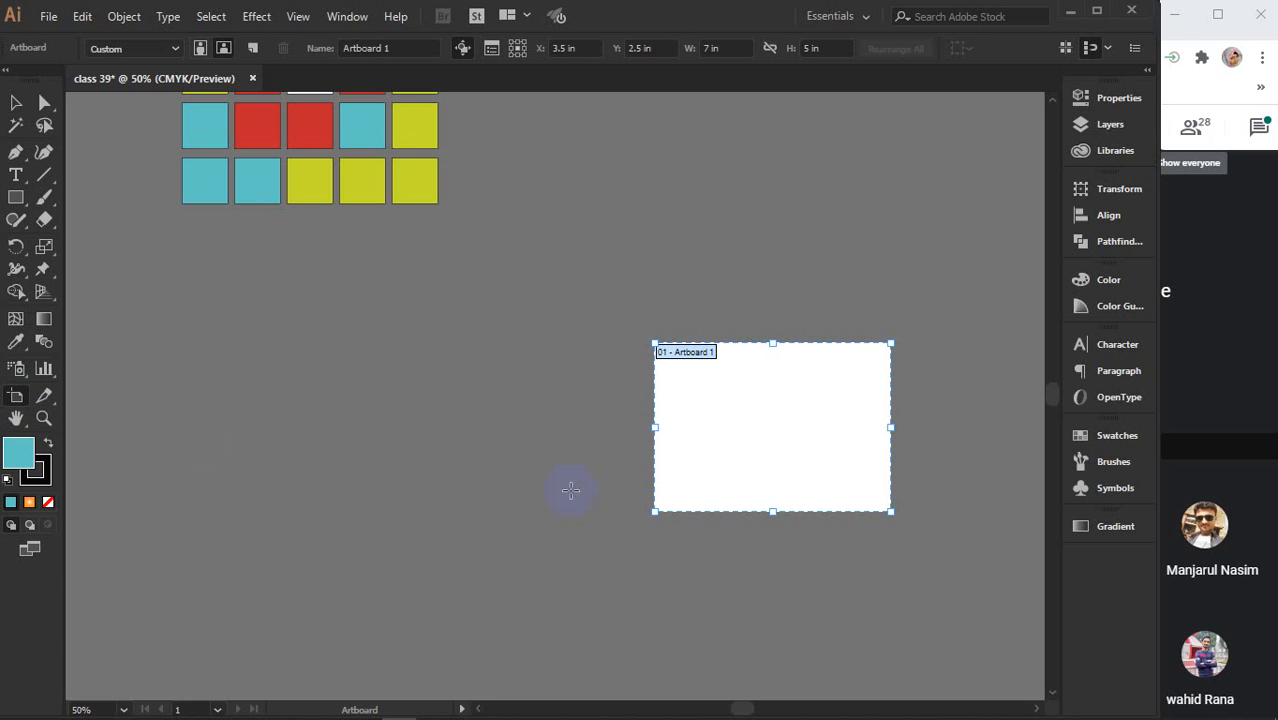
click(1112, 99)
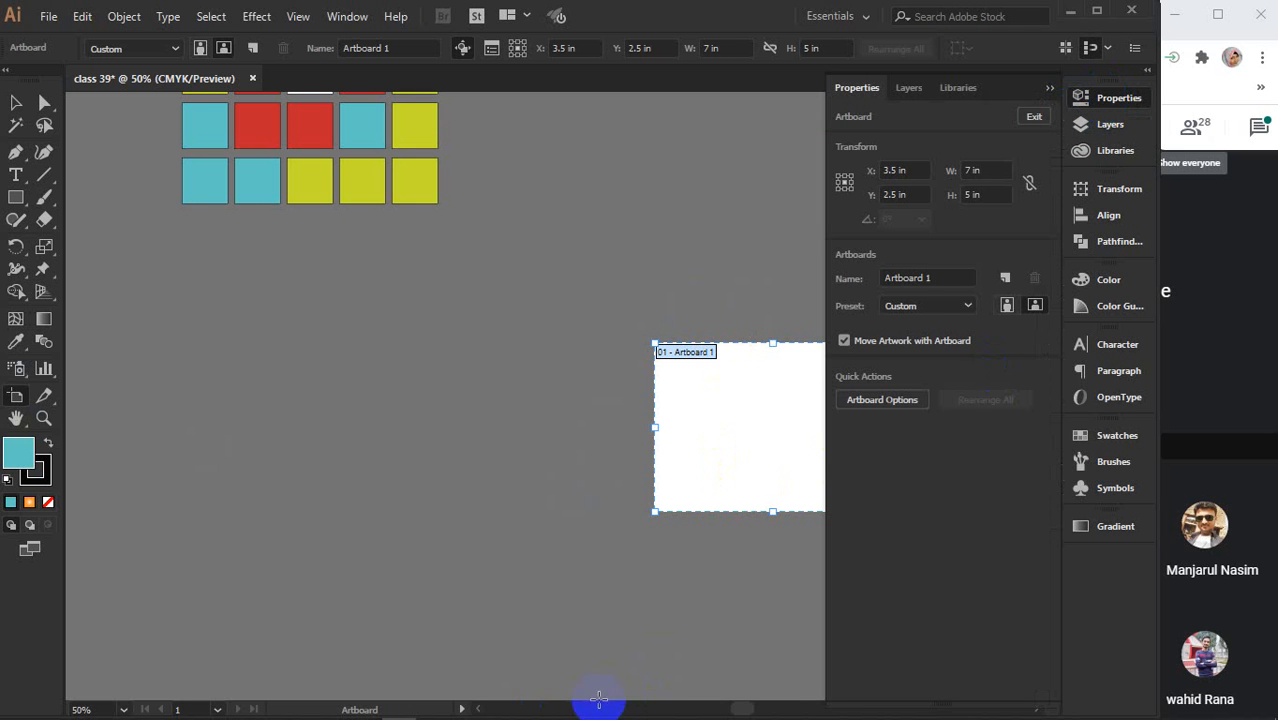
drag(738, 710, 752, 706)
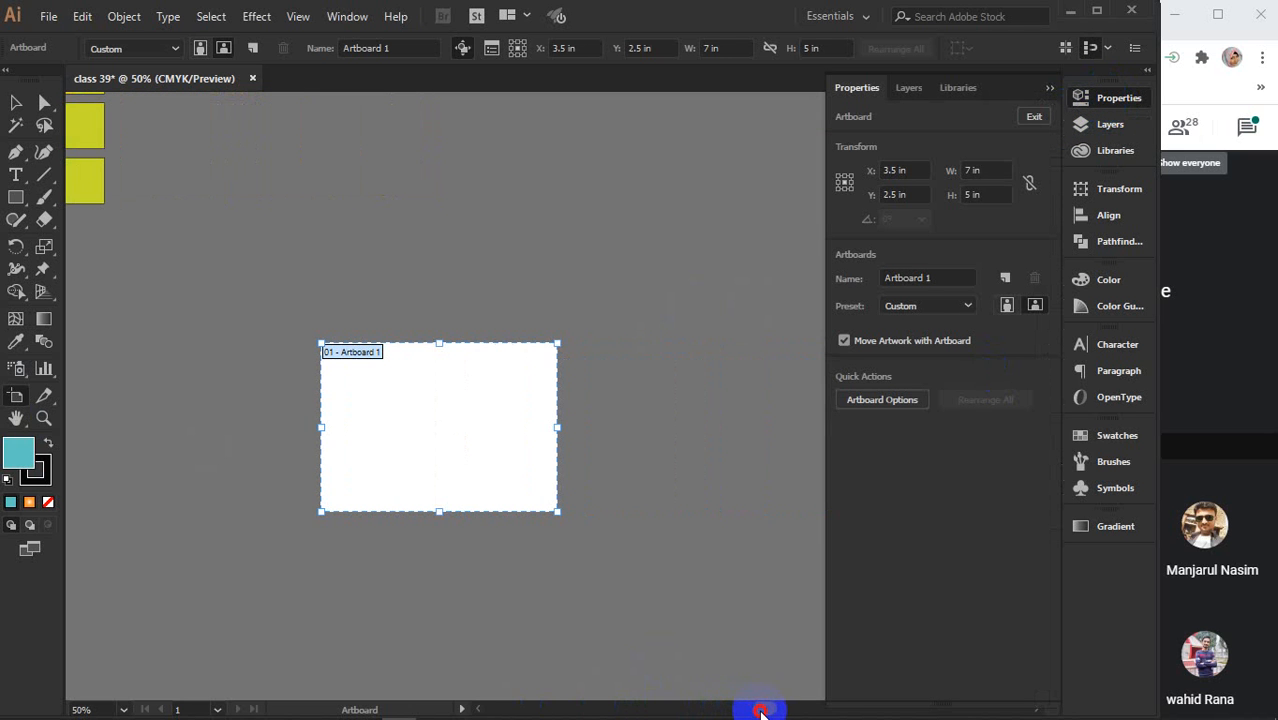
Set the artboard's width to 8.5 in and its height to 11 in
click(988, 171)
drag(988, 171, 945, 175)
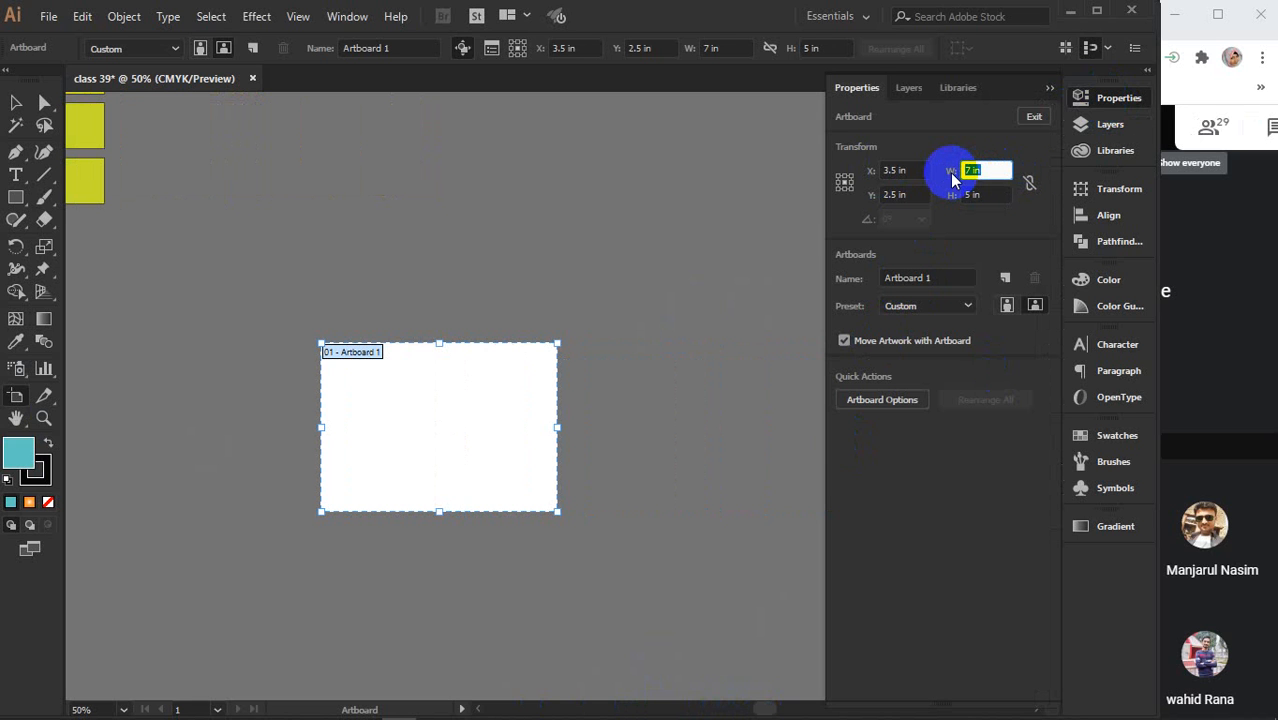
text(8.5)
click(986, 194)
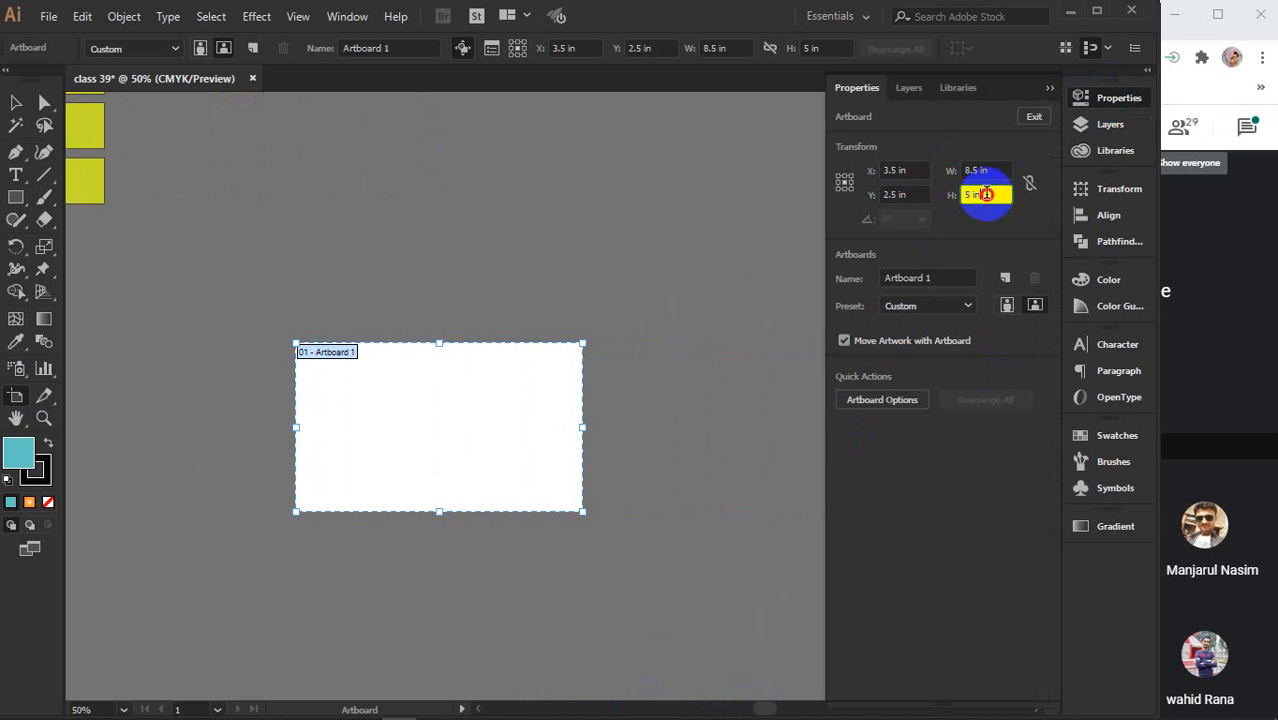
text(11)
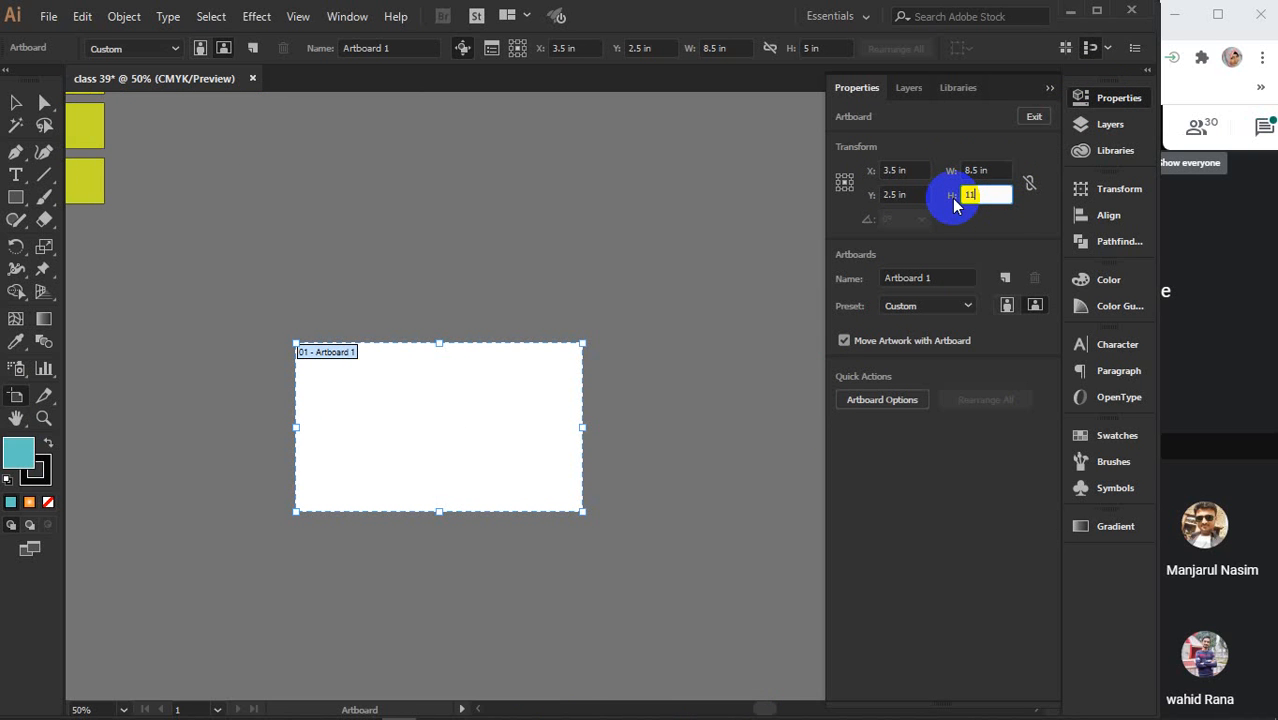
key(Return)
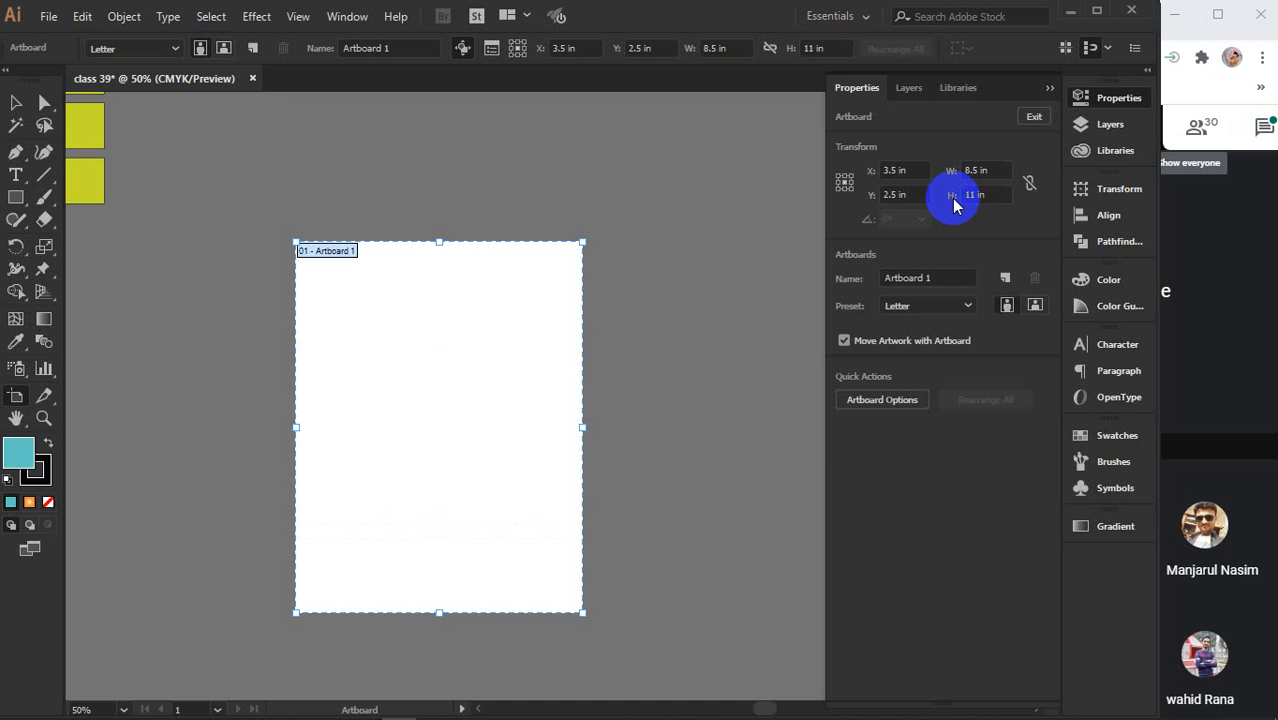
Resize the artboard to 7 in wide and 5 in high
click(998, 170)
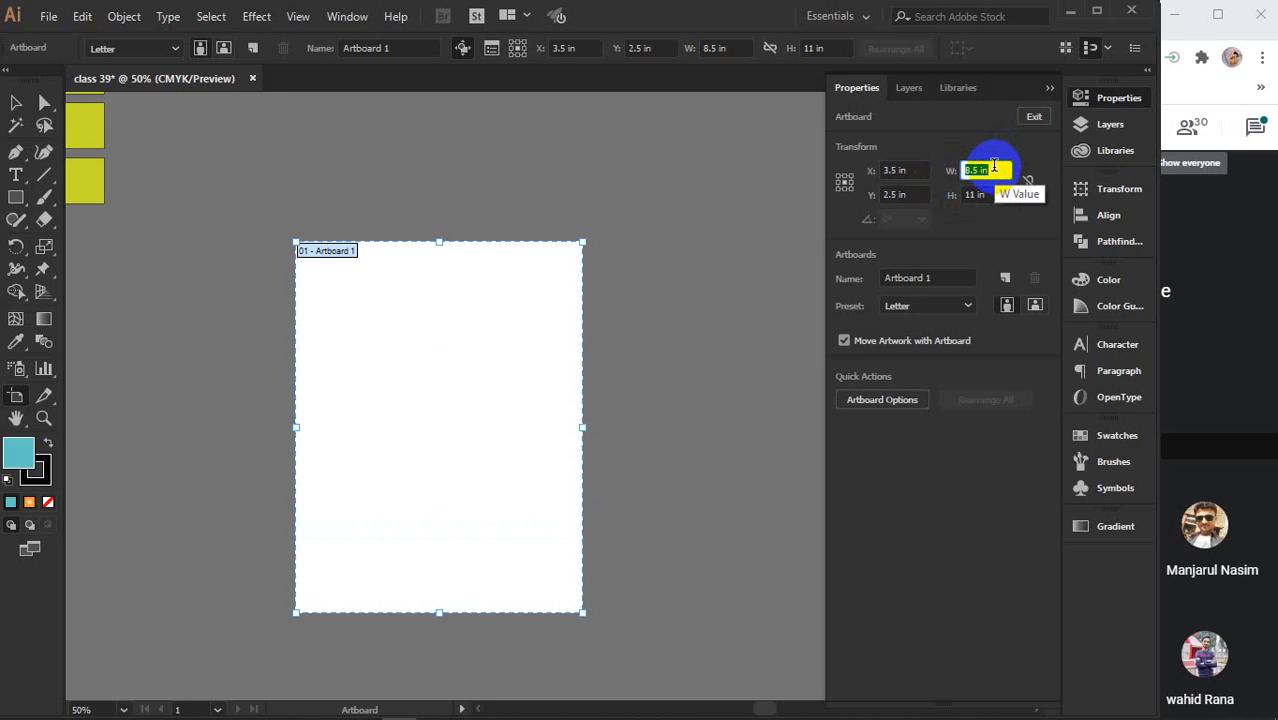
text(7)
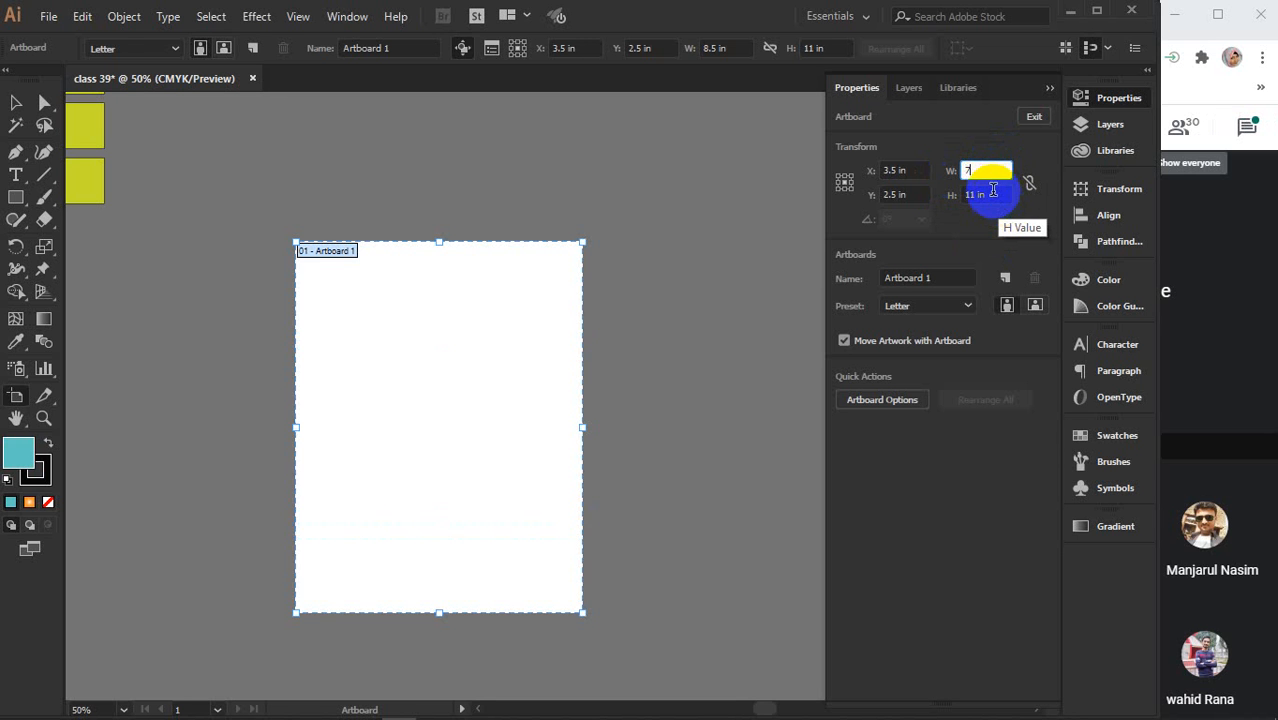
key(Tab)
text(5)
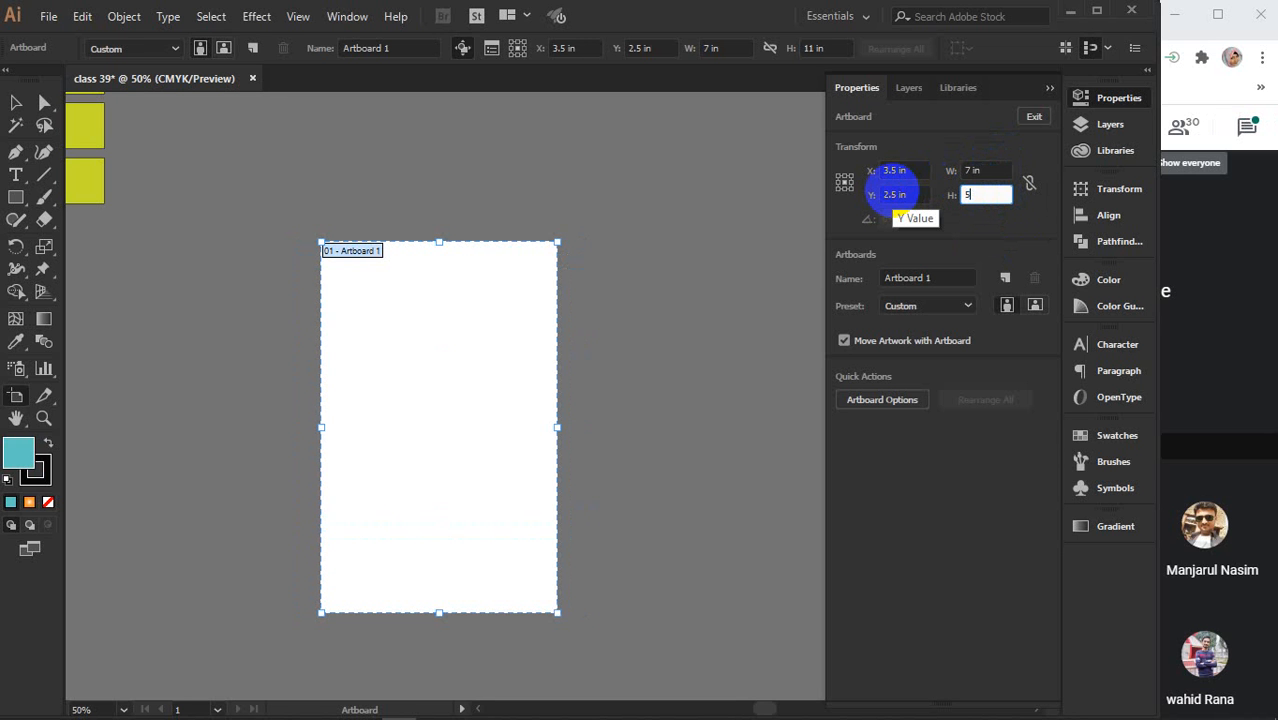
key(Return)
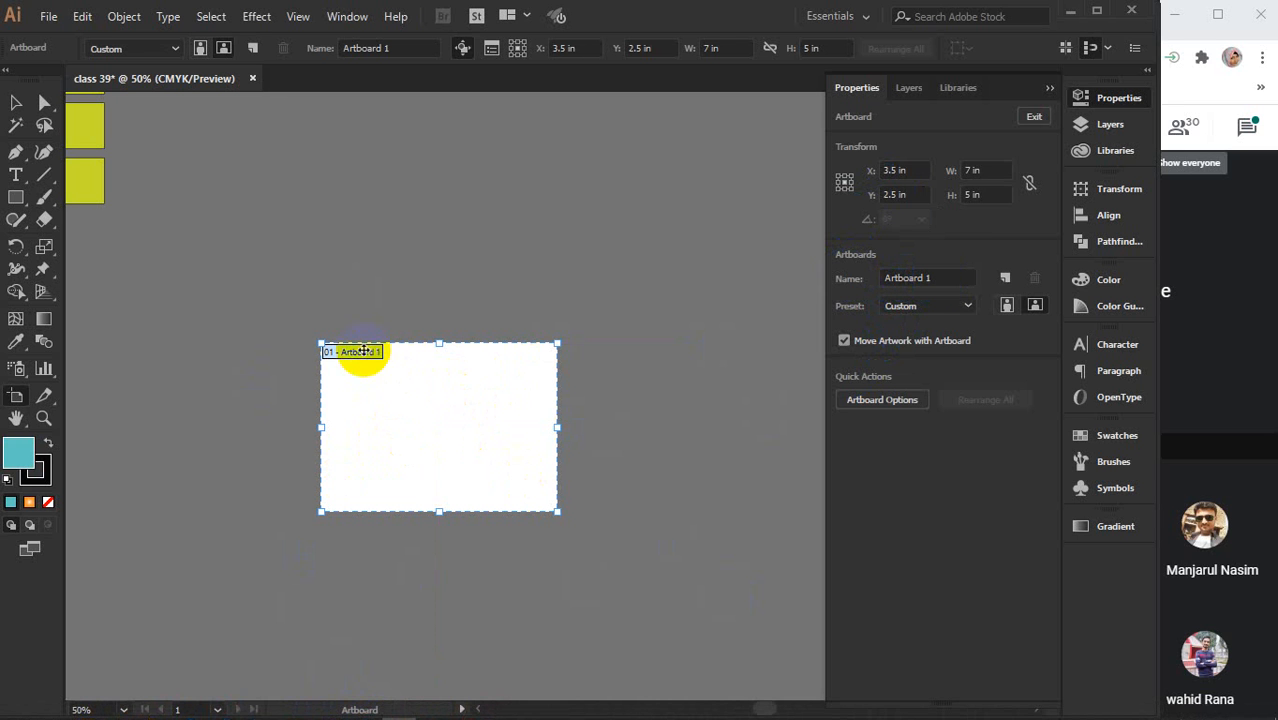
click(938, 278)
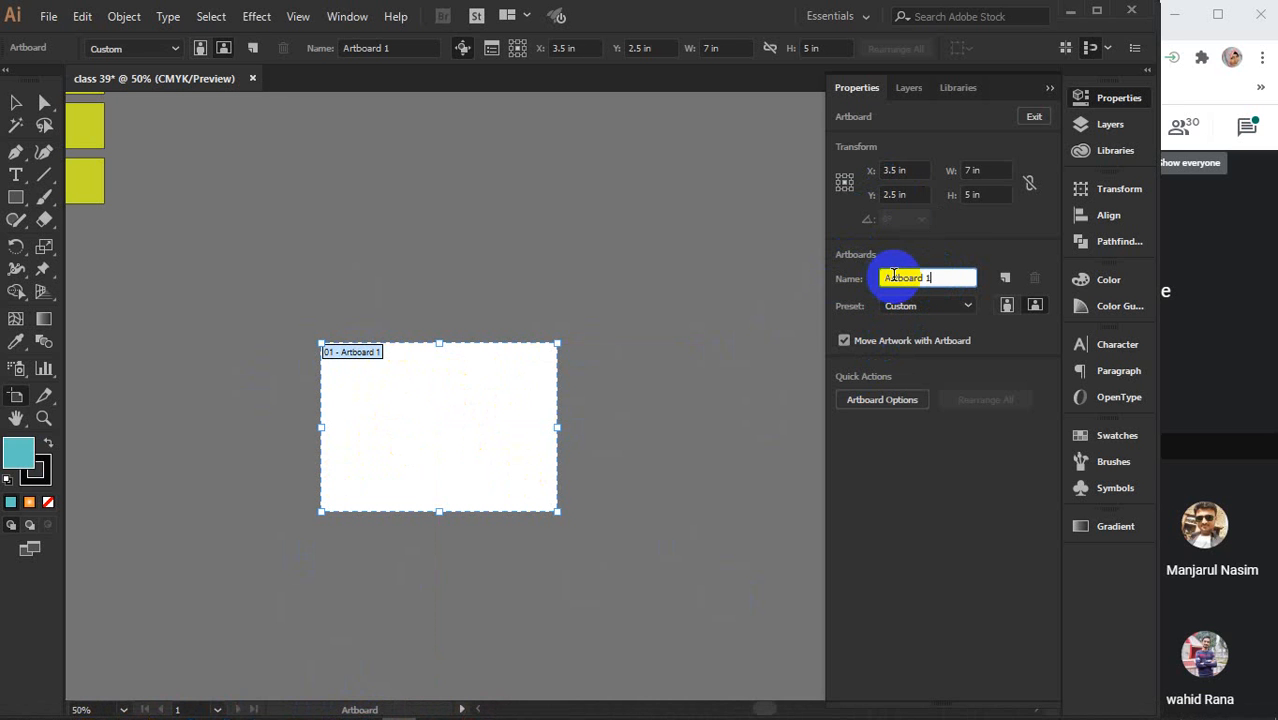
click(930, 306)
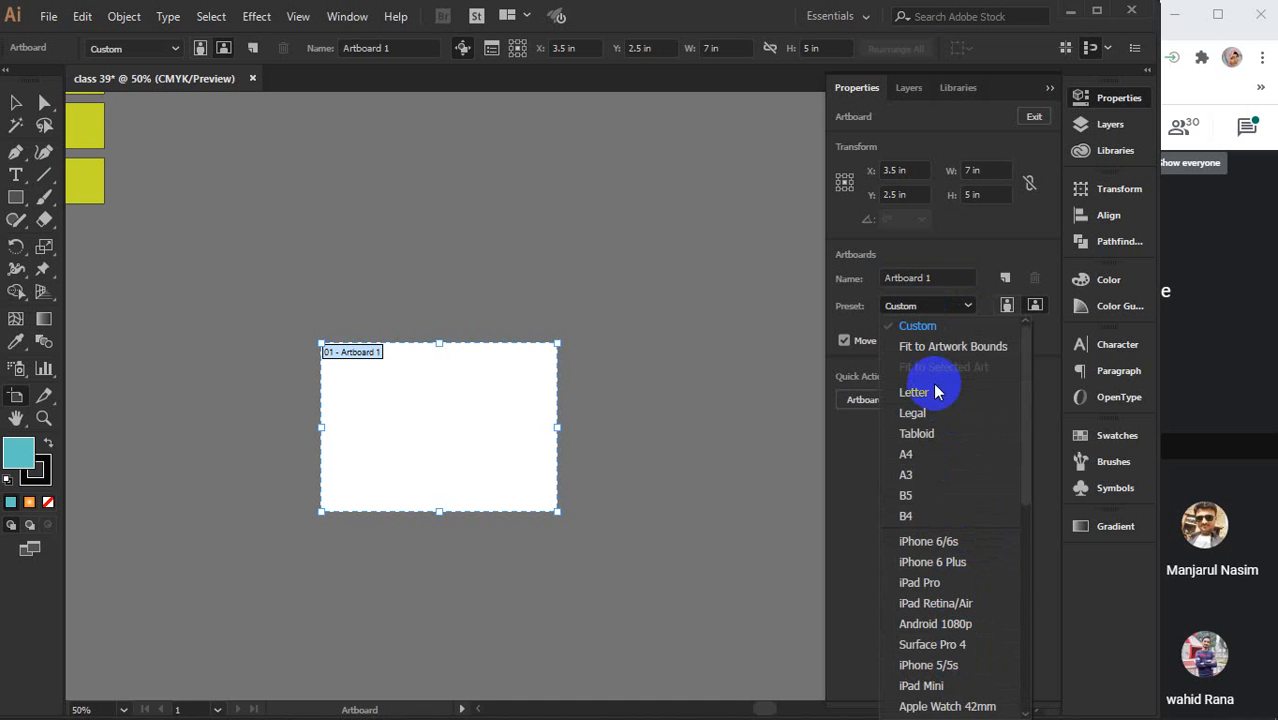
click(941, 303)
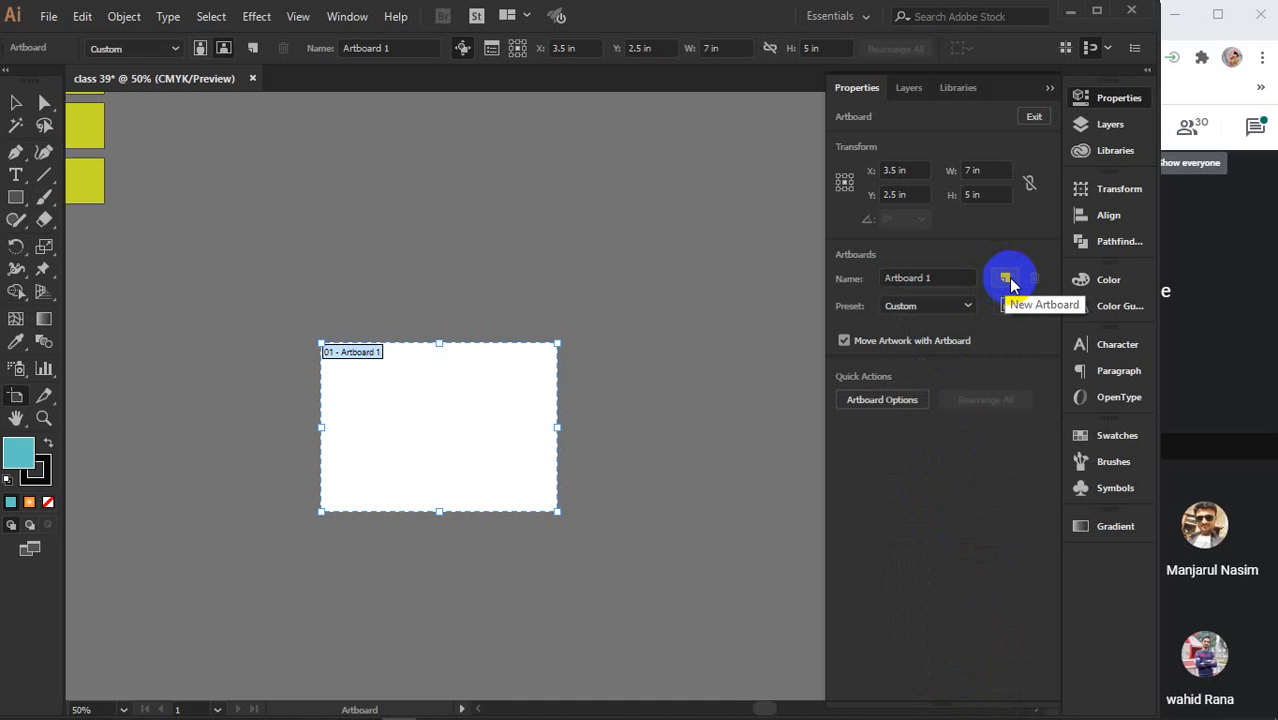
Add four new artboards of the same size in a row beside the first one
click(1005, 278)
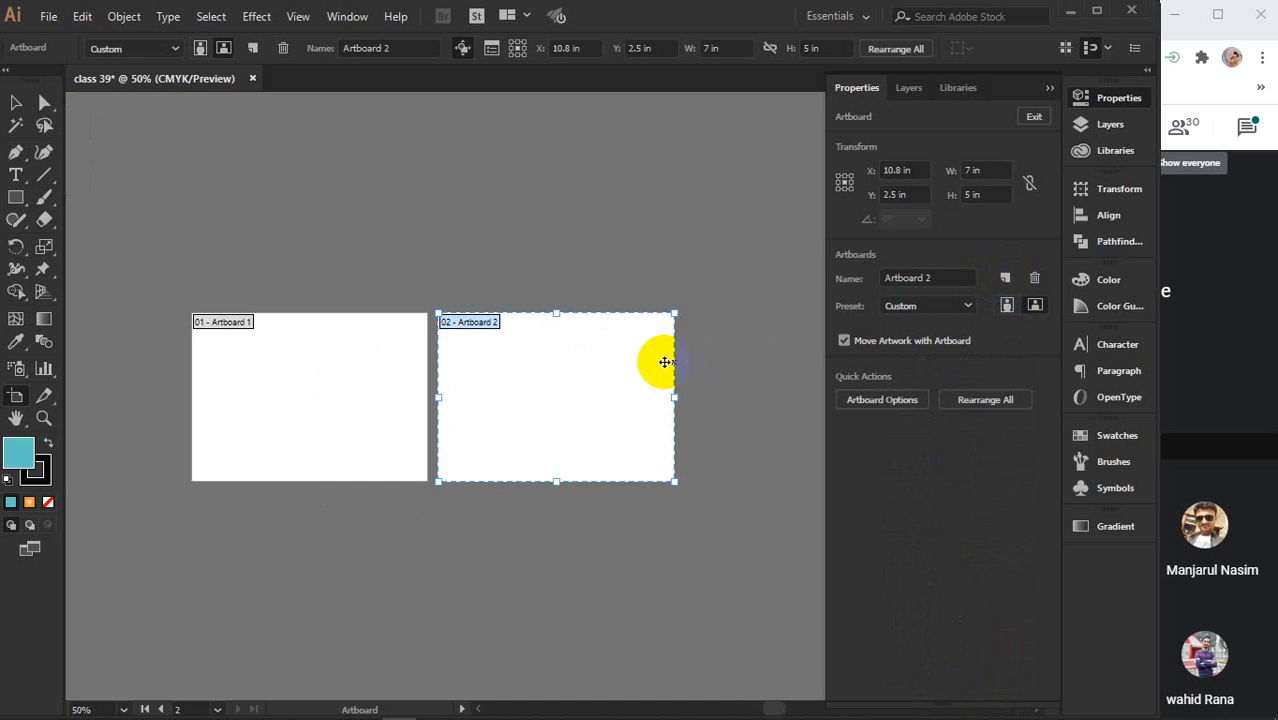
click(1005, 278)
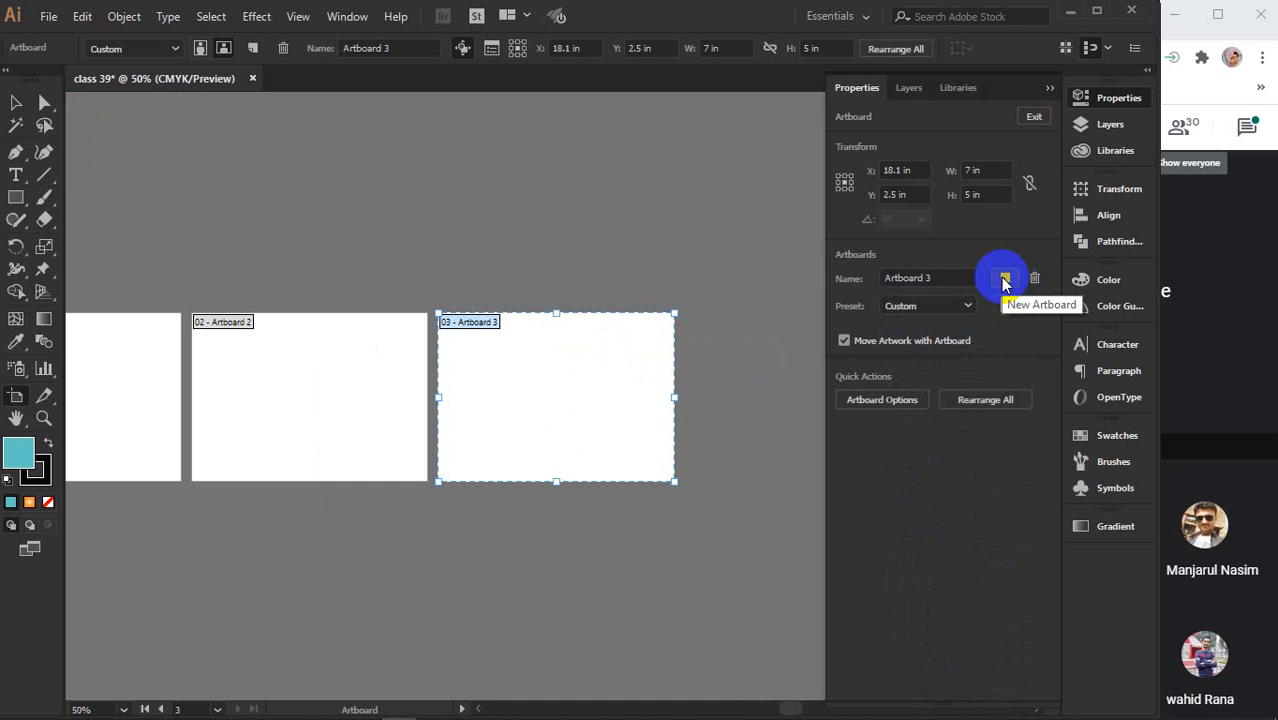
click(1005, 278)
click(1005, 278)
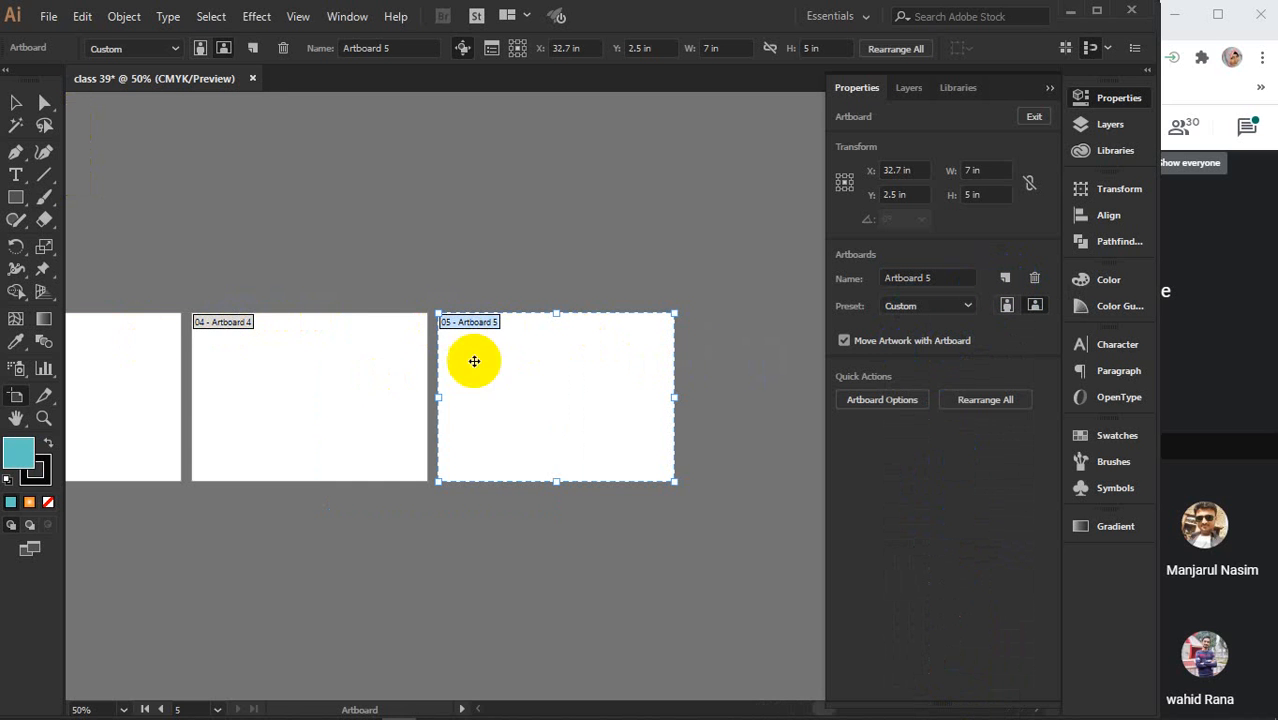
Delete the last two artboards in the row, the fifth and the fourth
click(1035, 278)
click(224, 324)
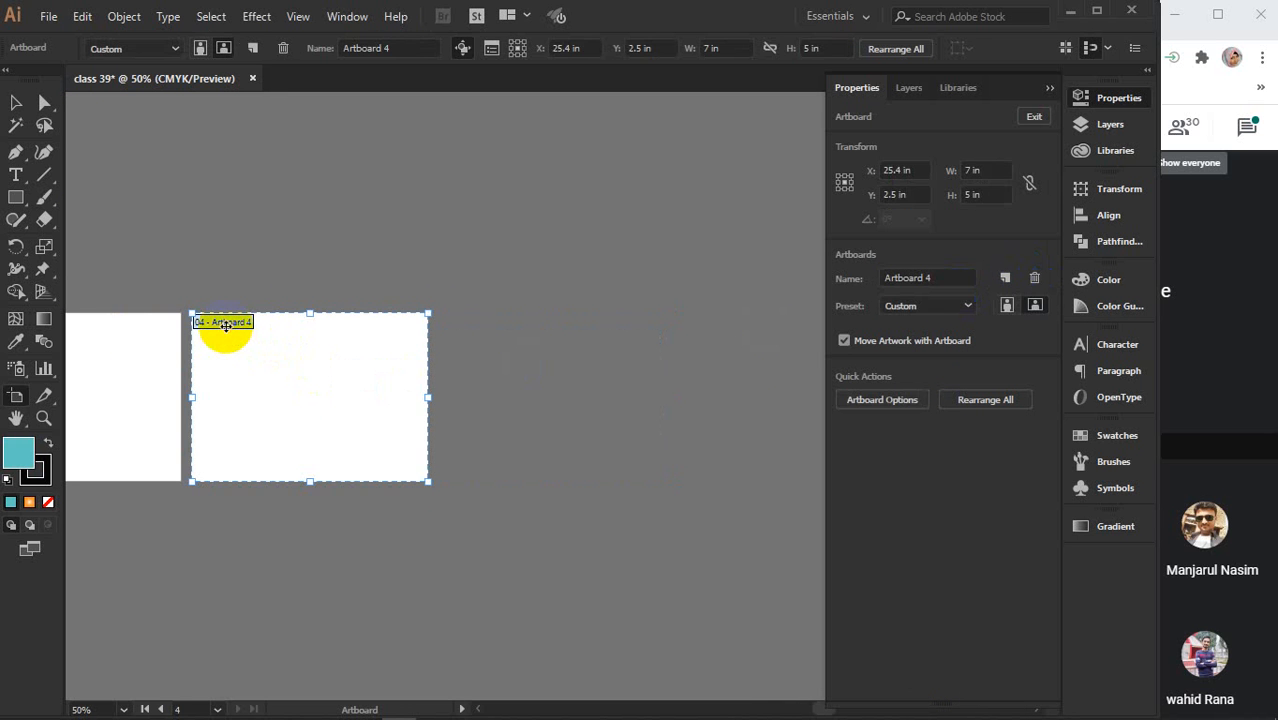
key(Delete)
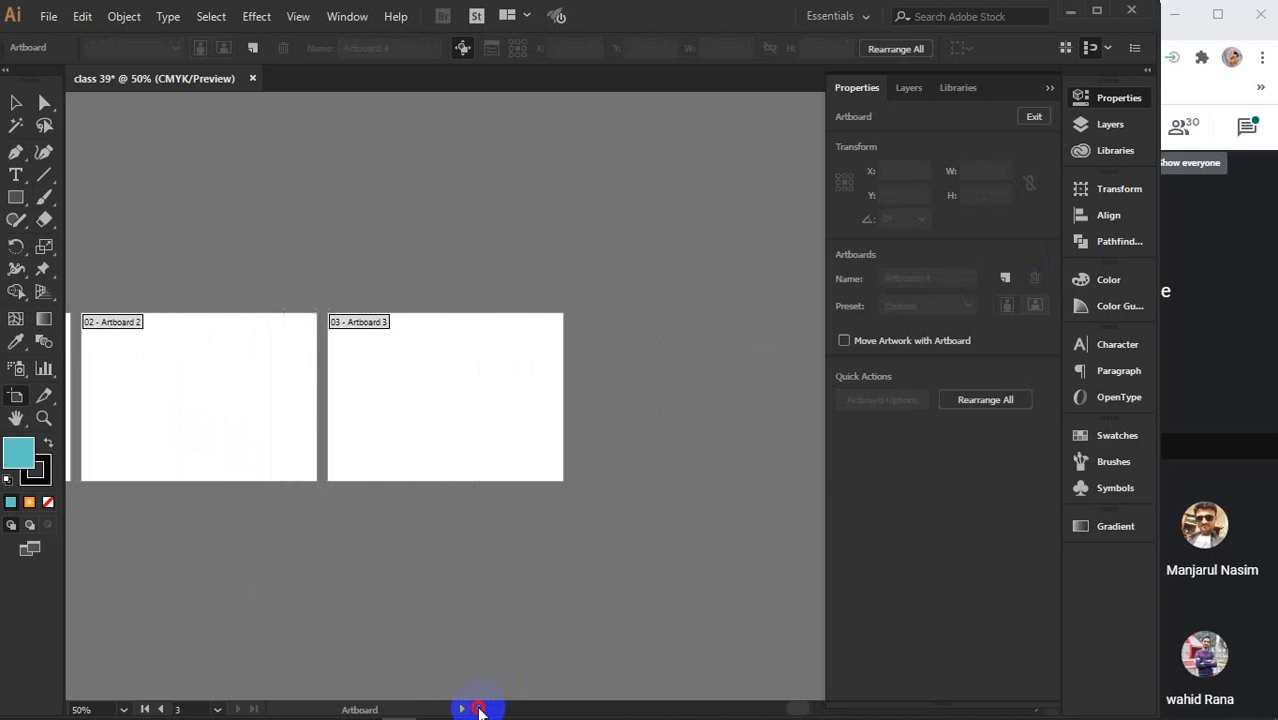
Select the third artboard and reduce its width to 6 in
click(479, 709)
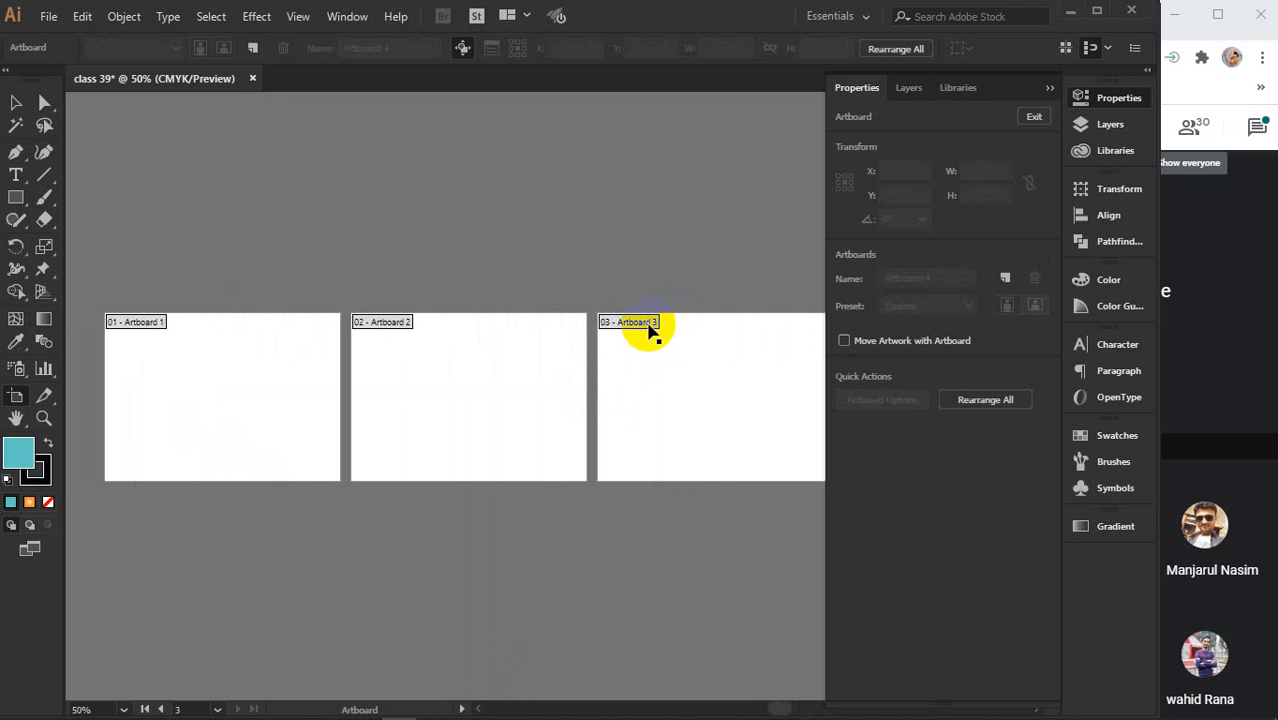
click(645, 327)
click(972, 170)
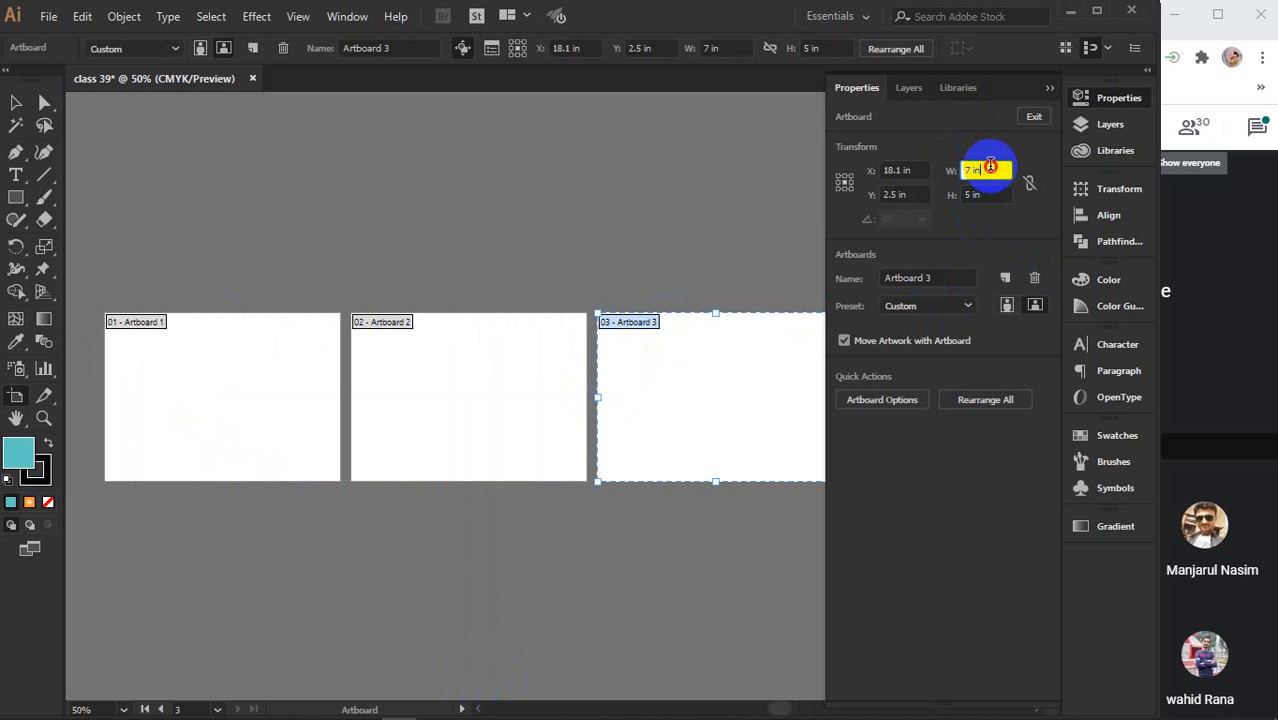
text(14)
key(Return)
key(Up)
key(Up)
key(Up)
key(Up)
key(Down)
key(Down)
key(Down)
key(Down)
key(Down)
key(Down)
key(Down)
key(Down)
key(Down)
key(Down)
key(Down)
key(Down)
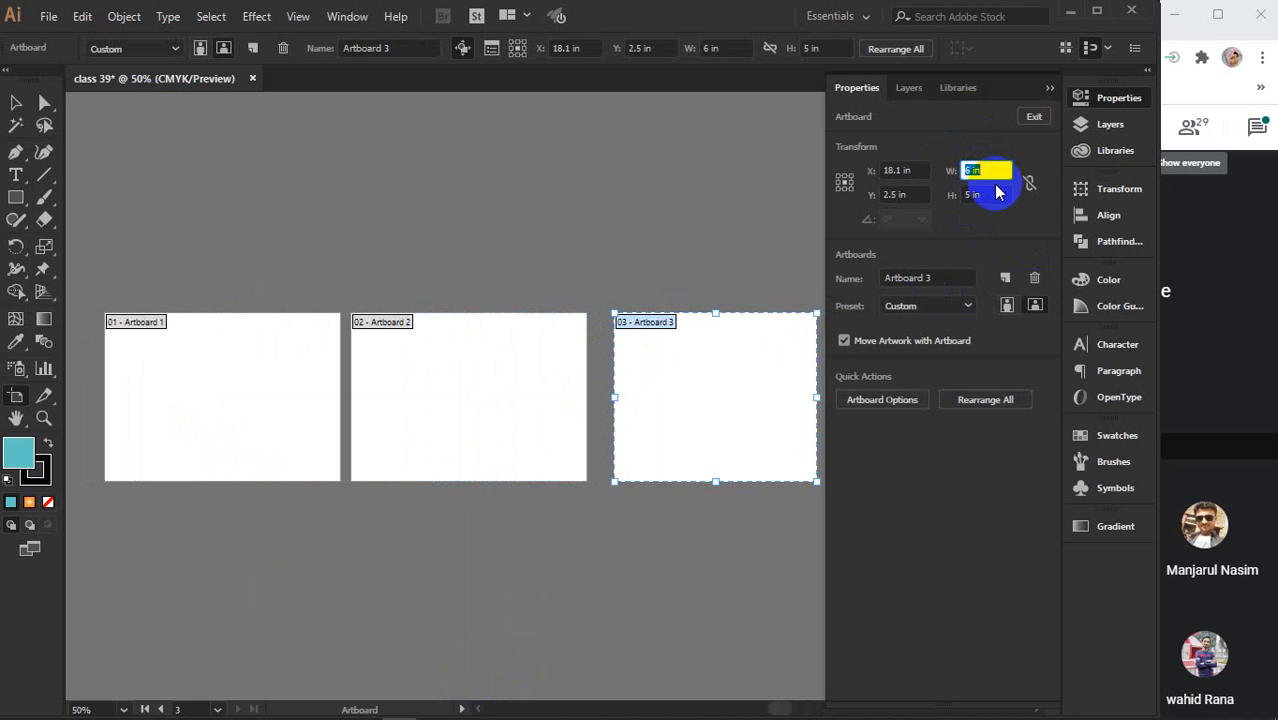
Increase the third artboard's height to 11 in
click(978, 194)
key(Up)
key(Up)
key(Up)
key(Up)
key(Up)
key(Up)
key(Up)
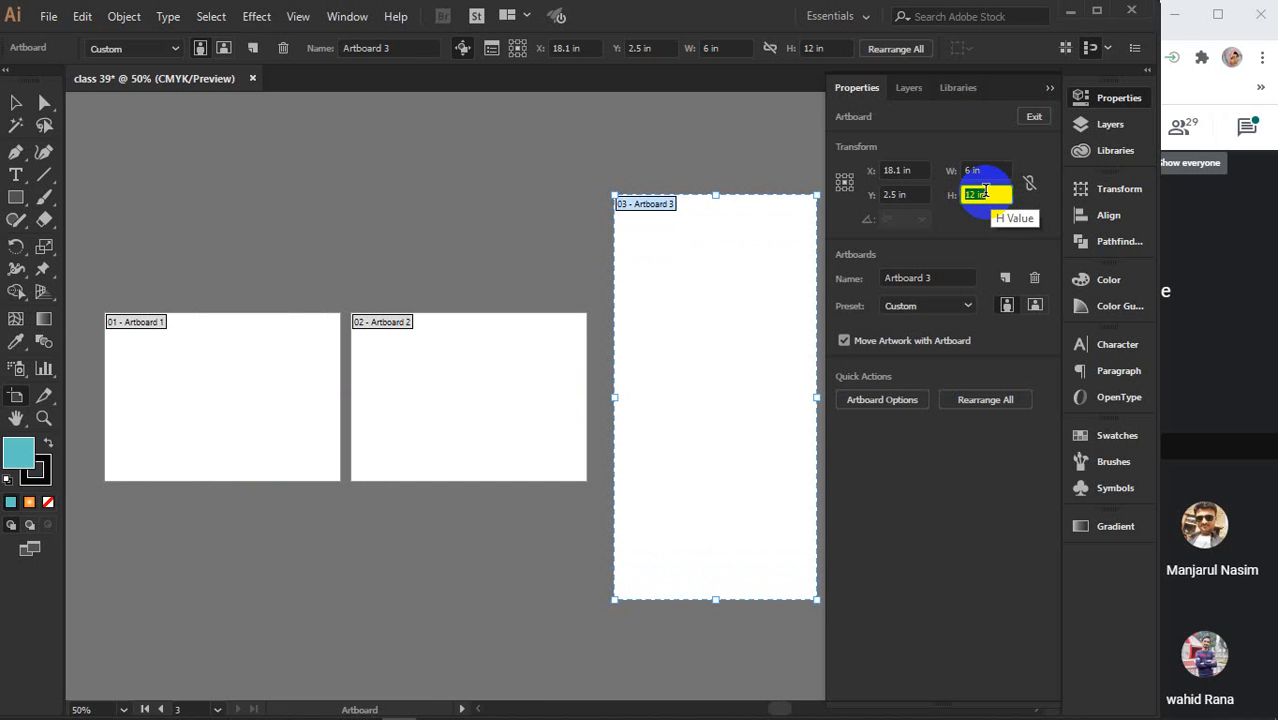
key(Down)
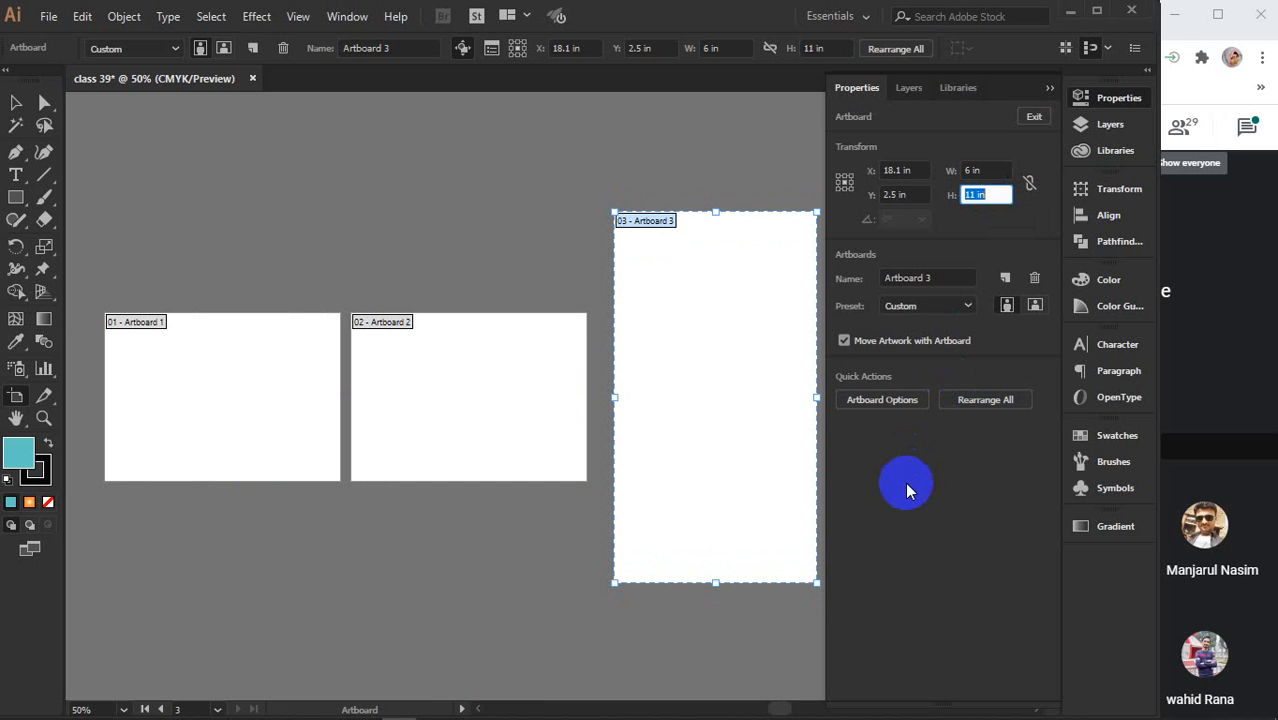
Switch the third artboard to landscape orientation and back to portrait
click(1035, 306)
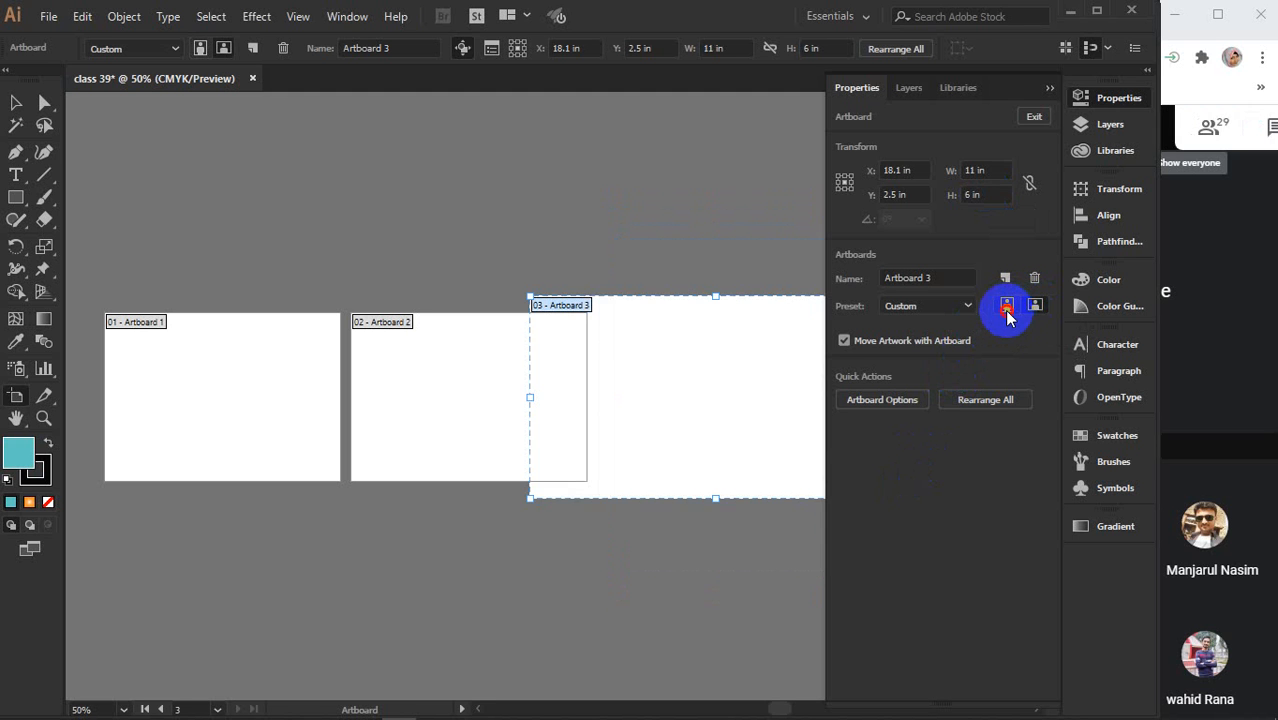
click(1006, 306)
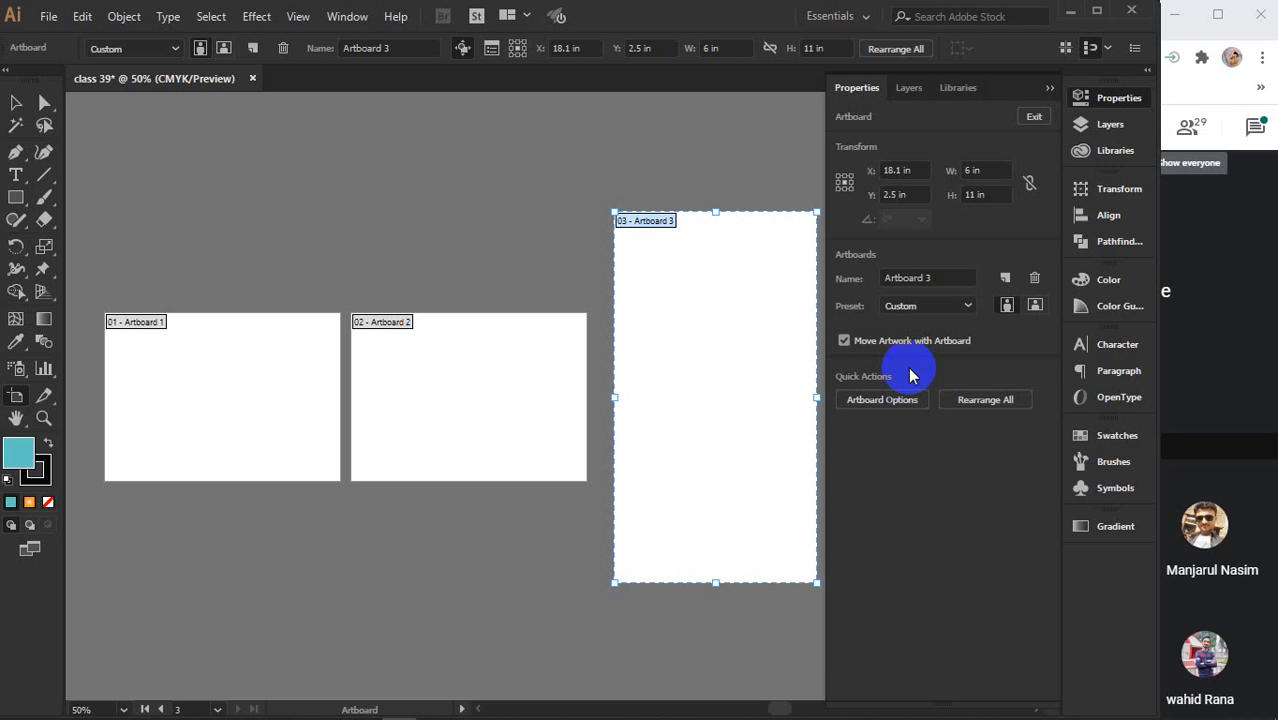
click(661, 425)
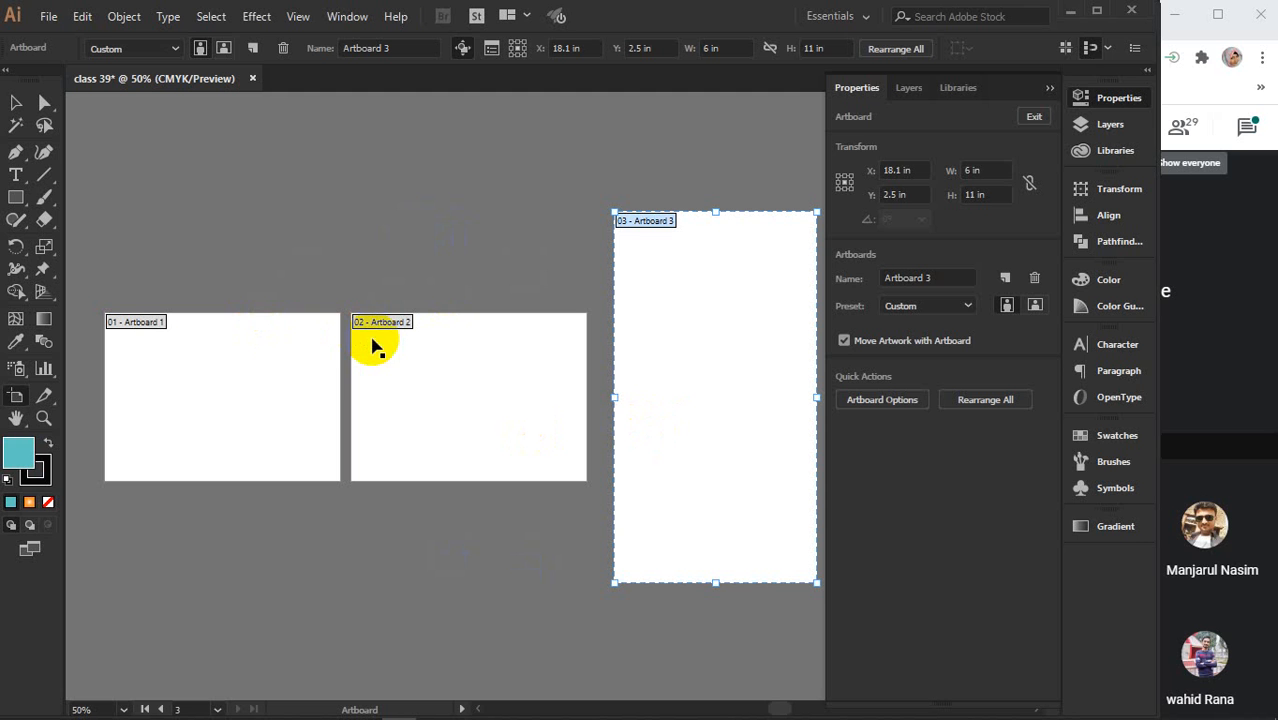
Collapse the artboard properties and draw a slightly taller-than-wide artboard freehand in the empty area below the first artboard
click(1049, 88)
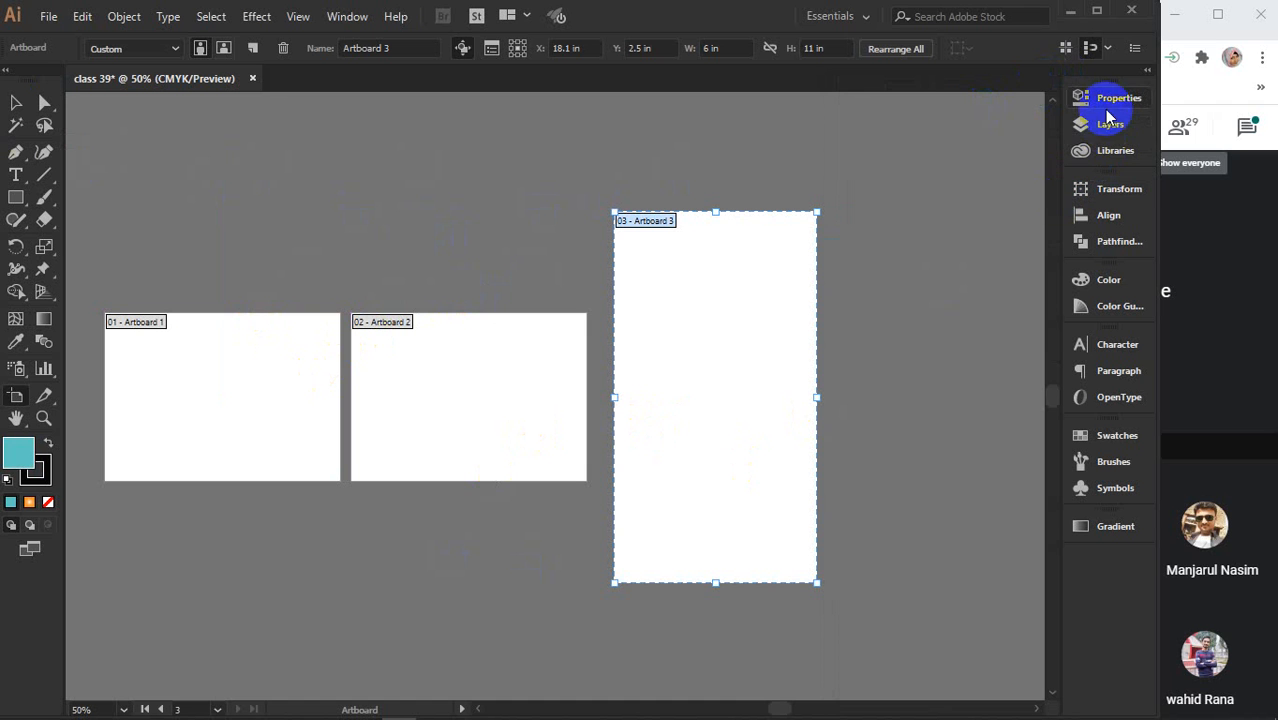
scroll(496, 533, down, 1)
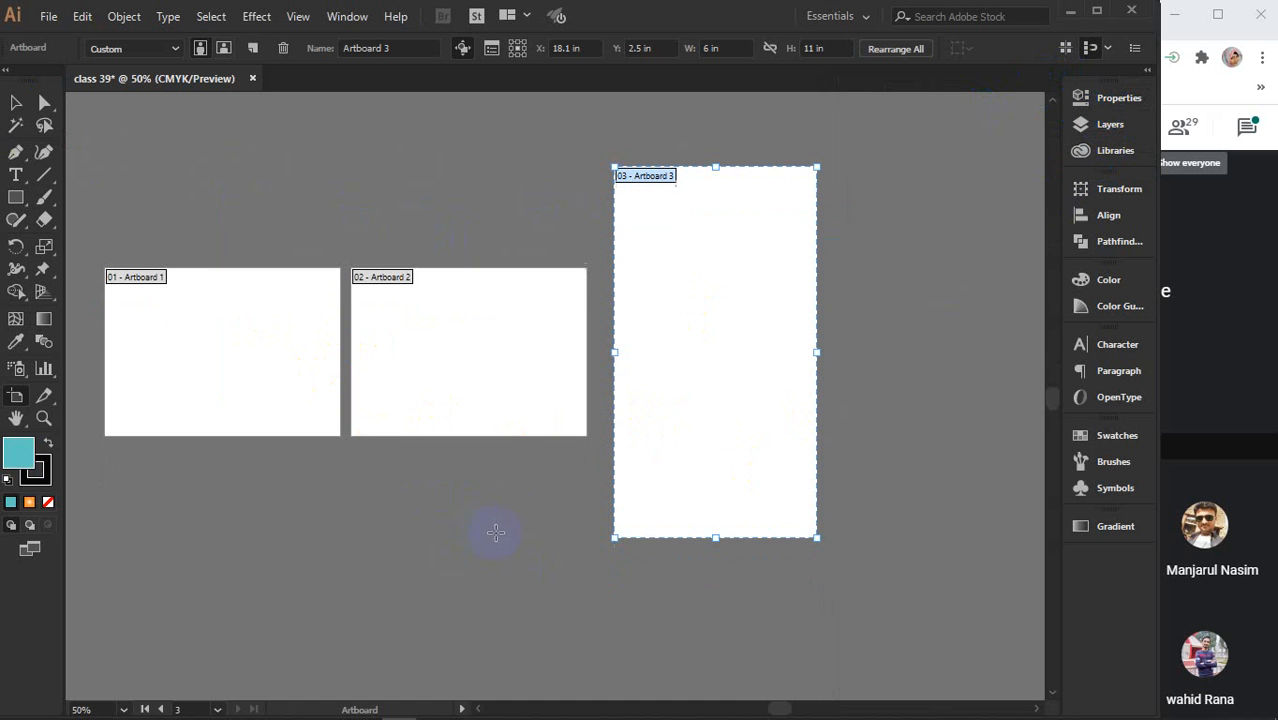
scroll(528, 513, down, 1)
drag(194, 416, 351, 590)
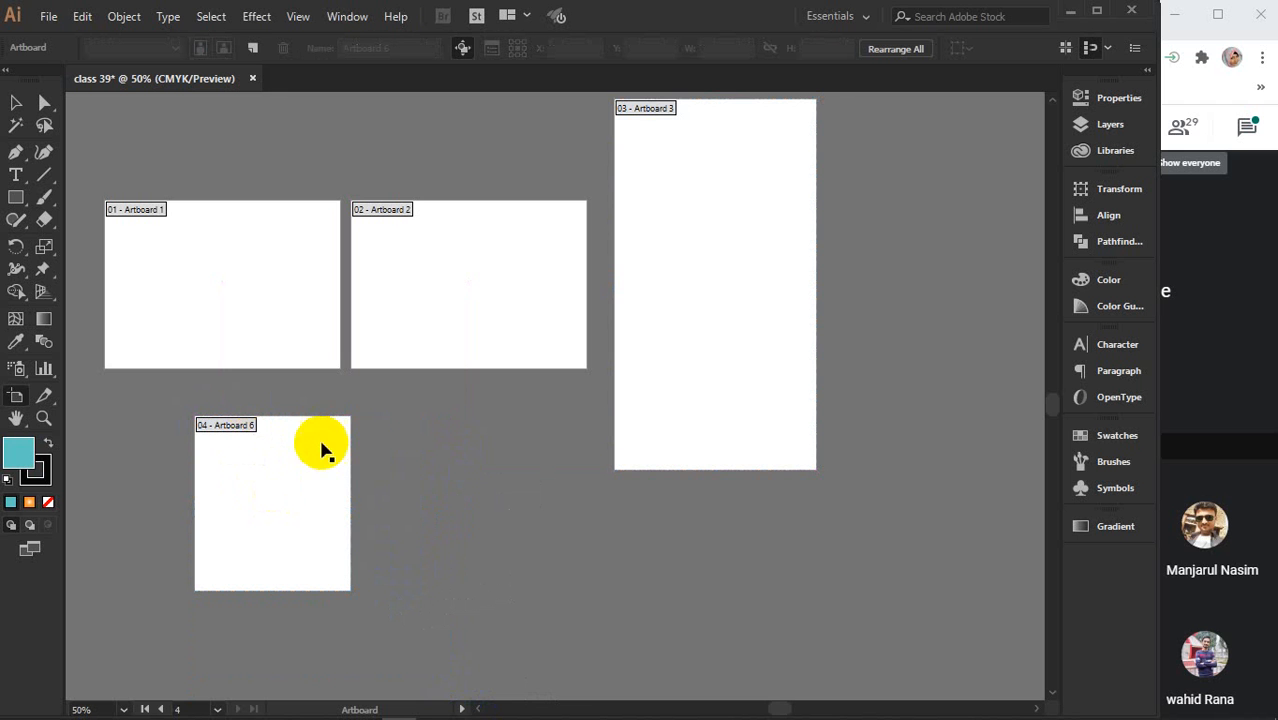
Draw a portrait artboard about 5.33 x 7.17 in below the second artboard and another about 4.83 x 10.83 in beside the third
drag(394, 405, 575, 646)
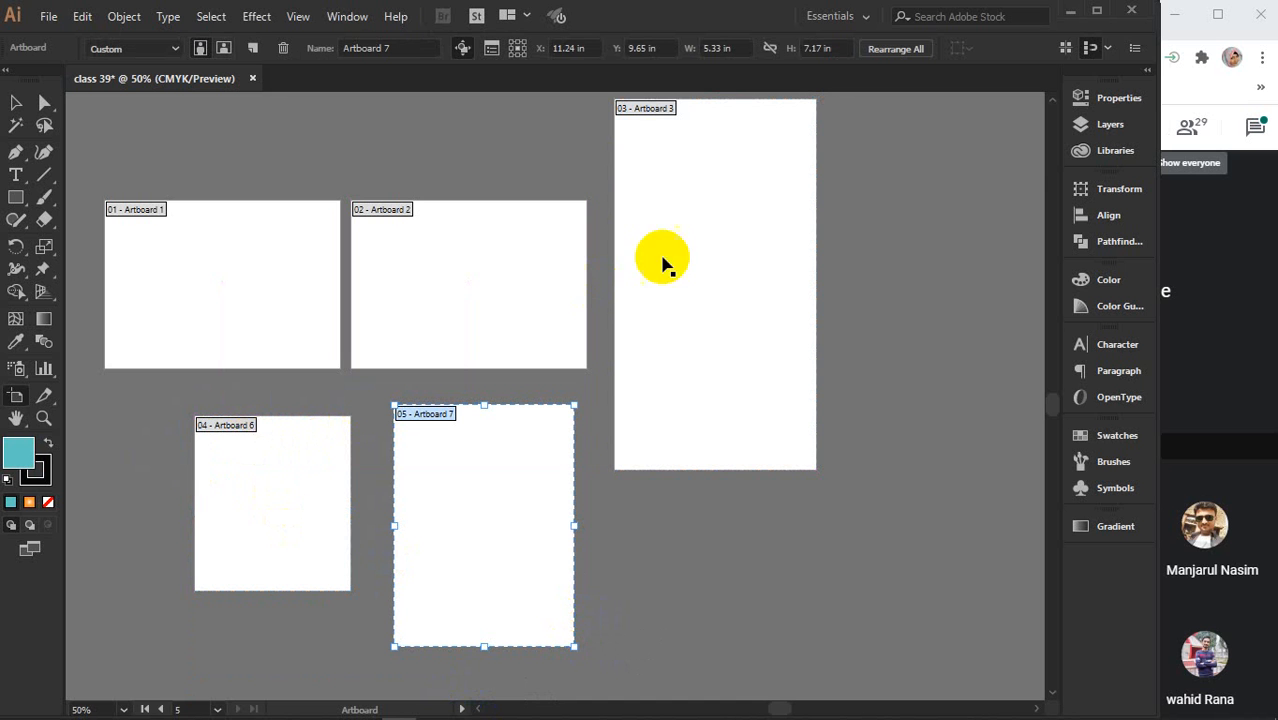
click(453, 507)
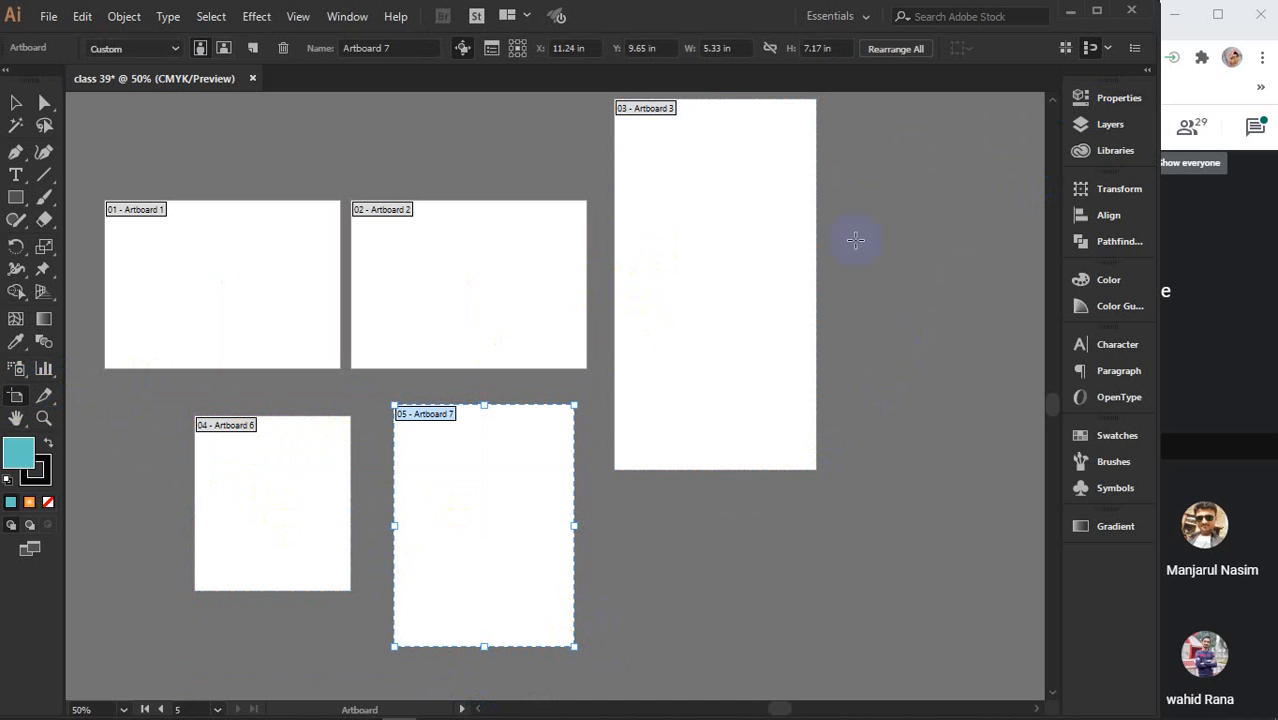
drag(896, 222, 1013, 592)
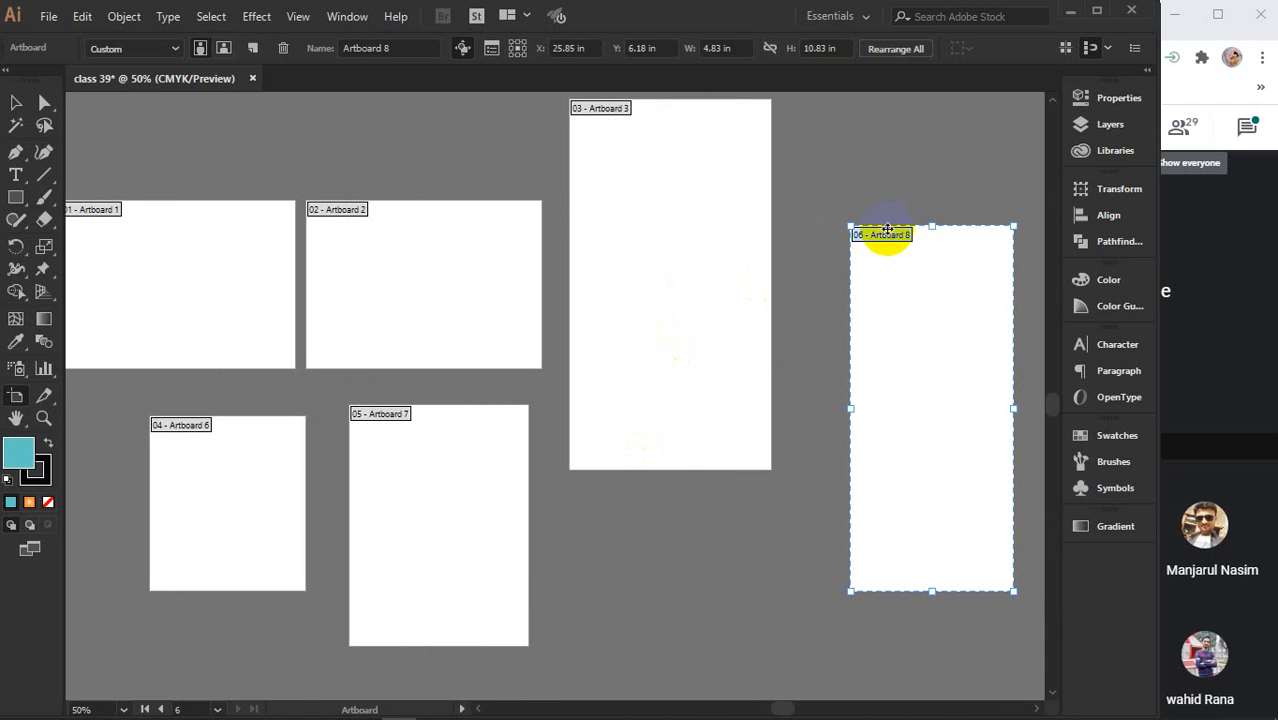
Delete every artboard except the first and leave artboard editing for the Selection tool
key(Delete)
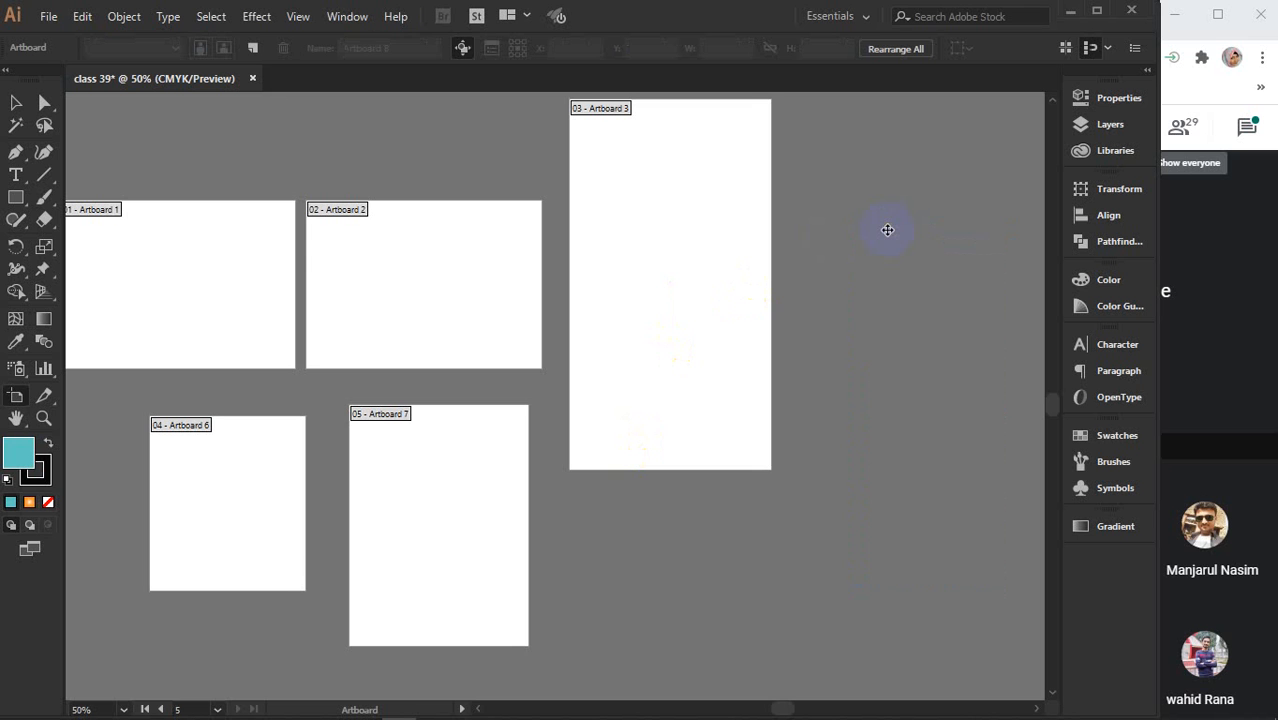
click(619, 107)
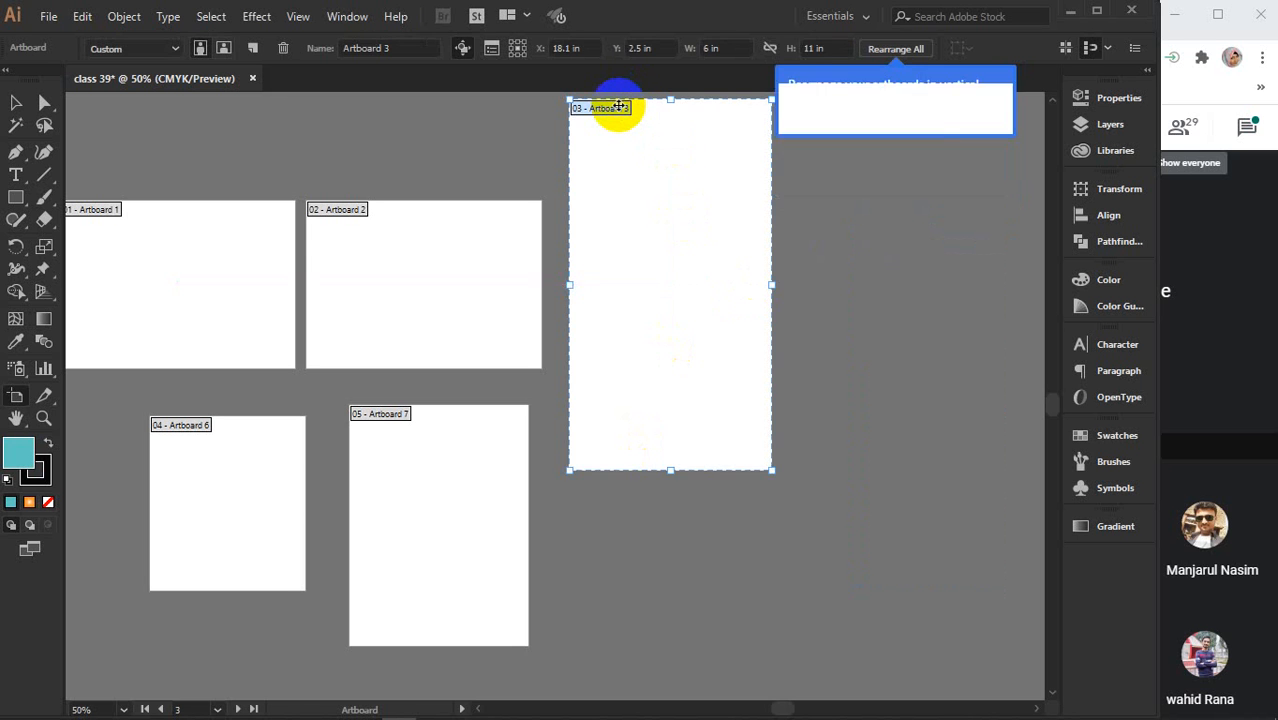
key(Delete)
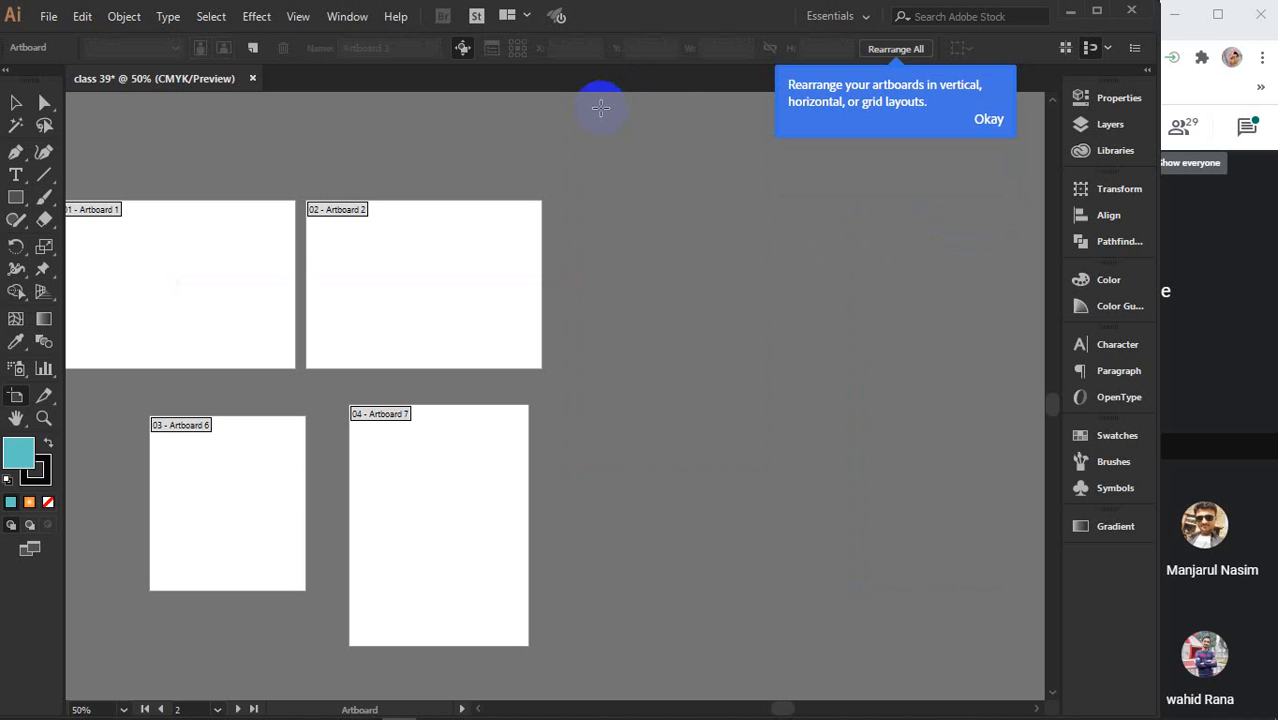
click(437, 280)
click(337, 211)
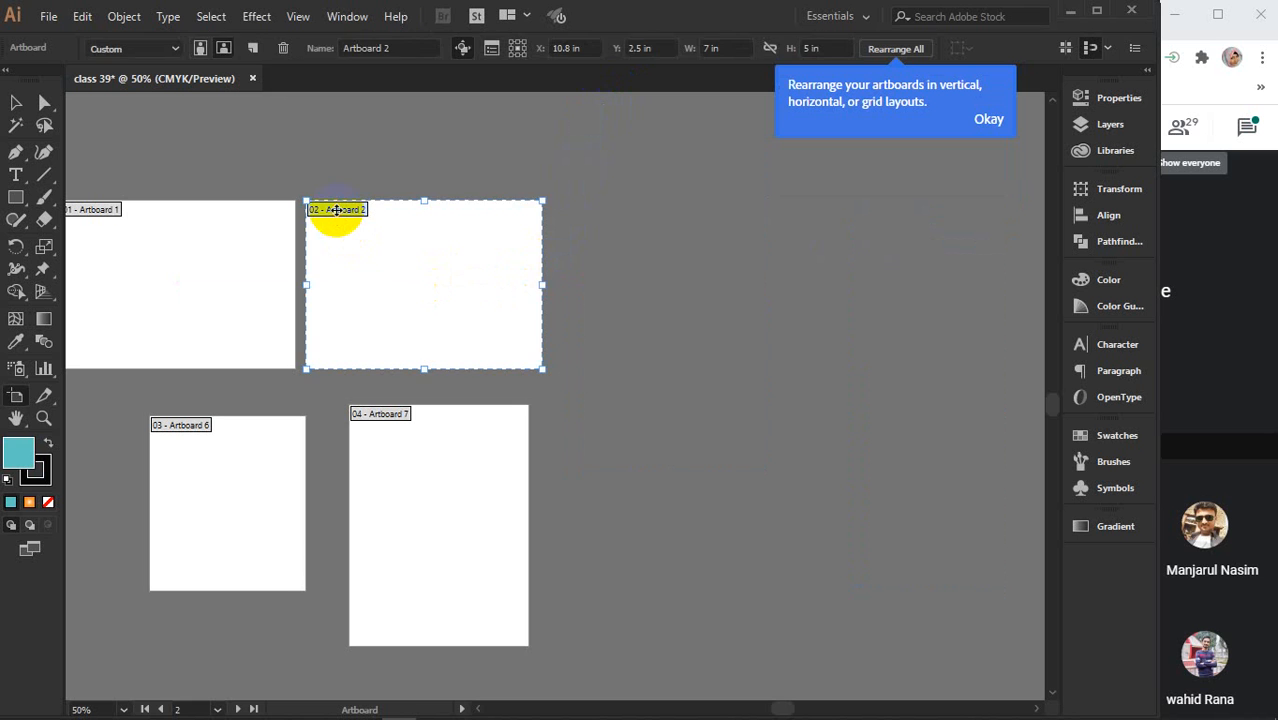
key(Delete)
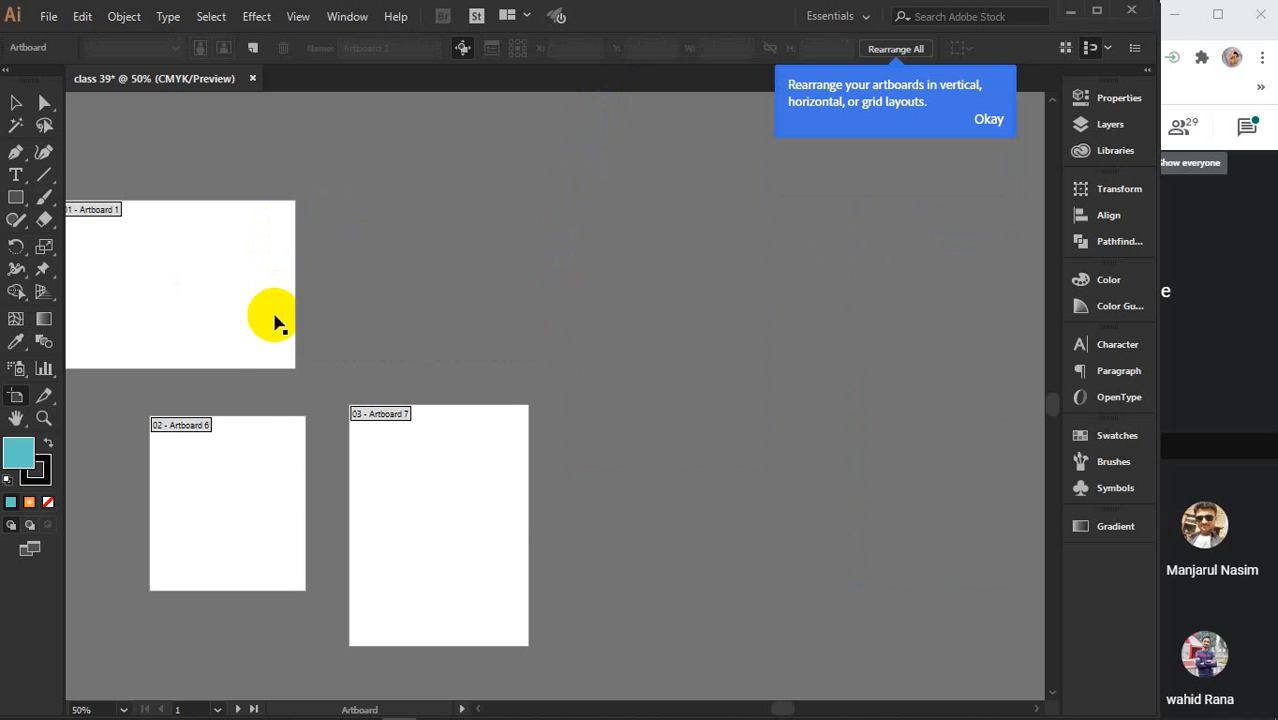
click(372, 413)
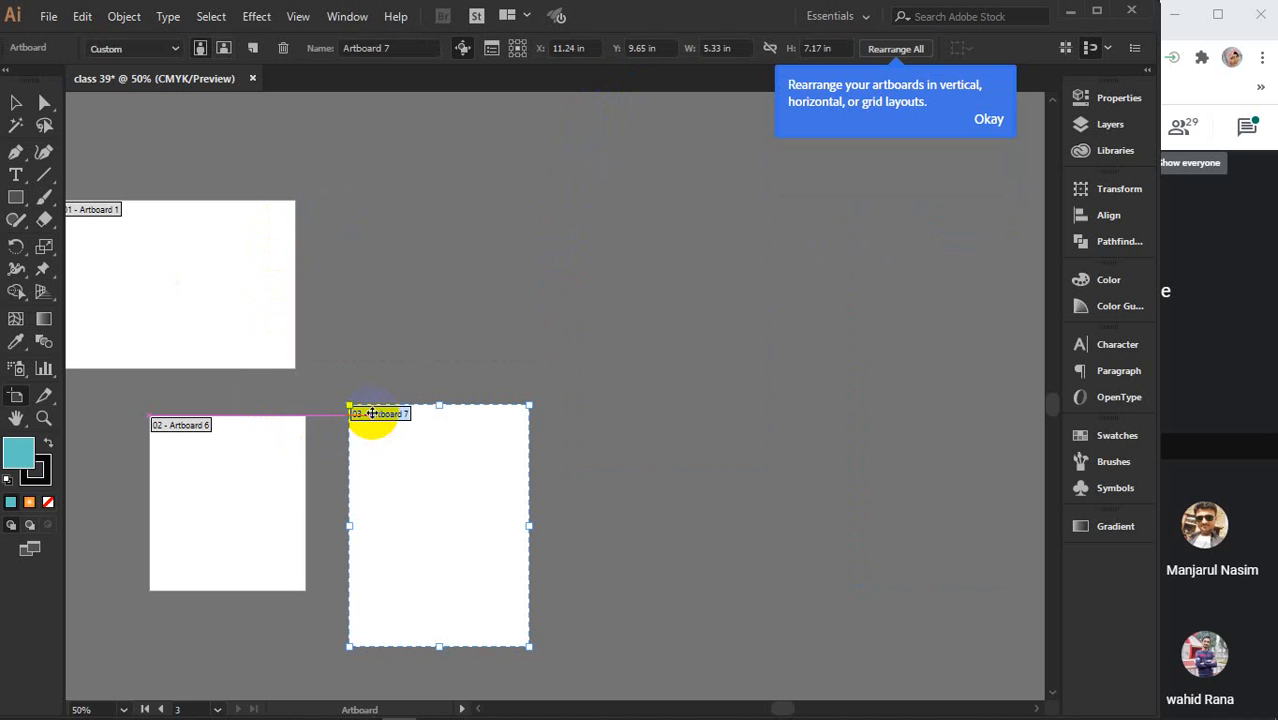
key(Delete)
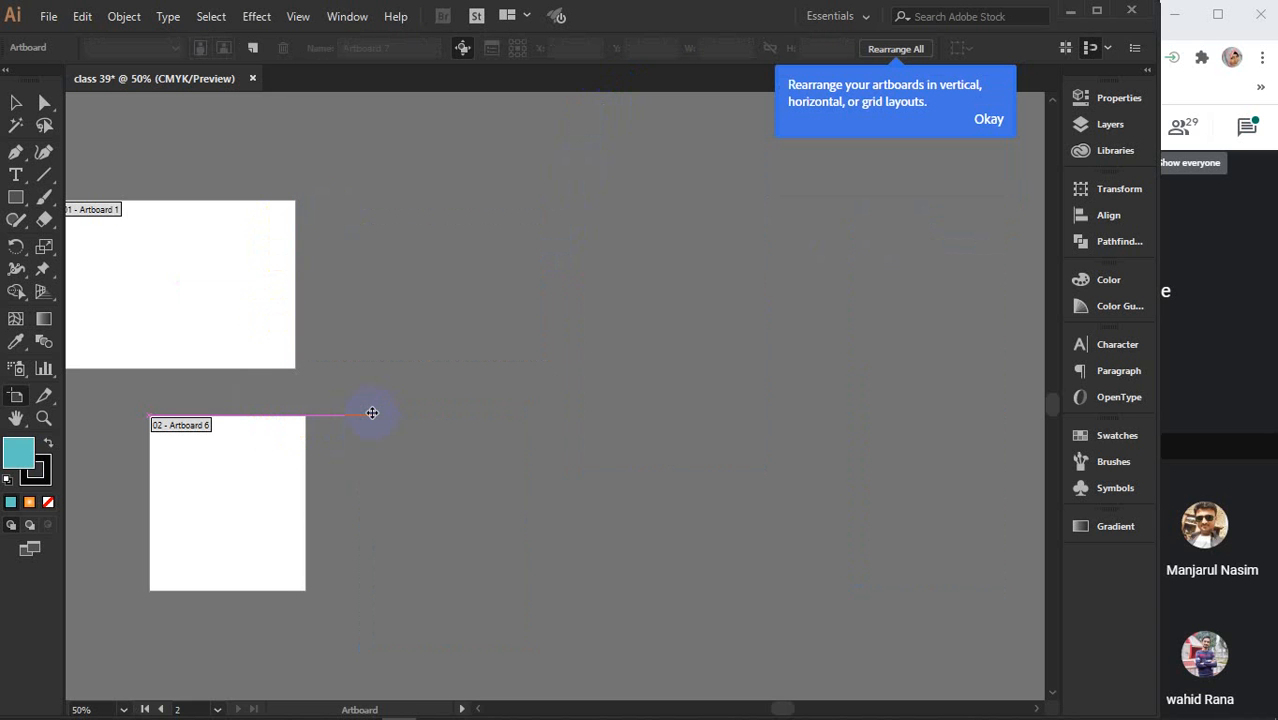
click(178, 427)
key(Delete)
click(104, 208)
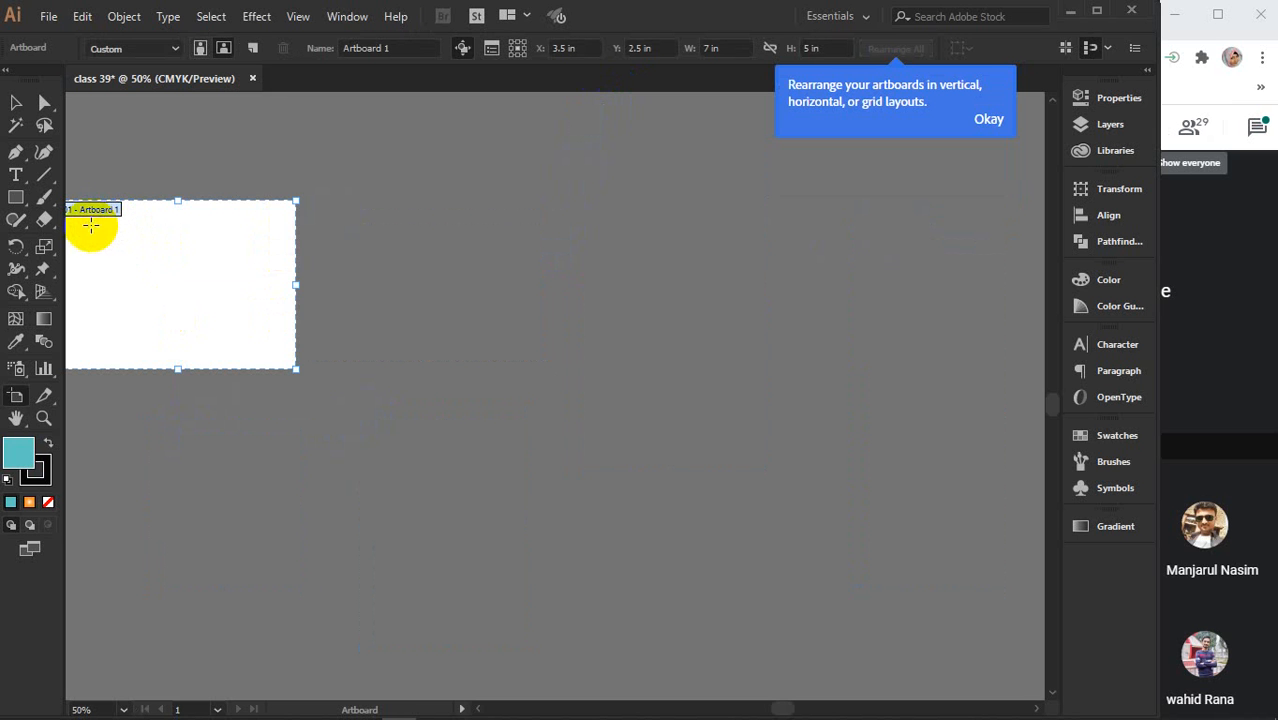
click(15, 101)
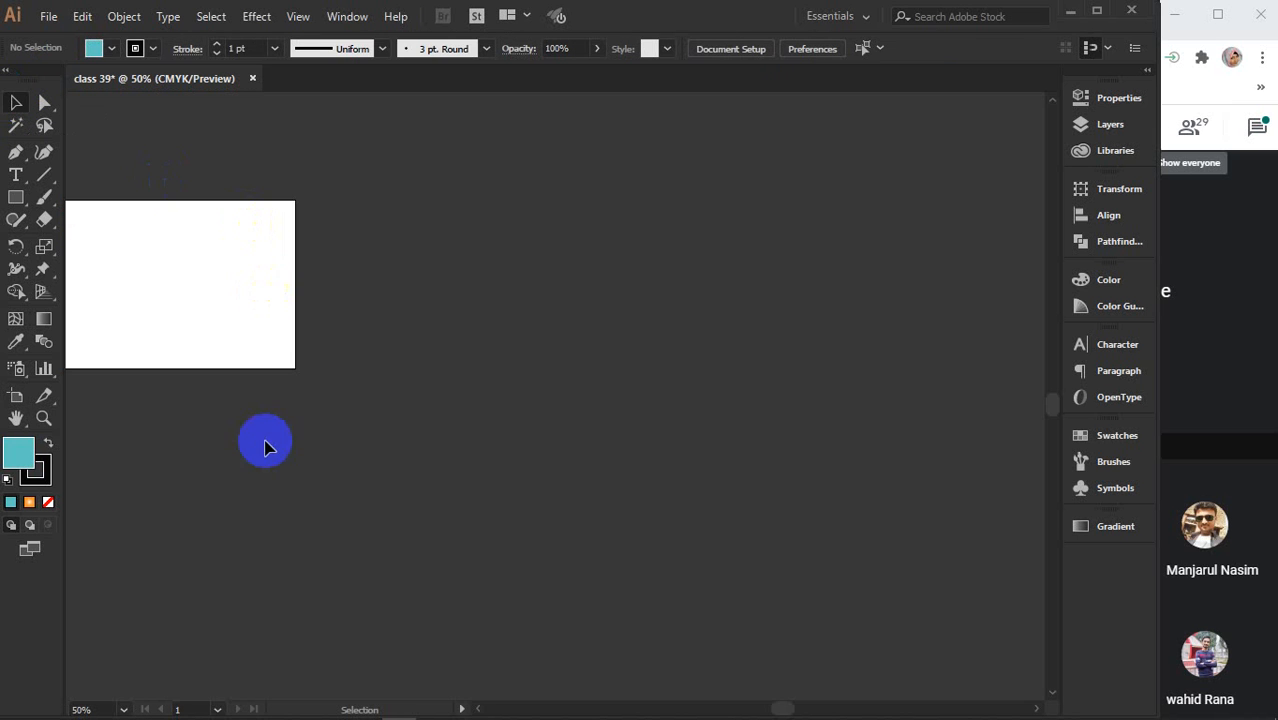
Center the remaining artboard in the view at 150% zoom to inspect the whole empty page
click(480, 710)
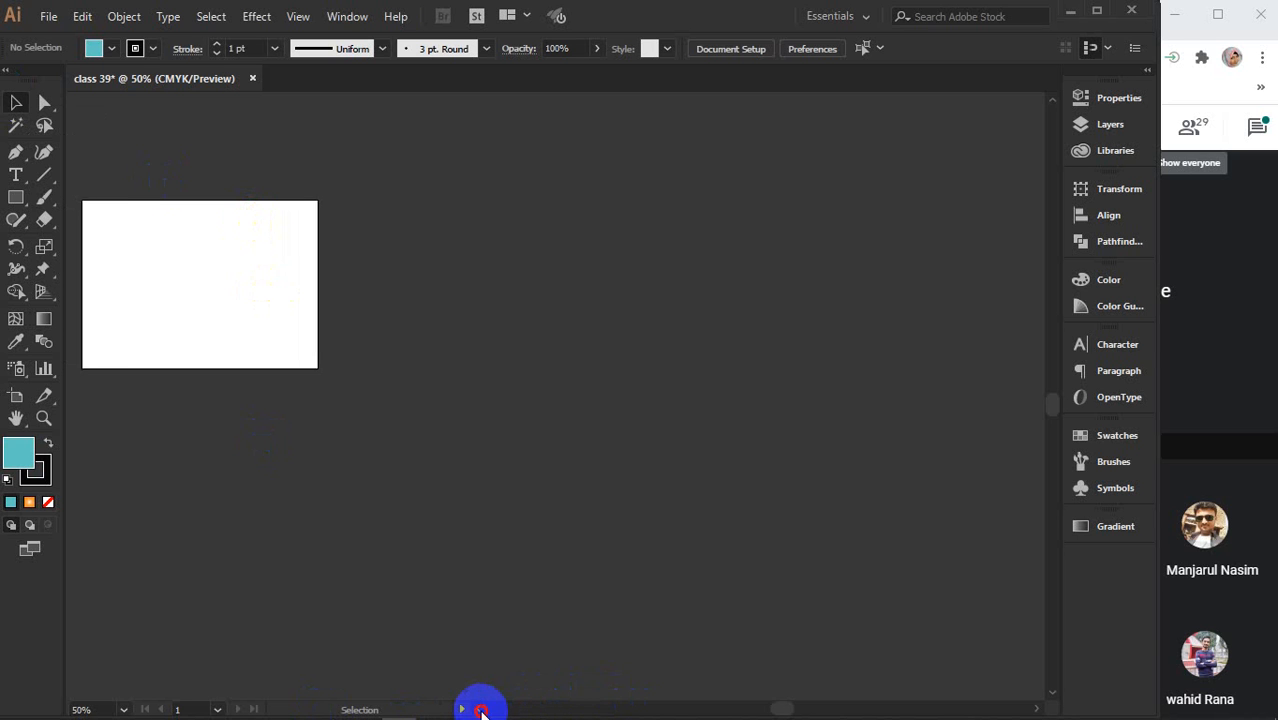
drag(480, 710, 481, 712)
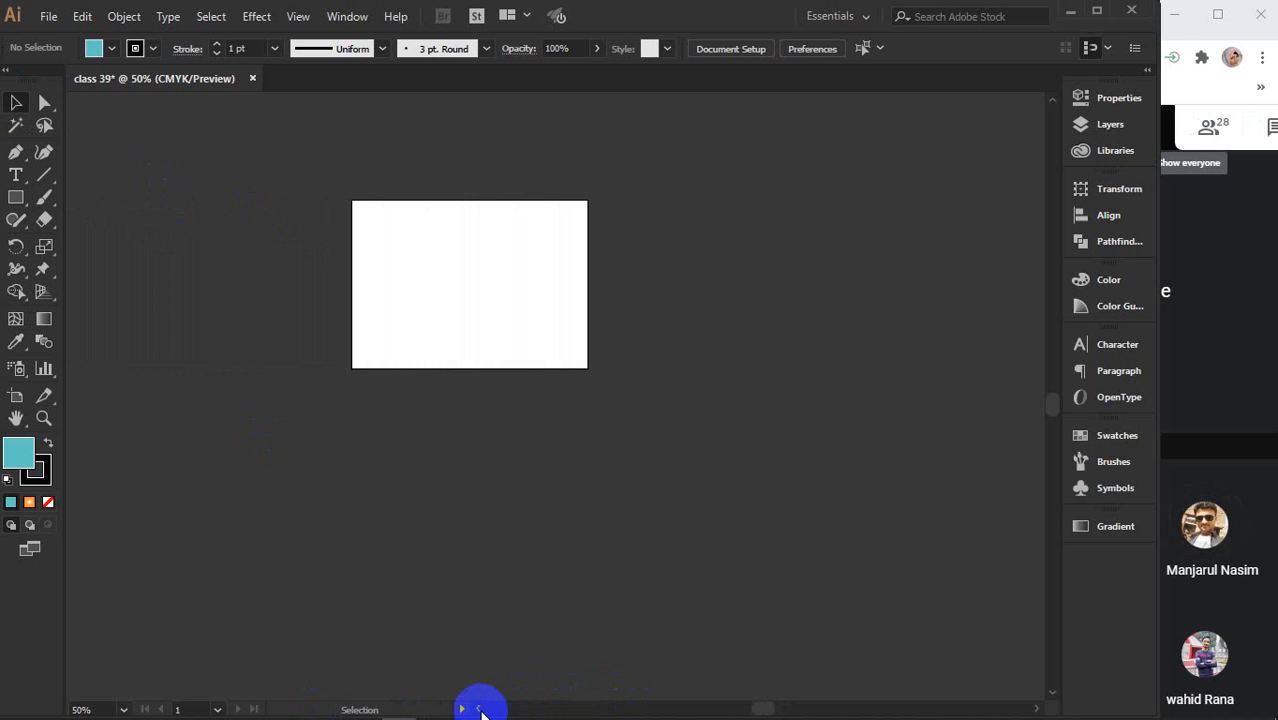
scroll(553, 590, up, 5)
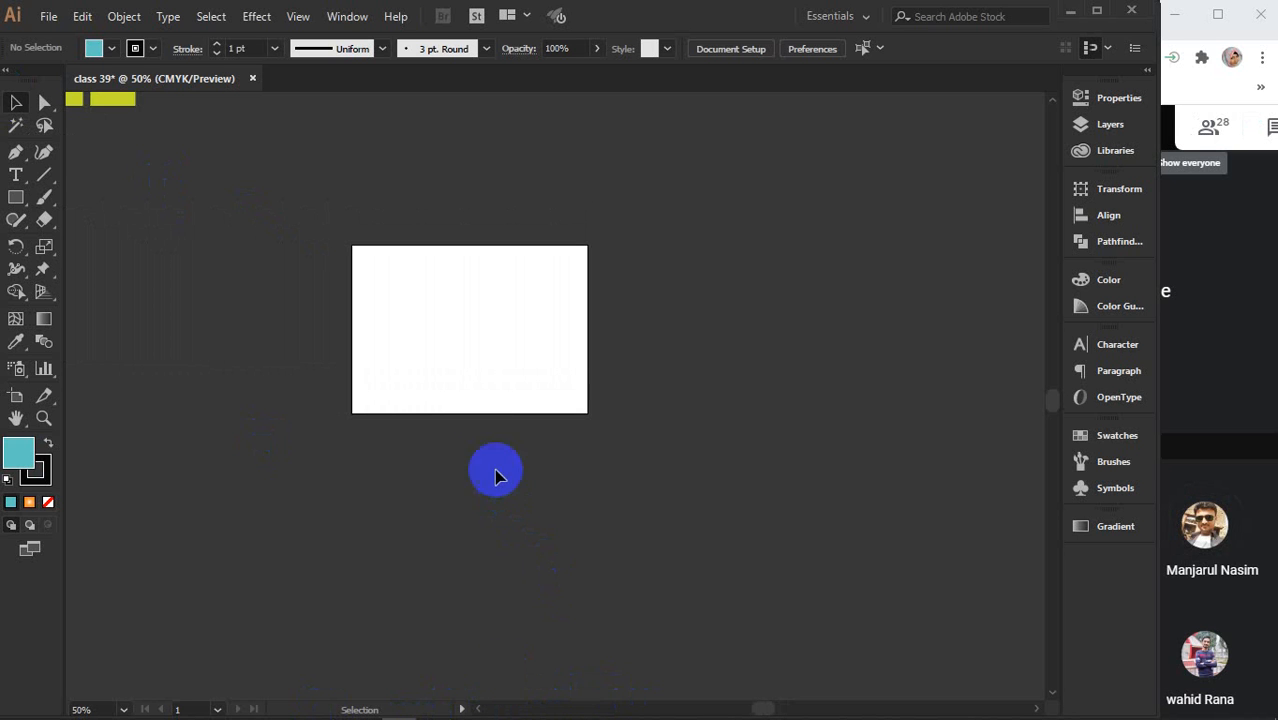
scroll(481, 400, up, 2)
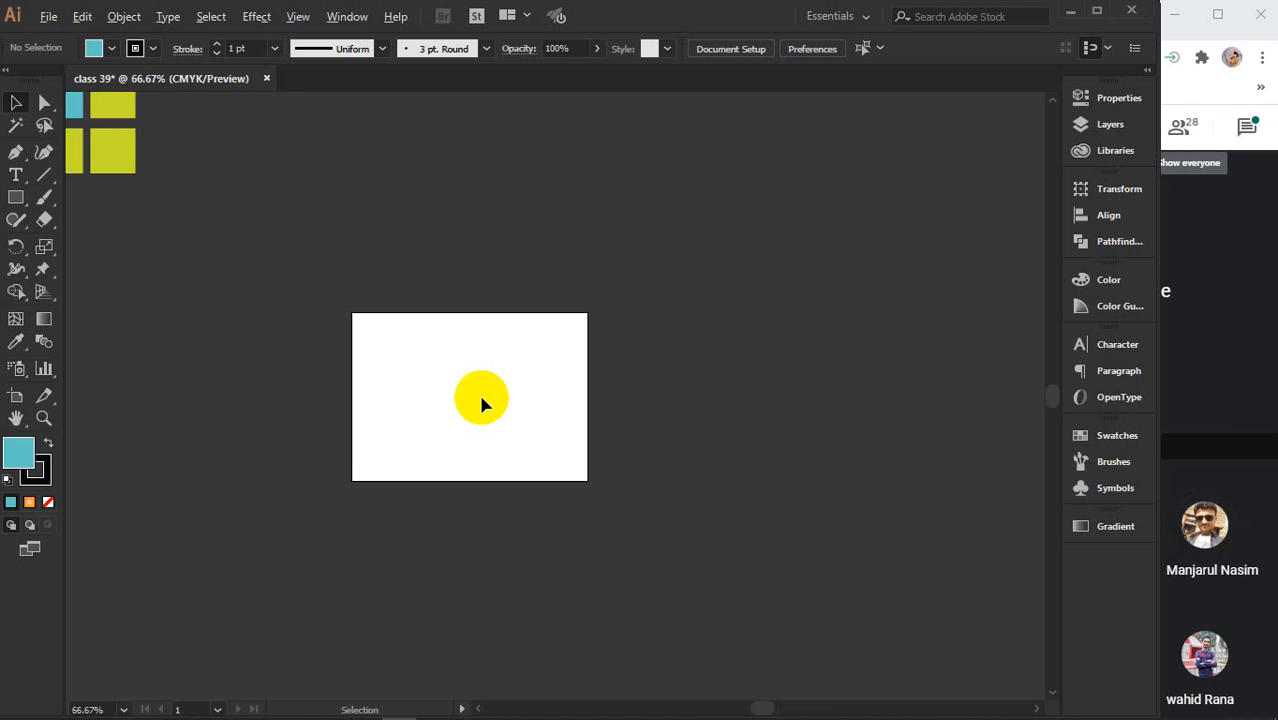
scroll(481, 404, up, 1)
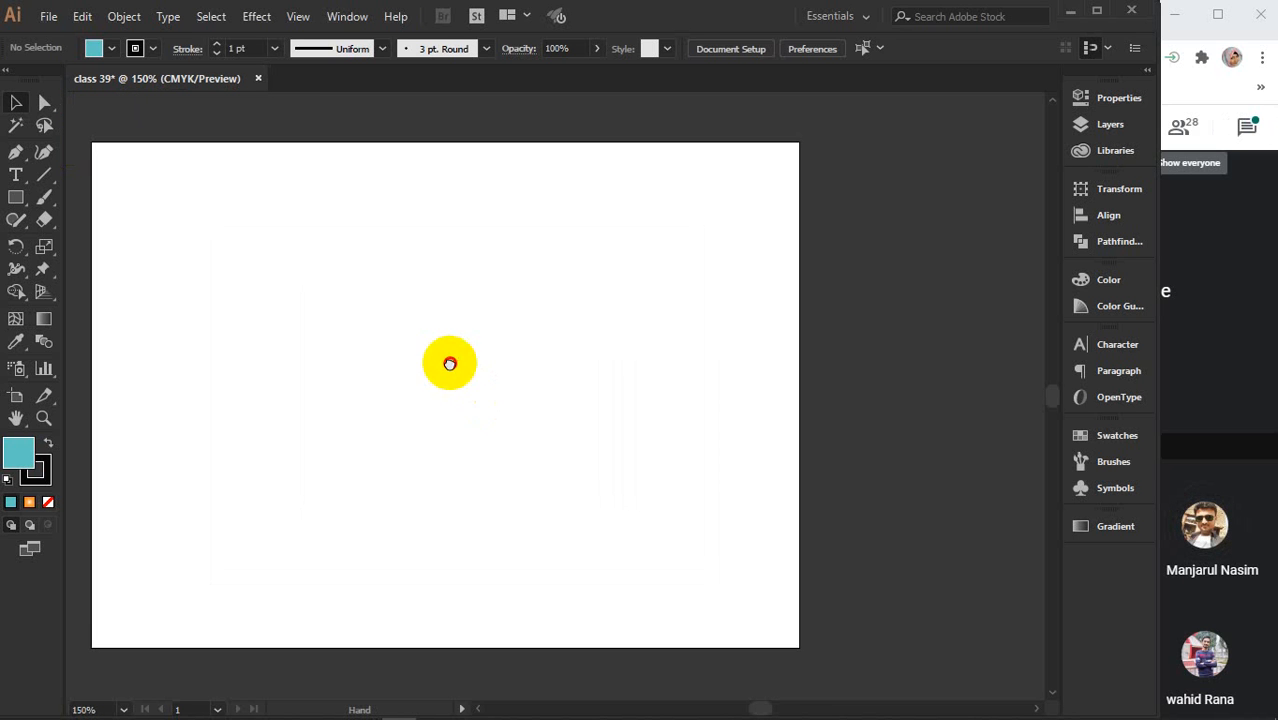
drag(451, 362, 526, 370)
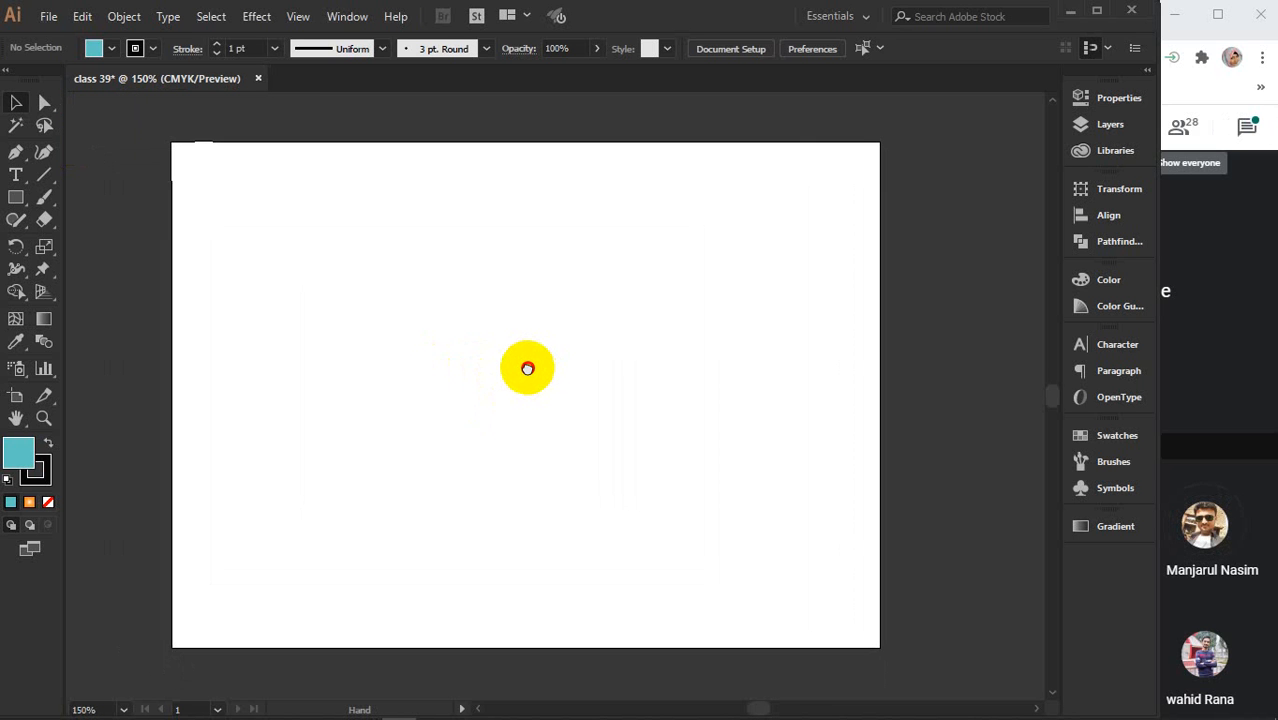
scroll(528, 370, up, 1)
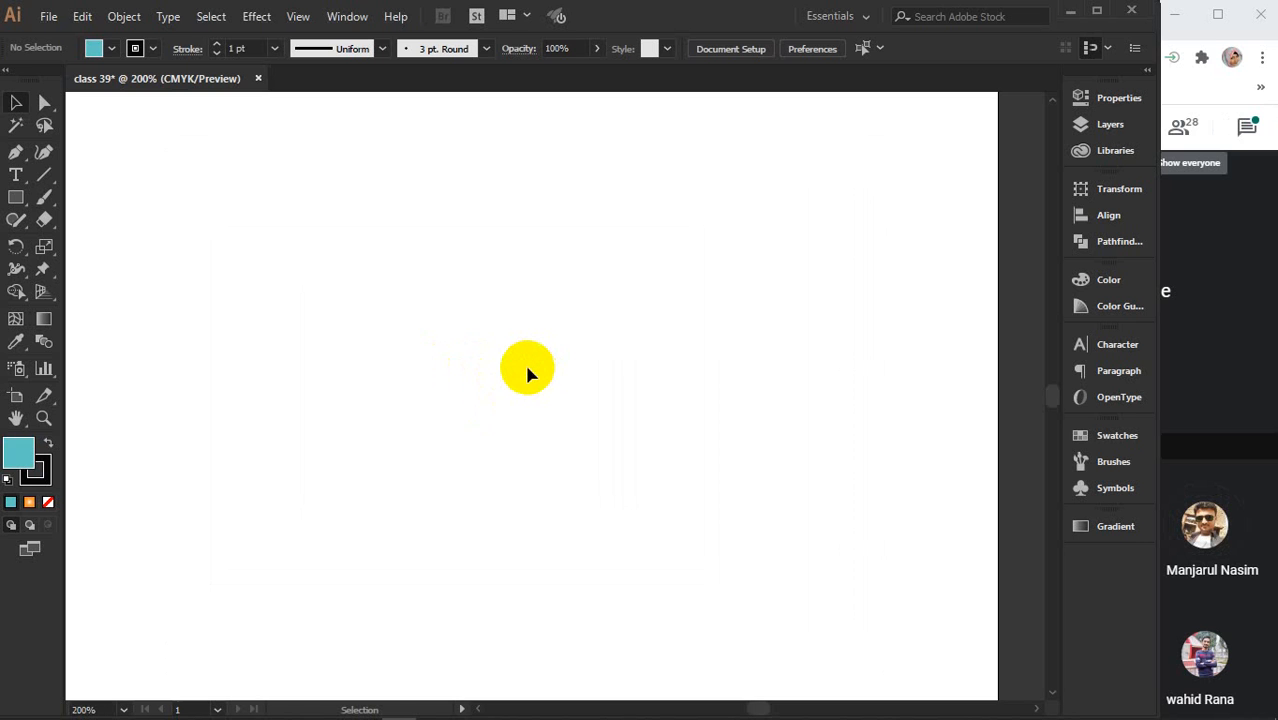
scroll(528, 372, down, 1)
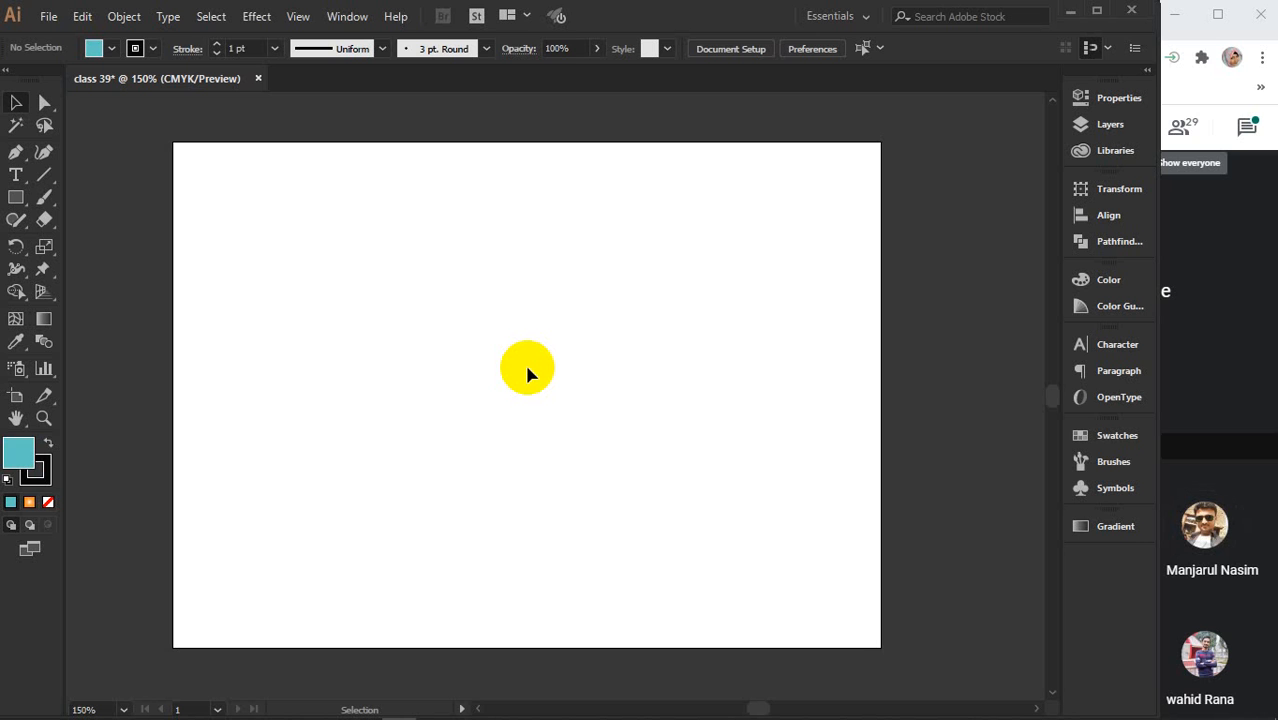
click(92, 252)
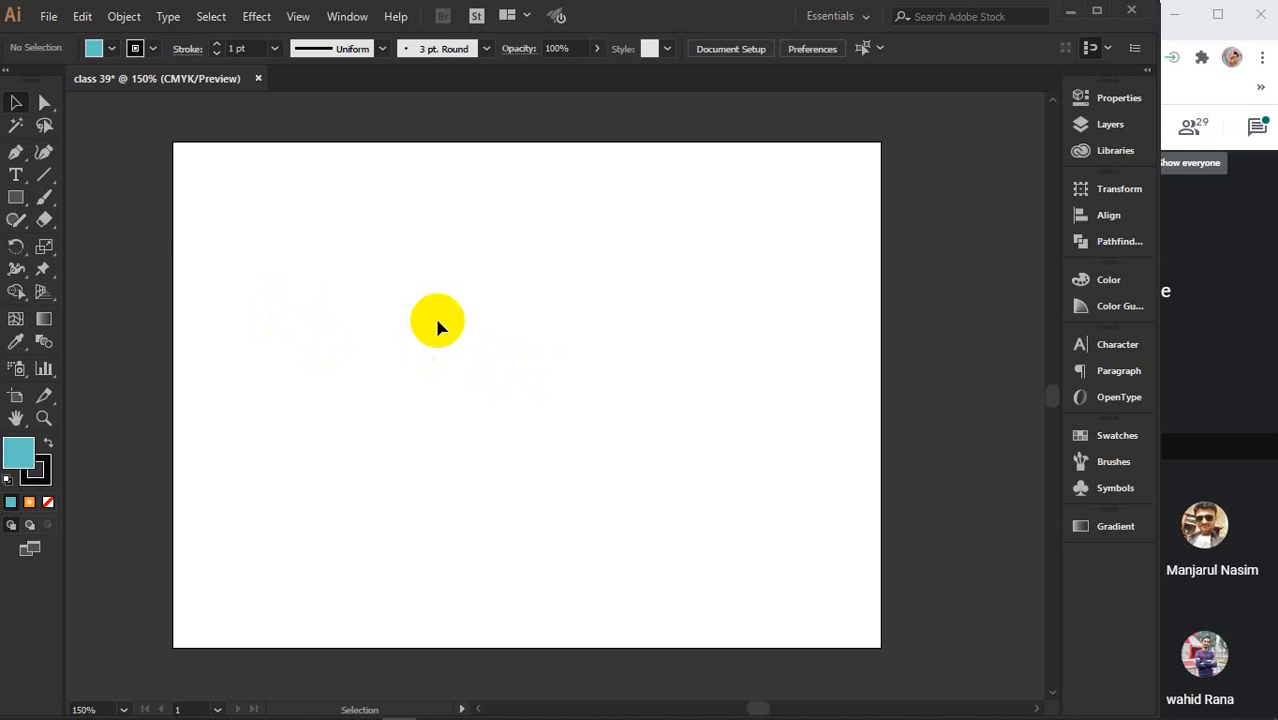
drag(141, 129, 921, 674)
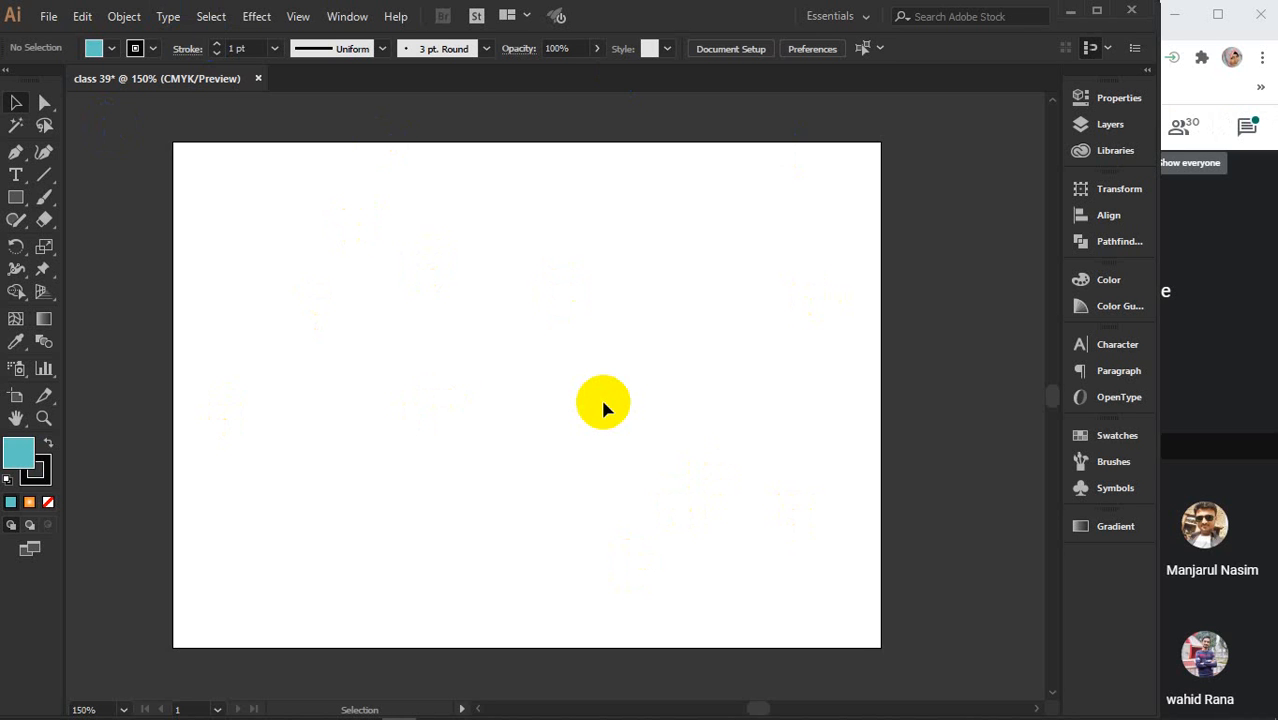
Start saving the document under a new location and browse to the Desktop folder
click(48, 17)
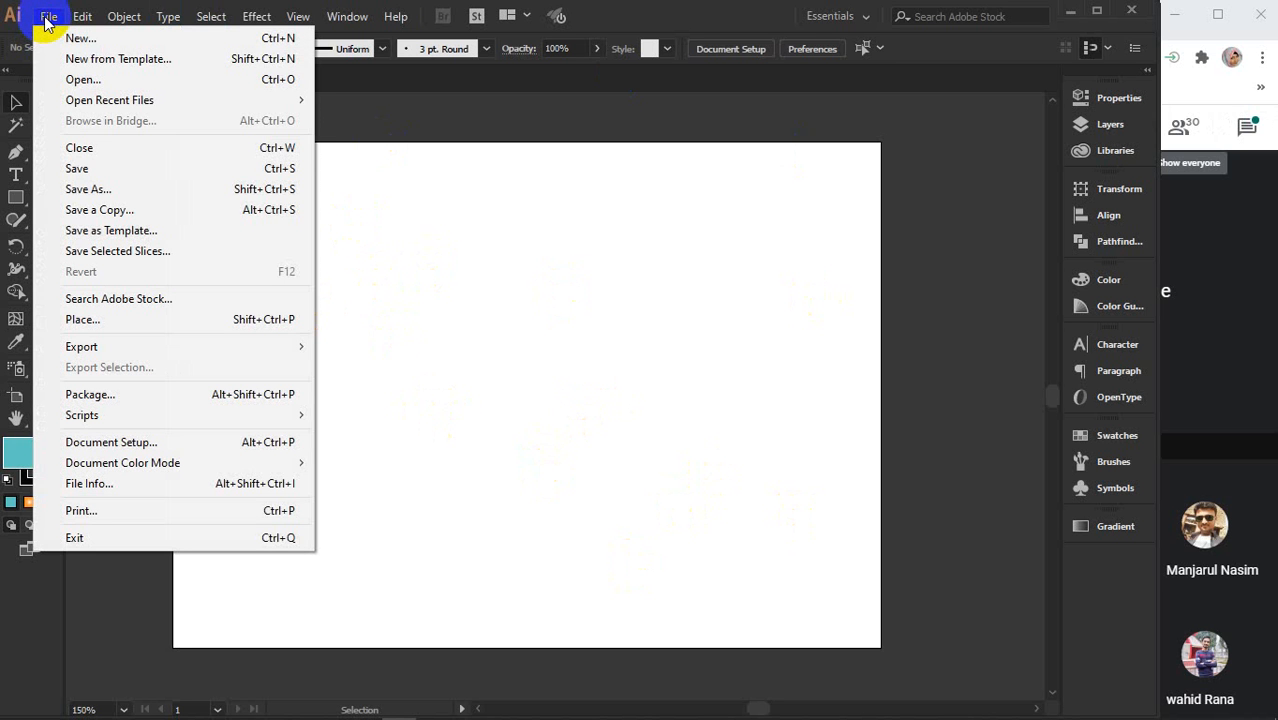
click(86, 188)
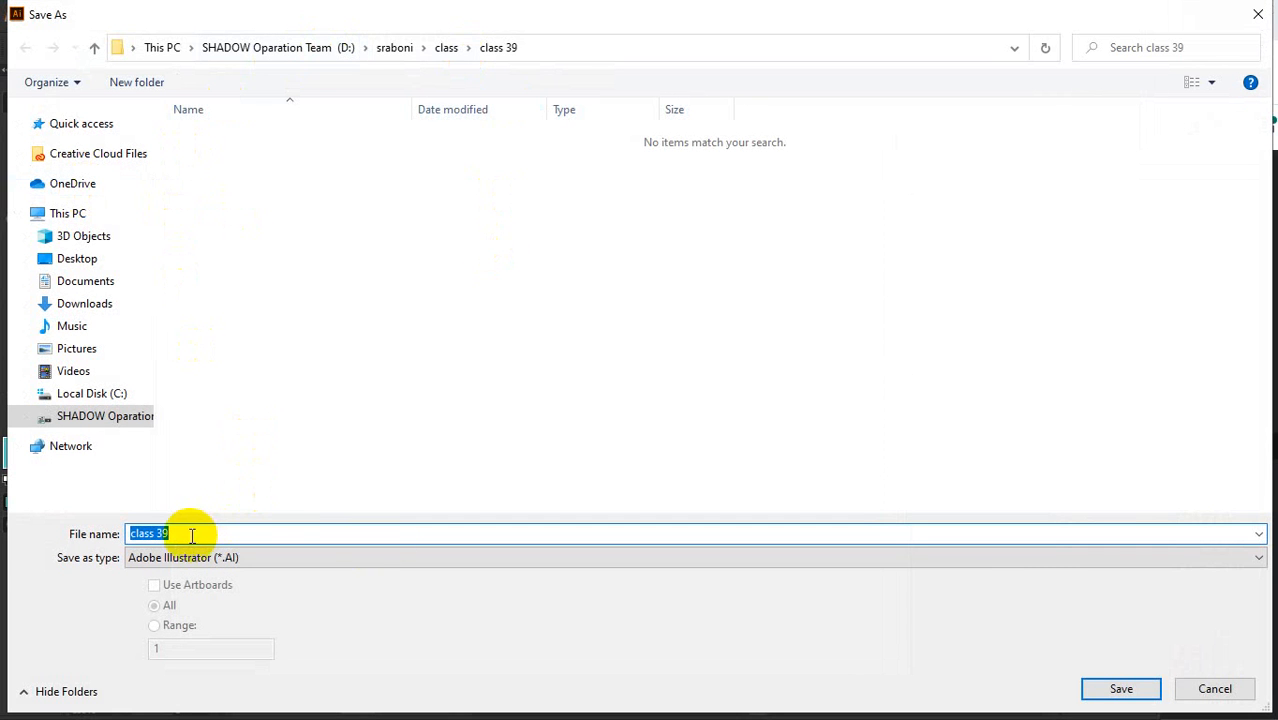
click(88, 238)
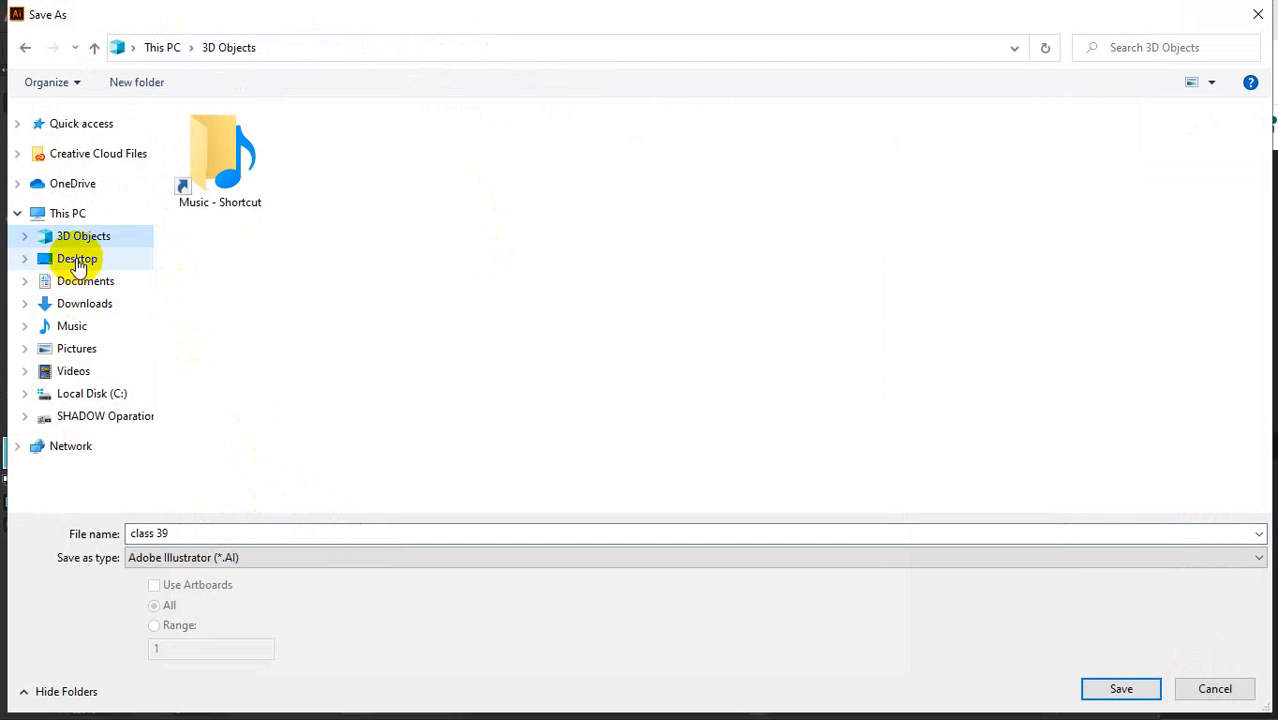
click(77, 258)
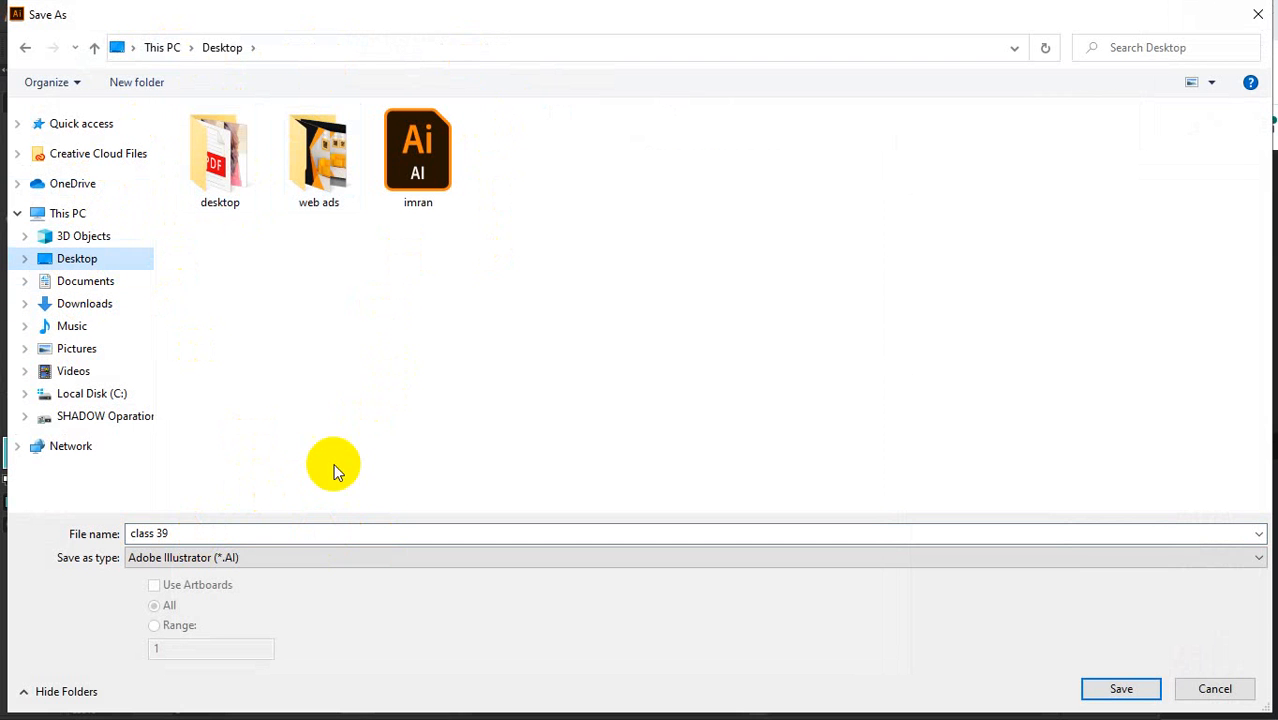
Examine the file formats available for saving and the existing AI file on the Desktop, and cancel without saving
click(272, 558)
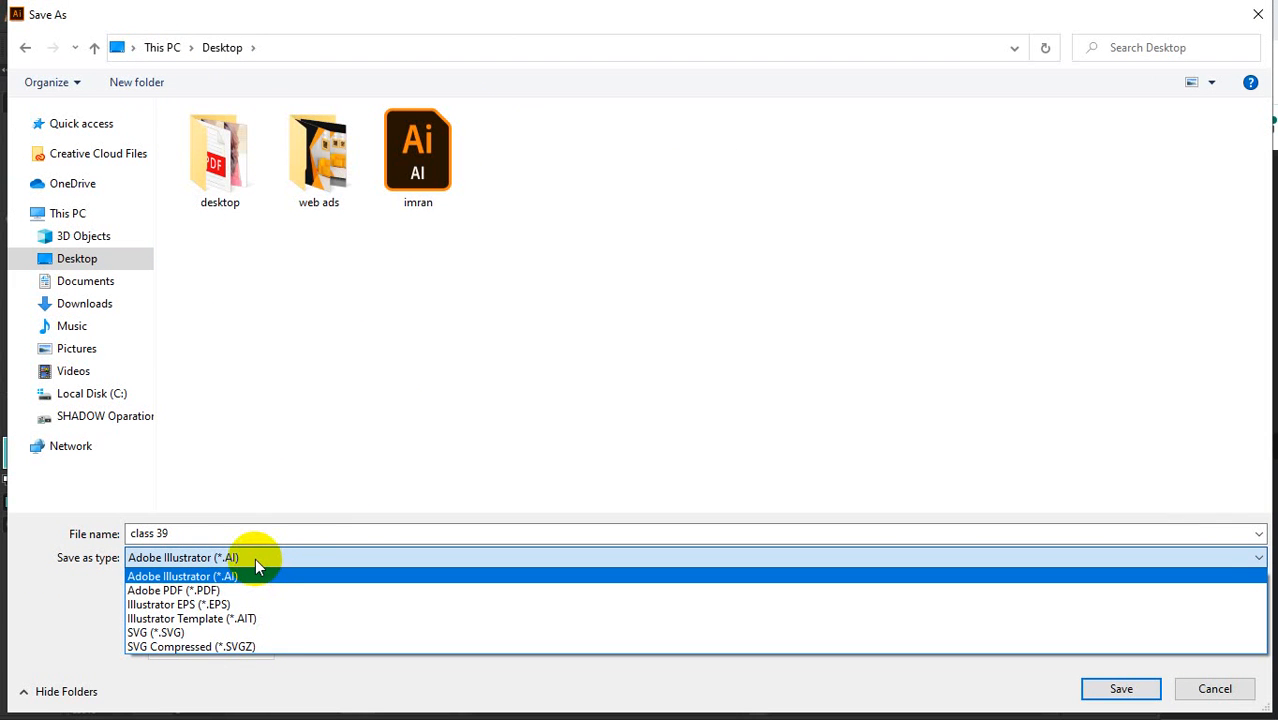
click(405, 166)
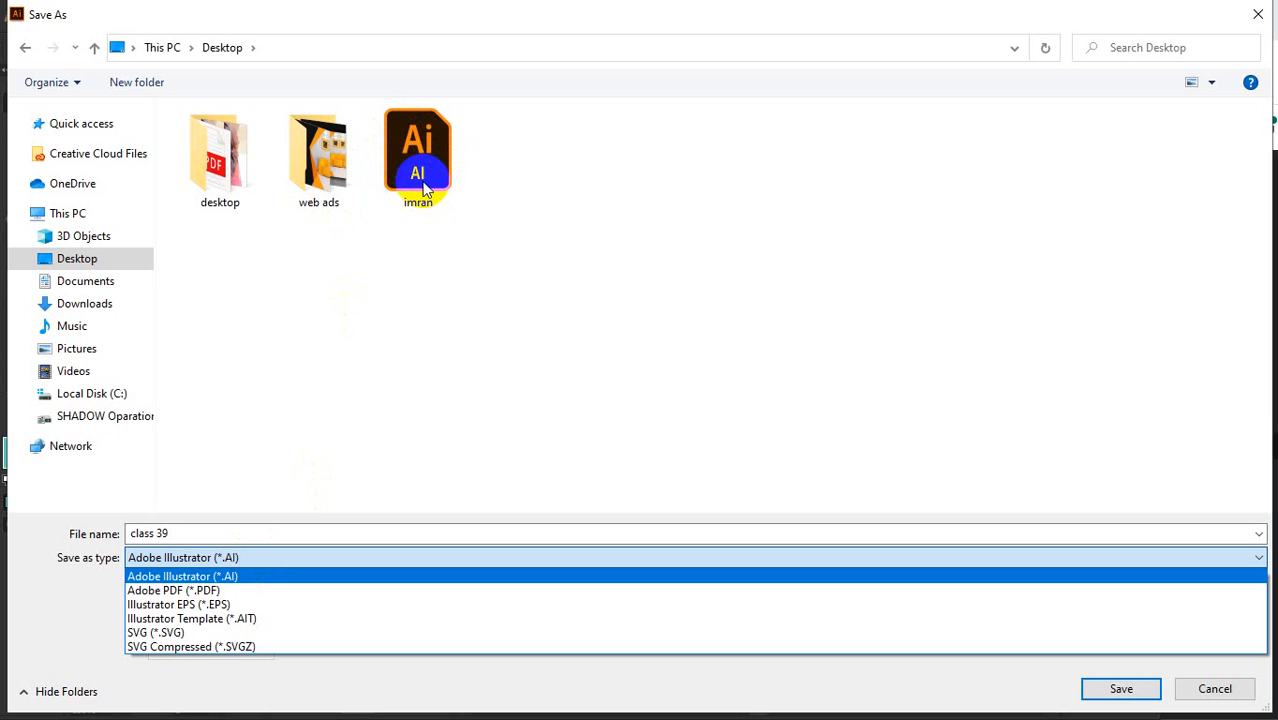
click(424, 147)
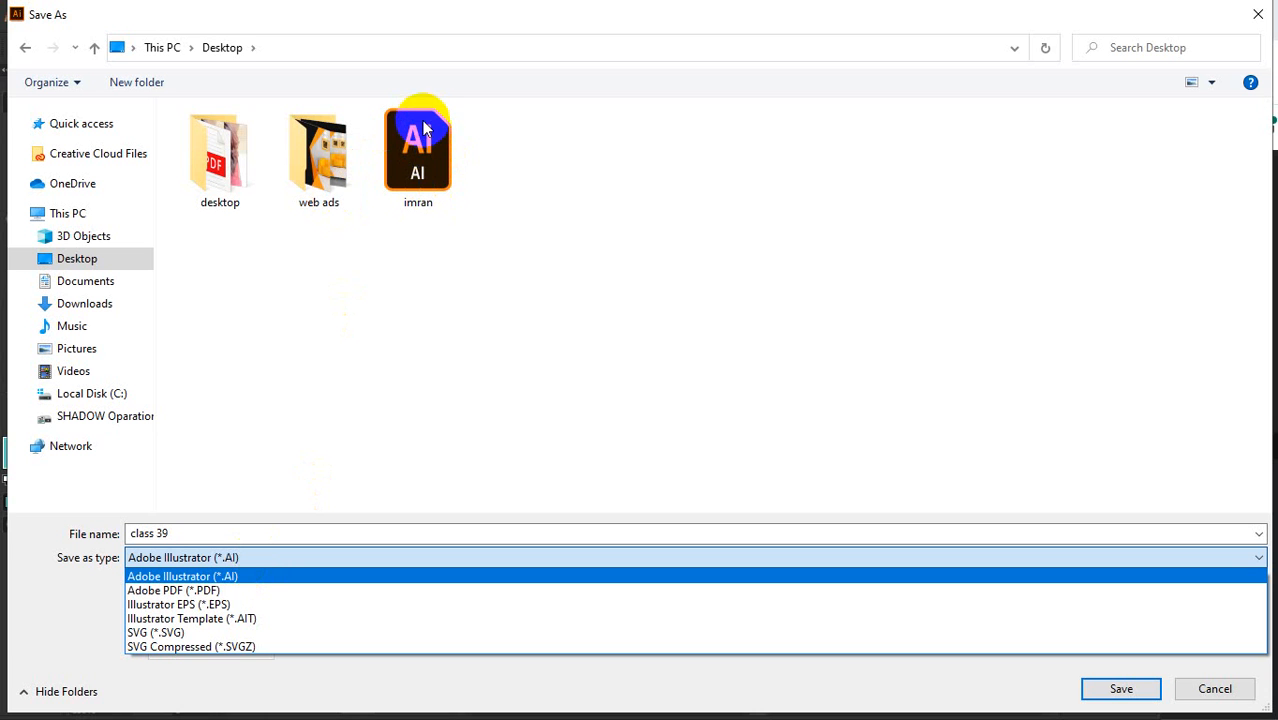
click(430, 138)
click(418, 146)
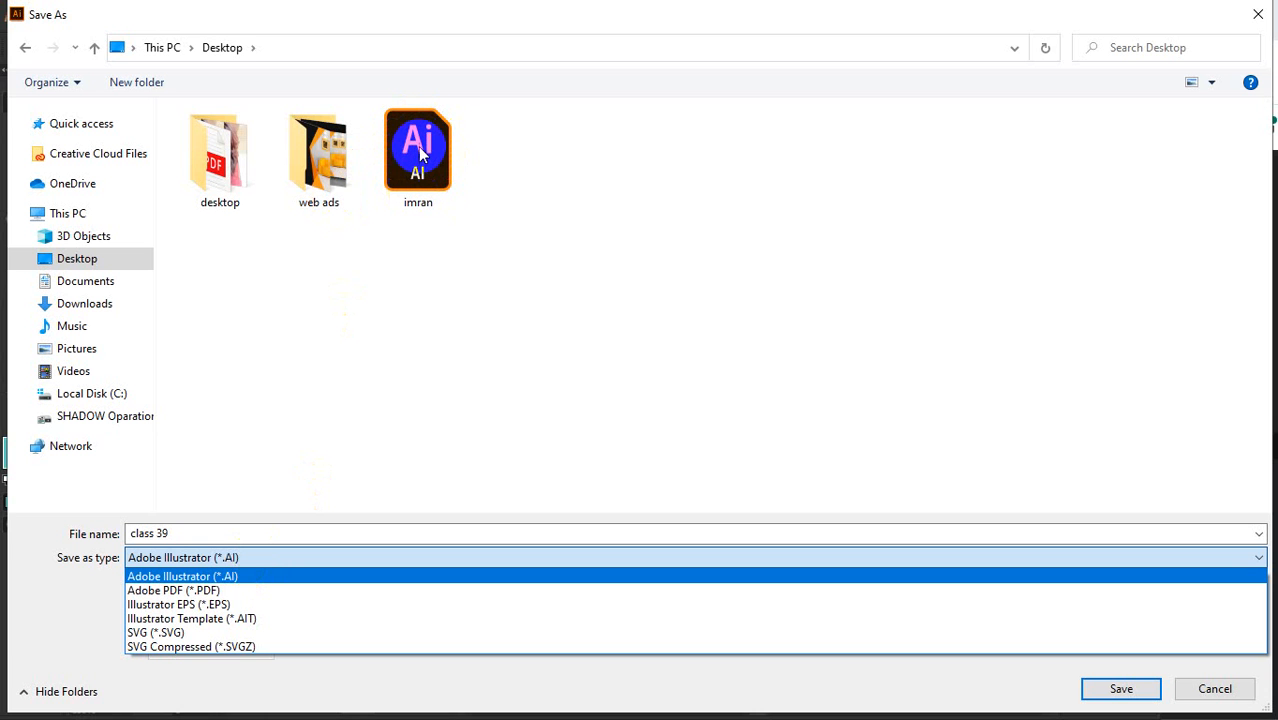
click(414, 146)
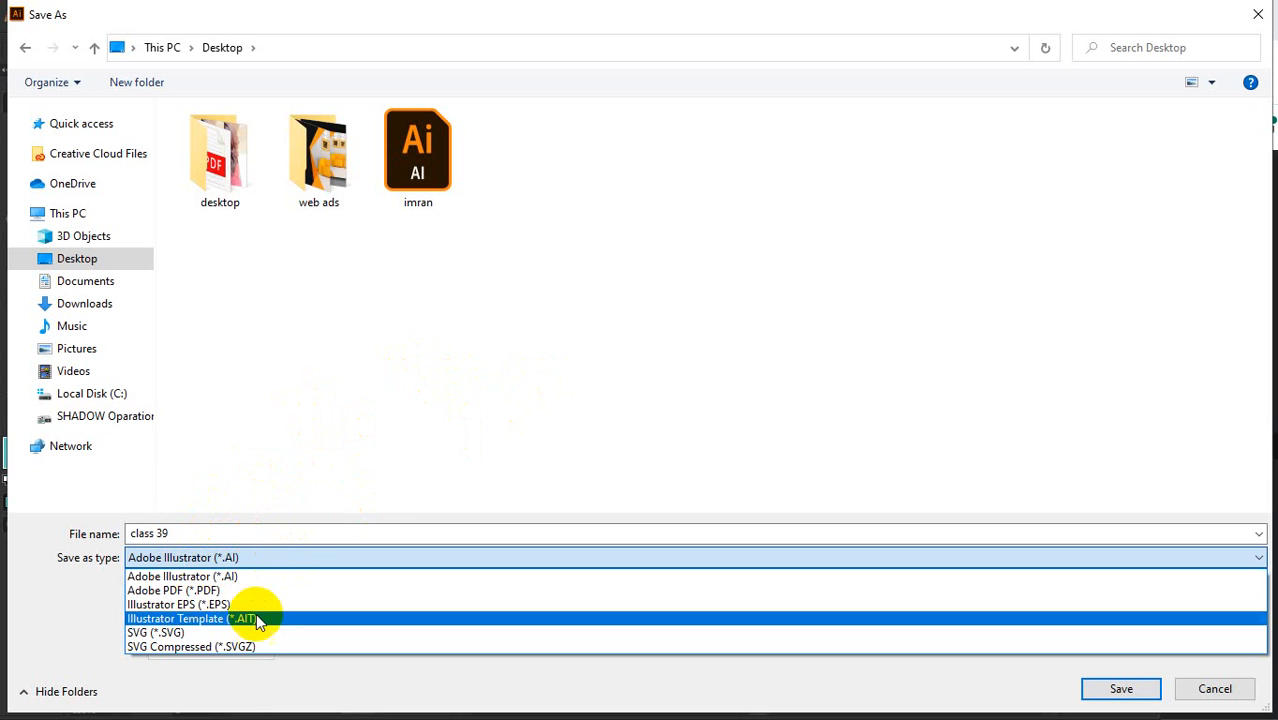
click(1205, 688)
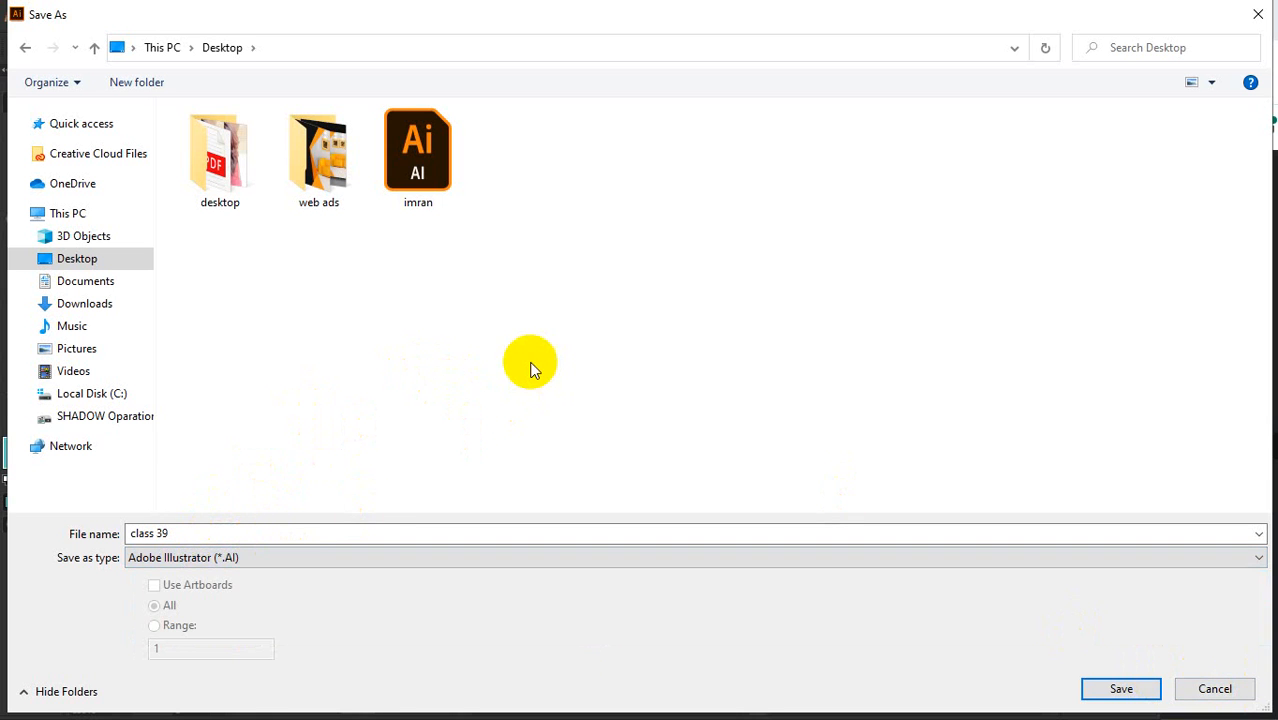
click(1213, 688)
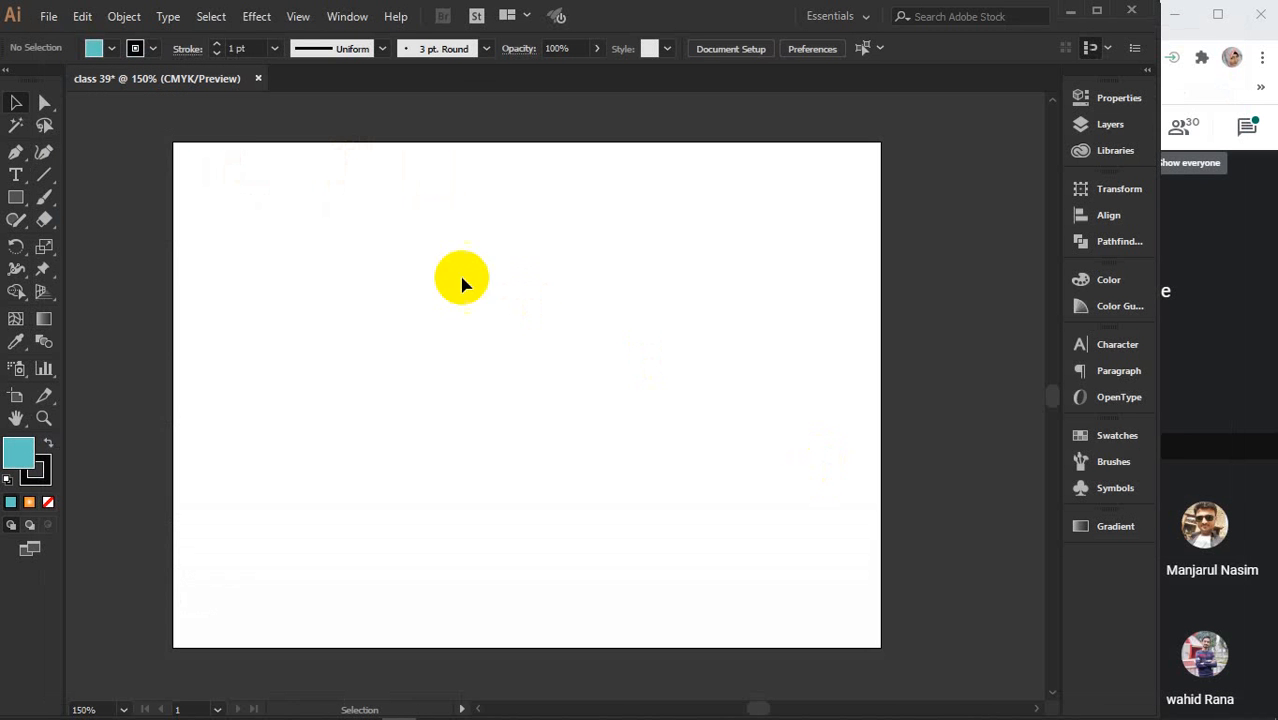
Open Save As for the class 39 document, examine the available file formats, and cancel without saving
click(48, 17)
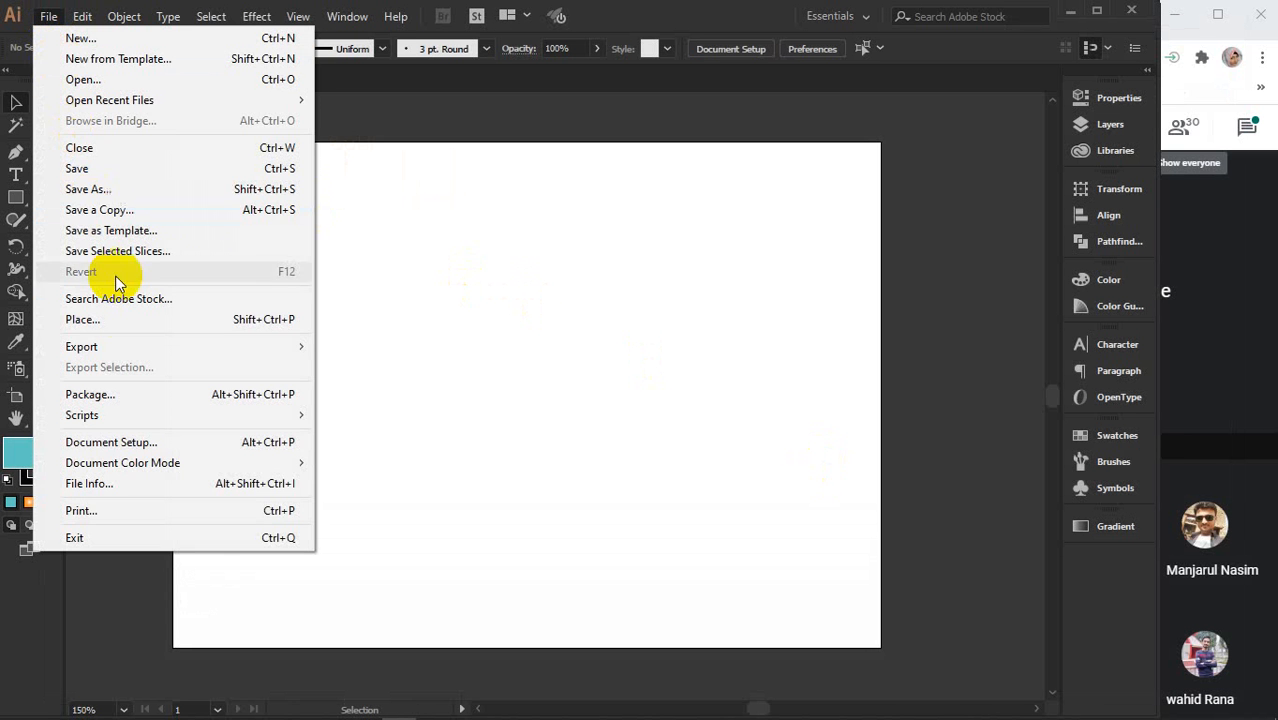
mouse_move(109, 349)
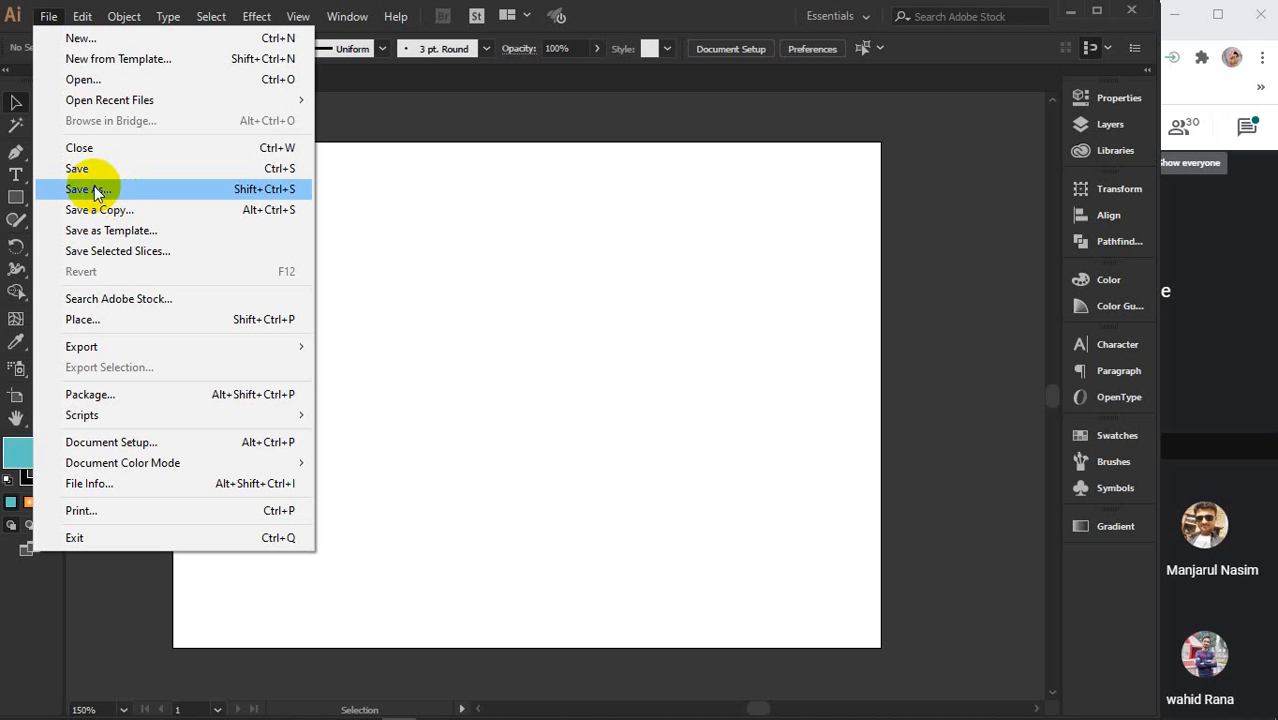
click(104, 188)
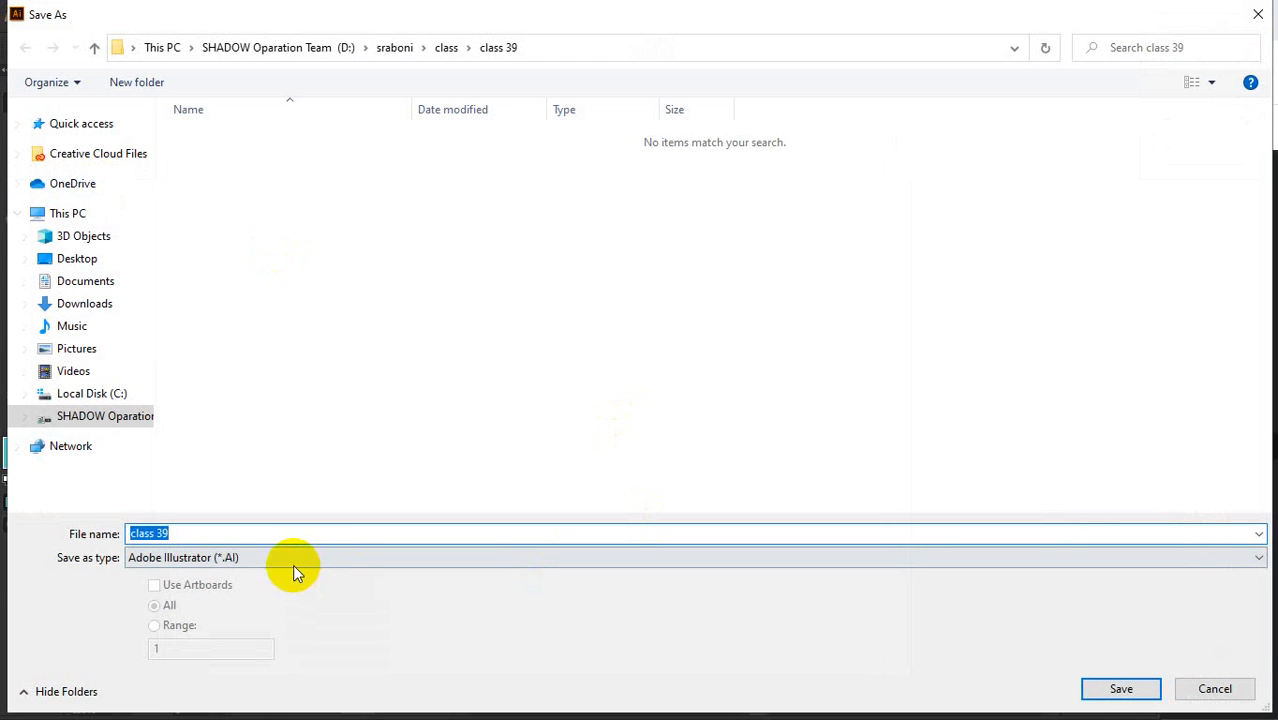
click(293, 562)
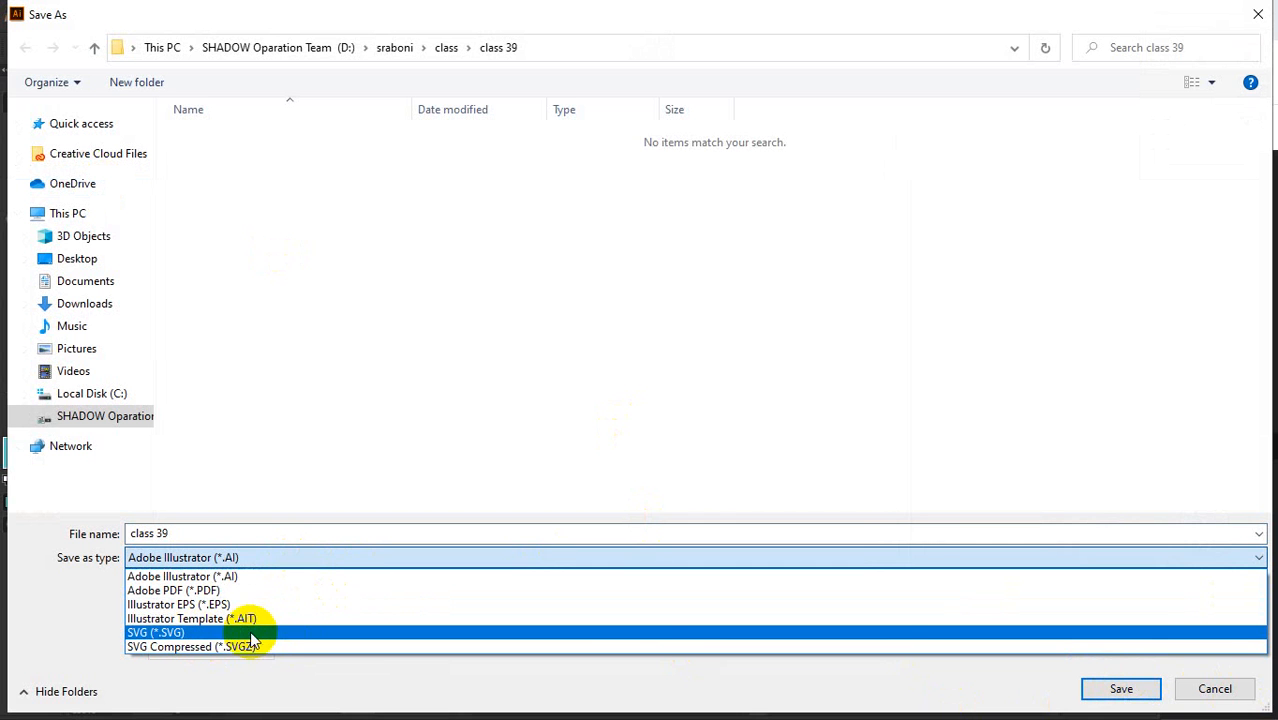
click(1210, 697)
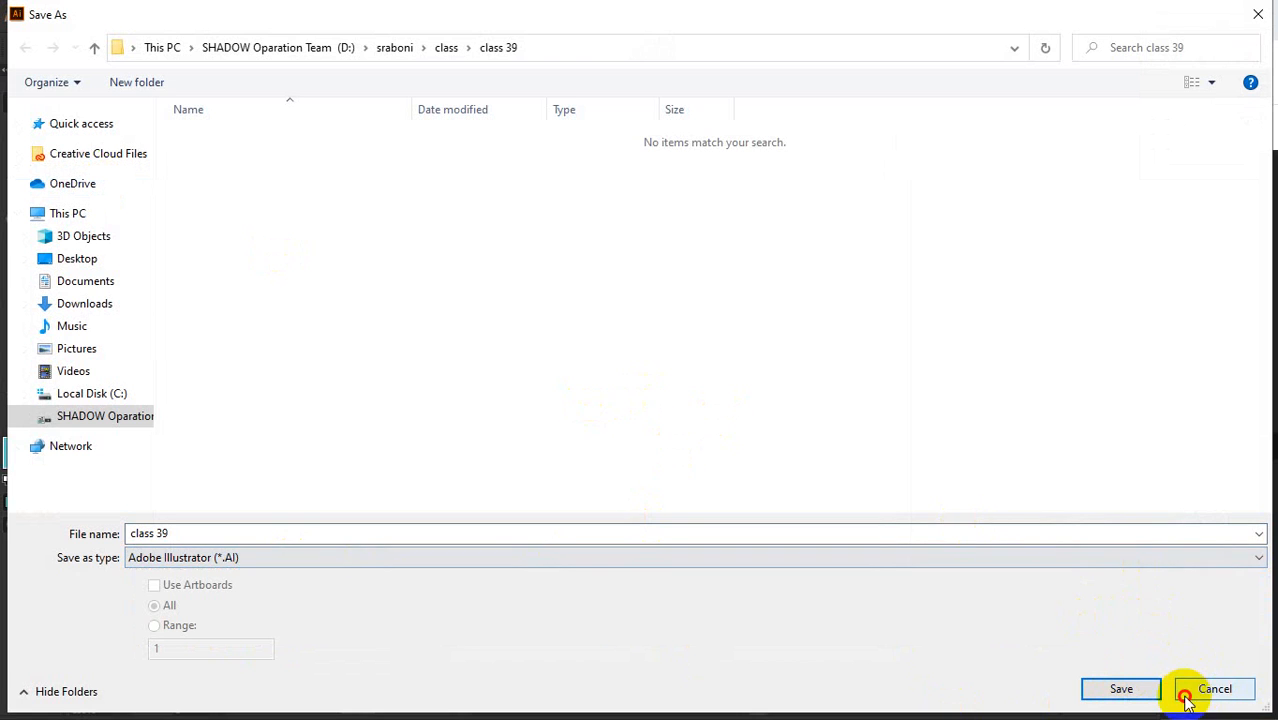
click(1190, 690)
Open Save for Web (Legacy) for the empty artboard, reposition its dialog and examine the available image formats, keeping JPEG
click(60, 18)
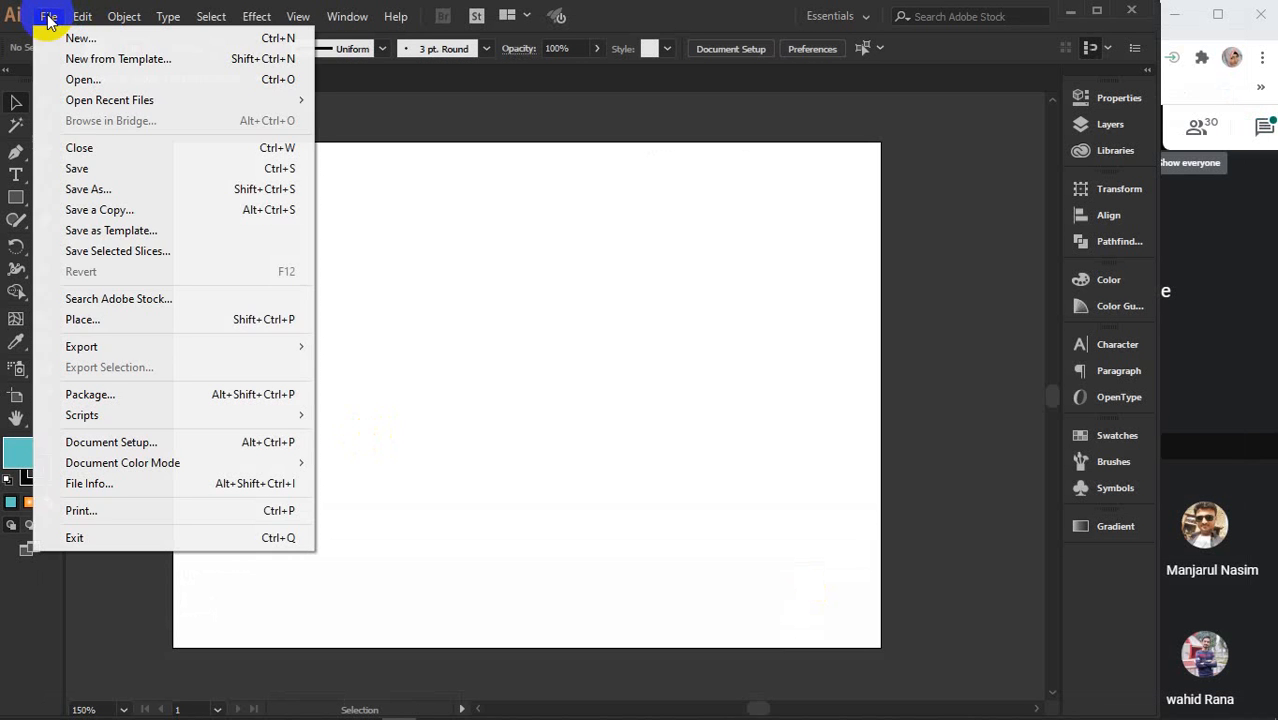
mouse_move(97, 350)
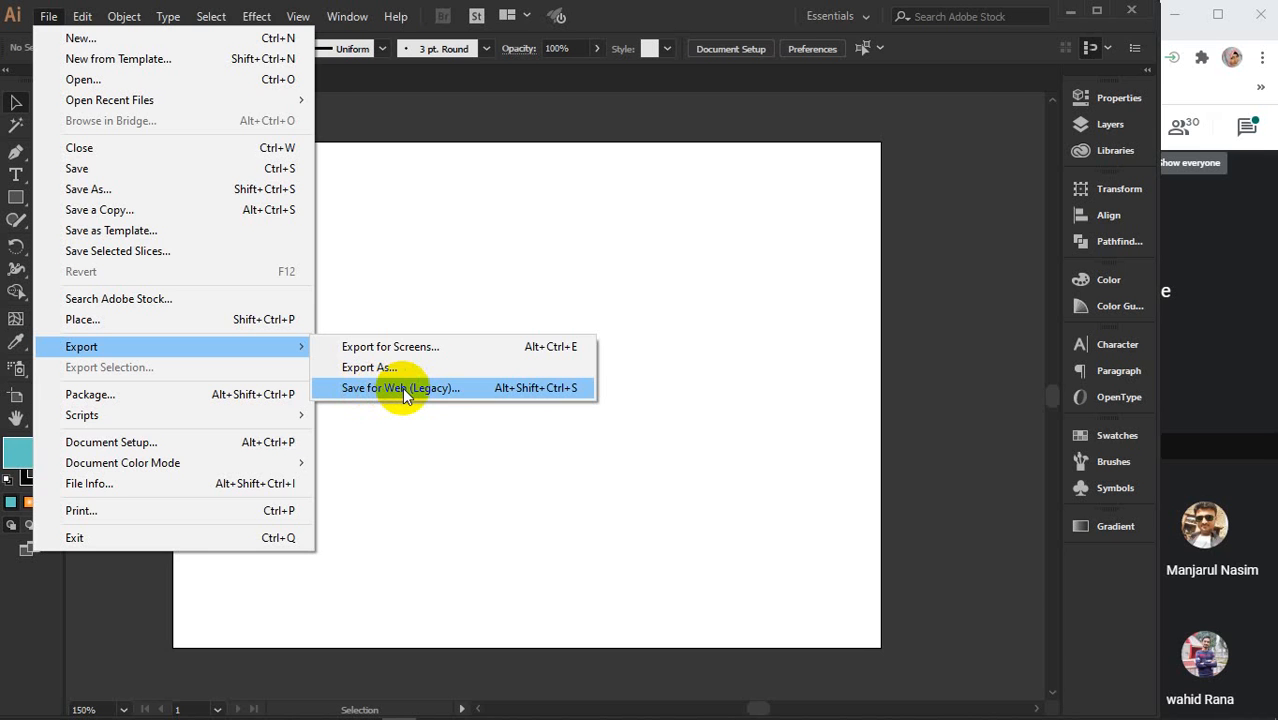
click(403, 390)
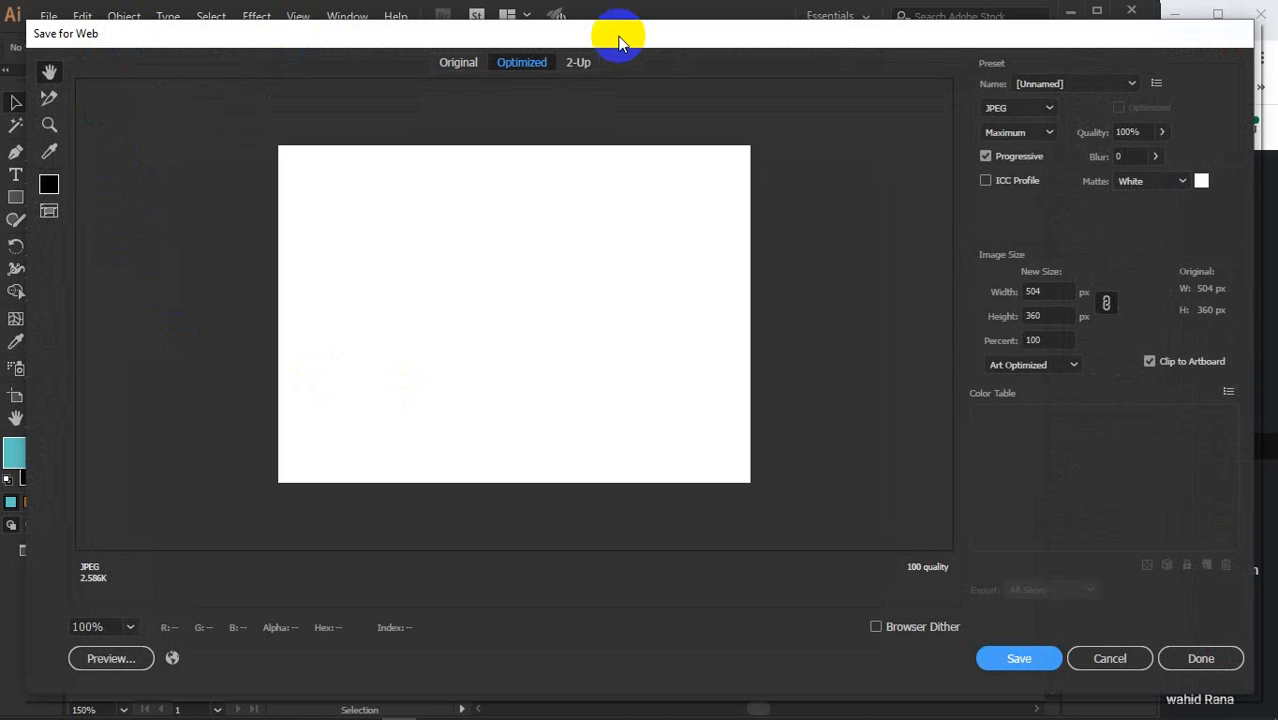
click(1199, 287)
click(965, 260)
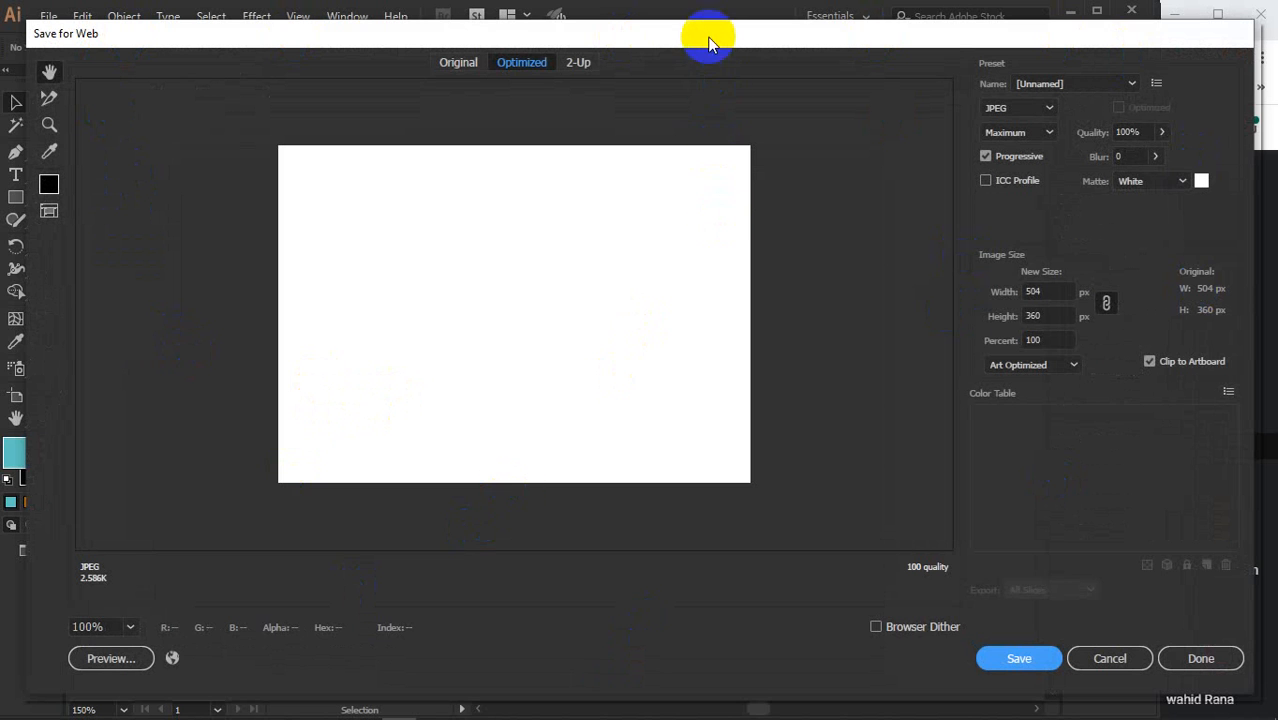
drag(699, 34, 677, 36)
click(980, 293)
click(891, 241)
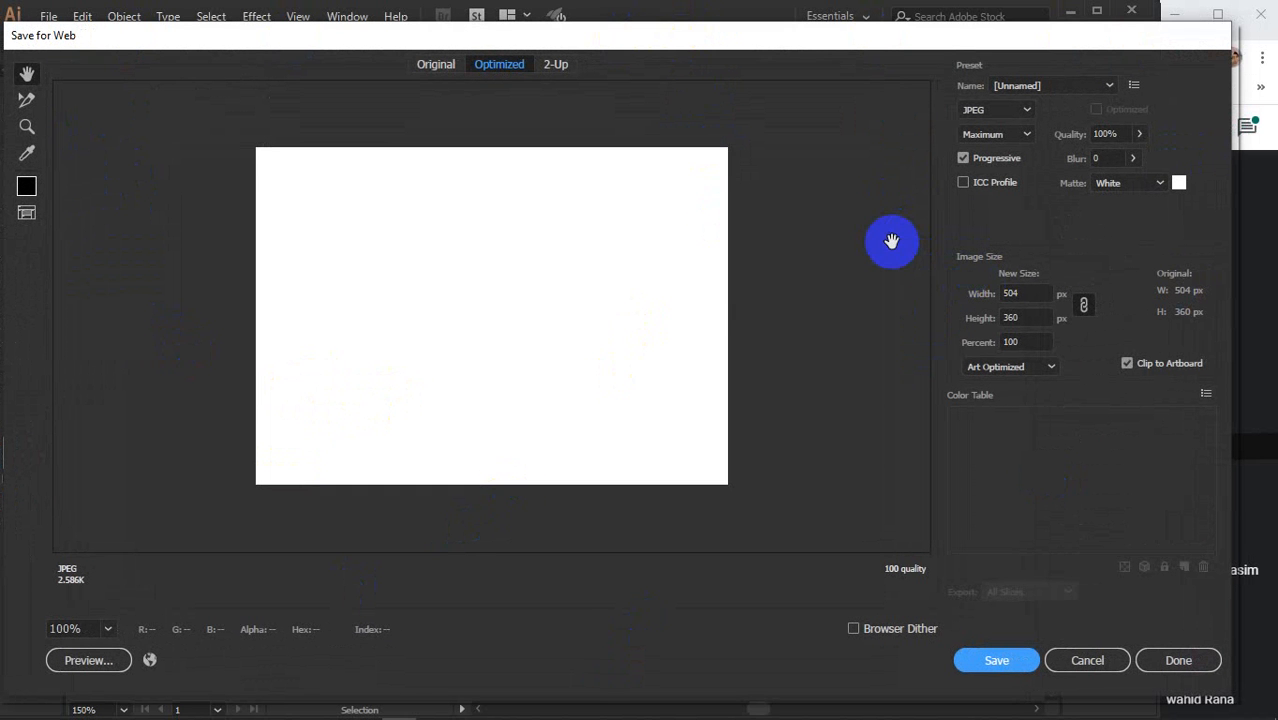
click(1018, 110)
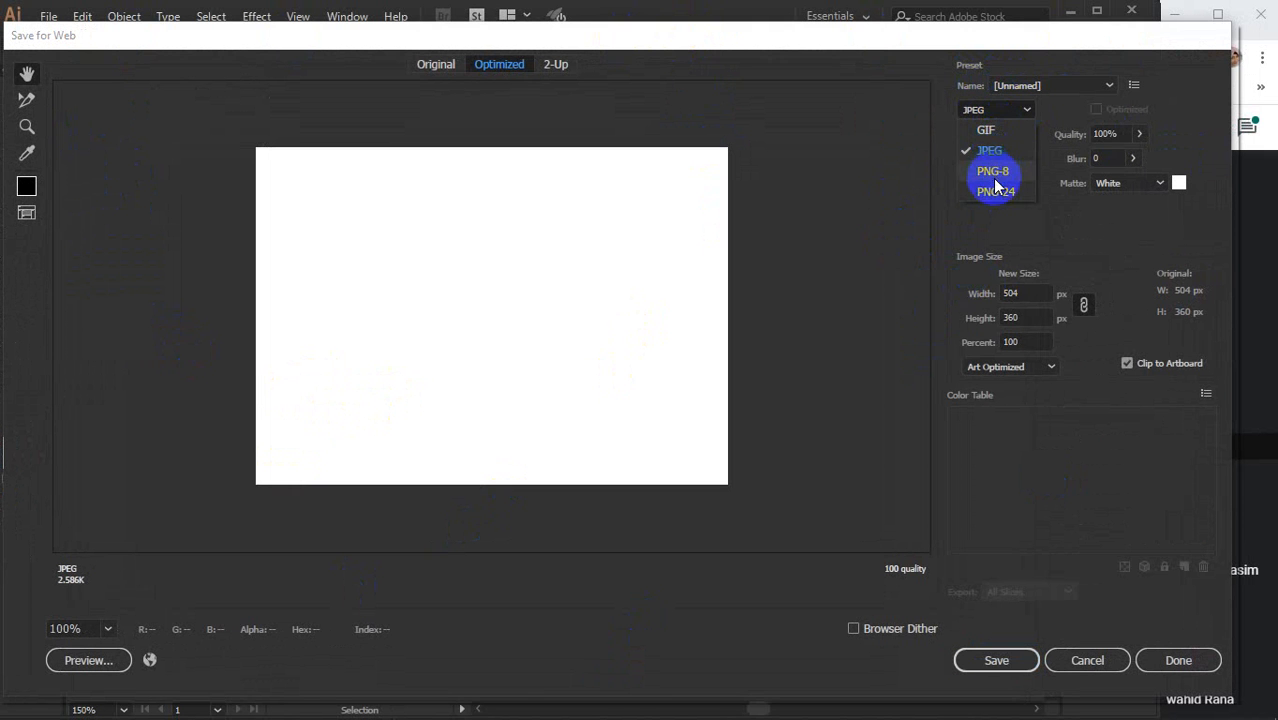
click(1015, 112)
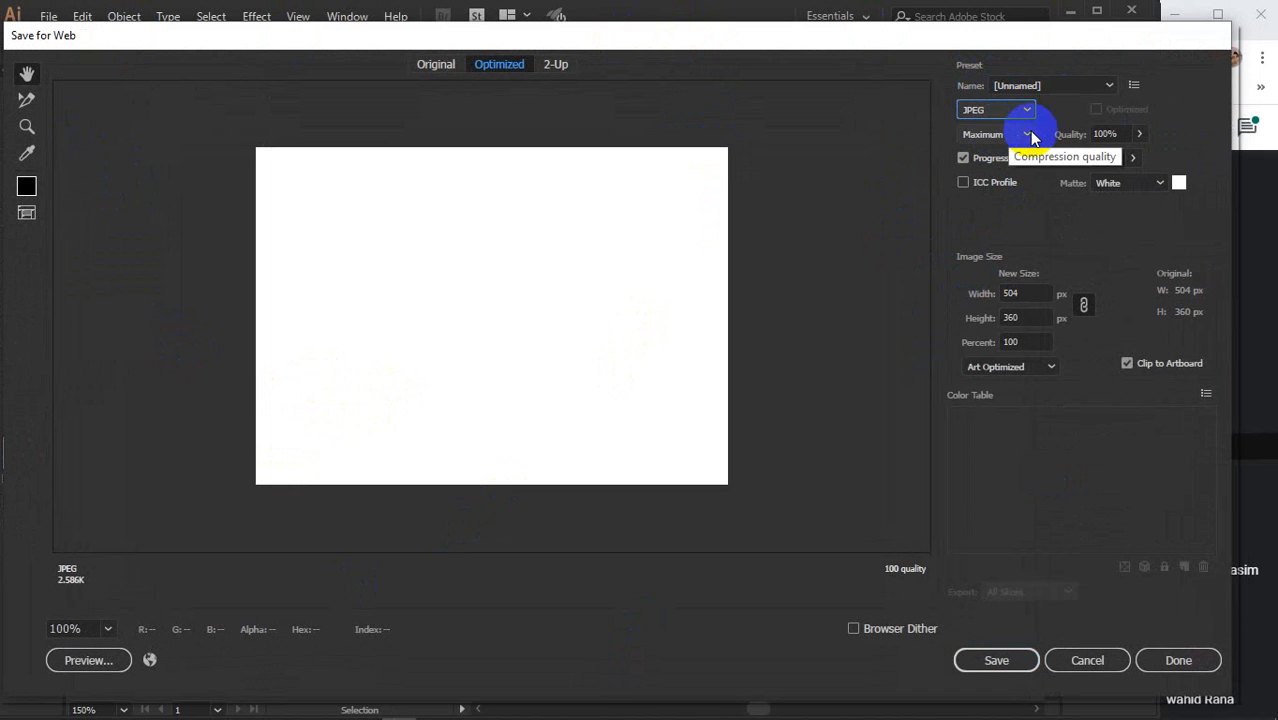
Try the Low, Medium and High compression quality presets for the JPEG export and return to Maximum
click(1026, 135)
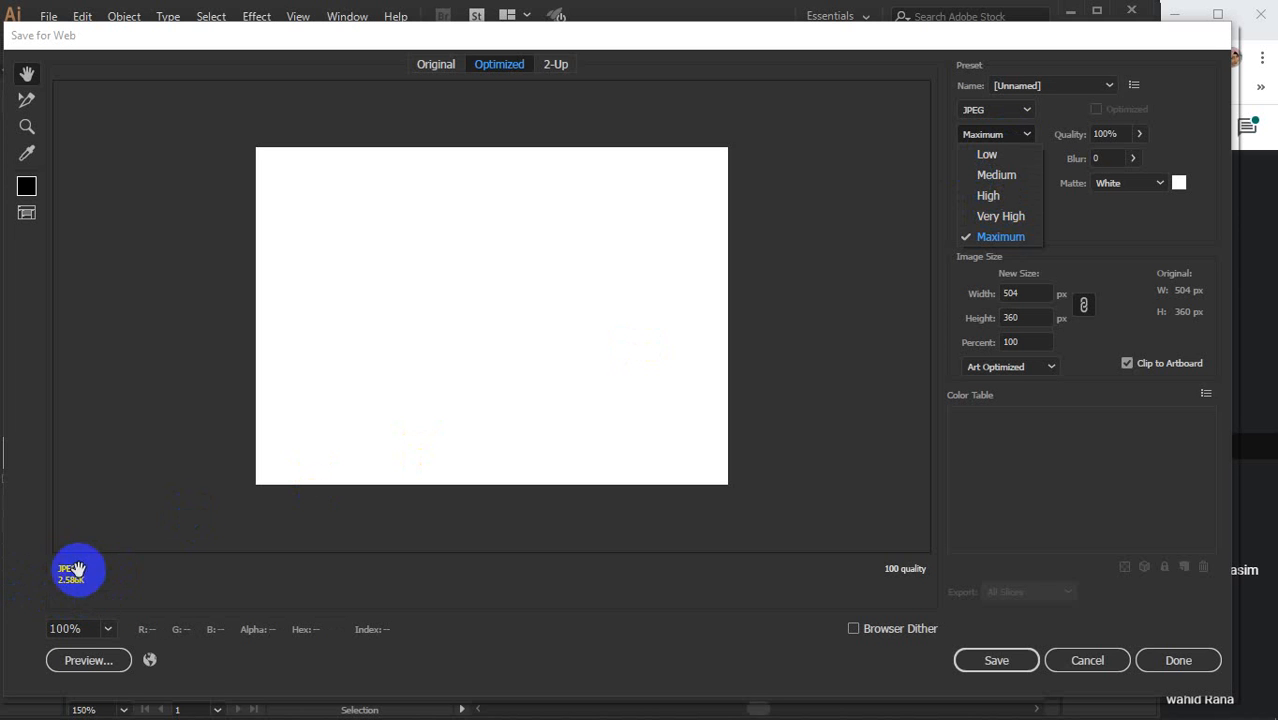
click(996, 156)
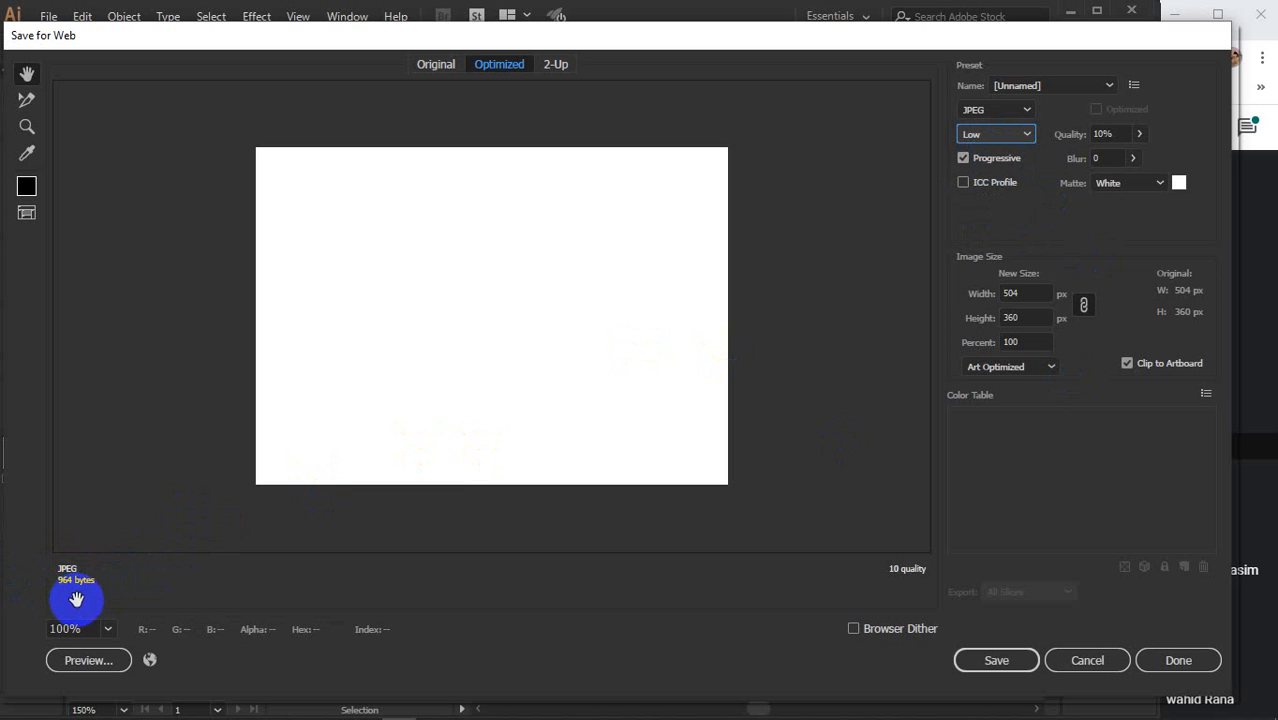
click(988, 136)
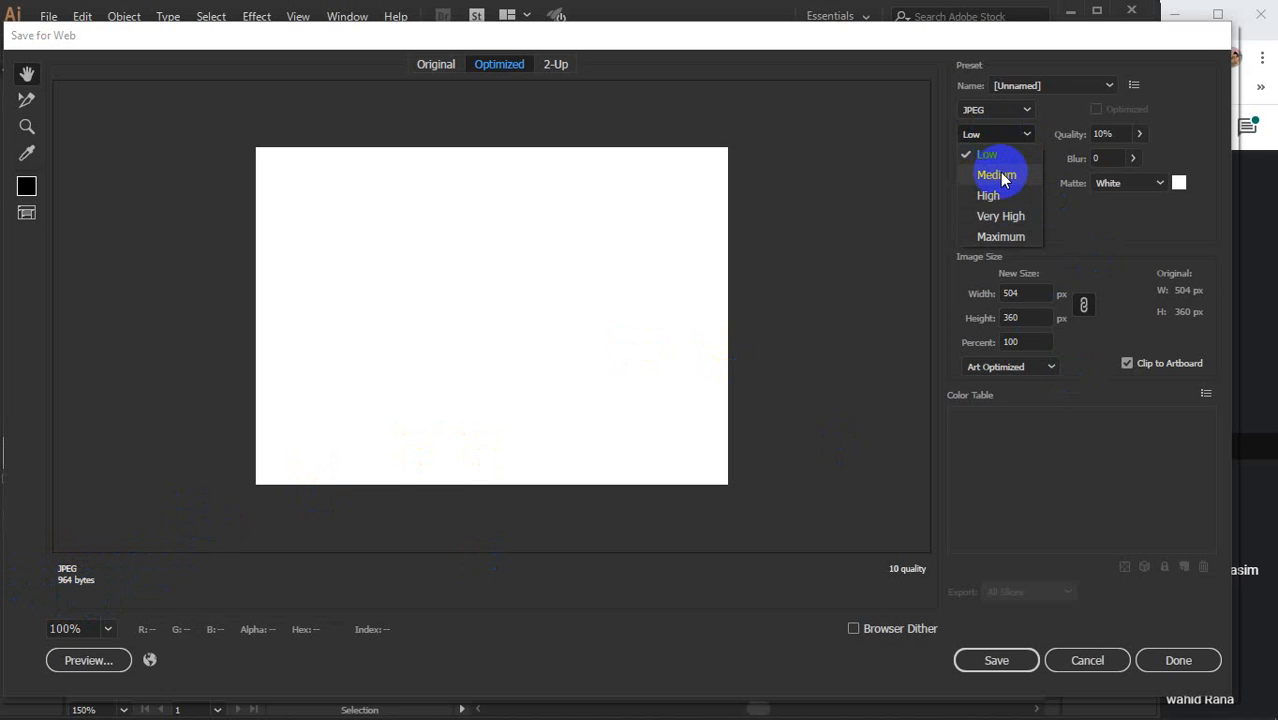
click(1000, 176)
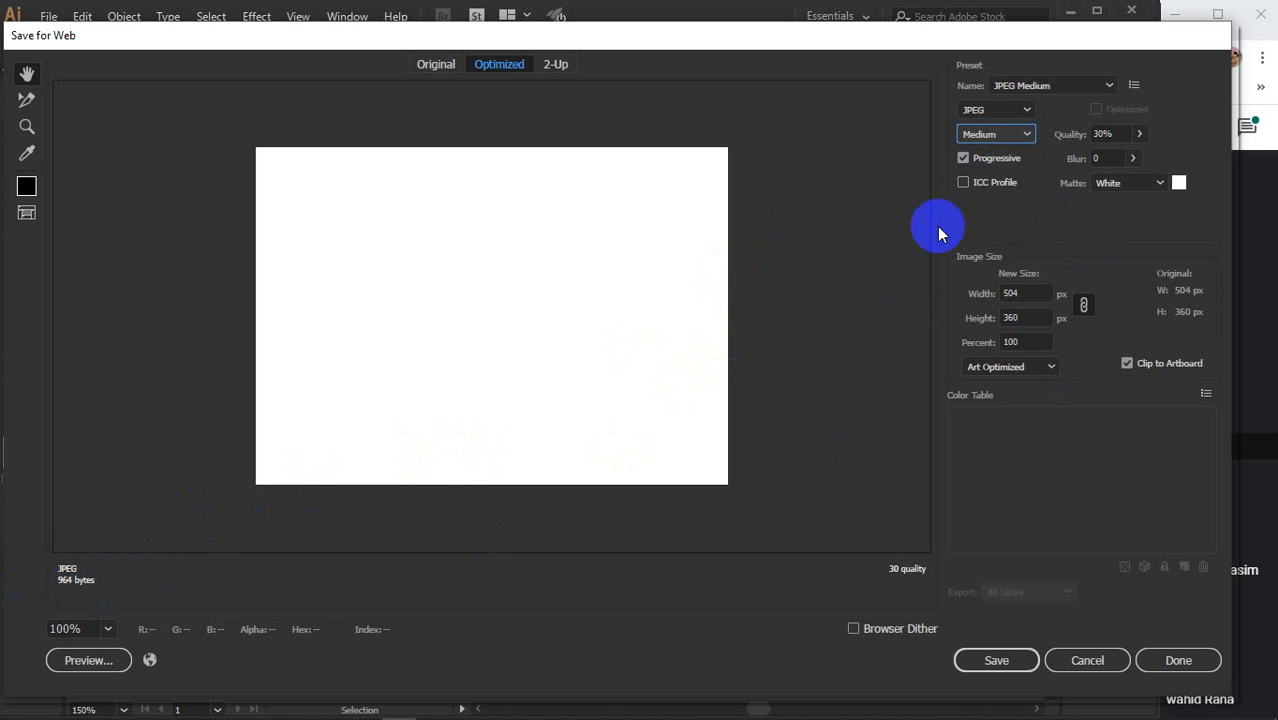
click(980, 135)
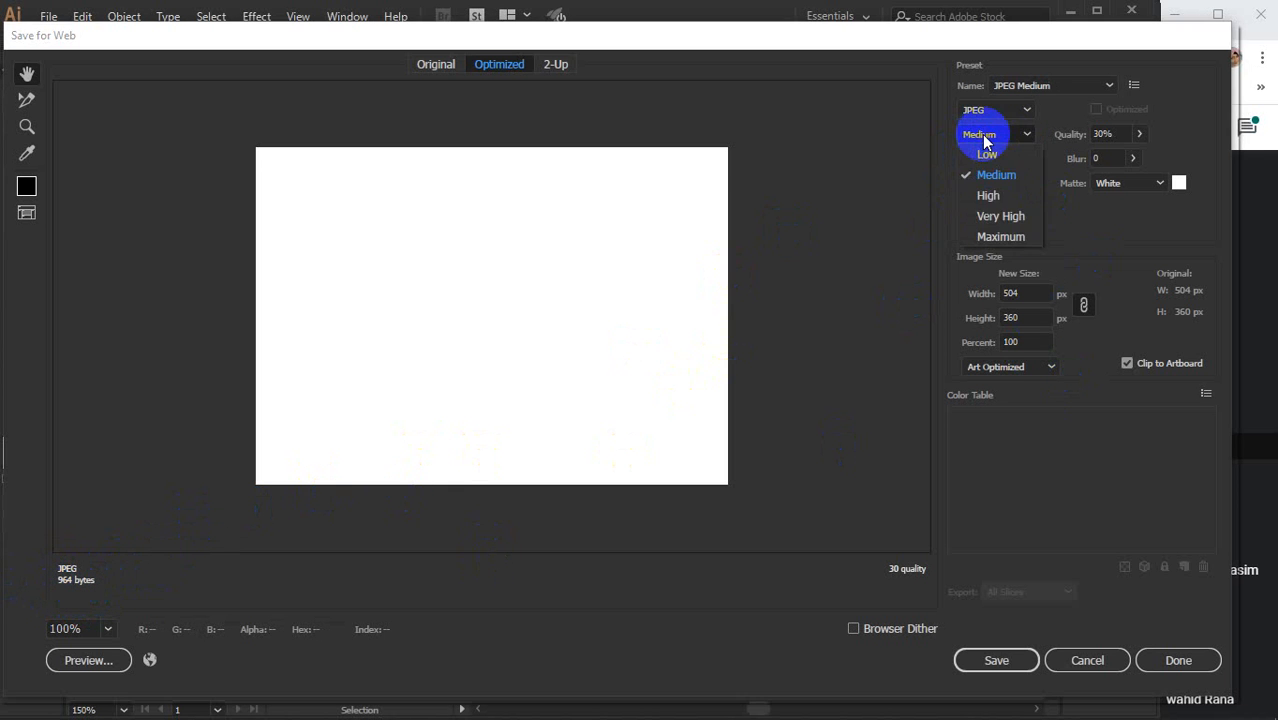
click(990, 197)
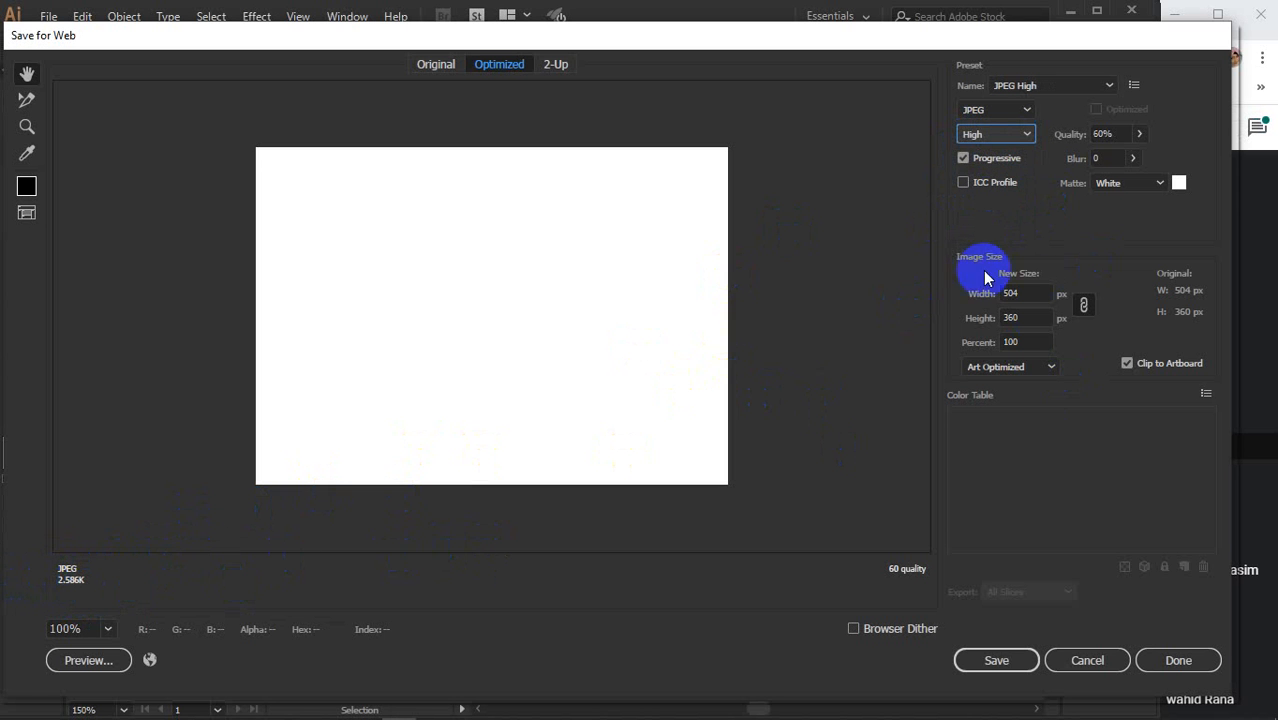
click(996, 133)
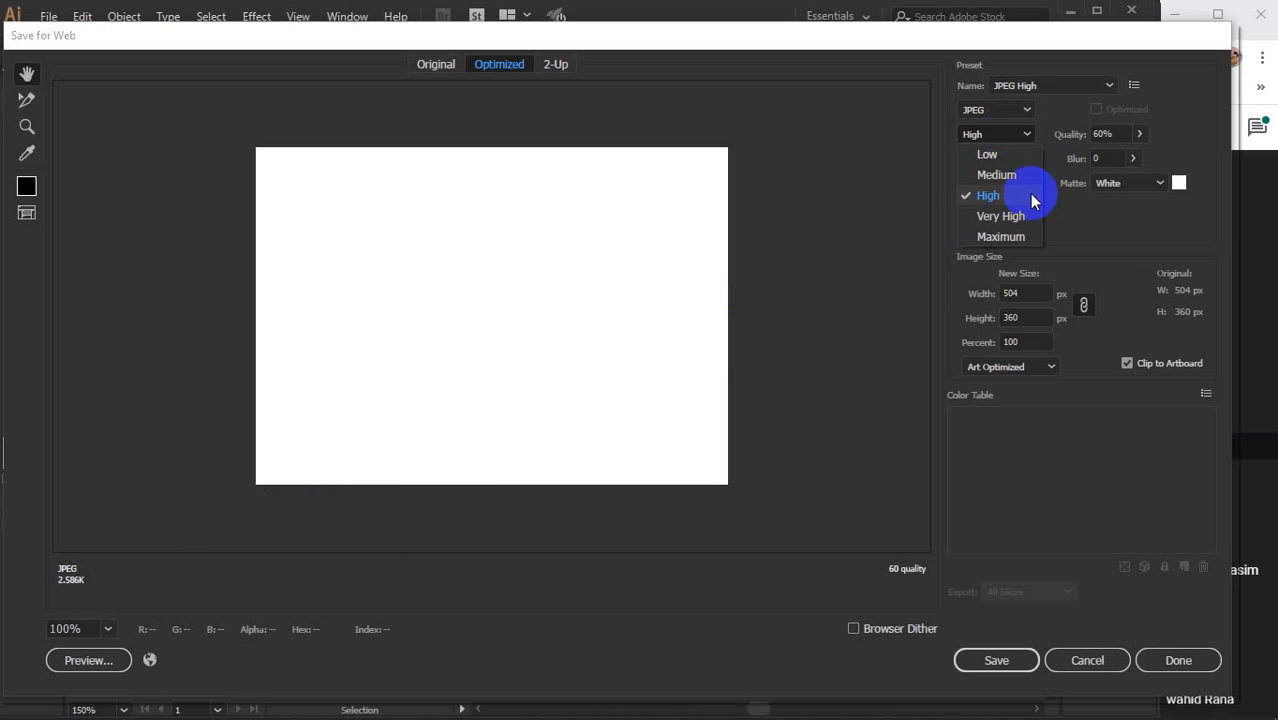
click(998, 237)
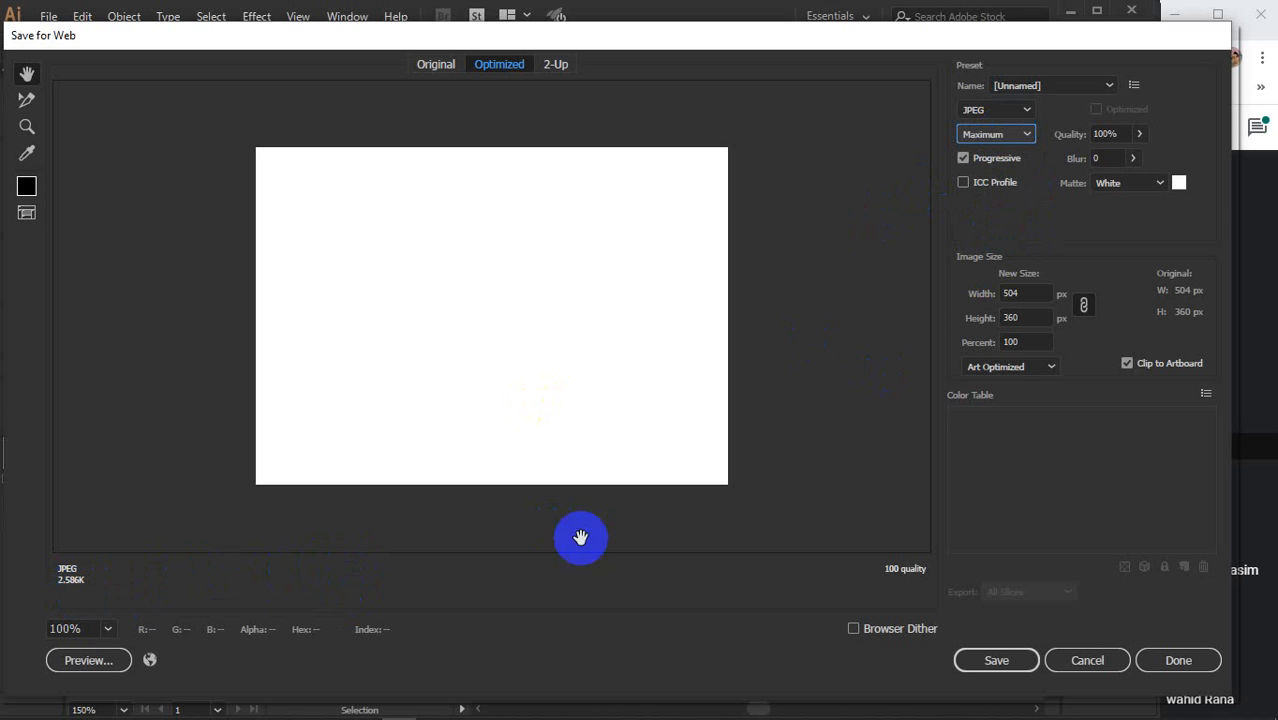
Inspect the JPEG quality percentage control and cancel the web export
click(1075, 140)
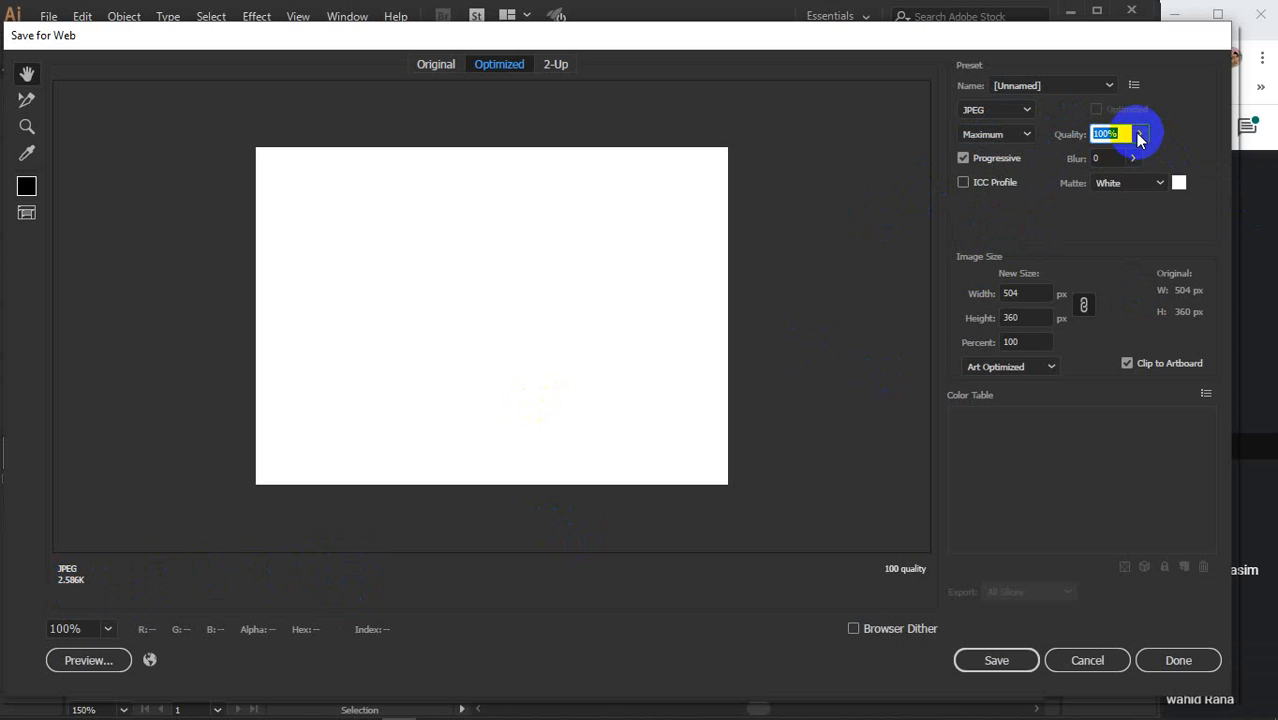
drag(1138, 134, 1180, 178)
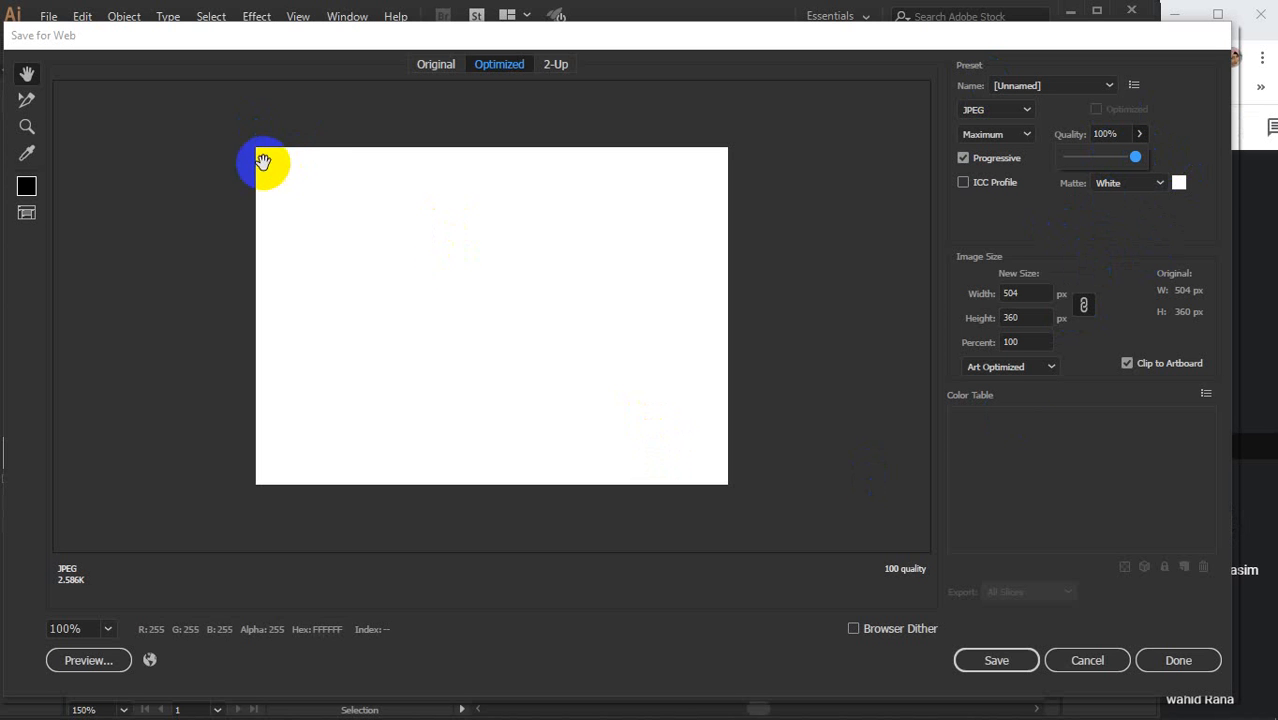
click(1096, 658)
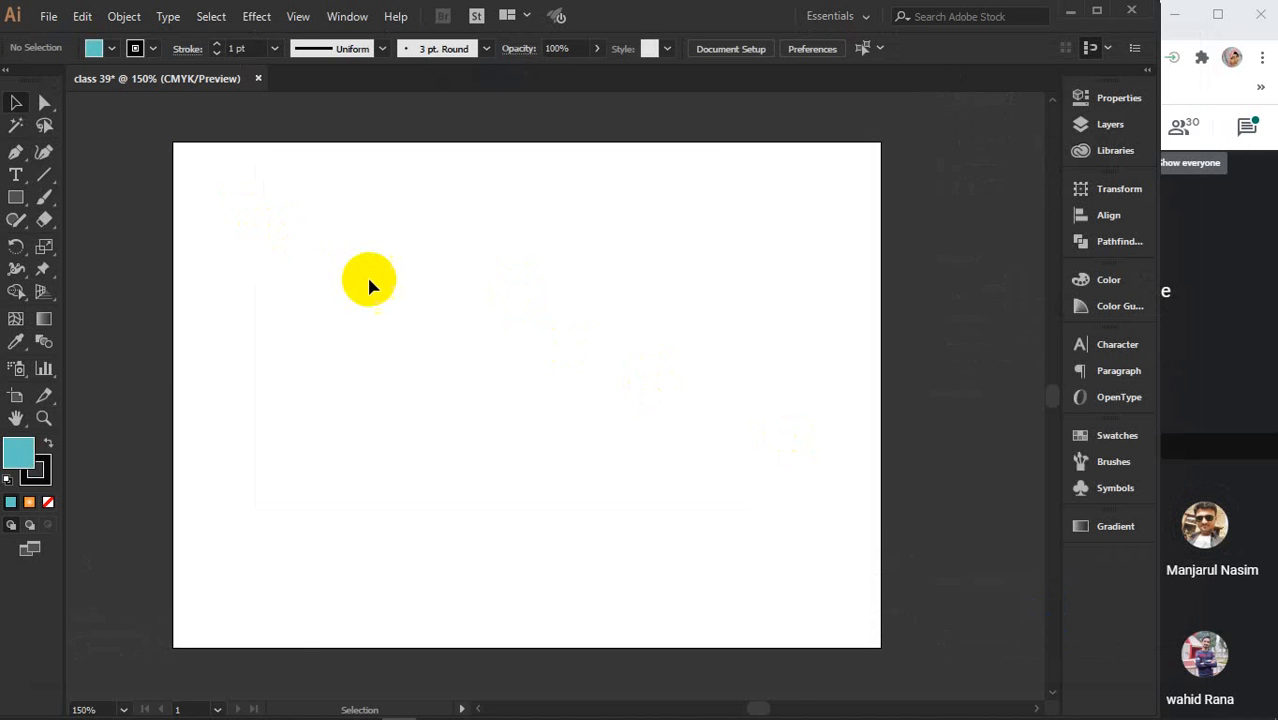
Select the whole five-by-five grid of coloured squares and move it onto the artboard
scroll(367, 276, down, 6)
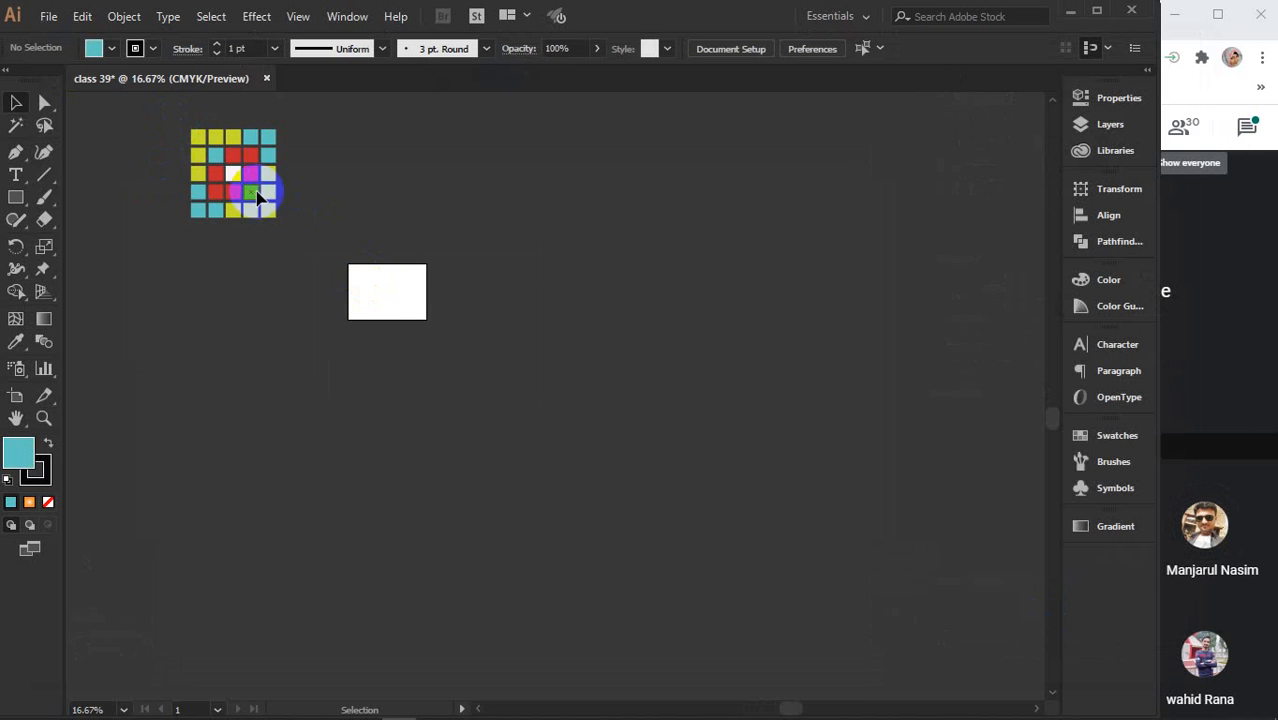
scroll(380, 292, up, 3)
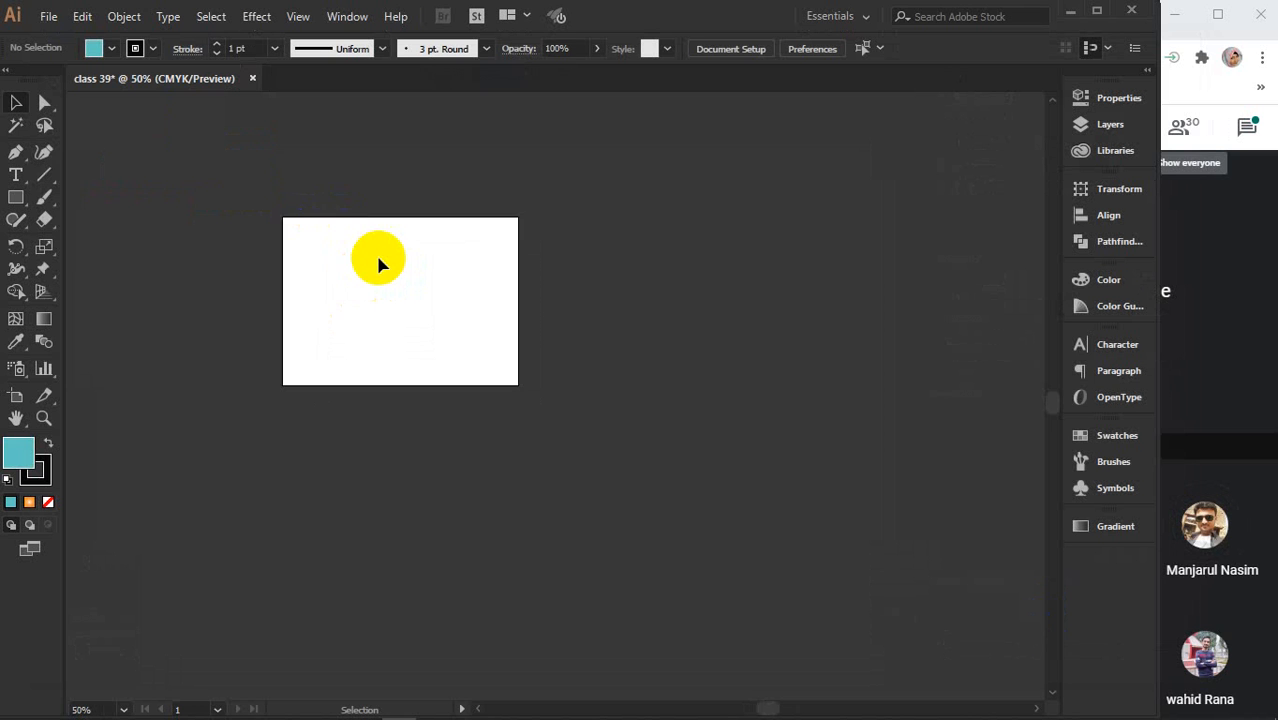
scroll(379, 263, down, 3)
drag(206, 140, 338, 270)
drag(287, 194, 520, 345)
Scale the selected grid down to about half its size and center it on the artboard
scroll(400, 279, up, 5)
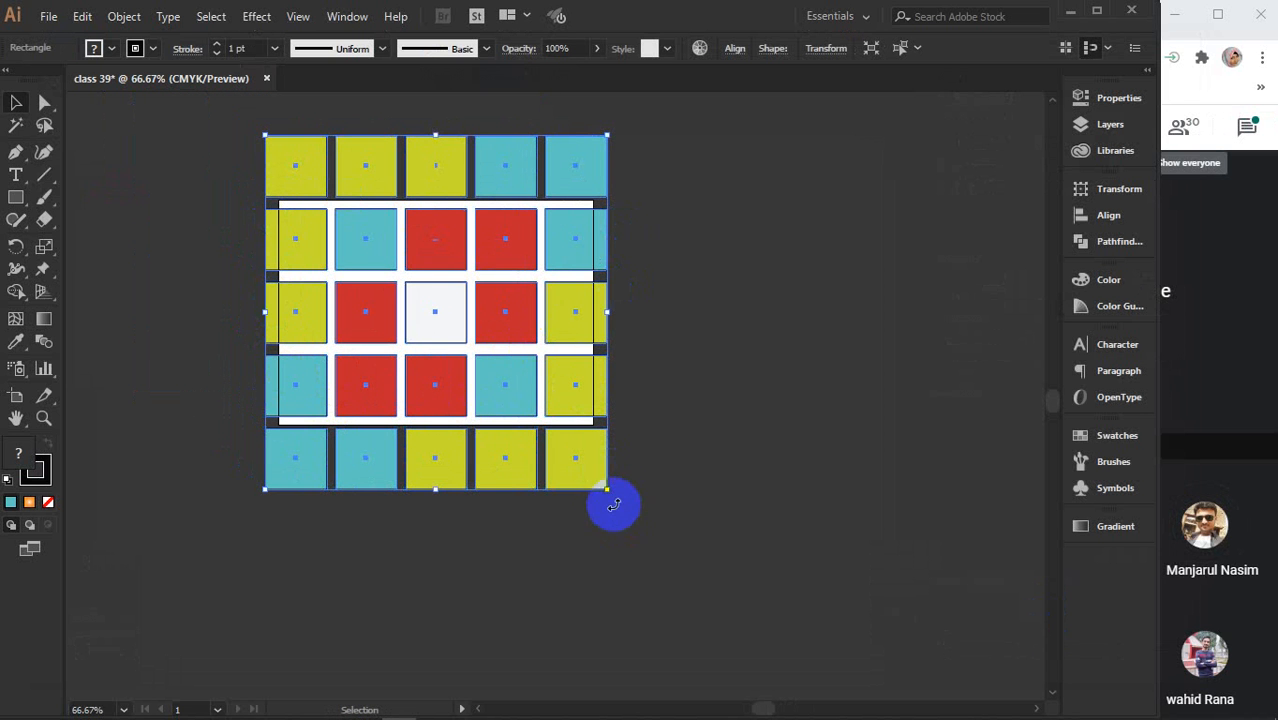
drag(607, 490, 522, 402)
drag(398, 314, 435, 312)
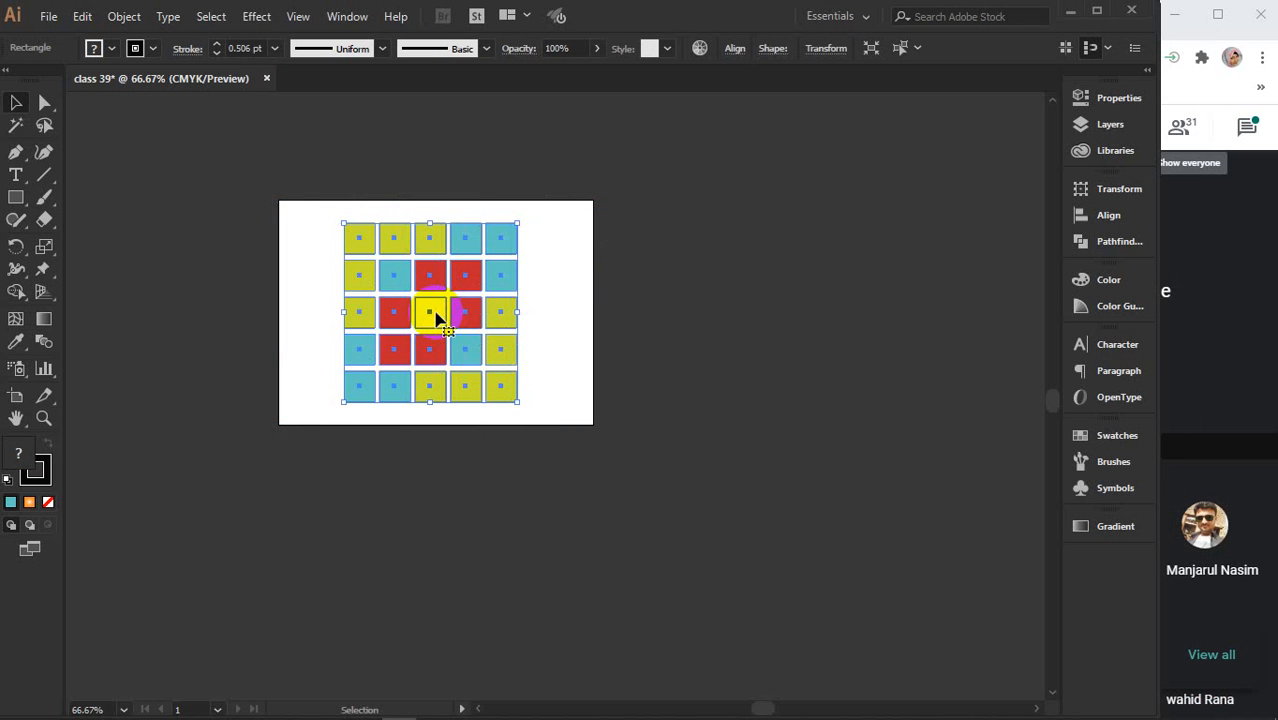
Open Save for Web (Legacy) for the artboard with the grid and set the JPEG quality to 40%
click(37, 22)
mouse_move(117, 355)
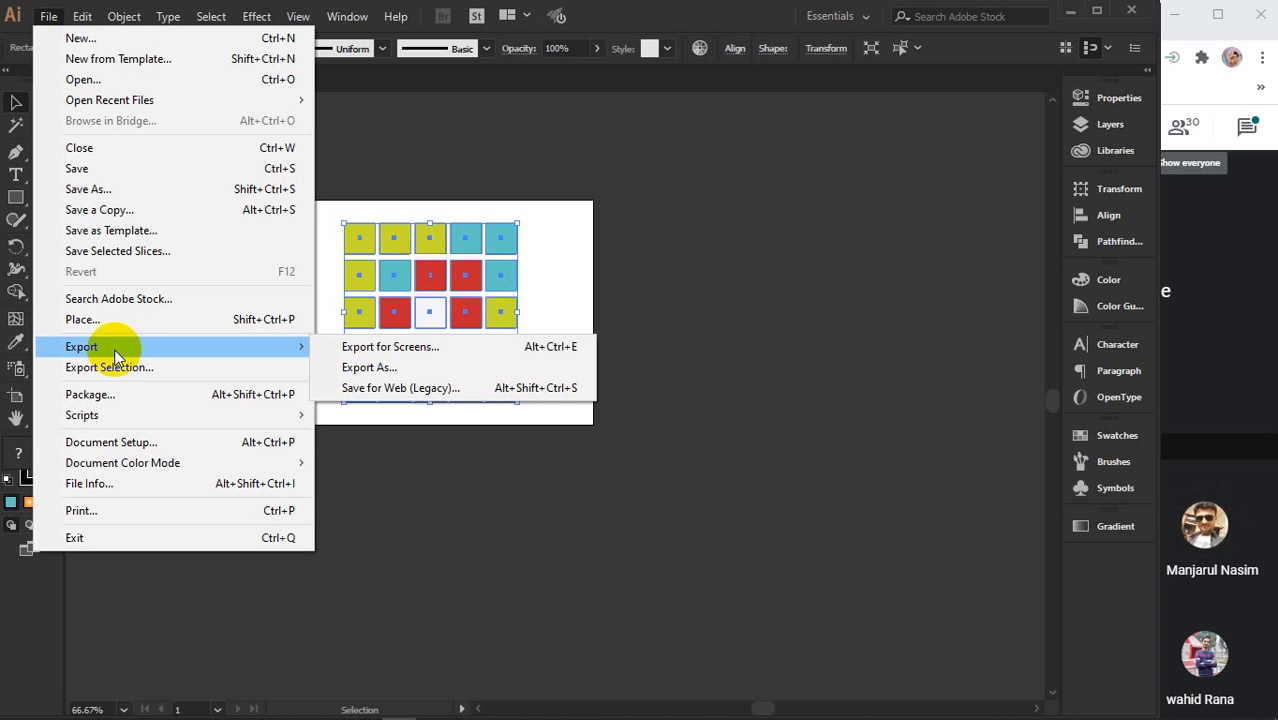
click(389, 392)
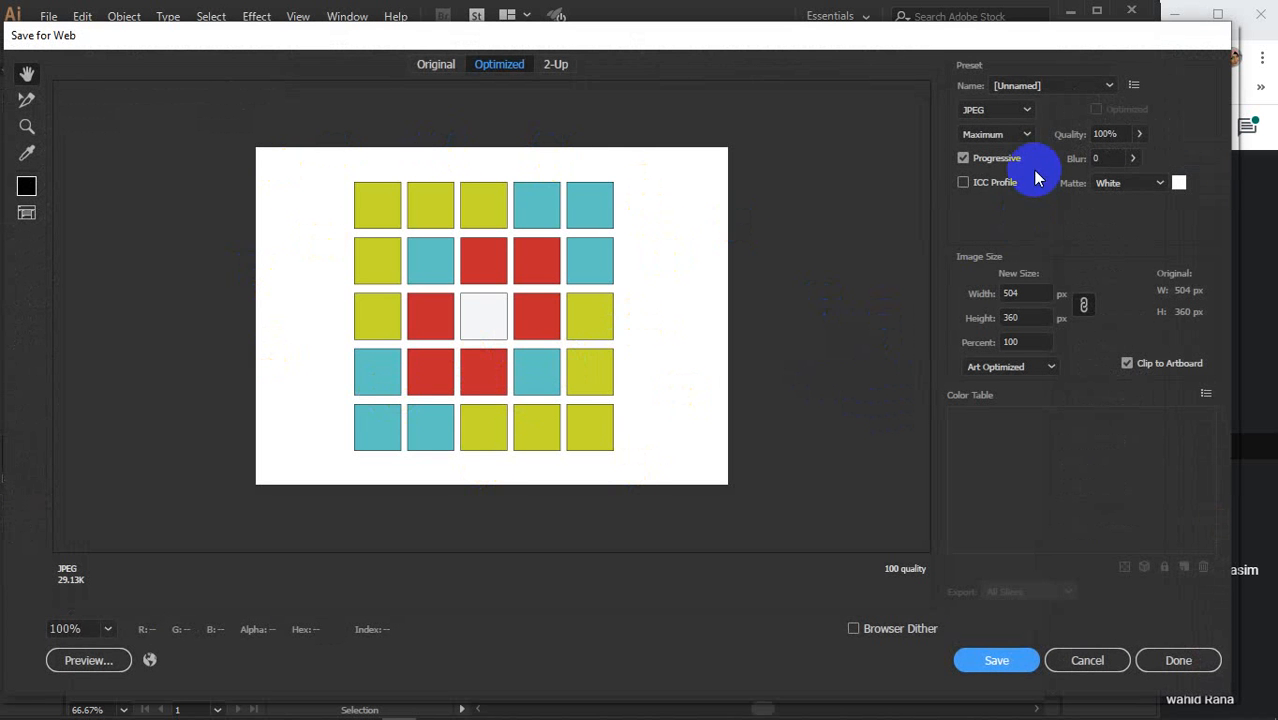
click(1139, 134)
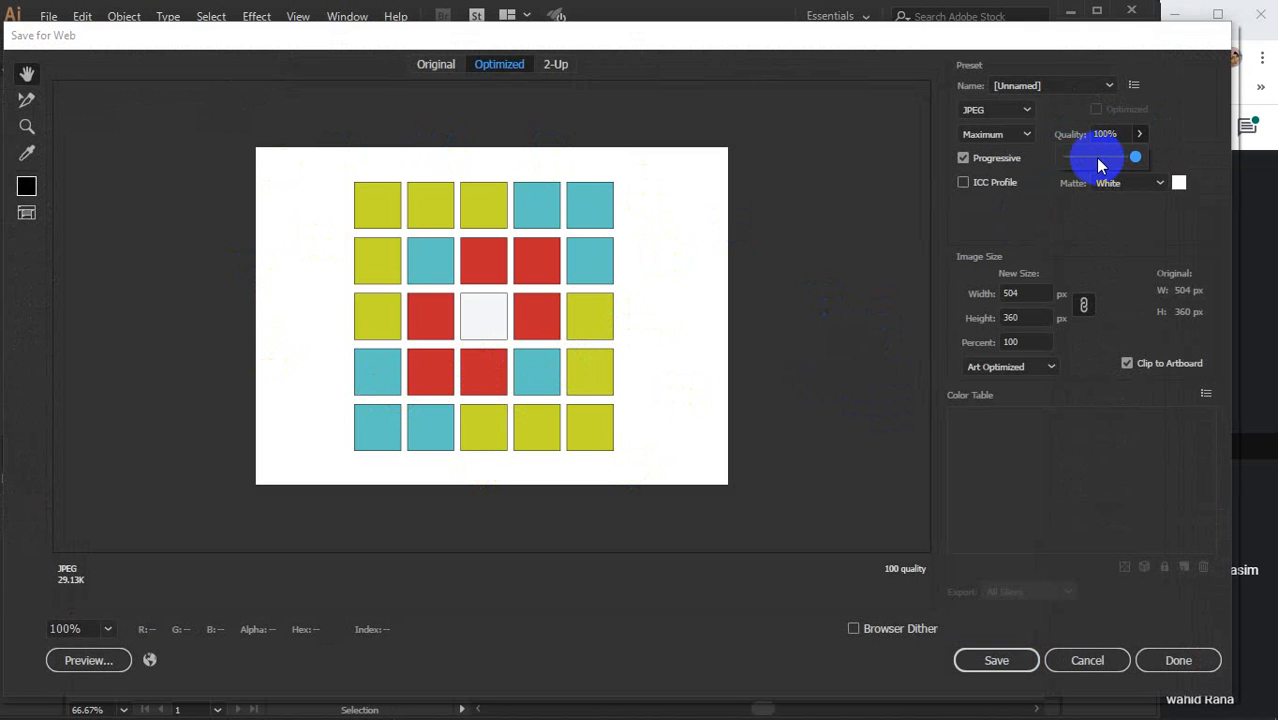
click(1096, 157)
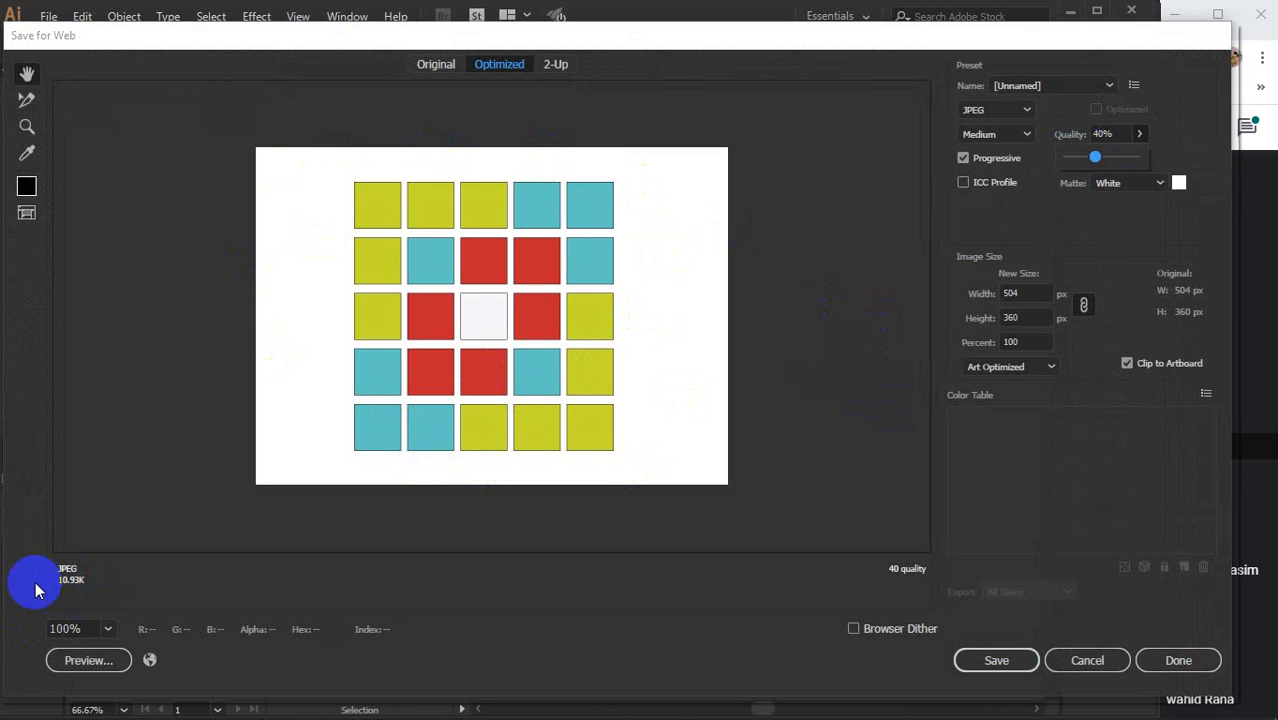
Review the JPEG quality presets, try a blur of 2.00 on the web export, and reset the blur to 0
click(1024, 133)
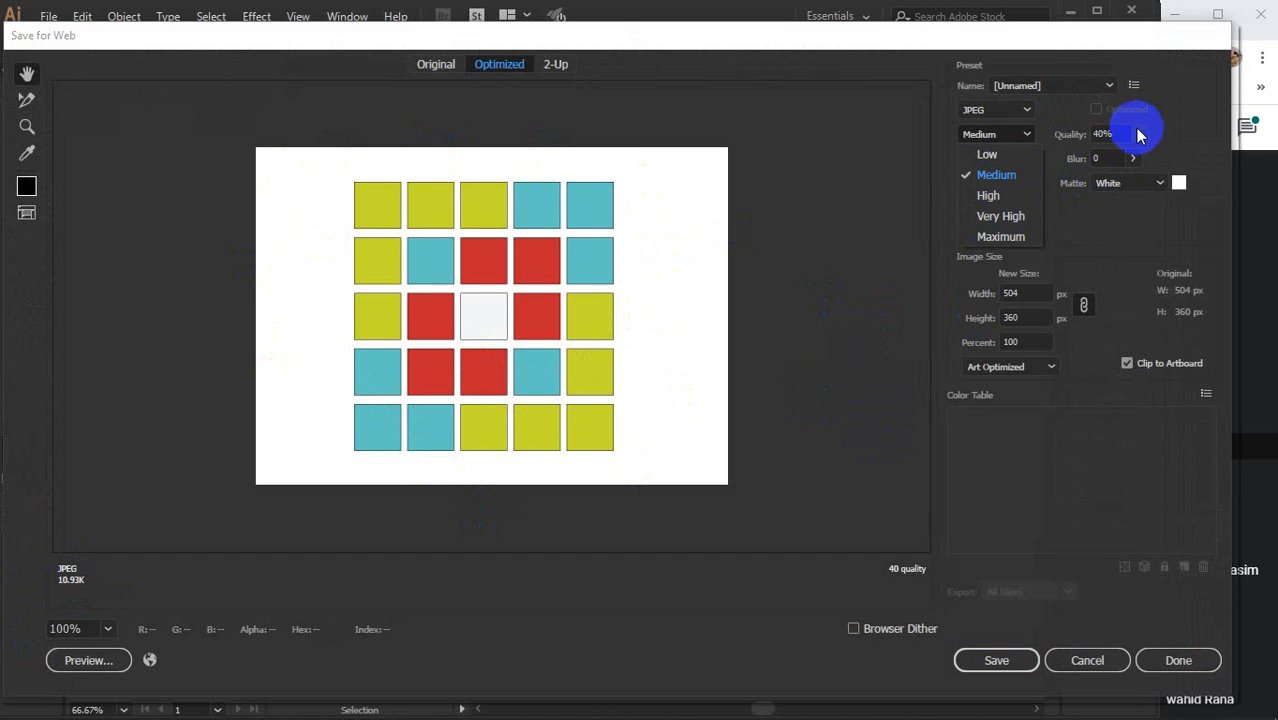
key(Escape)
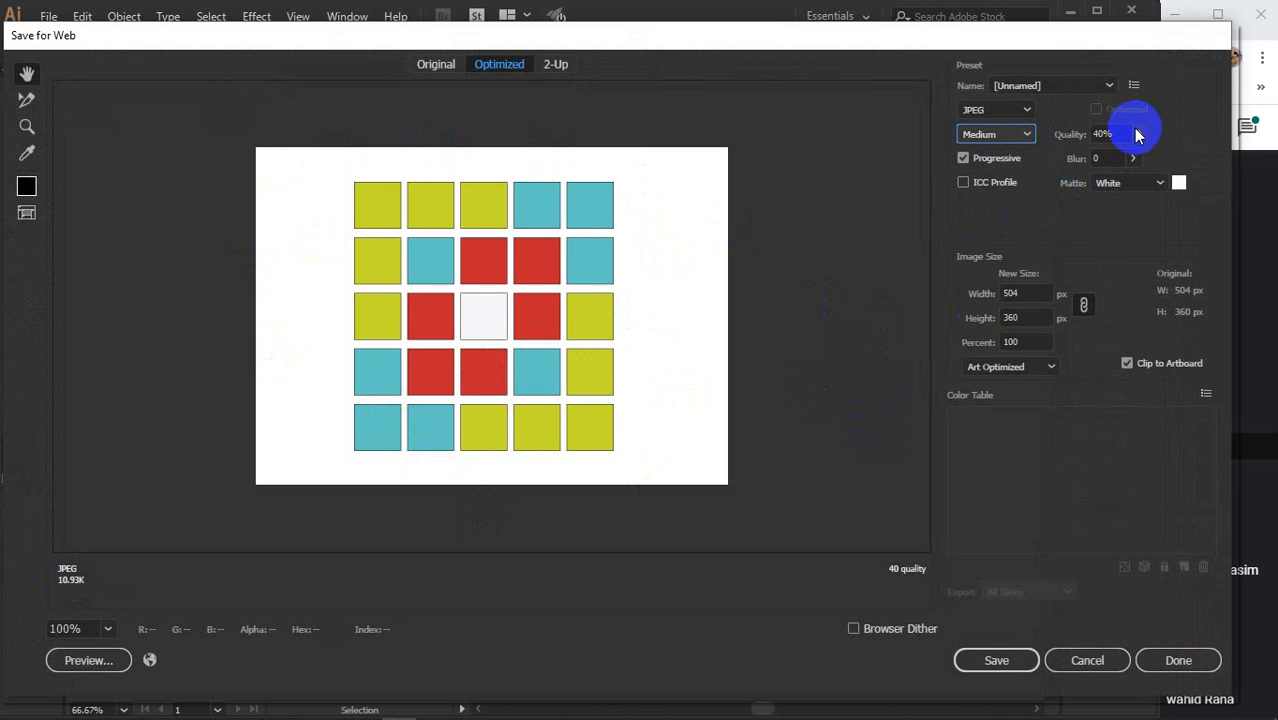
click(1076, 165)
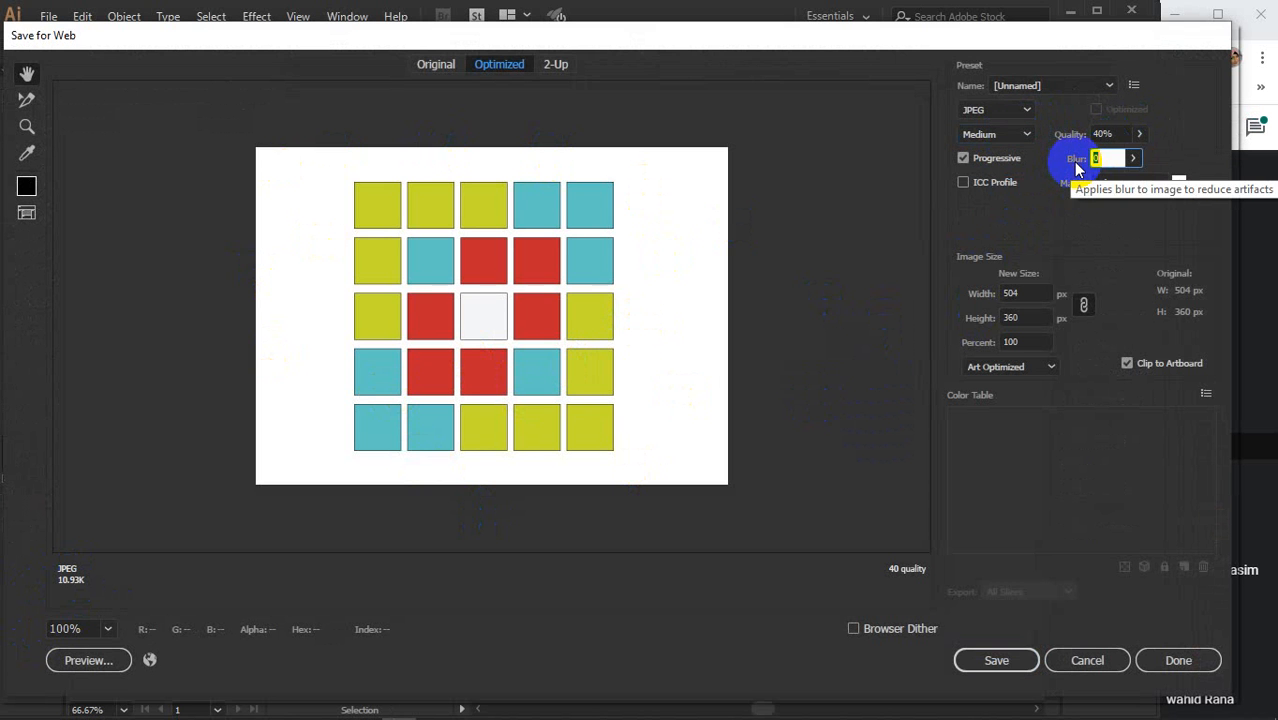
click(1133, 159)
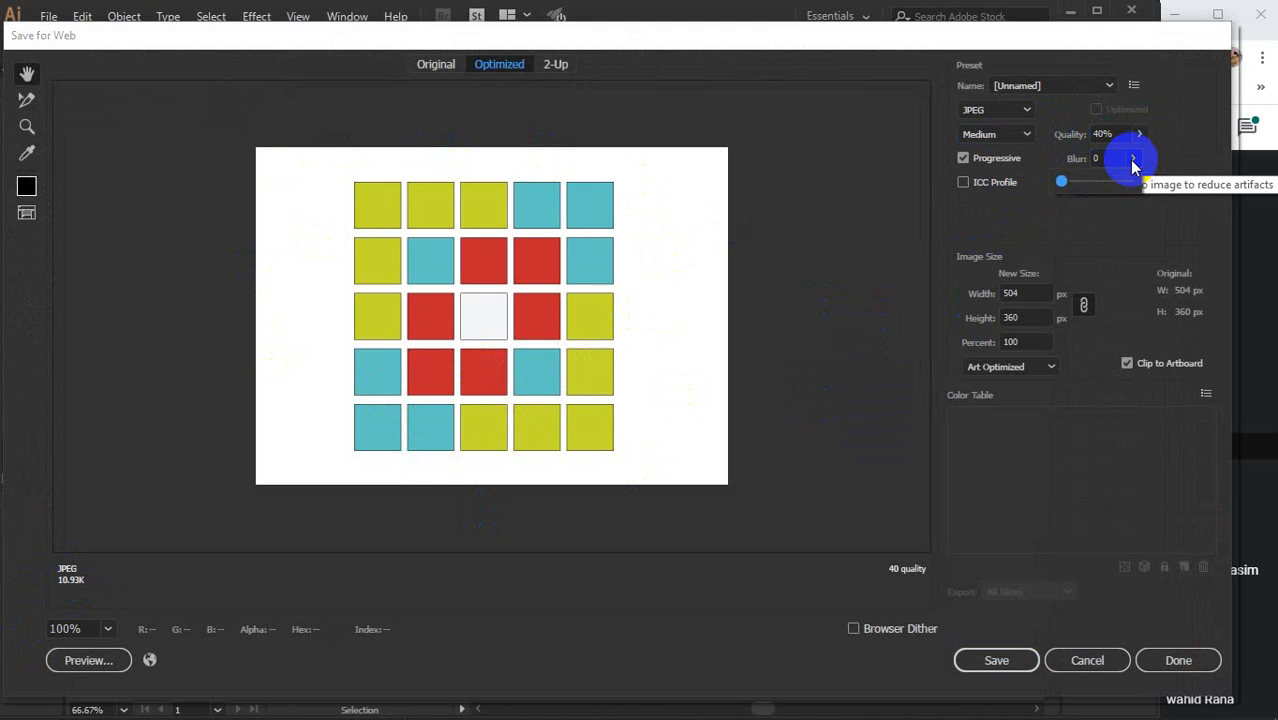
mouse_move(1095, 188)
mouse_down()
mouse_move(1146, 186)
mouse_move(1117, 193)
mouse_up()
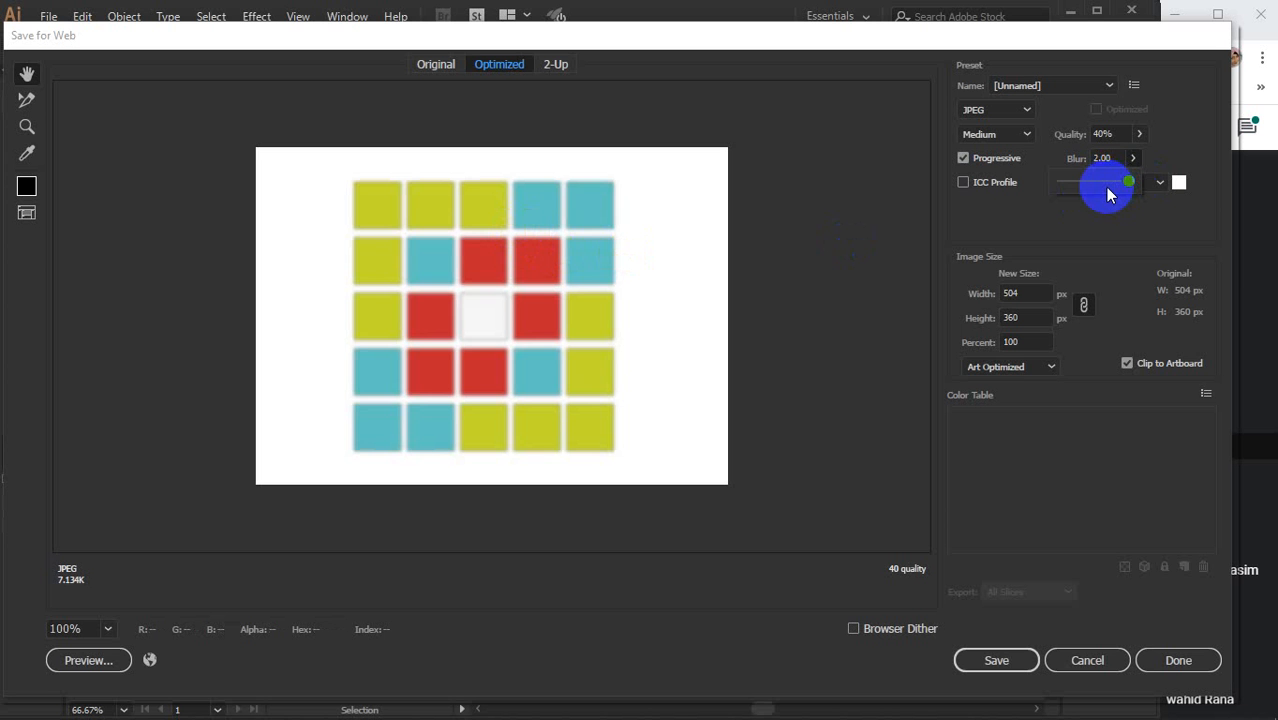
drag(1097, 193, 1045, 190)
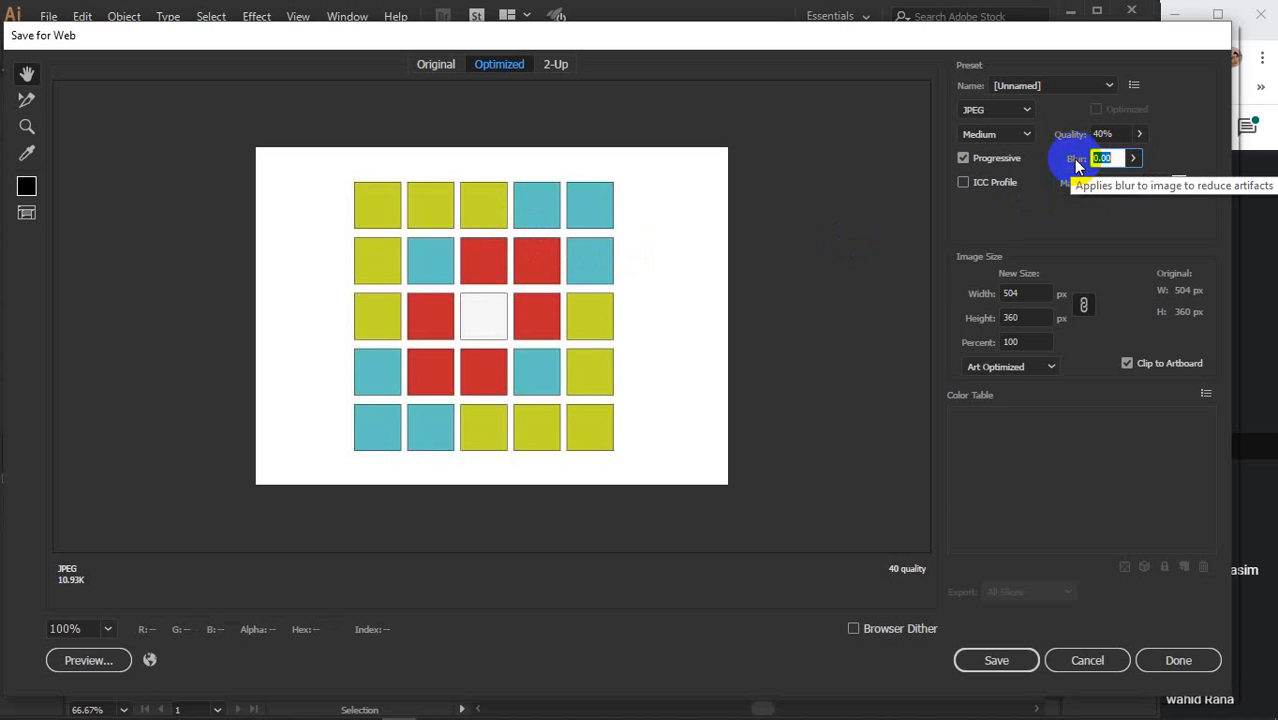
click(1076, 166)
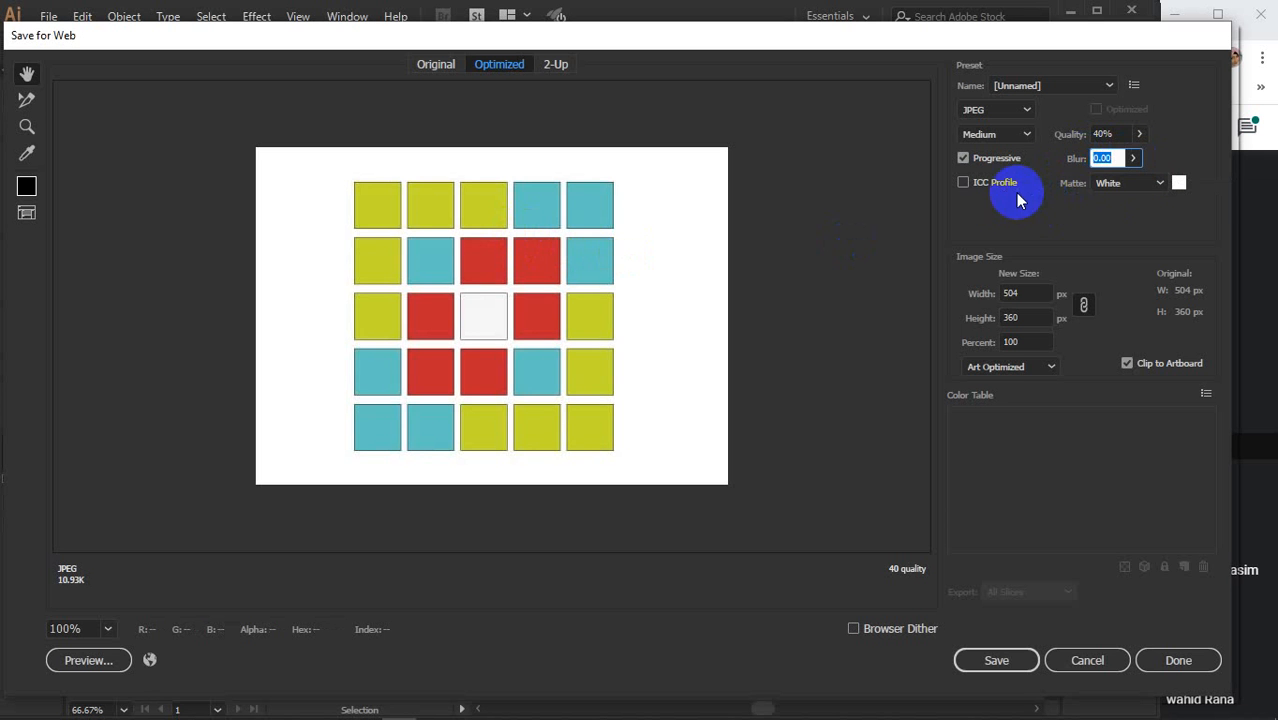
Try the Black and None matte options for the JPEG and set the matte back to White
click(1160, 183)
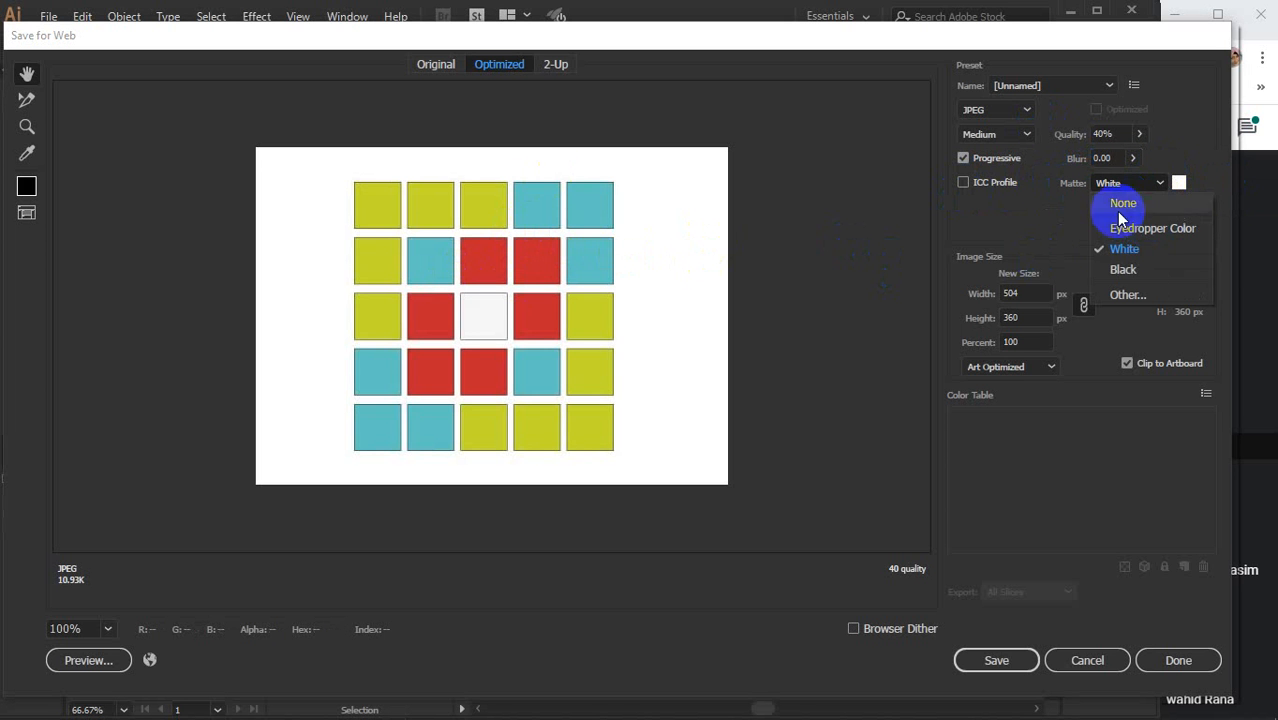
click(1122, 270)
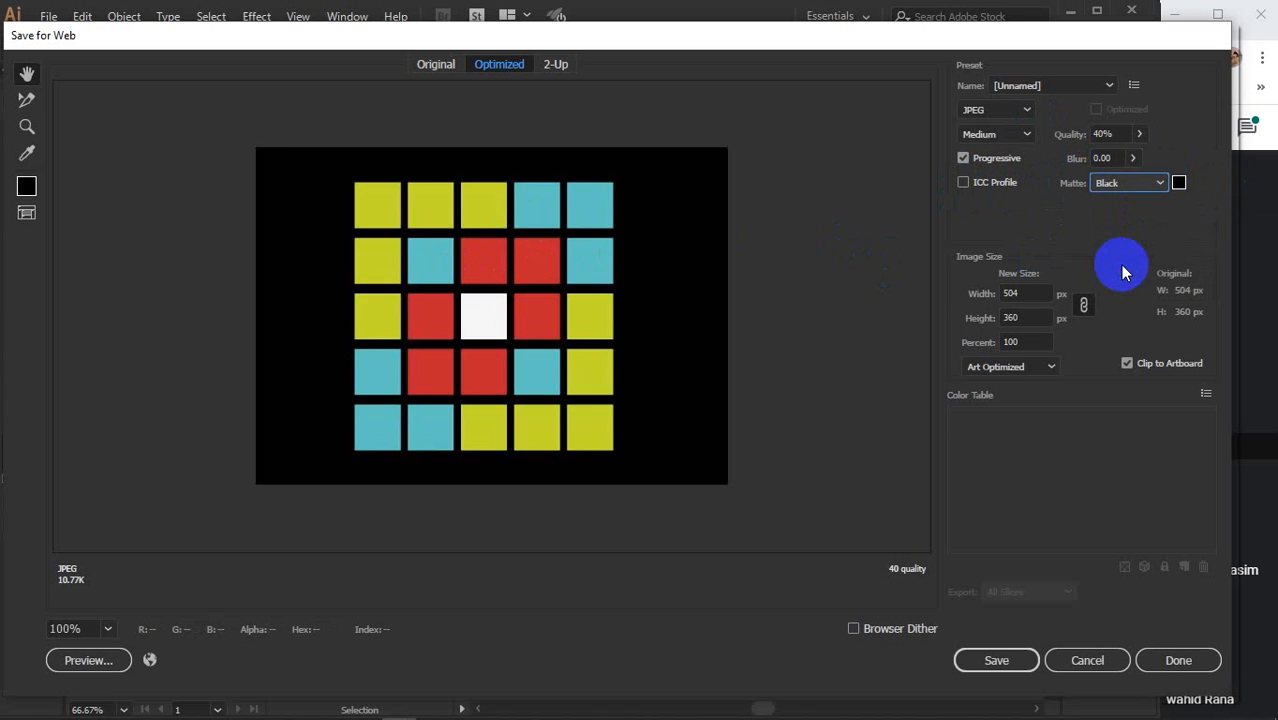
click(1140, 184)
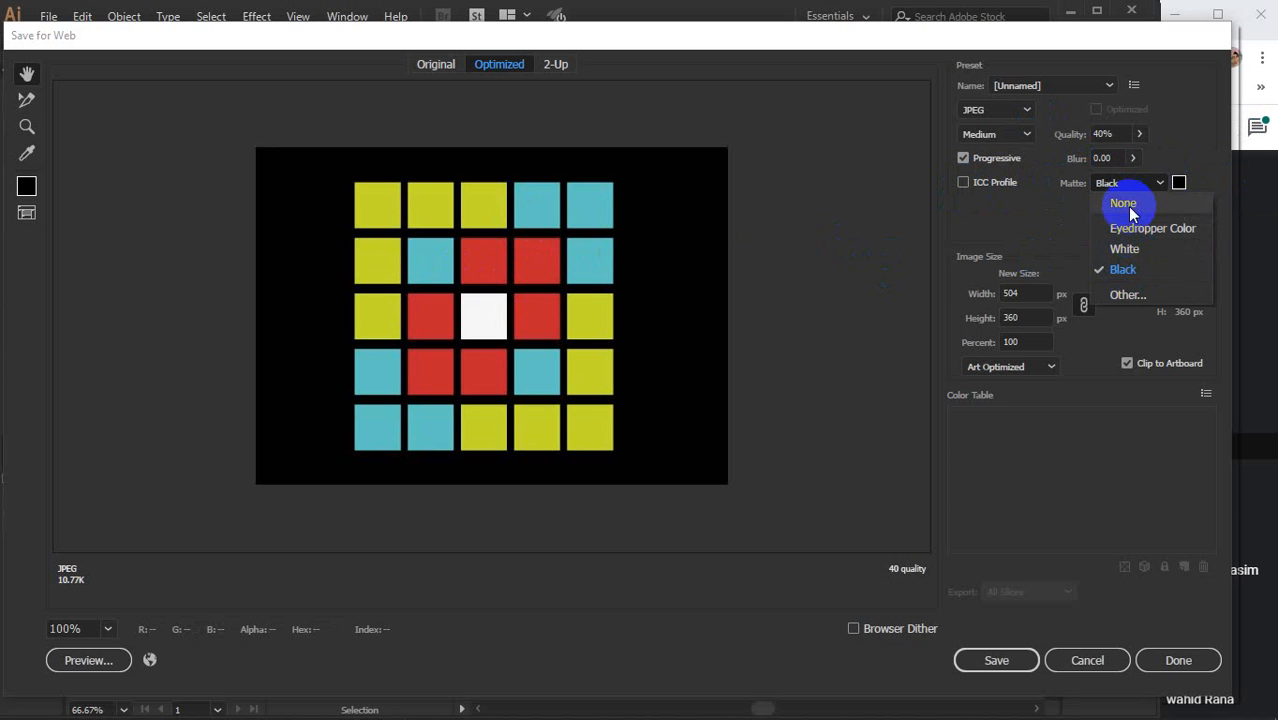
click(1124, 204)
click(1136, 186)
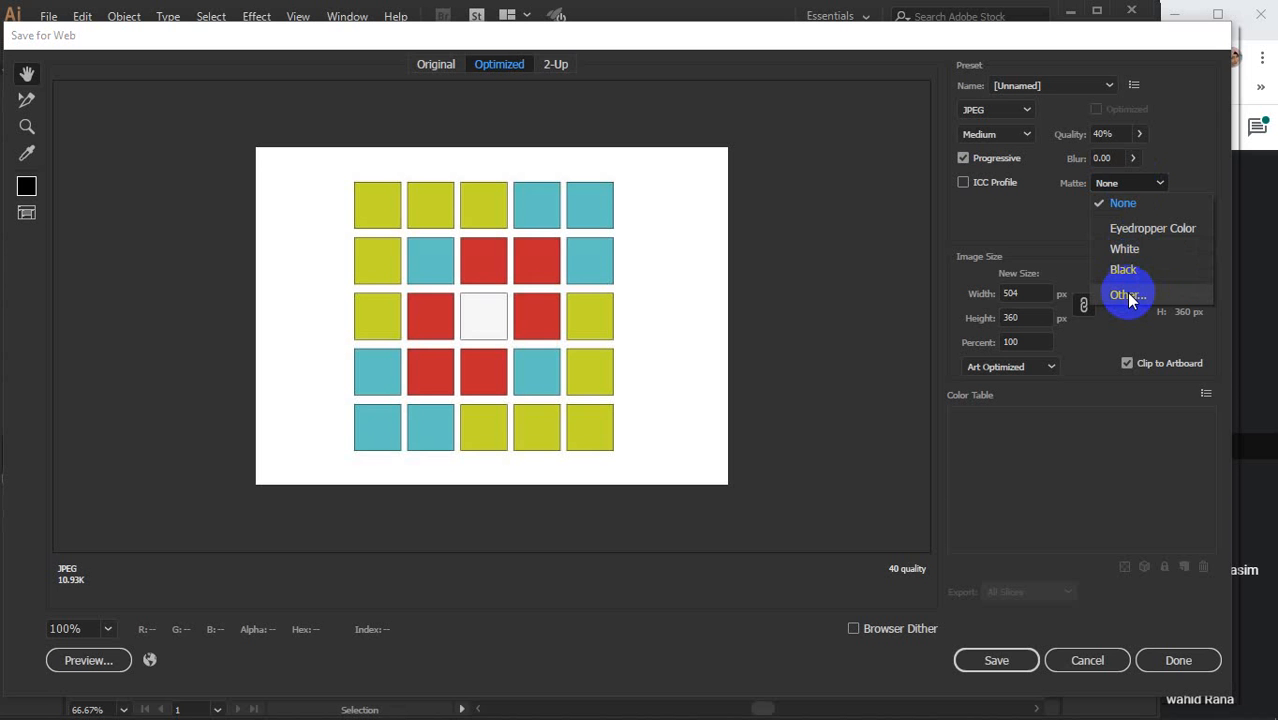
click(1124, 249)
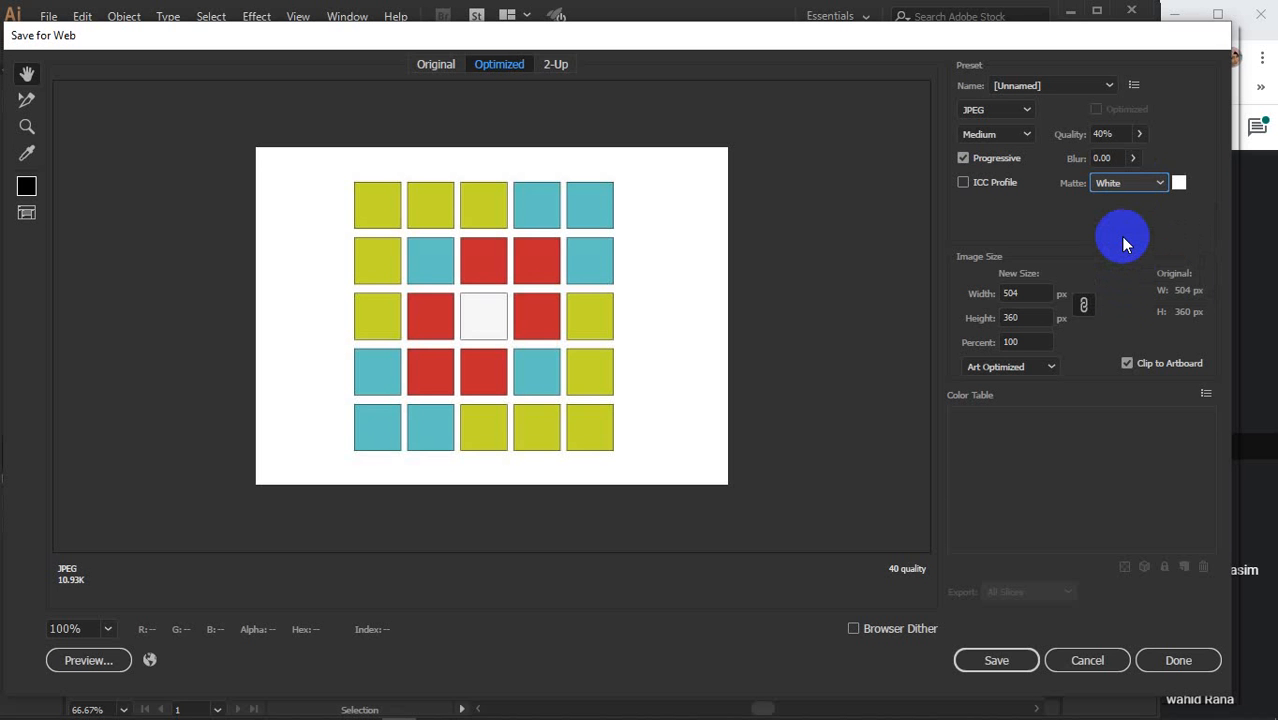
Try a custom blue matte color for the JPEG and restore the White matte
click(1179, 182)
drag(800, 392, 833, 356)
click(1040, 345)
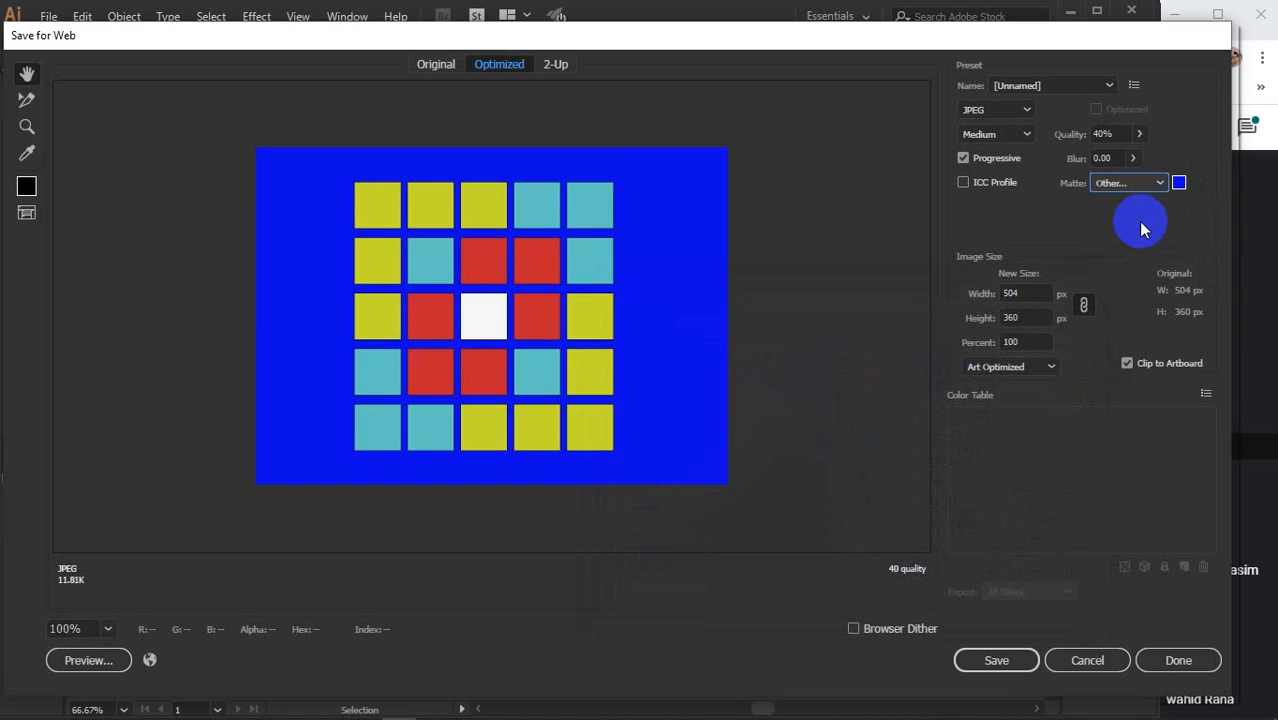
click(1160, 183)
click(1137, 248)
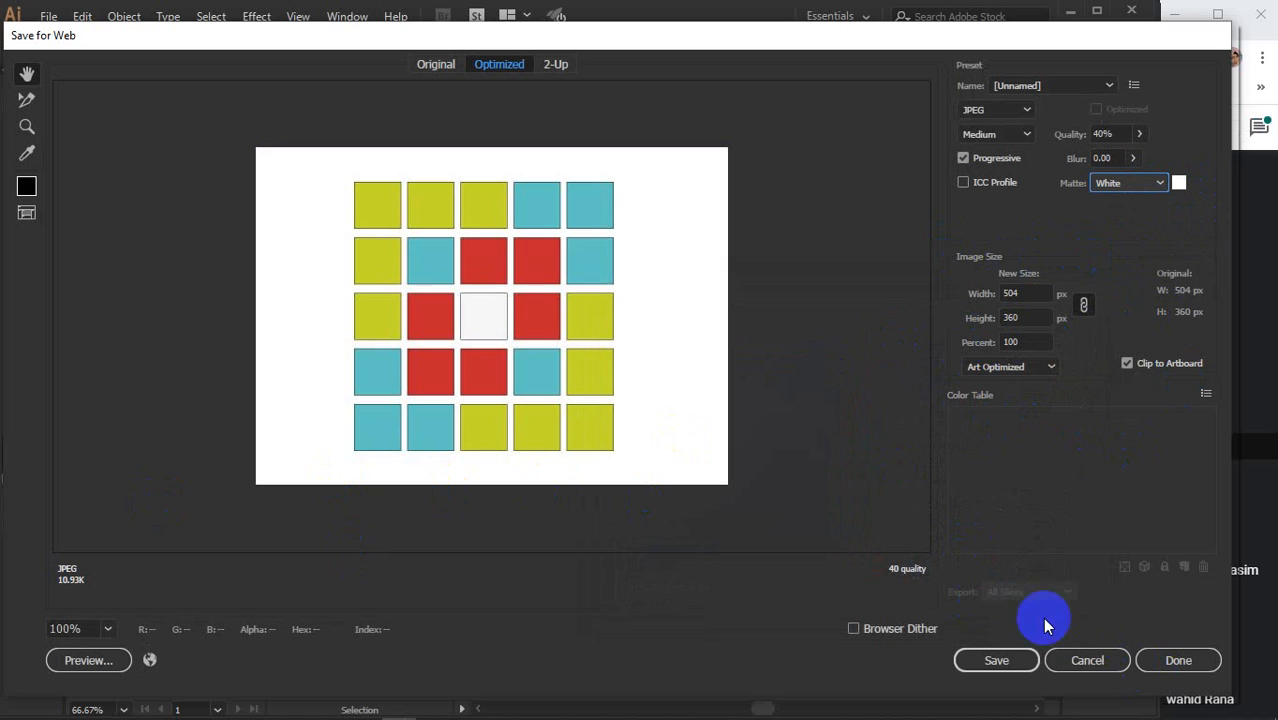
Cancel the web export and deselect the grid of coloured squares
click(994, 660)
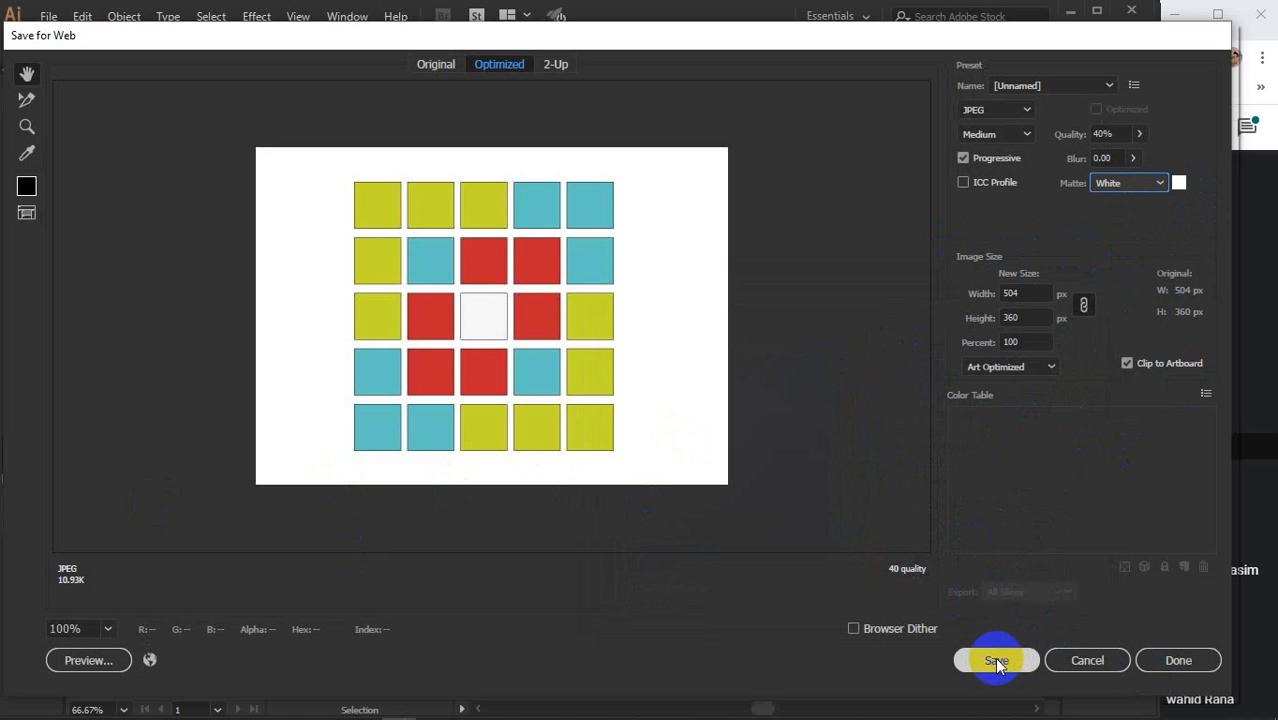
click(1100, 662)
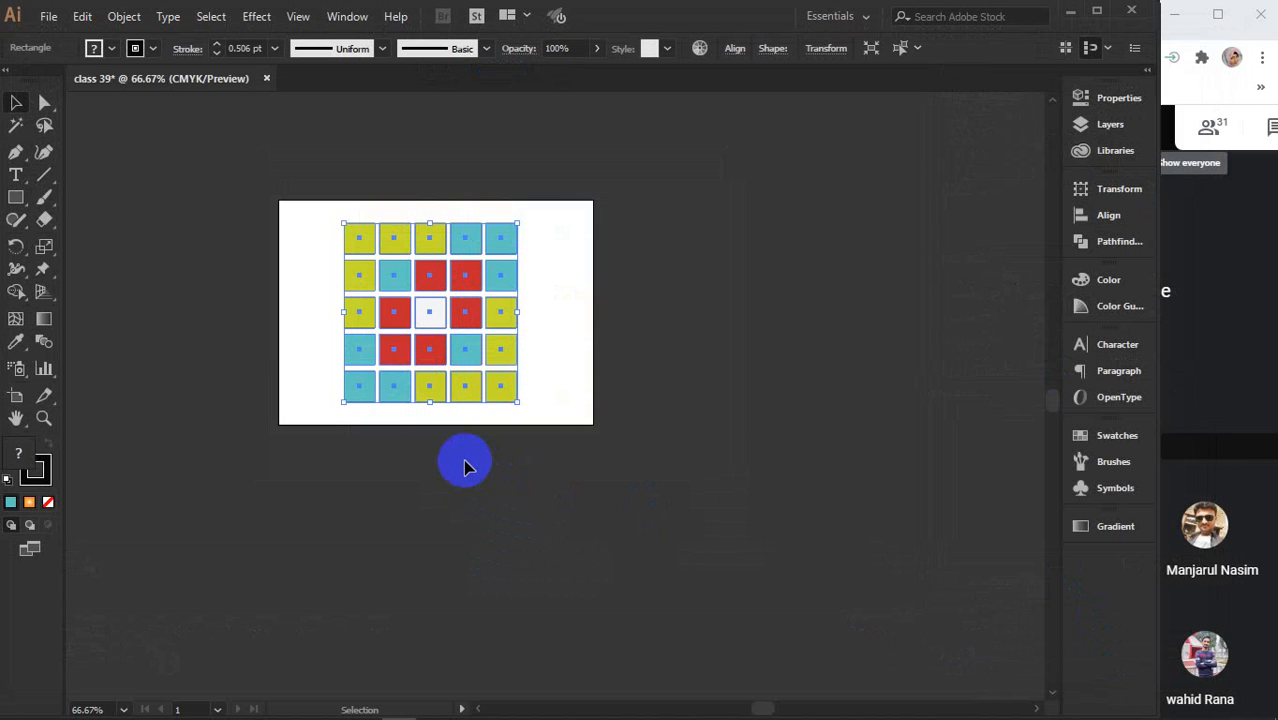
click(400, 397)
click(601, 440)
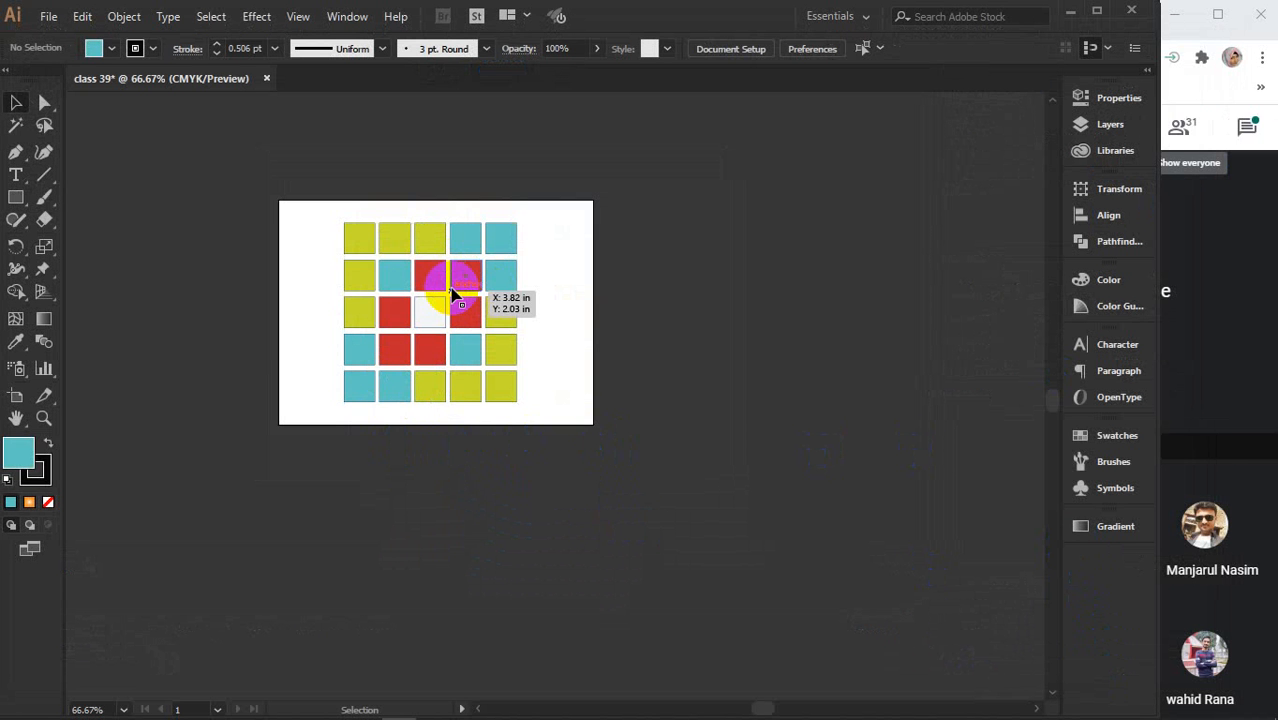
Select the whole grid and place a duplicate of it outside the artboard, below and to its left
scroll(450, 290, down, 1)
key(ctrl+a)
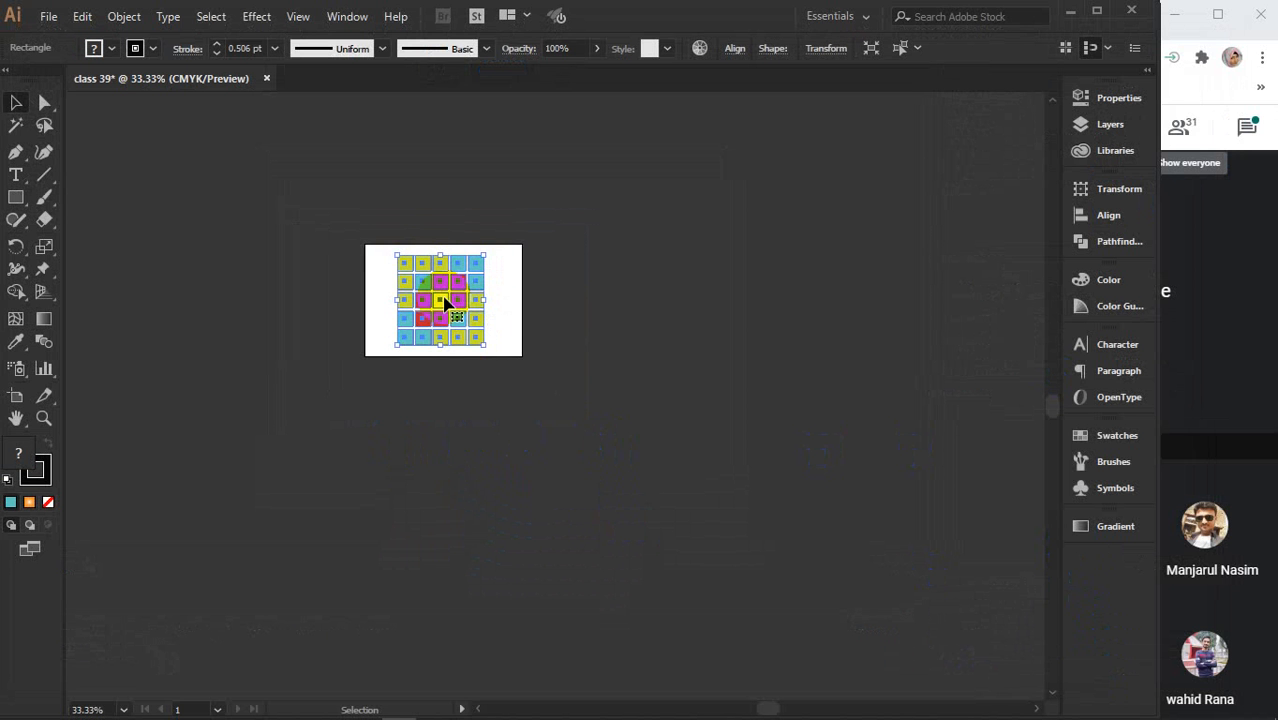
drag(445, 303, 283, 437)
scroll(414, 362, up, 2)
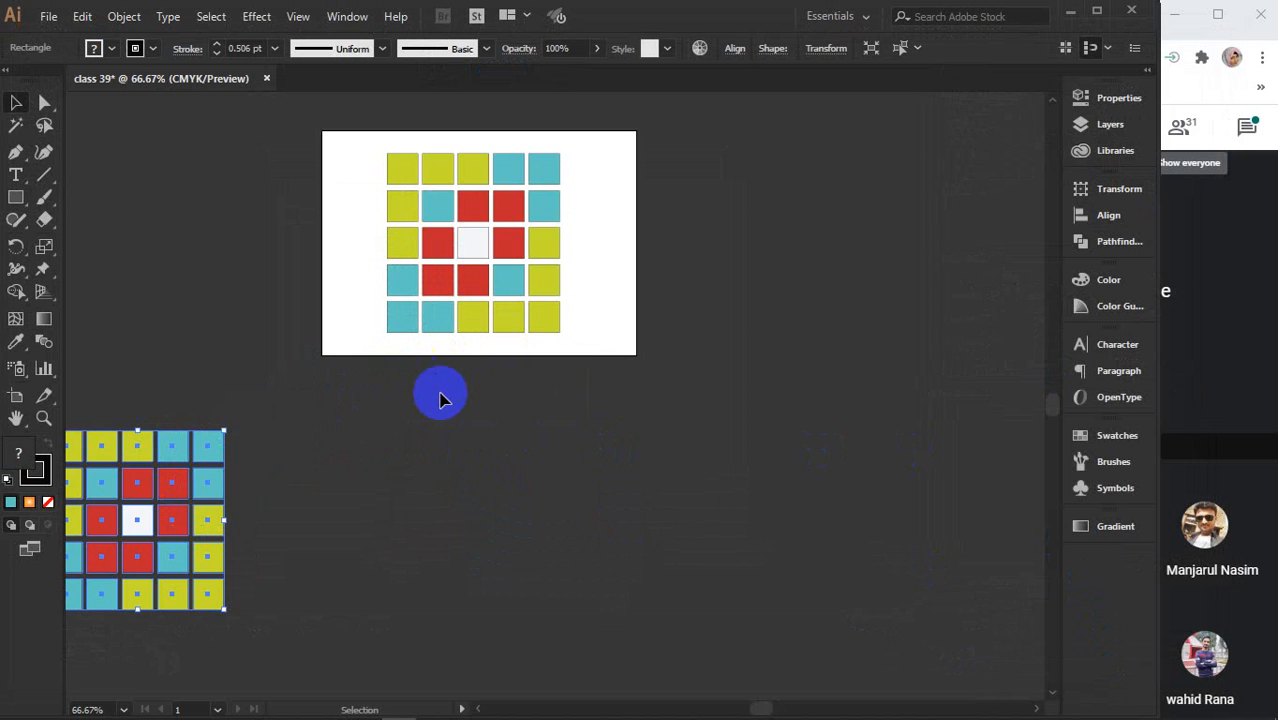
Enlarge the grid on the artboard by about 15% around its center and deselect it
scroll(434, 395, down, 2)
click(495, 368)
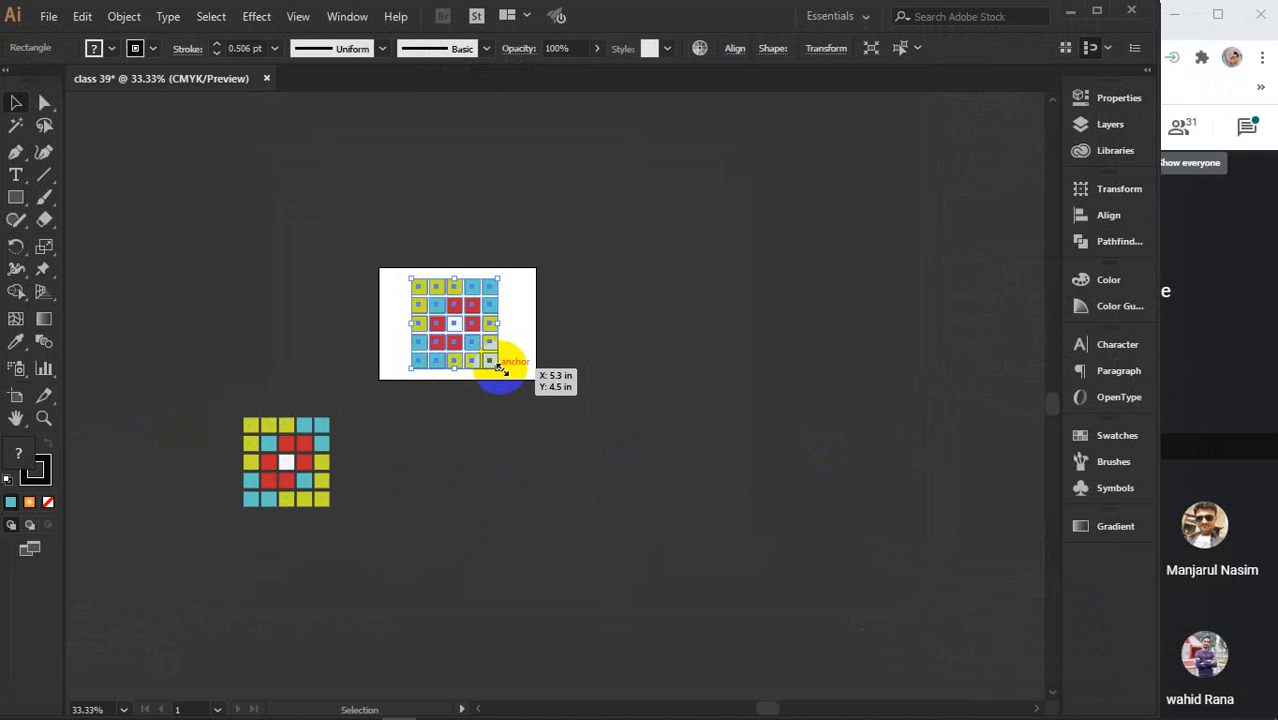
drag(500, 368, 505, 375)
click(482, 419)
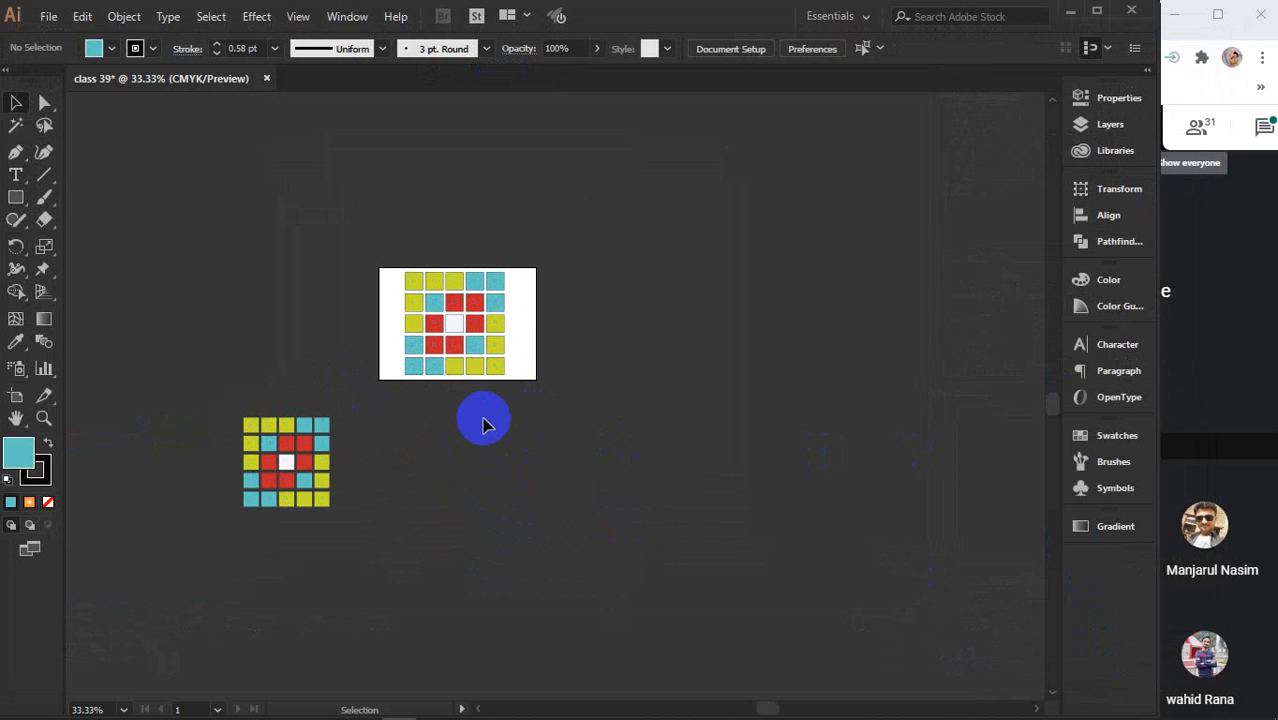
Rotate the duplicate grid outside the artboard about 45 degrees into a diamond and deselect it
click(308, 436)
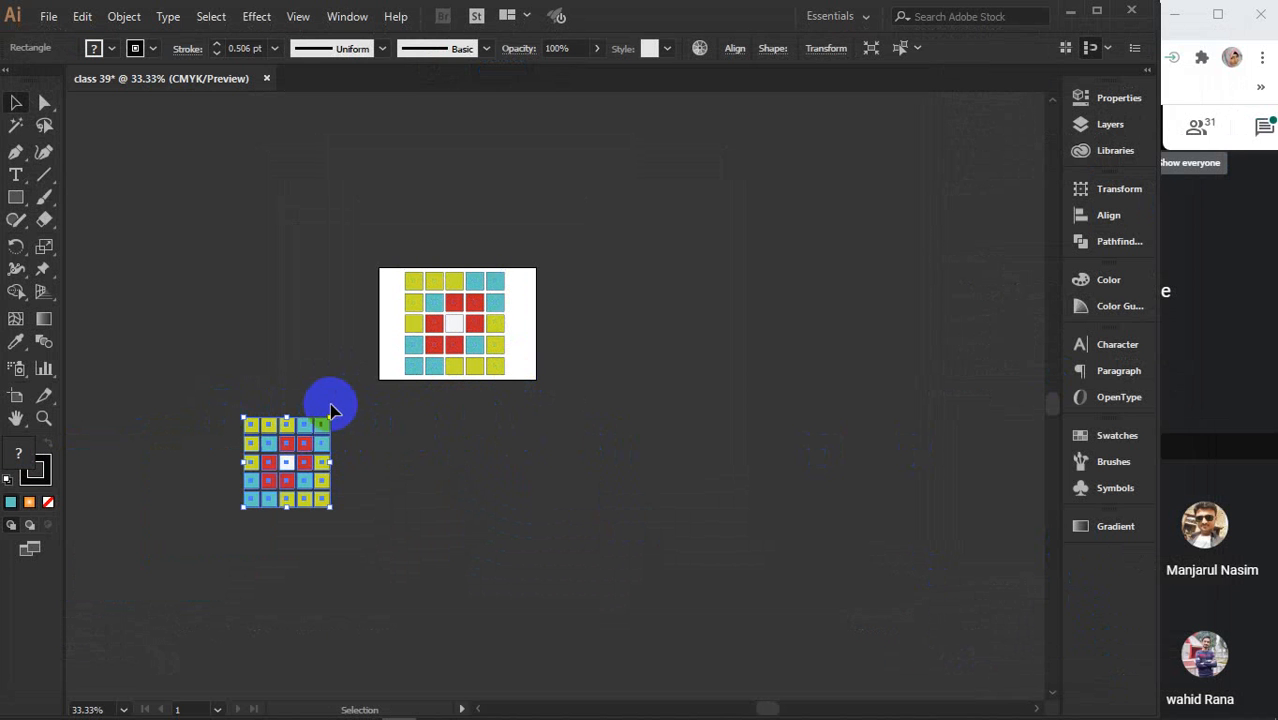
drag(342, 413, 380, 462)
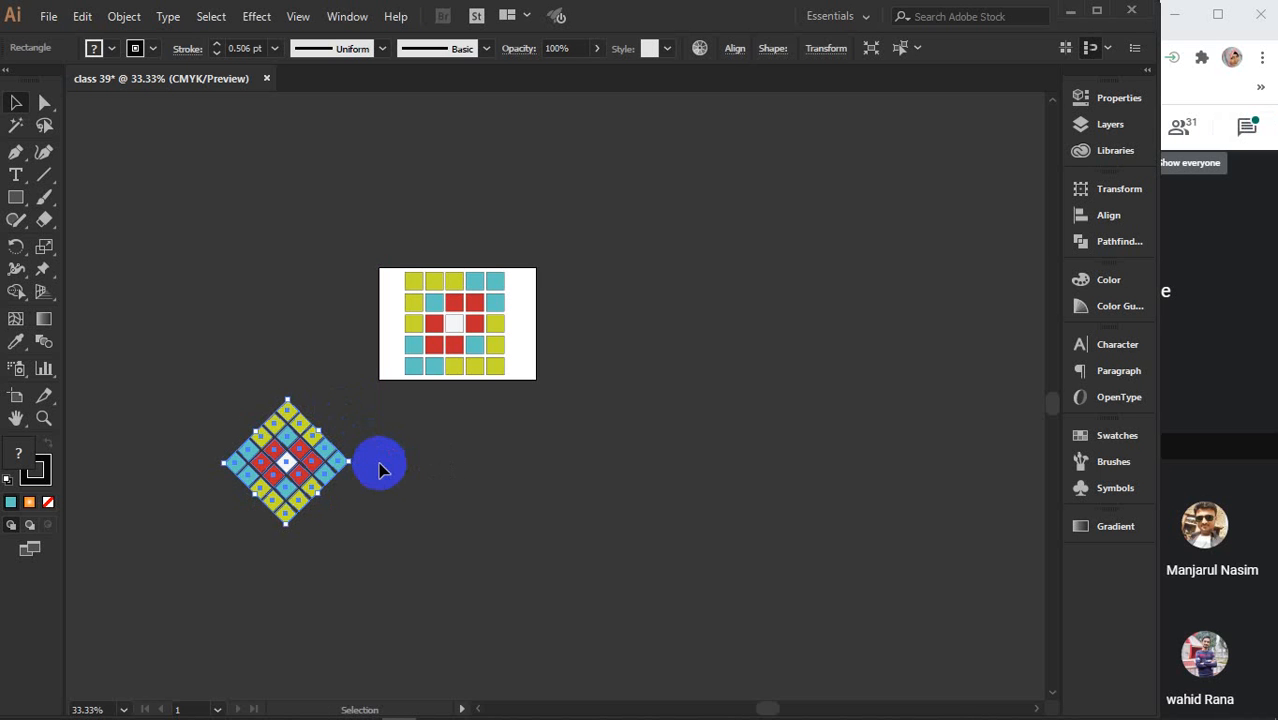
click(446, 438)
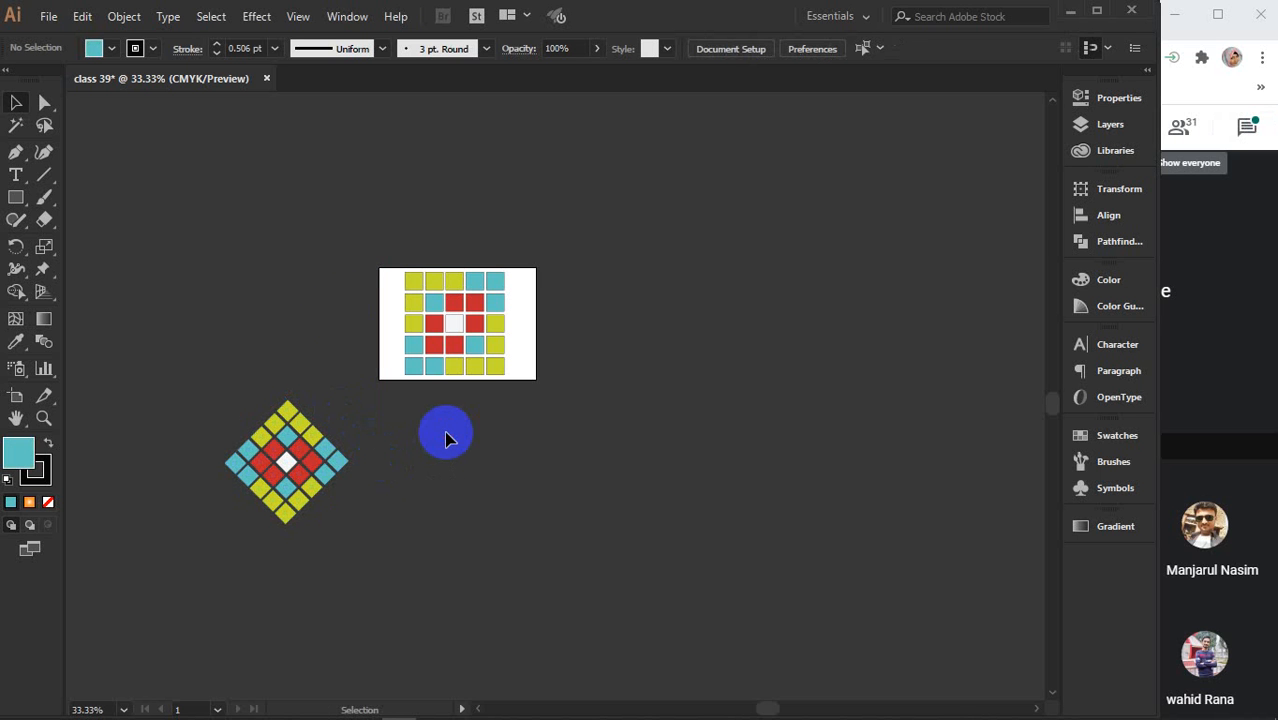
Start an Export As of the document as JPEG (*.JPG) named class 39, with Use Artboards turned off
click(46, 17)
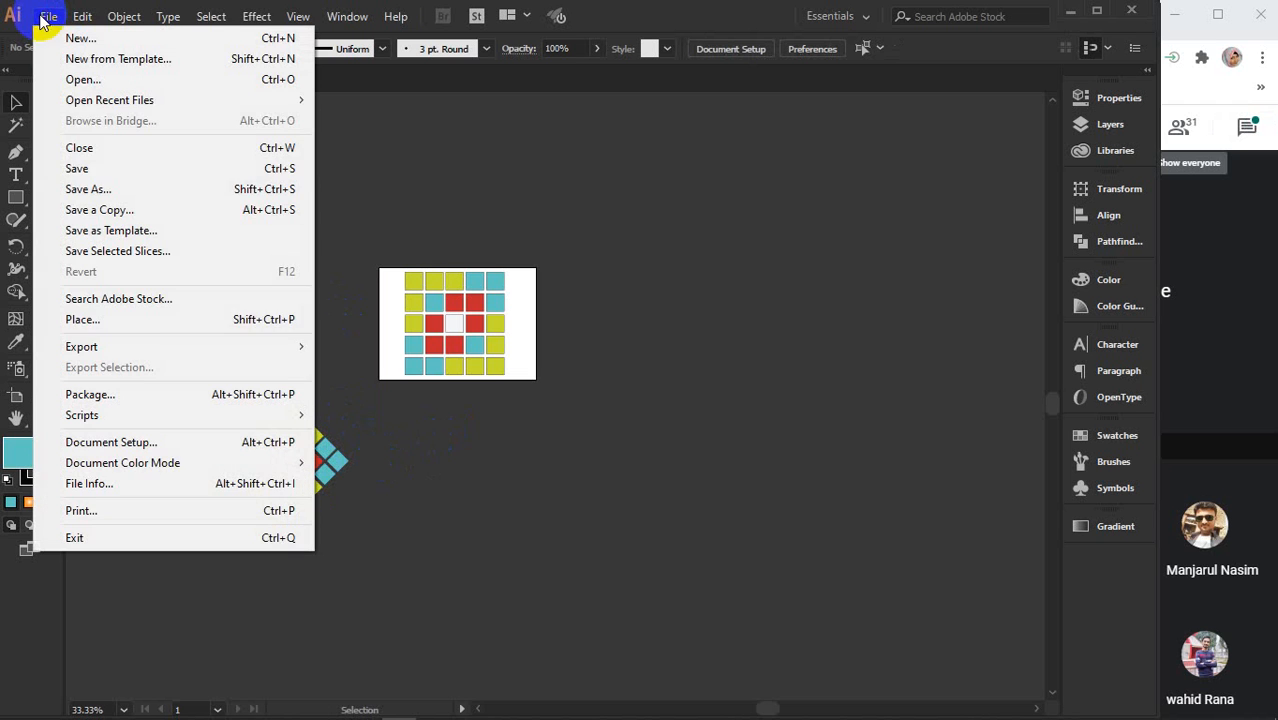
mouse_move(122, 345)
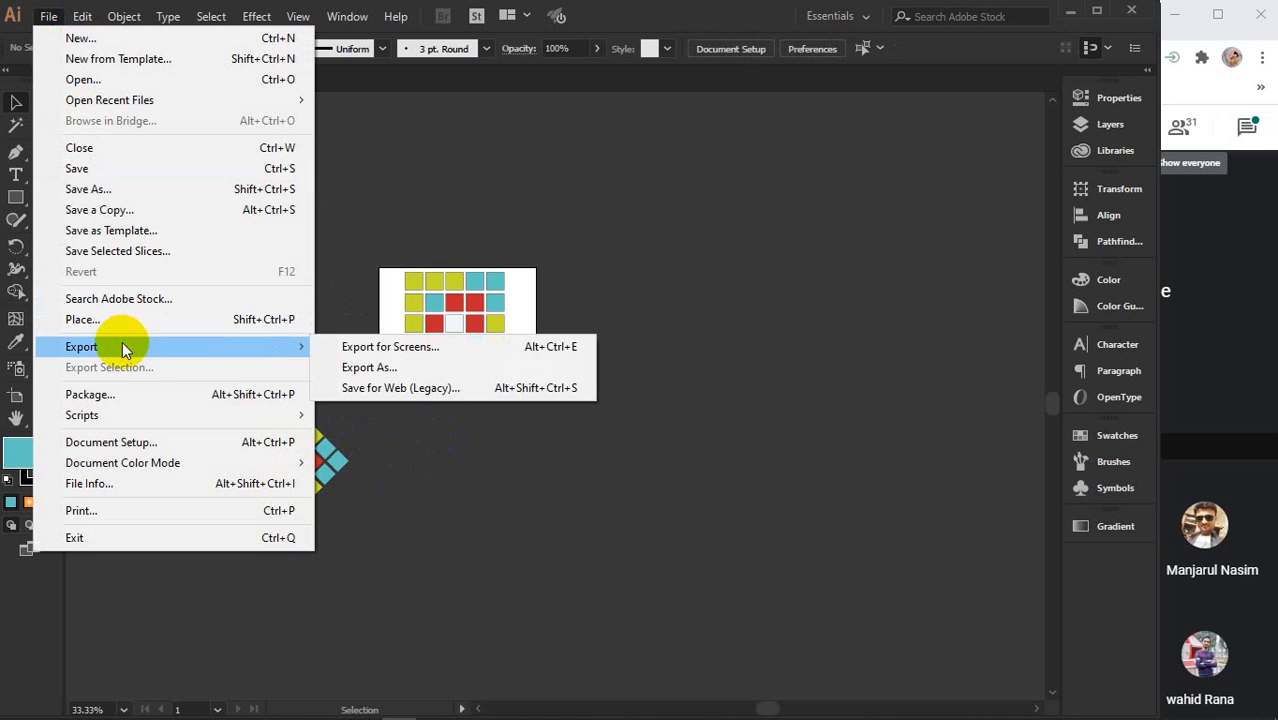
click(340, 367)
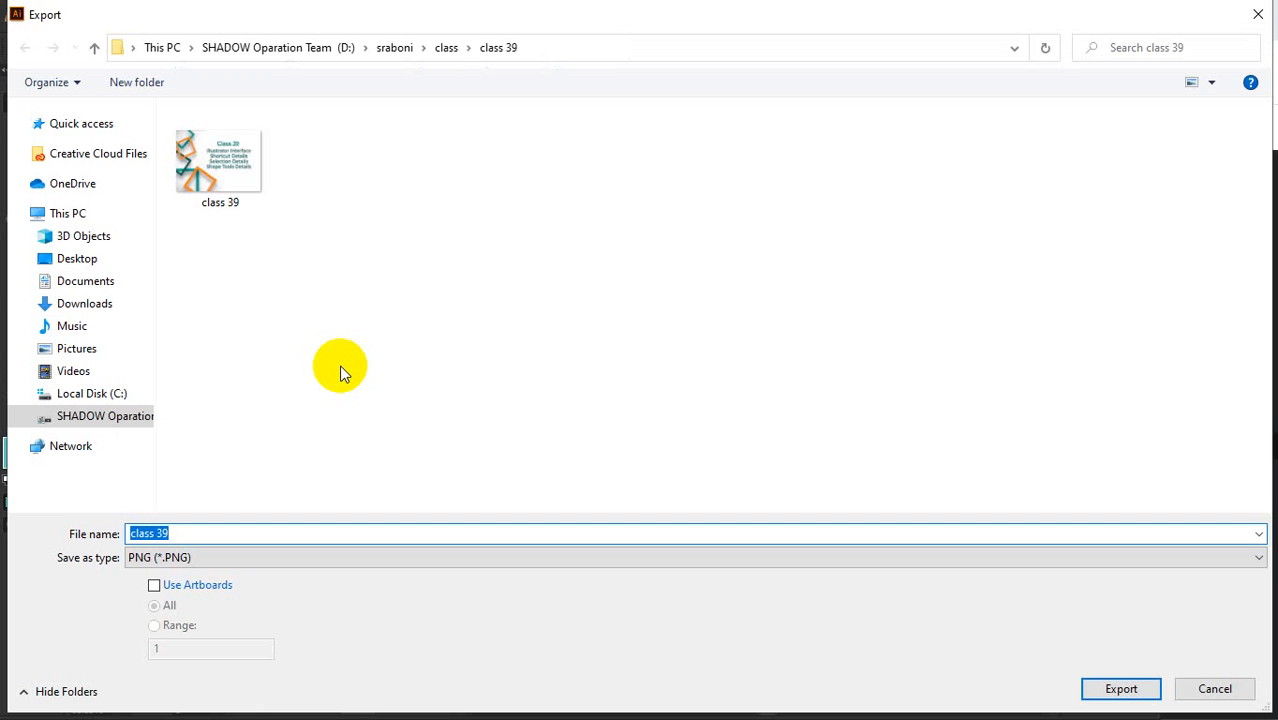
click(246, 559)
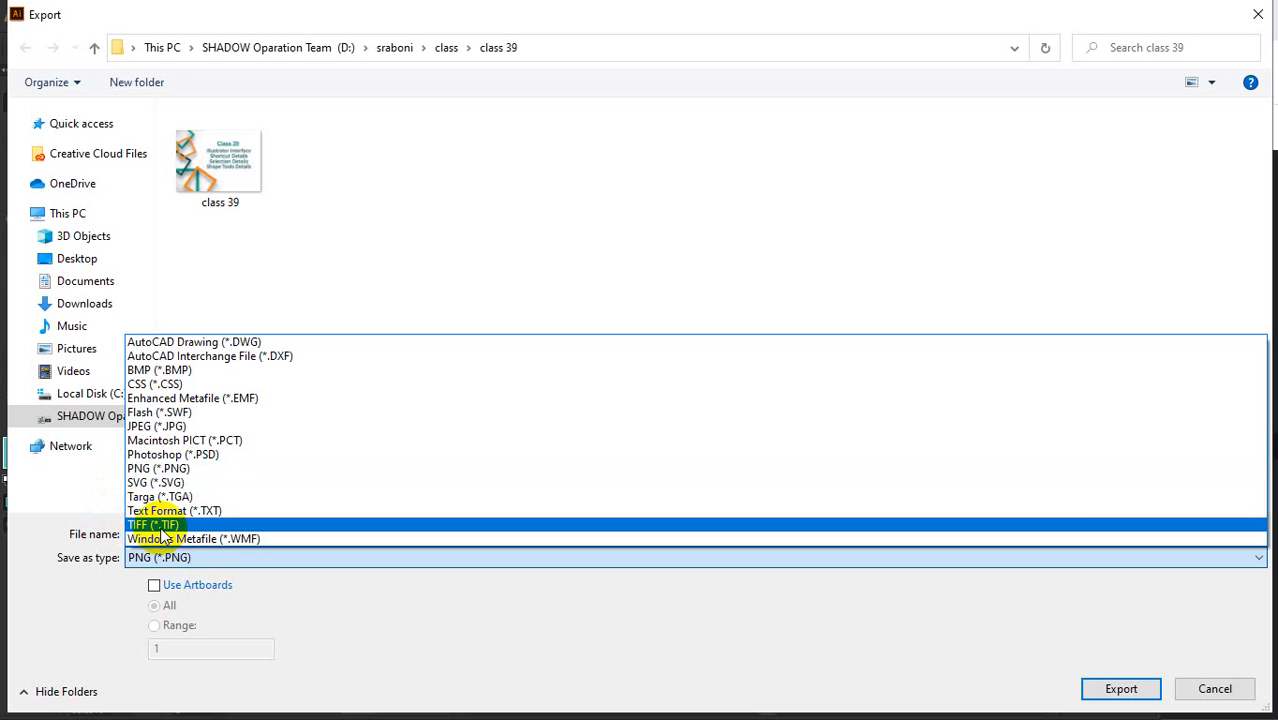
click(207, 433)
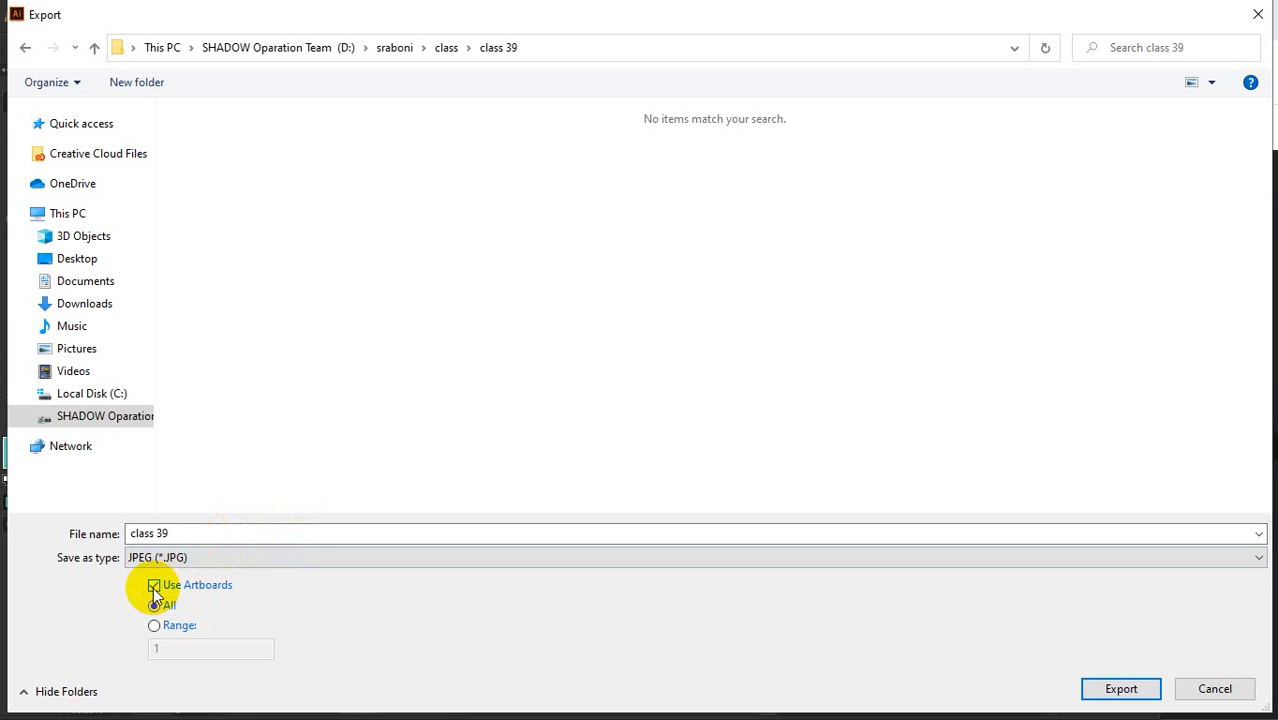
click(154, 587)
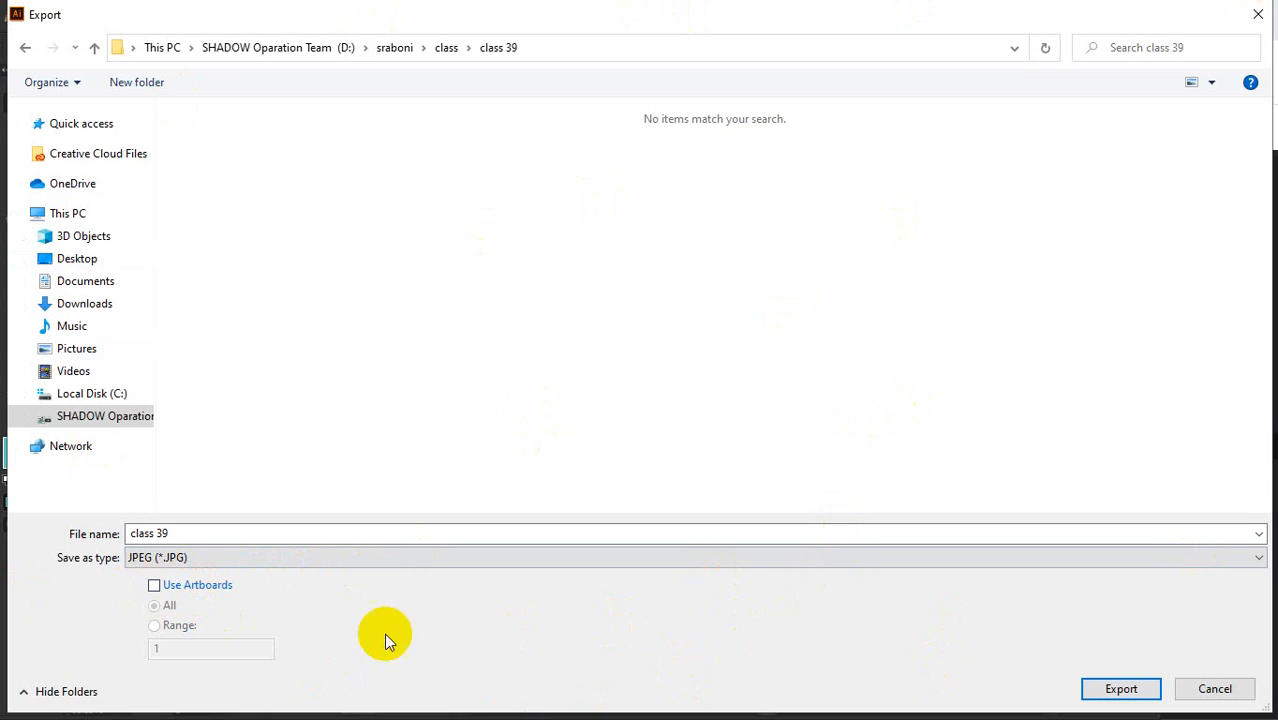
click(1118, 689)
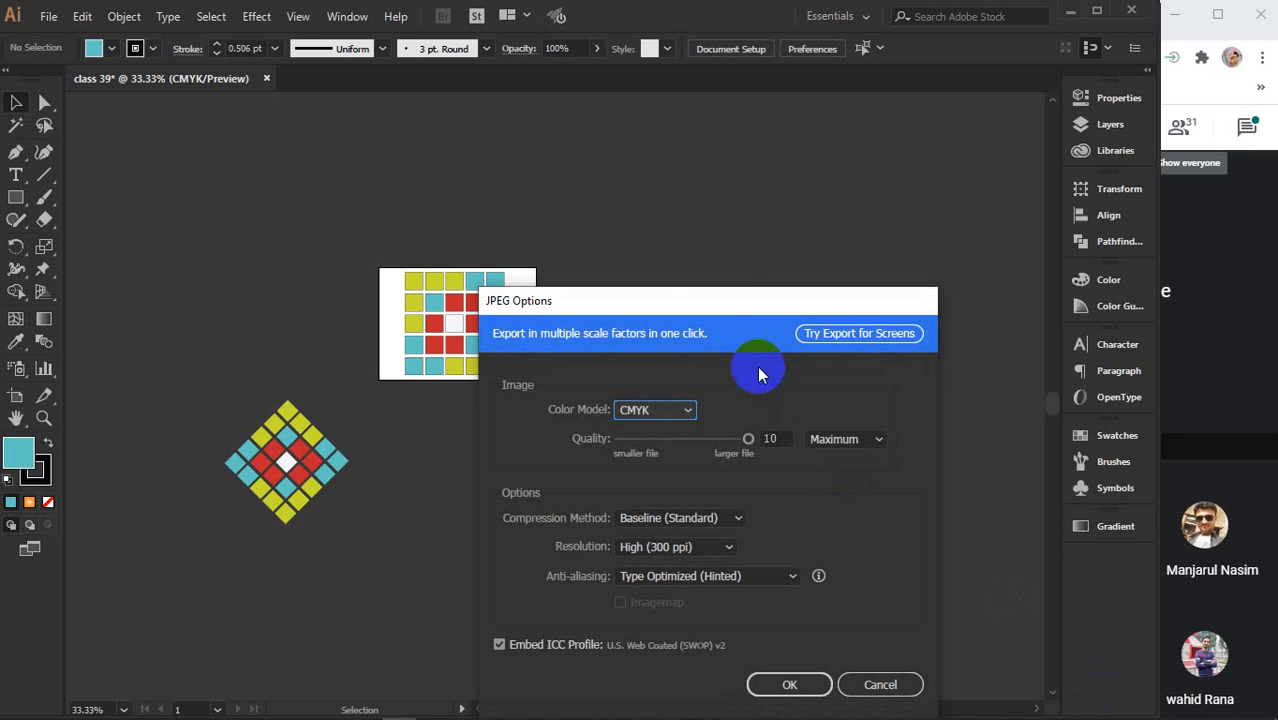
Review the color models in the JPEG options, keep CMYK, and set the quality to 1 (Low)
drag(703, 306, 750, 160)
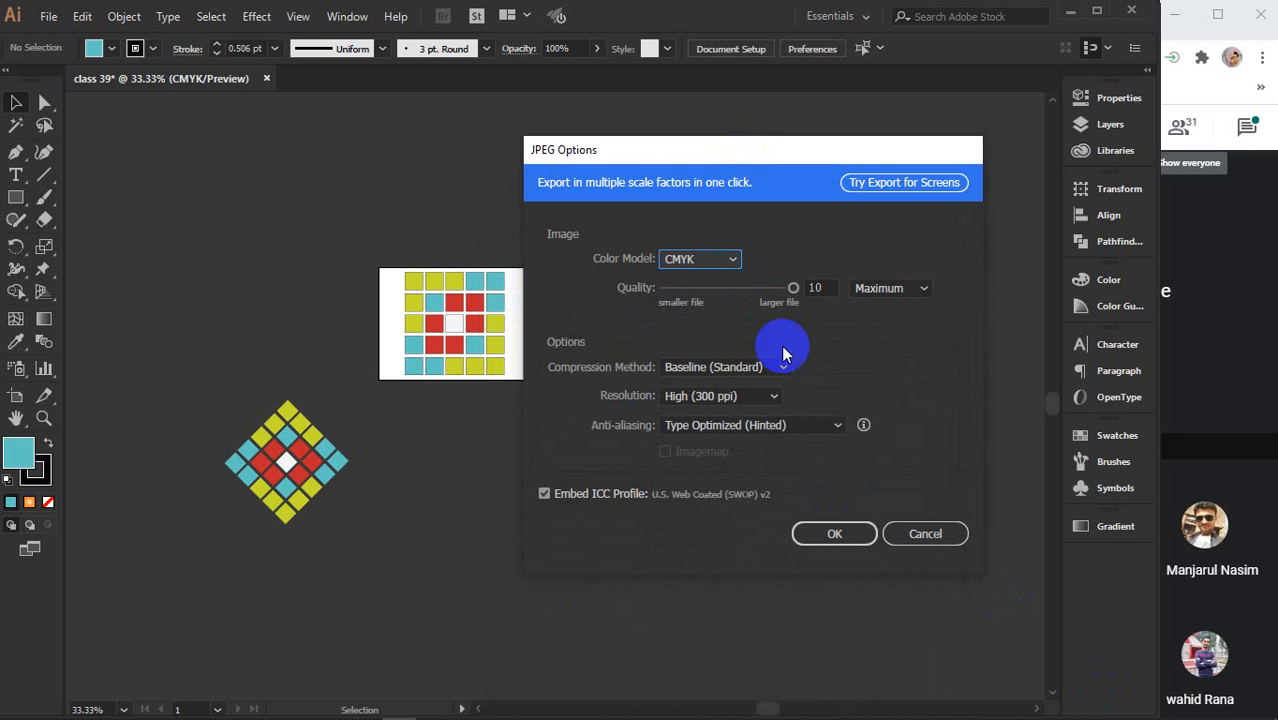
click(733, 260)
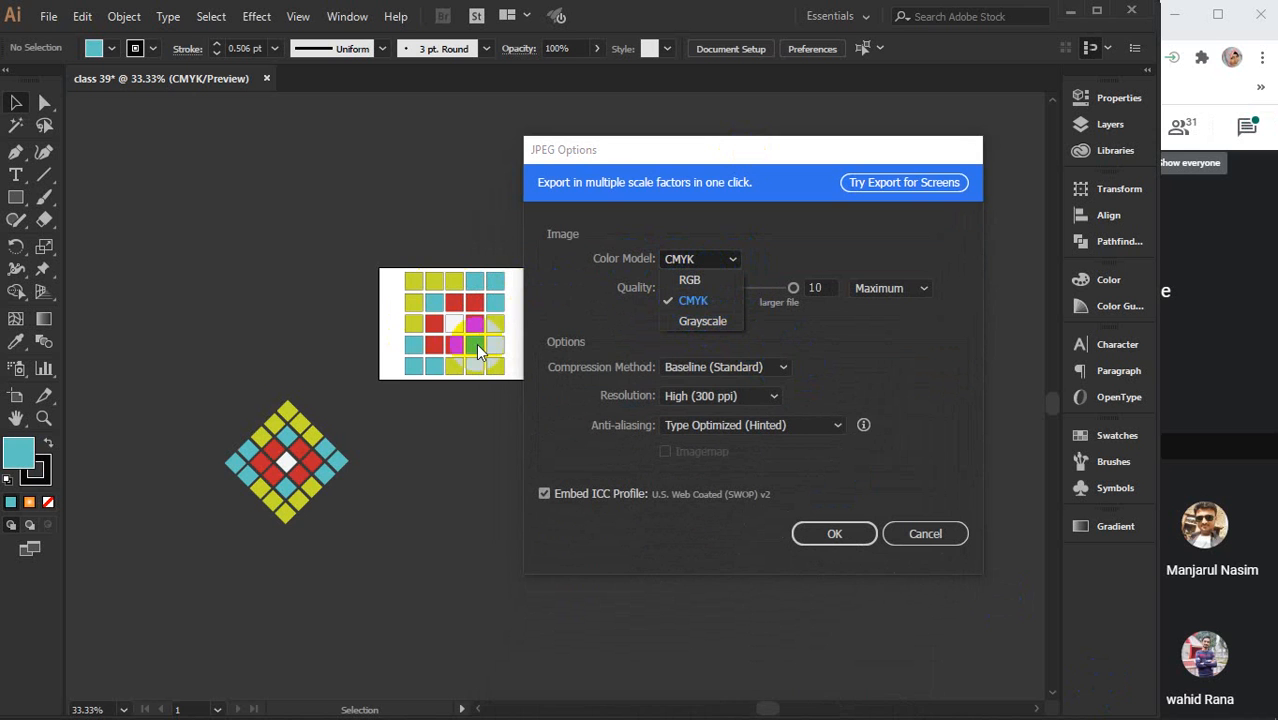
click(697, 266)
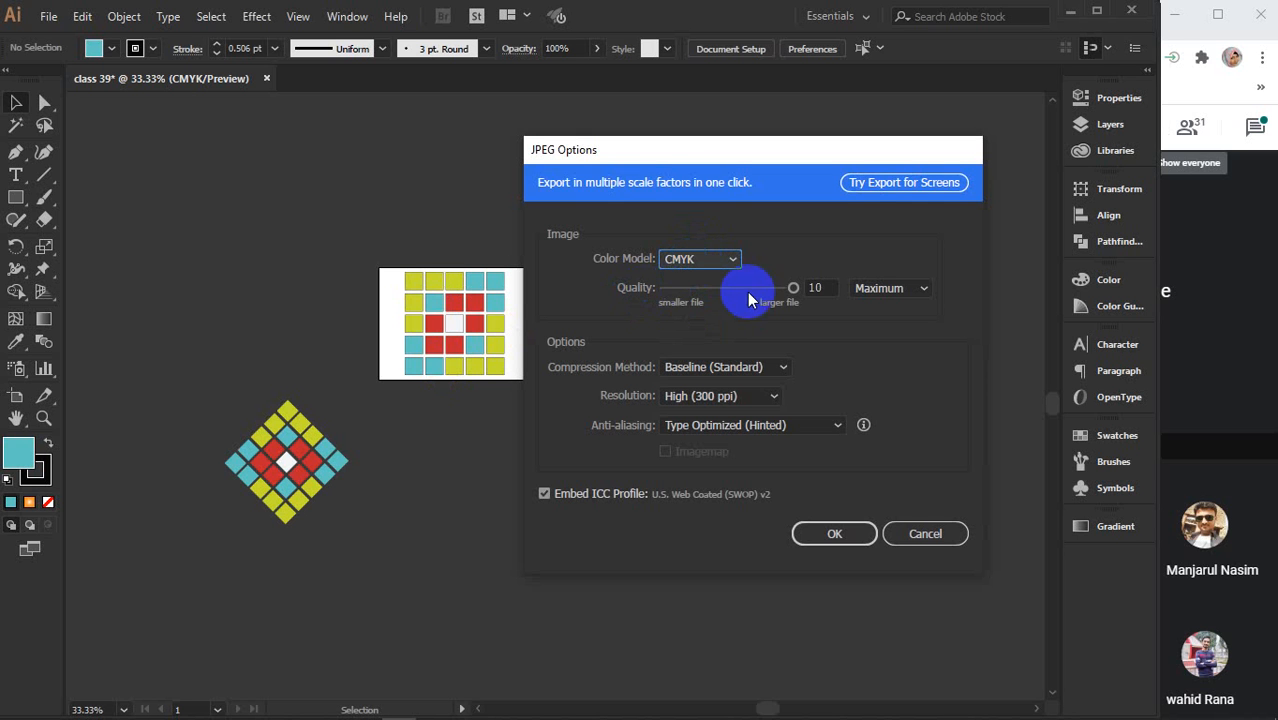
drag(795, 289, 683, 297)
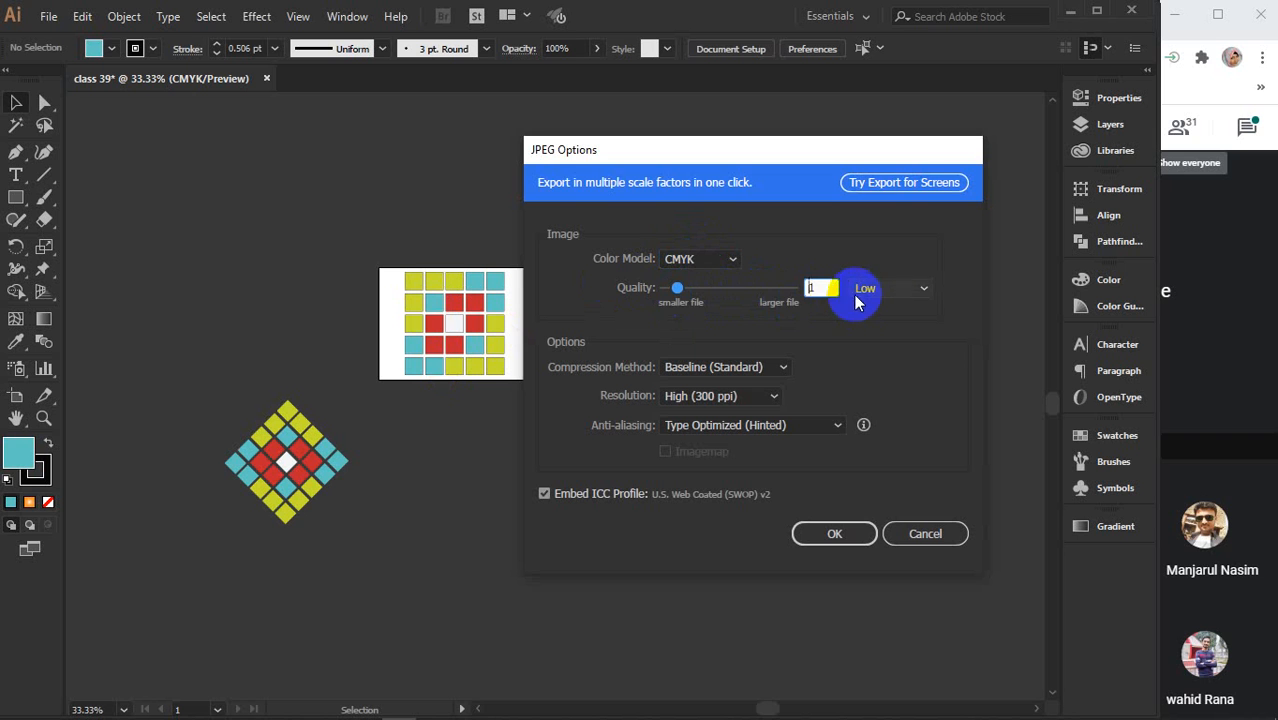
Set the JPEG quality to 10 (Maximum), keep the resolution at High (300 ppi), and complete the export
click(811, 292)
double_click(813, 302)
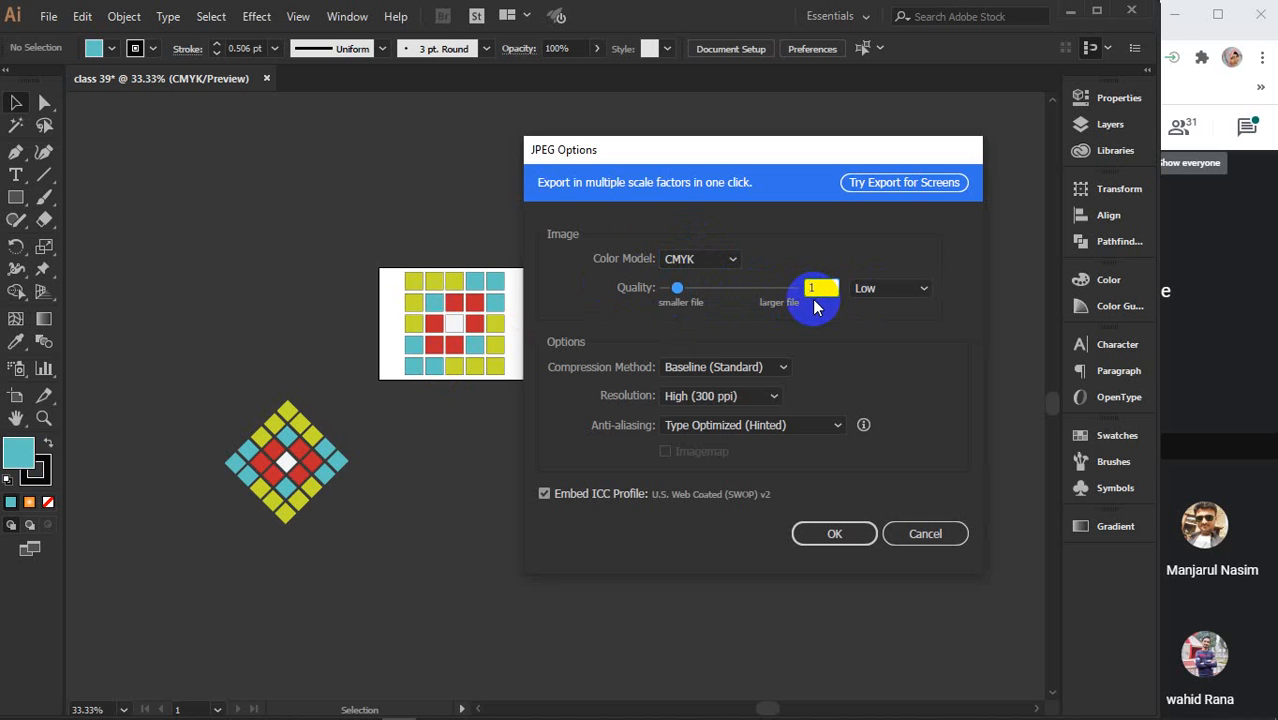
drag(672, 288, 805, 296)
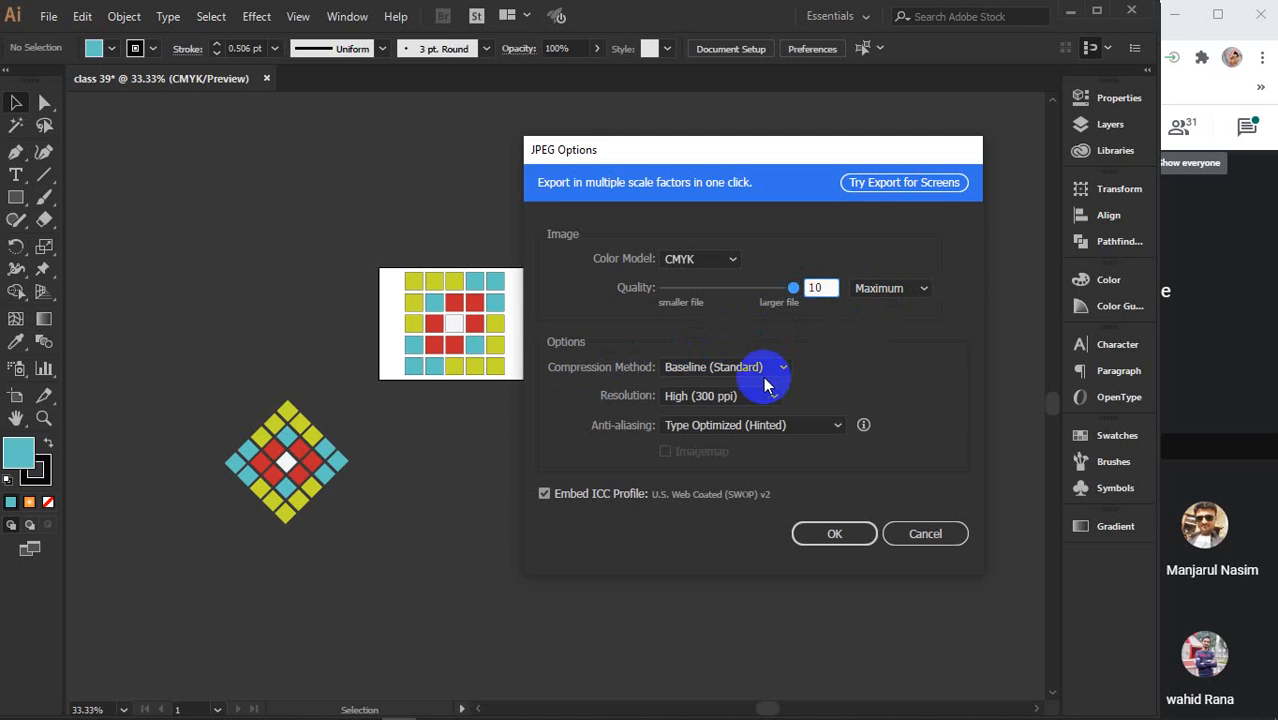
click(746, 398)
click(746, 398)
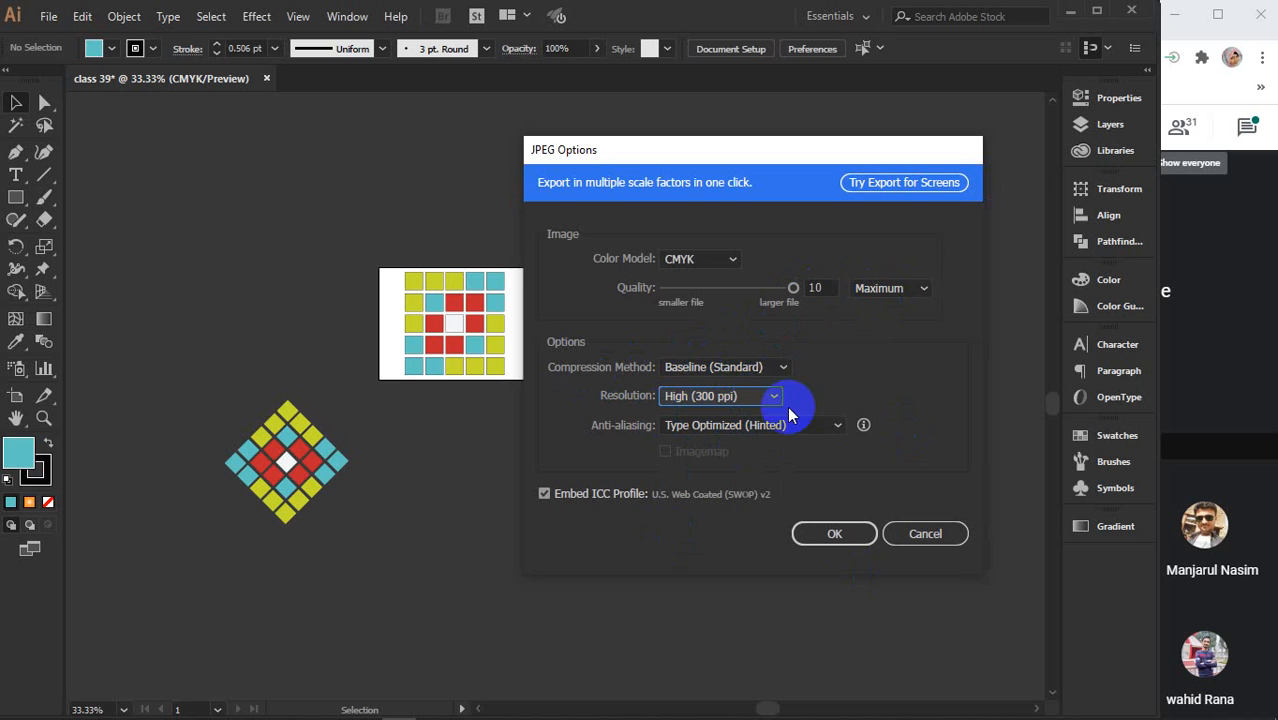
click(835, 533)
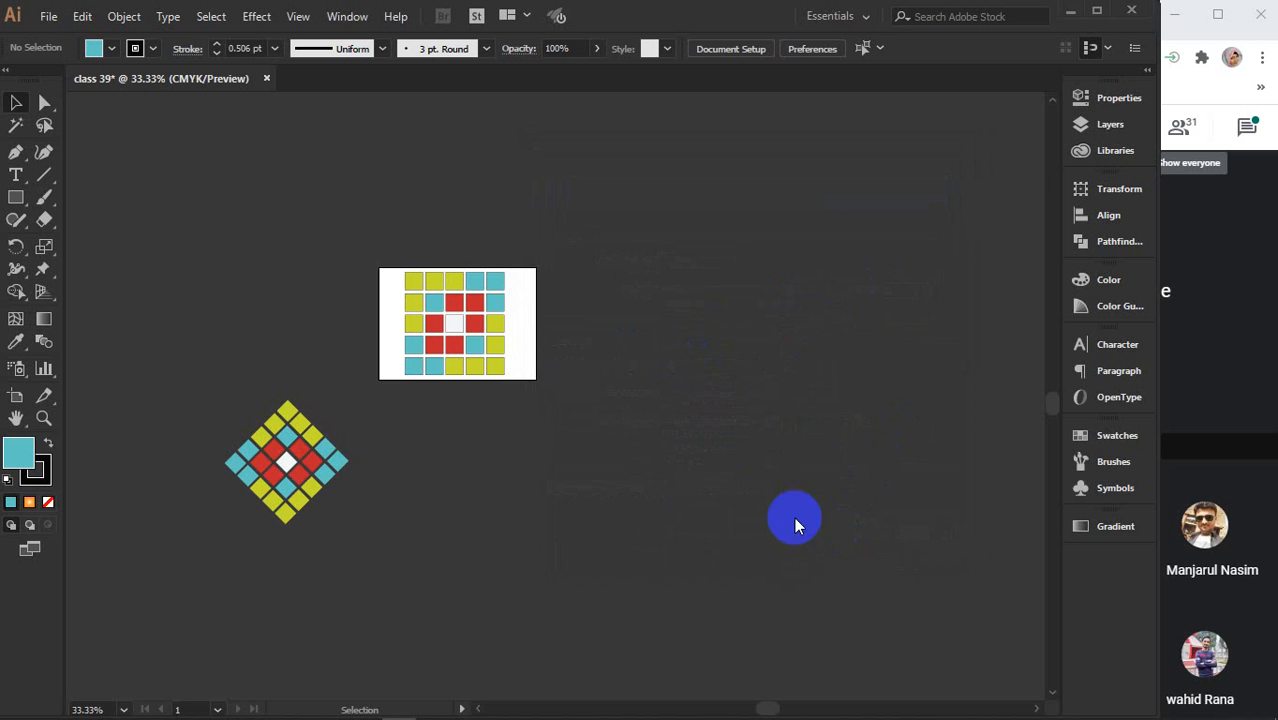
Switch to File Explorer, open the class 39 folder inside class, and view the exported class 39 JPEG full size before returning to Illustrator
mouse_move(262, 698)
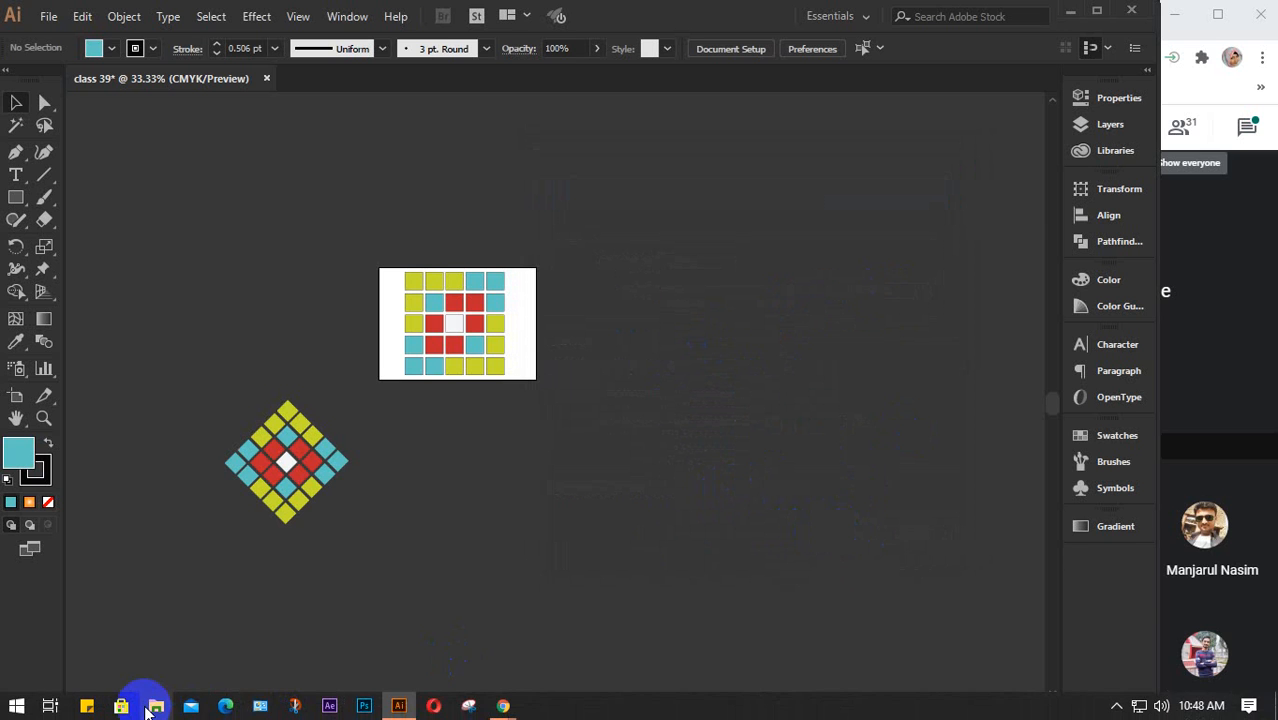
click(154, 706)
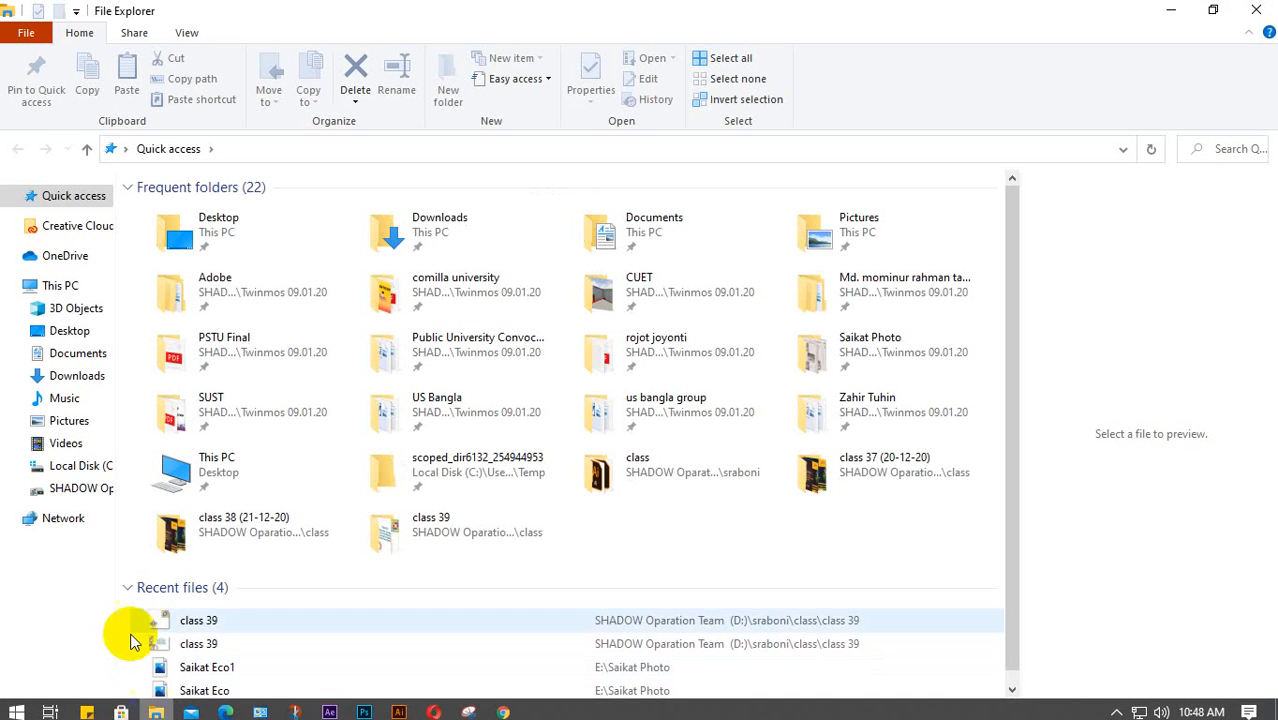
double_click(638, 471)
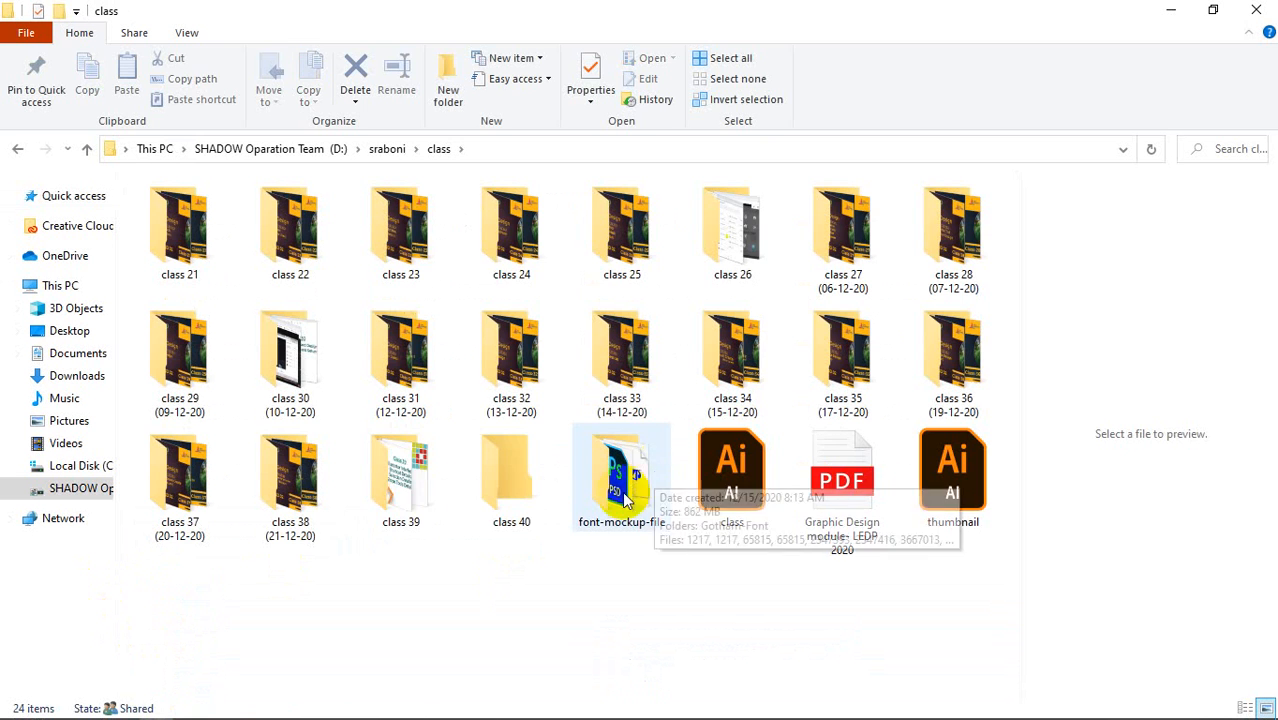
double_click(410, 497)
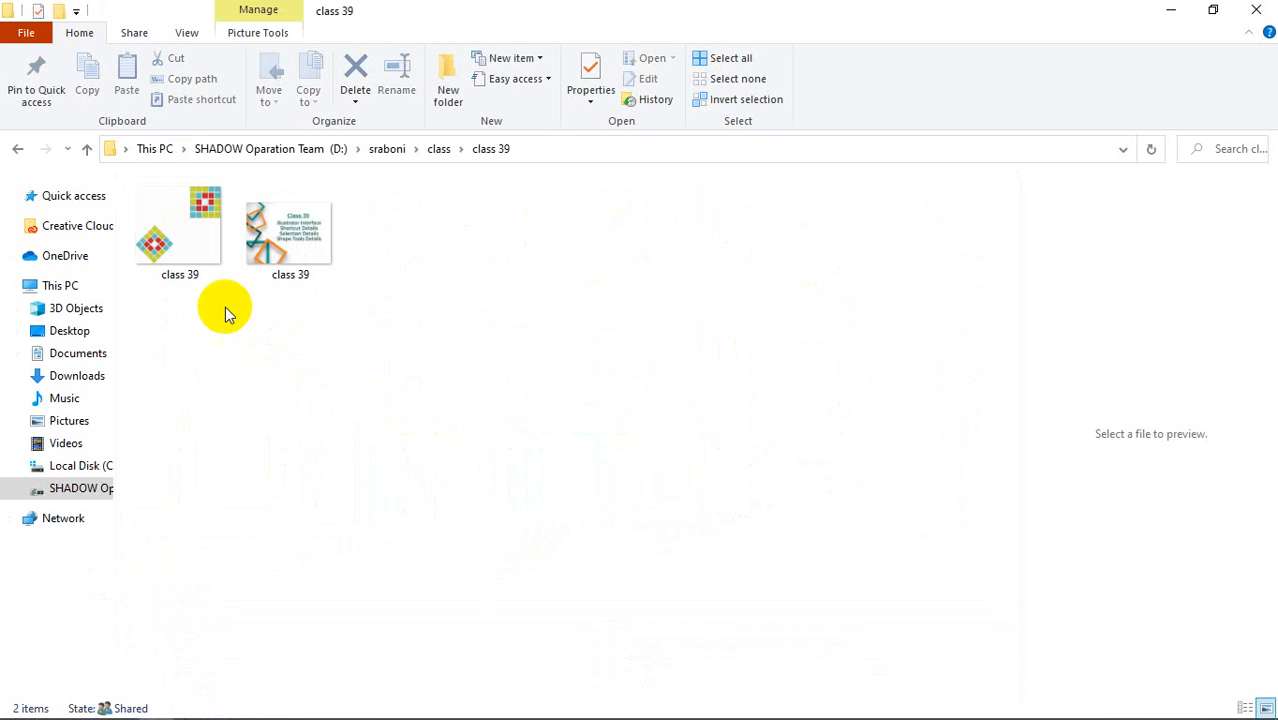
click(194, 231)
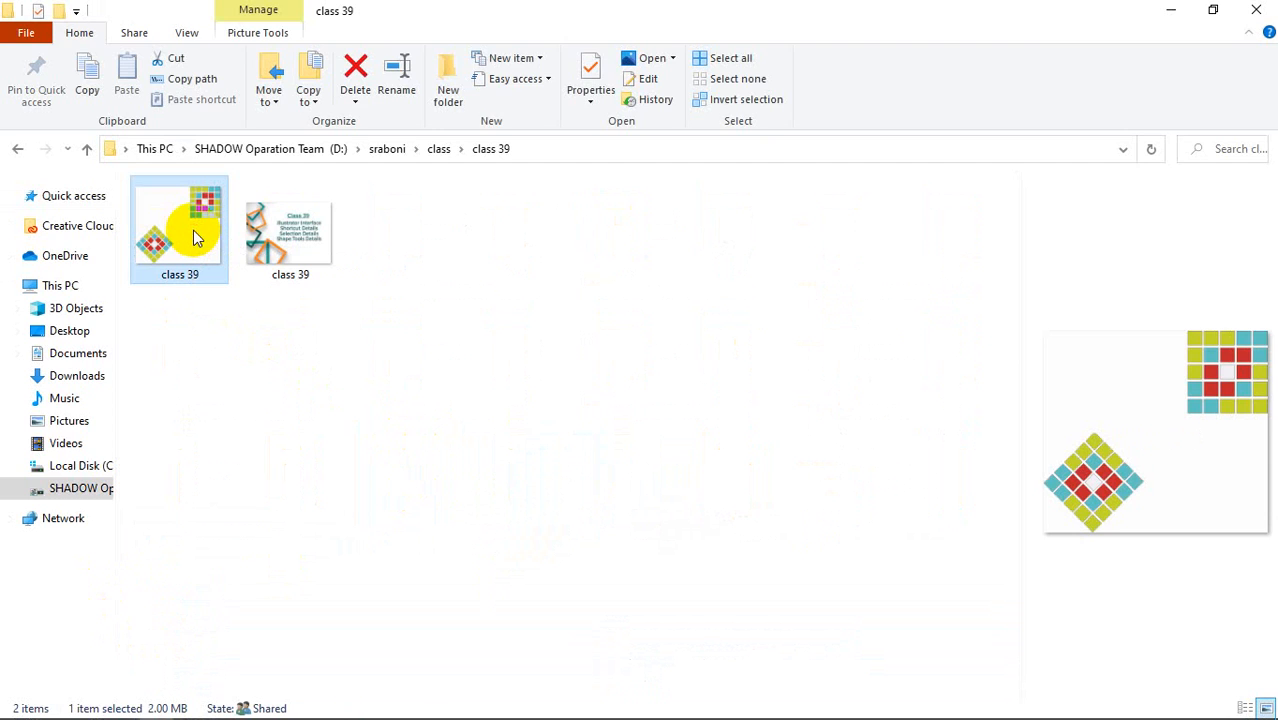
double_click(193, 230)
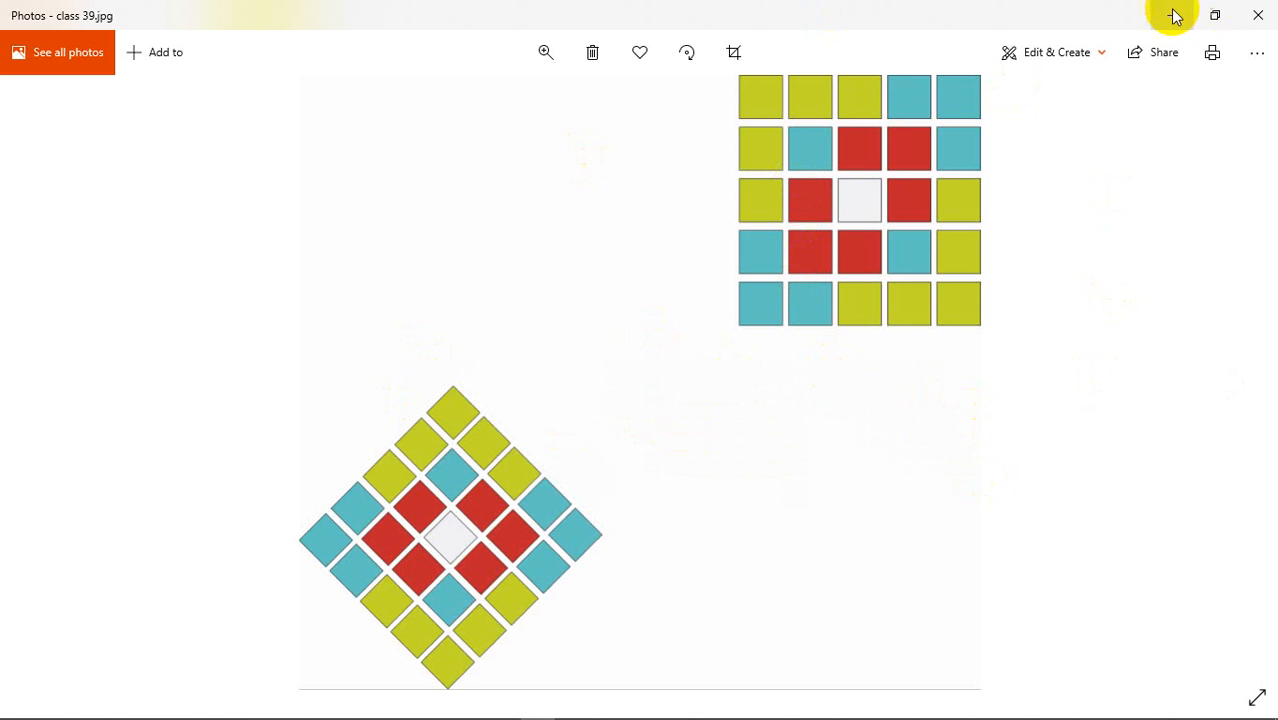
click(1255, 15)
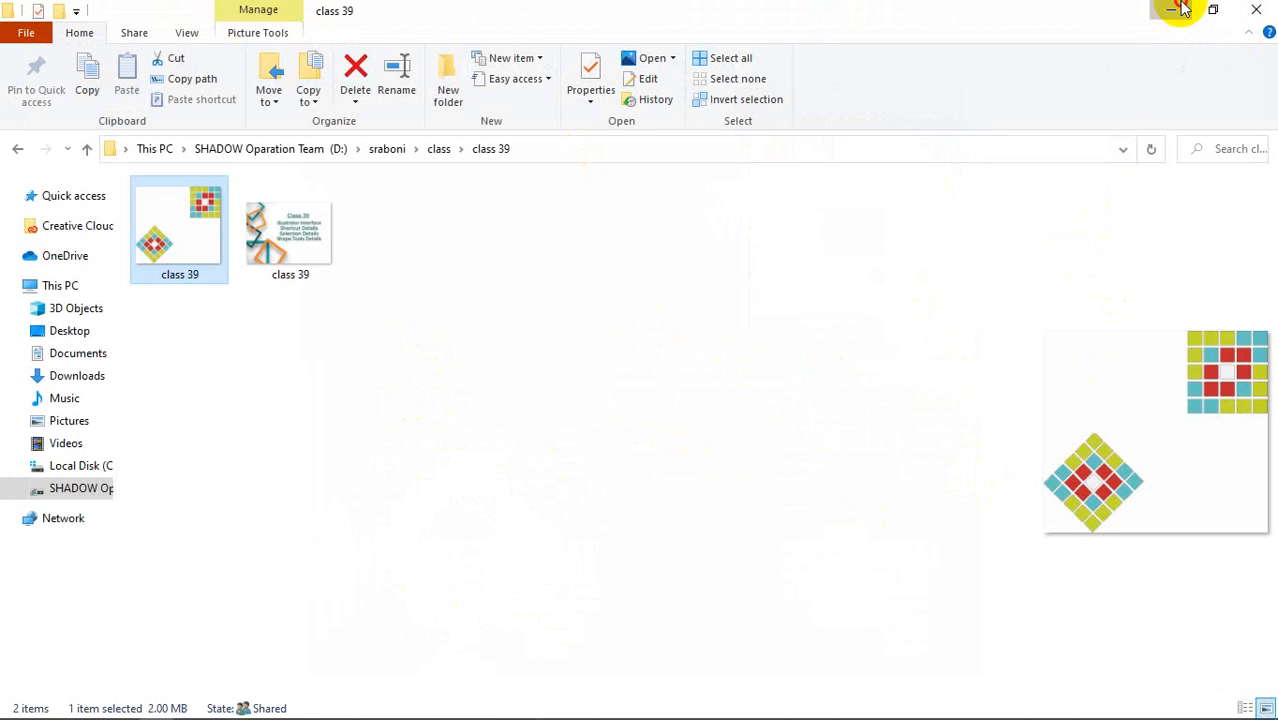
click(1170, 10)
Export the document as JPEG (*.JPG) named class 39 with Use Artboards on for all artboards, keeping the current JPEG options
click(48, 16)
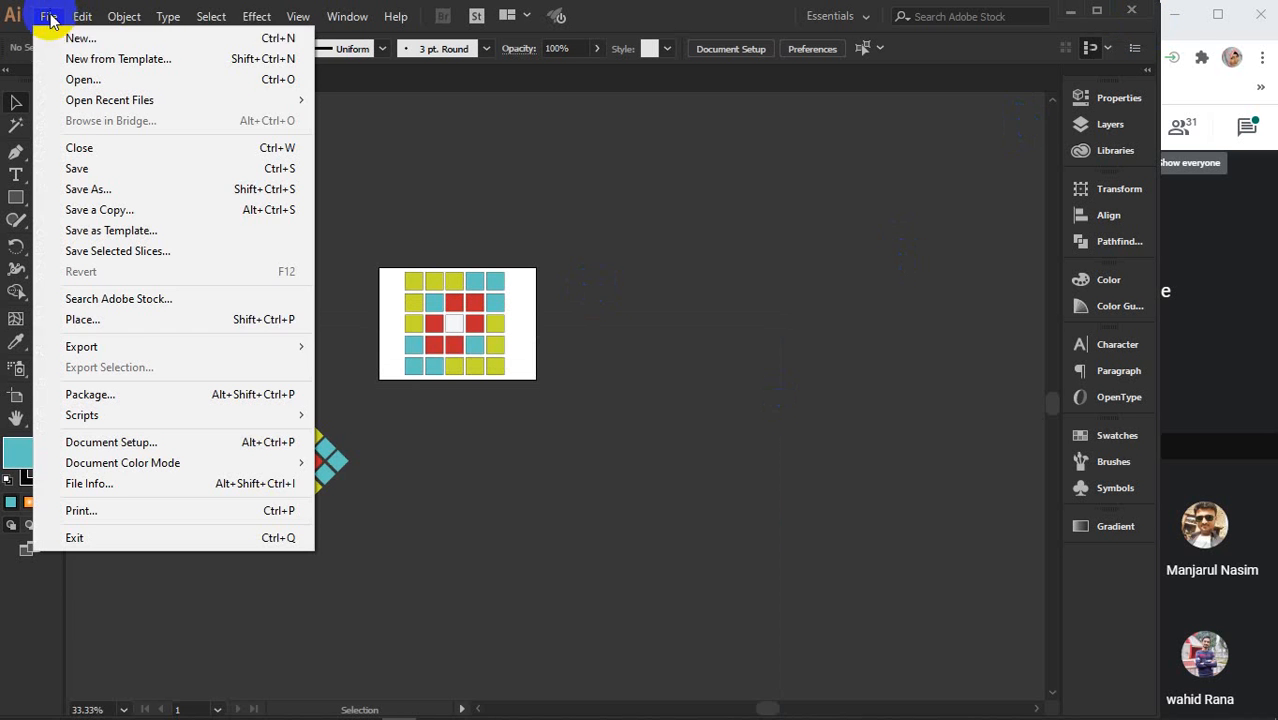
mouse_move(310, 355)
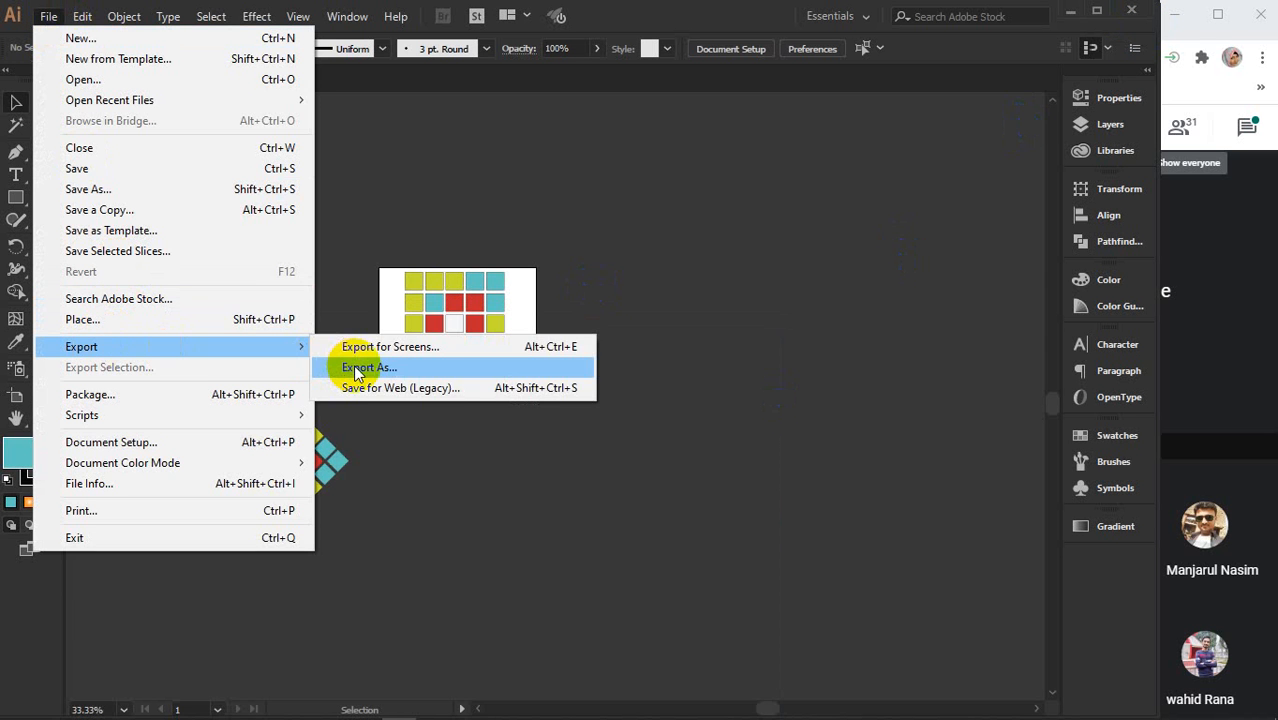
click(357, 366)
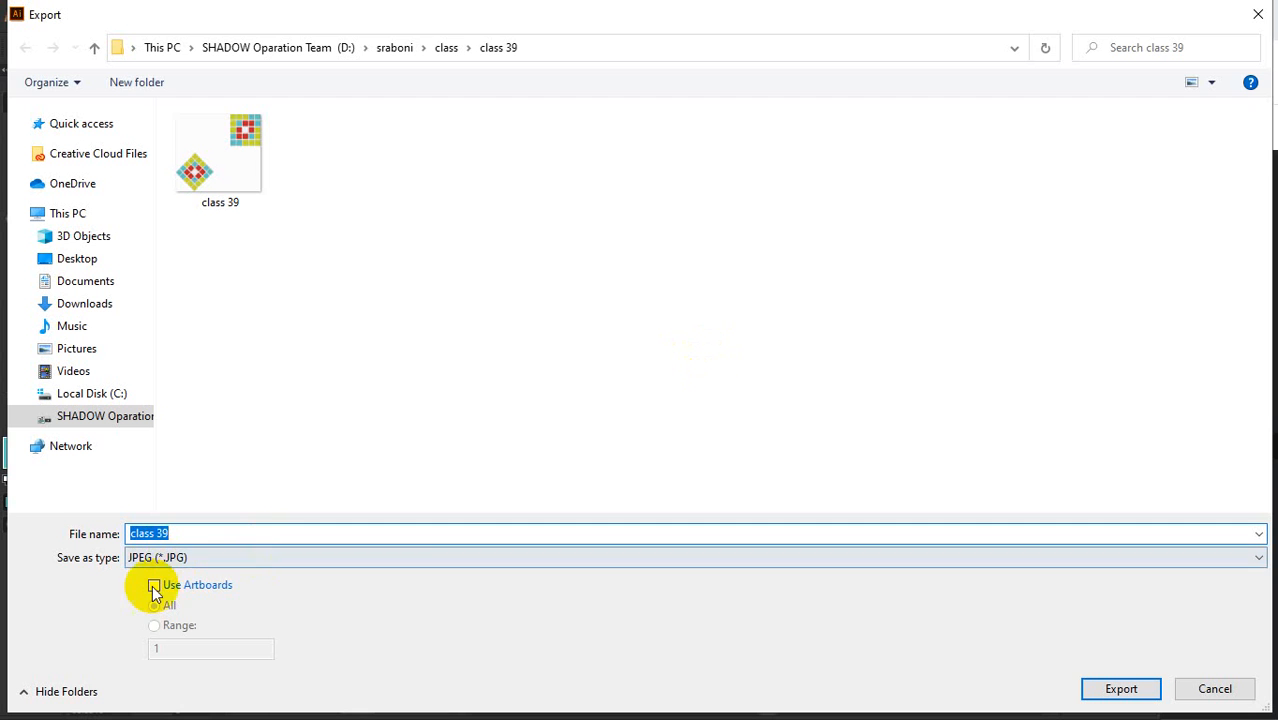
click(172, 591)
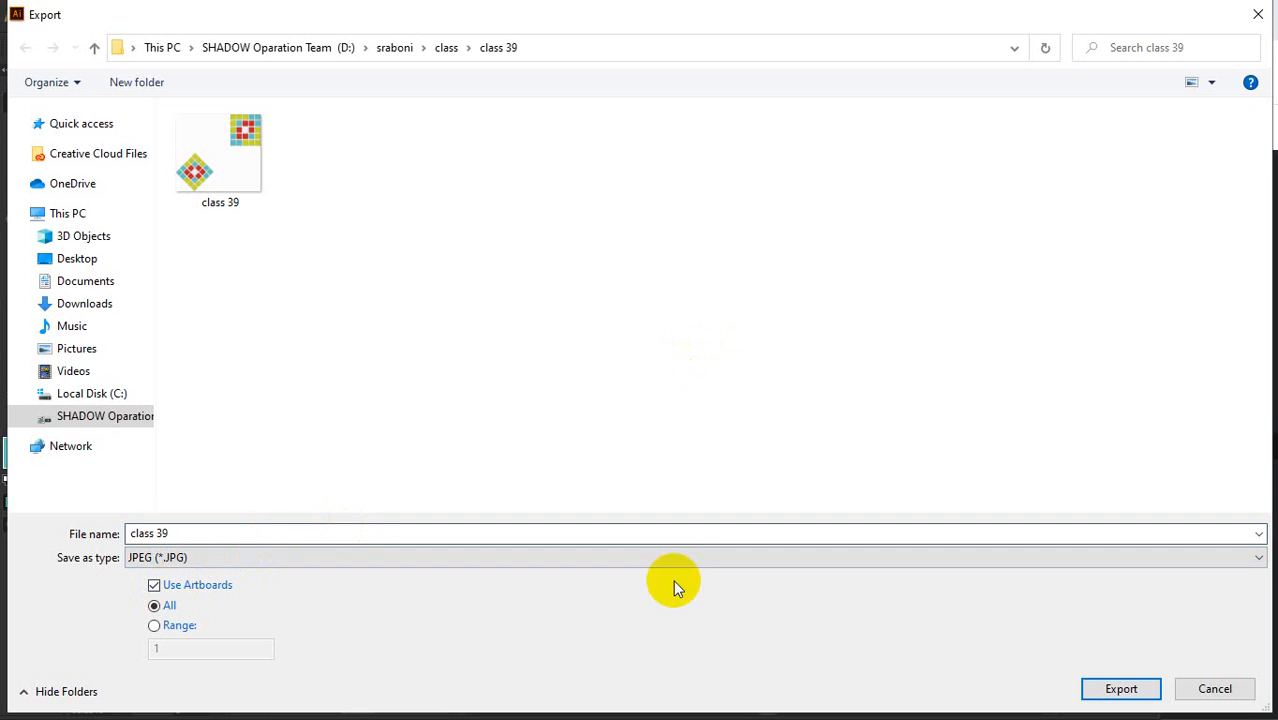
click(1121, 688)
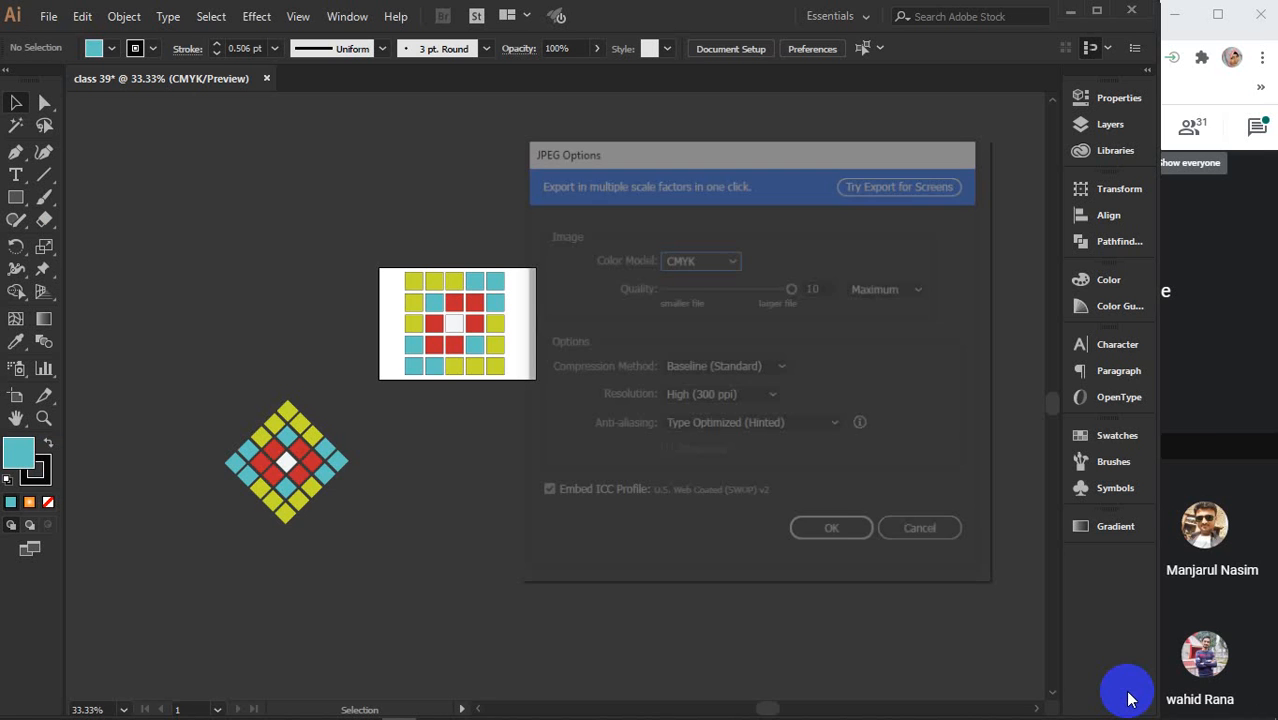
click(849, 533)
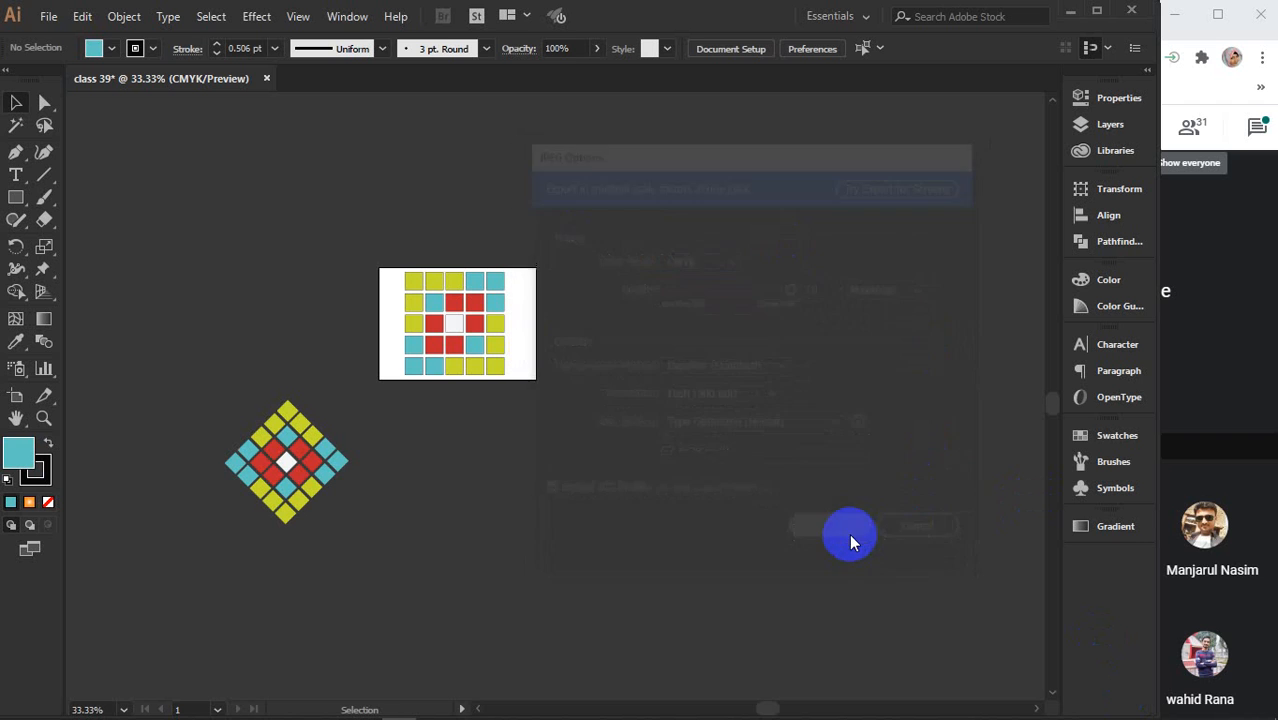
Switch to File Explorer, preview the exported class 39-01 image in the class 39 folder, and return to Illustrator
click(155, 714)
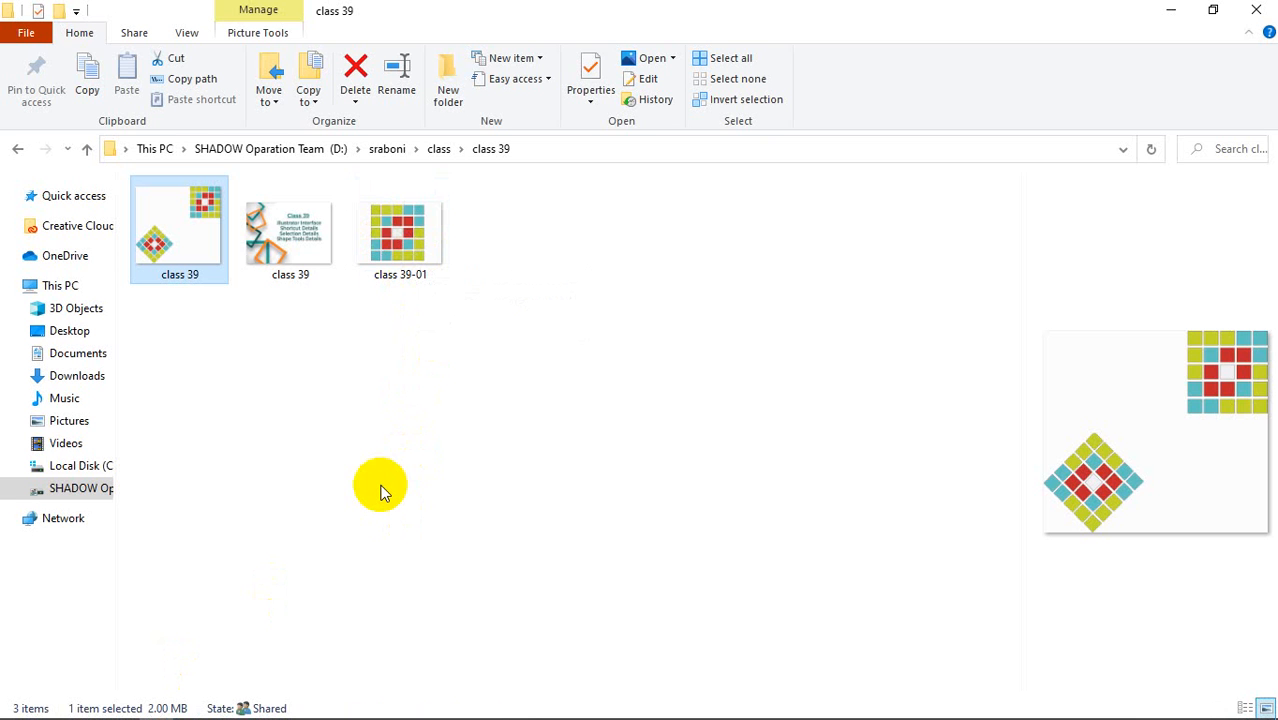
click(387, 245)
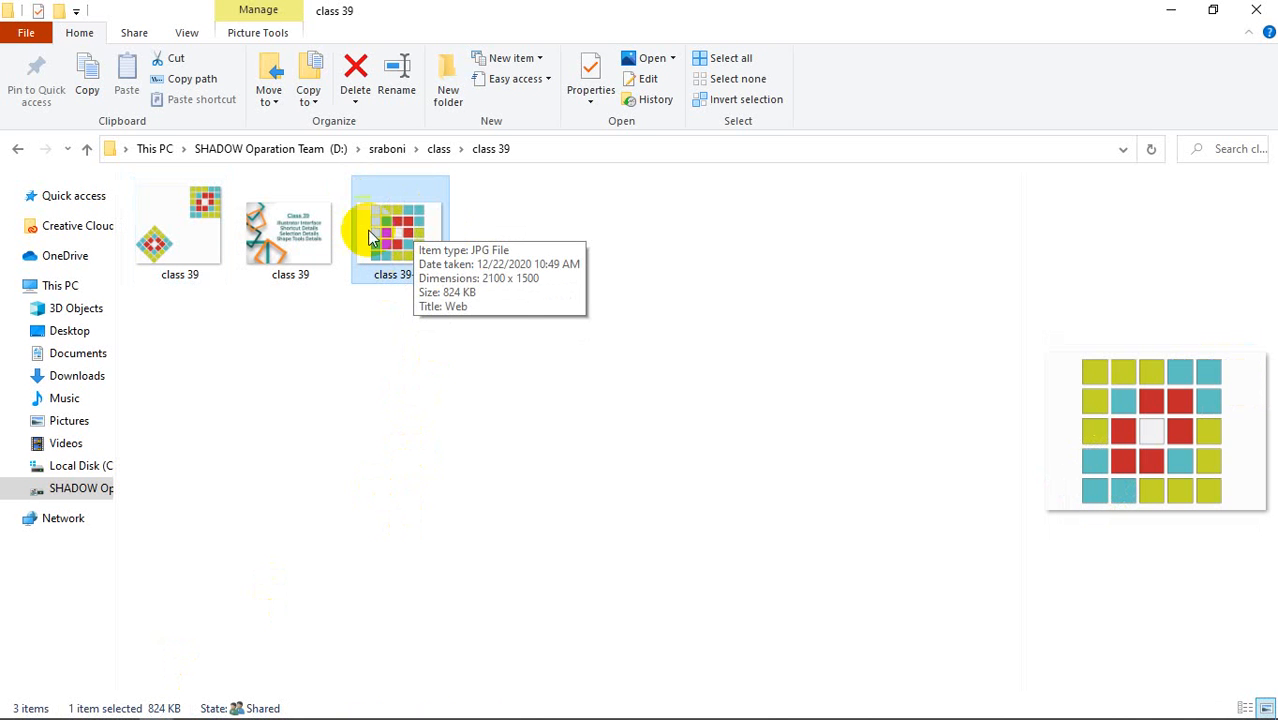
click(1172, 16)
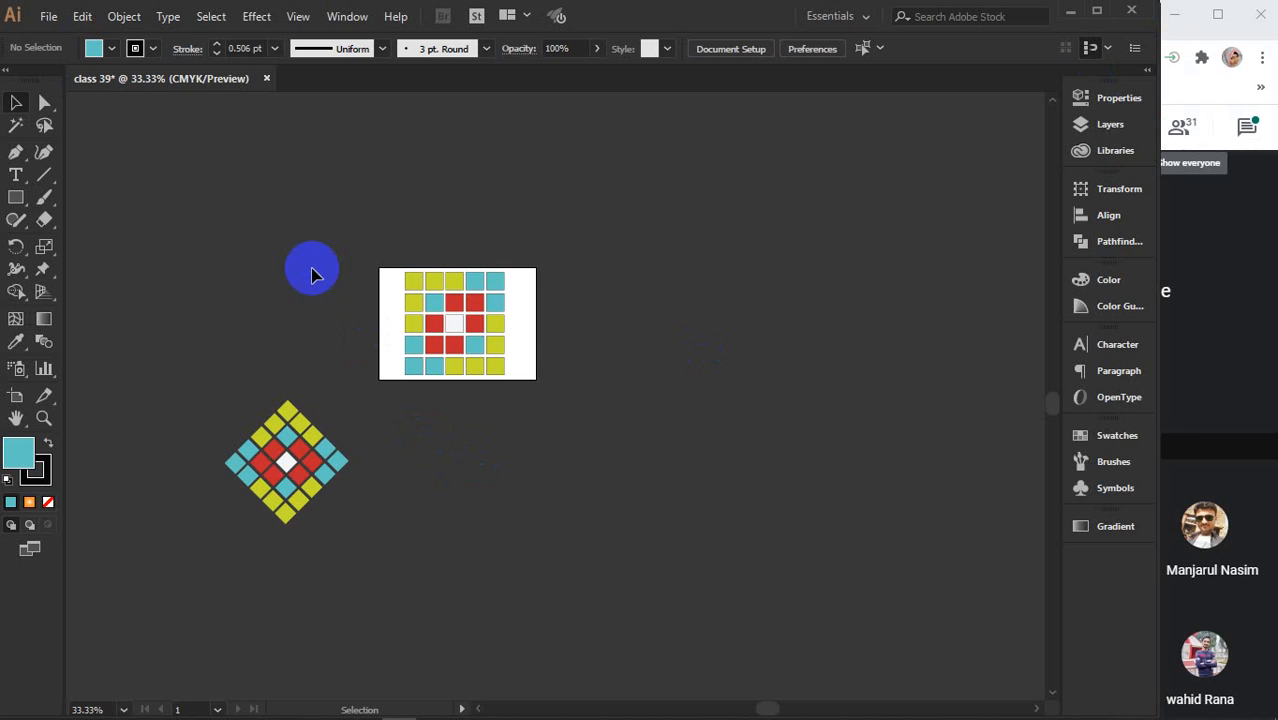
Start an Export As of the document as PNG (*.PNG) named class 39 abc with Use Artboards off, without replacing the existing class 39 file
click(48, 17)
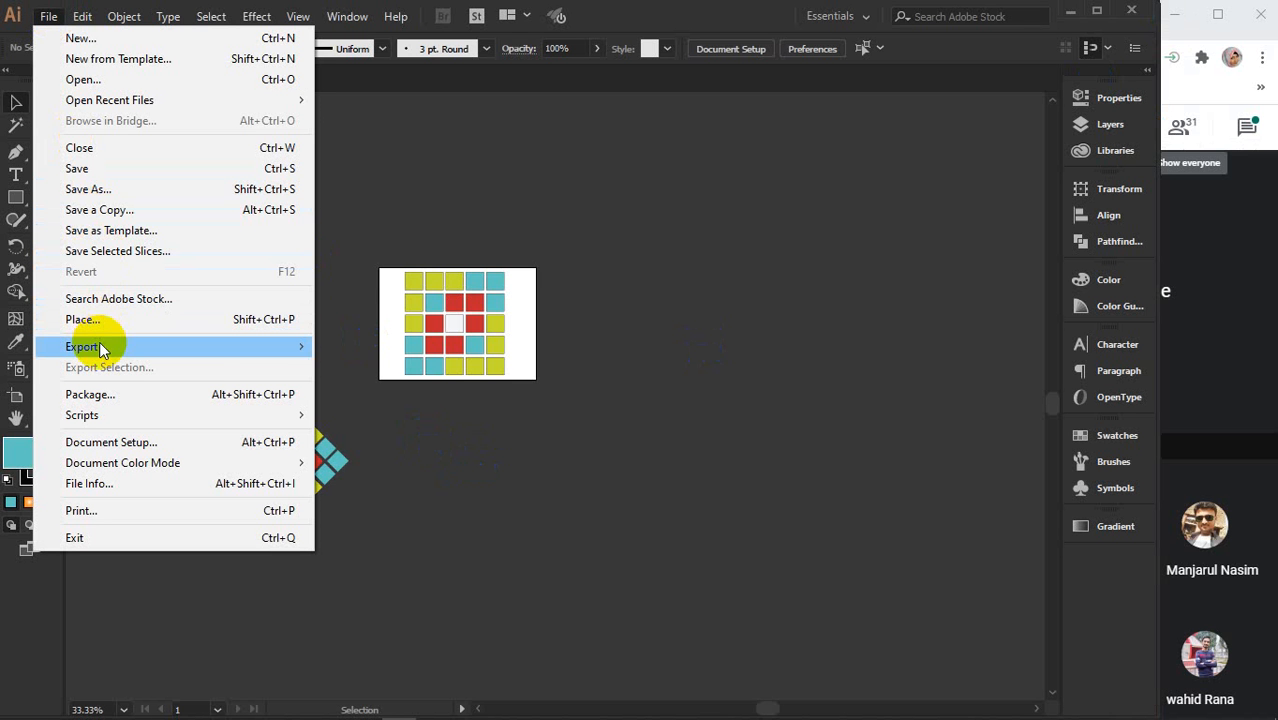
mouse_move(194, 350)
click(362, 370)
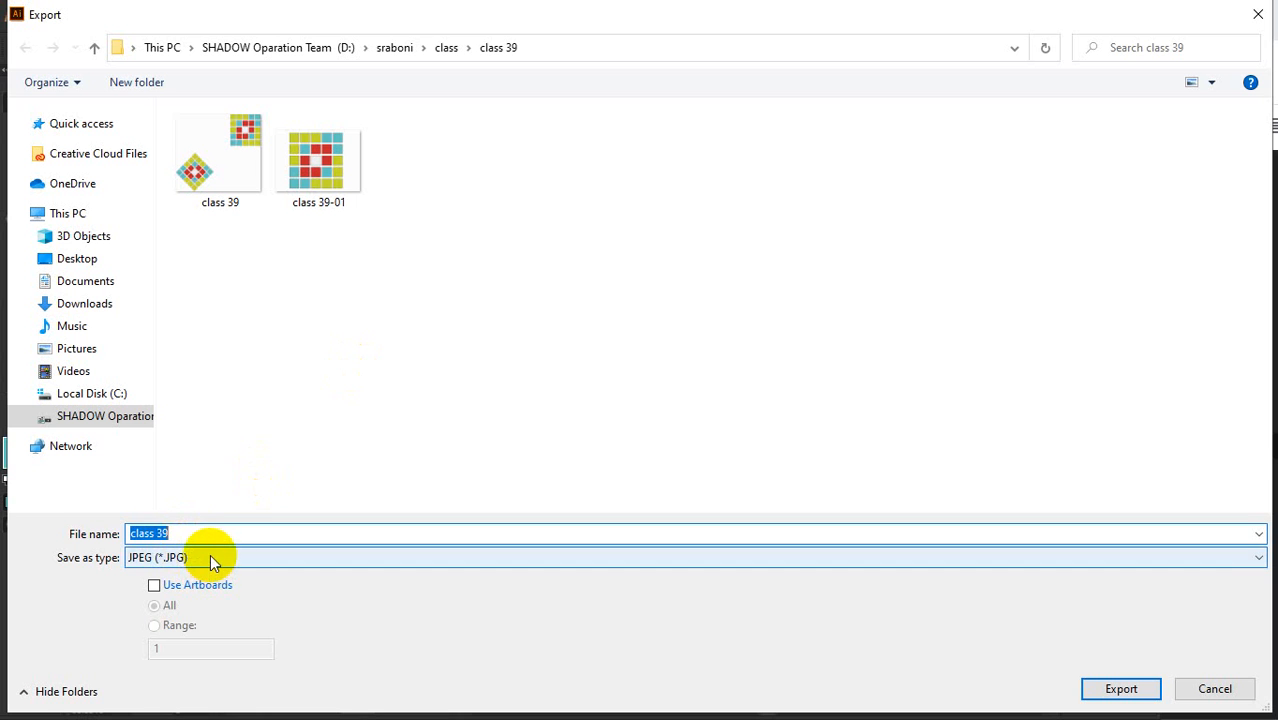
click(210, 555)
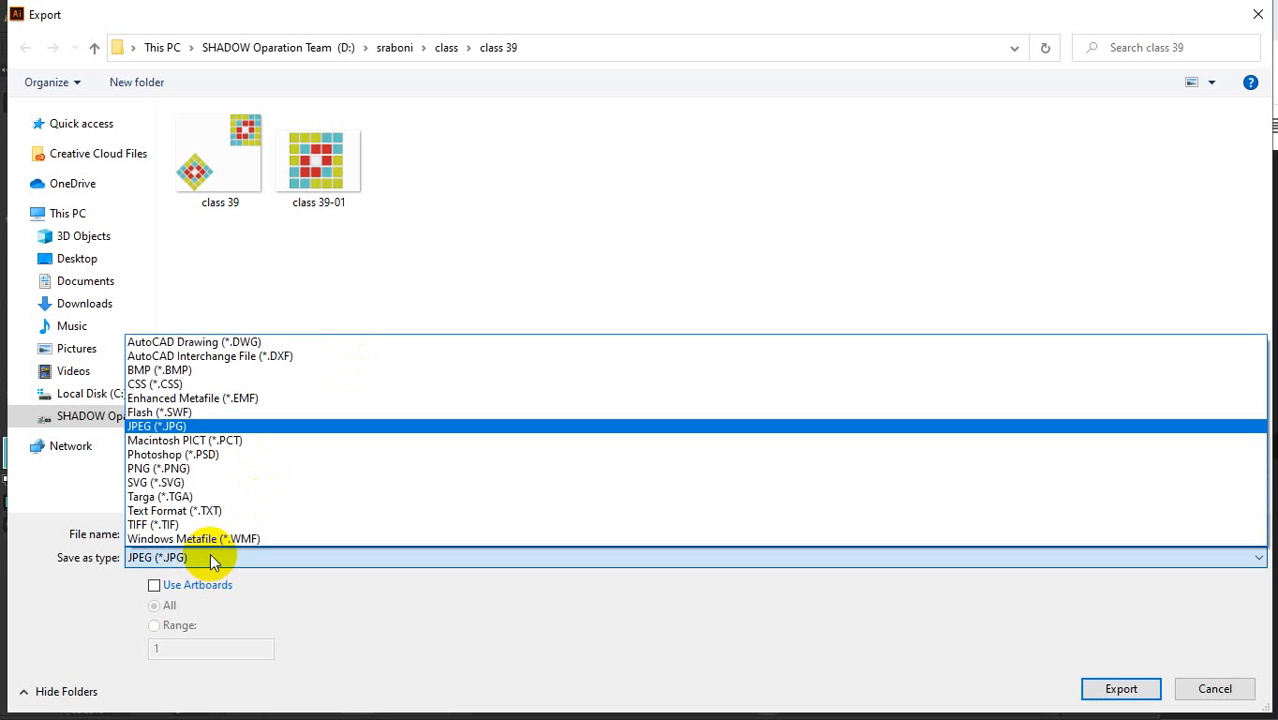
click(206, 471)
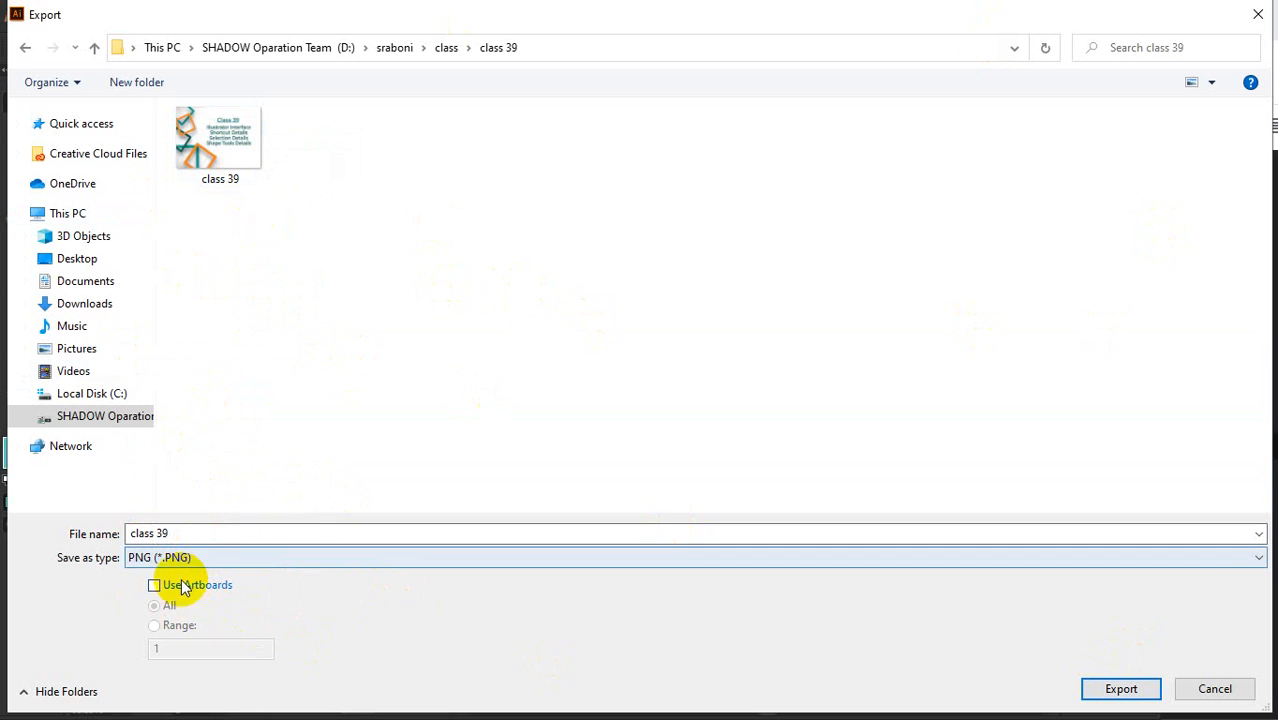
click(1119, 692)
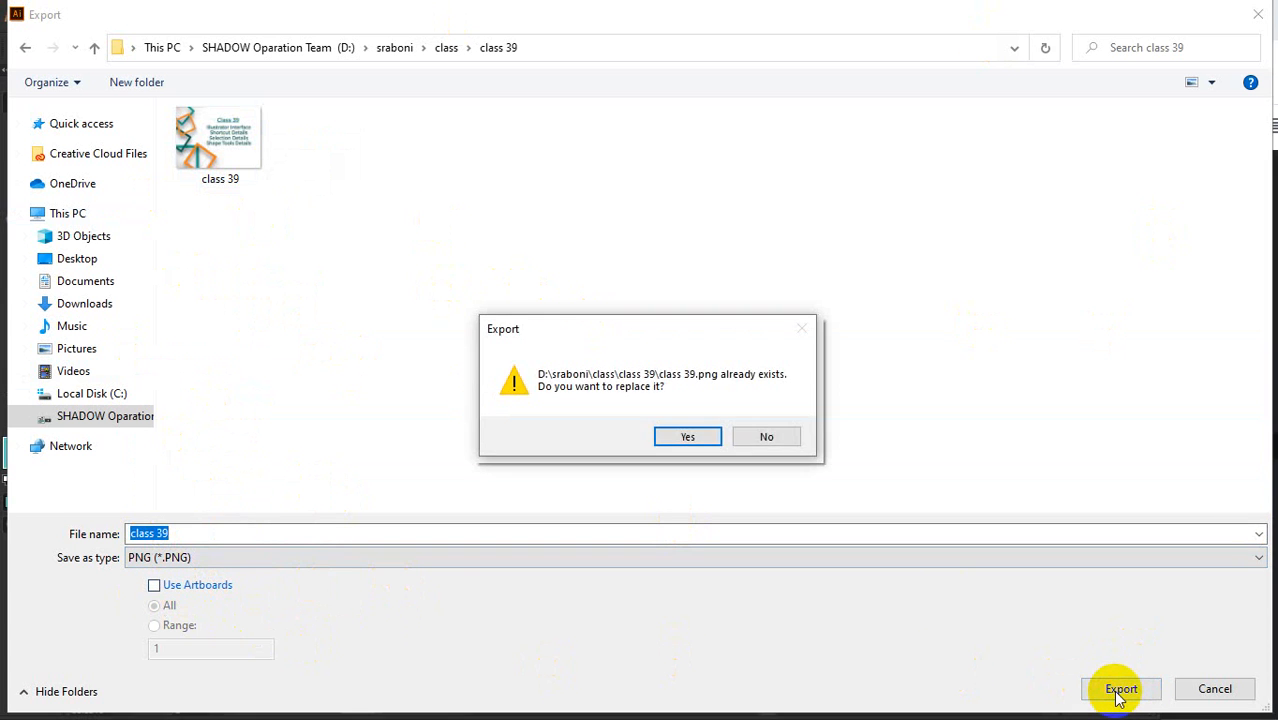
click(764, 440)
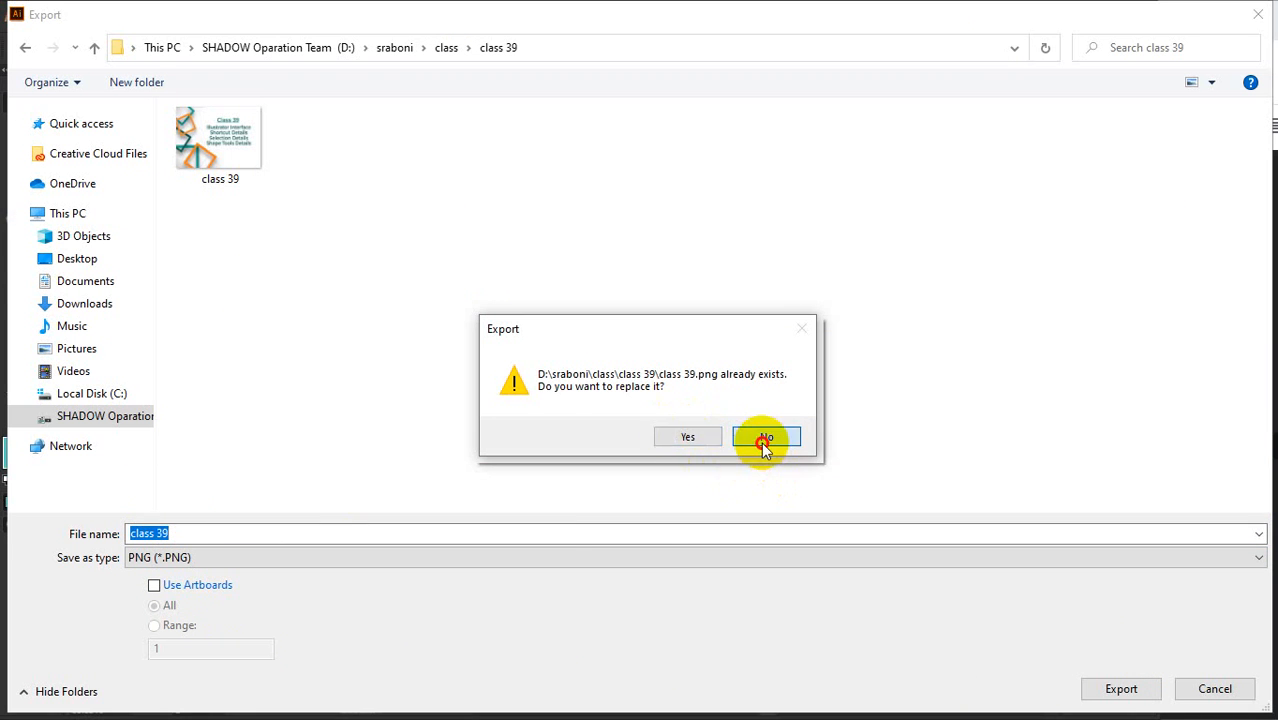
click(192, 535)
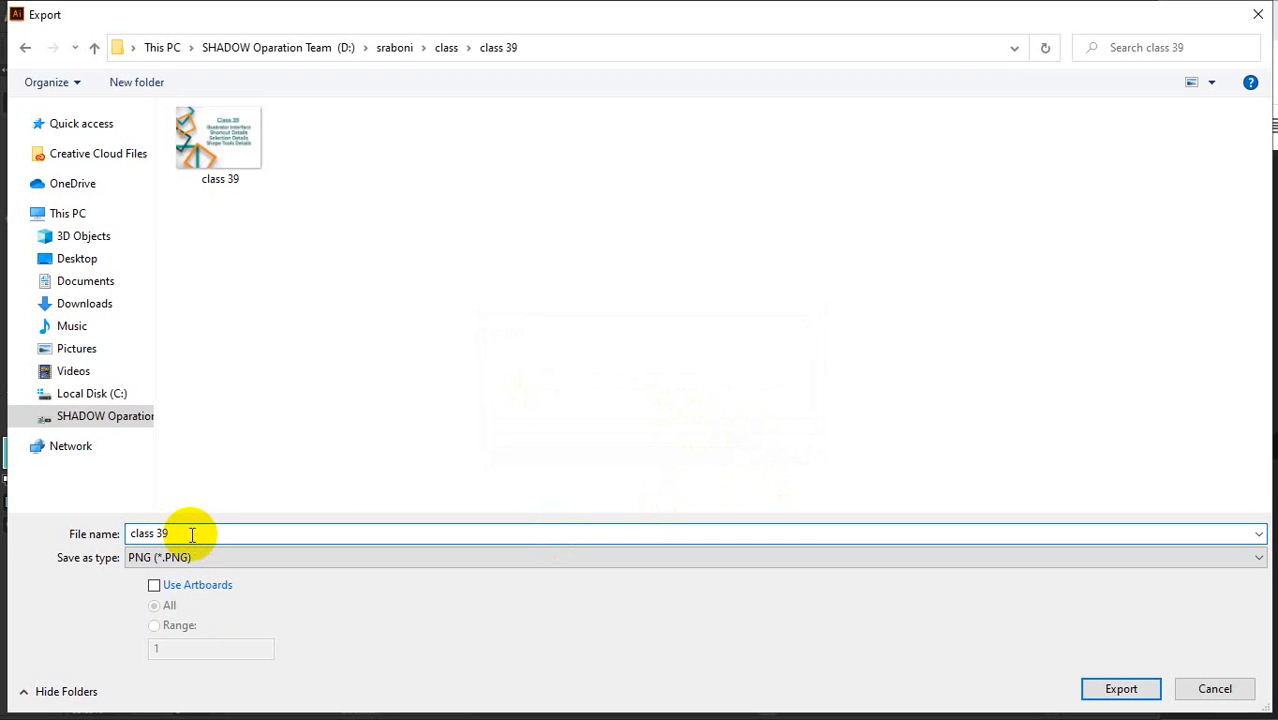
text(abc)
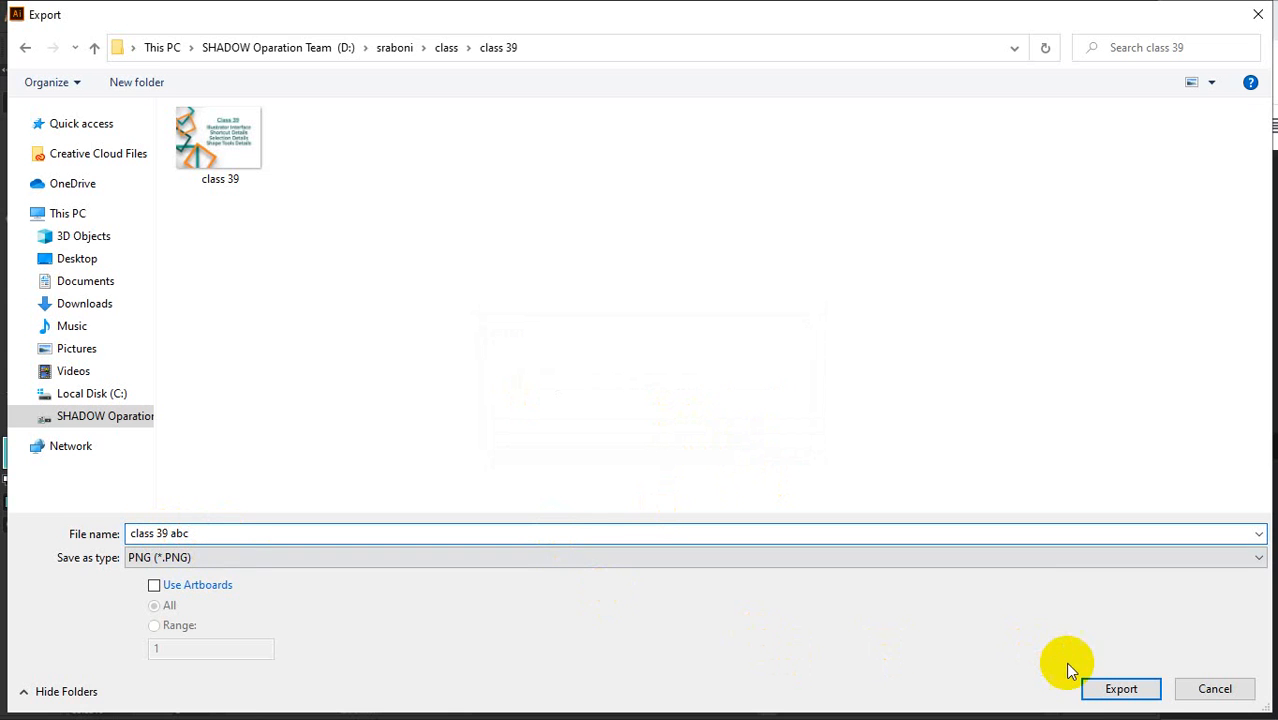
click(1097, 690)
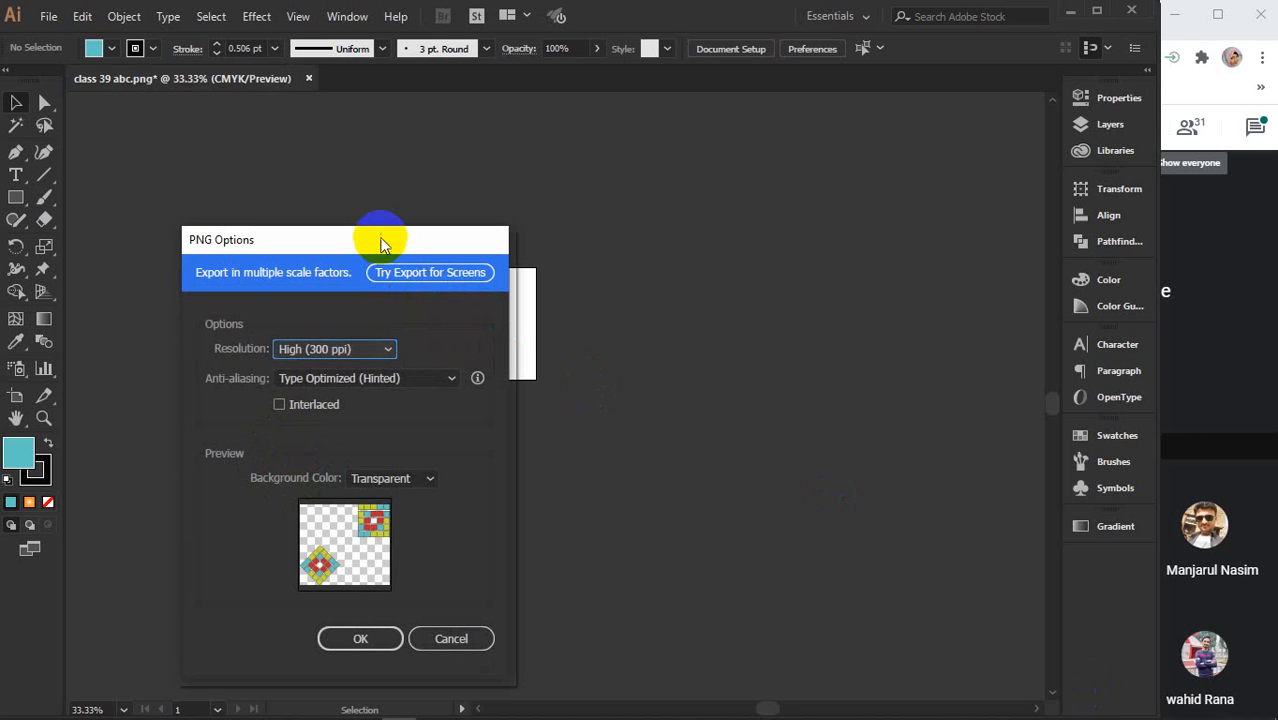
Review the PNG resolution choices, keep High (300 ppi) and the Transparent background color, and complete the export
drag(385, 243, 706, 160)
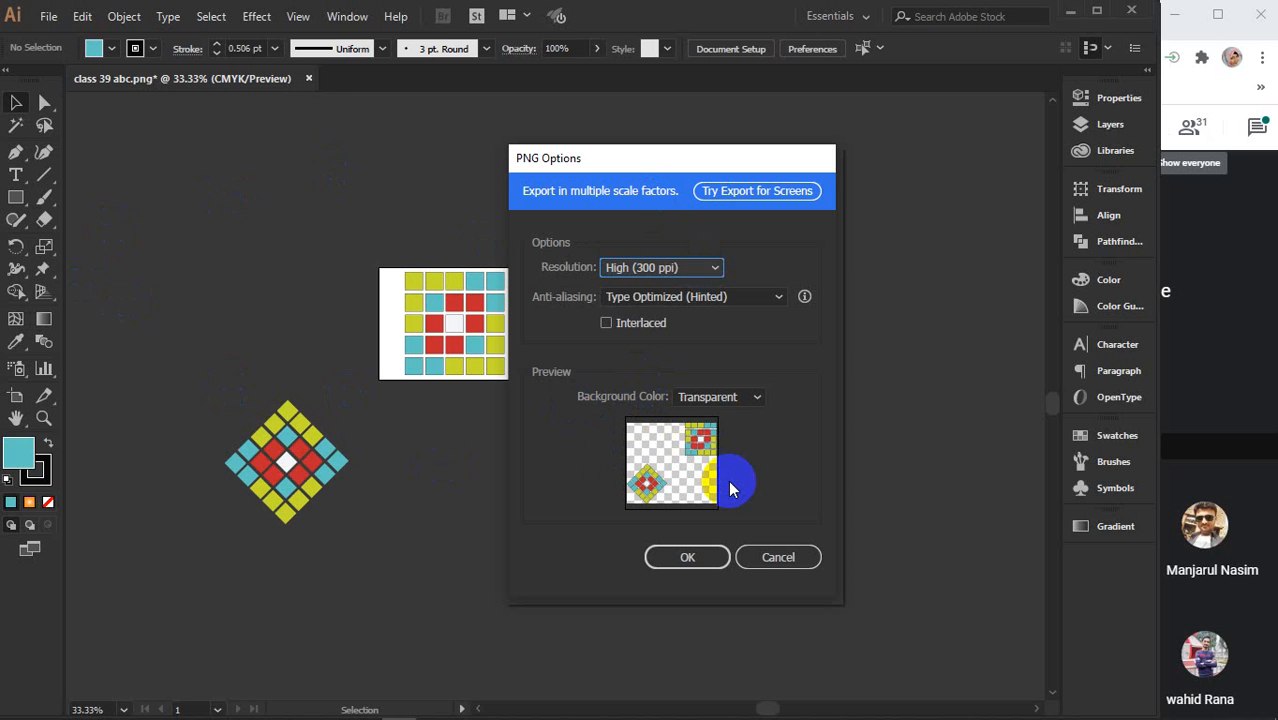
click(664, 267)
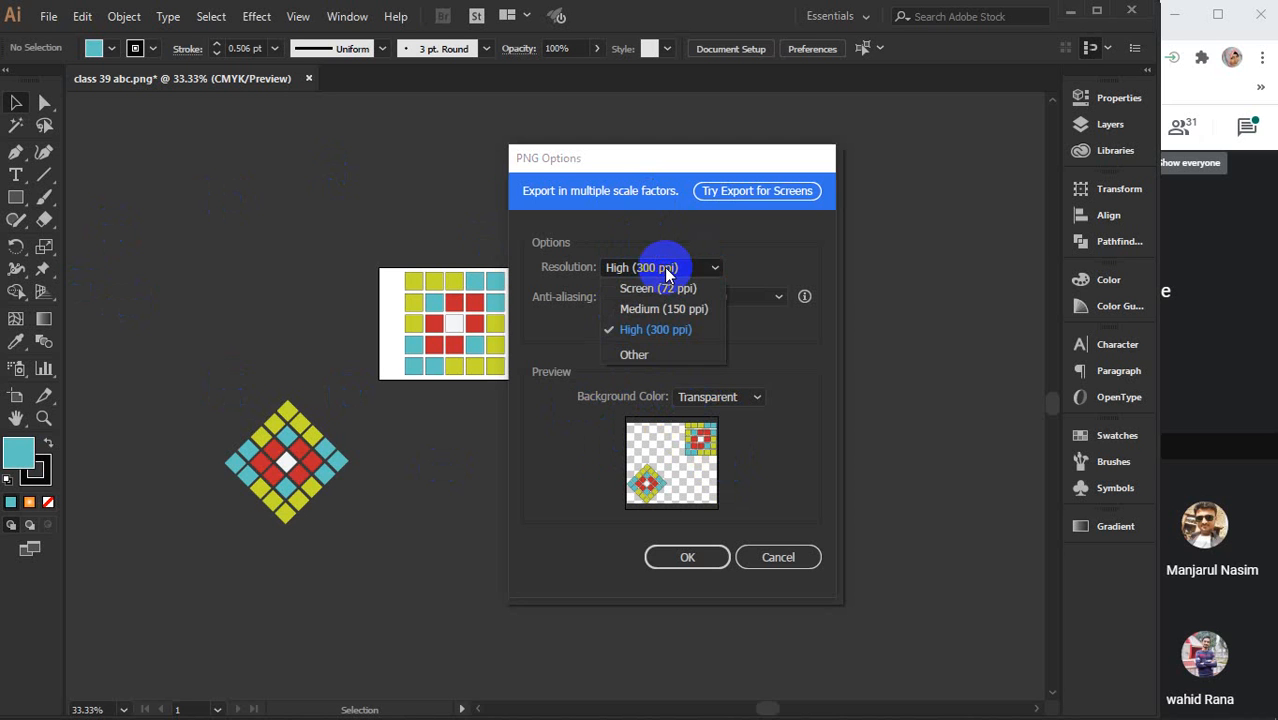
click(664, 267)
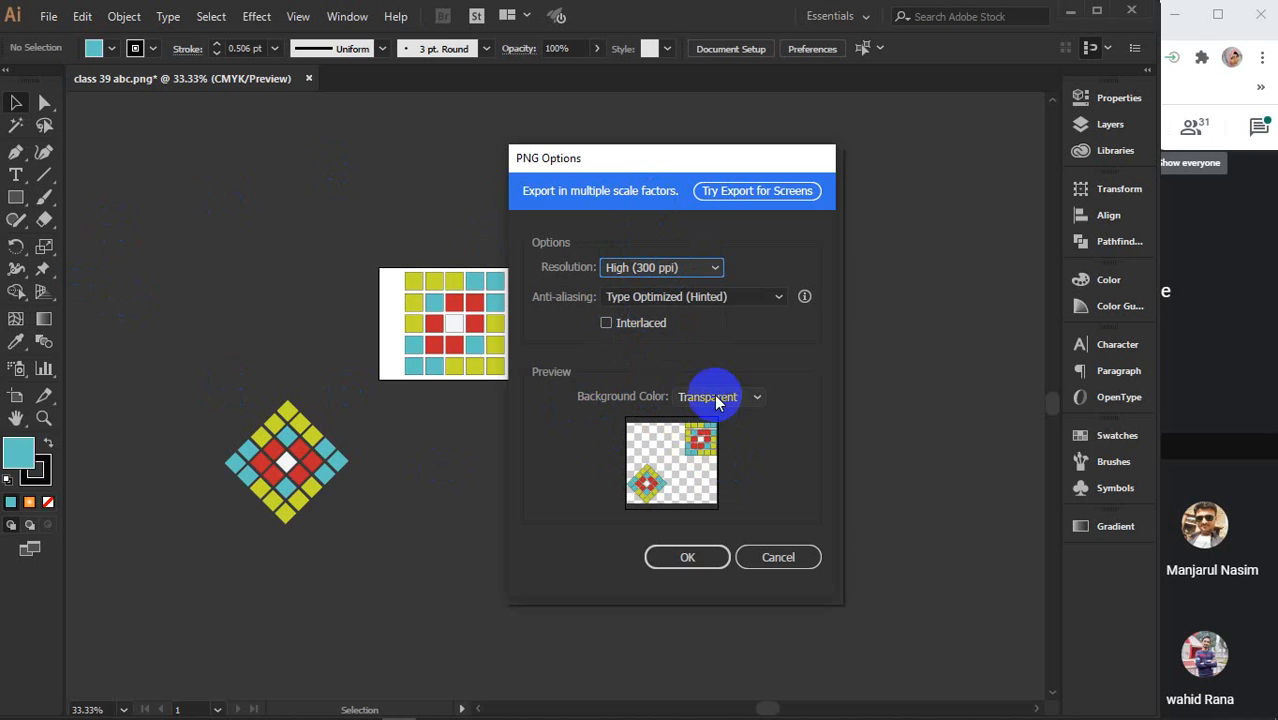
click(697, 560)
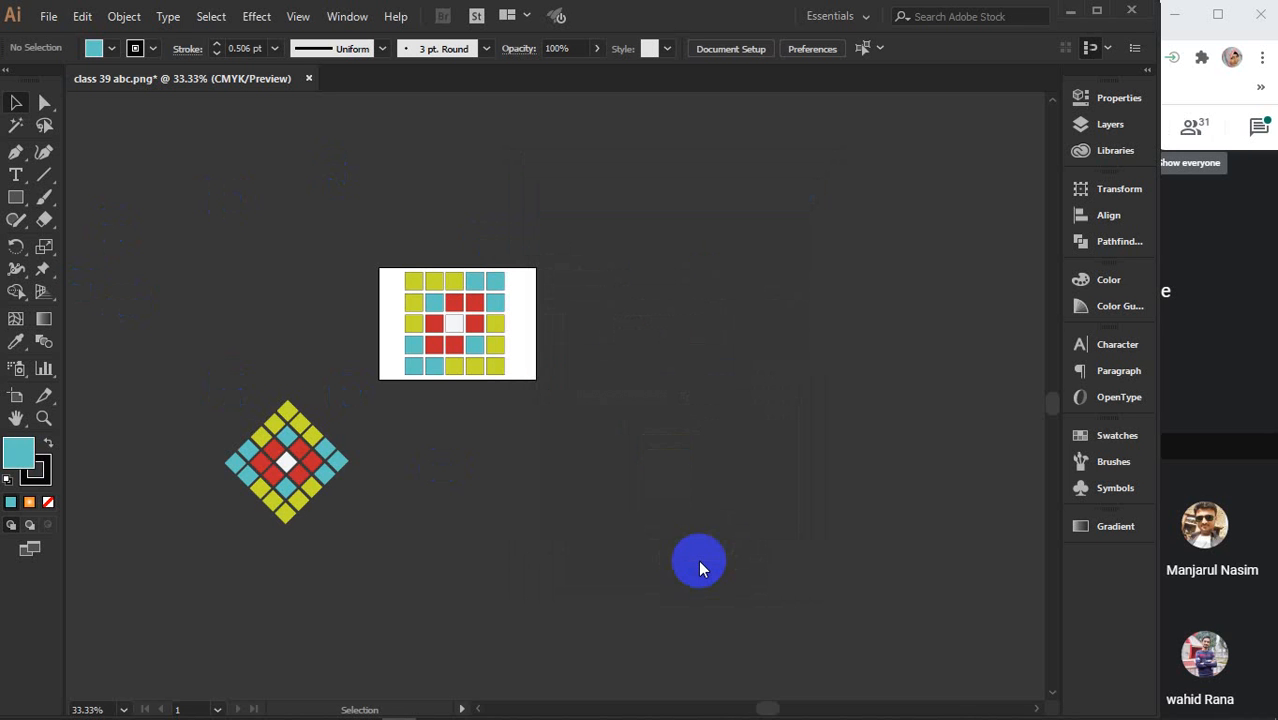
Switch to File Explorer, refresh the class 39 folder, and open the exported class 39 abc PNG in Photos
mouse_move(363, 705)
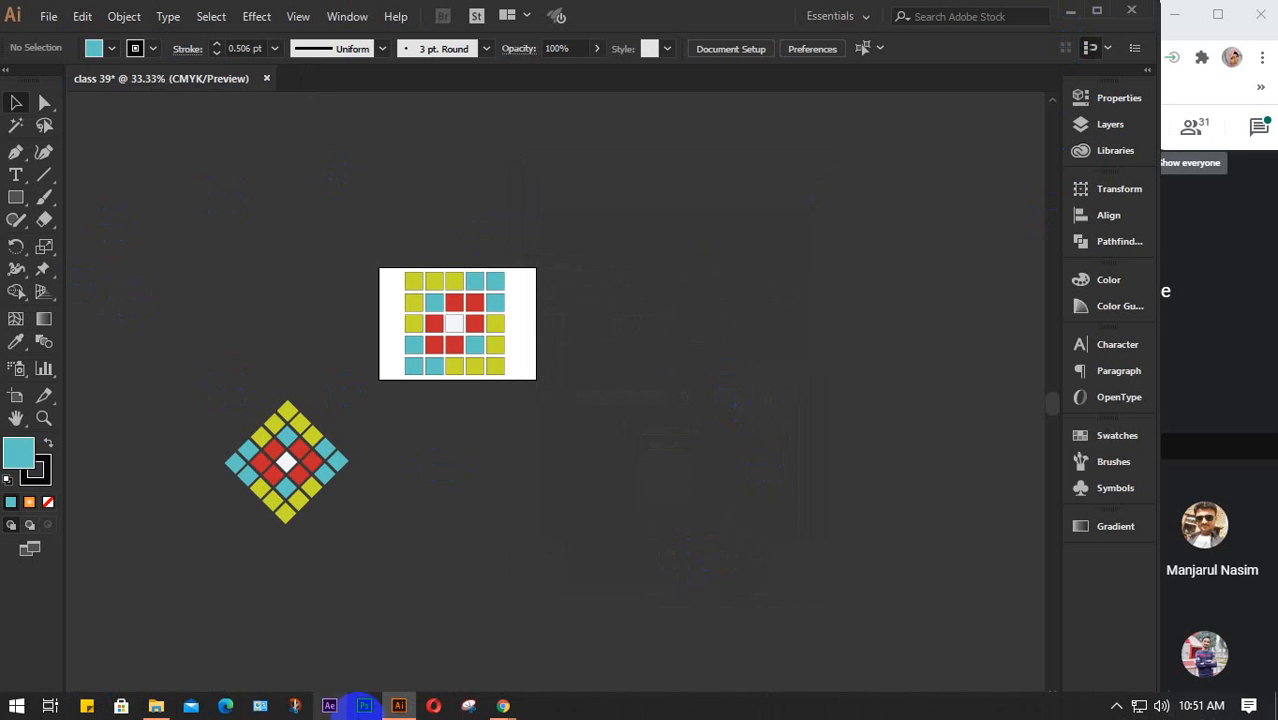
click(156, 705)
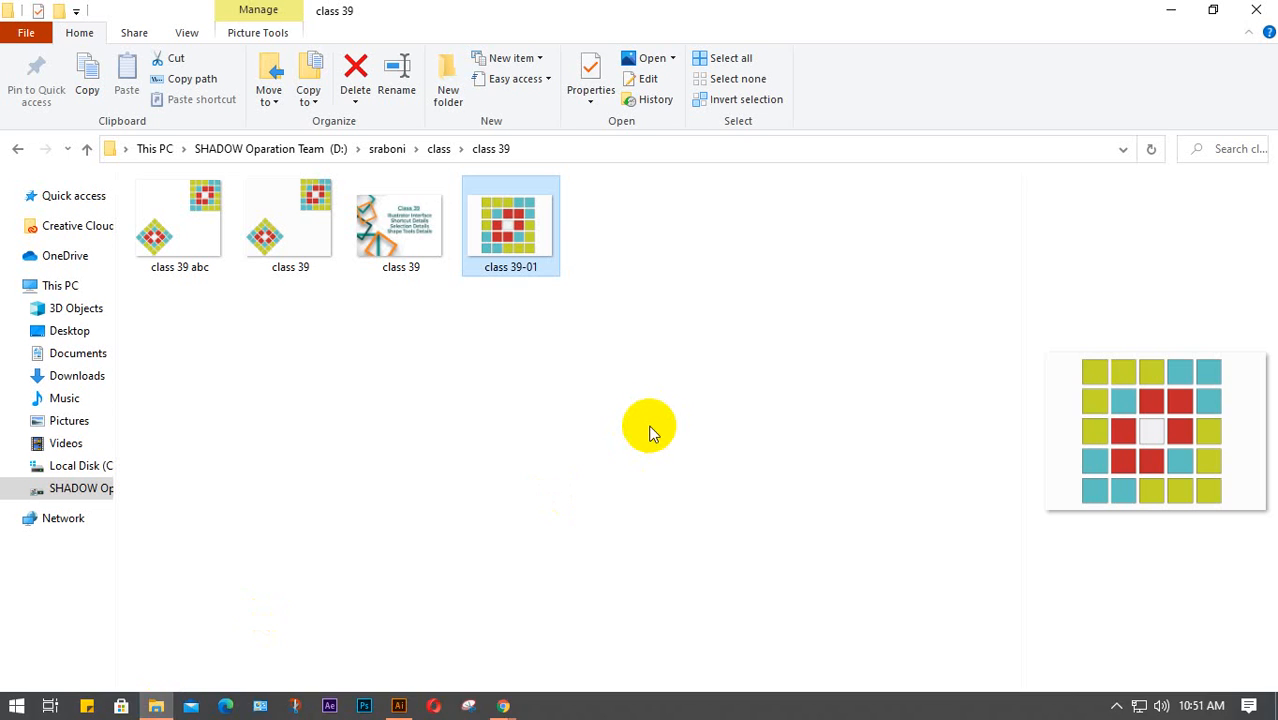
right_click(630, 391)
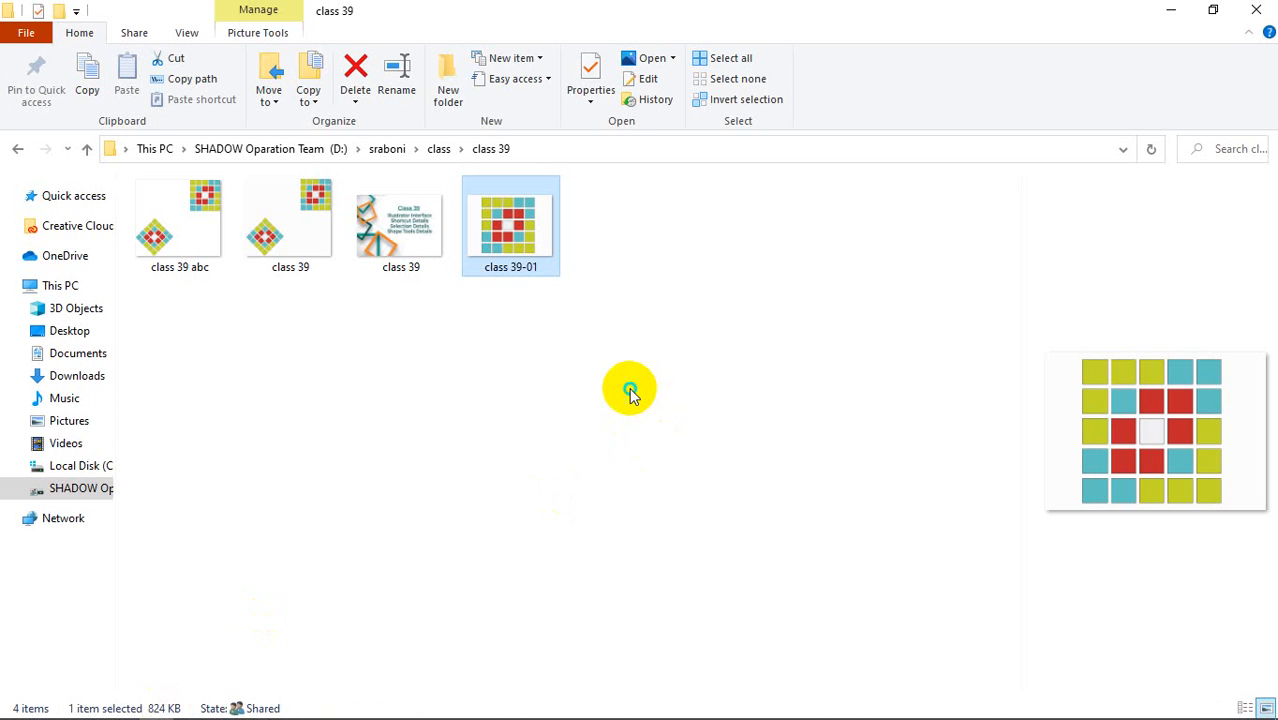
click(670, 466)
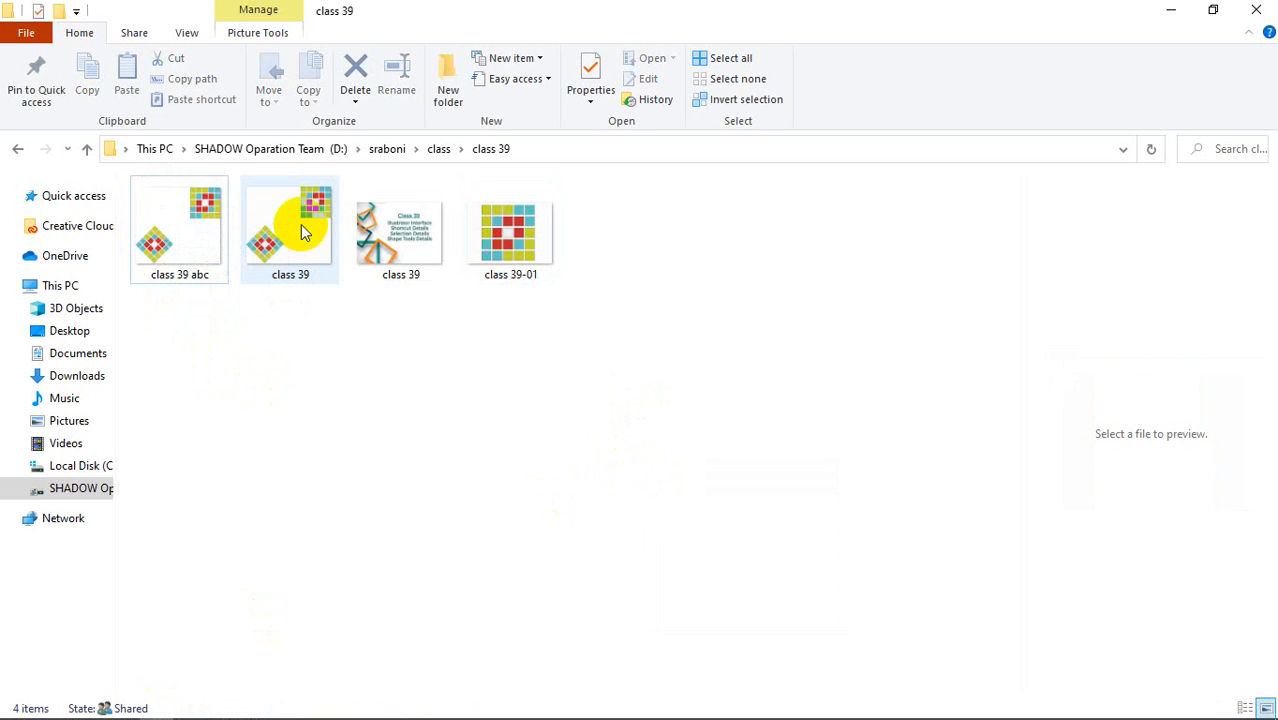
click(157, 243)
double_click(157, 243)
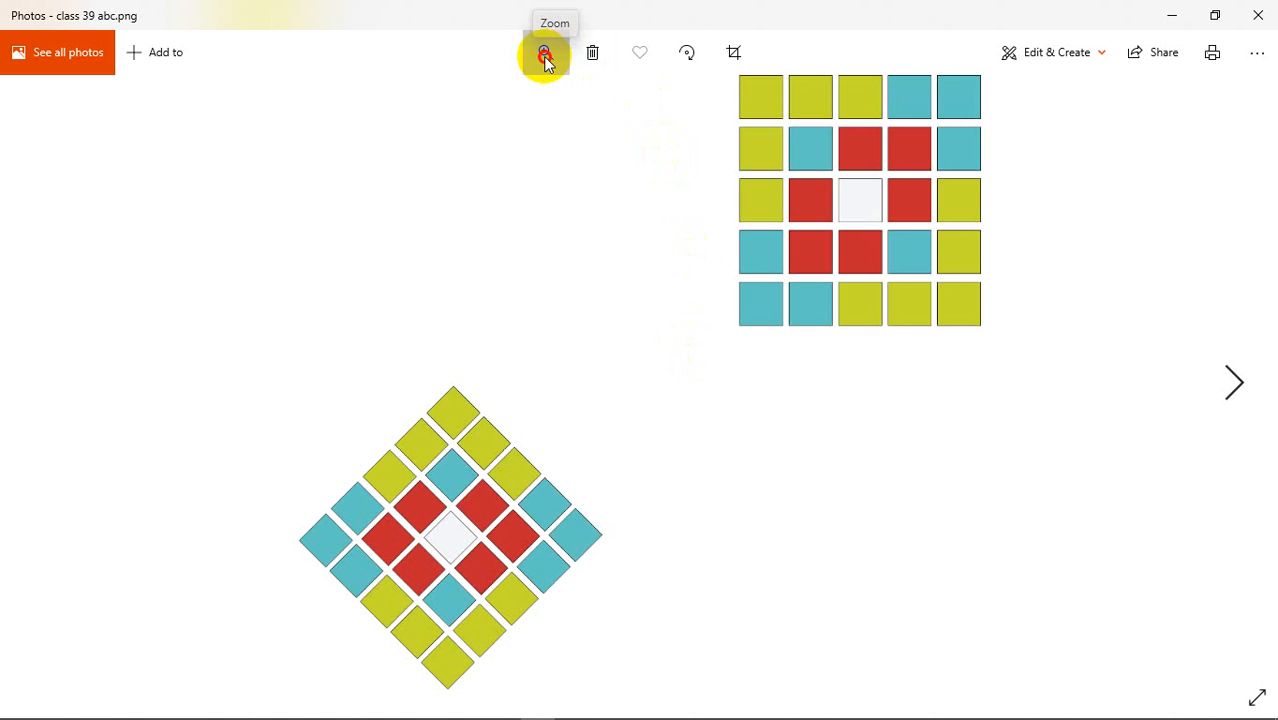
Magnify class 39 abc.png up to the maximum zoom and examine the edges of the red and teal squares
click(545, 52)
click(551, 100)
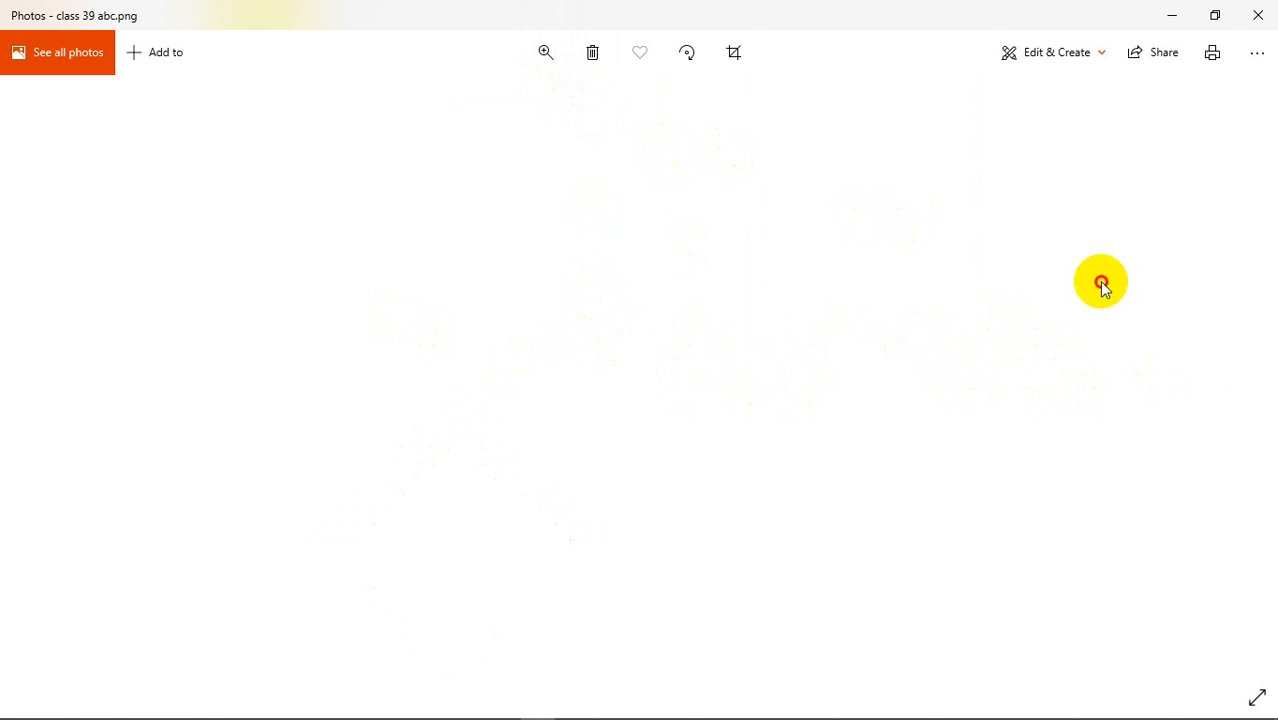
click(545, 52)
drag(513, 106, 499, 105)
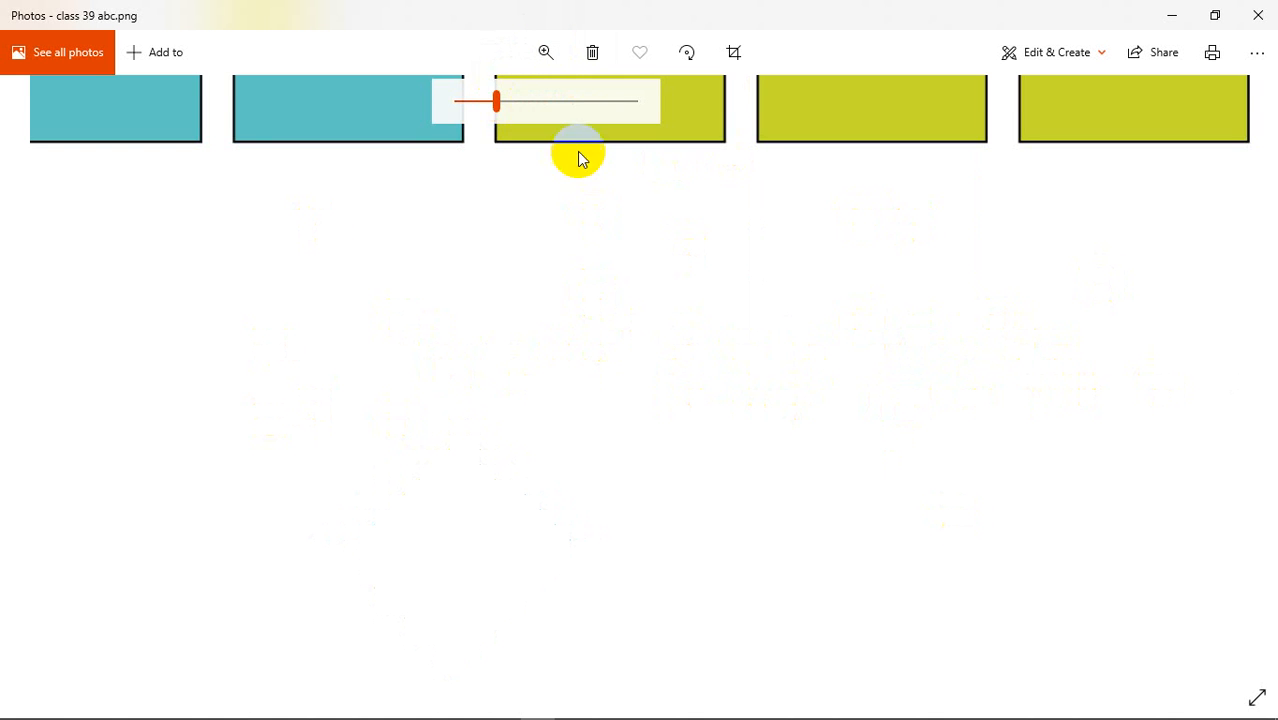
scroll(634, 445, up, 10)
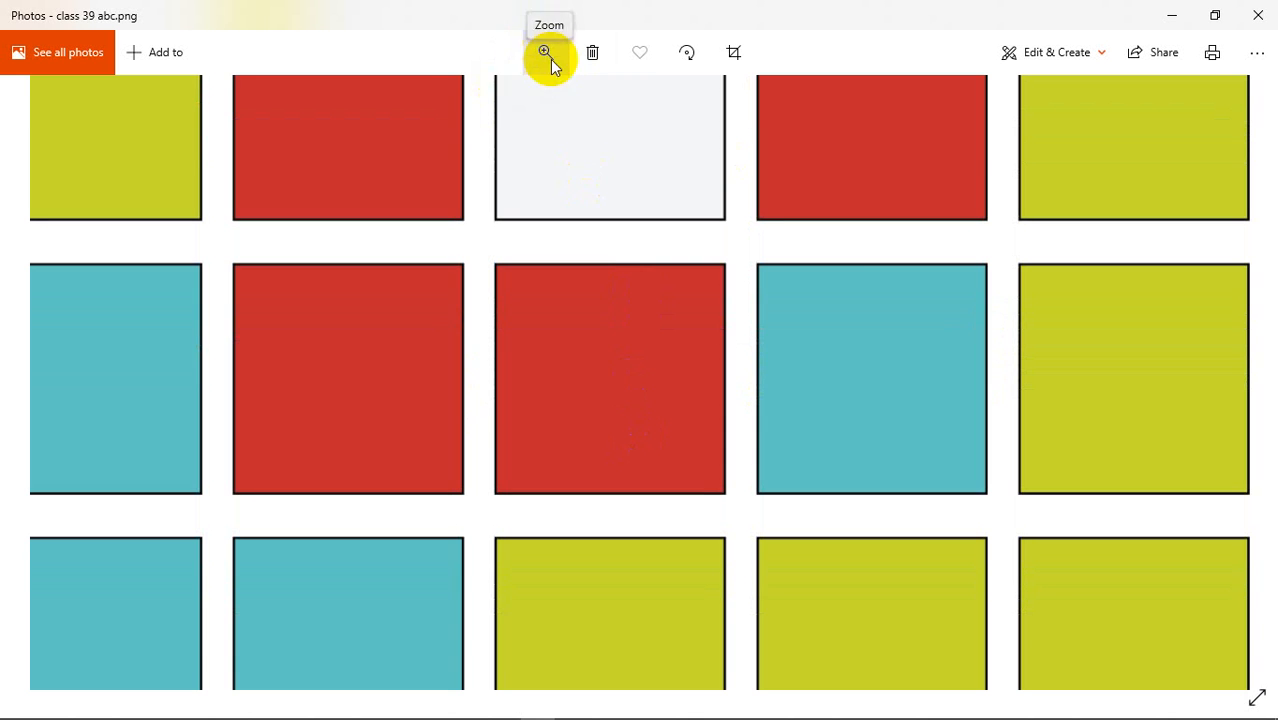
click(540, 55)
drag(553, 100, 594, 101)
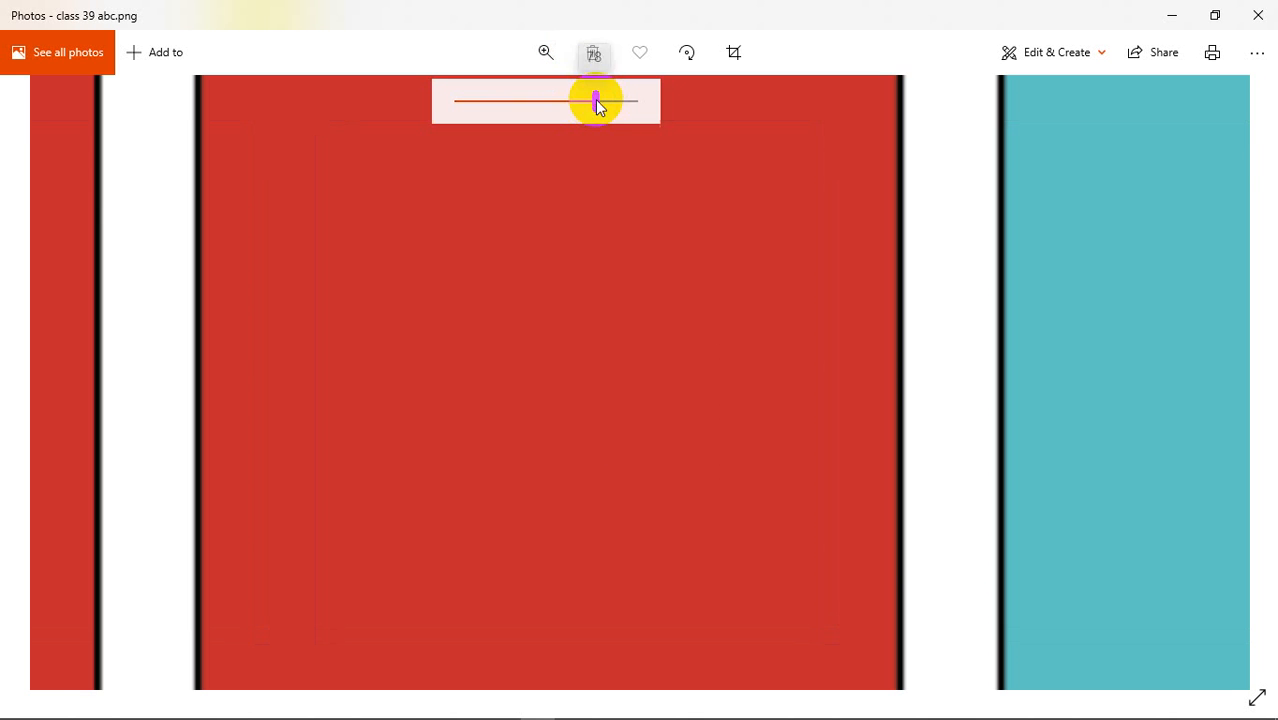
drag(808, 195, 684, 348)
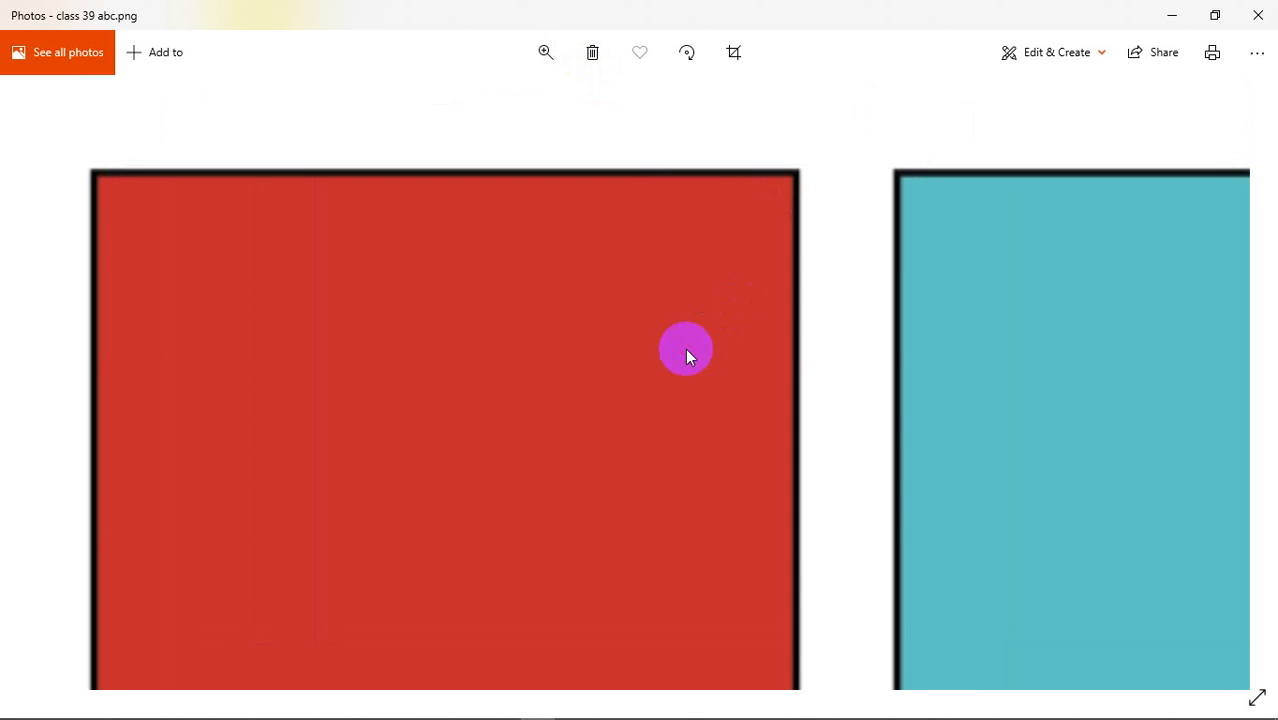
click(547, 58)
drag(598, 104, 685, 114)
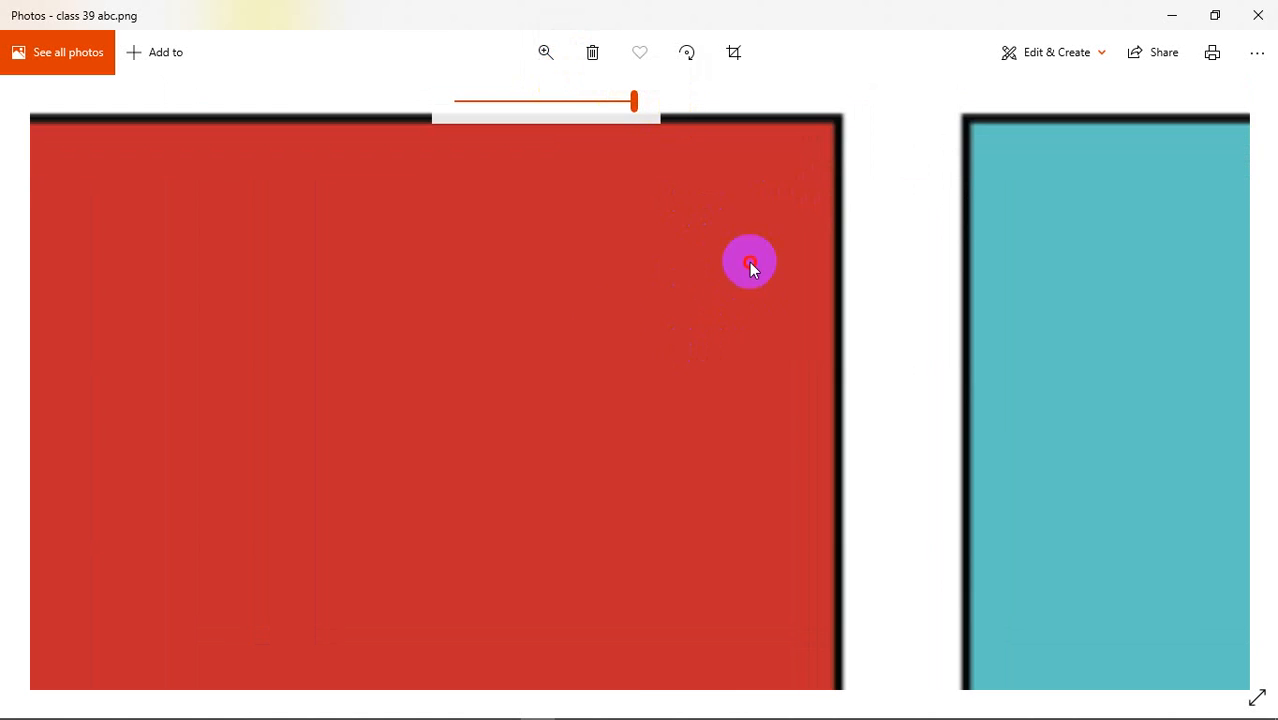
drag(424, 368, 419, 374)
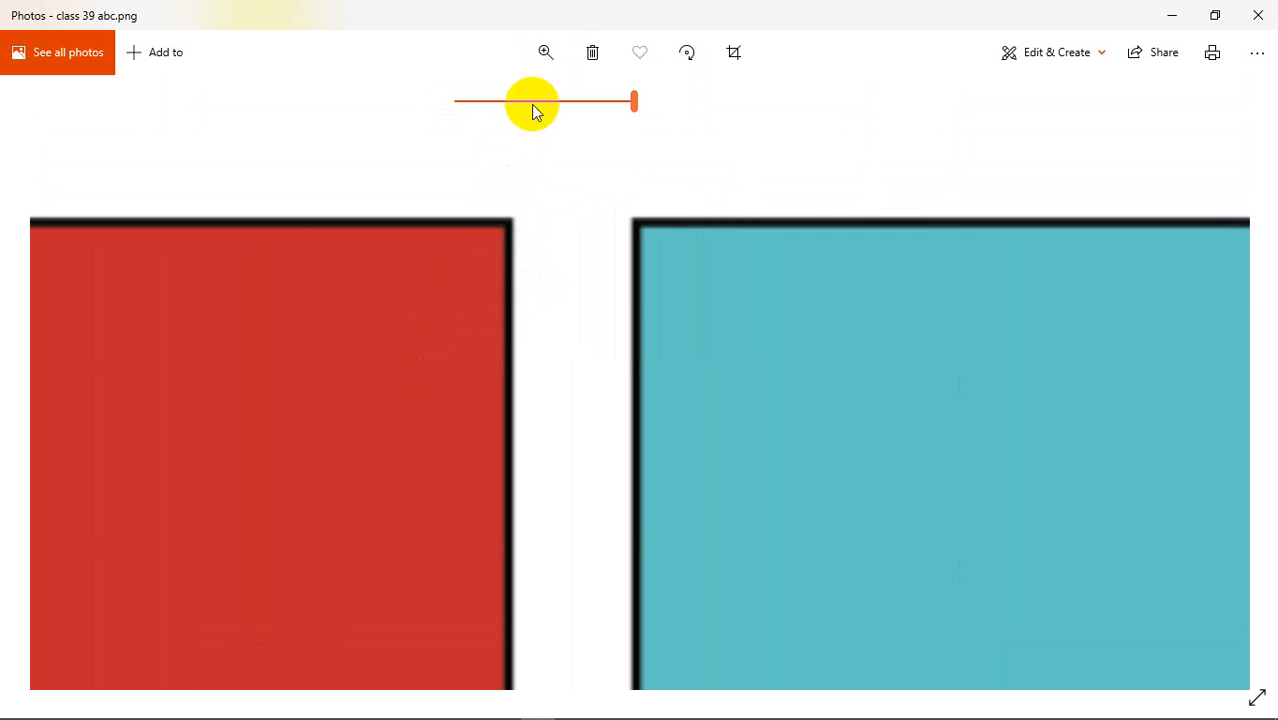
Zoom class 39 abc.png back out in stages to the best fit and minimize Photos
click(531, 101)
click(502, 102)
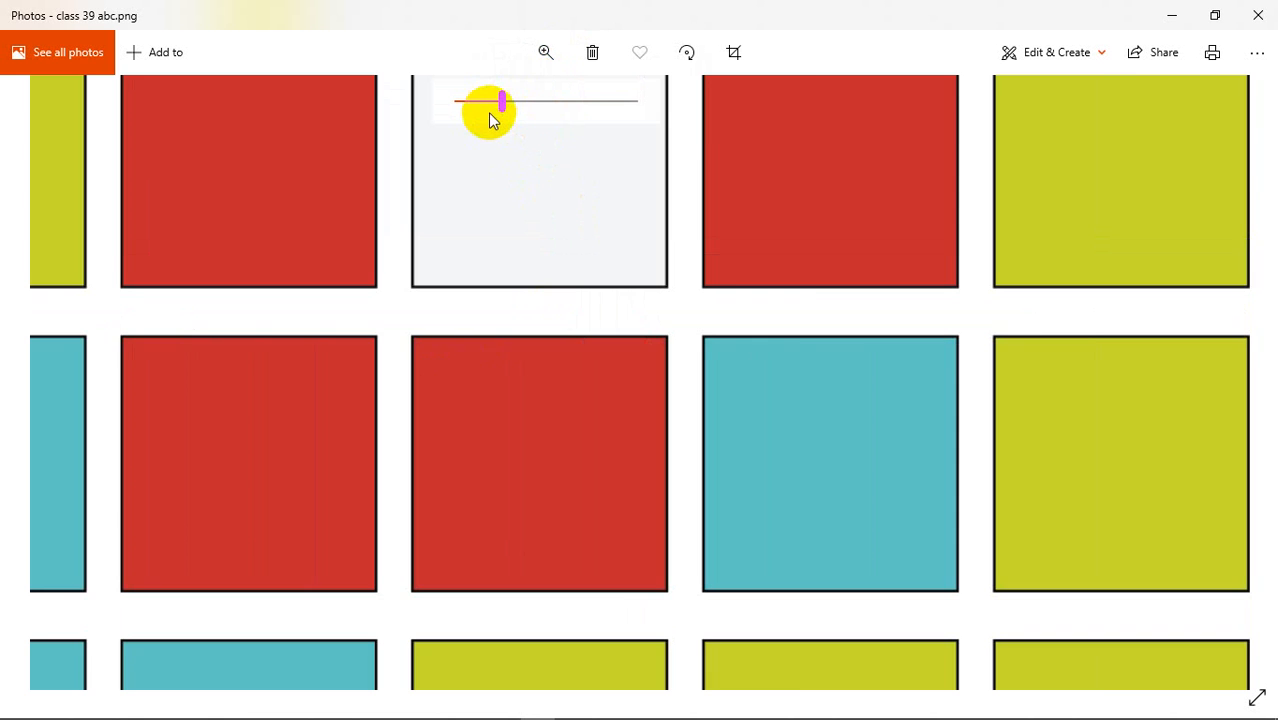
click(480, 103)
drag(582, 260, 599, 343)
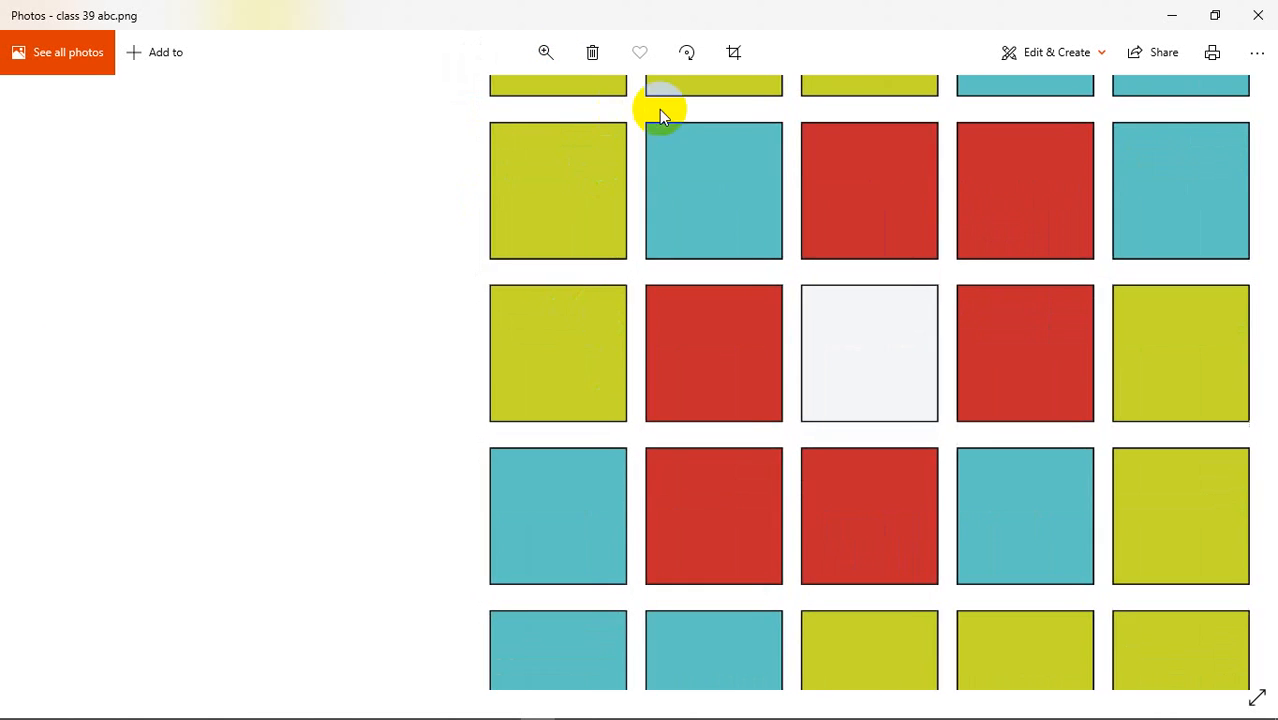
click(546, 61)
drag(478, 103, 356, 108)
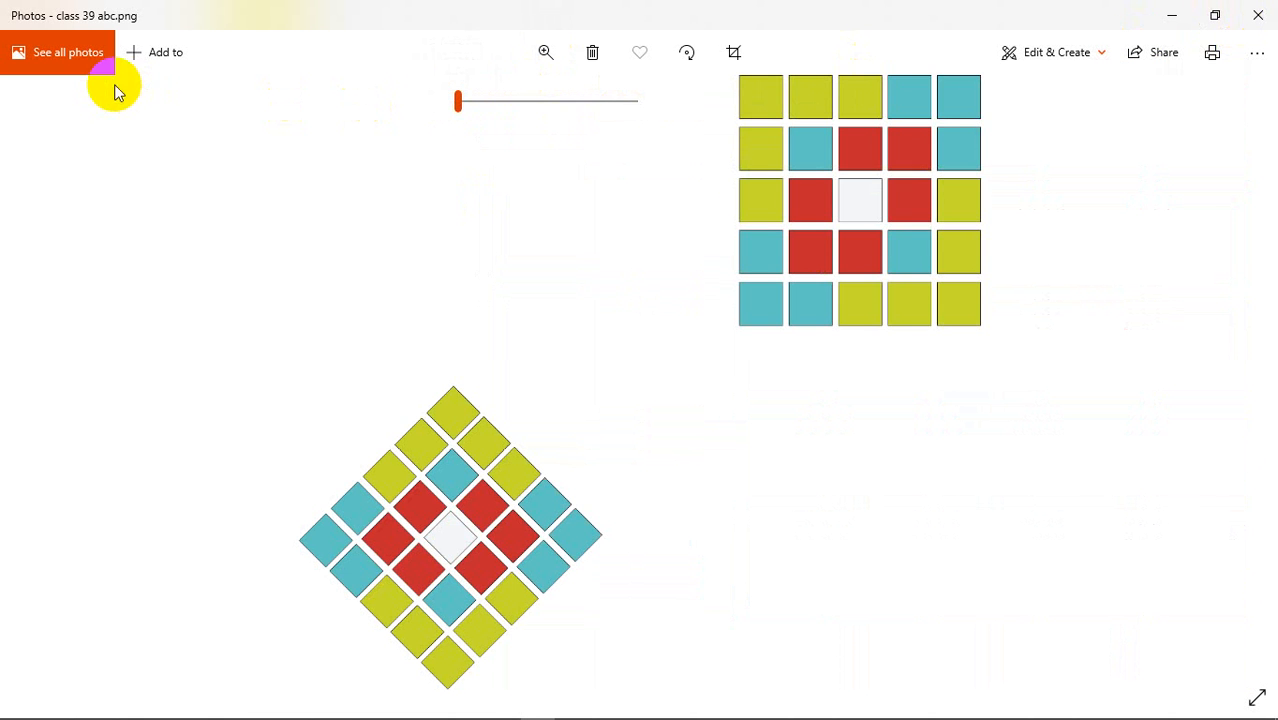
click(1171, 16)
click(1165, 18)
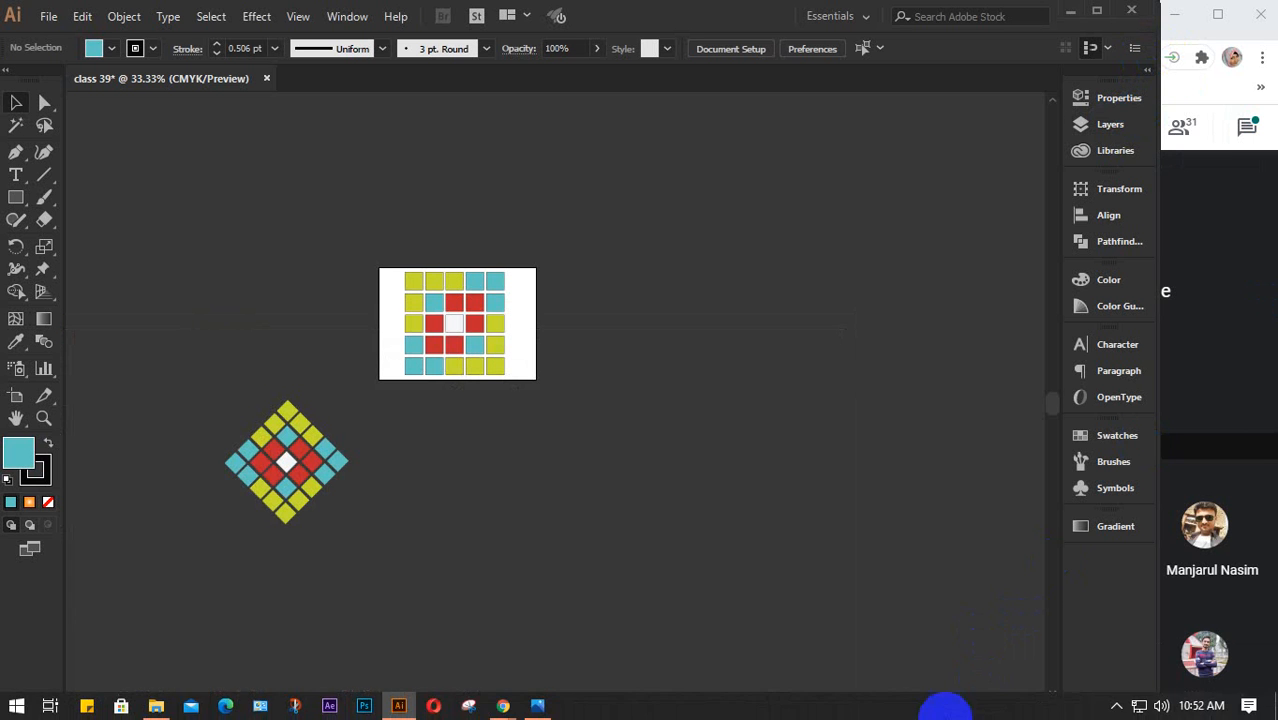
click(1247, 365)
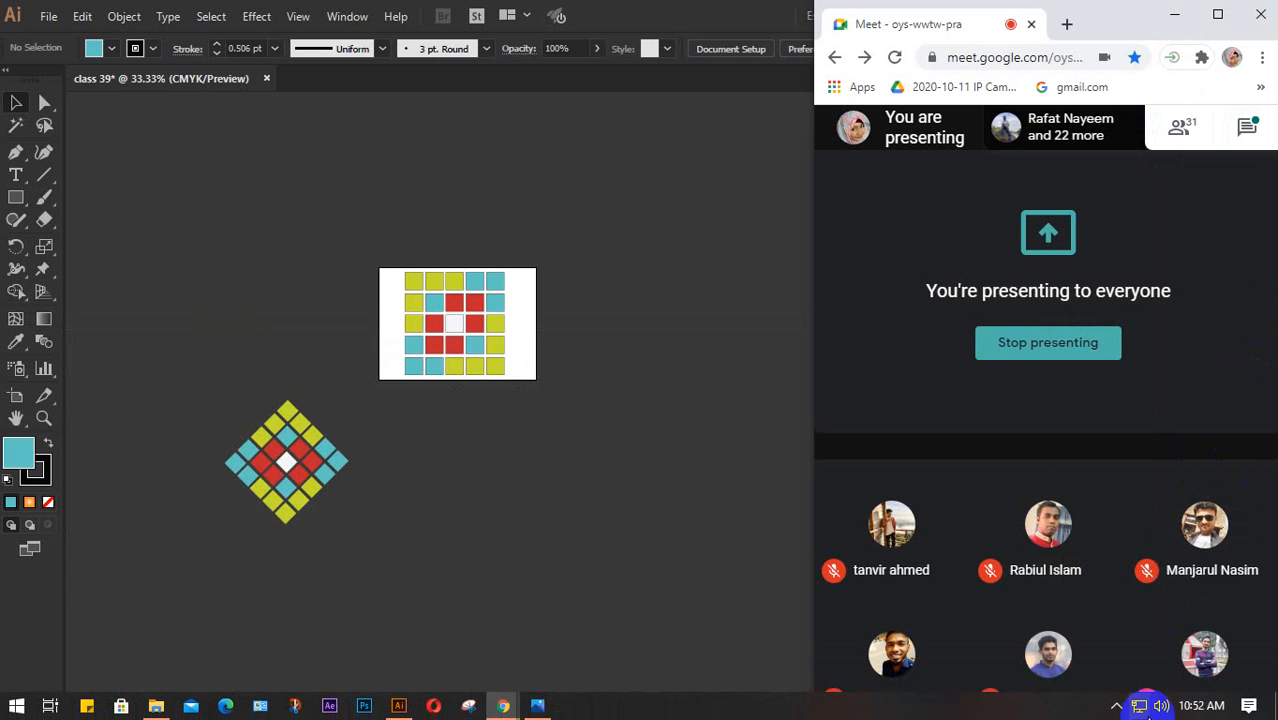
click(1117, 705)
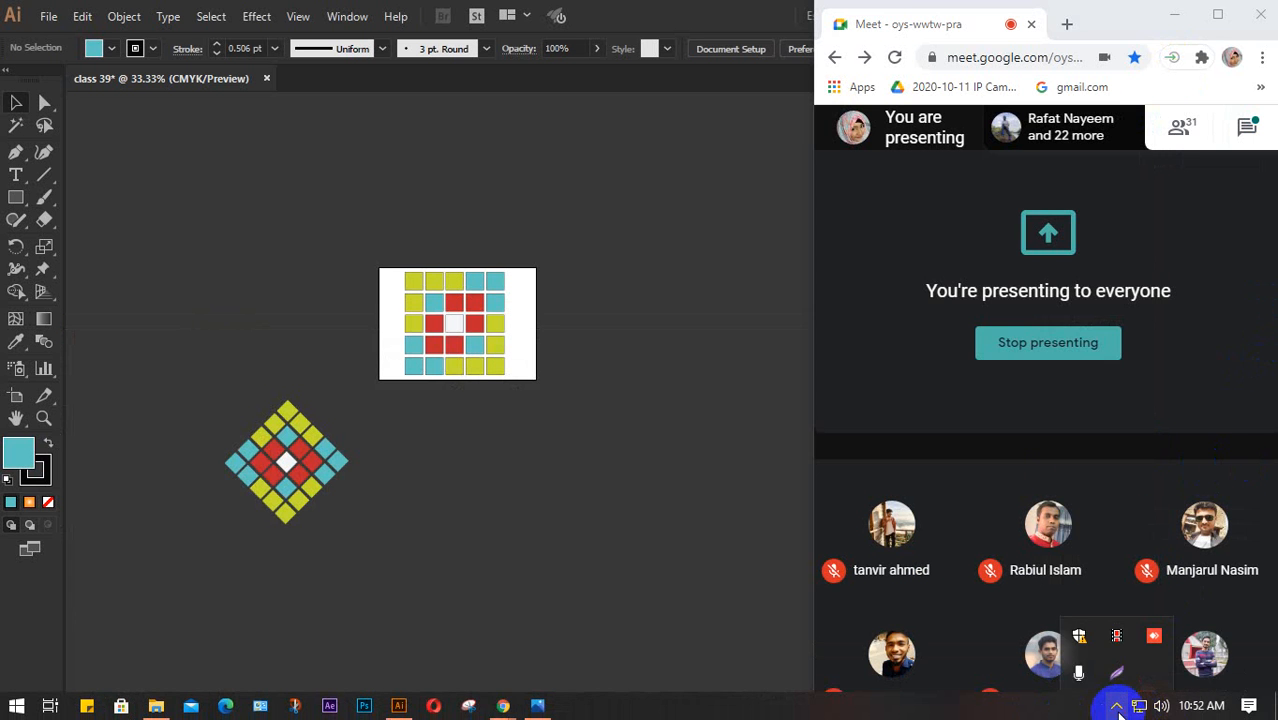
click(1117, 638)
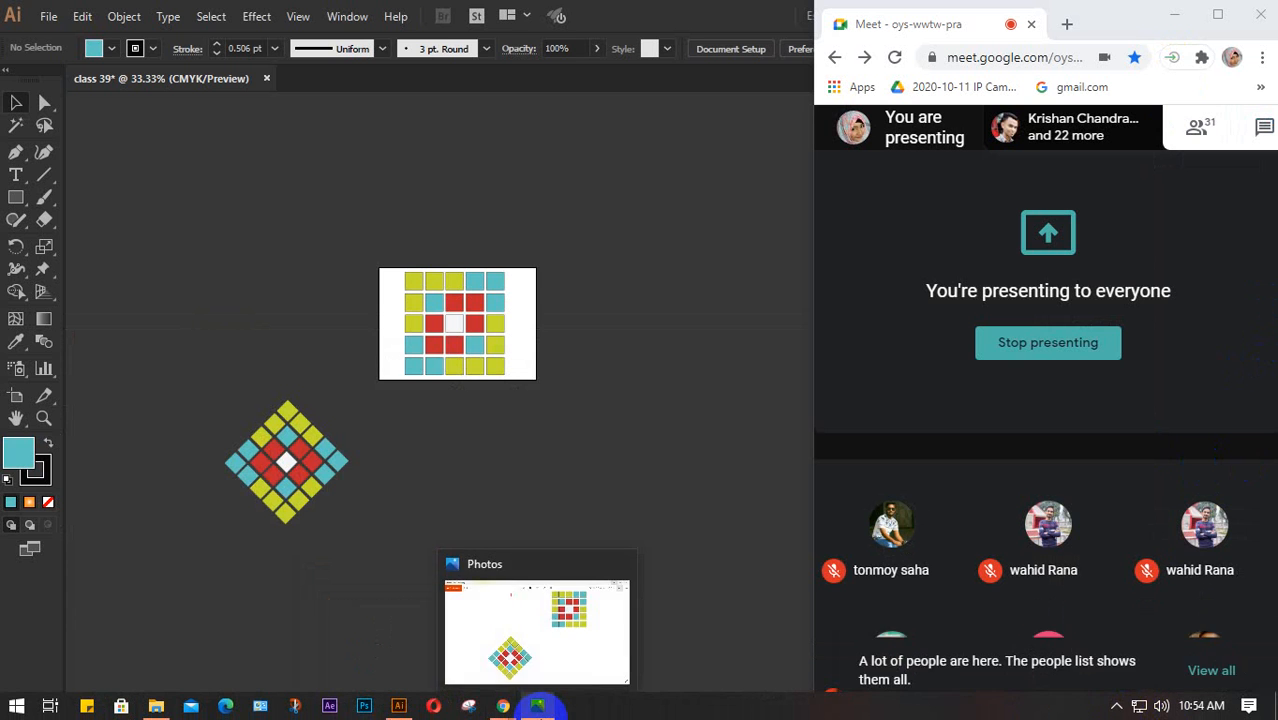
Return to Photos, go to class 39.jpg, and magnify it to the maximum to examine a teal square's edge
click(533, 620)
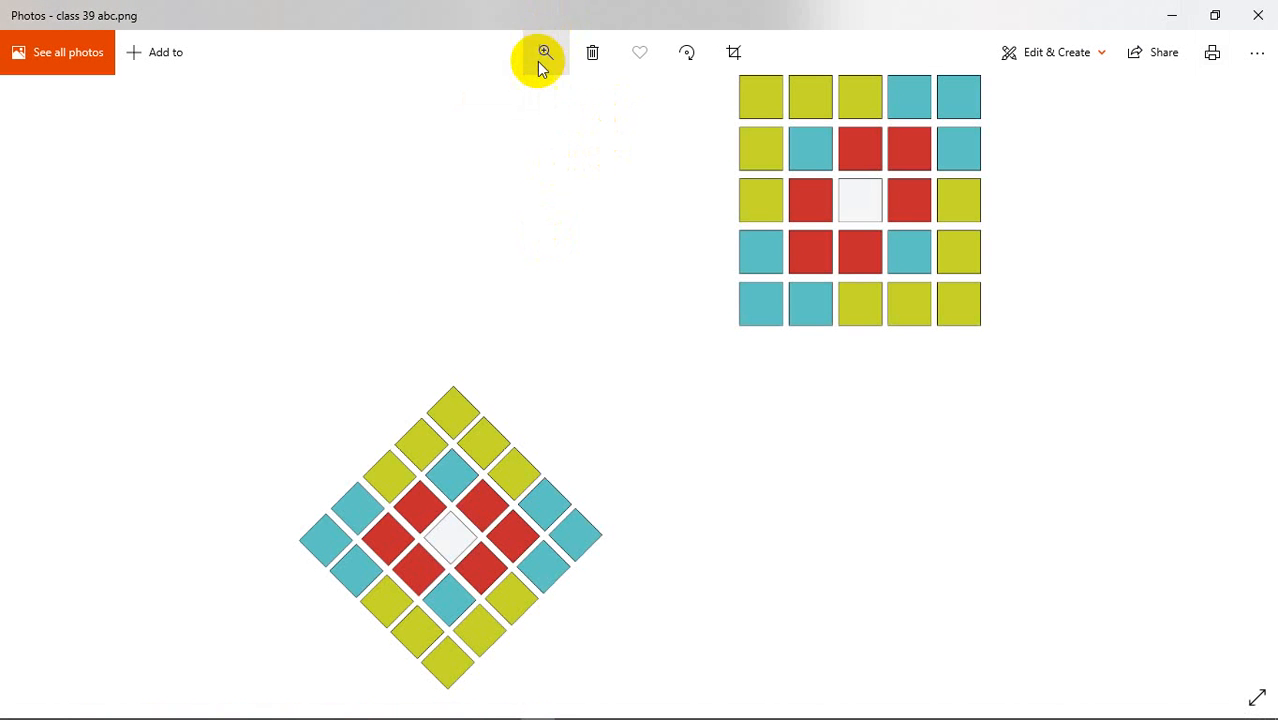
key(Right)
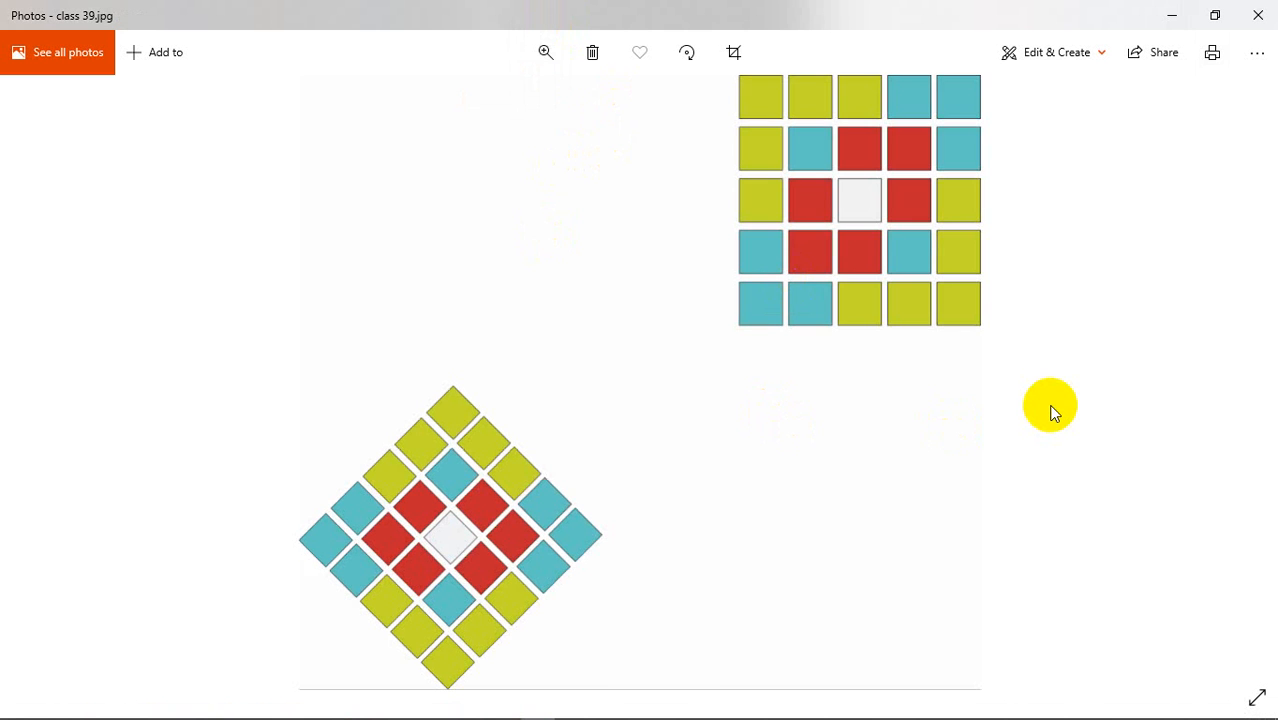
click(533, 57)
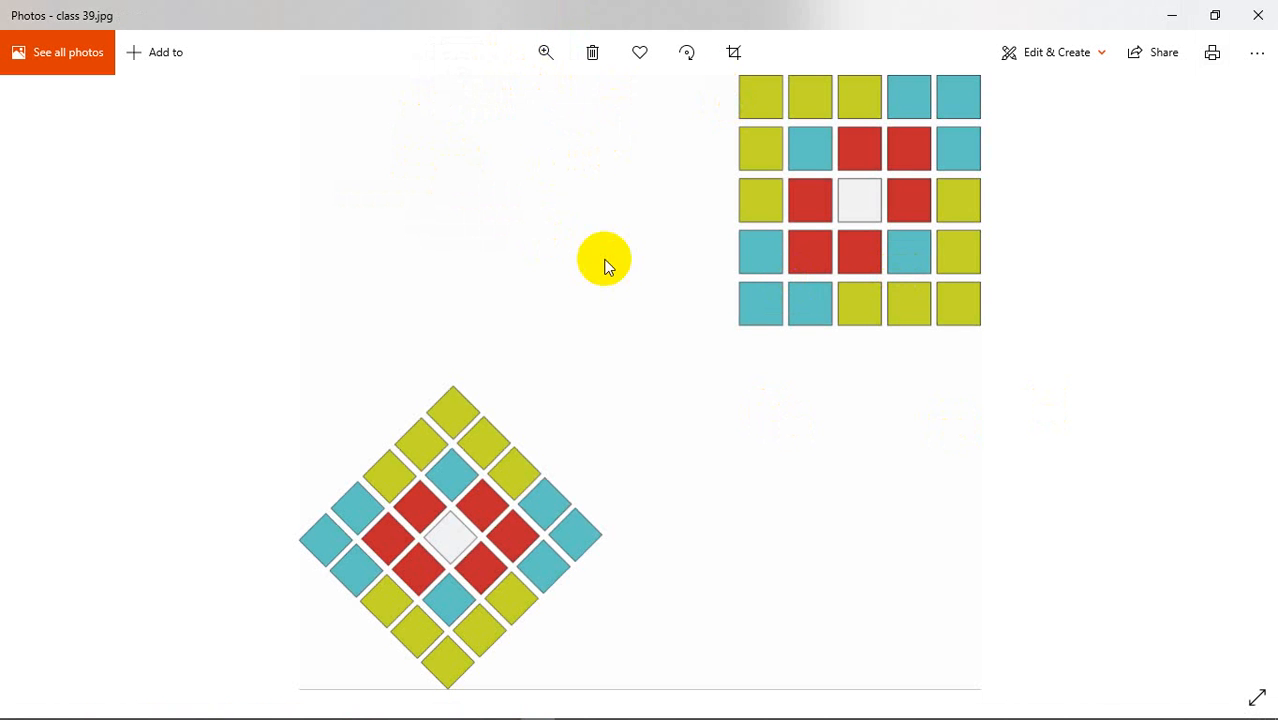
click(541, 52)
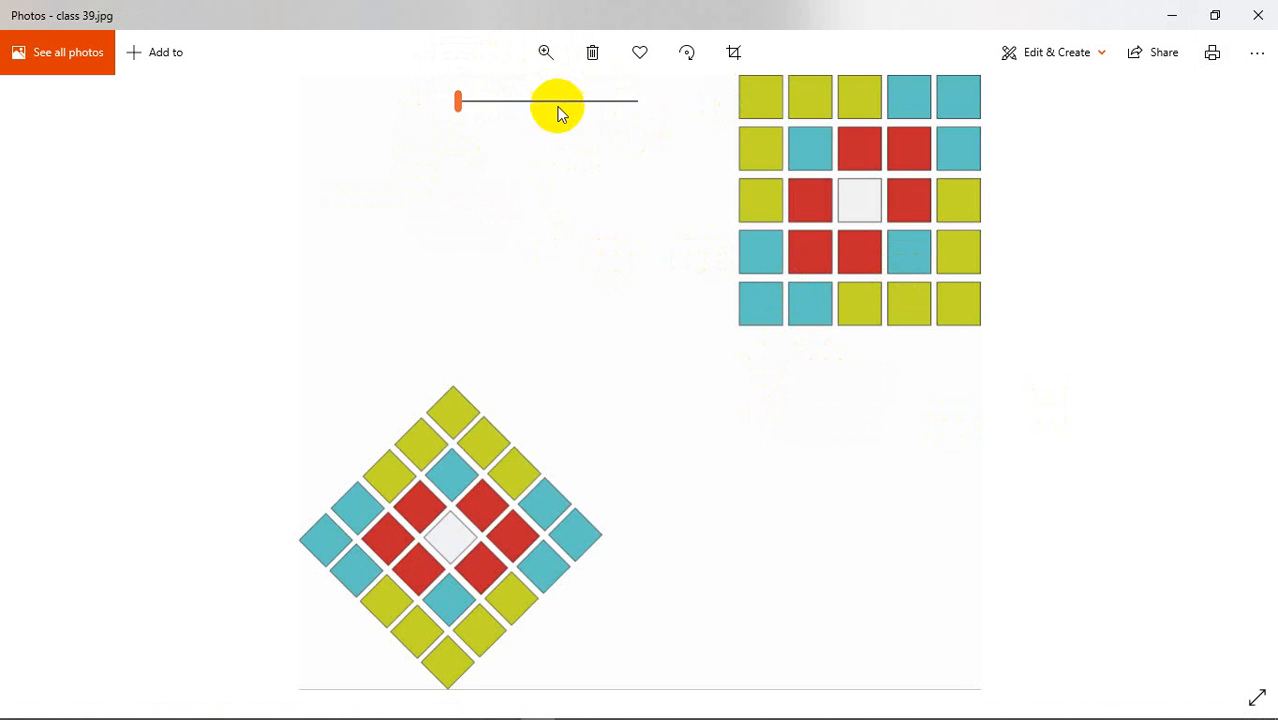
click(491, 100)
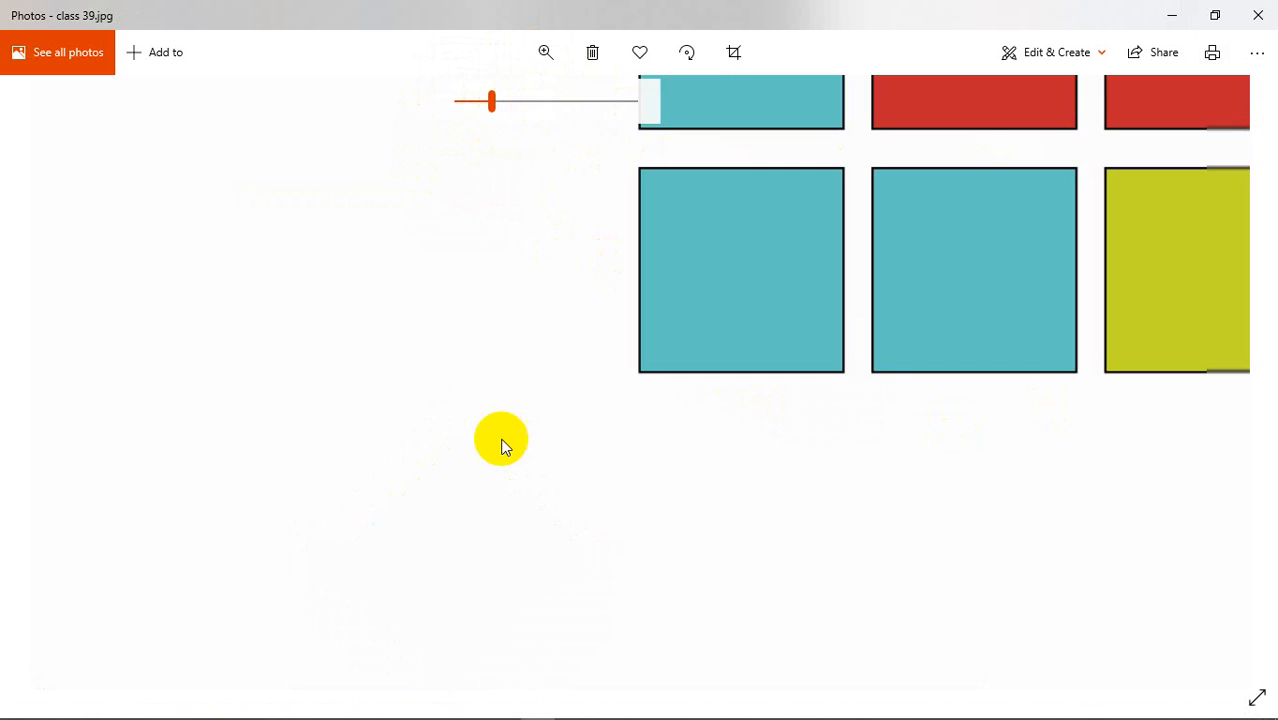
drag(707, 318, 545, 168)
click(544, 52)
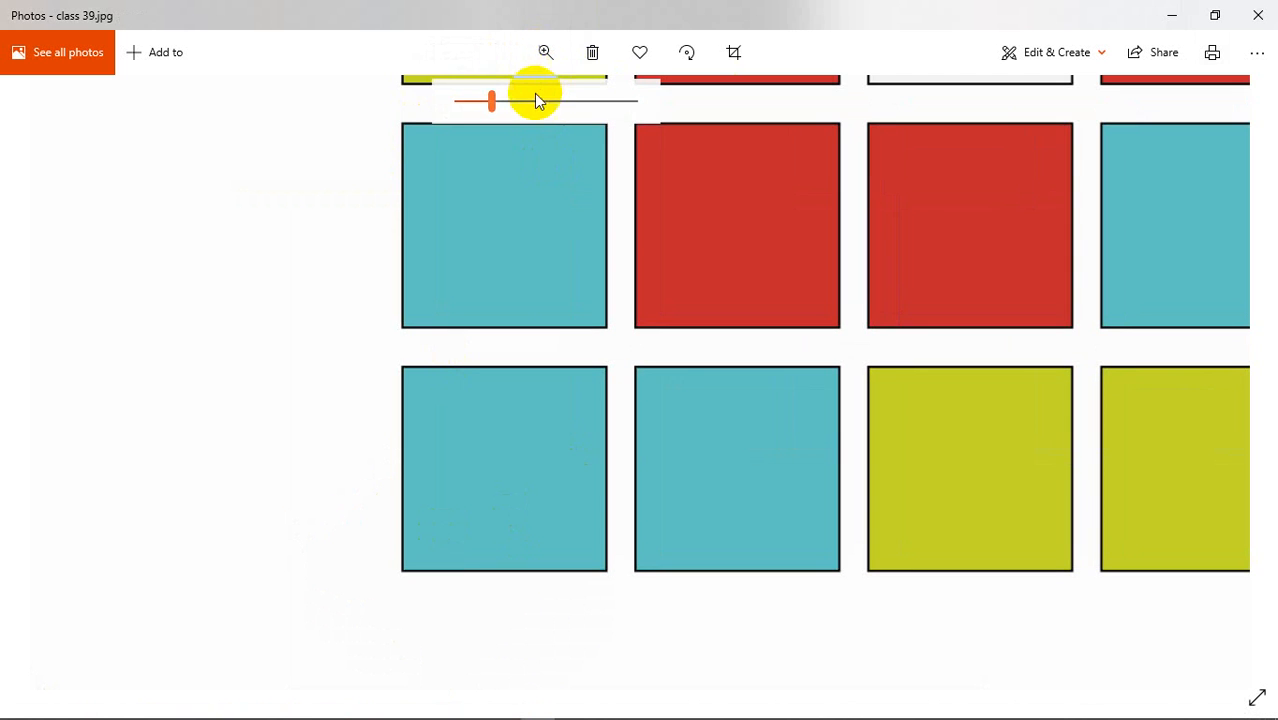
click(530, 100)
drag(566, 105, 672, 105)
drag(747, 380, 507, 416)
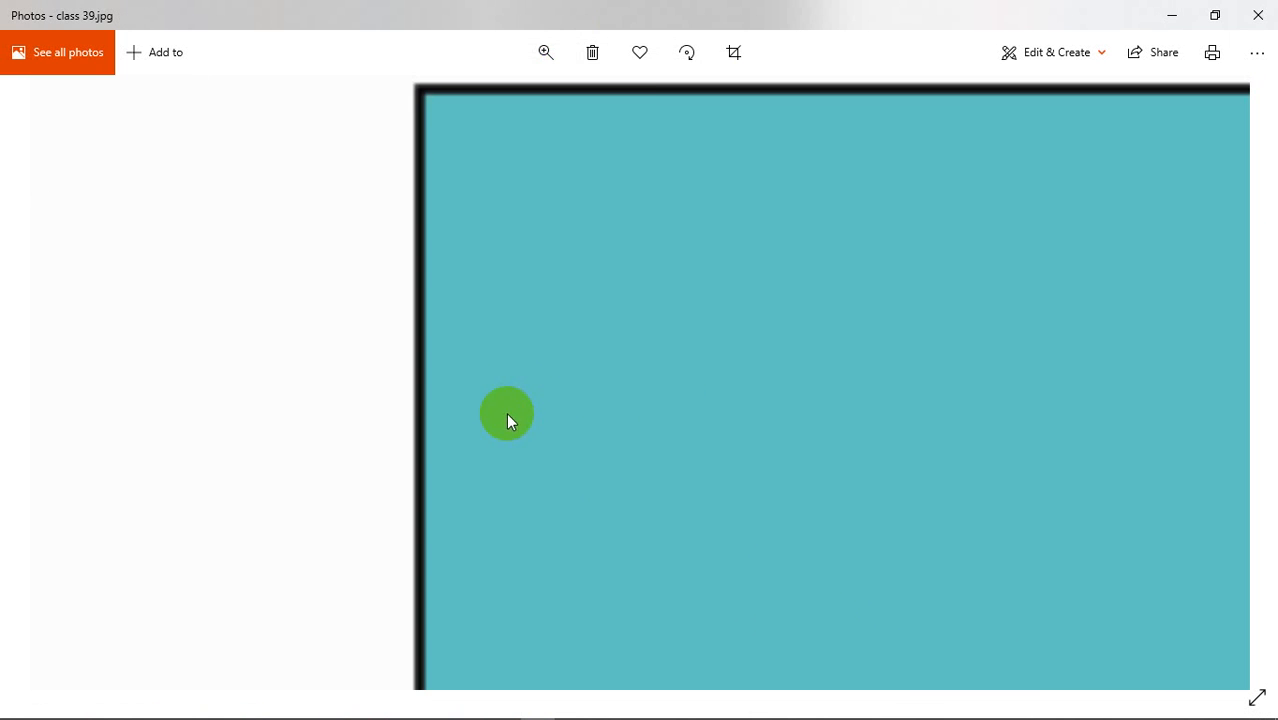
Zoom class 39.jpg back out to best fit, view class 39-01.jpg, and close Photos
click(548, 55)
drag(531, 98, 342, 106)
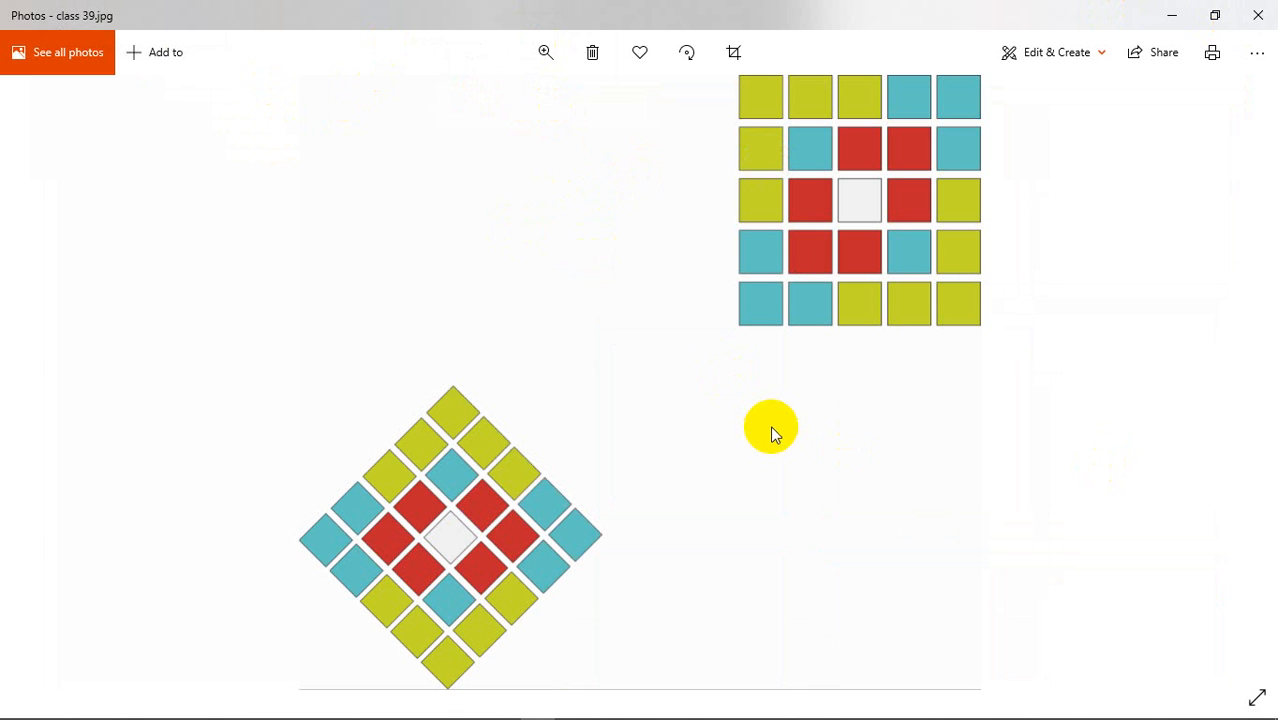
key(Right)
key(Right)
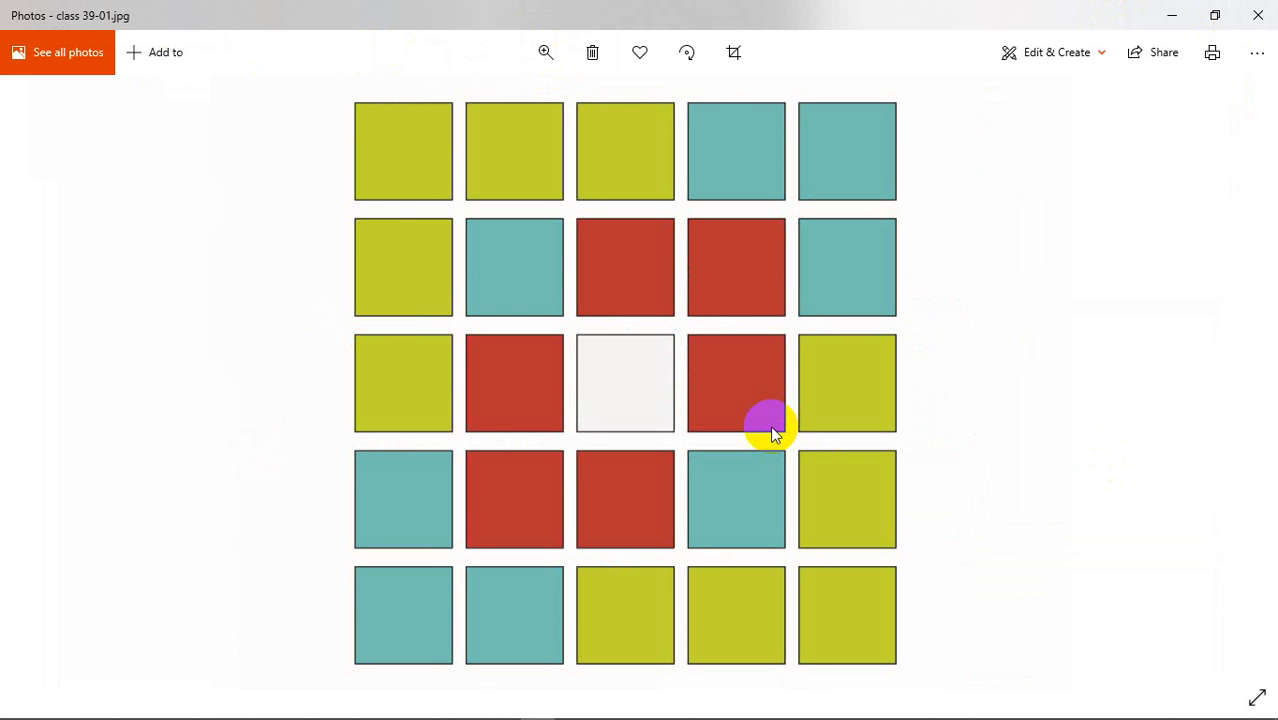
click(548, 57)
drag(511, 105, 448, 166)
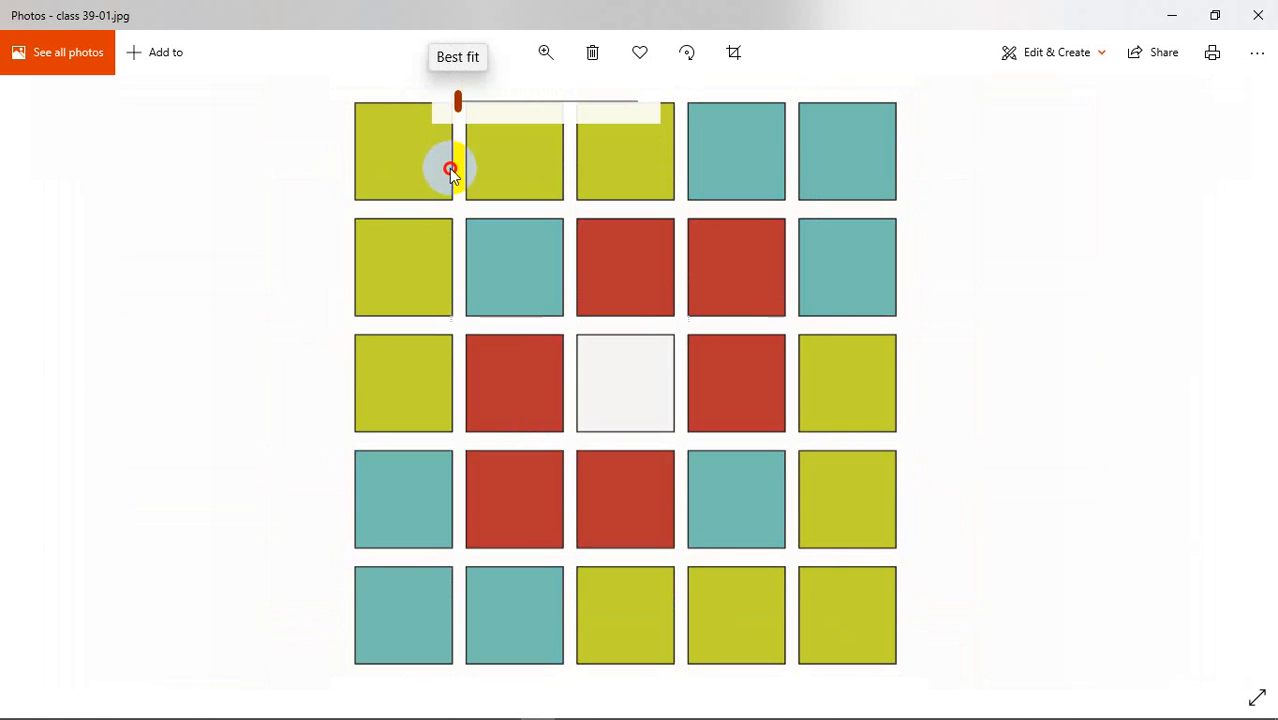
click(1262, 20)
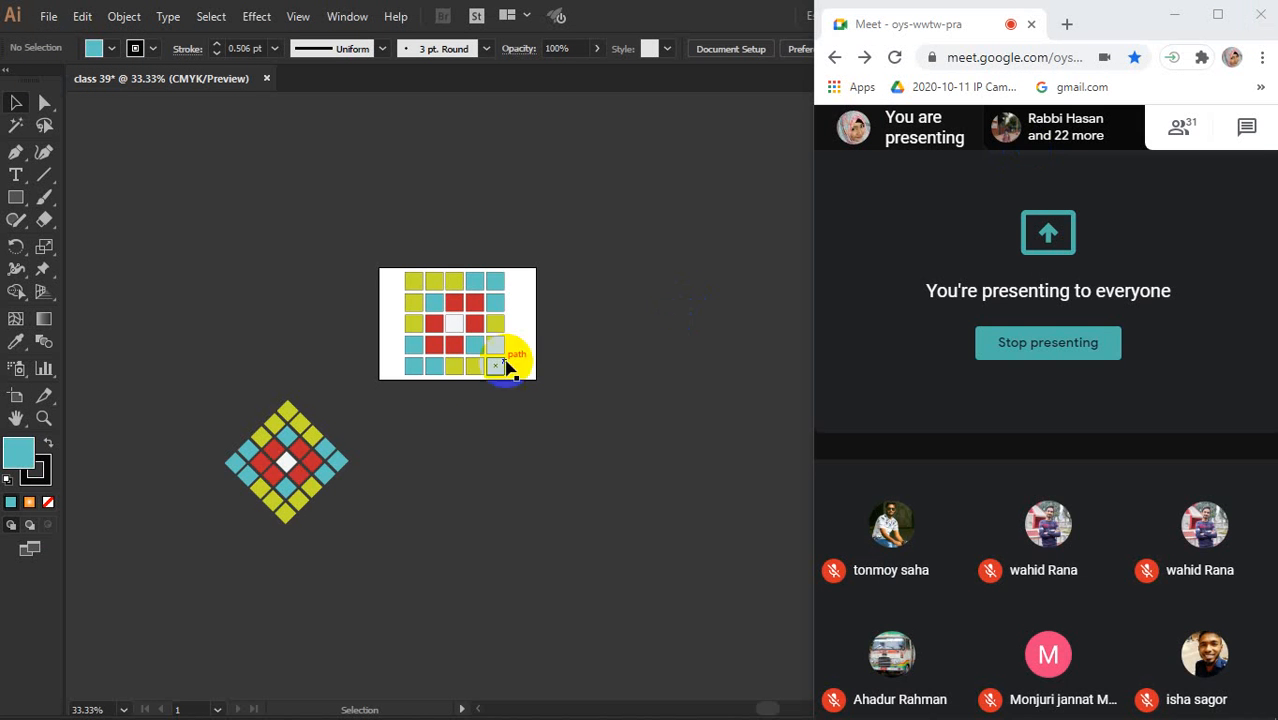
Return to Illustrator, close the class 39 document without saving its changes, and minimize the application
click(620, 208)
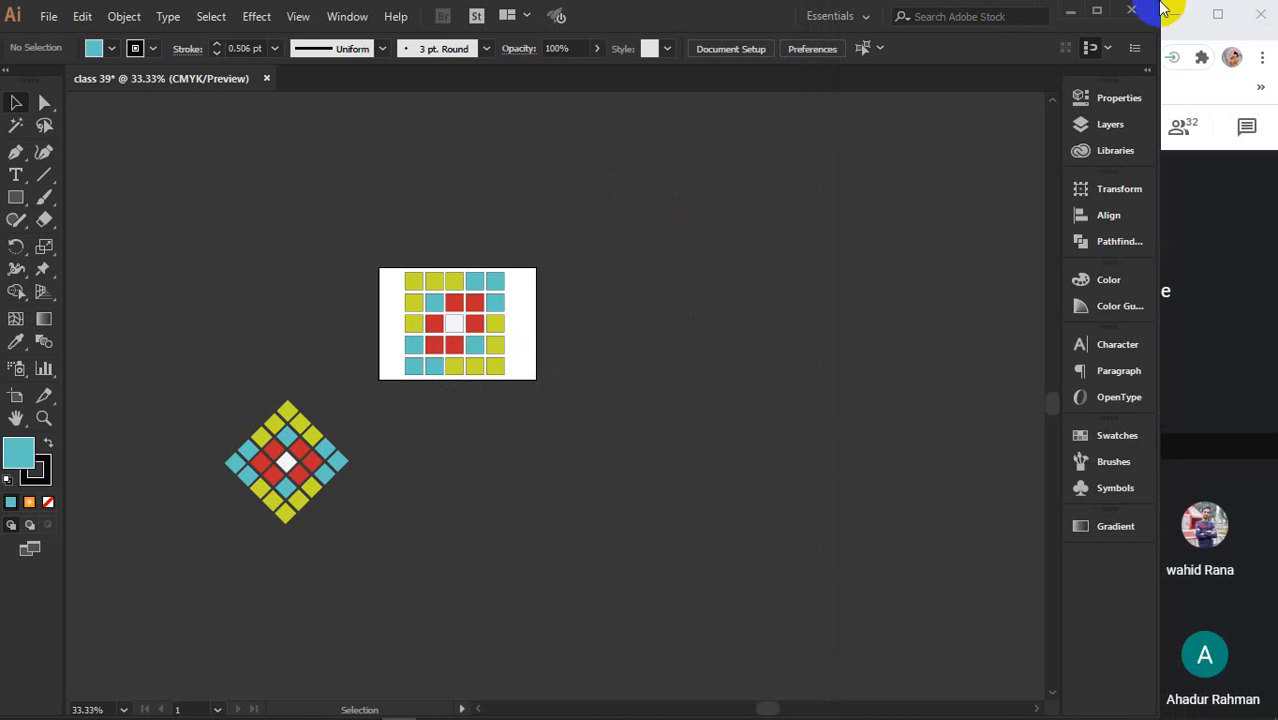
click(266, 79)
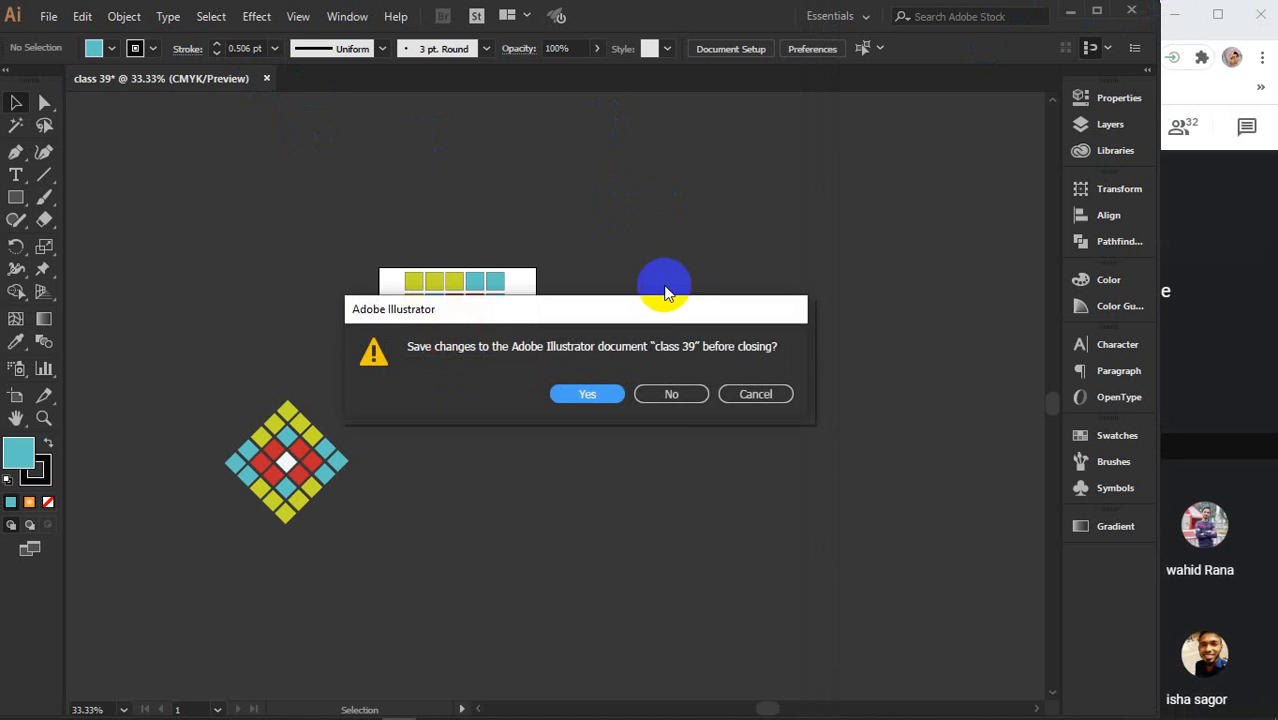
click(667, 395)
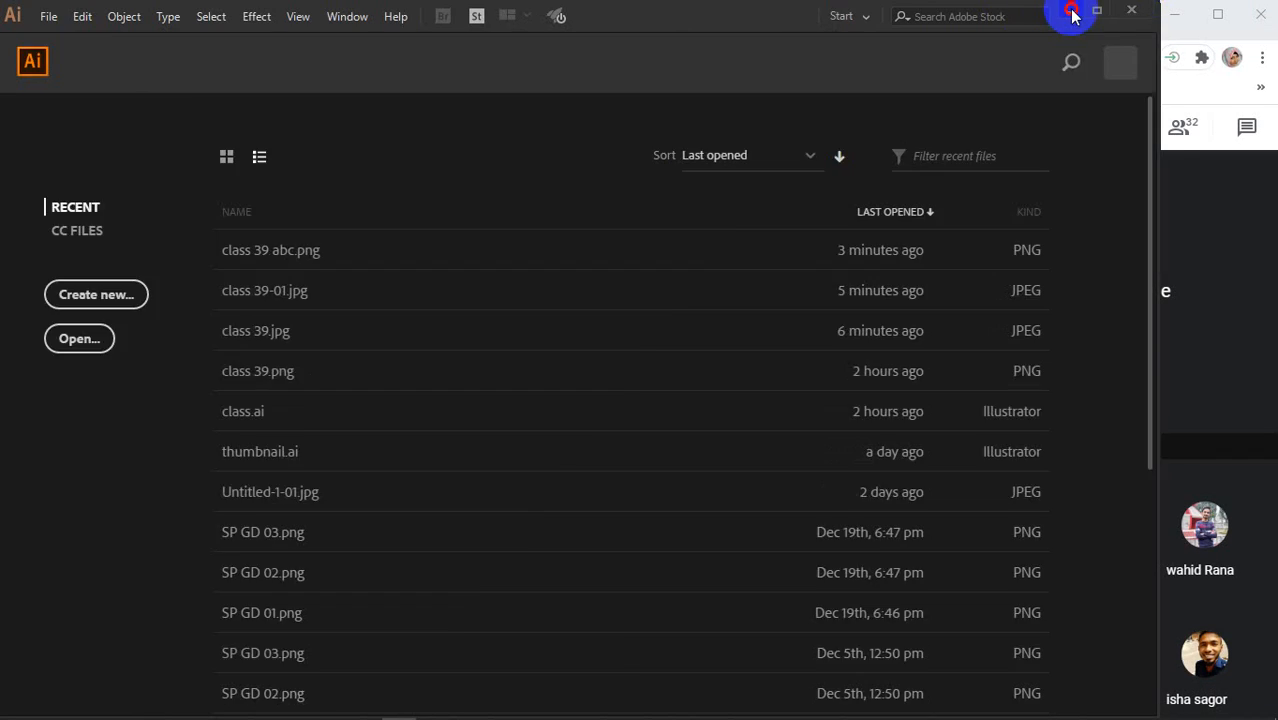
click(1070, 11)
Refresh the Windows desktop twice
right_click(557, 113)
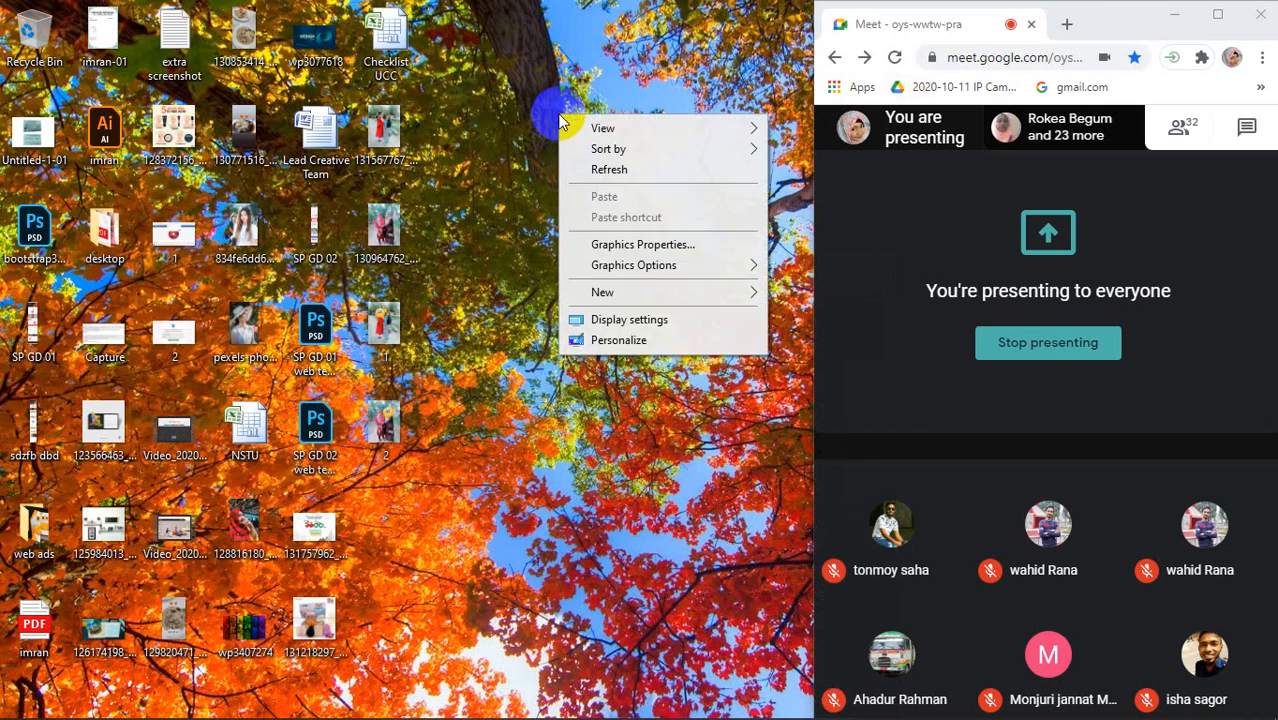
click(613, 169)
right_click(613, 167)
click(655, 233)
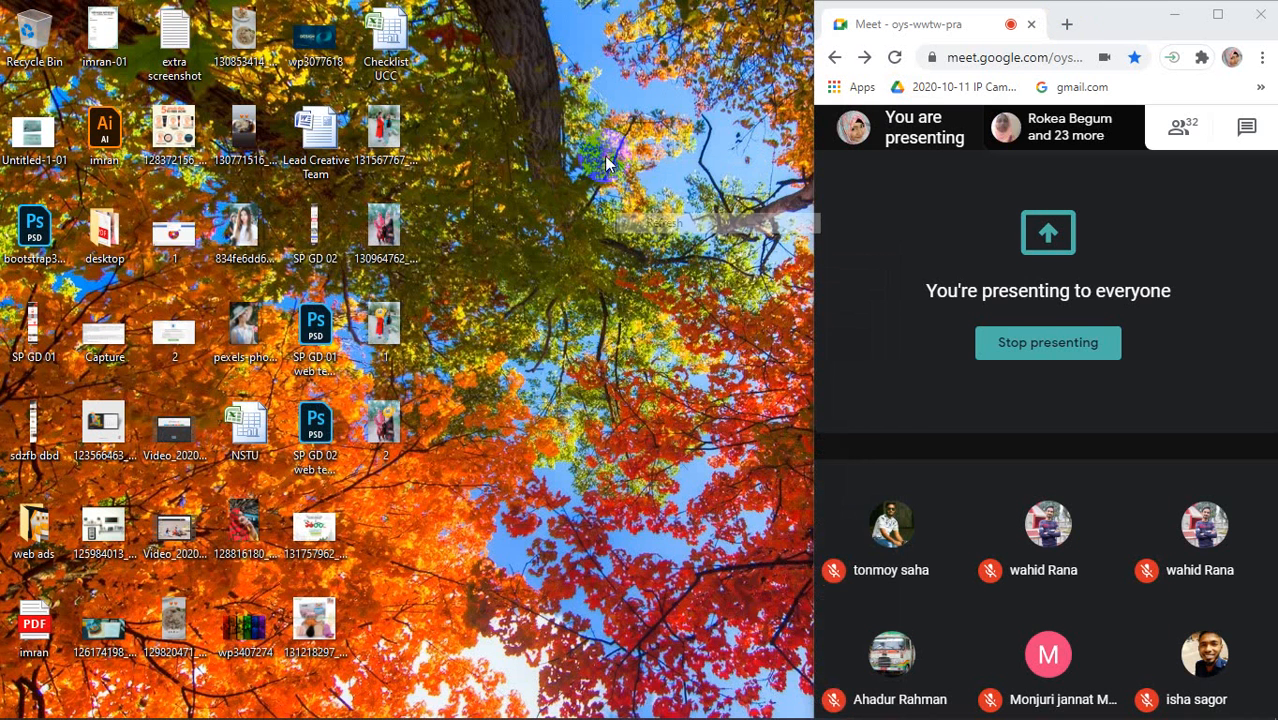
right_click(594, 150)
click(615, 205)
right_click(590, 152)
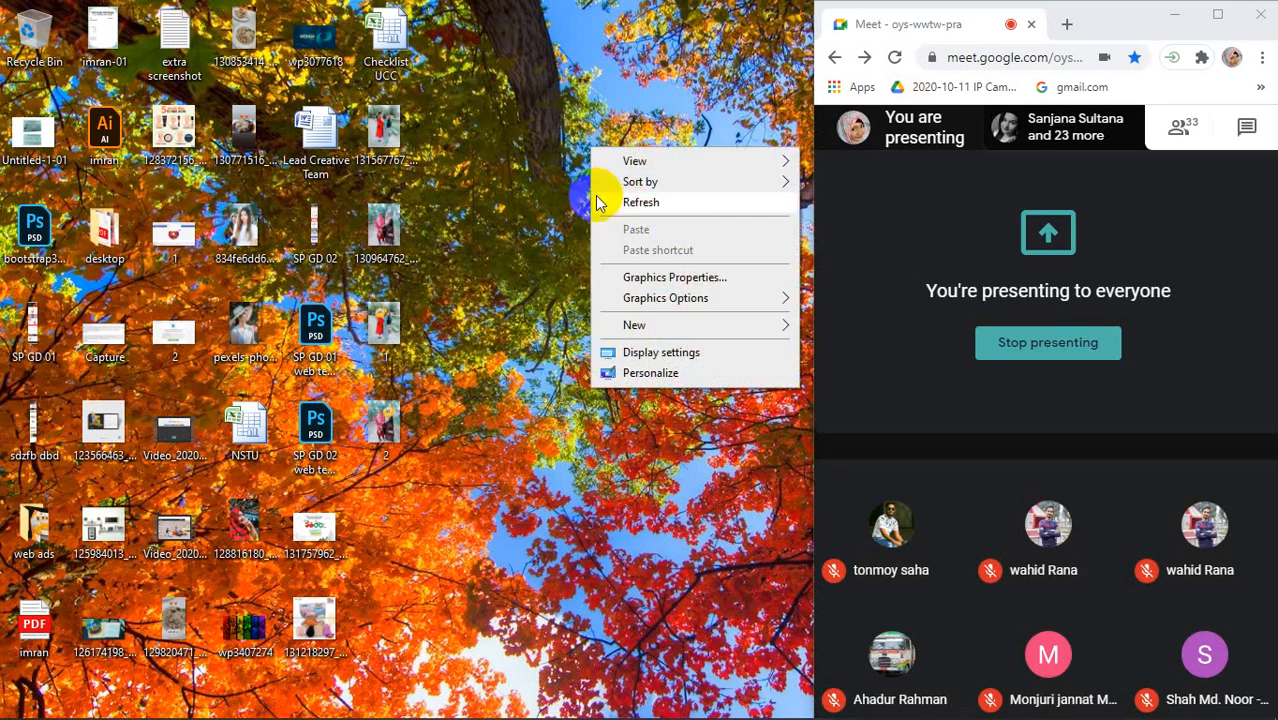
click(612, 203)
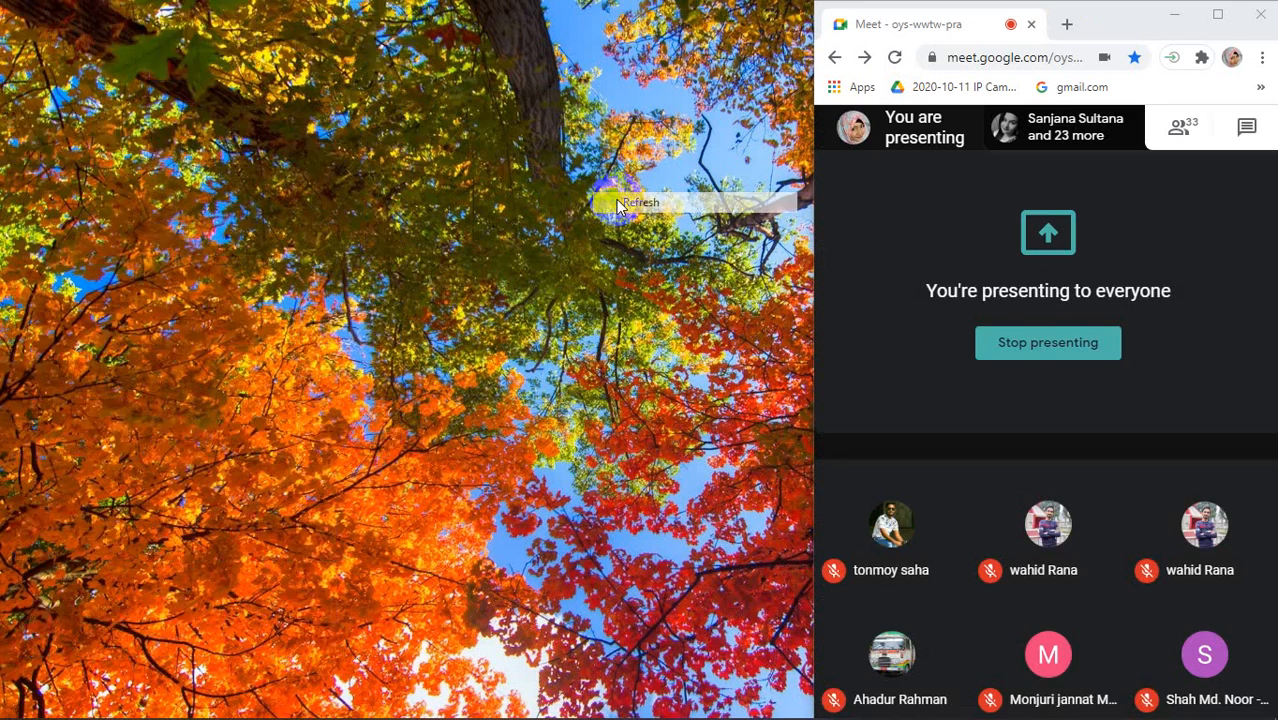
Open a new Chrome tab, detach it from the Meet window into its own window, and widen that window across most of the screen
click(1066, 24)
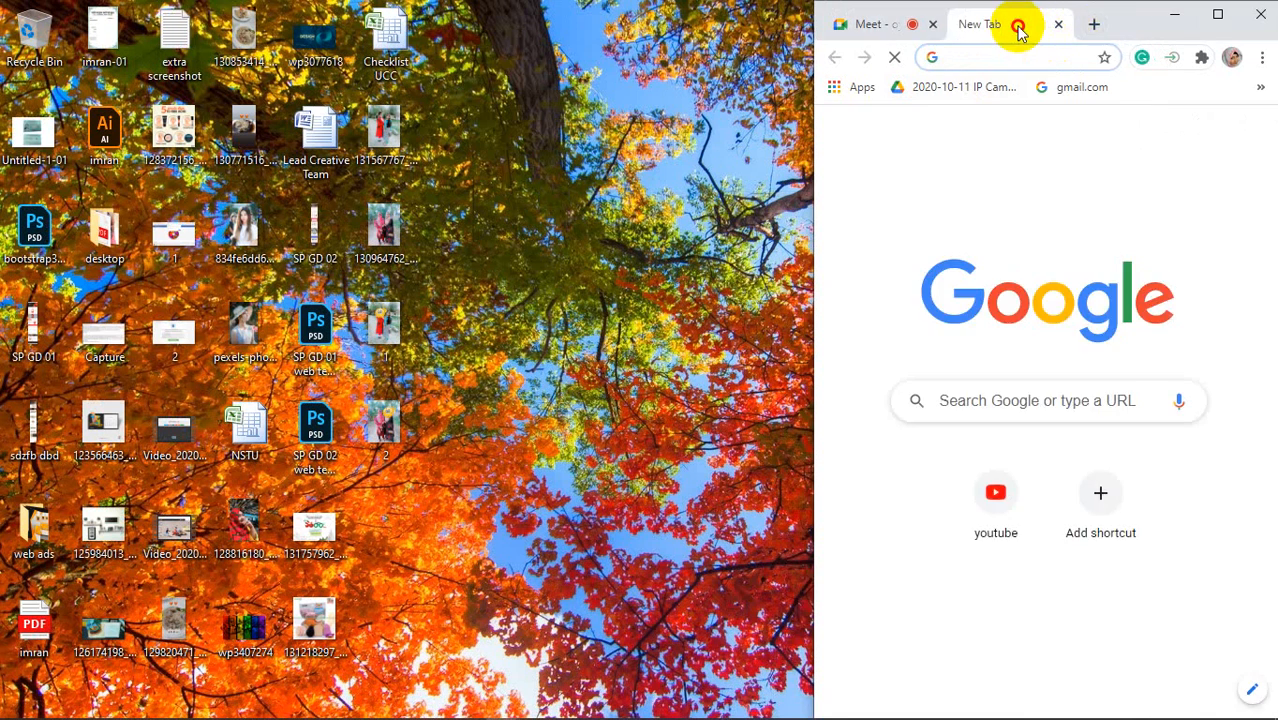
drag(1018, 26, 67, 30)
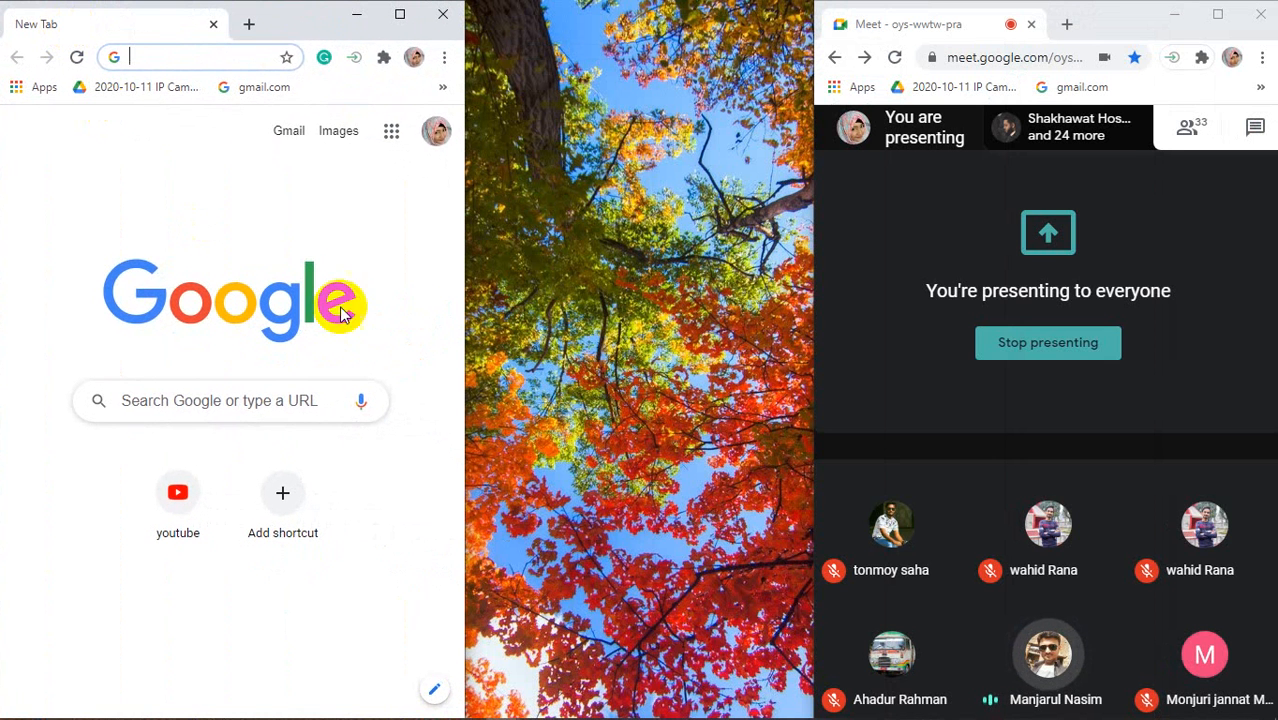
drag(467, 314, 1141, 331)
click(167, 57)
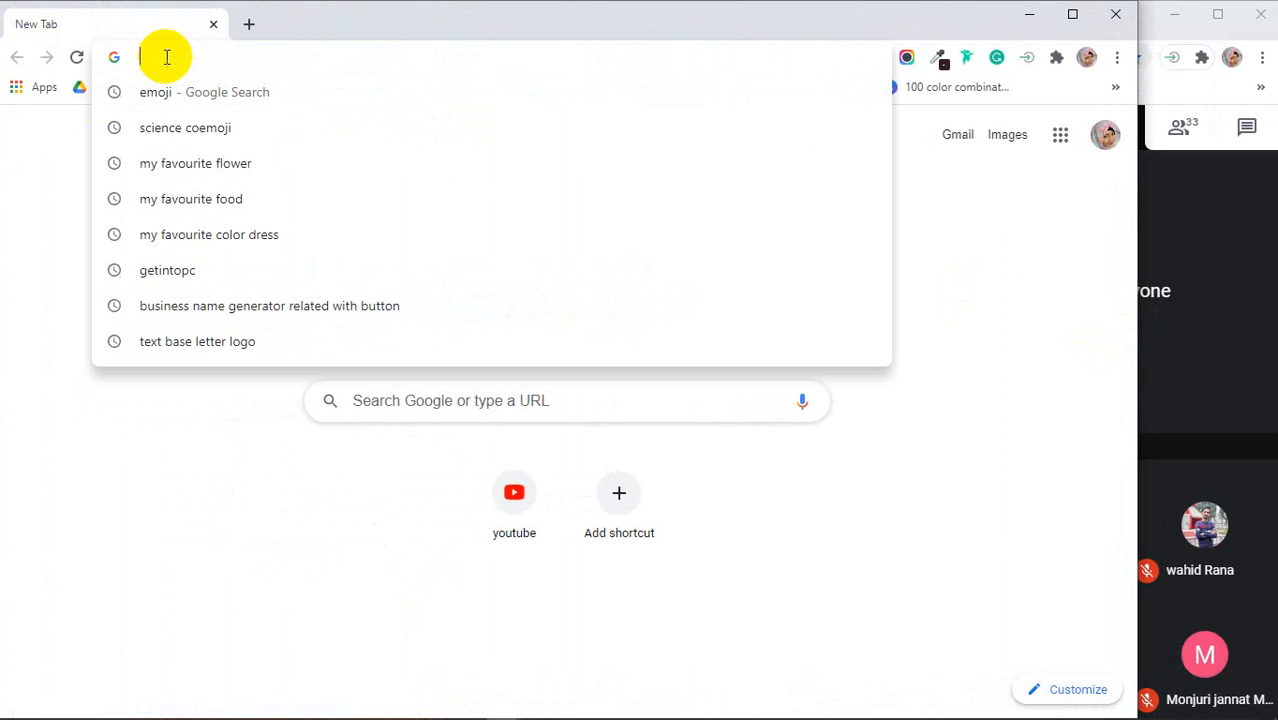
Go to Google Sheets and open the spreadsheet Special Batch- SP GD 01 & 02 & 03- Lot 15.xlsx
click(1060, 134)
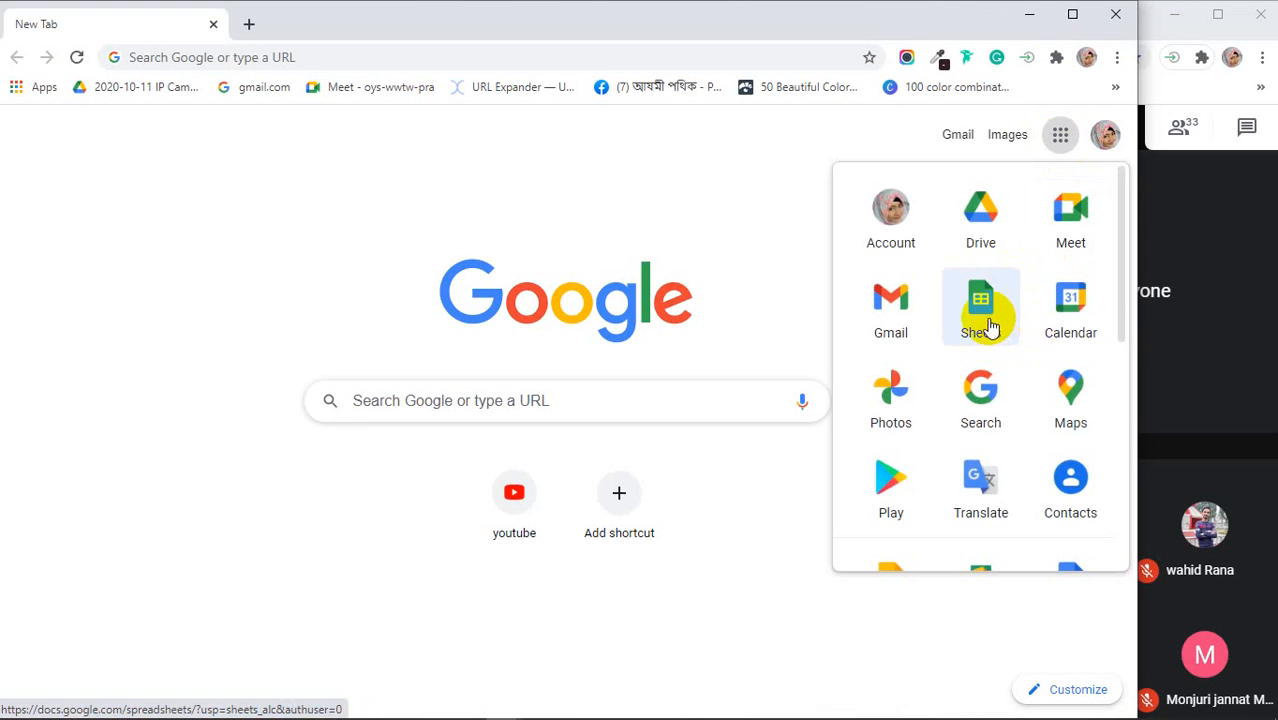
click(988, 328)
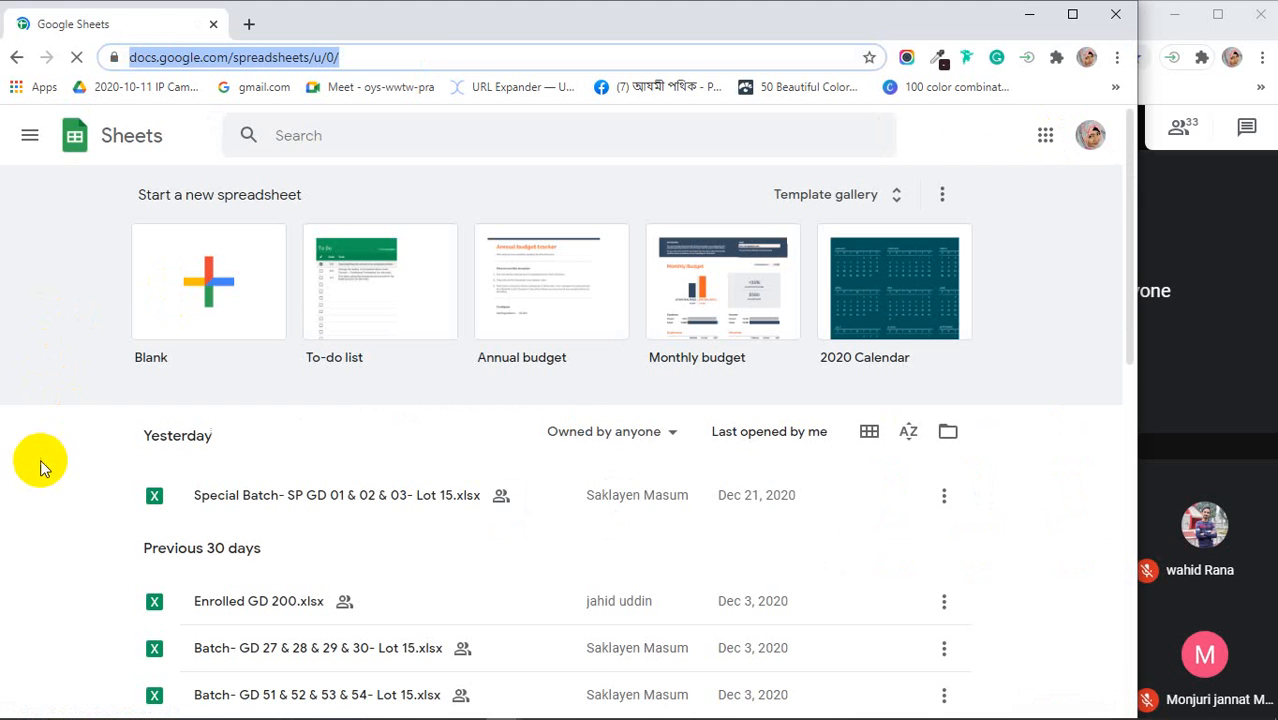
scroll(36, 485, down, 3)
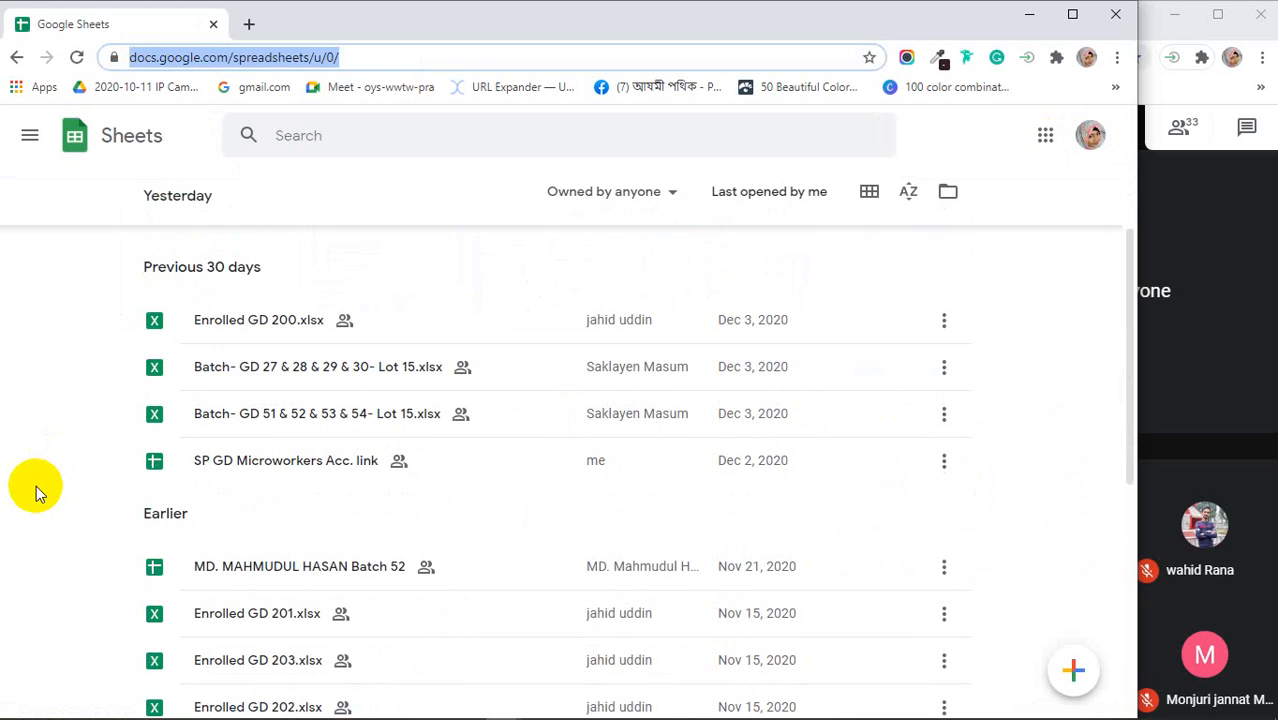
click(347, 400)
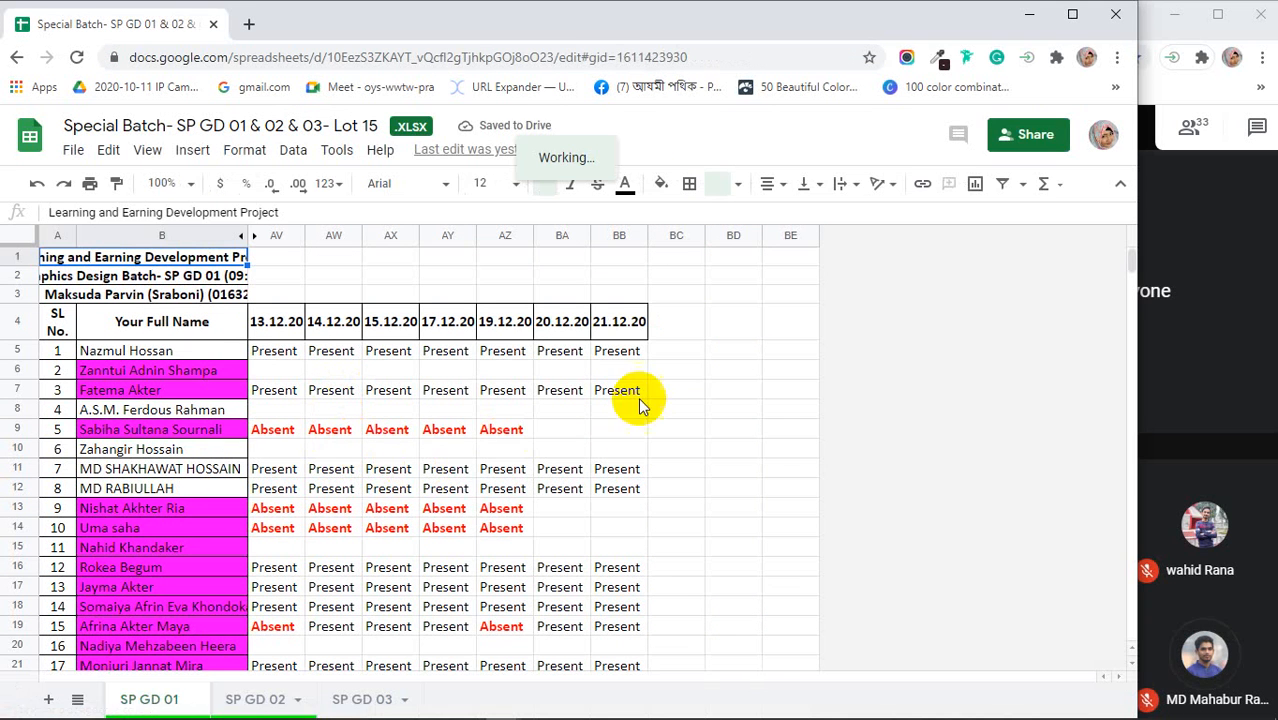
Copy the 21.12.20 date header from cell BB4 of the SP GD 01 sheet into BC4
click(619, 322)
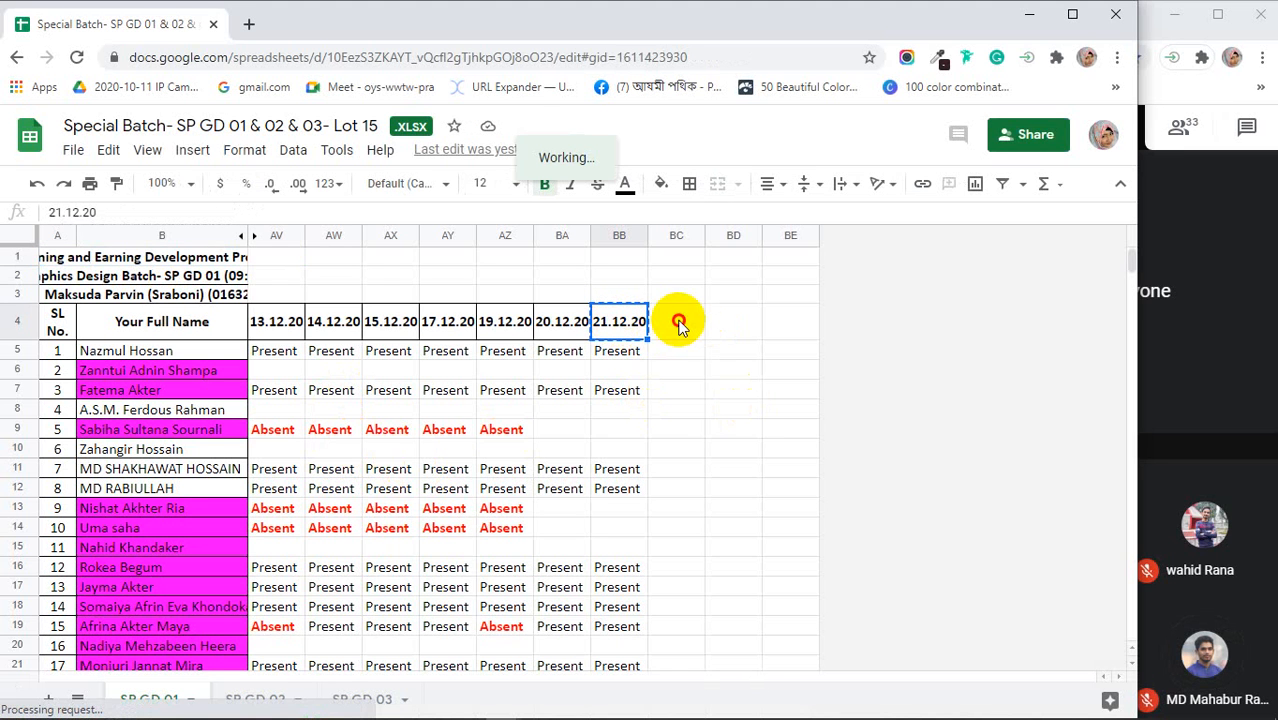
click(679, 327)
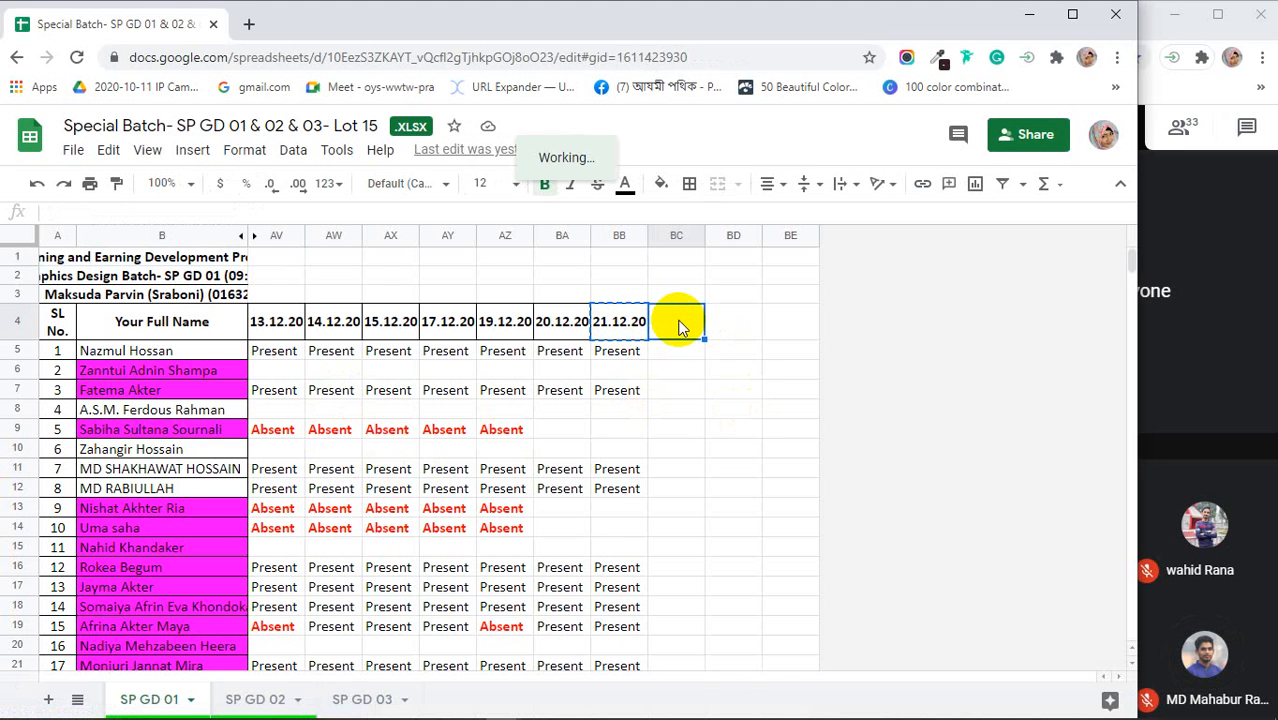
key(ctrl+v)
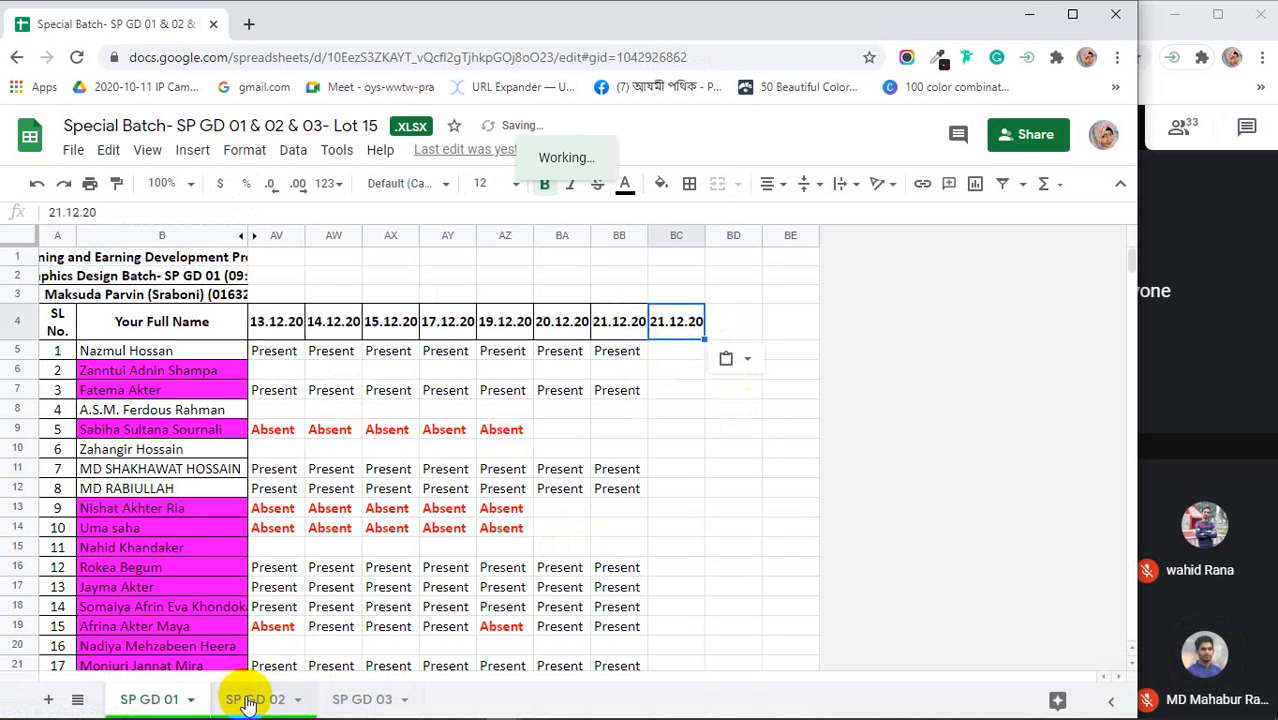
Paste the copied 21.12.20 date header into cell BC4 of both the SP GD 02 and SP GD 03 sheets
click(247, 703)
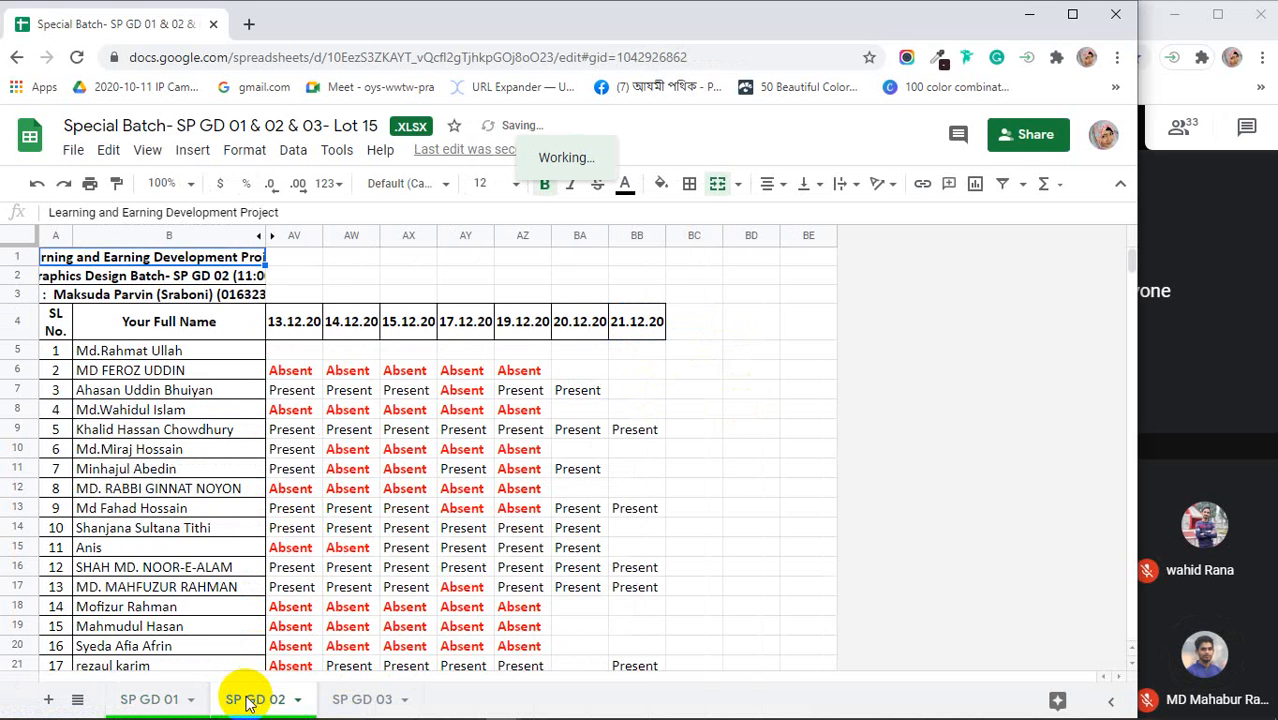
click(699, 326)
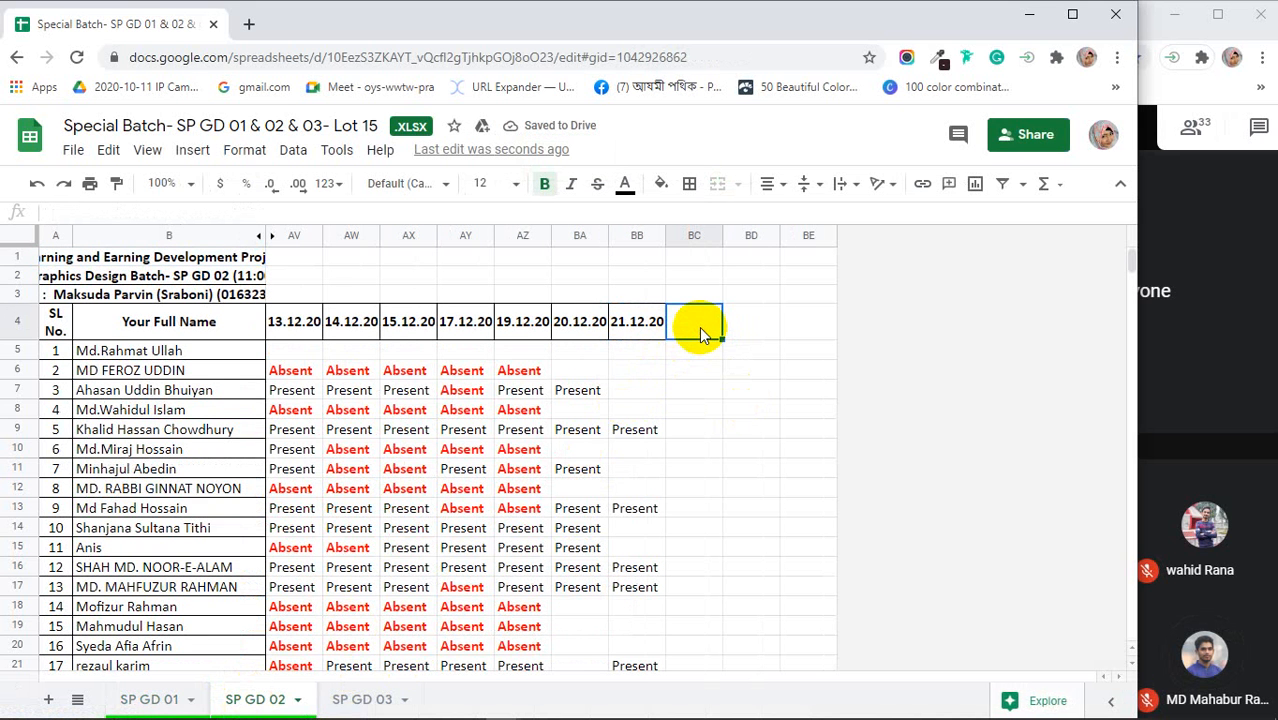
key(ctrl+v)
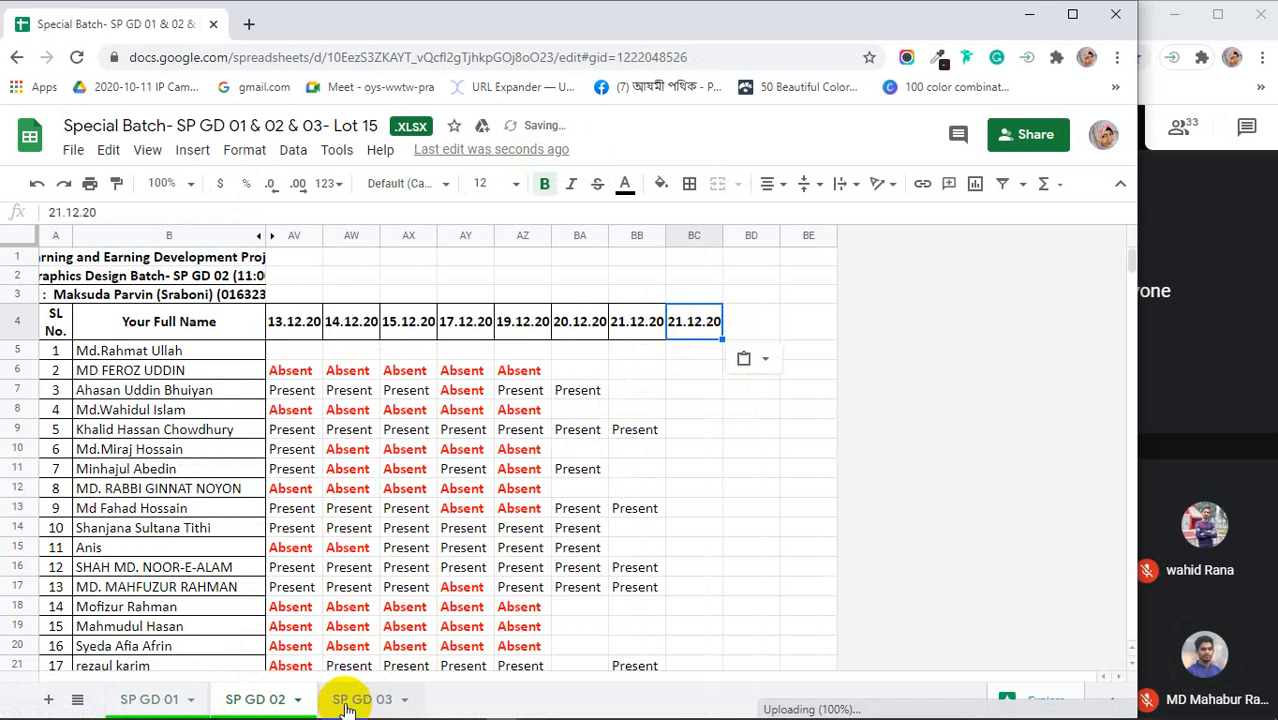
click(350, 700)
click(579, 318)
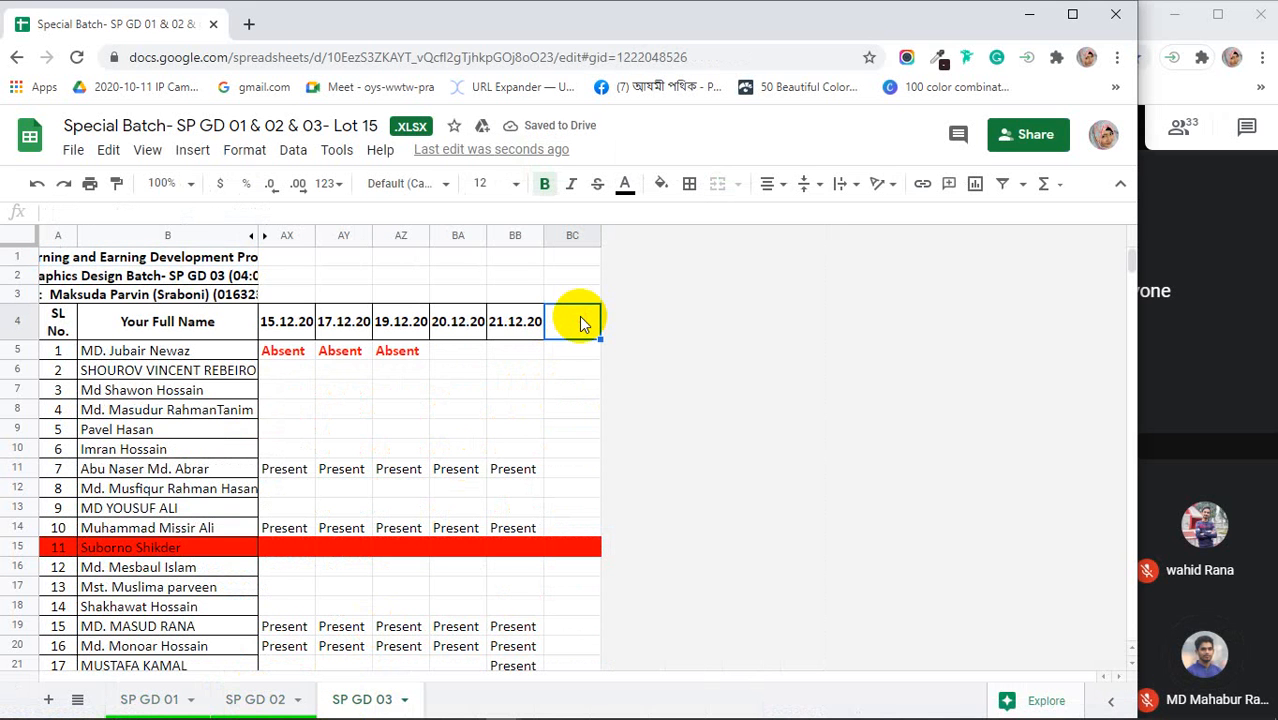
key(ctrl+v)
Show the hidden icons in the Windows notification area
mouse_move(140, 690)
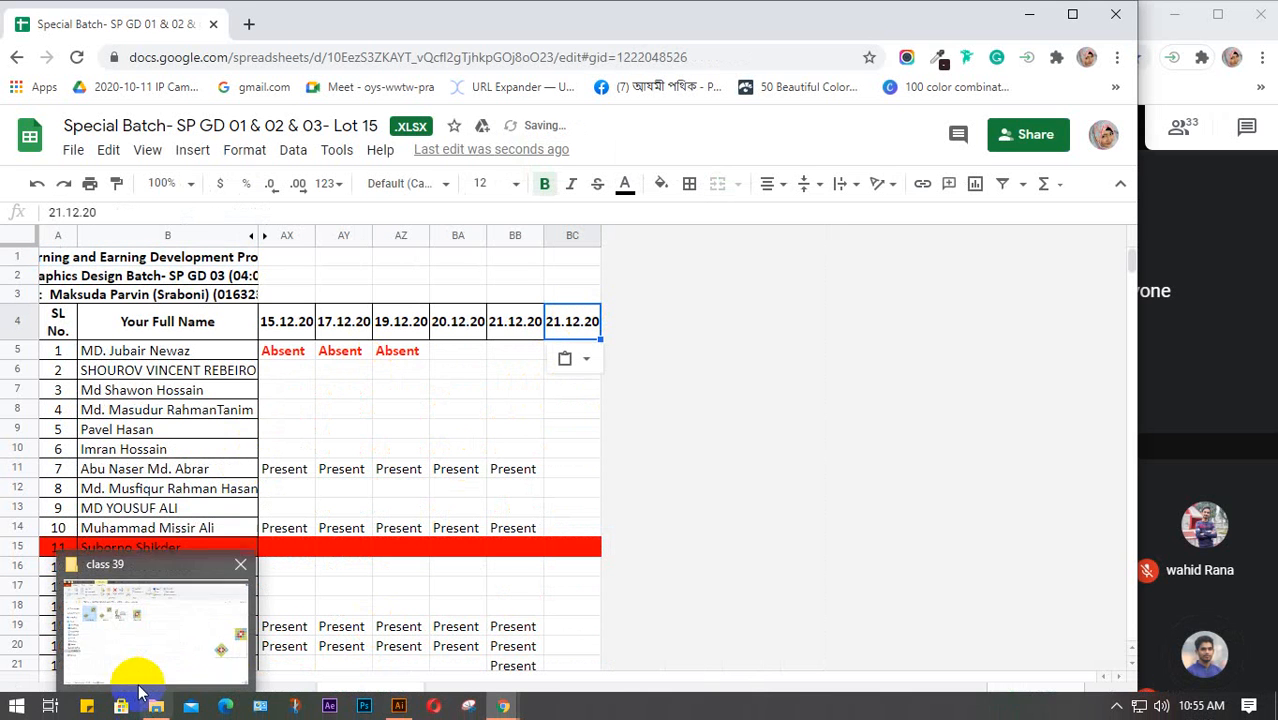
click(1116, 706)
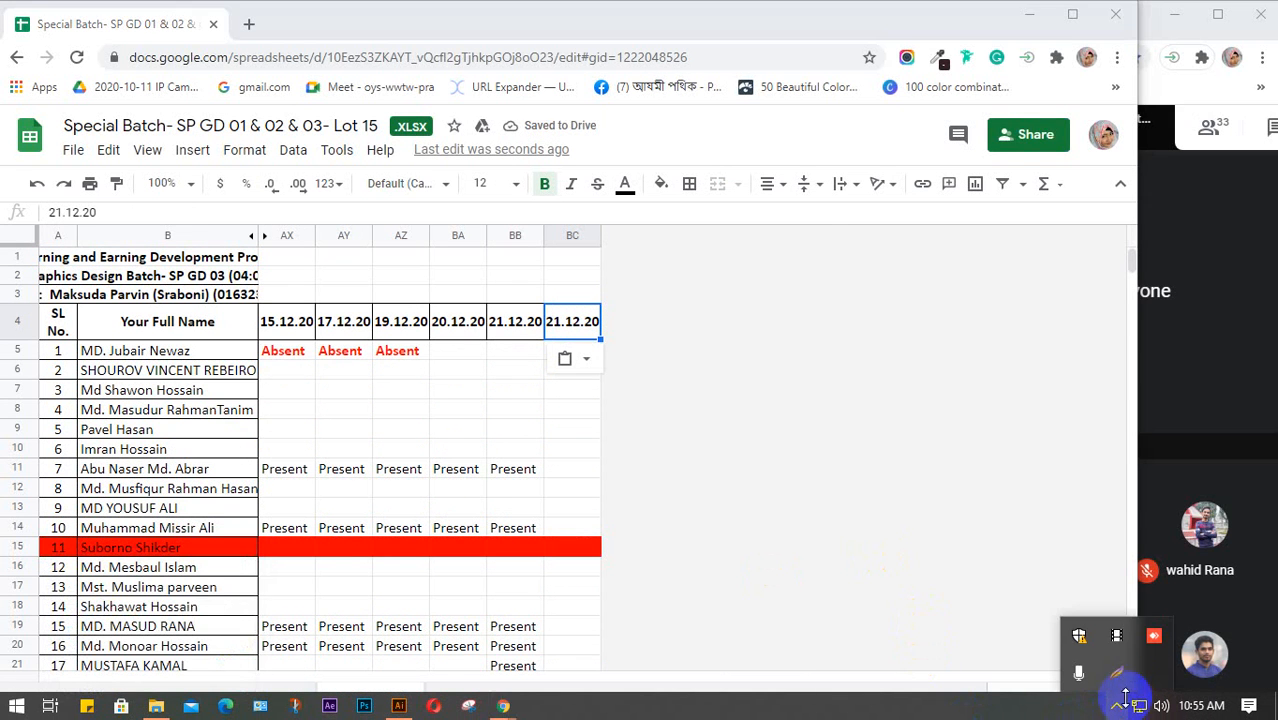